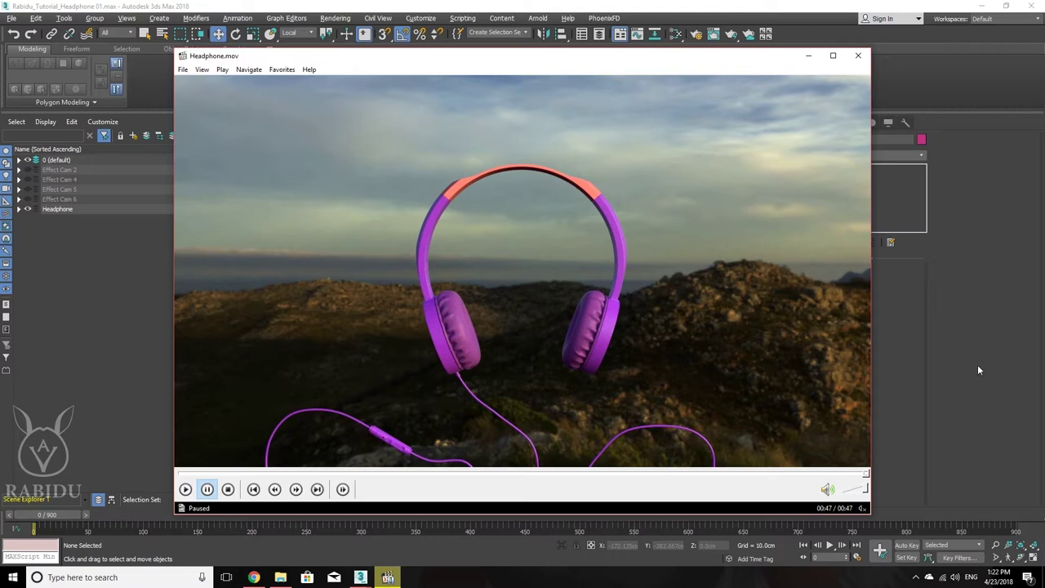
- Play the headphone render, then scroll through the Kanen IP-350 Hồng product page images on Thegioididong and back
{"action": "left_click", "coordinate": [809, 367]}
{"action": "left_click", "coordinate": [254, 577]}
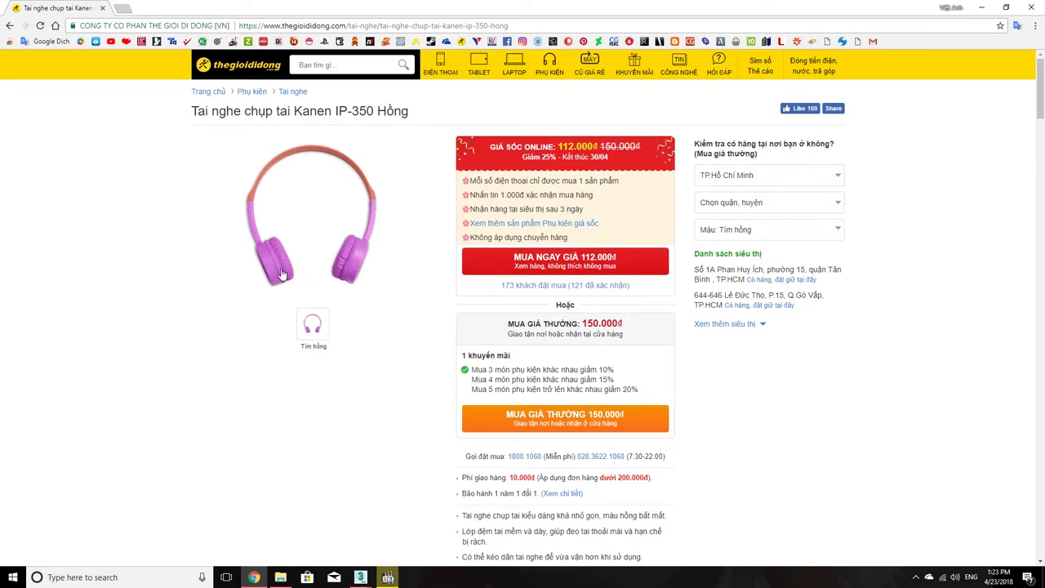
{"action": "scroll", "coordinate": [368, 303], "scroll_direction": "down", "scroll_amount": 3}
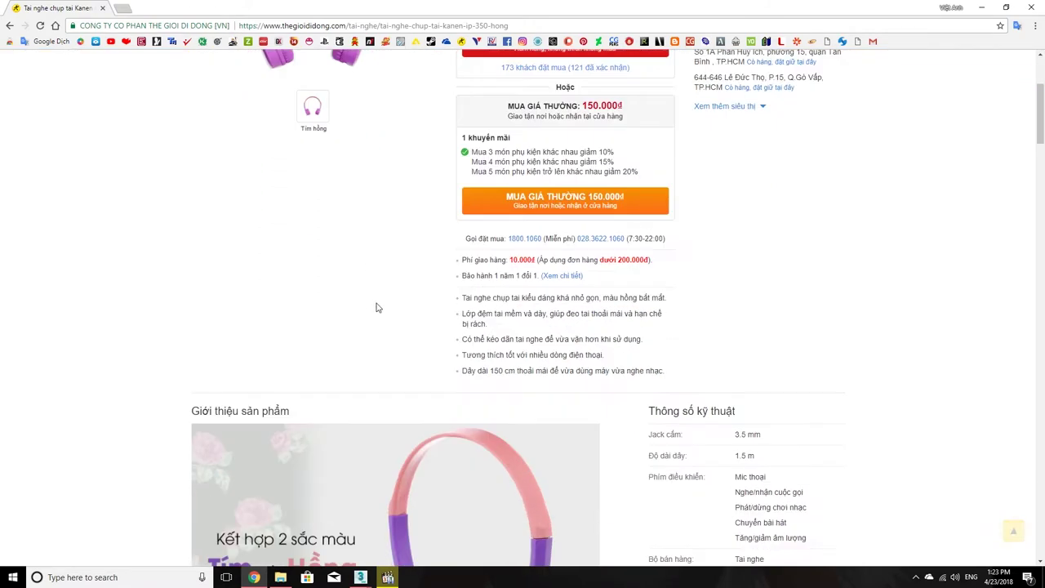
{"action": "scroll", "coordinate": [368, 323], "scroll_direction": "down", "scroll_amount": 2}
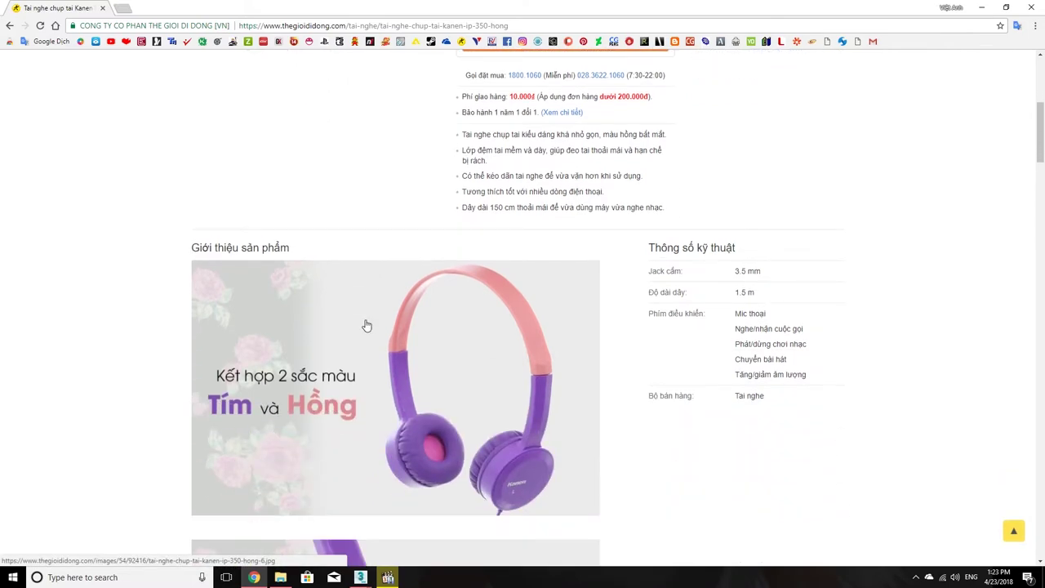
{"action": "scroll", "coordinate": [366, 326], "scroll_direction": "up", "scroll_amount": 5}
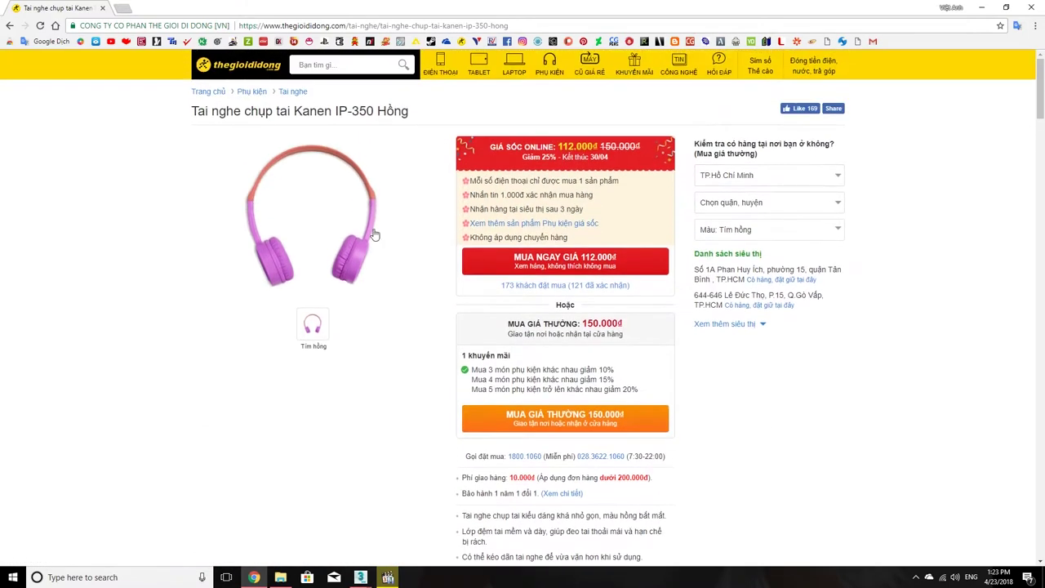
{"action": "scroll", "coordinate": [390, 380], "scroll_direction": "down", "scroll_amount": 4}
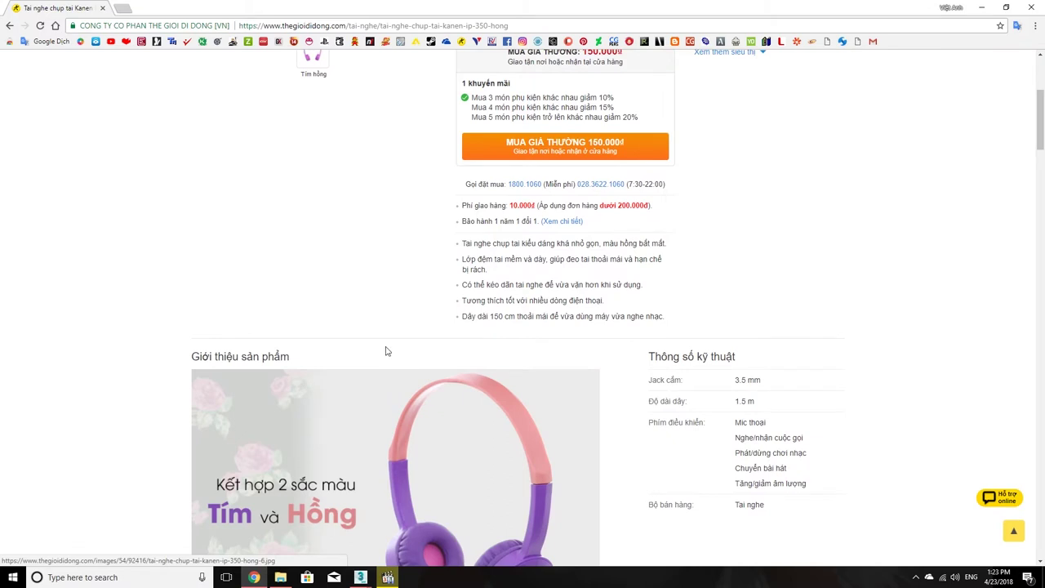
{"action": "scroll", "coordinate": [323, 371], "scroll_direction": "down", "scroll_amount": 2}
{"action": "scroll", "coordinate": [457, 385], "scroll_direction": "down", "scroll_amount": 4}
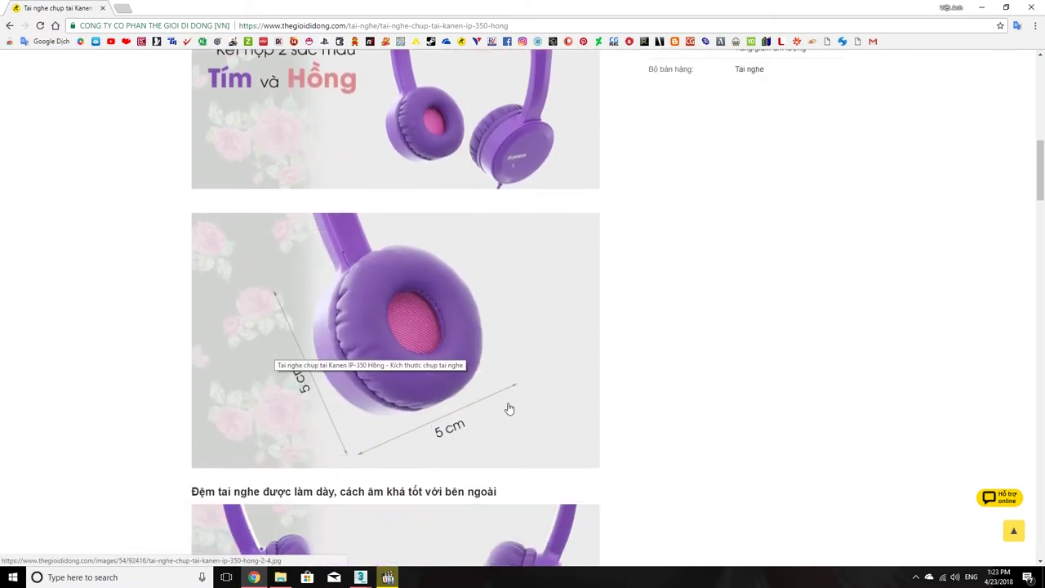
{"action": "scroll", "coordinate": [508, 411], "scroll_direction": "down", "scroll_amount": 3}
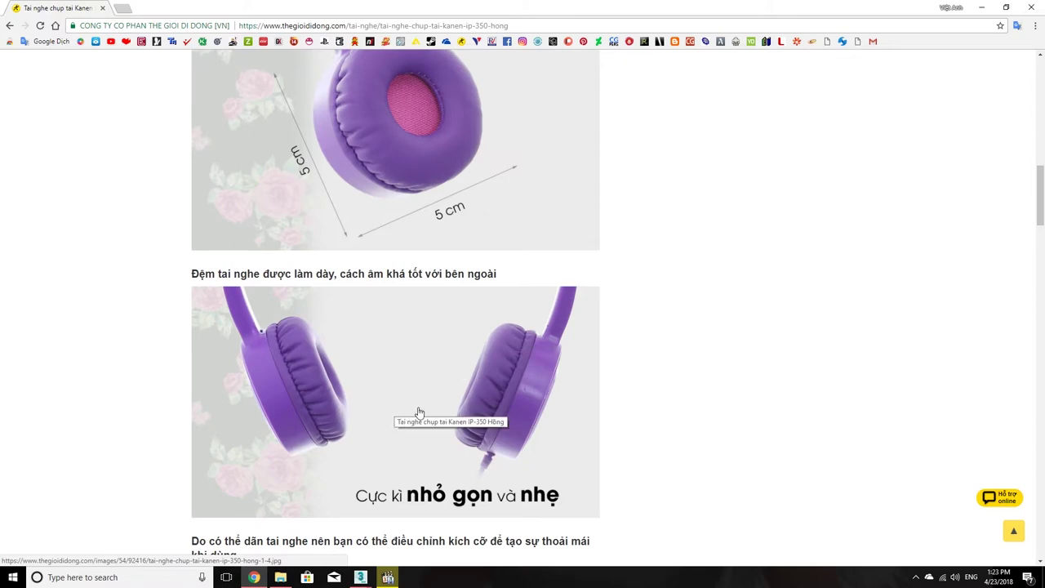
{"action": "scroll", "coordinate": [519, 408], "scroll_direction": "down", "scroll_amount": 5}
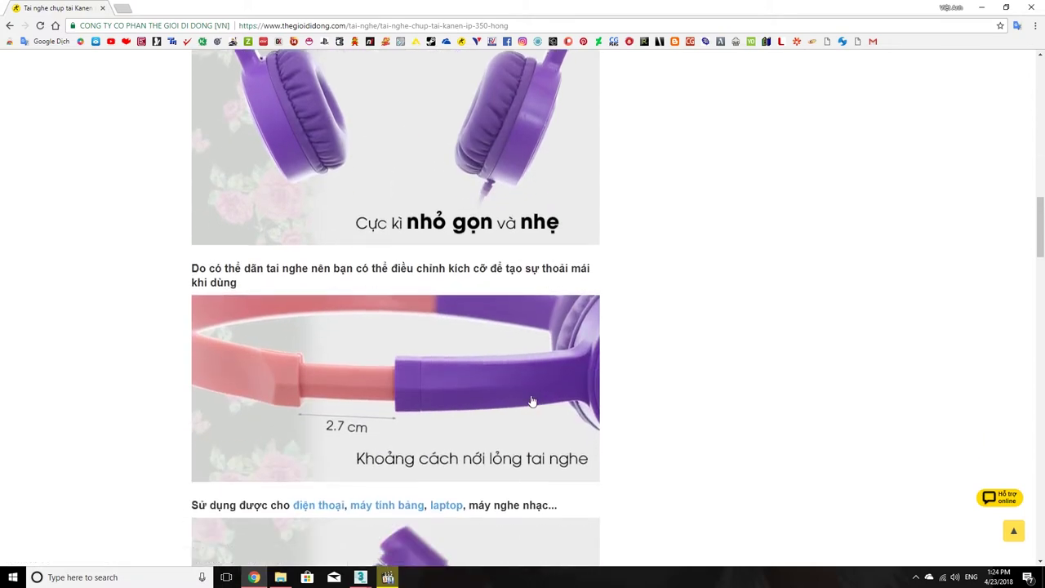
{"action": "scroll", "coordinate": [523, 397], "scroll_direction": "down", "scroll_amount": 3}
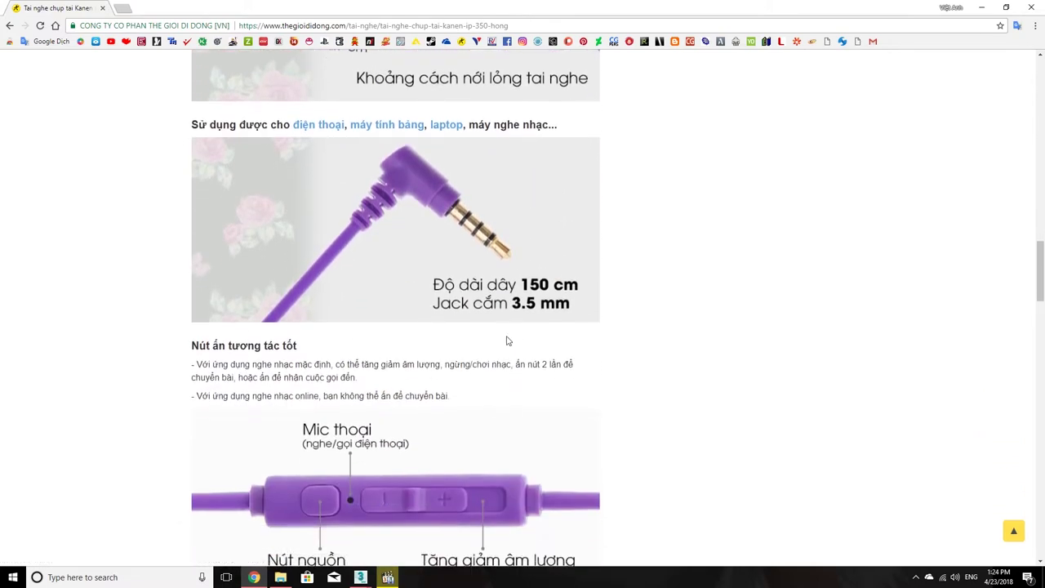
{"action": "scroll", "coordinate": [441, 326], "scroll_direction": "down", "scroll_amount": 1}
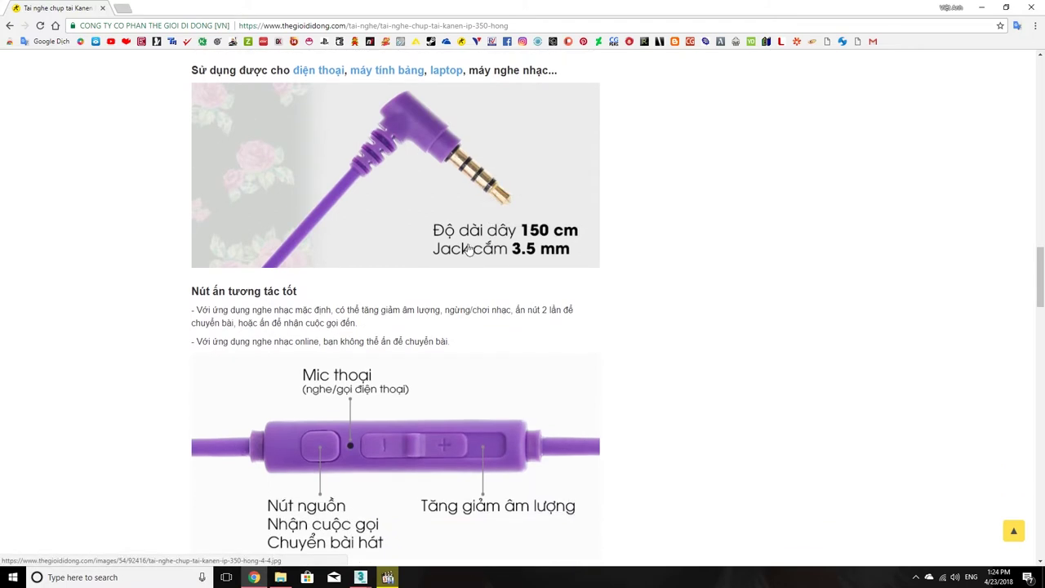
{"action": "scroll", "coordinate": [423, 397], "scroll_direction": "down", "scroll_amount": 1}
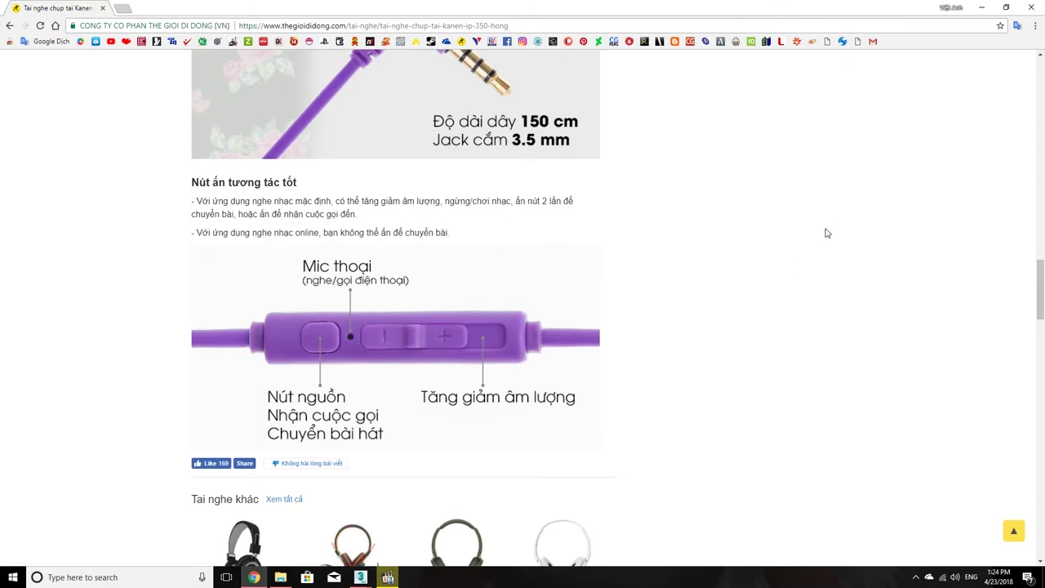
{"action": "scroll", "coordinate": [813, 256], "scroll_direction": "up", "scroll_amount": 3}
{"action": "scroll", "coordinate": [812, 257], "scroll_direction": "up", "scroll_amount": 15}
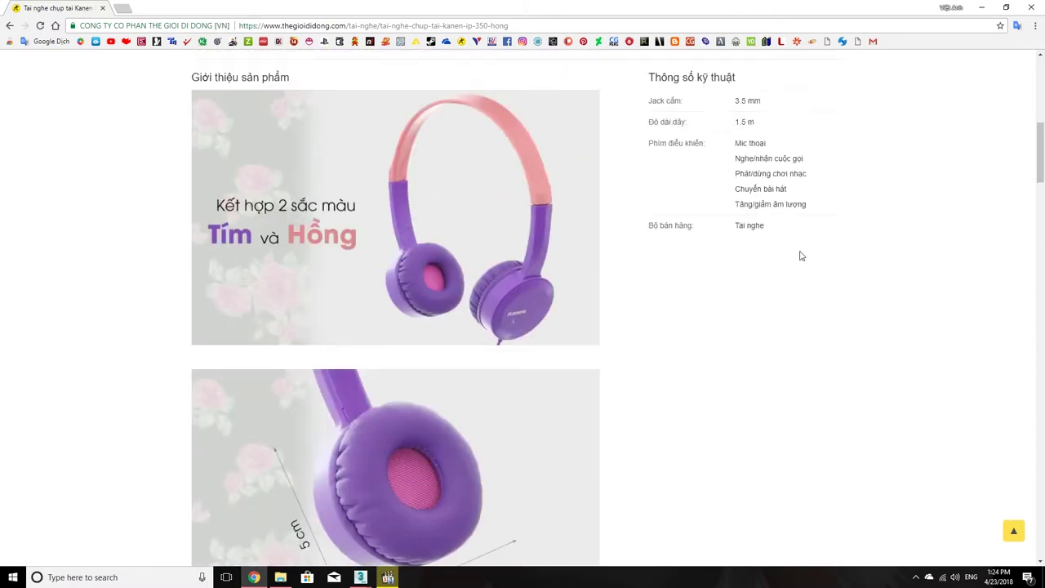
{"action": "scroll", "coordinate": [800, 256], "scroll_direction": "up", "scroll_amount": 3}
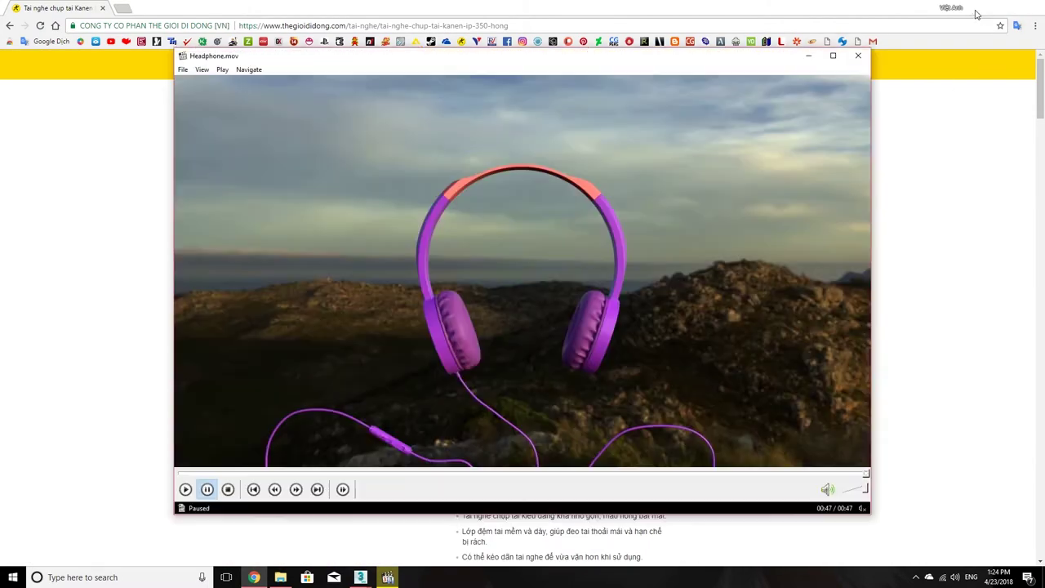
- Replay Headphone.mov scenes: 00:42, the 150 cm cable caption, 00:21, the 2.7 cm band gap, 00:17 and 00:41
{"action": "left_click", "coordinate": [976, 13]}
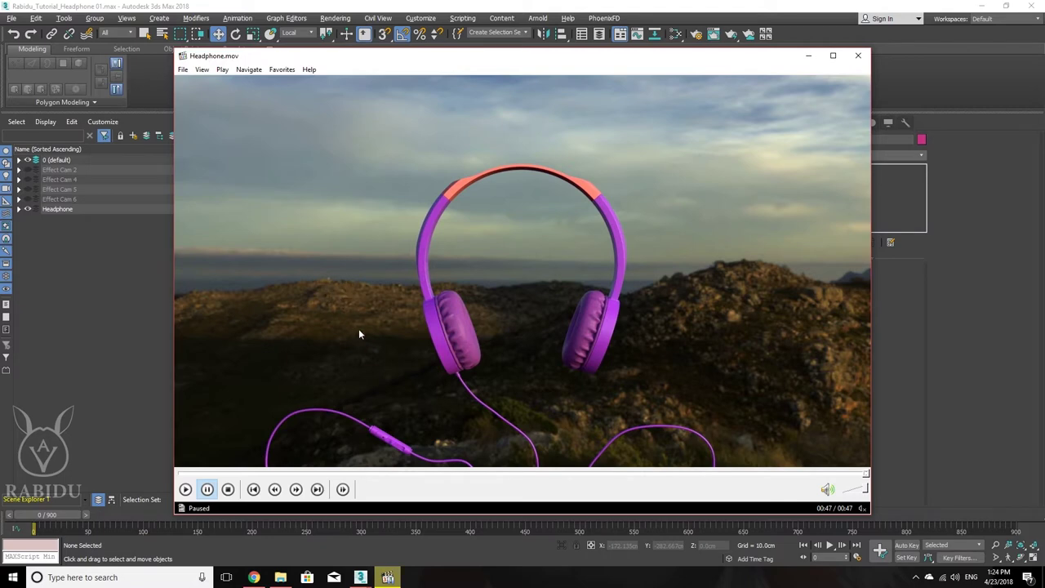
{"action": "left_click", "coordinate": [800, 474]}
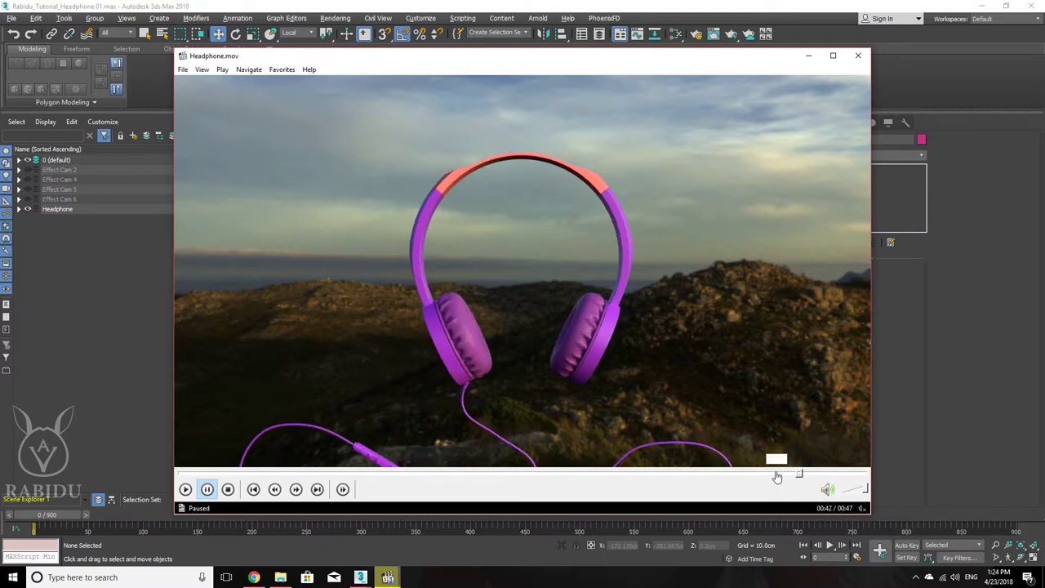
{"action": "left_click", "coordinate": [772, 474]}
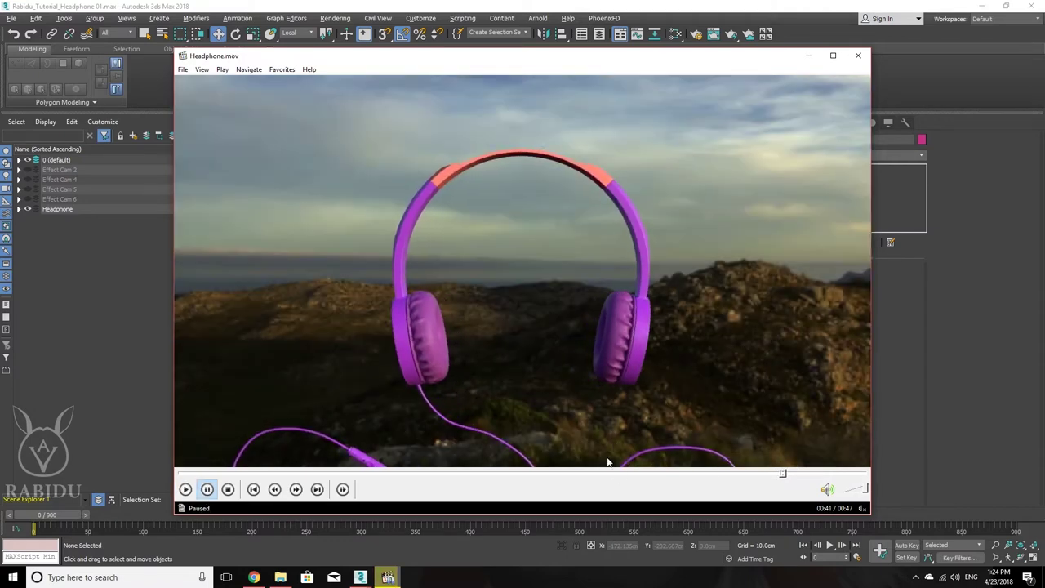
{"action": "left_click", "coordinate": [493, 473]}
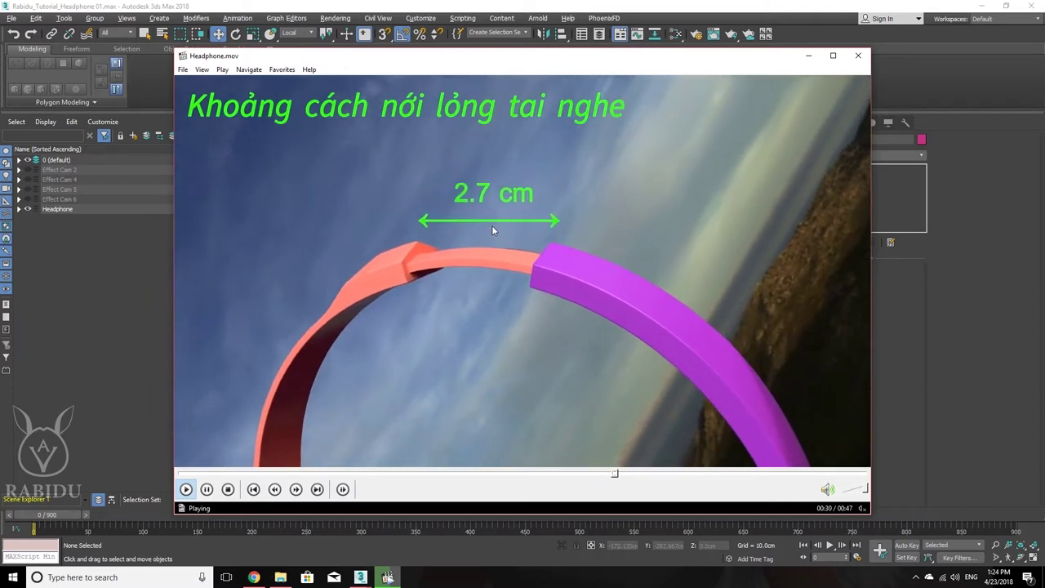
{"action": "left_click", "coordinate": [544, 340]}
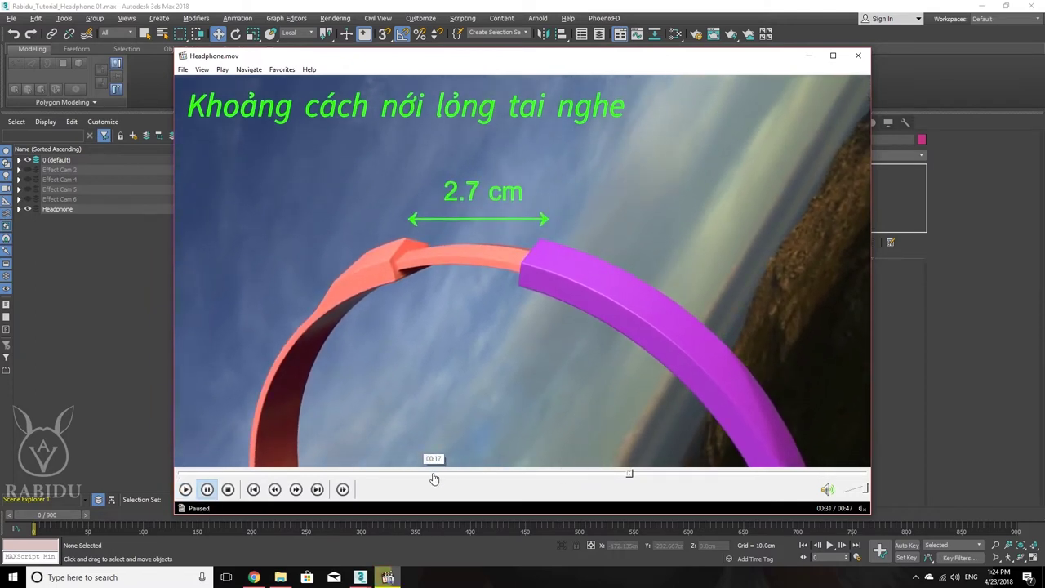
{"action": "left_click", "coordinate": [434, 474]}
{"action": "left_click", "coordinate": [457, 411]}
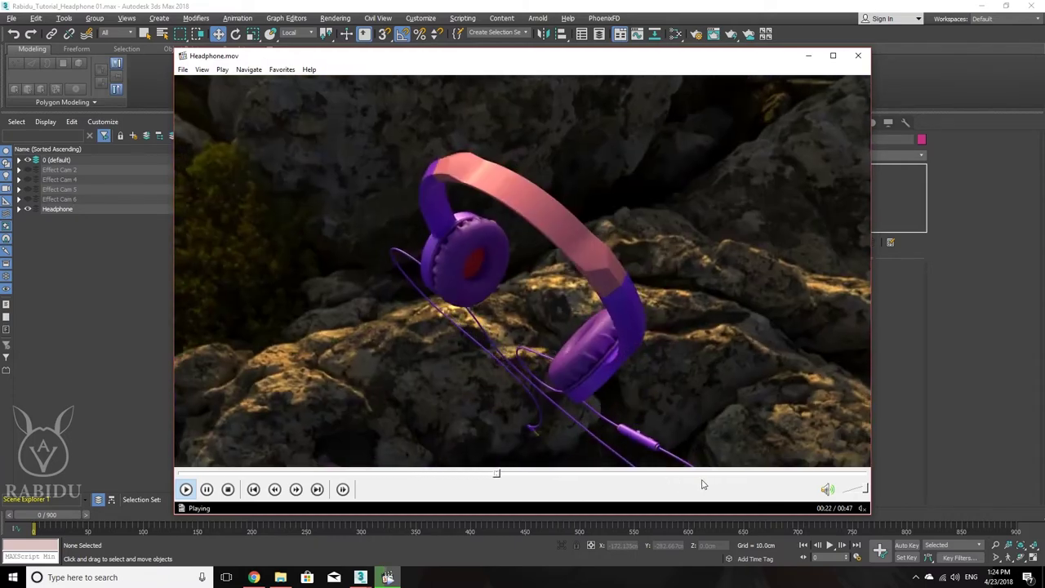
{"action": "left_click", "coordinate": [762, 475]}
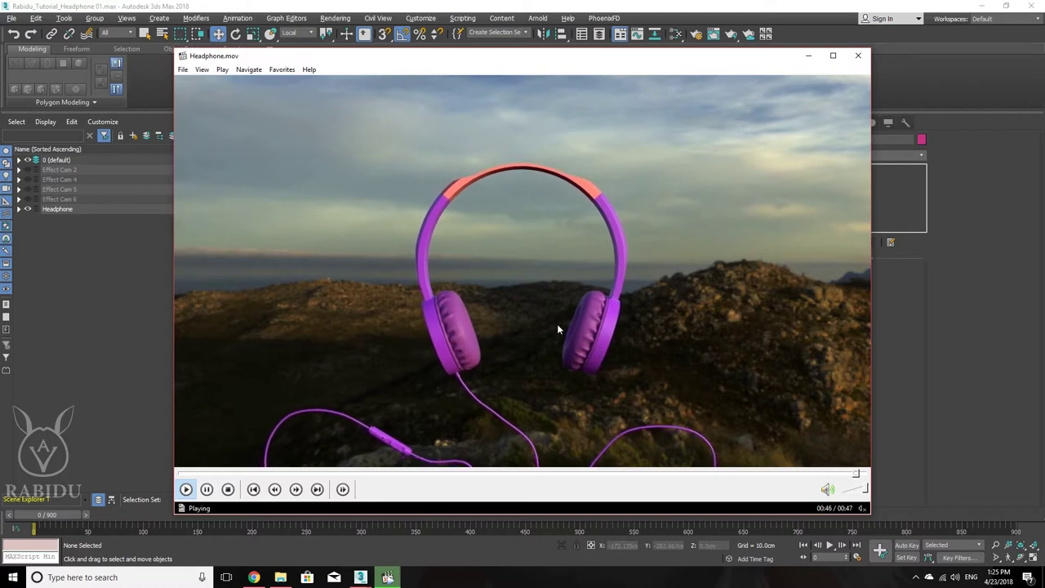
{"action": "left_click", "coordinate": [777, 476]}
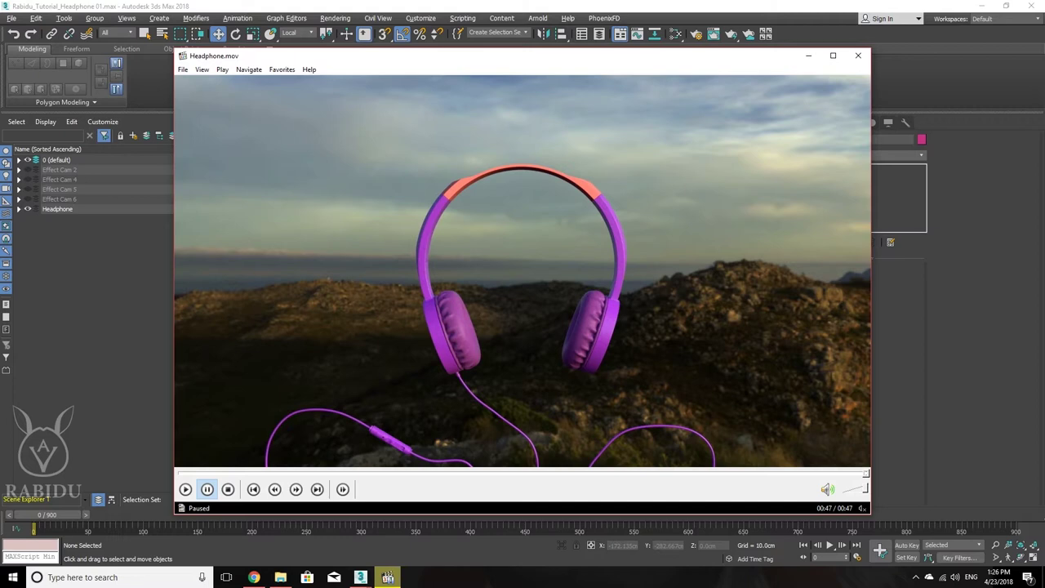
- Close the render video and orbit around the headphone model, selecting the headband Headphone00
{"action": "left_click", "coordinate": [858, 56]}
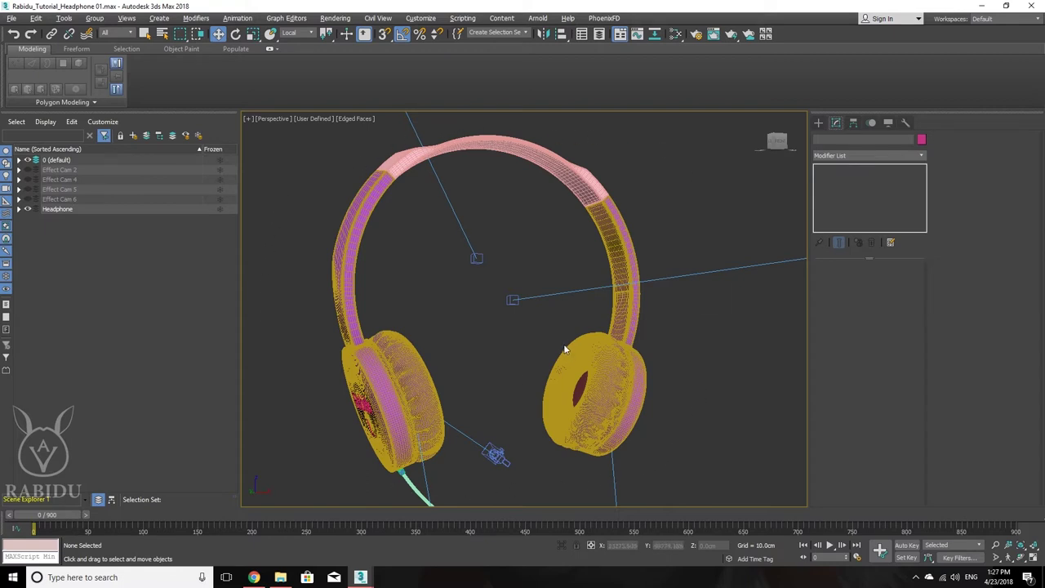
{"action": "middle_click_drag", "start_coordinate": [556, 361], "coordinate": [541, 300], "text": "alt"}
{"action": "left_click", "coordinate": [686, 272]}
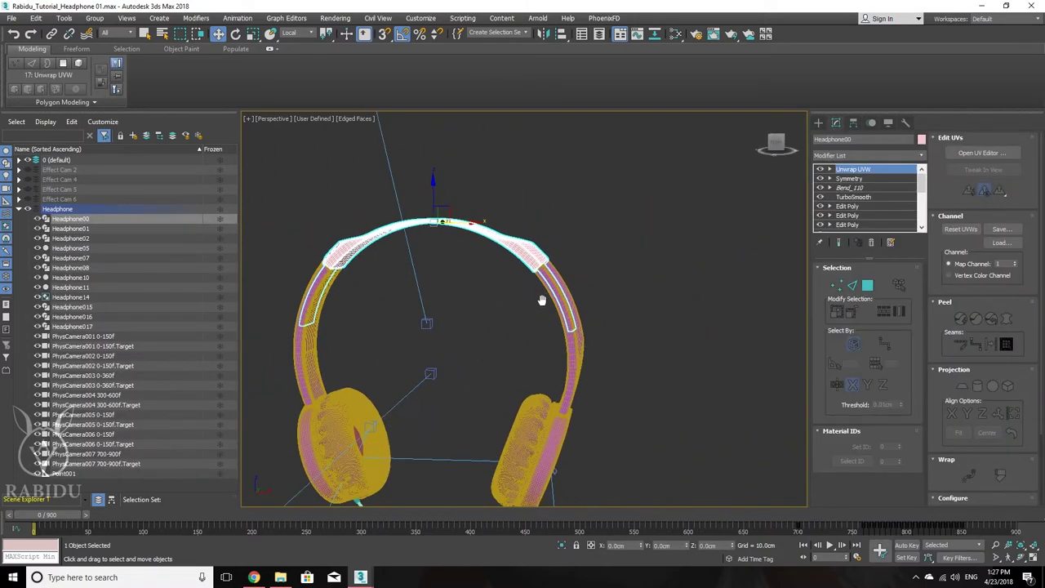
{"action": "mouse_move", "coordinate": [551, 348]}
{"action": "middle_mouse_down", "text": "alt"}
{"action": "mouse_move", "coordinate": [473, 282]}
{"action": "mouse_move", "coordinate": [512, 319]}
{"action": "mouse_move", "coordinate": [620, 343]}
{"action": "mouse_move", "coordinate": [625, 313]}
{"action": "mouse_move", "coordinate": [563, 338]}
{"action": "middle_mouse_up", "text": "alt"}
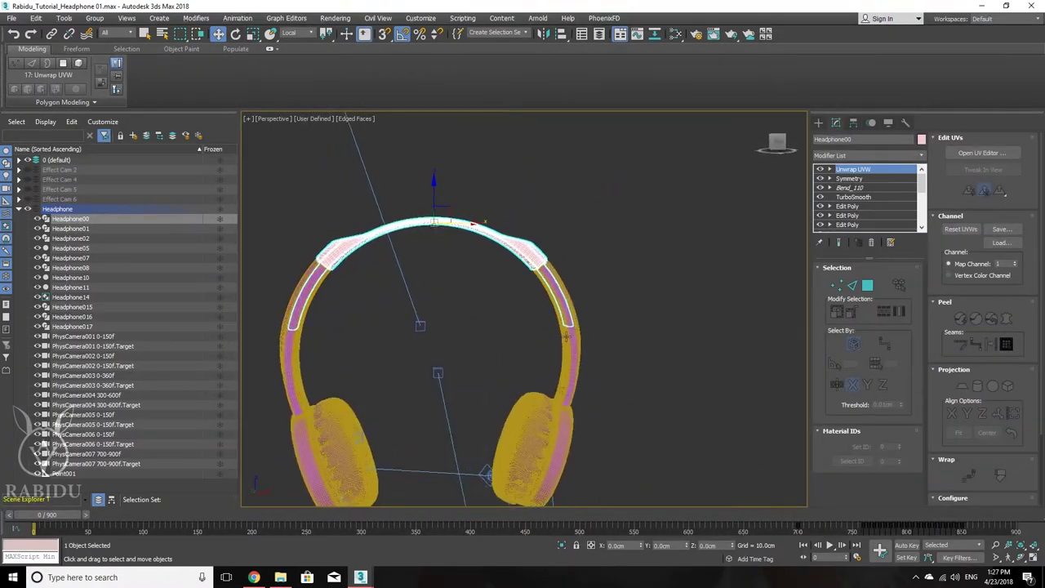
{"action": "scroll", "coordinate": [561, 339], "scroll_direction": "down", "scroll_amount": 6}
{"action": "scroll", "coordinate": [562, 340], "scroll_direction": "up", "scroll_amount": 3}
{"action": "scroll", "coordinate": [506, 281], "scroll_direction": "up", "scroll_amount": 3}
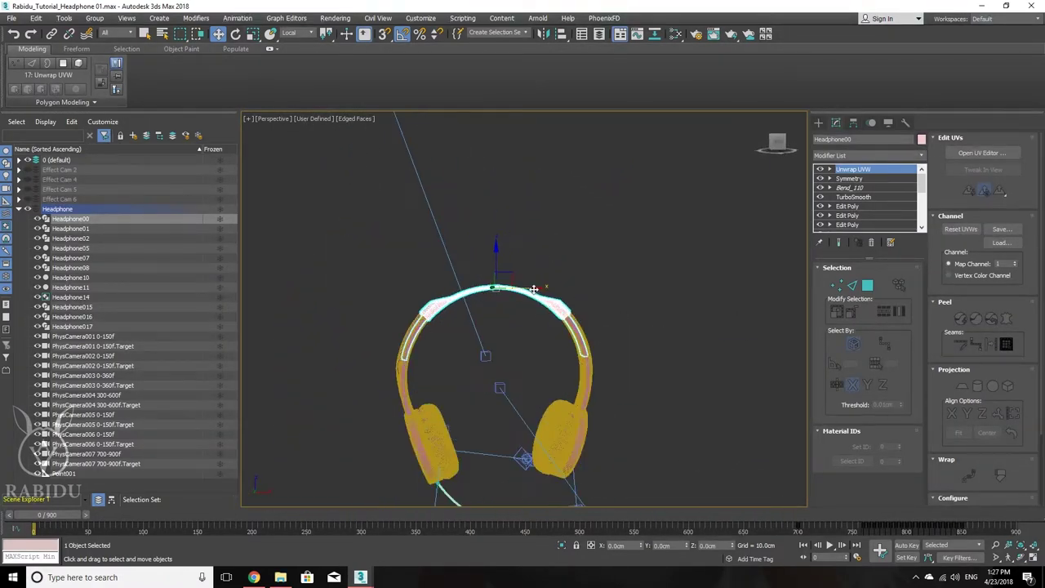
{"action": "middle_click_drag", "start_coordinate": [588, 348], "coordinate": [498, 386], "text": "alt"}
- Select the right ear cup Headphone01 and zoom around it before orbiting back to the whole headphone
{"action": "left_click", "coordinate": [596, 352]}
{"action": "scroll", "coordinate": [537, 353], "scroll_direction": "up", "scroll_amount": 3}
{"action": "scroll", "coordinate": [536, 352], "scroll_direction": "down", "scroll_amount": 3}
{"action": "scroll", "coordinate": [498, 386], "scroll_direction": "down", "scroll_amount": 3}
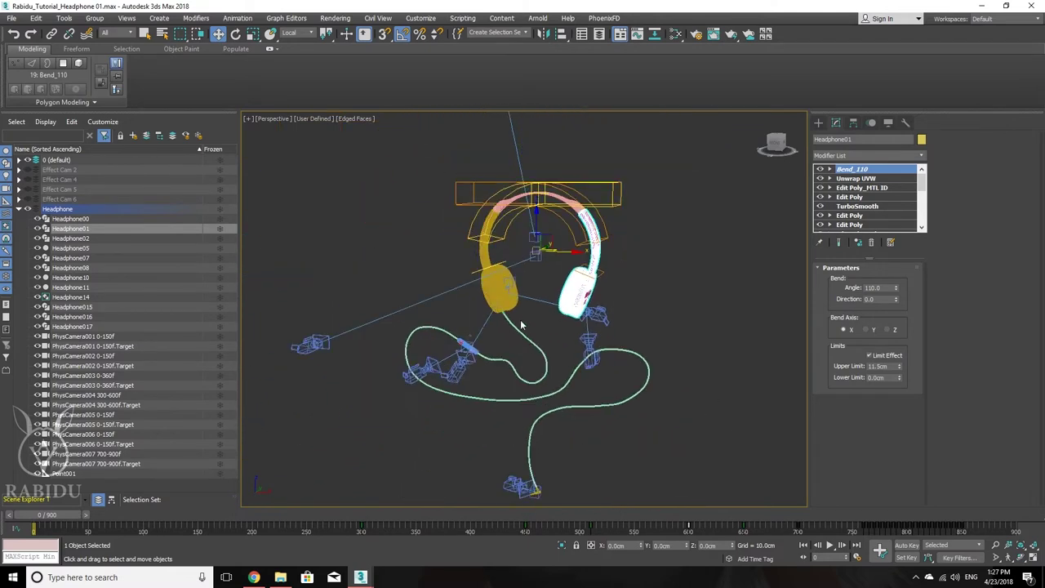
{"action": "scroll", "coordinate": [447, 346], "scroll_direction": "up", "scroll_amount": 5}
{"action": "scroll", "coordinate": [465, 334], "scroll_direction": "down", "scroll_amount": 5}
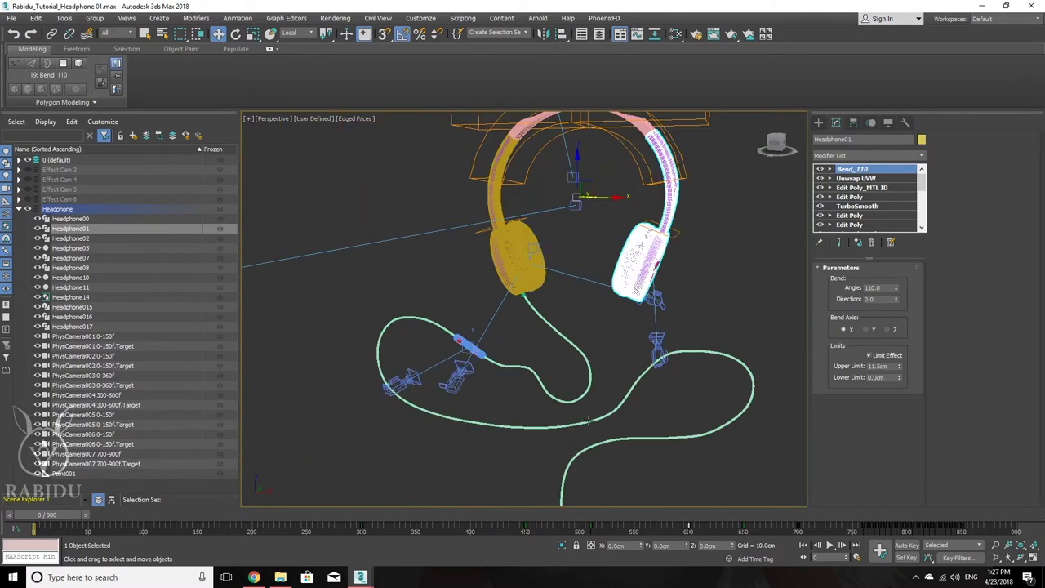
{"action": "scroll", "coordinate": [558, 328], "scroll_direction": "up", "scroll_amount": 2}
{"action": "scroll", "coordinate": [567, 457], "scroll_direction": "up", "scroll_amount": 4}
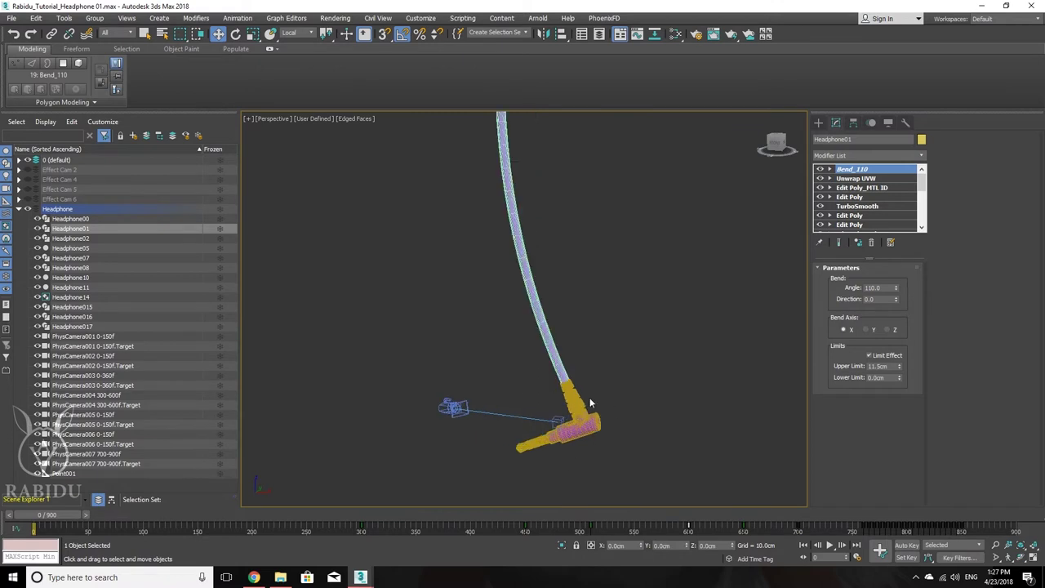
{"action": "scroll", "coordinate": [587, 408], "scroll_direction": "down", "scroll_amount": 3}
{"action": "scroll", "coordinate": [563, 383], "scroll_direction": "down", "scroll_amount": 4}
{"action": "middle_click_drag", "start_coordinate": [563, 383], "coordinate": [478, 358], "text": "alt"}
{"action": "scroll", "coordinate": [504, 352], "scroll_direction": "up", "scroll_amount": 2}
- Hide the Effect Cam 4 layer and briefly show then hide Effect Cam 2 while orbiting the headphone
{"action": "middle_click_drag", "start_coordinate": [248, 271], "coordinate": [537, 308], "text": "alt"}
{"action": "scroll", "coordinate": [536, 354], "scroll_direction": "up", "scroll_amount": 5}
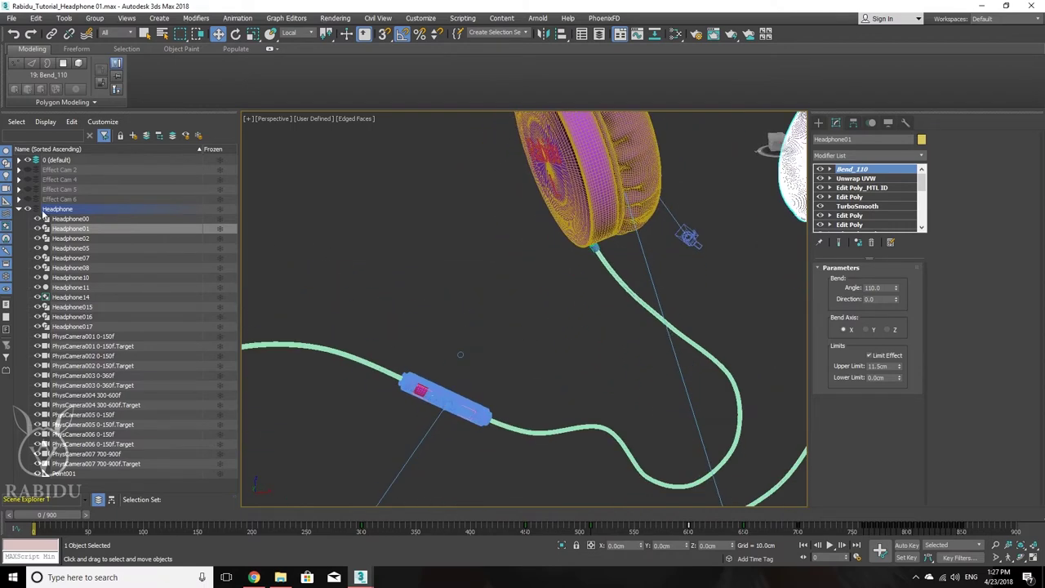
{"action": "left_click", "coordinate": [28, 179]}
{"action": "left_click", "coordinate": [28, 169]}
{"action": "middle_click_drag", "start_coordinate": [651, 239], "coordinate": [562, 270], "text": "alt"}
{"action": "scroll", "coordinate": [641, 367], "scroll_direction": "up", "scroll_amount": 5}
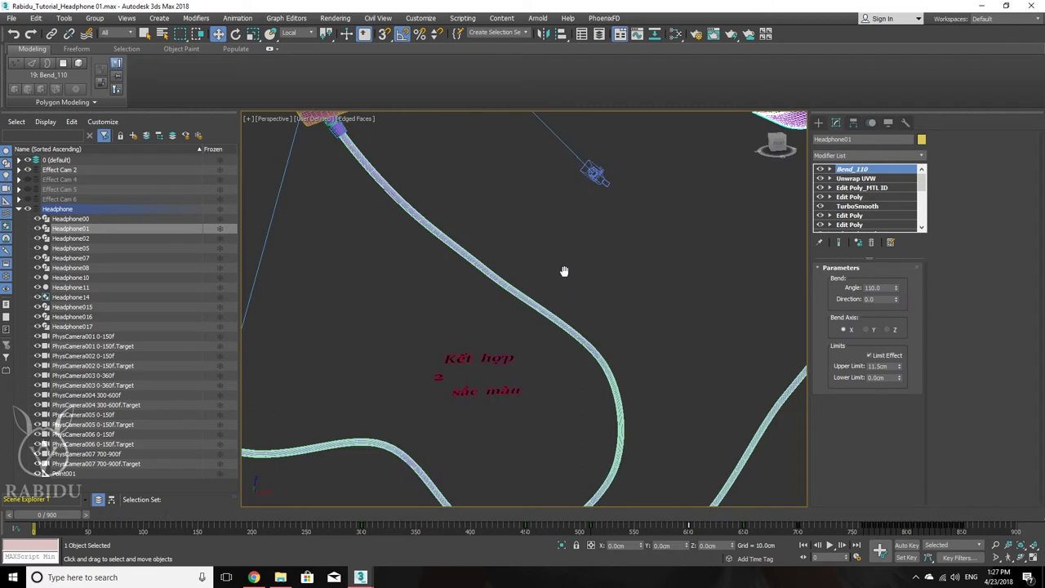
{"action": "left_click", "coordinate": [27, 169]}
{"action": "scroll", "coordinate": [549, 254], "scroll_direction": "down", "scroll_amount": 10}
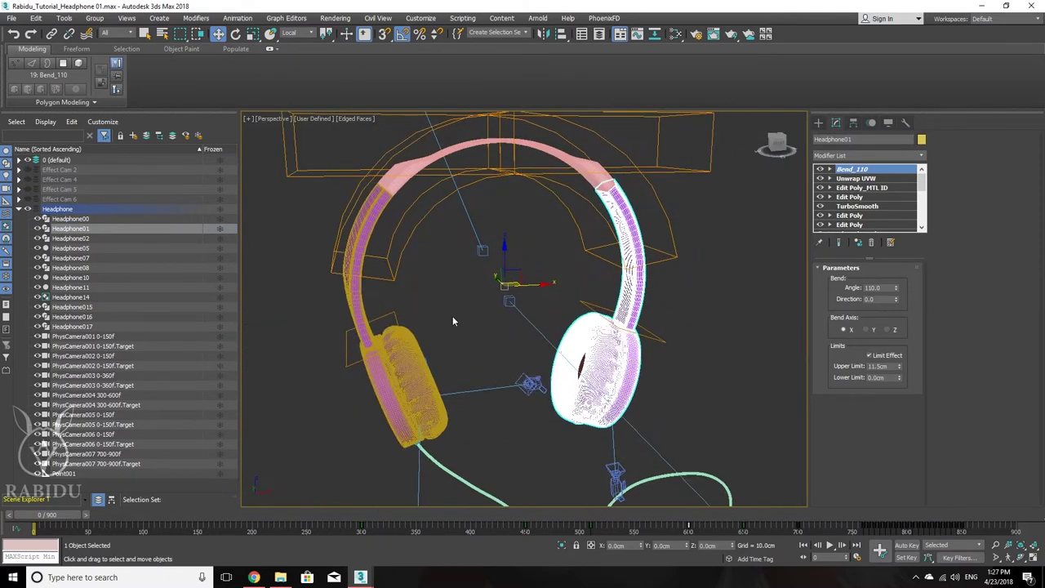
- Select the headband Headphone00 and view it close up from a lower angle
{"action": "mouse_move", "coordinate": [551, 322]}
{"action": "middle_mouse_down", "text": "alt"}
{"action": "mouse_move", "coordinate": [506, 309]}
{"action": "mouse_move", "coordinate": [550, 285]}
{"action": "mouse_move", "coordinate": [543, 333]}
{"action": "mouse_move", "coordinate": [548, 303]}
{"action": "middle_mouse_up", "text": "alt"}
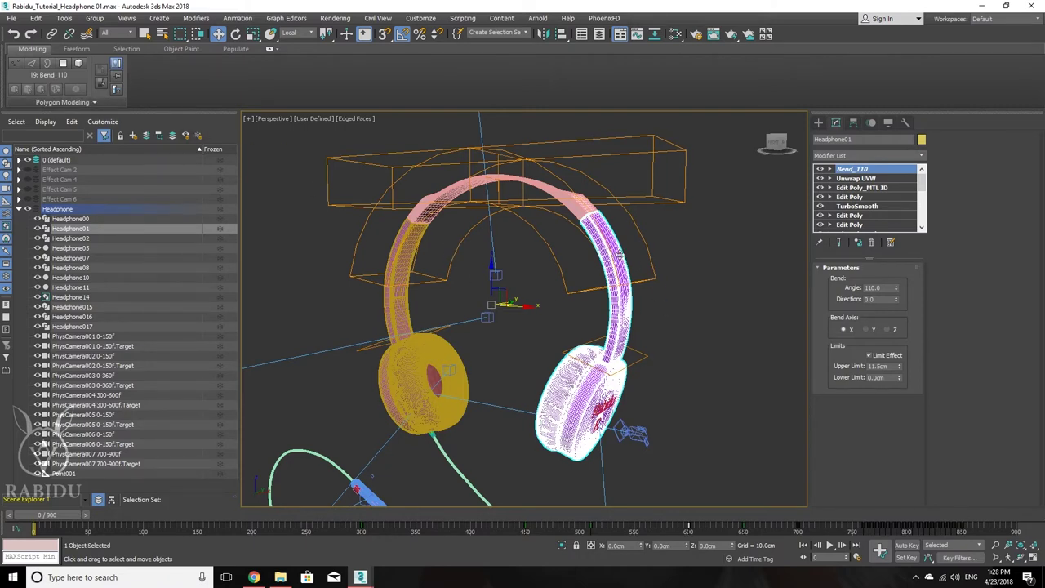
{"action": "mouse_move", "coordinate": [617, 254]}
{"action": "middle_mouse_down", "text": "alt"}
{"action": "mouse_move", "coordinate": [615, 275]}
{"action": "mouse_move", "coordinate": [635, 254]}
{"action": "middle_mouse_up", "text": "alt"}
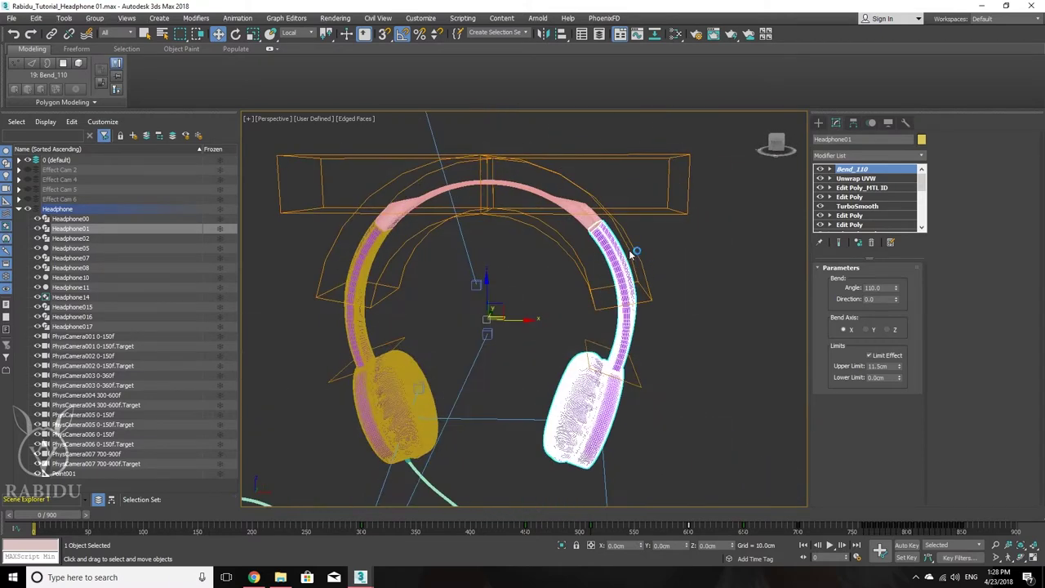
{"action": "left_click", "coordinate": [573, 201]}
{"action": "middle_click_drag", "start_coordinate": [573, 201], "coordinate": [566, 299], "text": "alt"}
{"action": "scroll", "coordinate": [573, 254], "scroll_direction": "up", "scroll_amount": 5}
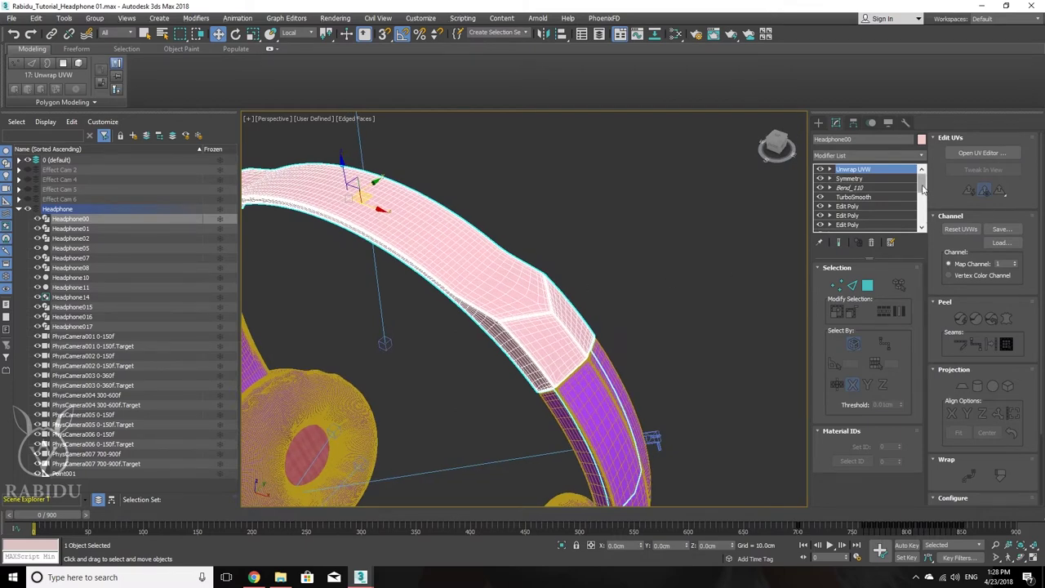
- Select the Rectangle base object at the bottom of the headband's modifier stack
{"action": "left_click_drag", "start_coordinate": [923, 189], "coordinate": [933, 225]}
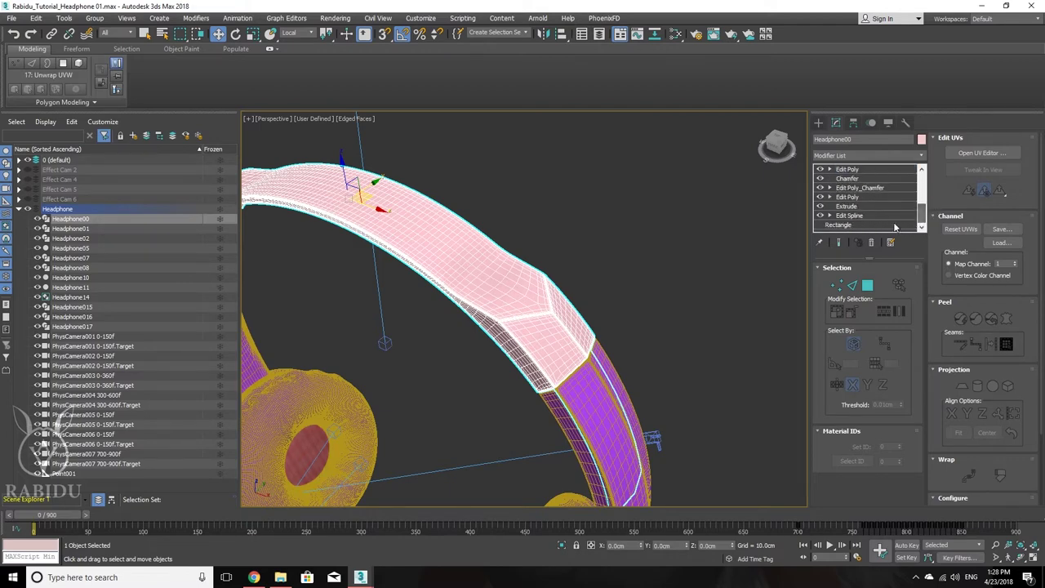
{"action": "left_click", "coordinate": [853, 224]}
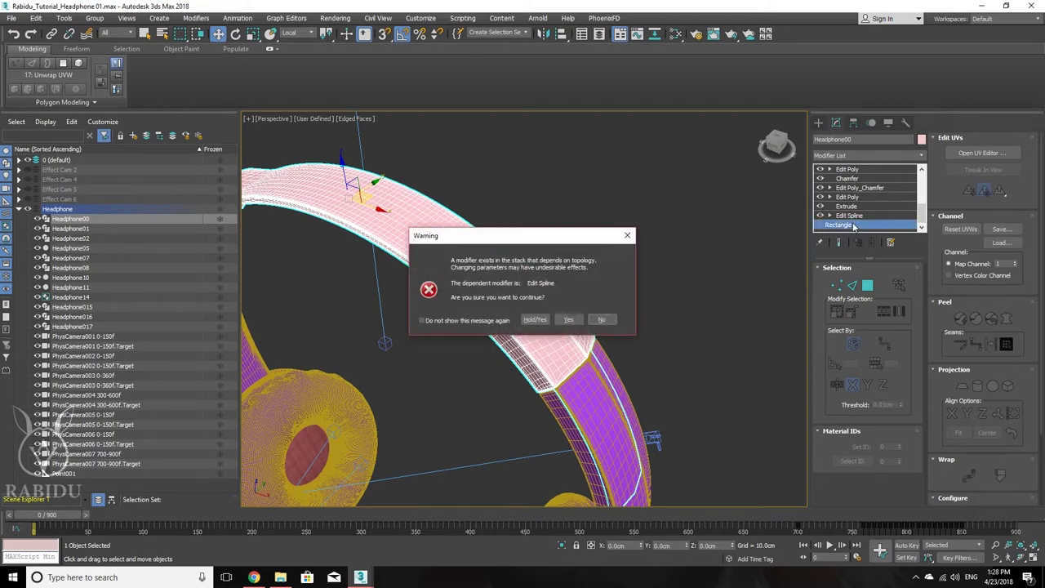
- Accept the warning to view the headband's base rectangle, then its Edit Spline stage
{"action": "left_click", "coordinate": [569, 319]}
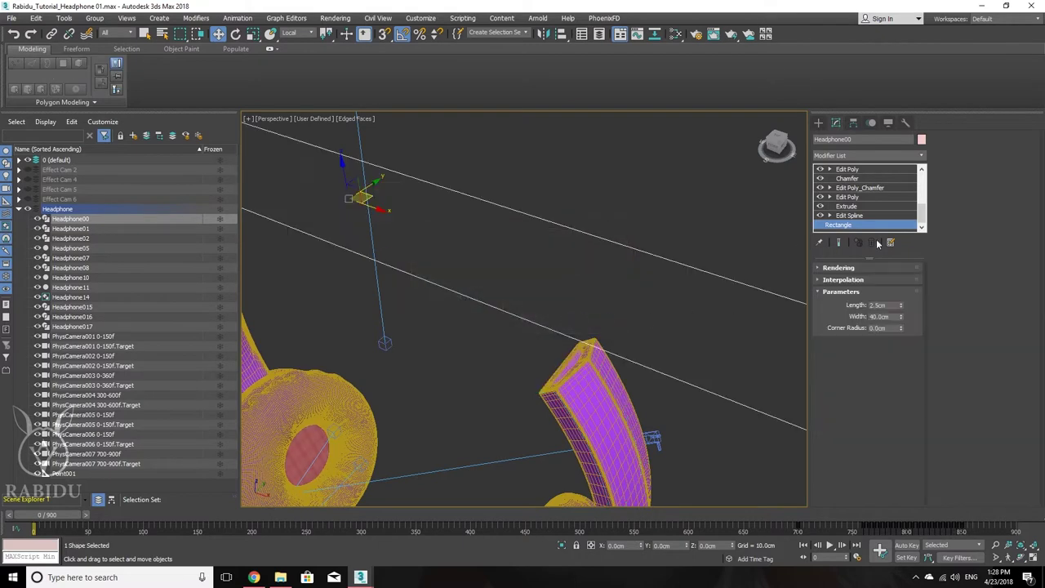
{"action": "scroll", "coordinate": [674, 248], "scroll_direction": "down", "scroll_amount": 5}
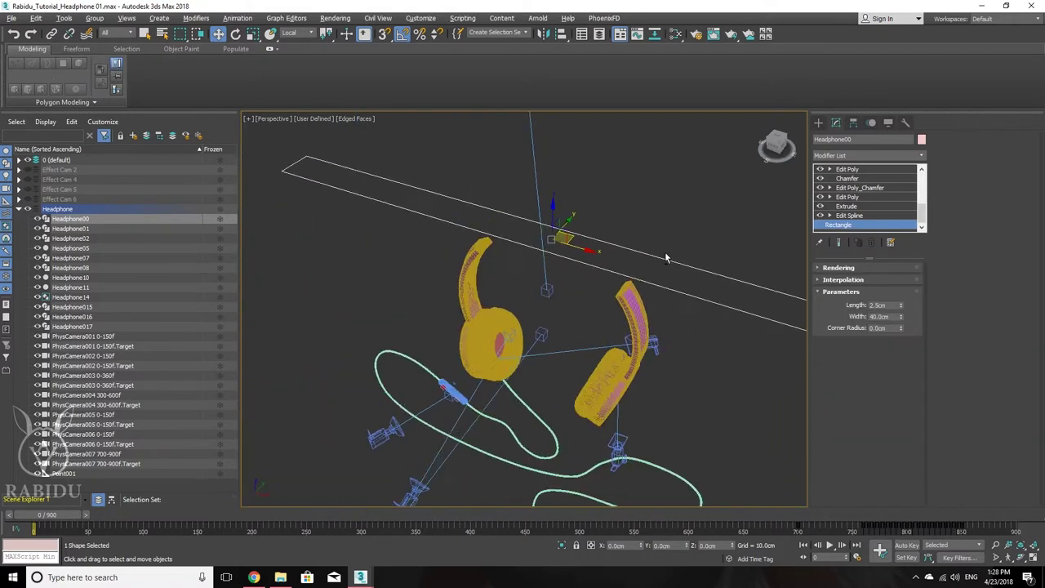
{"action": "middle_click_drag", "start_coordinate": [666, 258], "coordinate": [651, 300], "text": "alt"}
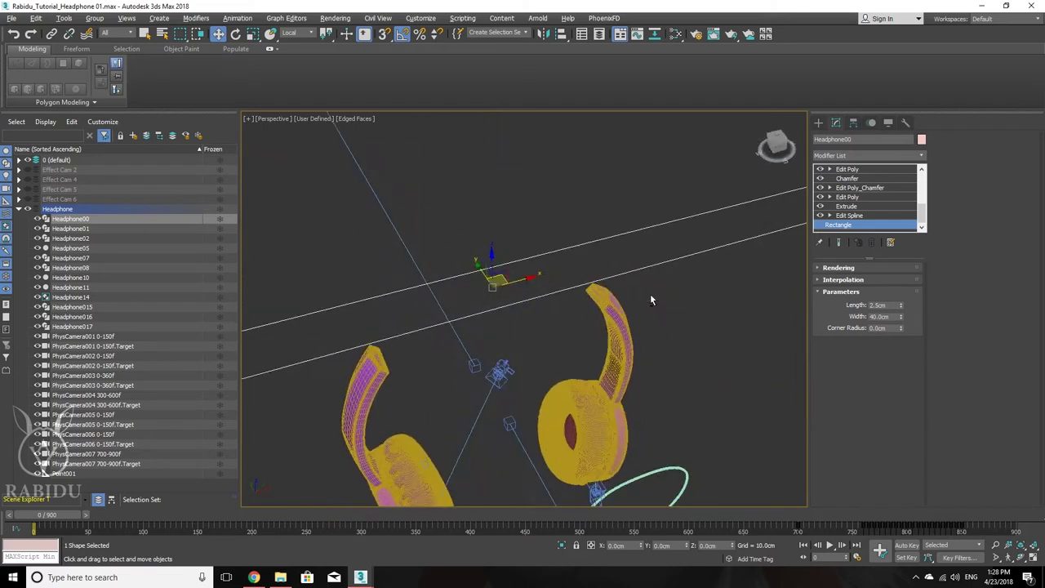
{"action": "left_click", "coordinate": [855, 215]}
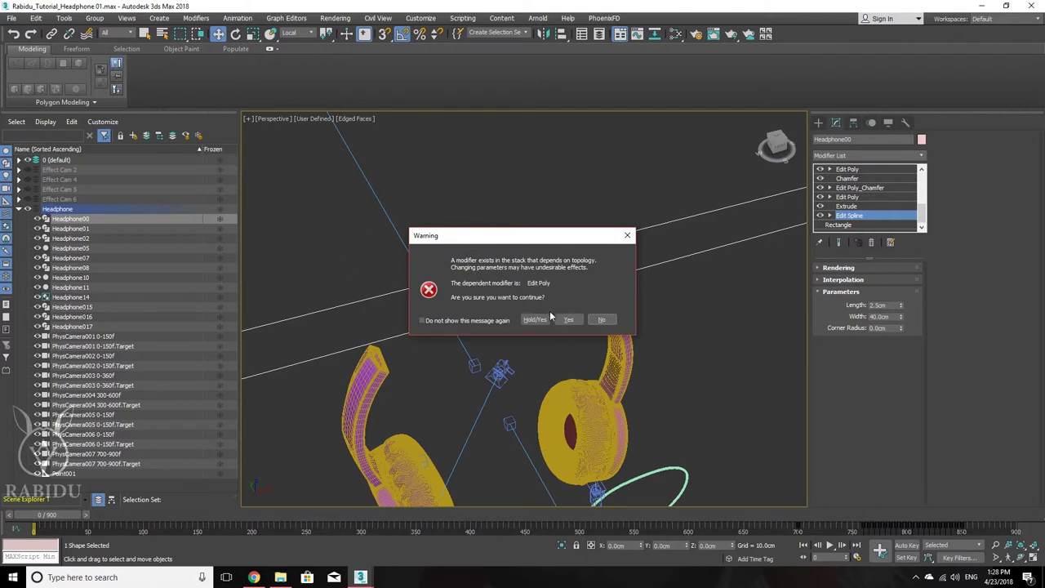
{"action": "left_click", "coordinate": [569, 320]}
{"action": "middle_click_drag", "start_coordinate": [573, 316], "coordinate": [620, 306], "text": "alt"}
- Step up to the Extrude stage and zoom in on the extruded bar
{"action": "left_click", "coordinate": [849, 215]}
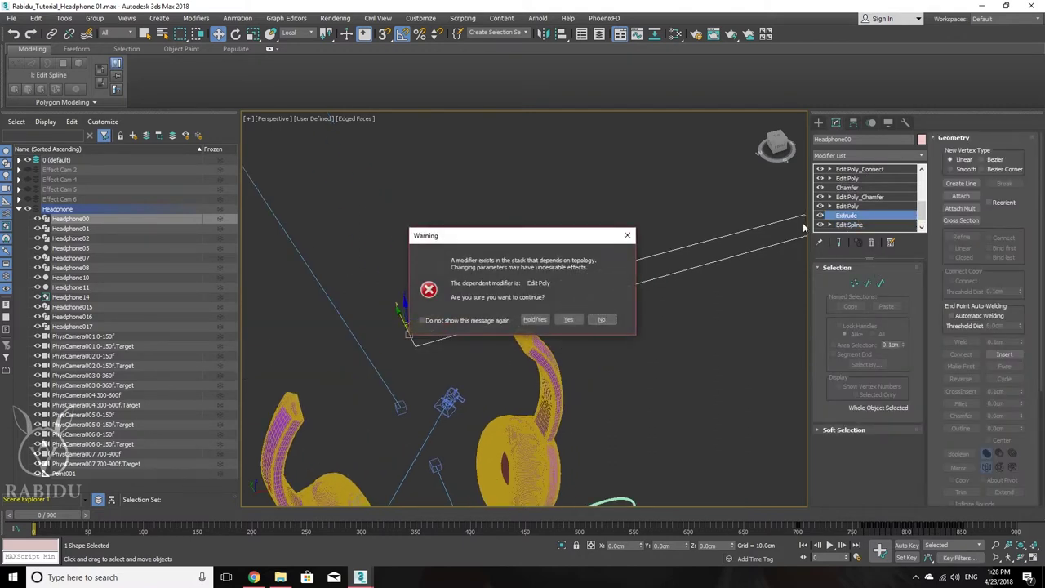
{"action": "left_click", "coordinate": [569, 320]}
{"action": "middle_click_drag", "start_coordinate": [638, 294], "coordinate": [565, 307], "text": "alt"}
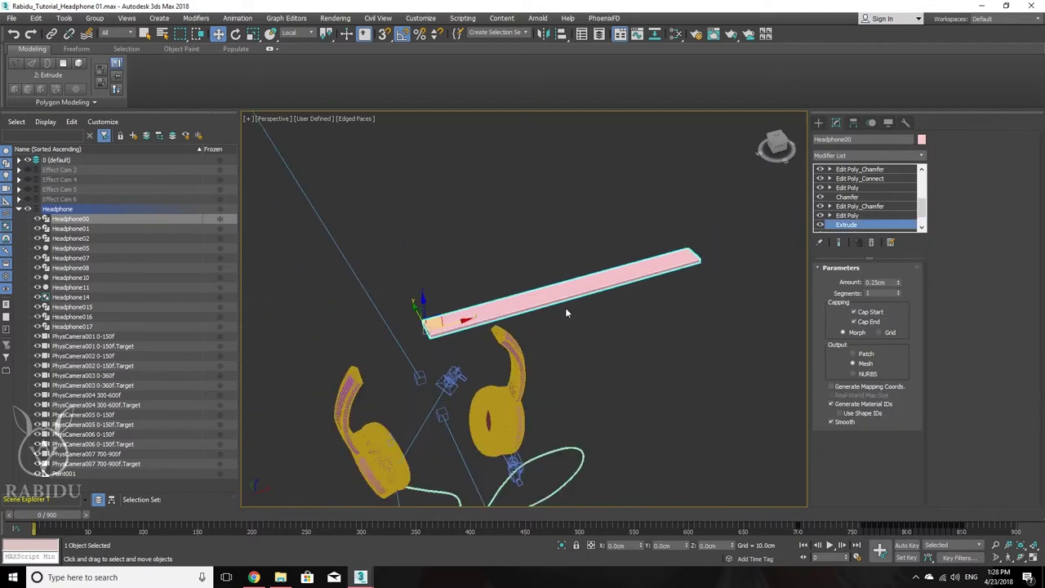
{"action": "scroll", "coordinate": [577, 306], "scroll_direction": "up", "scroll_amount": 2}
{"action": "scroll", "coordinate": [541, 305], "scroll_direction": "up", "scroll_amount": 2}
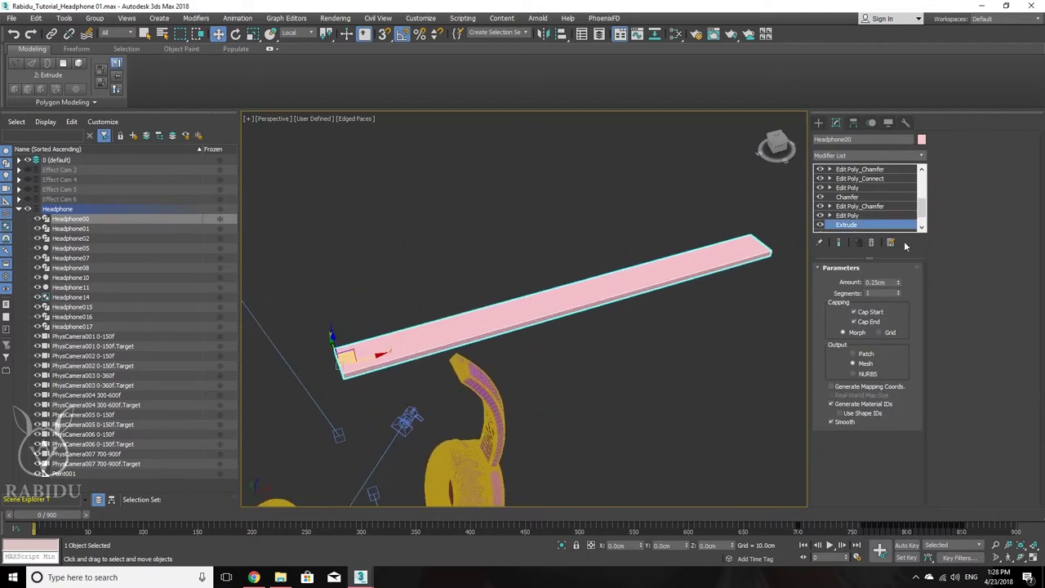
- Step up to the Edit Poly stage above Extrude and orbit around the flat bar
{"action": "left_click", "coordinate": [849, 216]}
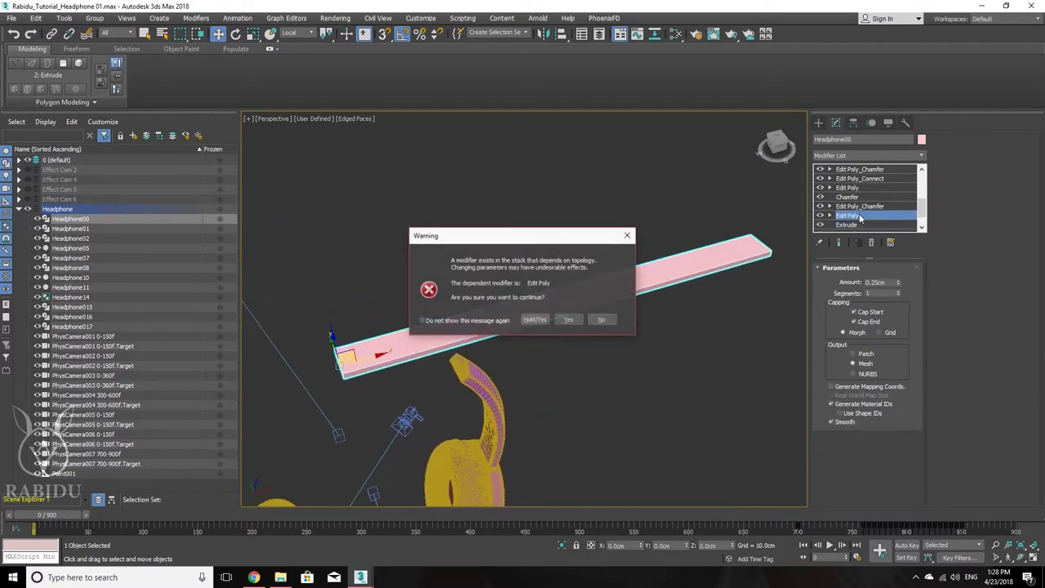
{"action": "left_click", "coordinate": [569, 320]}
{"action": "middle_click_drag", "start_coordinate": [644, 282], "coordinate": [596, 290], "text": "alt"}
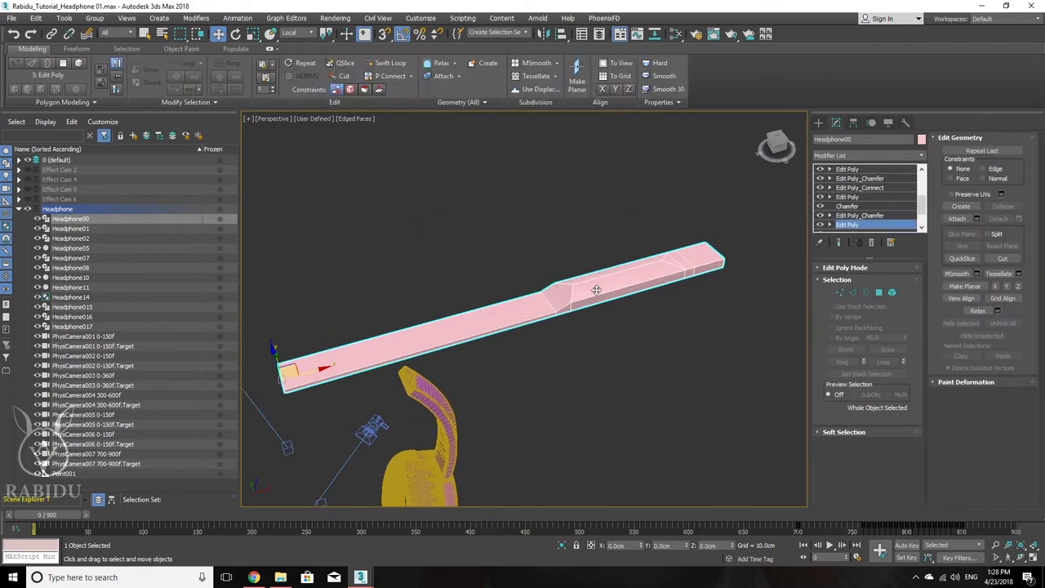
{"action": "mouse_move", "coordinate": [665, 317]}
{"action": "middle_mouse_down", "text": "alt"}
{"action": "mouse_move", "coordinate": [626, 325]}
{"action": "mouse_move", "coordinate": [598, 271]}
{"action": "mouse_move", "coordinate": [656, 326]}
{"action": "mouse_move", "coordinate": [679, 301]}
{"action": "mouse_move", "coordinate": [659, 304]}
{"action": "mouse_move", "coordinate": [660, 318]}
{"action": "middle_mouse_up", "text": "alt"}
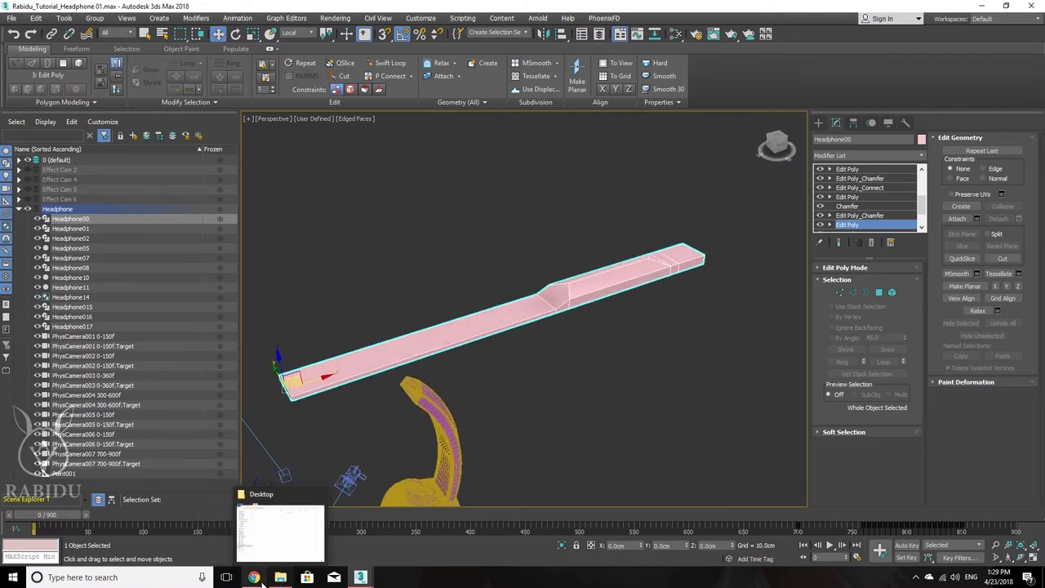
{"action": "mouse_move", "coordinate": [254, 577]}
{"action": "left_click", "coordinate": [273, 555]}
{"action": "left_click", "coordinate": [280, 577]}
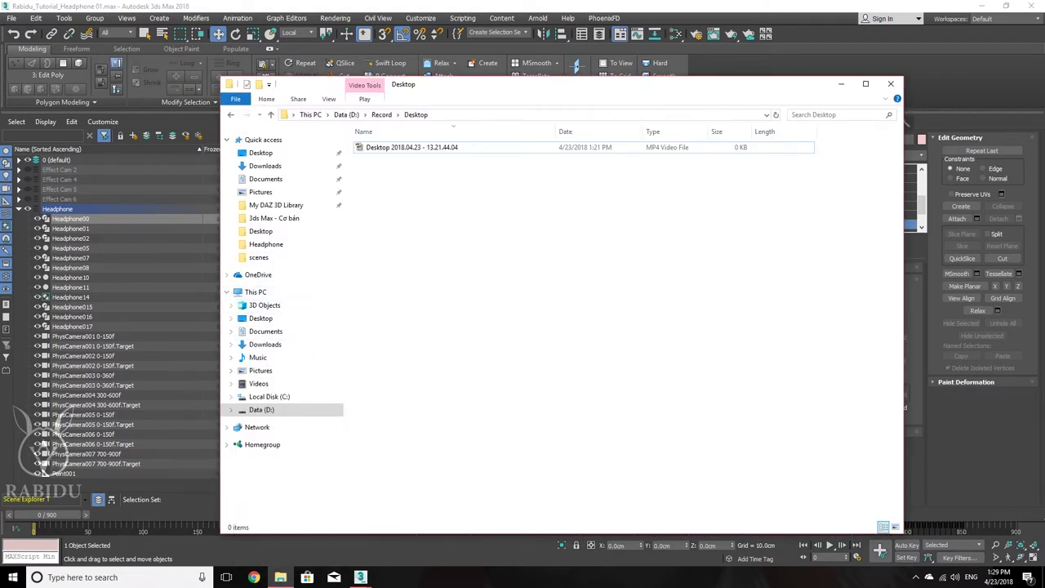
{"action": "mouse_move", "coordinate": [360, 577]}
{"action": "left_click", "coordinate": [420, 523]}
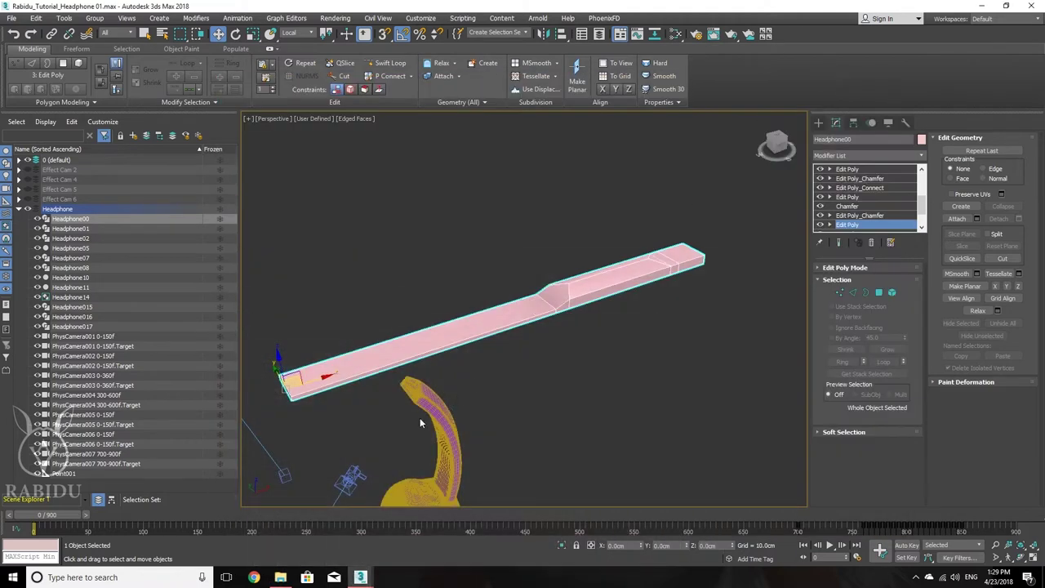
- Switch to Headphone 02 Explain.max and pan along the example objects, including the Spacing Tool circle and Sweep curve
{"action": "left_click", "coordinate": [405, 530]}
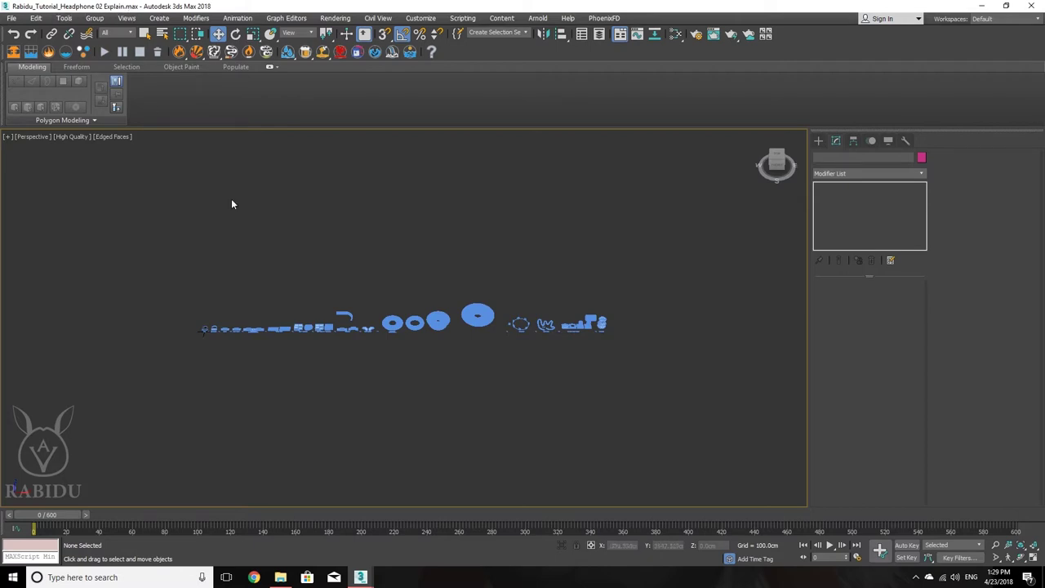
{"action": "scroll", "coordinate": [411, 359], "scroll_direction": "up", "scroll_amount": 10}
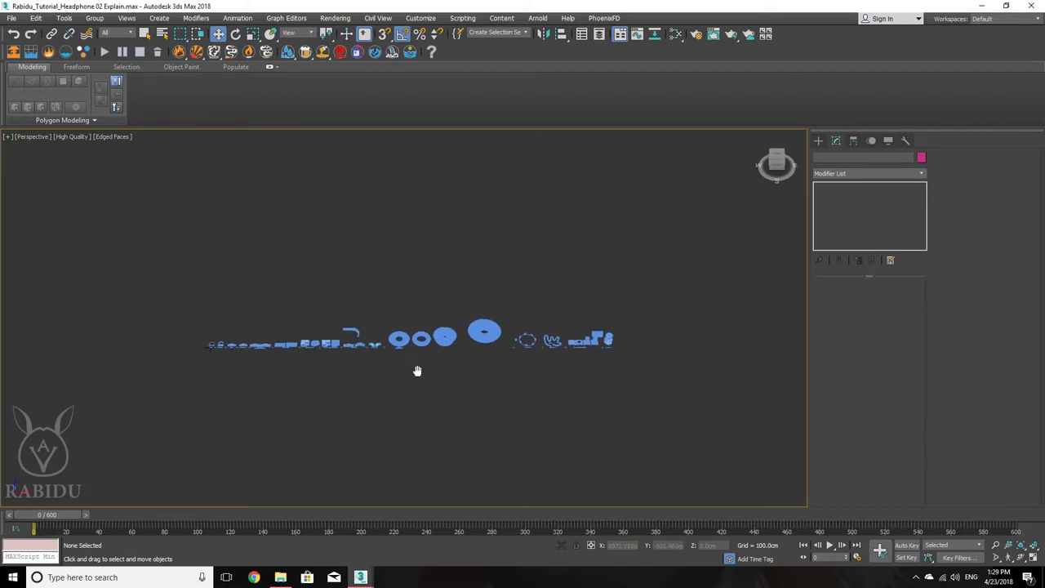
{"action": "scroll", "coordinate": [326, 381], "scroll_direction": "up", "scroll_amount": 6}
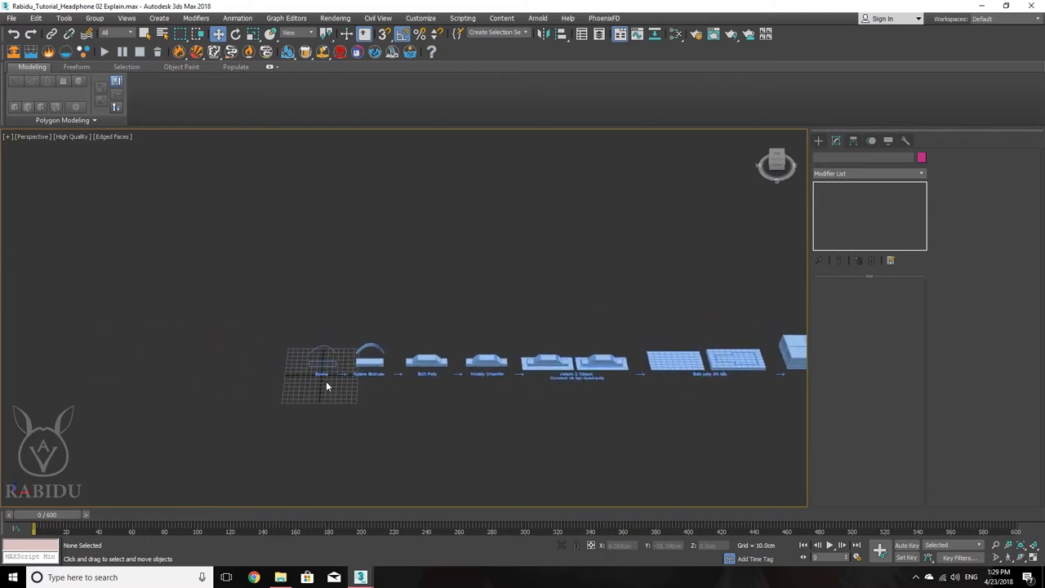
{"action": "scroll", "coordinate": [452, 369], "scroll_direction": "down", "scroll_amount": 8}
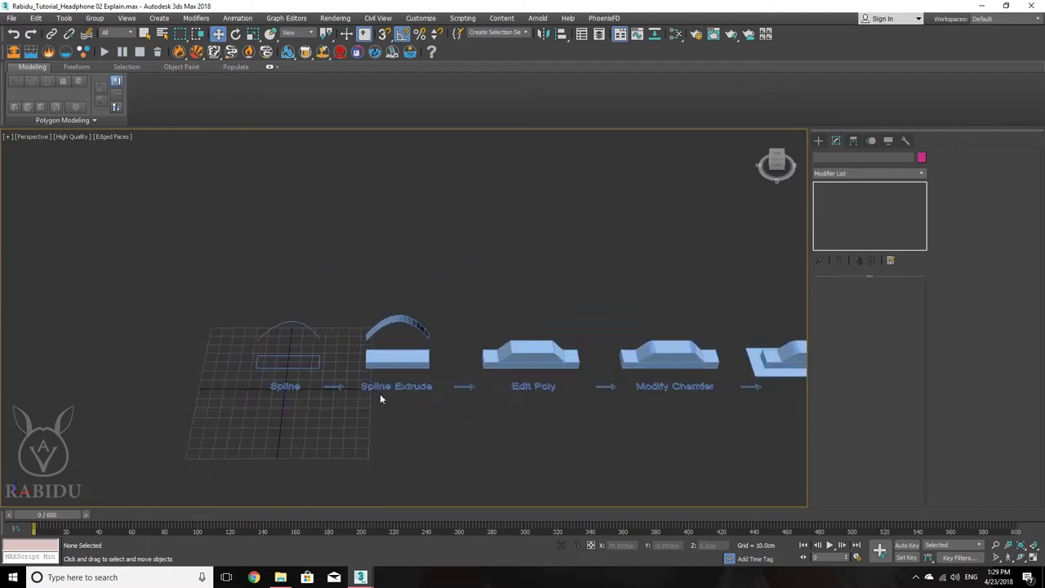
{"action": "middle_click_drag", "start_coordinate": [602, 406], "coordinate": [266, 352]}
{"action": "scroll", "coordinate": [680, 372], "scroll_direction": "down", "scroll_amount": 3}
{"action": "middle_click_drag", "start_coordinate": [680, 372], "coordinate": [130, 344]}
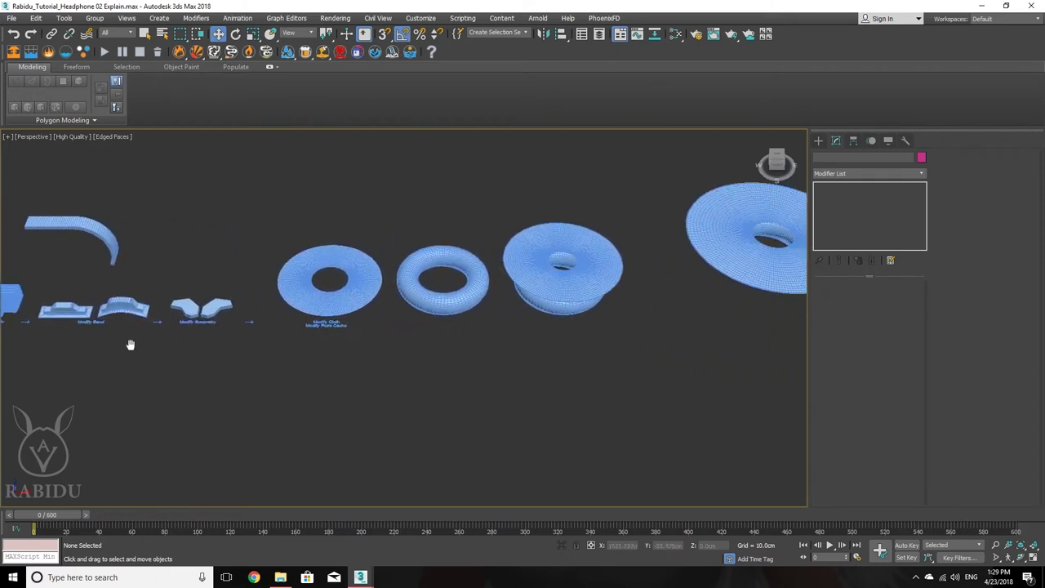
{"action": "middle_click_drag", "start_coordinate": [647, 345], "coordinate": [254, 332]}
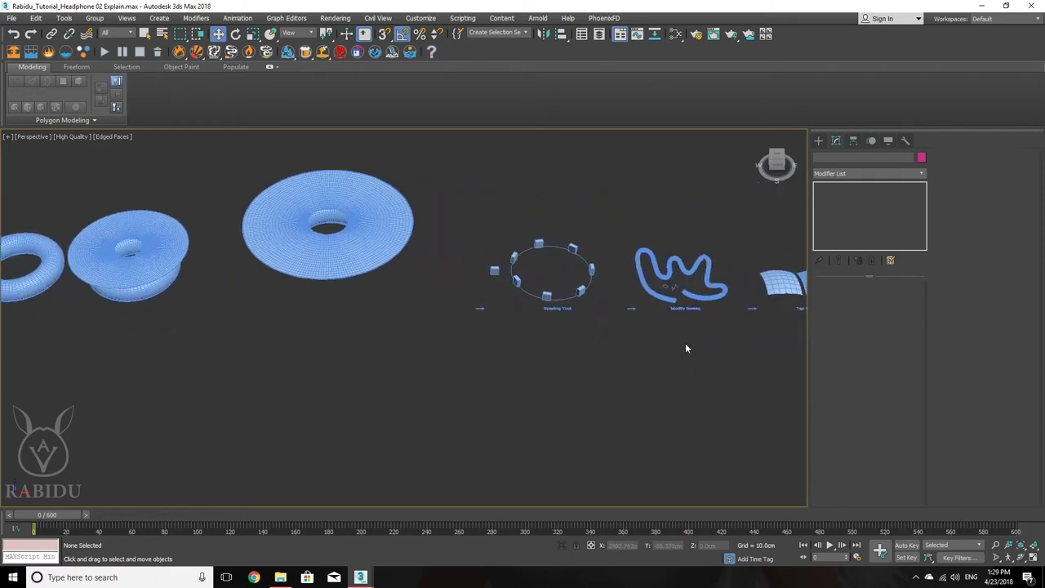
{"action": "middle_click_drag", "start_coordinate": [685, 348], "coordinate": [760, 388]}
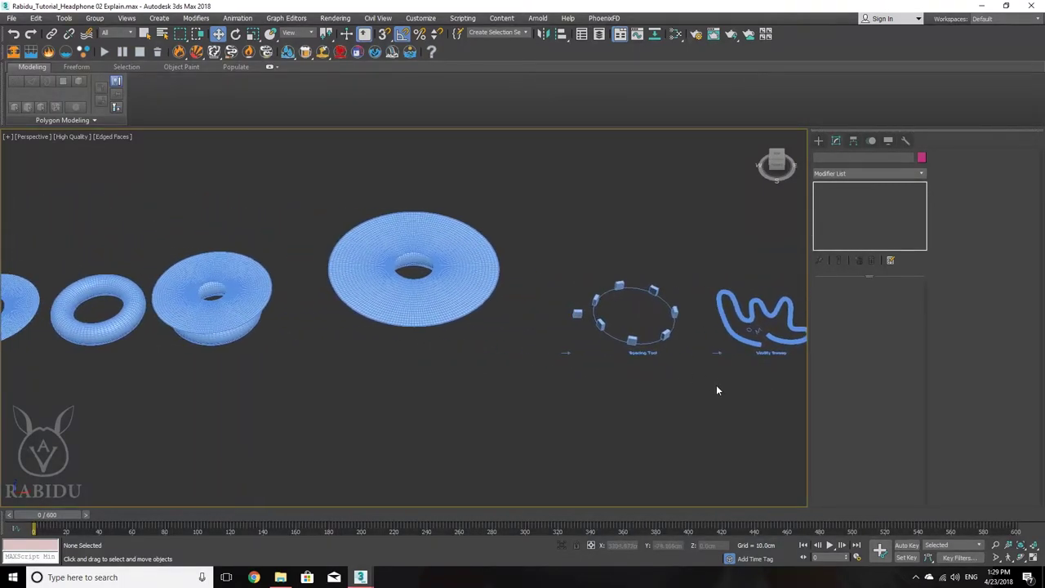
- Scrub through the animation to watch the torus deform
{"action": "scroll", "coordinate": [530, 351], "scroll_direction": "up", "scroll_amount": 4}
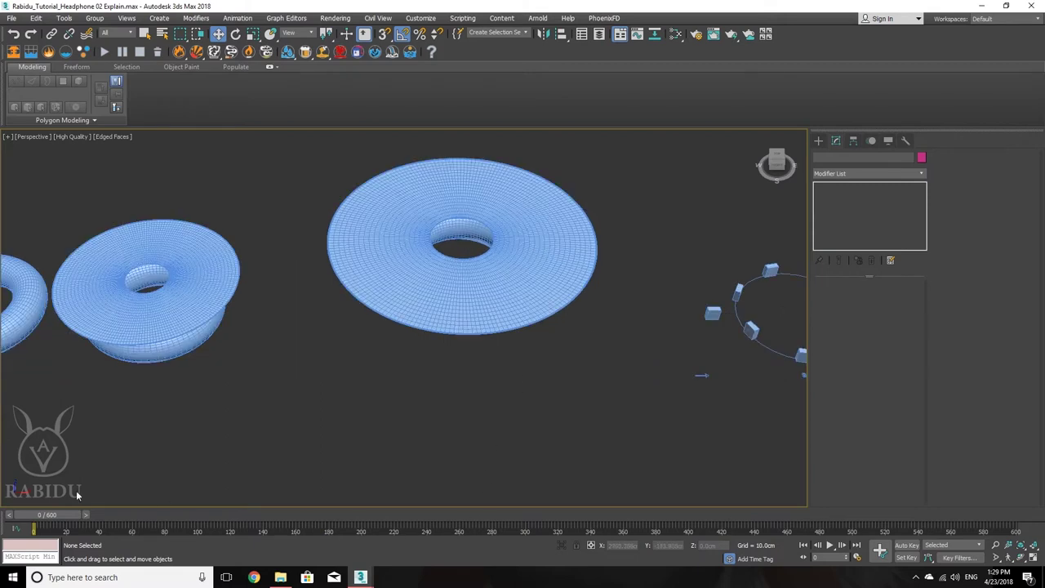
{"action": "left_click_drag", "start_coordinate": [34, 516], "coordinate": [98, 490]}
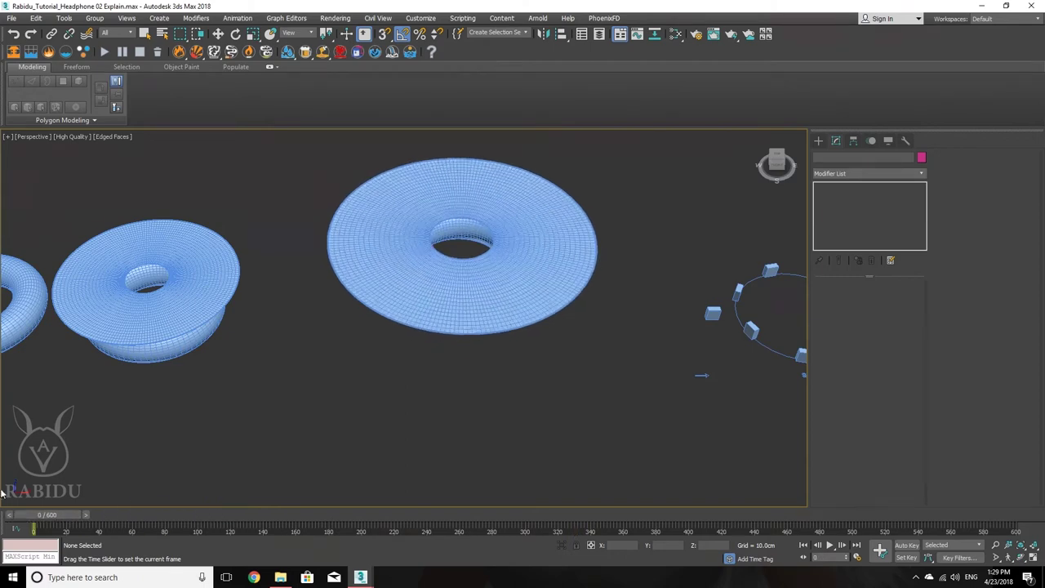
{"action": "scroll", "coordinate": [517, 389], "scroll_direction": "down", "scroll_amount": 10}
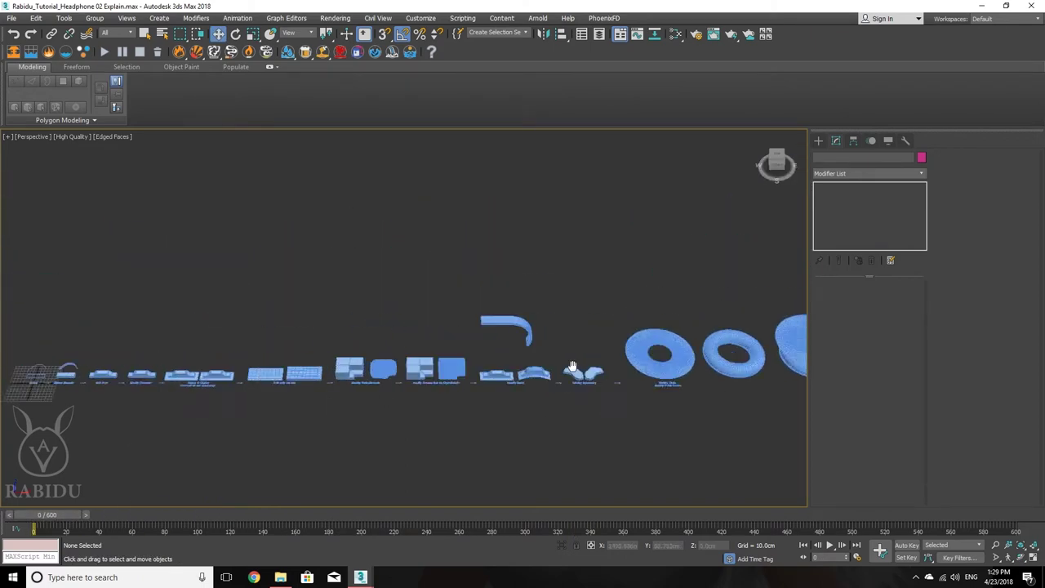
{"action": "scroll", "coordinate": [455, 366], "scroll_direction": "up", "scroll_amount": 7}
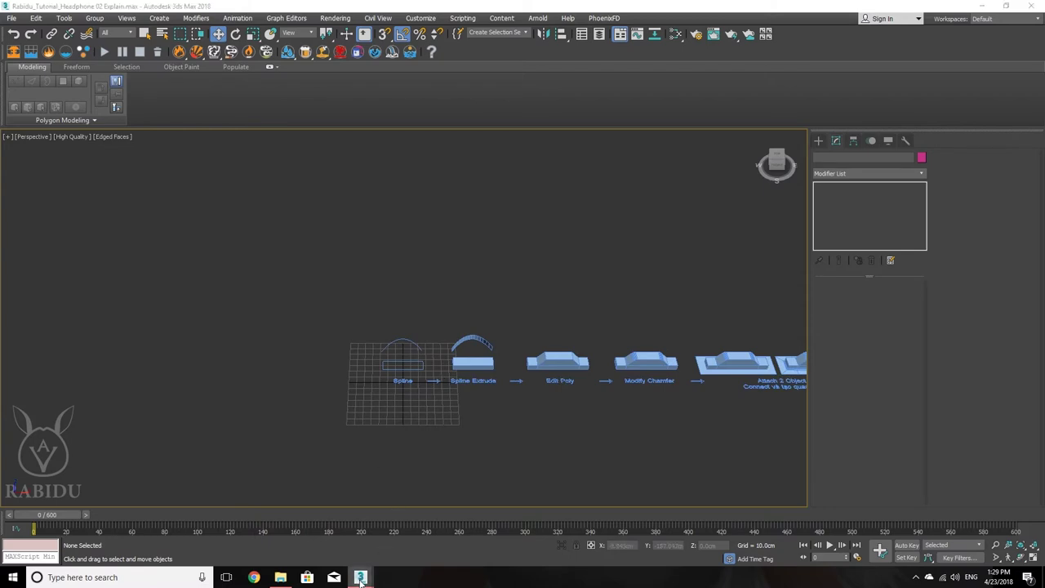
- Return to the Headphone 01 scene and view the headband at its Unwrap UVW level from the front
{"action": "mouse_move", "coordinate": [360, 577]}
{"action": "left_click", "coordinate": [302, 526]}
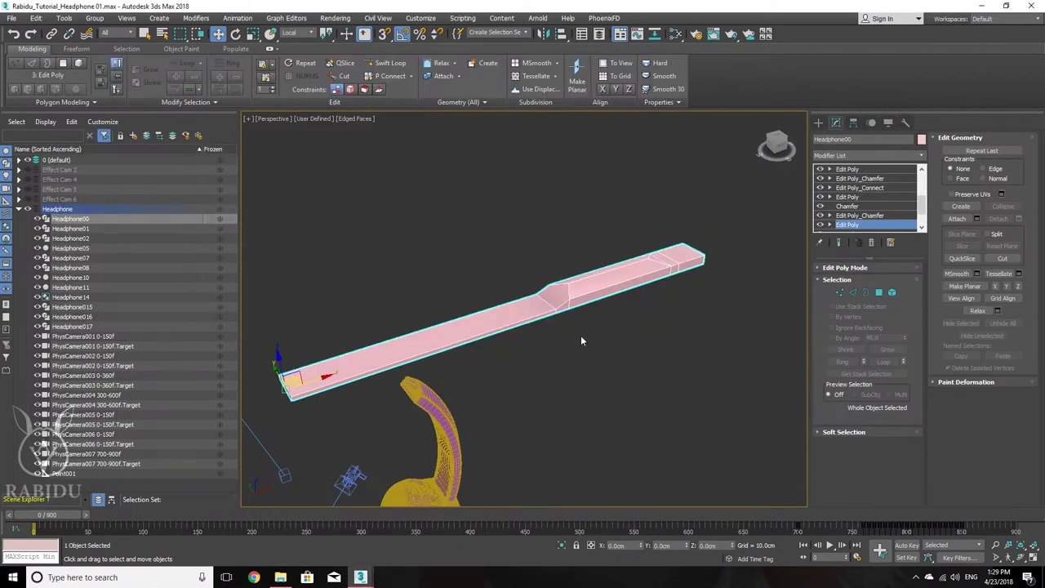
{"action": "left_click_drag", "start_coordinate": [926, 213], "coordinate": [924, 176]}
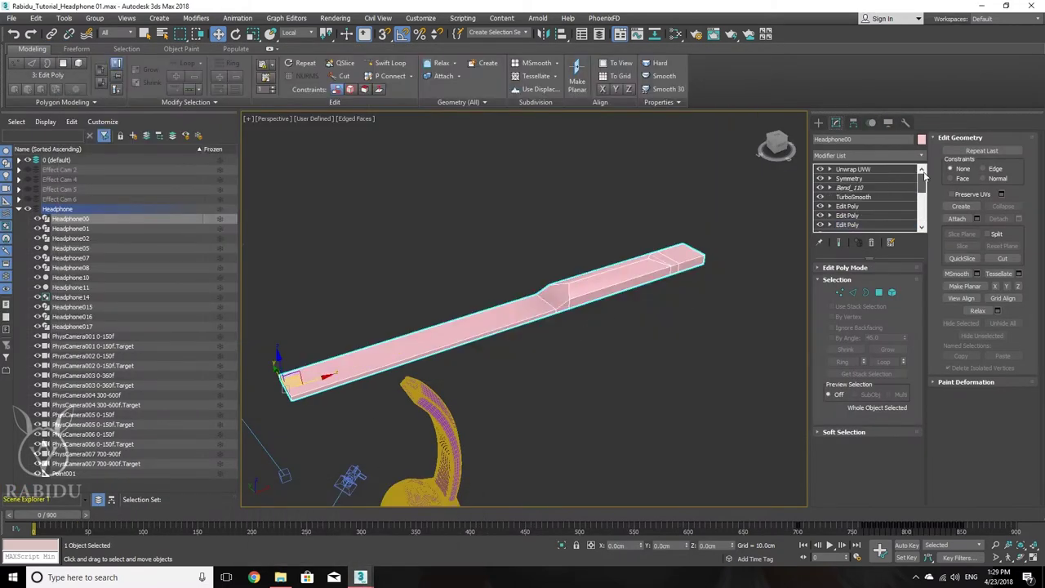
{"action": "left_click", "coordinate": [851, 170]}
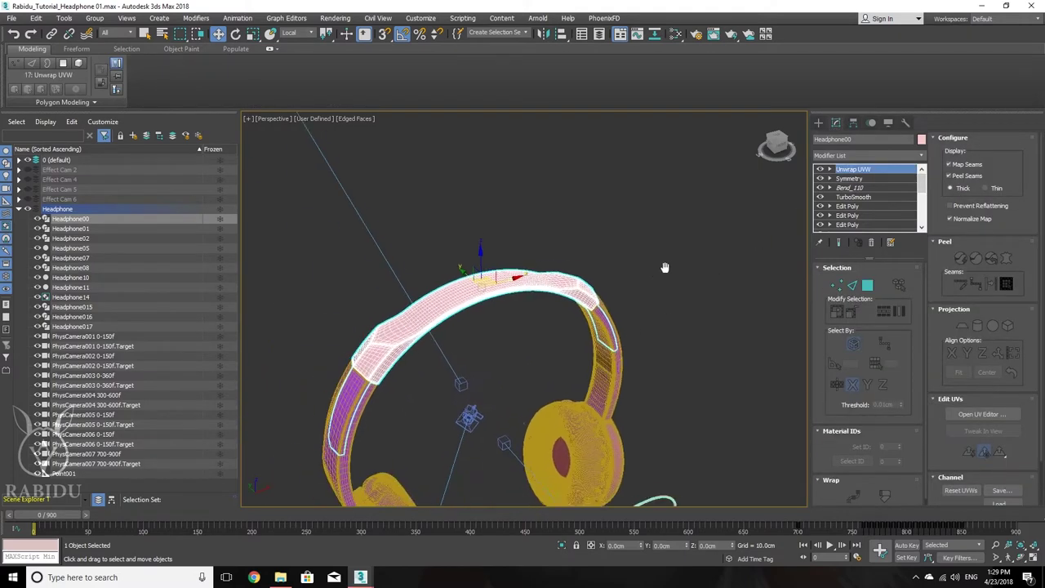
{"action": "middle_click_drag", "start_coordinate": [604, 305], "coordinate": [565, 300], "text": "alt"}
{"action": "scroll", "coordinate": [580, 302], "scroll_direction": "up", "scroll_amount": 3}
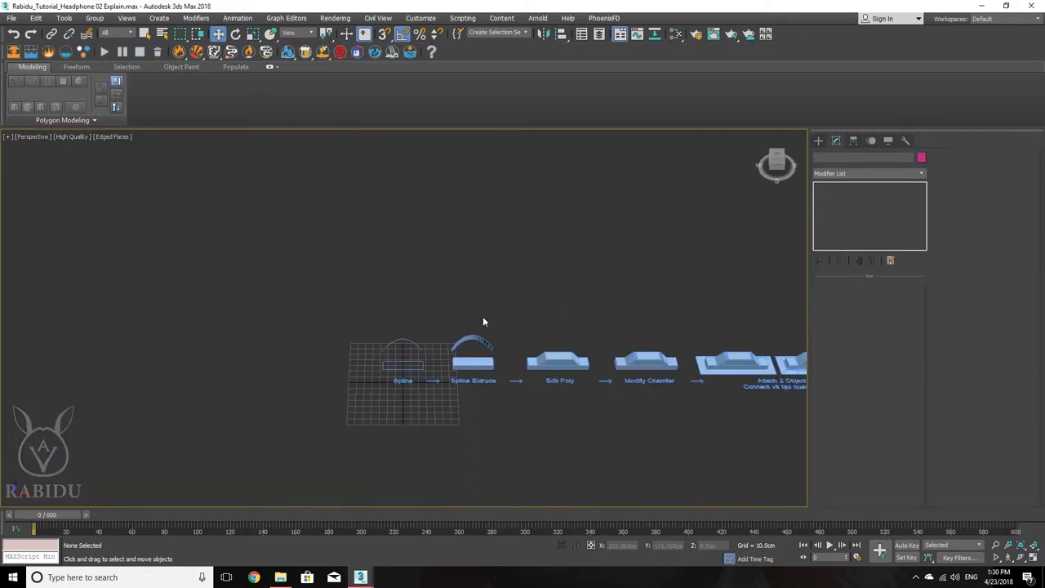
{"action": "middle_click_drag", "start_coordinate": [482, 319], "coordinate": [507, 303]}
- Frame the Spline and Spline Extrude examples in the viewport and show the Create panel
{"action": "scroll", "coordinate": [429, 353], "scroll_direction": "up", "scroll_amount": 6}
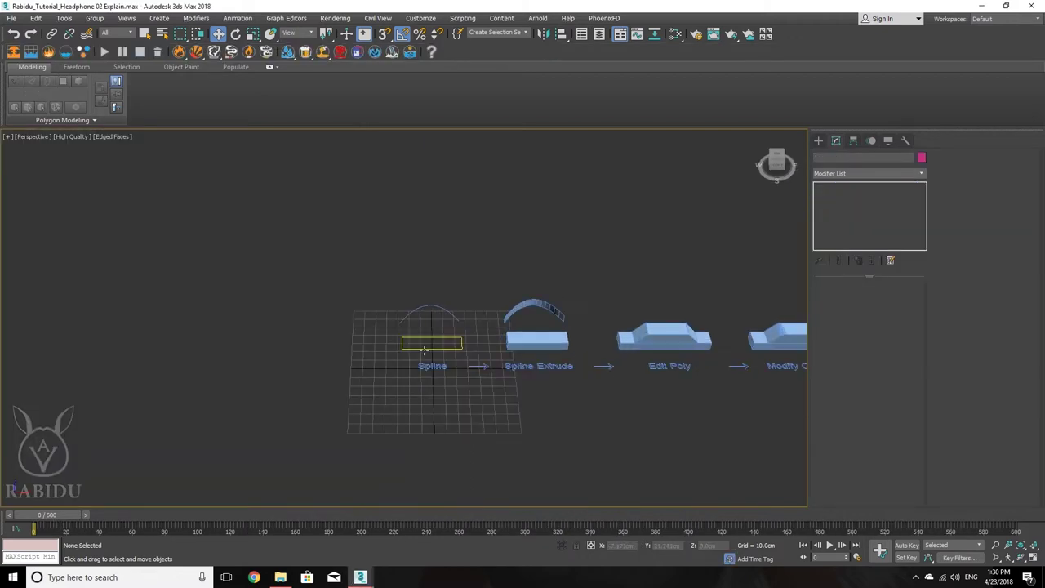
{"action": "middle_click_drag", "start_coordinate": [473, 337], "coordinate": [435, 360]}
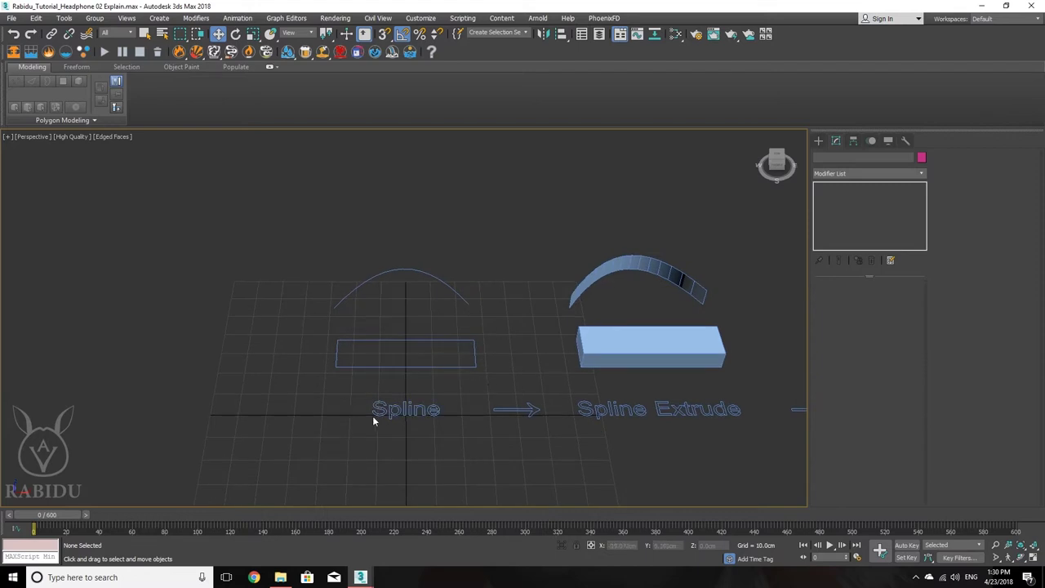
{"action": "middle_click_drag", "start_coordinate": [499, 382], "coordinate": [506, 378]}
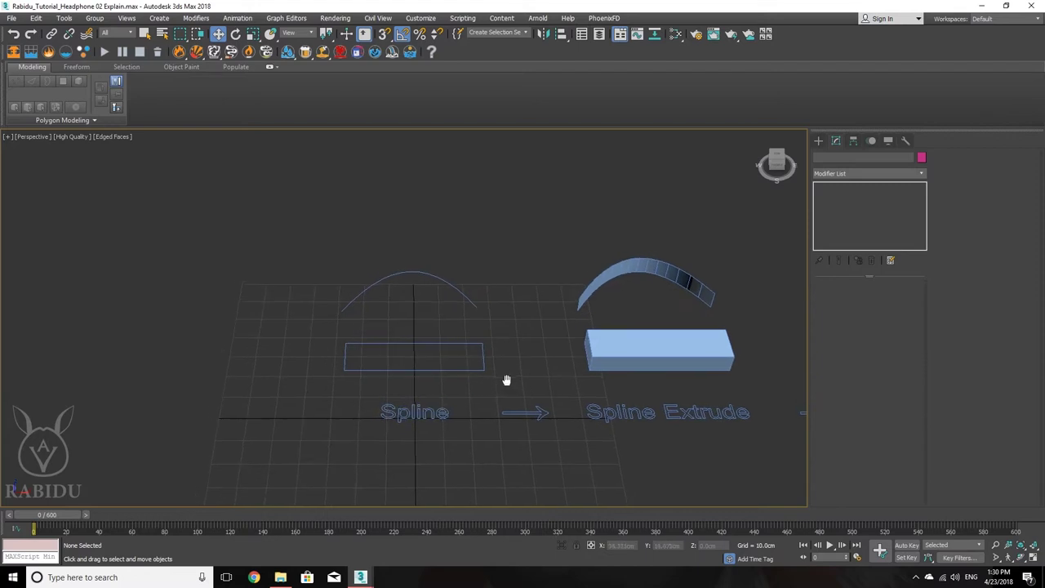
{"action": "left_click", "coordinate": [819, 140]}
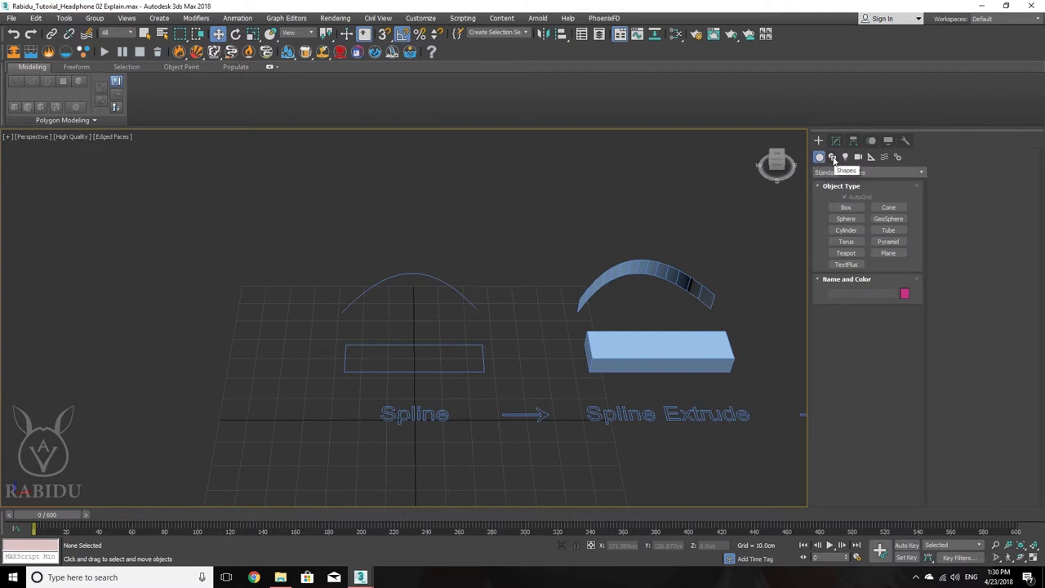
- Choose the Line spline type from Shapes, with free space panned into view on the left
{"action": "left_click", "coordinate": [833, 157]}
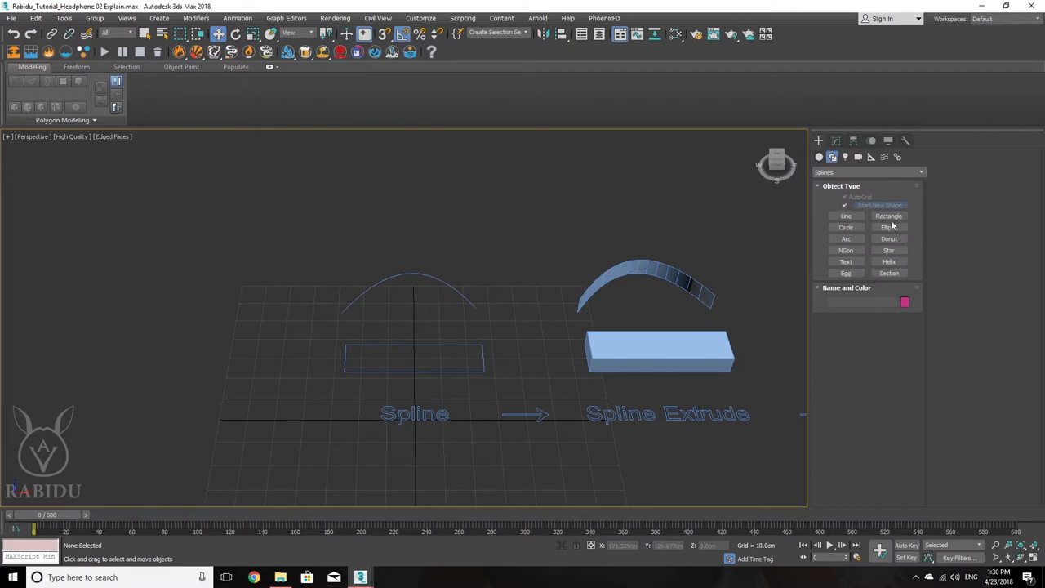
{"action": "middle_click_drag", "start_coordinate": [499, 342], "coordinate": [533, 318]}
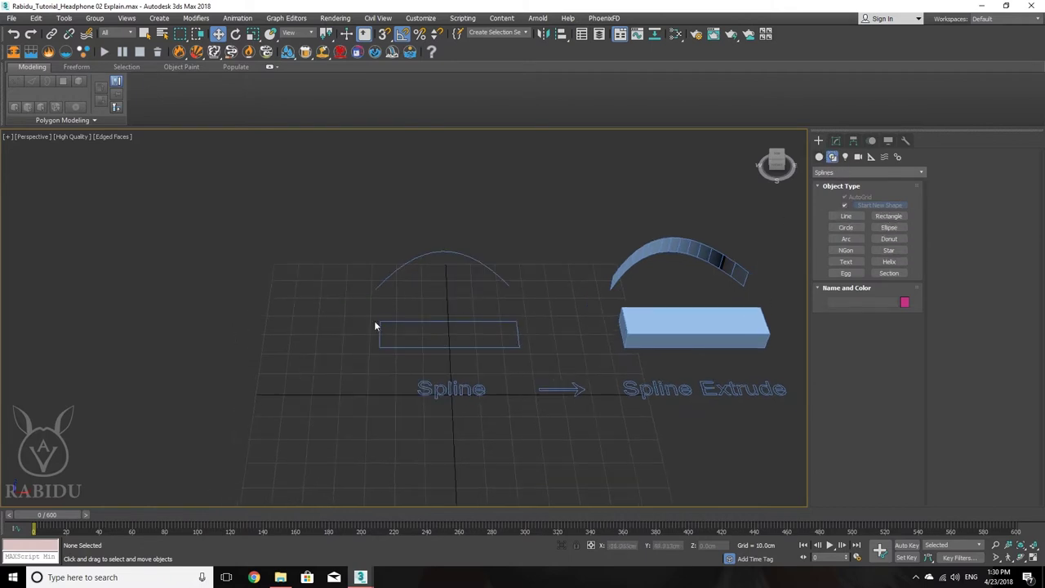
{"action": "left_click", "coordinate": [844, 216]}
- Draw a 17-vertex practice line, finish it, then undo it with Ctrl+Z
{"action": "left_click", "coordinate": [122, 281]}
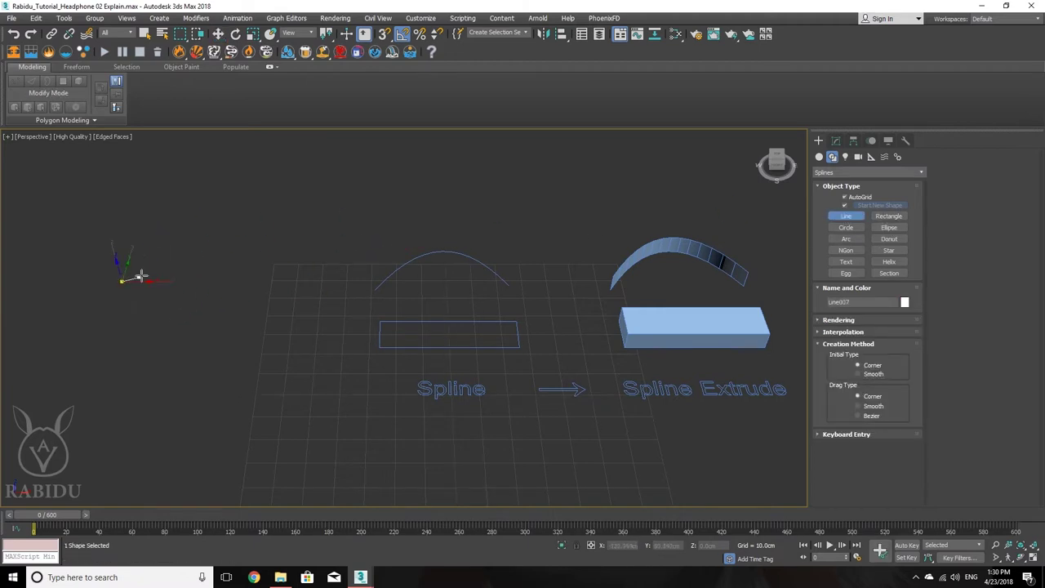
{"action": "left_click", "coordinate": [181, 244]}
{"action": "left_click", "coordinate": [258, 275]}
{"action": "left_click", "coordinate": [326, 264]}
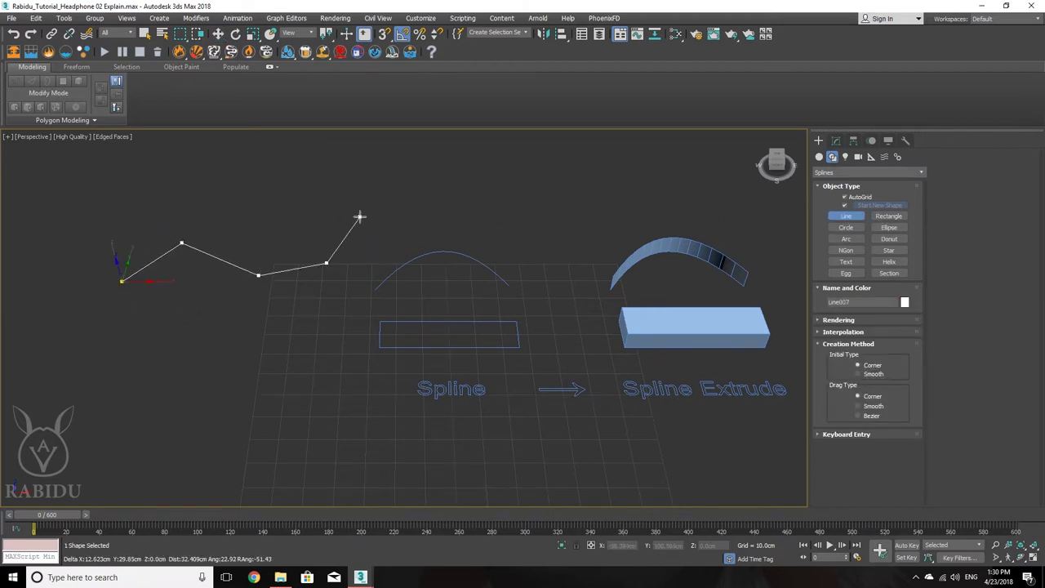
{"action": "left_click", "coordinate": [359, 216]}
{"action": "left_click", "coordinate": [282, 192]}
{"action": "left_click", "coordinate": [174, 151]}
{"action": "left_click", "coordinate": [100, 204]}
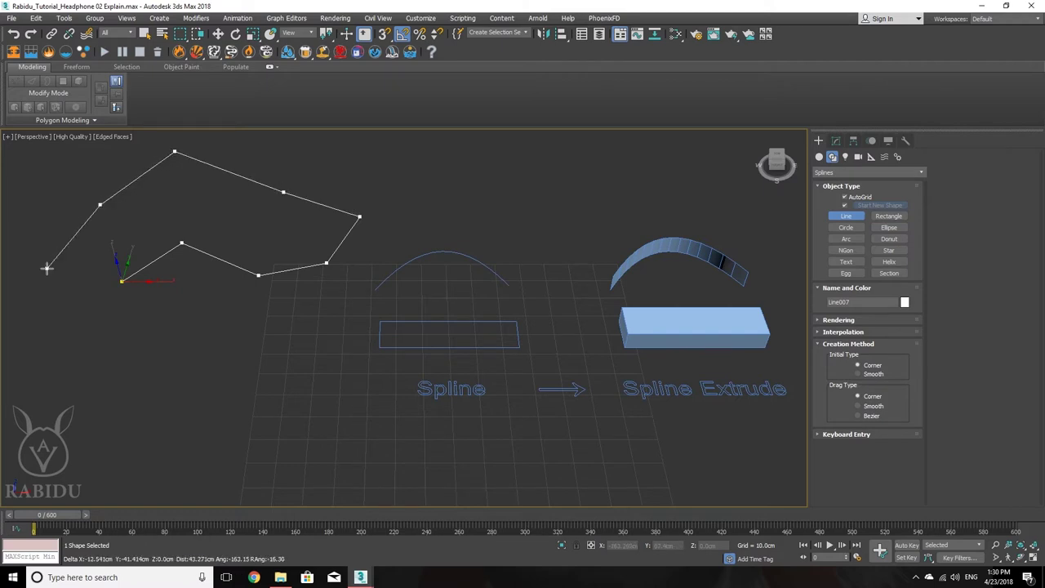
{"action": "left_click", "coordinate": [46, 268]}
{"action": "left_click", "coordinate": [81, 343]}
{"action": "left_click", "coordinate": [185, 330]}
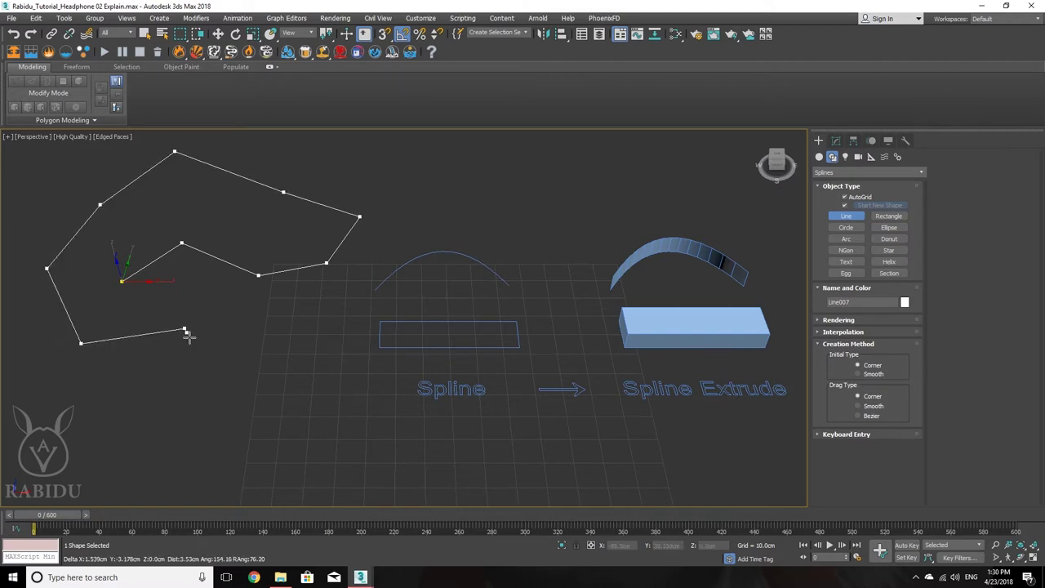
{"action": "left_click", "coordinate": [299, 312]}
{"action": "left_click", "coordinate": [347, 255]}
{"action": "left_click", "coordinate": [256, 217]}
{"action": "left_click", "coordinate": [176, 269]}
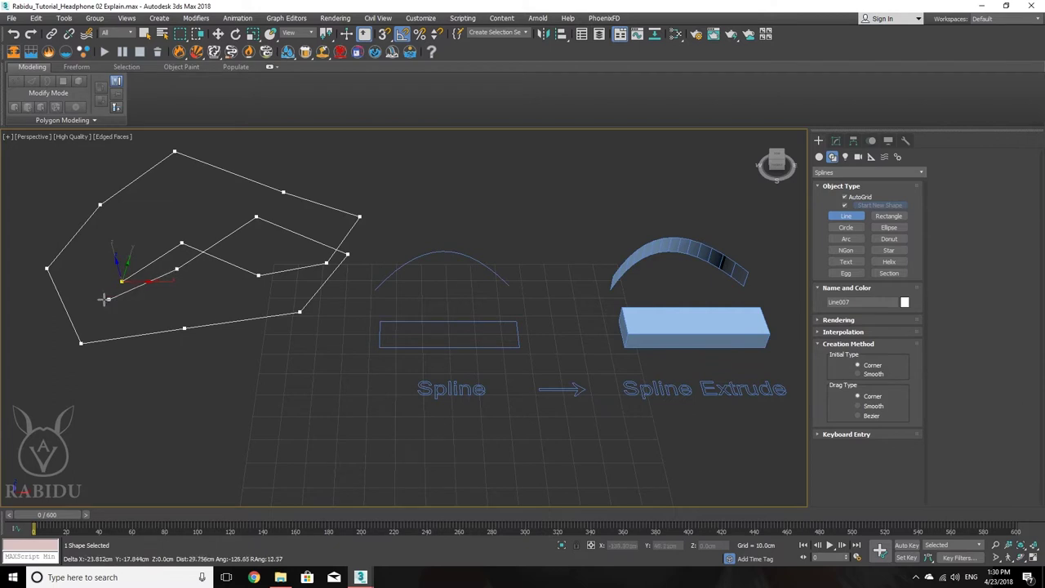
{"action": "left_click", "coordinate": [96, 299]}
{"action": "left_click", "coordinate": [151, 208]}
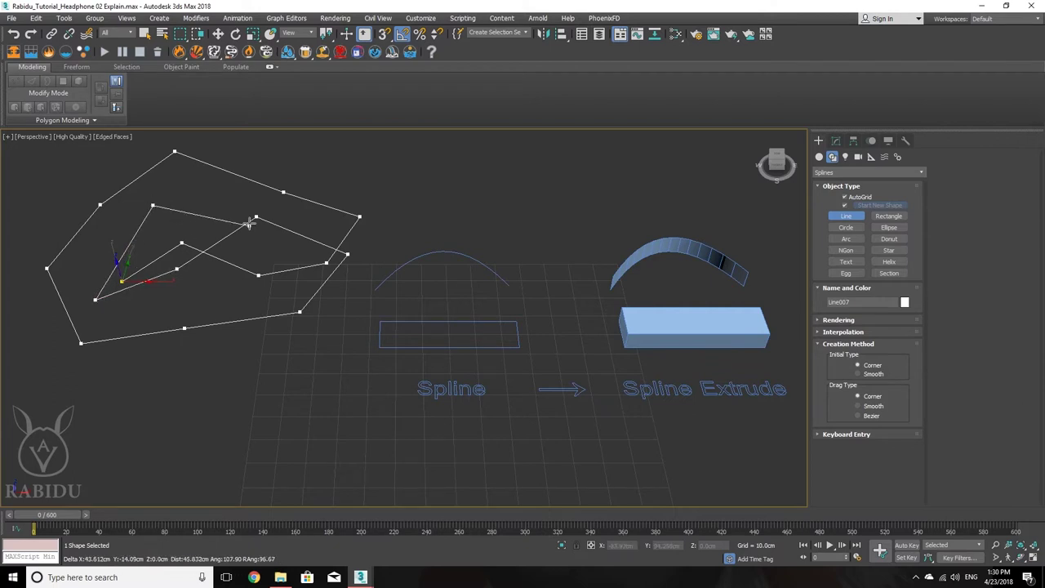
{"action": "right_click", "coordinate": [246, 222]}
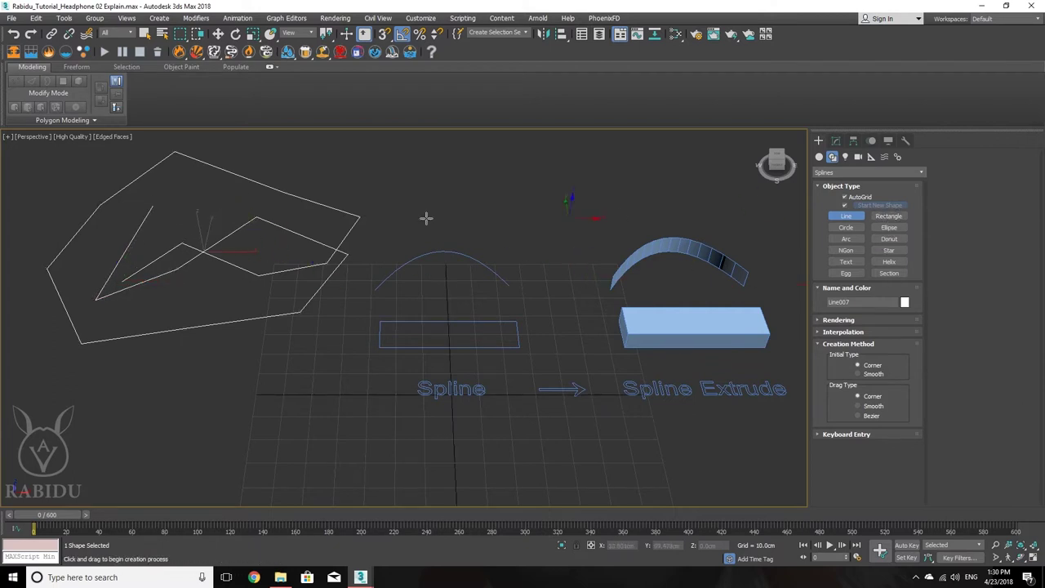
{"action": "key", "text": "ctrl+z"}
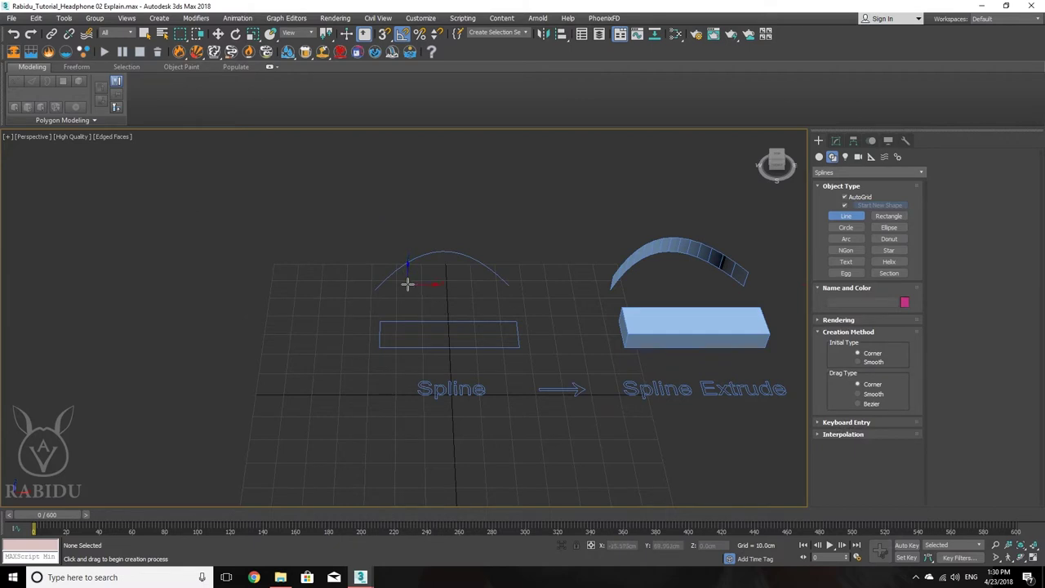
- Draw a demo rectangle and a demo circle, undoing each one
{"action": "left_click", "coordinate": [888, 216]}
{"action": "left_click_drag", "start_coordinate": [105, 200], "coordinate": [282, 284]}
{"action": "key", "text": "ctrl+z"}
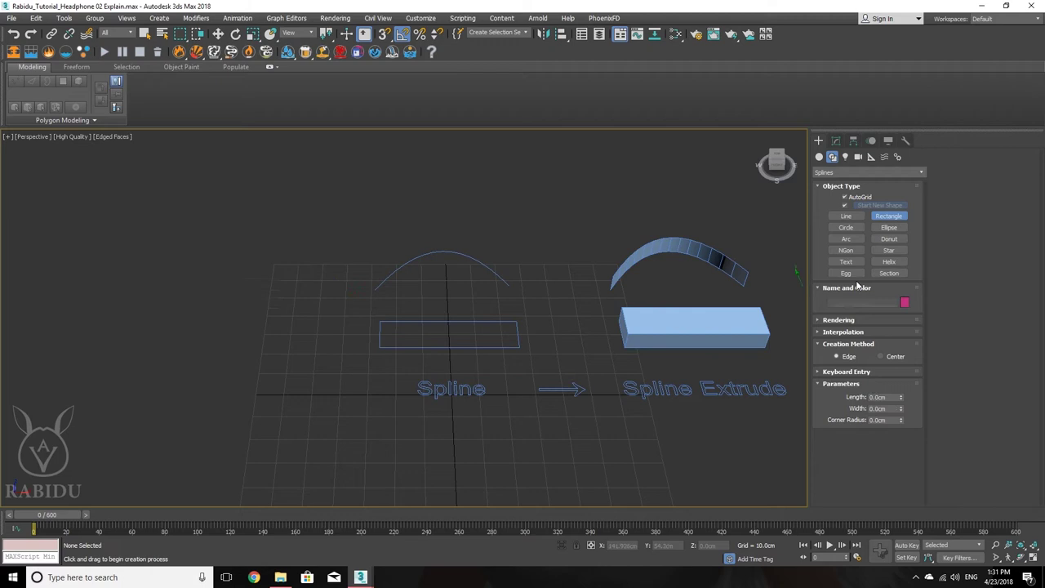
{"action": "left_click", "coordinate": [848, 228]}
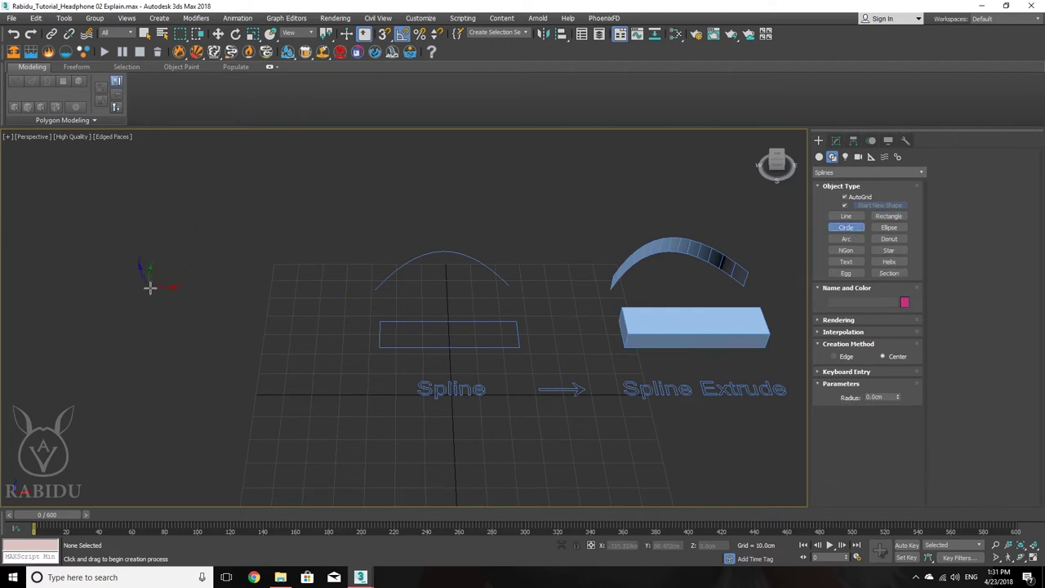
{"action": "left_click_drag", "start_coordinate": [203, 287], "coordinate": [215, 221]}
{"action": "key", "text": "ctrl+z"}
- Draw a demo ellipse and a three-point arc, undoing each, then choose Donut
{"action": "left_click", "coordinate": [888, 228]}
{"action": "left_click_drag", "start_coordinate": [85, 242], "coordinate": [380, 343]}
{"action": "key", "text": "ctrl+z"}
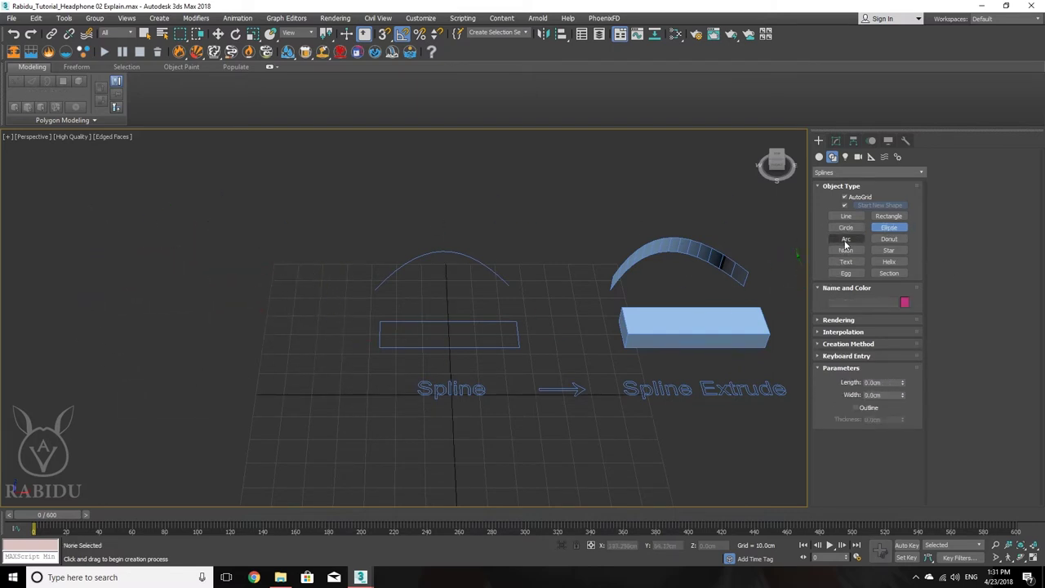
{"action": "left_click", "coordinate": [846, 240]}
{"action": "left_click", "coordinate": [87, 308]}
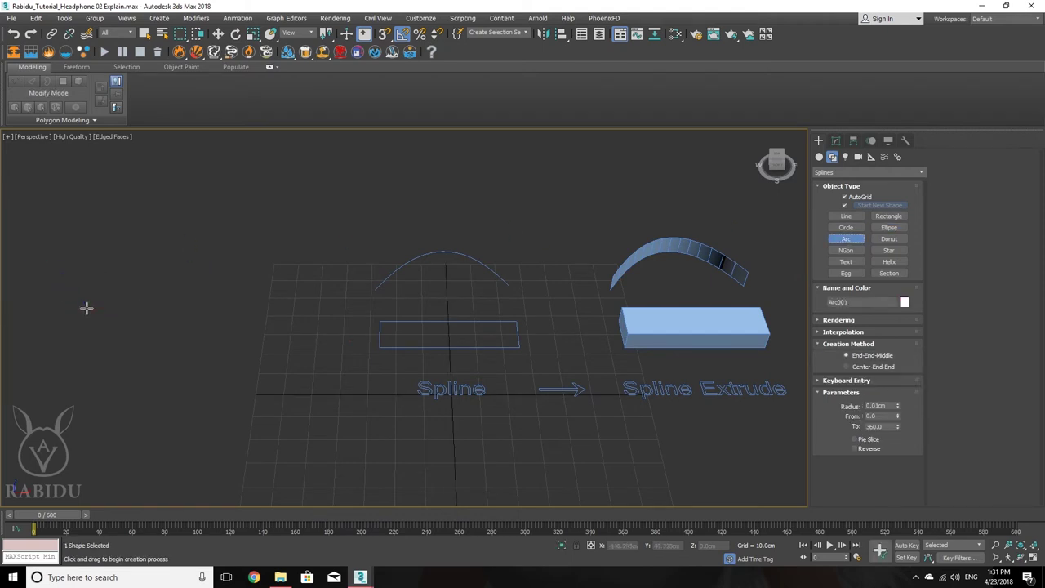
{"action": "left_click_drag", "start_coordinate": [74, 303], "coordinate": [84, 341]}
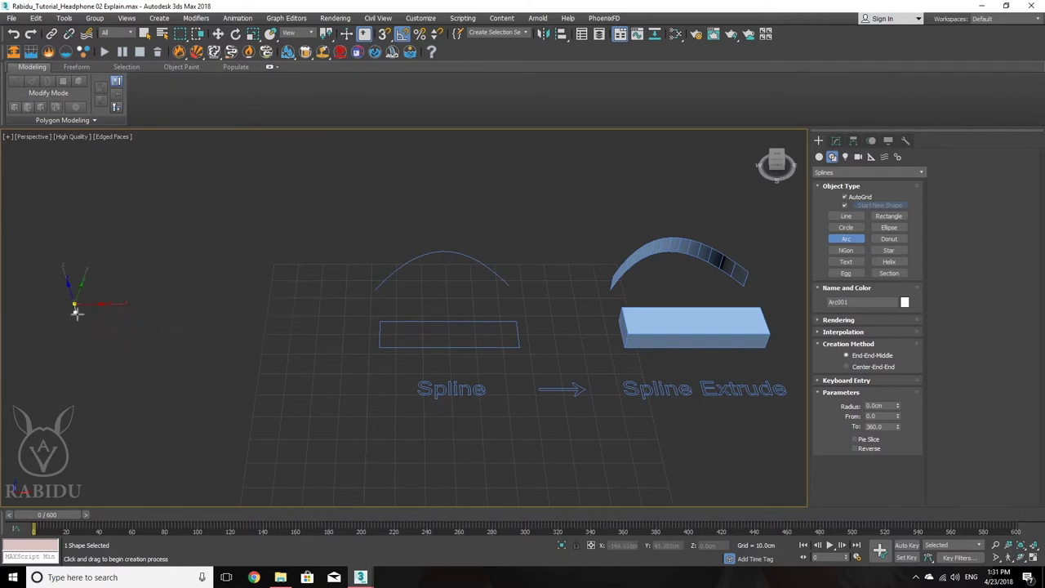
{"action": "left_click_drag", "start_coordinate": [314, 308], "coordinate": [335, 305]}
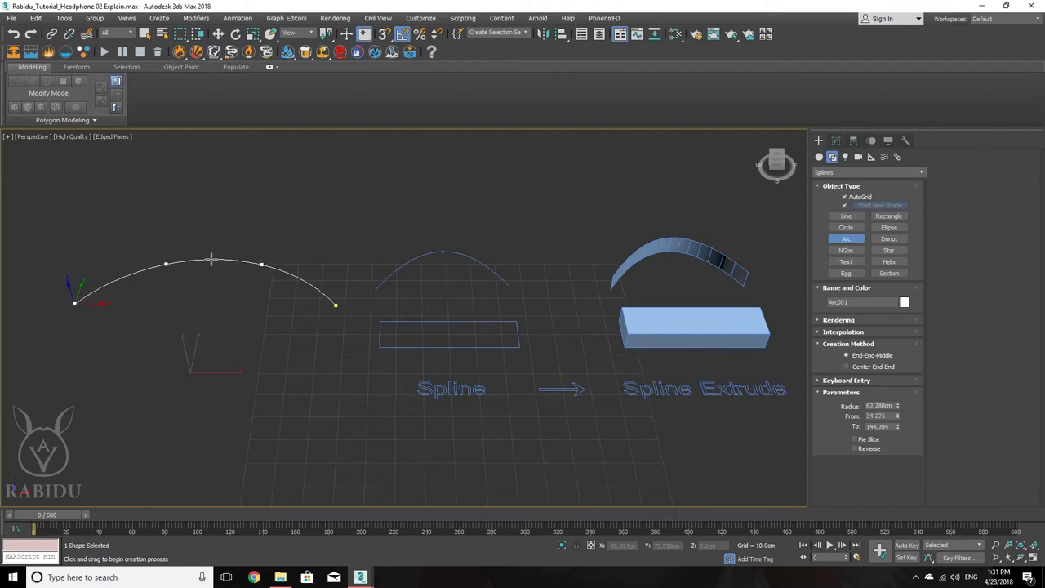
{"action": "left_click", "coordinate": [211, 260]}
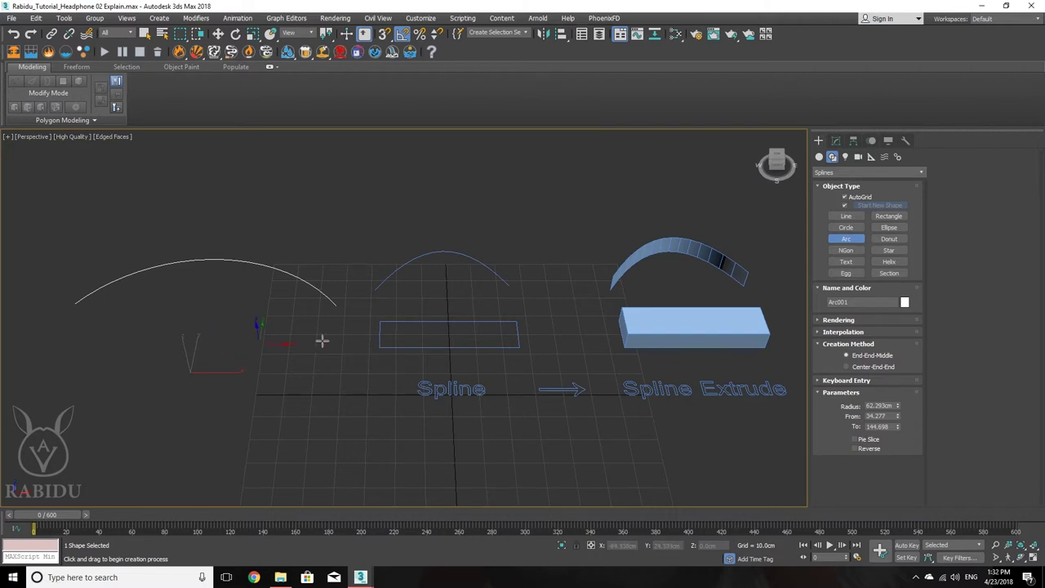
{"action": "key", "text": "ctrl+z"}
{"action": "left_click", "coordinate": [894, 239]}
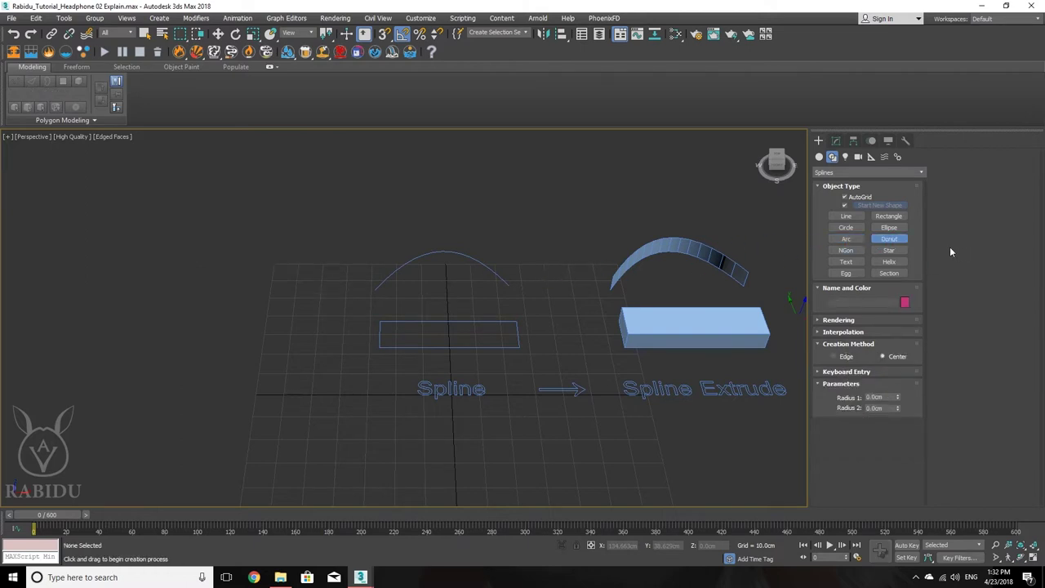
- Draw and cancel a donut, then draw an NGon, vary its sides, and undo it
{"action": "left_click_drag", "start_coordinate": [199, 292], "coordinate": [223, 239]}
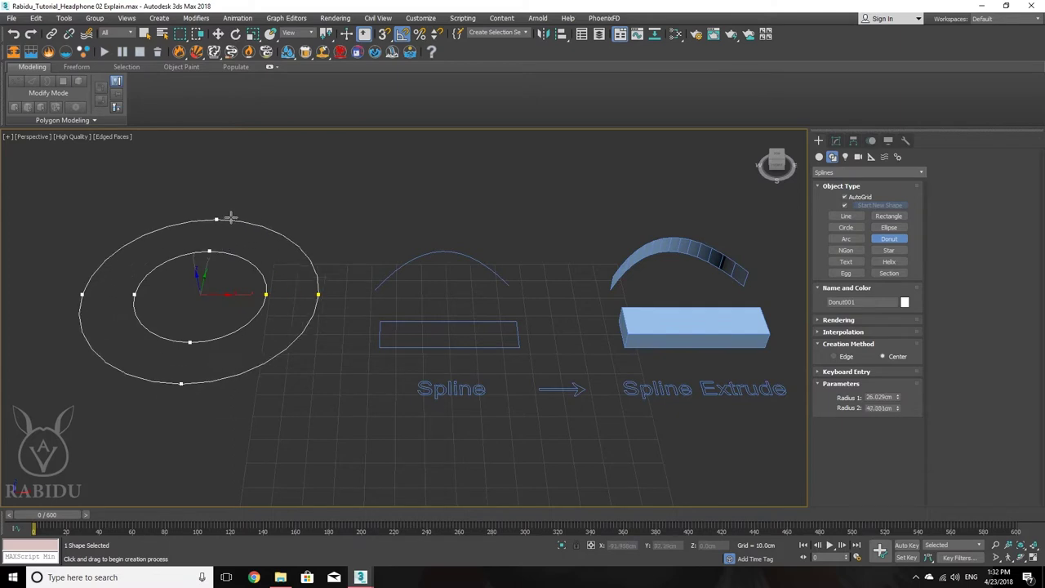
{"action": "right_click", "coordinate": [225, 233]}
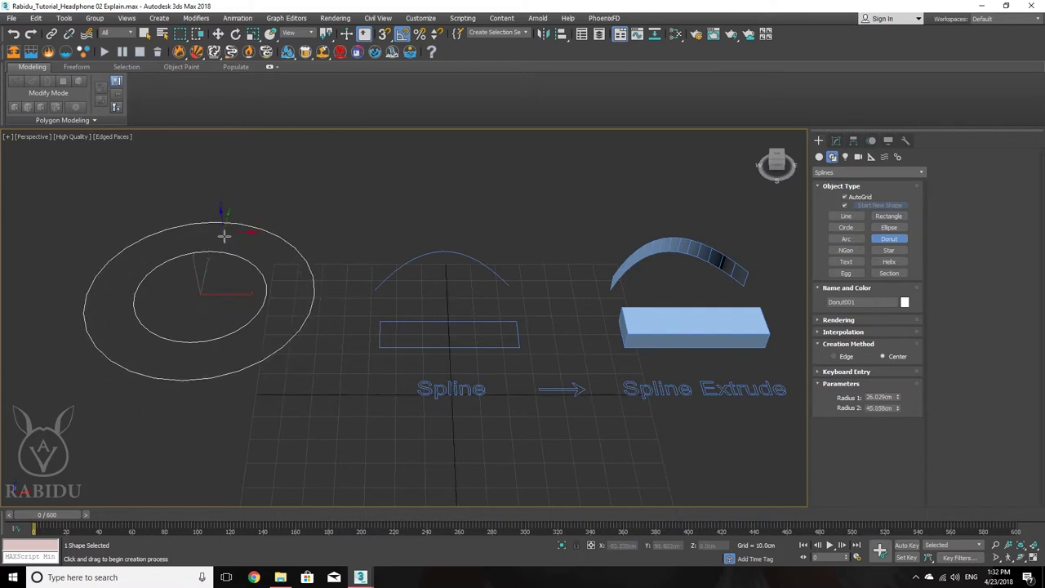
{"action": "left_click", "coordinate": [848, 250]}
{"action": "left_click_drag", "start_coordinate": [175, 292], "coordinate": [204, 245]}
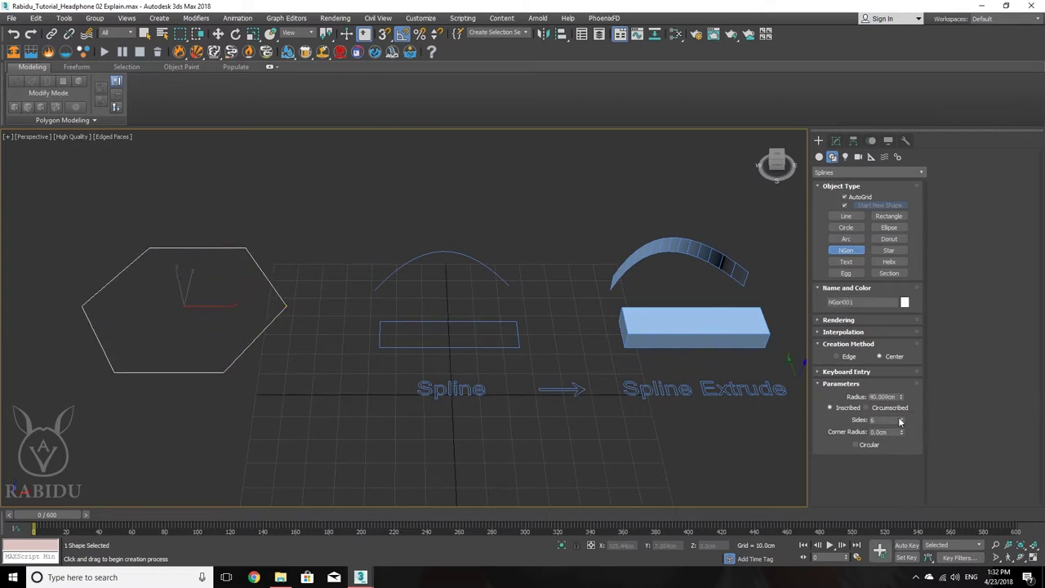
{"action": "mouse_move", "coordinate": [901, 420]}
{"action": "left_mouse_down"}
{"action": "mouse_move", "coordinate": [904, 405]}
{"action": "mouse_move", "coordinate": [912, 422]}
{"action": "mouse_move", "coordinate": [918, 381]}
{"action": "mouse_move", "coordinate": [913, 430]}
{"action": "mouse_move", "coordinate": [913, 398]}
{"action": "mouse_move", "coordinate": [914, 416]}
{"action": "left_mouse_up"}
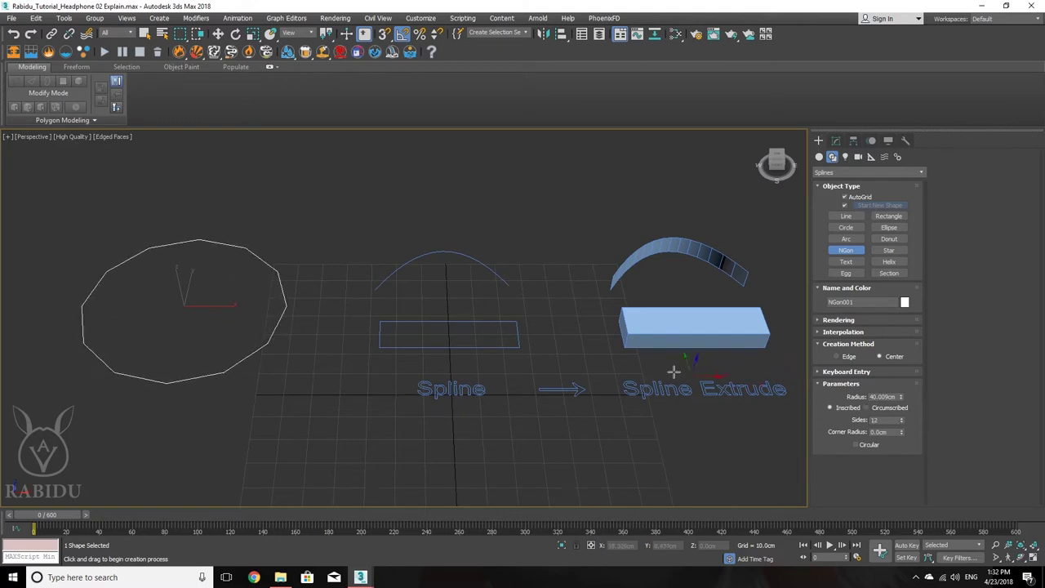
{"action": "key", "text": "ctrl+z"}
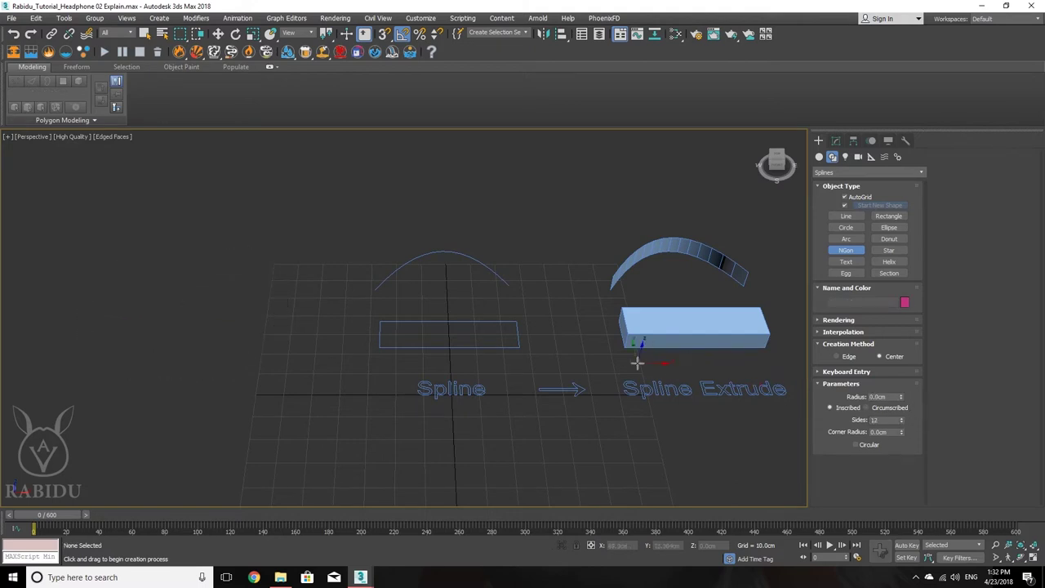
- With the Text shape tool active, pan the view to the Spline to Modify Chamfer row
{"action": "left_click", "coordinate": [853, 263]}
{"action": "middle_click_drag", "start_coordinate": [490, 392], "coordinate": [211, 365]}
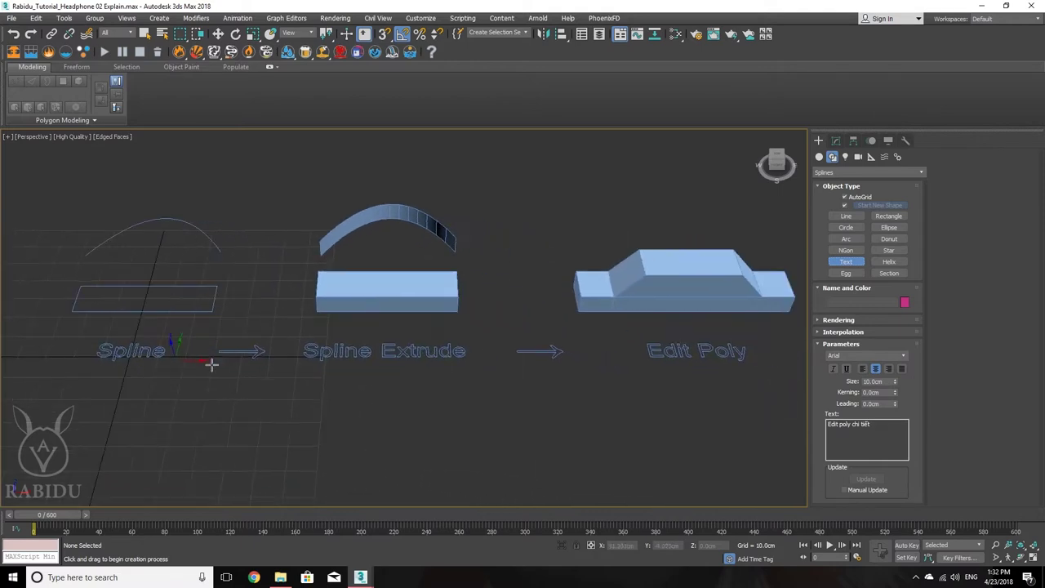
{"action": "middle_click_drag", "start_coordinate": [662, 386], "coordinate": [93, 368]}
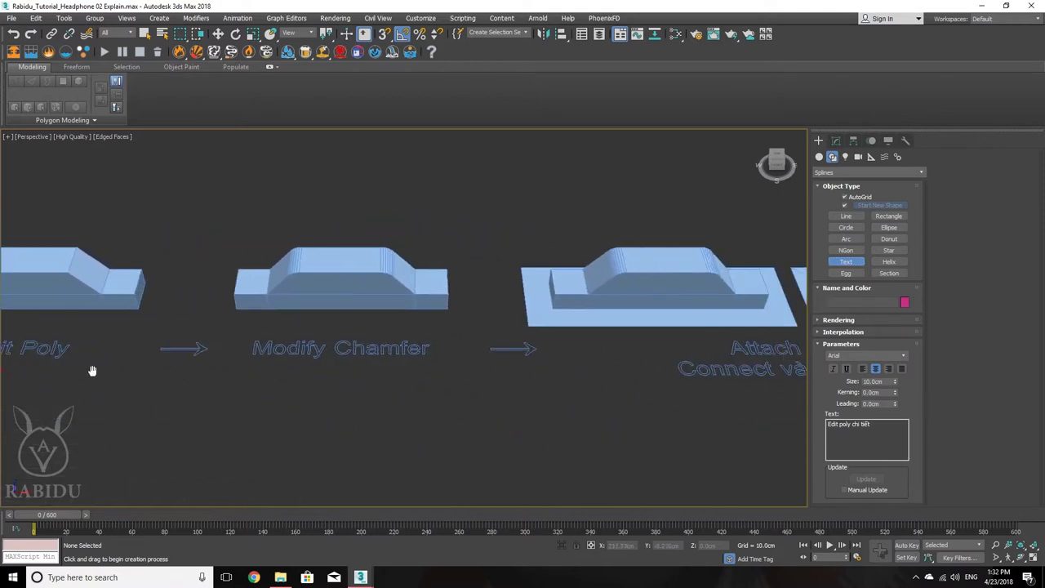
{"action": "middle_click_drag", "start_coordinate": [277, 371], "coordinate": [164, 372]}
{"action": "middle_click_drag", "start_coordinate": [478, 378], "coordinate": [466, 373]}
{"action": "scroll", "coordinate": [466, 373], "scroll_direction": "up", "scroll_amount": 3}
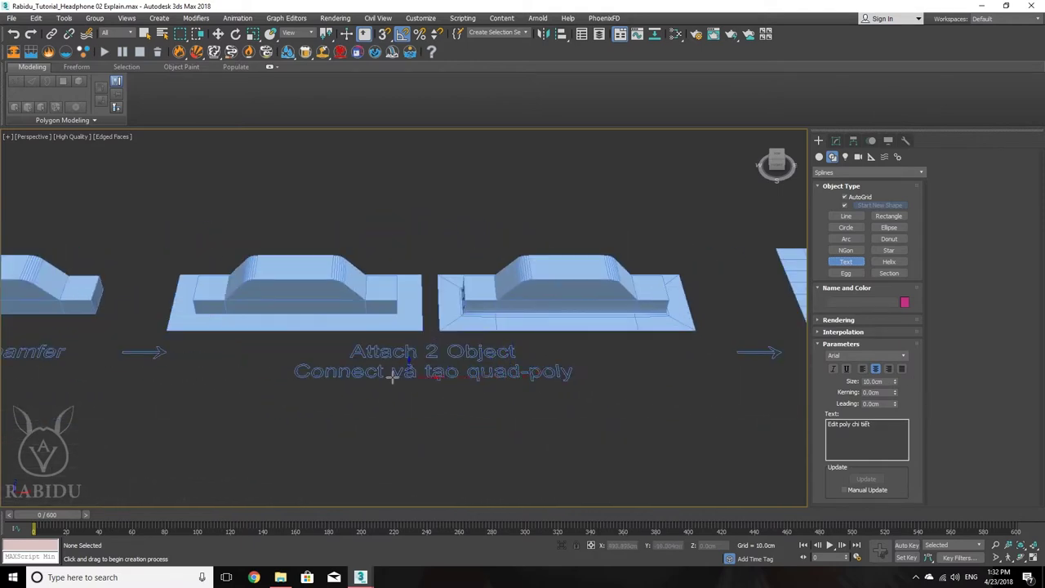
{"action": "scroll", "coordinate": [427, 373], "scroll_direction": "down", "scroll_amount": 4}
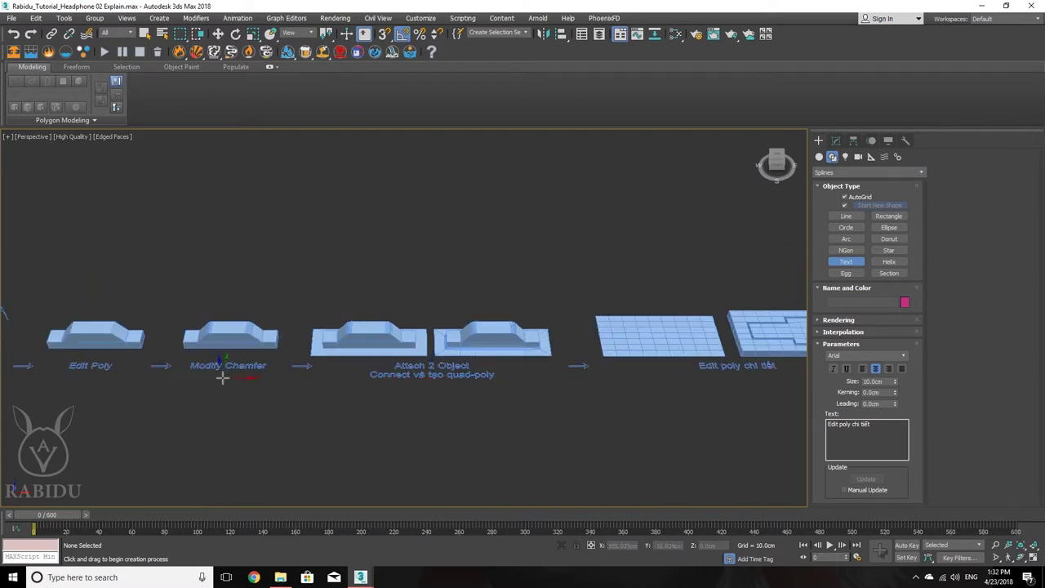
{"action": "middle_click_drag", "start_coordinate": [221, 378], "coordinate": [366, 401]}
{"action": "scroll", "coordinate": [367, 401], "scroll_direction": "up", "scroll_amount": 3}
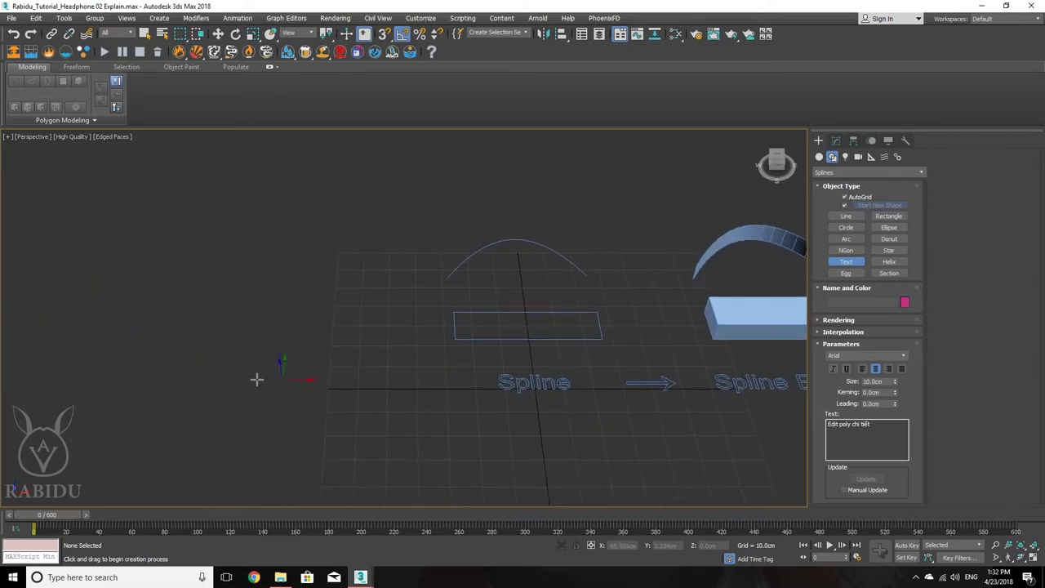
- Place a text shape, type 'hgdesrfgdhdsss' then 'Rabidu', and erase the lettering each time
{"action": "left_click_drag", "start_coordinate": [173, 378], "coordinate": [274, 398]}
{"action": "left_click_drag", "start_coordinate": [871, 424], "coordinate": [758, 412]}
{"action": "type", "text": "hgdesrfgdh"}
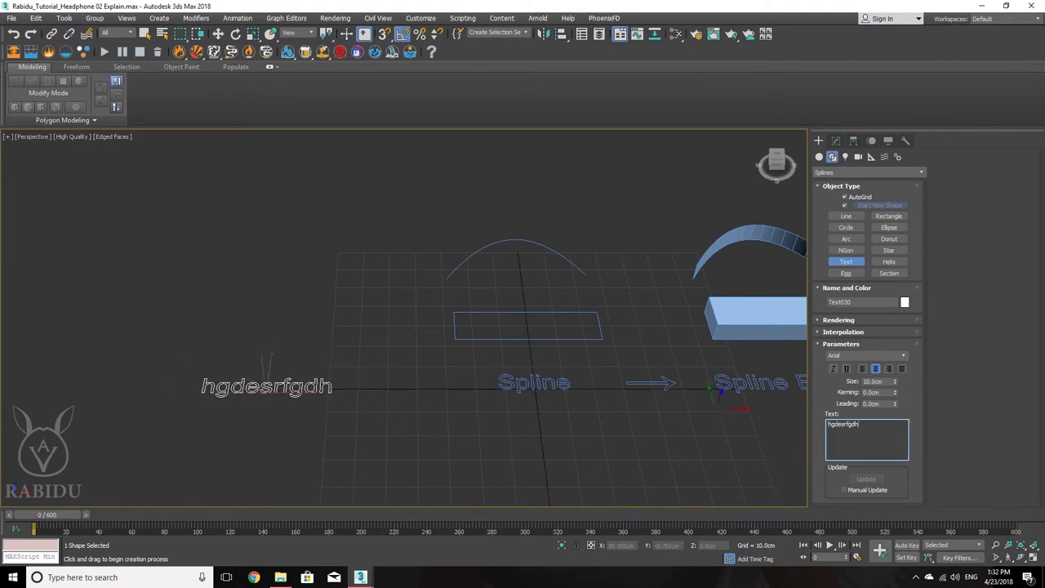
{"action": "type", "text": "dsss"}
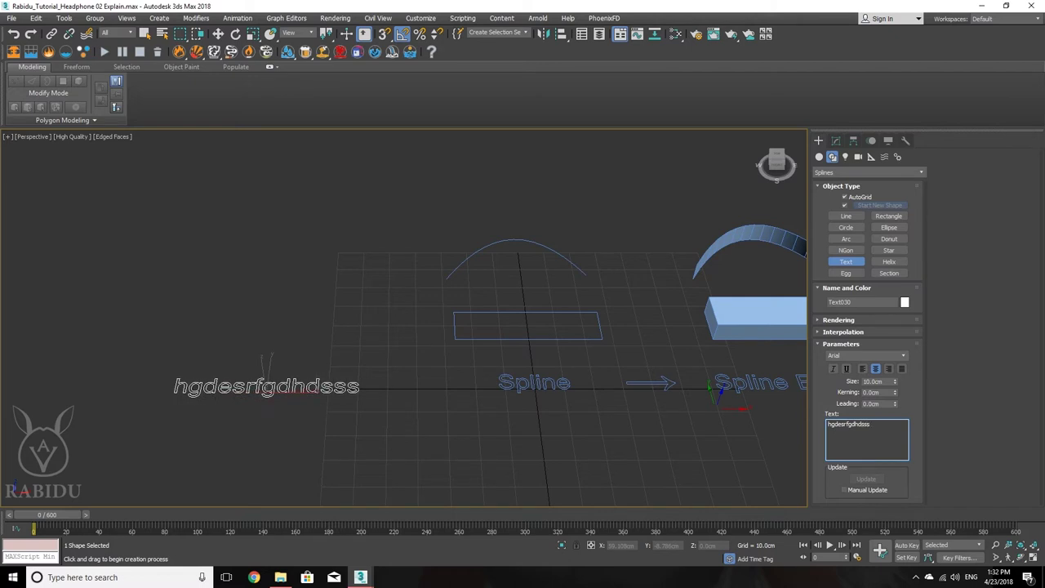
{"action": "key", "text": "BackSpace"}
{"action": "key", "text": "BackSpace"}
{"action": "key", "text": "BackSpace"}
{"action": "key", "text": "BackSpace"}
{"action": "key", "text": "BackSpace"}
{"action": "key", "text": "BackSpace"}
{"action": "key", "text": "BackSpace"}
{"action": "key", "text": "BackSpace"}
{"action": "key", "text": "BackSpace"}
{"action": "key", "text": "BackSpace"}
{"action": "key", "text": "BackSpace"}
{"action": "key", "text": "BackSpace"}
{"action": "key", "text": "BackSpace"}
{"action": "key", "text": "BackSpace"}
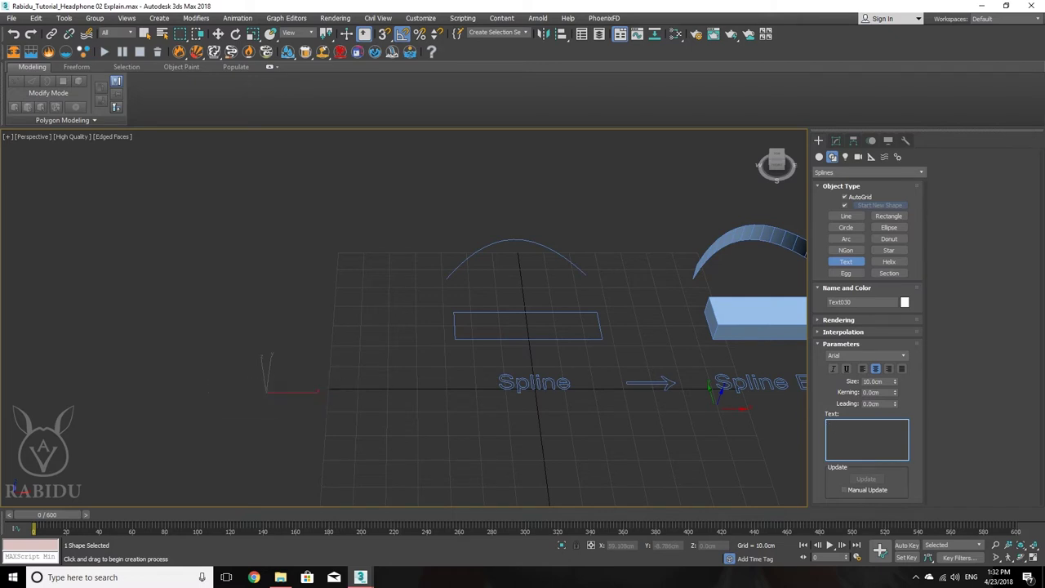
{"action": "type", "text": "Rabidu"}
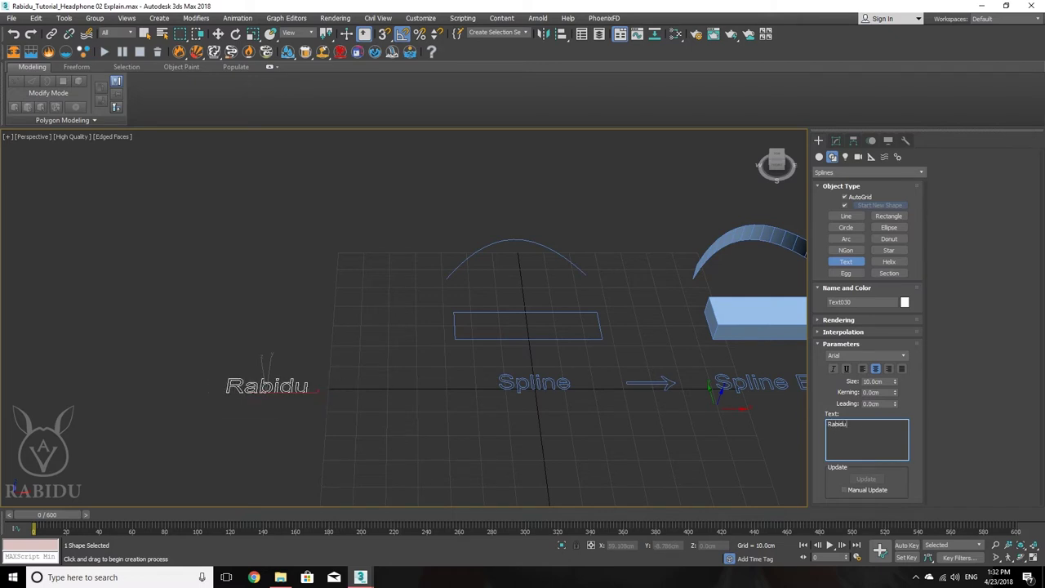
{"action": "key", "text": "BackSpace"}
{"action": "key", "text": "BackSpace"}
{"action": "key", "text": "BackSpace"}
{"action": "key", "text": "BackSpace"}
{"action": "key", "text": "BackSpace"}
{"action": "key", "text": "BackSpace"}
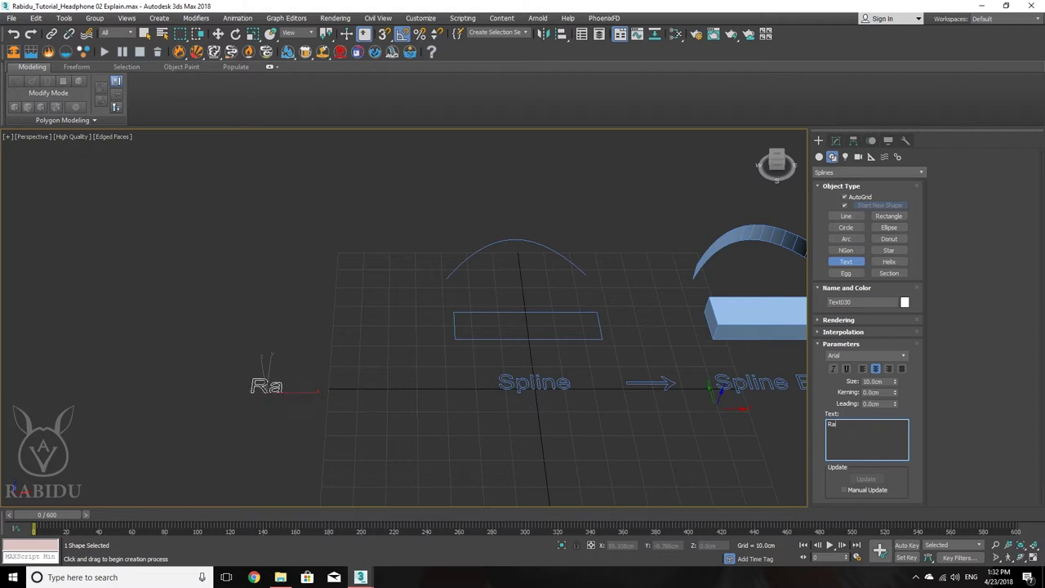
{"action": "key", "text": "w"}
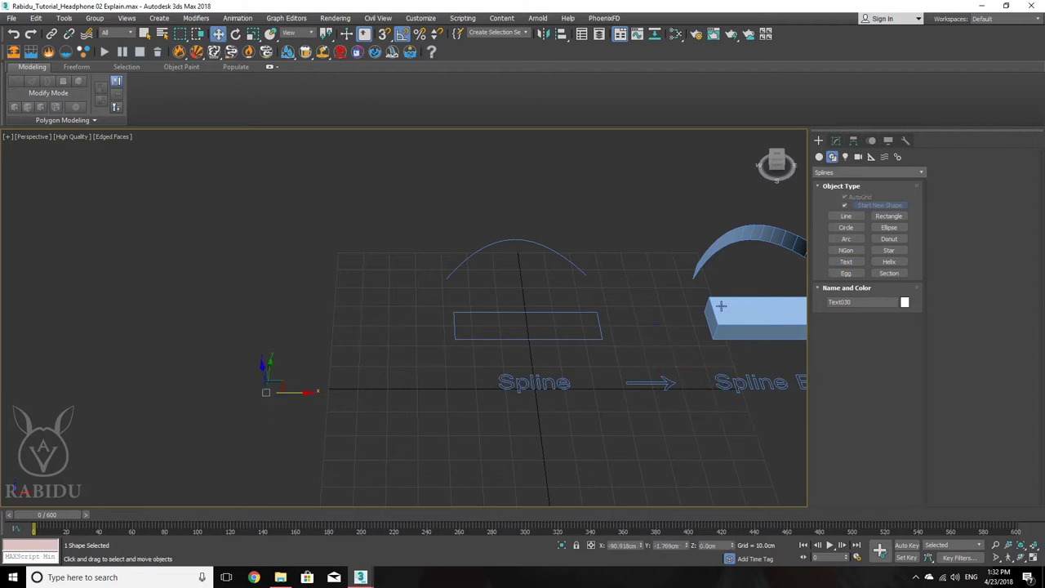
{"action": "mouse_move", "coordinate": [382, 373]}
{"action": "middle_mouse_down"}
{"action": "mouse_move", "coordinate": [373, 345]}
{"action": "mouse_move", "coordinate": [365, 371]}
{"action": "middle_mouse_up"}
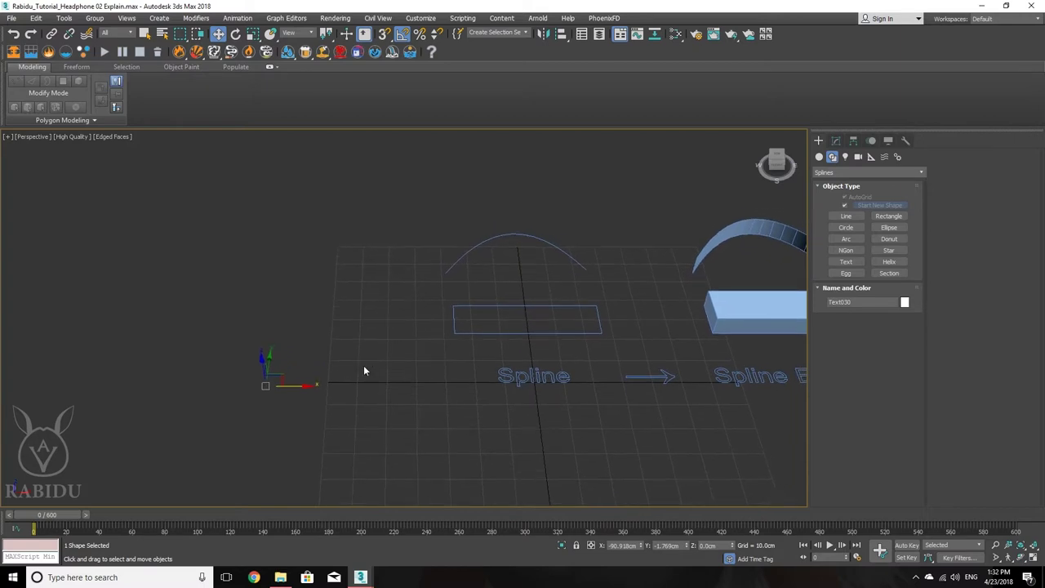
- Deselect the text, then draw a demo helix and delete it
{"action": "left_click", "coordinate": [307, 338]}
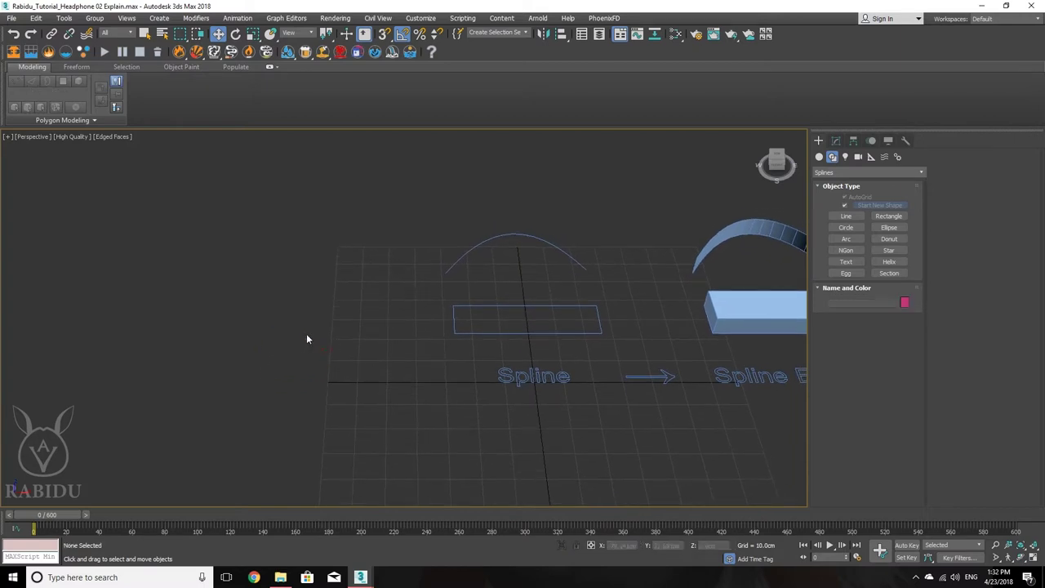
{"action": "left_click", "coordinate": [890, 262]}
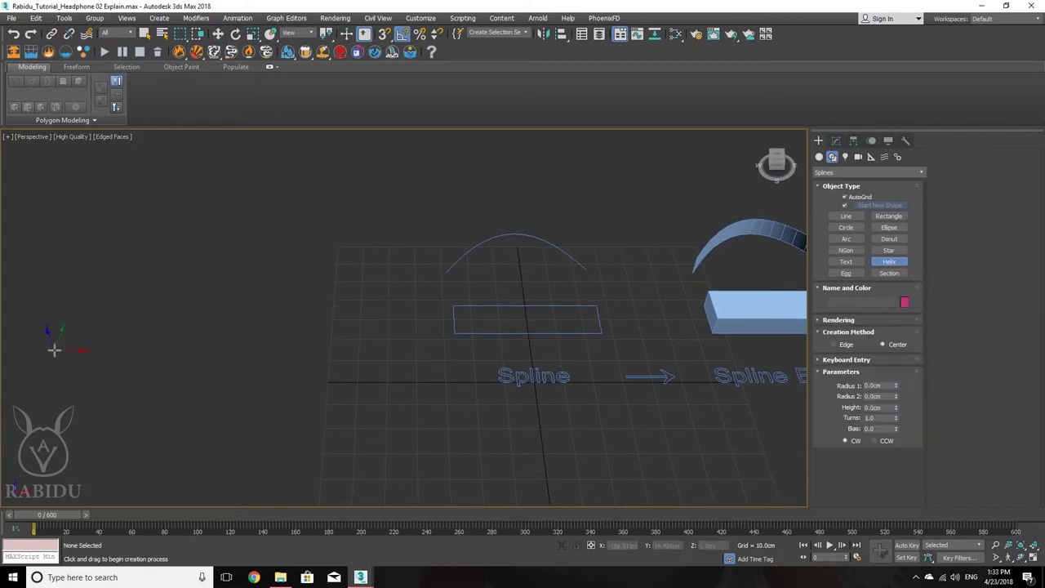
{"action": "left_click_drag", "start_coordinate": [232, 369], "coordinate": [269, 338]}
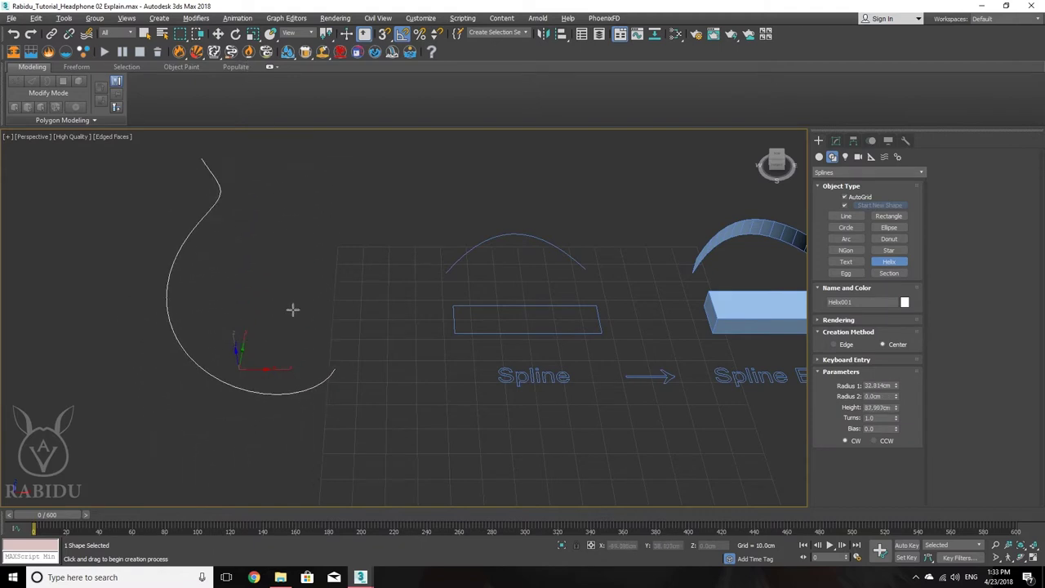
{"action": "mouse_move", "coordinate": [292, 309]}
{"action": "middle_mouse_down", "text": "alt"}
{"action": "mouse_move", "coordinate": [287, 320]}
{"action": "mouse_move", "coordinate": [261, 278]}
{"action": "mouse_move", "coordinate": [356, 305]}
{"action": "mouse_move", "coordinate": [502, 283]}
{"action": "mouse_move", "coordinate": [569, 294]}
{"action": "mouse_move", "coordinate": [173, 291]}
{"action": "mouse_move", "coordinate": [341, 298]}
{"action": "mouse_move", "coordinate": [305, 296]}
{"action": "mouse_move", "coordinate": [309, 382]}
{"action": "mouse_move", "coordinate": [296, 287]}
{"action": "mouse_move", "coordinate": [305, 310]}
{"action": "middle_mouse_up", "text": "alt"}
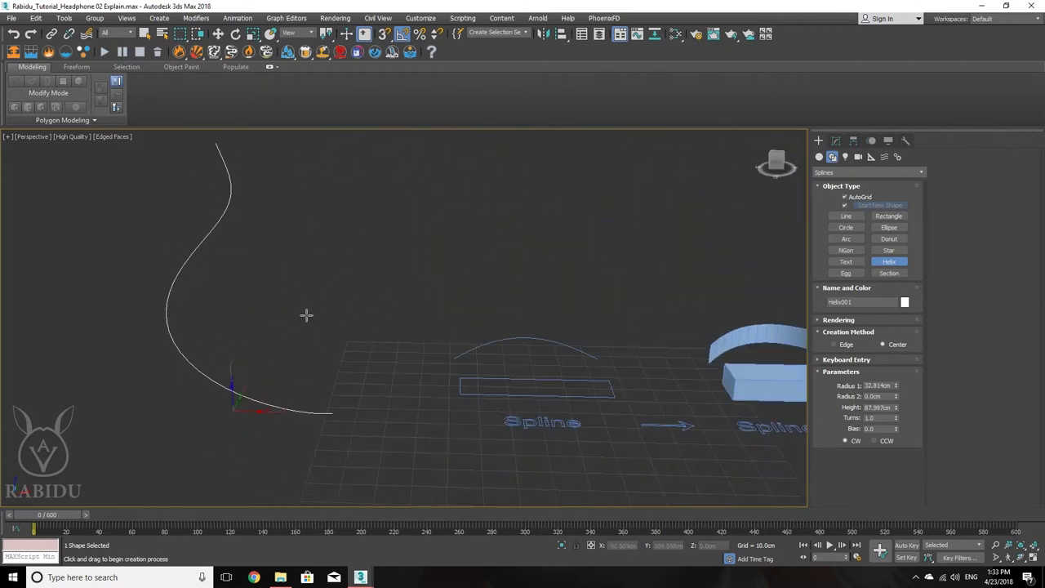
{"action": "key", "text": "Delete"}
- Draw an outlined egg and a section plane across it, then delete both
{"action": "left_click", "coordinate": [845, 273]}
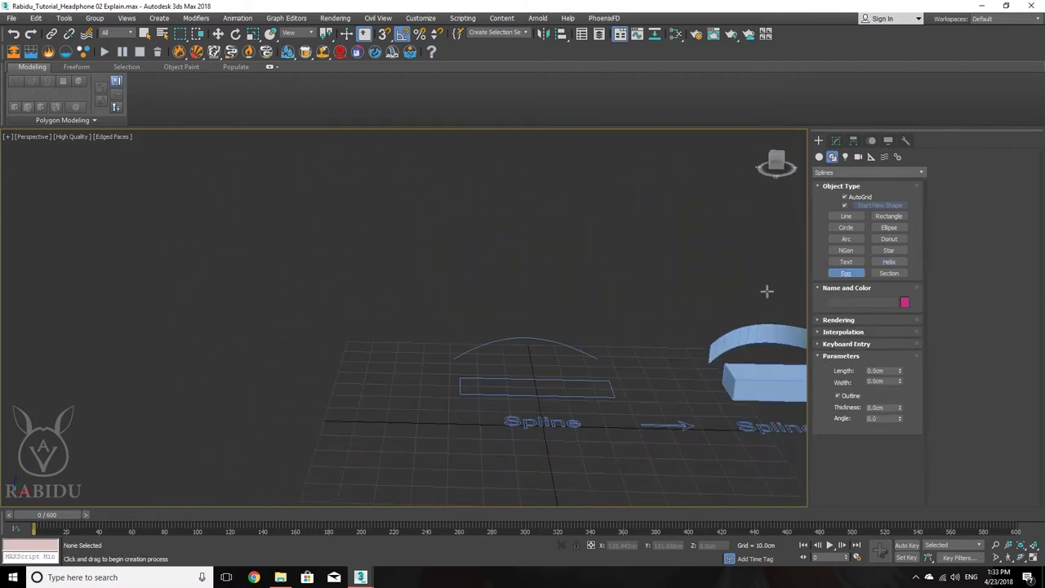
{"action": "middle_click_drag", "start_coordinate": [296, 336], "coordinate": [287, 359]}
{"action": "left_click_drag", "start_coordinate": [163, 339], "coordinate": [155, 249]}
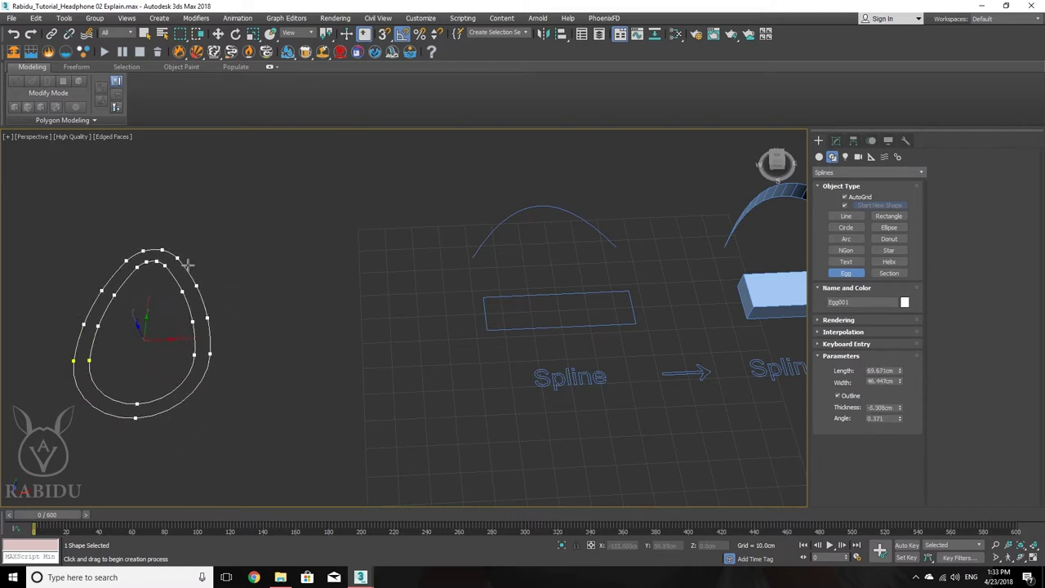
{"action": "left_click", "coordinate": [187, 264]}
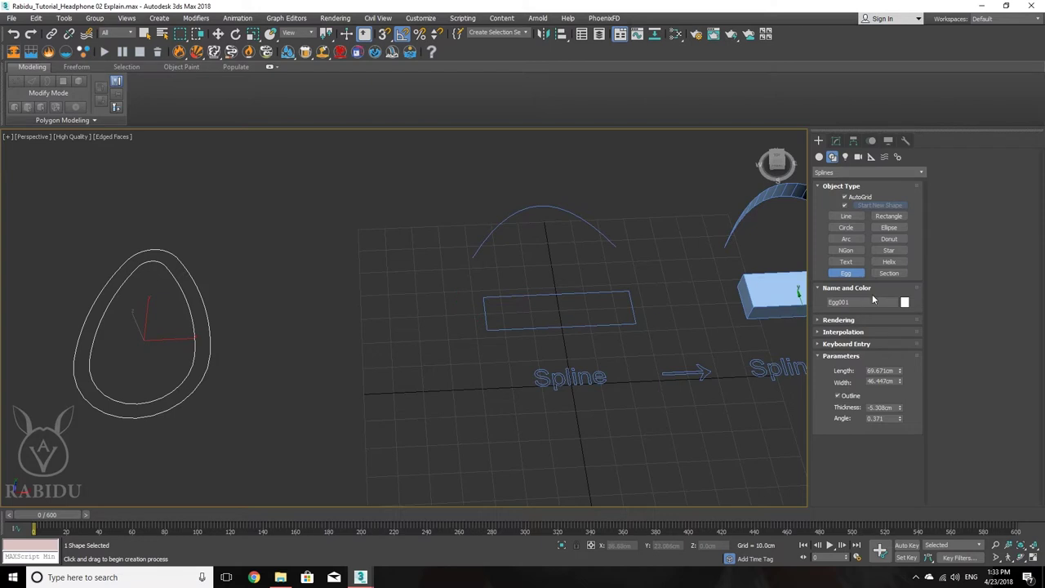
{"action": "left_click", "coordinate": [889, 273]}
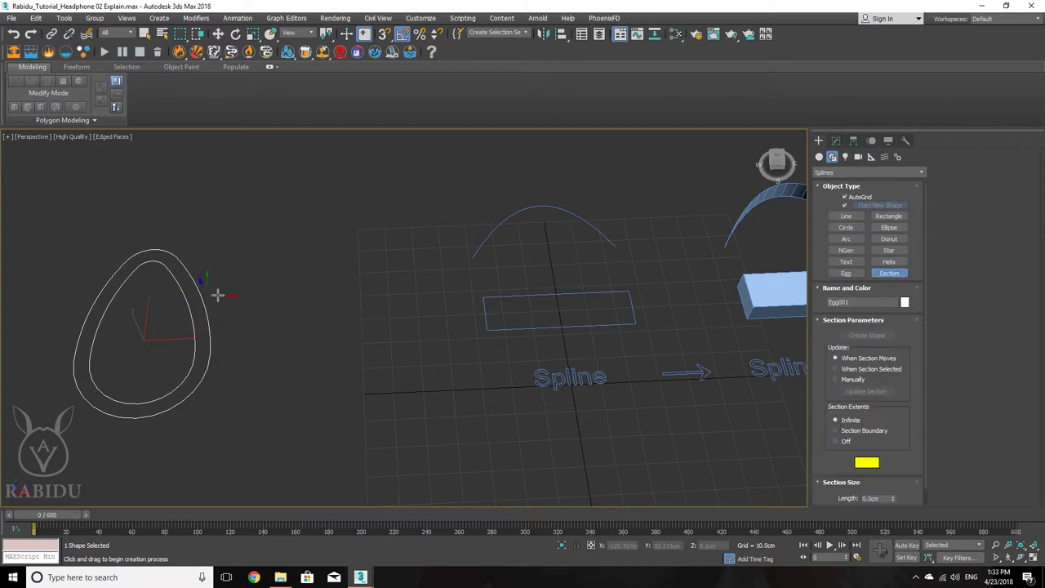
{"action": "left_click_drag", "start_coordinate": [255, 285], "coordinate": [350, 364]}
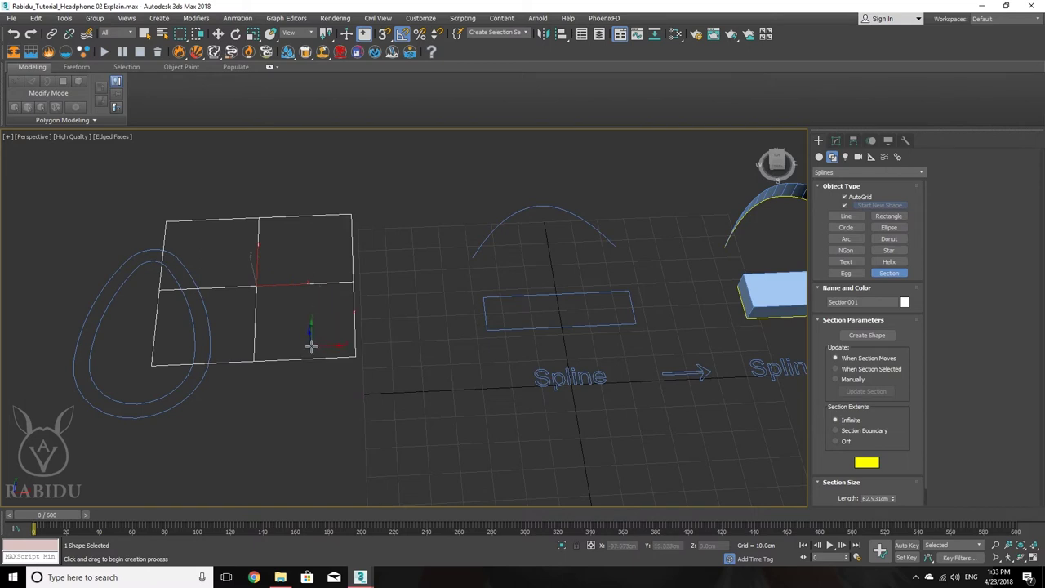
{"action": "right_click", "coordinate": [215, 313]}
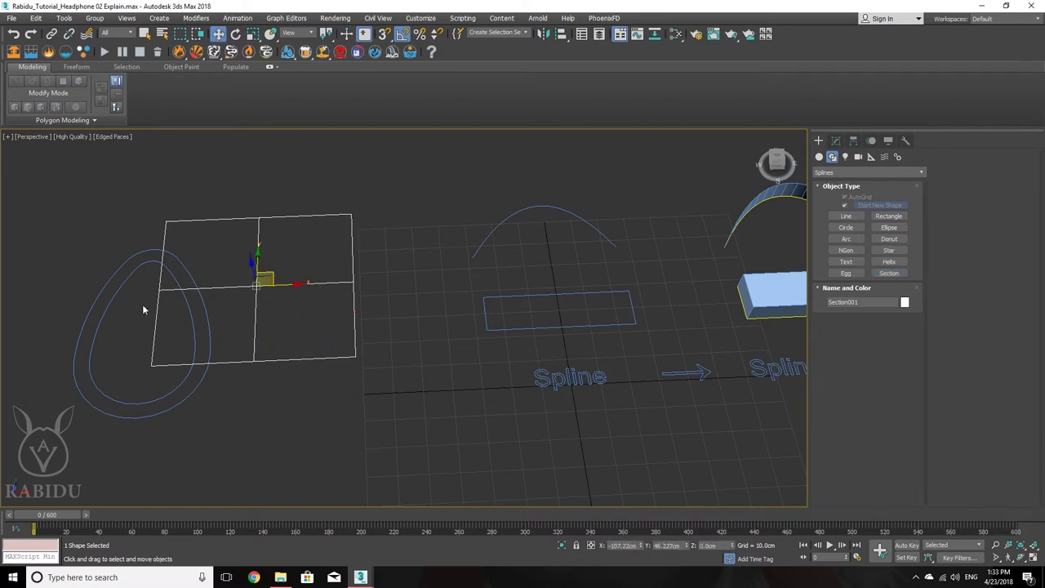
{"action": "left_click_drag", "start_coordinate": [234, 398], "coordinate": [132, 227]}
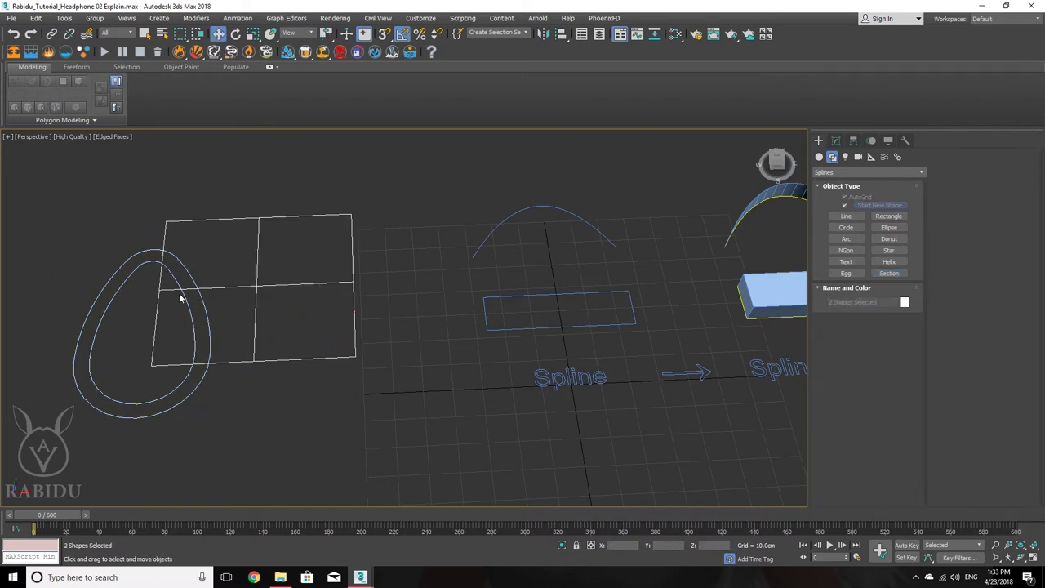
{"action": "key", "text": "Delete"}
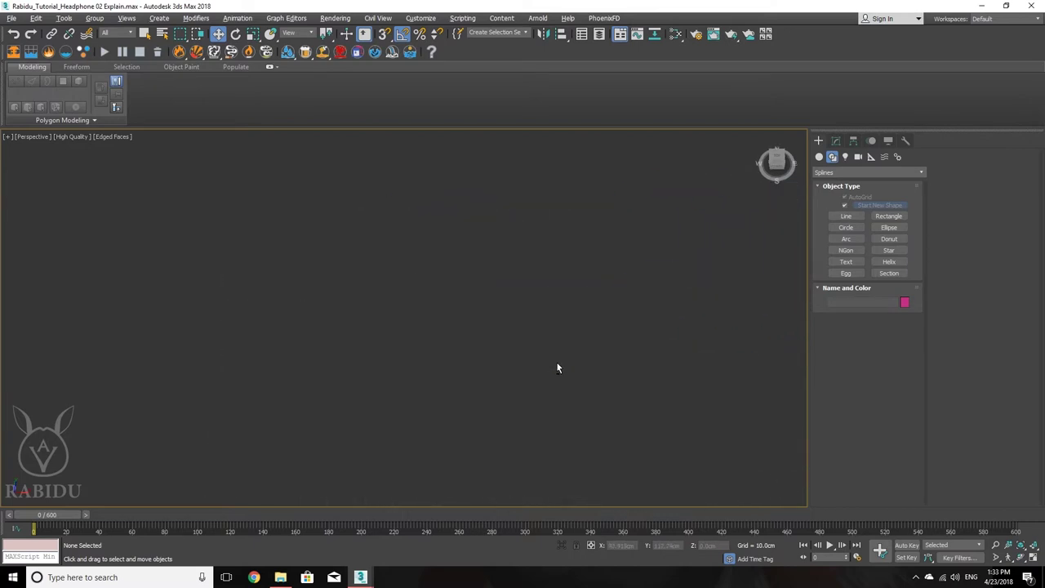
- Navigate back to the Spline example and select the extruded middle box
{"action": "scroll", "coordinate": [512, 362], "scroll_direction": "up", "scroll_amount": 10}
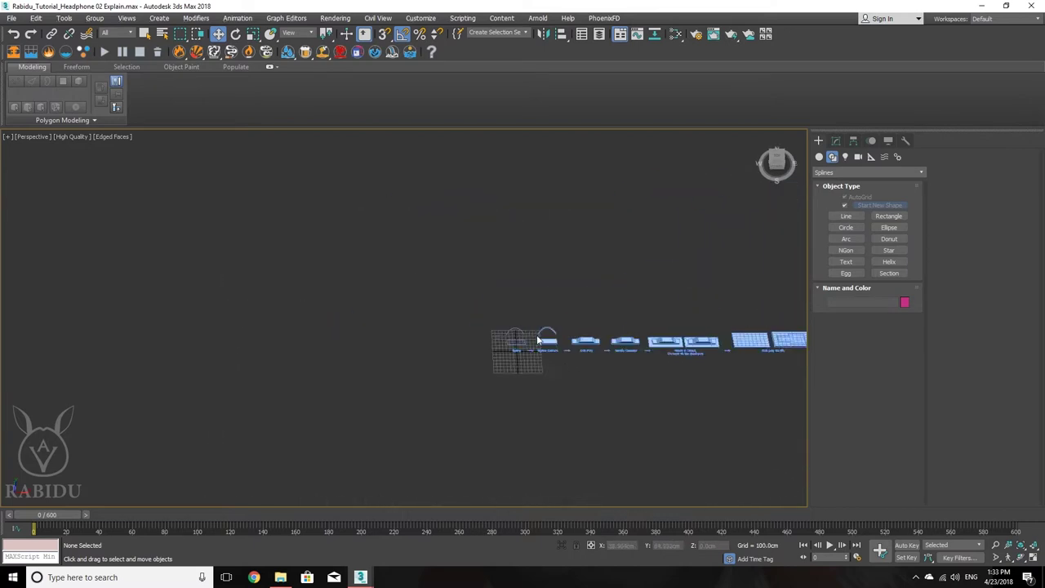
{"action": "scroll", "coordinate": [523, 364], "scroll_direction": "up", "scroll_amount": 8}
{"action": "left_click_drag", "start_coordinate": [493, 347], "coordinate": [449, 315]}
{"action": "middle_click_drag", "start_coordinate": [496, 329], "coordinate": [419, 354]}
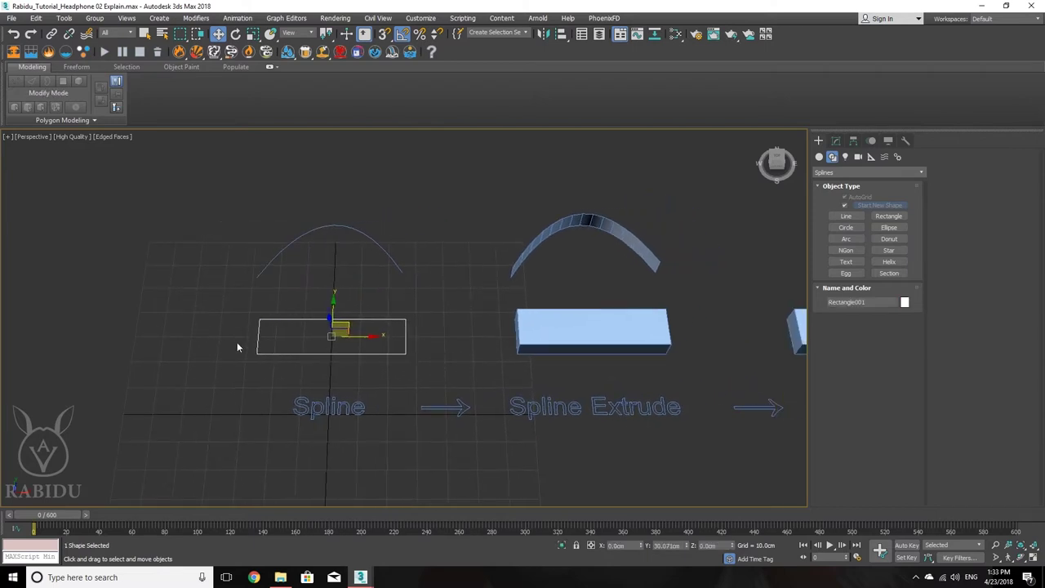
{"action": "mouse_move", "coordinate": [360, 576]}
{"action": "left_click", "coordinate": [302, 535]}
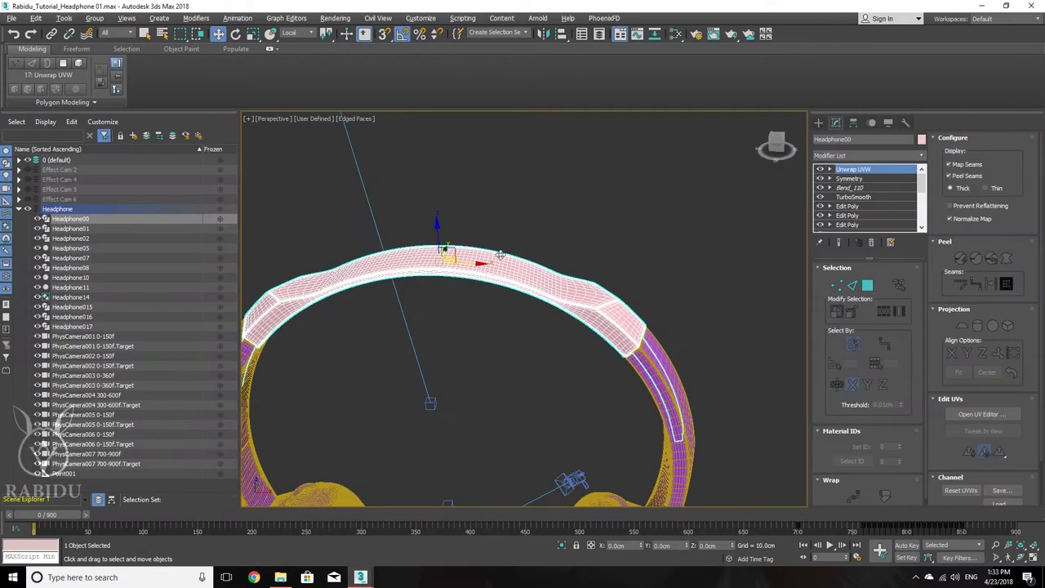
{"action": "key", "text": "alt+Tab"}
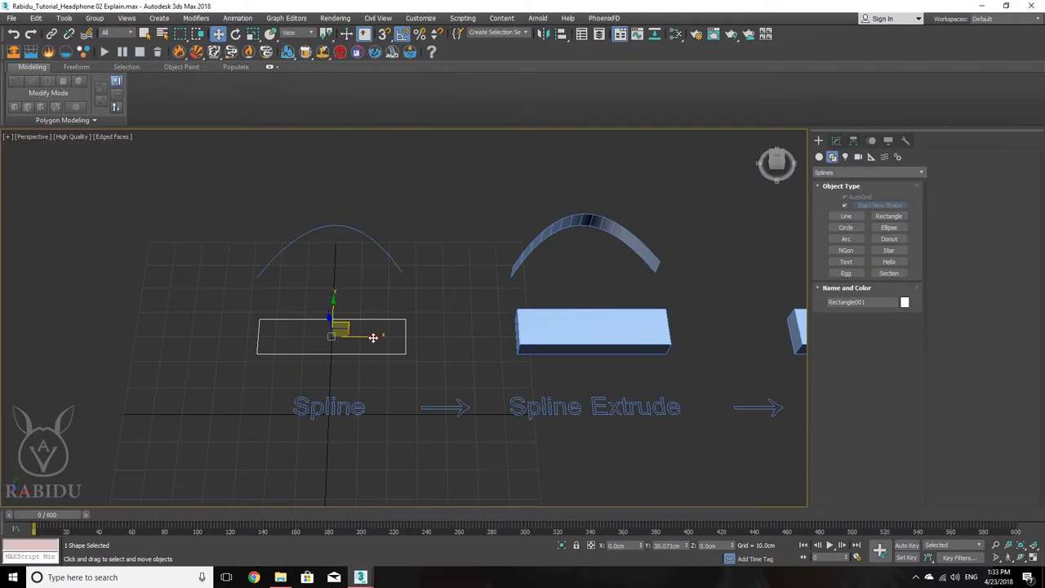
{"action": "middle_click_drag", "start_coordinate": [373, 338], "coordinate": [334, 344], "text": "alt"}
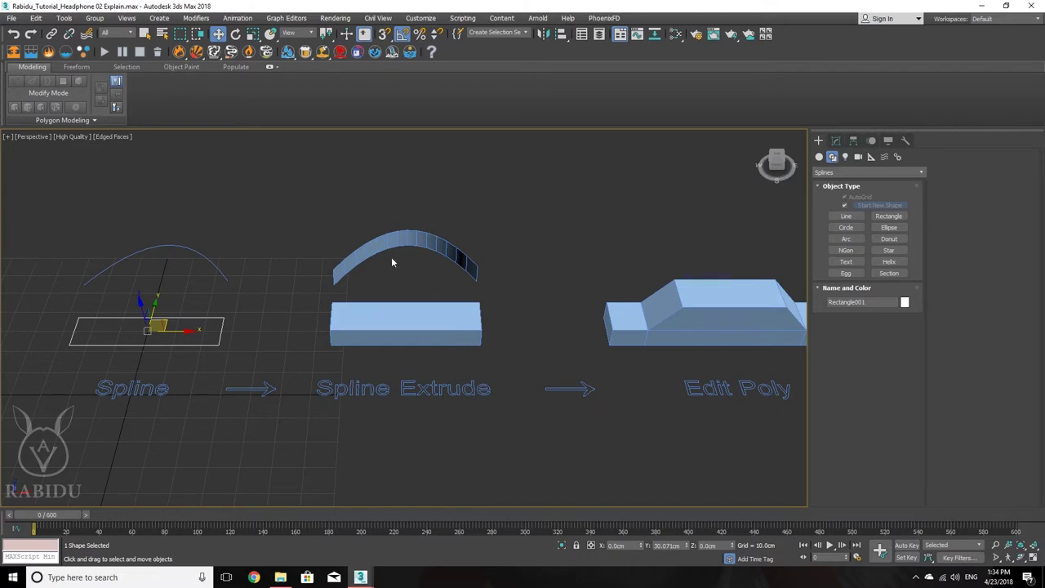
{"action": "middle_click_drag", "start_coordinate": [391, 261], "coordinate": [538, 266]}
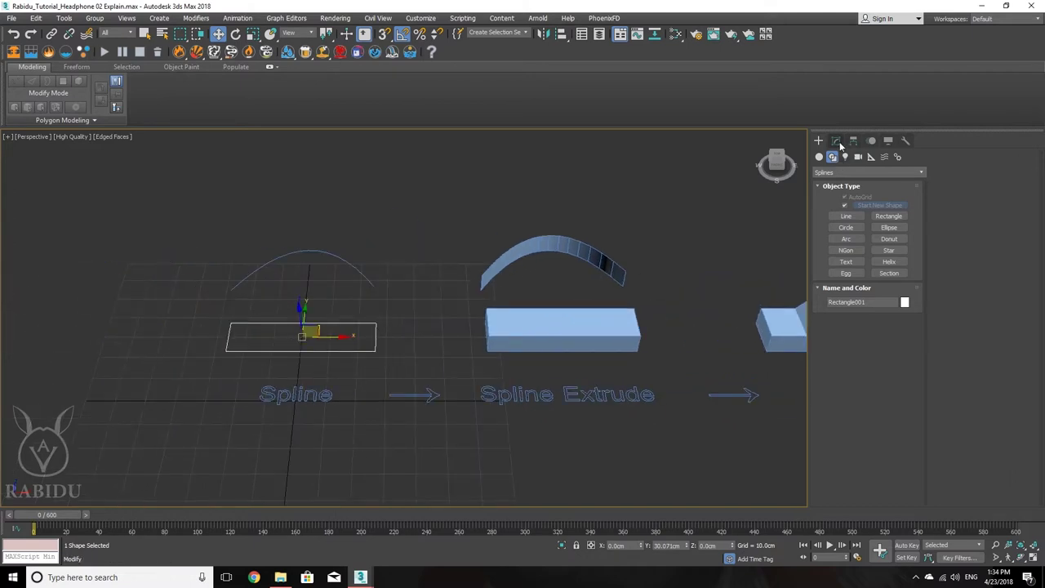
{"action": "left_click_drag", "start_coordinate": [671, 315], "coordinate": [598, 334]}
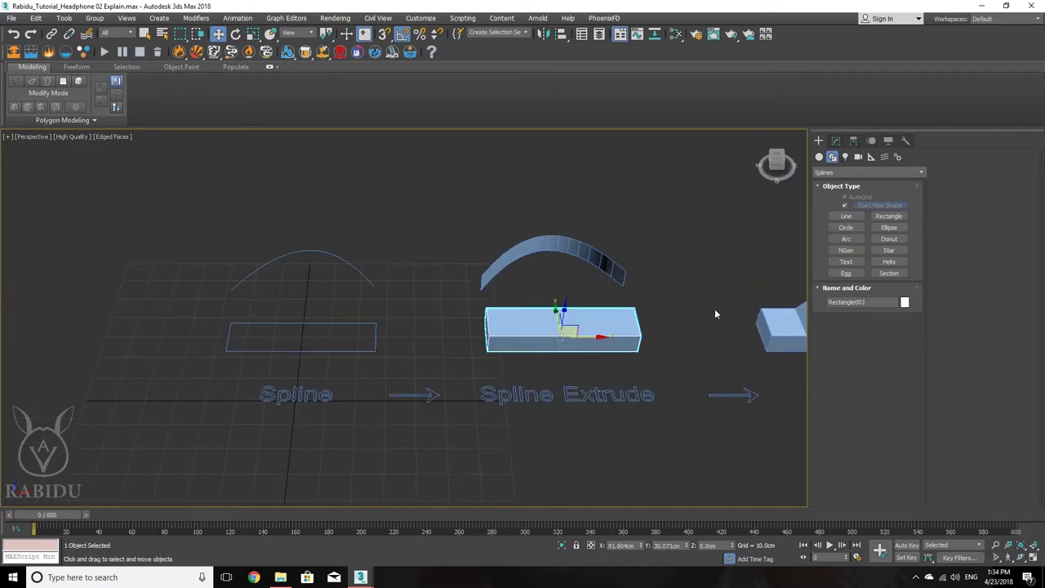
- Delete the Extrude modifier from the middle rectangle's stack
{"action": "left_click", "coordinate": [835, 142]}
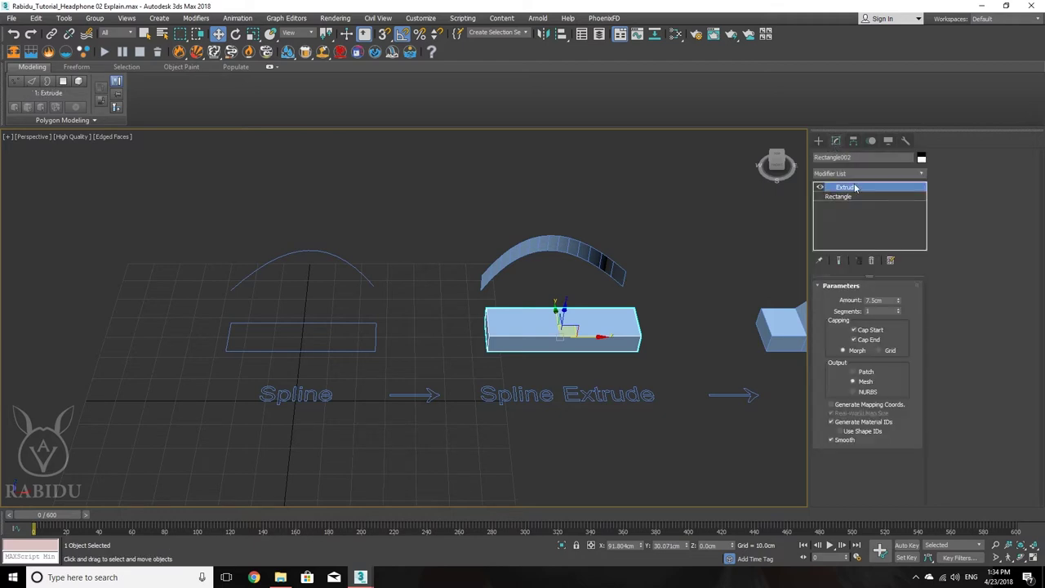
{"action": "right_click", "coordinate": [861, 191]}
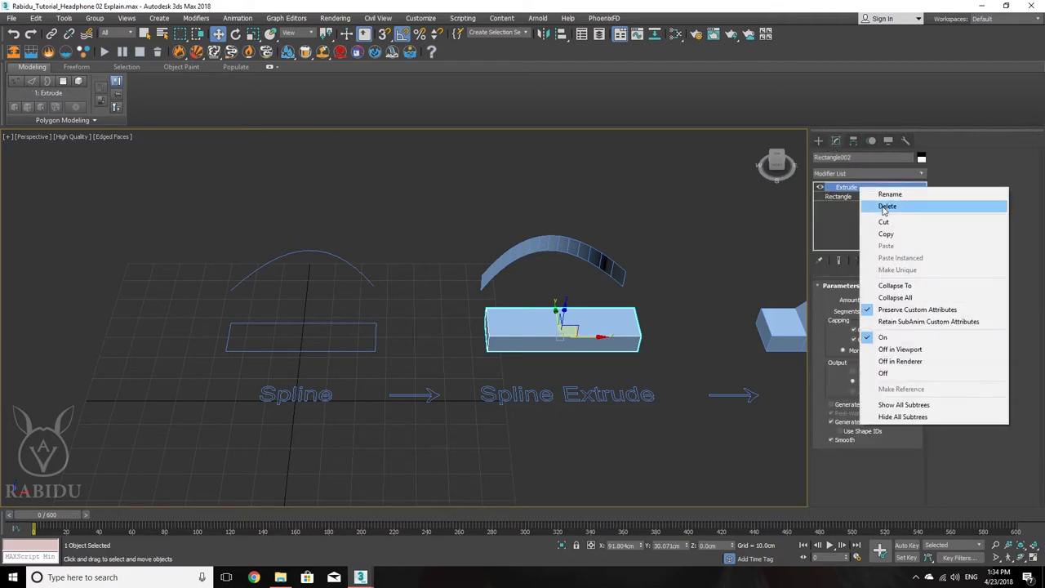
{"action": "left_click", "coordinate": [878, 205]}
{"action": "middle_click_drag", "start_coordinate": [633, 332], "coordinate": [507, 345]}
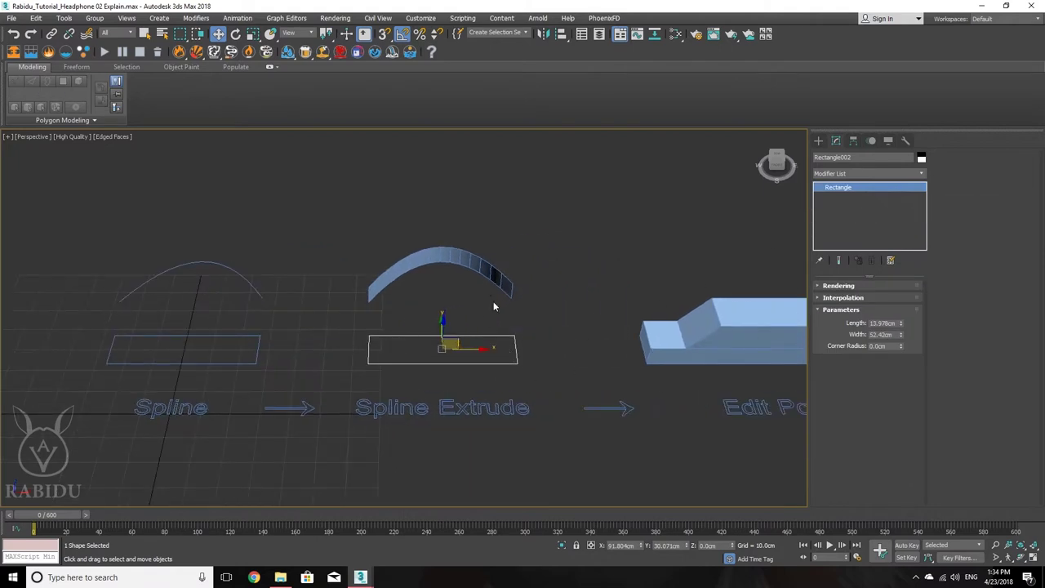
{"action": "middle_click_drag", "start_coordinate": [493, 307], "coordinate": [467, 320]}
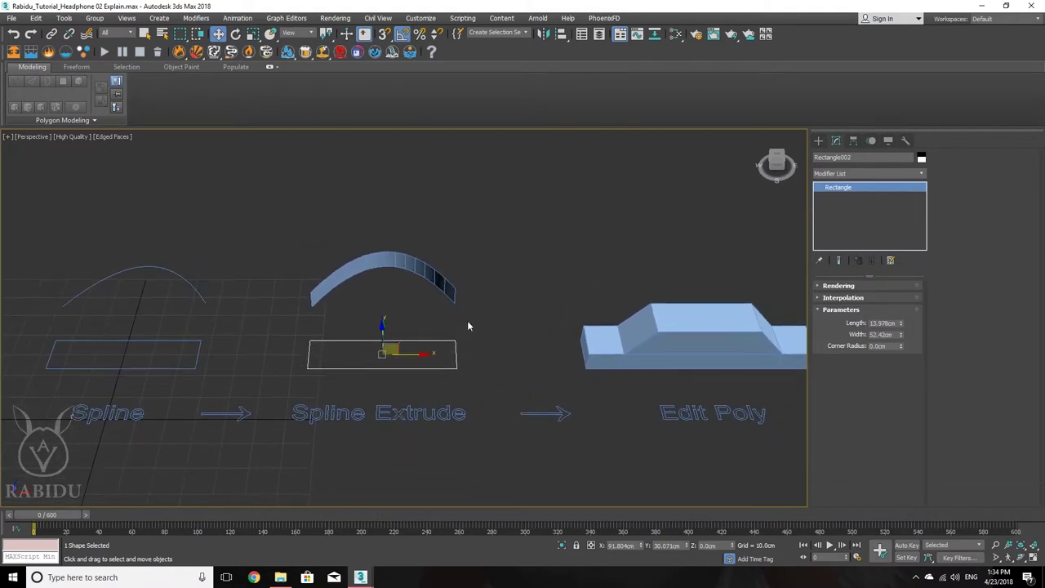
- Re-apply an Extrude modifier to Rectangle002 from the Modifier List
{"action": "left_click", "coordinate": [921, 174]}
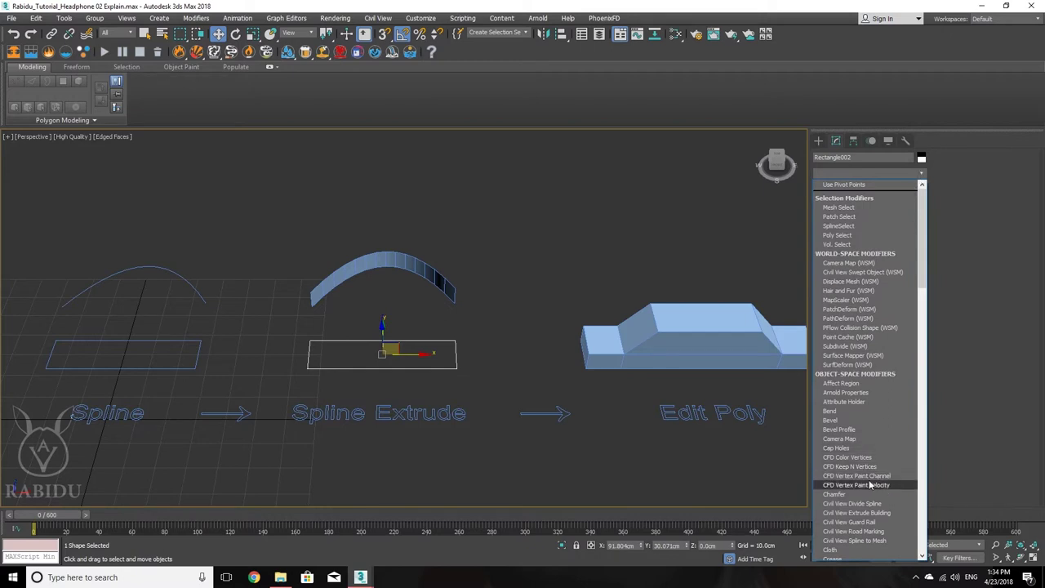
{"action": "scroll", "coordinate": [863, 536], "scroll_direction": "down", "scroll_amount": 2}
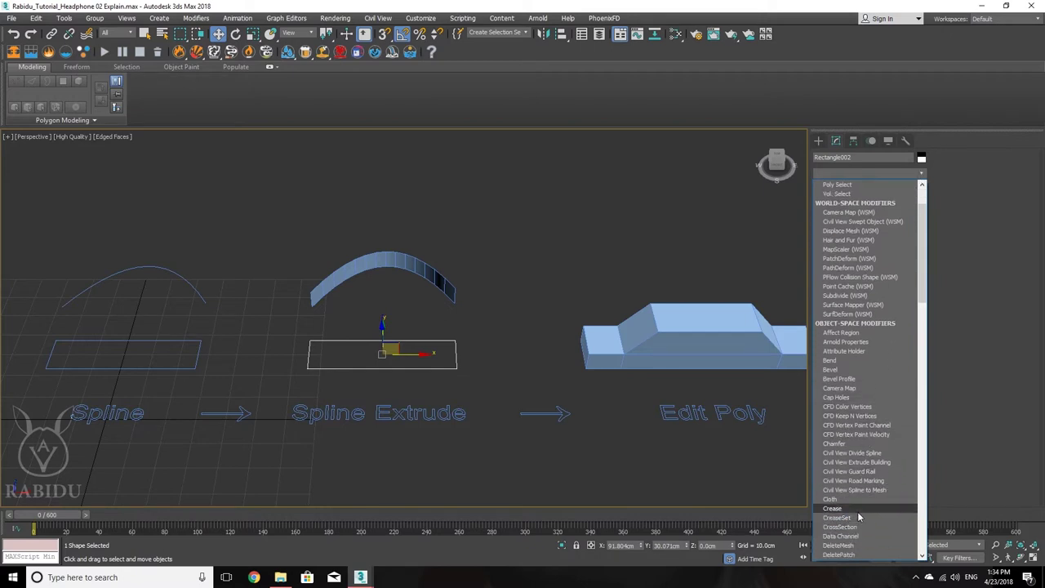
{"action": "scroll", "coordinate": [861, 531], "scroll_direction": "down", "scroll_amount": 1}
{"action": "scroll", "coordinate": [854, 518], "scroll_direction": "down", "scroll_amount": 1}
{"action": "scroll", "coordinate": [854, 520], "scroll_direction": "down", "scroll_amount": 2}
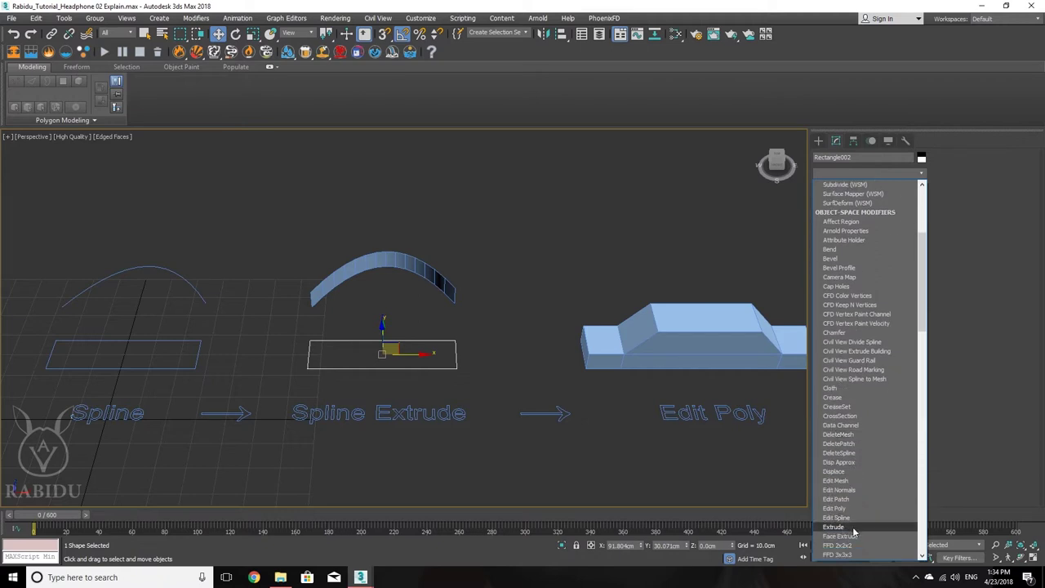
{"action": "left_click", "coordinate": [854, 527]}
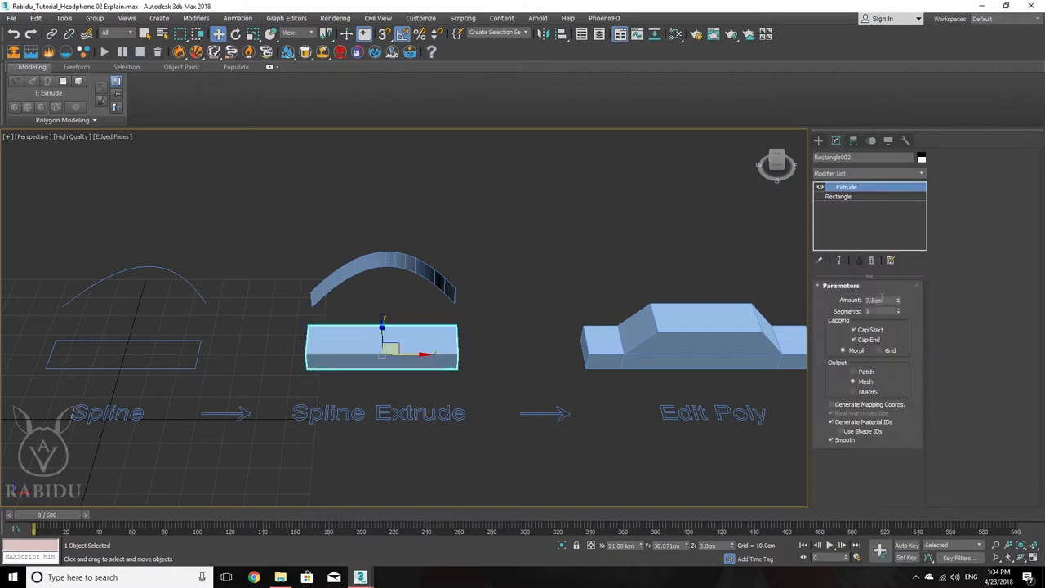
{"action": "left_click_drag", "start_coordinate": [898, 300], "coordinate": [885, 309]}
{"action": "key", "text": "ctrl+z"}
{"action": "mouse_move", "coordinate": [417, 343]}
{"action": "middle_mouse_down", "text": "alt"}
{"action": "mouse_move", "coordinate": [476, 319]}
{"action": "mouse_move", "coordinate": [475, 338]}
{"action": "mouse_move", "coordinate": [353, 317]}
{"action": "mouse_move", "coordinate": [343, 345]}
{"action": "mouse_move", "coordinate": [409, 353]}
{"action": "mouse_move", "coordinate": [445, 341]}
{"action": "mouse_move", "coordinate": [441, 333]}
{"action": "mouse_move", "coordinate": [392, 357]}
{"action": "mouse_move", "coordinate": [473, 296]}
{"action": "mouse_move", "coordinate": [406, 355]}
{"action": "middle_mouse_up", "text": "alt"}
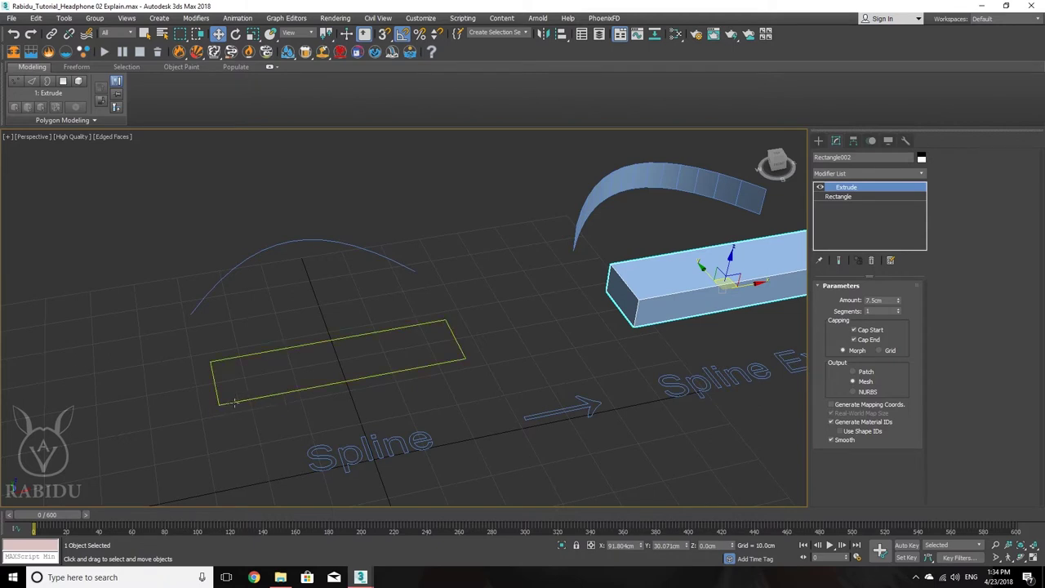
{"action": "middle_click_drag", "start_coordinate": [547, 310], "coordinate": [432, 350]}
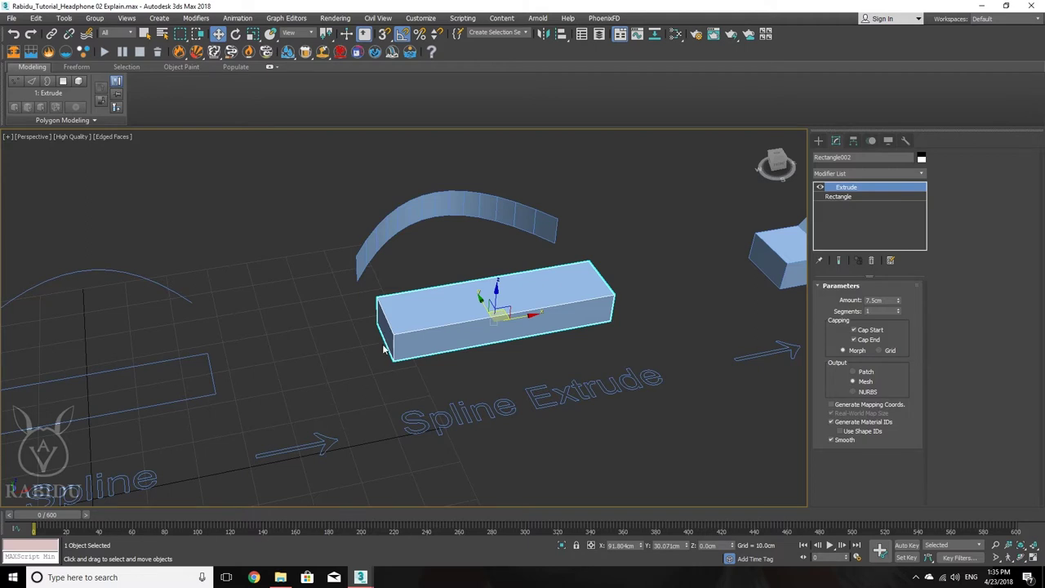
{"action": "scroll", "coordinate": [552, 314], "scroll_direction": "down", "scroll_amount": 4}
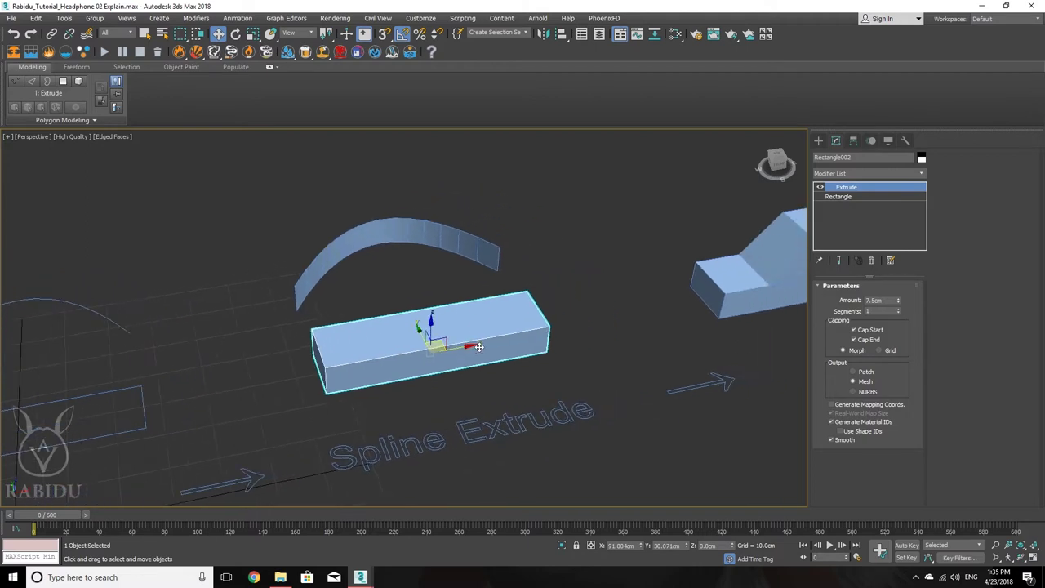
{"action": "scroll", "coordinate": [404, 333], "scroll_direction": "up", "scroll_amount": 2}
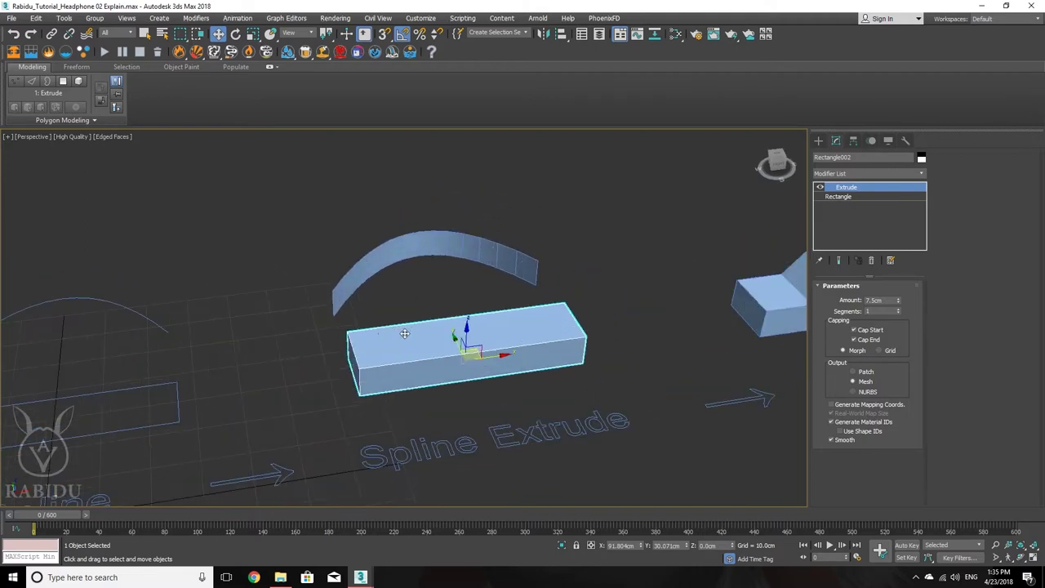
{"action": "middle_click_drag", "start_coordinate": [404, 333], "coordinate": [455, 343]}
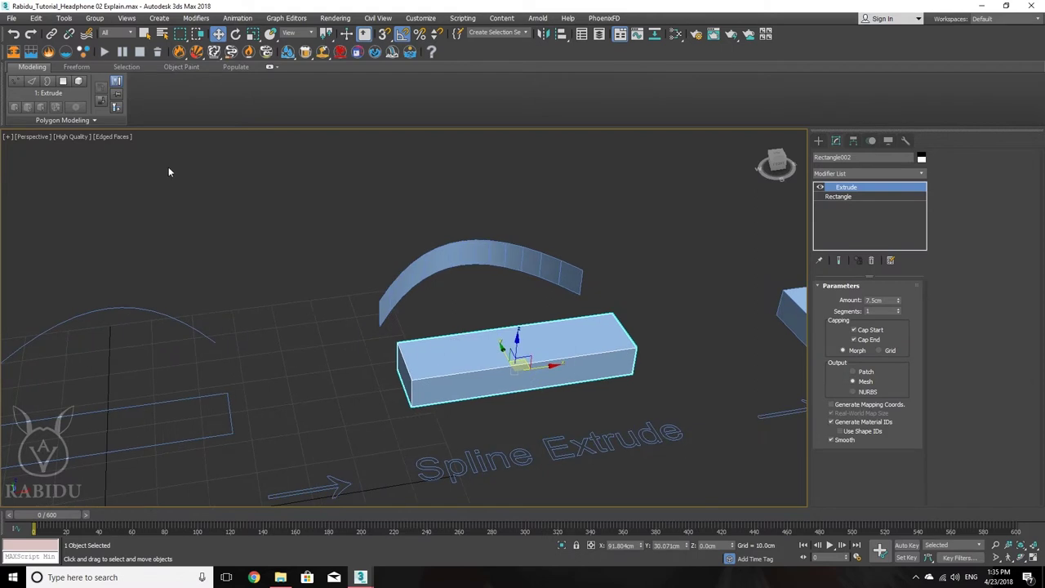
{"action": "middle_click_drag", "start_coordinate": [524, 283], "coordinate": [542, 360]}
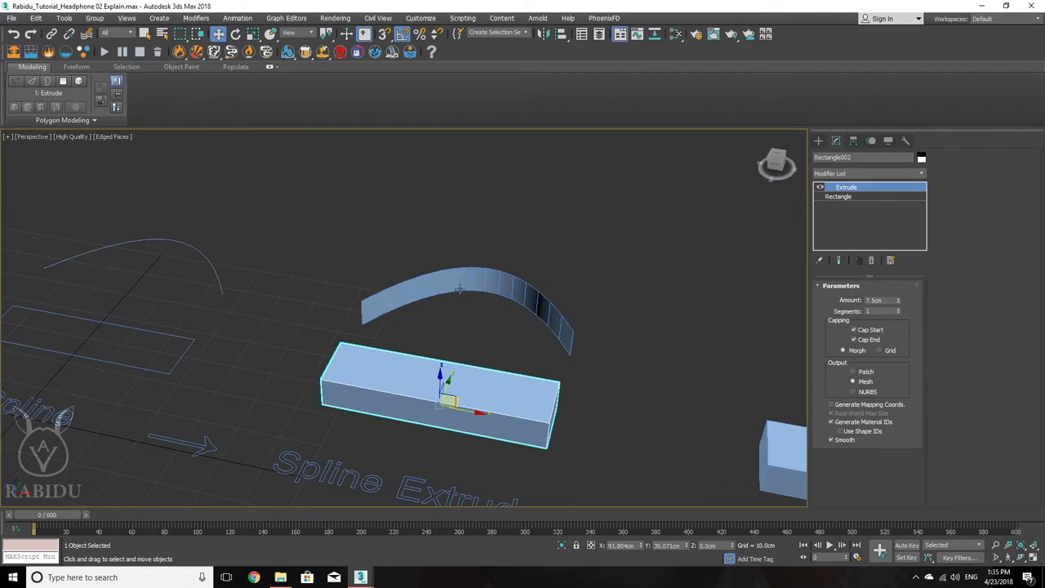
- Orbit around the extruded arc, then window-select Rectangle001 and frame it
{"action": "left_click", "coordinate": [519, 328]}
{"action": "middle_click_drag", "start_coordinate": [519, 328], "coordinate": [692, 263], "text": "alt"}
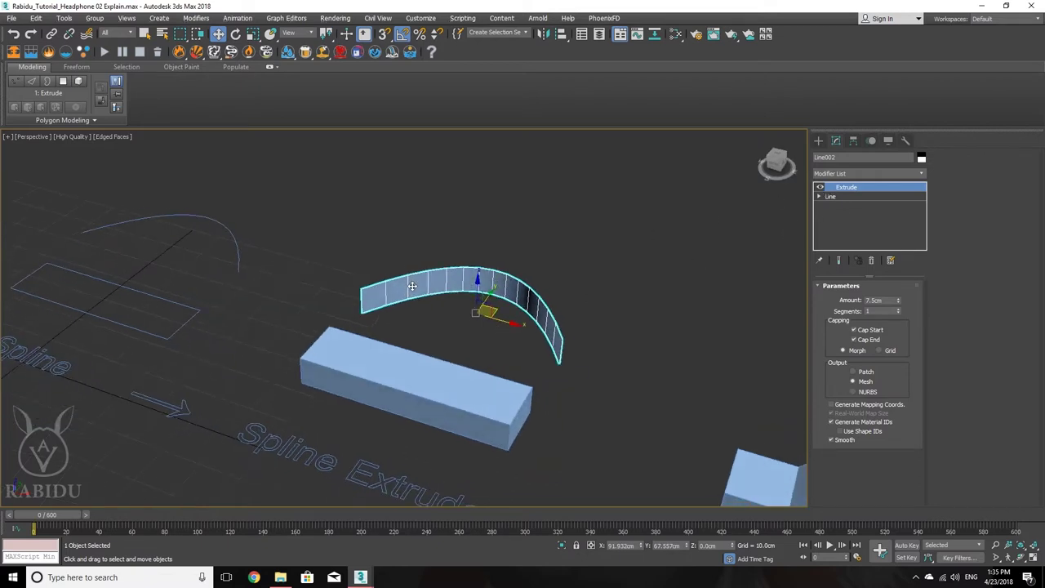
{"action": "middle_click_drag", "start_coordinate": [412, 285], "coordinate": [519, 335], "text": "alt"}
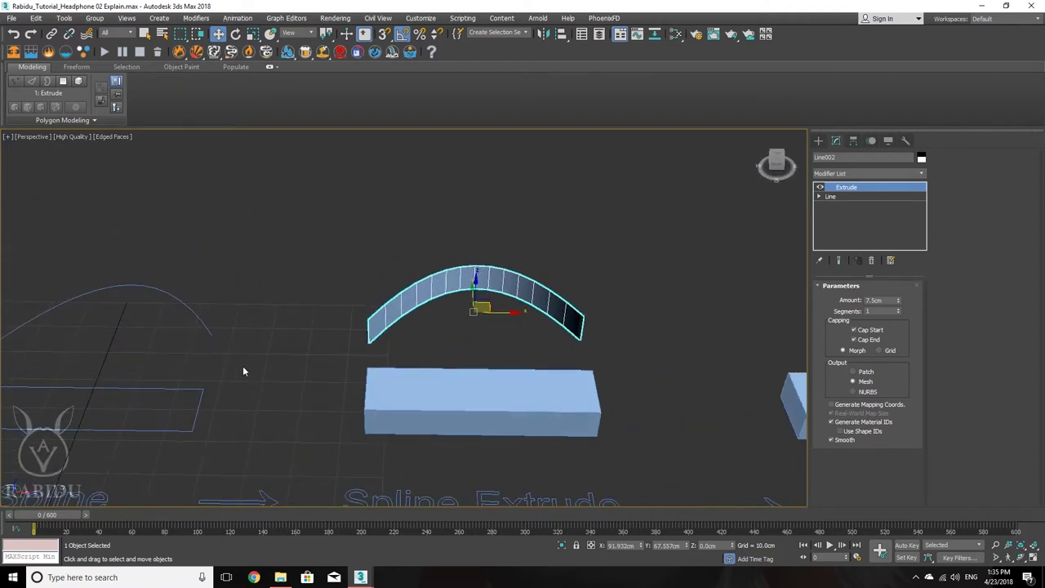
{"action": "left_click_drag", "start_coordinate": [241, 366], "coordinate": [137, 443]}
{"action": "middle_click_drag", "start_coordinate": [139, 441], "coordinate": [310, 347]}
{"action": "middle_click_drag", "start_coordinate": [392, 350], "coordinate": [350, 390]}
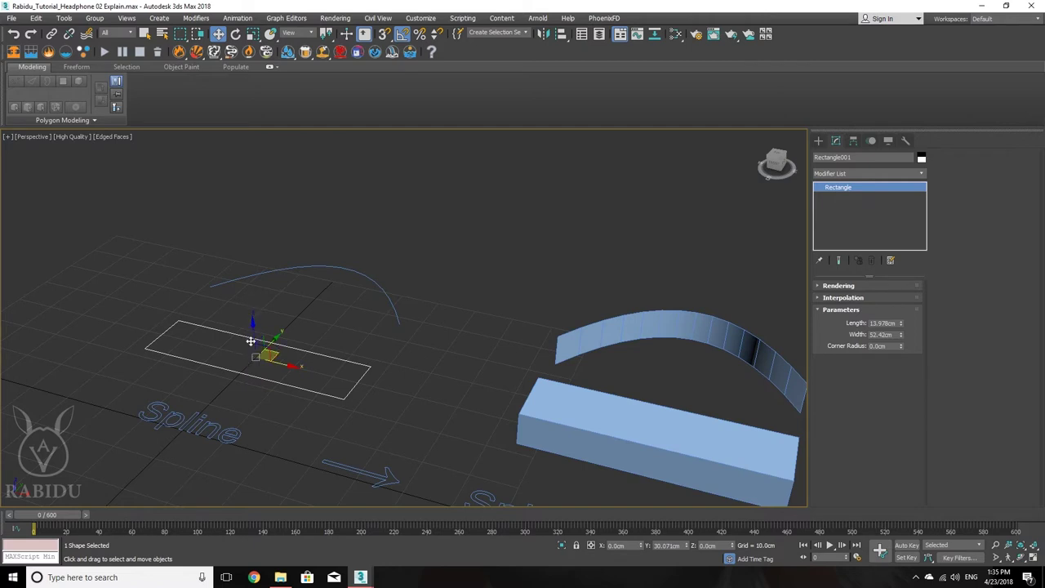
- Toggle Affect Pivot Only on and back off for Rectangle001 in the Hierarchy panel
{"action": "left_click", "coordinate": [853, 141]}
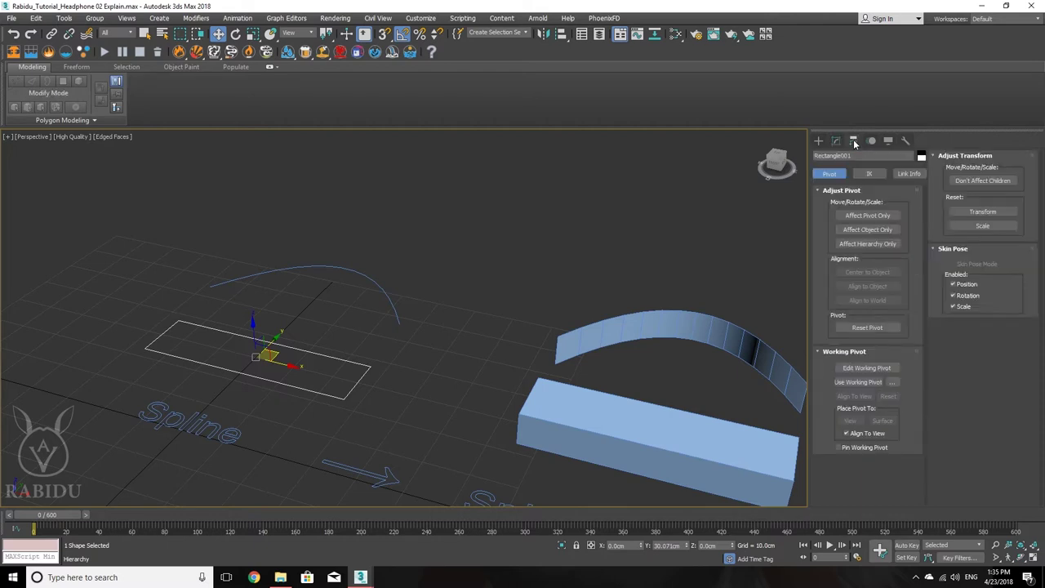
{"action": "left_click", "coordinate": [855, 216]}
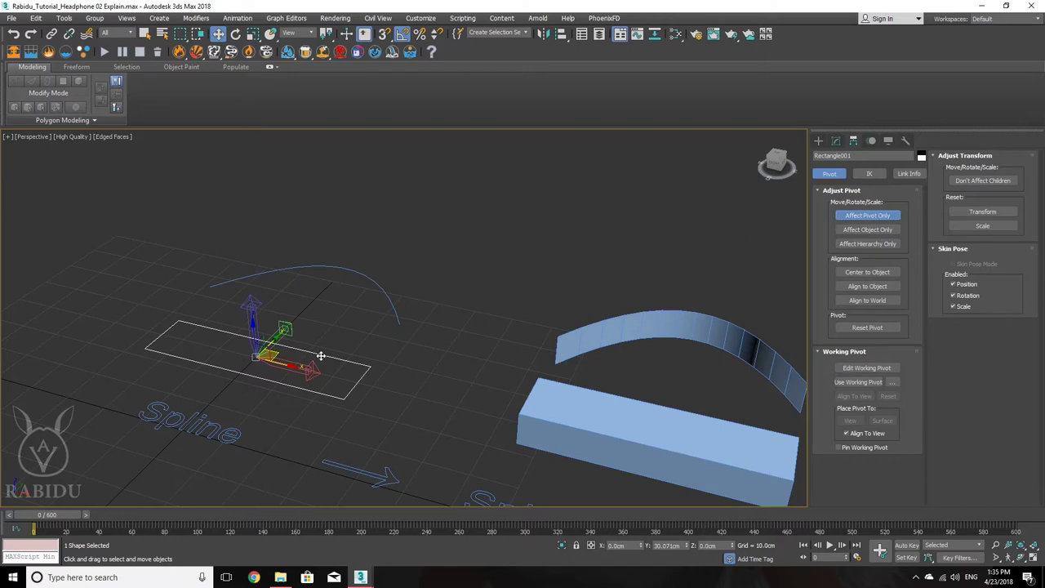
{"action": "middle_click_drag", "start_coordinate": [320, 354], "coordinate": [492, 351]}
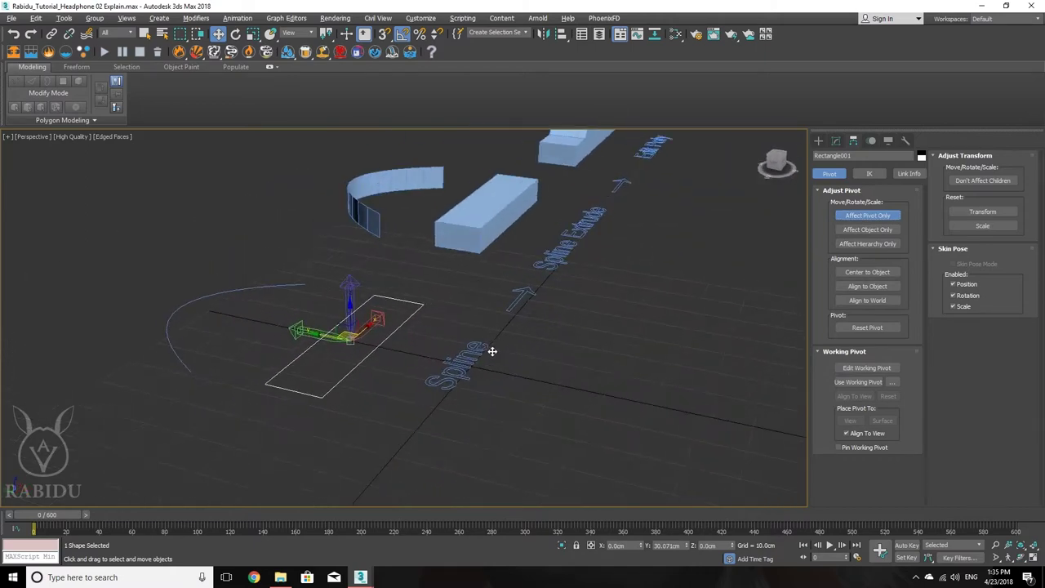
{"action": "scroll", "coordinate": [339, 350], "scroll_direction": "up", "scroll_amount": 3}
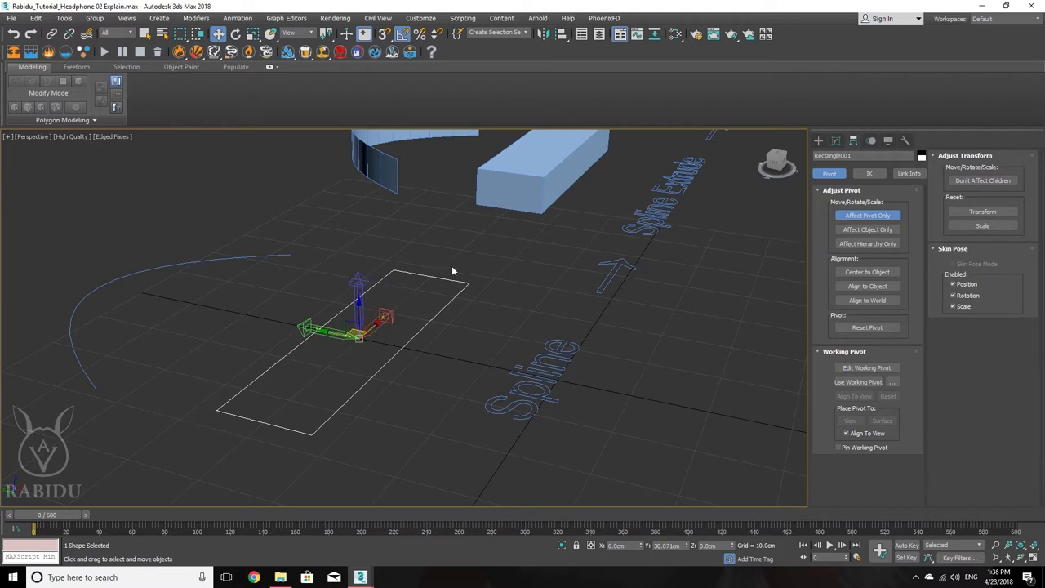
{"action": "left_click", "coordinate": [867, 216]}
{"action": "middle_click_drag", "start_coordinate": [548, 290], "coordinate": [534, 329]}
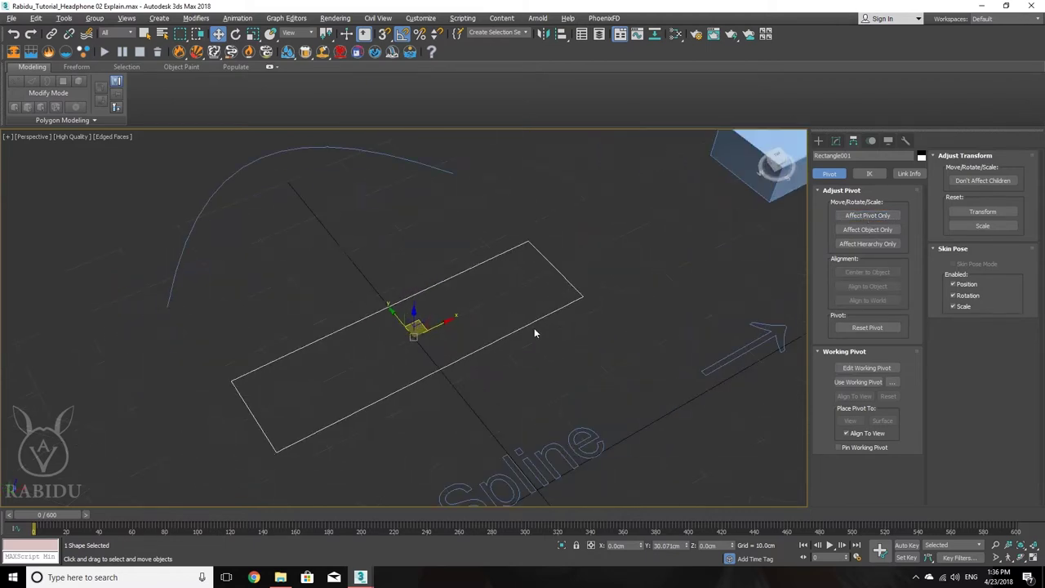
{"action": "scroll", "coordinate": [533, 327], "scroll_direction": "down", "scroll_amount": 5}
- Choose the Line spline tool and frame the scene in Front view
{"action": "left_click", "coordinate": [817, 141]}
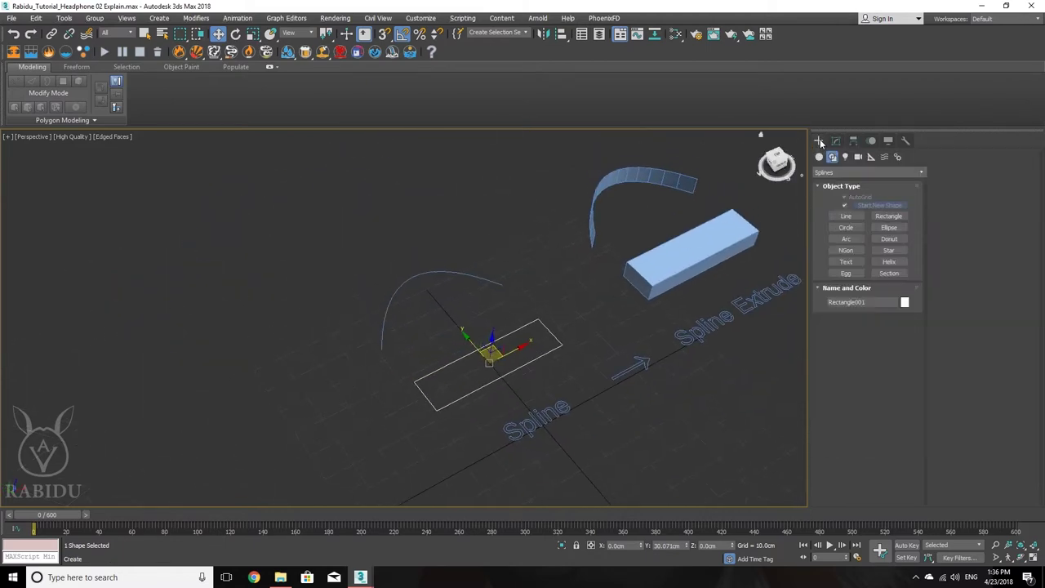
{"action": "left_click", "coordinate": [849, 217]}
{"action": "middle_click_drag", "start_coordinate": [571, 335], "coordinate": [508, 307], "text": "alt"}
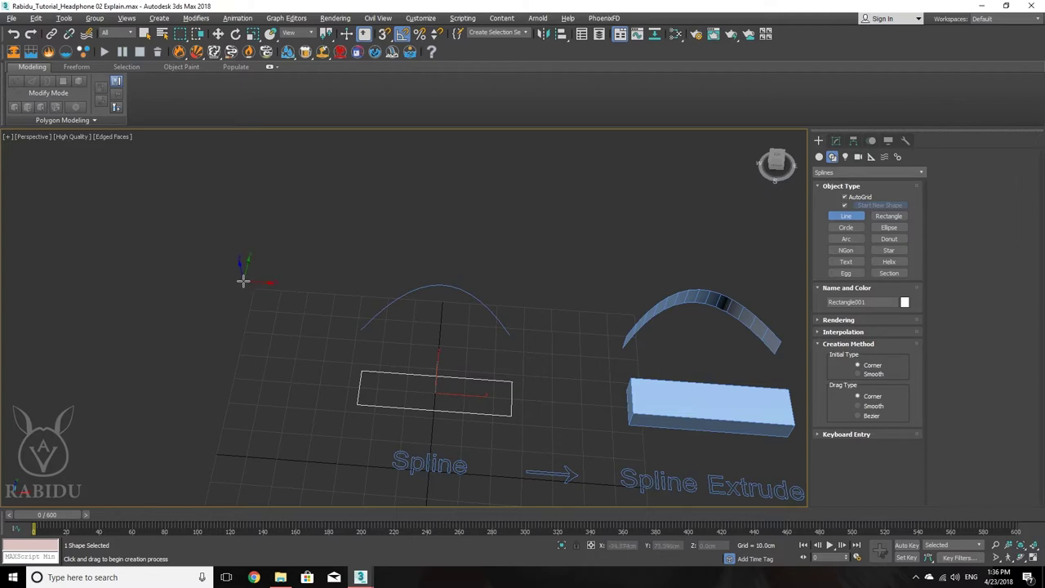
{"action": "key", "text": "f"}
{"action": "scroll", "coordinate": [345, 296], "scroll_direction": "down", "scroll_amount": 3}
{"action": "middle_click_drag", "start_coordinate": [345, 296], "coordinate": [662, 296]}
{"action": "scroll", "coordinate": [237, 311], "scroll_direction": "down", "scroll_amount": 2}
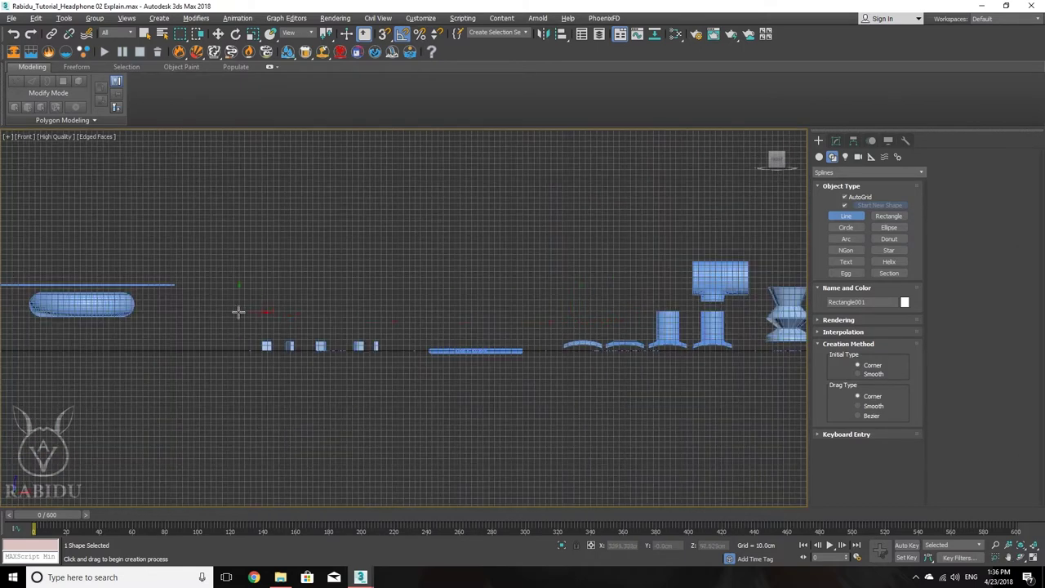
{"action": "scroll", "coordinate": [237, 311], "scroll_direction": "down", "scroll_amount": 2}
{"action": "middle_click_drag", "start_coordinate": [250, 303], "coordinate": [465, 351]}
{"action": "scroll", "coordinate": [465, 351], "scroll_direction": "down", "scroll_amount": 2}
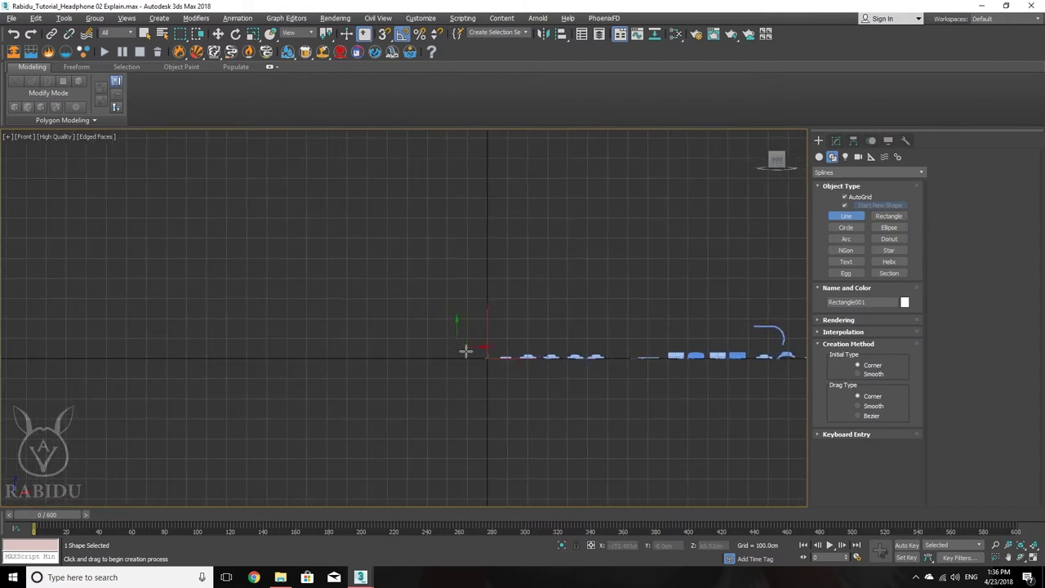
{"action": "scroll", "coordinate": [522, 367], "scroll_direction": "up", "scroll_amount": 8}
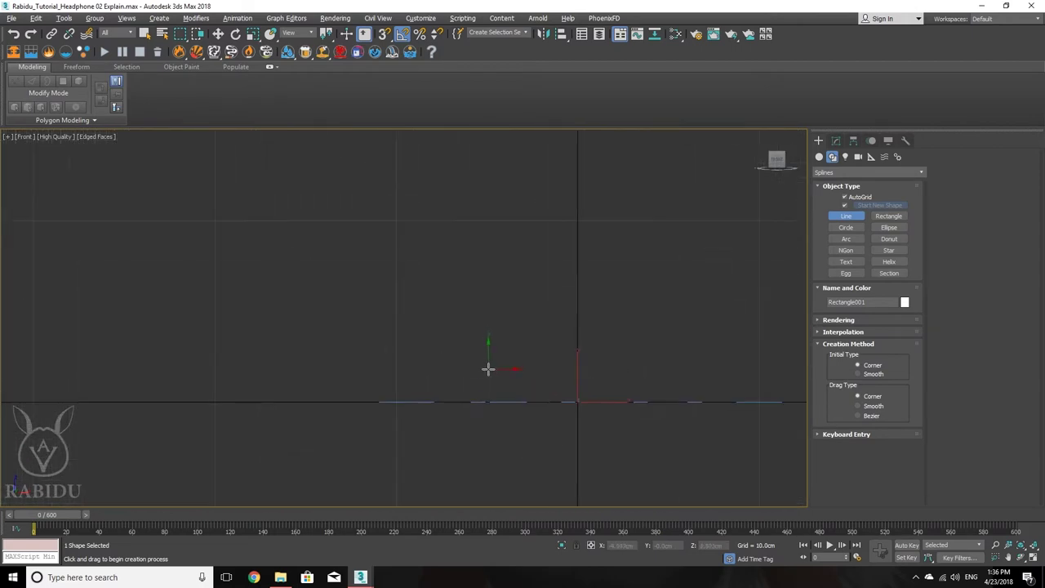
- Draw a two-point horizontal line, Line007, and raise it to 45.801cm on Z
{"action": "left_click", "coordinate": [367, 311]}
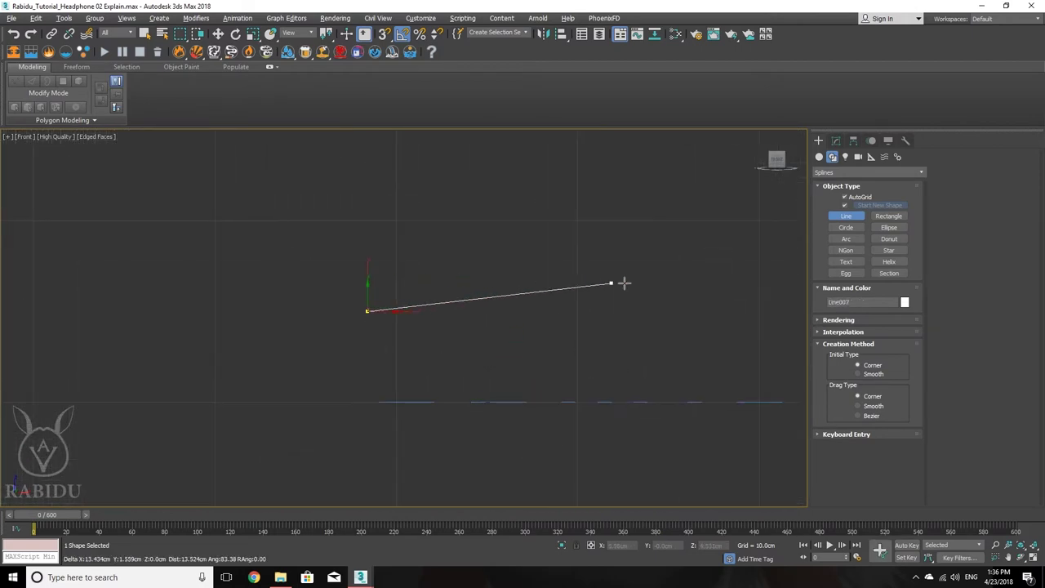
{"action": "left_click", "coordinate": [665, 312]}
{"action": "right_click", "coordinate": [675, 273]}
{"action": "scroll", "coordinate": [539, 319], "scroll_direction": "down", "scroll_amount": 2}
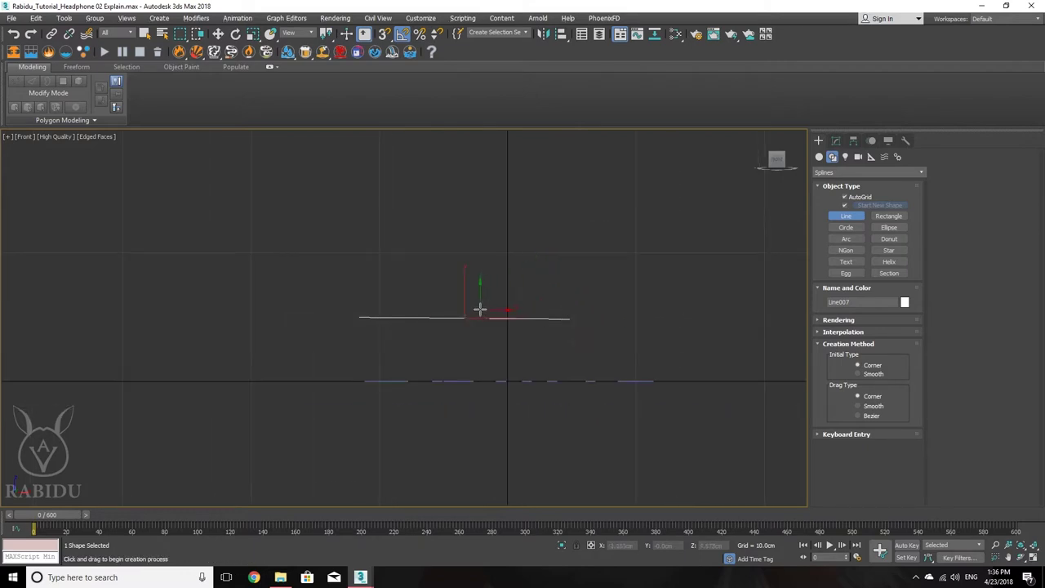
{"action": "key", "text": "p"}
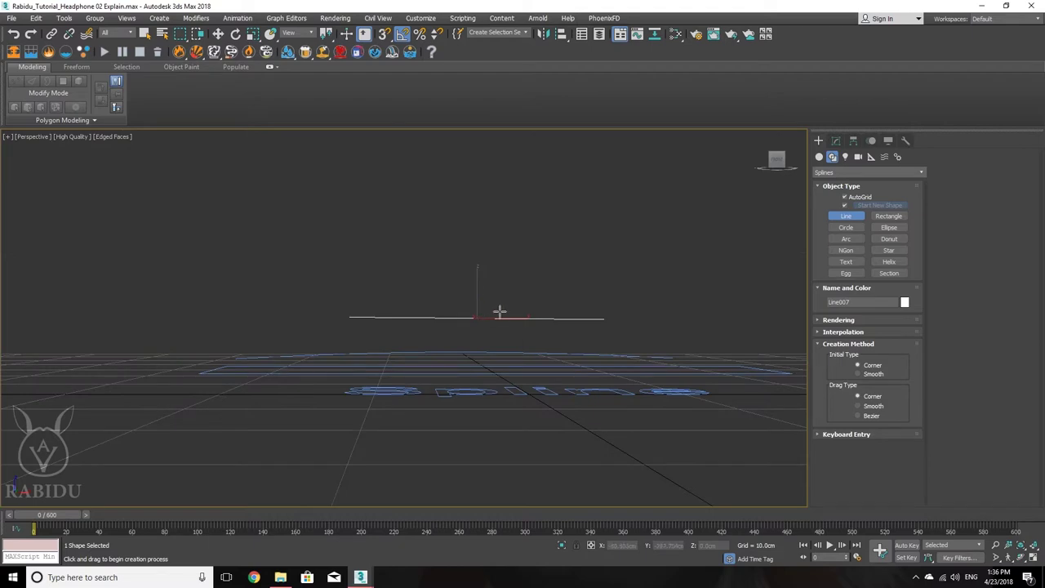
{"action": "middle_click_drag", "start_coordinate": [499, 310], "coordinate": [385, 344], "text": "alt"}
{"action": "scroll", "coordinate": [487, 338], "scroll_direction": "down", "scroll_amount": 3}
{"action": "key", "text": "w"}
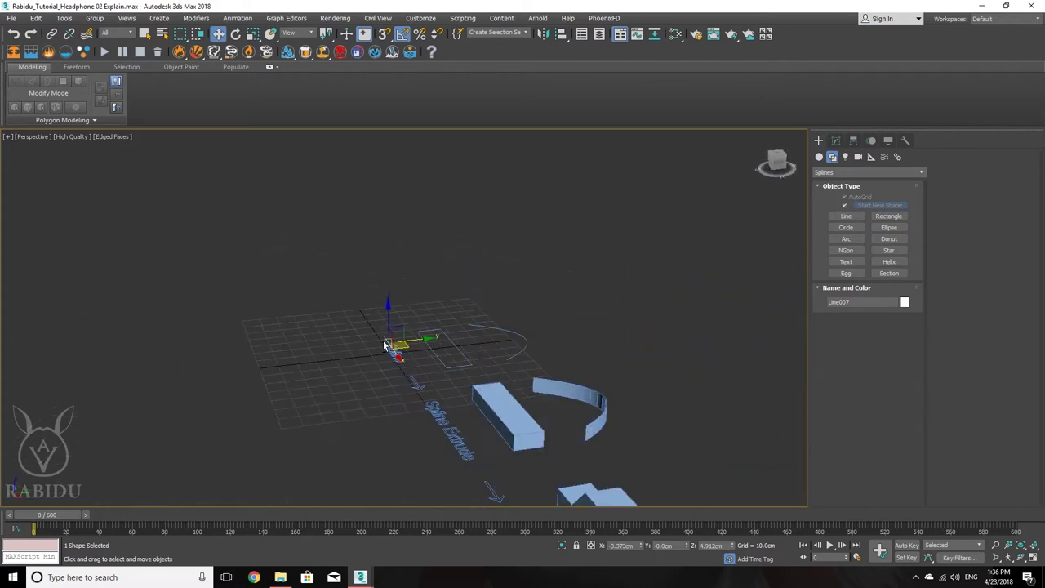
{"action": "scroll", "coordinate": [363, 318], "scroll_direction": "up", "scroll_amount": 2}
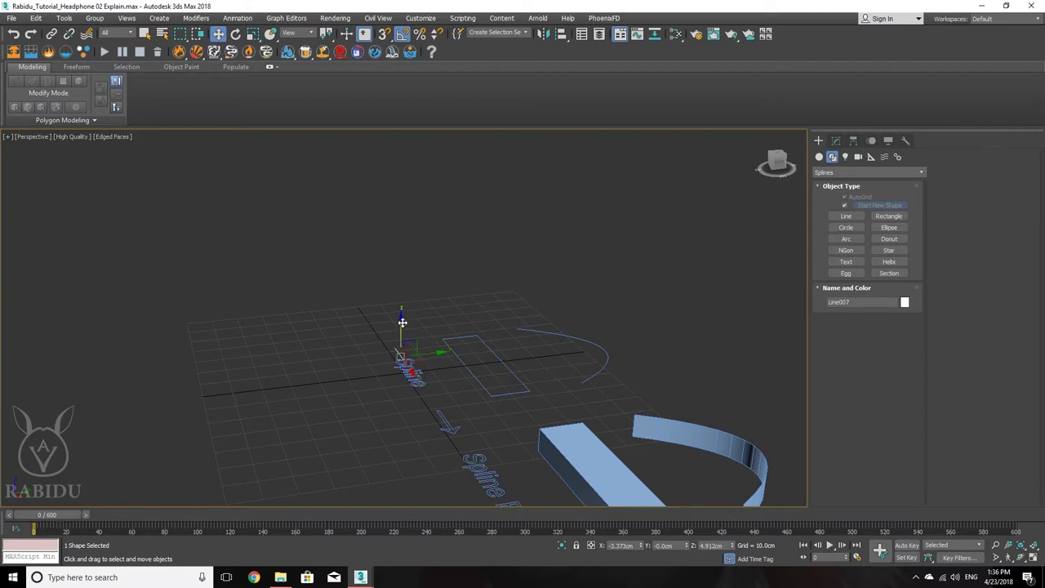
{"action": "left_click_drag", "start_coordinate": [400, 326], "coordinate": [434, 231]}
{"action": "middle_click_drag", "start_coordinate": [434, 231], "coordinate": [400, 245], "text": "alt"}
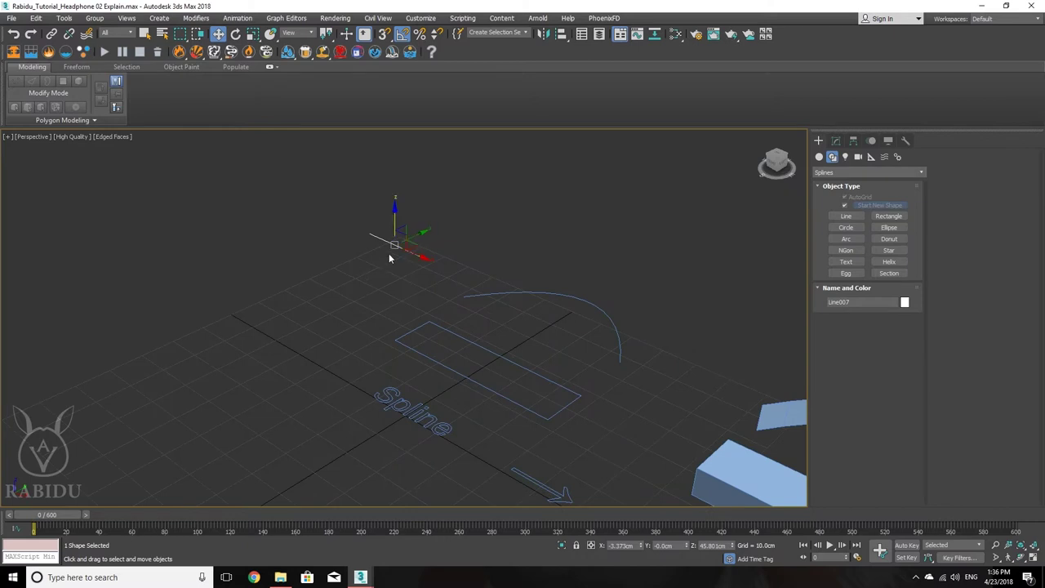
- Set the reference coordinate system to Local and turn on Affect Pivot Only
{"action": "left_click", "coordinate": [313, 37]}
{"action": "left_click", "coordinate": [297, 75]}
{"action": "middle_click_drag", "start_coordinate": [371, 255], "coordinate": [393, 243], "text": "alt"}
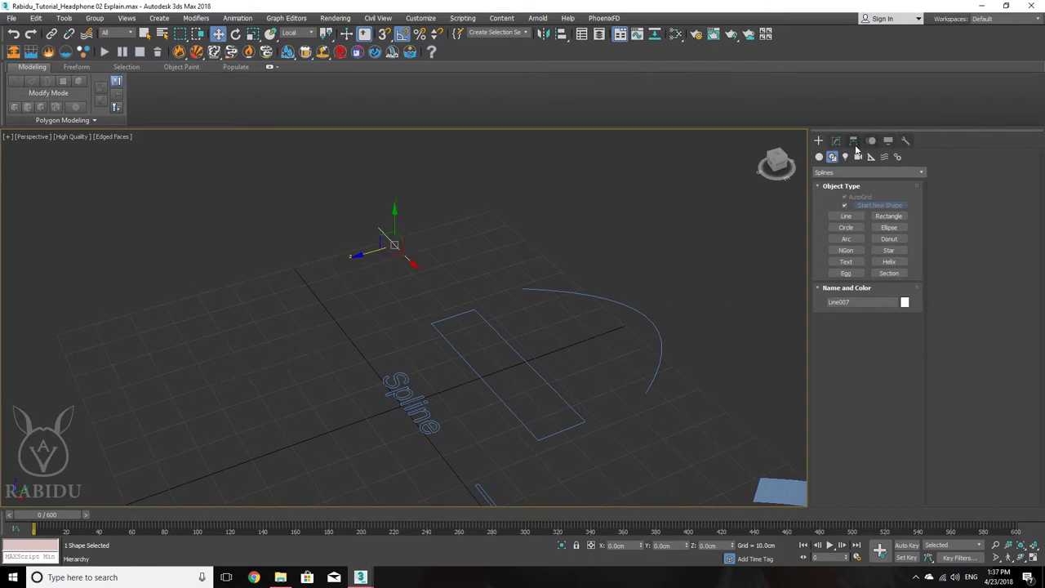
{"action": "left_click", "coordinate": [854, 141]}
{"action": "left_click", "coordinate": [861, 217]}
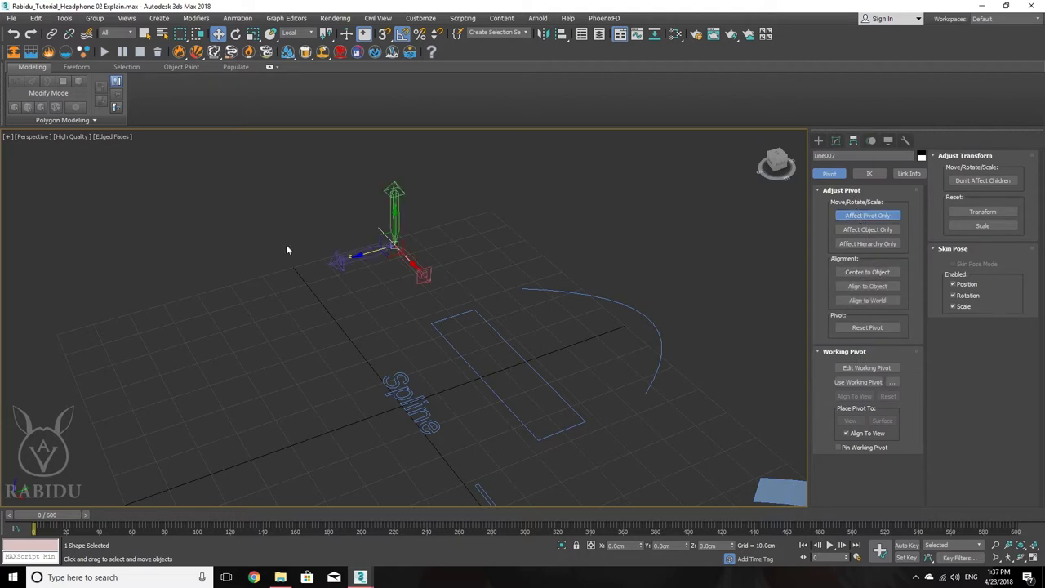
- Set coordinates to View, turn Affect Pivot Only off, and show Line007's modifier stack
{"action": "left_click", "coordinate": [287, 33]}
{"action": "left_click", "coordinate": [291, 44]}
{"action": "left_click", "coordinate": [866, 215]}
{"action": "middle_click_drag", "start_coordinate": [506, 343], "coordinate": [470, 335], "text": "alt"}
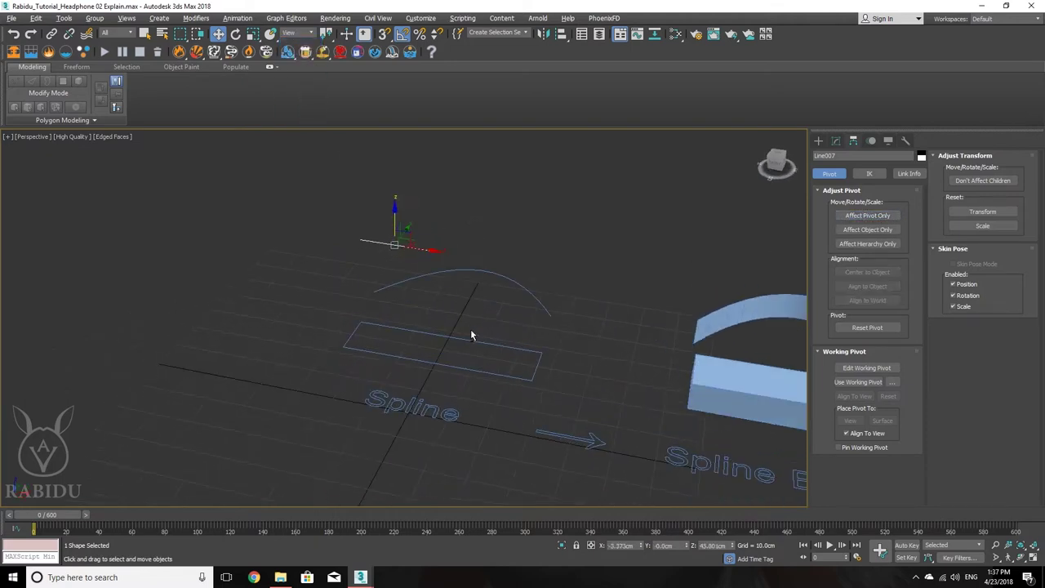
{"action": "left_click", "coordinate": [836, 140]}
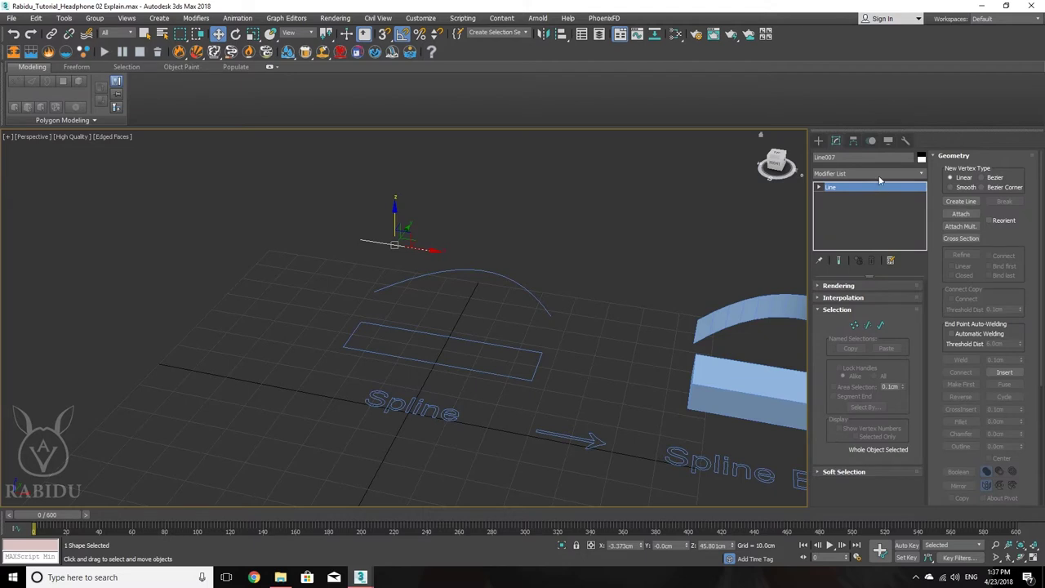
- Add an Extrude modifier to Line007, increase its Amount, then delete it
{"action": "left_click", "coordinate": [879, 174]}
{"action": "scroll", "coordinate": [865, 368], "scroll_direction": "down", "scroll_amount": 3}
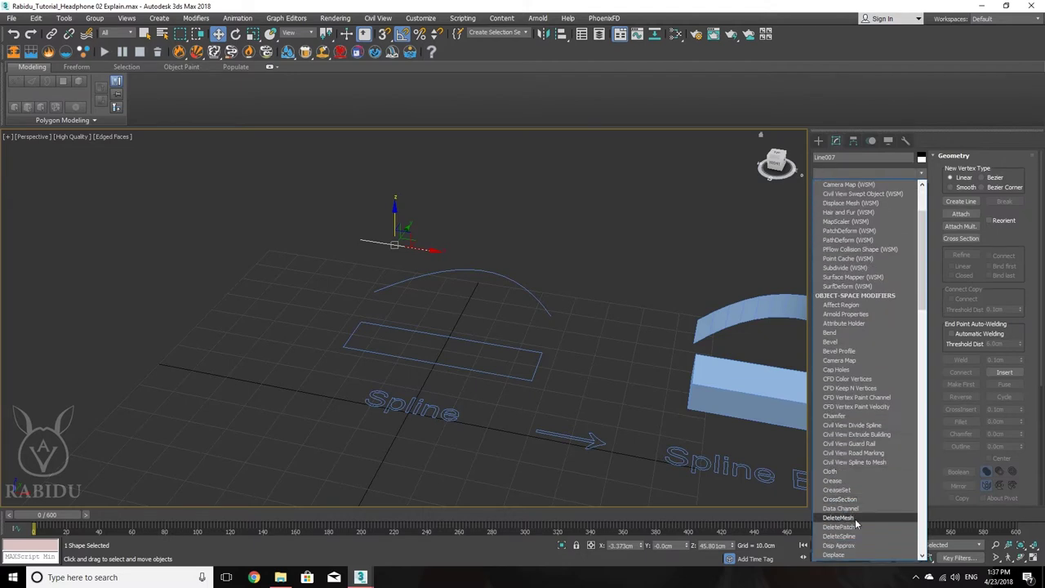
{"action": "scroll", "coordinate": [853, 524], "scroll_direction": "down", "scroll_amount": 3}
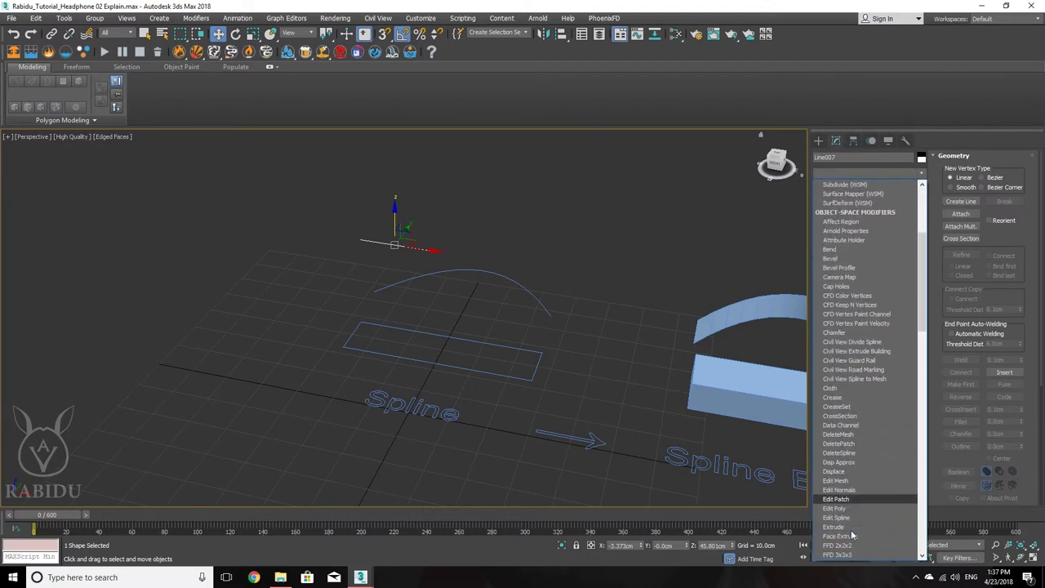
{"action": "left_click", "coordinate": [834, 527]}
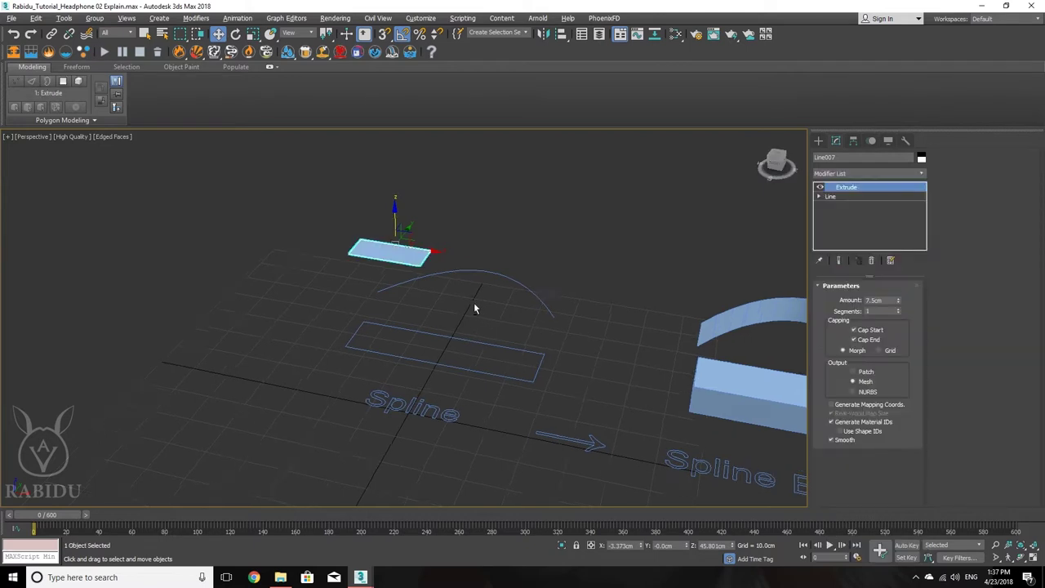
{"action": "middle_click_drag", "start_coordinate": [473, 302], "coordinate": [468, 310], "text": "alt"}
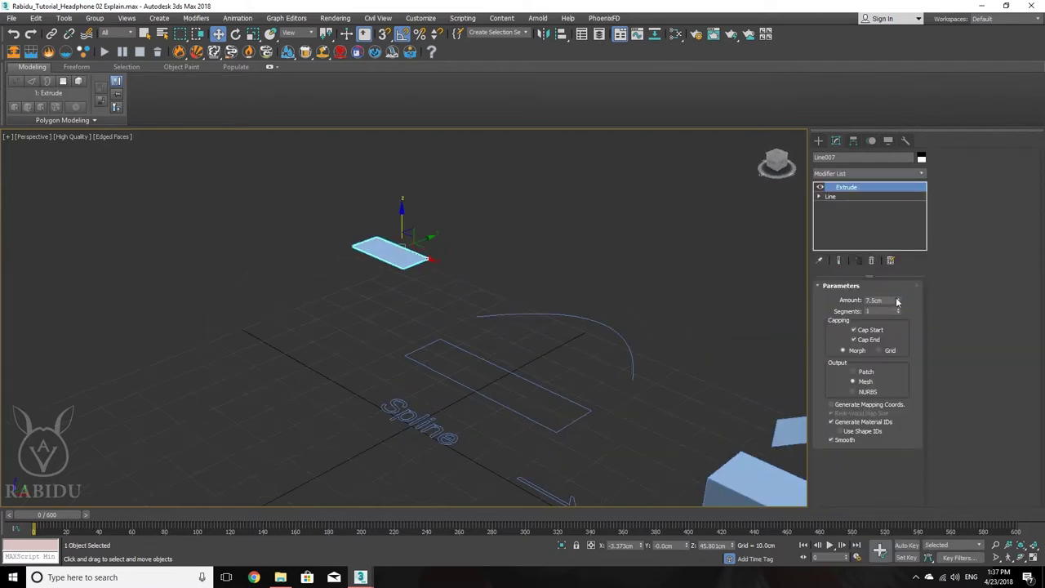
{"action": "left_click_drag", "start_coordinate": [898, 303], "coordinate": [887, 243]}
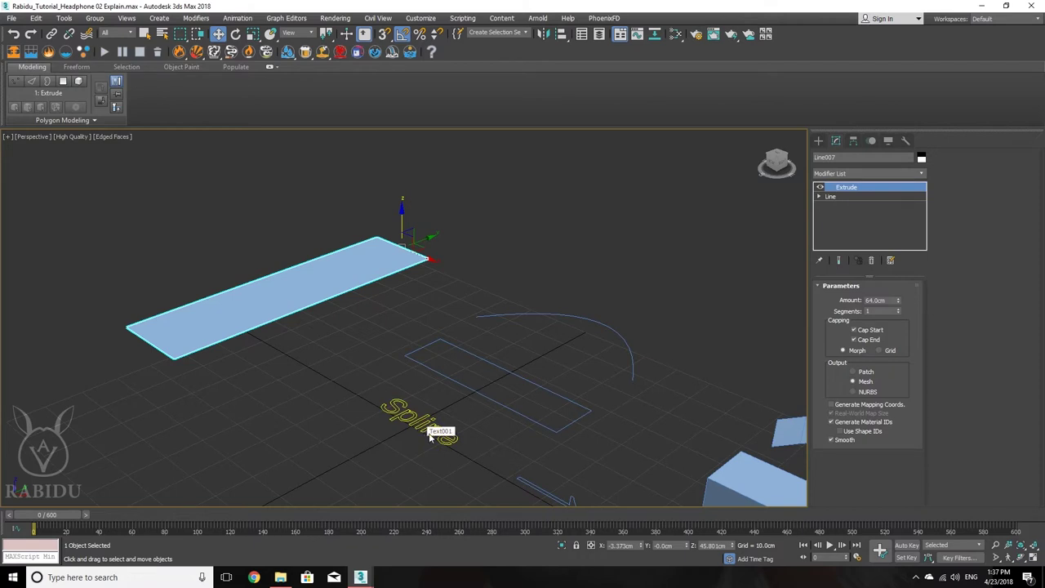
{"action": "key", "text": "Delete"}
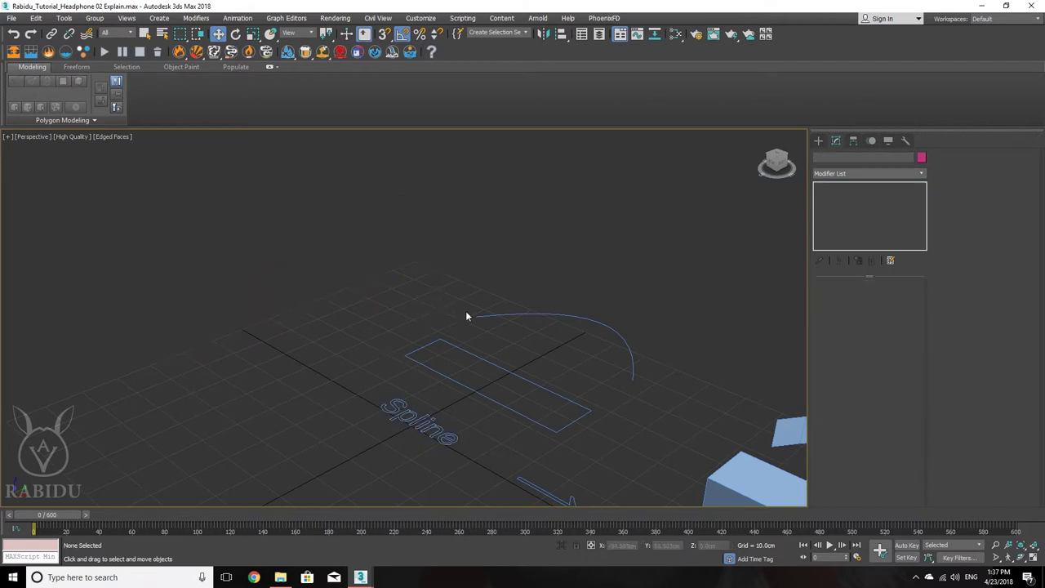
- Orbit and zoom to frame the chamfered block above the Edit Poly label
{"action": "middle_click_drag", "start_coordinate": [466, 311], "coordinate": [443, 242]}
{"action": "scroll", "coordinate": [438, 293], "scroll_direction": "down", "scroll_amount": 2}
{"action": "middle_click_drag", "start_coordinate": [438, 292], "coordinate": [416, 326], "text": "alt"}
{"action": "scroll", "coordinate": [503, 308], "scroll_direction": "up", "scroll_amount": 2}
{"action": "scroll", "coordinate": [564, 338], "scroll_direction": "up", "scroll_amount": 2}
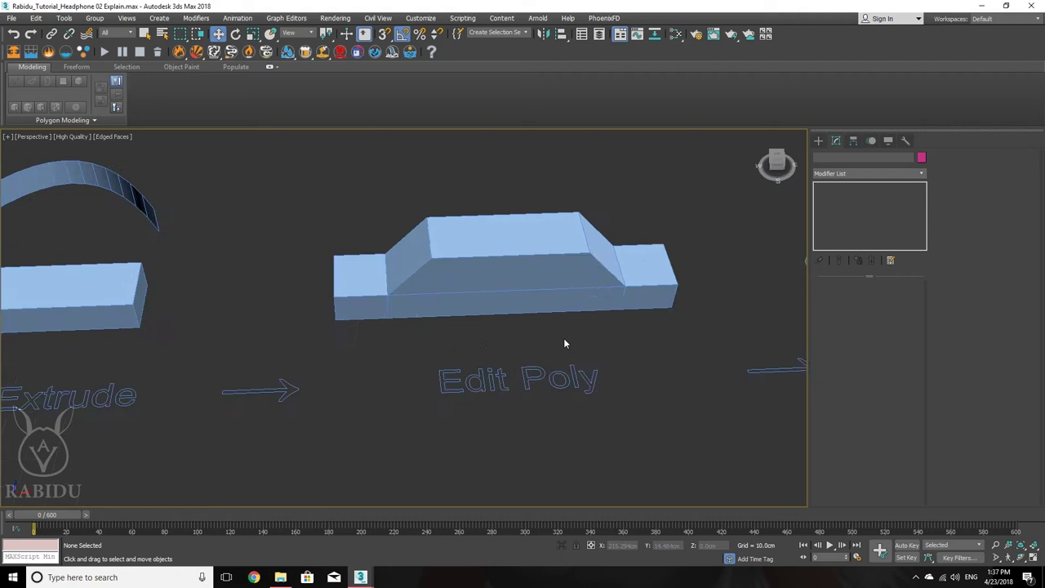
- Switch off the Edit Poly modifier on the block above the Edit Poly label
{"action": "left_click", "coordinate": [533, 290]}
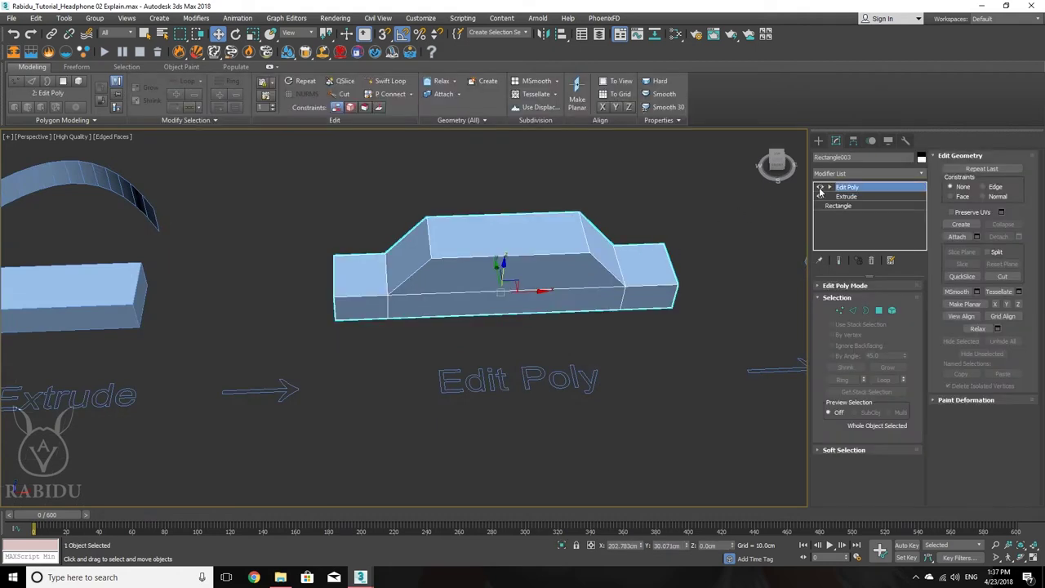
{"action": "left_click", "coordinate": [820, 188]}
{"action": "scroll", "coordinate": [490, 292], "scroll_direction": "down", "scroll_amount": 2}
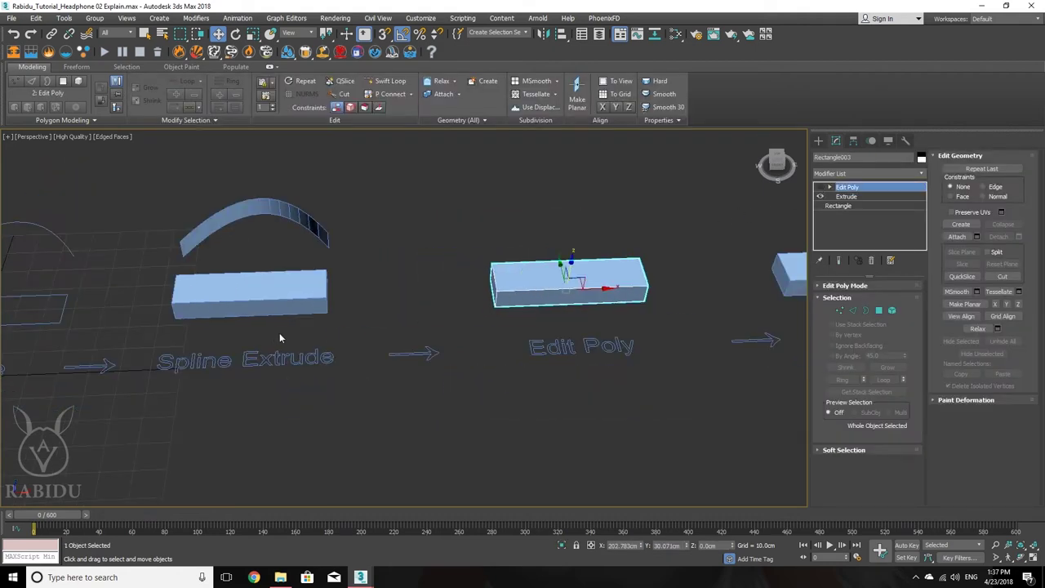
{"action": "middle_click_drag", "start_coordinate": [575, 330], "coordinate": [488, 344]}
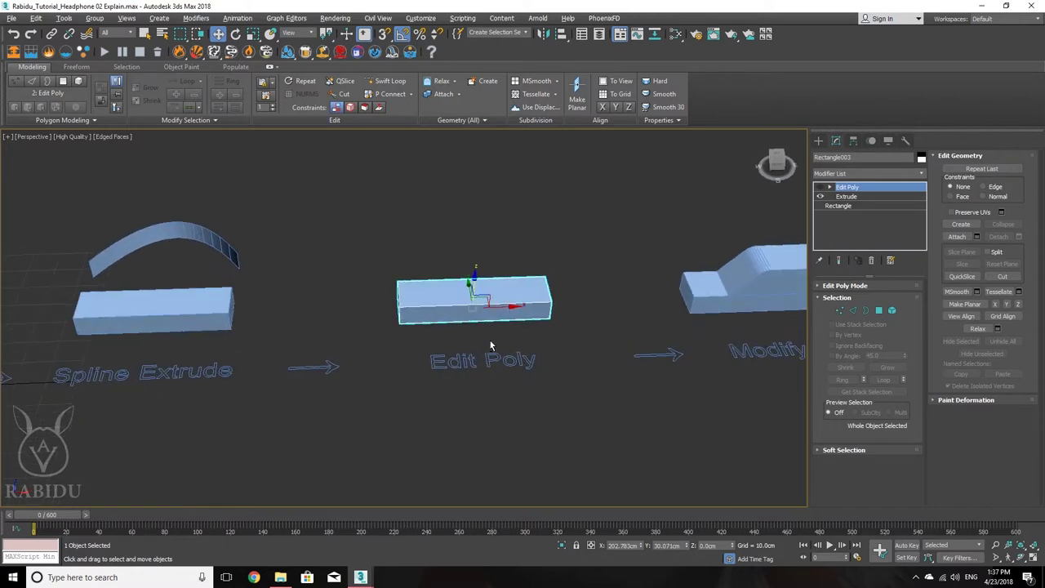
{"action": "scroll", "coordinate": [497, 316], "scroll_direction": "up", "scroll_amount": 2}
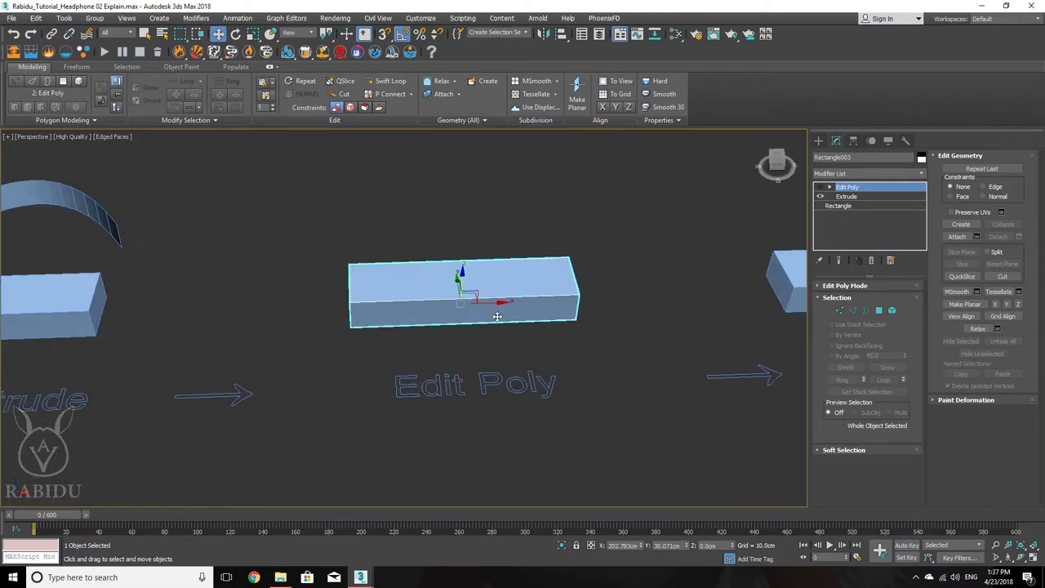
- Show the Polygon Modeling conversion options and the quad menu's Convert To choices
{"action": "left_click", "coordinate": [105, 121]}
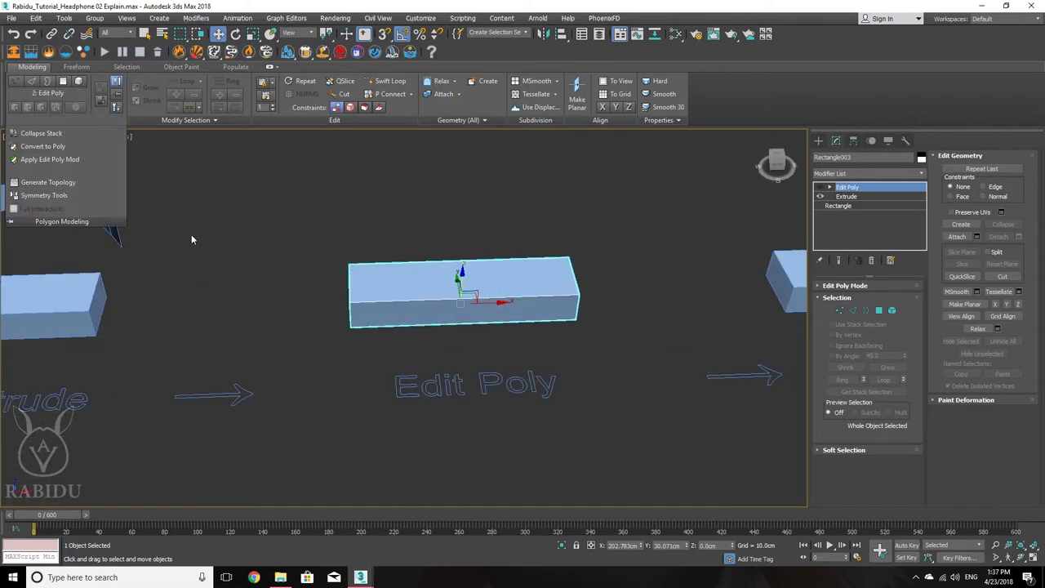
{"action": "left_click", "coordinate": [252, 248]}
{"action": "left_click_drag", "start_coordinate": [156, 331], "coordinate": [70, 289]}
{"action": "middle_click_drag", "start_coordinate": [70, 289], "coordinate": [164, 289]}
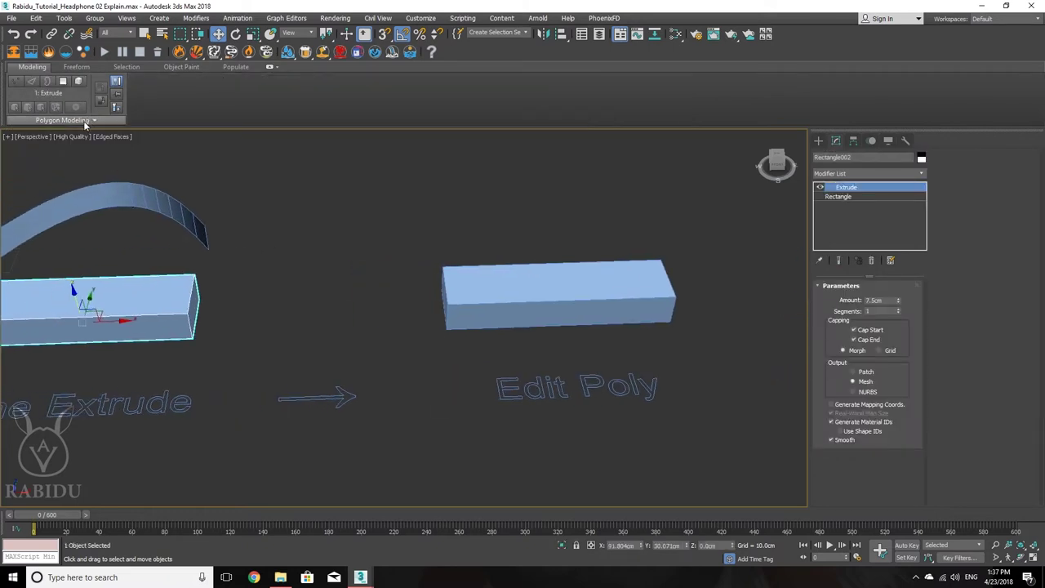
{"action": "left_click", "coordinate": [85, 123]}
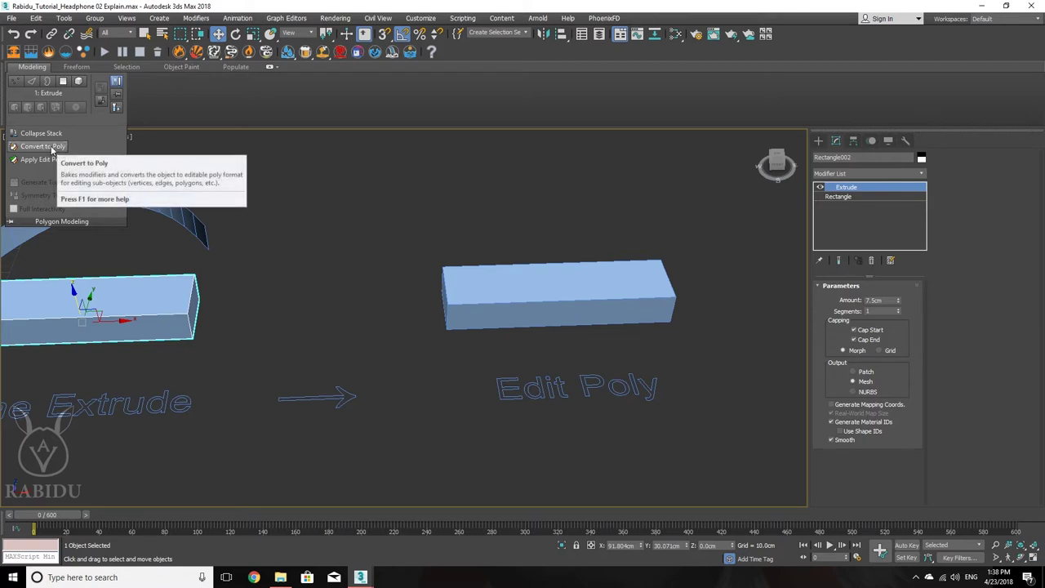
{"action": "right_click", "coordinate": [344, 309]}
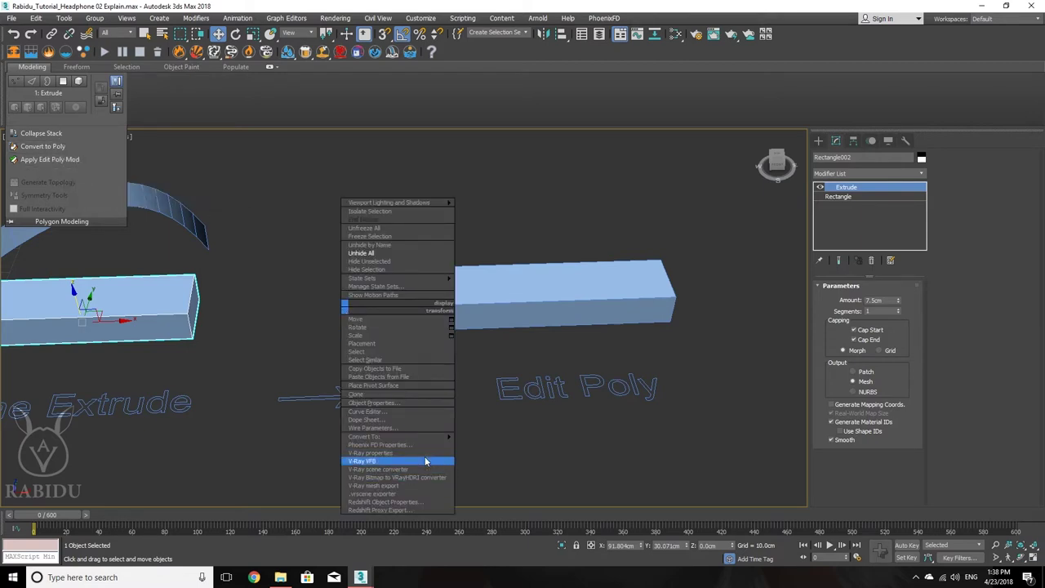
{"action": "mouse_move", "coordinate": [439, 441]}
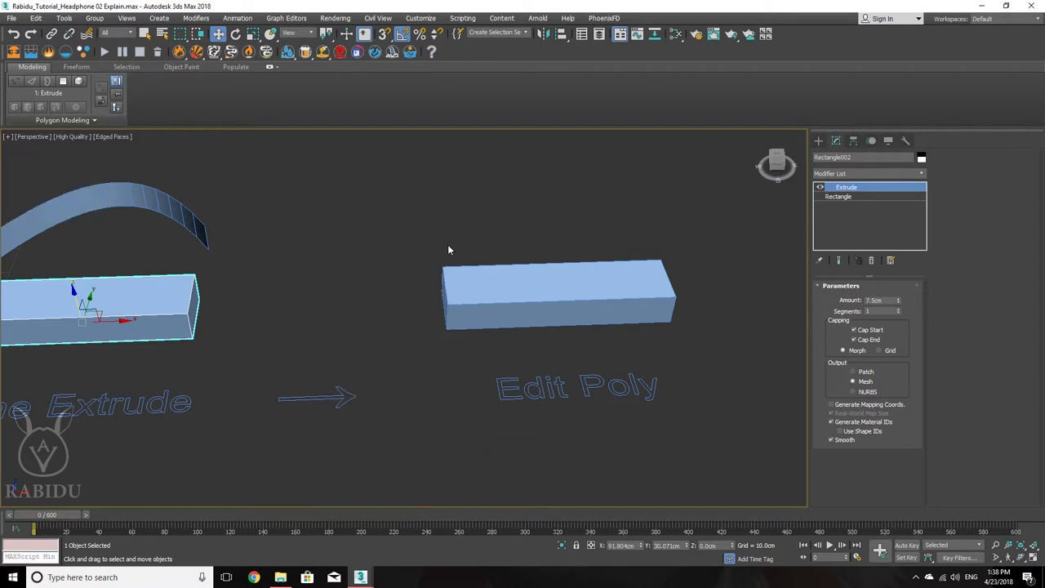
{"action": "mouse_move", "coordinate": [451, 276]}
{"action": "middle_mouse_down", "text": "alt"}
{"action": "mouse_move", "coordinate": [457, 283]}
{"action": "mouse_move", "coordinate": [422, 280]}
{"action": "mouse_move", "coordinate": [501, 294]}
{"action": "mouse_move", "coordinate": [441, 284]}
{"action": "middle_mouse_up", "text": "alt"}
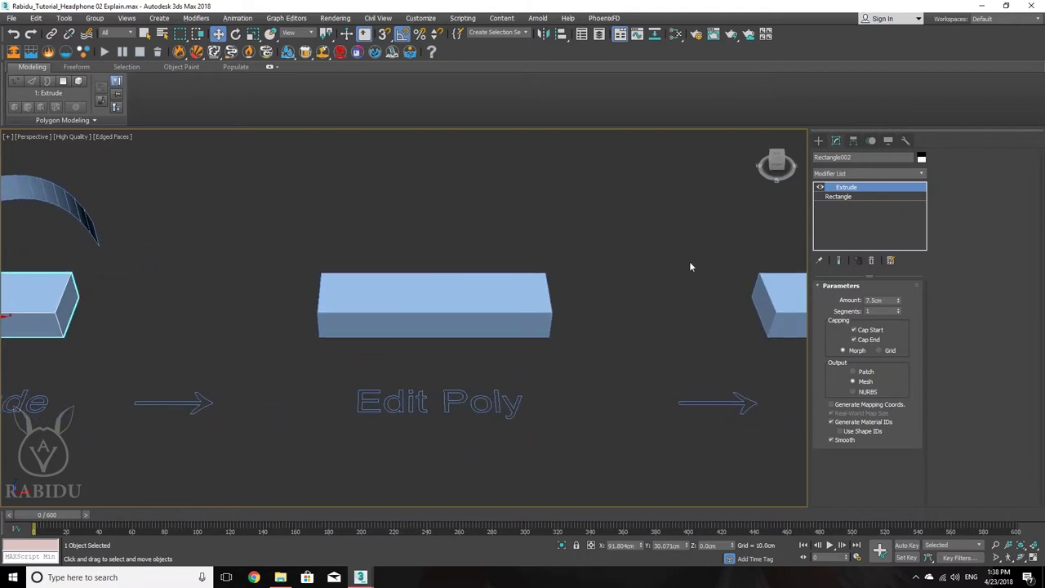
- Re-enable Rectangle003's Edit Poly modifier so the block regains its sloped-shoulder shape
{"action": "left_click", "coordinate": [458, 299]}
{"action": "left_click", "coordinate": [870, 173]}
{"action": "left_click", "coordinate": [883, 224]}
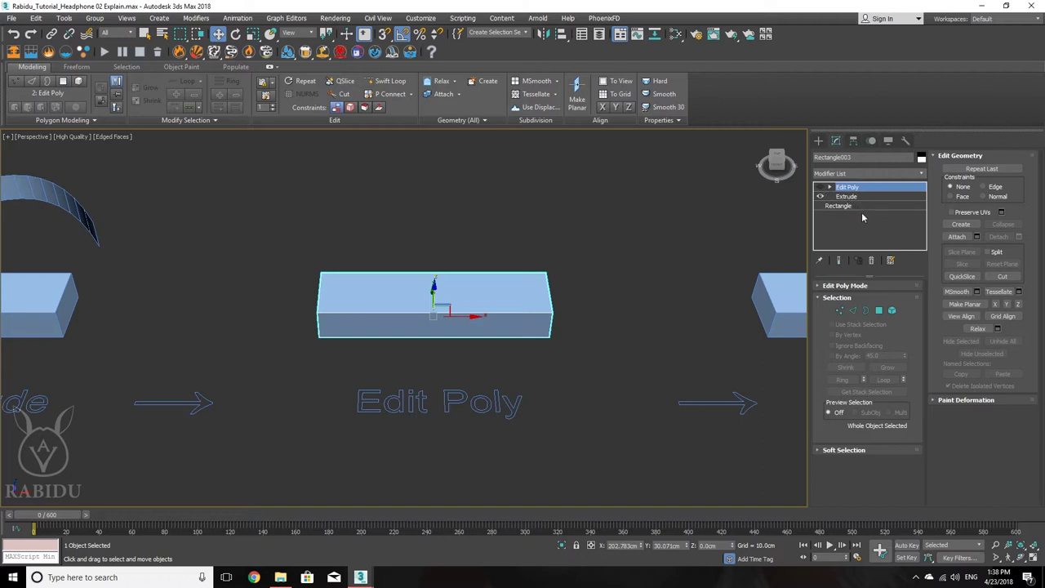
{"action": "left_click", "coordinate": [820, 187]}
{"action": "middle_click_drag", "start_coordinate": [425, 275], "coordinate": [532, 307]}
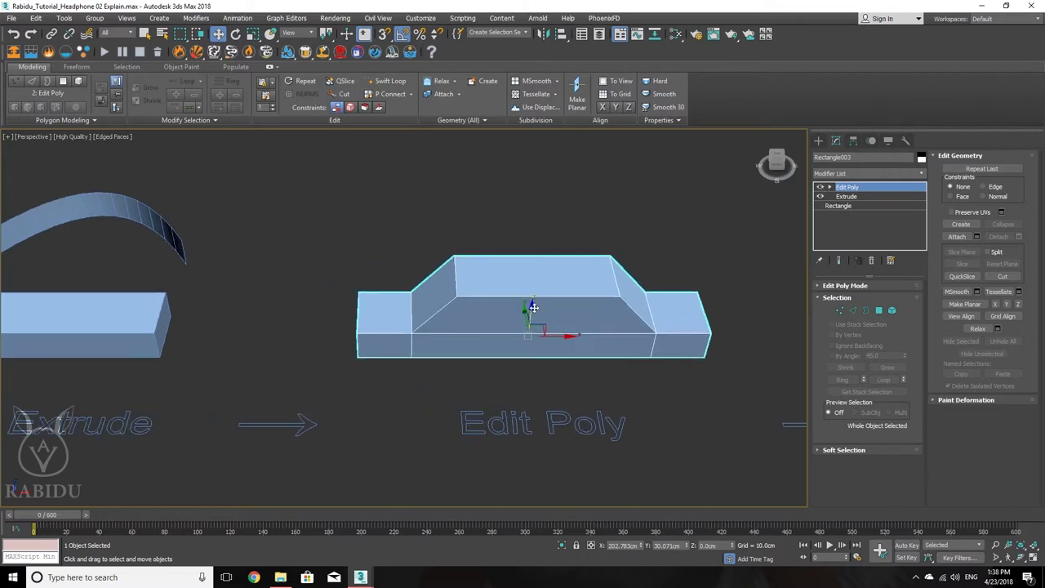
{"action": "scroll", "coordinate": [542, 343], "scroll_direction": "down", "scroll_amount": 4}
{"action": "scroll", "coordinate": [428, 340], "scroll_direction": "up", "scroll_amount": 4}
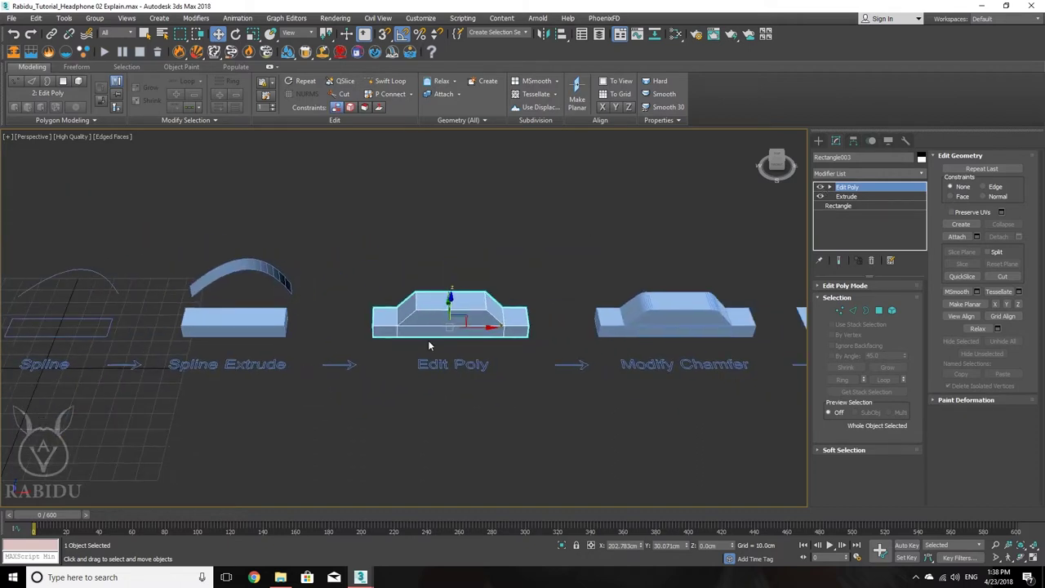
{"action": "scroll", "coordinate": [401, 267], "scroll_direction": "down", "scroll_amount": 3}
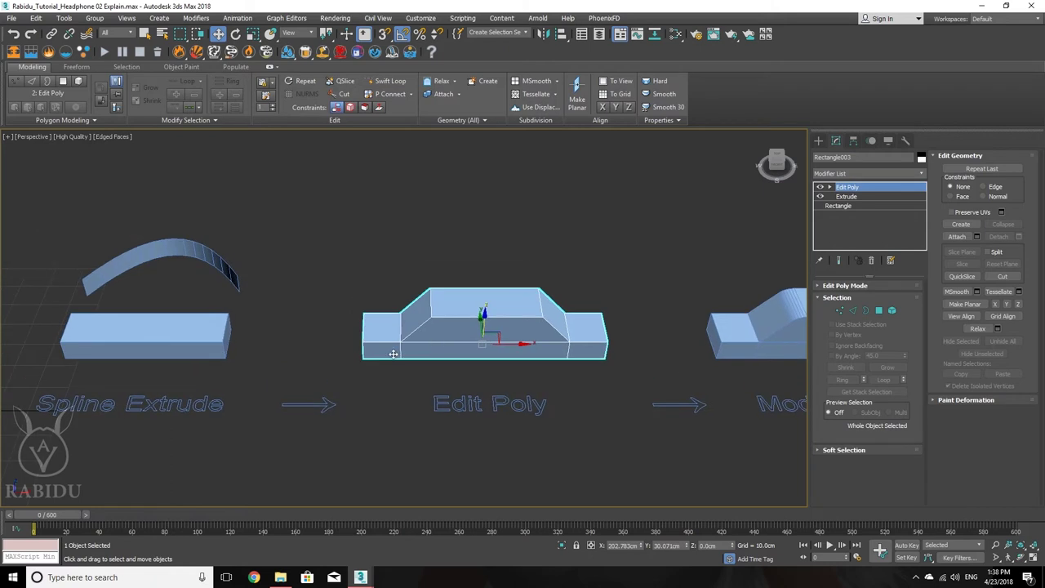
{"action": "middle_click_drag", "start_coordinate": [506, 341], "coordinate": [520, 329], "text": "alt"}
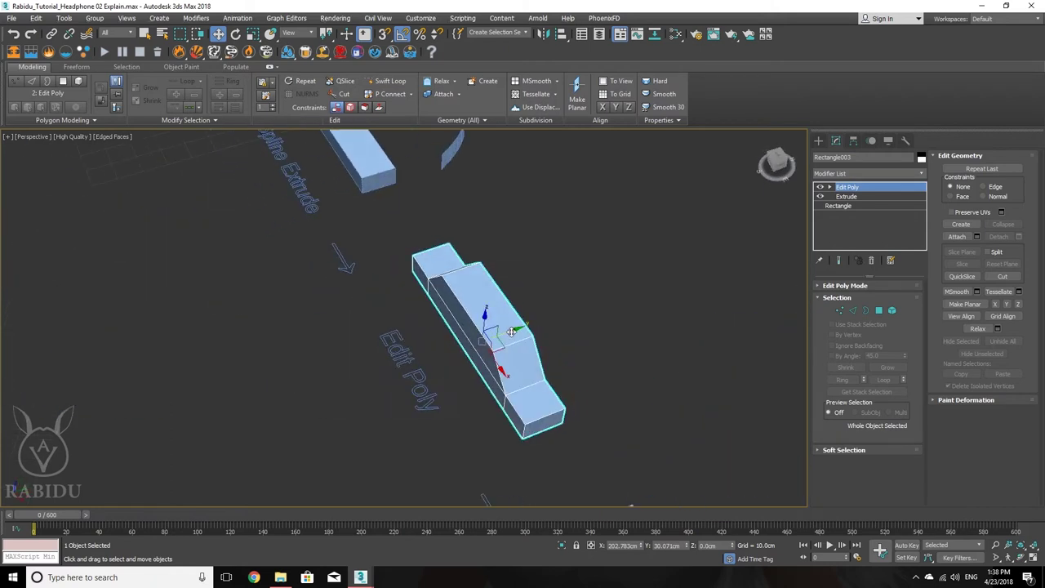
- Clone the chamfered block as an independent copy and delete the copy's Edit Poly modifier
{"action": "left_click_drag", "start_coordinate": [521, 329], "coordinate": [617, 291], "text": "shift"}
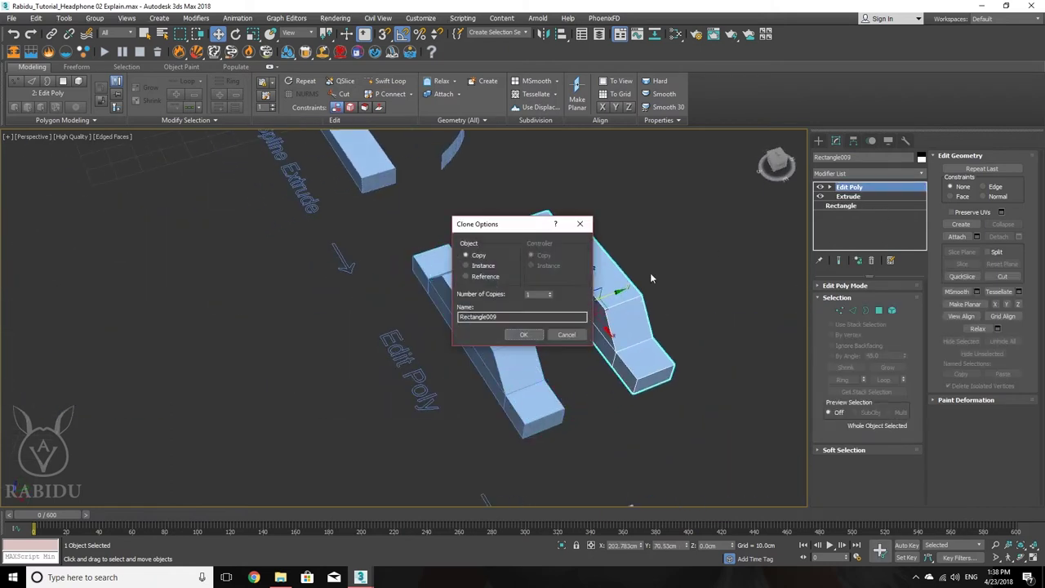
{"action": "left_click", "coordinate": [523, 335]}
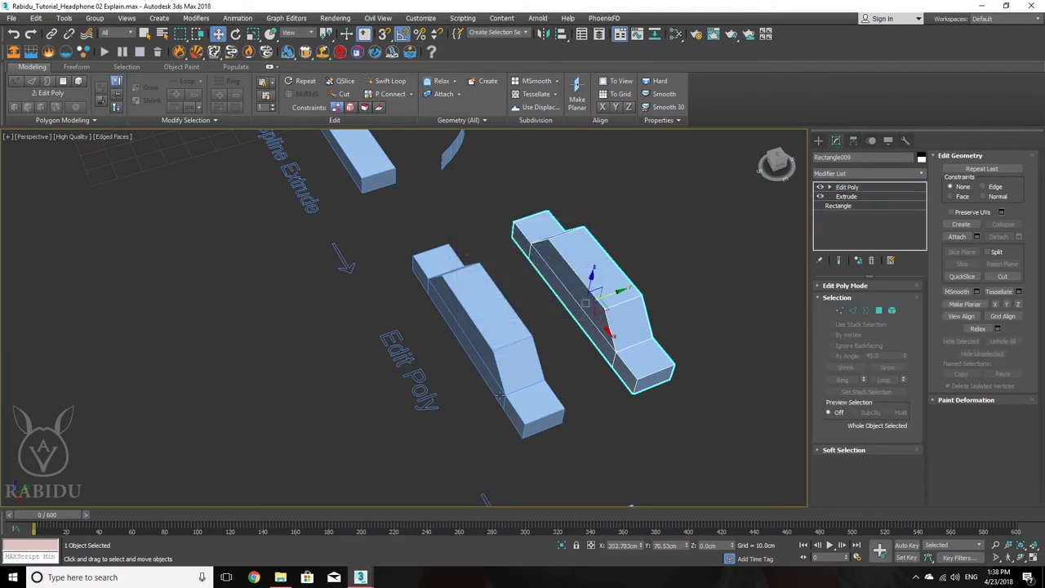
{"action": "right_click", "coordinate": [865, 187]}
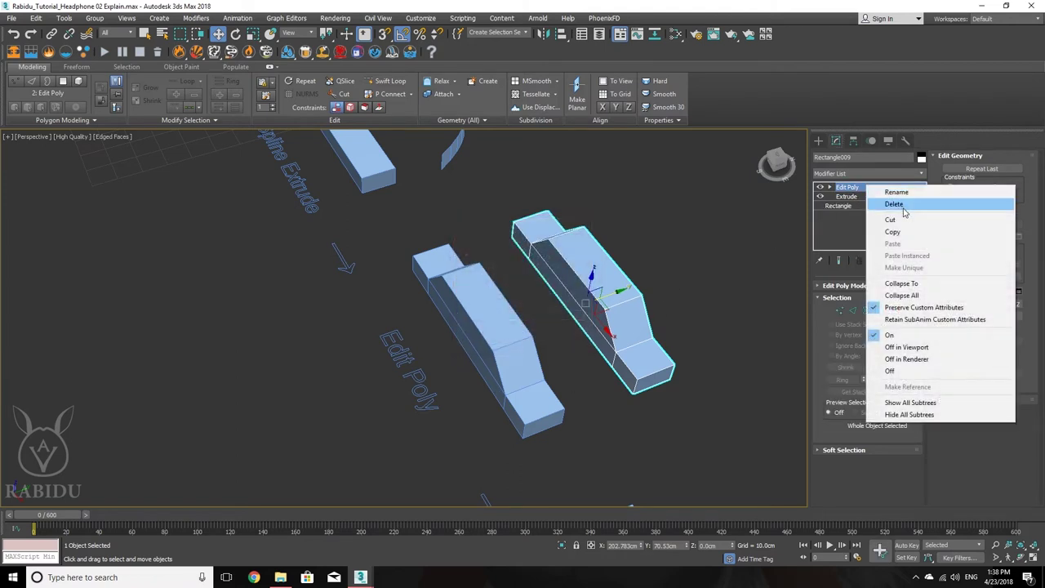
{"action": "left_click", "coordinate": [903, 204]}
{"action": "middle_click_drag", "start_coordinate": [566, 345], "coordinate": [331, 350], "text": "alt"}
{"action": "scroll", "coordinate": [464, 334], "scroll_direction": "up", "scroll_amount": 3}
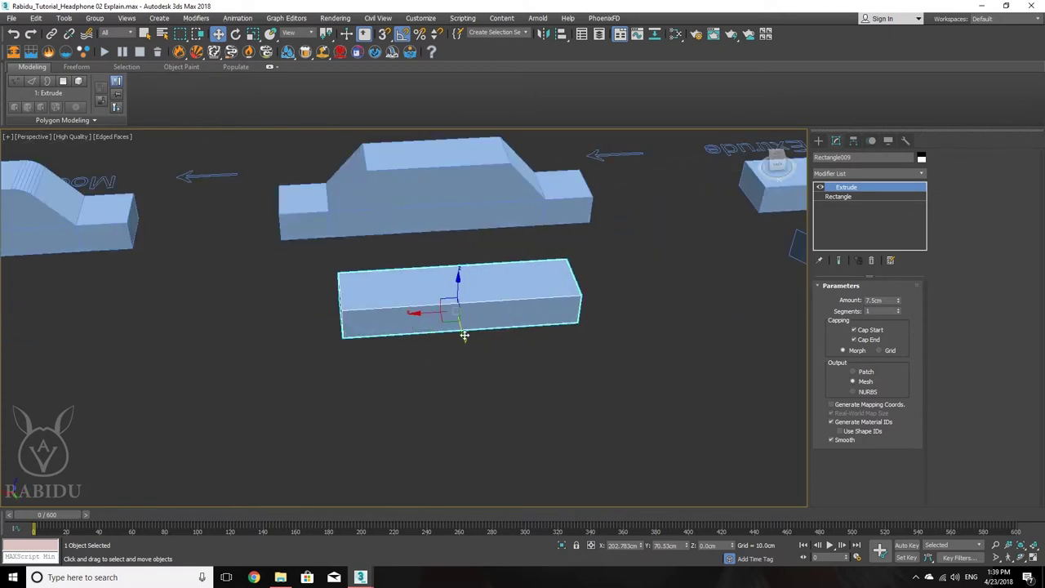
{"action": "middle_click_drag", "start_coordinate": [464, 334], "coordinate": [487, 367], "text": "alt"}
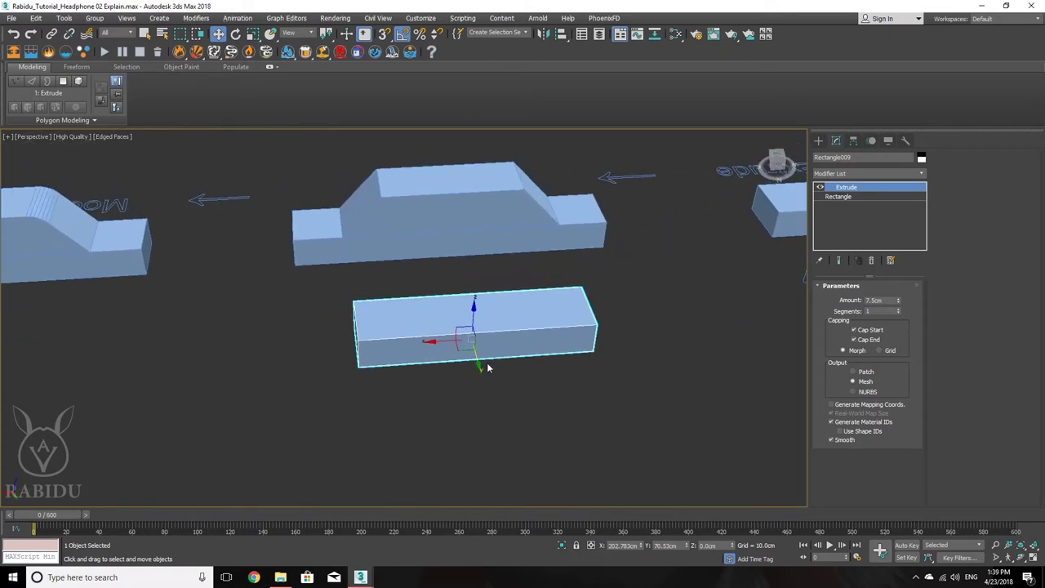
- Add an Edit Poly modifier to the copy and enter Polygon mode
{"action": "left_click", "coordinate": [884, 174]}
{"action": "scroll", "coordinate": [851, 517], "scroll_direction": "down", "scroll_amount": 2}
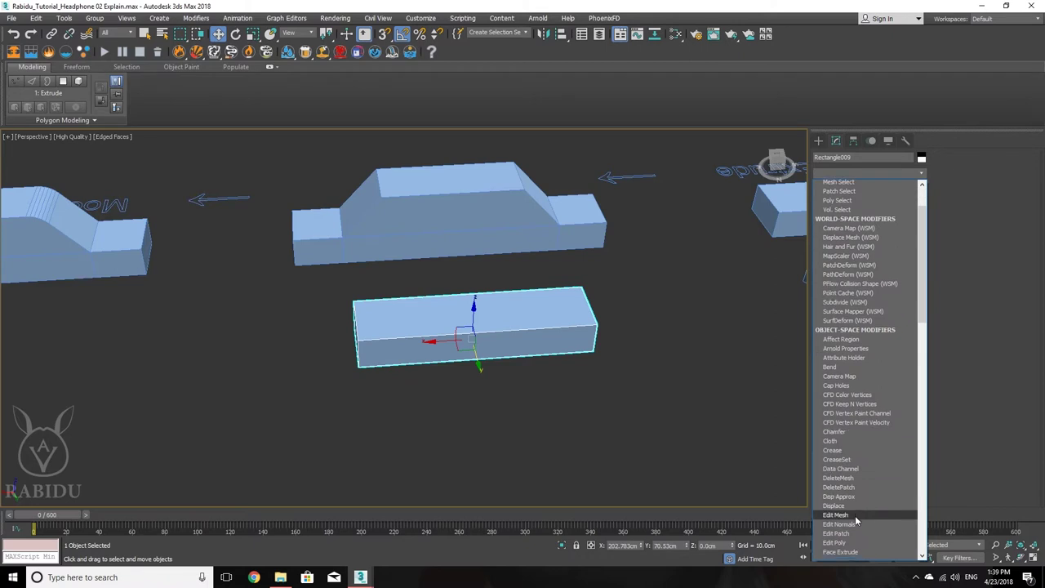
{"action": "left_click", "coordinate": [832, 528]}
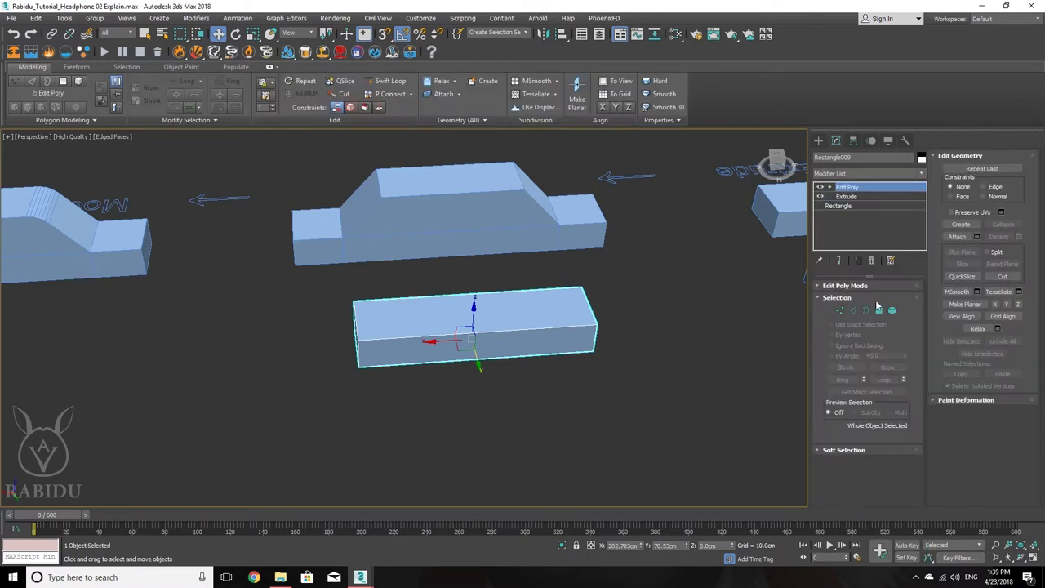
{"action": "left_click", "coordinate": [879, 310]}
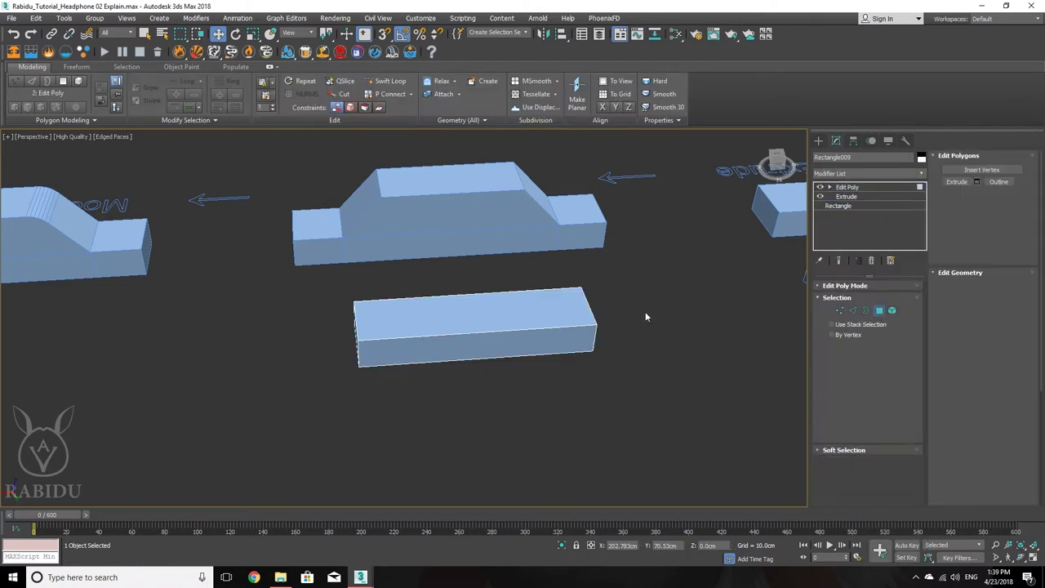
- Select both end faces and extrude them outward by 5.933cm
{"action": "middle_click_drag", "start_coordinate": [645, 311], "coordinate": [579, 336], "text": "alt"}
{"action": "left_click", "coordinate": [585, 353]}
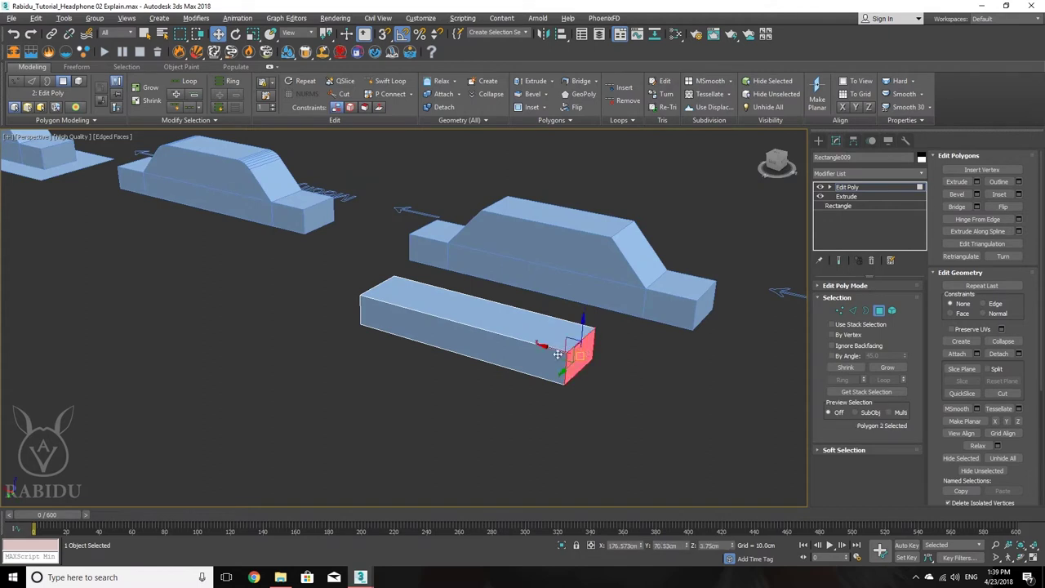
{"action": "middle_click_drag", "start_coordinate": [383, 353], "coordinate": [468, 383], "text": "alt"}
{"action": "left_click", "coordinate": [368, 433], "text": "ctrl"}
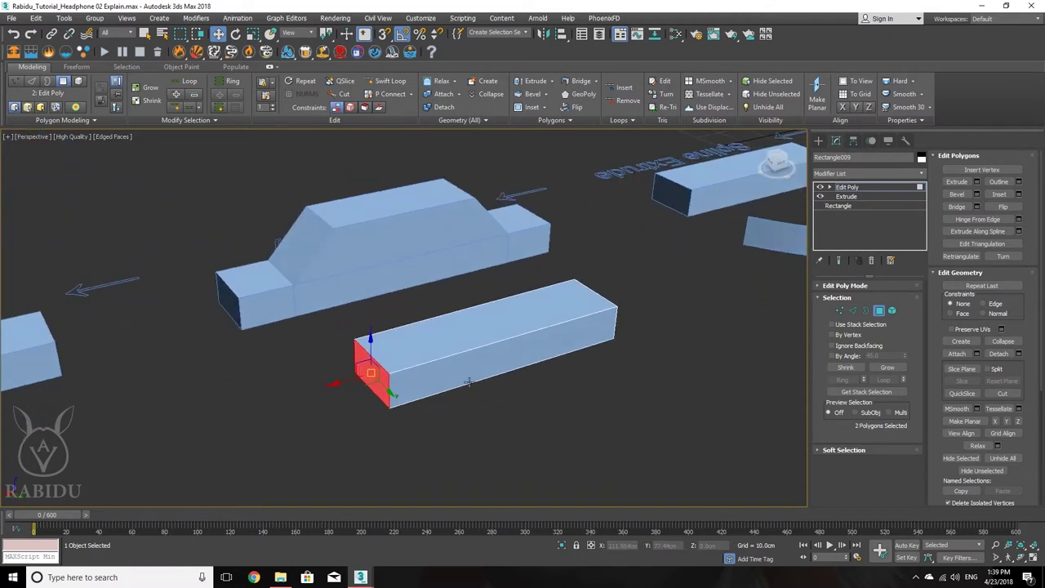
{"action": "left_click", "coordinate": [977, 182]}
{"action": "middle_click_drag", "start_coordinate": [663, 318], "coordinate": [482, 328], "text": "alt"}
{"action": "left_click_drag", "start_coordinate": [411, 340], "coordinate": [414, 278]}
- Confirm the end extrusion and extrude the middle top face upward
{"action": "left_click", "coordinate": [409, 355]}
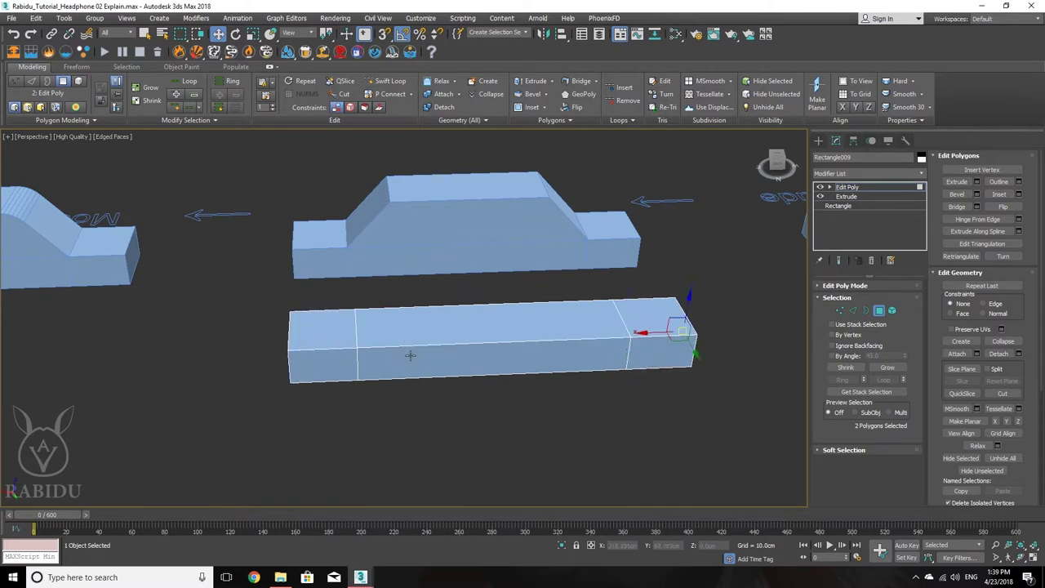
{"action": "left_click", "coordinate": [441, 319]}
{"action": "middle_click_drag", "start_coordinate": [563, 333], "coordinate": [577, 333], "text": "alt"}
{"action": "left_click", "coordinate": [956, 181]}
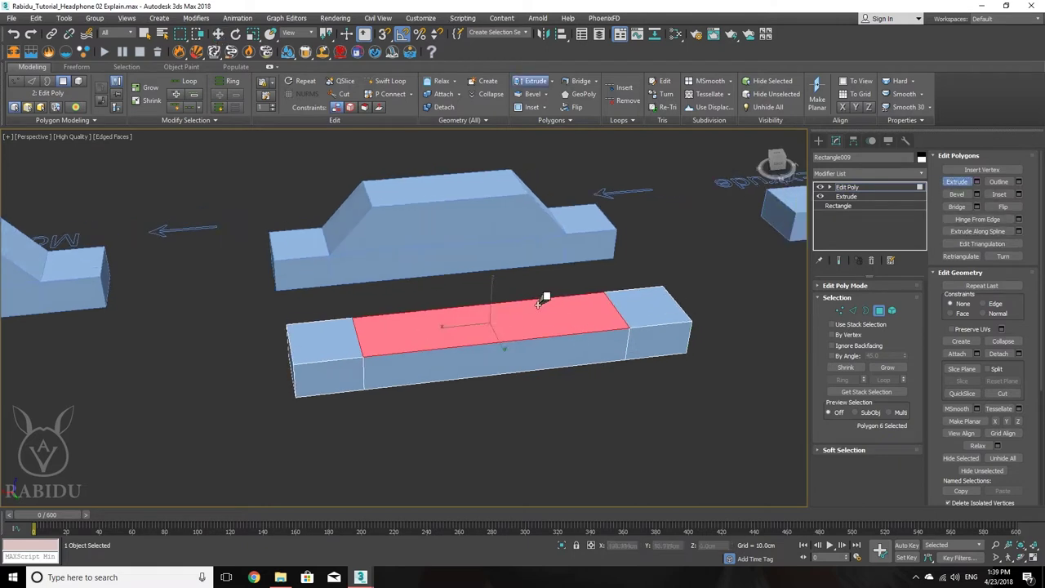
{"action": "left_click_drag", "start_coordinate": [501, 310], "coordinate": [517, 259]}
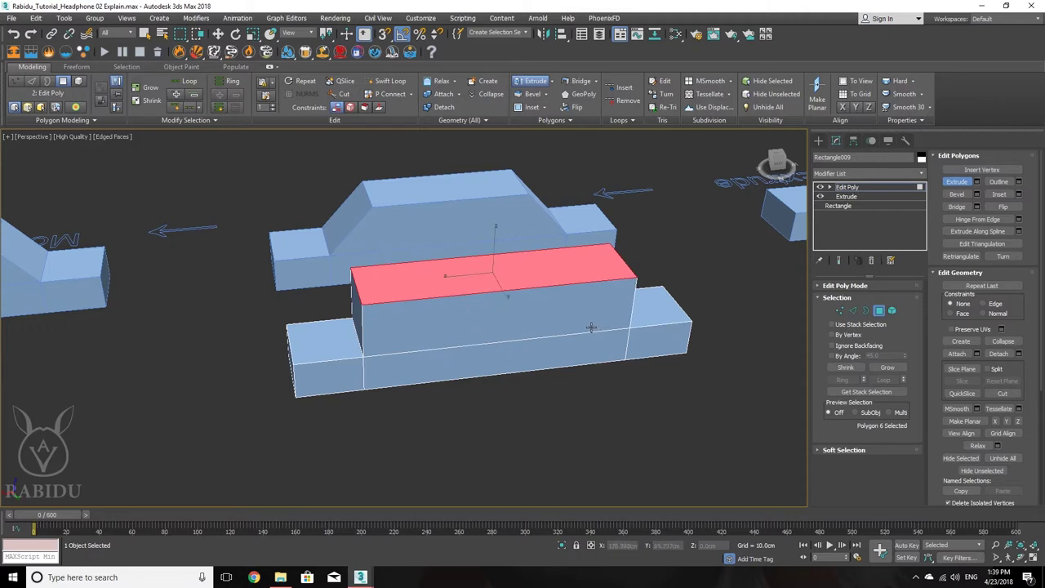
- Scale the raised top face narrower along X so its sides slope, then exit polygon level
{"action": "key", "text": "r"}
{"action": "left_click_drag", "start_coordinate": [441, 274], "coordinate": [462, 279]}
{"action": "middle_click_drag", "start_coordinate": [462, 280], "coordinate": [616, 281], "text": "alt"}
{"action": "scroll", "coordinate": [637, 290], "scroll_direction": "down", "scroll_amount": 4}
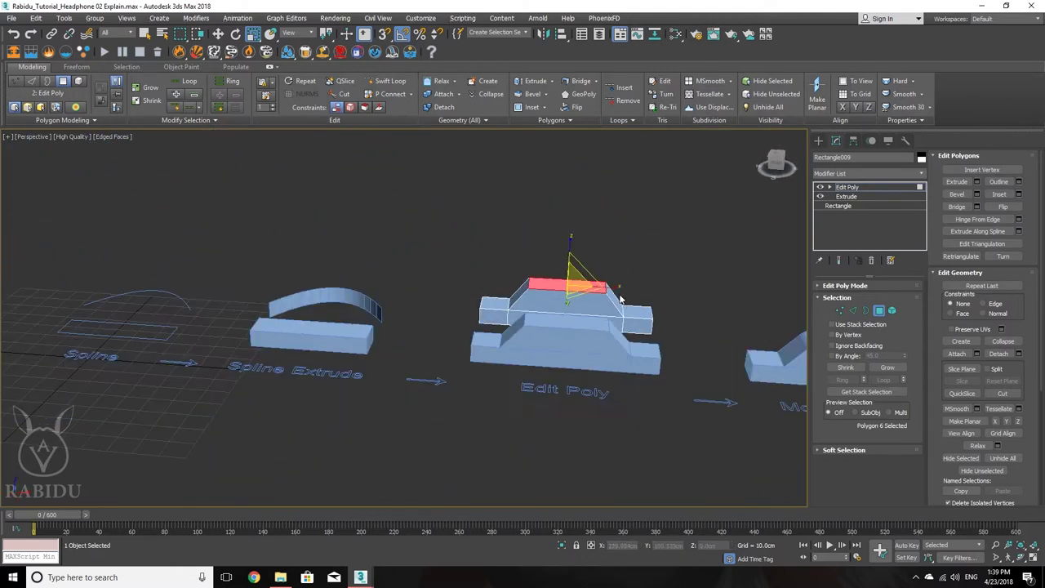
{"action": "scroll", "coordinate": [662, 288], "scroll_direction": "up", "scroll_amount": 2}
{"action": "left_click", "coordinate": [891, 187]}
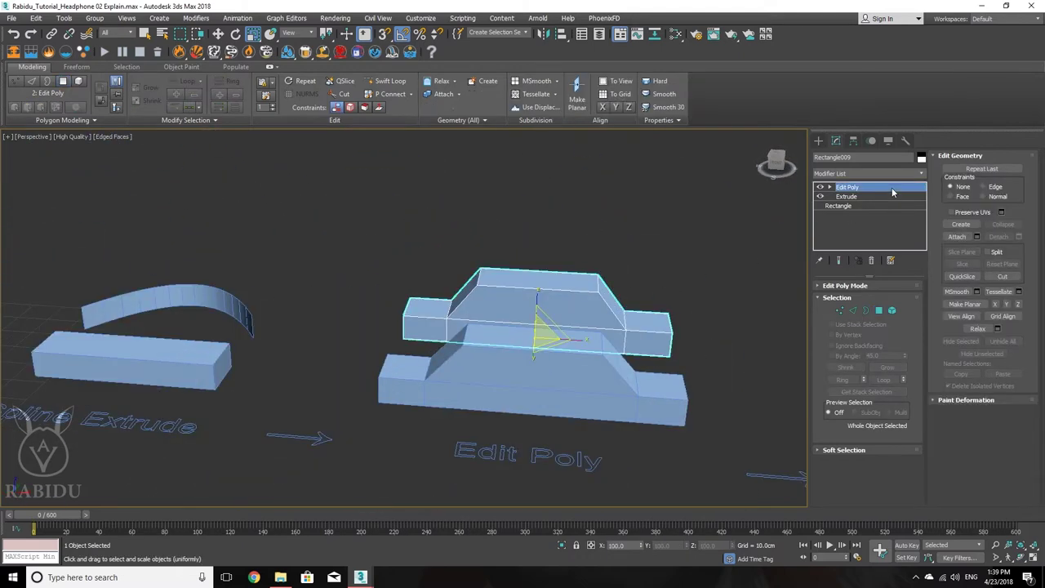
{"action": "left_click", "coordinate": [892, 187]}
{"action": "left_click", "coordinate": [891, 187]}
{"action": "mouse_move", "coordinate": [360, 577]}
{"action": "left_click", "coordinate": [292, 531]}
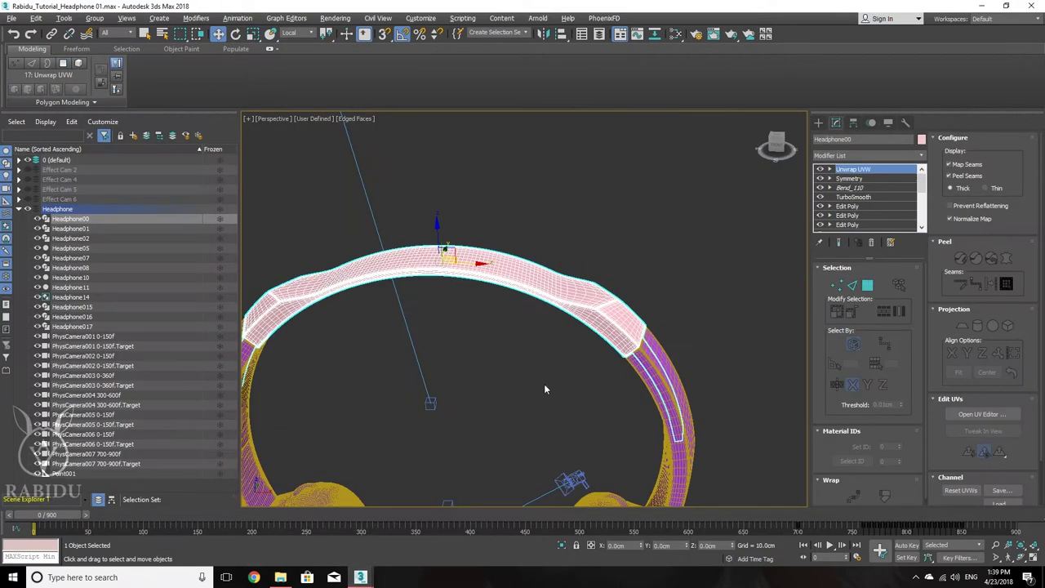
{"action": "scroll", "coordinate": [546, 363], "scroll_direction": "up", "scroll_amount": 3}
{"action": "middle_click_drag", "start_coordinate": [555, 347], "coordinate": [552, 324], "text": "alt"}
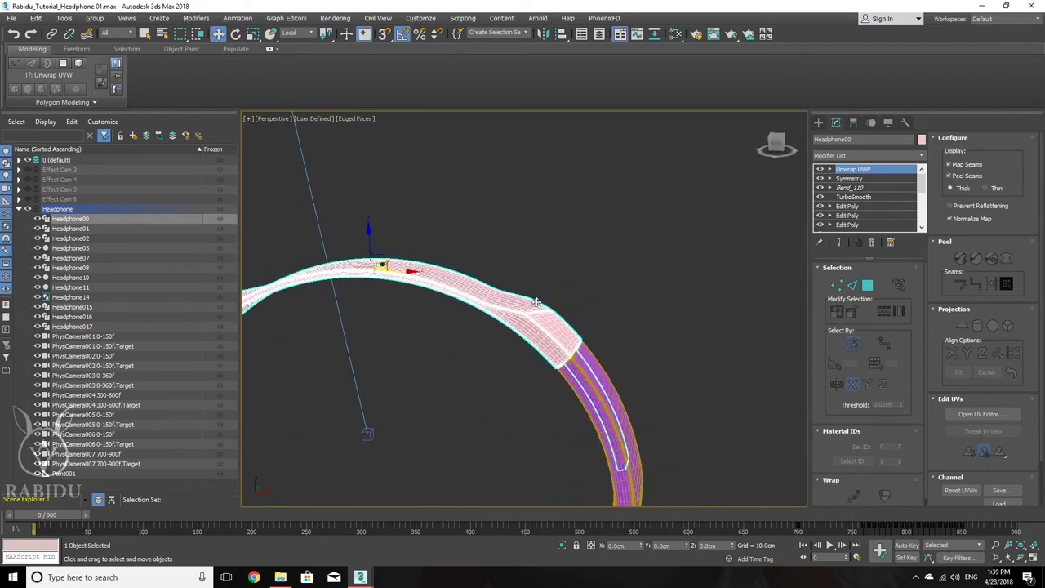
{"action": "scroll", "coordinate": [553, 324], "scroll_direction": "up", "scroll_amount": 3}
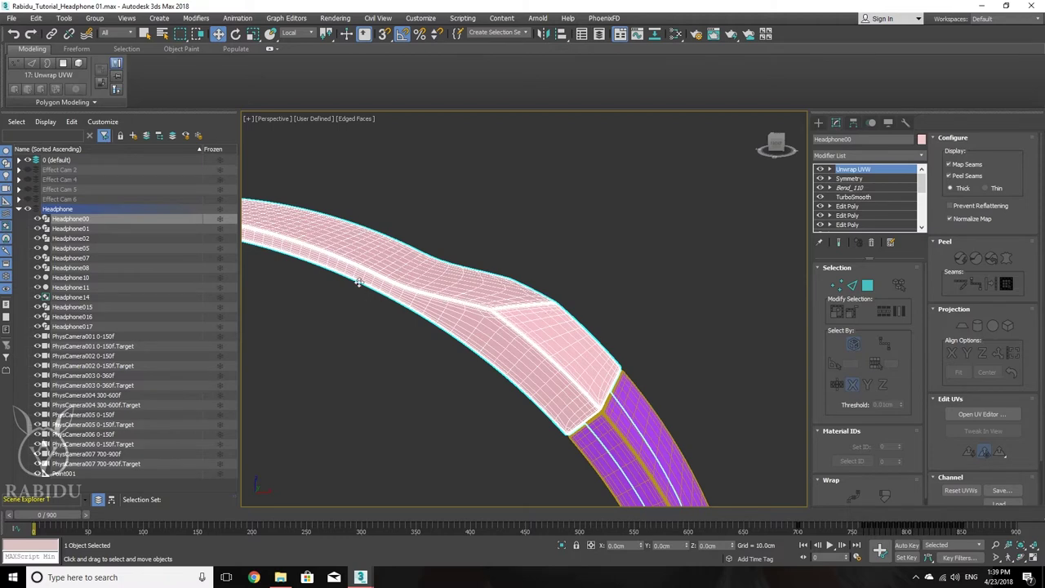
{"action": "scroll", "coordinate": [543, 335], "scroll_direction": "down", "scroll_amount": 2}
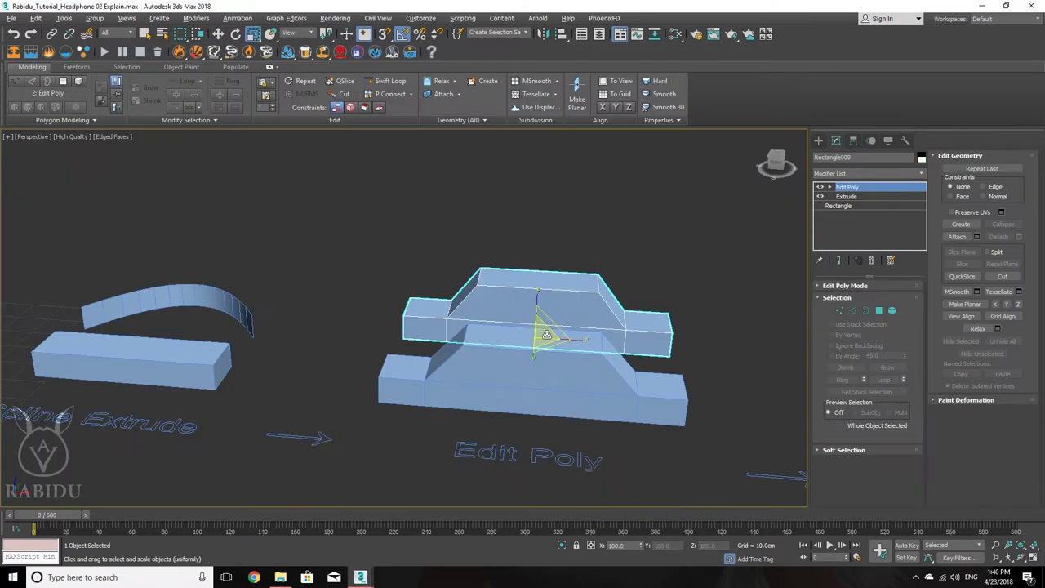
{"action": "middle_click_drag", "start_coordinate": [550, 305], "coordinate": [560, 333], "text": "alt"}
{"action": "scroll", "coordinate": [479, 352], "scroll_direction": "down", "scroll_amount": 4}
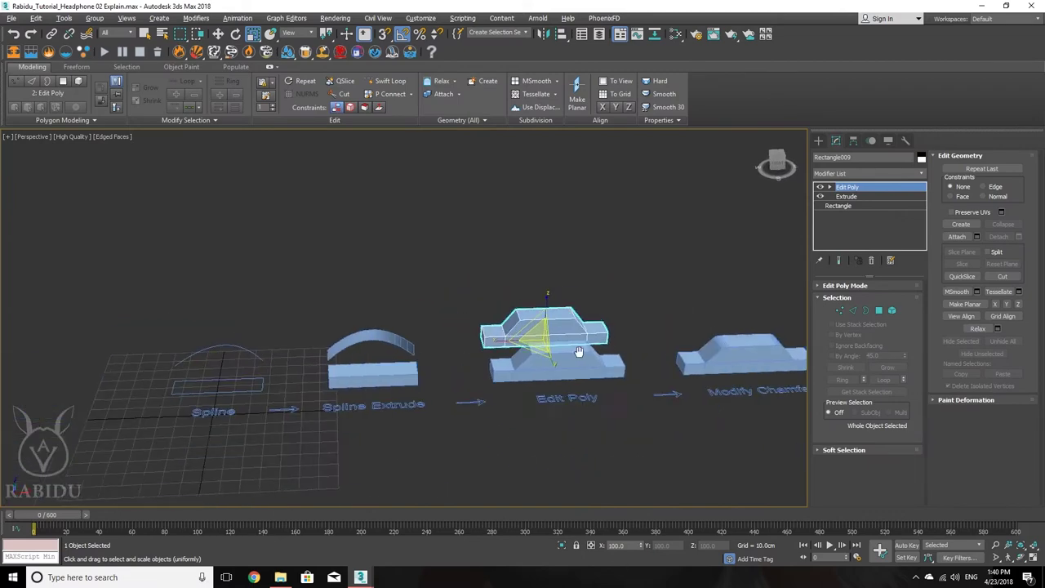
{"action": "scroll", "coordinate": [479, 352], "scroll_direction": "down", "scroll_amount": 2}
{"action": "scroll", "coordinate": [487, 354], "scroll_direction": "up", "scroll_amount": 4}
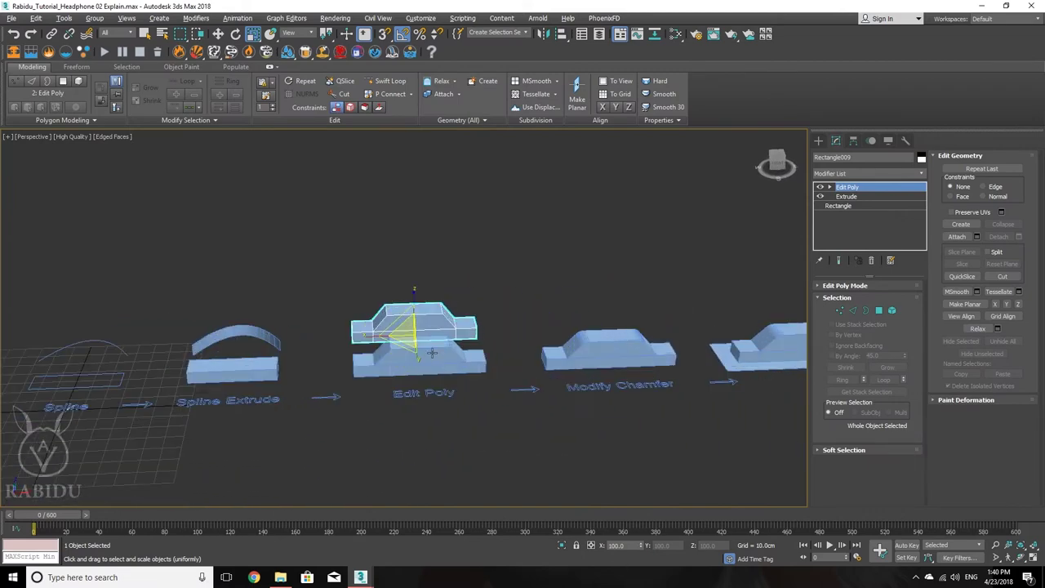
{"action": "scroll", "coordinate": [430, 352], "scroll_direction": "up", "scroll_amount": 4}
{"action": "scroll", "coordinate": [430, 352], "scroll_direction": "down", "scroll_amount": 3}
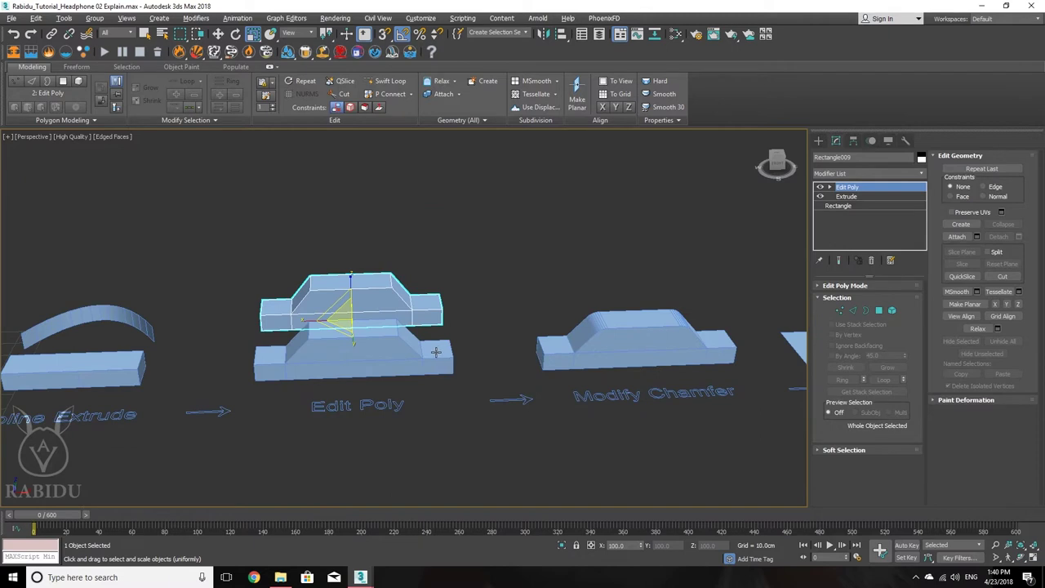
{"action": "middle_click_drag", "start_coordinate": [428, 352], "coordinate": [474, 410]}
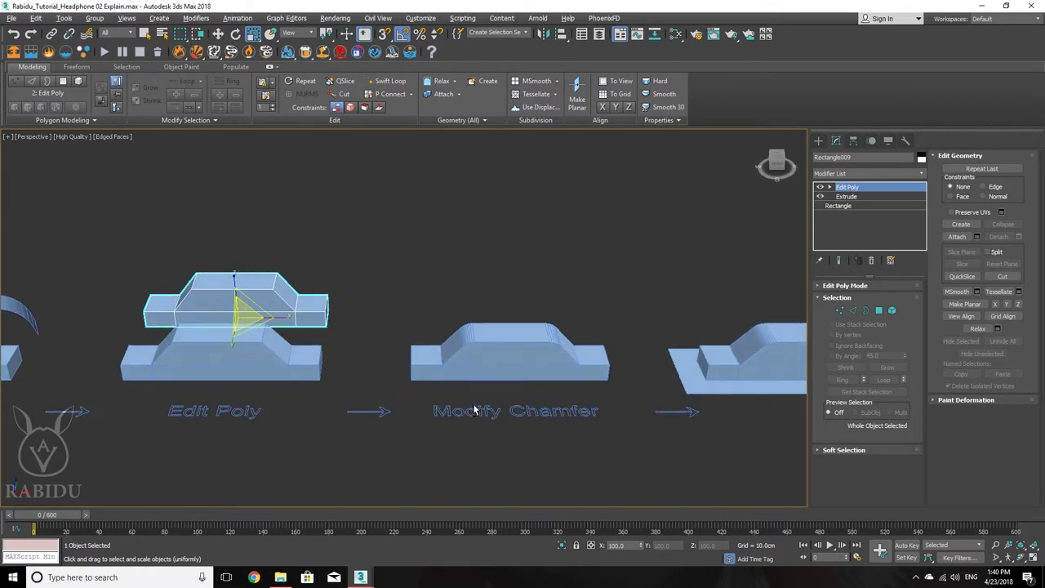
{"action": "middle_click_drag", "start_coordinate": [521, 365], "coordinate": [497, 357]}
{"action": "scroll", "coordinate": [482, 369], "scroll_direction": "up", "scroll_amount": 2}
{"action": "scroll", "coordinate": [455, 392], "scroll_direction": "up", "scroll_amount": 2}
{"action": "middle_click_drag", "start_coordinate": [455, 392], "coordinate": [511, 386]}
{"action": "left_click", "coordinate": [380, 310]}
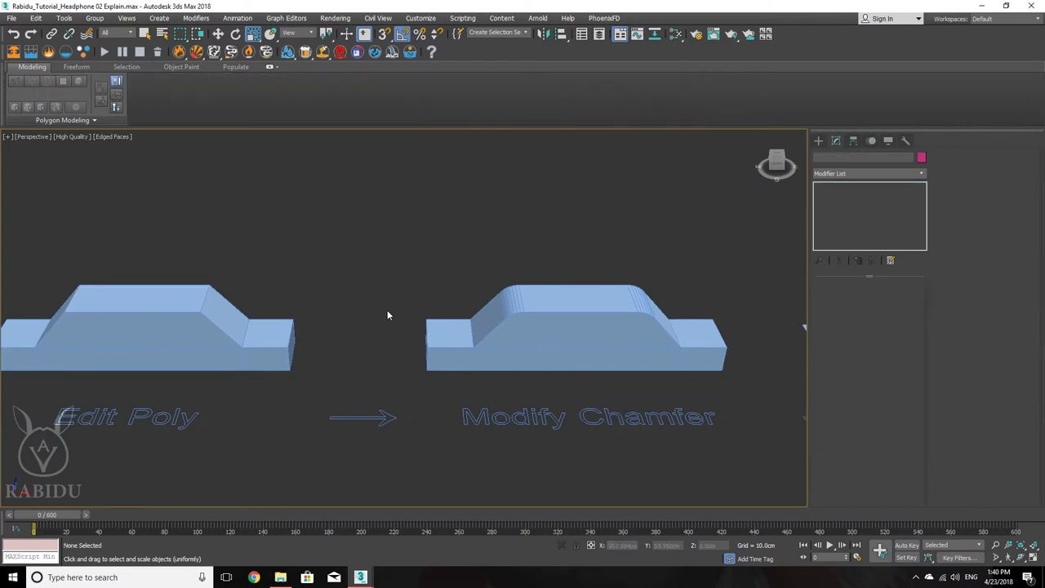
{"action": "middle_click_drag", "start_coordinate": [543, 329], "coordinate": [492, 343]}
{"action": "left_click", "coordinate": [531, 337]}
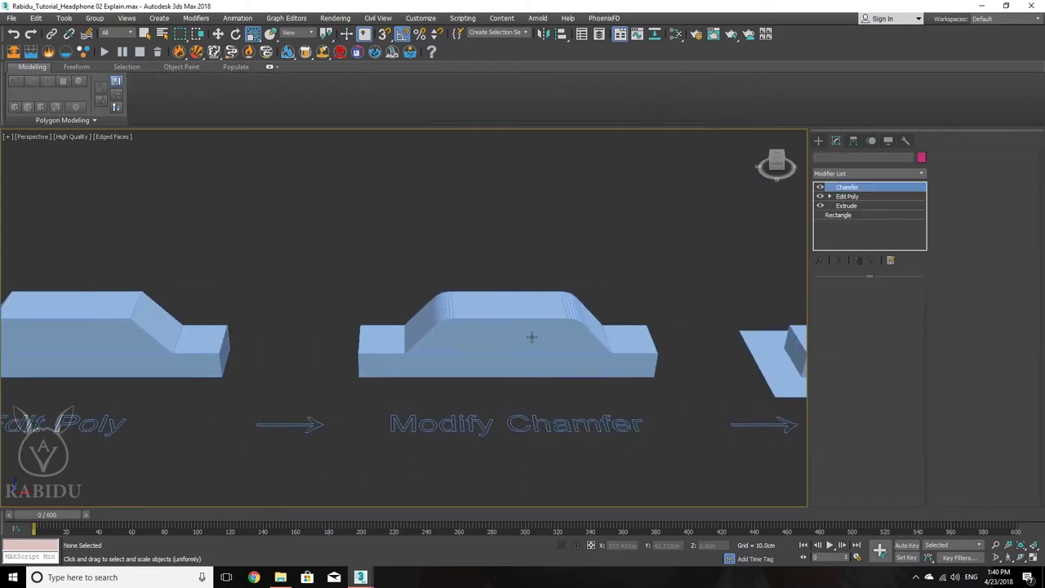
{"action": "left_click", "coordinate": [820, 188]}
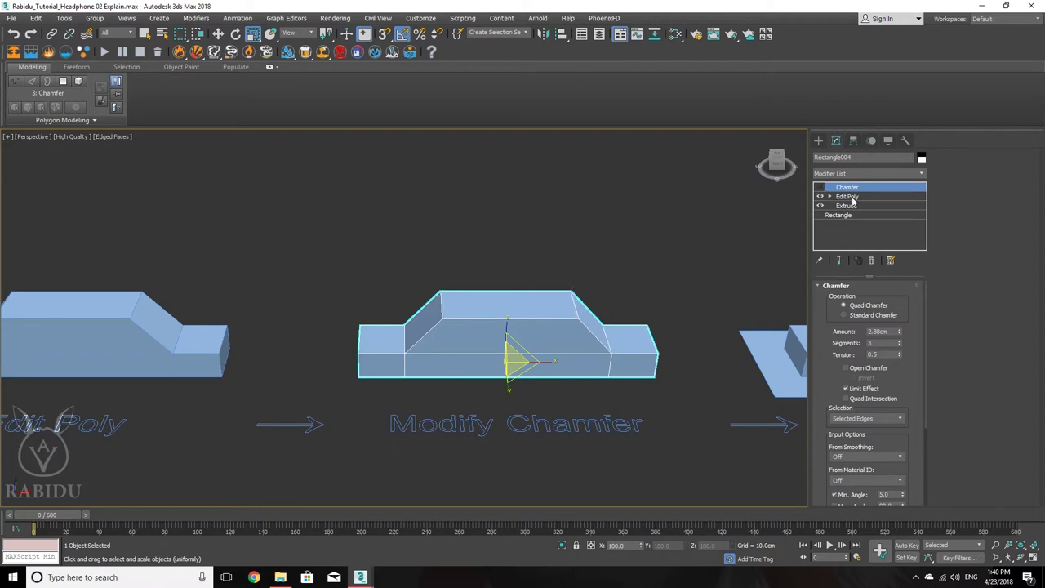
{"action": "middle_click_drag", "start_coordinate": [610, 301], "coordinate": [524, 305], "text": "alt"}
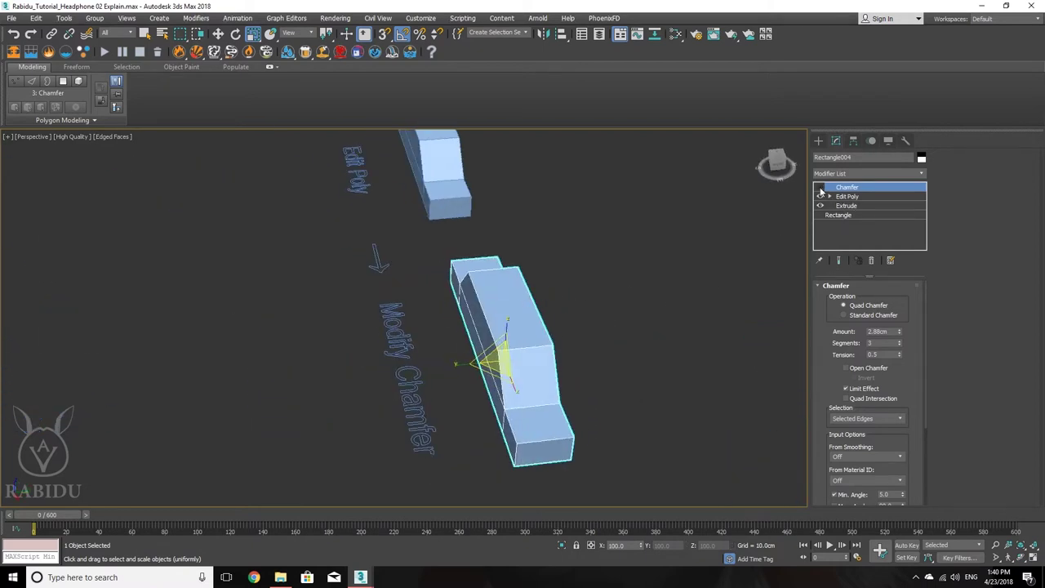
{"action": "left_click", "coordinate": [820, 188]}
{"action": "key", "text": "w"}
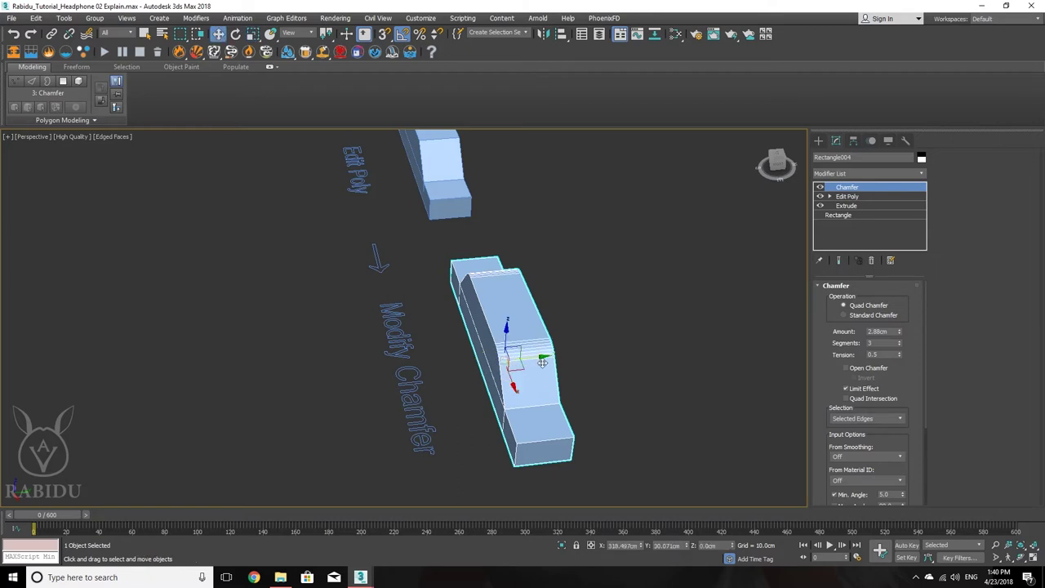
- Copy the Modify Chamfer block as Rectangle009 and select the copy's Edit Poly level
{"action": "mouse_move", "coordinate": [538, 355]}
{"action": "left_mouse_down", "text": "shift"}
{"action": "mouse_move", "coordinate": [711, 338]}
{"action": "mouse_move", "coordinate": [669, 340]}
{"action": "left_mouse_up", "text": "shift"}
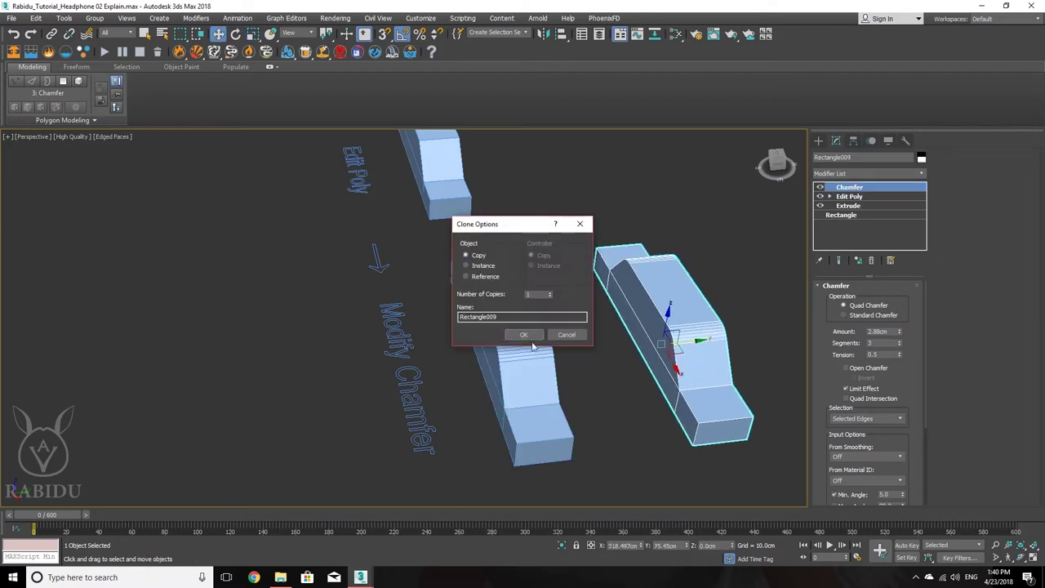
{"action": "left_click", "coordinate": [523, 337]}
{"action": "middle_click_drag", "start_coordinate": [617, 373], "coordinate": [771, 261], "text": "alt"}
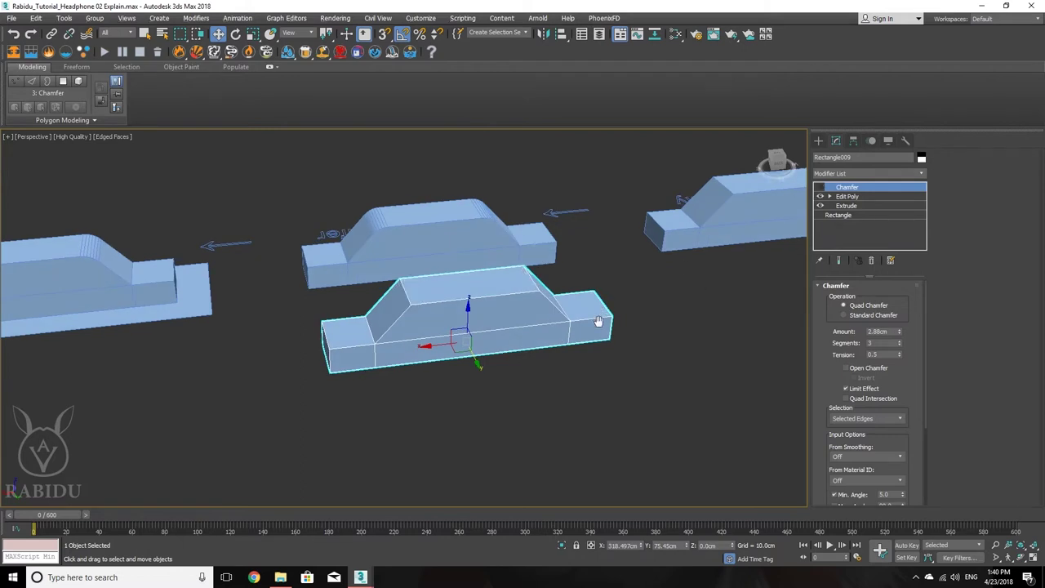
{"action": "scroll", "coordinate": [600, 331], "scroll_direction": "up", "scroll_amount": 2}
{"action": "scroll", "coordinate": [522, 363], "scroll_direction": "down", "scroll_amount": 3}
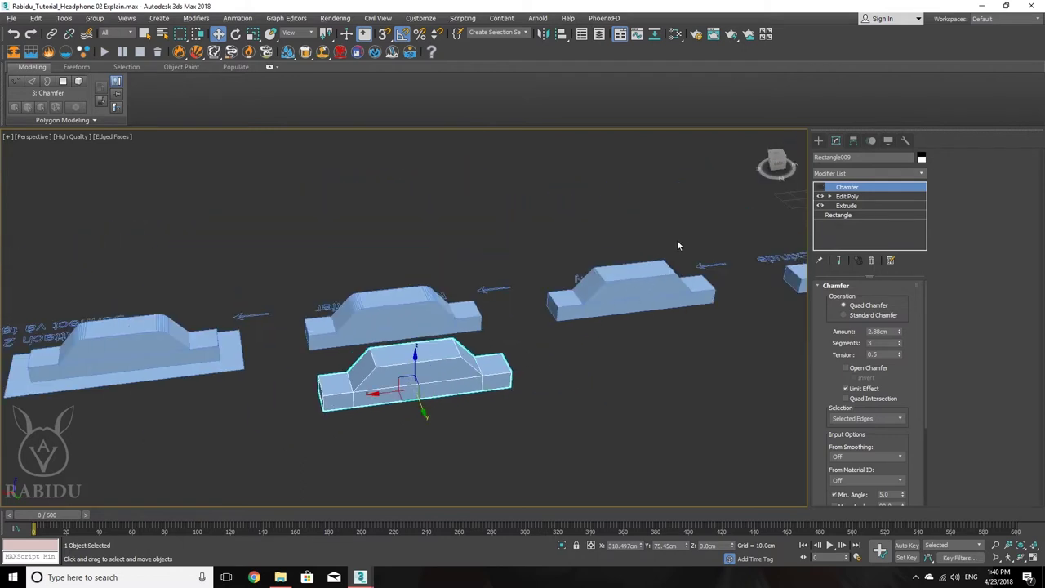
{"action": "scroll", "coordinate": [534, 365], "scroll_direction": "up", "scroll_amount": 3}
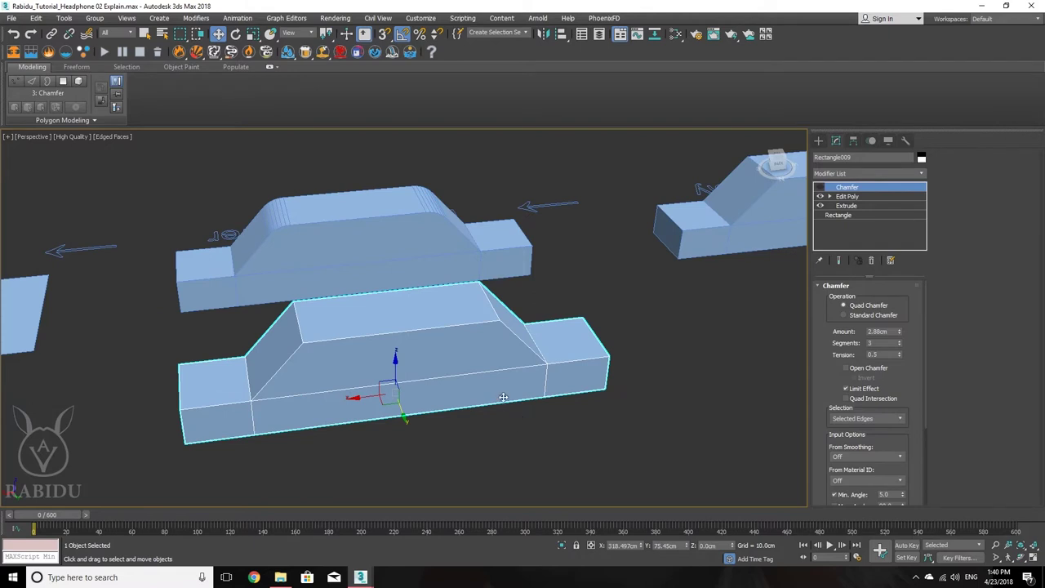
{"action": "left_click", "coordinate": [846, 197]}
{"action": "middle_click_drag", "start_coordinate": [402, 326], "coordinate": [445, 328]}
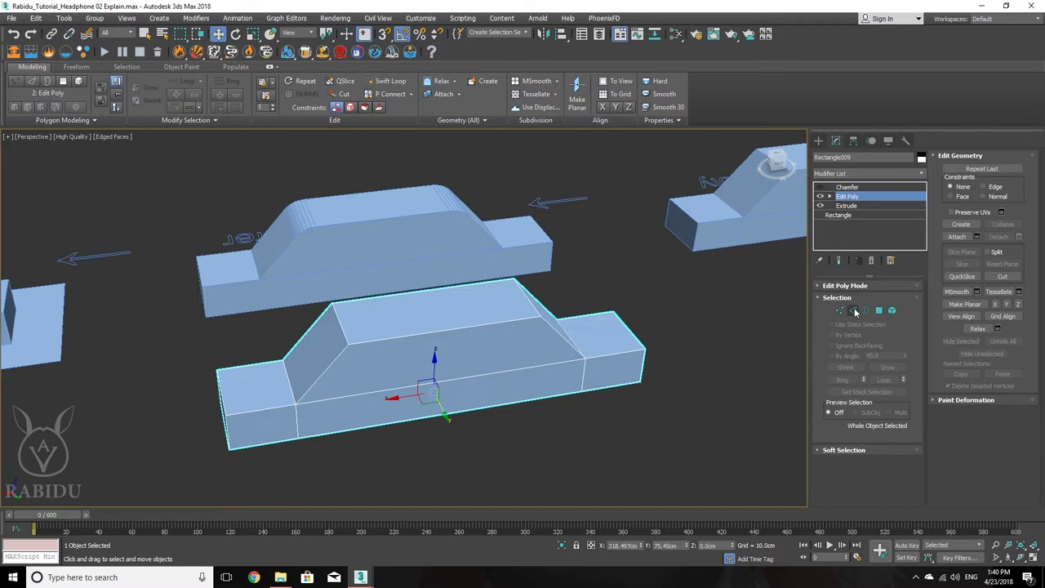
- Select the two roof edges and chamfer them 6.157cm with 5 segments
{"action": "left_click", "coordinate": [853, 311]}
{"action": "mouse_move", "coordinate": [349, 334]}
{"action": "middle_mouse_down", "text": "alt"}
{"action": "mouse_move", "coordinate": [327, 339]}
{"action": "mouse_move", "coordinate": [360, 348]}
{"action": "middle_mouse_up", "text": "alt"}
{"action": "left_click", "coordinate": [359, 348]}
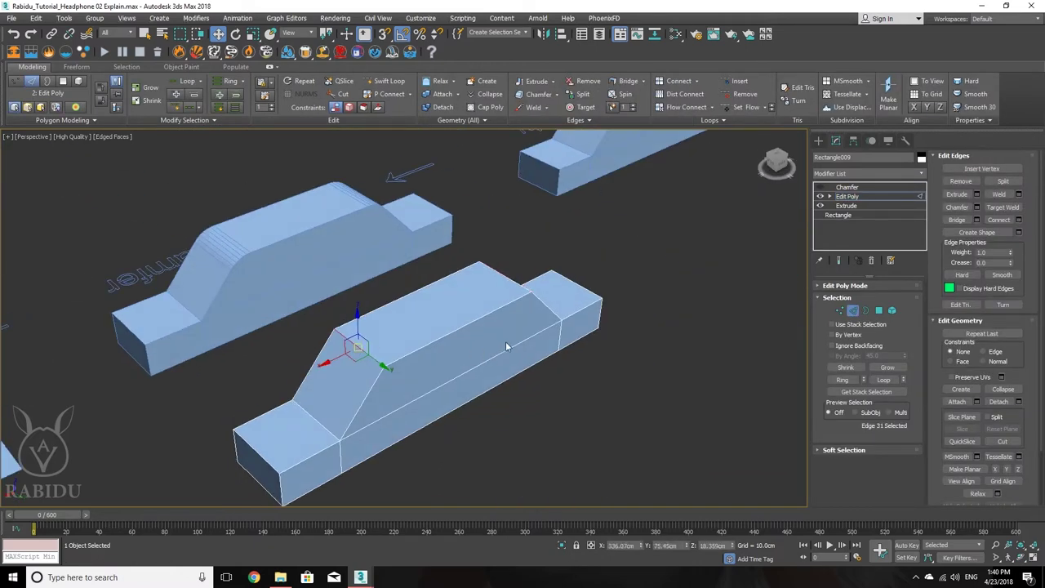
{"action": "left_click", "coordinate": [521, 287], "text": "ctrl"}
{"action": "mouse_move", "coordinate": [549, 332]}
{"action": "middle_mouse_down", "text": "alt"}
{"action": "mouse_move", "coordinate": [461, 337]}
{"action": "mouse_move", "coordinate": [531, 341]}
{"action": "middle_mouse_up", "text": "alt"}
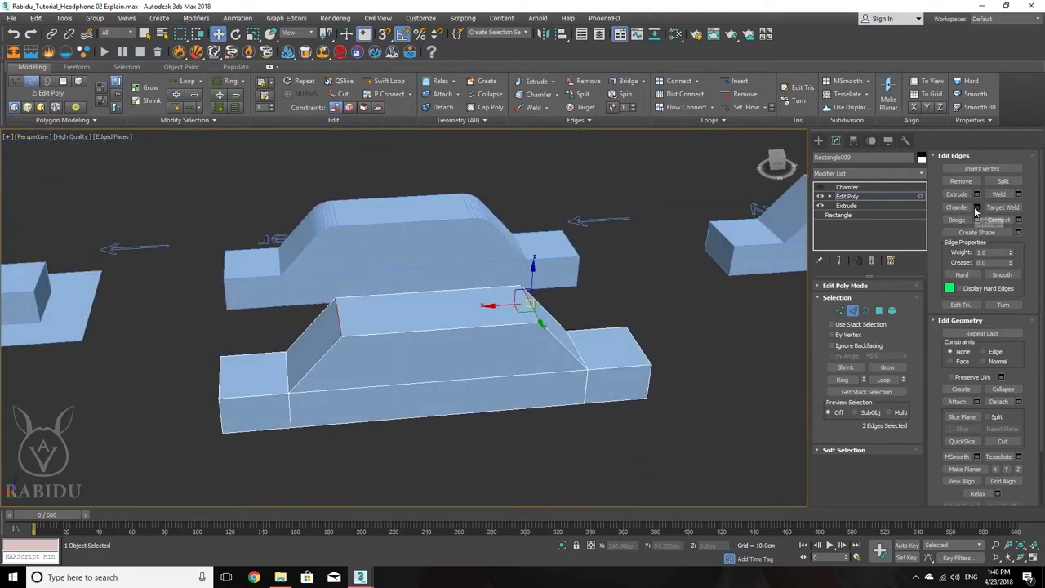
{"action": "left_click", "coordinate": [977, 208]}
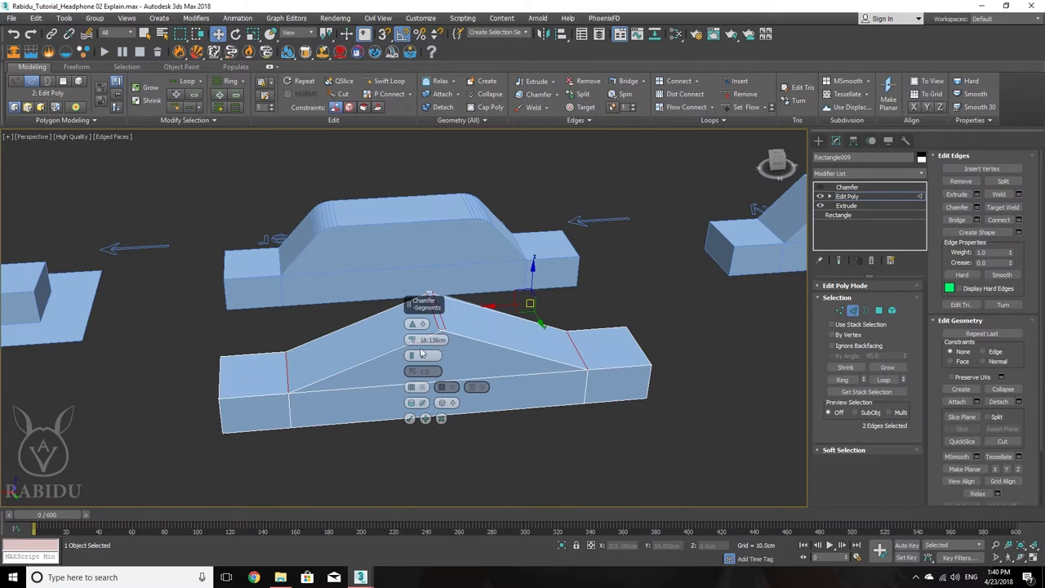
{"action": "mouse_move", "coordinate": [413, 343]}
{"action": "left_mouse_down"}
{"action": "mouse_move", "coordinate": [413, 356]}
{"action": "mouse_move", "coordinate": [416, 325]}
{"action": "left_mouse_up"}
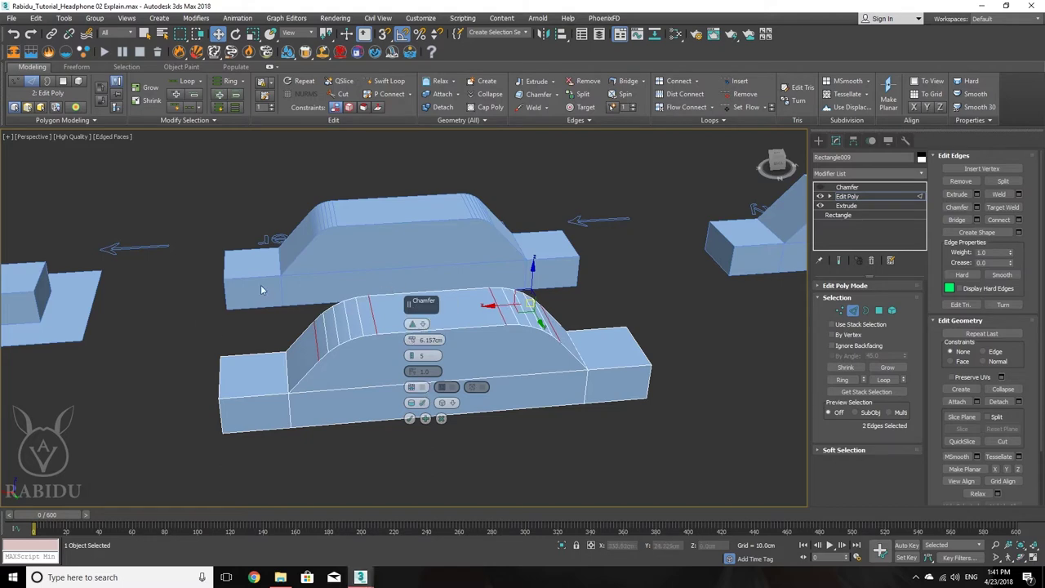
{"action": "left_click", "coordinate": [409, 418]}
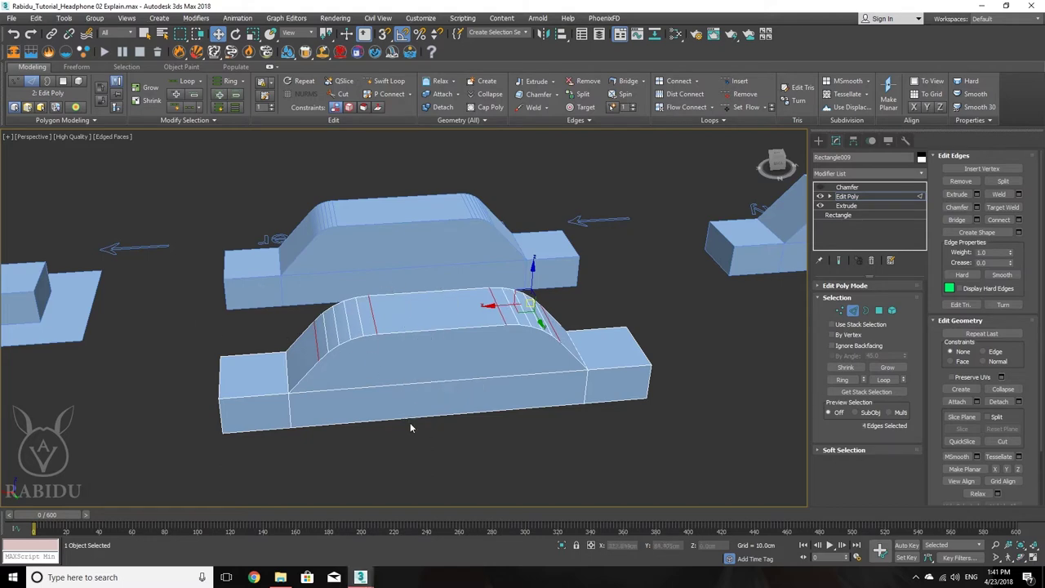
{"action": "middle_click_drag", "start_coordinate": [387, 392], "coordinate": [561, 319], "text": "alt"}
{"action": "scroll", "coordinate": [556, 385], "scroll_direction": "down", "scroll_amount": 3}
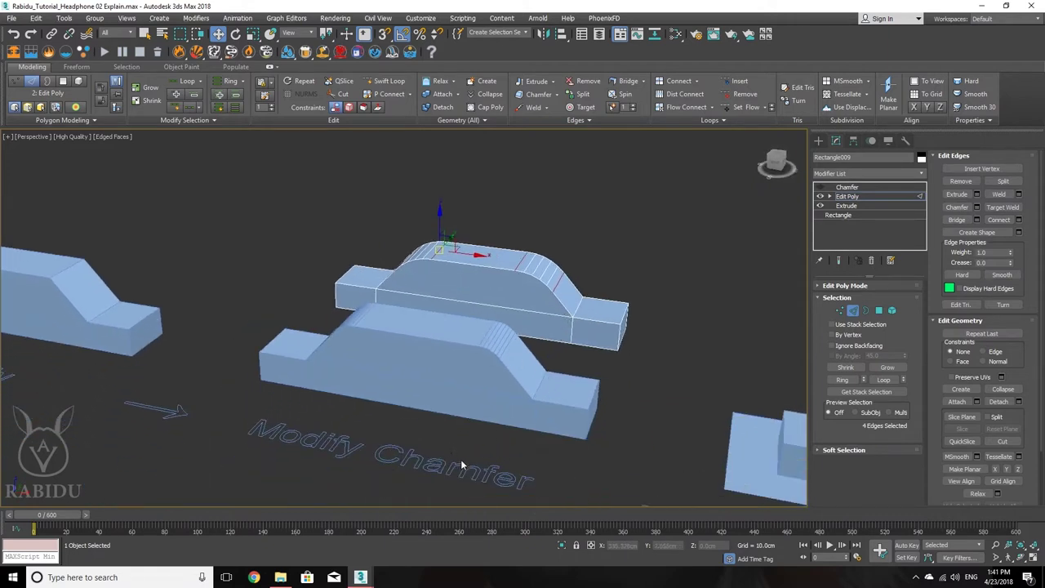
- Undo the roof-edge chamfer with Ctrl+Z twice and frame the cars
{"action": "middle_click_drag", "start_coordinate": [518, 372], "coordinate": [458, 388], "text": "alt"}
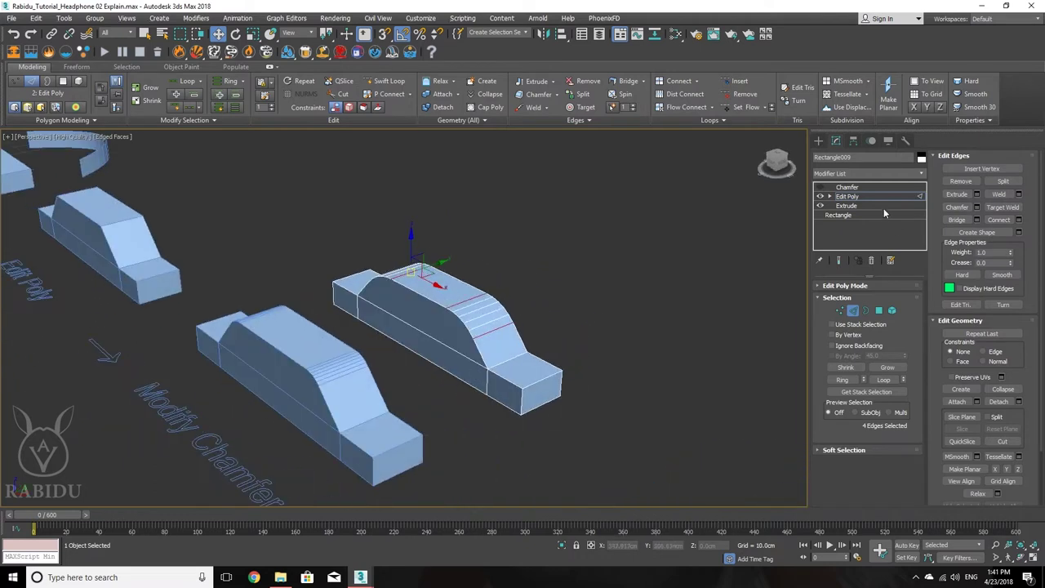
{"action": "key", "text": "ctrl+z"}
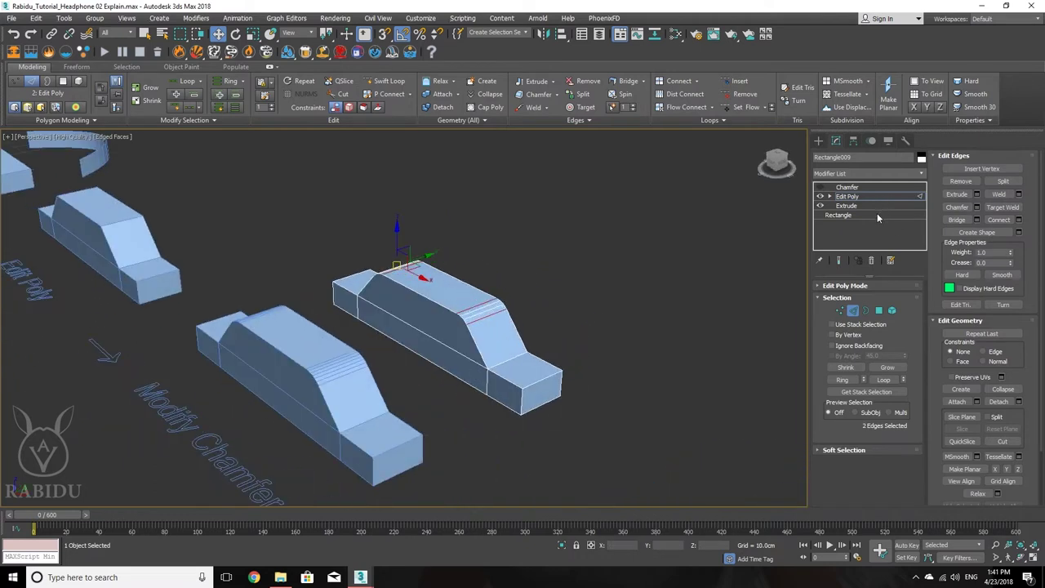
{"action": "key", "text": "ctrl+z"}
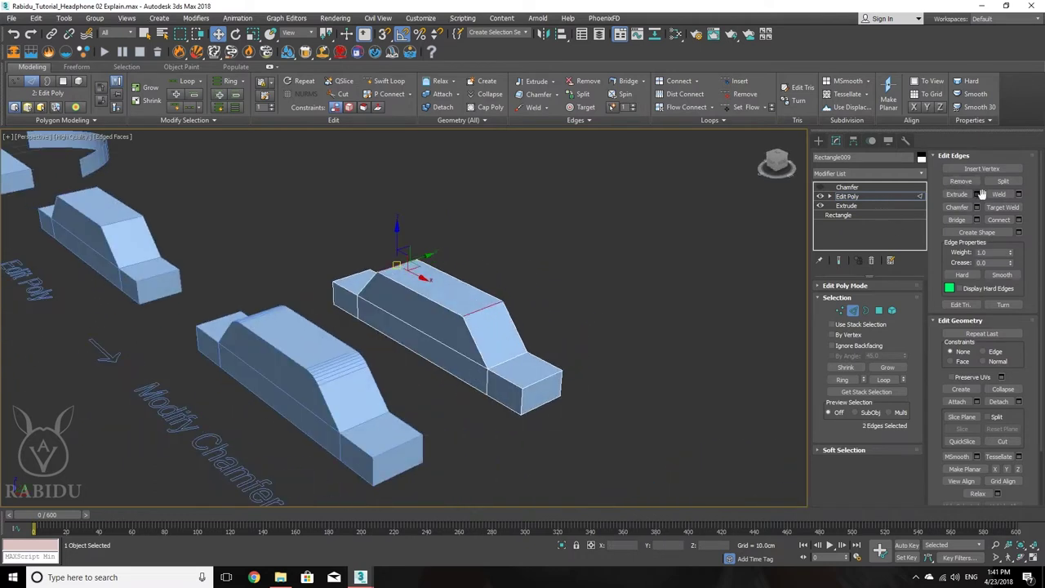
{"action": "key", "text": "shift+z"}
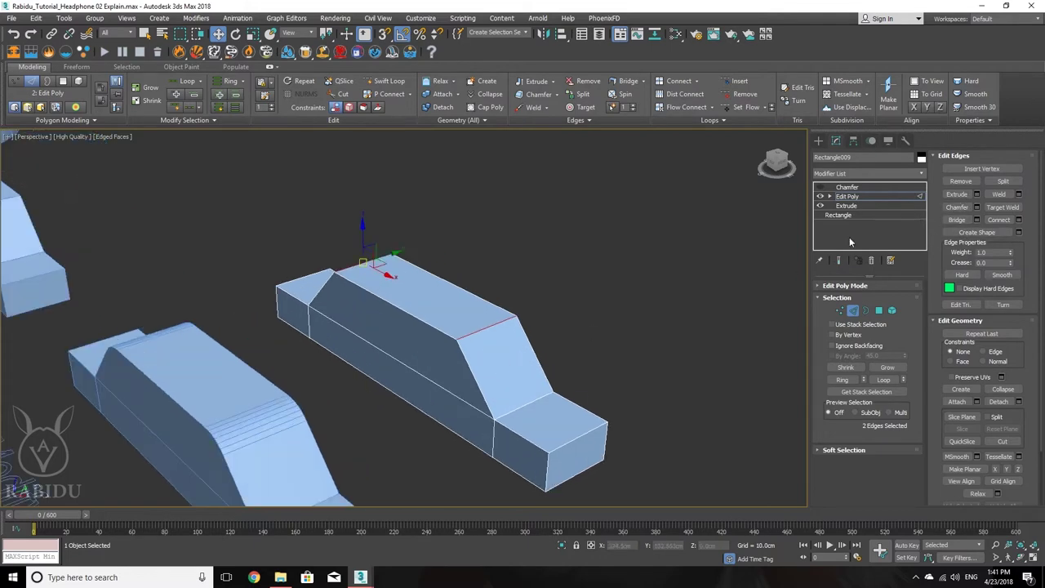
- Select the Chamfer modifier, showing its Quad Chamfer rounding at 2.88cm and 3 segments
{"action": "middle_click_drag", "start_coordinate": [487, 289], "coordinate": [699, 256], "text": "alt"}
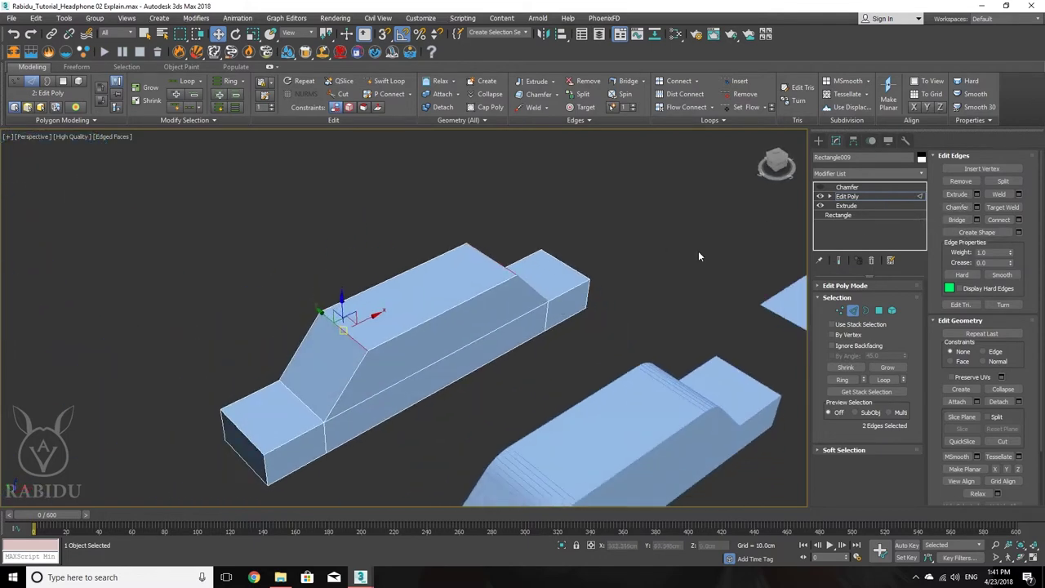
{"action": "left_click", "coordinate": [854, 198]}
{"action": "left_click", "coordinate": [852, 188]}
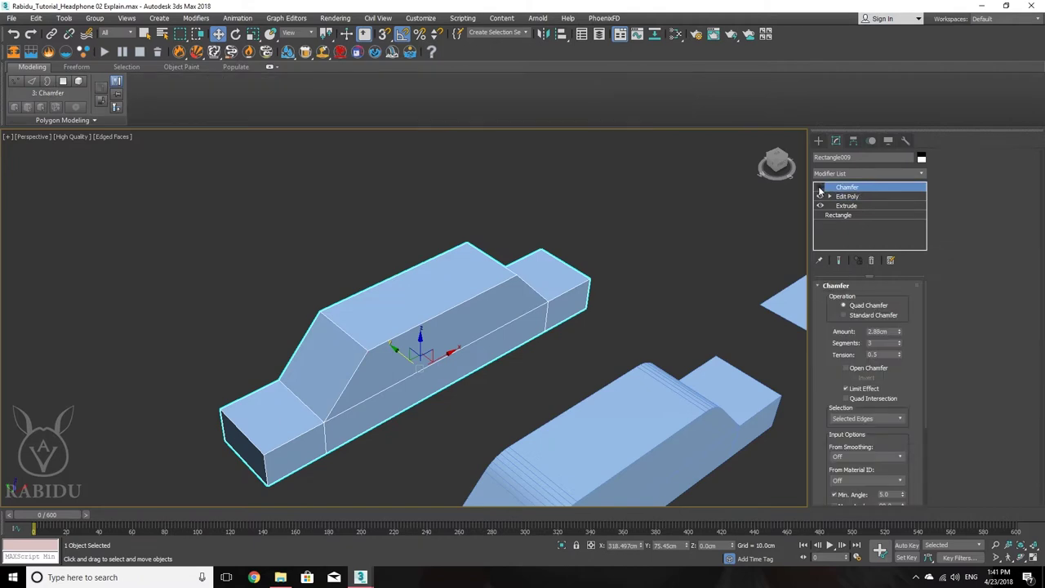
{"action": "middle_click_drag", "start_coordinate": [389, 317], "coordinate": [418, 339], "text": "alt"}
{"action": "scroll", "coordinate": [420, 343], "scroll_direction": "up", "scroll_amount": 4}
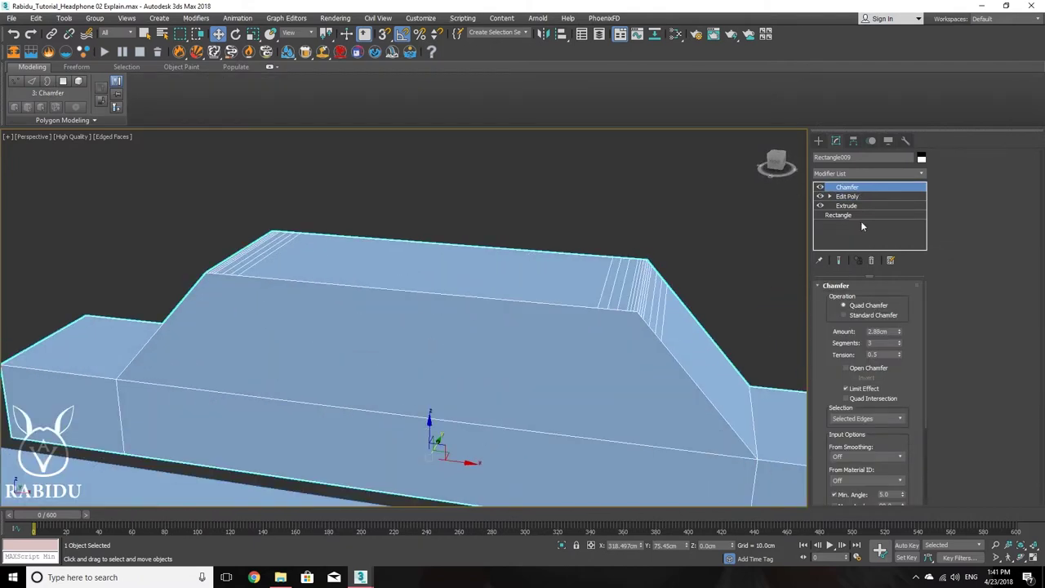
- Delete the old Chamfer modifier and add a new one at default 1.0cm, 1 segment
{"action": "right_click", "coordinate": [865, 187]}
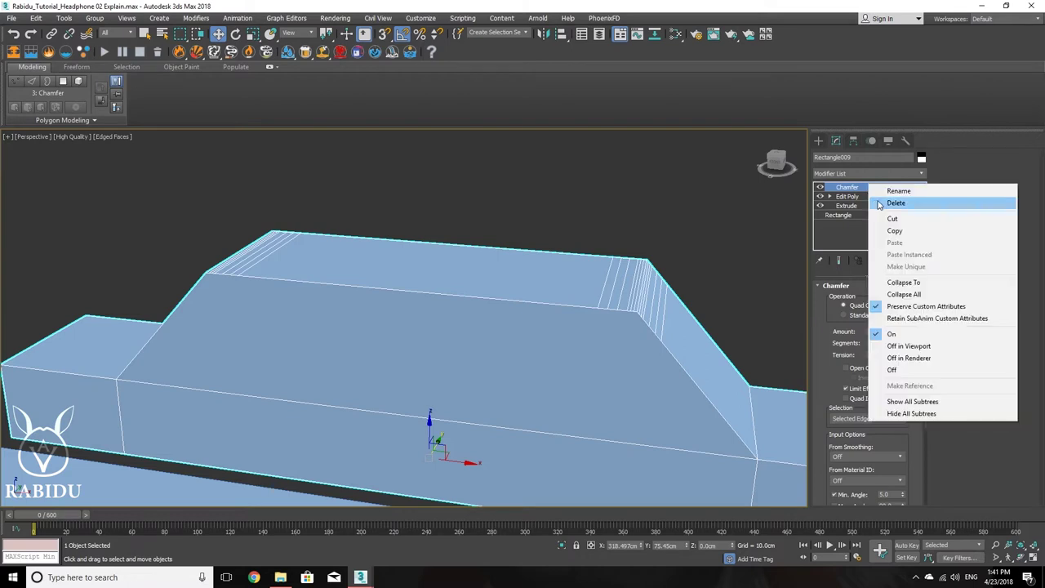
{"action": "left_click", "coordinate": [881, 204]}
{"action": "middle_click_drag", "start_coordinate": [643, 364], "coordinate": [608, 364], "text": "alt"}
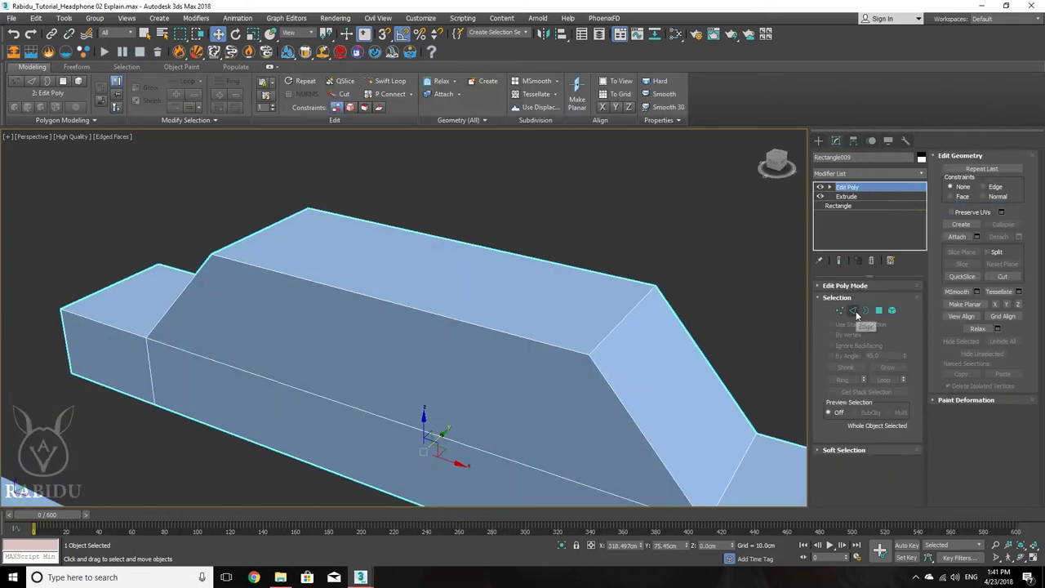
{"action": "left_click", "coordinate": [900, 173]}
{"action": "scroll", "coordinate": [854, 462], "scroll_direction": "down", "scroll_amount": 5}
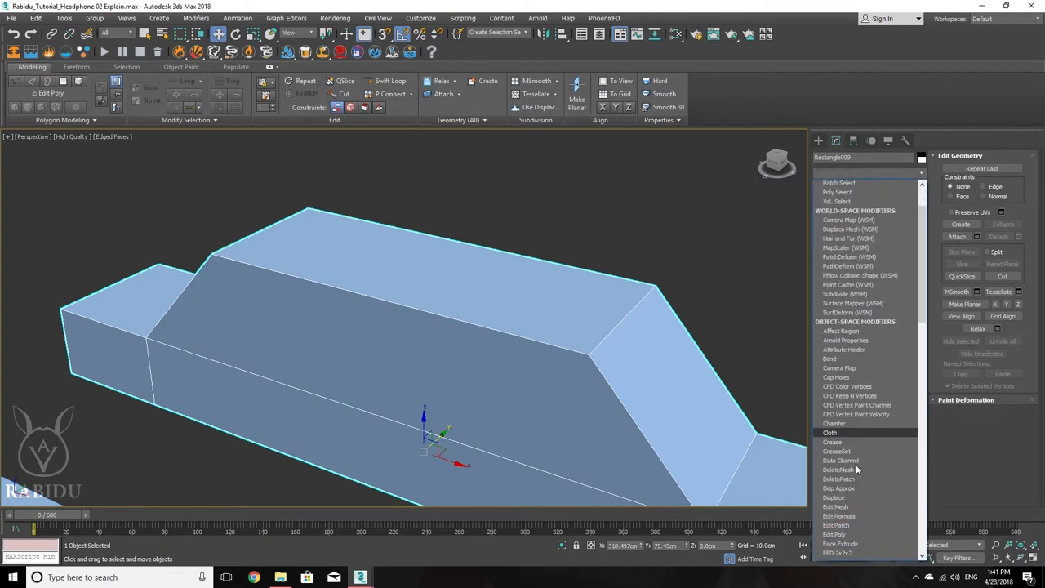
{"action": "scroll", "coordinate": [856, 465], "scroll_direction": "down", "scroll_amount": 2}
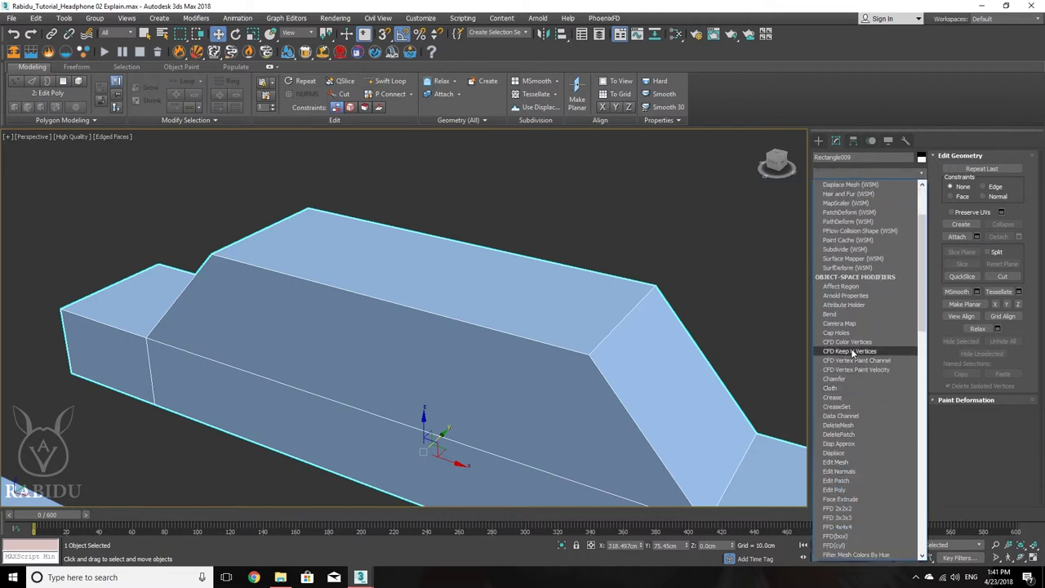
{"action": "left_click", "coordinate": [845, 379]}
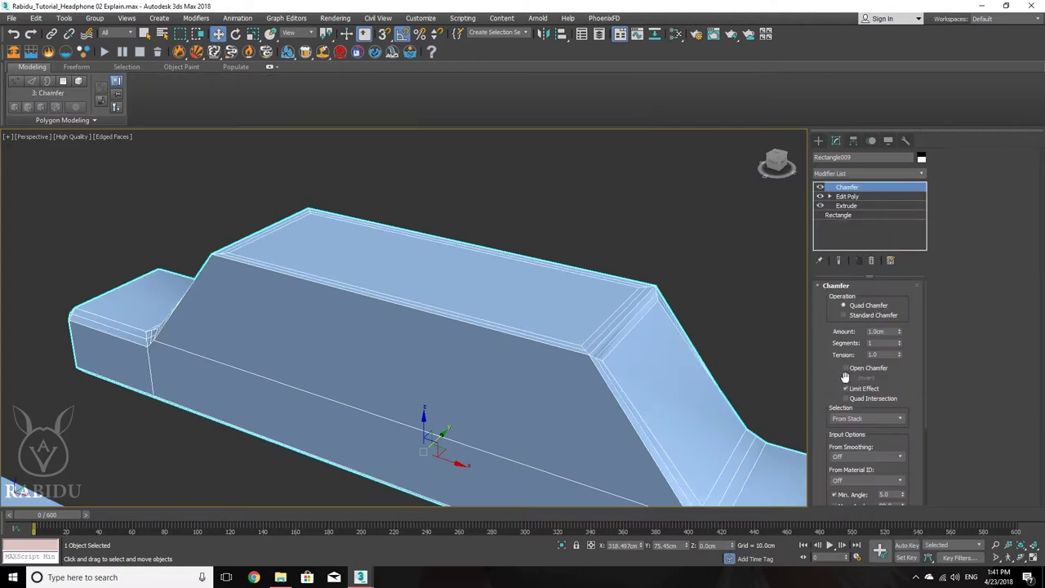
{"action": "scroll", "coordinate": [592, 382], "scroll_direction": "down", "scroll_amount": 5}
{"action": "mouse_move", "coordinate": [598, 382]}
{"action": "middle_mouse_down", "text": "alt"}
{"action": "mouse_move", "coordinate": [574, 373]}
{"action": "mouse_move", "coordinate": [584, 380]}
{"action": "middle_mouse_up", "text": "alt"}
{"action": "scroll", "coordinate": [538, 324], "scroll_direction": "up", "scroll_amount": 4}
{"action": "scroll", "coordinate": [396, 295], "scroll_direction": "down", "scroll_amount": 4}
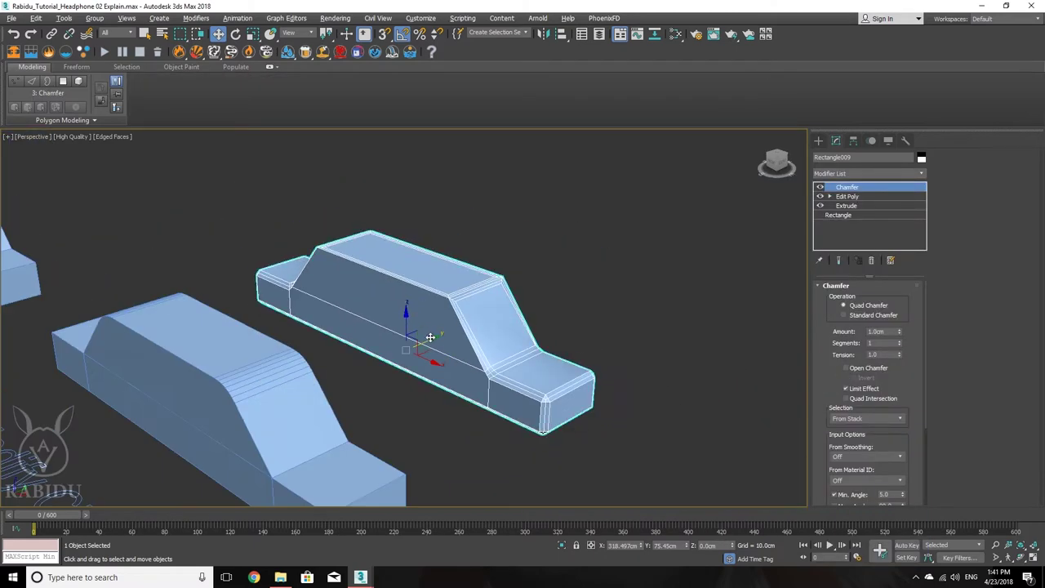
{"action": "mouse_move", "coordinate": [431, 338]}
{"action": "middle_mouse_down", "text": "alt"}
{"action": "mouse_move", "coordinate": [436, 353]}
{"action": "mouse_move", "coordinate": [443, 339]}
{"action": "middle_mouse_up", "text": "alt"}
{"action": "scroll", "coordinate": [445, 297], "scroll_direction": "up", "scroll_amount": 2}
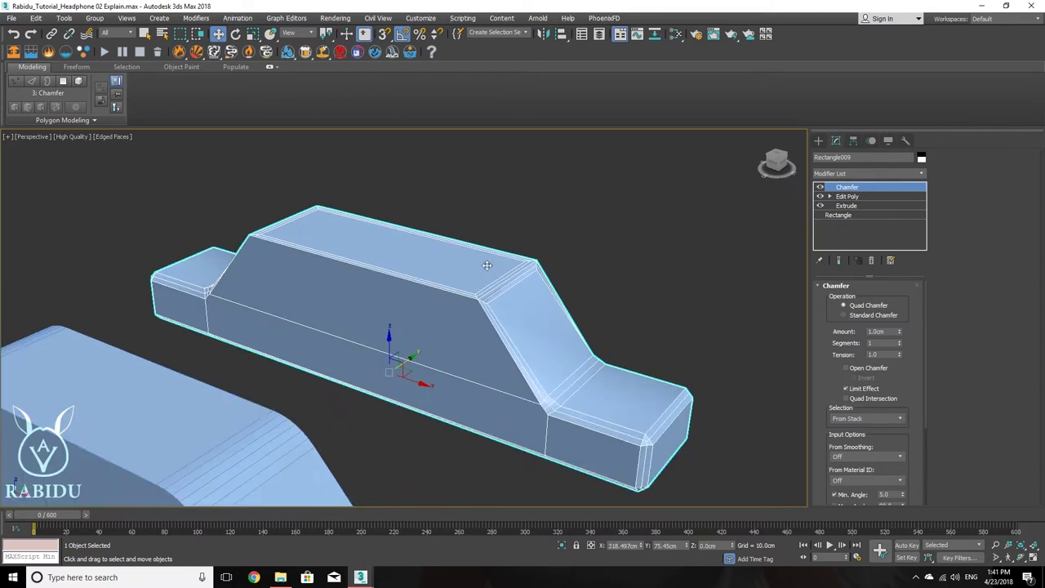
- In Edit Poly edge mode, select the roof's front edge and nudge it upward
{"action": "left_click", "coordinate": [846, 197]}
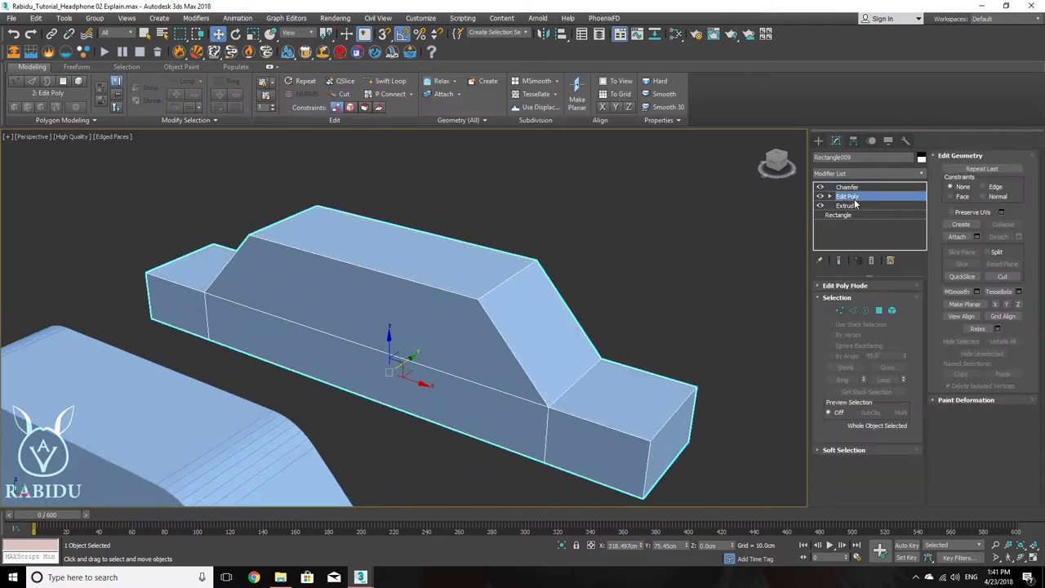
{"action": "left_click", "coordinate": [853, 310]}
{"action": "left_click", "coordinate": [508, 278]}
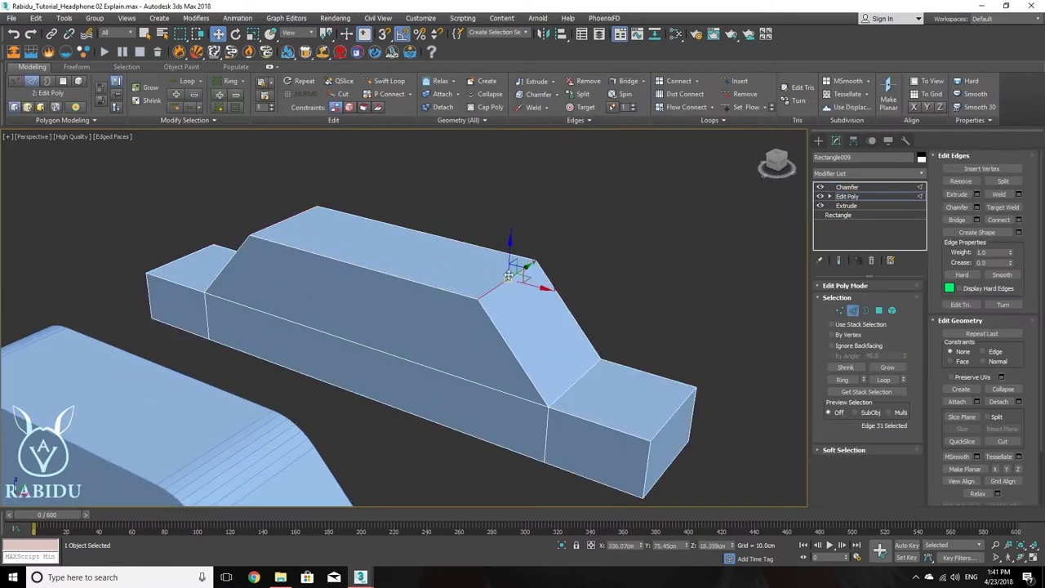
{"action": "mouse_move", "coordinate": [511, 244]}
{"action": "left_mouse_down"}
{"action": "mouse_move", "coordinate": [511, 187]}
{"action": "mouse_move", "coordinate": [511, 251]}
{"action": "left_mouse_up"}
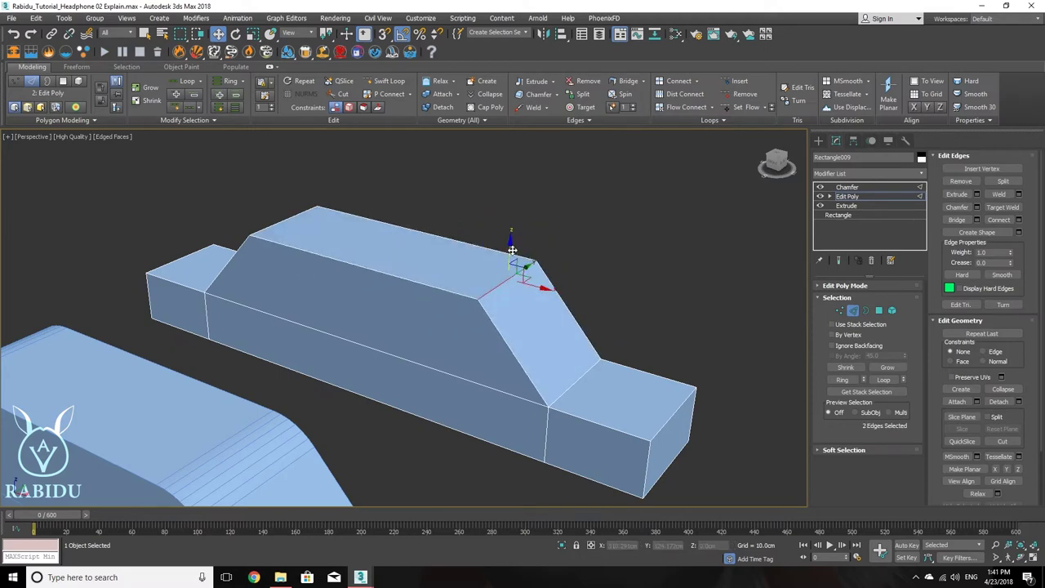
- Return to the Chamfer modifier and open its Selection dropdown, currently From Stack
{"action": "left_click", "coordinate": [862, 196]}
{"action": "left_click", "coordinate": [857, 188]}
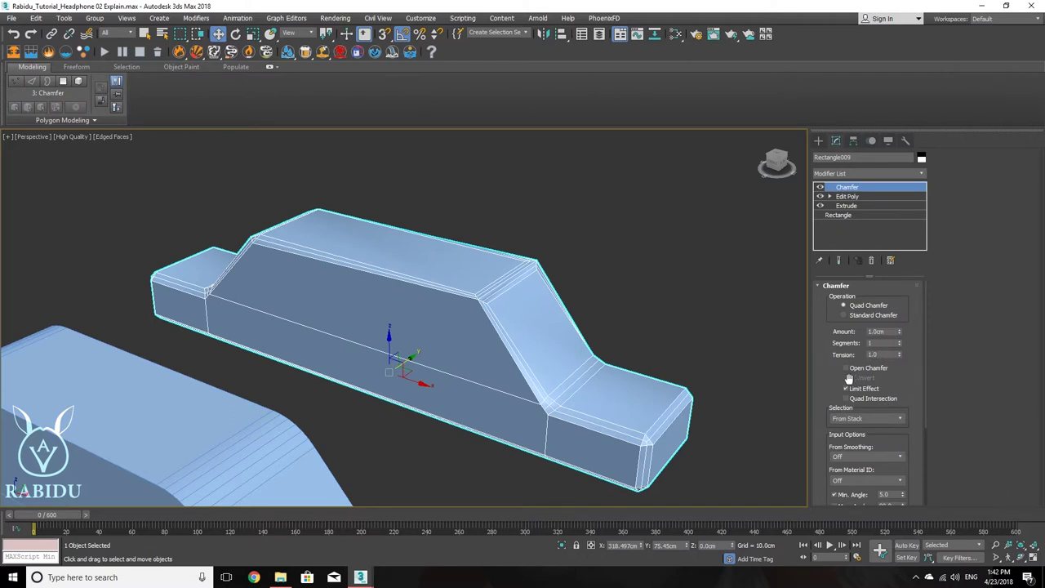
{"action": "scroll", "coordinate": [825, 388], "scroll_direction": "down", "scroll_amount": 2}
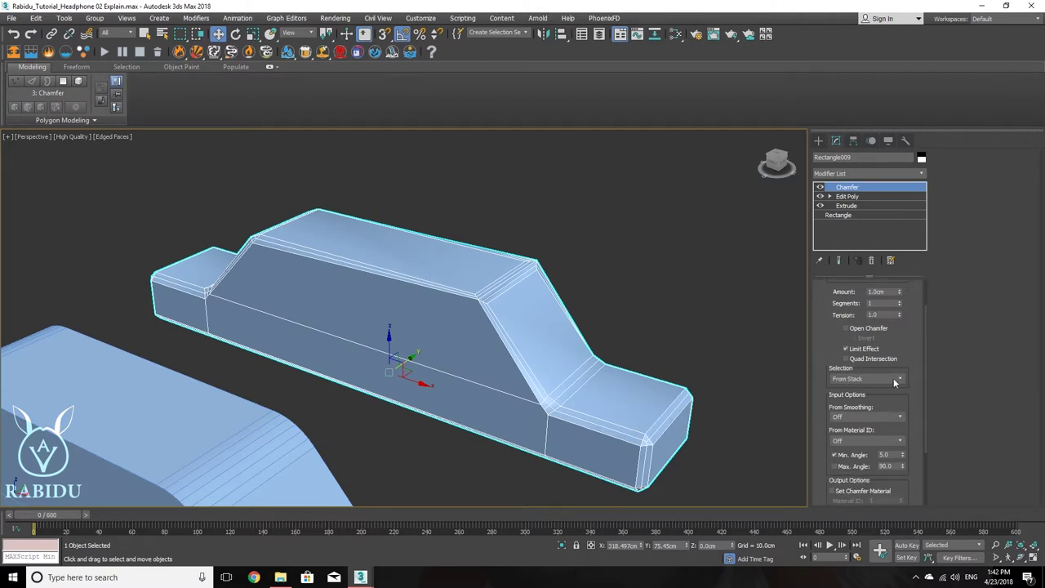
{"action": "left_click", "coordinate": [895, 380]}
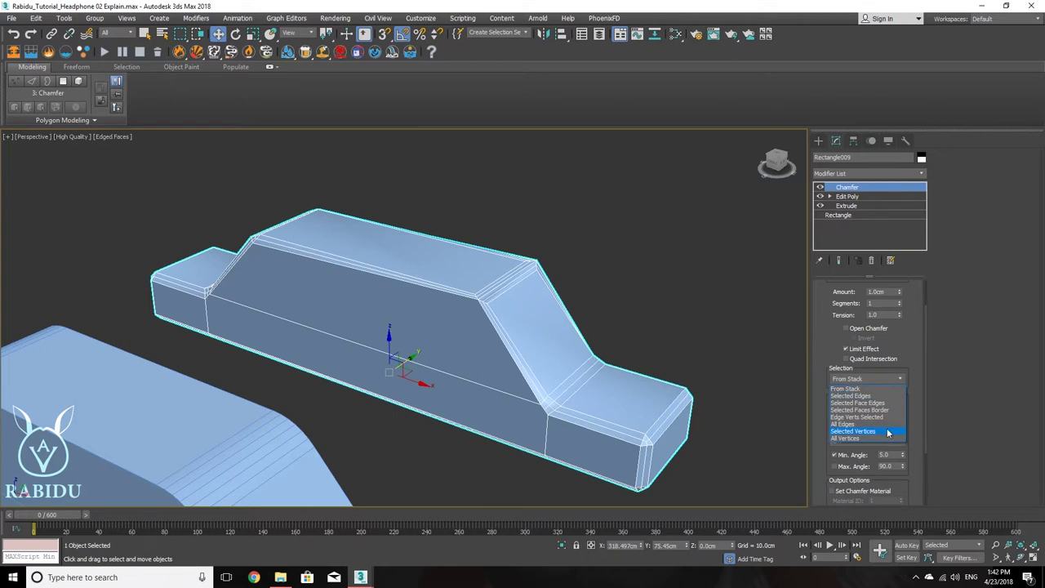
- Select only Rectangle009's roof-windshield edge in Edit Poly and chamfer it at 5.31cm
{"action": "left_click", "coordinate": [859, 388]}
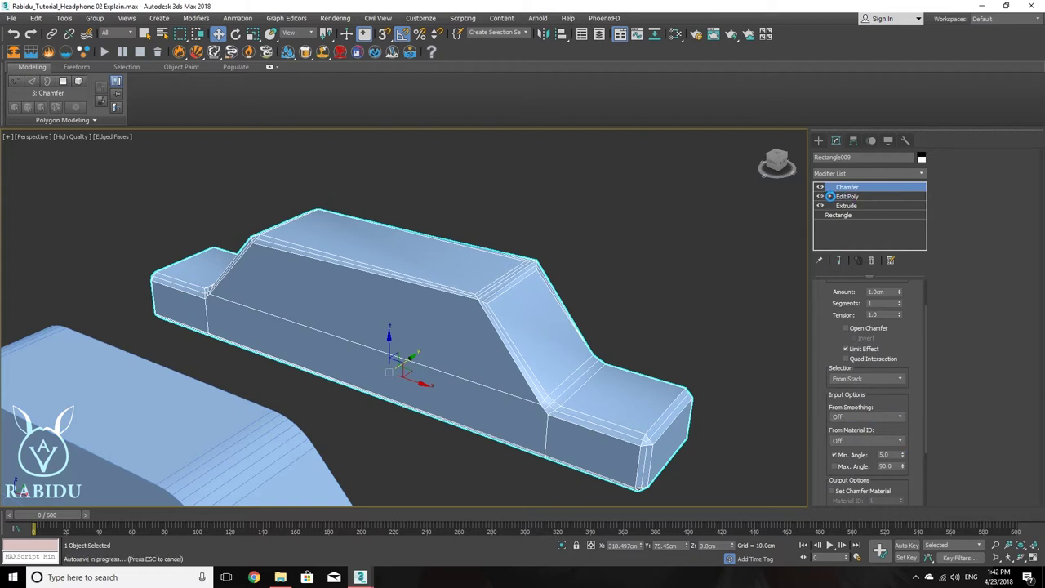
{"action": "left_click", "coordinate": [830, 196]}
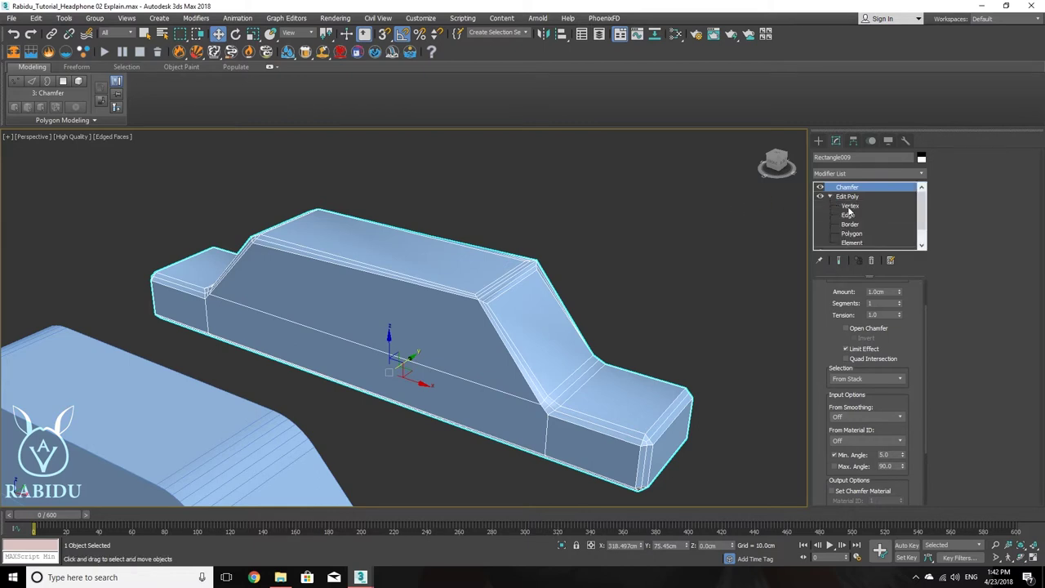
{"action": "left_click", "coordinate": [849, 215]}
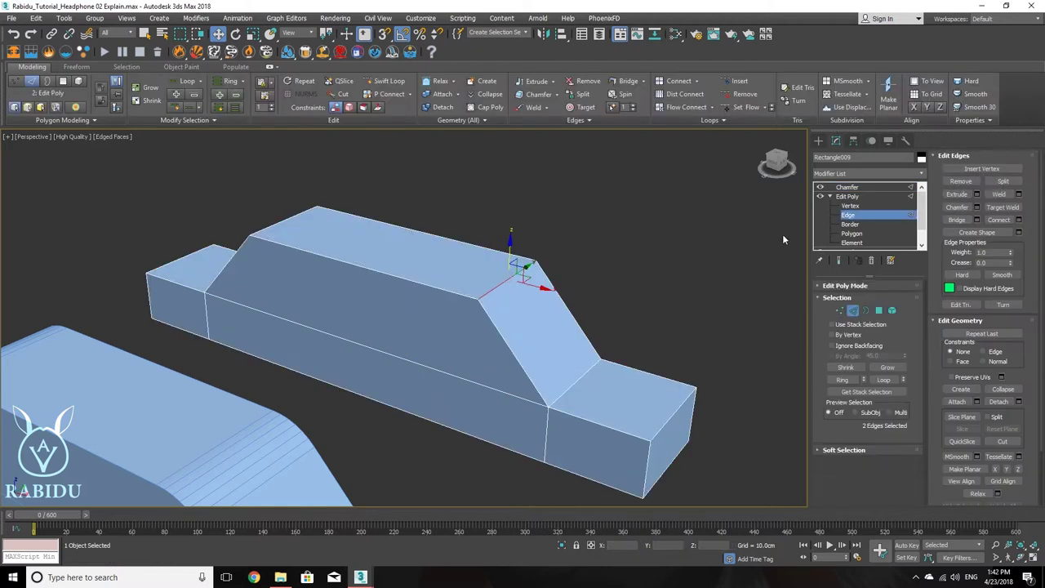
{"action": "left_click", "coordinate": [504, 318]}
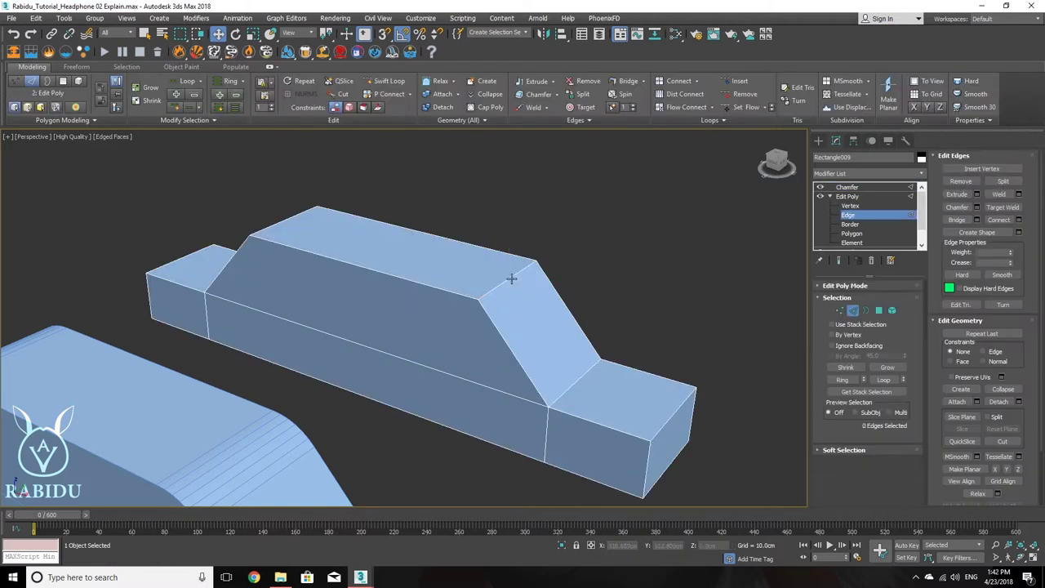
{"action": "left_click", "coordinate": [509, 278]}
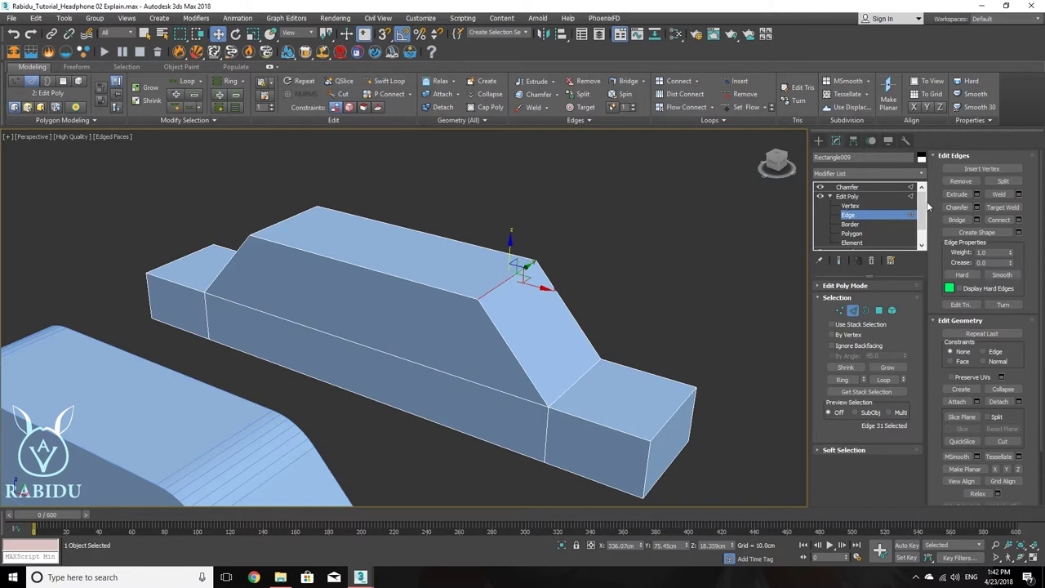
{"action": "left_click", "coordinate": [864, 186]}
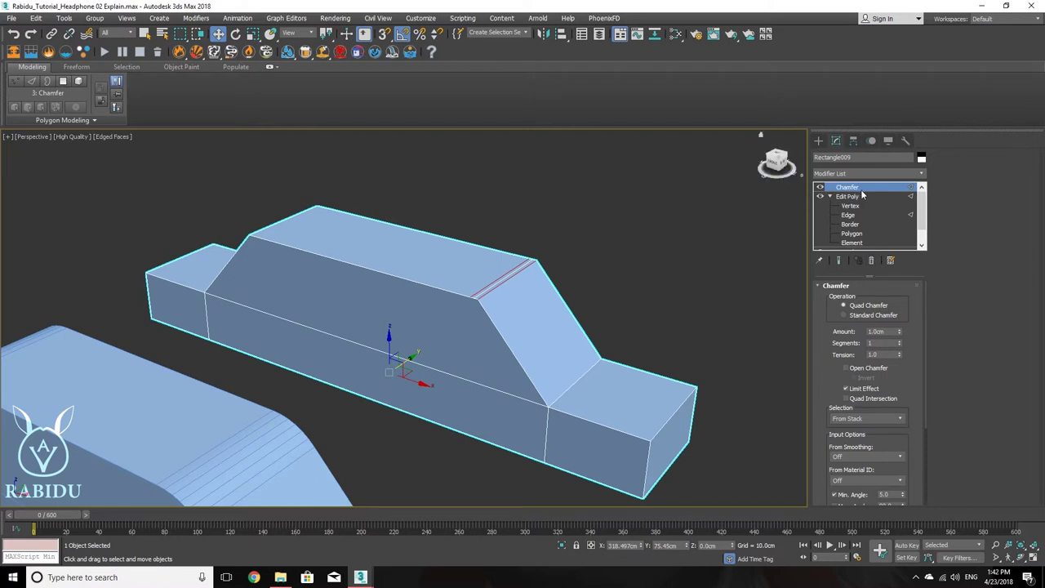
{"action": "left_click_drag", "start_coordinate": [899, 331], "coordinate": [841, 98]}
{"action": "left_click_drag", "start_coordinate": [899, 354], "coordinate": [898, 322]}
- Remove the Chamfer modifier, then delete the practice car entirely
{"action": "right_click", "coordinate": [863, 189]}
{"action": "left_click", "coordinate": [883, 204]}
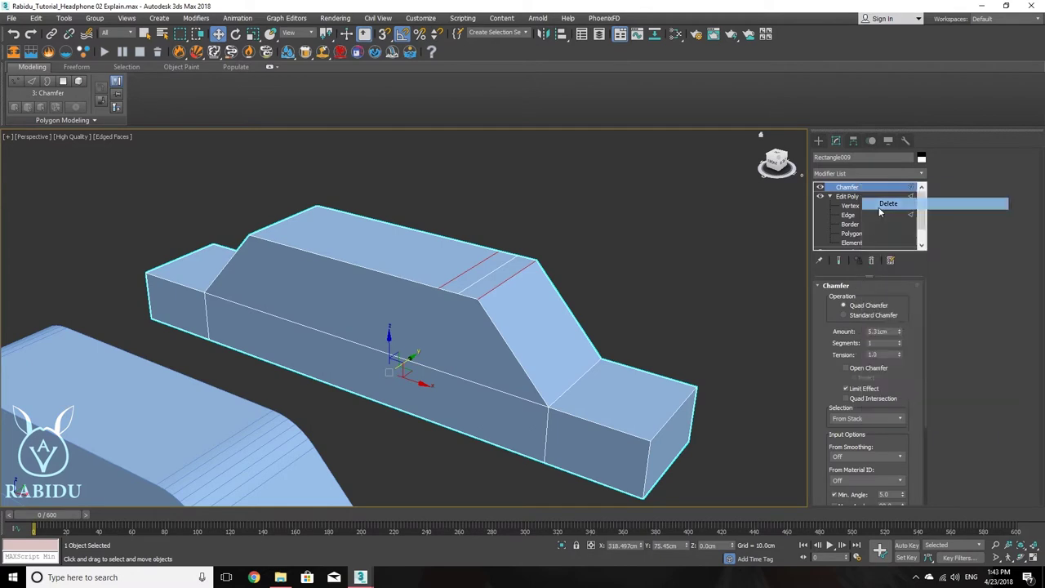
{"action": "left_click", "coordinate": [840, 310]}
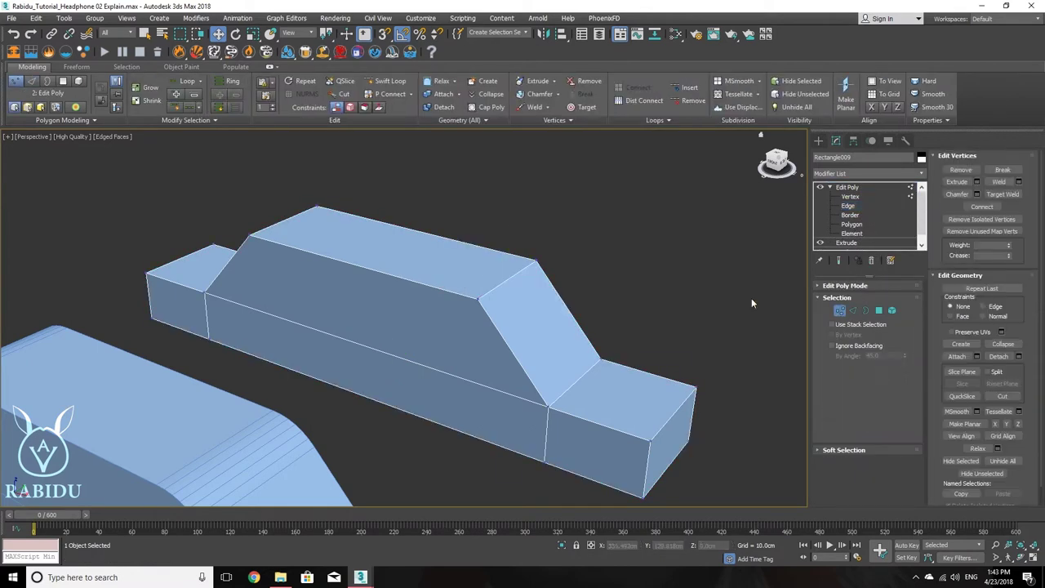
{"action": "left_click", "coordinate": [480, 296]}
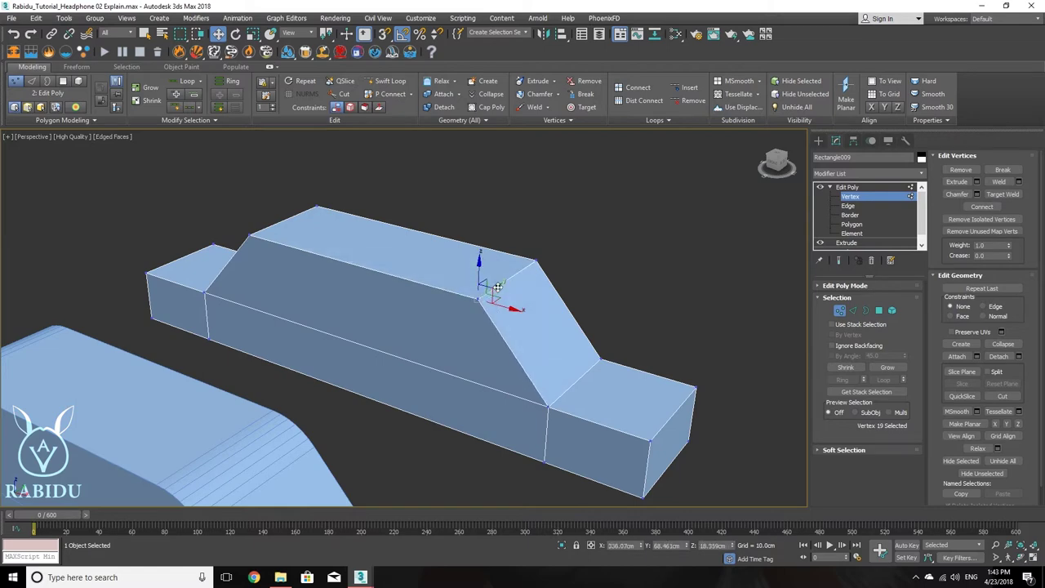
{"action": "middle_click_drag", "start_coordinate": [487, 253], "coordinate": [589, 291], "text": "alt"}
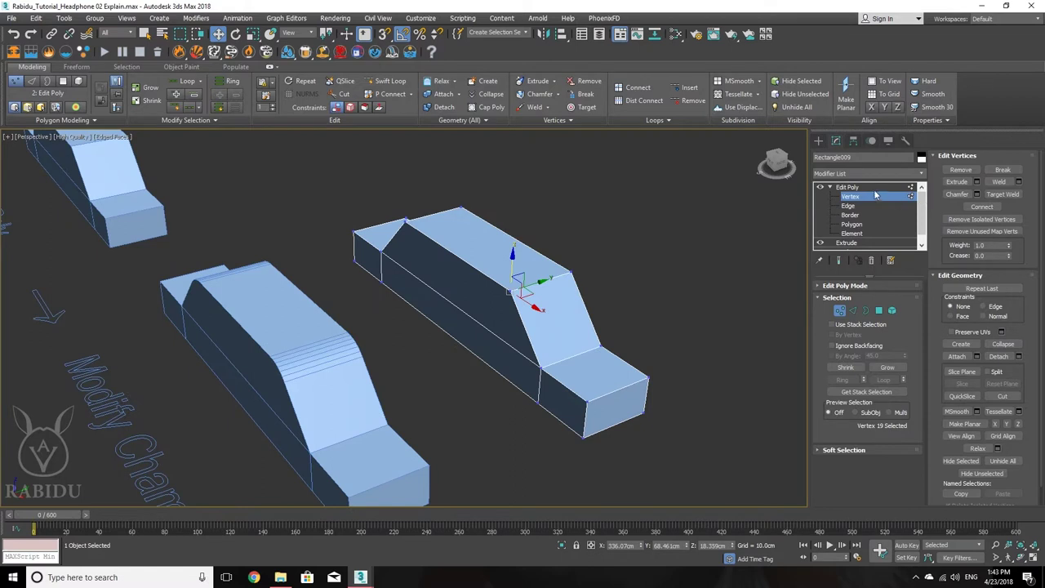
{"action": "left_click", "coordinate": [618, 283]}
{"action": "left_click", "coordinate": [847, 187]}
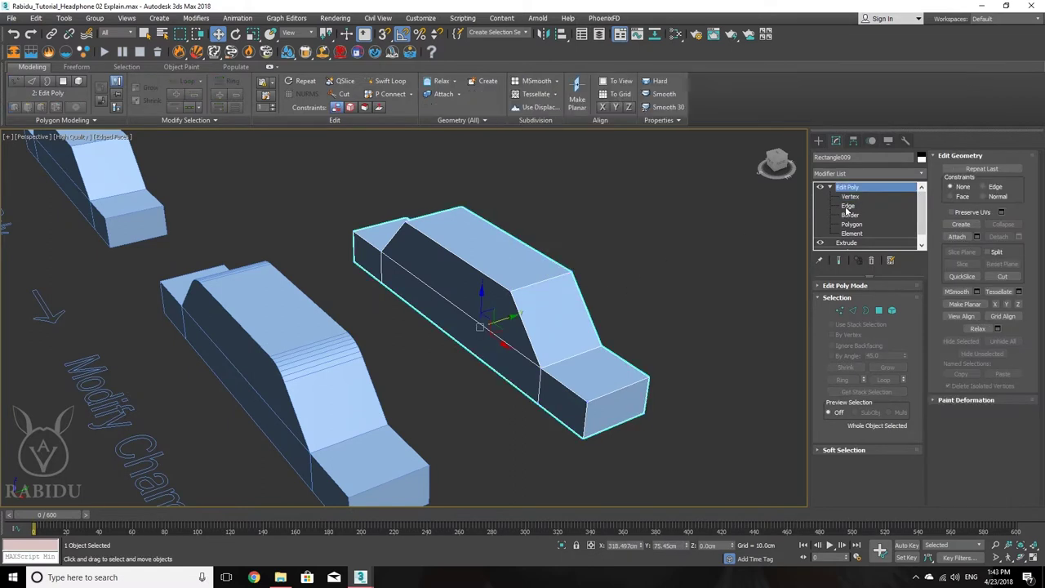
{"action": "key", "text": "Delete"}
- Clone the finished reference car as a copy beside the original
{"action": "left_click", "coordinate": [300, 347]}
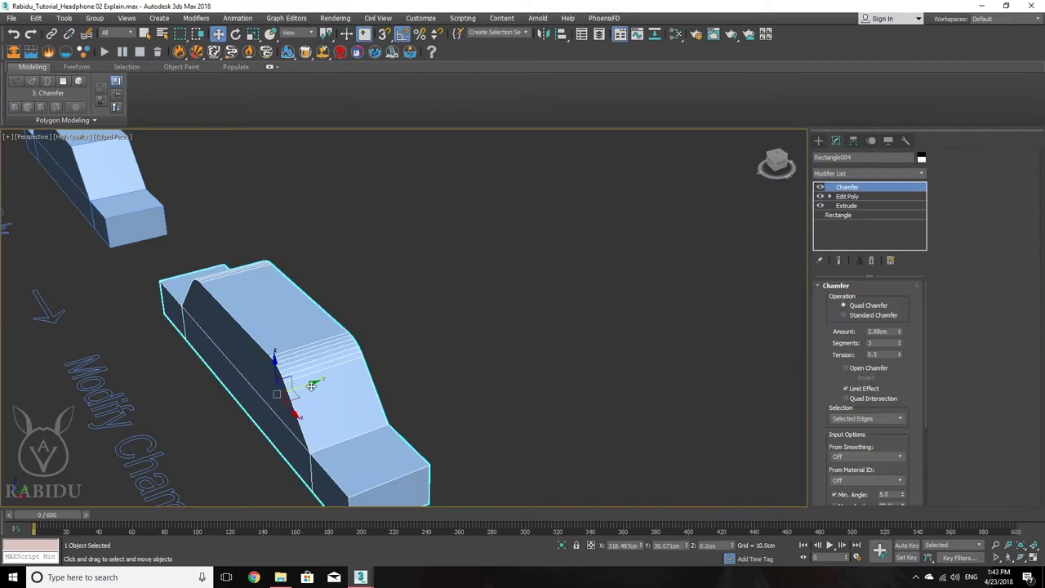
{"action": "left_click_drag", "start_coordinate": [311, 385], "coordinate": [495, 361], "text": "shift"}
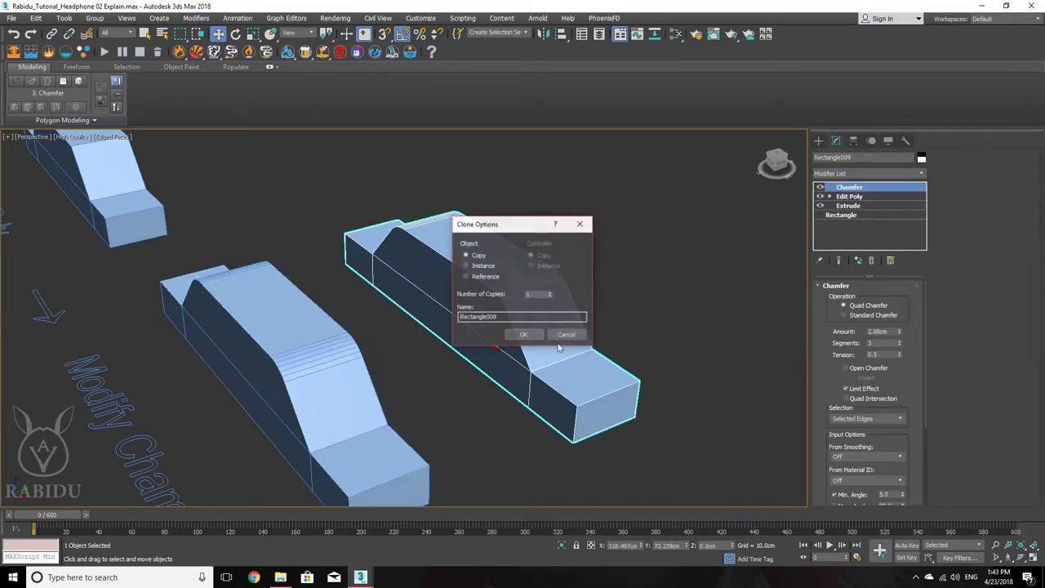
{"action": "left_click", "coordinate": [523, 334]}
{"action": "scroll", "coordinate": [599, 315], "scroll_direction": "up", "scroll_amount": 5}
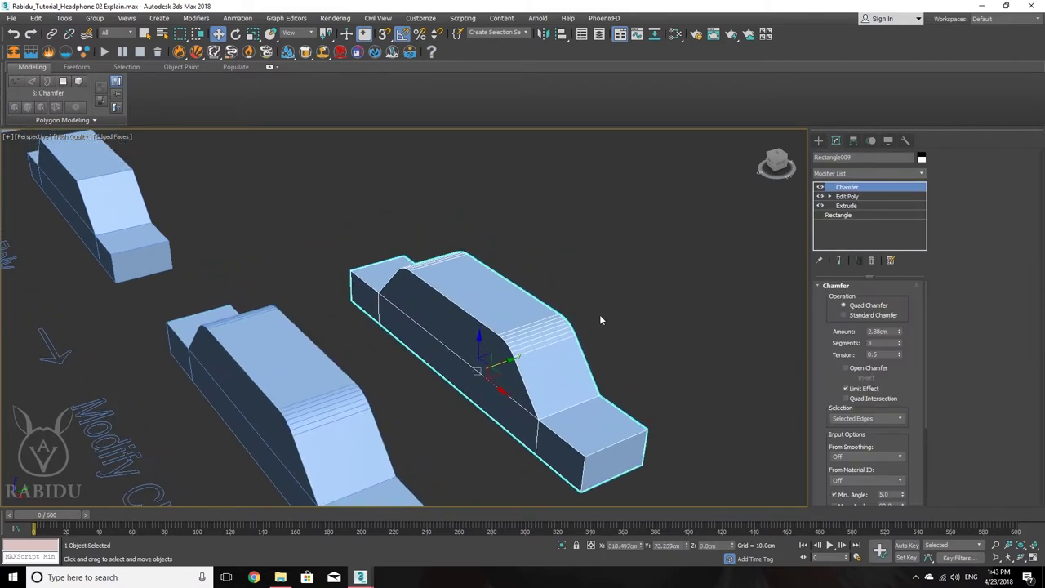
{"action": "middle_click_drag", "start_coordinate": [566, 330], "coordinate": [594, 279]}
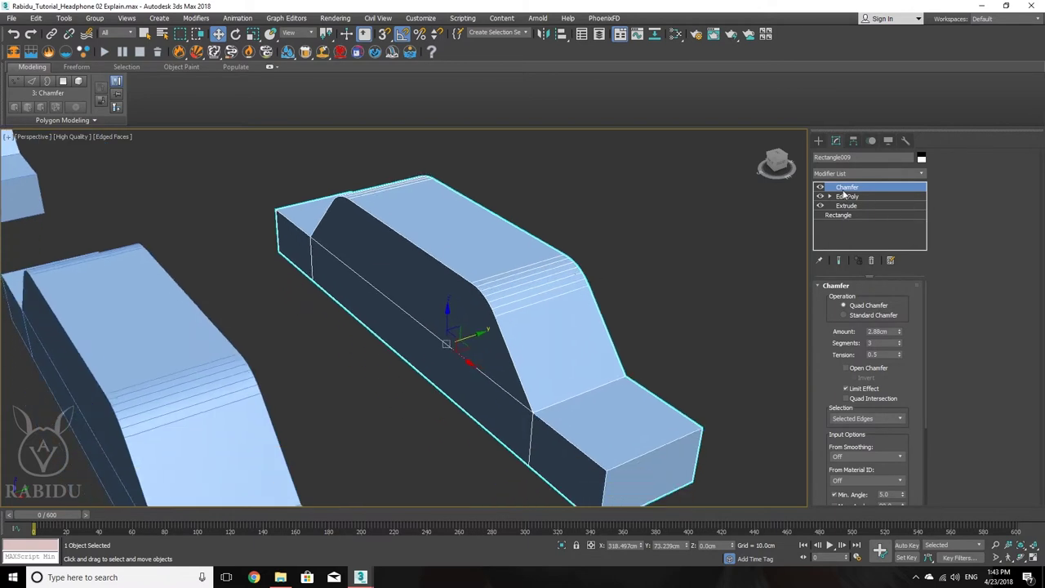
{"action": "middle_click_drag", "start_coordinate": [274, 353], "coordinate": [307, 325]}
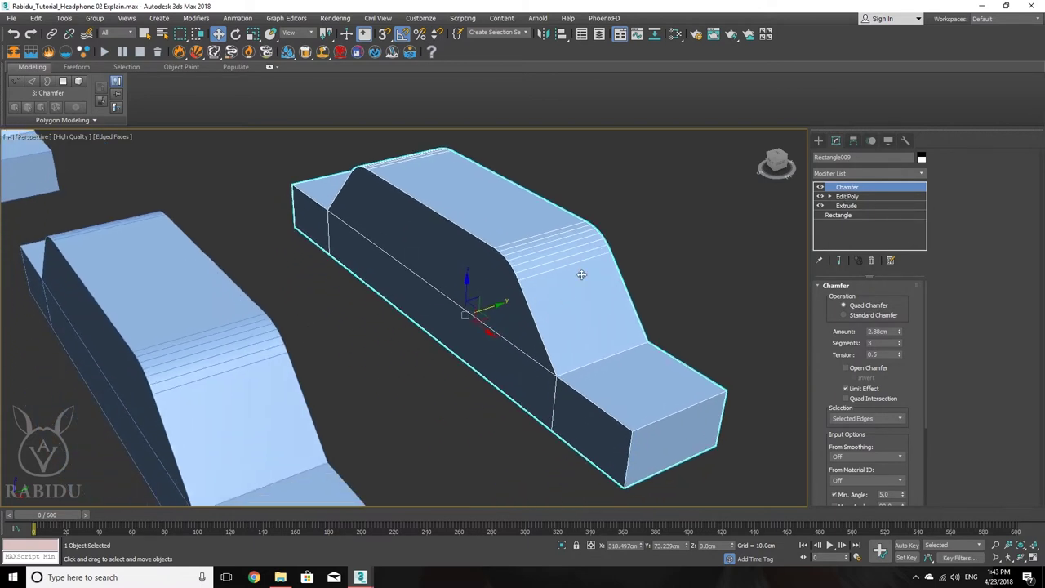
- Delete the copied car's existing Chamfer modifier
{"action": "right_click", "coordinate": [860, 190]}
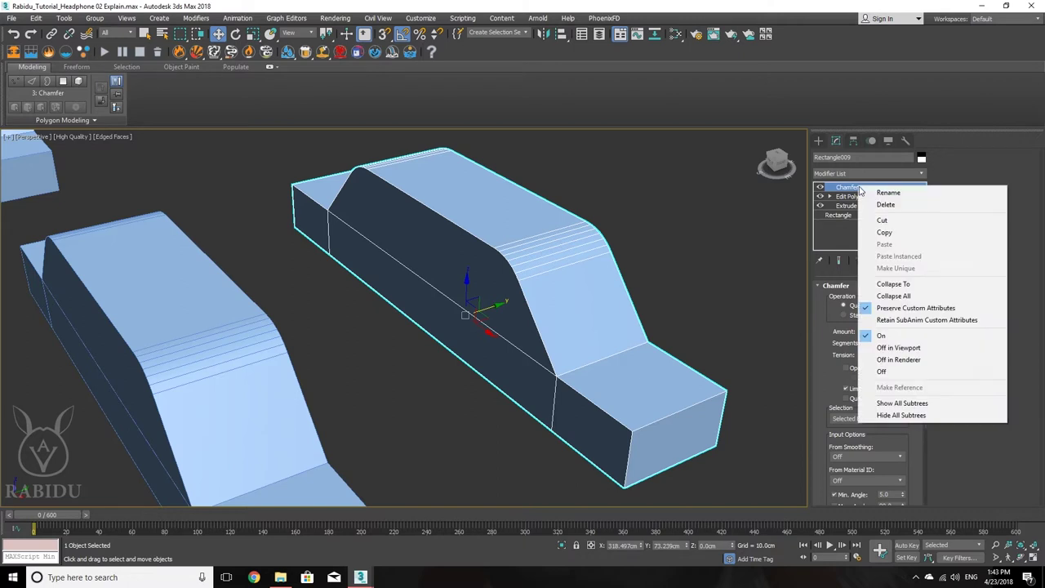
{"action": "left_click", "coordinate": [881, 205]}
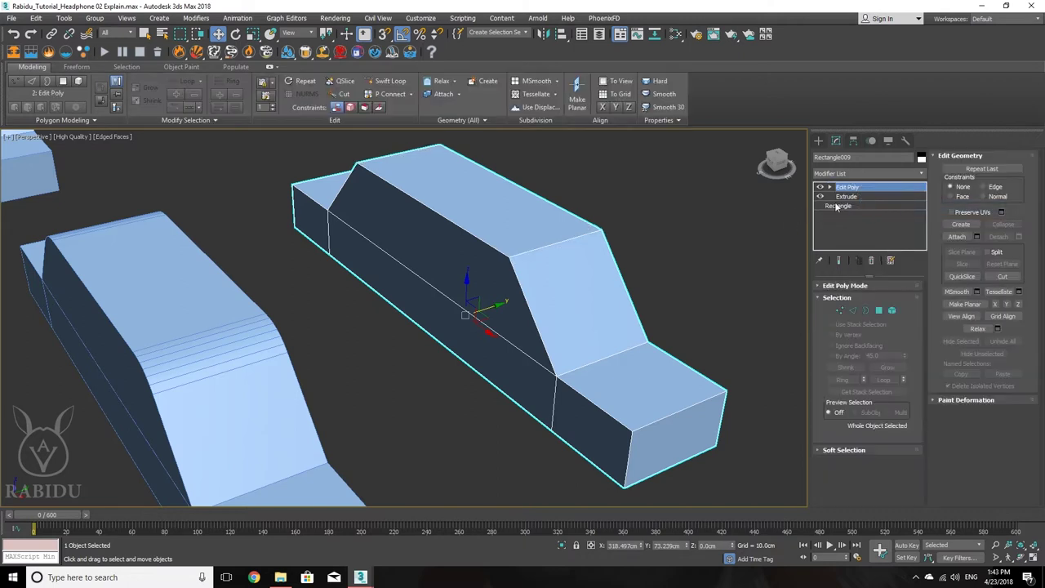
{"action": "left_click", "coordinate": [840, 310]}
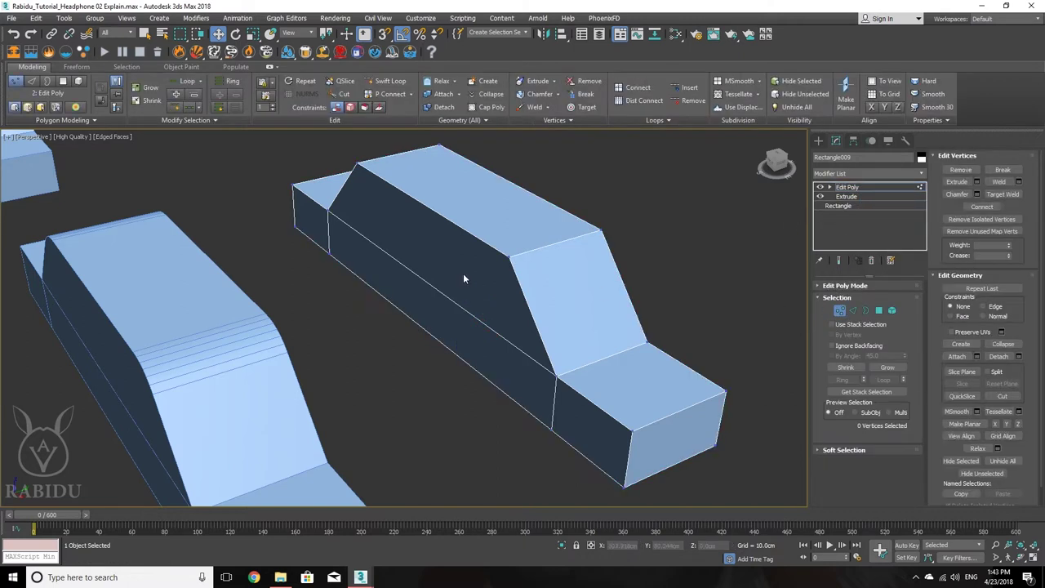
{"action": "left_click", "coordinate": [507, 260]}
{"action": "left_click_drag", "start_coordinate": [513, 226], "coordinate": [524, 278]}
{"action": "key", "text": "ctrl+z"}
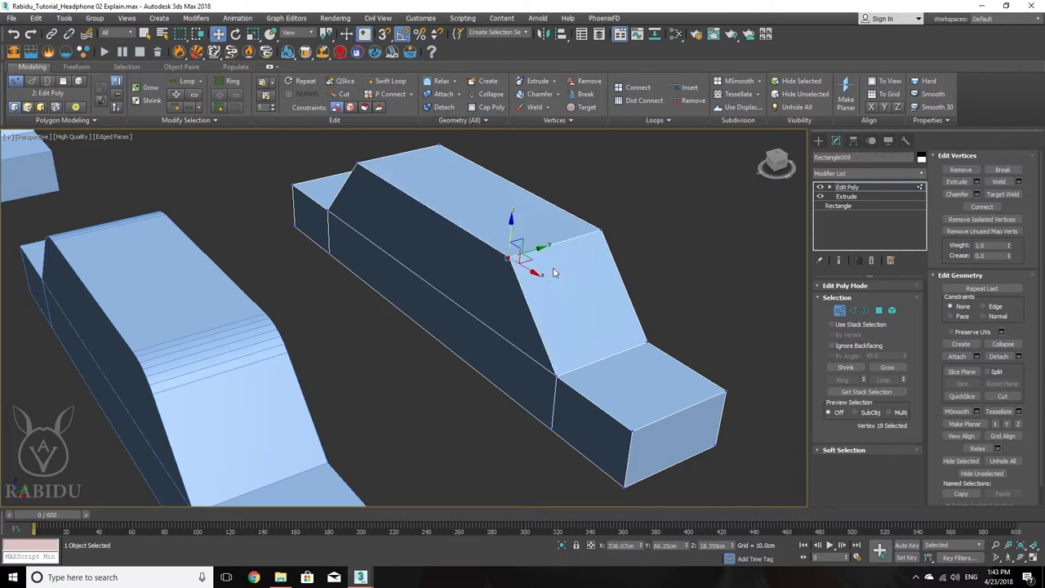
- Select the front roof edge in Edit Poly and add a new Chamfer modifier
{"action": "left_click", "coordinate": [889, 187]}
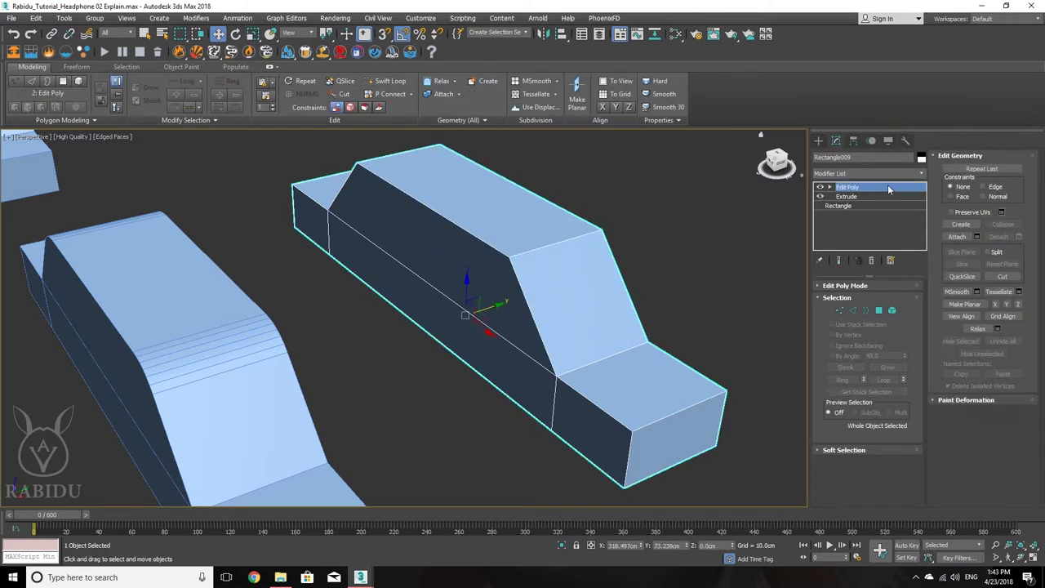
{"action": "left_click", "coordinate": [853, 313]}
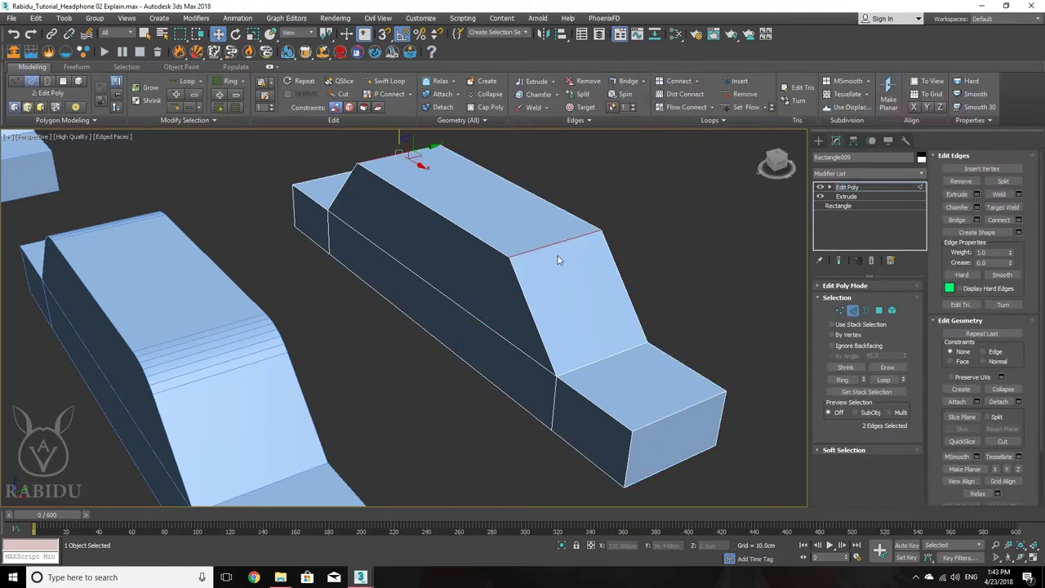
{"action": "left_click", "coordinate": [553, 245]}
{"action": "middle_click_drag", "start_coordinate": [549, 278], "coordinate": [628, 278], "text": "alt"}
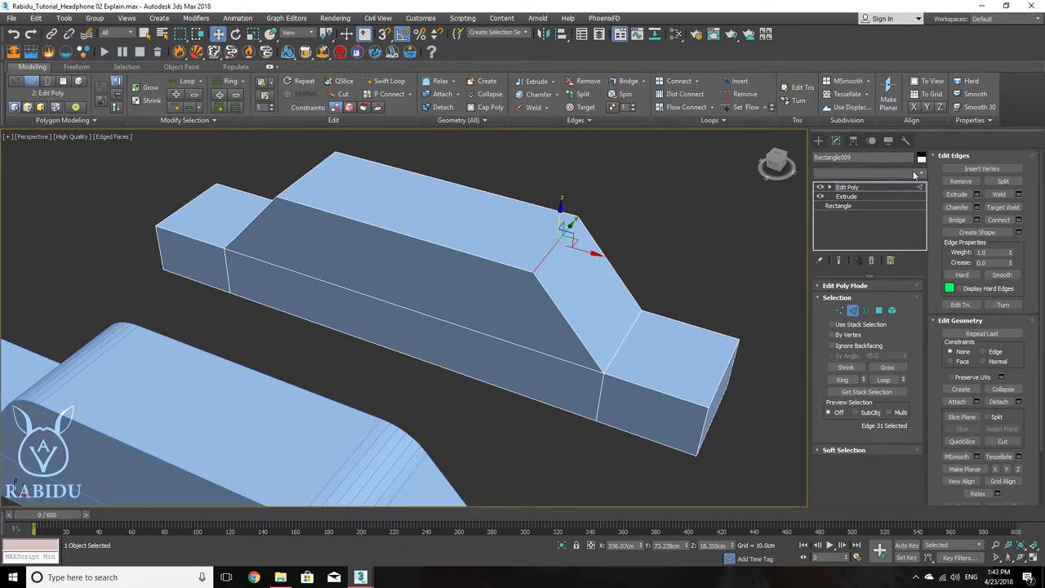
{"action": "left_click", "coordinate": [915, 174]}
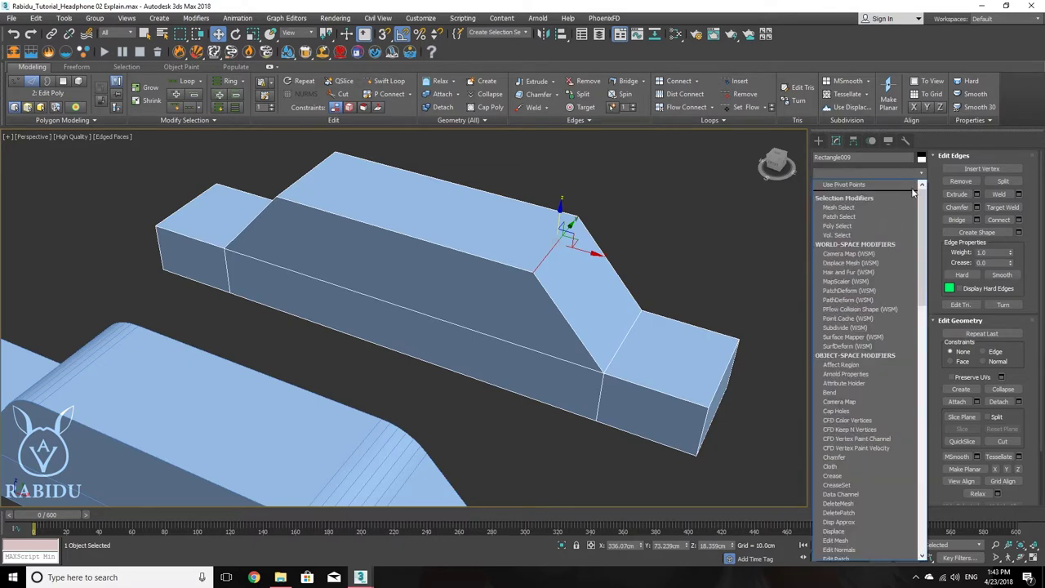
{"action": "left_click", "coordinate": [842, 457]}
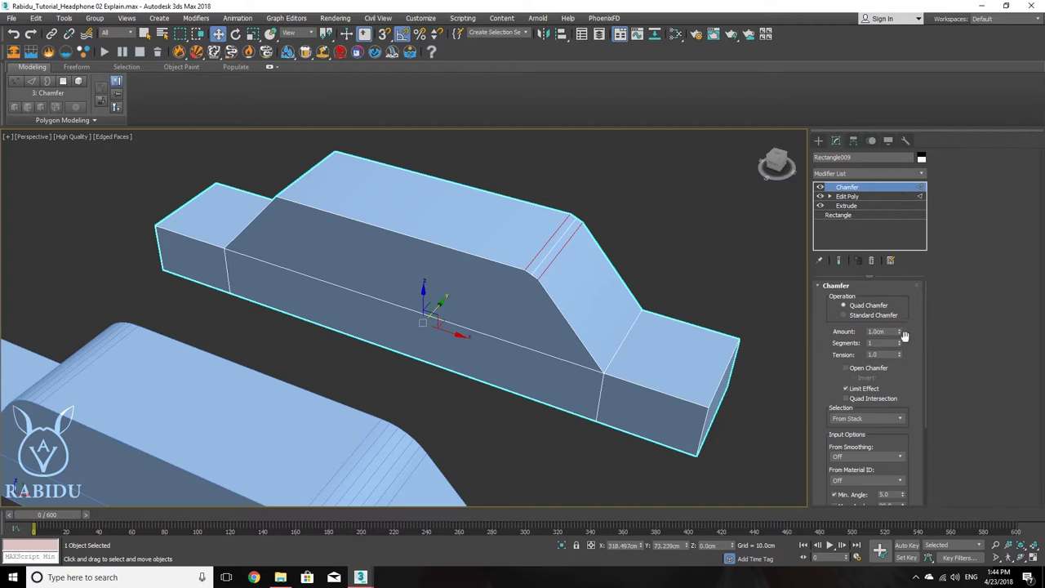
- Set the chamfer to Standard with 4.44cm amount and 4 segments
{"action": "left_click_drag", "start_coordinate": [899, 331], "coordinate": [886, 283]}
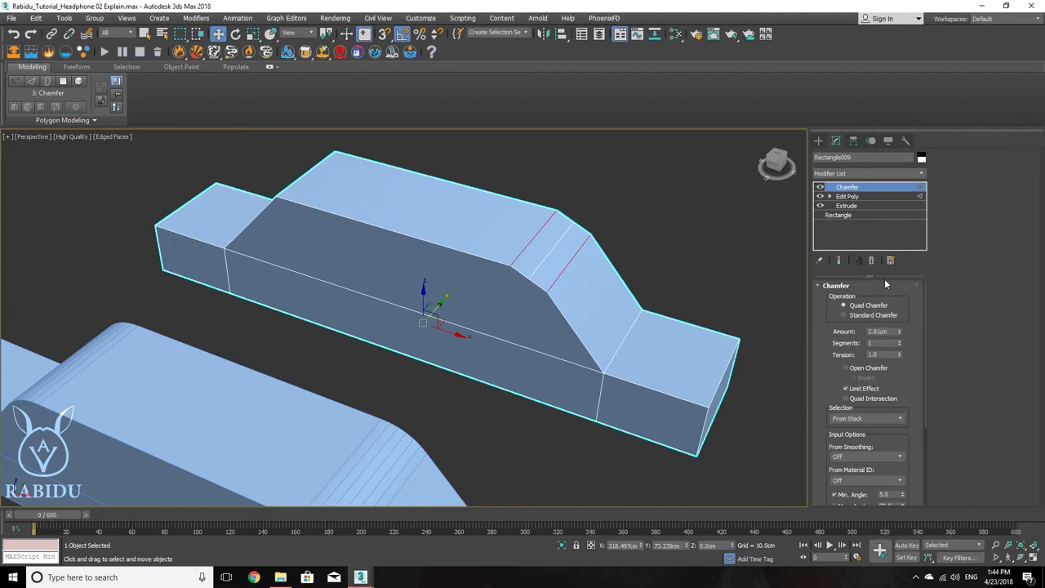
{"action": "left_click_drag", "start_coordinate": [899, 343], "coordinate": [901, 342]}
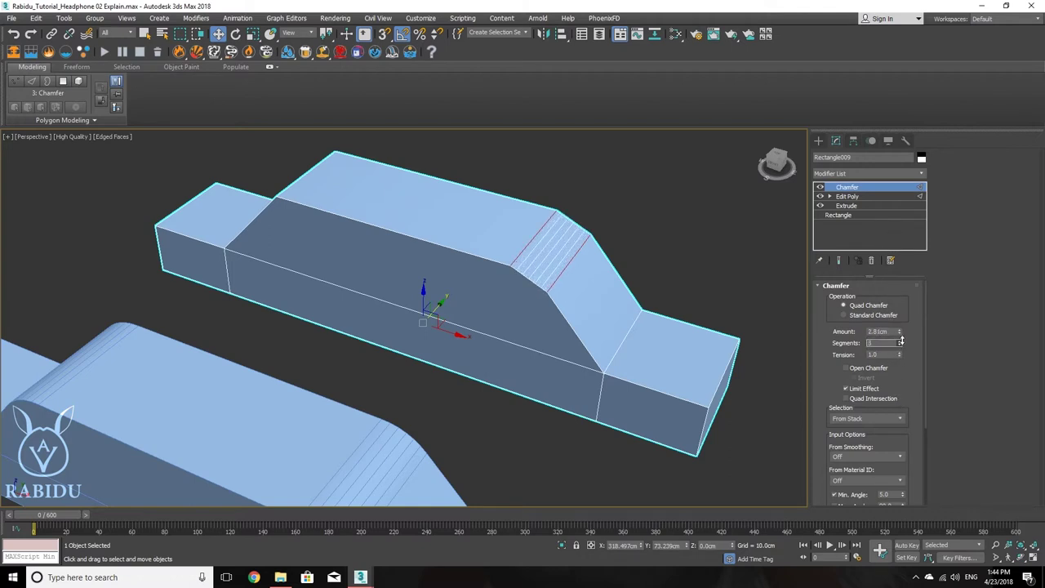
{"action": "left_click", "coordinate": [866, 315]}
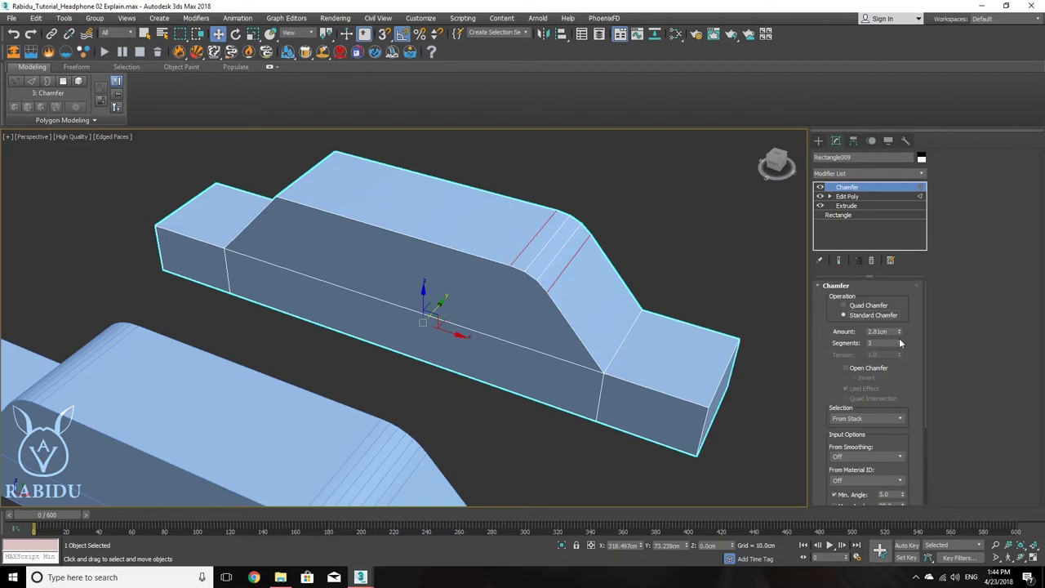
{"action": "mouse_move", "coordinate": [899, 333]}
{"action": "left_mouse_down"}
{"action": "mouse_move", "coordinate": [894, 261]}
{"action": "mouse_move", "coordinate": [896, 308]}
{"action": "mouse_move", "coordinate": [912, 318]}
{"action": "left_mouse_up"}
{"action": "left_click", "coordinate": [900, 340]}
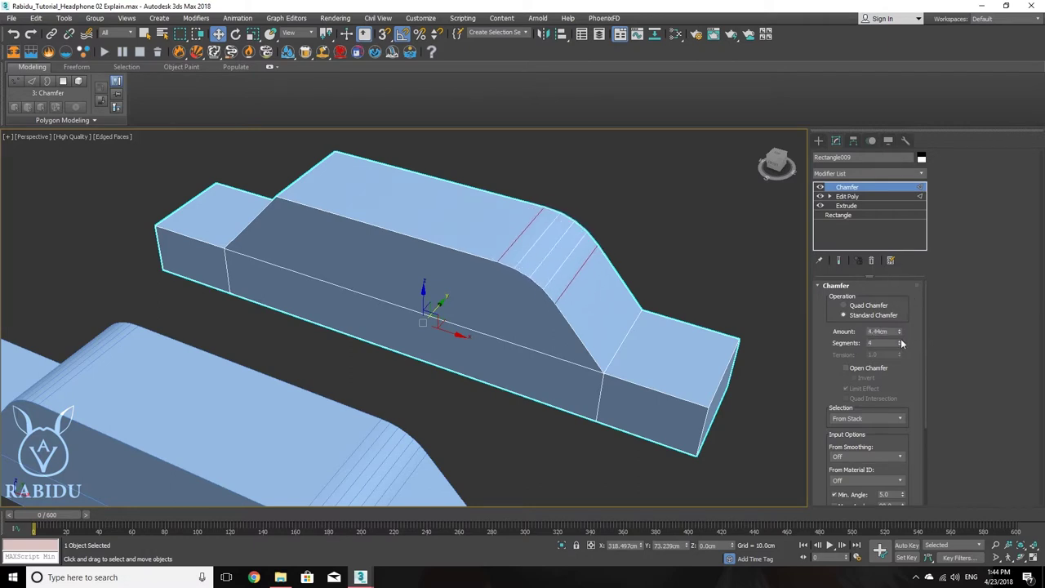
- Limit the chamfer's Selection to Selected Edges
{"action": "left_click", "coordinate": [877, 196]}
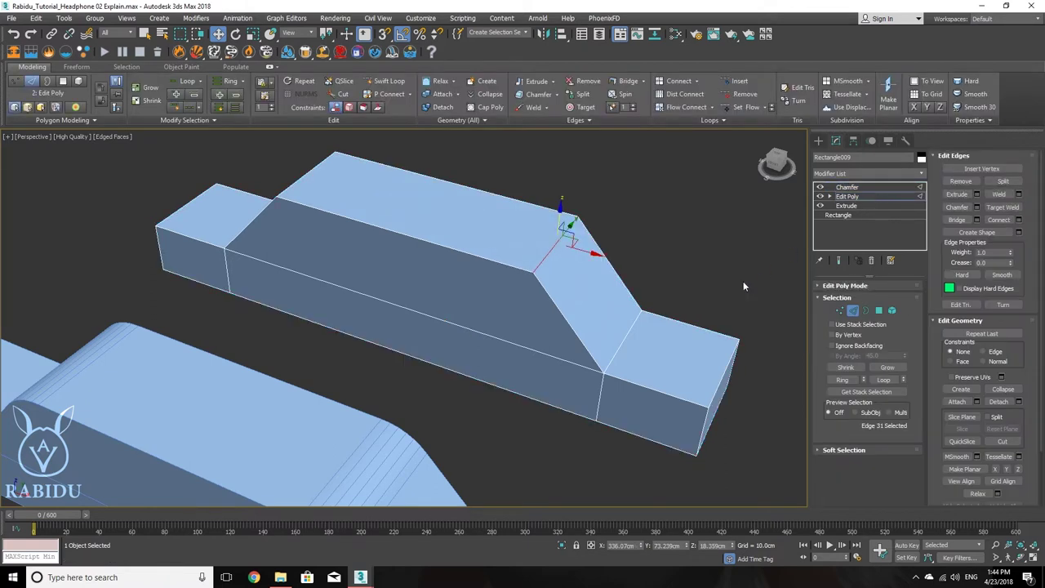
{"action": "left_click", "coordinate": [854, 313]}
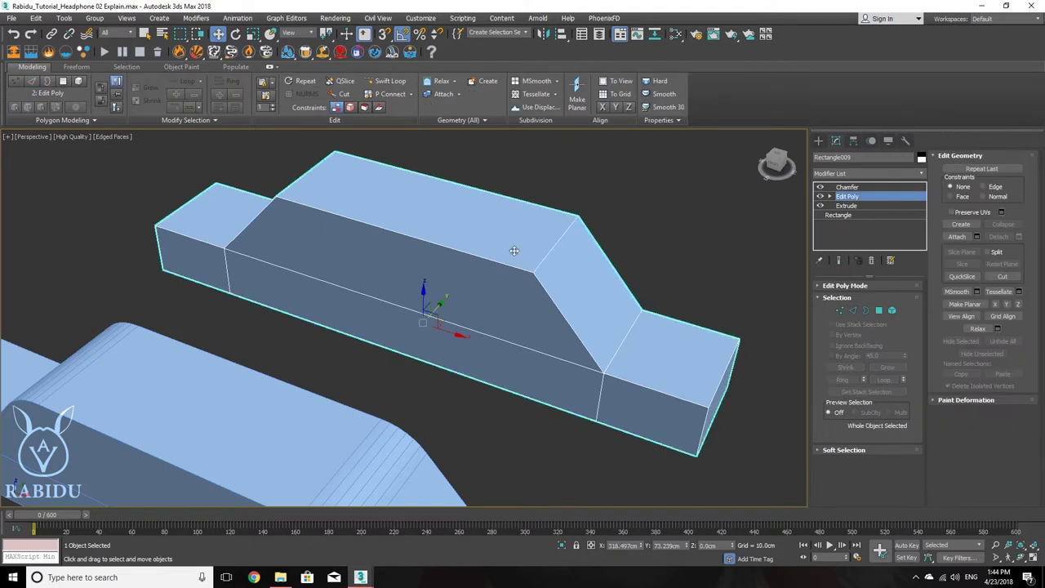
{"action": "left_click", "coordinate": [871, 188]}
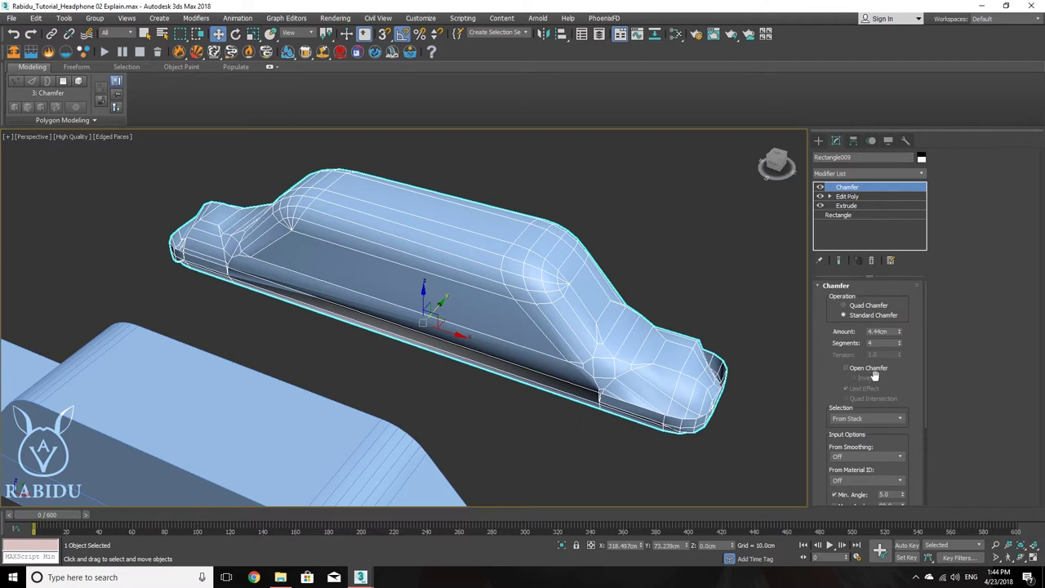
{"action": "left_click", "coordinate": [901, 420]}
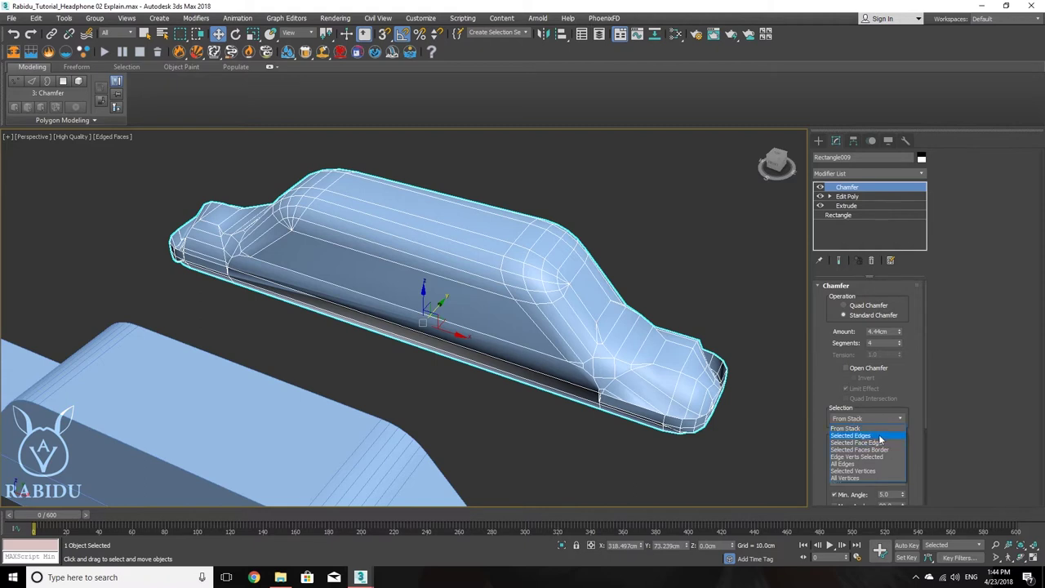
{"action": "left_click", "coordinate": [879, 437]}
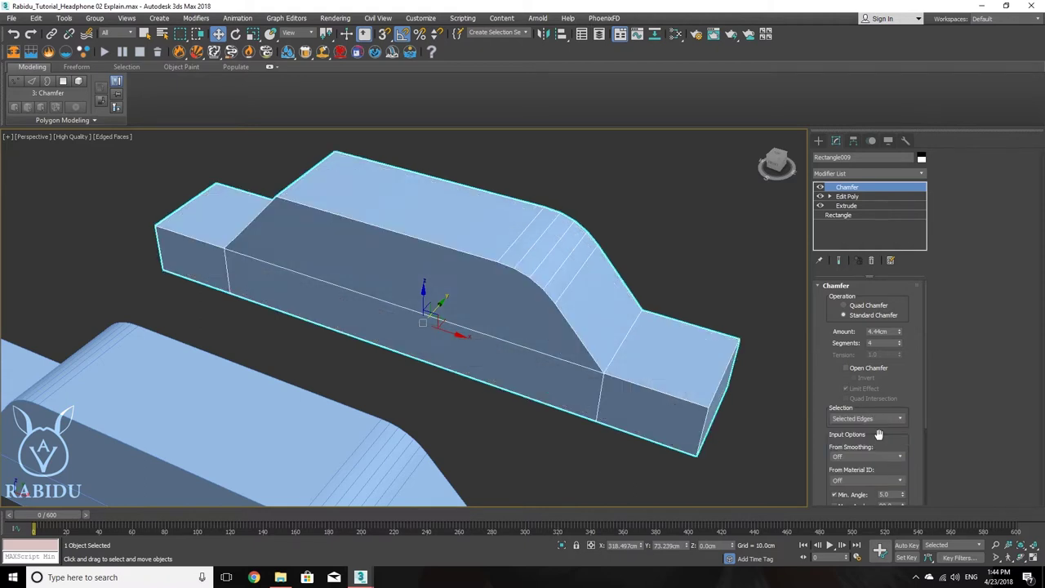
{"action": "left_click", "coordinate": [848, 196]}
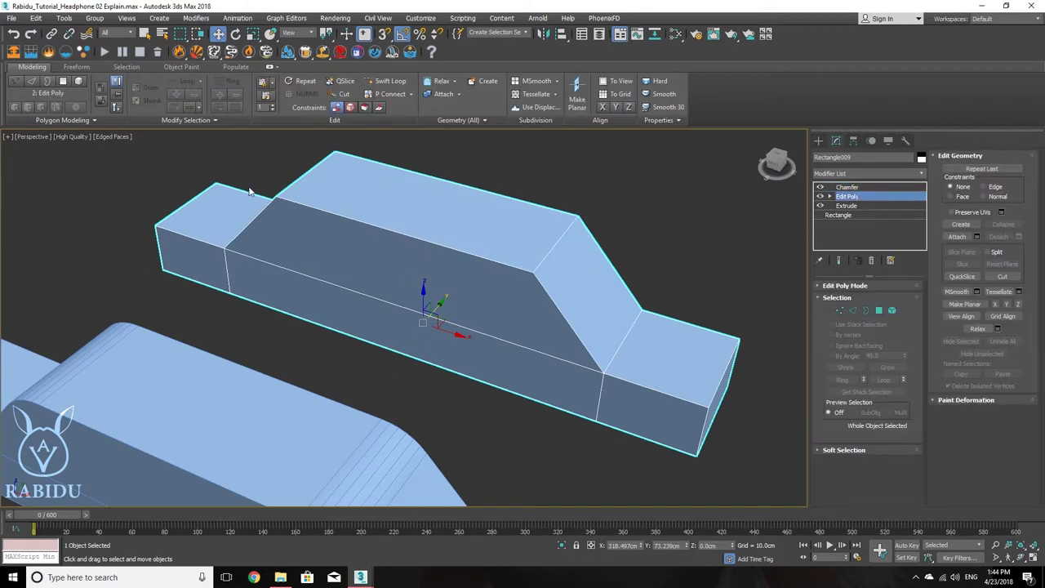
- Check which slanted top edge is selected in Edit Poly
{"action": "left_click", "coordinate": [854, 311]}
{"action": "left_click", "coordinate": [562, 241]}
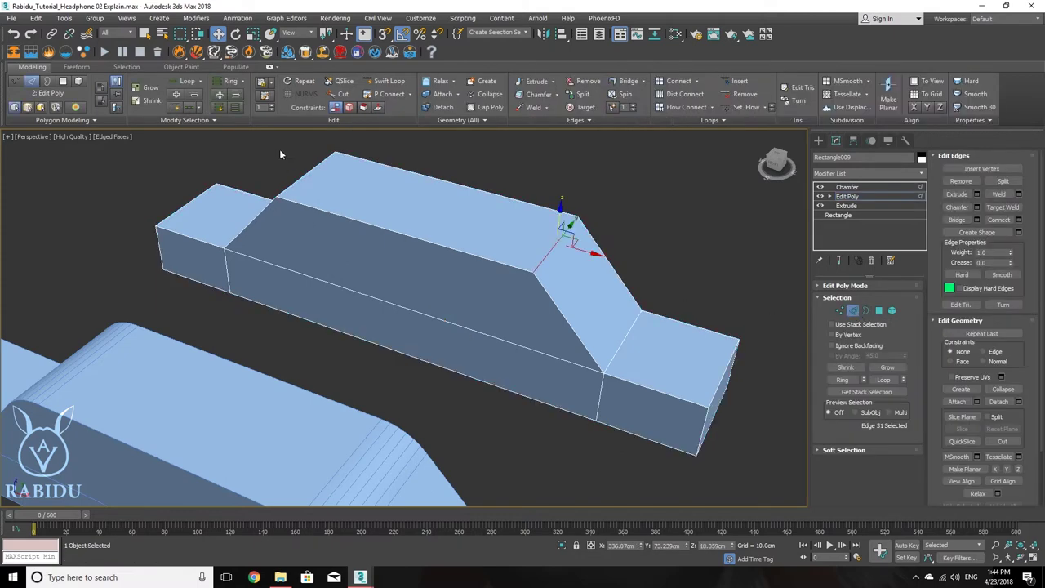
{"action": "middle_click_drag", "start_coordinate": [569, 241], "coordinate": [506, 311], "text": "alt"}
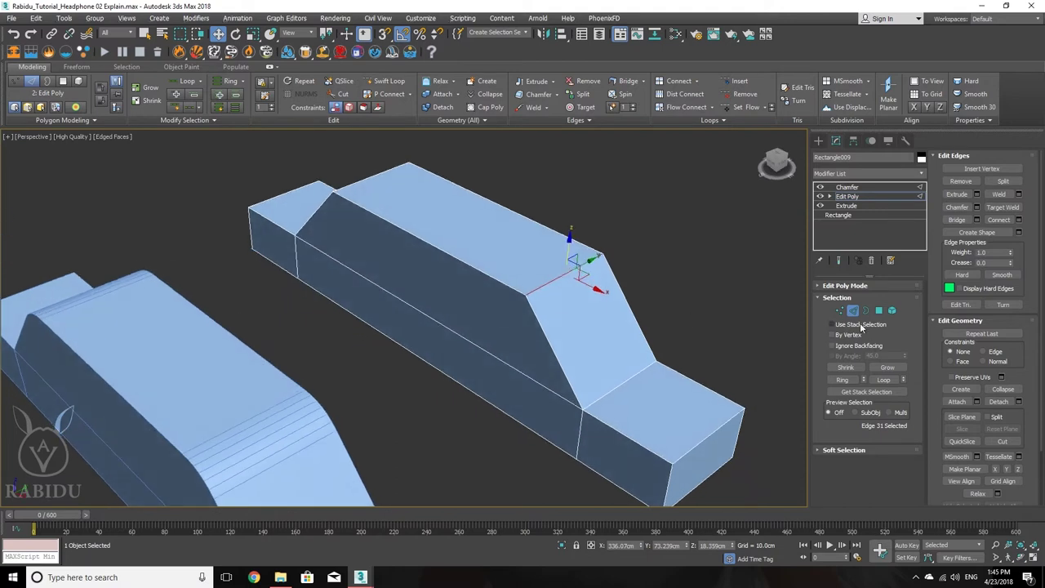
{"action": "left_click", "coordinate": [853, 311]}
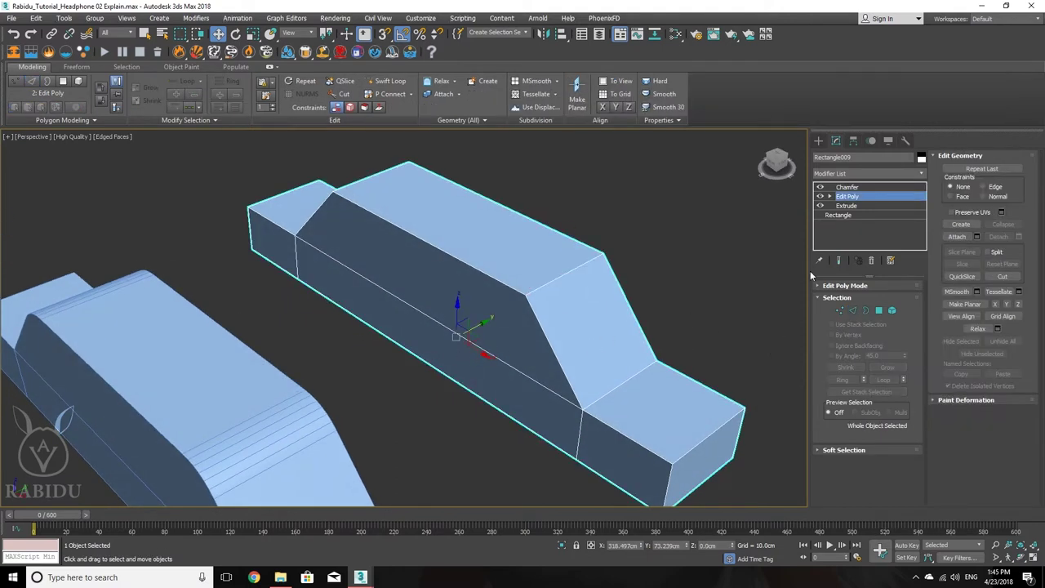
{"action": "left_click", "coordinate": [849, 188]}
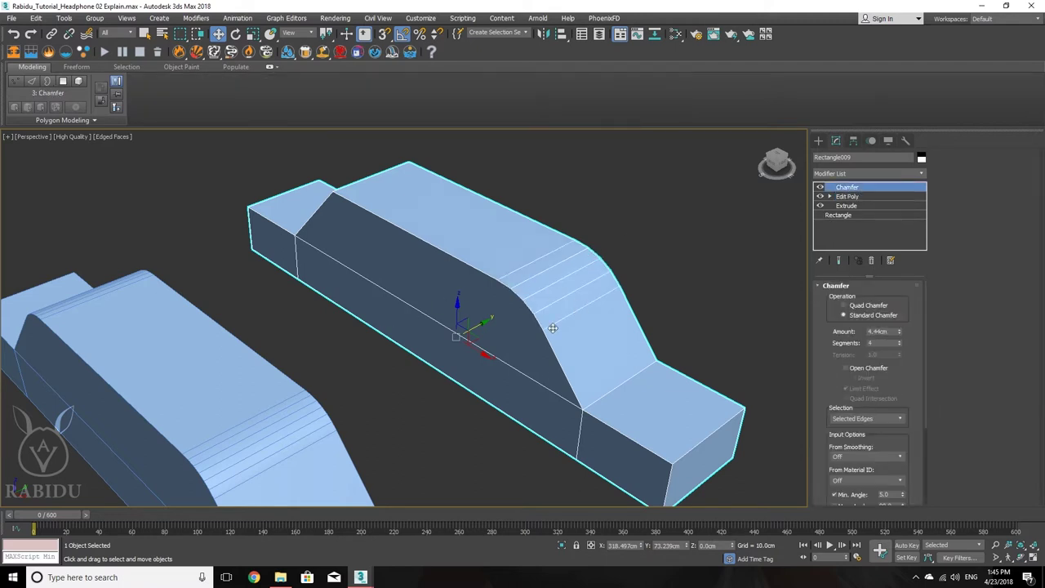
{"action": "left_click", "coordinate": [848, 197]}
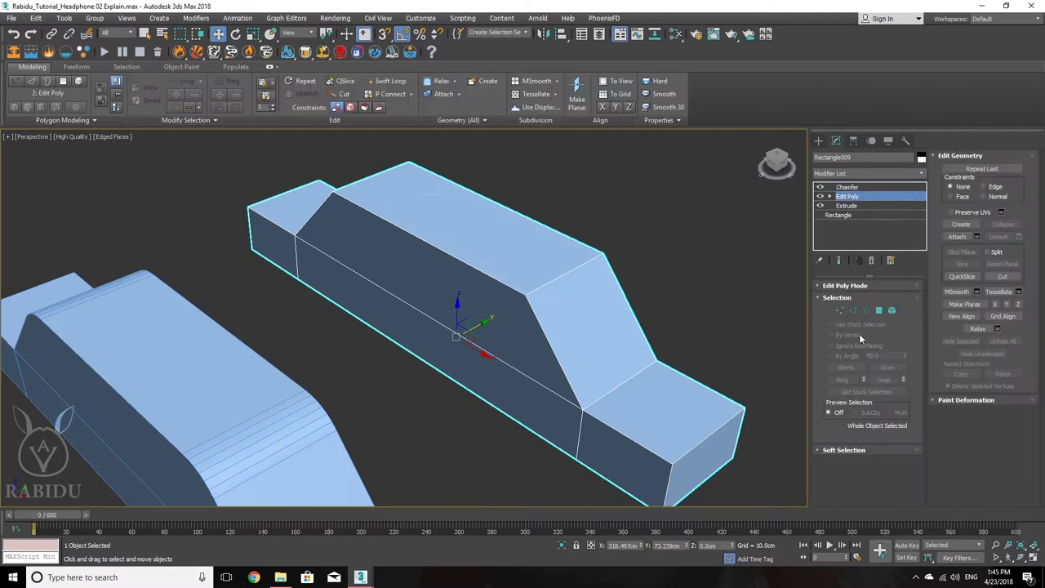
- Select the slanted corner vertex and set the chamfer to Selected Vertices
{"action": "left_click", "coordinate": [840, 310]}
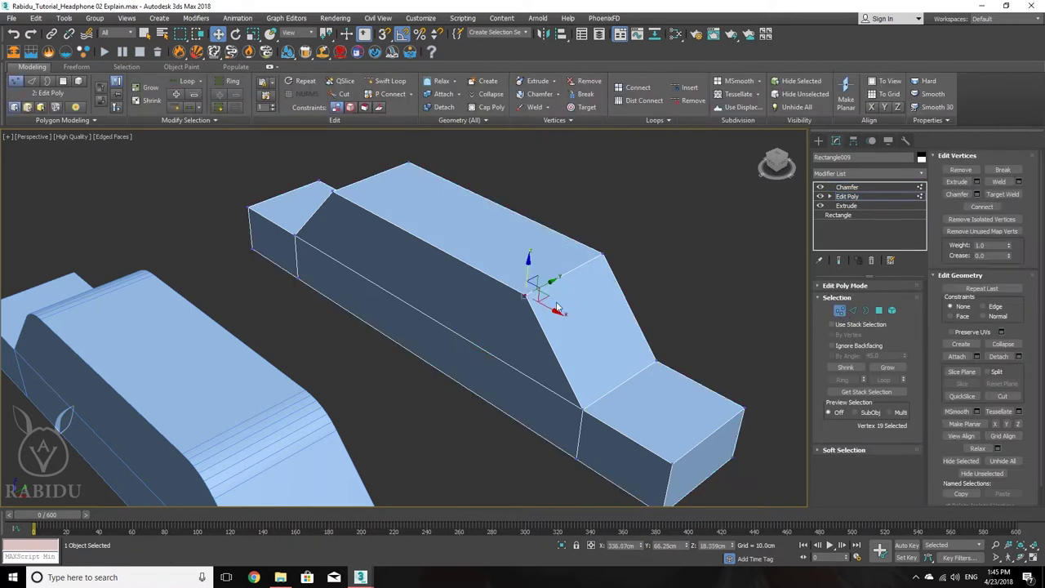
{"action": "middle_click_drag", "start_coordinate": [560, 308], "coordinate": [614, 306]}
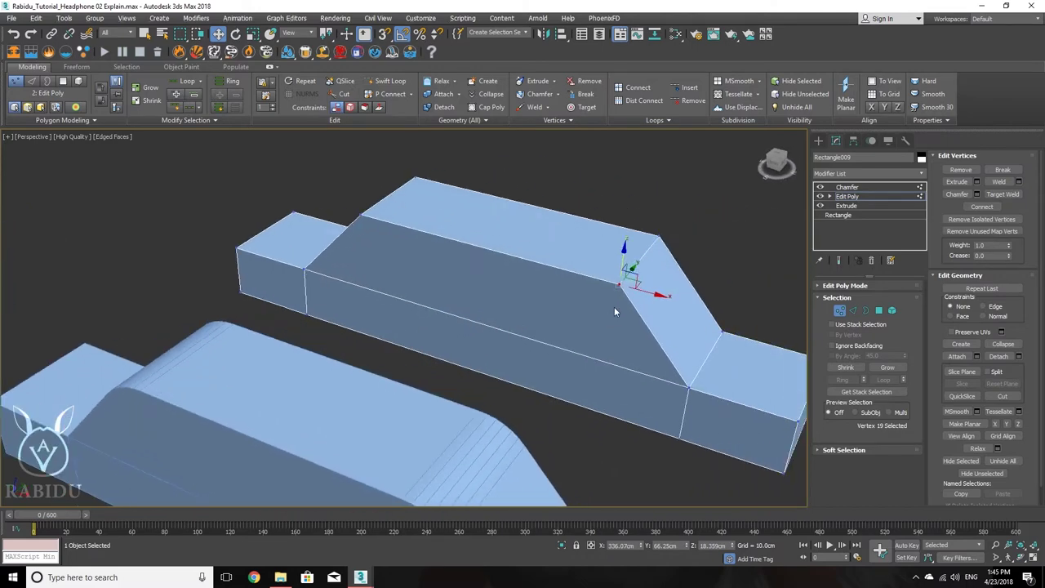
{"action": "left_click", "coordinate": [622, 303]}
{"action": "left_click", "coordinate": [621, 285]}
{"action": "left_click", "coordinate": [877, 196]}
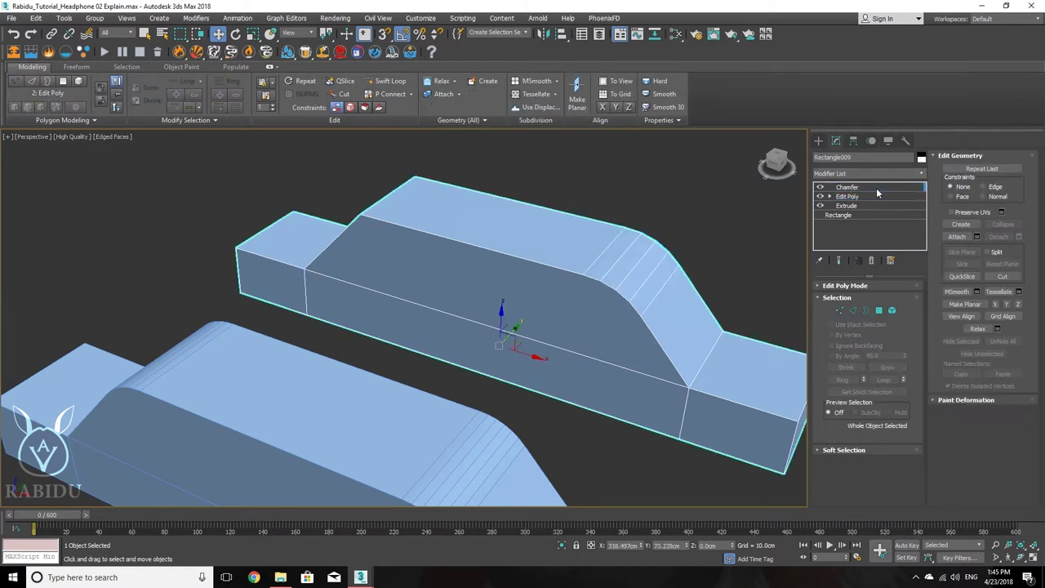
{"action": "left_click", "coordinate": [889, 187]}
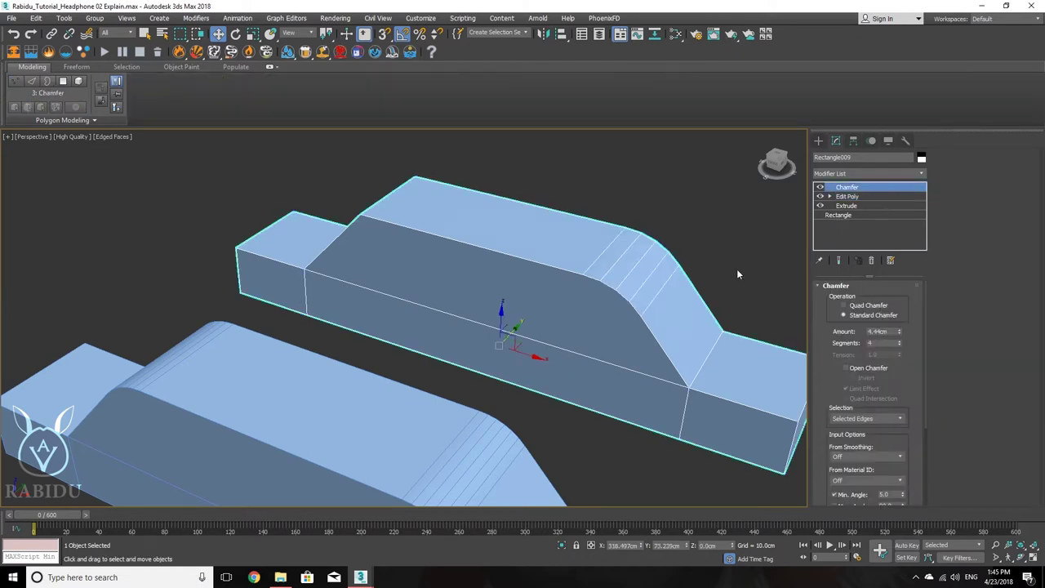
{"action": "left_click", "coordinate": [884, 419]}
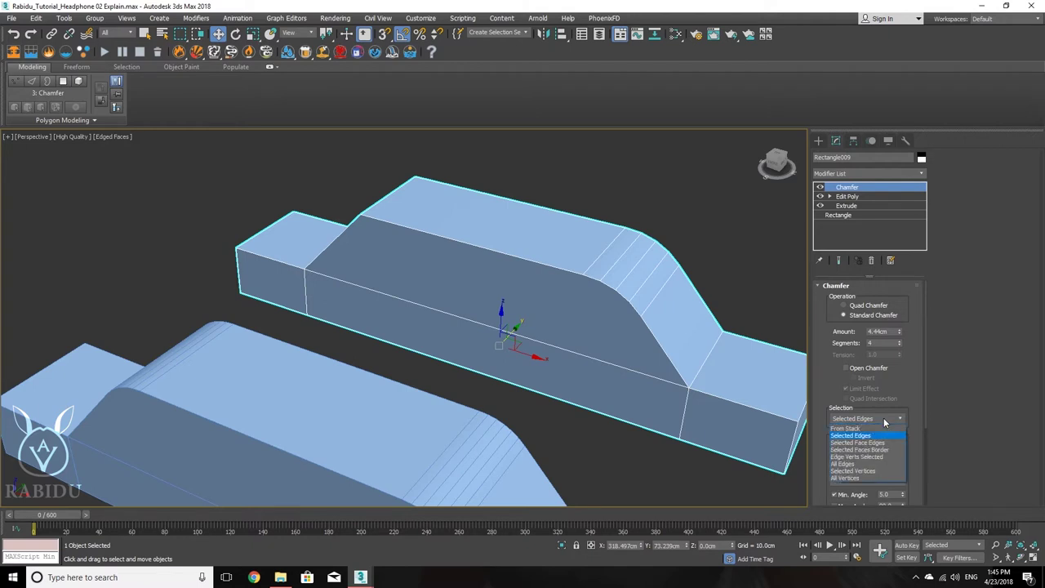
{"action": "left_click", "coordinate": [873, 472]}
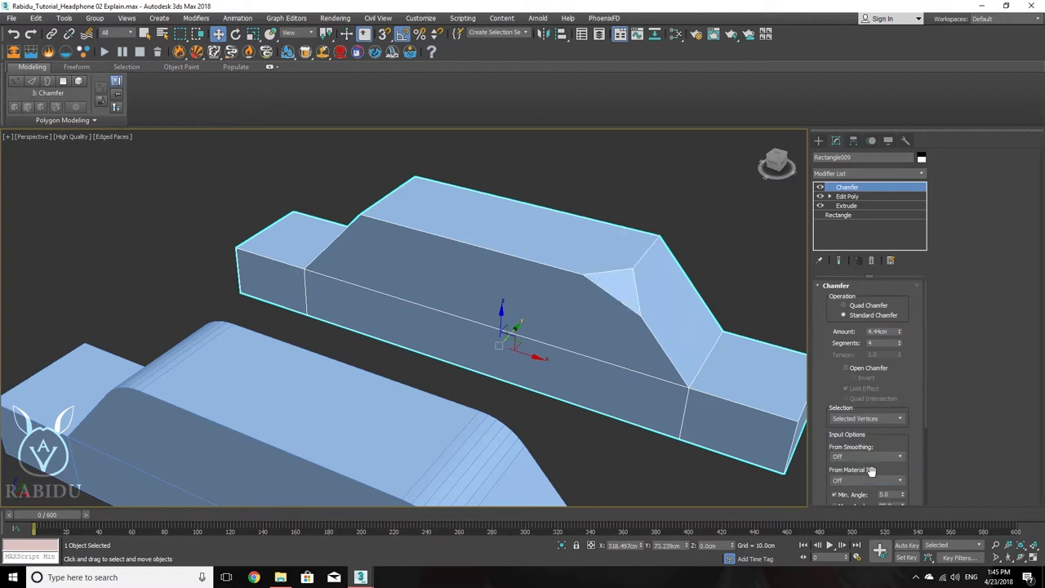
{"action": "left_click", "coordinate": [869, 309]}
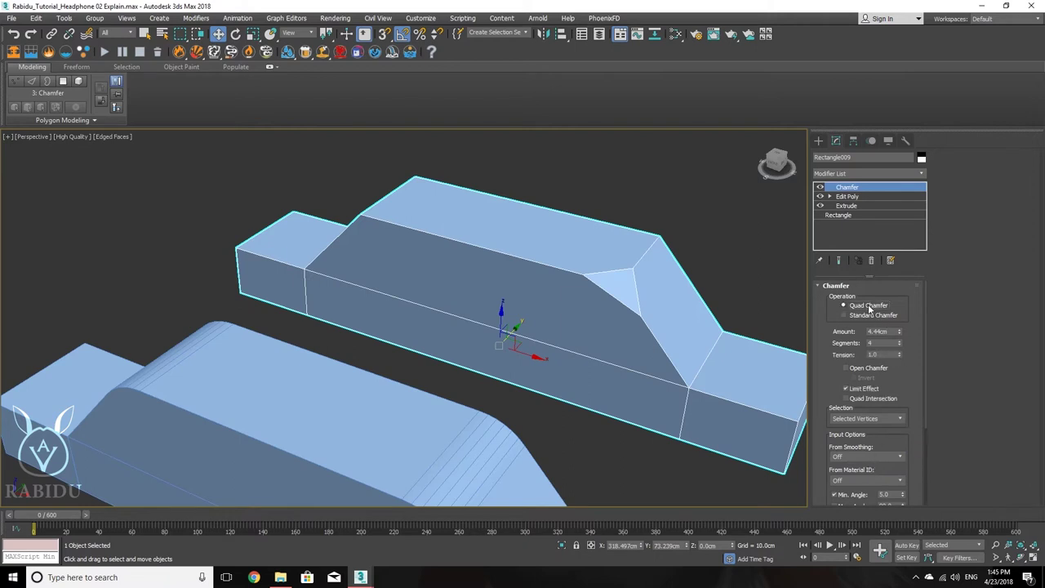
{"action": "left_click", "coordinate": [866, 315]}
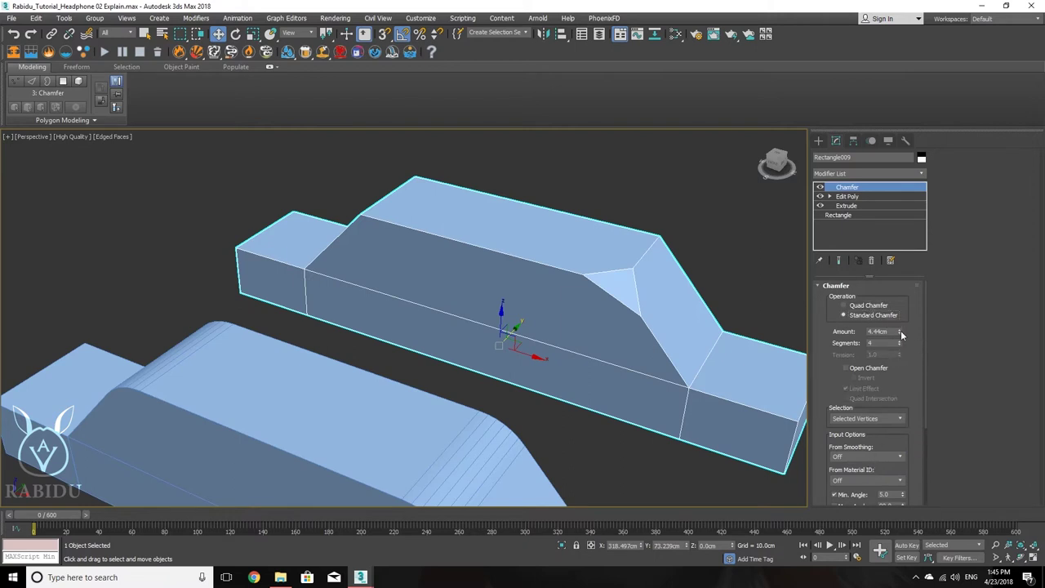
{"action": "mouse_move", "coordinate": [900, 329]}
{"action": "left_mouse_down"}
{"action": "mouse_move", "coordinate": [900, 392]}
{"action": "mouse_move", "coordinate": [898, 281]}
{"action": "mouse_move", "coordinate": [900, 341]}
{"action": "mouse_move", "coordinate": [906, 295]}
{"action": "mouse_move", "coordinate": [910, 349]}
{"action": "mouse_move", "coordinate": [908, 328]}
{"action": "left_mouse_up"}
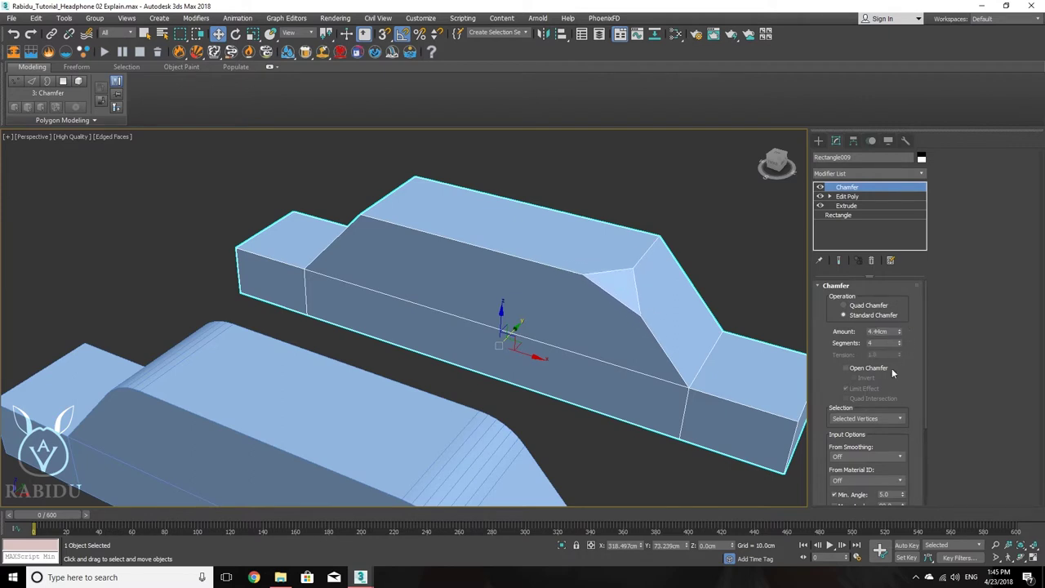
- Switch the chamfer Selection to All Edges, then to All Vertices
{"action": "left_click", "coordinate": [900, 418]}
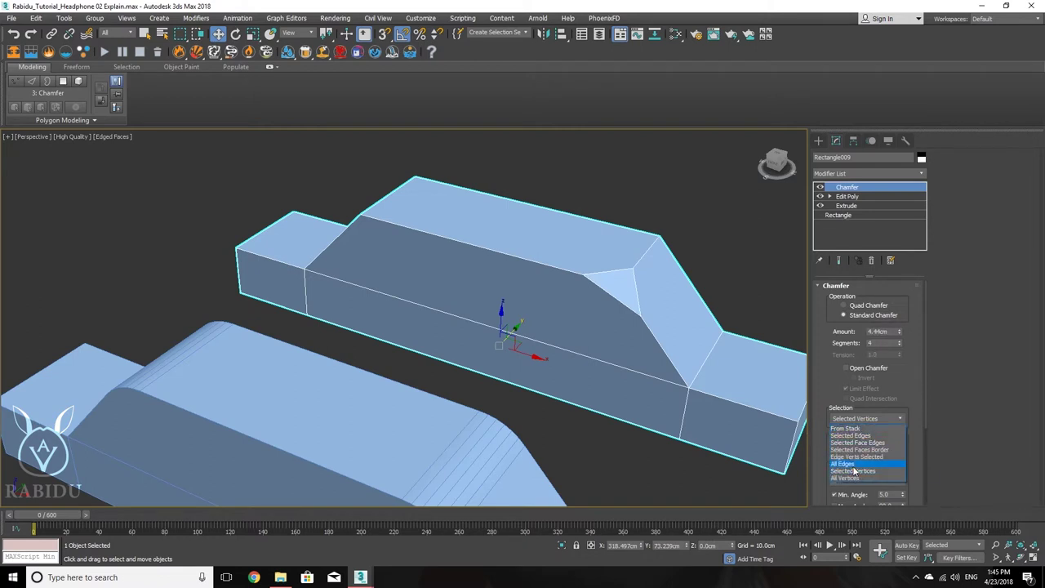
{"action": "left_click", "coordinate": [849, 464]}
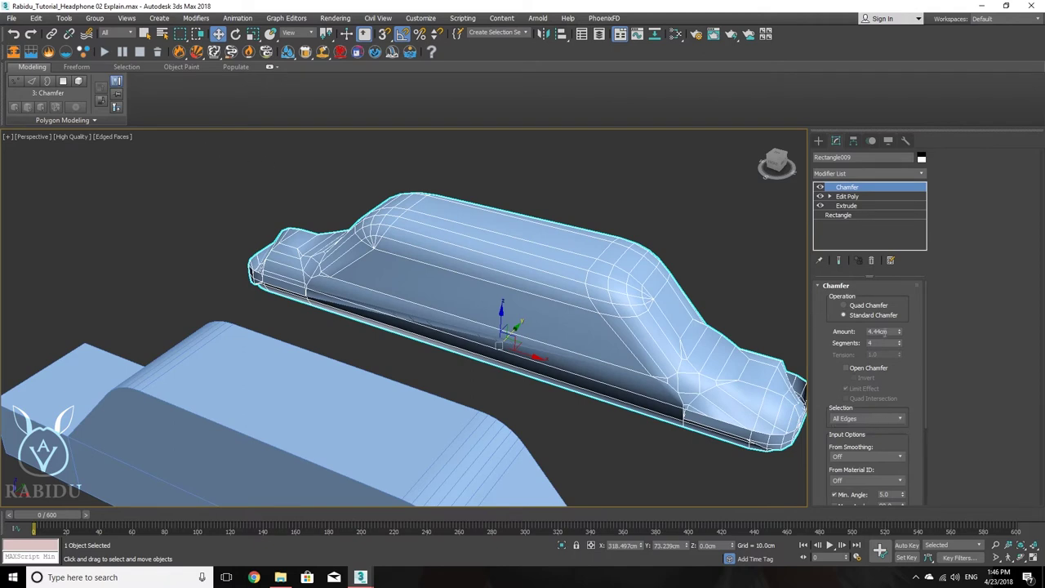
{"action": "left_click", "coordinate": [901, 418]}
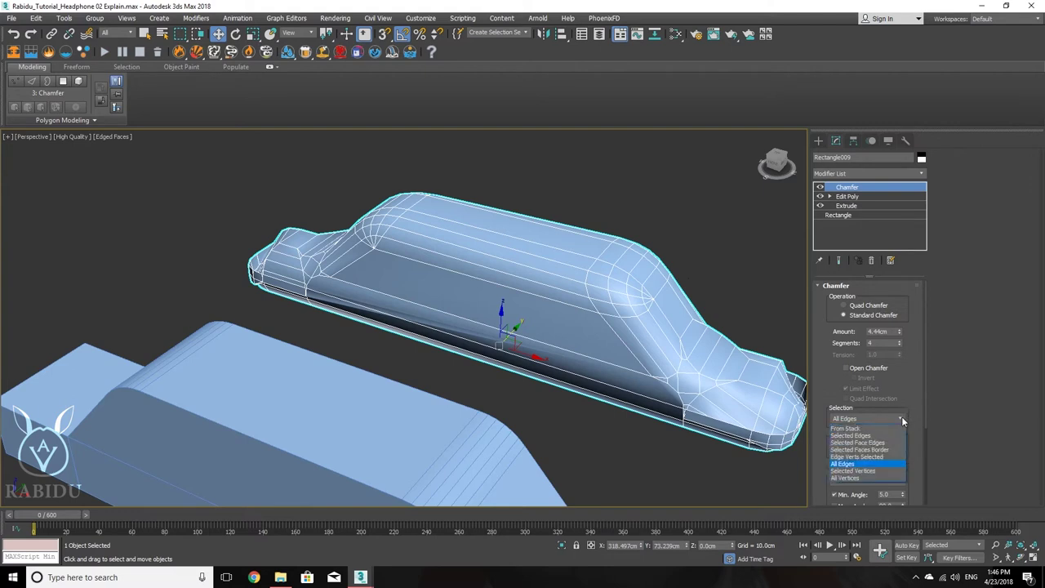
{"action": "left_click", "coordinate": [868, 478]}
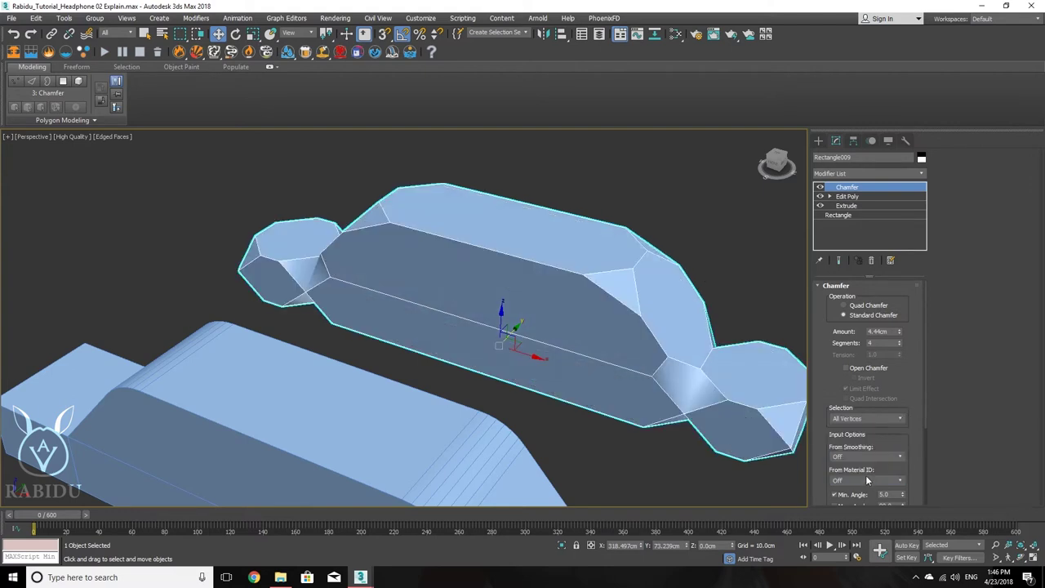
- Delete the chamfered demo object
{"action": "scroll", "coordinate": [653, 261], "scroll_direction": "down", "scroll_amount": 6}
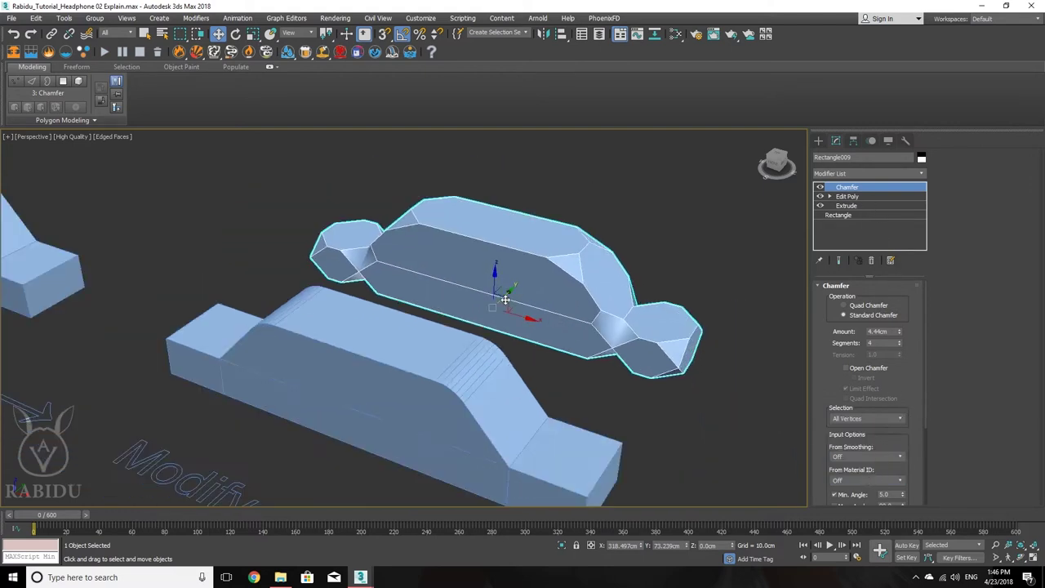
{"action": "middle_click_drag", "start_coordinate": [580, 328], "coordinate": [562, 345]}
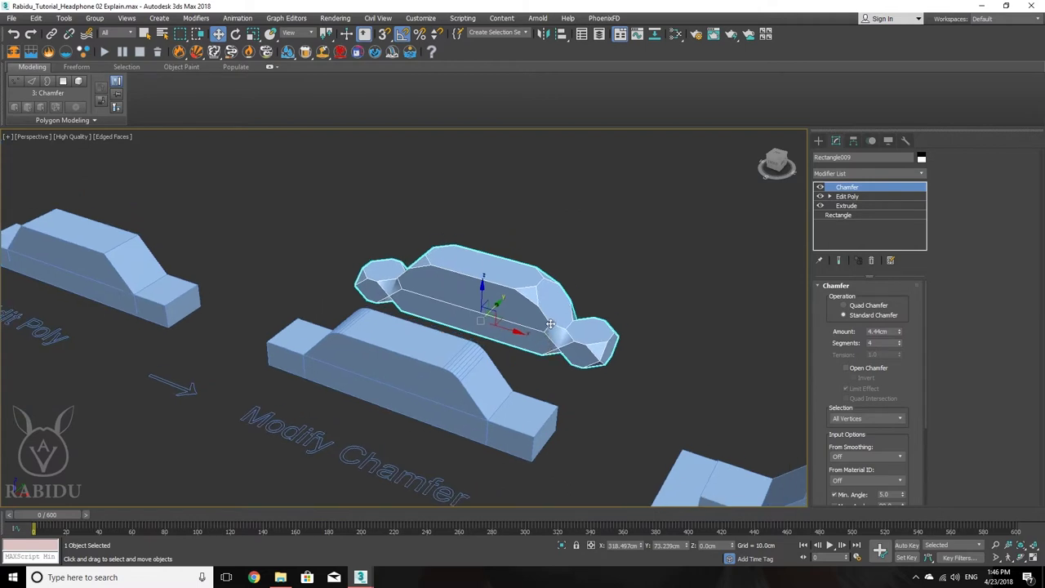
{"action": "scroll", "coordinate": [551, 323], "scroll_direction": "up", "scroll_amount": 2}
{"action": "middle_click_drag", "start_coordinate": [518, 304], "coordinate": [515, 320]}
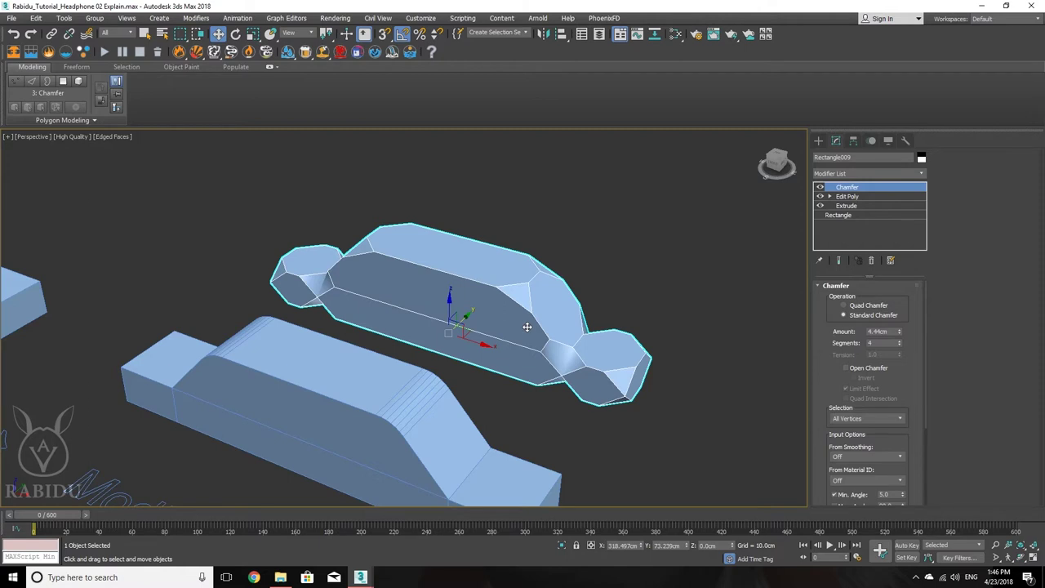
{"action": "key", "text": "Delete"}
{"action": "middle_click_drag", "start_coordinate": [527, 330], "coordinate": [408, 283]}
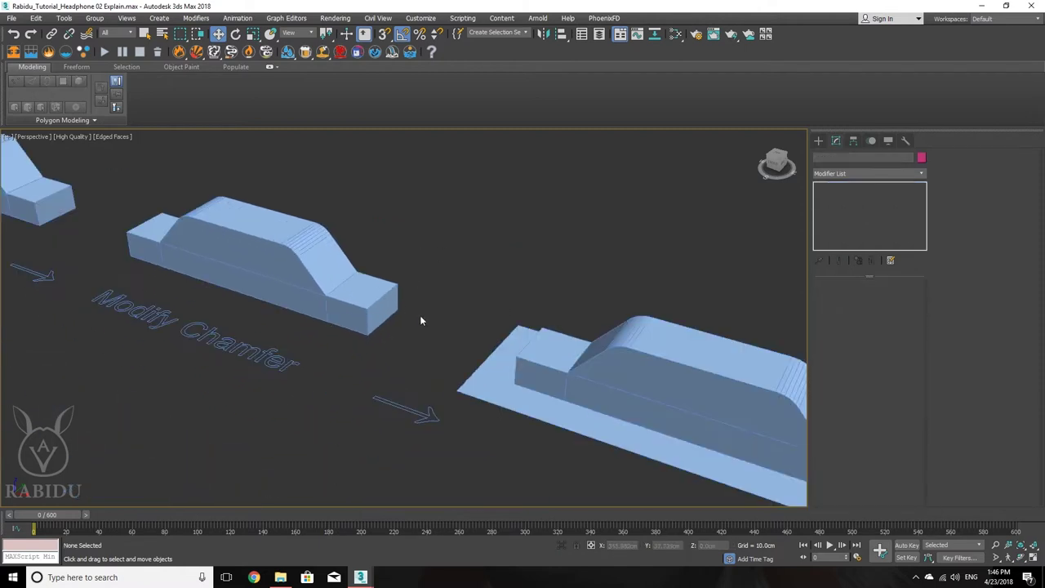
- Navigate the view to the Attach 2 Object example's car body, Rectangle005
{"action": "middle_click_drag", "start_coordinate": [420, 320], "coordinate": [417, 300]}
{"action": "left_click", "coordinate": [398, 378]}
{"action": "middle_click_drag", "start_coordinate": [397, 412], "coordinate": [529, 342], "text": "alt"}
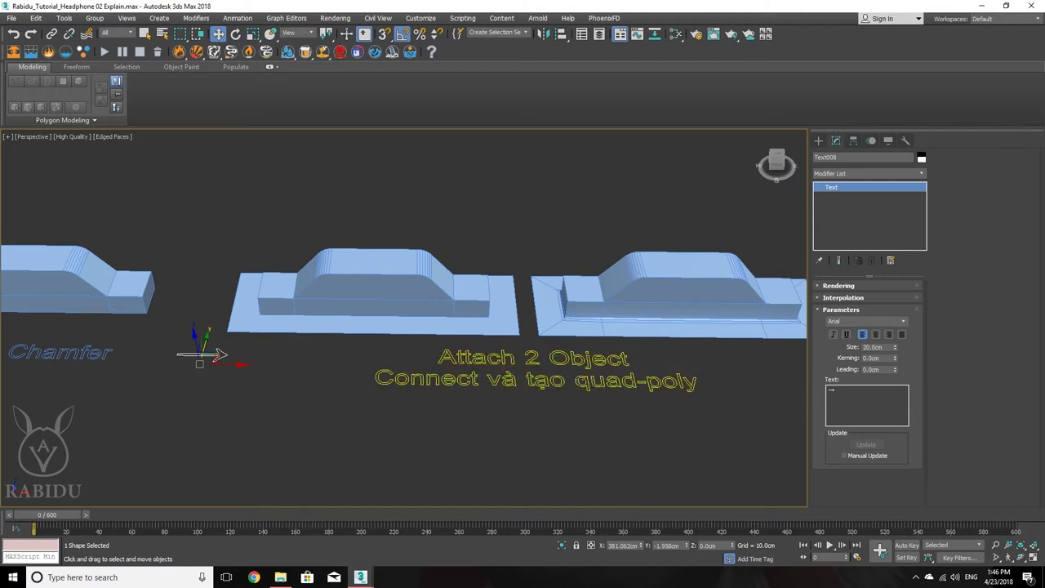
{"action": "middle_click_drag", "start_coordinate": [387, 307], "coordinate": [473, 377]}
{"action": "scroll", "coordinate": [390, 354], "scroll_direction": "up", "scroll_amount": 2}
{"action": "scroll", "coordinate": [390, 355], "scroll_direction": "up", "scroll_amount": 2}
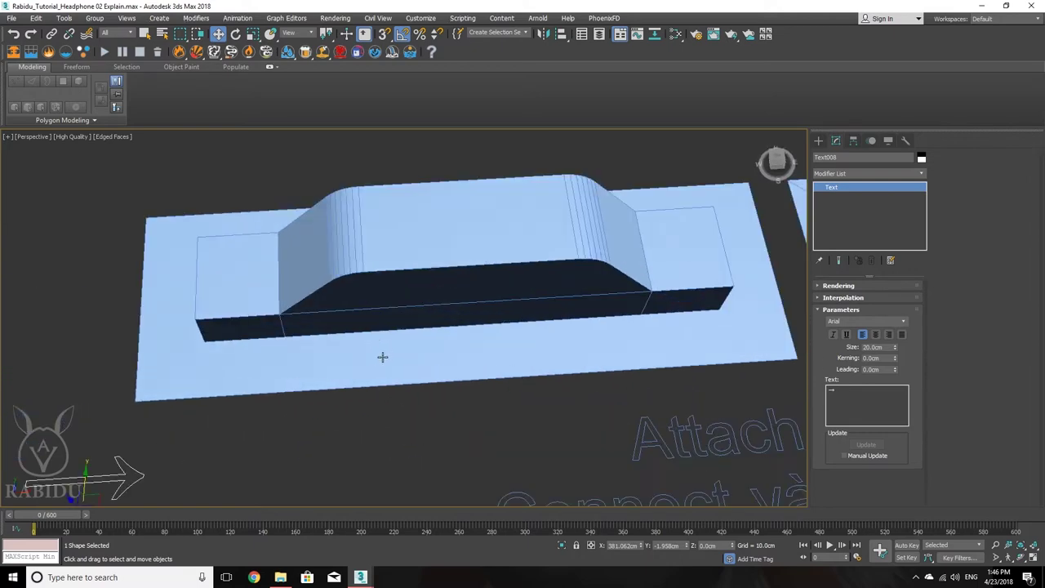
{"action": "middle_click_drag", "start_coordinate": [381, 355], "coordinate": [370, 322], "text": "alt"}
{"action": "left_click", "coordinate": [459, 332]}
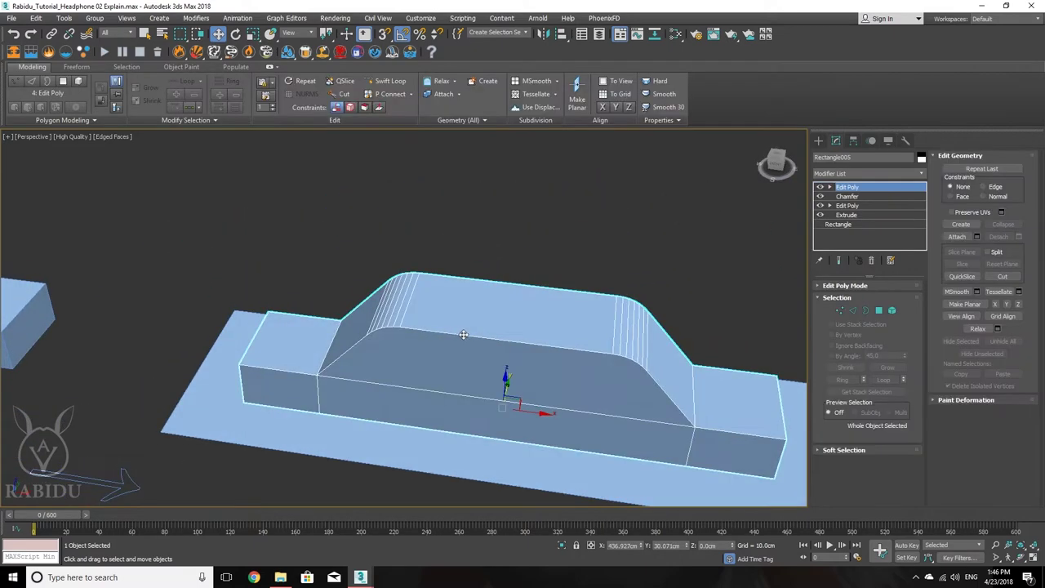
{"action": "middle_click_drag", "start_coordinate": [459, 333], "coordinate": [429, 331], "text": "alt"}
{"action": "scroll", "coordinate": [423, 323], "scroll_direction": "down", "scroll_amount": 2}
{"action": "scroll", "coordinate": [412, 307], "scroll_direction": "up", "scroll_amount": 2}
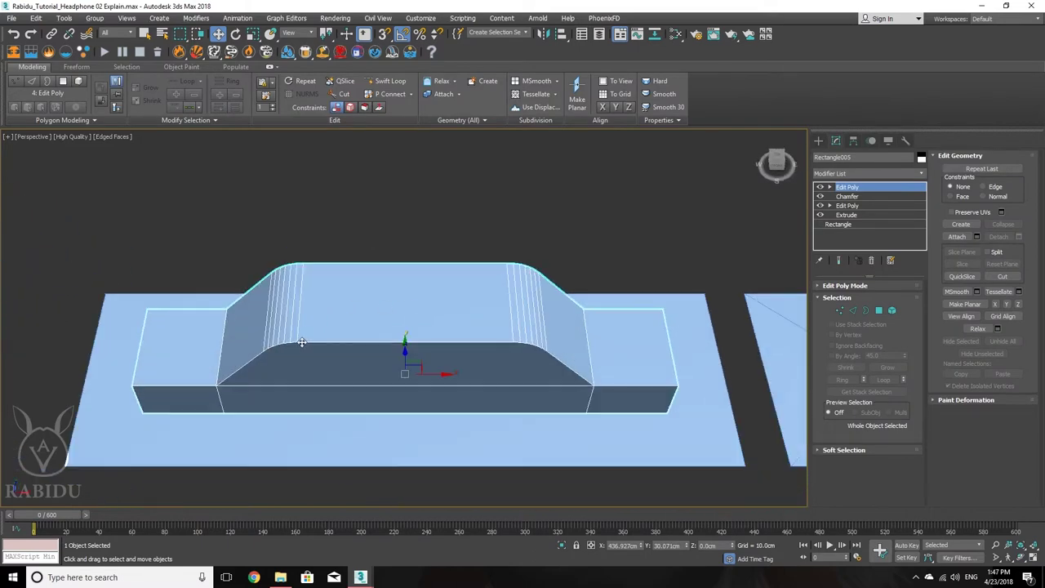
{"action": "middle_click_drag", "start_coordinate": [493, 342], "coordinate": [506, 389], "text": "alt"}
{"action": "scroll", "coordinate": [426, 339], "scroll_direction": "up", "scroll_amount": 3}
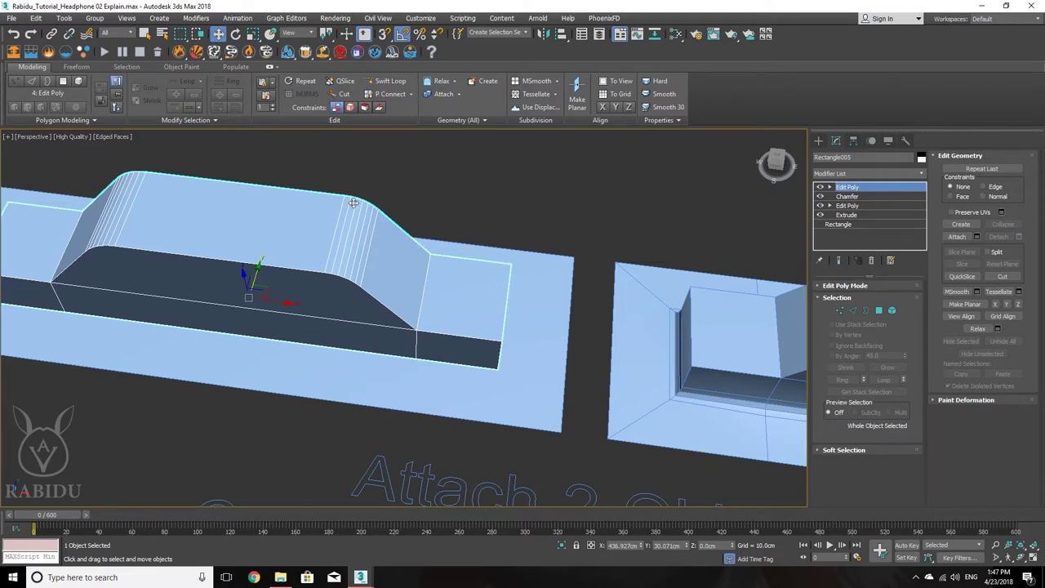
{"action": "middle_click_drag", "start_coordinate": [310, 263], "coordinate": [349, 262], "text": "alt"}
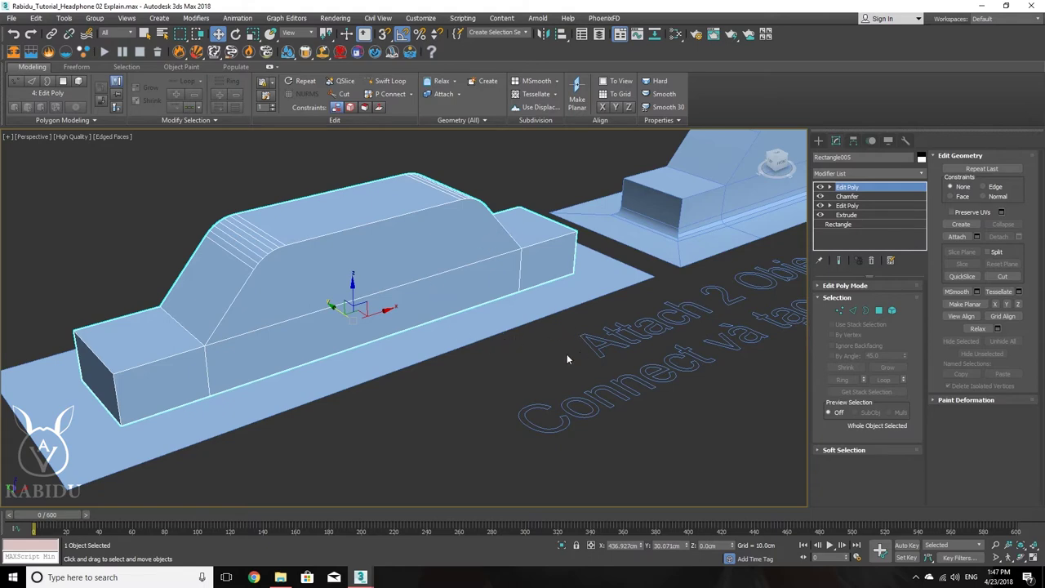
{"action": "middle_click_drag", "start_coordinate": [605, 383], "coordinate": [567, 312], "text": "alt"}
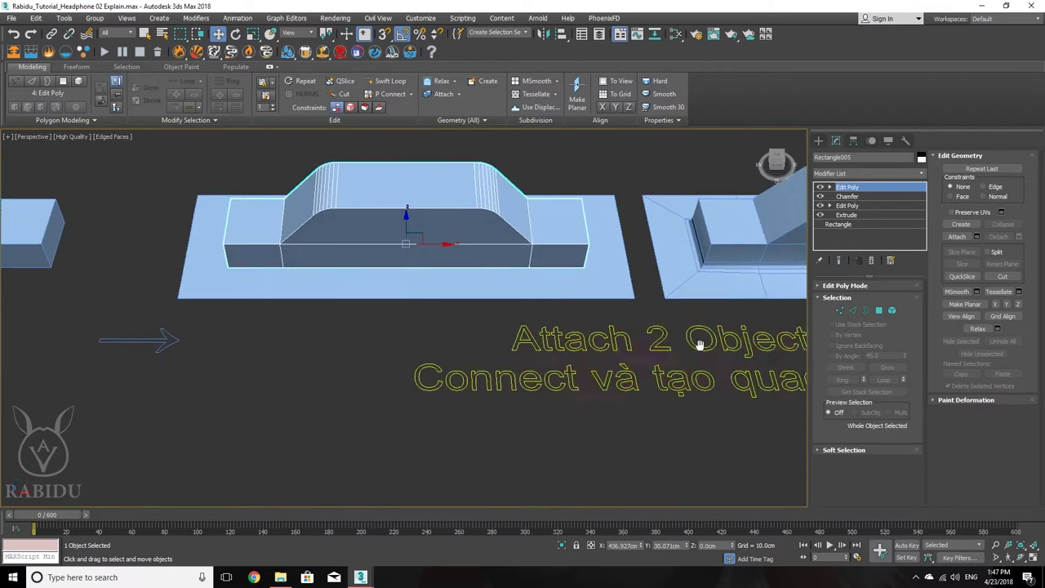
{"action": "middle_click_drag", "start_coordinate": [512, 291], "coordinate": [330, 313]}
{"action": "scroll", "coordinate": [334, 282], "scroll_direction": "up", "scroll_amount": 3}
{"action": "scroll", "coordinate": [469, 324], "scroll_direction": "up", "scroll_amount": 3}
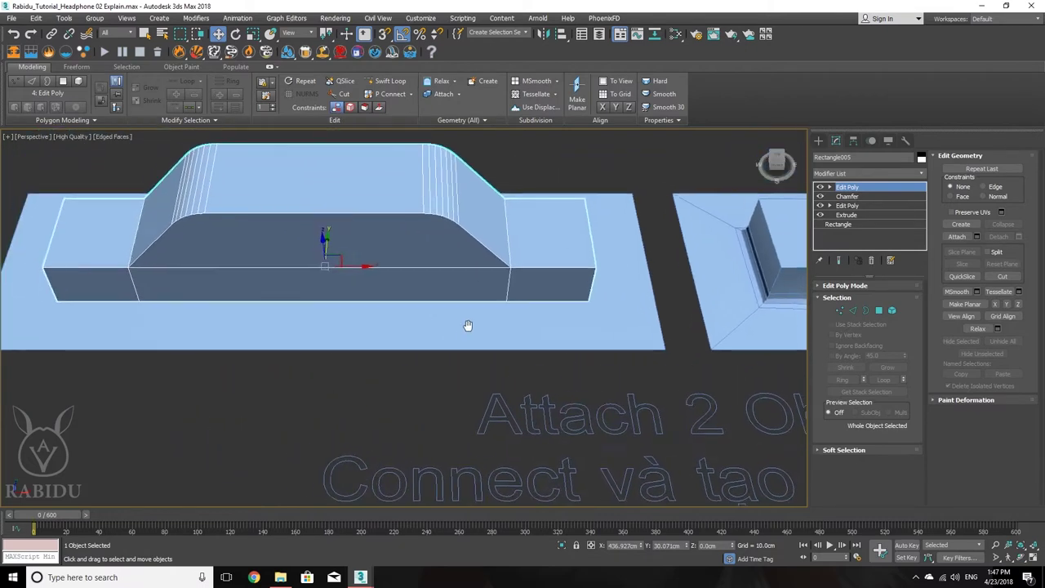
{"action": "left_click", "coordinate": [440, 339]}
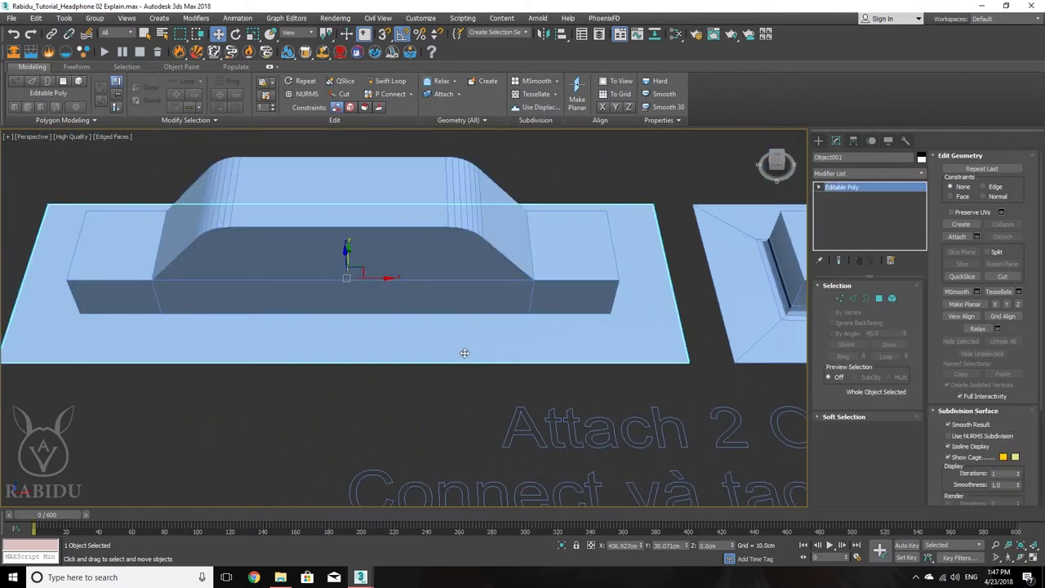
{"action": "left_click", "coordinate": [397, 174]}
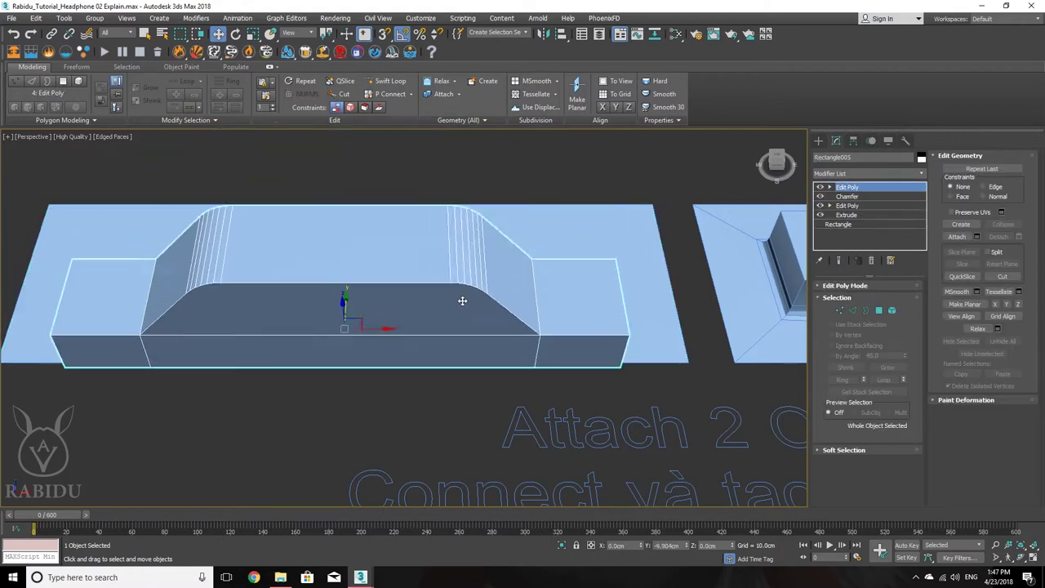
{"action": "left_click_drag", "start_coordinate": [488, 264], "coordinate": [507, 135]}
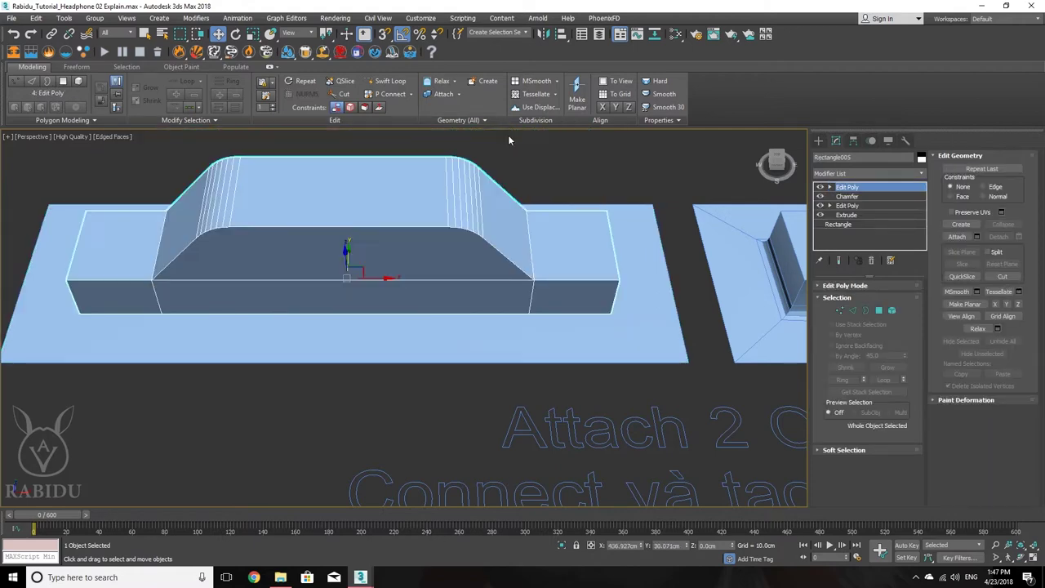
{"action": "left_click", "coordinate": [646, 324]}
{"action": "left_click_drag", "start_coordinate": [646, 324], "coordinate": [665, 343]}
{"action": "key", "text": "ctrl+z"}
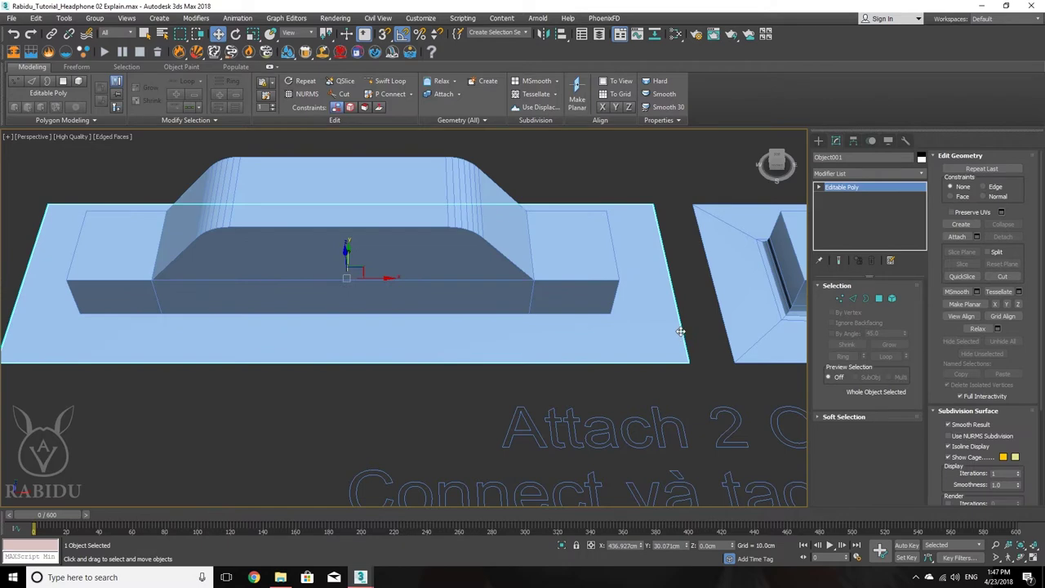
{"action": "left_click", "coordinate": [469, 258]}
{"action": "middle_click_drag", "start_coordinate": [599, 277], "coordinate": [434, 325]}
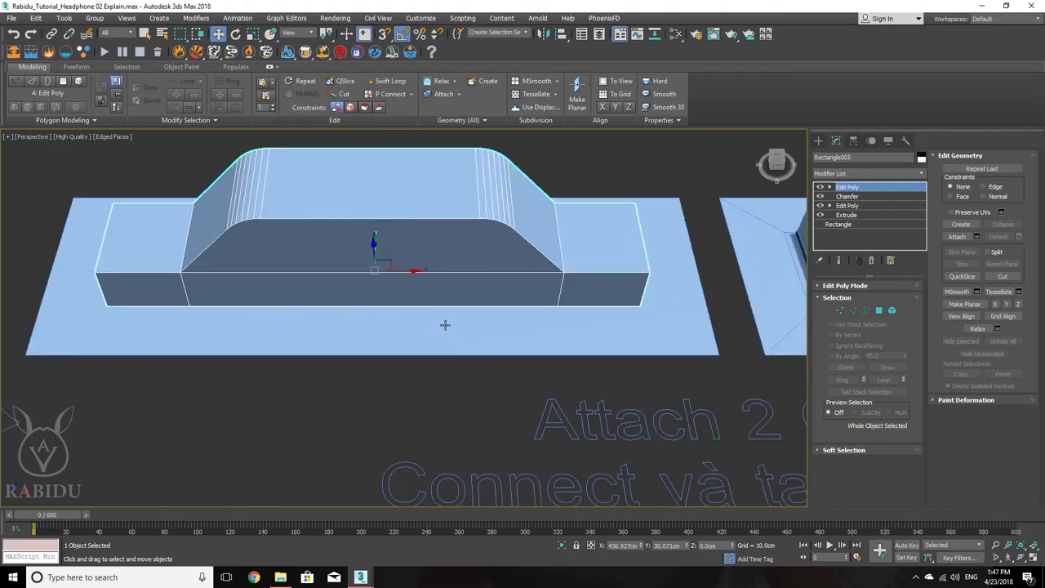
{"action": "mouse_move", "coordinate": [460, 311]}
{"action": "middle_mouse_down"}
{"action": "mouse_move", "coordinate": [467, 323]}
{"action": "mouse_move", "coordinate": [481, 317]}
{"action": "mouse_move", "coordinate": [469, 311]}
{"action": "middle_mouse_up"}
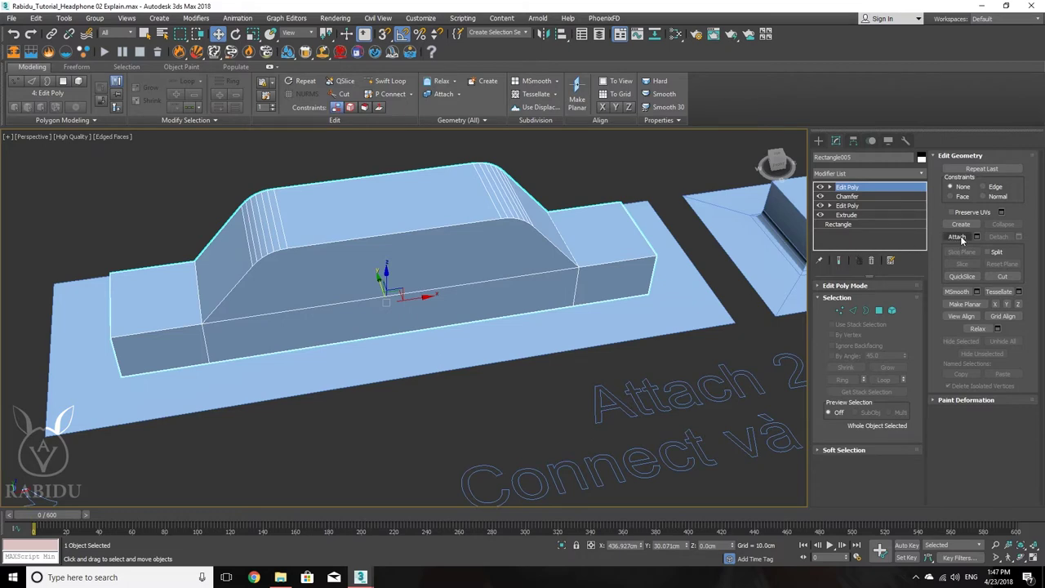
- Attach the base plate to Rectangle005 and verify they move as one object
{"action": "left_click", "coordinate": [441, 95]}
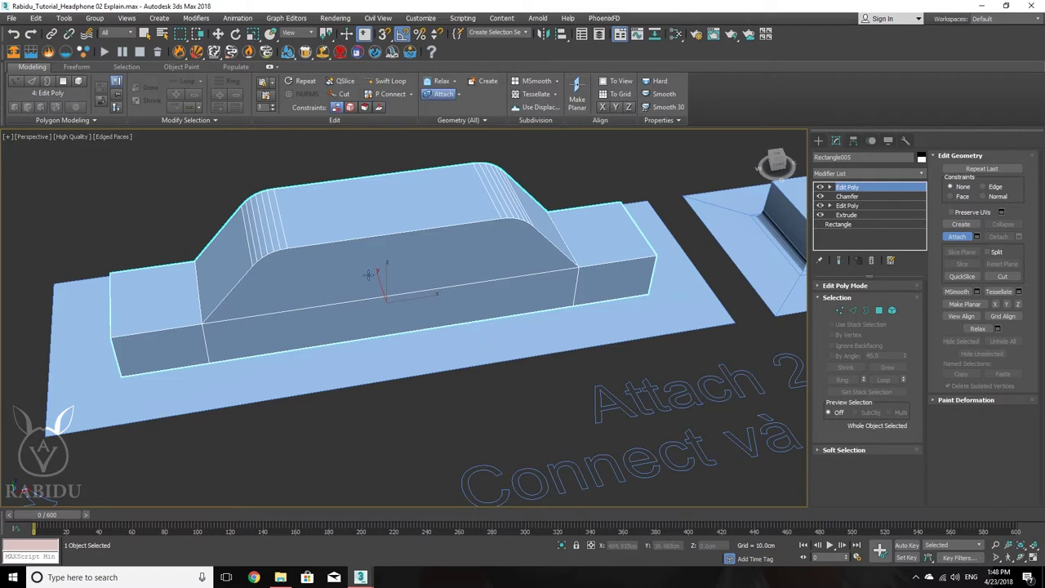
{"action": "left_click", "coordinate": [445, 344]}
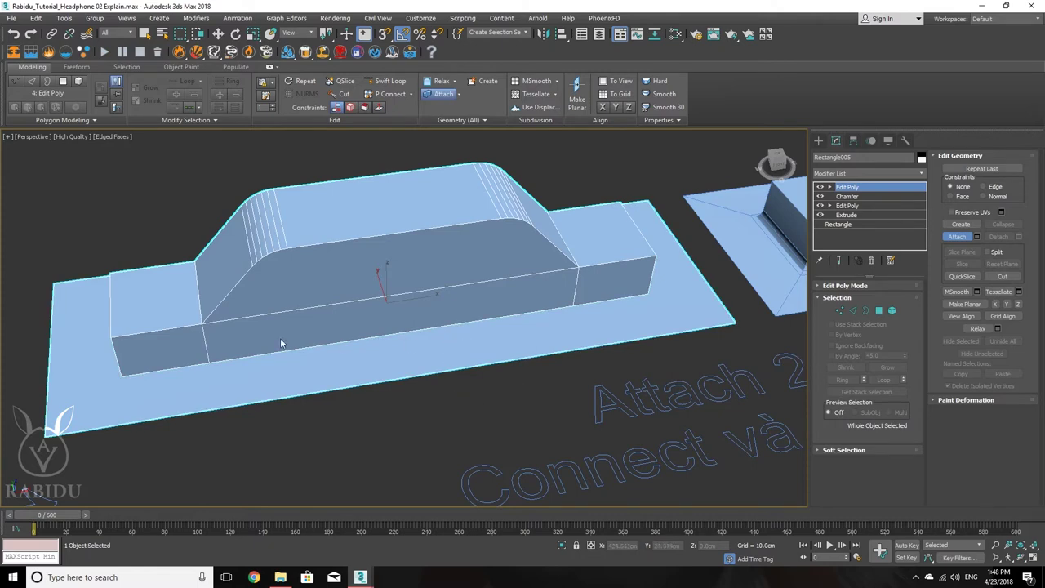
{"action": "key", "text": "w"}
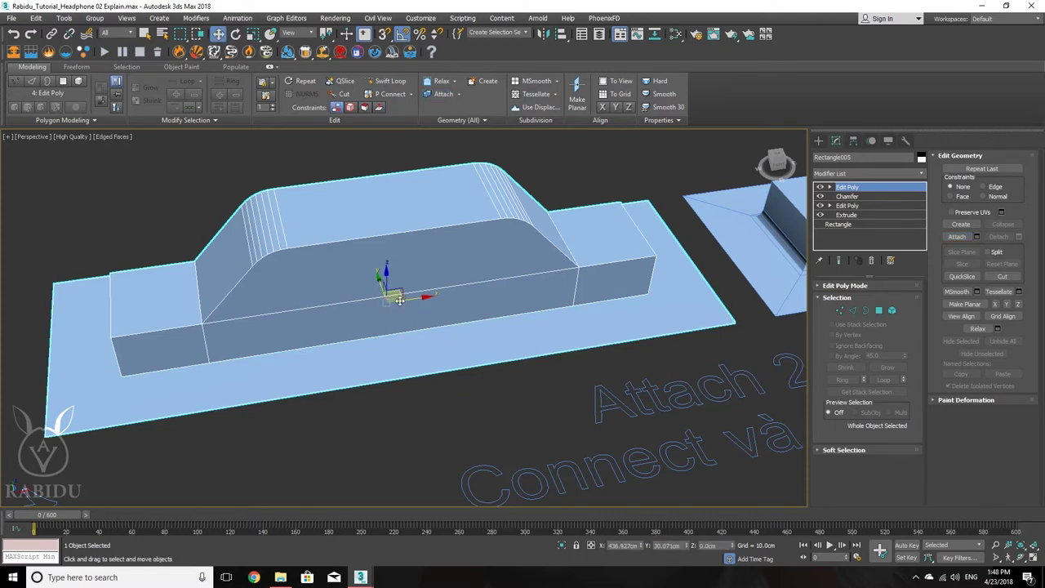
{"action": "left_click_drag", "start_coordinate": [402, 300], "coordinate": [481, 292]}
{"action": "middle_click_drag", "start_coordinate": [409, 354], "coordinate": [490, 372], "text": "alt"}
{"action": "middle_click_drag", "start_coordinate": [609, 357], "coordinate": [481, 333], "text": "alt"}
{"action": "middle_click_drag", "start_coordinate": [620, 339], "coordinate": [424, 350]}
{"action": "scroll", "coordinate": [424, 350], "scroll_direction": "up", "scroll_amount": 4}
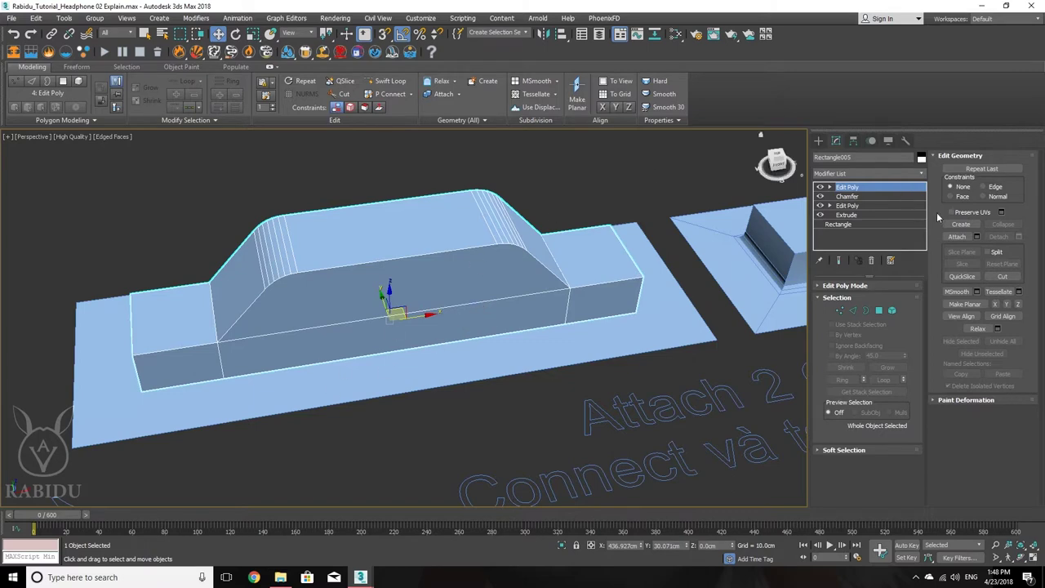
{"action": "left_click", "coordinate": [976, 236]}
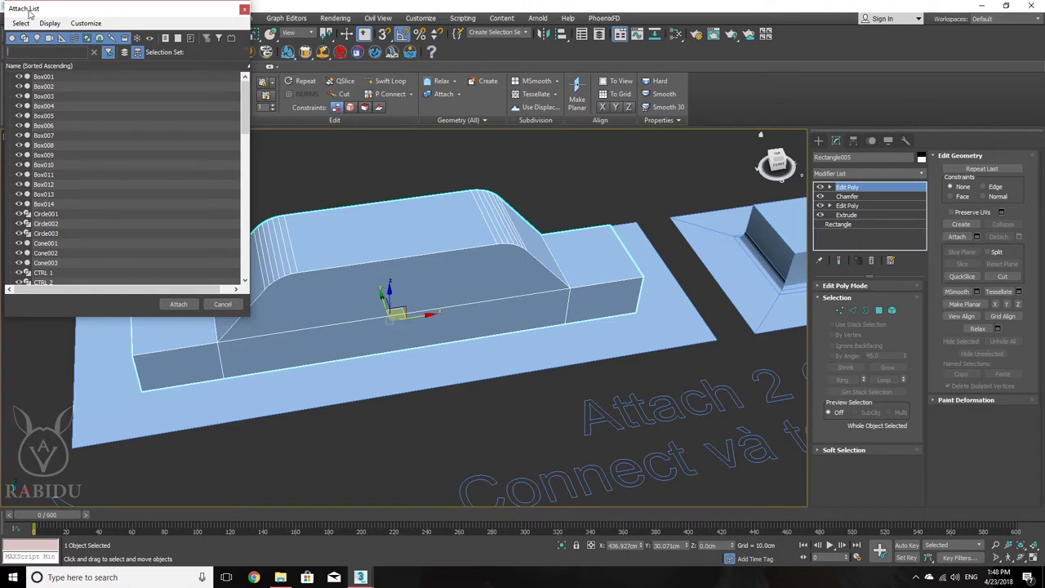
{"action": "left_click", "coordinate": [49, 108]}
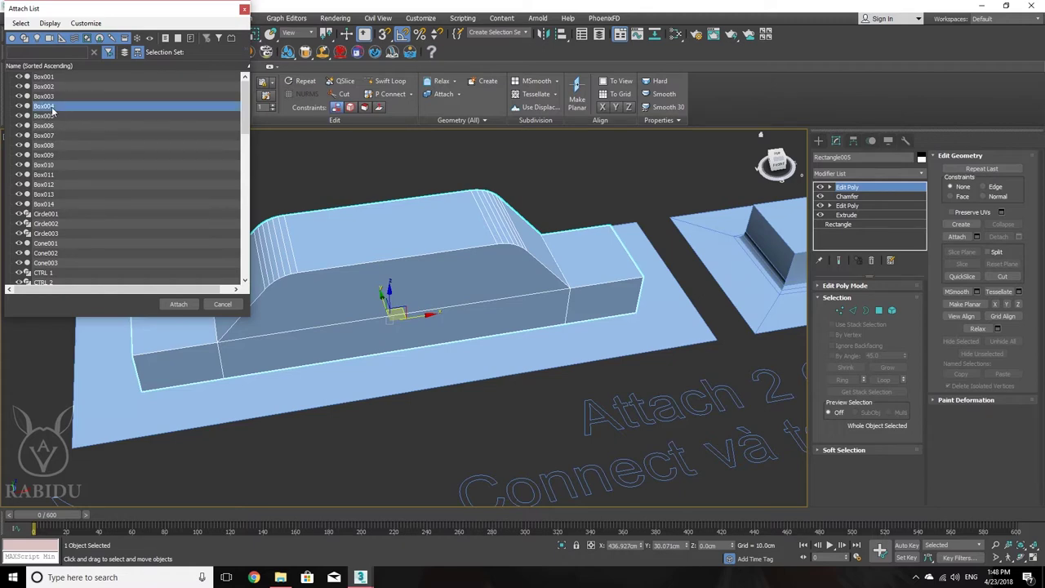
{"action": "left_click", "coordinate": [71, 204], "text": "shift"}
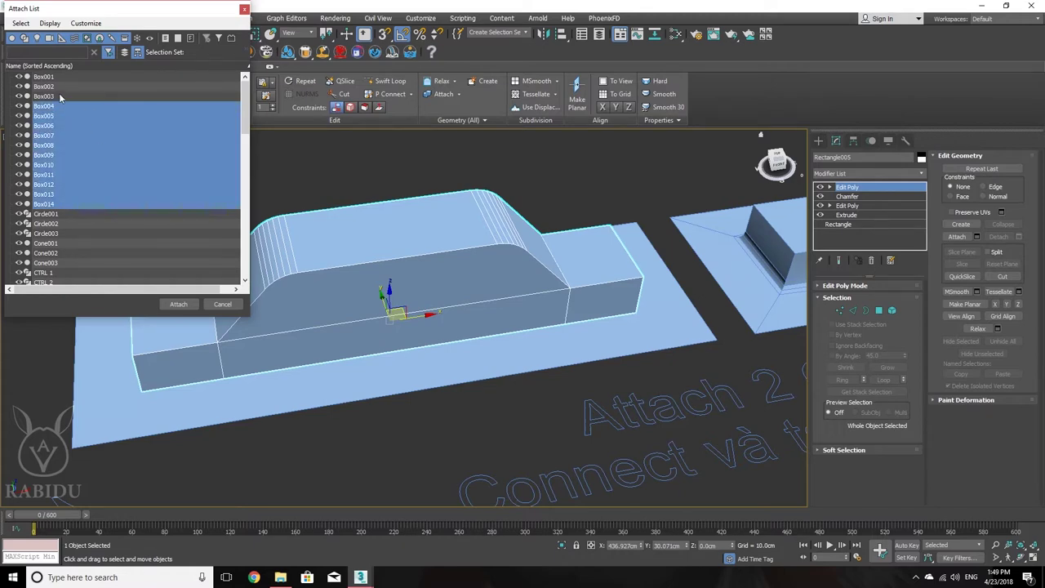
{"action": "left_click", "coordinate": [59, 94]}
{"action": "left_click", "coordinate": [69, 193], "text": "shift"}
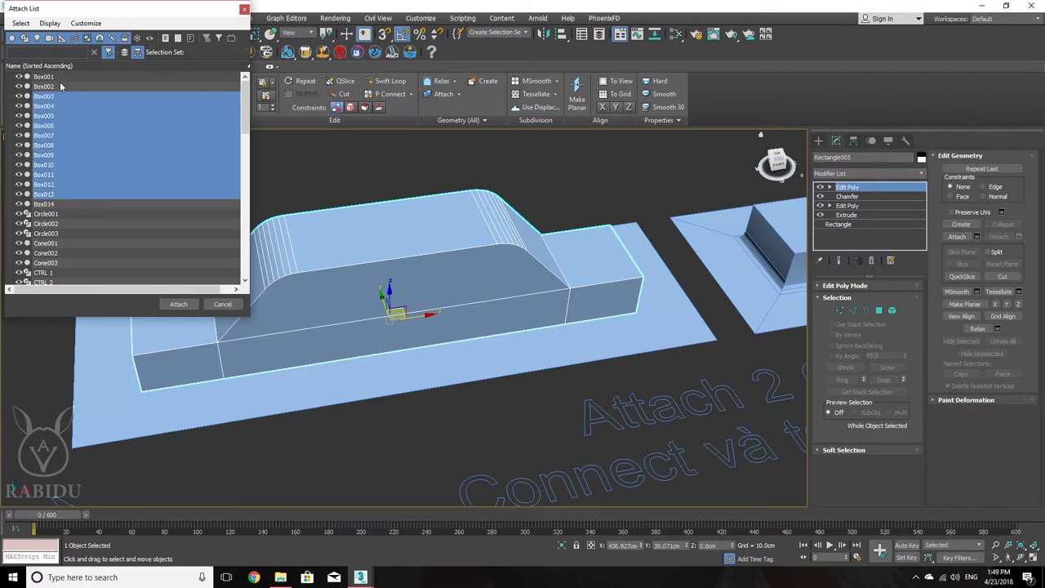
{"action": "left_click", "coordinate": [62, 87]}
{"action": "left_click", "coordinate": [62, 197], "text": "shift"}
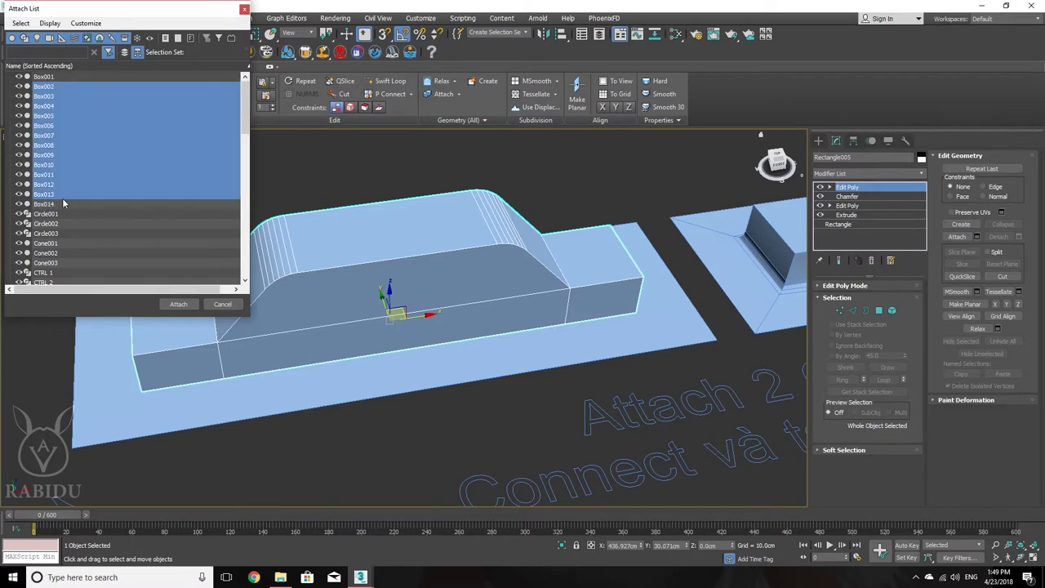
{"action": "left_click", "coordinate": [68, 97]}
{"action": "left_click", "coordinate": [65, 144], "text": "shift"}
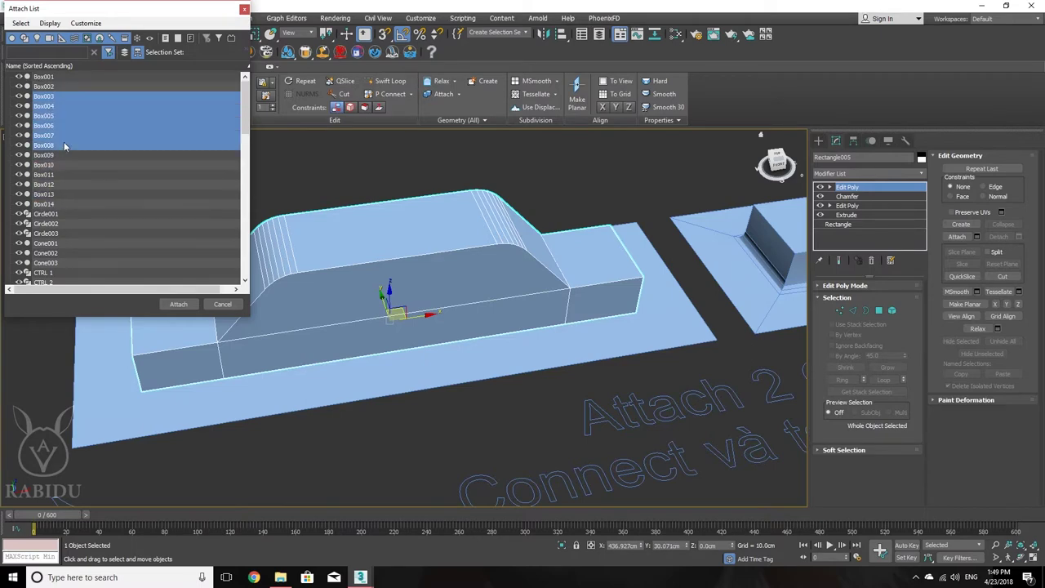
{"action": "left_click", "coordinate": [65, 175], "text": "ctrl"}
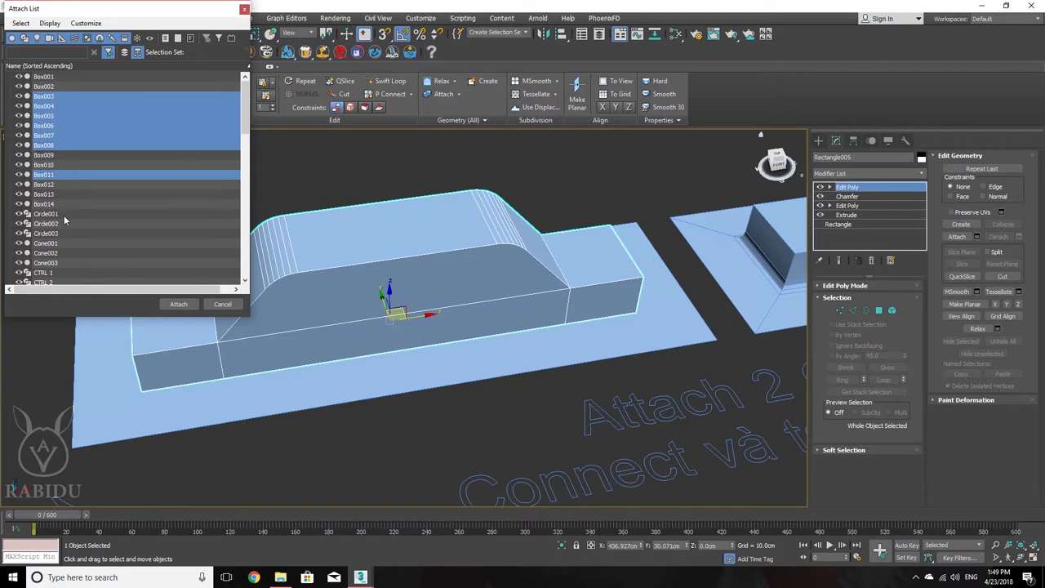
{"action": "left_click", "coordinate": [61, 204], "text": "ctrl+shift"}
{"action": "left_click", "coordinate": [78, 247], "text": "ctrl"}
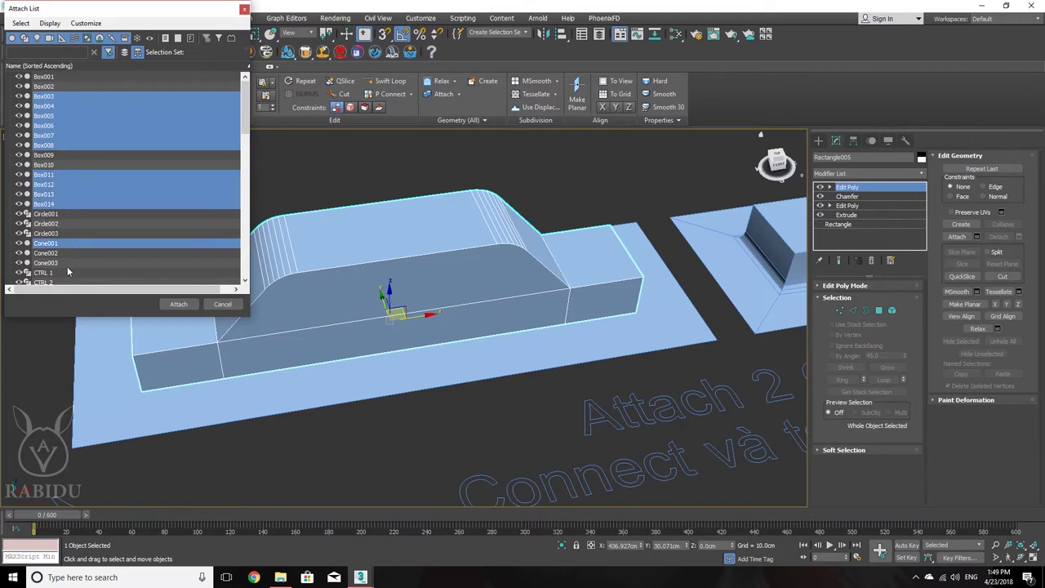
{"action": "left_click", "coordinate": [65, 262], "text": "ctrl+shift"}
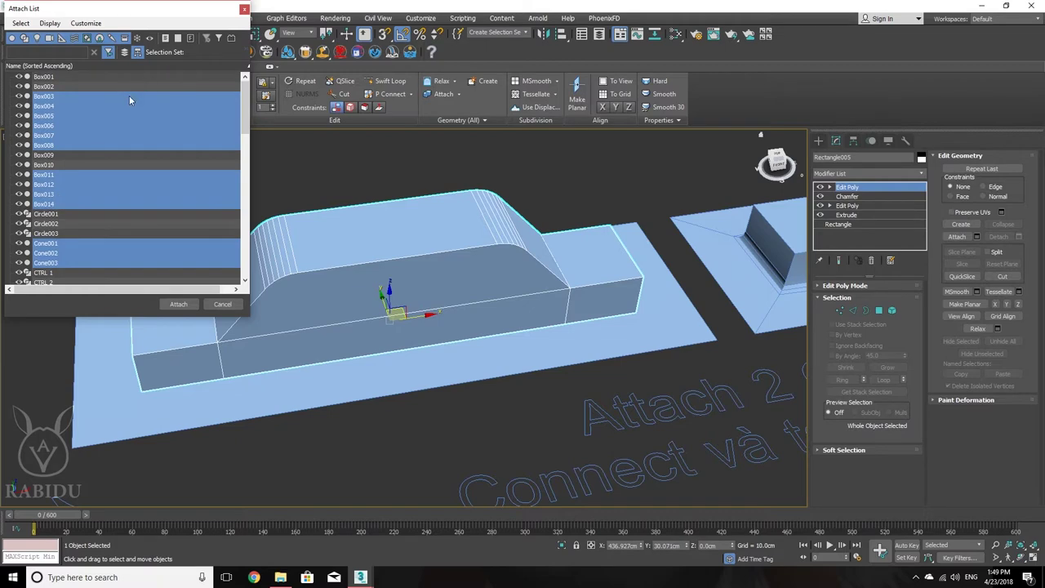
{"action": "left_click", "coordinate": [222, 304]}
- Select the car body and base plate and clone a copy off to the side
{"action": "middle_click_drag", "start_coordinate": [586, 246], "coordinate": [580, 278], "text": "alt"}
{"action": "scroll", "coordinate": [490, 269], "scroll_direction": "up", "scroll_amount": 3}
{"action": "scroll", "coordinate": [360, 293], "scroll_direction": "up", "scroll_amount": 3}
{"action": "scroll", "coordinate": [476, 293], "scroll_direction": "down", "scroll_amount": 4}
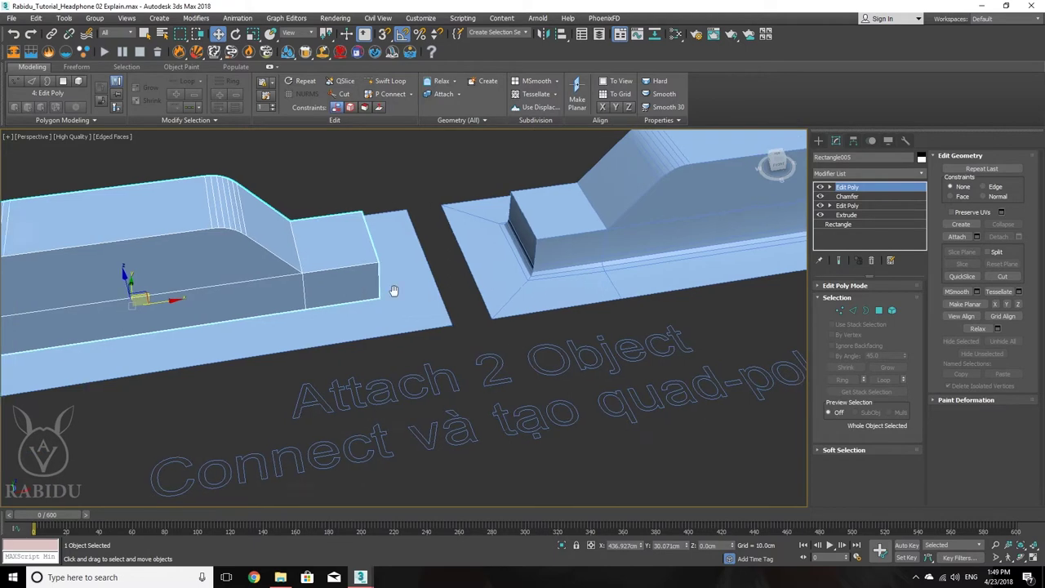
{"action": "left_click", "coordinate": [417, 316], "text": "ctrl"}
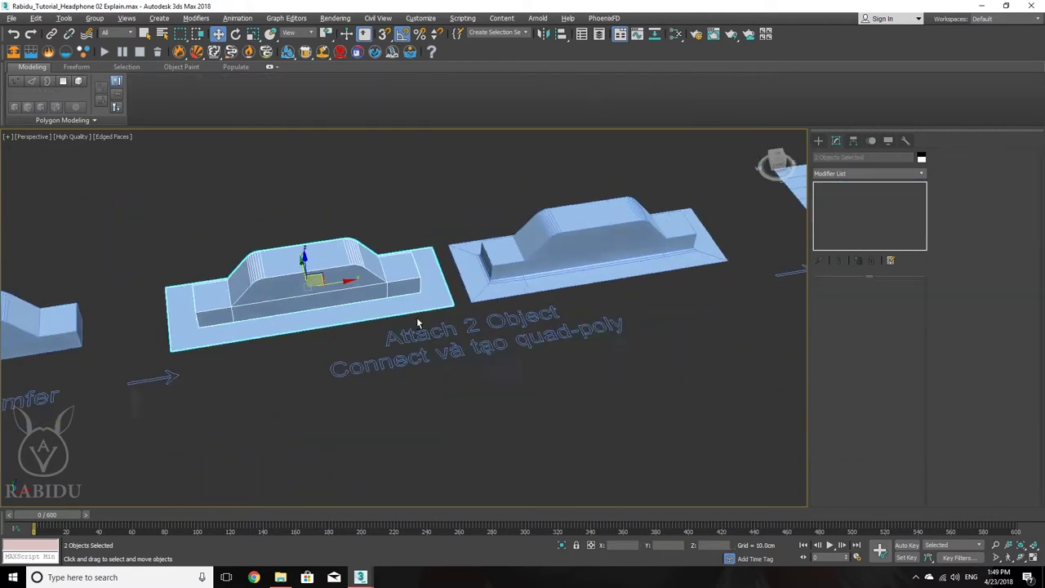
{"action": "middle_click_drag", "start_coordinate": [416, 317], "coordinate": [345, 290], "text": "alt"}
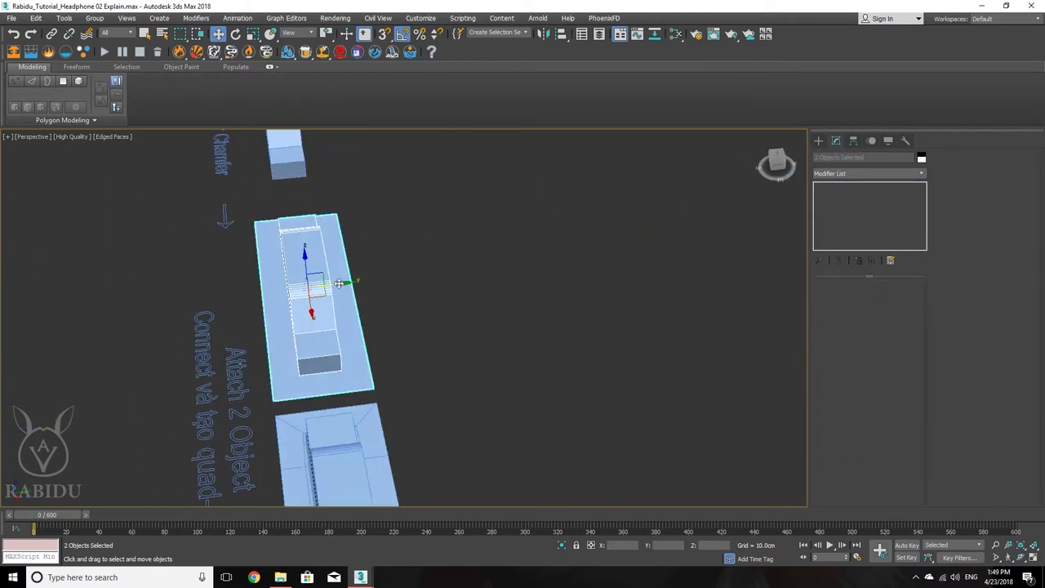
{"action": "mouse_move", "coordinate": [342, 286]}
{"action": "left_mouse_down", "text": "shift"}
{"action": "mouse_move", "coordinate": [559, 280]}
{"action": "mouse_move", "coordinate": [214, 310]}
{"action": "mouse_move", "coordinate": [105, 341]}
{"action": "mouse_move", "coordinate": [115, 330]}
{"action": "left_mouse_up", "text": "shift"}
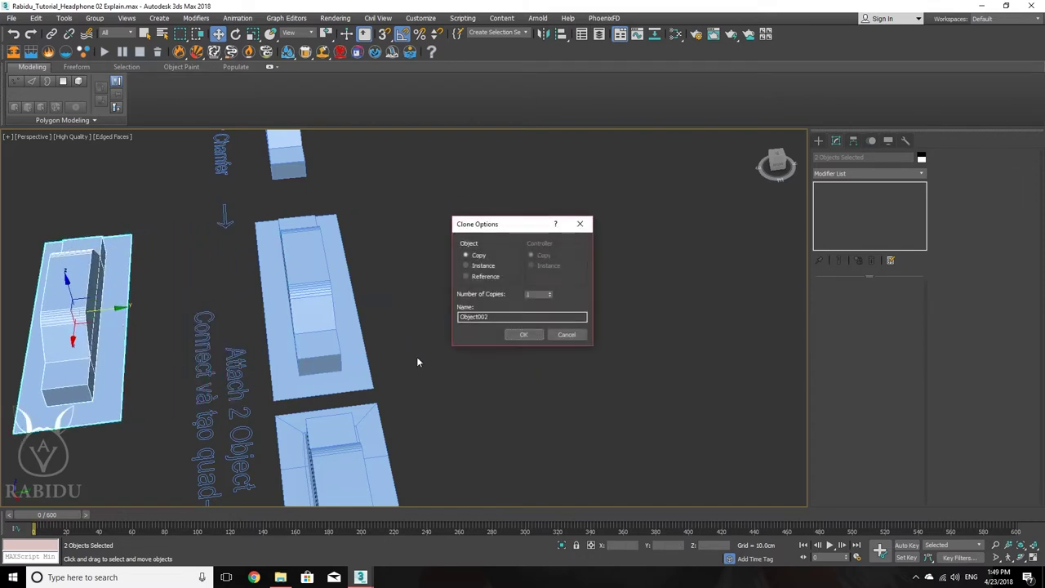
{"action": "left_click", "coordinate": [523, 334]}
{"action": "middle_click_drag", "start_coordinate": [279, 366], "coordinate": [500, 326], "text": "alt"}
{"action": "scroll", "coordinate": [501, 326], "scroll_direction": "up", "scroll_amount": 2}
{"action": "scroll", "coordinate": [473, 351], "scroll_direction": "up", "scroll_amount": 3}
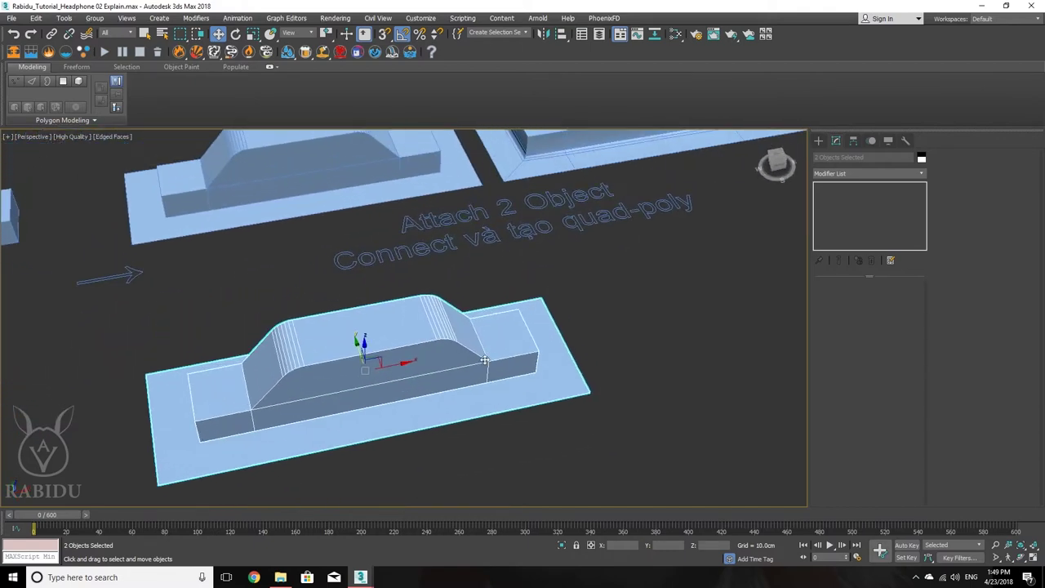
- Attach the copied base plate to the copied car body
{"action": "left_click", "coordinate": [519, 357]}
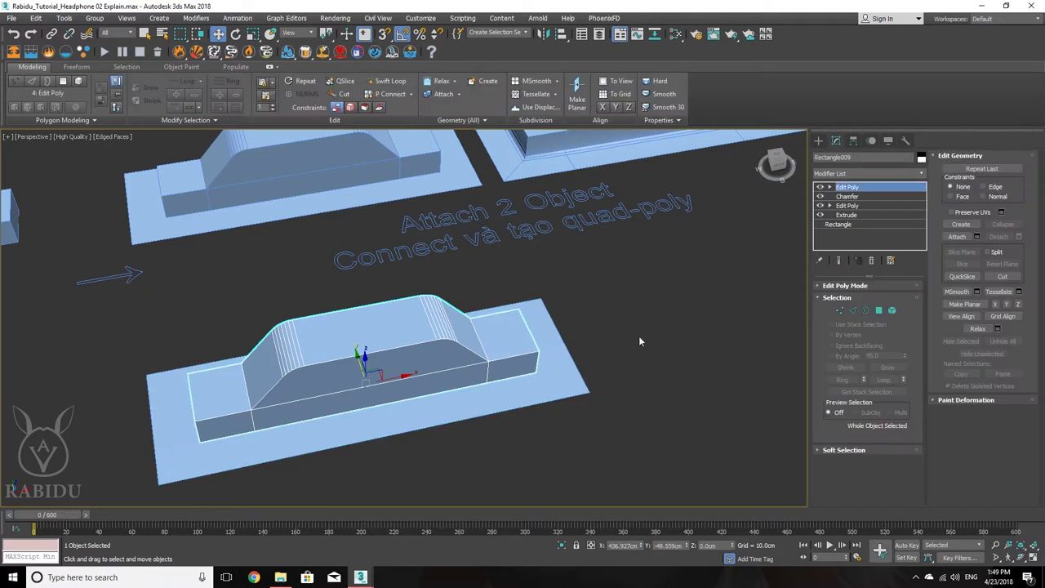
{"action": "left_click", "coordinate": [958, 236]}
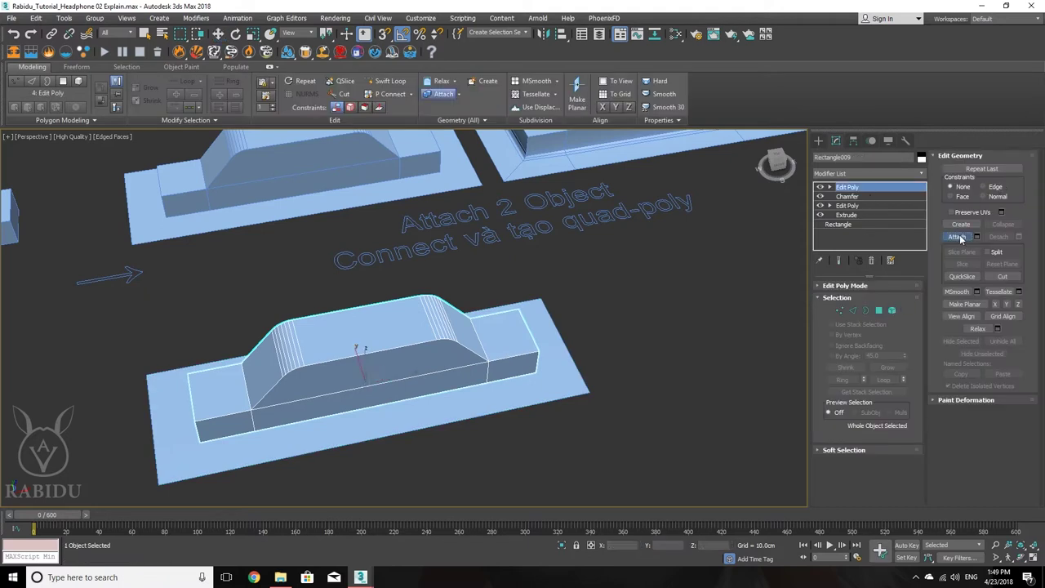
{"action": "left_click", "coordinate": [556, 385]}
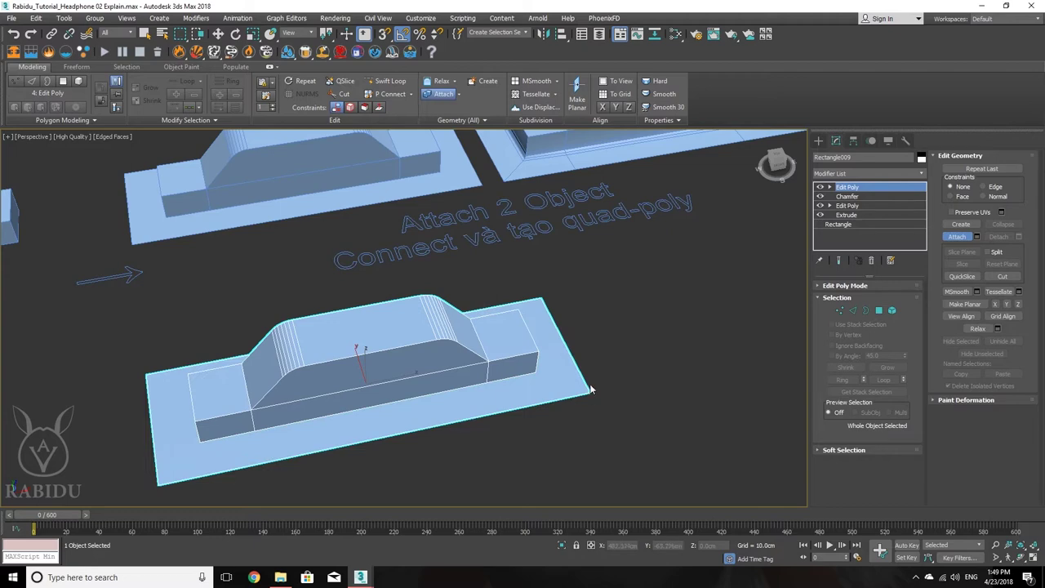
{"action": "key", "text": "w"}
{"action": "left_click_drag", "start_coordinate": [400, 374], "coordinate": [405, 349]}
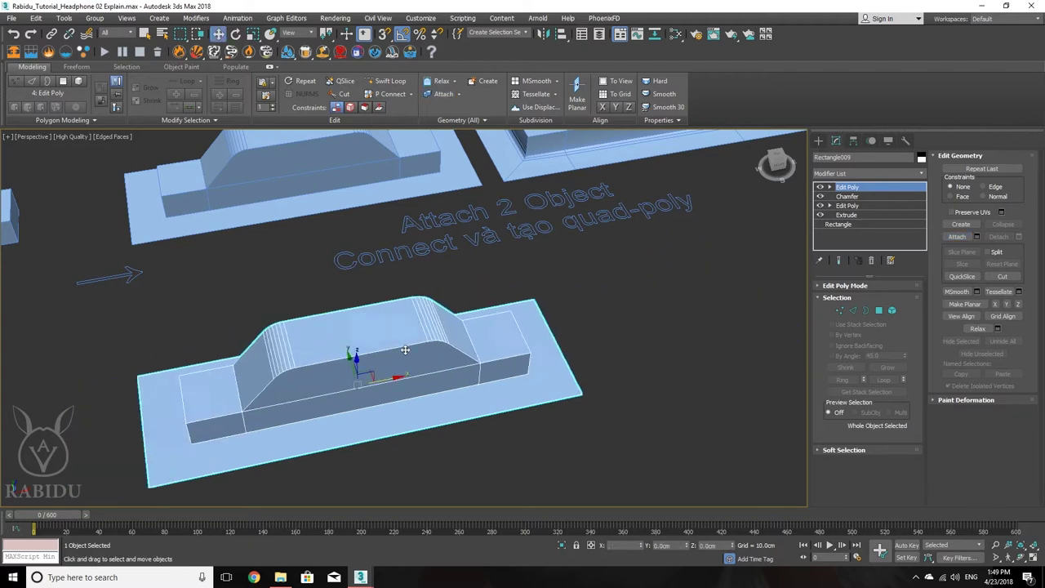
{"action": "mouse_move", "coordinate": [560, 312]}
{"action": "middle_mouse_down", "text": "alt"}
{"action": "mouse_move", "coordinate": [580, 301]}
{"action": "mouse_move", "coordinate": [574, 323]}
{"action": "middle_mouse_up", "text": "alt"}
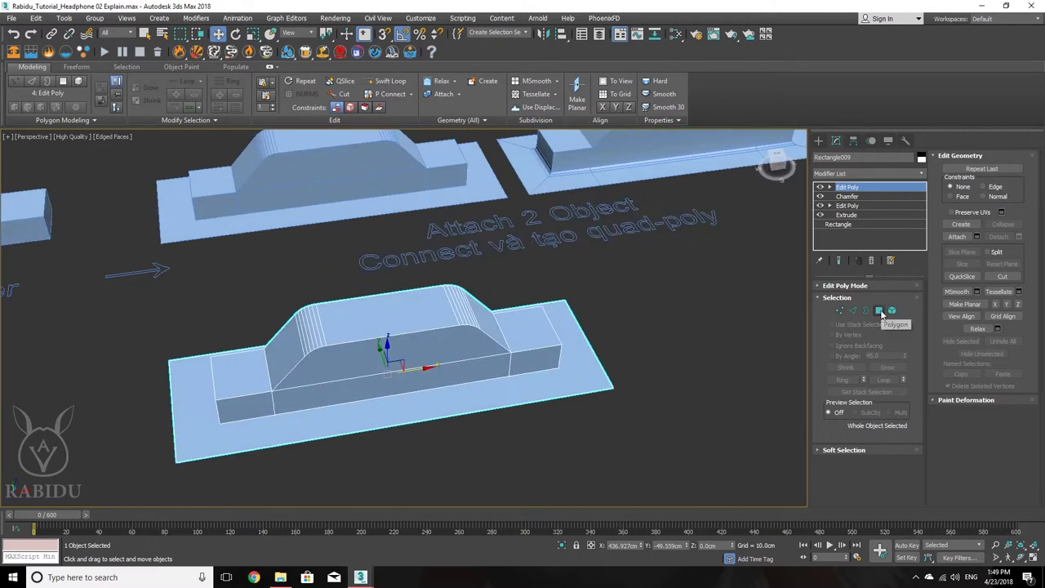
- Inset the base plate polygon into a narrow band and delete it to cut the channel
{"action": "left_click", "coordinate": [880, 311]}
{"action": "left_click", "coordinate": [575, 367]}
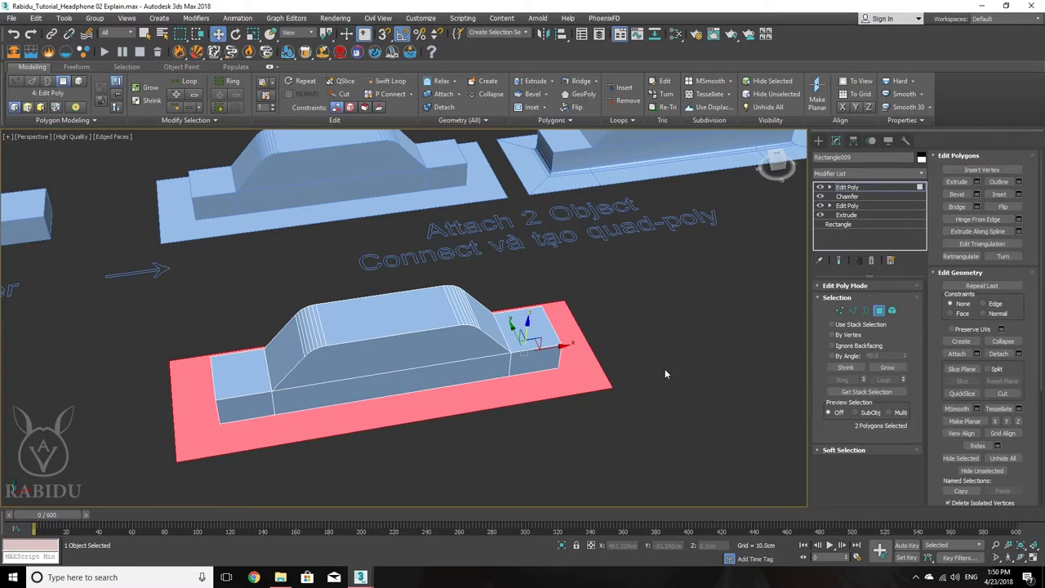
{"action": "left_click", "coordinate": [624, 372]}
{"action": "left_click", "coordinate": [568, 369]}
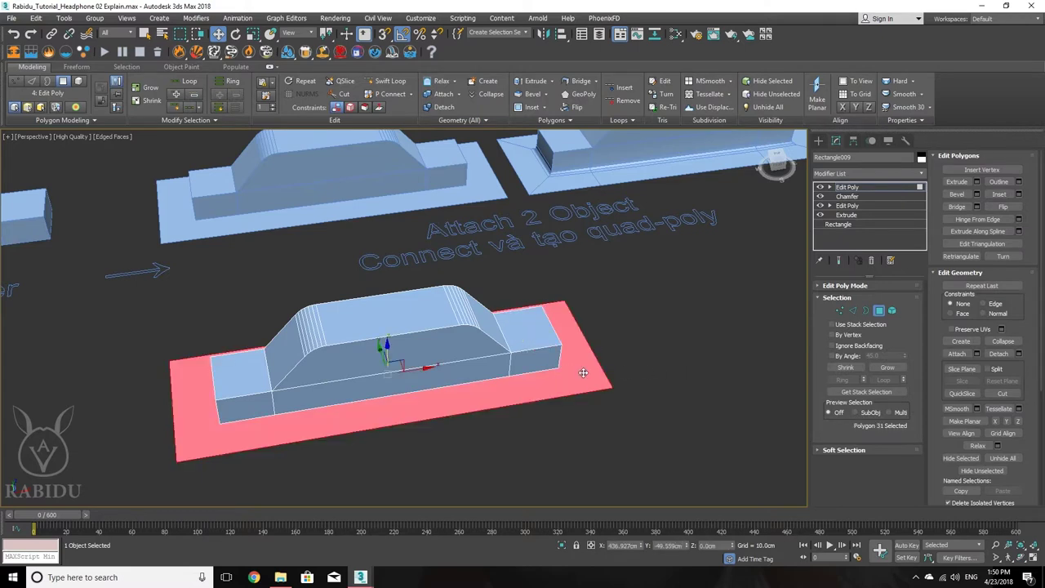
{"action": "left_click", "coordinate": [999, 194]}
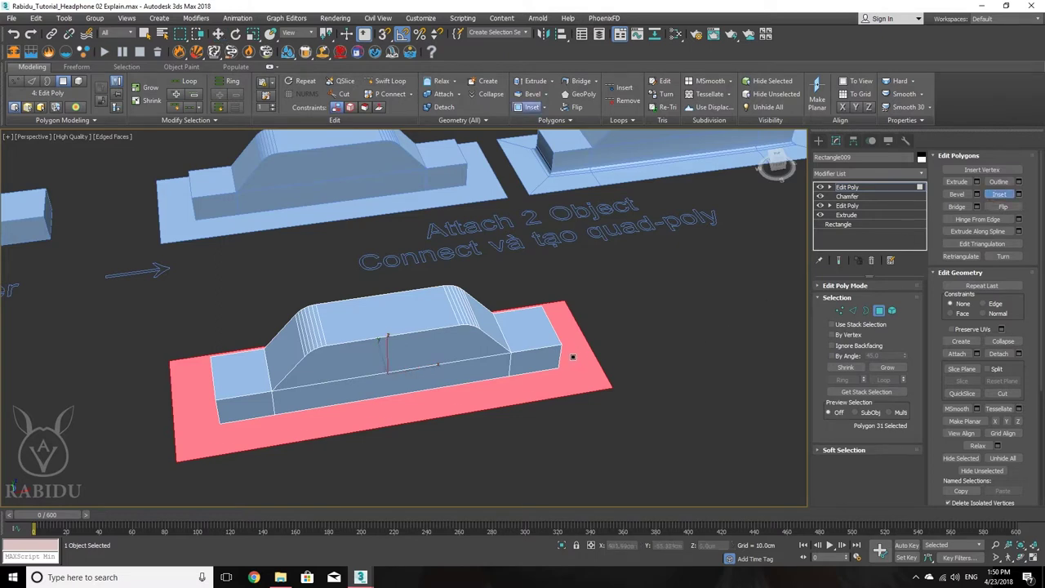
{"action": "left_click_drag", "start_coordinate": [574, 363], "coordinate": [583, 387]}
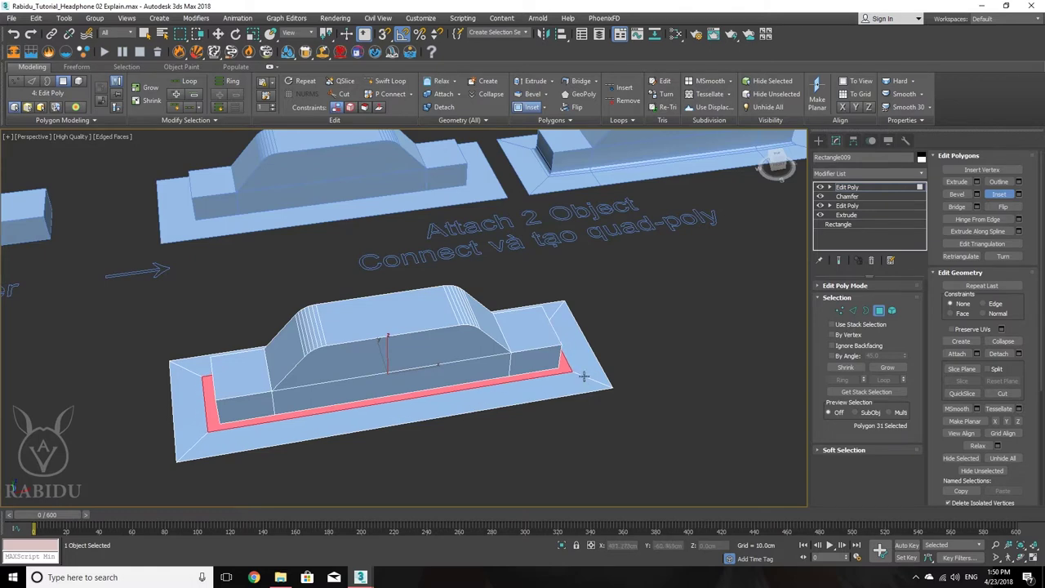
{"action": "key", "text": "Delete"}
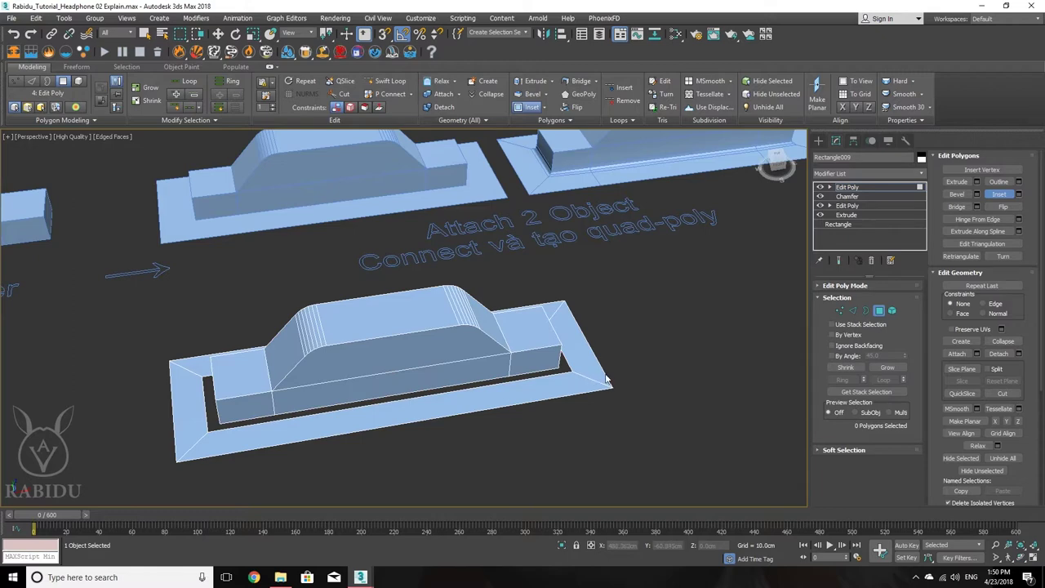
{"action": "scroll", "coordinate": [583, 367], "scroll_direction": "up", "scroll_amount": 3}
{"action": "scroll", "coordinate": [582, 351], "scroll_direction": "up", "scroll_amount": 5}
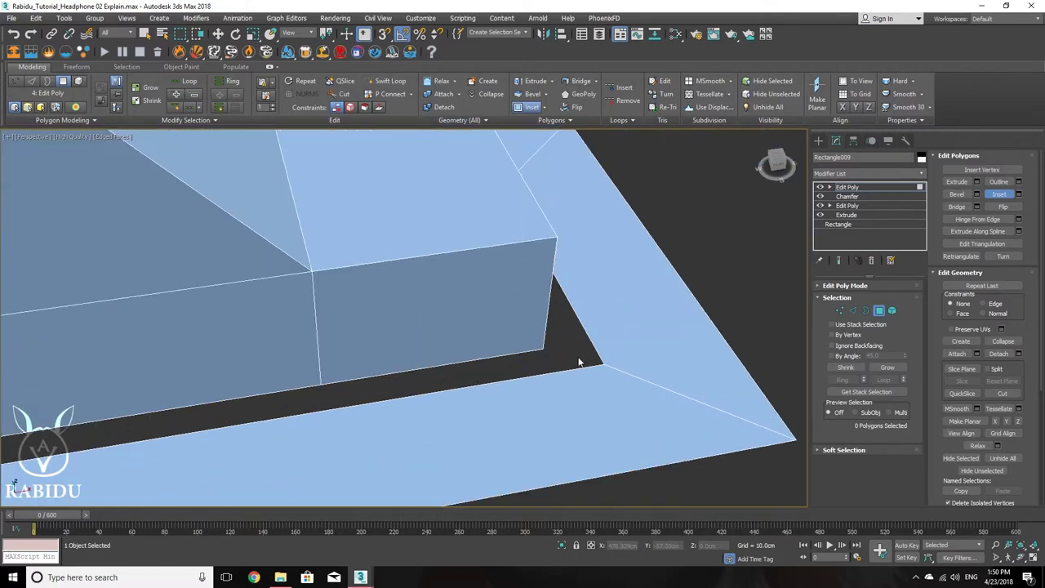
{"action": "scroll", "coordinate": [580, 359], "scroll_direction": "down", "scroll_amount": 5}
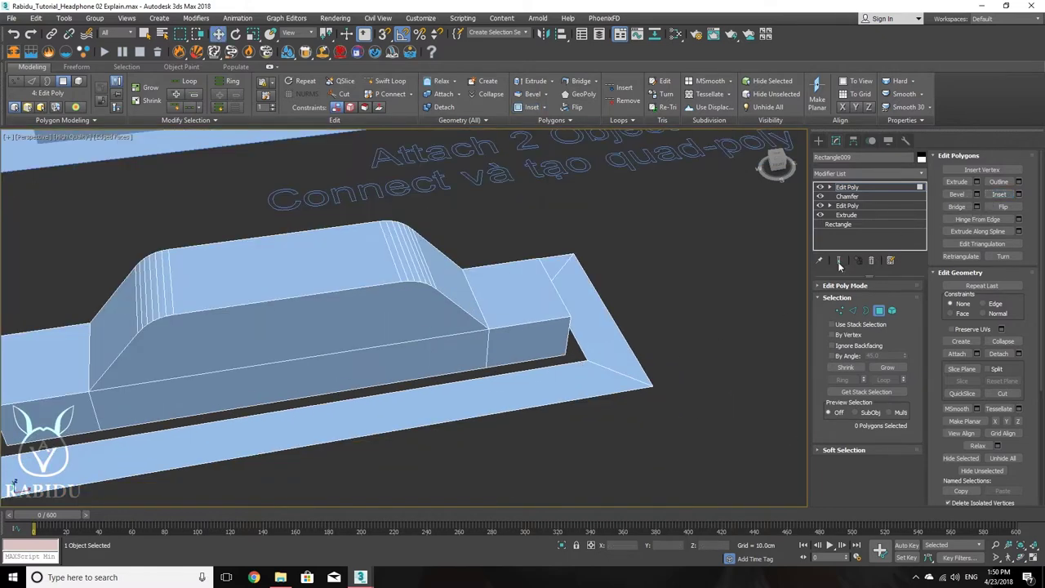
{"action": "left_click", "coordinate": [840, 311]}
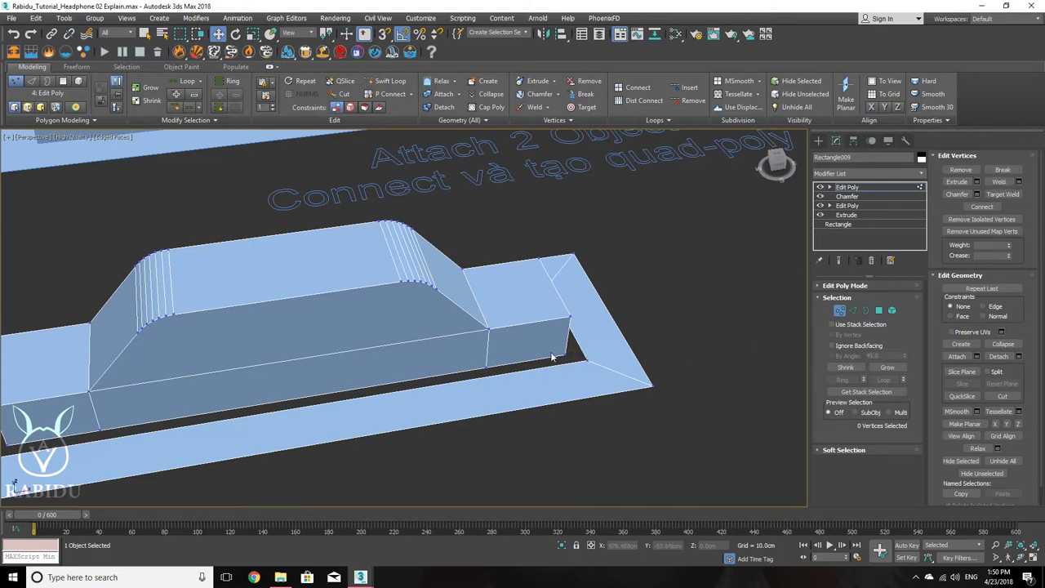
- Weld the two channel-corner vertices with a 0.1cm threshold
{"action": "left_click_drag", "start_coordinate": [591, 365], "coordinate": [595, 368]}
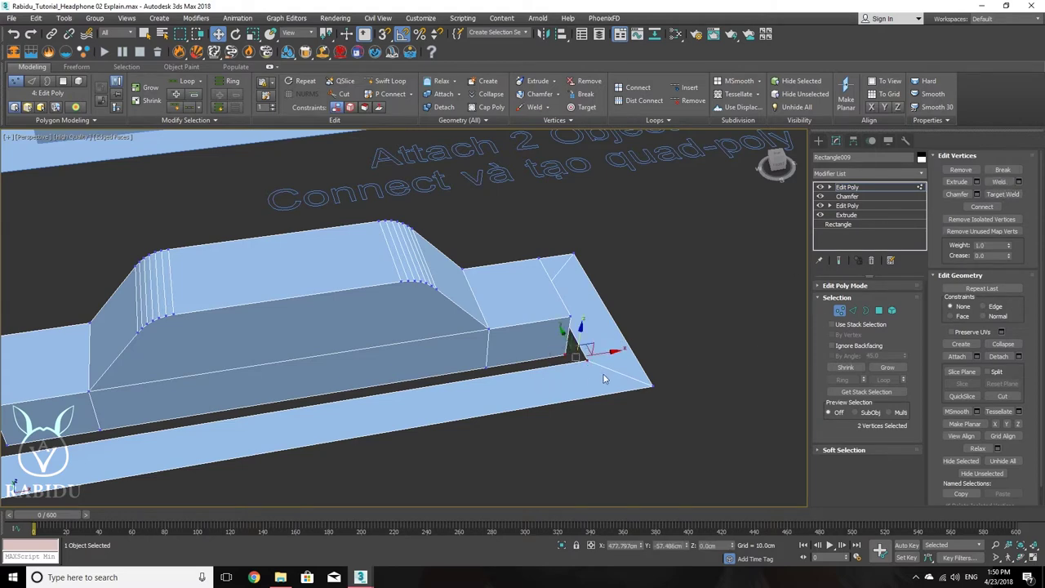
{"action": "left_click", "coordinate": [1018, 182]}
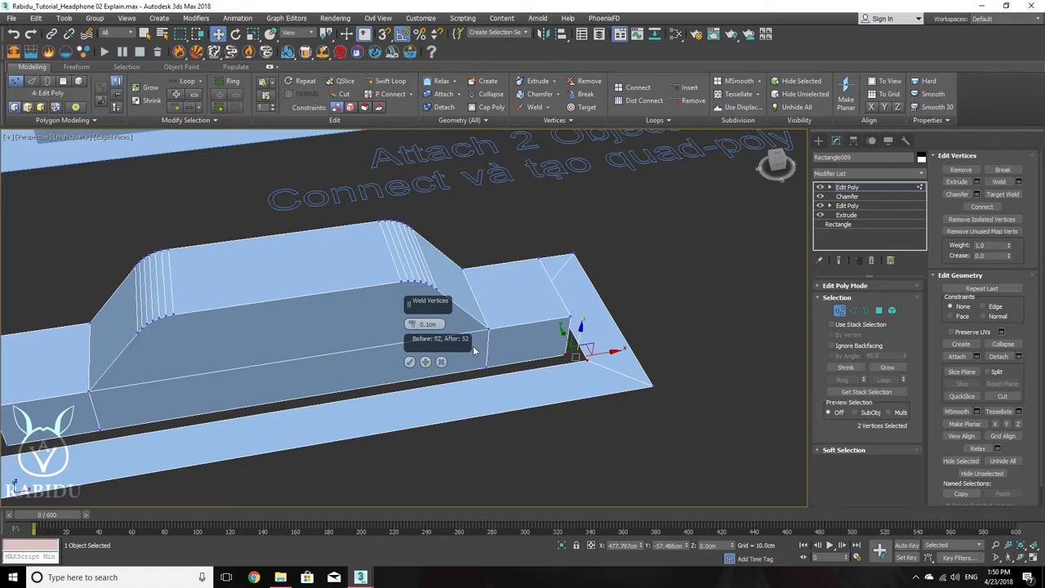
{"action": "left_click_drag", "start_coordinate": [413, 323], "coordinate": [411, 319]}
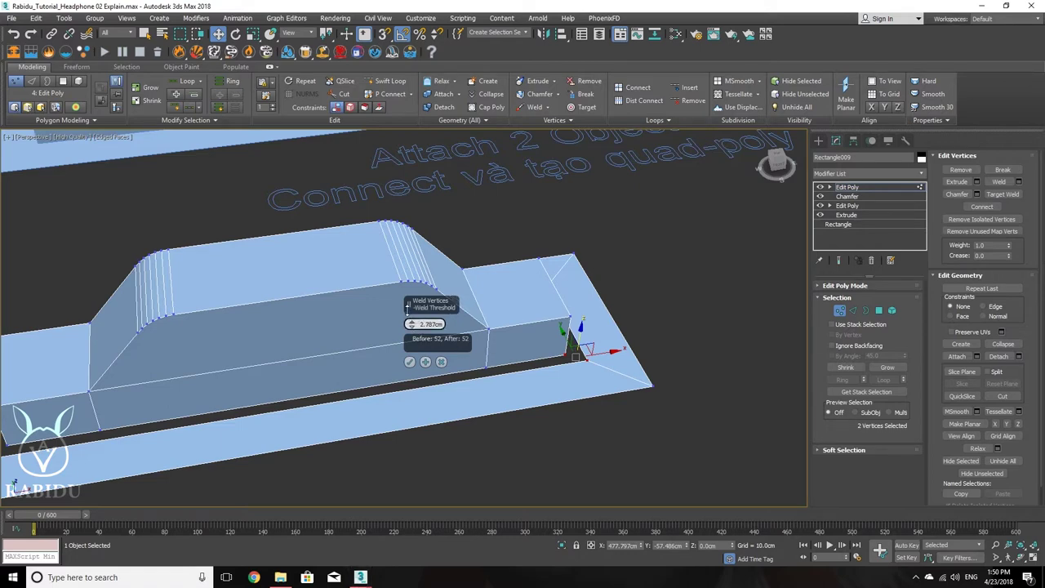
{"action": "left_click_drag", "start_coordinate": [406, 304], "coordinate": [392, 570]}
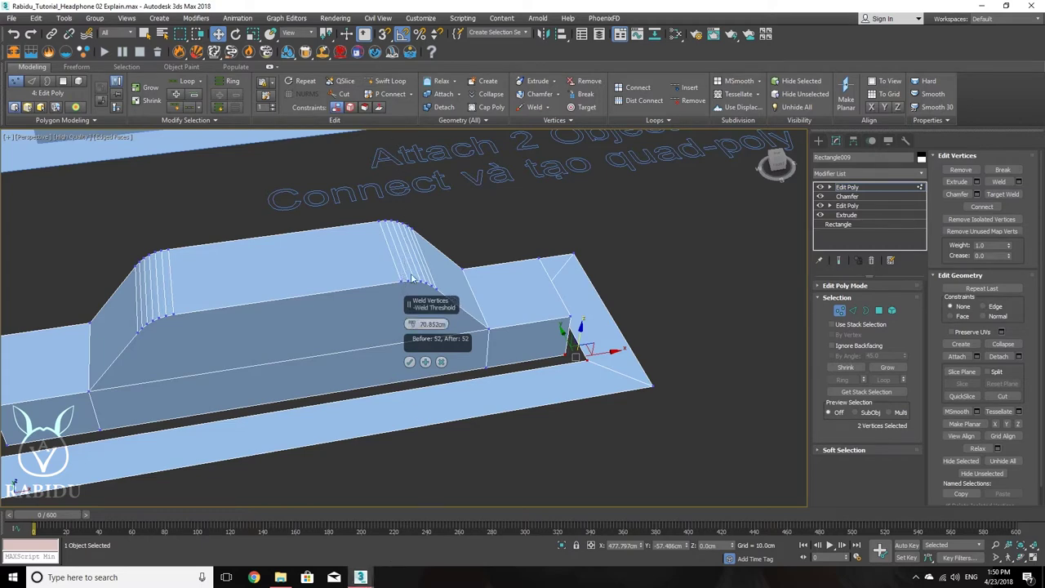
{"action": "left_click_drag", "start_coordinate": [415, 336], "coordinate": [235, 202]}
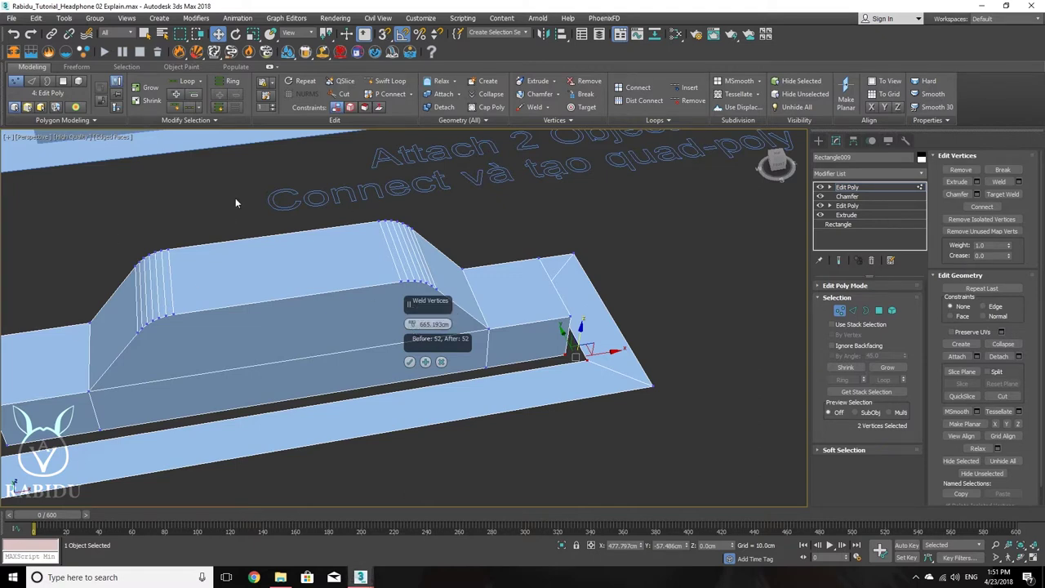
{"action": "right_click", "coordinate": [412, 325]}
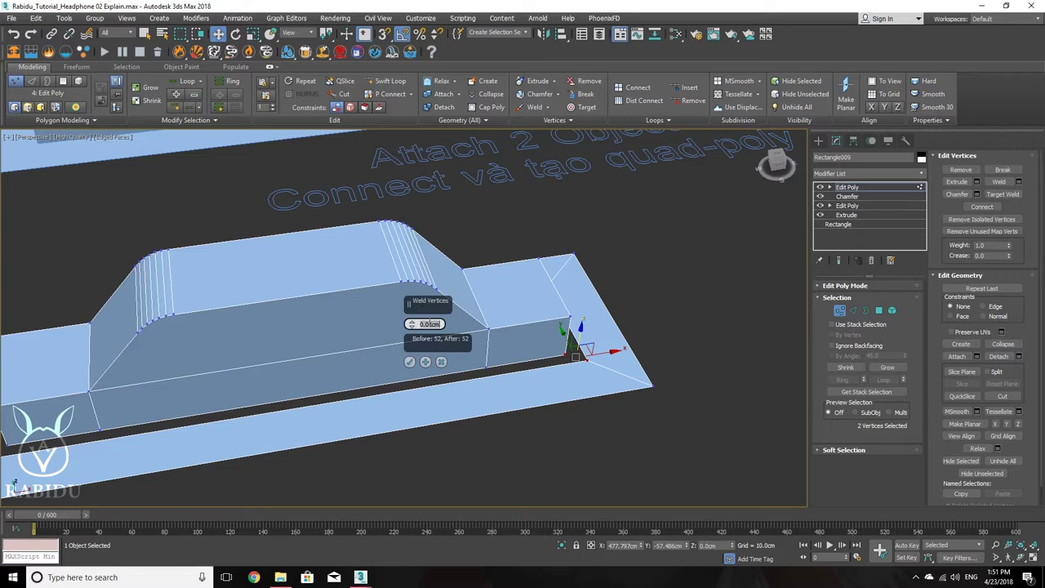
{"action": "double_click", "coordinate": [430, 324]}
{"action": "type", "text": "0.1"}
{"action": "key", "text": "Return"}
{"action": "left_click", "coordinate": [409, 361]}
- Target Weld the stray corner vertex onto its neighbouring vertex
{"action": "middle_click_drag", "start_coordinate": [577, 373], "coordinate": [684, 363], "text": "alt"}
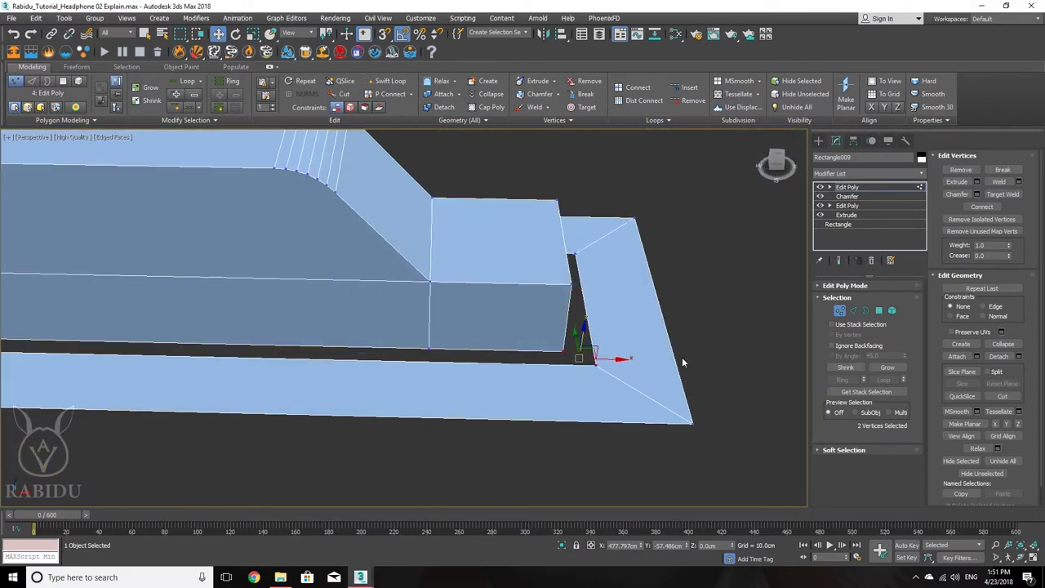
{"action": "left_click", "coordinate": [1006, 195]}
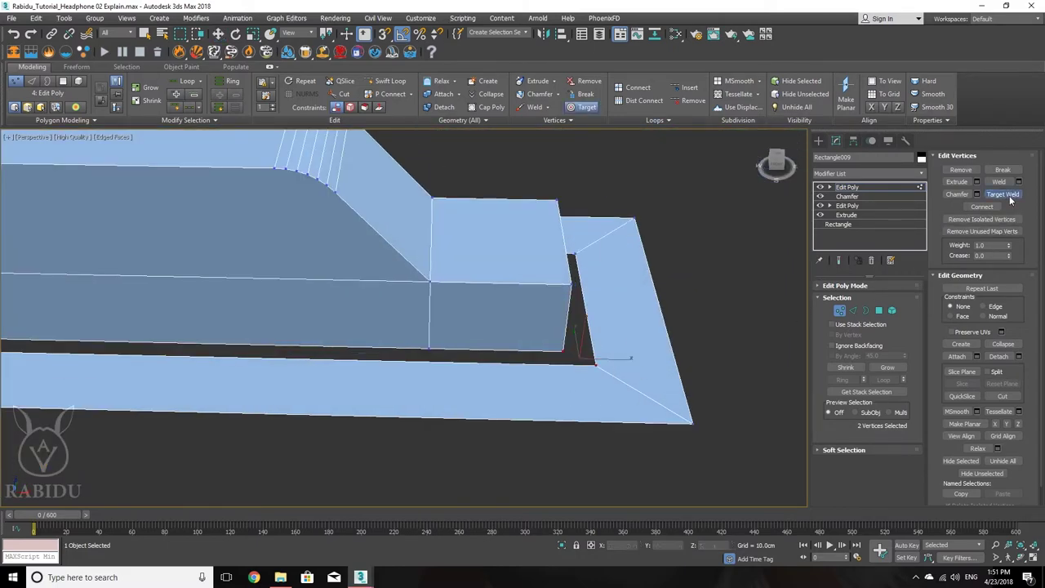
{"action": "left_click", "coordinate": [594, 365]}
{"action": "left_click", "coordinate": [583, 365]}
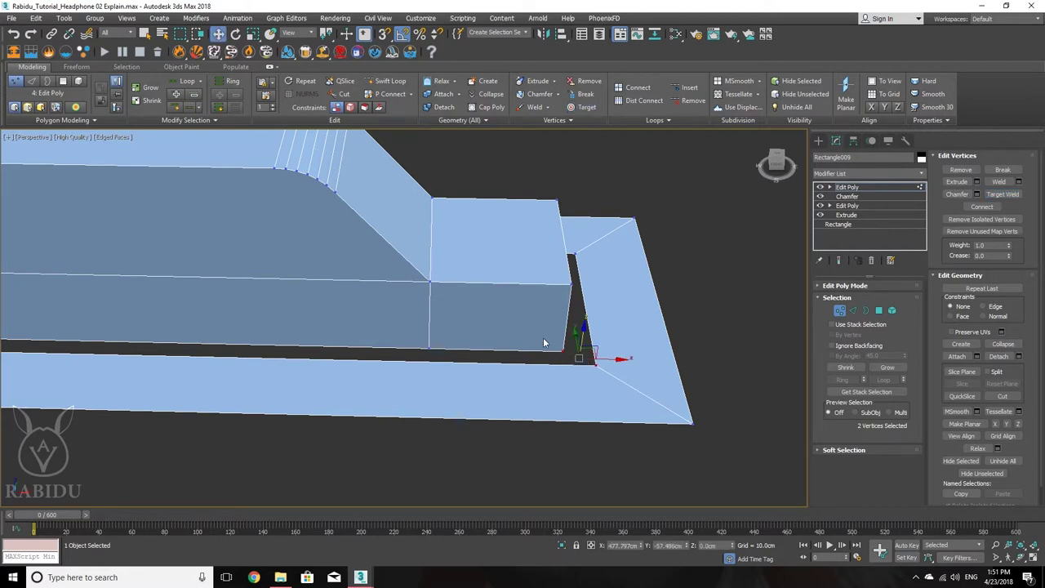
{"action": "mouse_move", "coordinate": [575, 345]}
{"action": "middle_mouse_down", "text": "alt"}
{"action": "mouse_move", "coordinate": [549, 358]}
{"action": "mouse_move", "coordinate": [580, 350]}
{"action": "middle_mouse_up", "text": "alt"}
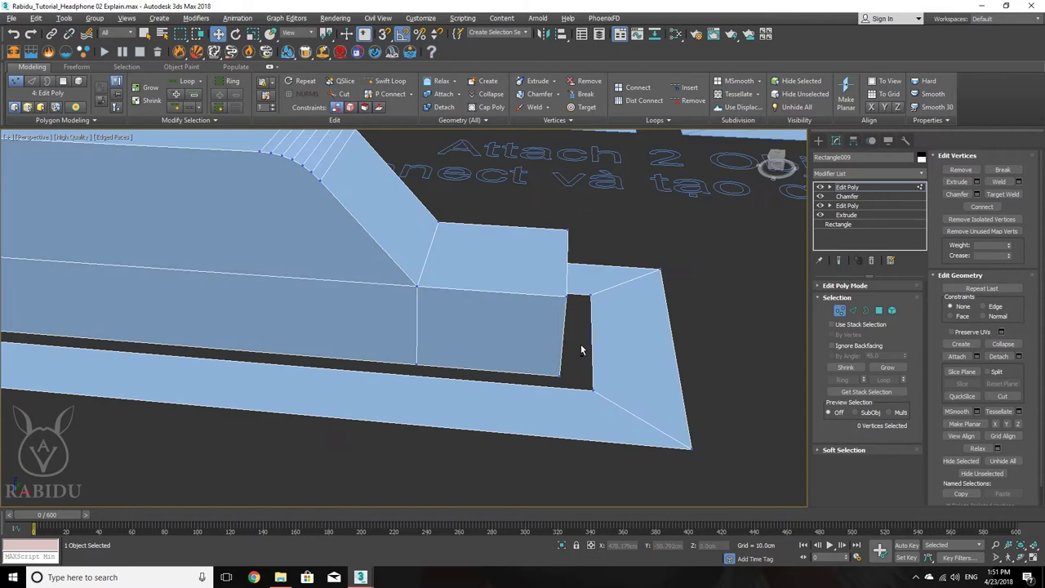
- In Polygon mode, select the box's middle, slanted end and long bottom faces
{"action": "left_click", "coordinate": [878, 311]}
{"action": "left_click", "coordinate": [487, 347]}
{"action": "left_click", "coordinate": [615, 393]}
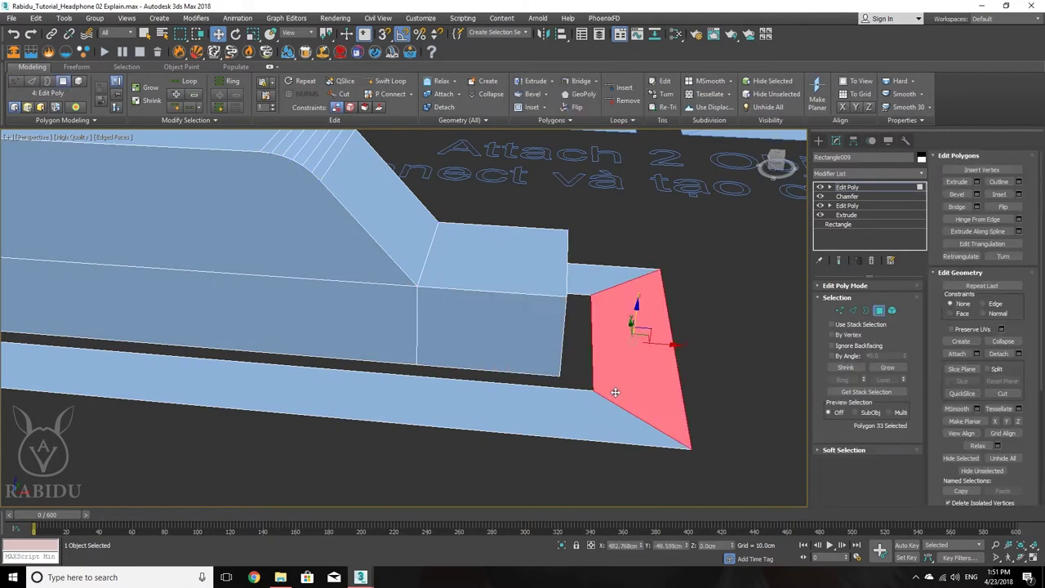
{"action": "left_click", "coordinate": [579, 405]}
- From below, select the inner floor faces and delete them, leaving the box open underneath
{"action": "middle_click_drag", "start_coordinate": [579, 405], "coordinate": [581, 308], "text": "alt"}
{"action": "scroll", "coordinate": [587, 390], "scroll_direction": "up", "scroll_amount": 2}
{"action": "scroll", "coordinate": [600, 396], "scroll_direction": "down", "scroll_amount": 3}
{"action": "scroll", "coordinate": [607, 321], "scroll_direction": "up", "scroll_amount": 3}
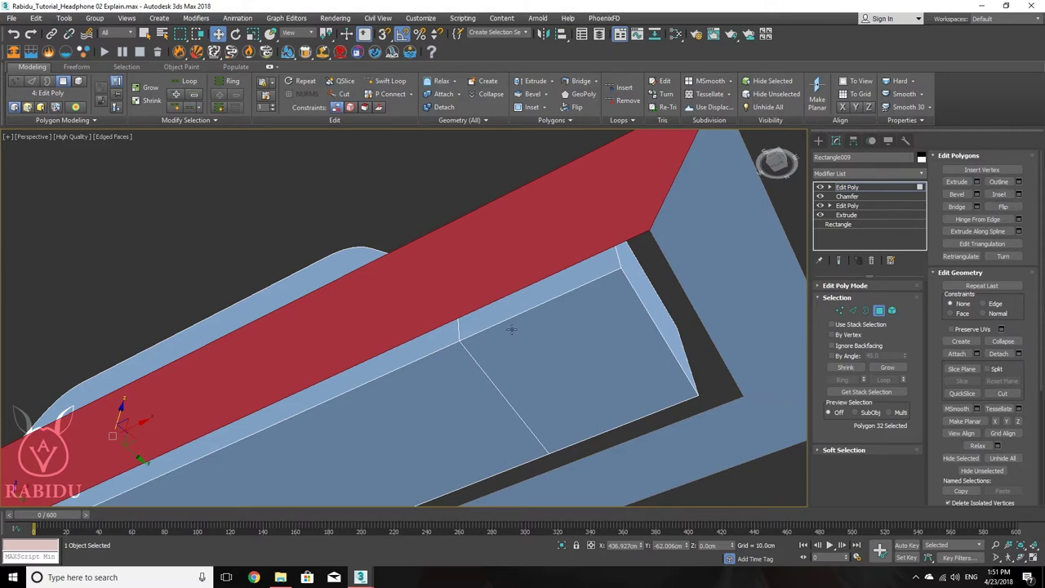
{"action": "scroll", "coordinate": [528, 280], "scroll_direction": "down", "scroll_amount": 2}
{"action": "middle_click_drag", "start_coordinate": [528, 280], "coordinate": [542, 313], "text": "alt"}
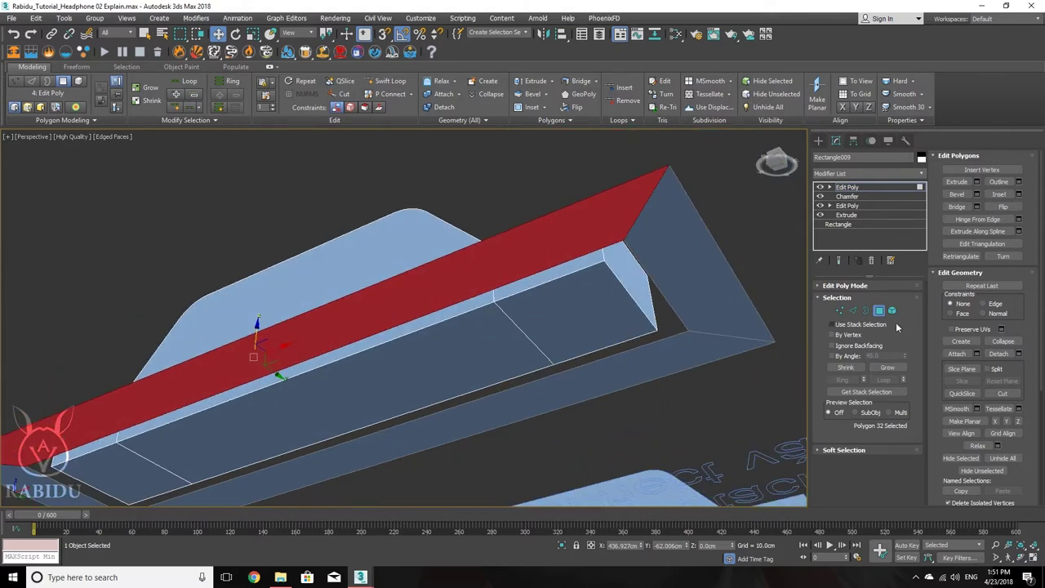
{"action": "left_click", "coordinate": [581, 301]}
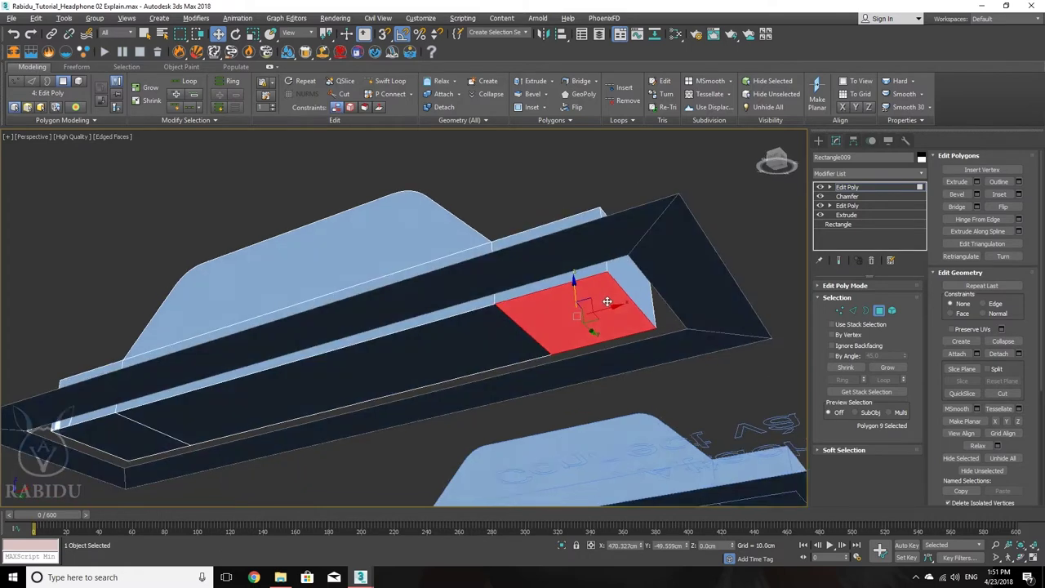
{"action": "left_click", "coordinate": [481, 330], "text": "ctrl"}
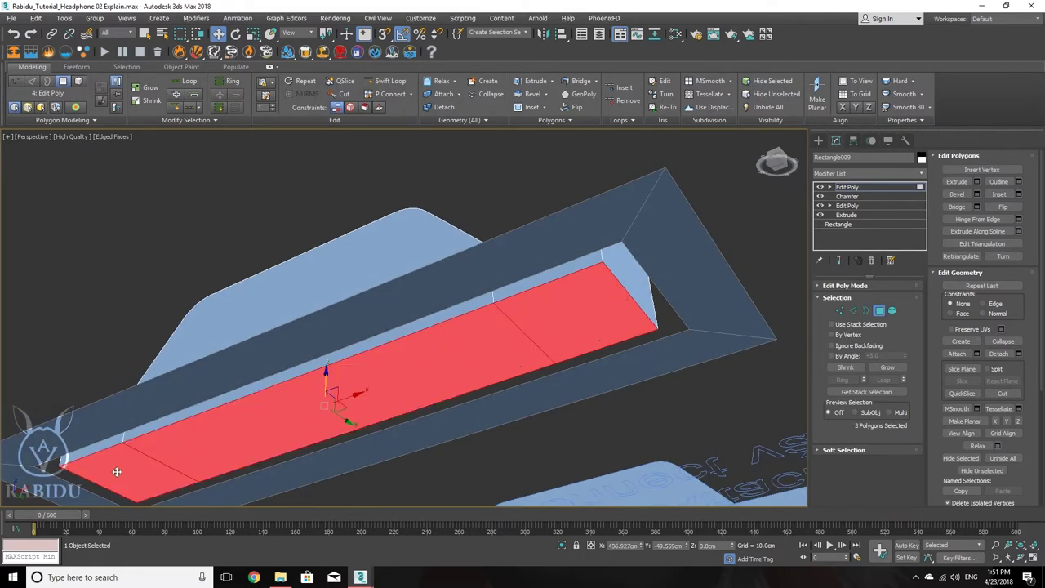
{"action": "key", "text": "ctrl+d"}
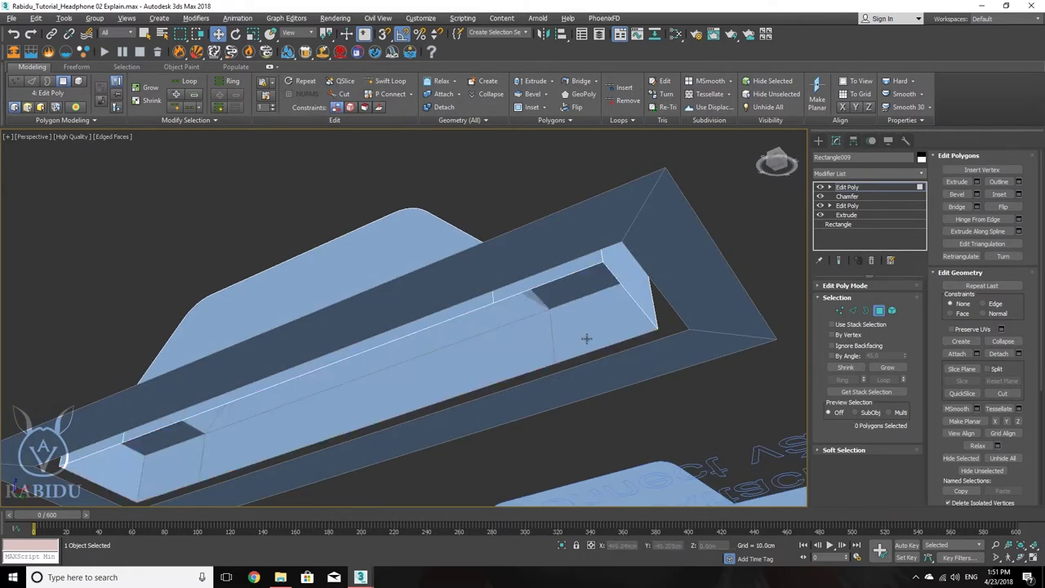
{"action": "middle_click_drag", "start_coordinate": [586, 338], "coordinate": [587, 446], "text": "alt"}
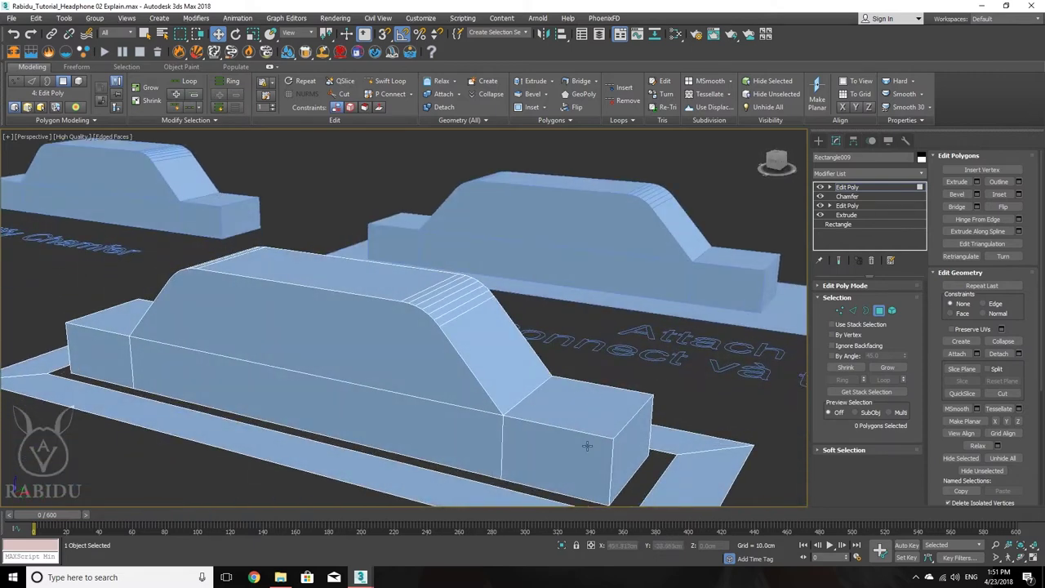
{"action": "scroll", "coordinate": [587, 446], "scroll_direction": "down", "scroll_amount": 2}
{"action": "scroll", "coordinate": [605, 446], "scroll_direction": "up", "scroll_amount": 6}
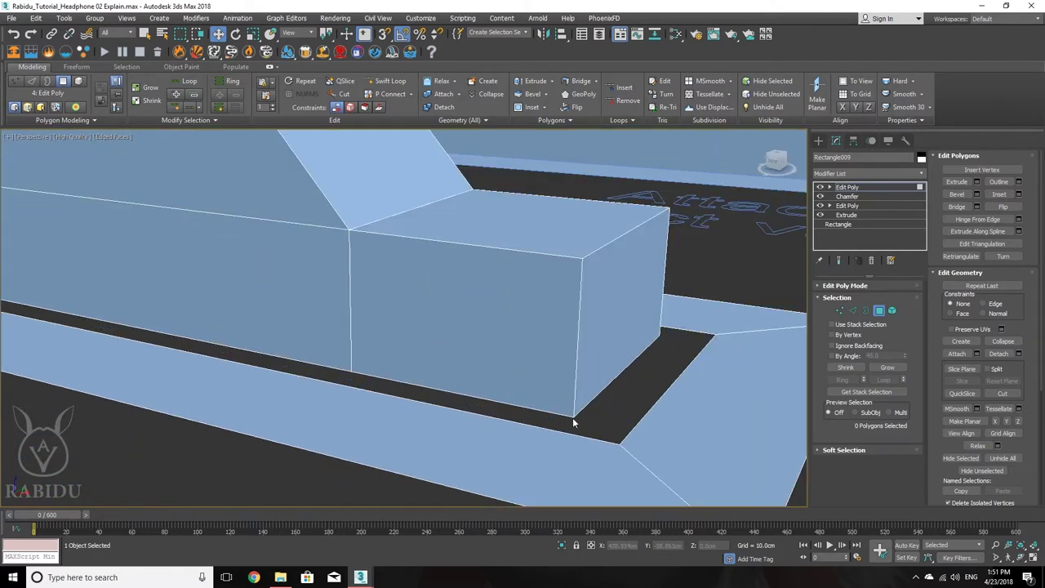
- In Vertex mode, select the two vertices at the channel corner
{"action": "middle_click_drag", "start_coordinate": [572, 416], "coordinate": [540, 405], "text": "alt"}
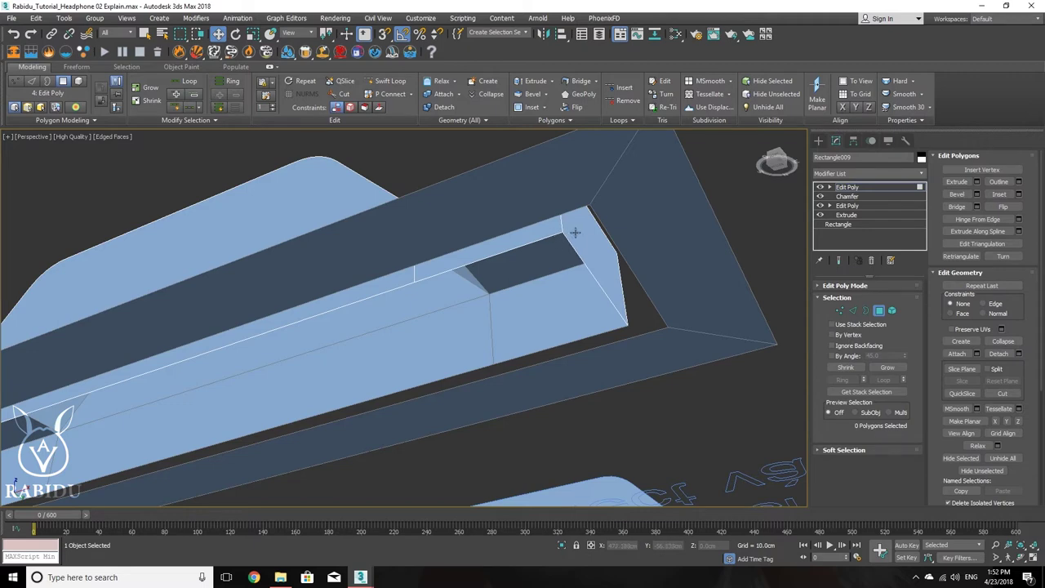
{"action": "middle_click_drag", "start_coordinate": [575, 237], "coordinate": [658, 347], "text": "alt"}
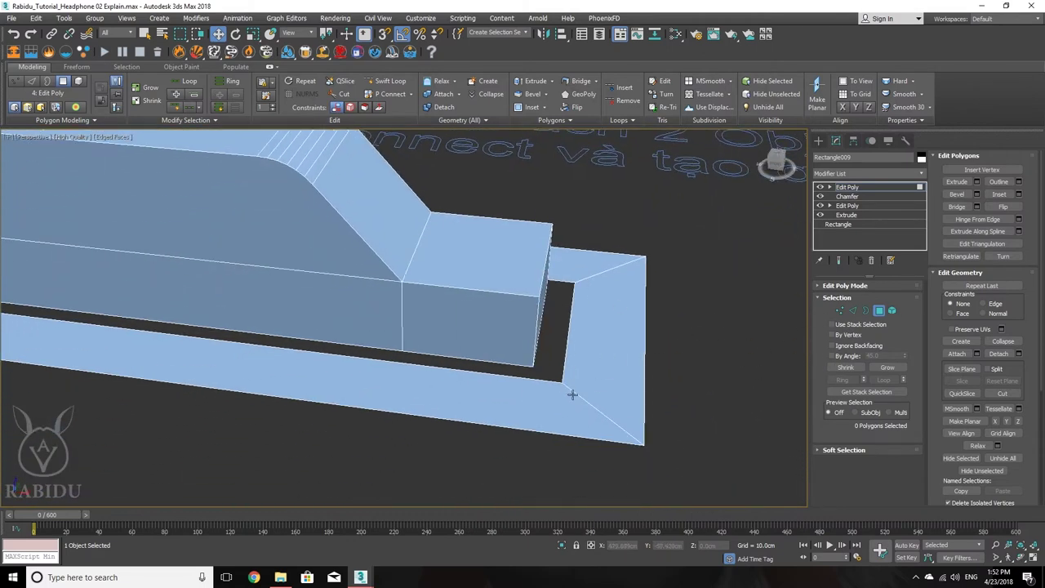
{"action": "left_click", "coordinate": [842, 312]}
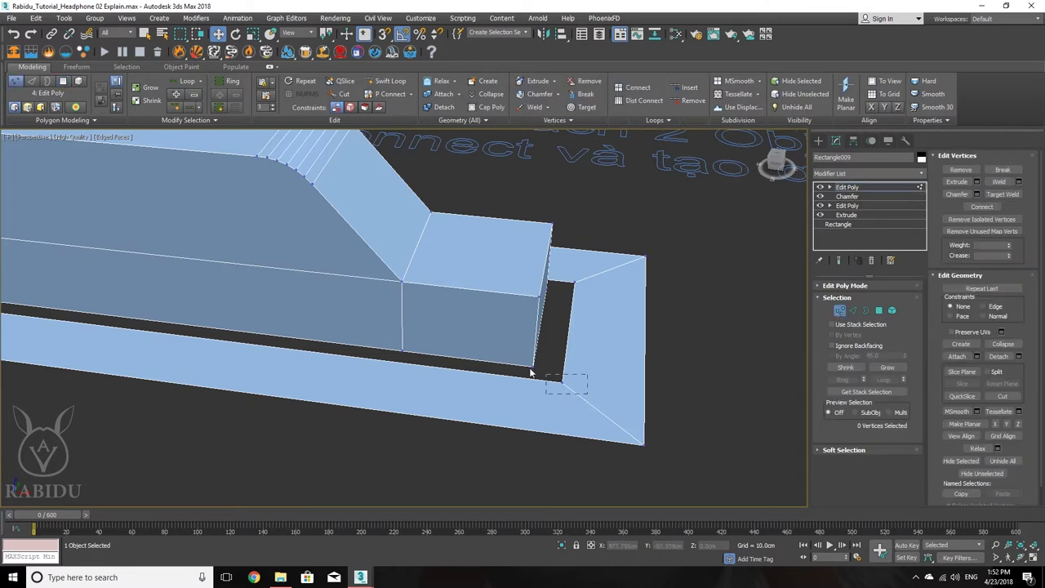
{"action": "left_click_drag", "start_coordinate": [518, 364], "coordinate": [549, 387]}
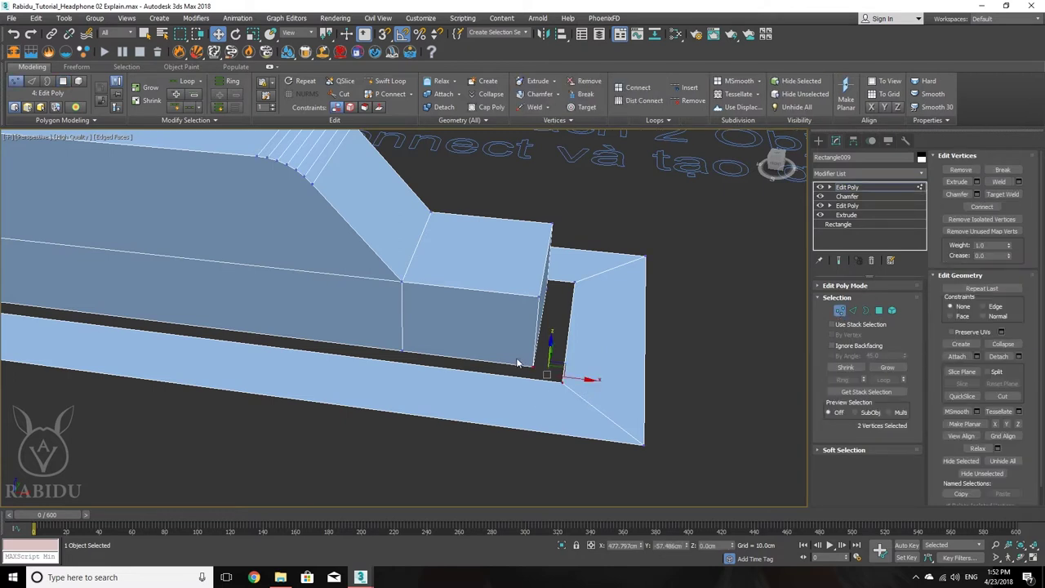
- Weld the corner vertices with a 0.1 cm threshold, then clear the selection
{"action": "left_click", "coordinate": [1019, 182]}
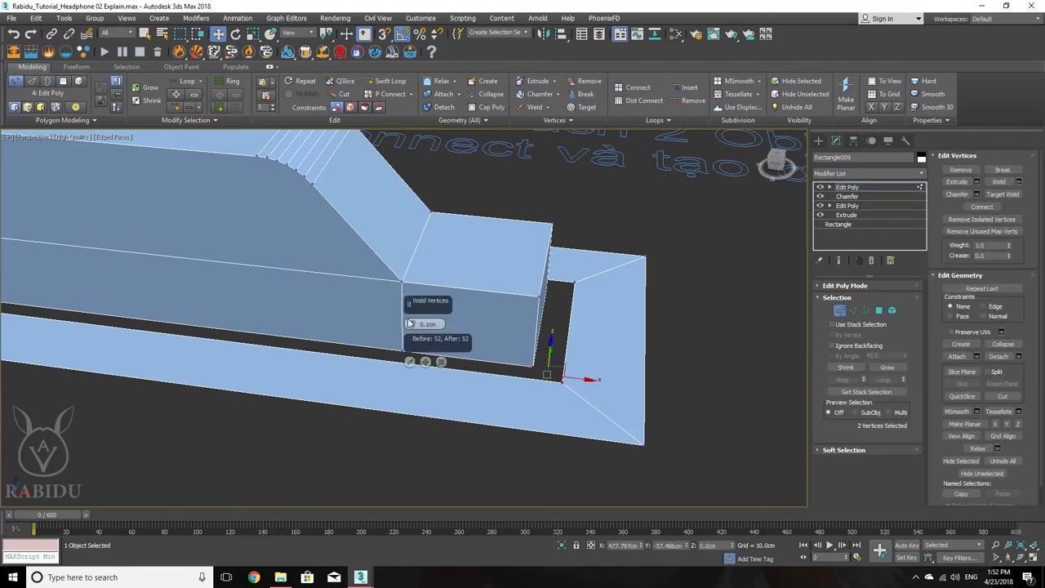
{"action": "mouse_move", "coordinate": [410, 323]}
{"action": "left_mouse_down"}
{"action": "mouse_move", "coordinate": [423, 349]}
{"action": "mouse_move", "coordinate": [415, 295]}
{"action": "mouse_move", "coordinate": [421, 322]}
{"action": "mouse_move", "coordinate": [419, 309]}
{"action": "left_mouse_up"}
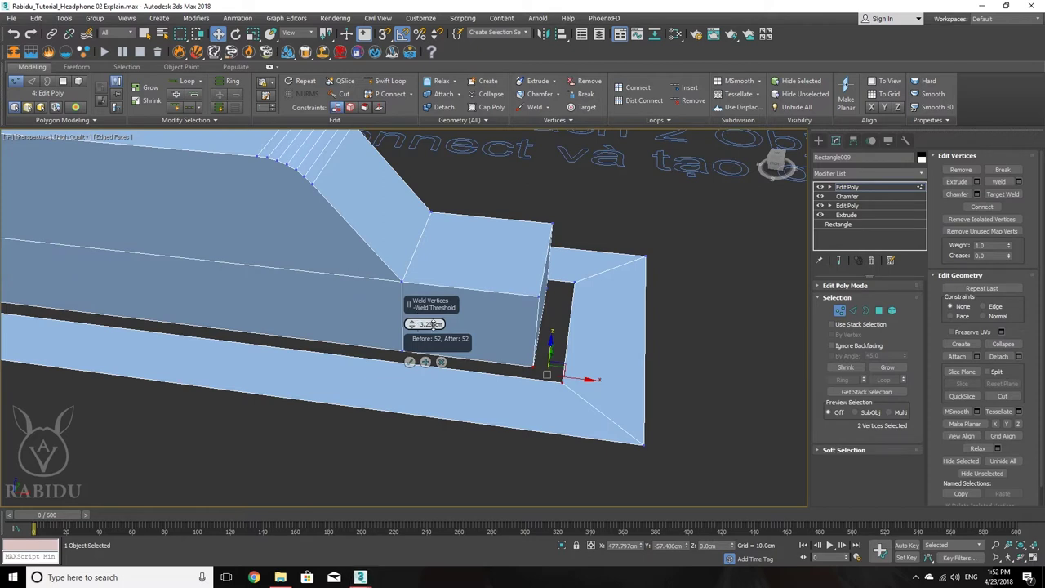
{"action": "double_click", "coordinate": [431, 325]}
{"action": "type", "text": "0.1"}
{"action": "key", "text": "Return"}
{"action": "left_click", "coordinate": [408, 362]}
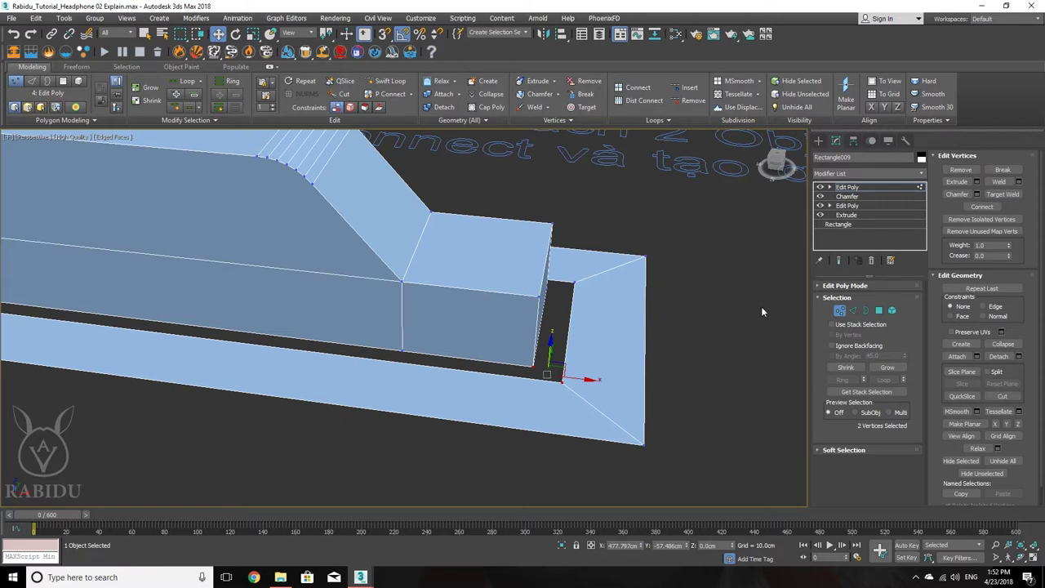
{"action": "left_click", "coordinate": [715, 377]}
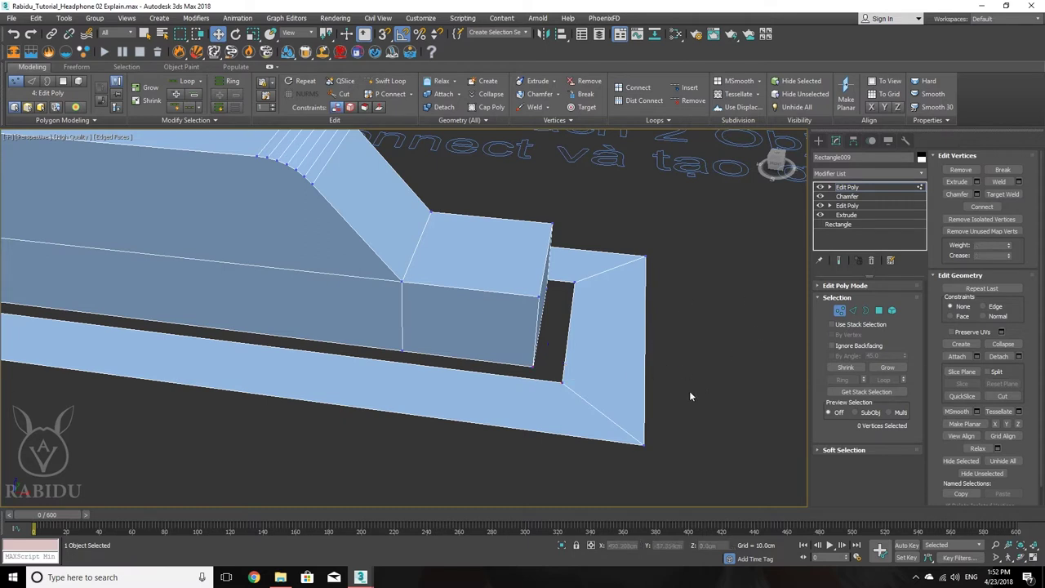
- Target-weld the inner-corner vertex onto the channel corner
{"action": "left_click", "coordinate": [1002, 194]}
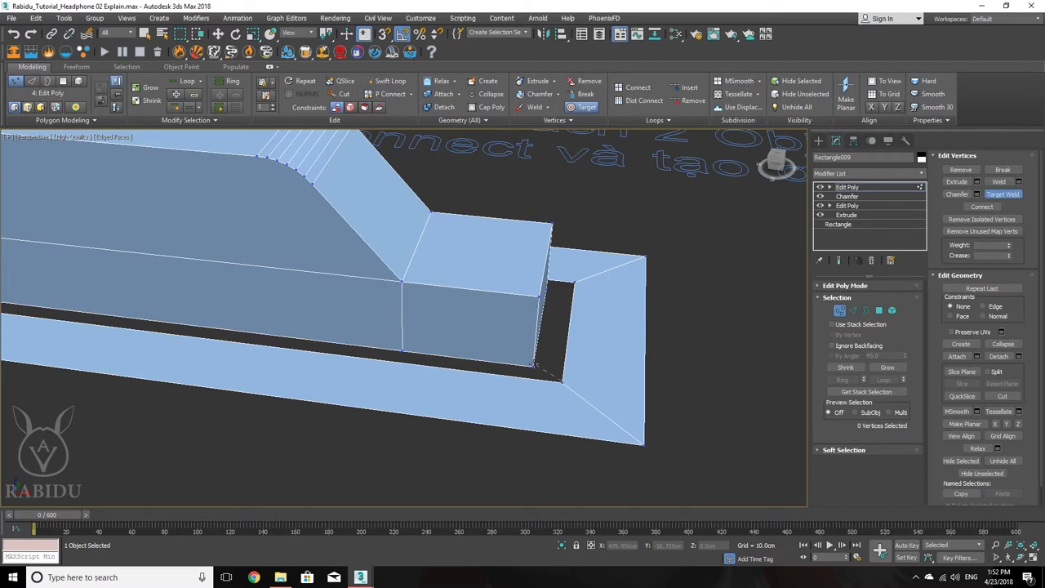
{"action": "left_click", "coordinate": [534, 367]}
{"action": "scroll", "coordinate": [490, 372], "scroll_direction": "down", "scroll_amount": 4}
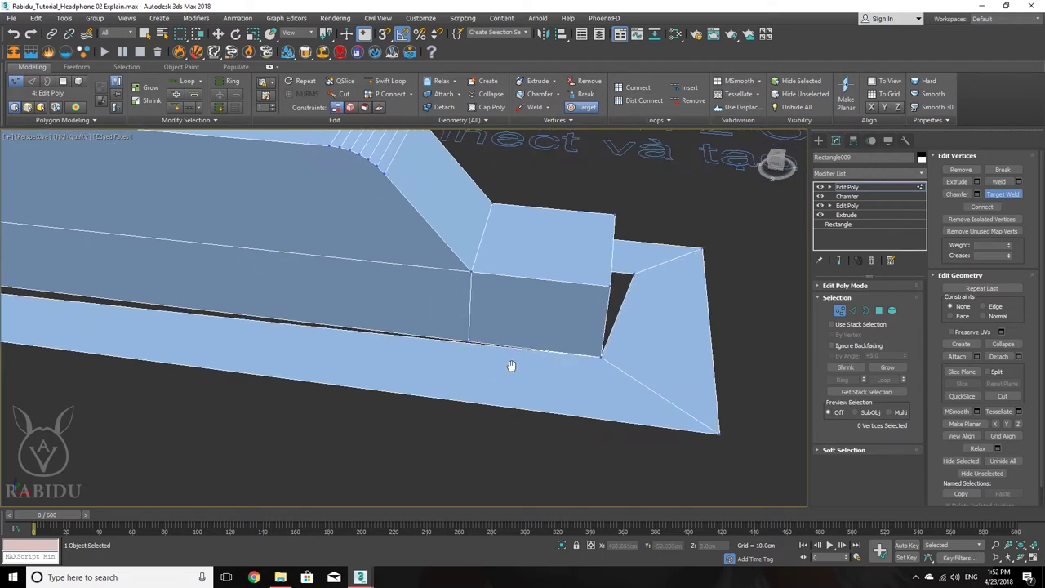
- Target-weld the stray vertex at the box's other lower corner, then exit welding with W
{"action": "middle_click_drag", "start_coordinate": [486, 374], "coordinate": [431, 341], "text": "alt"}
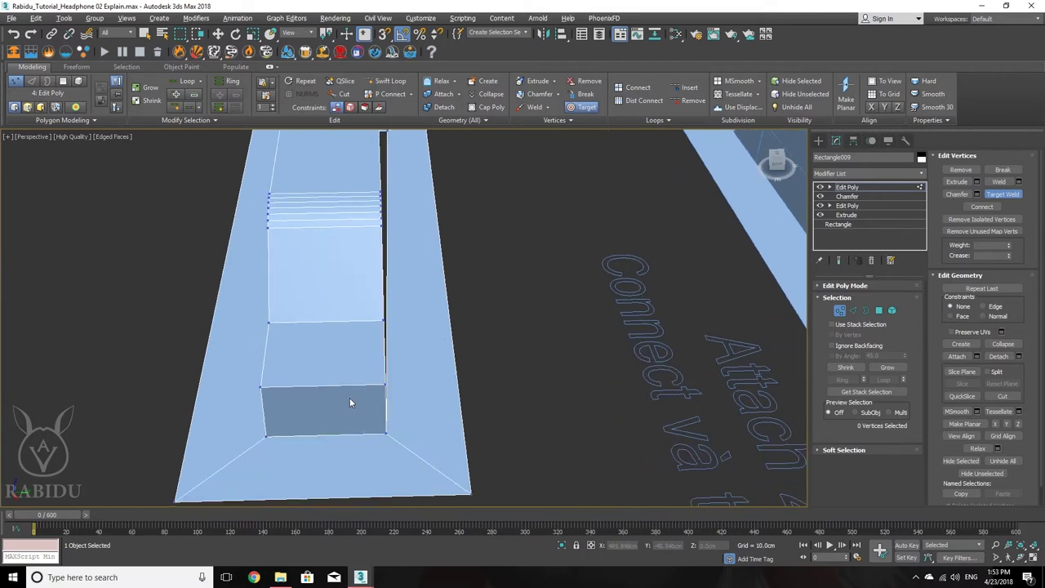
{"action": "mouse_move", "coordinate": [349, 399]}
{"action": "middle_mouse_down", "text": "alt"}
{"action": "mouse_move", "coordinate": [481, 399]}
{"action": "mouse_move", "coordinate": [357, 413]}
{"action": "middle_mouse_up", "text": "alt"}
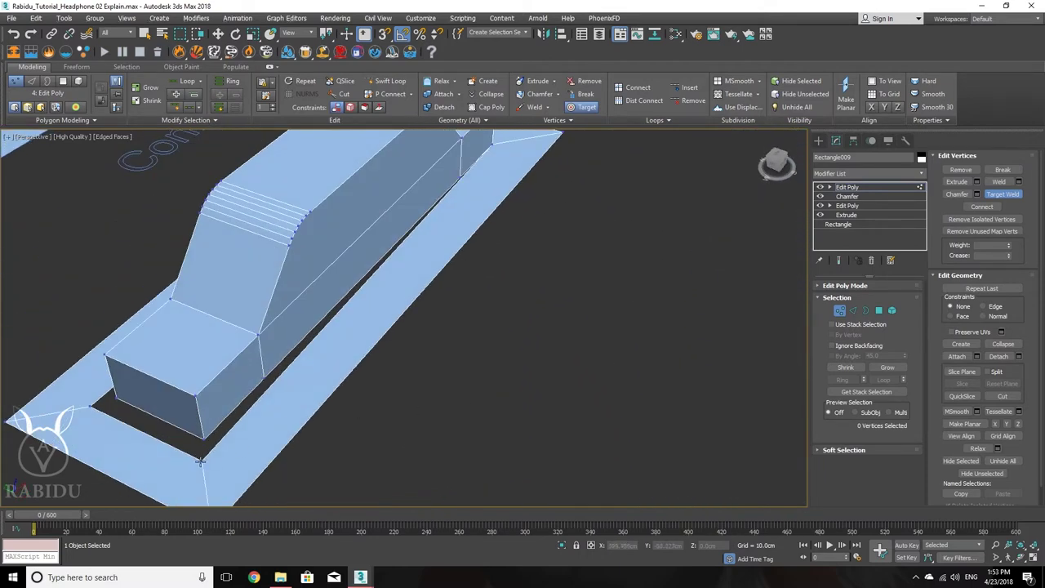
{"action": "middle_click_drag", "start_coordinate": [201, 438], "coordinate": [331, 424], "text": "alt"}
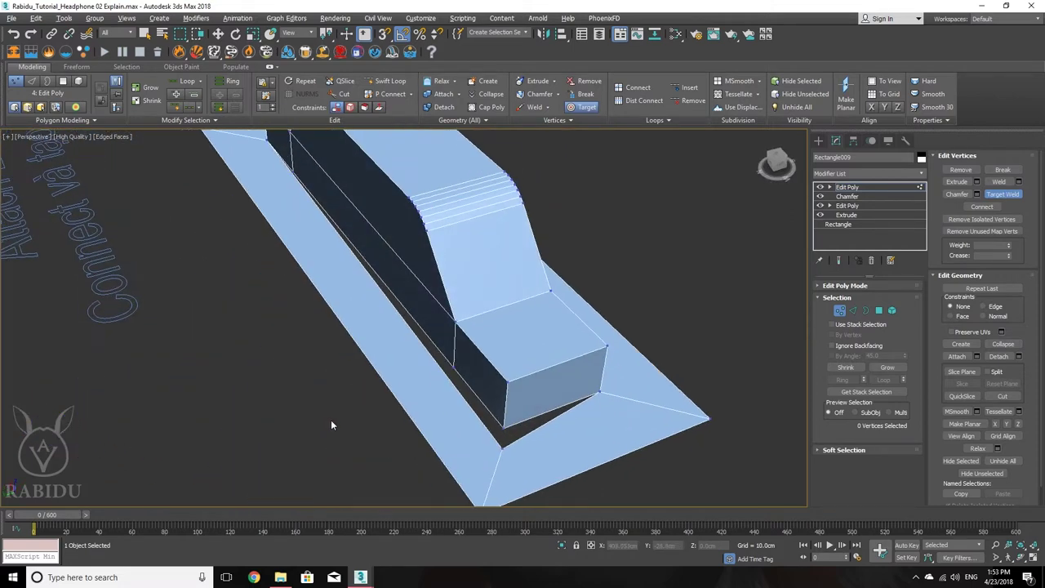
{"action": "left_click", "coordinate": [505, 426]}
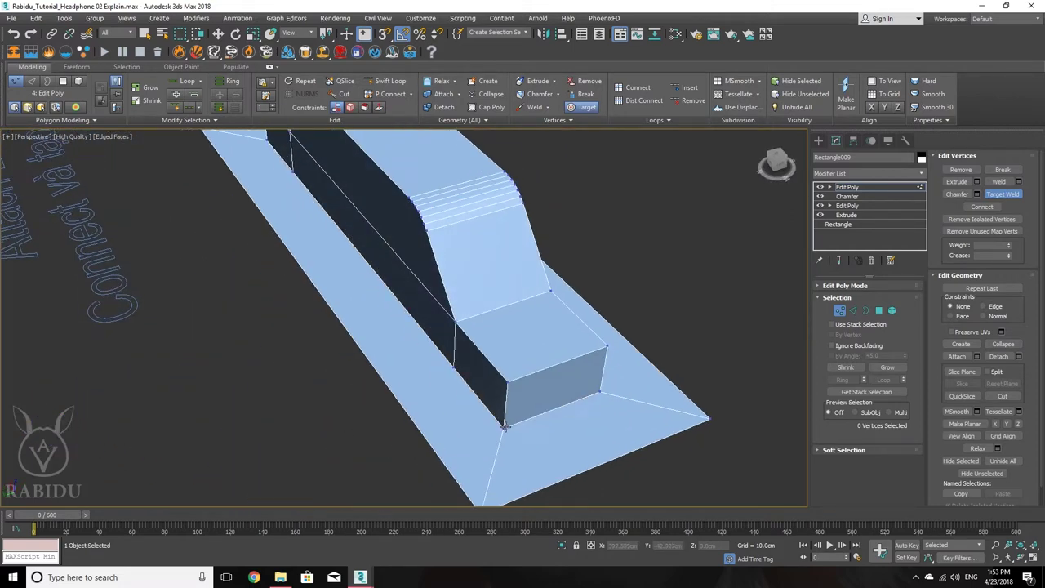
{"action": "middle_click_drag", "start_coordinate": [501, 431], "coordinate": [430, 398], "text": "alt"}
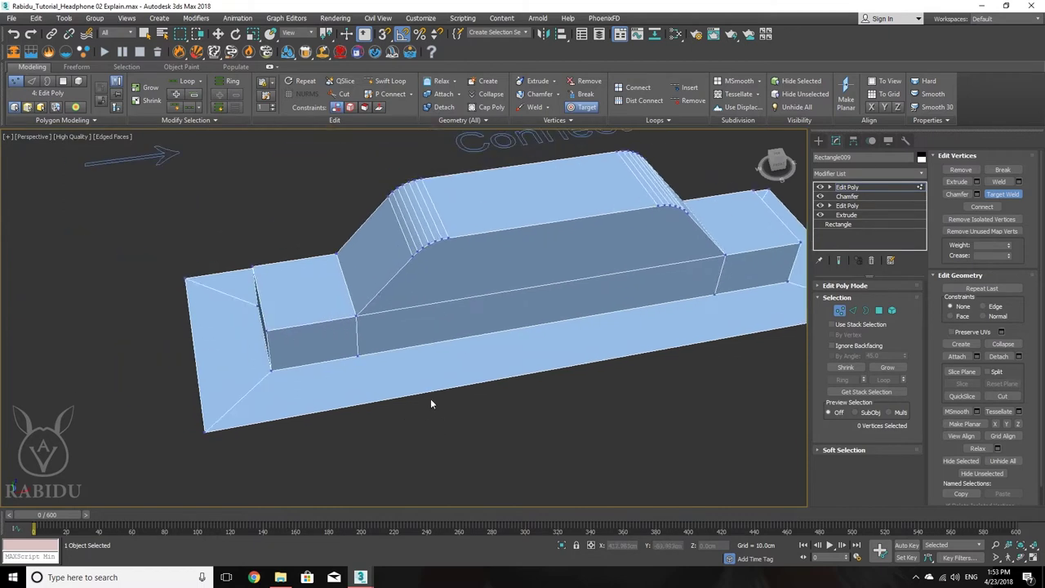
{"action": "scroll", "coordinate": [366, 366], "scroll_direction": "up", "scroll_amount": 5}
{"action": "scroll", "coordinate": [370, 327], "scroll_direction": "down", "scroll_amount": 5}
{"action": "middle_click_drag", "start_coordinate": [390, 346], "coordinate": [382, 384], "text": "alt"}
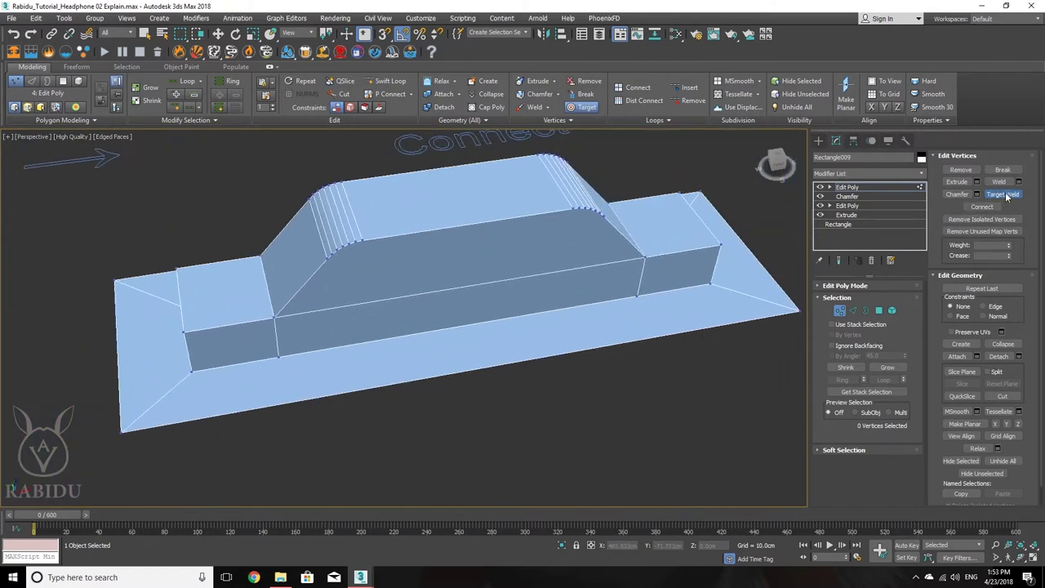
{"action": "key", "text": "w"}
{"action": "middle_click_drag", "start_coordinate": [717, 303], "coordinate": [599, 368], "text": "alt"}
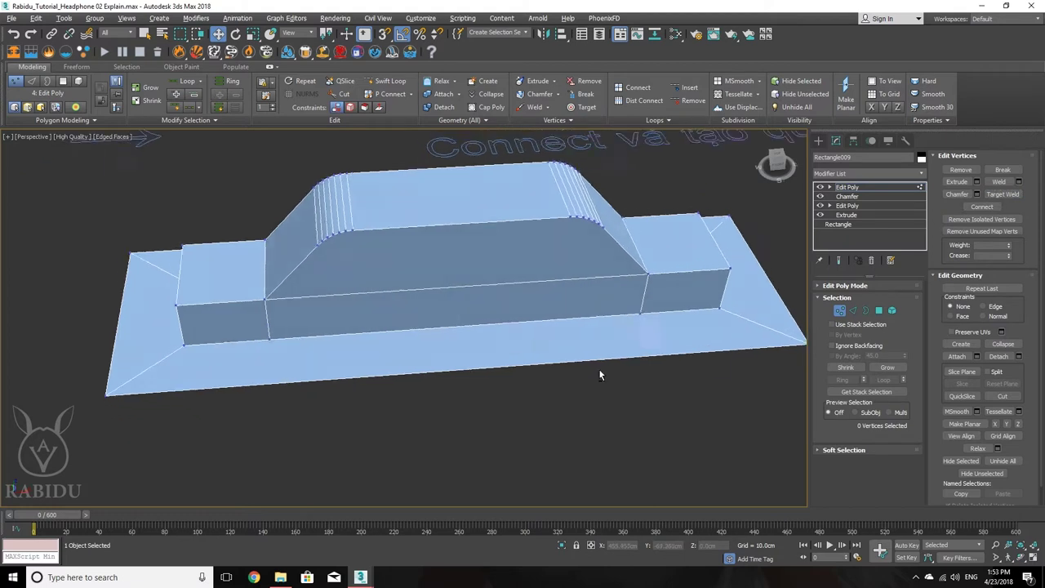
- In Edge mode, select the base's front bottom edge with its ring plus two more front bottom edges
{"action": "left_click", "coordinate": [853, 311]}
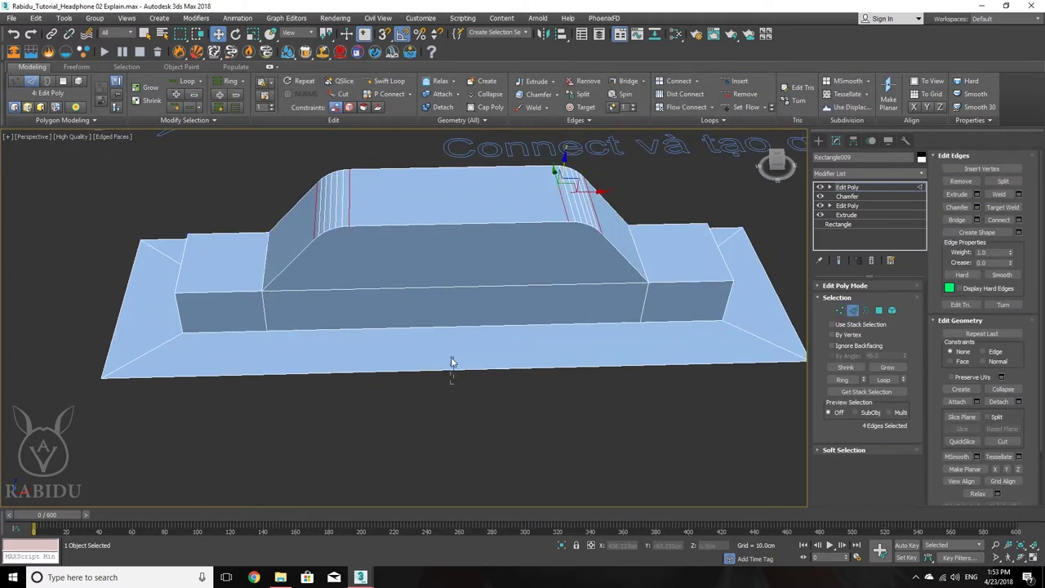
{"action": "left_click", "coordinate": [422, 357]}
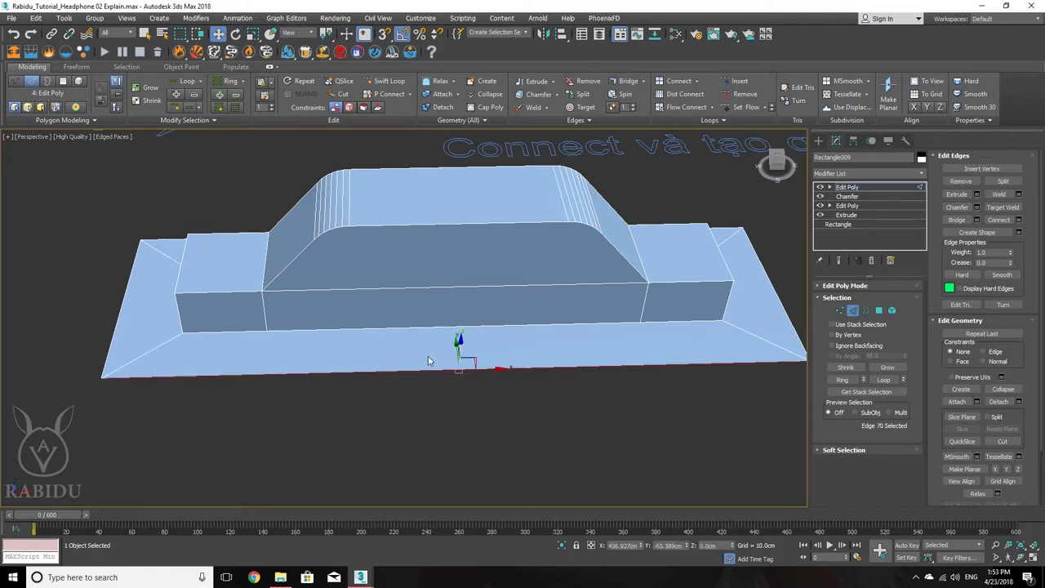
{"action": "left_click", "coordinate": [842, 381]}
{"action": "middle_click_drag", "start_coordinate": [471, 350], "coordinate": [520, 275], "text": "alt"}
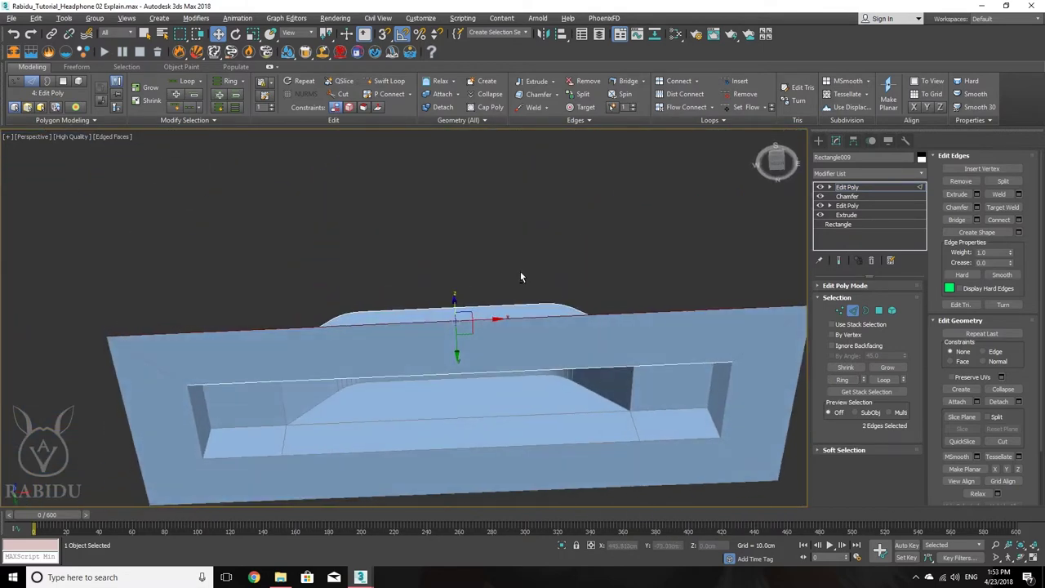
{"action": "middle_click_drag", "start_coordinate": [504, 423], "coordinate": [523, 352], "text": "alt"}
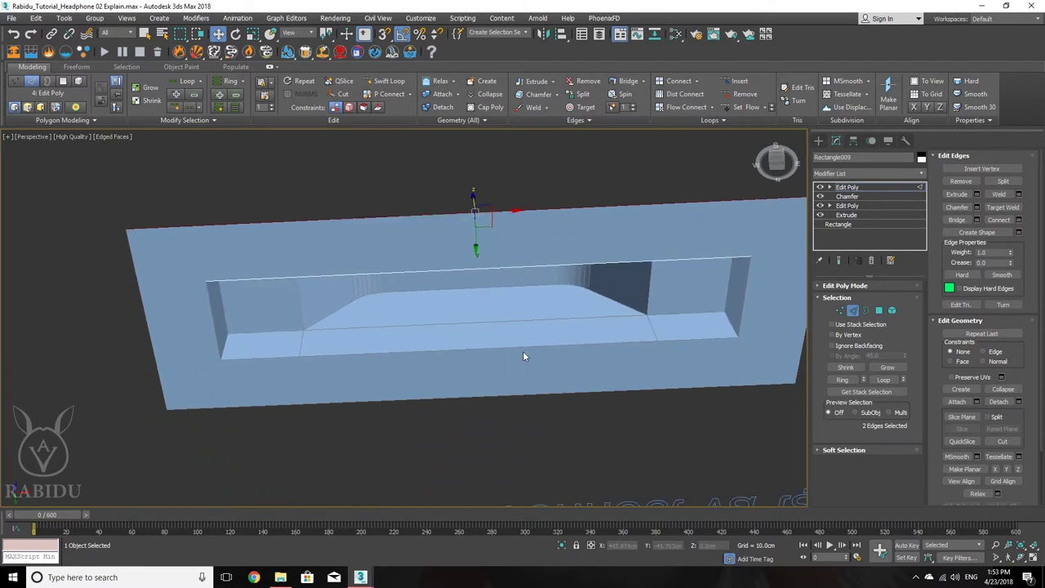
{"action": "left_click", "coordinate": [497, 395], "text": "ctrl"}
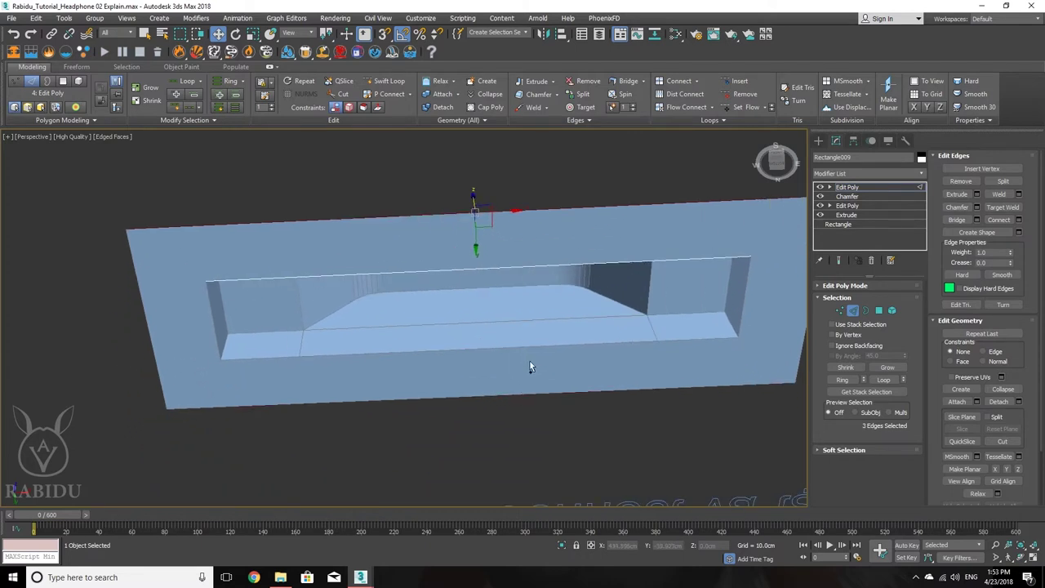
{"action": "left_click", "coordinate": [511, 346], "text": "ctrl"}
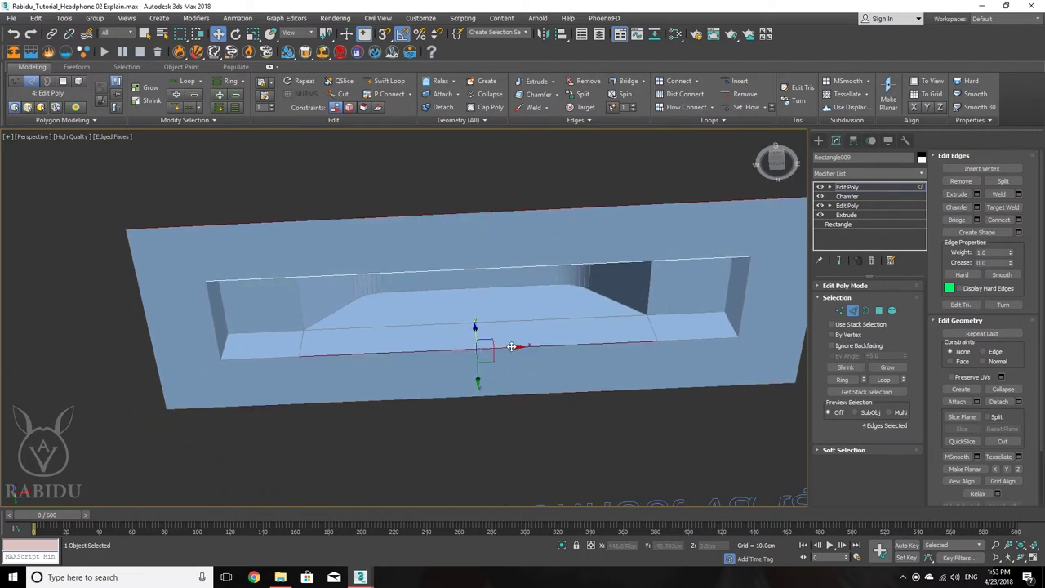
{"action": "middle_click_drag", "start_coordinate": [539, 351], "coordinate": [544, 462], "text": "alt"}
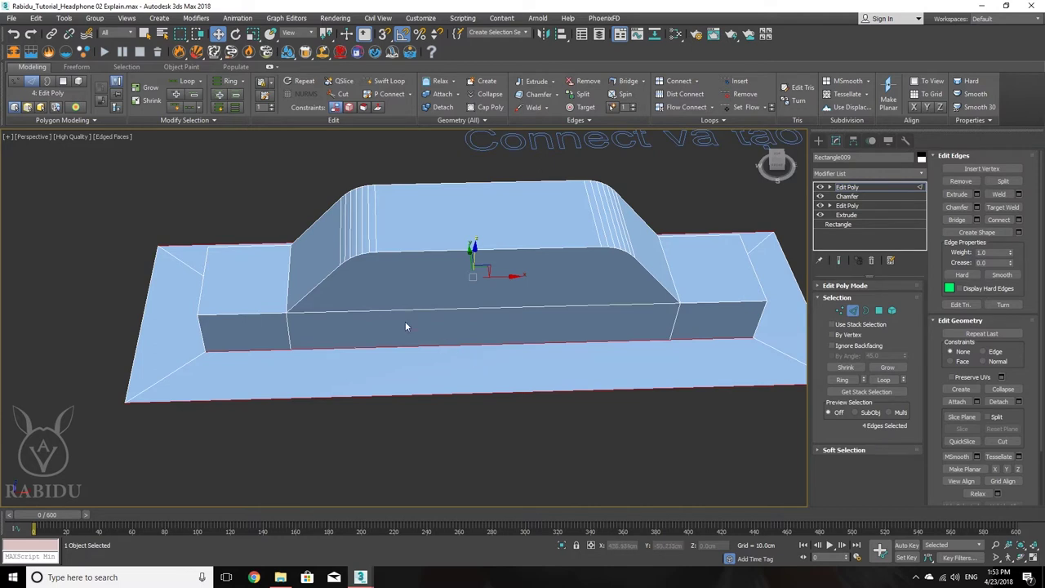
- Connect the selected edges to add a new edge across the front strip, then inspect it
{"action": "middle_click_drag", "start_coordinate": [404, 324], "coordinate": [570, 201], "text": "alt"}
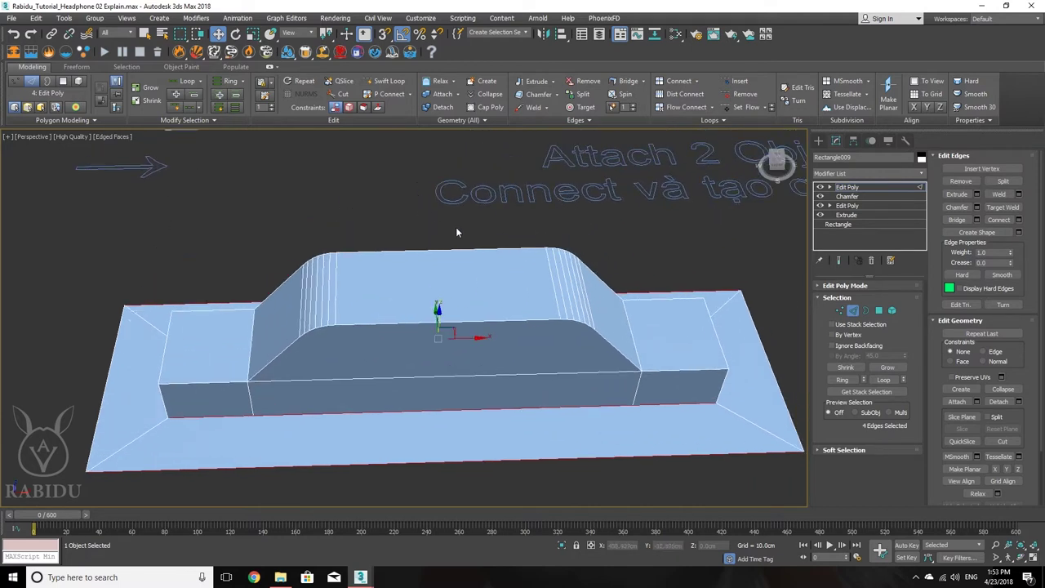
{"action": "left_click", "coordinate": [997, 221]}
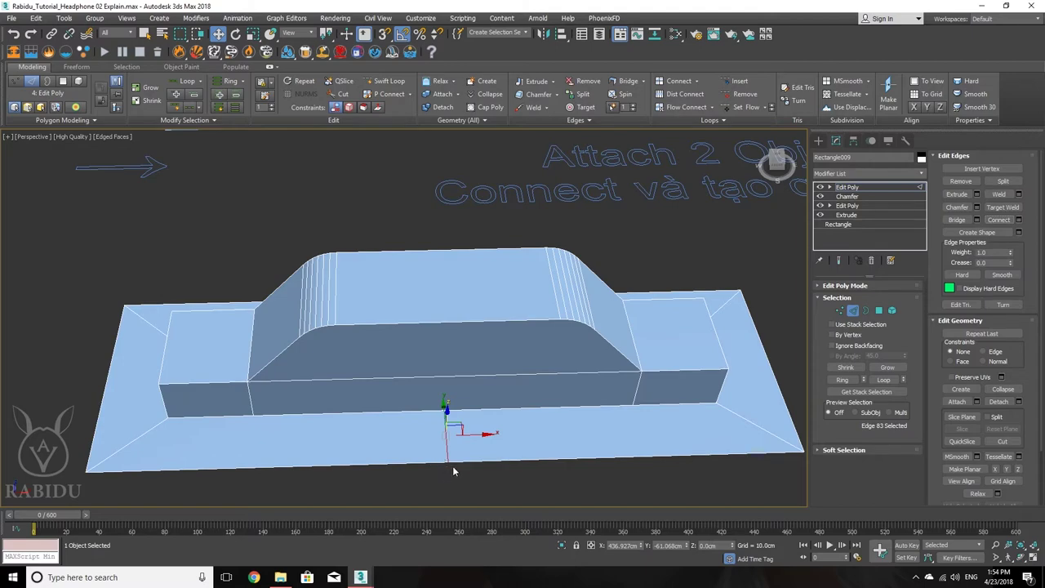
{"action": "middle_click_drag", "start_coordinate": [454, 471], "coordinate": [511, 381], "text": "alt"}
{"action": "middle_click_drag", "start_coordinate": [532, 332], "coordinate": [504, 393], "text": "alt"}
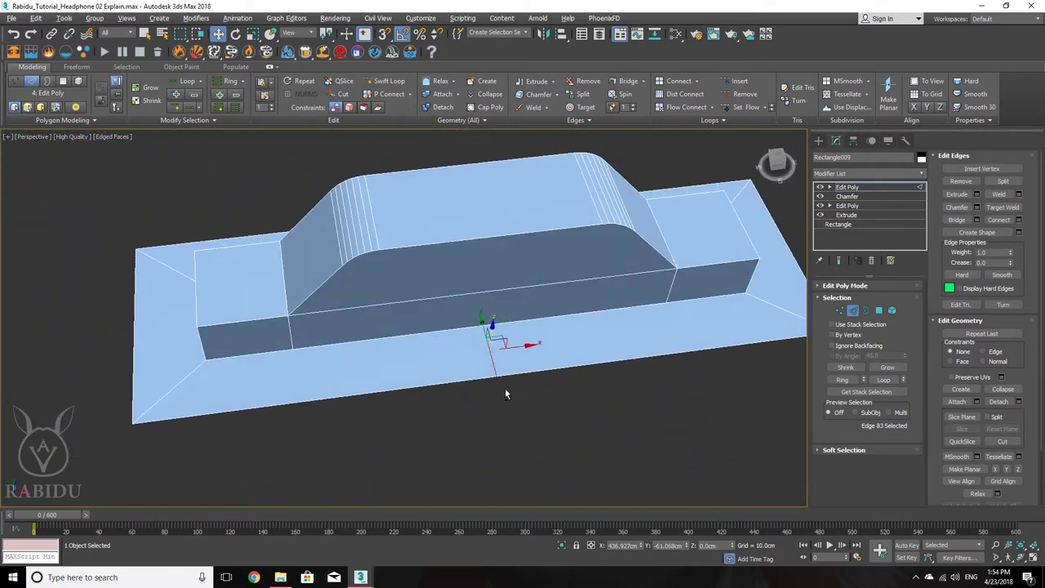
{"action": "mouse_move", "coordinate": [522, 347]}
{"action": "left_mouse_down"}
{"action": "mouse_move", "coordinate": [332, 363]}
{"action": "mouse_move", "coordinate": [534, 357]}
{"action": "mouse_move", "coordinate": [517, 357]}
{"action": "left_mouse_up"}
- Select the new vertical edge and slide it left along X
{"action": "left_click", "coordinate": [541, 413]}
{"action": "left_click", "coordinate": [490, 356]}
{"action": "left_click_drag", "start_coordinate": [526, 347], "coordinate": [427, 373]}
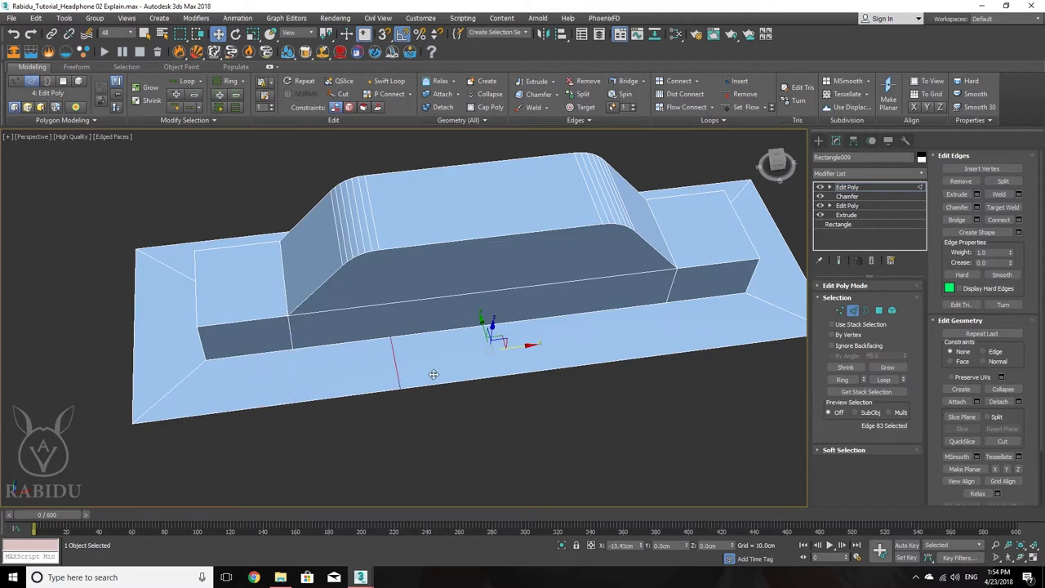
- Turn on snapping set to Vertex and snap the edge to the box's left corner
{"action": "left_click", "coordinate": [385, 37]}
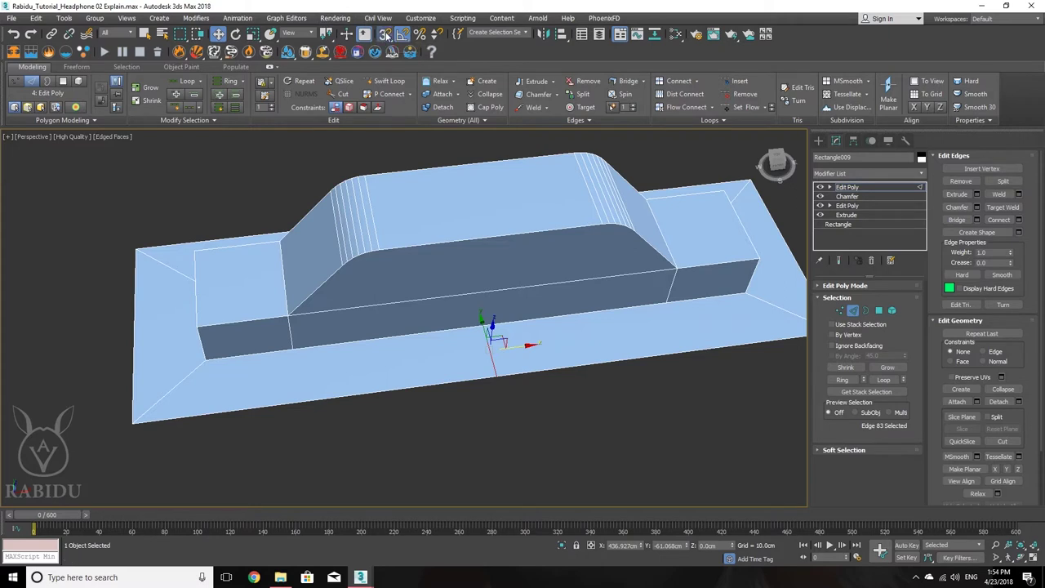
{"action": "right_click", "coordinate": [385, 35]}
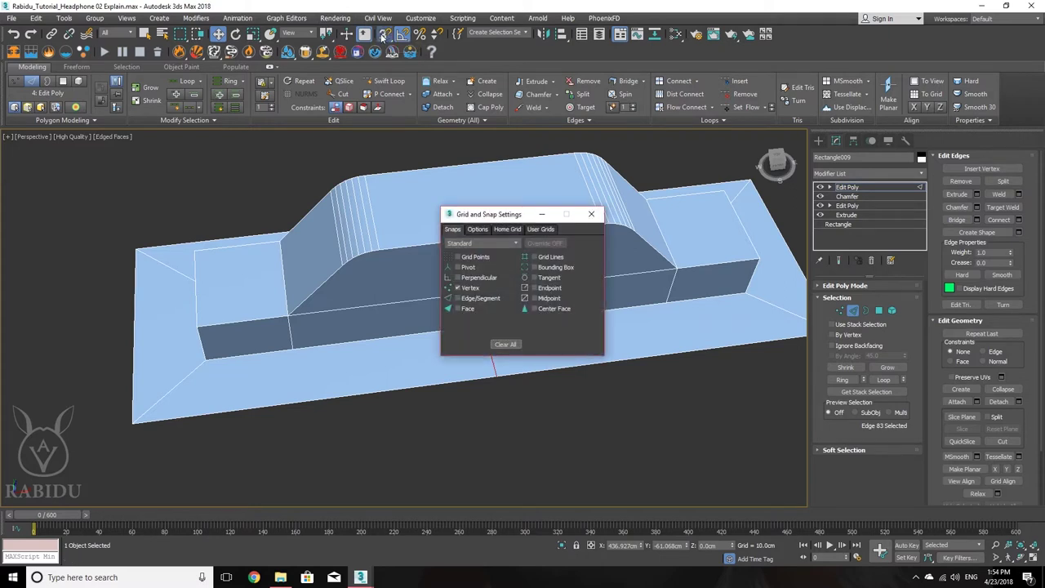
{"action": "left_click", "coordinate": [456, 289]}
{"action": "left_click", "coordinate": [591, 214]}
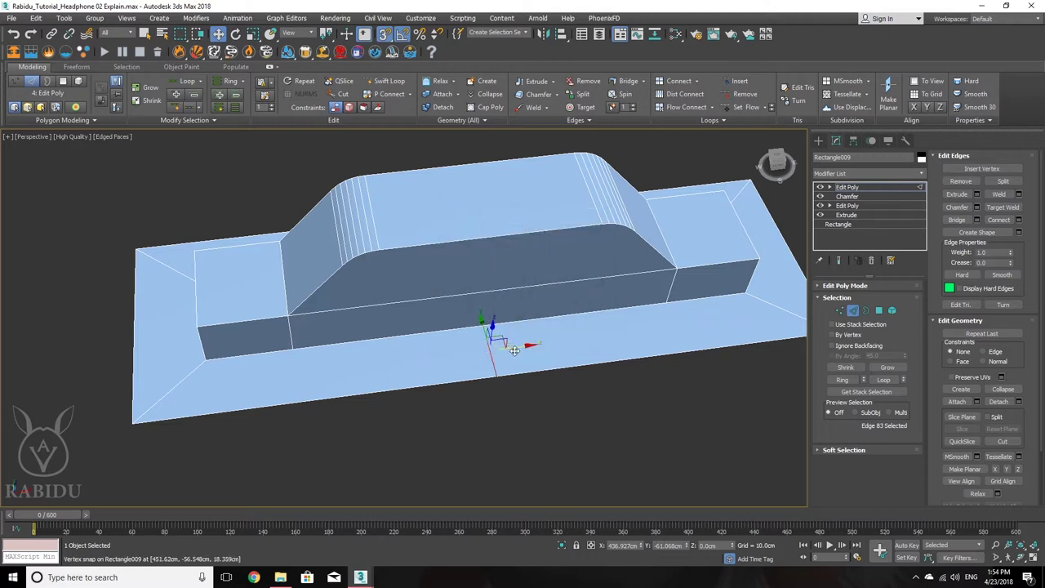
{"action": "left_click_drag", "start_coordinate": [522, 346], "coordinate": [298, 348]}
- Select the bottom front edge, its parallel ring edge and the diagonal base edge
{"action": "middle_click_drag", "start_coordinate": [541, 342], "coordinate": [531, 341], "text": "alt"}
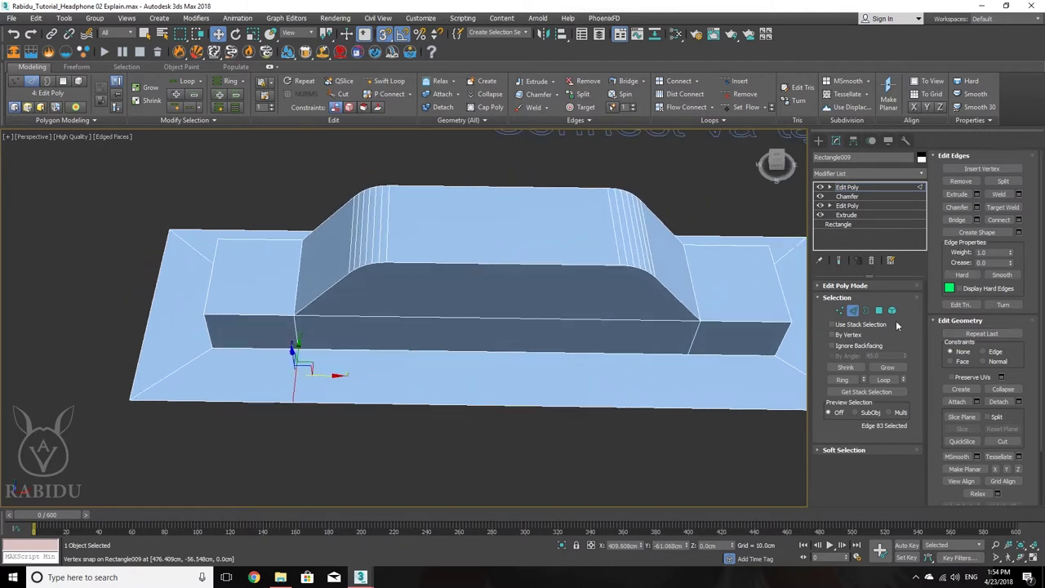
{"action": "left_click_drag", "start_coordinate": [515, 438], "coordinate": [494, 351]}
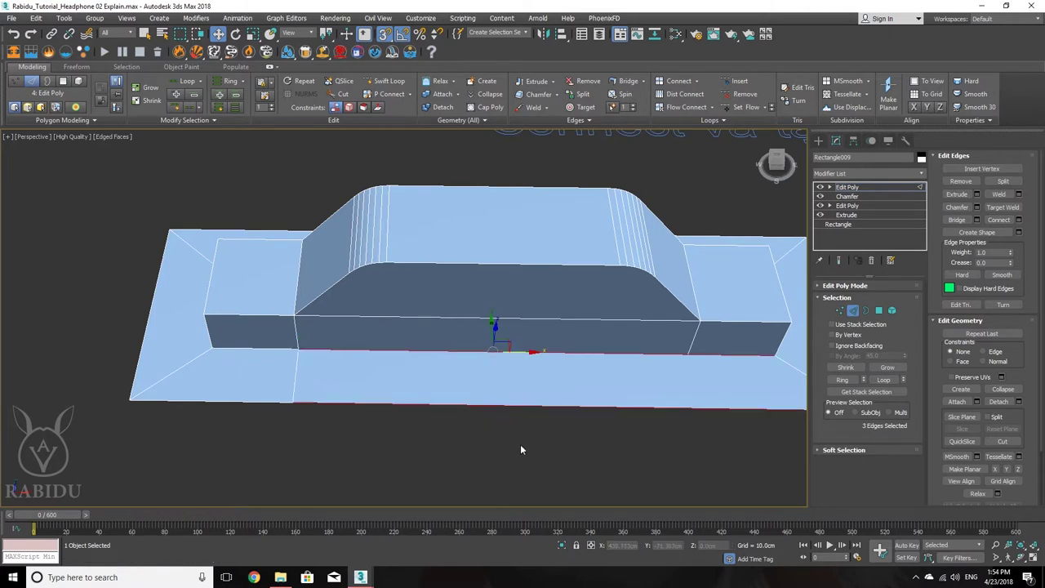
{"action": "left_click", "coordinate": [520, 444]}
{"action": "left_click", "coordinate": [518, 403]}
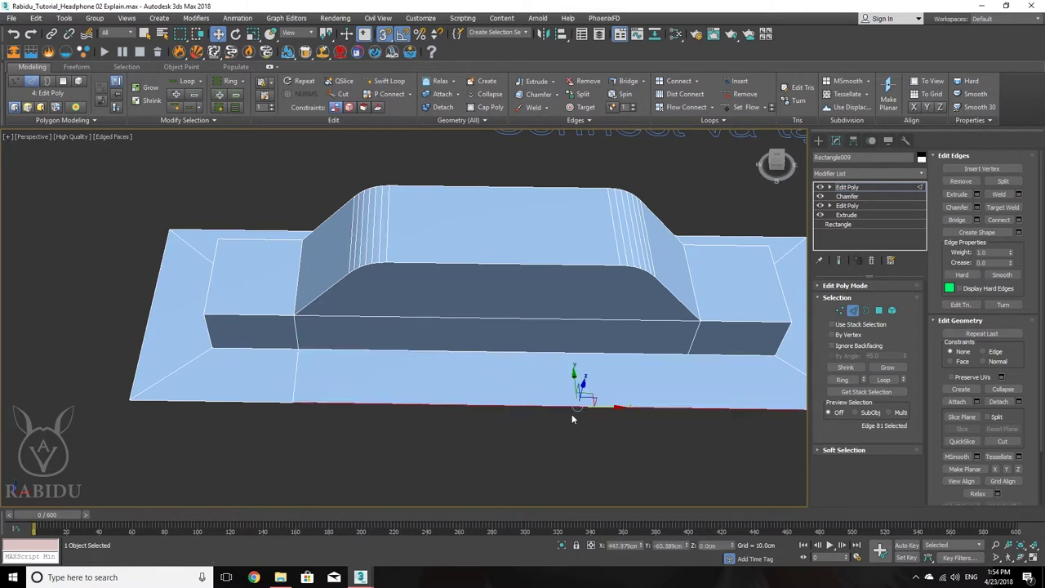
{"action": "left_click", "coordinate": [842, 380]}
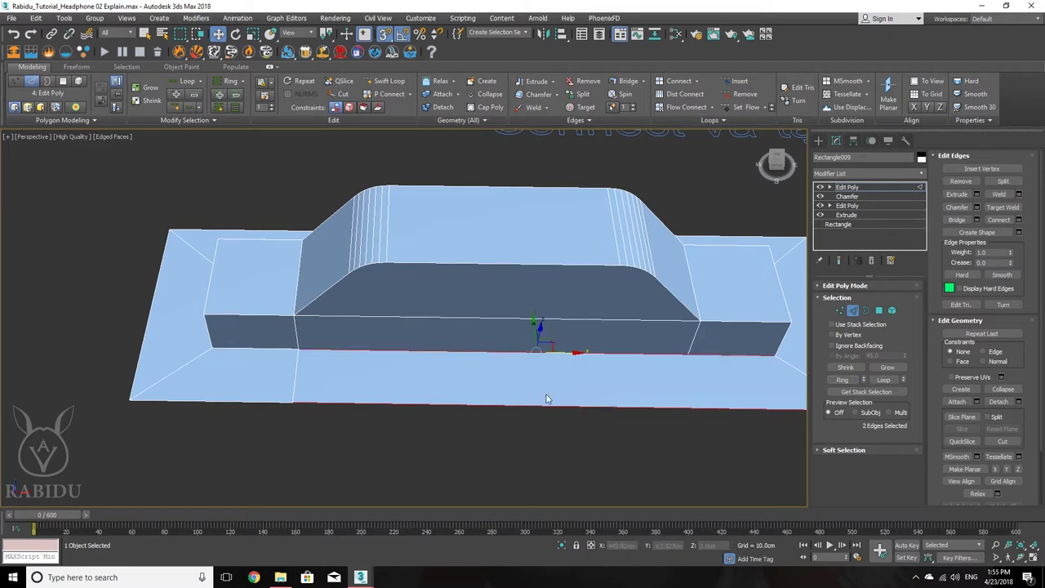
{"action": "left_click", "coordinate": [553, 371]}
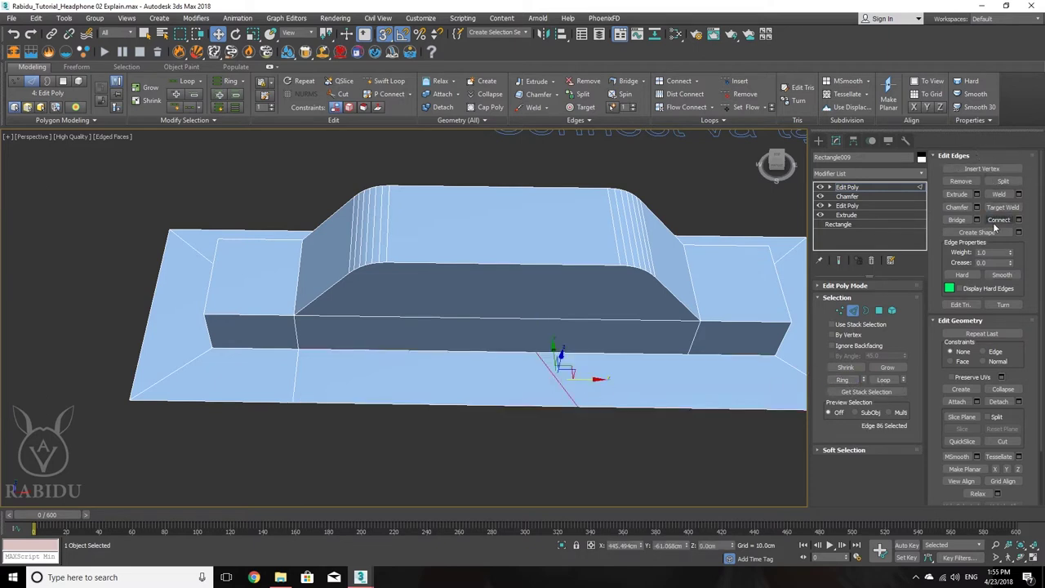
{"action": "middle_click_drag", "start_coordinate": [632, 410], "coordinate": [546, 381]}
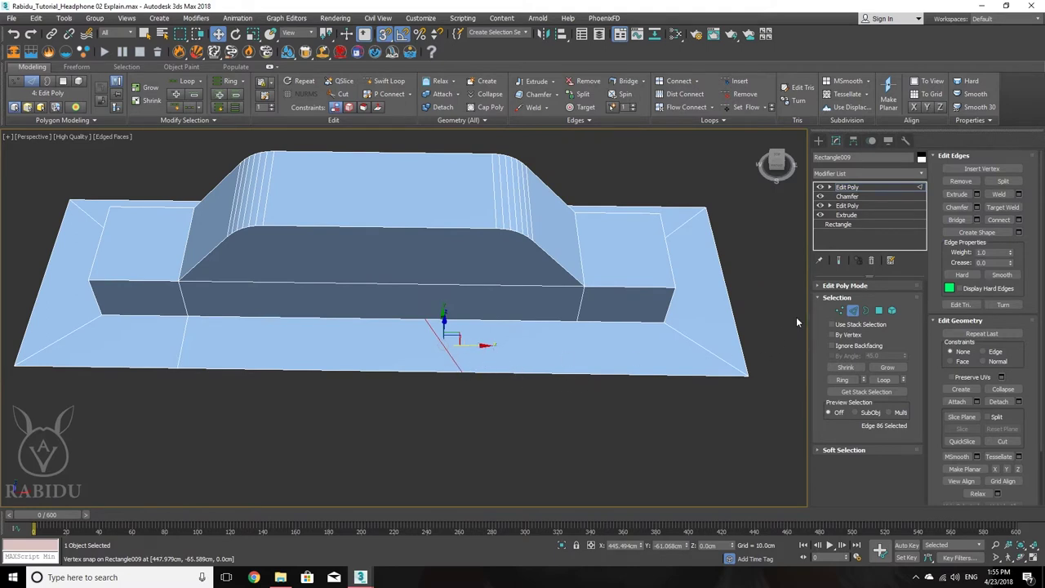
- In Vertex mode, snap the front vertices under the box's right corner at X 464.246 cm
{"action": "left_click", "coordinate": [841, 310]}
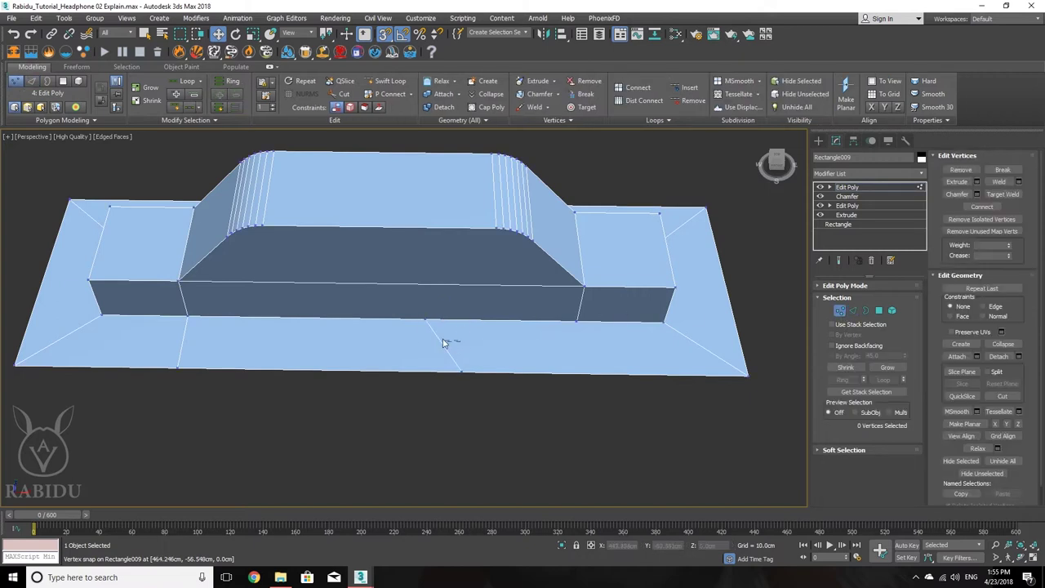
{"action": "left_click_drag", "start_coordinate": [408, 315], "coordinate": [577, 320]}
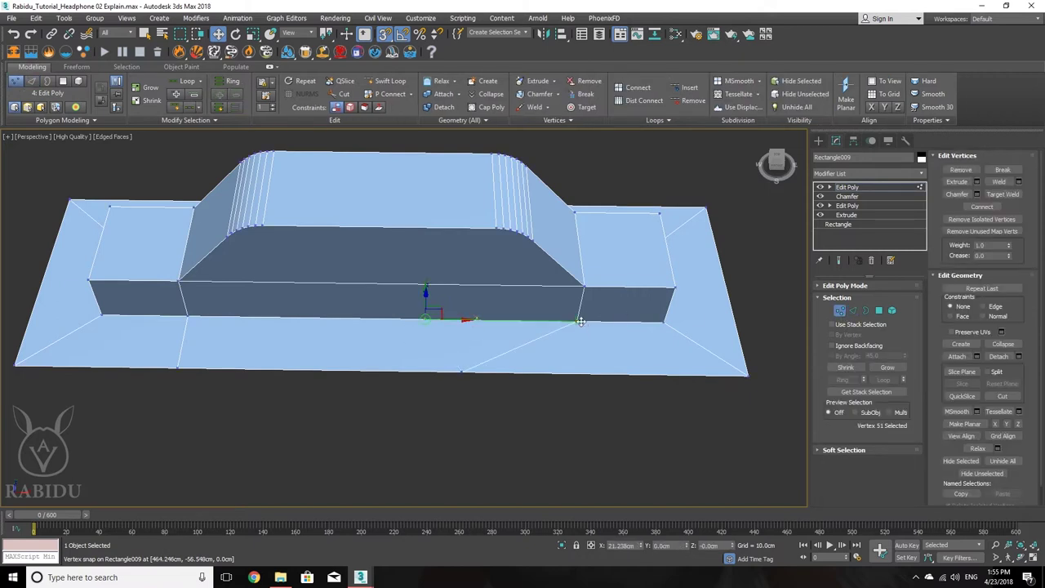
{"action": "left_click_drag", "start_coordinate": [417, 390], "coordinate": [418, 389]}
{"action": "left_click_drag", "start_coordinate": [495, 373], "coordinate": [578, 324]}
{"action": "middle_click_drag", "start_coordinate": [578, 324], "coordinate": [436, 292], "text": "alt"}
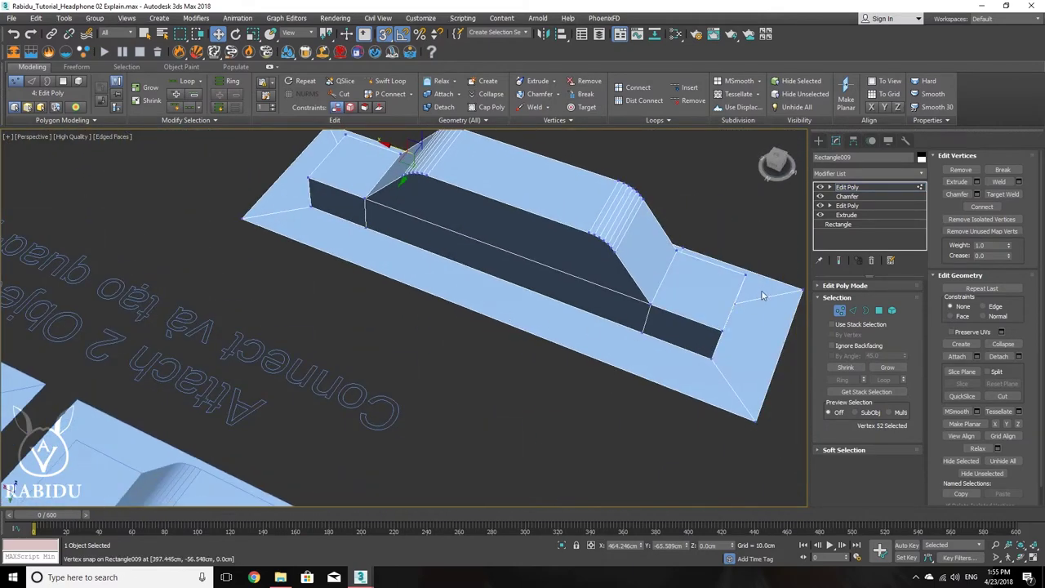
{"action": "left_click", "coordinate": [853, 311]}
- Connect the long front edge and its parallel edge with 2 segments
{"action": "left_click", "coordinate": [471, 310]}
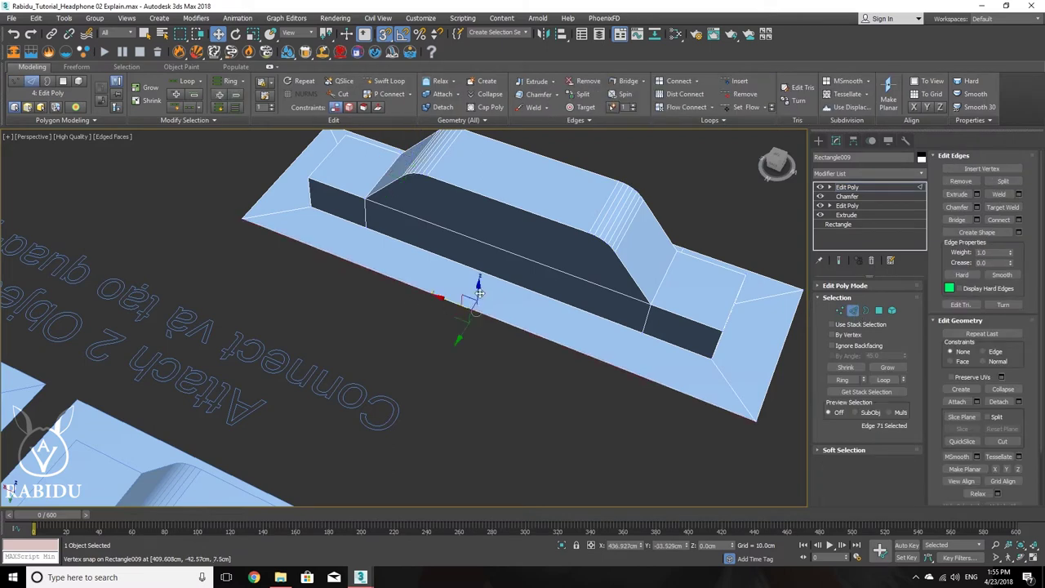
{"action": "left_click", "coordinate": [841, 380]}
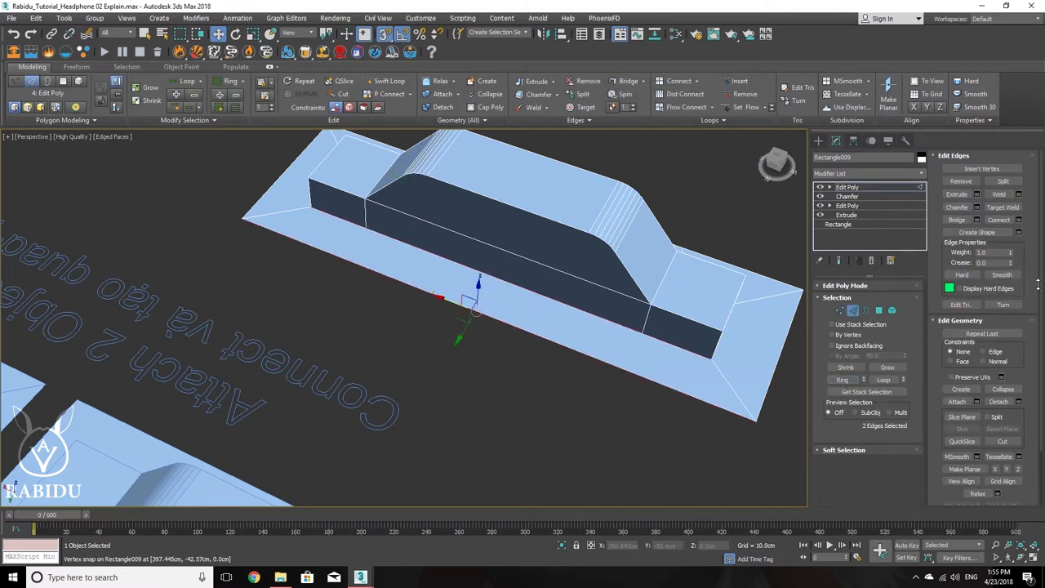
{"action": "left_click", "coordinate": [1019, 221]}
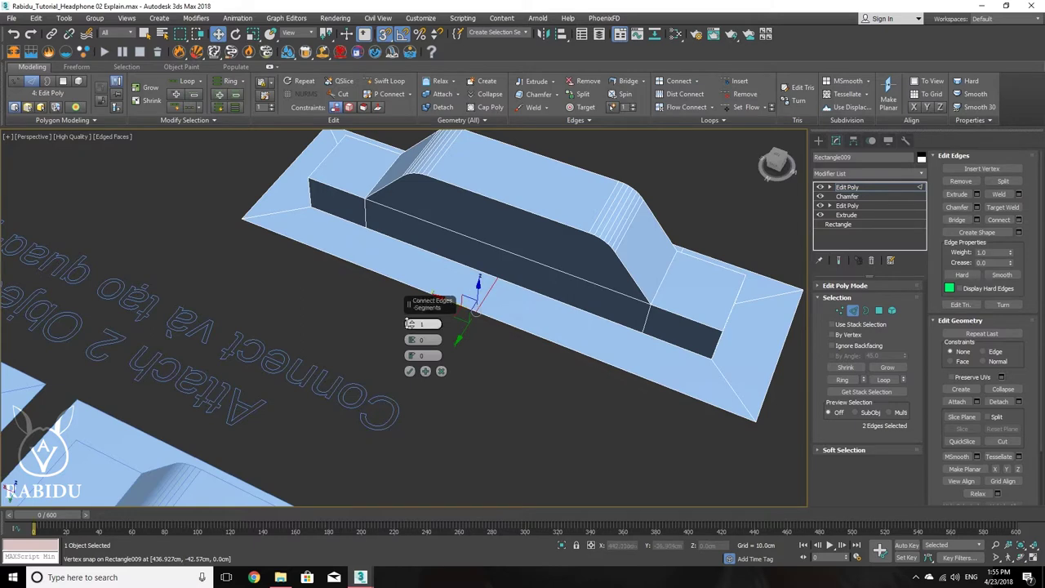
{"action": "left_click_drag", "start_coordinate": [411, 323], "coordinate": [412, 320]}
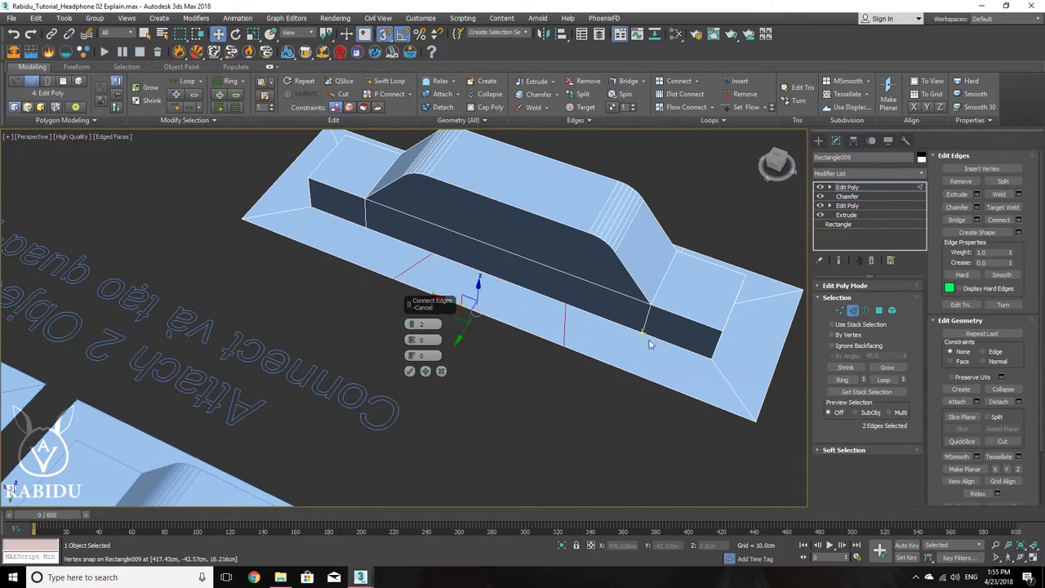
{"action": "left_click", "coordinate": [410, 371]}
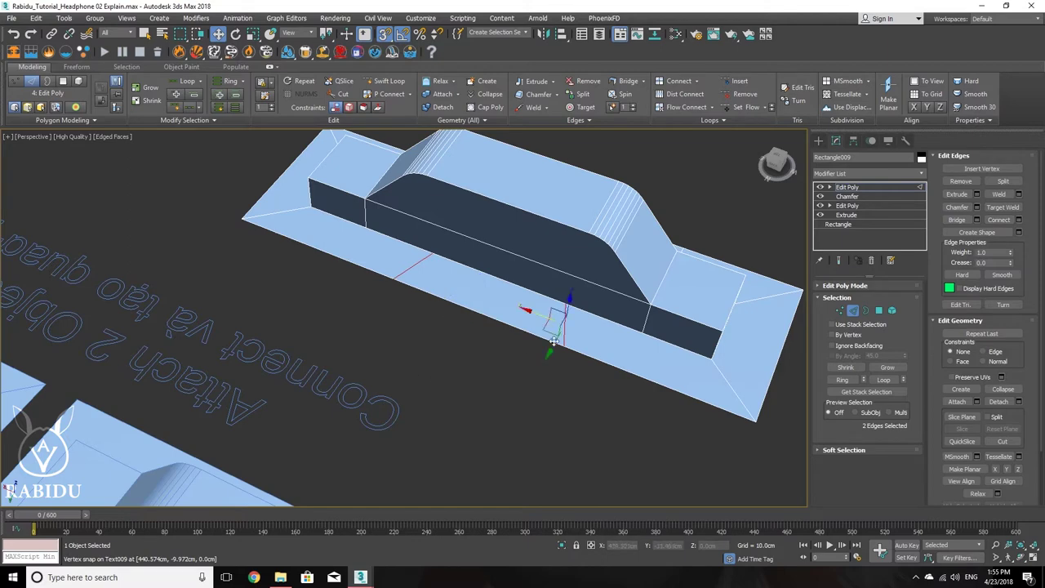
- Snap the new front-strip vertices along X to the block corners at 409.608 and 464.246 cm
{"action": "left_click", "coordinate": [839, 310]}
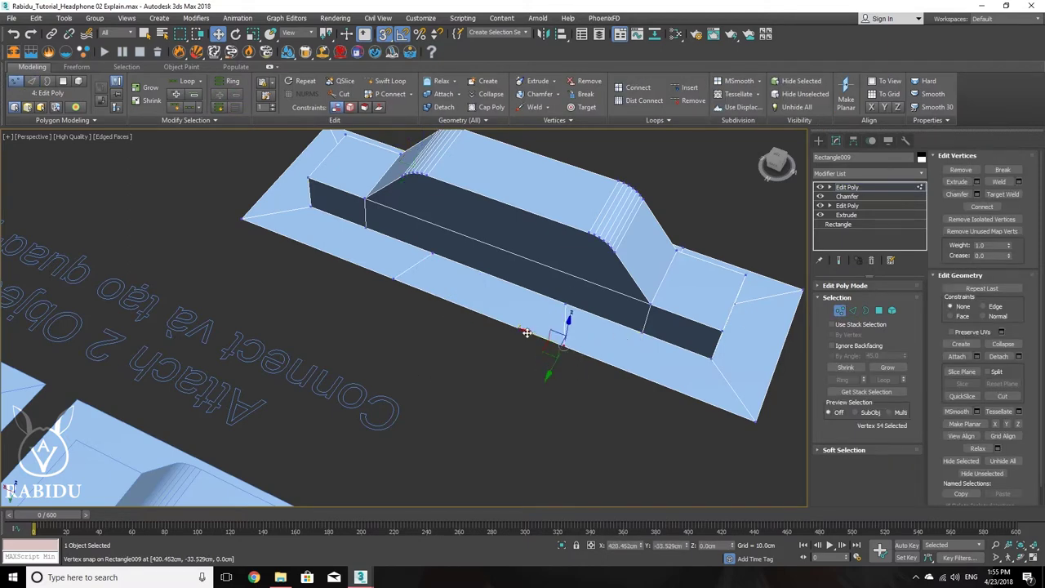
{"action": "left_click", "coordinate": [627, 334]}
{"action": "mouse_move", "coordinate": [627, 335]}
{"action": "left_mouse_down"}
{"action": "mouse_move", "coordinate": [560, 302]}
{"action": "mouse_move", "coordinate": [641, 328]}
{"action": "left_mouse_up"}
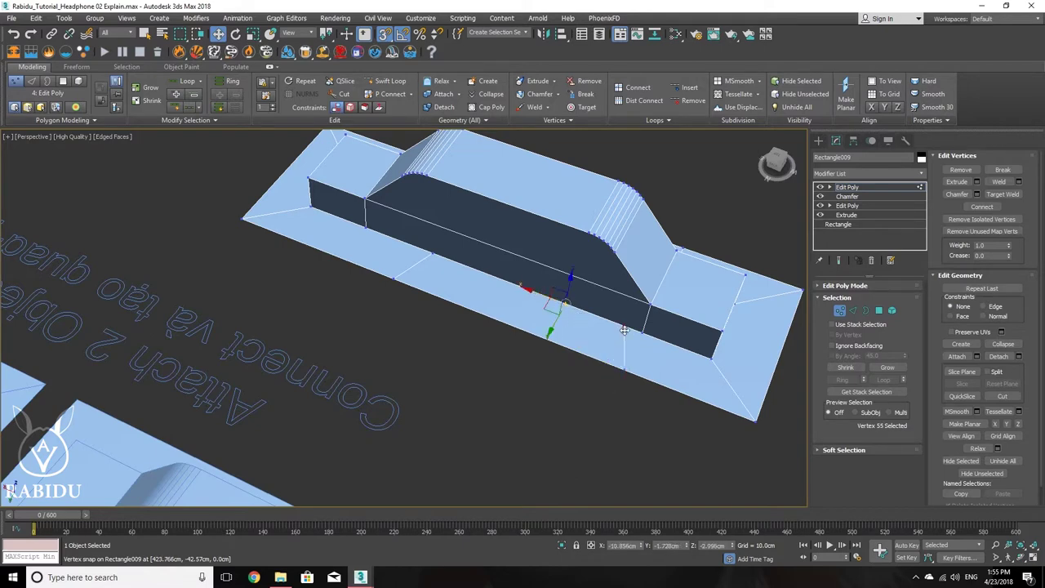
{"action": "left_click_drag", "start_coordinate": [426, 250], "coordinate": [335, 249]}
{"action": "left_click", "coordinate": [391, 278]}
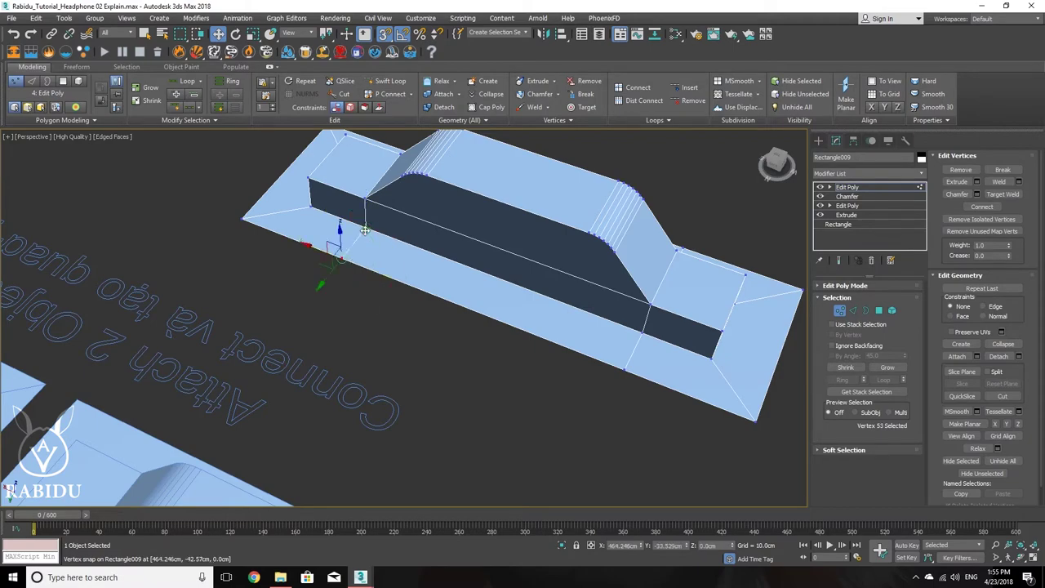
{"action": "middle_click_drag", "start_coordinate": [343, 262], "coordinate": [278, 395], "text": "alt"}
{"action": "scroll", "coordinate": [186, 398], "scroll_direction": "up", "scroll_amount": 3}
- Raise the vertex at the block's lower corner to 7.5 cm height
{"action": "left_click", "coordinate": [260, 386]}
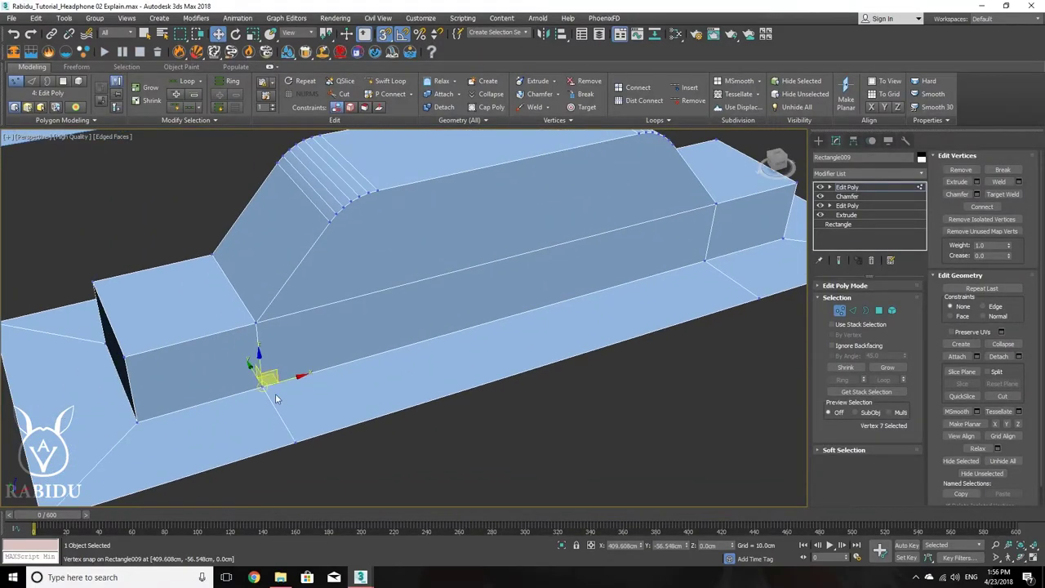
{"action": "mouse_move", "coordinate": [249, 369]}
{"action": "left_mouse_down"}
{"action": "mouse_move", "coordinate": [235, 343]}
{"action": "mouse_move", "coordinate": [248, 330]}
{"action": "mouse_move", "coordinate": [254, 379]}
{"action": "mouse_move", "coordinate": [250, 349]}
{"action": "mouse_move", "coordinate": [257, 382]}
{"action": "mouse_move", "coordinate": [252, 363]}
{"action": "mouse_move", "coordinate": [269, 374]}
{"action": "mouse_move", "coordinate": [255, 377]}
{"action": "mouse_move", "coordinate": [262, 383]}
{"action": "left_mouse_up"}
{"action": "scroll", "coordinate": [413, 404], "scroll_direction": "down", "scroll_amount": 3}
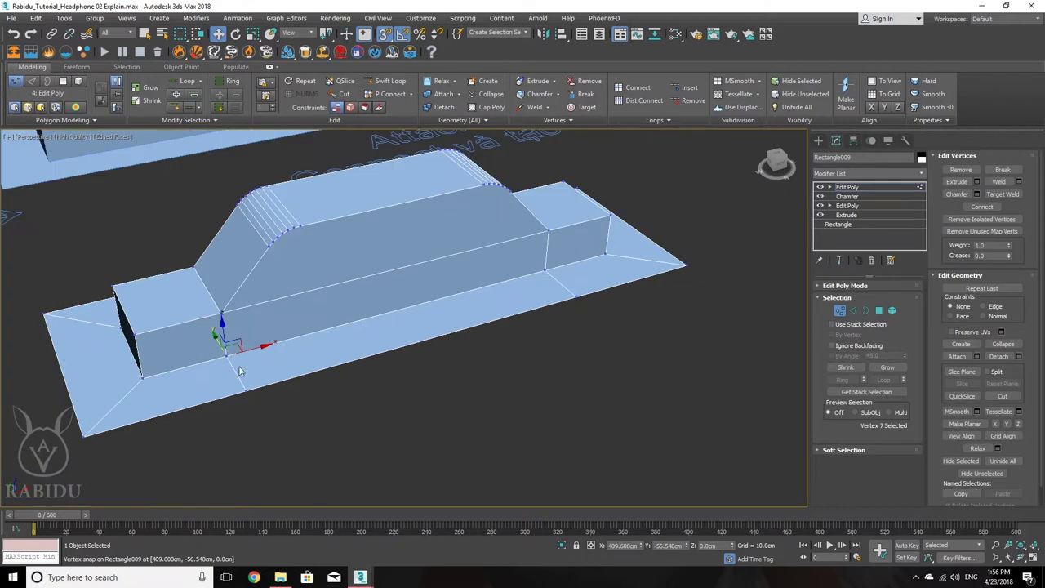
{"action": "scroll", "coordinate": [229, 347], "scroll_direction": "up", "scroll_amount": 5}
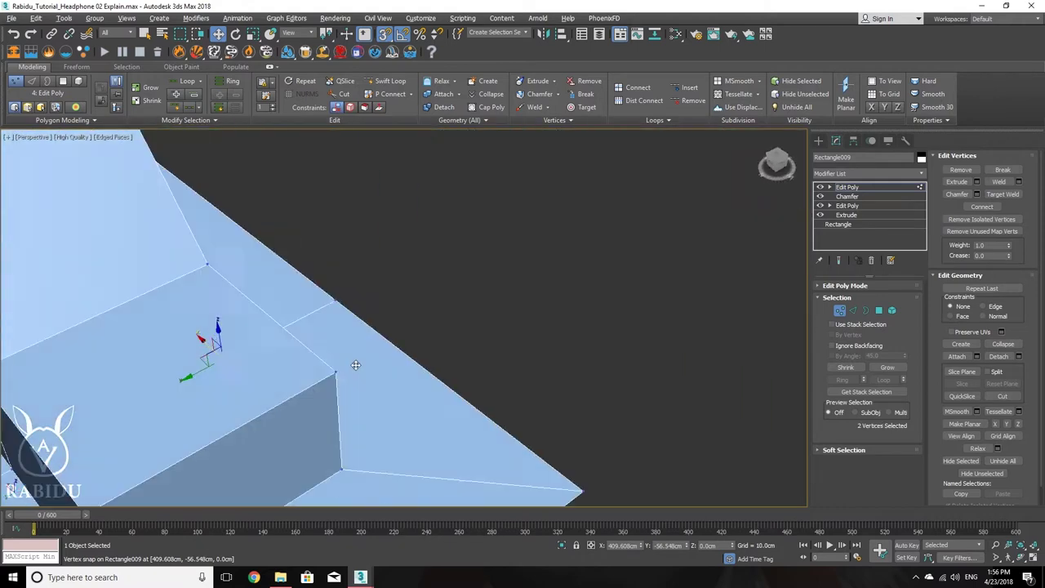
- Select the eight overlapping corner vertices on the left block
{"action": "middle_click_drag", "start_coordinate": [354, 362], "coordinate": [341, 292]}
{"action": "left_click", "coordinate": [222, 365], "text": "ctrl"}
{"action": "middle_click_drag", "start_coordinate": [218, 368], "coordinate": [71, 270], "text": "alt"}
{"action": "left_click_drag", "start_coordinate": [119, 231], "coordinate": [119, 231], "text": "ctrl"}
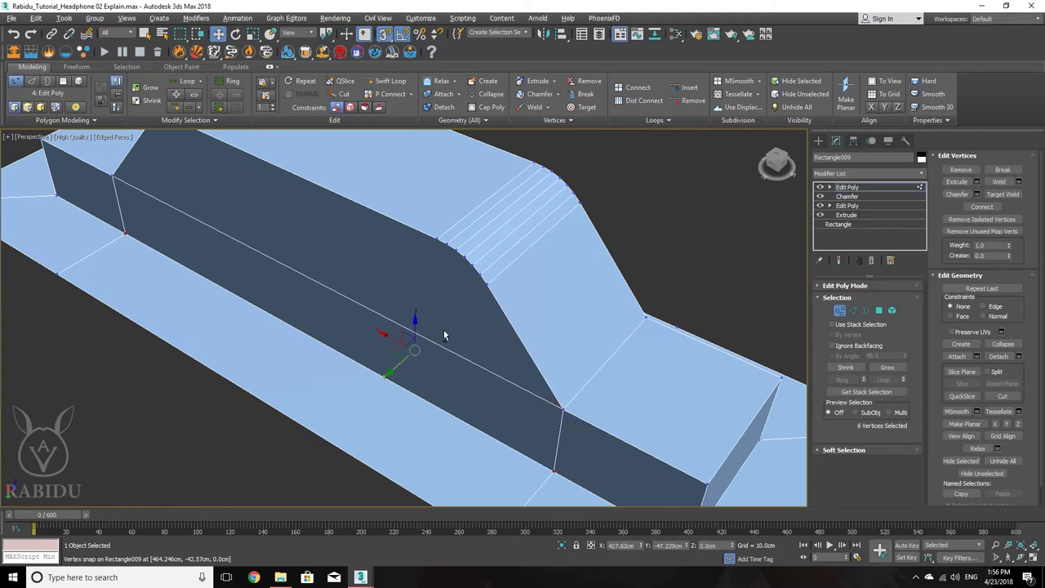
{"action": "middle_click_drag", "start_coordinate": [119, 231], "coordinate": [249, 307], "text": "alt"}
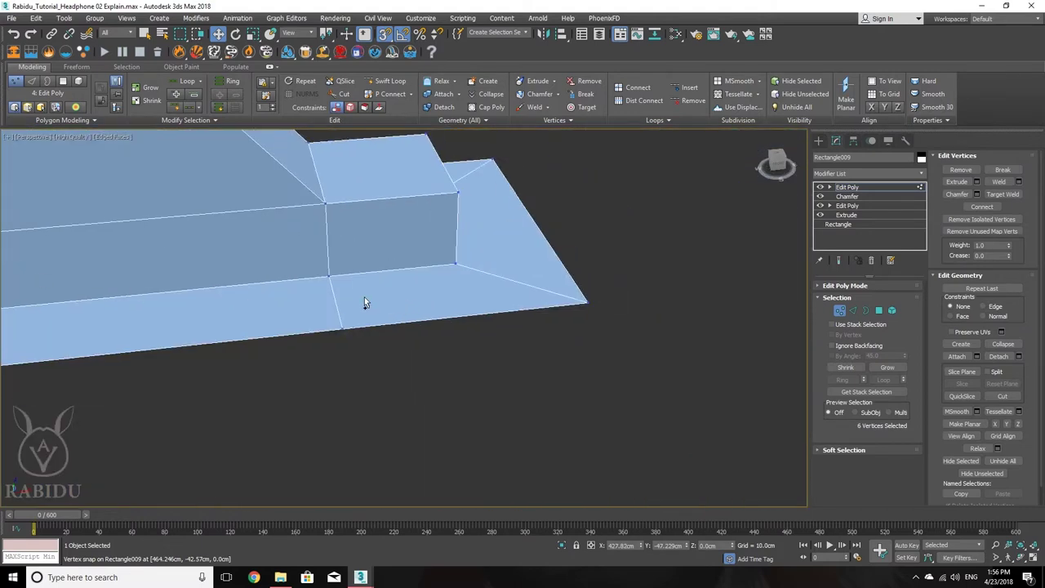
{"action": "left_click_drag", "start_coordinate": [320, 277], "coordinate": [320, 278], "text": "ctrl"}
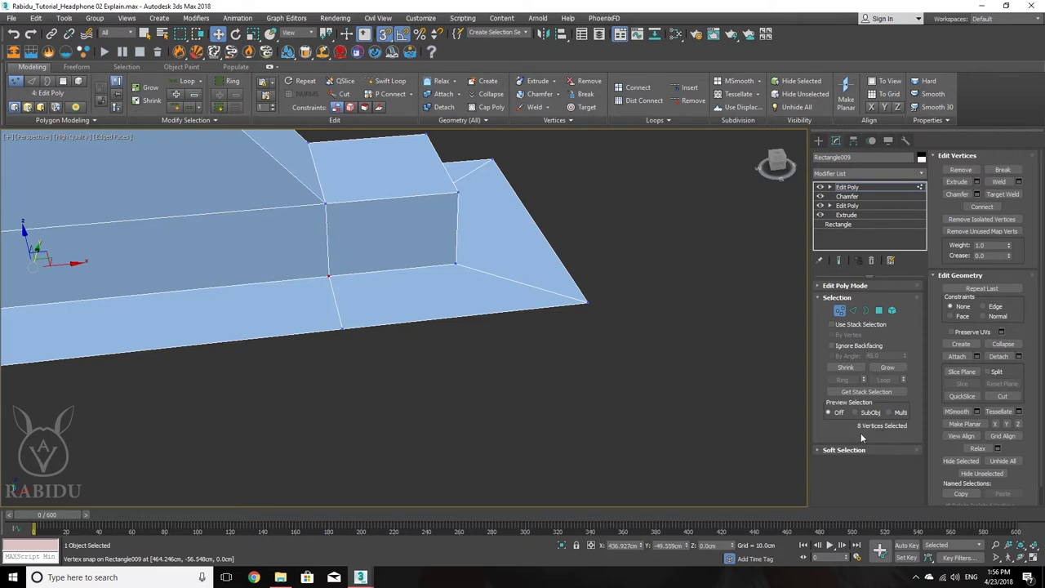
- Weld the overlapping vertices into single points and check the front-left base corner
{"action": "left_click", "coordinate": [998, 183]}
{"action": "scroll", "coordinate": [295, 226], "scroll_direction": "down", "scroll_amount": 5}
{"action": "middle_click_drag", "start_coordinate": [391, 270], "coordinate": [525, 322], "text": "alt"}
{"action": "scroll", "coordinate": [456, 334], "scroll_direction": "up", "scroll_amount": 1}
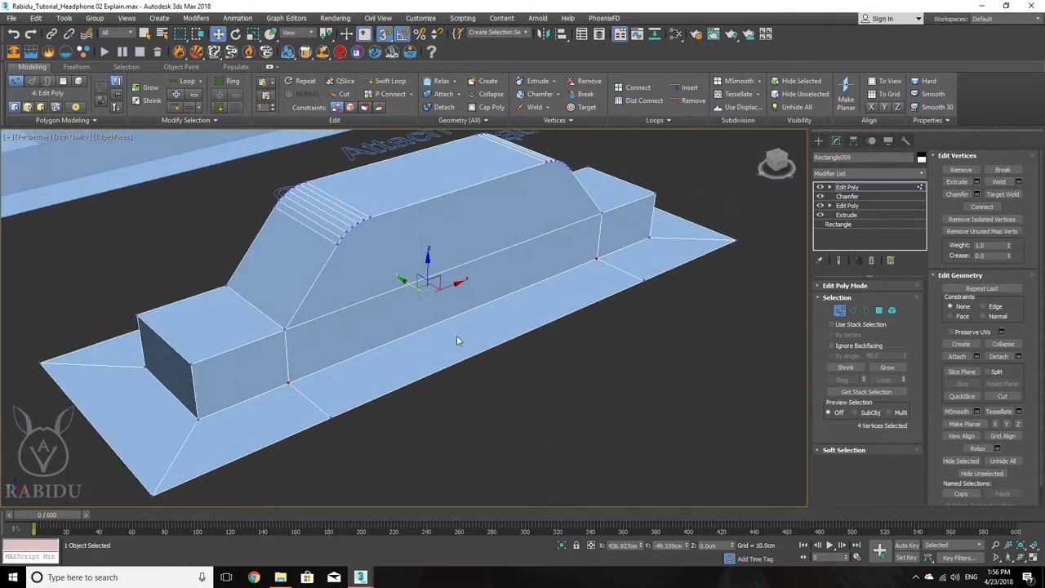
{"action": "left_click", "coordinate": [288, 381]}
- Pan, zoom and orbit around the headphone reference model and its headband
{"action": "scroll", "coordinate": [435, 380], "scroll_direction": "down", "scroll_amount": 6}
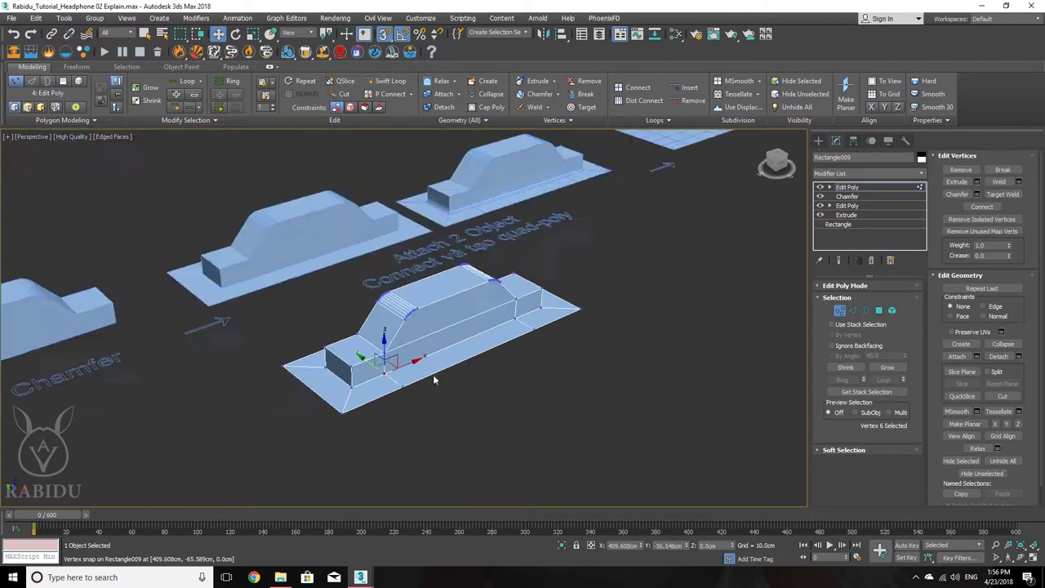
{"action": "middle_click_drag", "start_coordinate": [433, 373], "coordinate": [509, 361]}
{"action": "scroll", "coordinate": [509, 362], "scroll_direction": "up", "scroll_amount": 6}
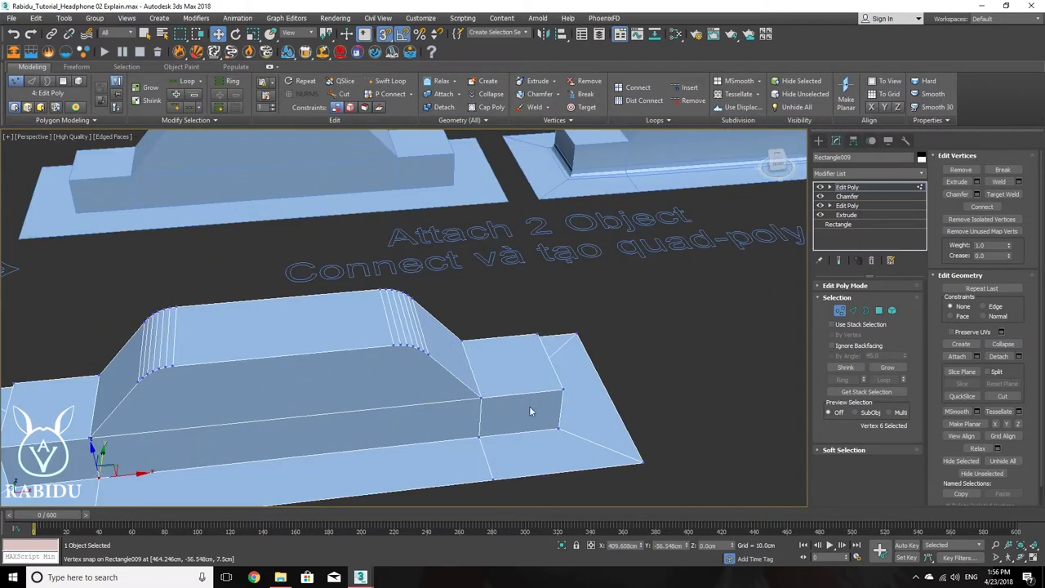
{"action": "middle_click_drag", "start_coordinate": [518, 430], "coordinate": [464, 249], "text": "alt"}
{"action": "scroll", "coordinate": [462, 243], "scroll_direction": "up", "scroll_amount": 4}
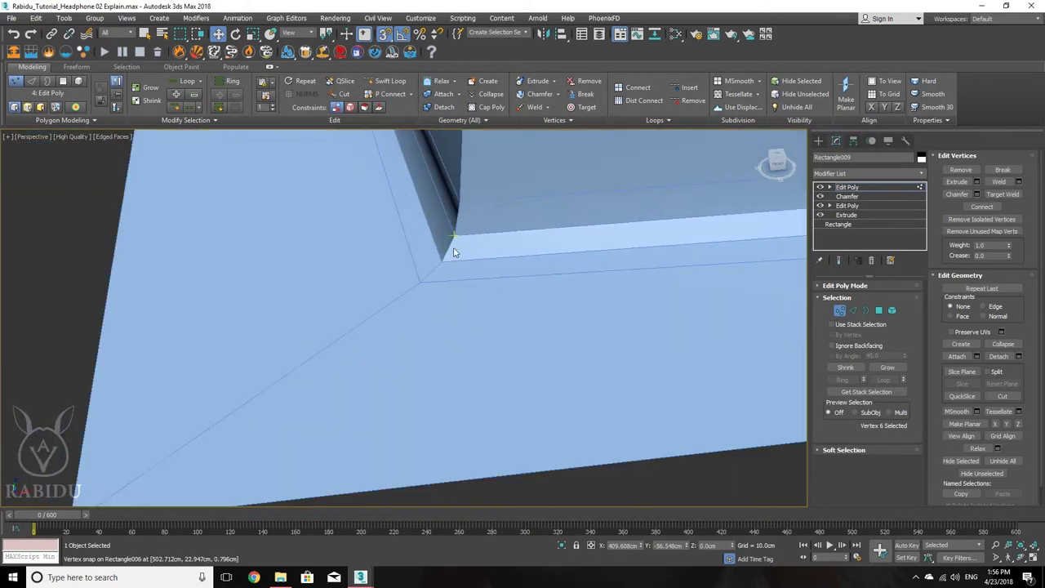
{"action": "scroll", "coordinate": [453, 238], "scroll_direction": "down", "scroll_amount": 2}
{"action": "scroll", "coordinate": [463, 244], "scroll_direction": "down", "scroll_amount": 6}
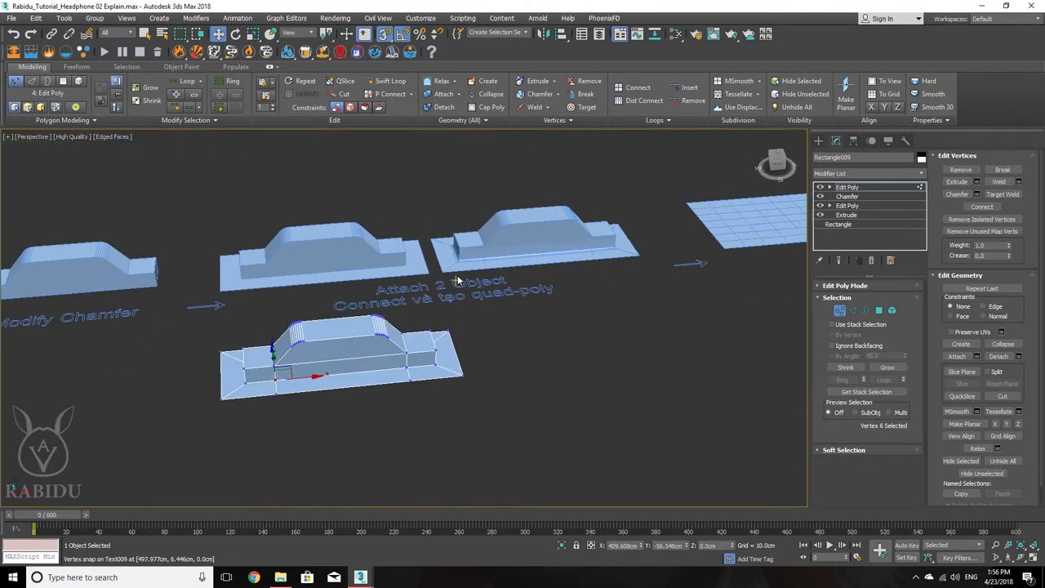
{"action": "scroll", "coordinate": [433, 299], "scroll_direction": "up", "scroll_amount": 2}
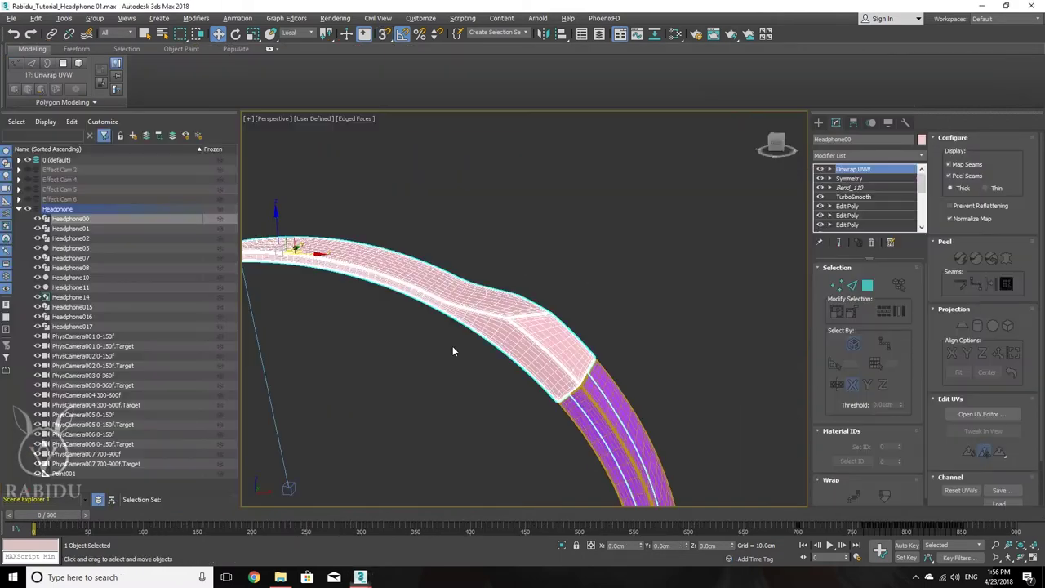
{"action": "middle_click_drag", "start_coordinate": [453, 351], "coordinate": [483, 306], "text": "alt"}
{"action": "scroll", "coordinate": [443, 245], "scroll_direction": "down", "scroll_amount": 4}
{"action": "scroll", "coordinate": [454, 306], "scroll_direction": "up", "scroll_amount": 8}
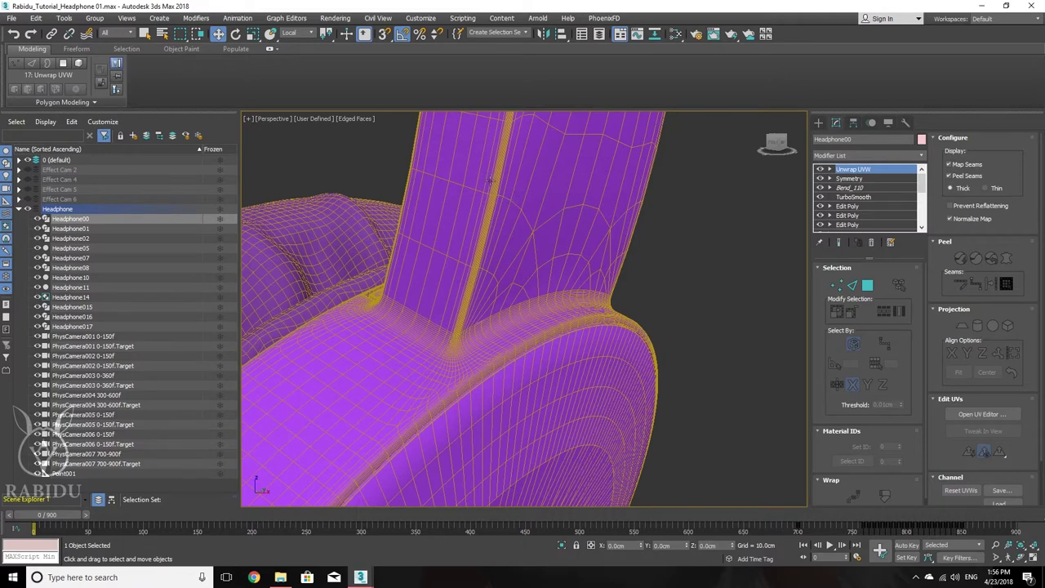
- Inspect the headband-to-ear-cup junction, then return to the Headphone 02 Explain practice models
{"action": "mouse_move", "coordinate": [488, 167]}
{"action": "middle_mouse_down", "text": "alt"}
{"action": "mouse_move", "coordinate": [509, 168]}
{"action": "mouse_move", "coordinate": [502, 179]}
{"action": "middle_mouse_up", "text": "alt"}
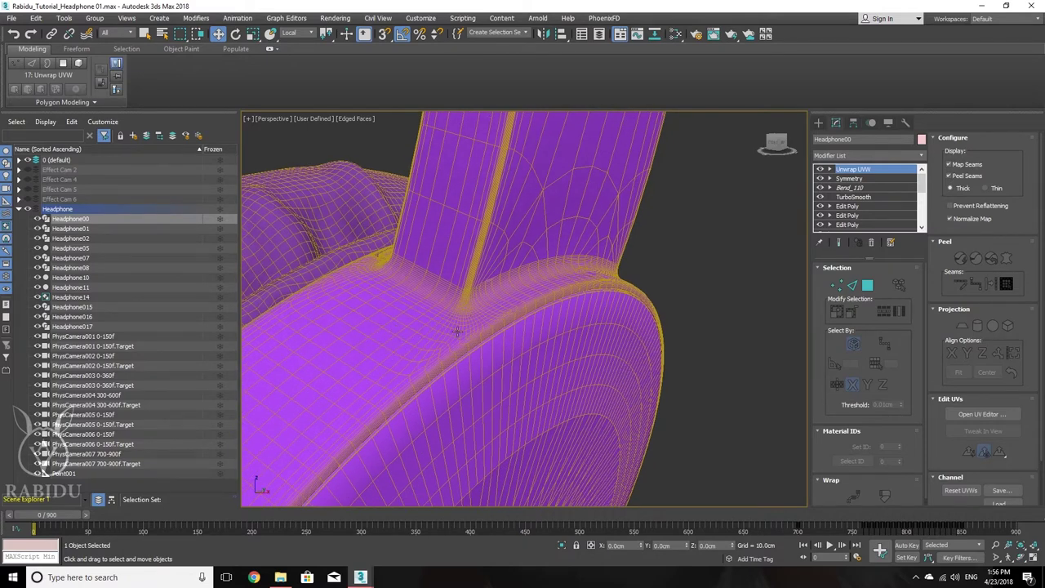
{"action": "scroll", "coordinate": [469, 310], "scroll_direction": "up", "scroll_amount": 3}
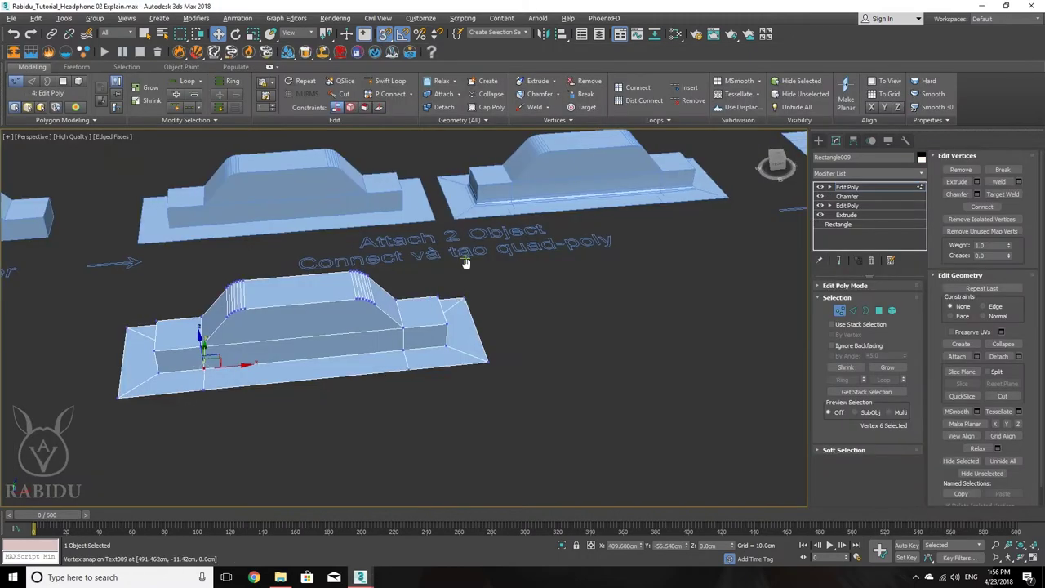
{"action": "middle_click_drag", "start_coordinate": [466, 280], "coordinate": [477, 339], "text": "alt"}
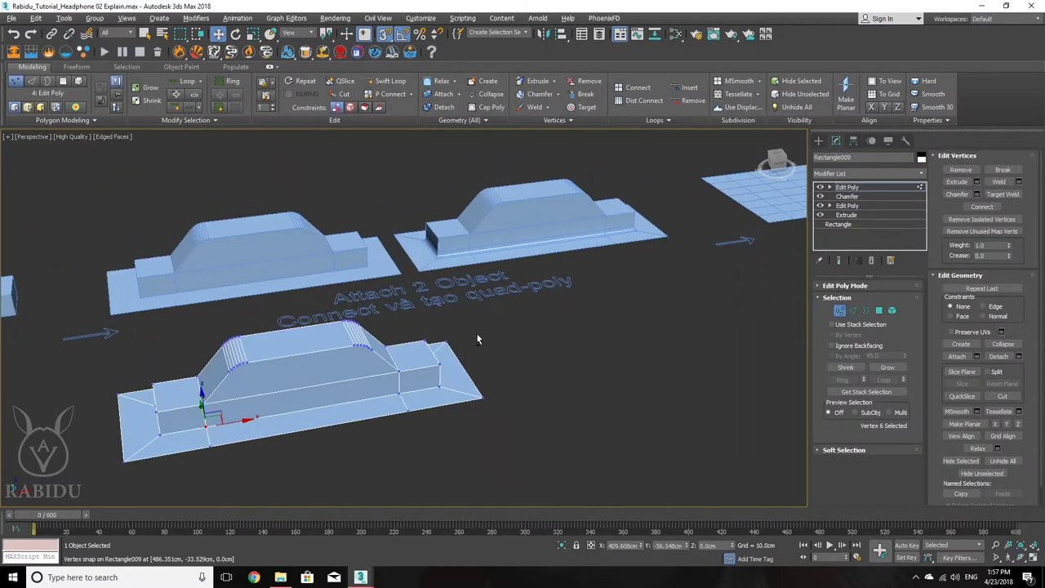
- Switch to Edge mode and double-click to pick the edge loop along the block's base, orbiting to check it
{"action": "scroll", "coordinate": [439, 235], "scroll_direction": "up", "scroll_amount": 10}
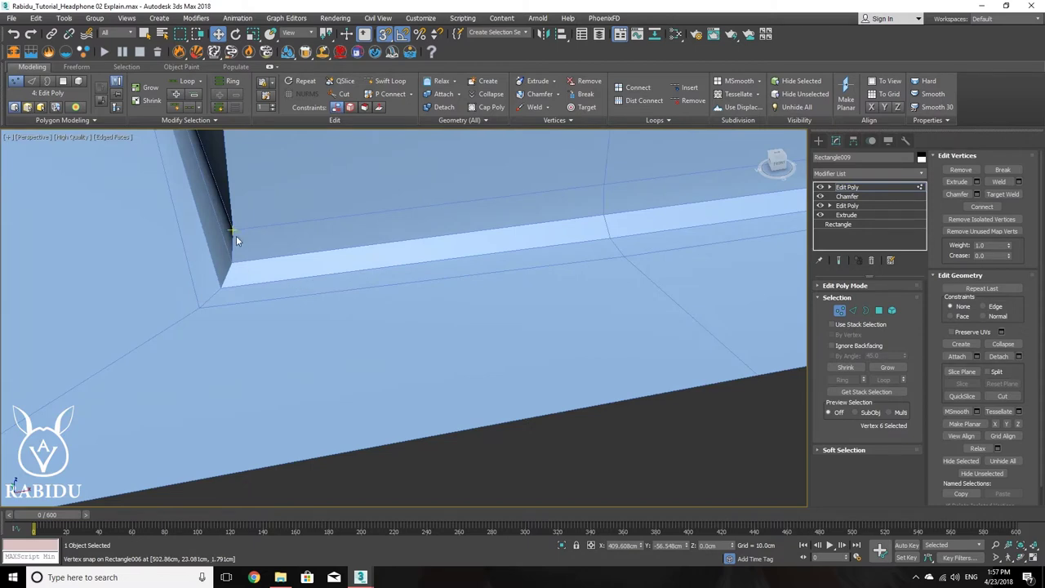
{"action": "scroll", "coordinate": [236, 235], "scroll_direction": "down", "scroll_amount": 15}
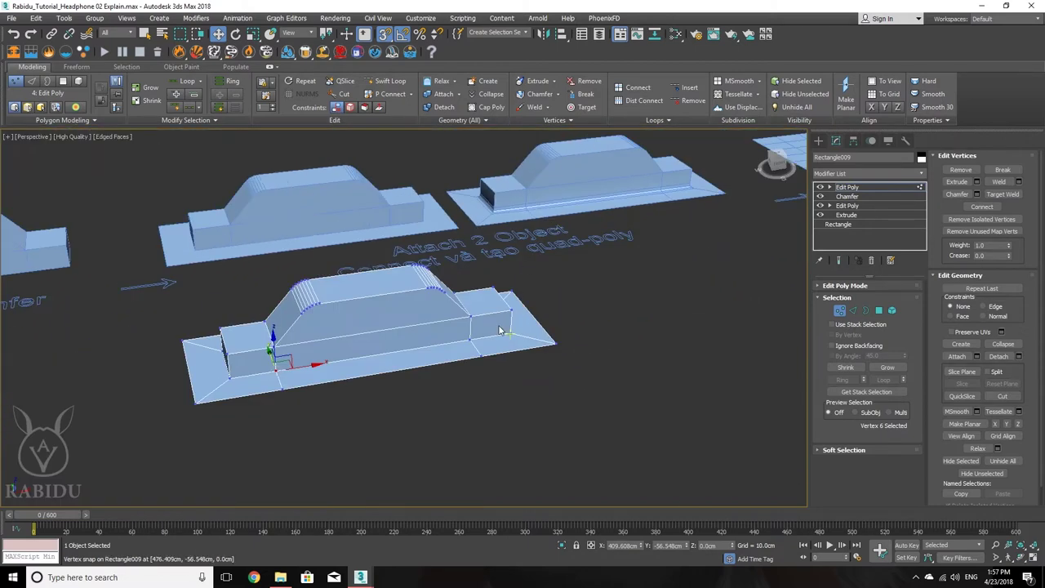
{"action": "scroll", "coordinate": [500, 330], "scroll_direction": "up", "scroll_amount": 5}
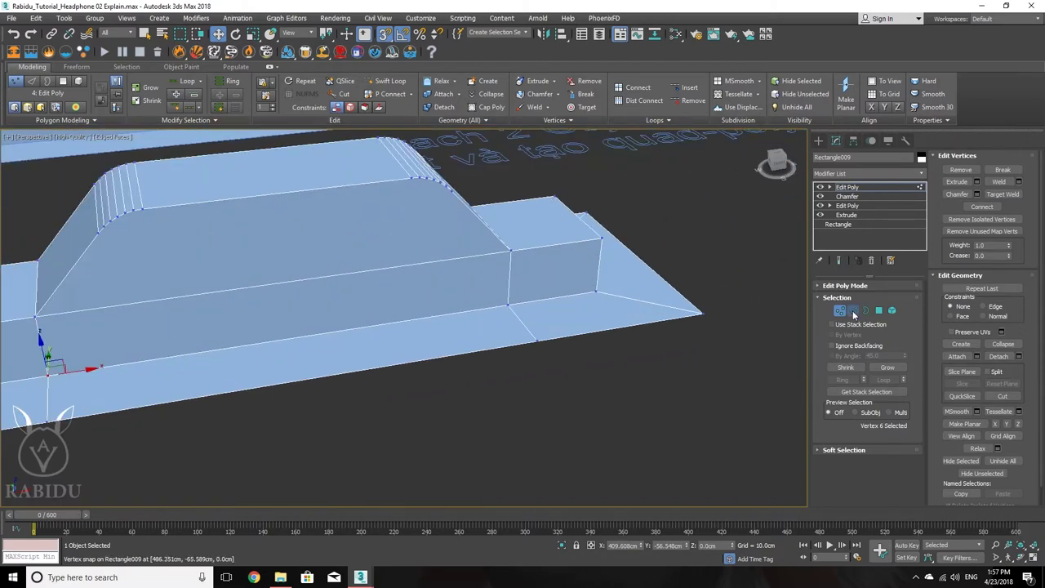
{"action": "left_click", "coordinate": [853, 312]}
{"action": "double_click", "coordinate": [453, 313]}
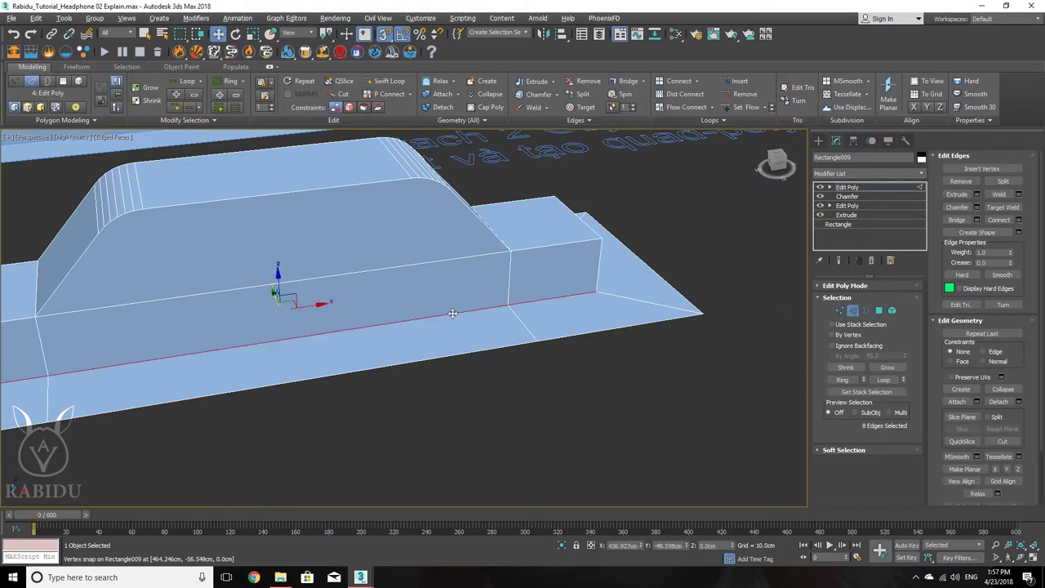
{"action": "middle_click_drag", "start_coordinate": [452, 312], "coordinate": [495, 314], "text": "alt"}
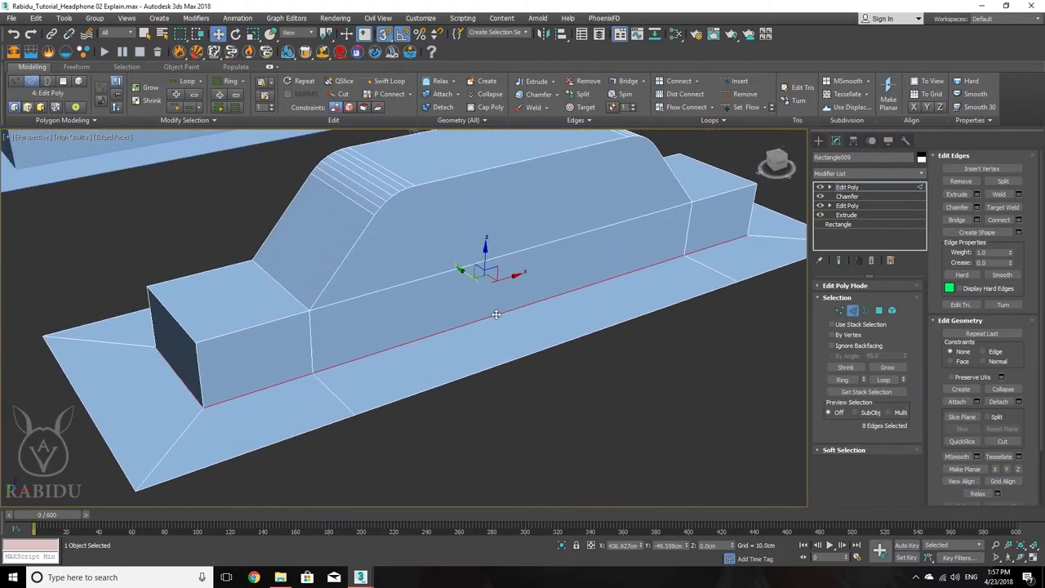
{"action": "middle_click_drag", "start_coordinate": [417, 325], "coordinate": [701, 376], "text": "alt"}
- Reselect a bottom edge of the raised block and grow it into a full loop with Loop
{"action": "left_click", "coordinate": [701, 377]}
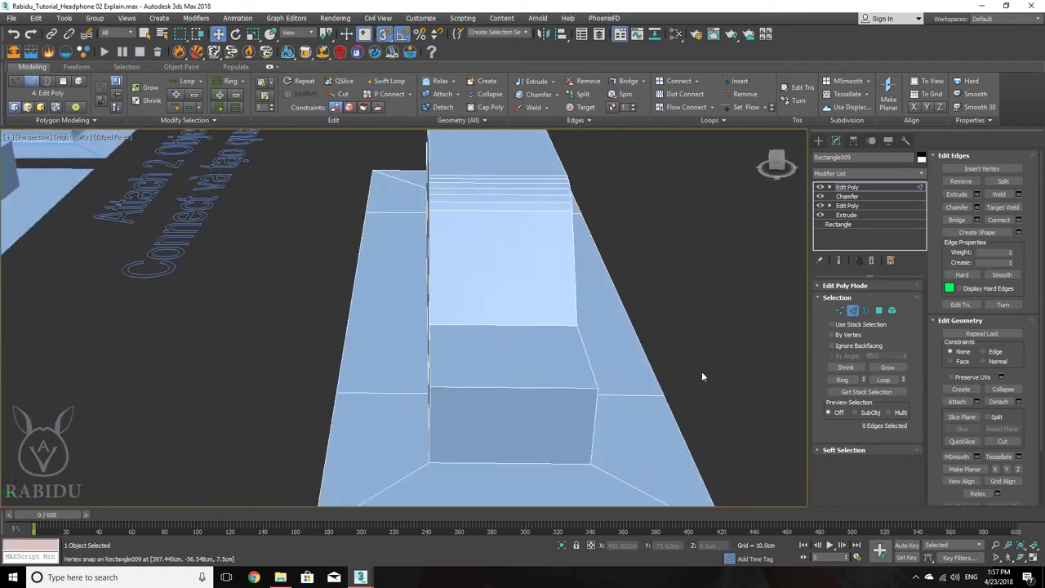
{"action": "left_click", "coordinate": [556, 461]}
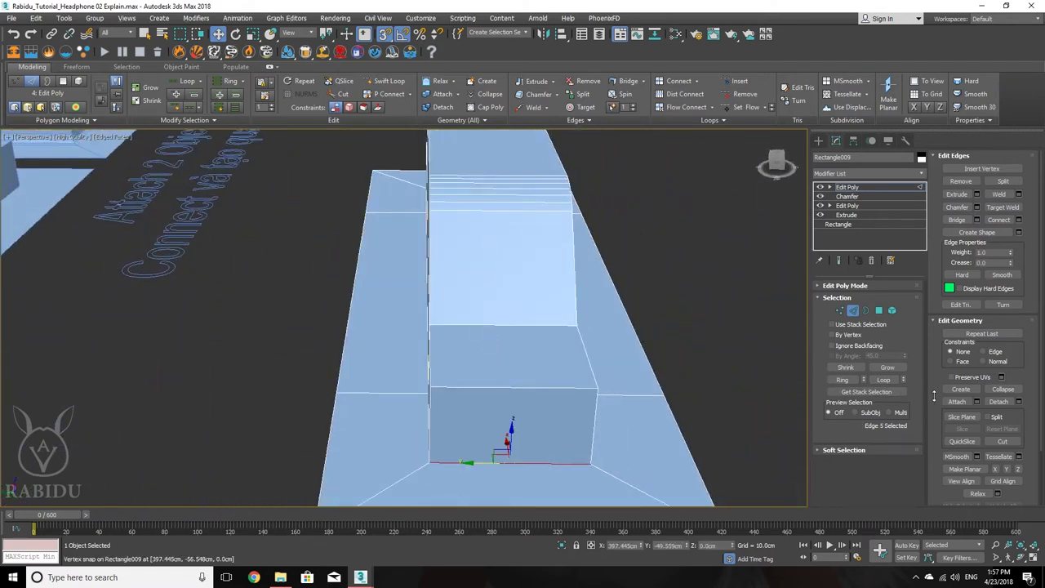
{"action": "left_click", "coordinate": [883, 379]}
{"action": "middle_click_drag", "start_coordinate": [649, 369], "coordinate": [521, 330], "text": "alt"}
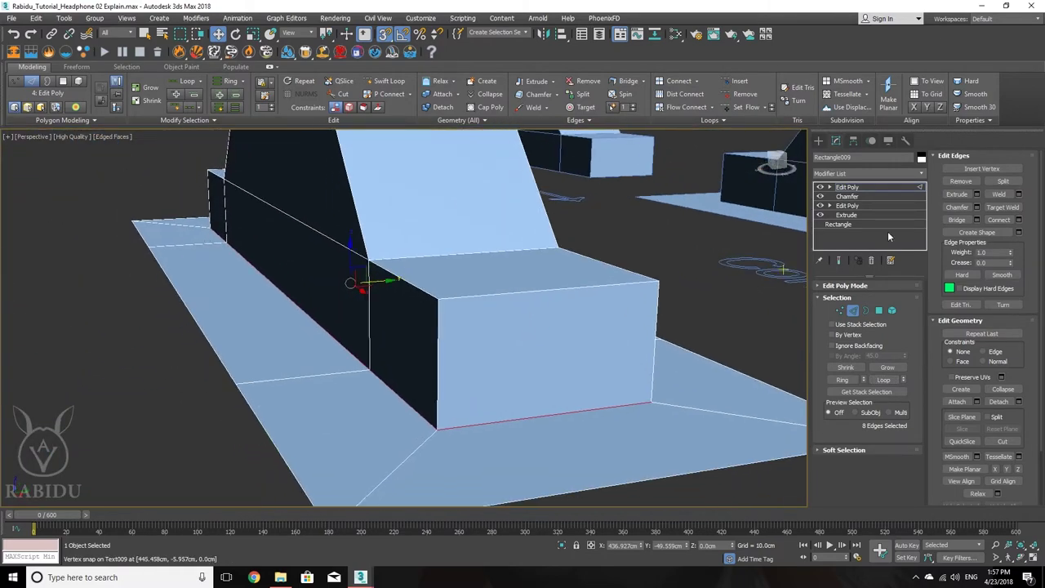
{"action": "left_click", "coordinate": [977, 208]}
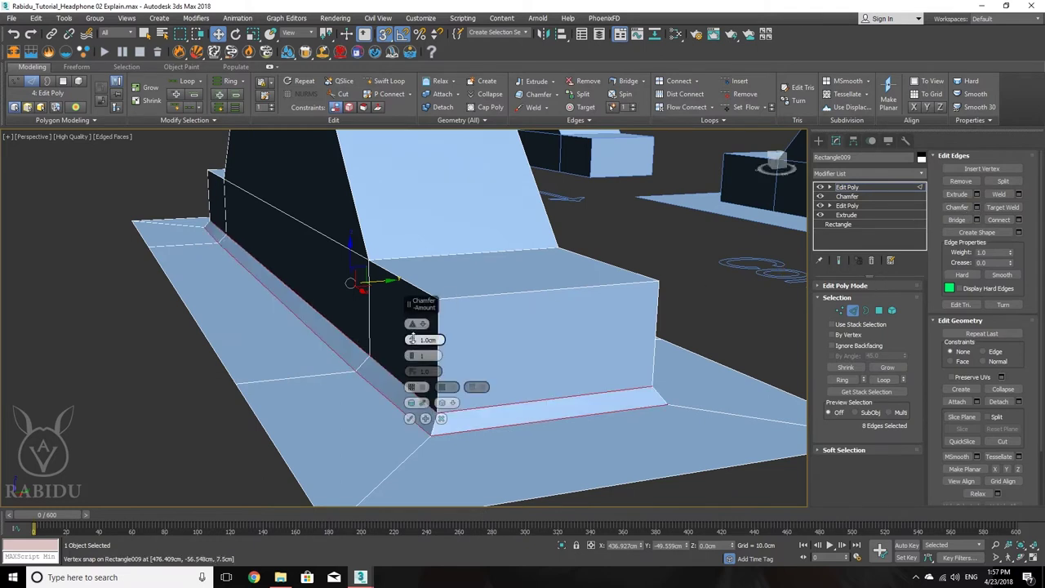
- Chamfer the base loop with Amount 1.112cm and 5 segments, then confirm
{"action": "left_click_drag", "start_coordinate": [412, 339], "coordinate": [409, 342]}
{"action": "middle_click_drag", "start_coordinate": [541, 362], "coordinate": [625, 368], "text": "alt"}
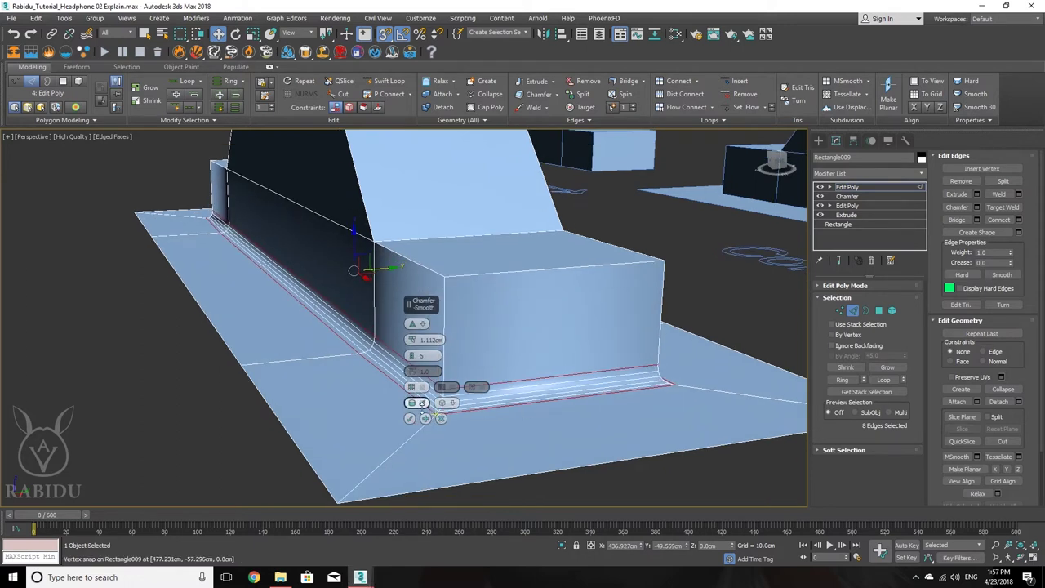
{"action": "left_click", "coordinate": [409, 418]}
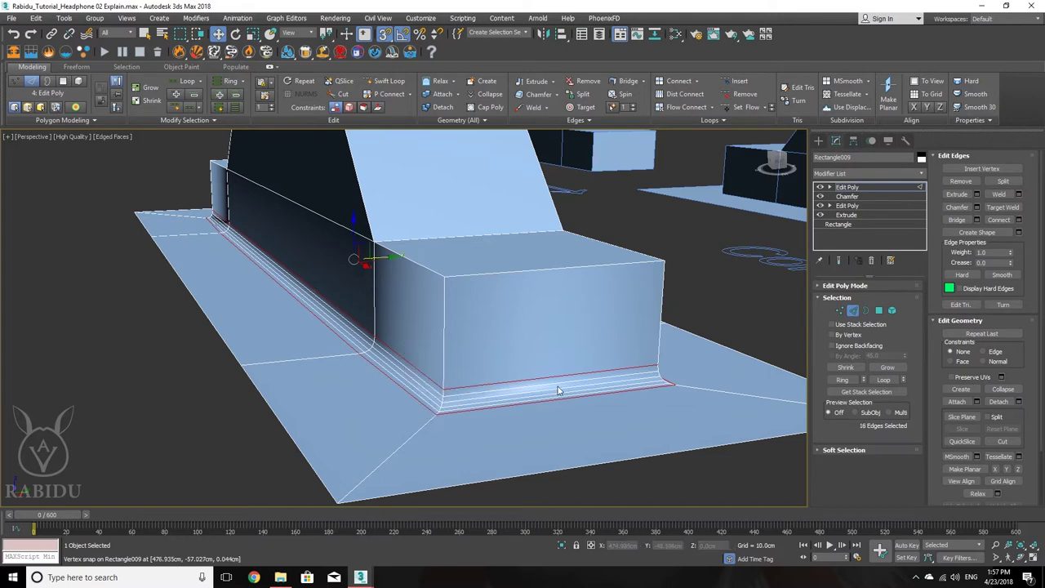
- Orbit around the chamfered block and pan toward the grid plane example
{"action": "middle_click_drag", "start_coordinate": [560, 391], "coordinate": [569, 359], "text": "alt"}
{"action": "scroll", "coordinate": [474, 368], "scroll_direction": "down", "scroll_amount": 3}
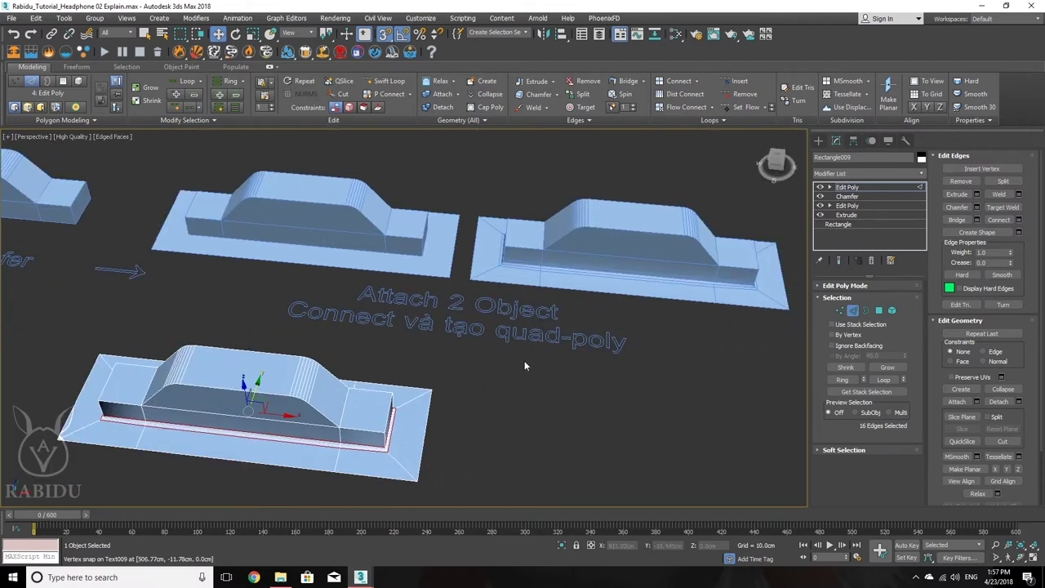
{"action": "scroll", "coordinate": [375, 388], "scroll_direction": "up", "scroll_amount": 5}
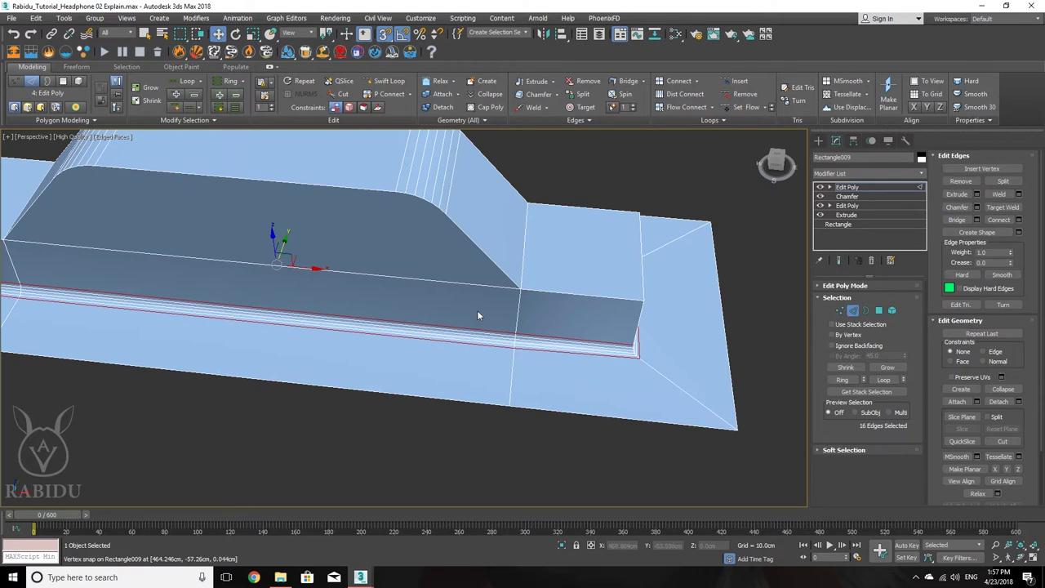
{"action": "scroll", "coordinate": [478, 315], "scroll_direction": "down", "scroll_amount": 5}
{"action": "middle_click_drag", "start_coordinate": [478, 315], "coordinate": [441, 349], "text": "alt"}
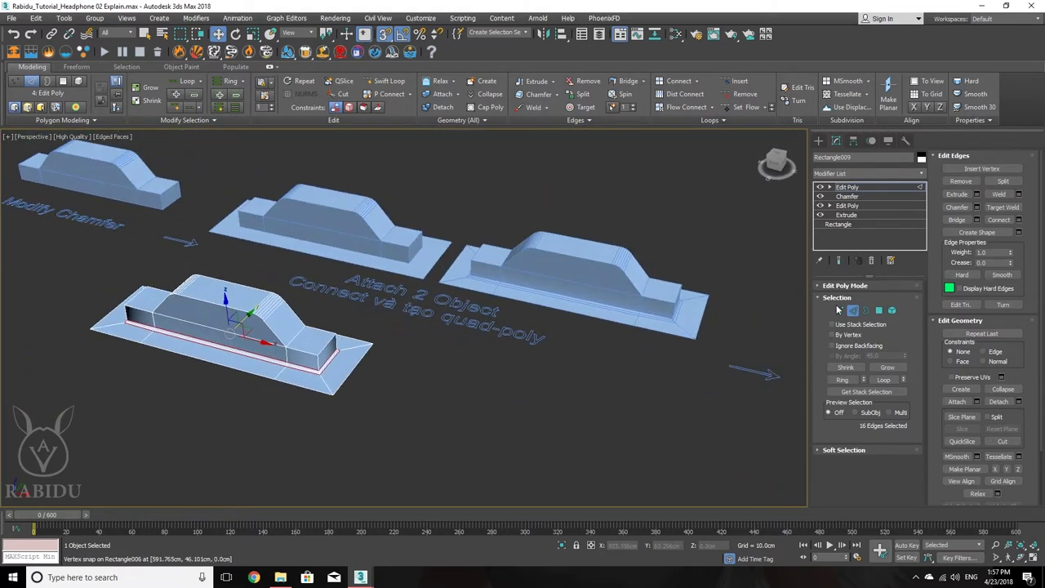
{"action": "middle_click_drag", "start_coordinate": [620, 311], "coordinate": [361, 296]}
- Deselect, then bring the grid plane, its 'Edit poly chi tiết' label and the walled model into view
{"action": "left_click", "coordinate": [490, 392]}
{"action": "middle_click_drag", "start_coordinate": [414, 357], "coordinate": [303, 268]}
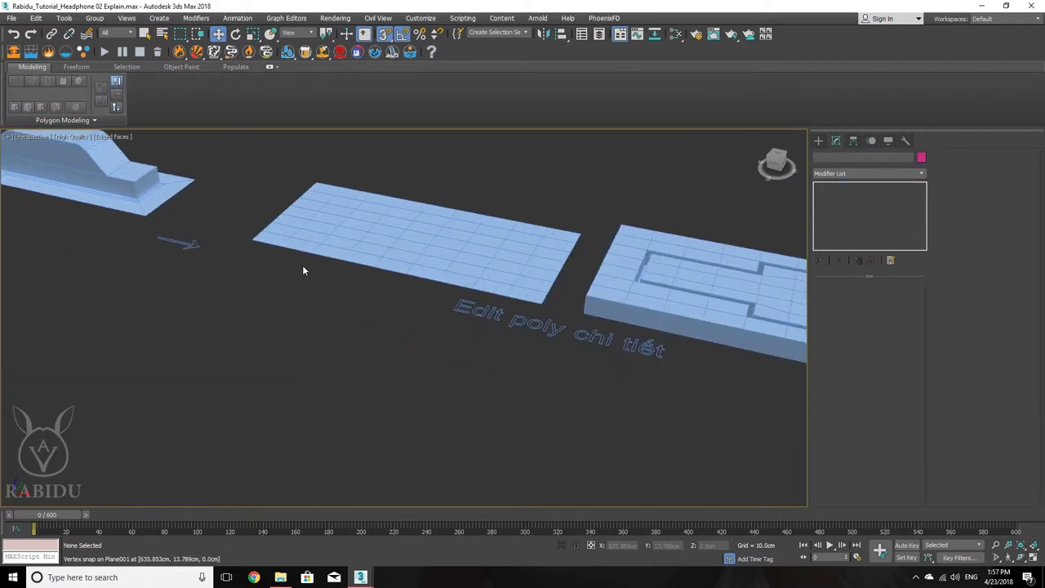
{"action": "middle_click_drag", "start_coordinate": [358, 303], "coordinate": [471, 335], "text": "alt"}
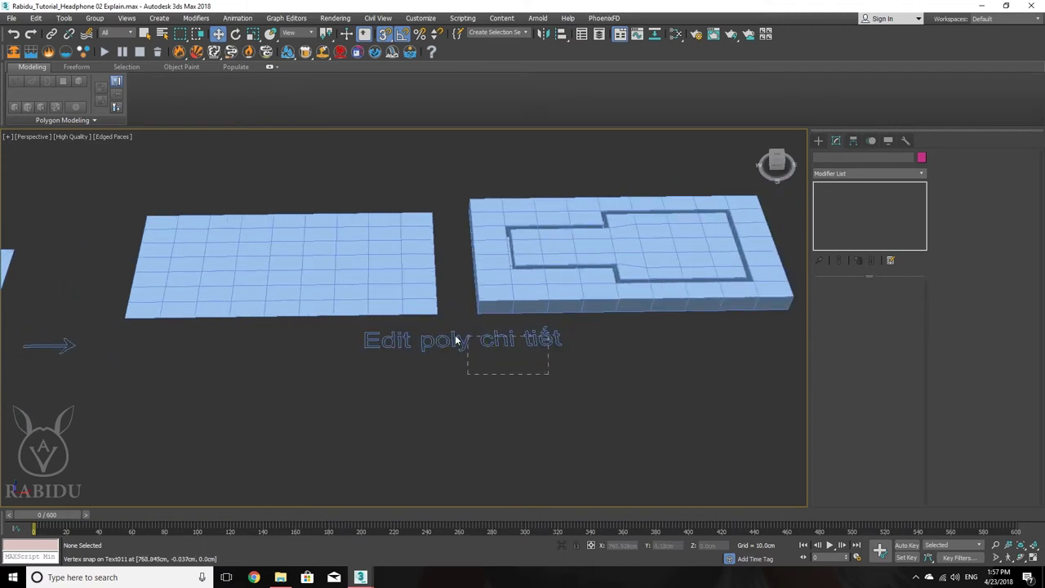
{"action": "left_click", "coordinate": [413, 330]}
{"action": "middle_click_drag", "start_coordinate": [556, 261], "coordinate": [494, 291]}
{"action": "scroll", "coordinate": [490, 290], "scroll_direction": "up", "scroll_amount": 3}
{"action": "scroll", "coordinate": [424, 289], "scroll_direction": "up", "scroll_amount": 3}
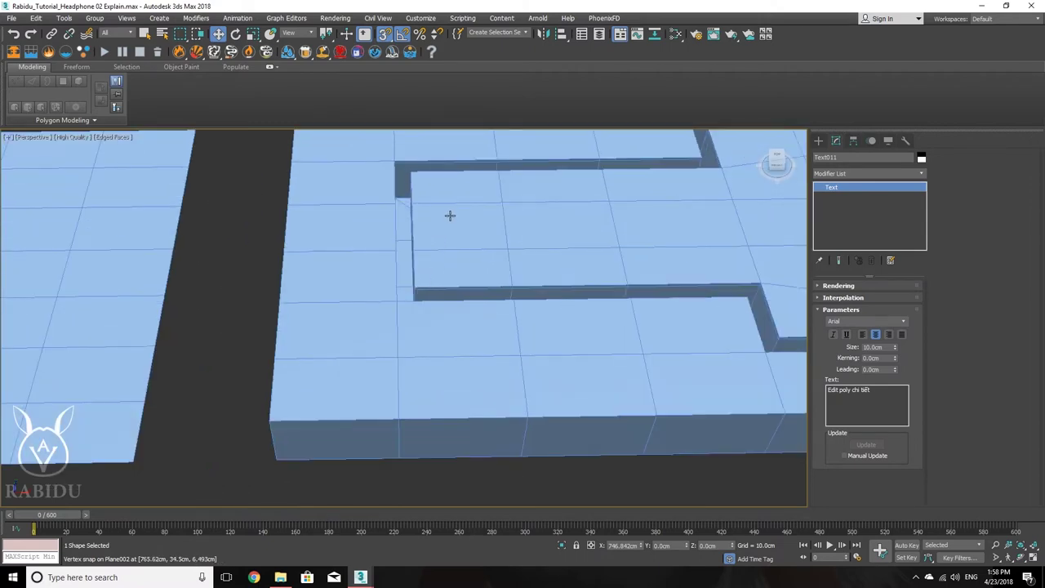
{"action": "scroll", "coordinate": [446, 220], "scroll_direction": "down", "scroll_amount": 5}
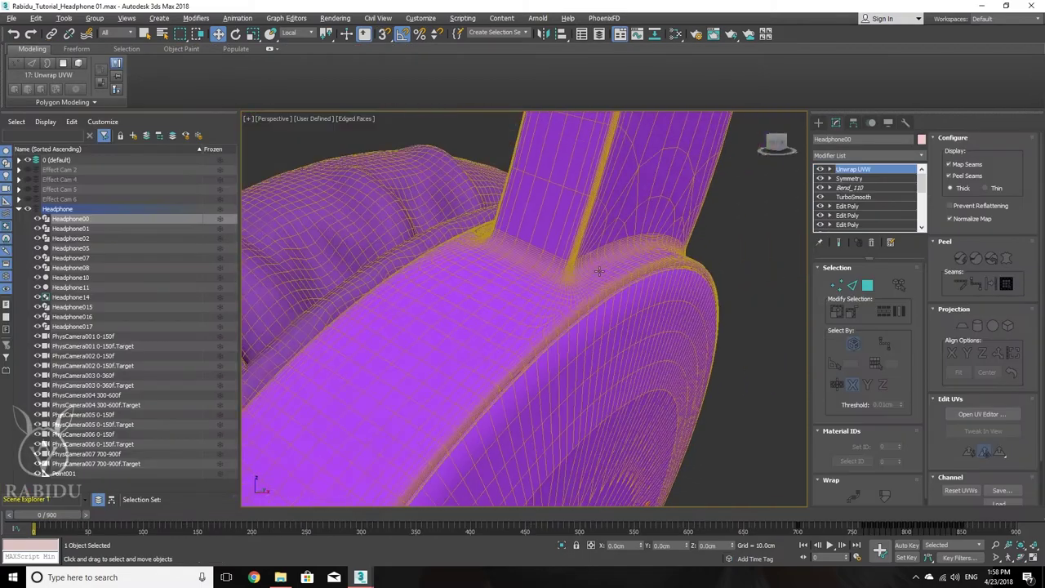
- Orbit and zoom around the headphone's headband to view its inset panel down to the earcup
{"action": "scroll", "coordinate": [598, 271], "scroll_direction": "down", "scroll_amount": 5}
{"action": "middle_click_drag", "start_coordinate": [598, 271], "coordinate": [525, 329], "text": "alt"}
{"action": "scroll", "coordinate": [571, 340], "scroll_direction": "up", "scroll_amount": 5}
{"action": "scroll", "coordinate": [527, 212], "scroll_direction": "up", "scroll_amount": 5}
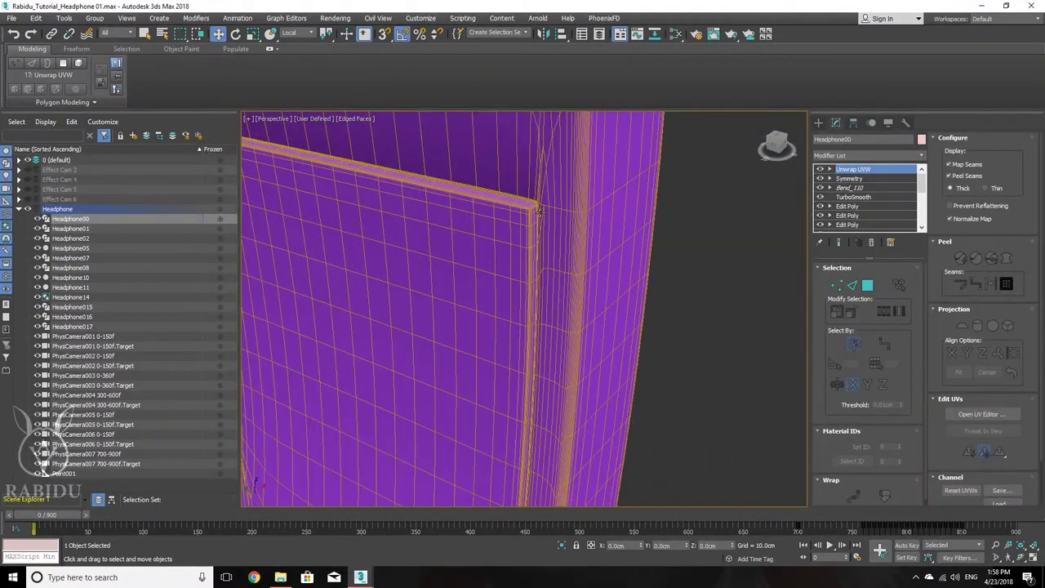
{"action": "scroll", "coordinate": [537, 210], "scroll_direction": "down", "scroll_amount": 3}
{"action": "middle_click_drag", "start_coordinate": [537, 210], "coordinate": [404, 248], "text": "alt"}
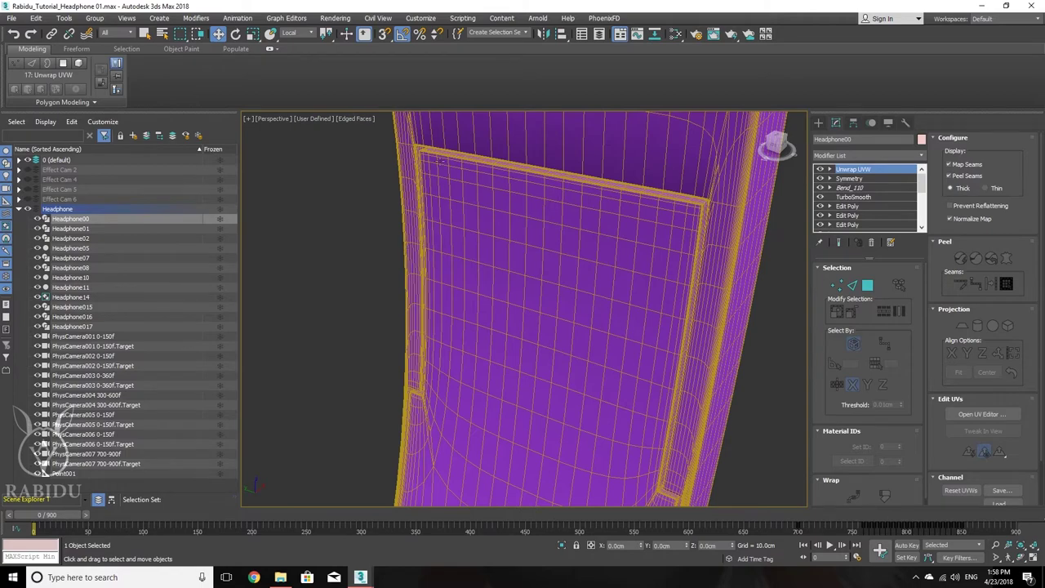
{"action": "scroll", "coordinate": [418, 152], "scroll_direction": "up", "scroll_amount": 5}
{"action": "scroll", "coordinate": [421, 154], "scroll_direction": "down", "scroll_amount": 4}
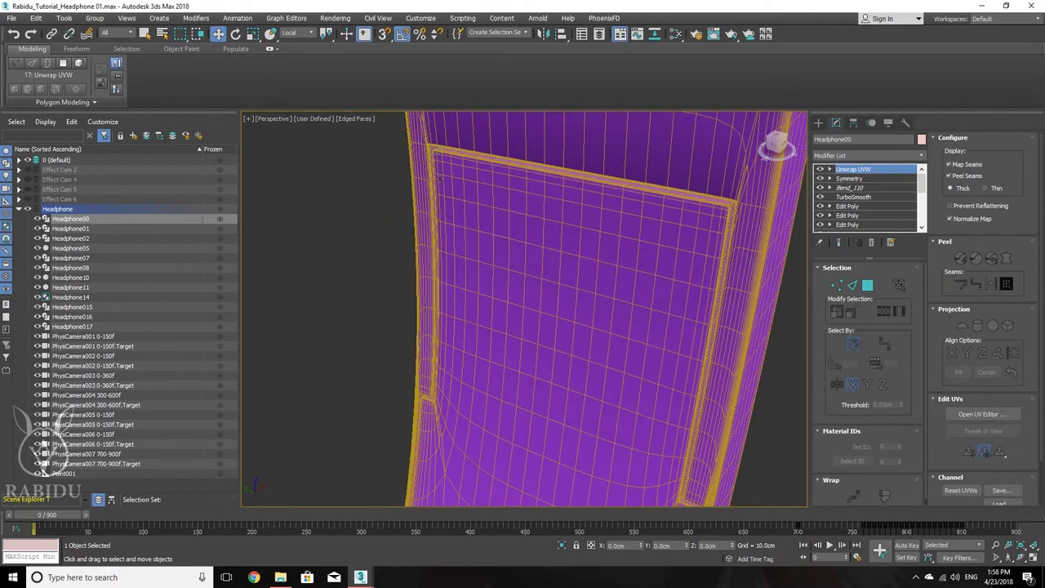
{"action": "middle_click_drag", "start_coordinate": [438, 177], "coordinate": [496, 223], "text": "alt"}
{"action": "scroll", "coordinate": [575, 338], "scroll_direction": "up", "scroll_amount": 5}
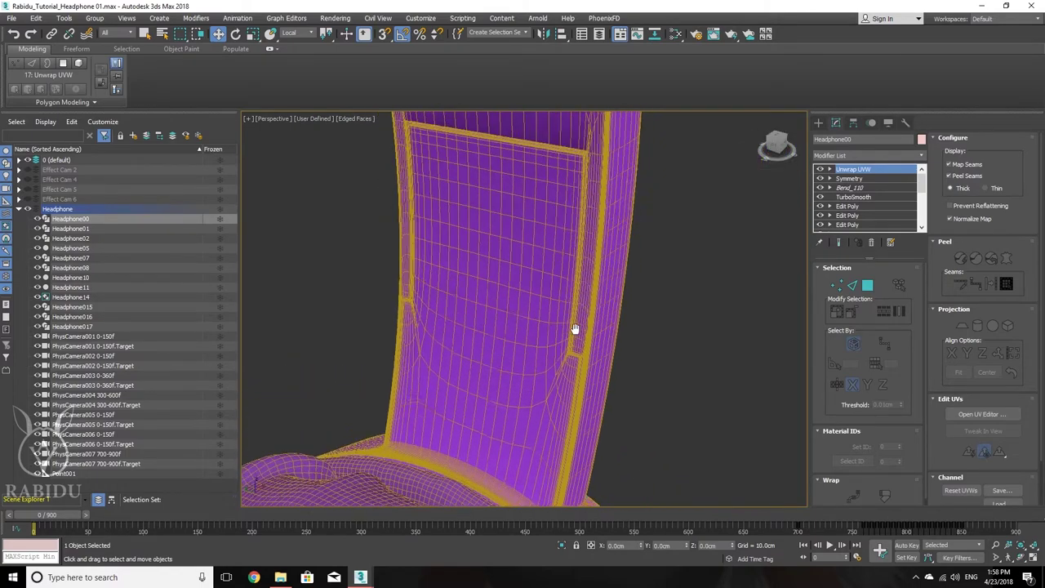
{"action": "scroll", "coordinate": [564, 351], "scroll_direction": "down", "scroll_amount": 3}
{"action": "scroll", "coordinate": [560, 354], "scroll_direction": "down", "scroll_amount": 4}
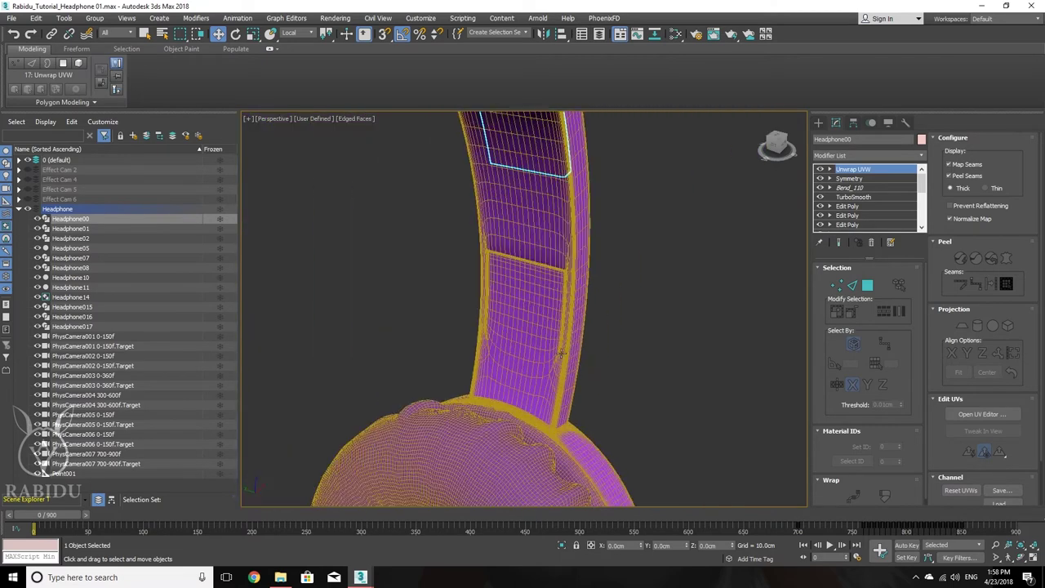
- Turn off Edged Faces with F4 for plain shading, then reorient the view over the scene
{"action": "key", "text": "F4"}
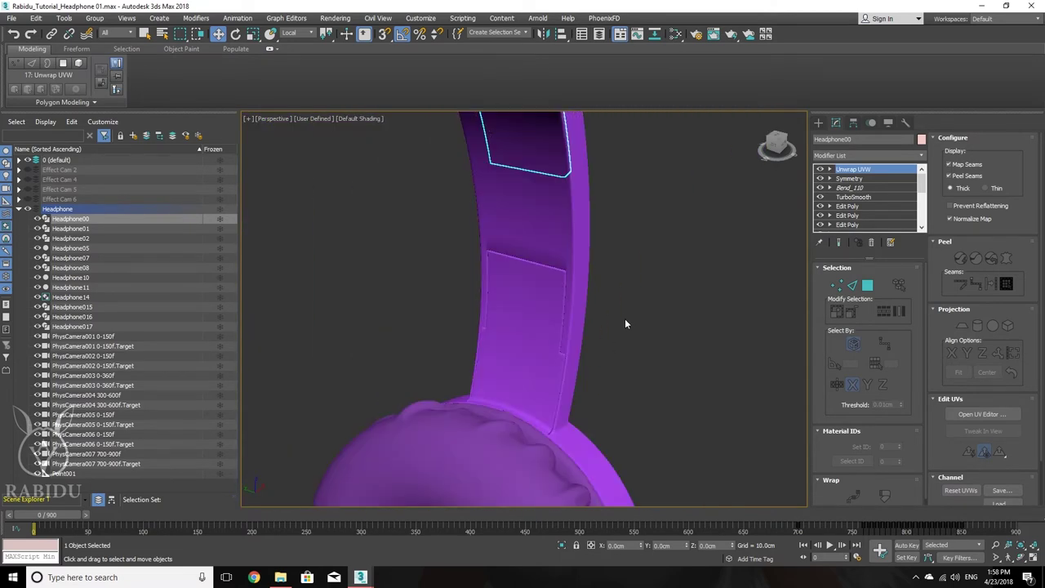
{"action": "scroll", "coordinate": [626, 320], "scroll_direction": "up", "scroll_amount": 5}
{"action": "scroll", "coordinate": [649, 188], "scroll_direction": "down", "scroll_amount": 4}
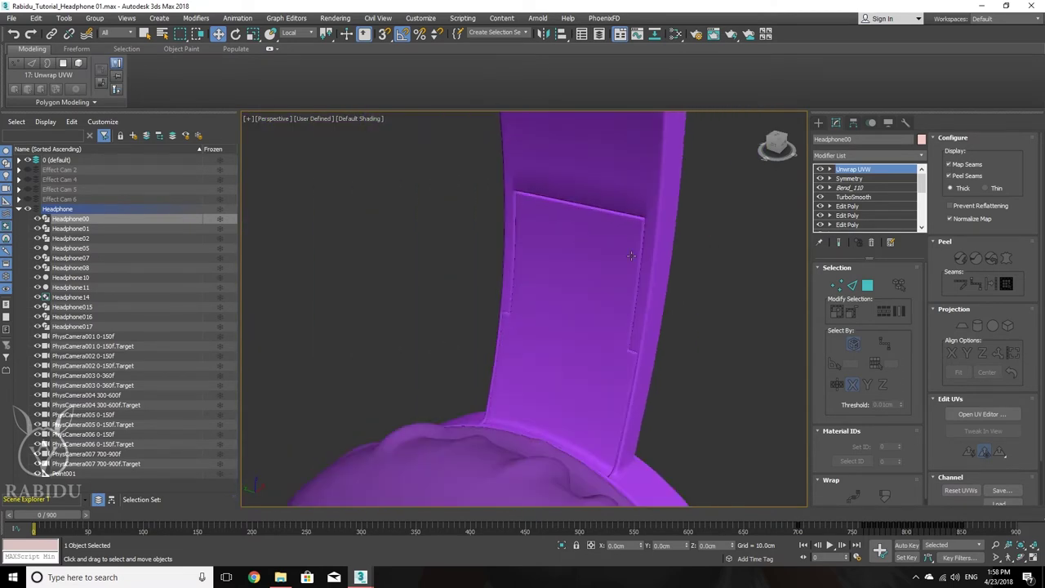
{"action": "scroll", "coordinate": [629, 253], "scroll_direction": "up", "scroll_amount": 2}
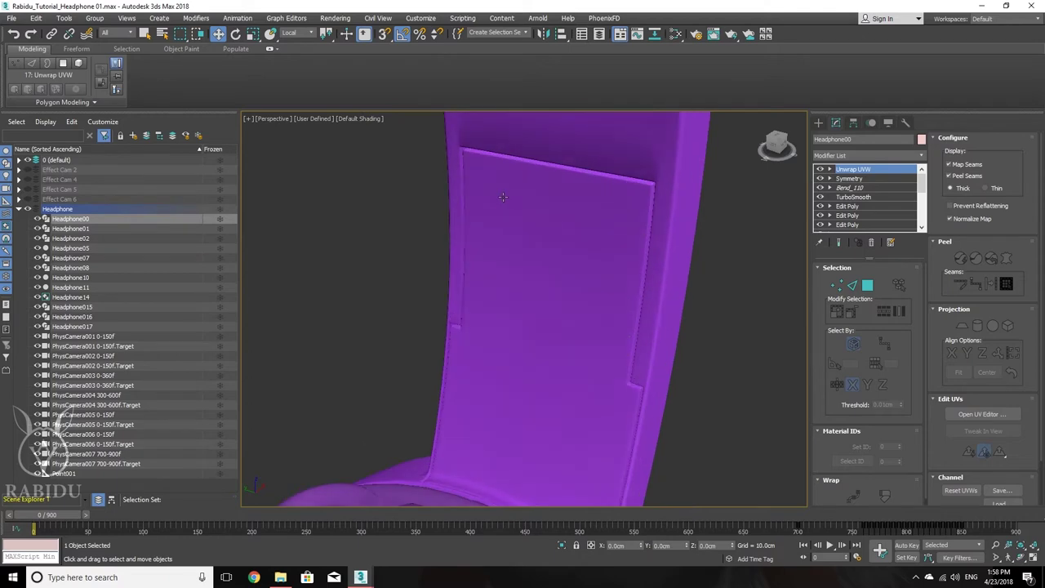
{"action": "scroll", "coordinate": [625, 354], "scroll_direction": "down", "scroll_amount": 2}
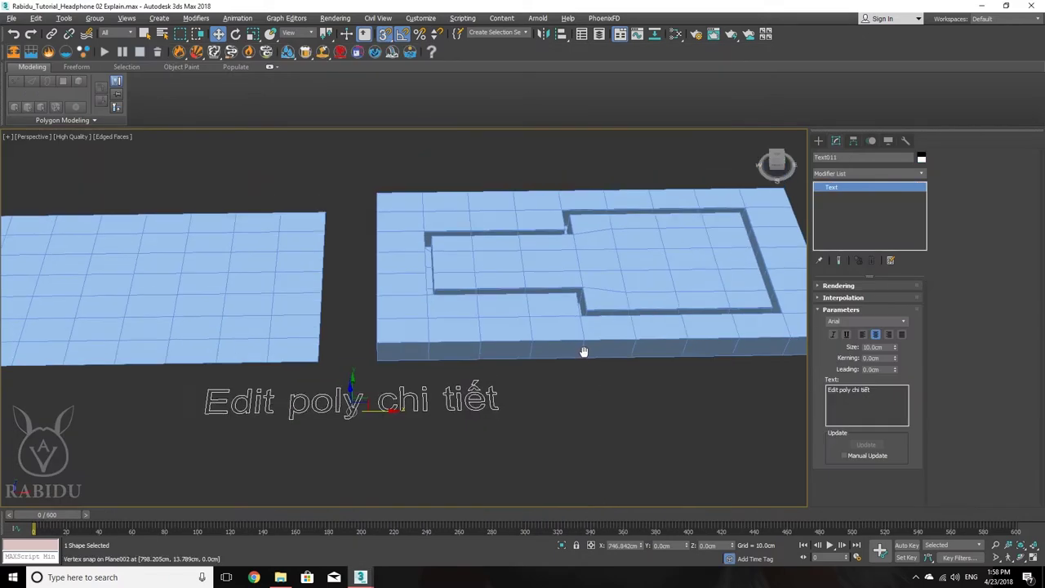
{"action": "mouse_move", "coordinate": [584, 351]}
{"action": "middle_mouse_down", "text": "alt"}
{"action": "mouse_move", "coordinate": [588, 367]}
{"action": "mouse_move", "coordinate": [596, 339]}
{"action": "middle_mouse_up", "text": "alt"}
{"action": "middle_click_drag", "start_coordinate": [289, 347], "coordinate": [528, 351]}
- Select Plane001, add an Edit Poly modifier, and enter Polygon sub-object mode
{"action": "scroll", "coordinate": [522, 350], "scroll_direction": "down", "scroll_amount": 2}
{"action": "scroll", "coordinate": [410, 352], "scroll_direction": "up", "scroll_amount": 2}
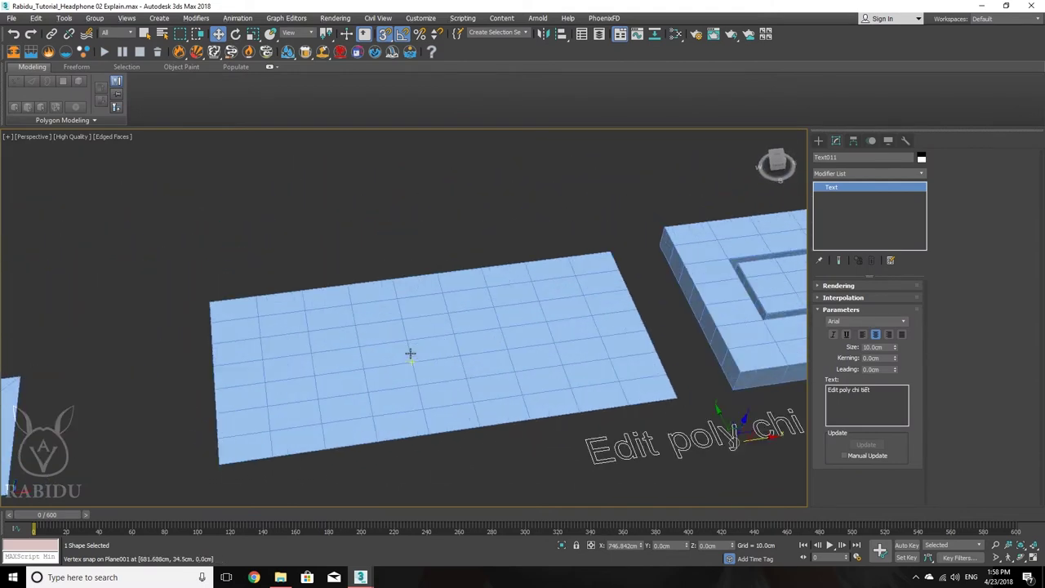
{"action": "scroll", "coordinate": [493, 397], "scroll_direction": "down", "scroll_amount": 1}
{"action": "scroll", "coordinate": [493, 397], "scroll_direction": "down", "scroll_amount": 1}
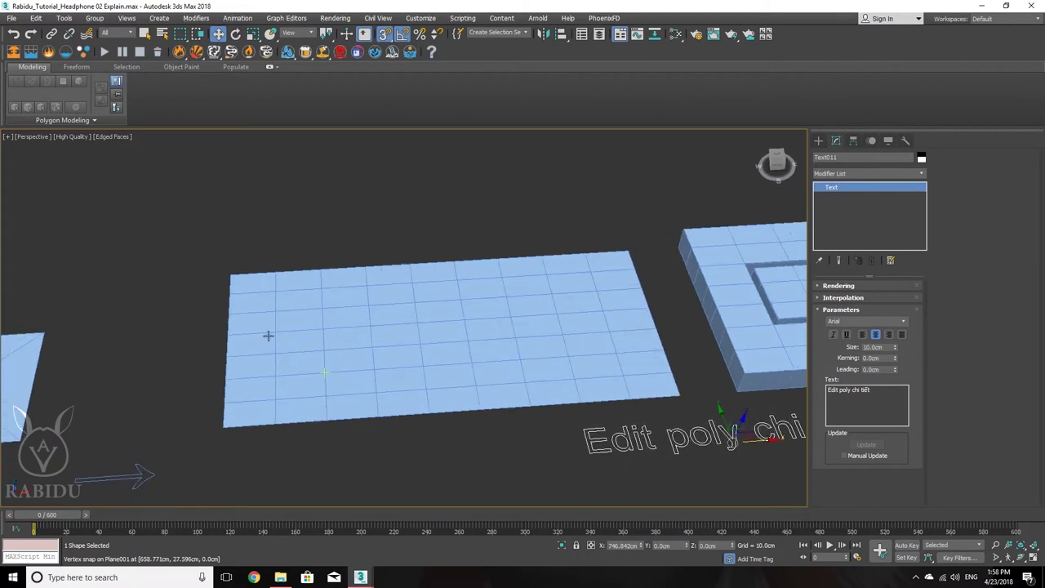
{"action": "left_click_drag", "start_coordinate": [332, 333], "coordinate": [333, 334]}
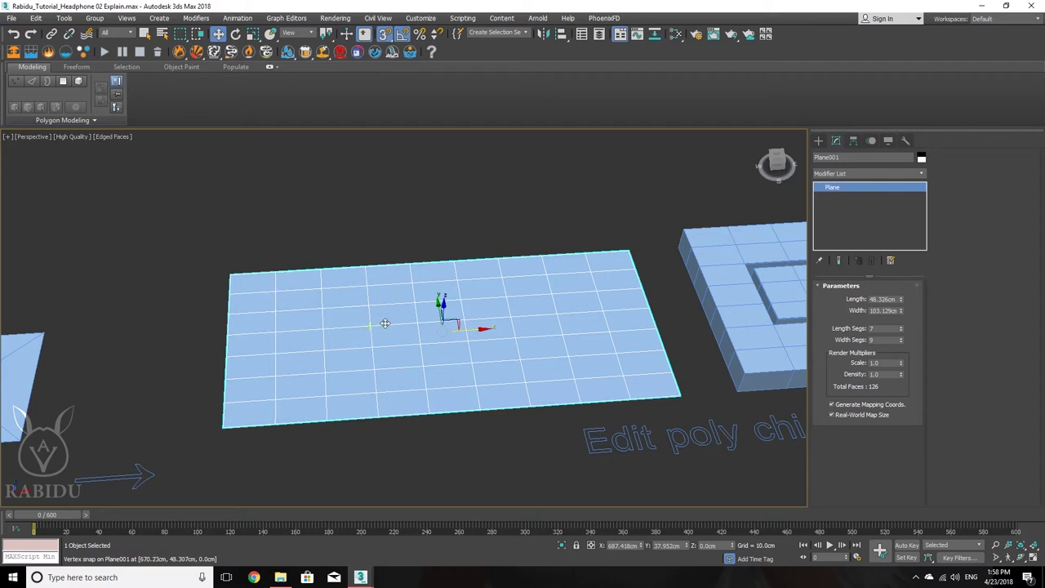
{"action": "left_click", "coordinate": [905, 173]}
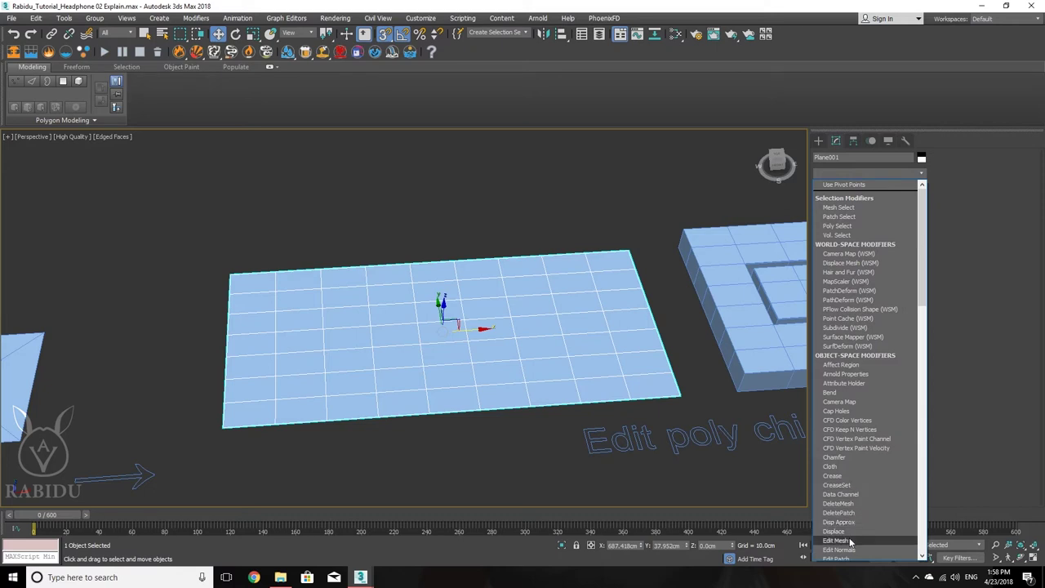
{"action": "scroll", "coordinate": [854, 553], "scroll_direction": "down", "scroll_amount": 1}
{"action": "scroll", "coordinate": [854, 553], "scroll_direction": "down", "scroll_amount": 2}
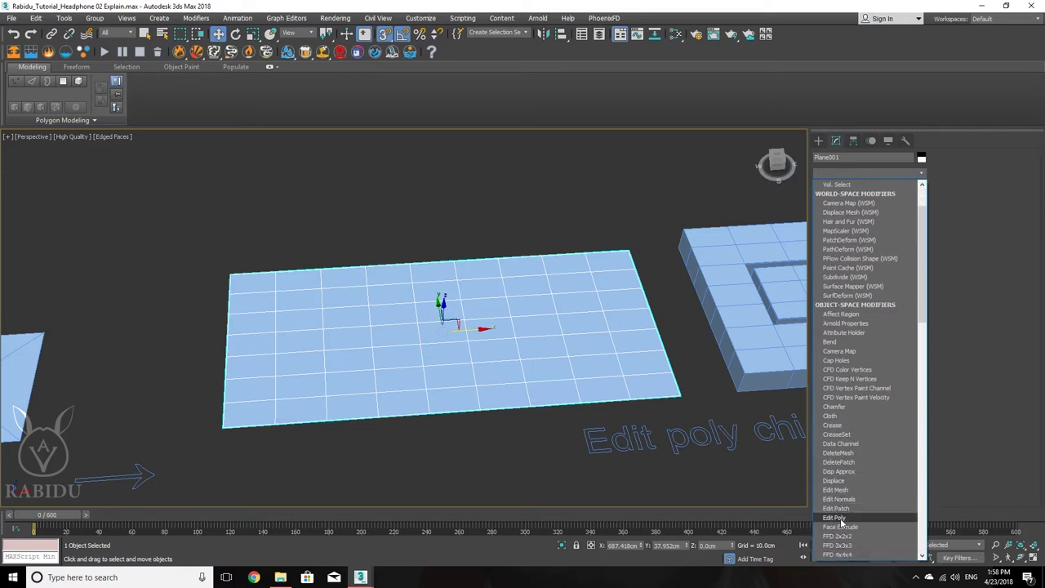
{"action": "left_click", "coordinate": [840, 520]}
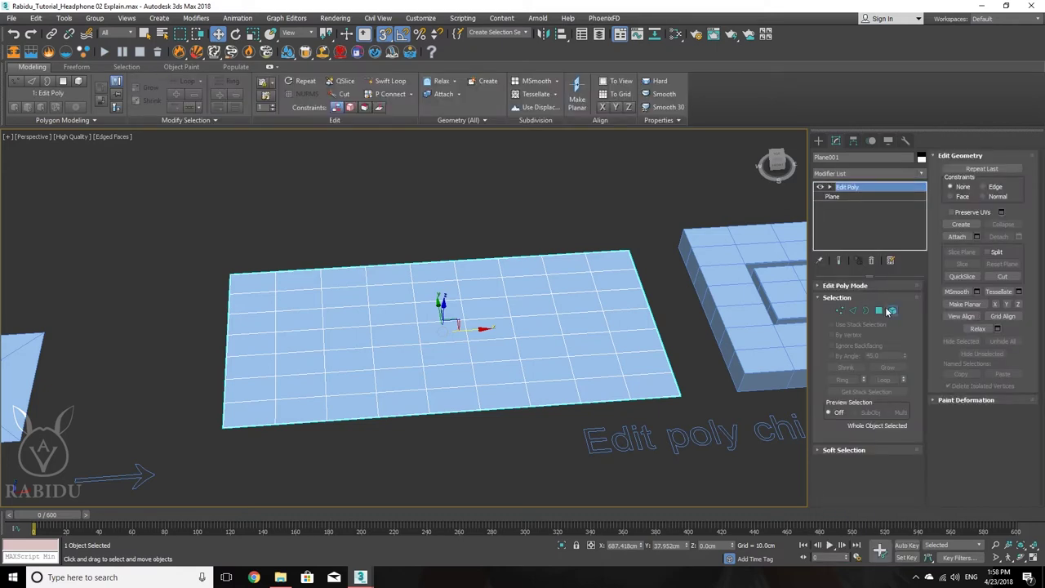
{"action": "left_click", "coordinate": [878, 310]}
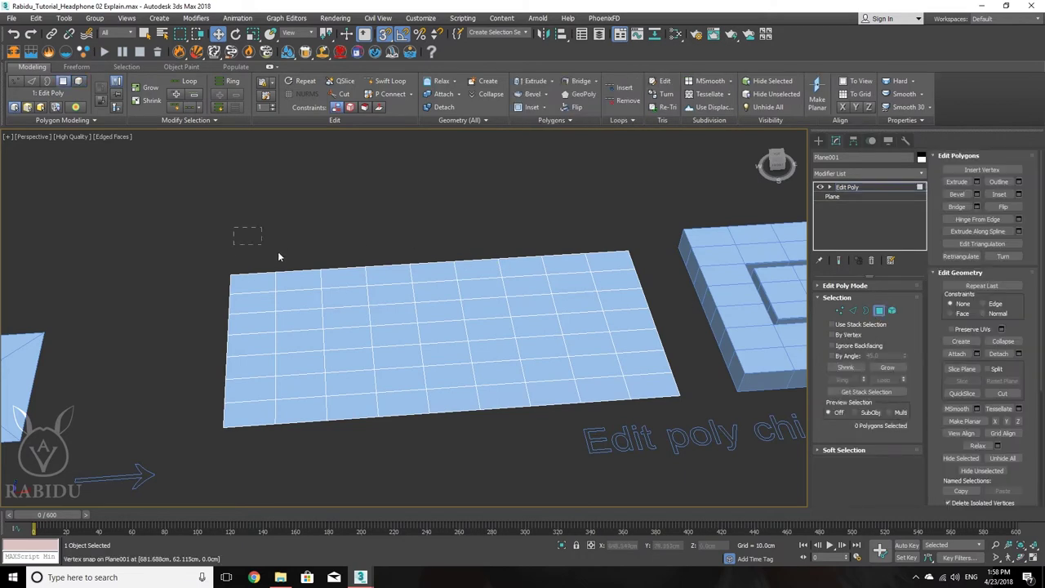
- Select all of the plane's polygons and extrude them up into a thick slab
{"action": "left_click_drag", "start_coordinate": [694, 493], "coordinate": [692, 493]}
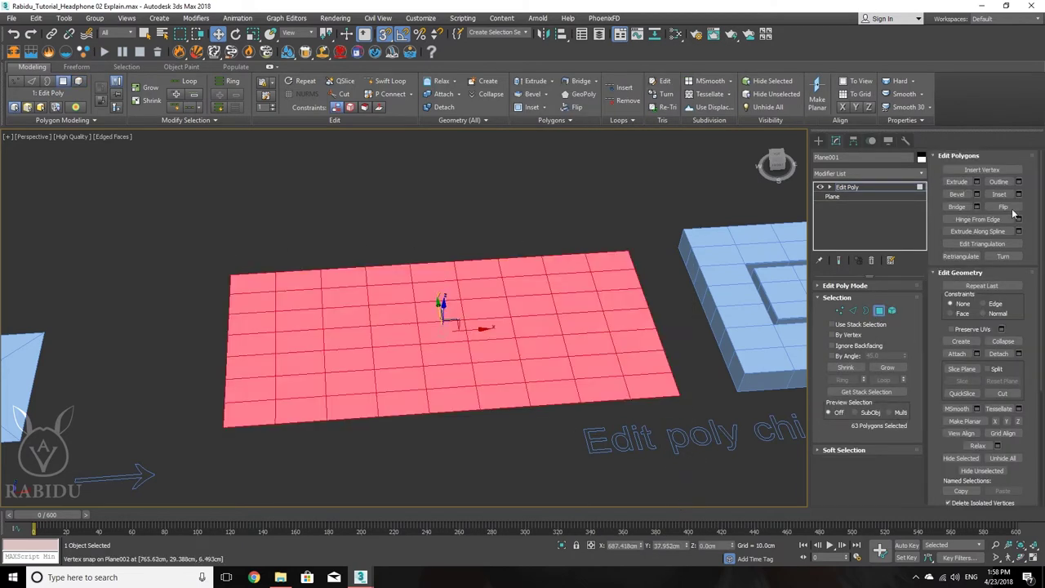
{"action": "left_click", "coordinate": [957, 182]}
{"action": "left_click_drag", "start_coordinate": [481, 316], "coordinate": [481, 292]}
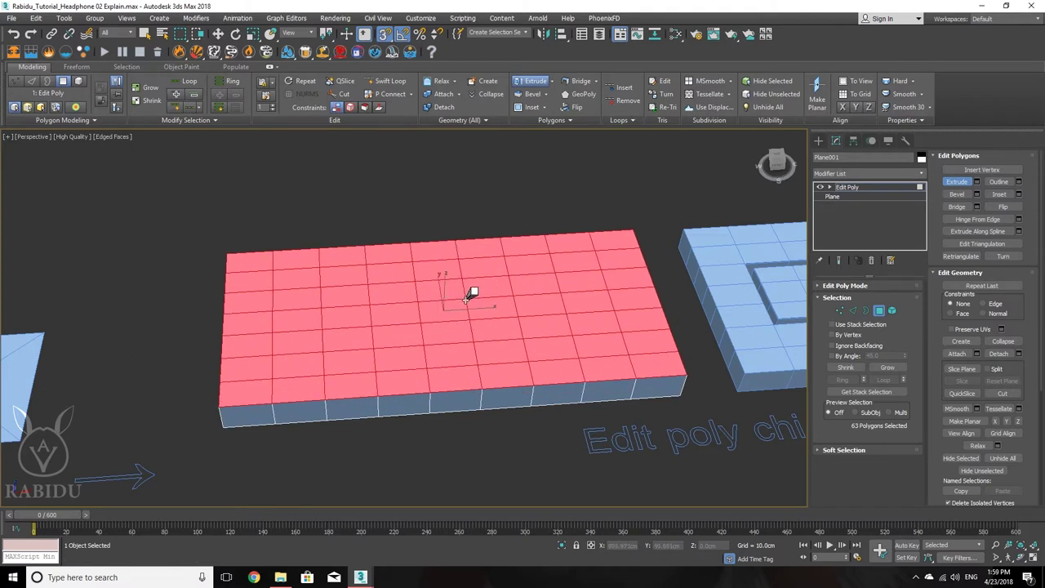
- Ctrl-select top-face polygons, building a left column and a 3×3 block on the right
{"action": "left_click", "coordinate": [300, 320]}
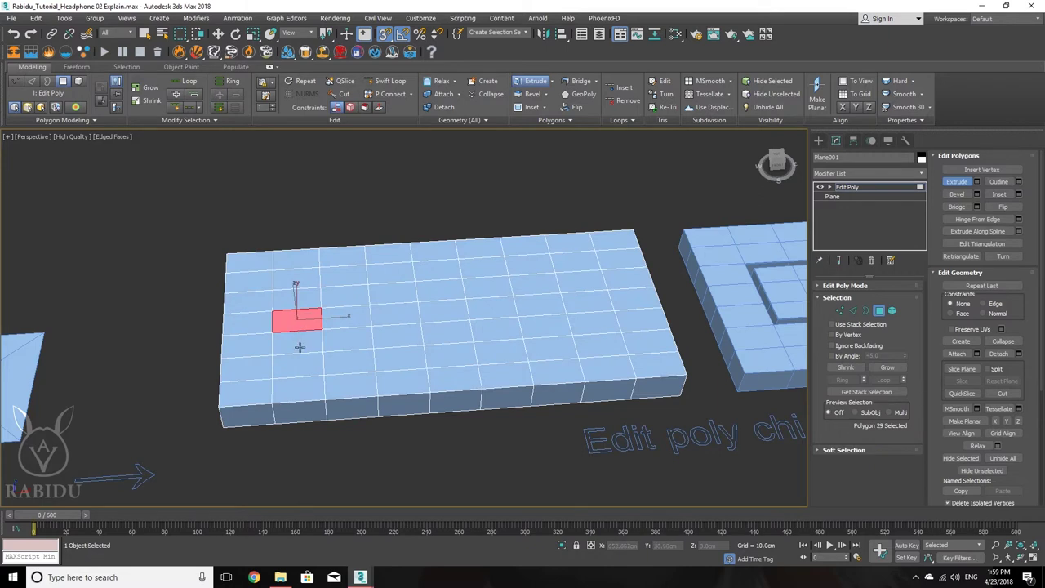
{"action": "left_click", "coordinate": [304, 341], "text": "ctrl"}
{"action": "left_click", "coordinate": [305, 364], "text": "ctrl"}
{"action": "key", "text": "w"}
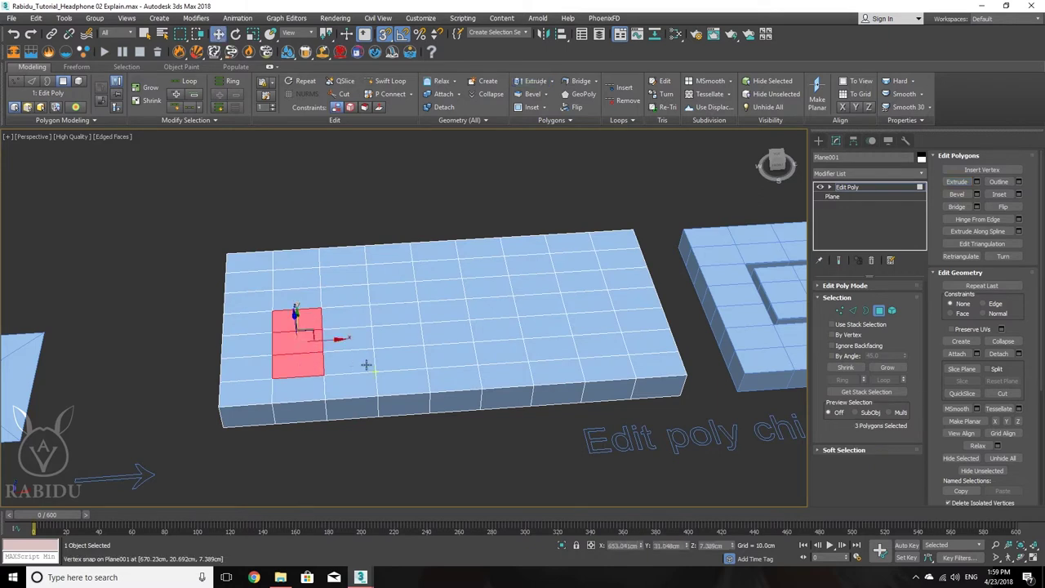
{"action": "left_click", "coordinate": [363, 365], "text": "ctrl"}
{"action": "left_click", "coordinate": [357, 334], "text": "ctrl"}
{"action": "left_click", "coordinate": [357, 320], "text": "ctrl"}
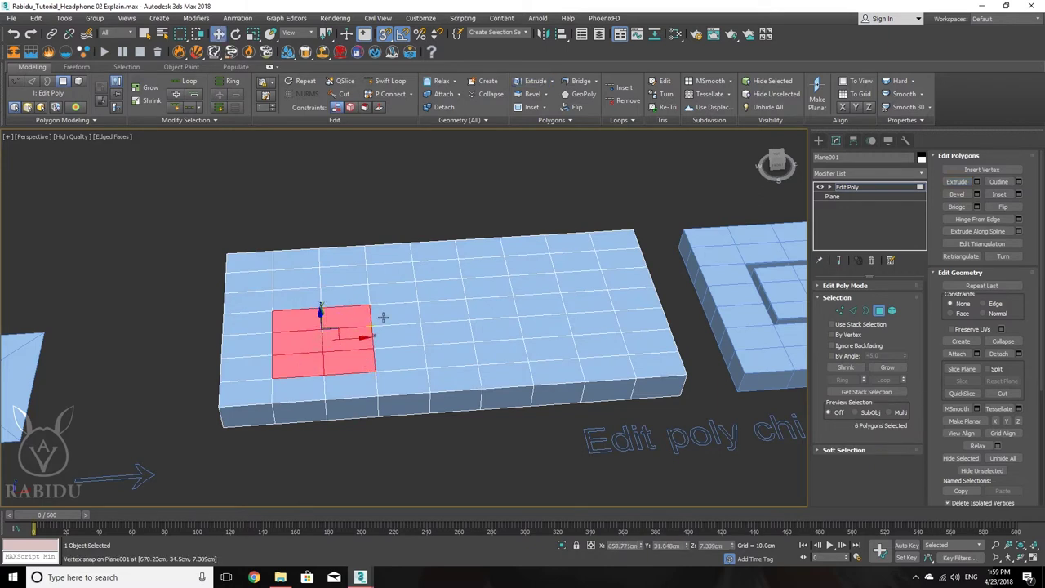
{"action": "left_click", "coordinate": [444, 310], "text": "ctrl"}
{"action": "left_click", "coordinate": [450, 355], "text": "ctrl"}
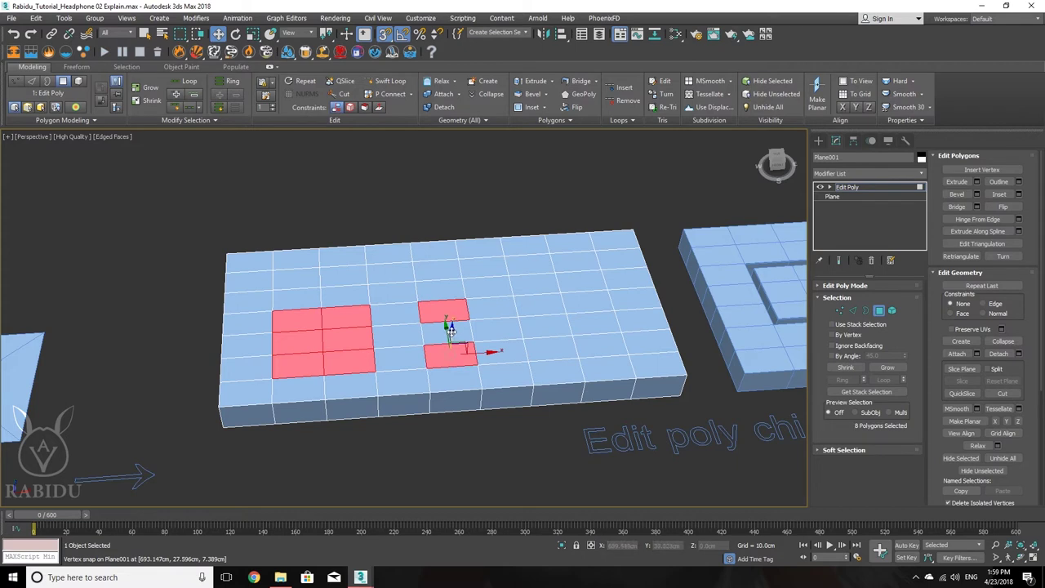
{"action": "left_click", "coordinate": [446, 334], "text": "ctrl"}
{"action": "left_click", "coordinate": [497, 330], "text": "ctrl"}
{"action": "left_click", "coordinate": [502, 310], "text": "ctrl"}
{"action": "left_click", "coordinate": [543, 304], "text": "ctrl"}
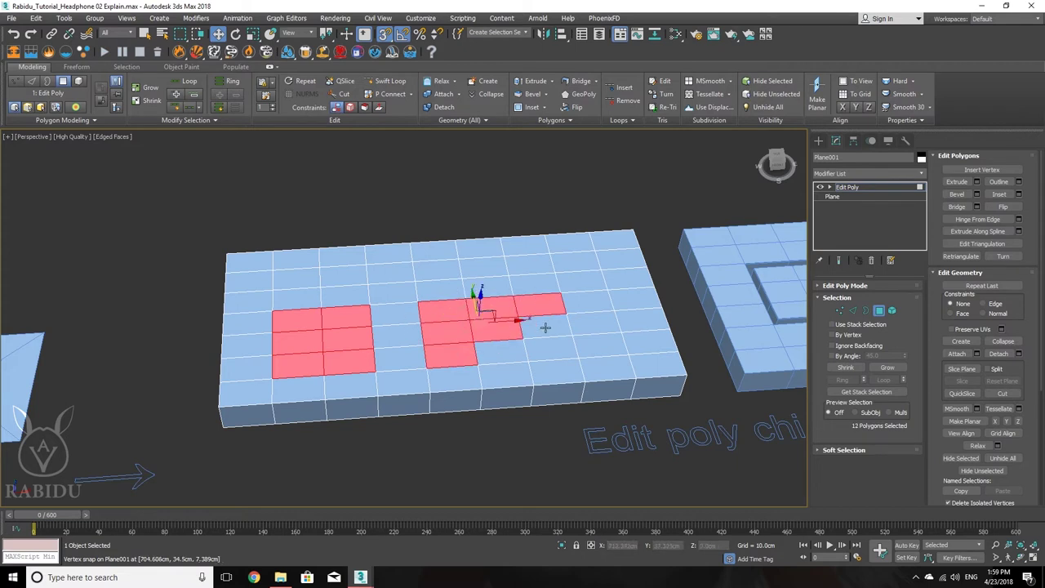
{"action": "left_click", "coordinate": [545, 329], "text": "ctrl"}
{"action": "left_click", "coordinate": [552, 351], "text": "ctrl"}
{"action": "left_click", "coordinate": [494, 353], "text": "ctrl"}
- Extend the polygon selection with a new right column and along the top rows
{"action": "left_click", "coordinate": [612, 344], "text": "ctrl"}
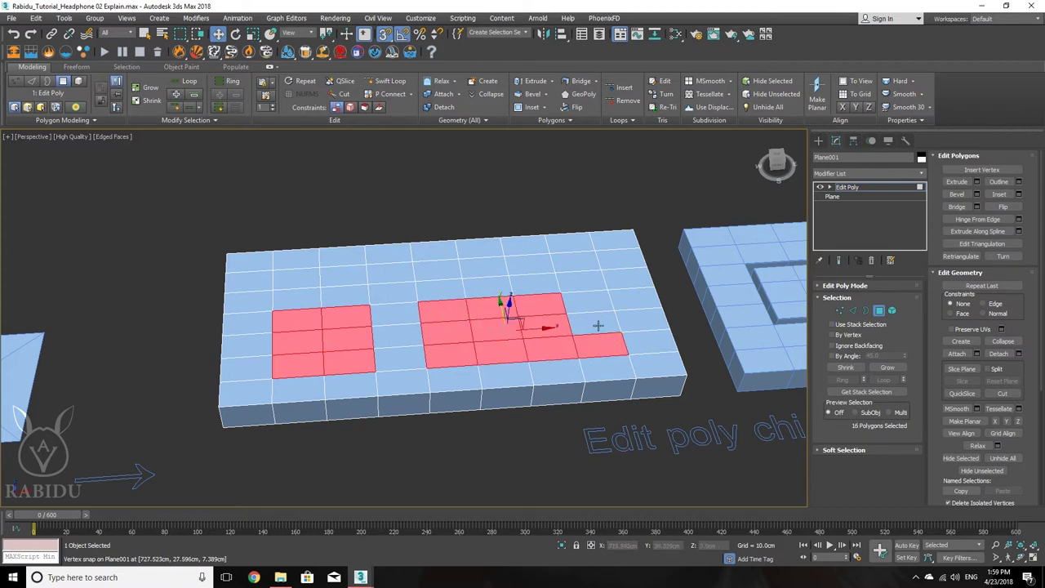
{"action": "left_click", "coordinate": [598, 325], "text": "ctrl"}
{"action": "left_click", "coordinate": [594, 300], "text": "ctrl"}
{"action": "left_click", "coordinate": [590, 278], "text": "ctrl"}
{"action": "left_click", "coordinate": [579, 258], "text": "ctrl"}
{"action": "left_click", "coordinate": [544, 261], "text": "ctrl"}
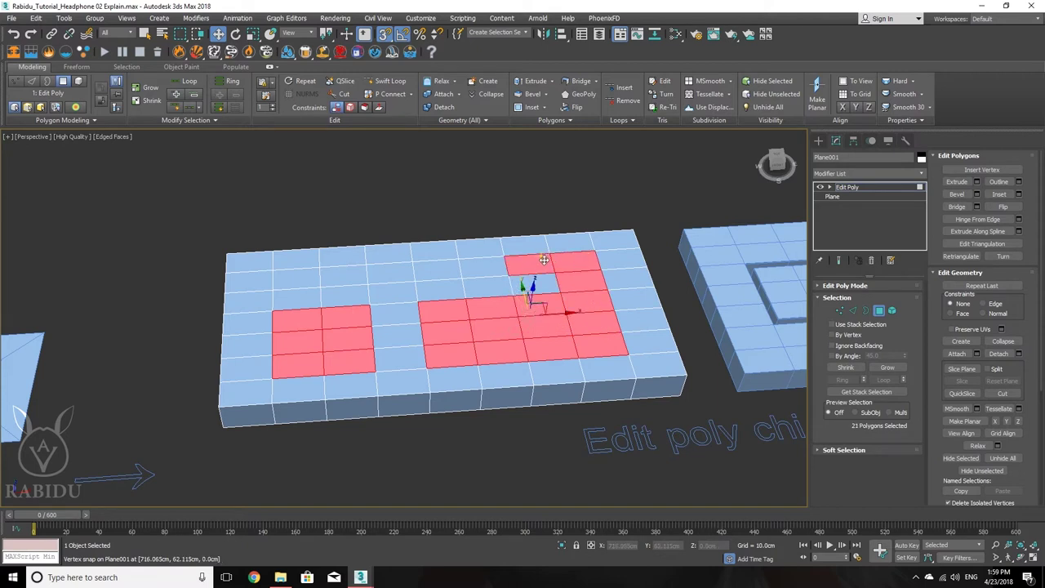
{"action": "left_click", "coordinate": [540, 287], "text": "ctrl"}
{"action": "left_click", "coordinate": [476, 270], "text": "ctrl"}
{"action": "left_click", "coordinate": [484, 287], "text": "ctrl"}
{"action": "left_click", "coordinate": [439, 290], "text": "ctrl"}
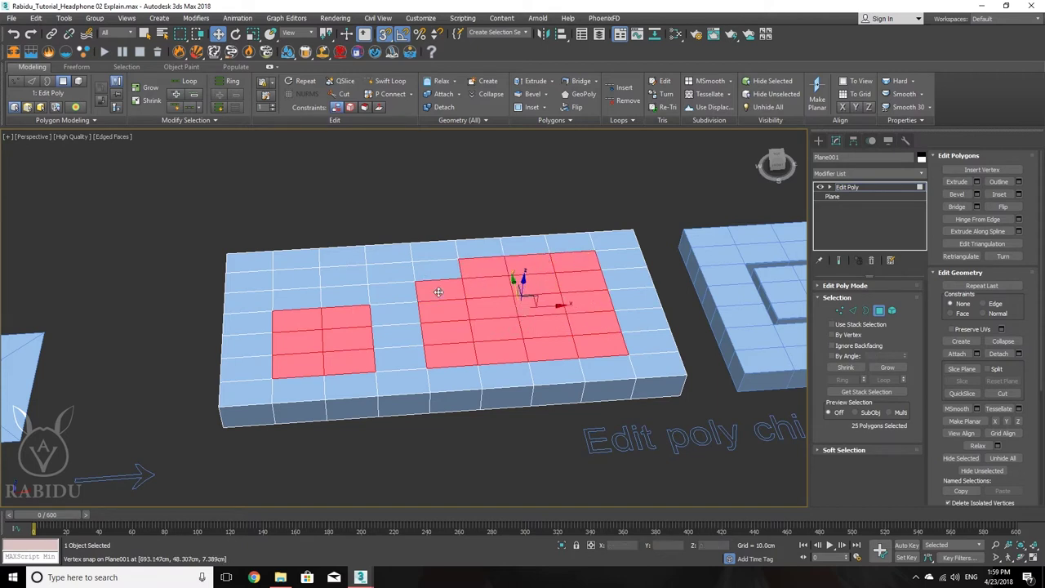
{"action": "left_click", "coordinate": [434, 270], "text": "ctrl"}
{"action": "left_click", "coordinate": [410, 272], "text": "ctrl"}
- Undo the accidental polygon move, then add the remaining top-row and gap polygons to complete the block
{"action": "key", "text": "ctrl+z"}
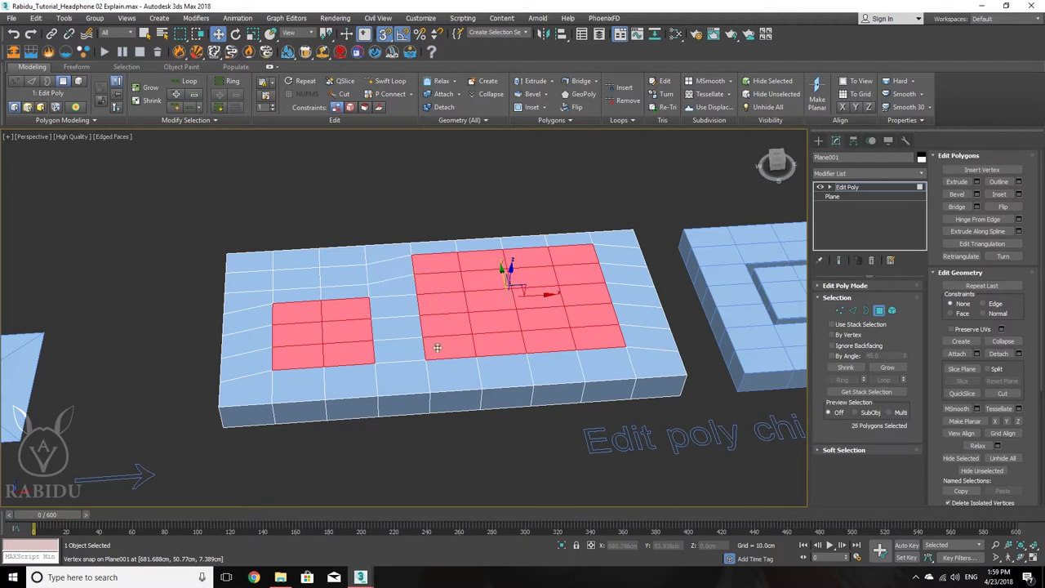
{"action": "key", "text": "ctrl+z"}
{"action": "key", "text": "q"}
{"action": "left_click", "coordinate": [392, 277], "text": "ctrl"}
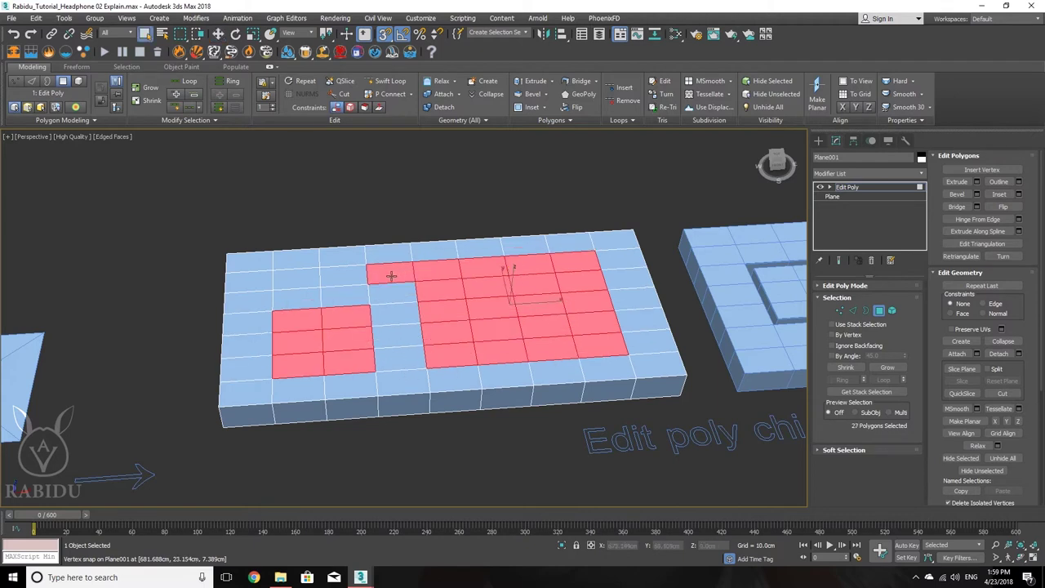
{"action": "left_click", "coordinate": [340, 279], "text": "ctrl"}
{"action": "left_click", "coordinate": [289, 278], "text": "ctrl"}
{"action": "left_click", "coordinate": [306, 299], "text": "ctrl"}
{"action": "left_click", "coordinate": [339, 296], "text": "ctrl"}
{"action": "left_click", "coordinate": [386, 296], "text": "ctrl"}
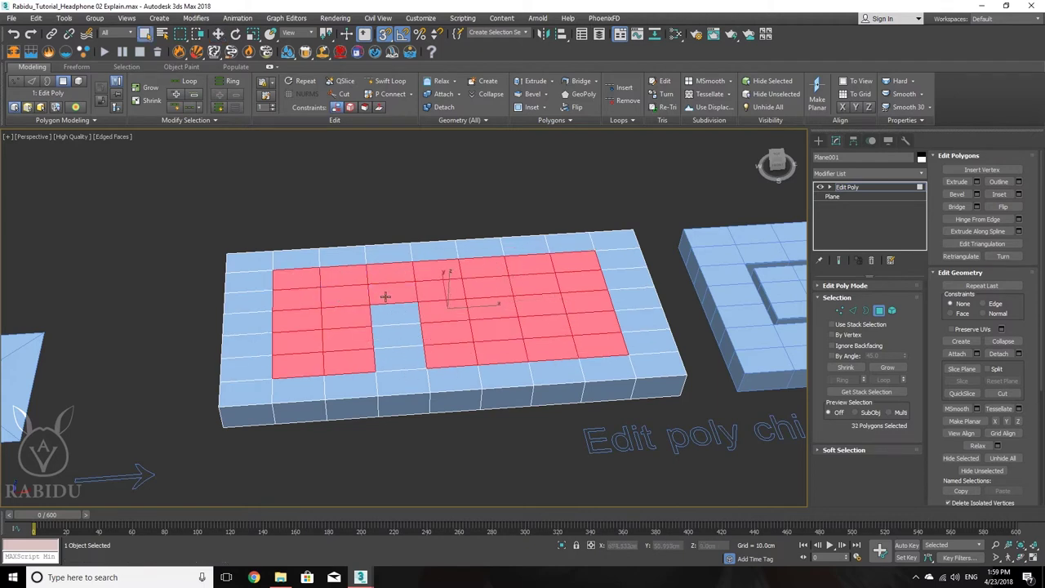
{"action": "left_click", "coordinate": [389, 317], "text": "ctrl"}
{"action": "left_click", "coordinate": [392, 335], "text": "ctrl"}
{"action": "left_click", "coordinate": [398, 351], "text": "ctrl"}
- Remove the six left corner polygons, leaving a stepped 29-polygon region selected
{"action": "middle_click_drag", "start_coordinate": [548, 343], "coordinate": [471, 364], "text": "alt"}
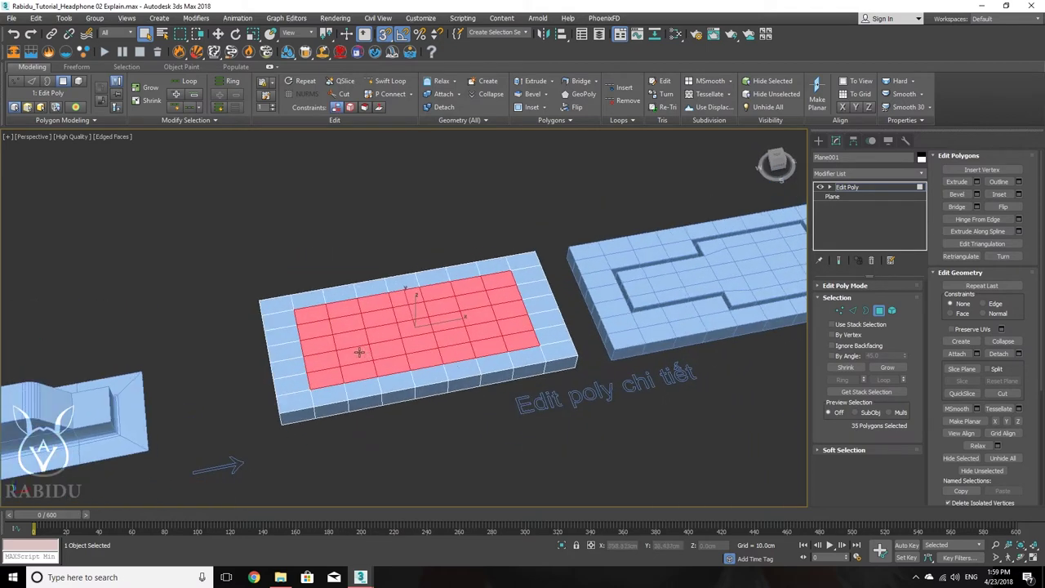
{"action": "left_click", "coordinate": [314, 318], "text": "alt"}
{"action": "left_click", "coordinate": [339, 311], "text": "alt"}
{"action": "left_click", "coordinate": [376, 307], "text": "alt"}
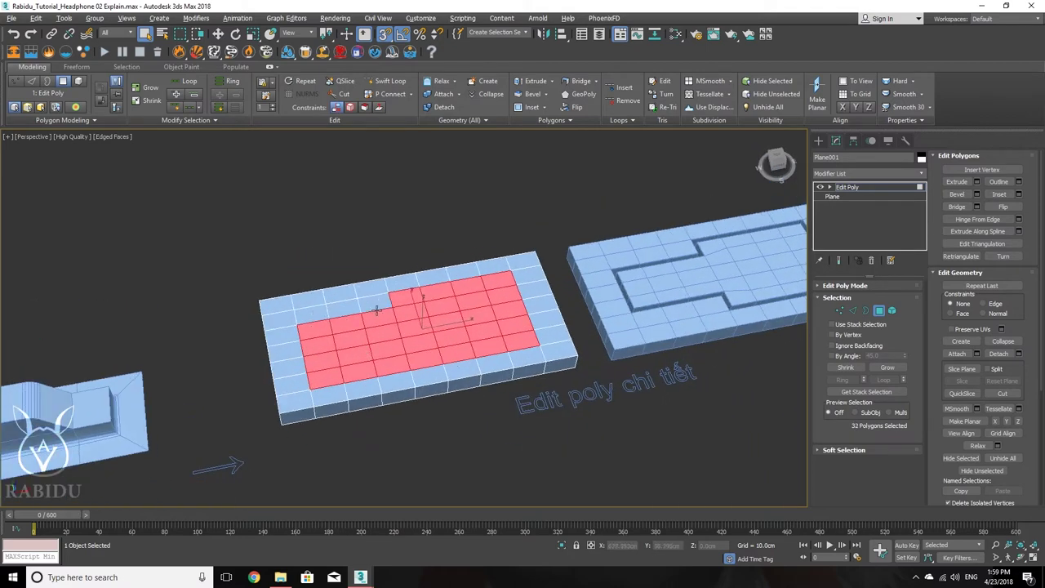
{"action": "left_click", "coordinate": [318, 380], "text": "alt"}
{"action": "left_click", "coordinate": [359, 372], "text": "alt"}
{"action": "left_click", "coordinate": [392, 366], "text": "alt"}
{"action": "middle_click_drag", "start_coordinate": [475, 373], "coordinate": [415, 382], "text": "alt"}
{"action": "scroll", "coordinate": [414, 362], "scroll_direction": "up", "scroll_amount": 3}
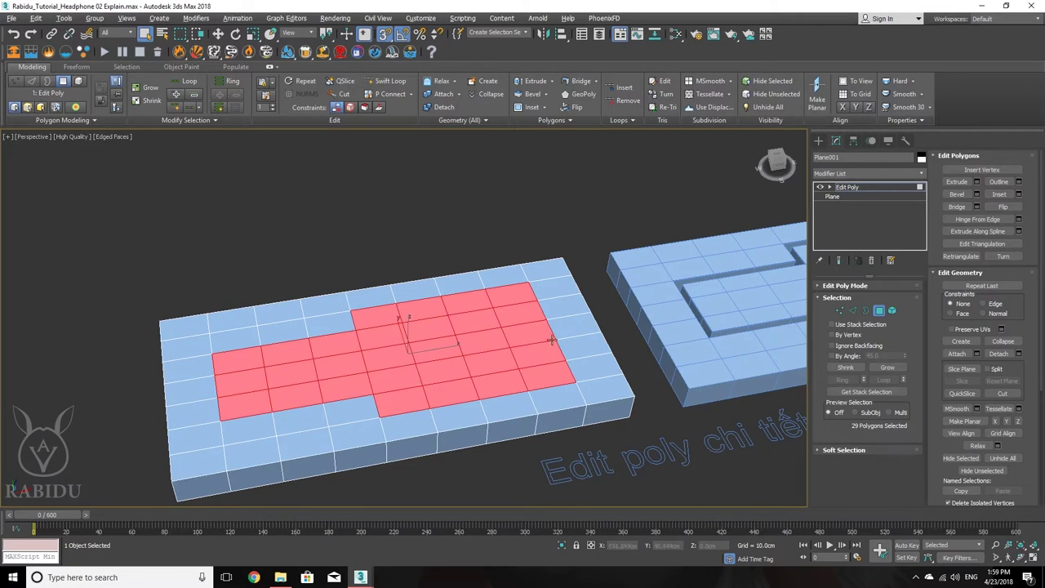
{"action": "middle_click_drag", "start_coordinate": [551, 341], "coordinate": [539, 352], "text": "alt"}
{"action": "scroll", "coordinate": [487, 338], "scroll_direction": "up", "scroll_amount": 4}
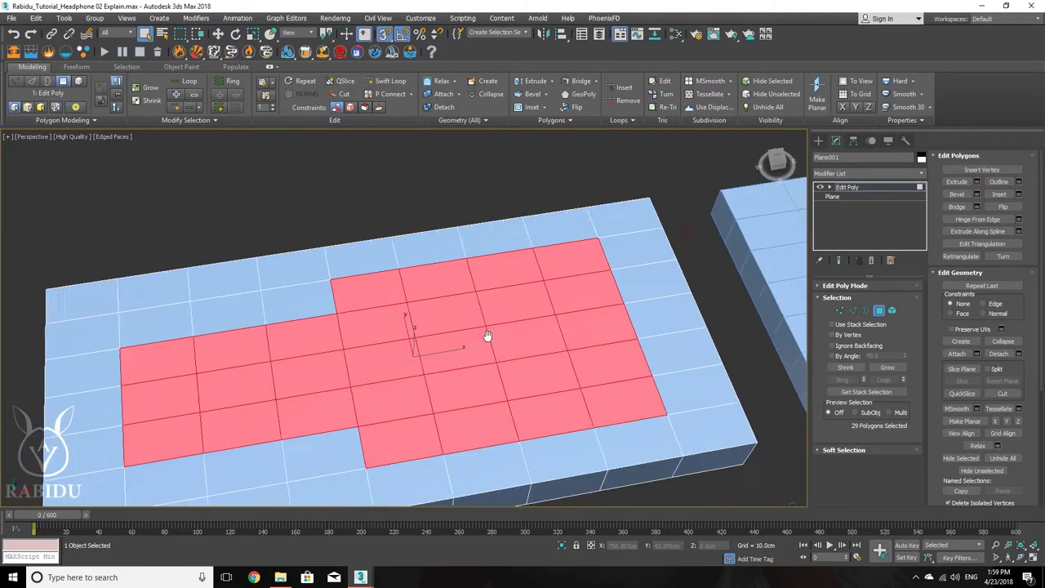
- Inset the selected polygon region inward
{"action": "left_click", "coordinate": [999, 194]}
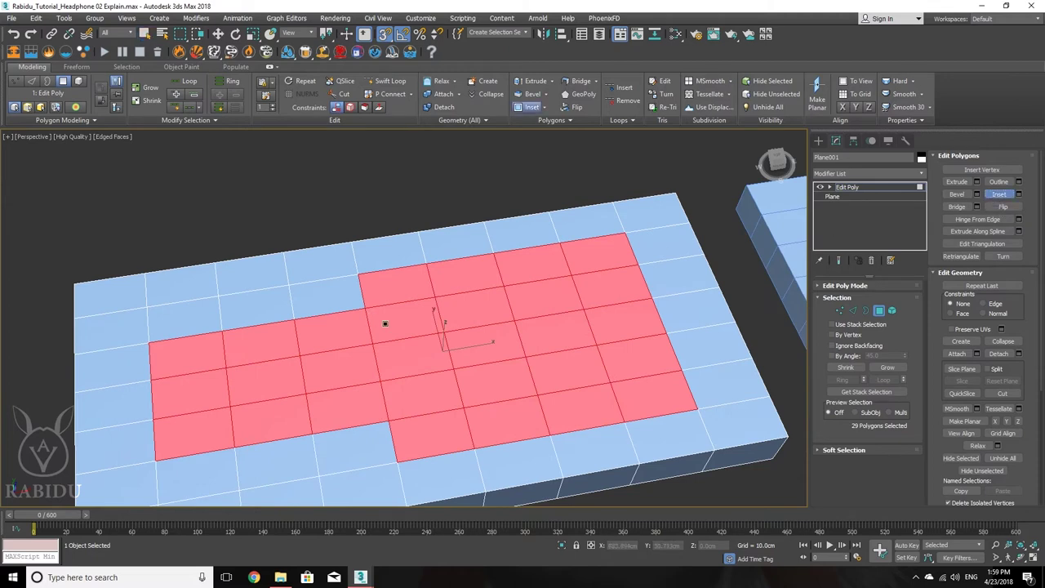
{"action": "left_click_drag", "start_coordinate": [384, 321], "coordinate": [409, 338]}
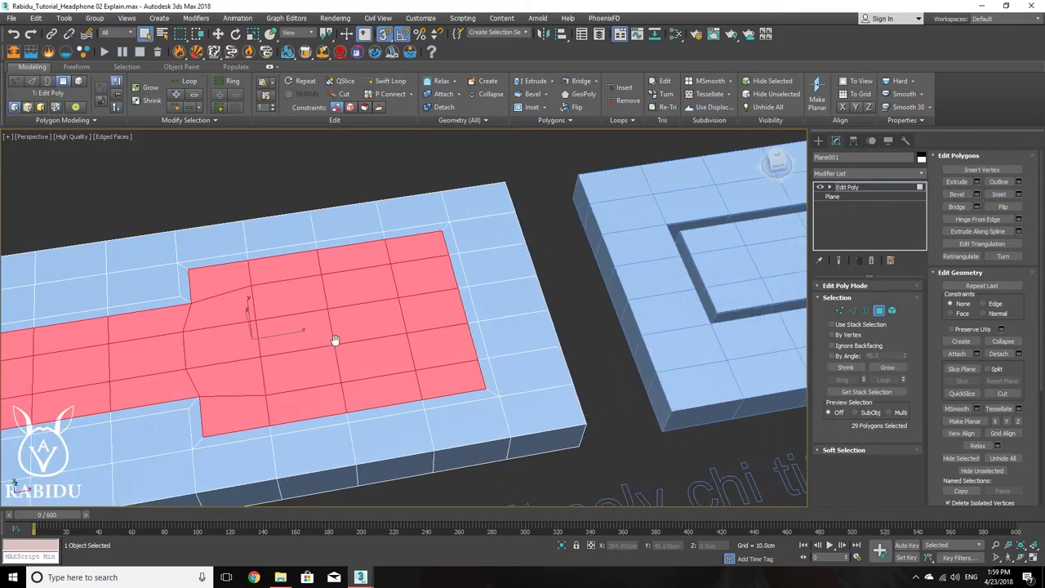
{"action": "right_click", "coordinate": [562, 340]}
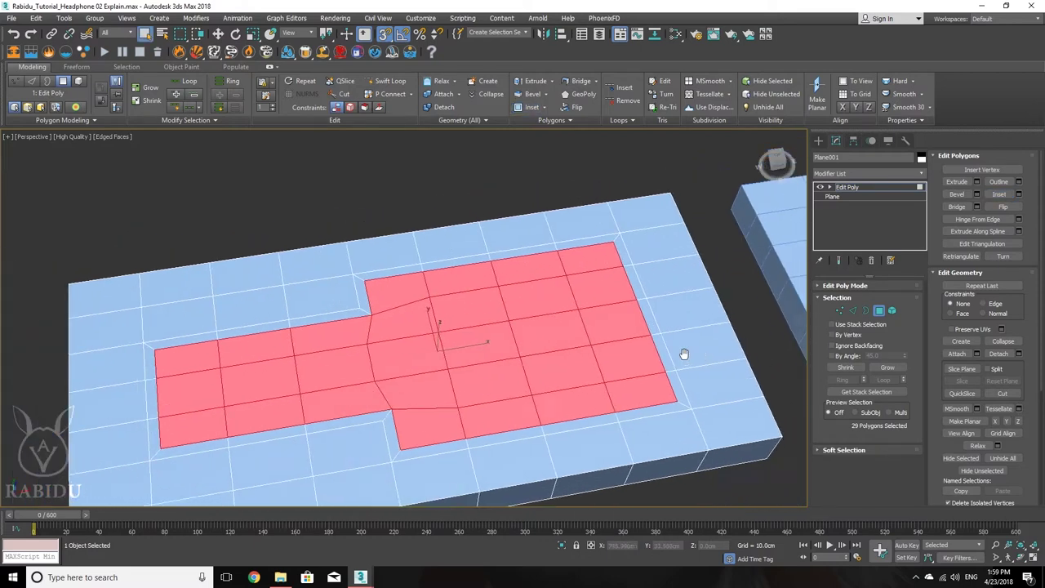
{"action": "middle_click_drag", "start_coordinate": [684, 354], "coordinate": [737, 343], "text": "alt"}
{"action": "middle_click_drag", "start_coordinate": [645, 324], "coordinate": [612, 305], "text": "alt"}
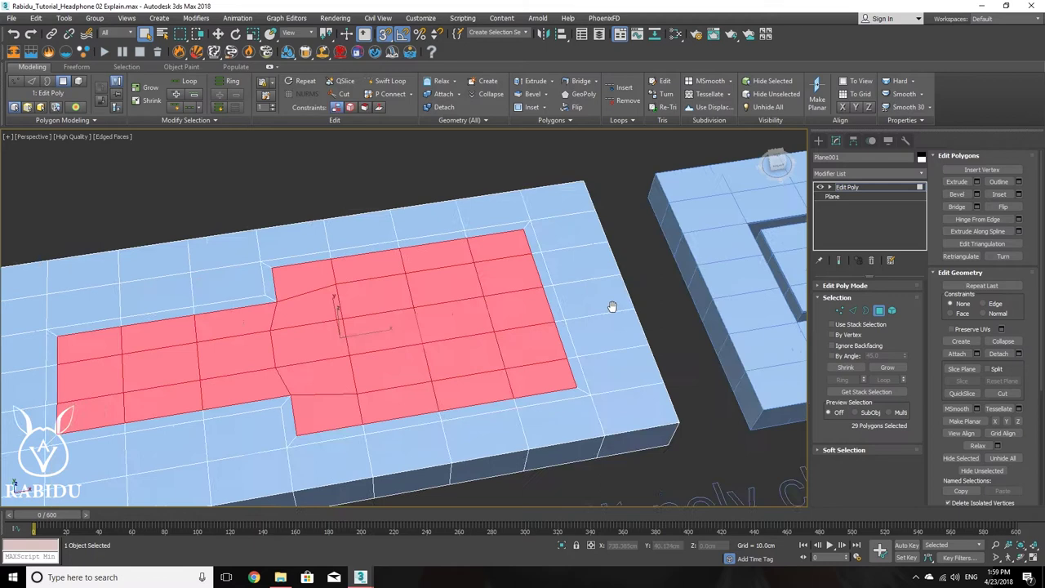
- Select the 24-polygon inset border ring using Loop
{"action": "left_click", "coordinate": [581, 369]}
{"action": "left_click", "coordinate": [578, 350], "text": "shift"}
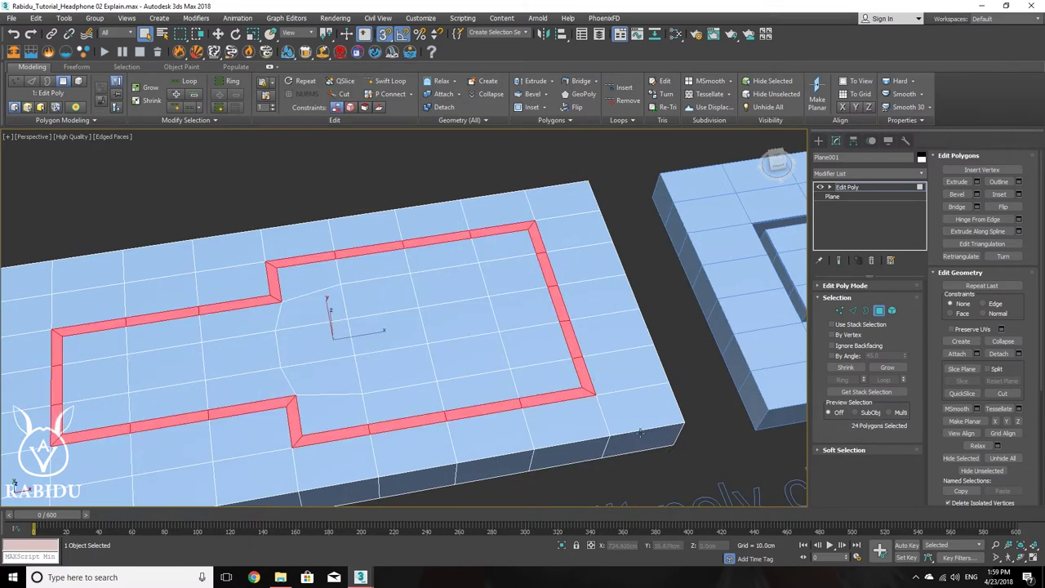
{"action": "left_click", "coordinate": [585, 374]}
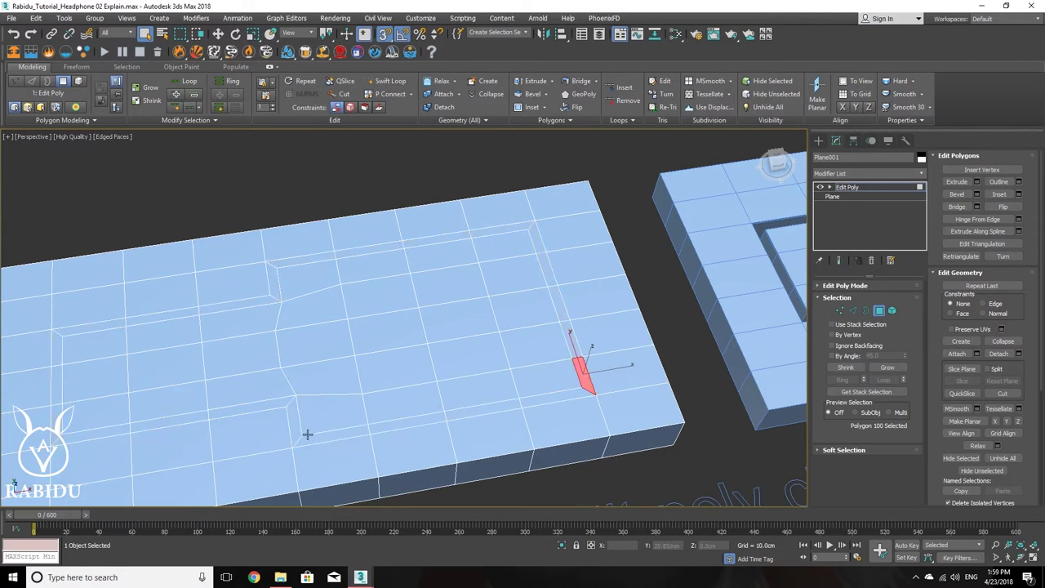
{"action": "left_click", "coordinate": [573, 397], "text": "shift"}
{"action": "middle_click_drag", "start_coordinate": [529, 394], "coordinate": [584, 377], "text": "alt"}
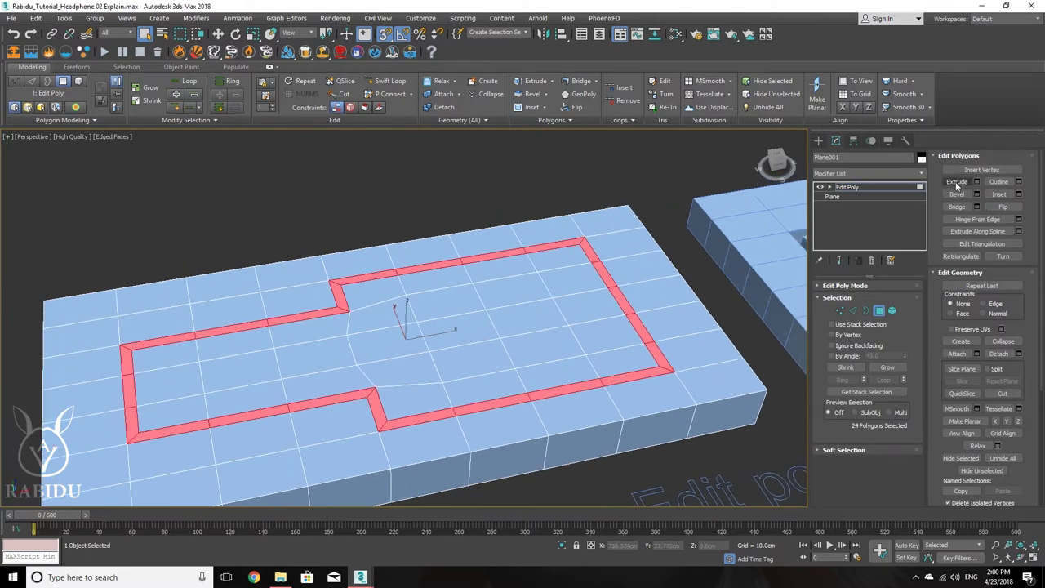
- Extrude the 24-polygon border ring downward into a sunken groove, then zoom out
{"action": "left_click", "coordinate": [955, 181]}
{"action": "left_click_drag", "start_coordinate": [647, 325], "coordinate": [658, 347]}
{"action": "scroll", "coordinate": [658, 347], "scroll_direction": "down", "scroll_amount": 10}
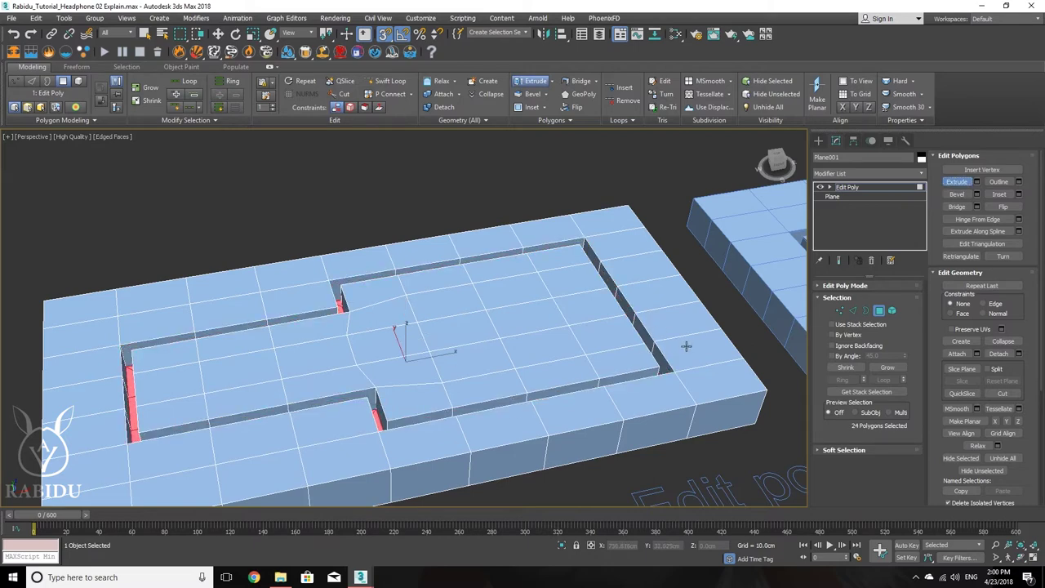
{"action": "middle_click_drag", "start_coordinate": [568, 355], "coordinate": [538, 304], "text": "alt"}
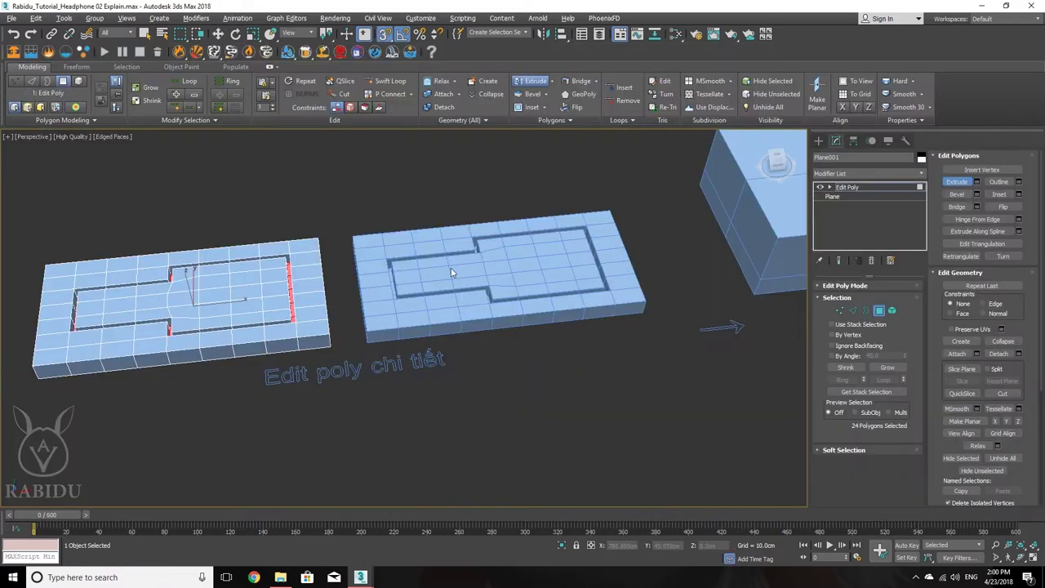
- Pan and zoom in over the TurboSmooth and Crease Set example boxes
{"action": "middle_click_drag", "start_coordinate": [424, 282], "coordinate": [467, 319], "text": "alt"}
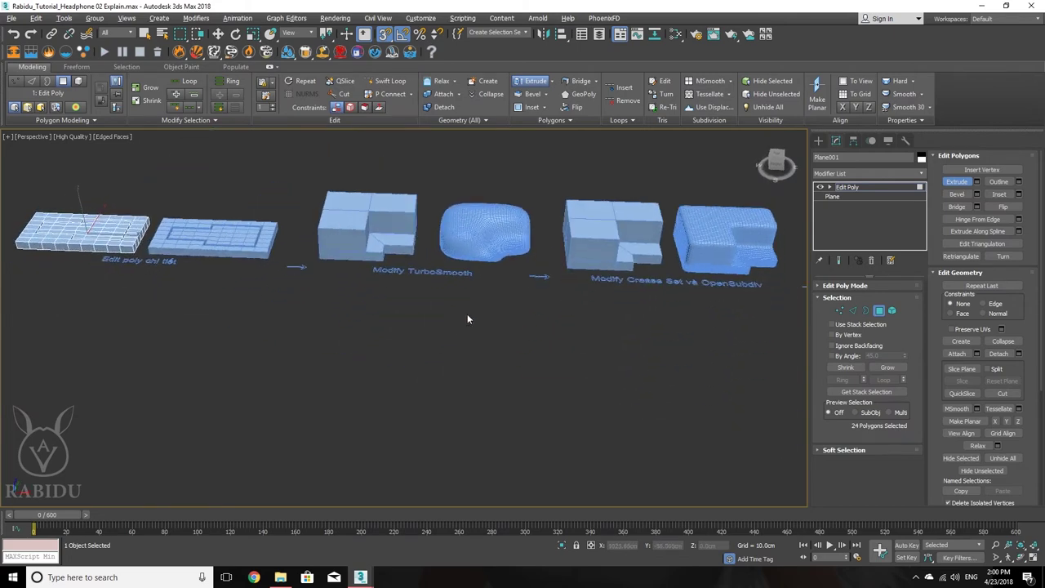
{"action": "scroll", "coordinate": [467, 318], "scroll_direction": "up", "scroll_amount": 5}
{"action": "middle_click_drag", "start_coordinate": [516, 270], "coordinate": [416, 374]}
{"action": "scroll", "coordinate": [384, 359], "scroll_direction": "down", "scroll_amount": 3}
{"action": "scroll", "coordinate": [413, 375], "scroll_direction": "up", "scroll_amount": 3}
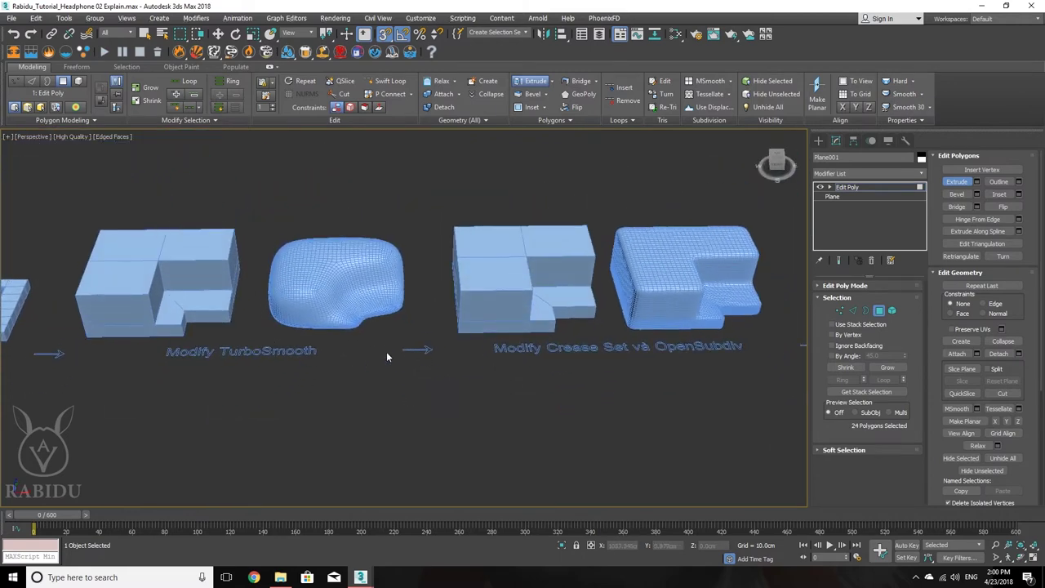
{"action": "key", "text": "alt+z"}
{"action": "left_click_drag", "start_coordinate": [388, 351], "coordinate": [381, 343]}
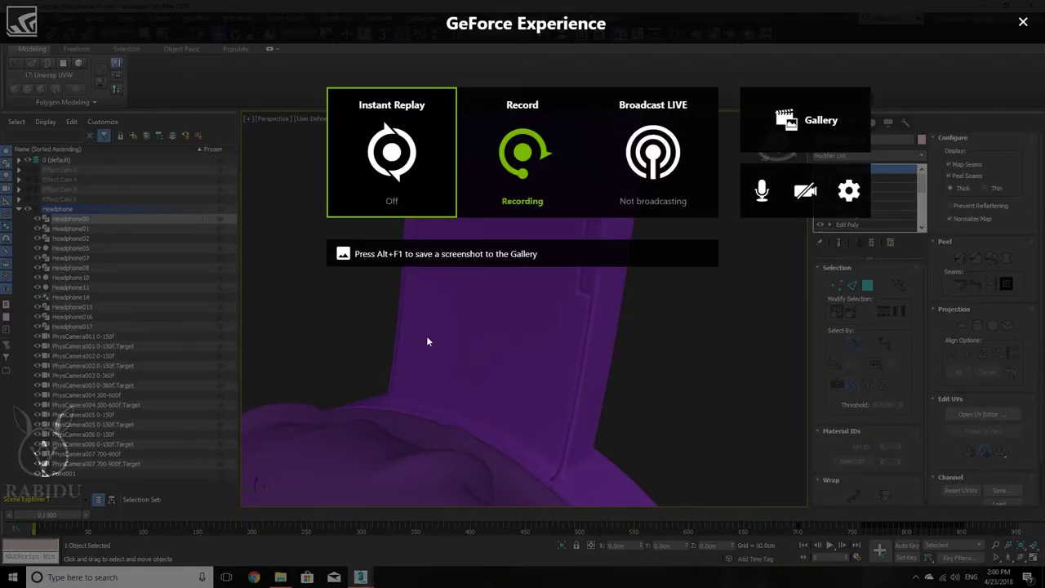
- Frame the top of the headband and show wireframe edges over the shaded model
{"action": "key", "text": "alt+z"}
{"action": "scroll", "coordinate": [412, 359], "scroll_direction": "down", "scroll_amount": 6}
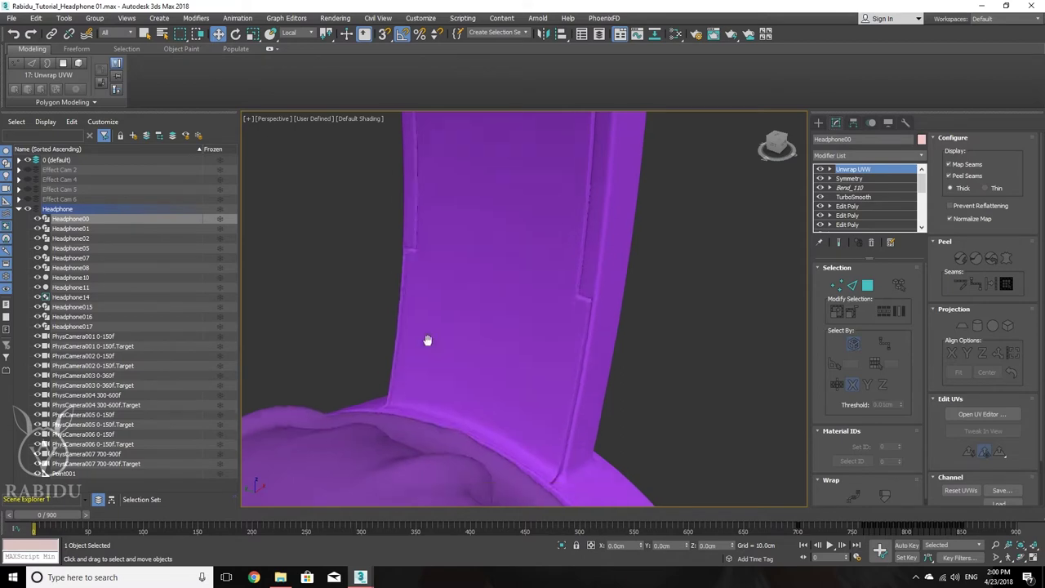
{"action": "middle_click_drag", "start_coordinate": [424, 355], "coordinate": [587, 110], "text": "alt"}
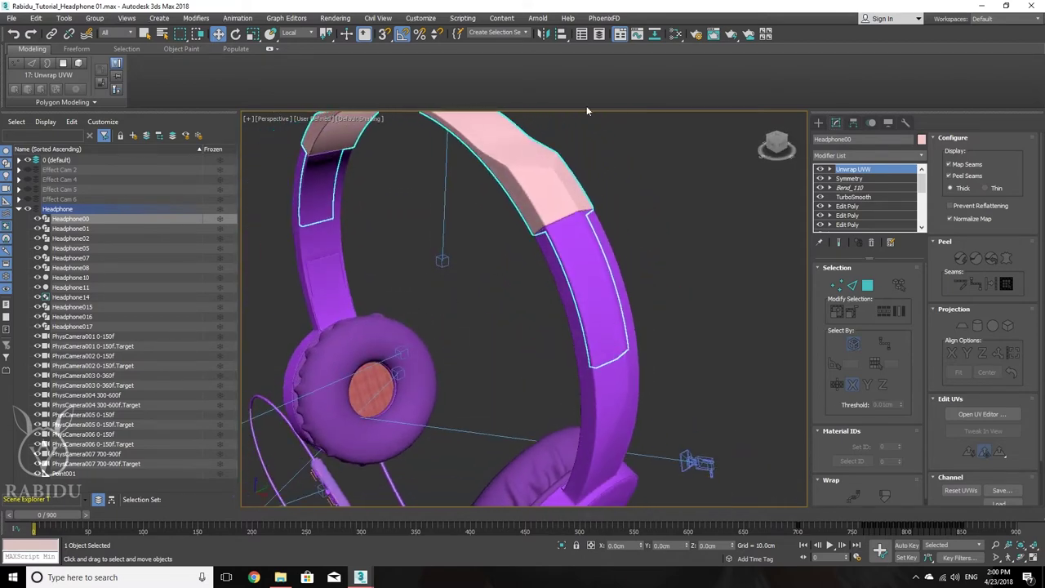
{"action": "middle_click_drag", "start_coordinate": [550, 175], "coordinate": [547, 203]}
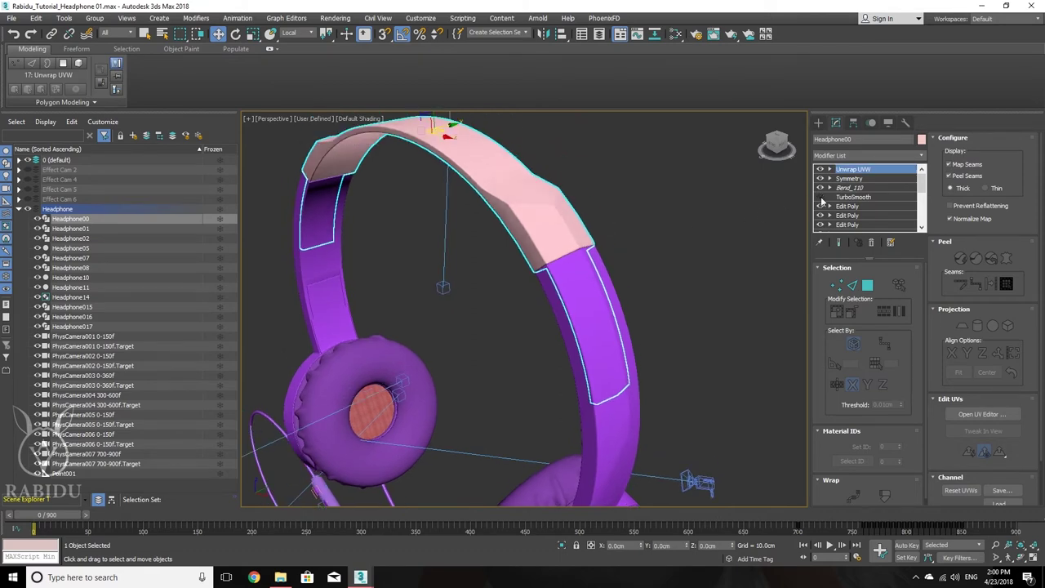
{"action": "key", "text": "F4"}
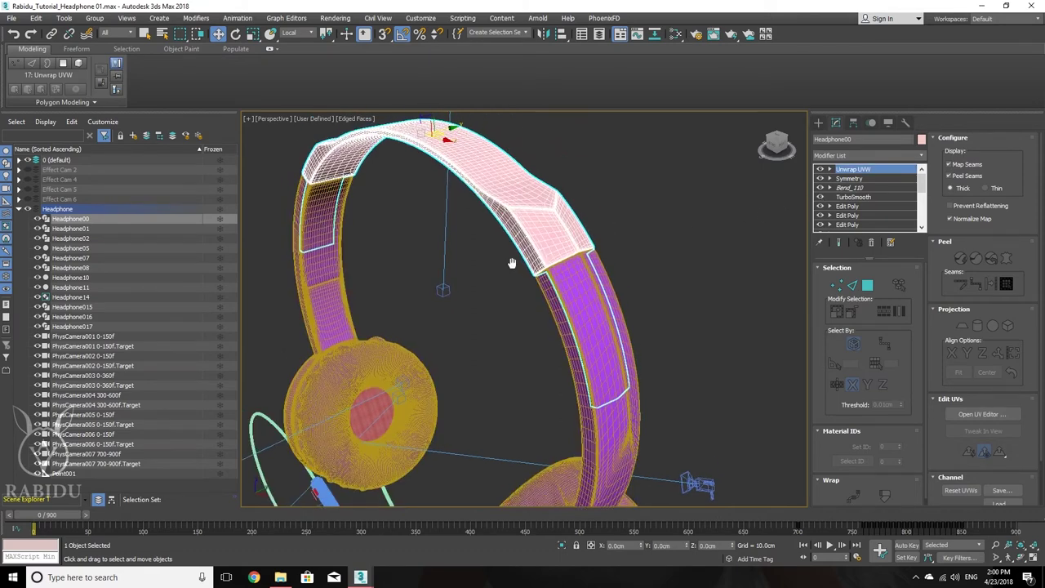
{"action": "scroll", "coordinate": [509, 262], "scroll_direction": "up", "scroll_amount": 3}
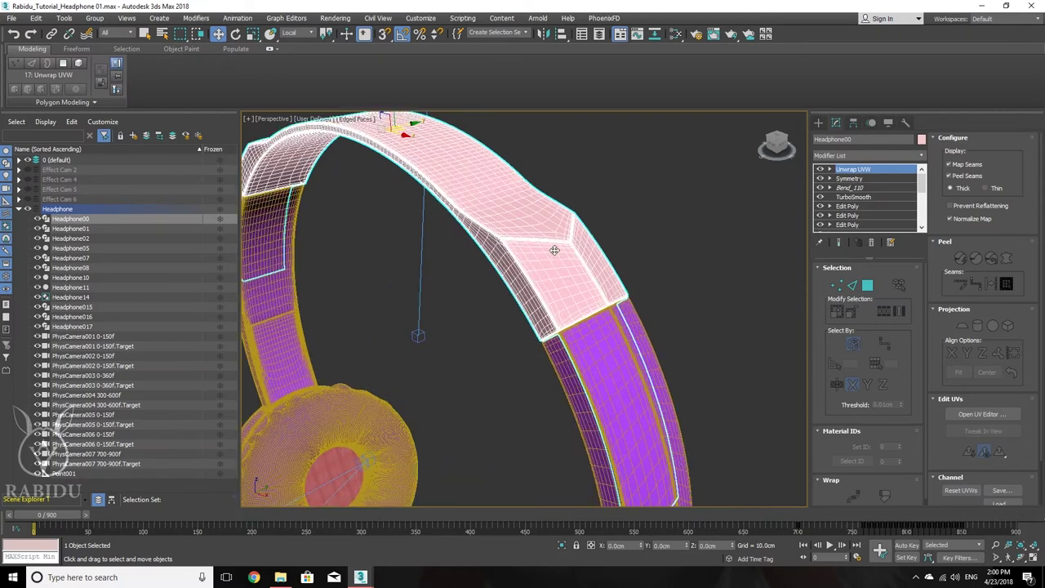
- Toggle Headphone00's TurboSmooth off and on repeatedly, leaving the headband smoothed
{"action": "left_click", "coordinate": [819, 197]}
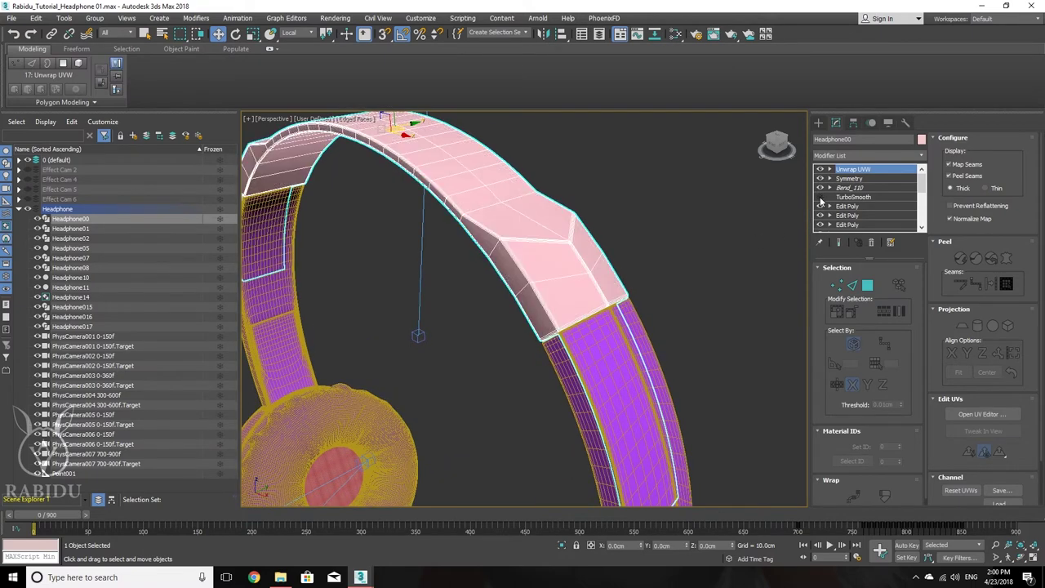
{"action": "left_click", "coordinate": [819, 197]}
{"action": "scroll", "coordinate": [550, 263], "scroll_direction": "up", "scroll_amount": 2}
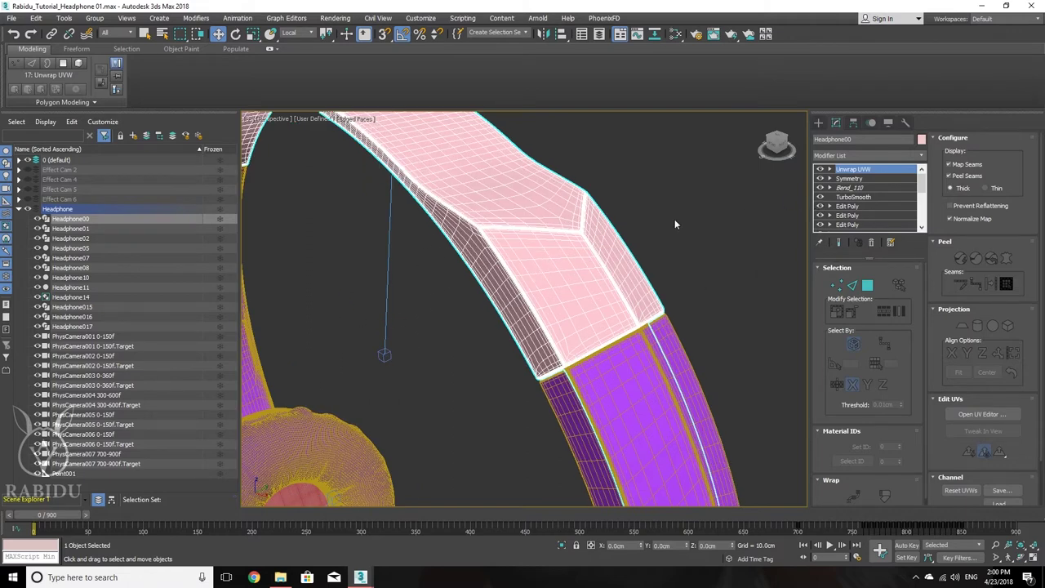
{"action": "left_click", "coordinate": [821, 197]}
{"action": "left_click", "coordinate": [820, 198]}
{"action": "left_click", "coordinate": [820, 198]}
{"action": "left_click", "coordinate": [820, 197]}
- Orbit to the Rabidu-logo earcup and select the Headphone01 piece
{"action": "scroll", "coordinate": [512, 265], "scroll_direction": "down", "scroll_amount": 5}
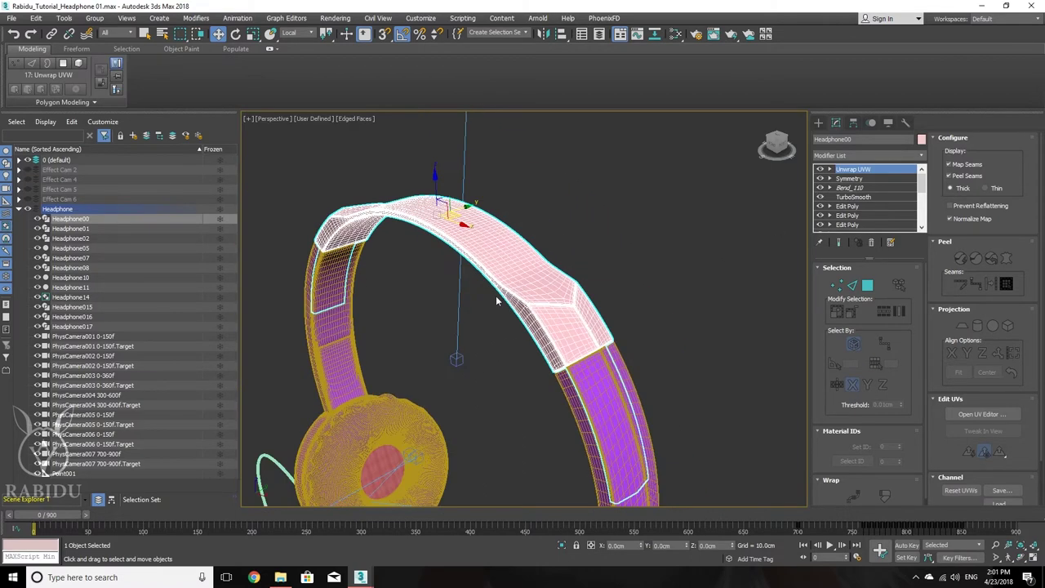
{"action": "middle_click_drag", "start_coordinate": [502, 290], "coordinate": [527, 235], "text": "alt"}
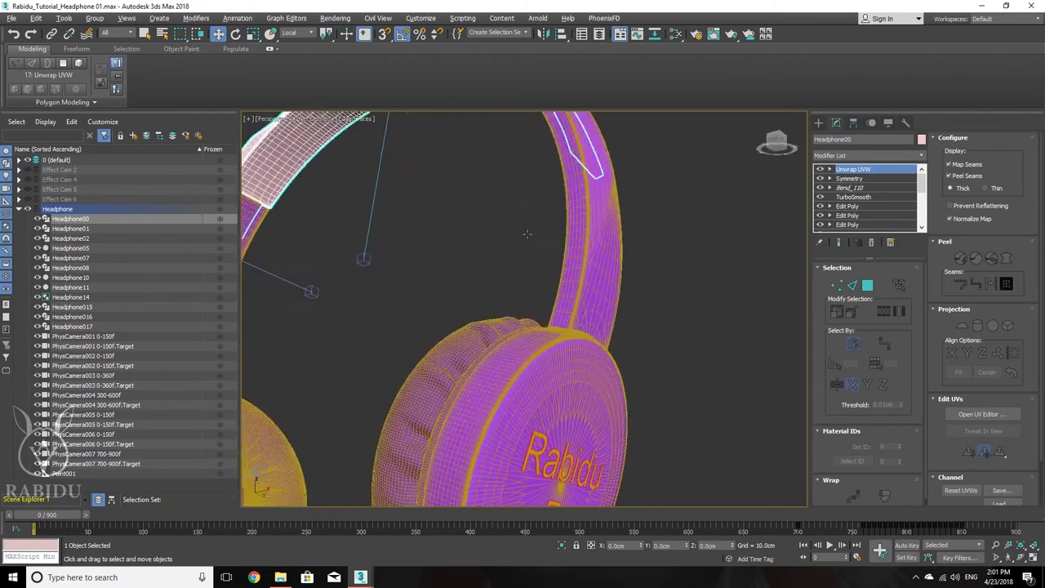
{"action": "left_click", "coordinate": [599, 265]}
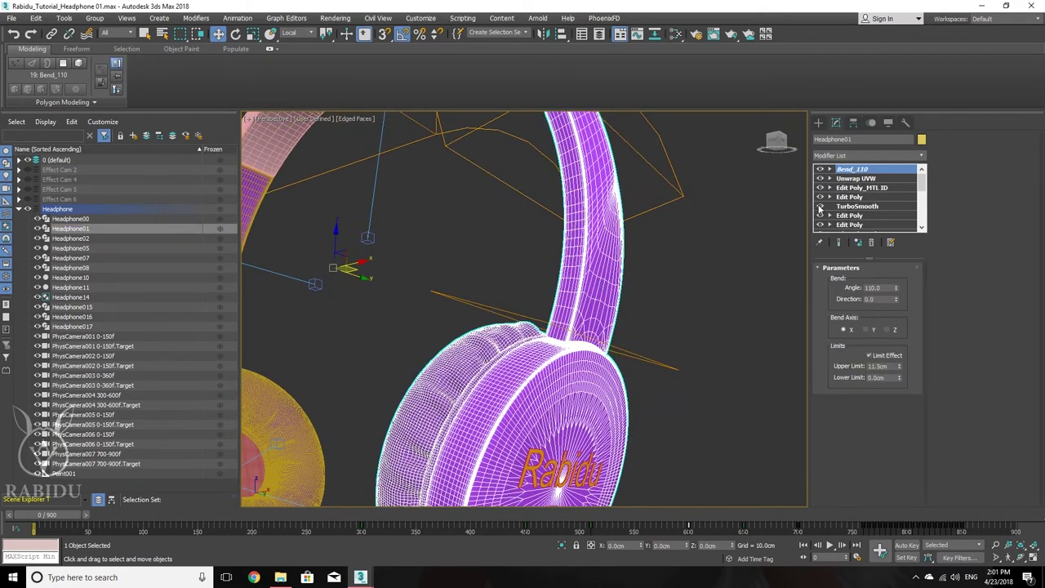
- Compare Headphone01 with TurboSmooth off and on, leaving it smoothed
{"action": "left_click", "coordinate": [820, 206]}
{"action": "left_click", "coordinate": [820, 207]}
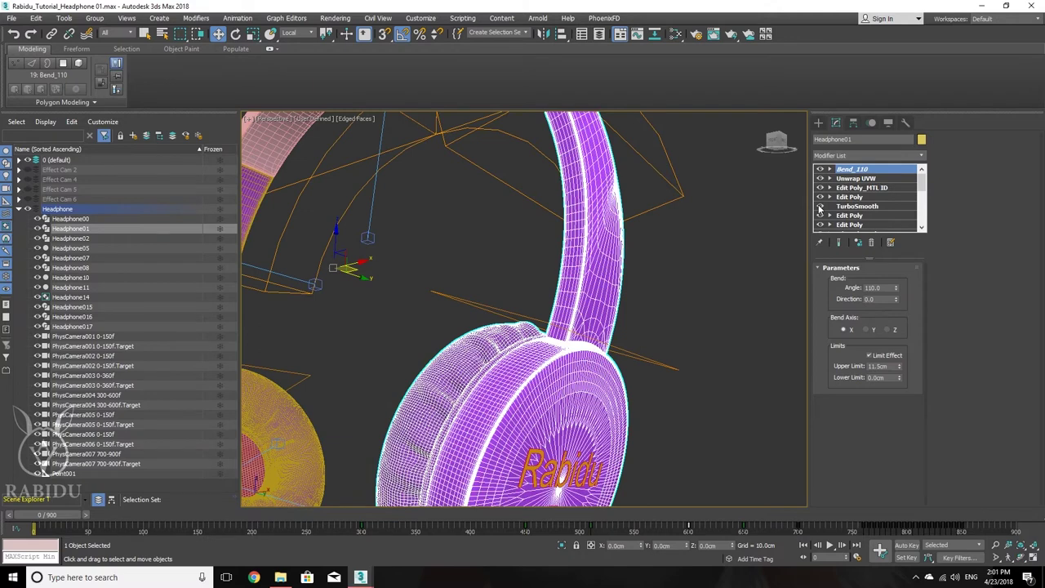
{"action": "scroll", "coordinate": [525, 262], "scroll_direction": "up", "scroll_amount": 5}
{"action": "middle_click_drag", "start_coordinate": [564, 229], "coordinate": [563, 242]}
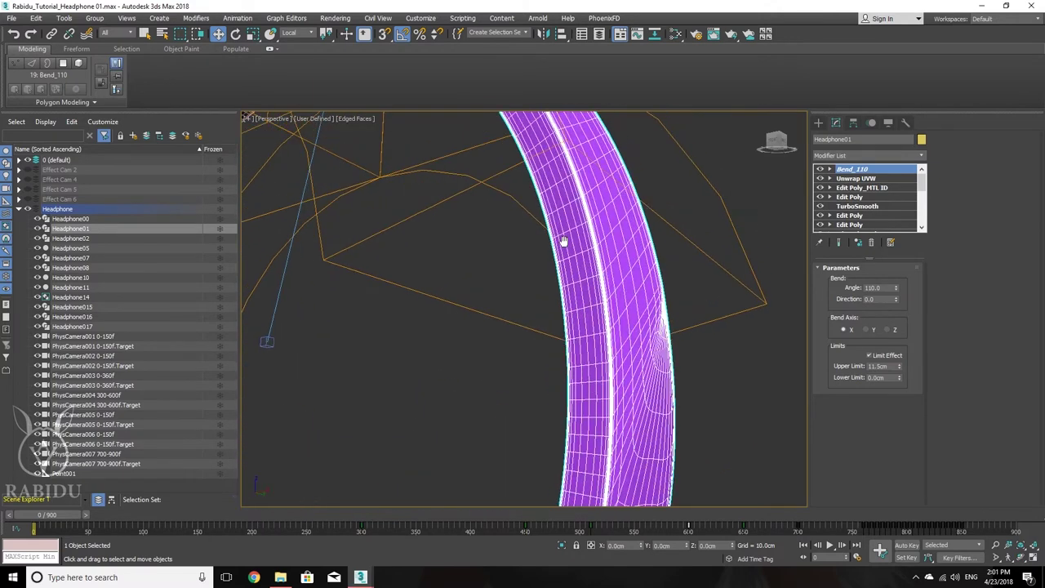
{"action": "left_click", "coordinate": [819, 207]}
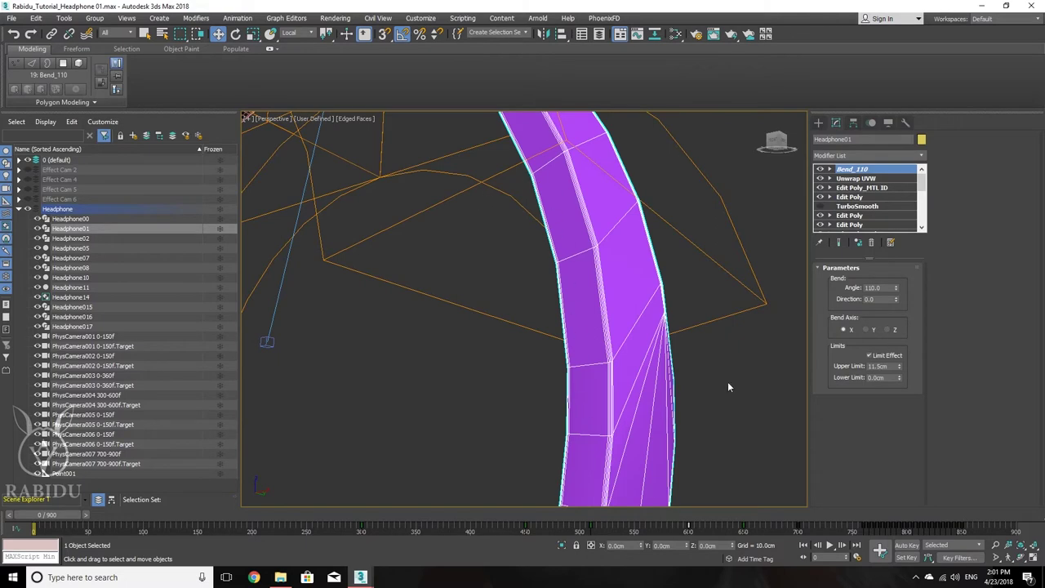
{"action": "left_click", "coordinate": [820, 207]}
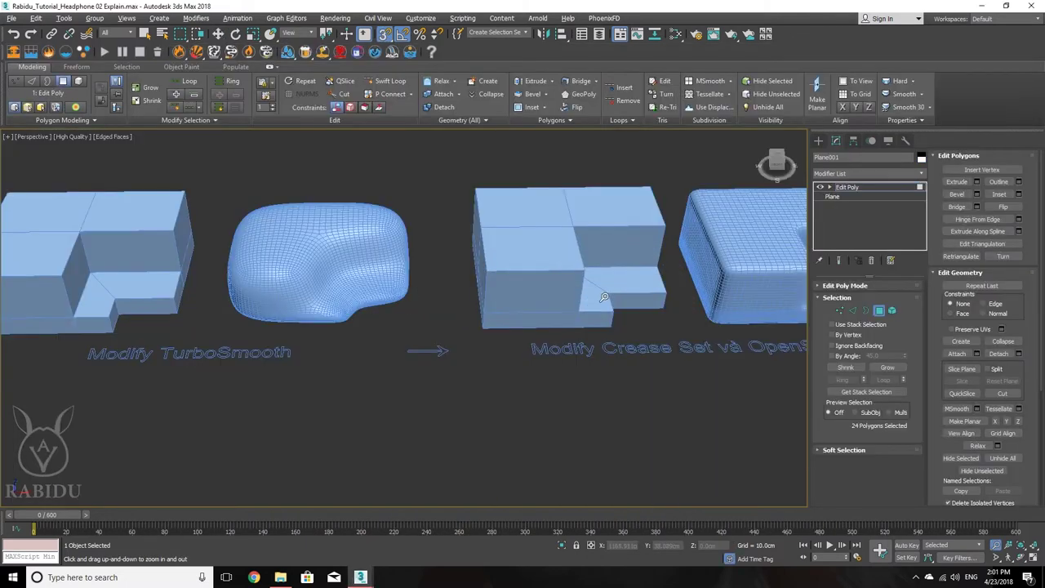
- Switch to Rabidu_Tutorial_Headphone 02 Explain.max and view the box and smoothed mesh larger
{"action": "middle_click_drag", "start_coordinate": [604, 297], "coordinate": [439, 245]}
{"action": "key", "text": "shift+e"}
{"action": "middle_click_drag", "start_coordinate": [433, 370], "coordinate": [390, 335], "text": "alt"}
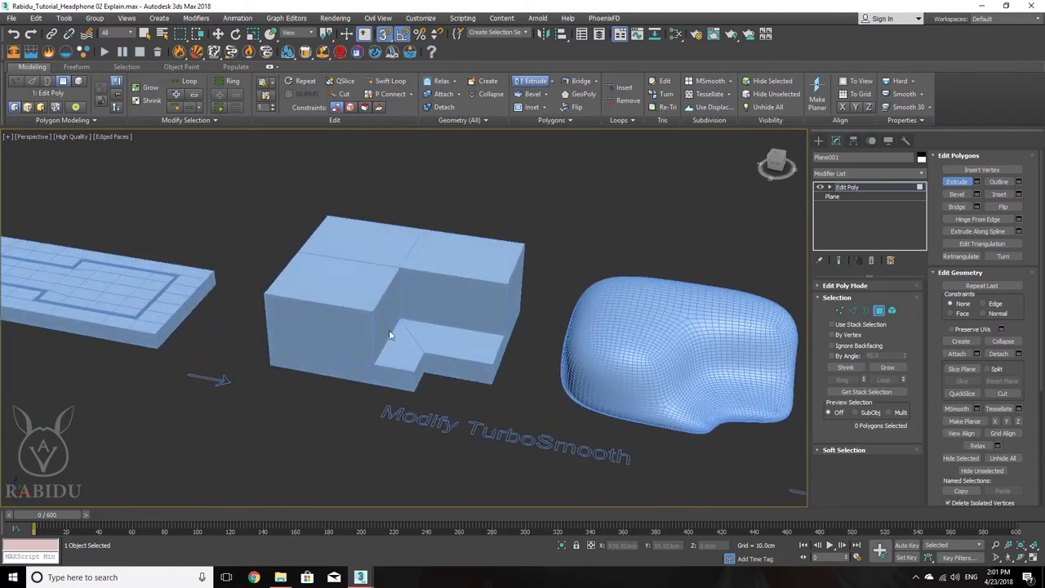
- Select Box003 and toggle its Edit Poly off and back on to preview the notch
{"action": "left_click", "coordinate": [878, 310]}
{"action": "key", "text": "w"}
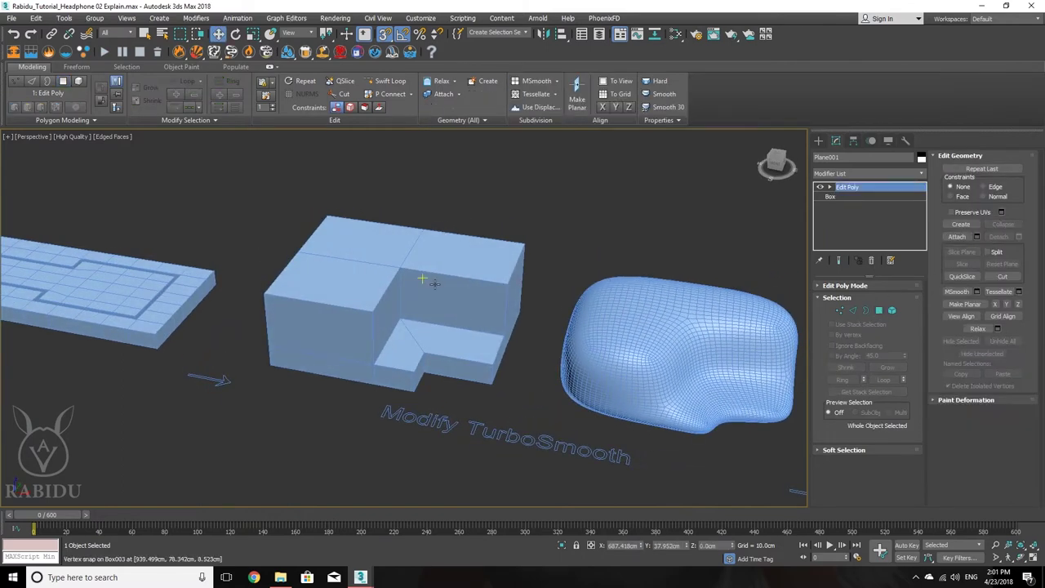
{"action": "left_click", "coordinate": [428, 286]}
{"action": "middle_click_drag", "start_coordinate": [448, 297], "coordinate": [442, 287]}
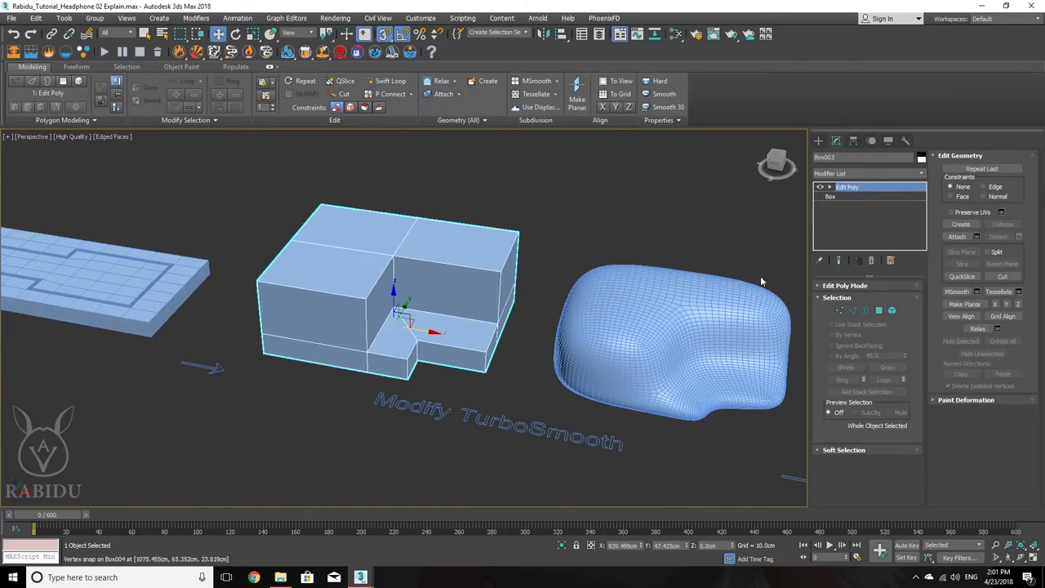
{"action": "left_click", "coordinate": [822, 188]}
{"action": "left_click", "coordinate": [822, 188]}
- Select Box004 and switch off its TurboSmooth to show the blocky base box
{"action": "middle_click_drag", "start_coordinate": [432, 359], "coordinate": [377, 313]}
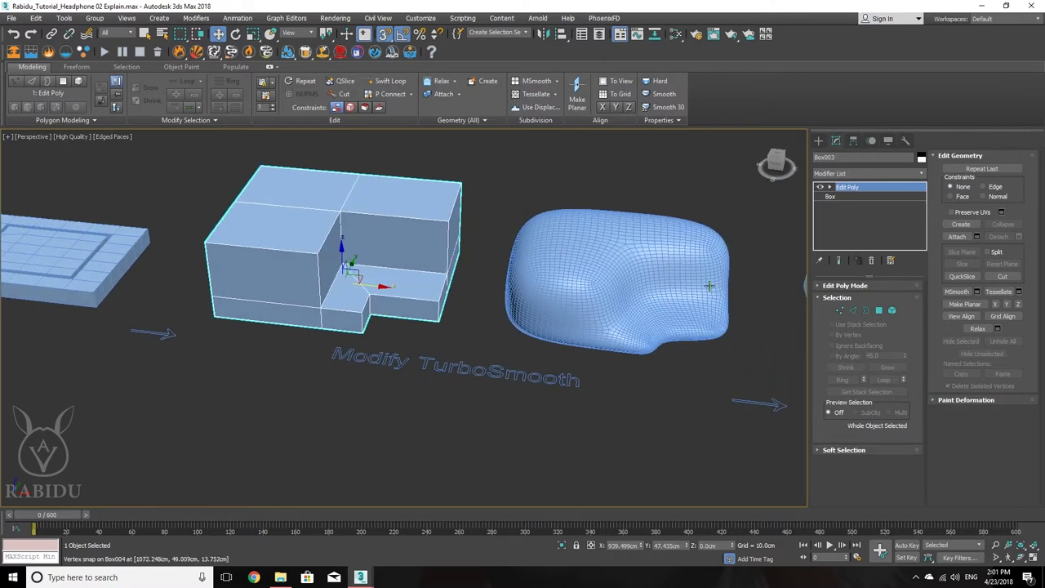
{"action": "left_click", "coordinate": [600, 291]}
{"action": "left_click", "coordinate": [820, 187]}
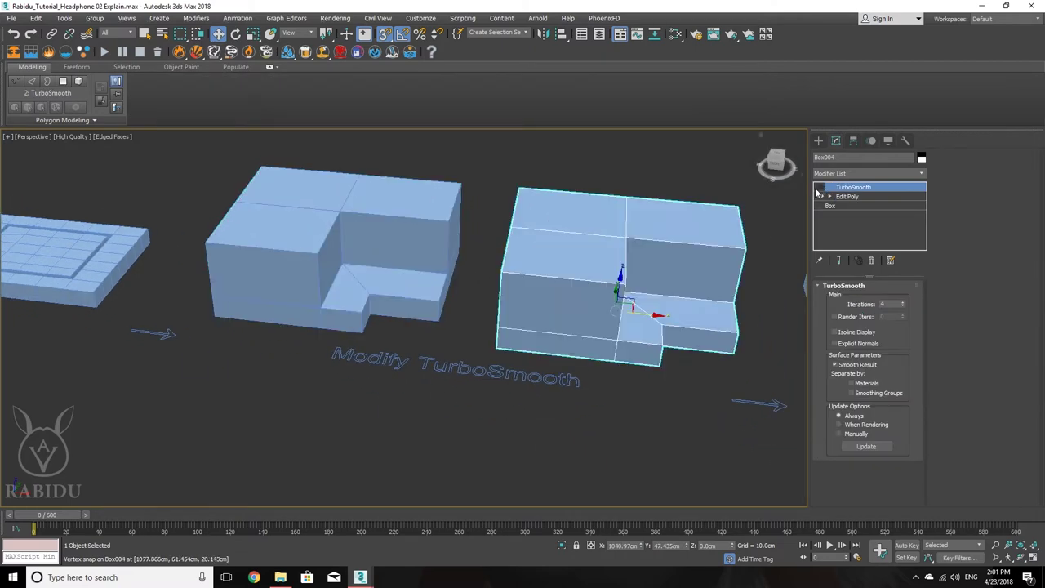
{"action": "middle_click_drag", "start_coordinate": [638, 300], "coordinate": [520, 311]}
- Delete Box004's TurboSmooth and add a fresh TurboSmooth from the Modifier List
{"action": "right_click", "coordinate": [888, 187]}
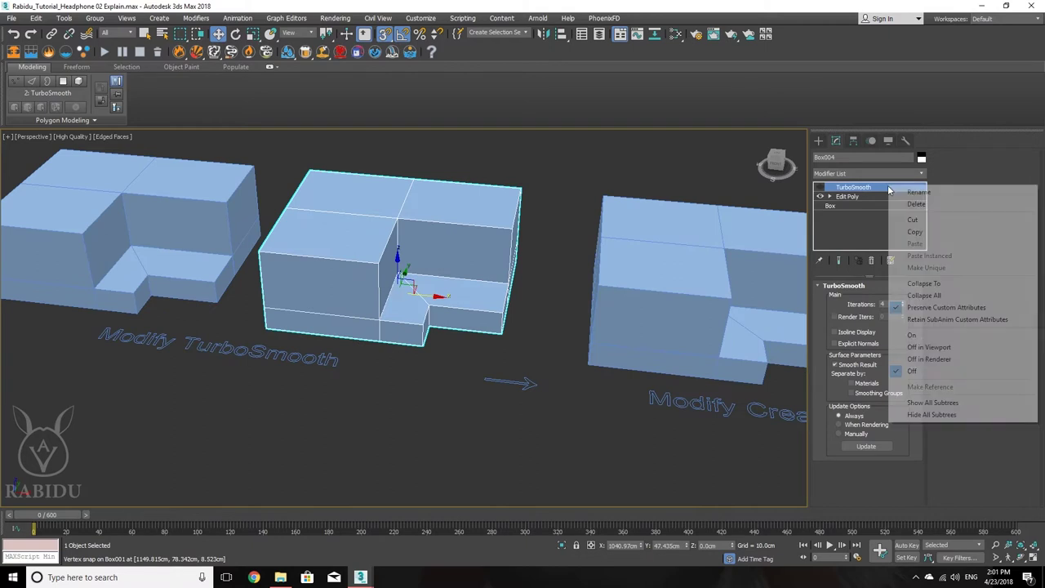
{"action": "left_click", "coordinate": [906, 202]}
{"action": "left_click", "coordinate": [914, 174]}
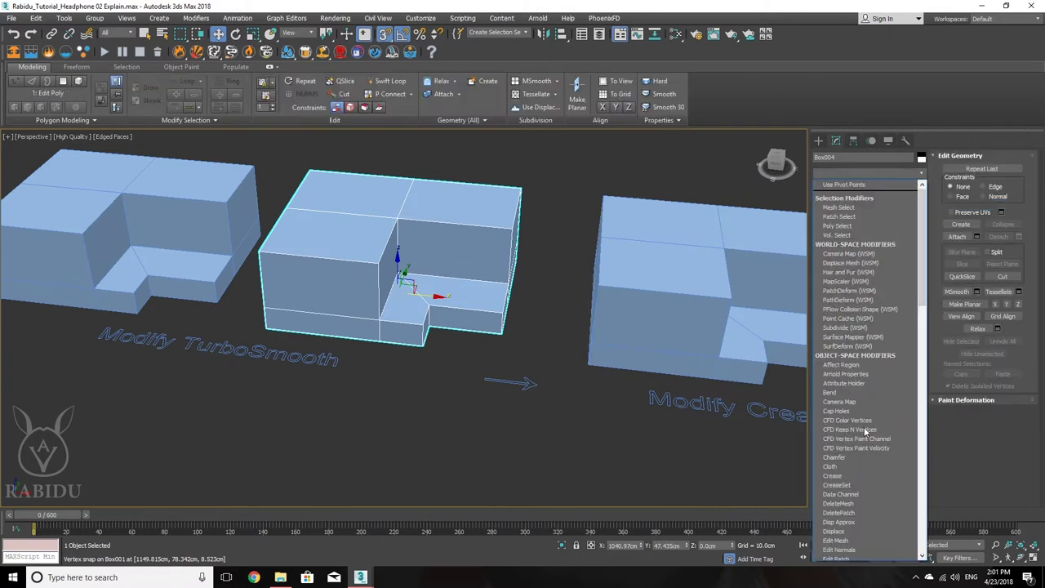
{"action": "key", "text": "t"}
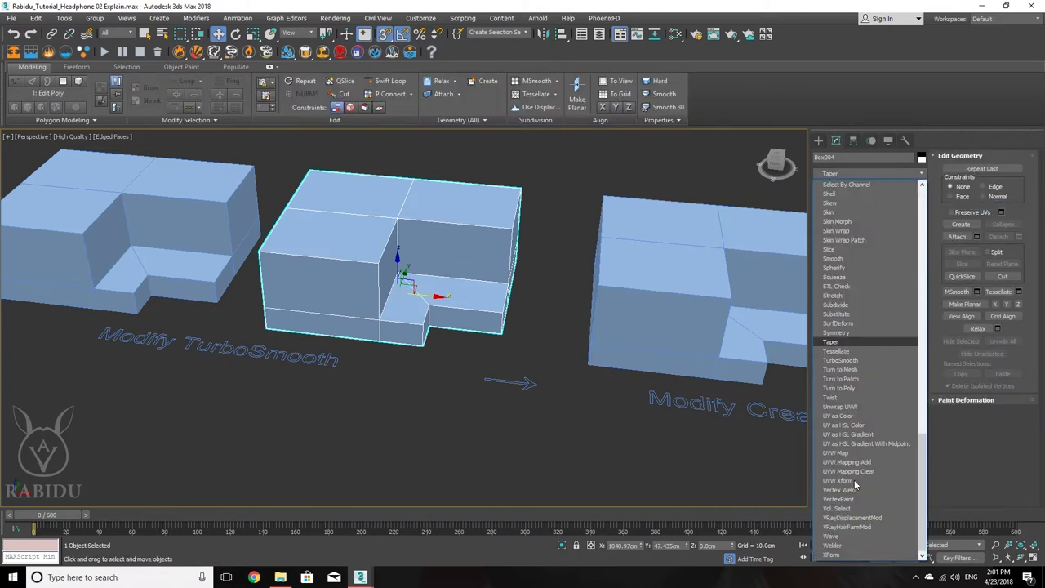
{"action": "left_click", "coordinate": [847, 361]}
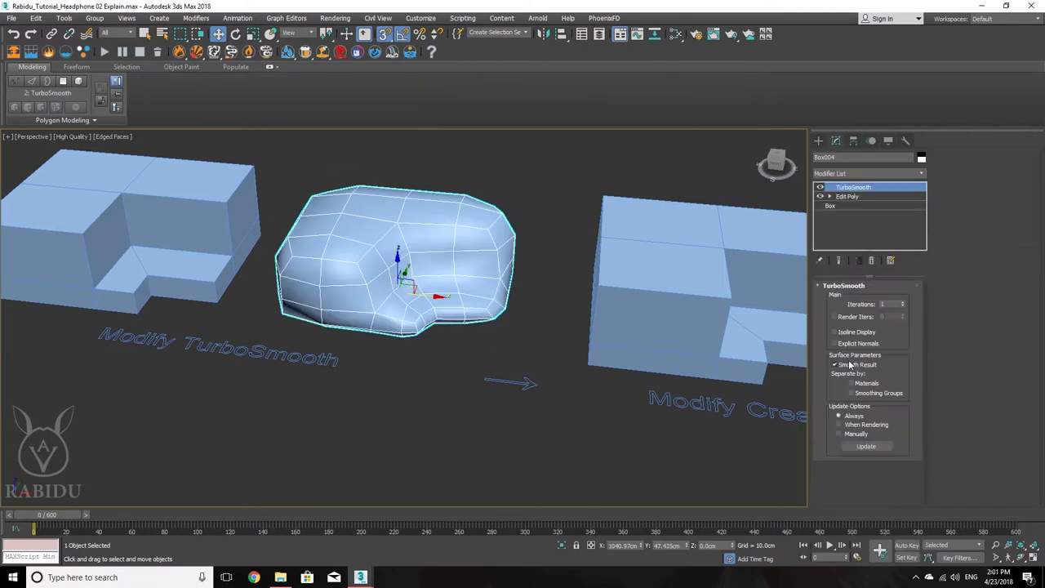
- Step TurboSmooth Iterations from 1 up to 5, then reset them to 0
{"action": "middle_click_drag", "start_coordinate": [372, 336], "coordinate": [382, 359]}
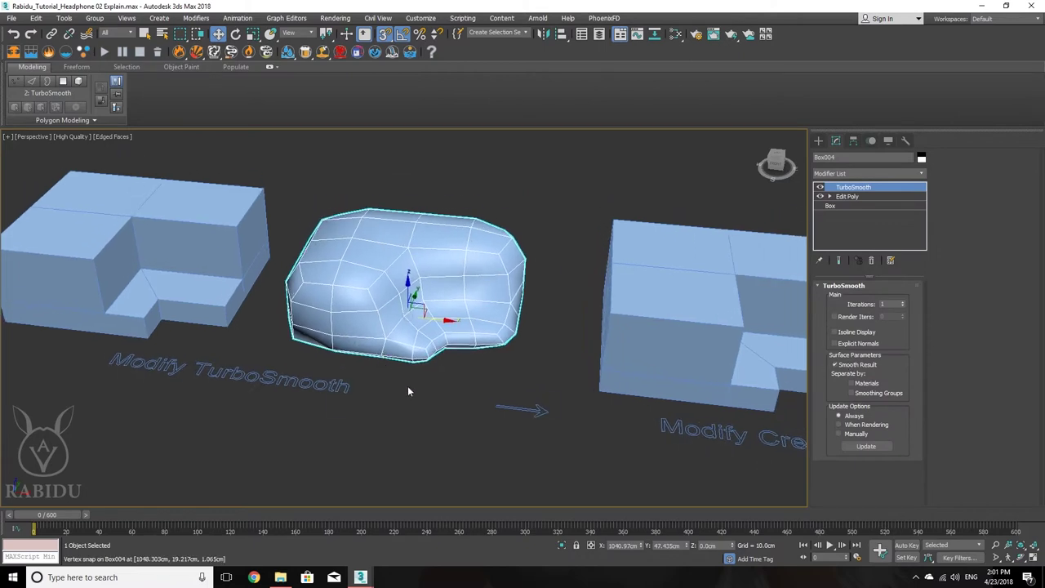
{"action": "middle_click_drag", "start_coordinate": [359, 299], "coordinate": [370, 328]}
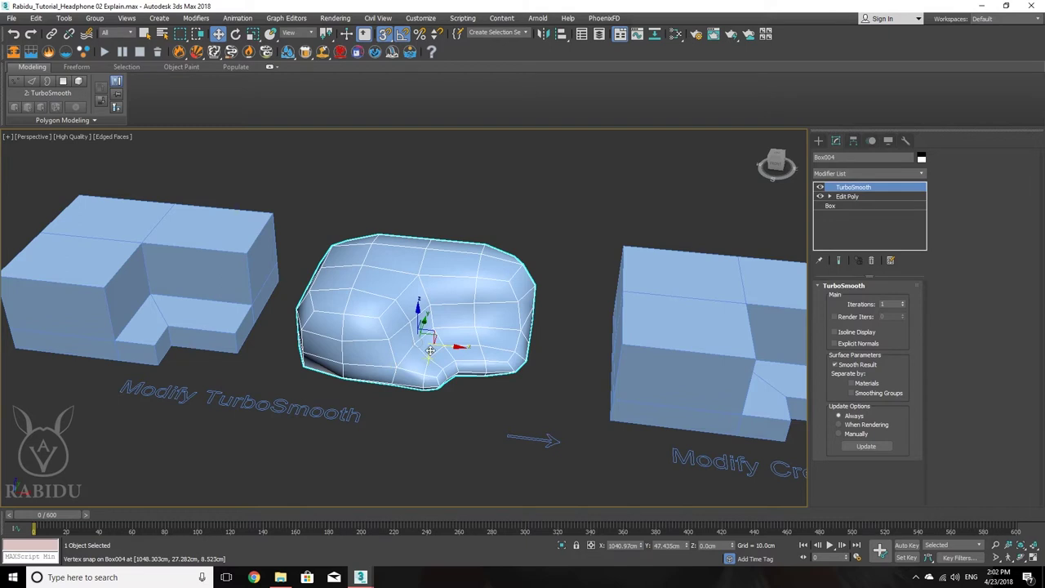
{"action": "left_click", "coordinate": [903, 303]}
{"action": "left_click", "coordinate": [904, 303]}
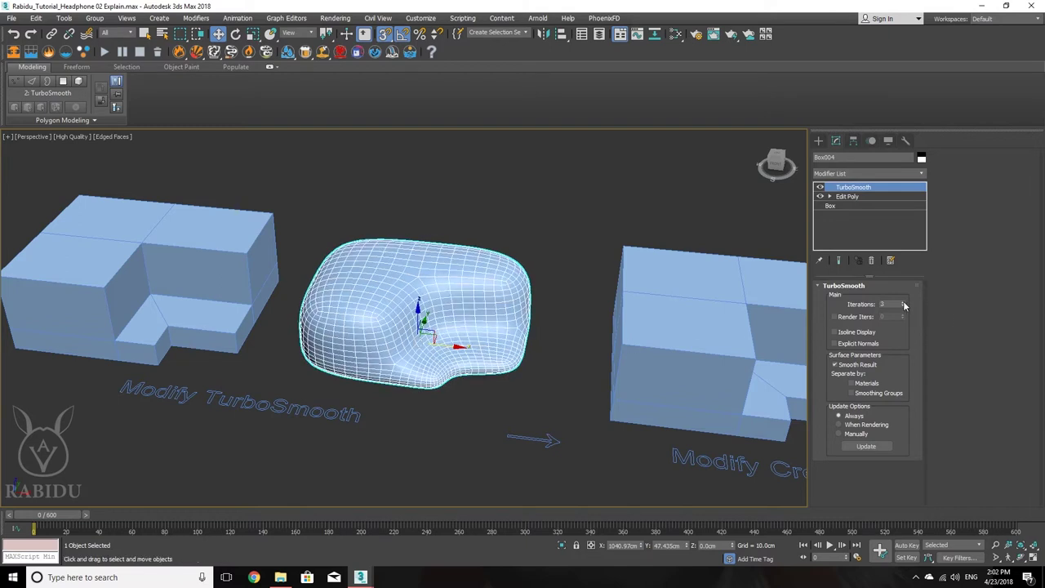
{"action": "left_click", "coordinate": [904, 303]}
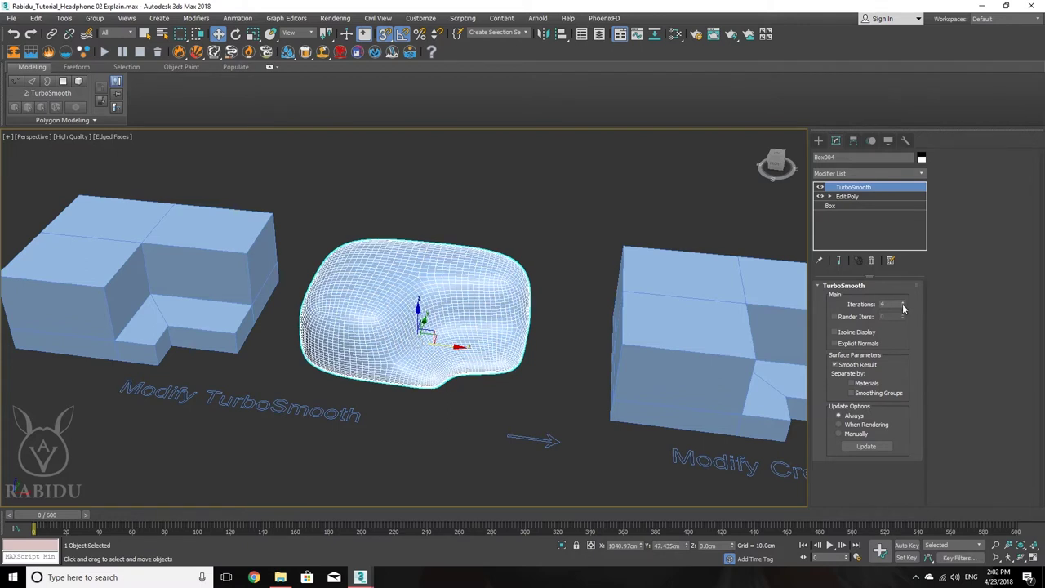
{"action": "left_click", "coordinate": [904, 303]}
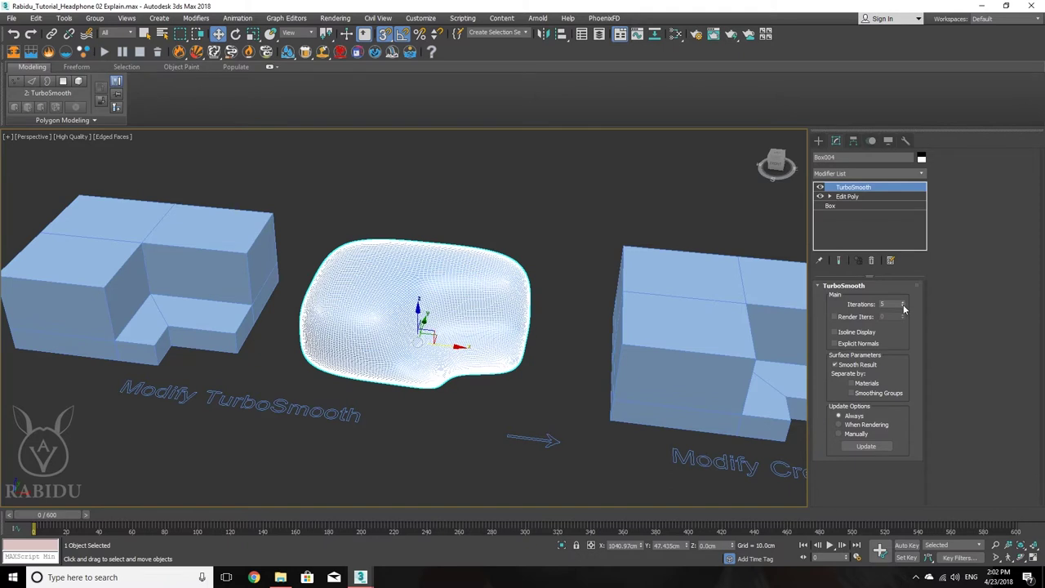
{"action": "right_click", "coordinate": [903, 307]}
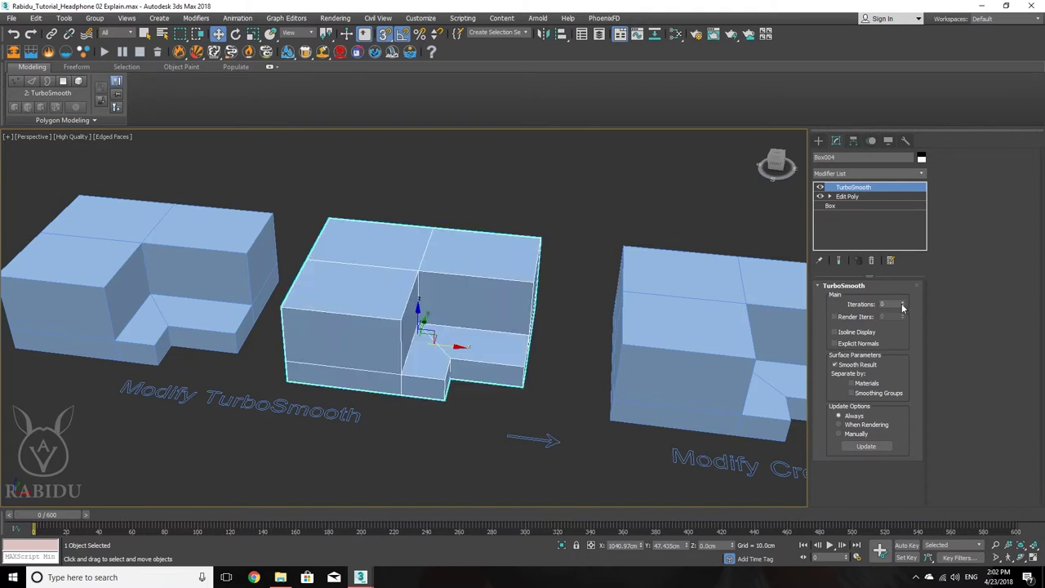
- Raise the notched box's TurboSmooth Iterations to 3 for a soft cheese-like shape
{"action": "left_click", "coordinate": [902, 303]}
{"action": "left_click", "coordinate": [902, 303]}
{"action": "middle_click_drag", "start_coordinate": [641, 306], "coordinate": [425, 304]}
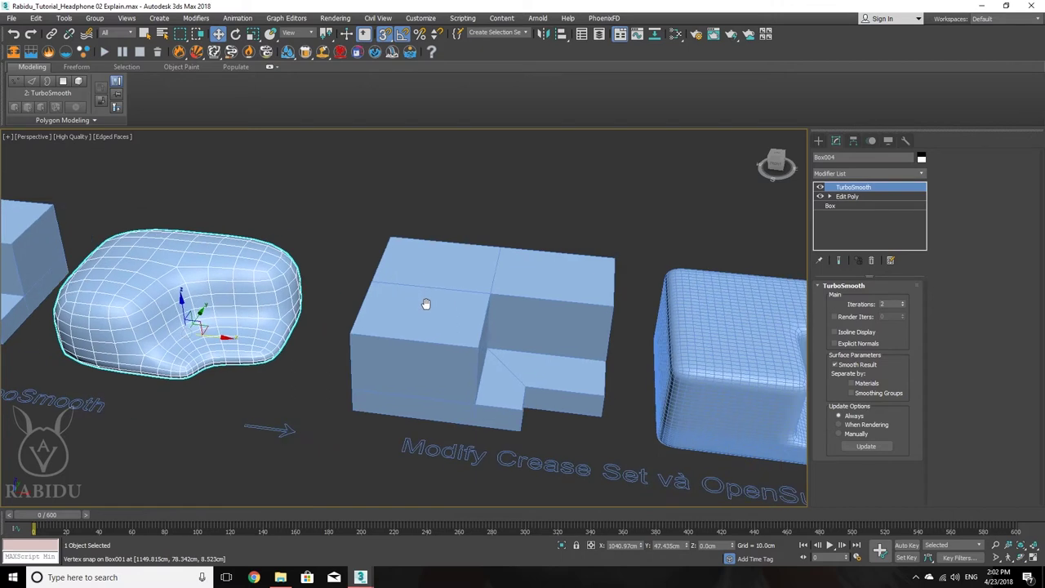
{"action": "left_click", "coordinate": [902, 302]}
{"action": "middle_click_drag", "start_coordinate": [297, 304], "coordinate": [486, 304]}
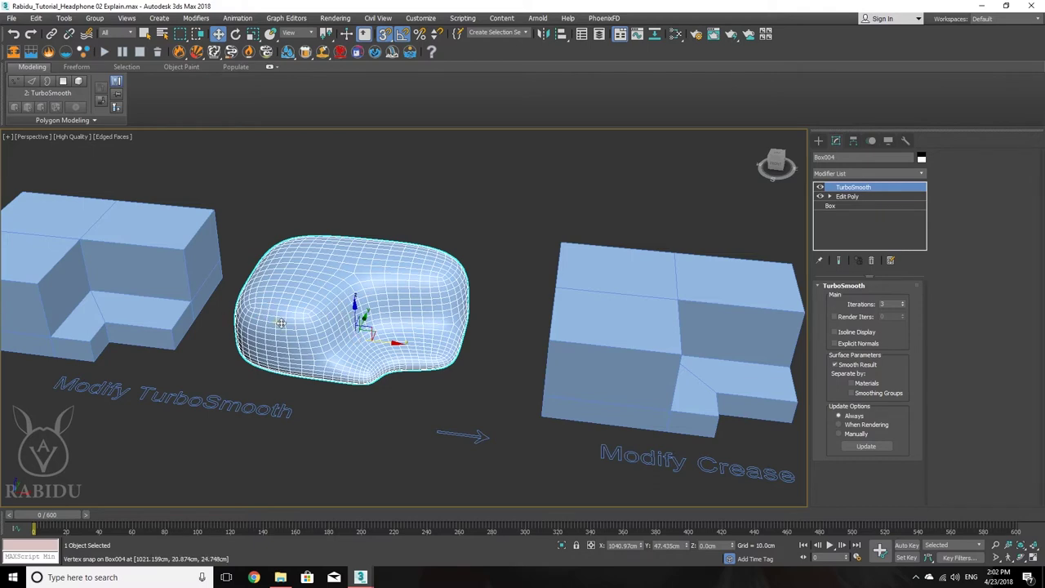
- Pan and zoom the viewport to the Modify Crease Set and OpenSubdiv examples
{"action": "mouse_move", "coordinate": [313, 335]}
{"action": "middle_mouse_down"}
{"action": "mouse_move", "coordinate": [255, 327]}
{"action": "mouse_move", "coordinate": [325, 326]}
{"action": "middle_mouse_up"}
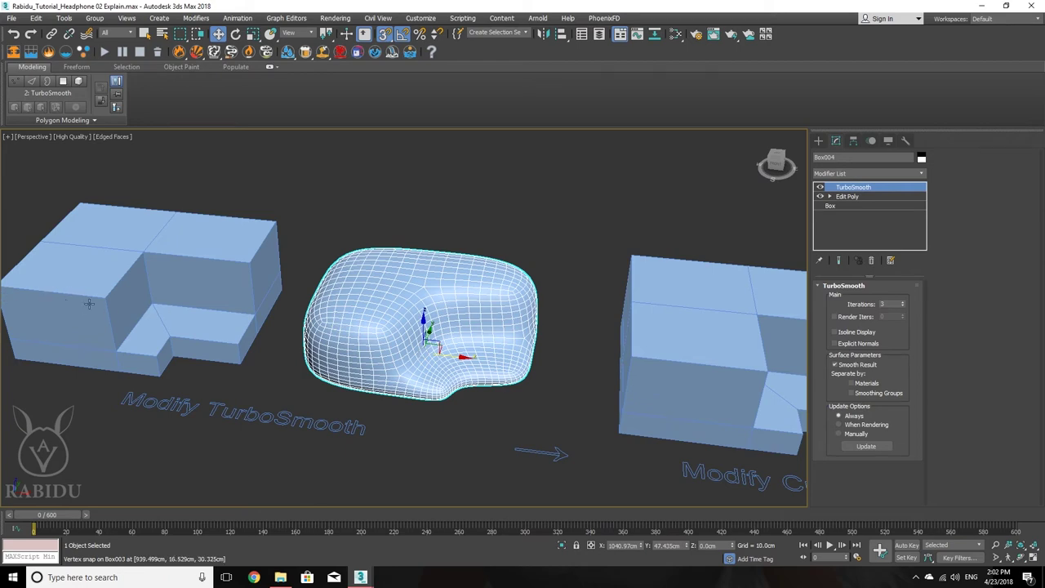
{"action": "scroll", "coordinate": [437, 356], "scroll_direction": "down", "scroll_amount": 5}
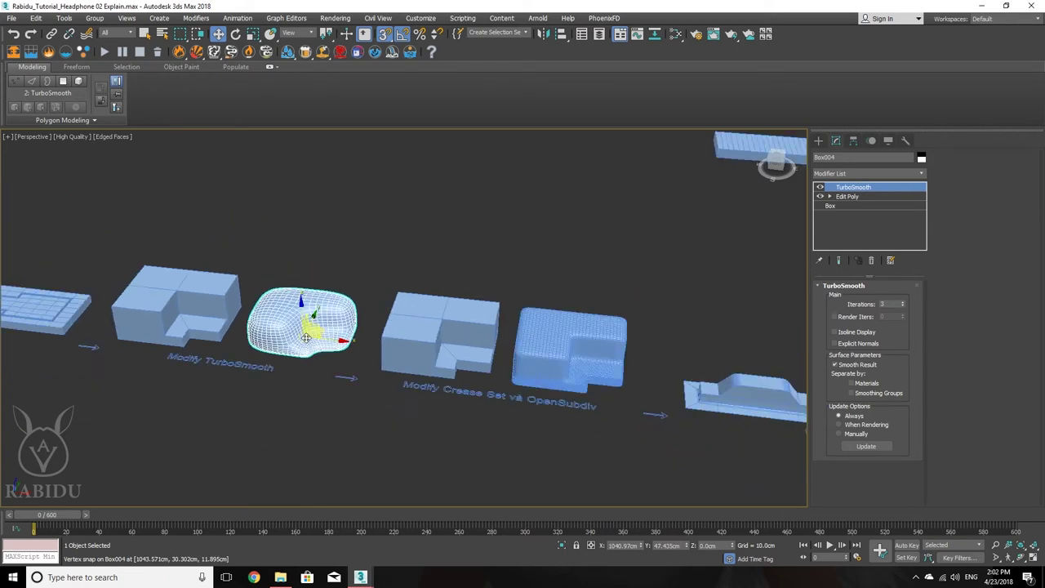
{"action": "scroll", "coordinate": [480, 377], "scroll_direction": "up", "scroll_amount": 4}
{"action": "middle_click_drag", "start_coordinate": [468, 371], "coordinate": [458, 362]}
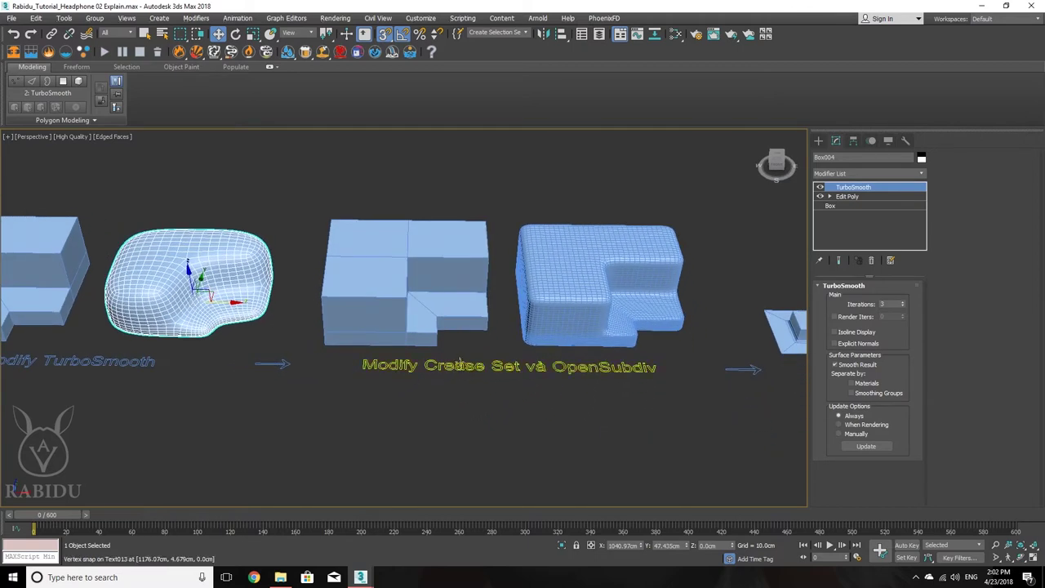
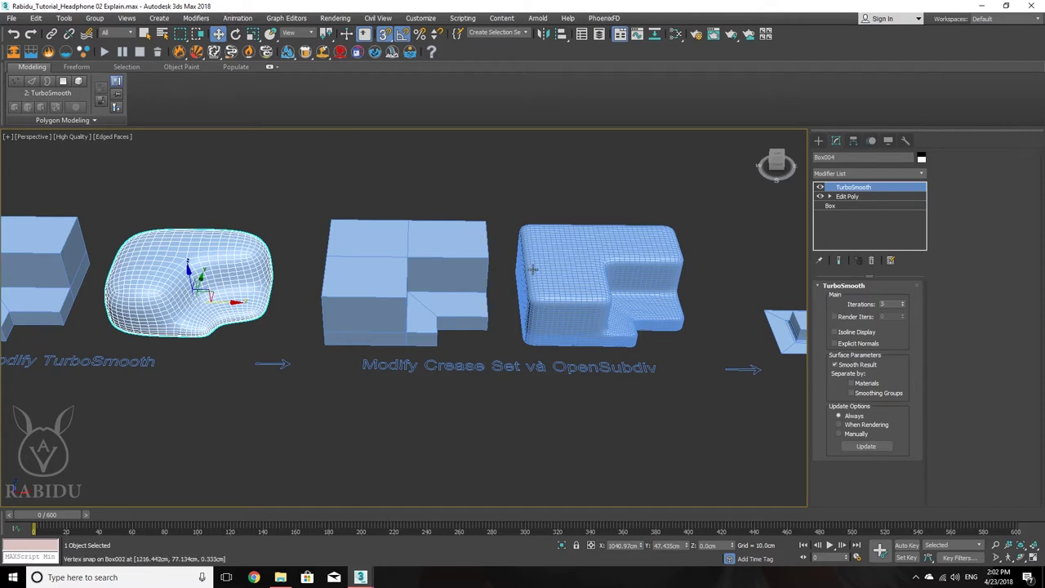
- Toggle Box002's OpenSubdiv smoothing off and back on to compare it with the base box
{"action": "middle_click_drag", "start_coordinate": [533, 270], "coordinate": [432, 287]}
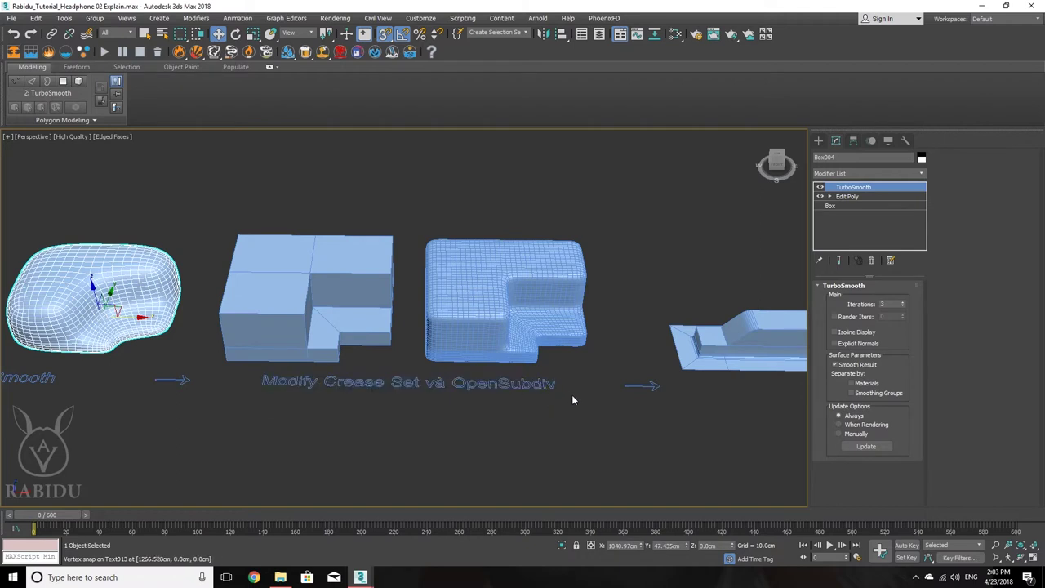
{"action": "left_click", "coordinate": [301, 297]}
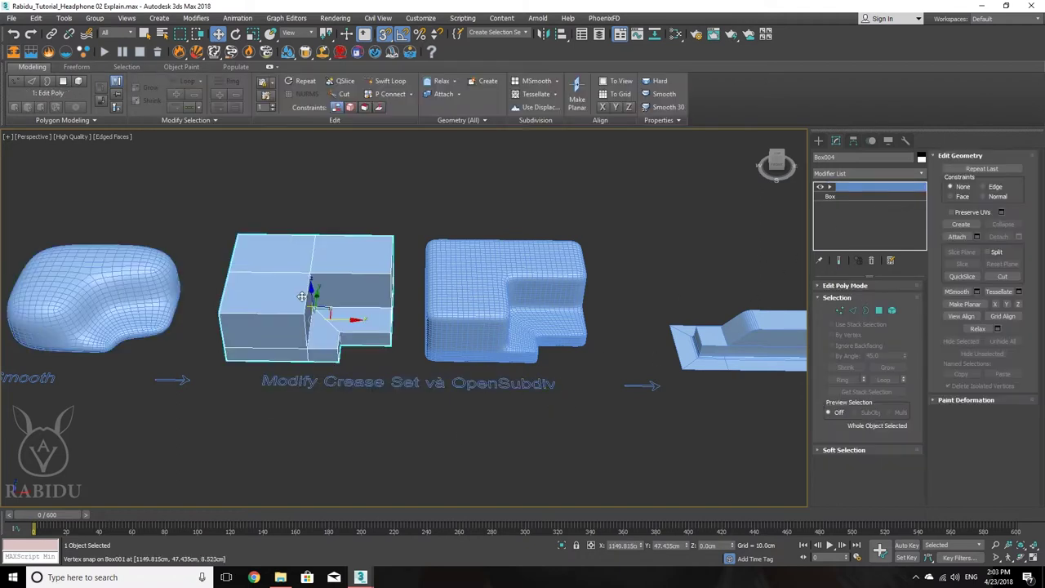
{"action": "left_click", "coordinate": [523, 298]}
{"action": "left_click", "coordinate": [819, 187]}
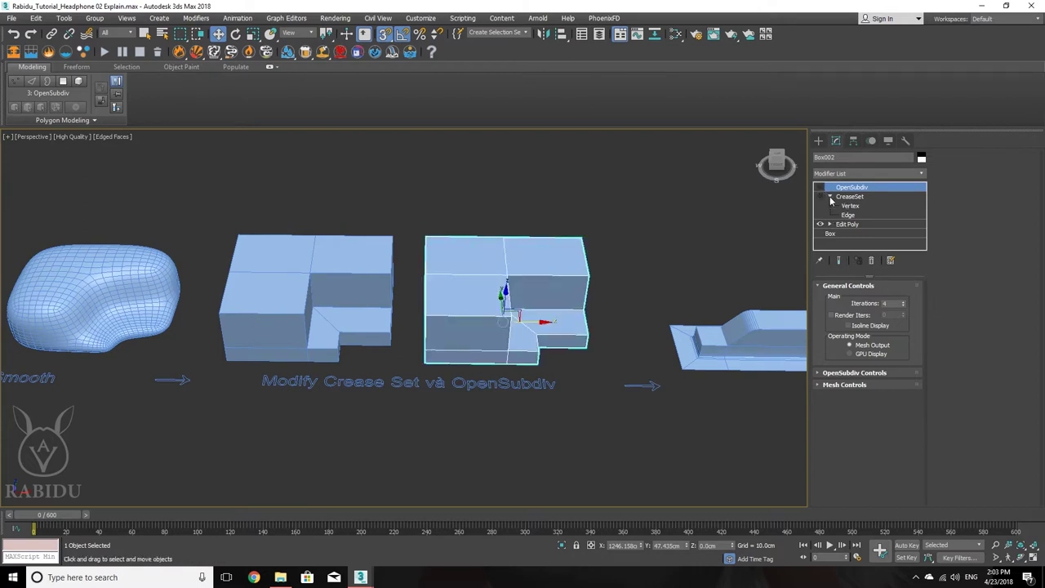
{"action": "middle_click_drag", "start_coordinate": [525, 419], "coordinate": [500, 392]}
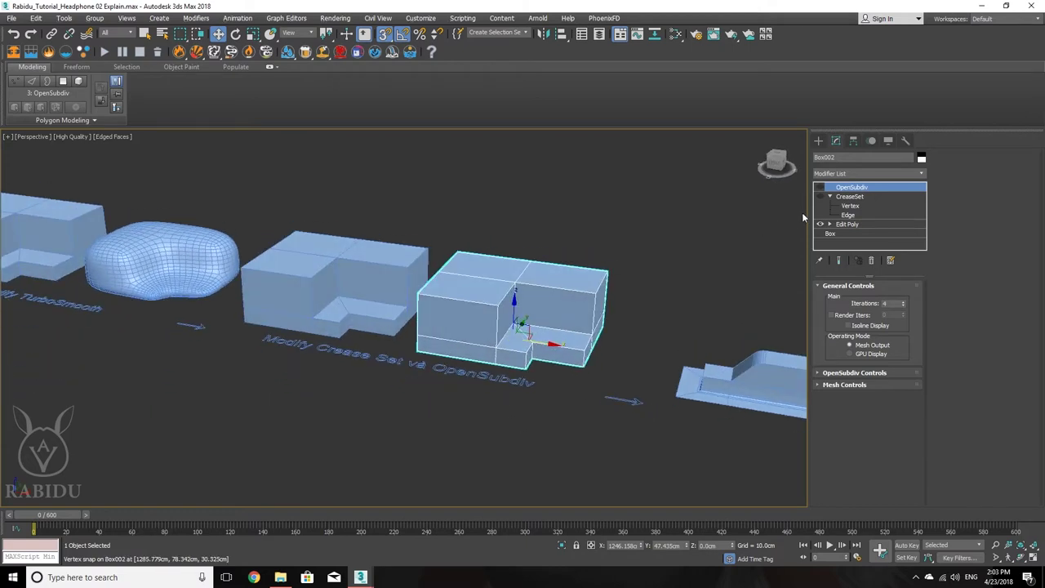
{"action": "left_click", "coordinate": [820, 189]}
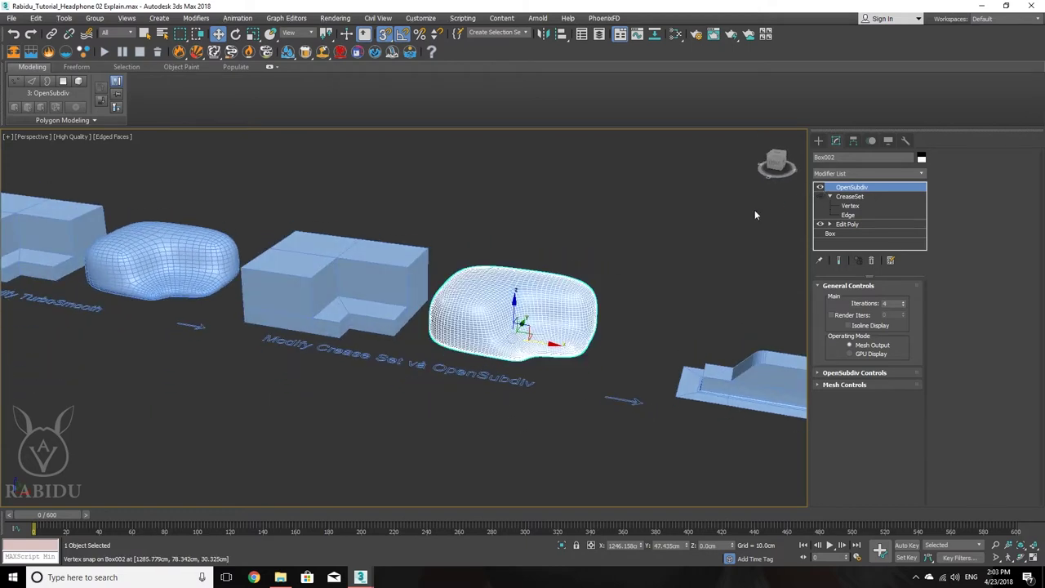
{"action": "middle_click_drag", "start_coordinate": [468, 328], "coordinate": [471, 351]}
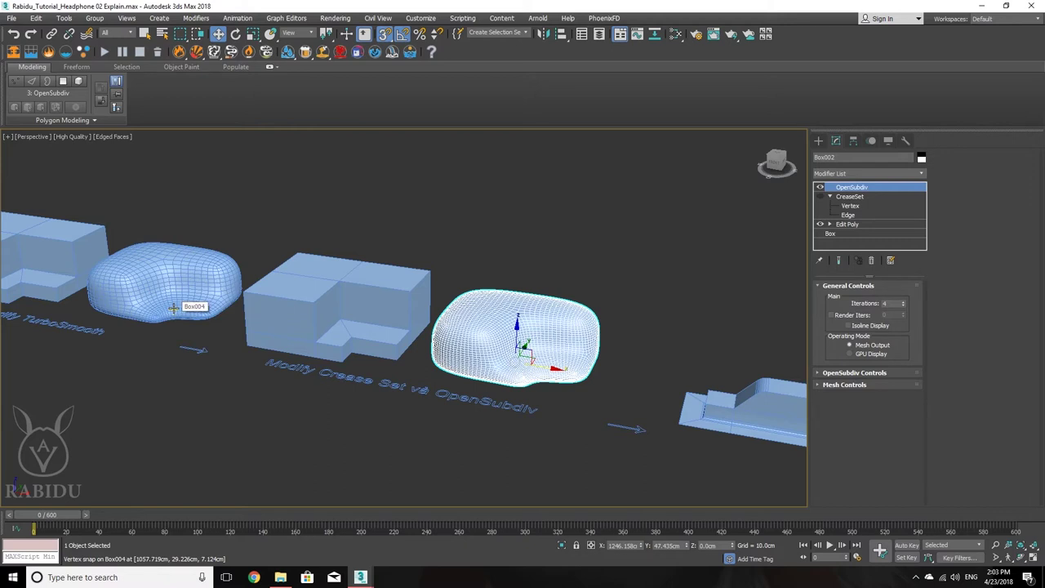
- Clear the selection, briefly pick Box004, then select the OpenSubdiv box Box002
{"action": "scroll", "coordinate": [433, 302], "scroll_direction": "up", "scroll_amount": 3}
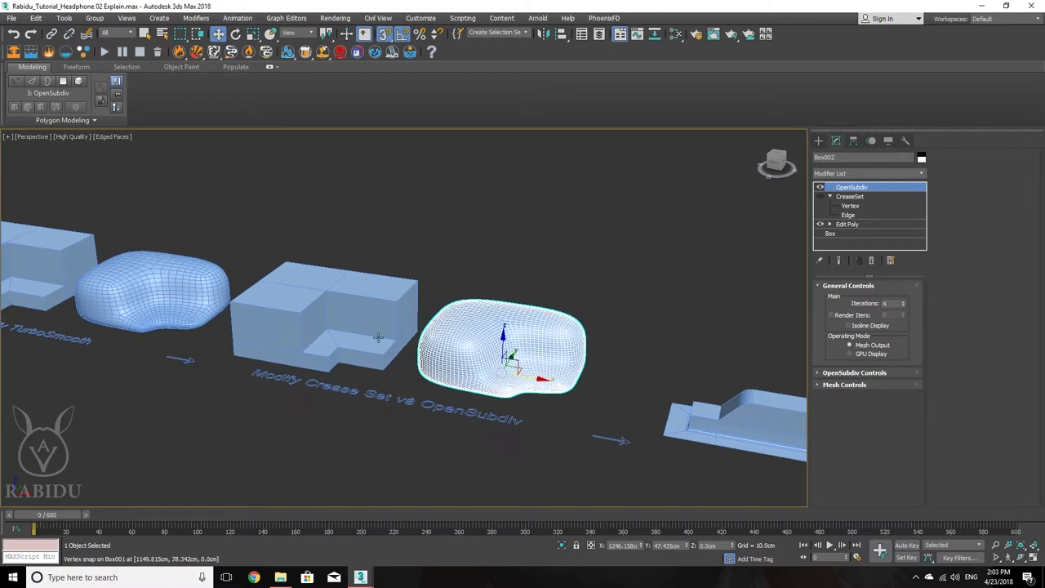
{"action": "left_click", "coordinate": [493, 260]}
{"action": "scroll", "coordinate": [236, 260], "scroll_direction": "down", "scroll_amount": 2}
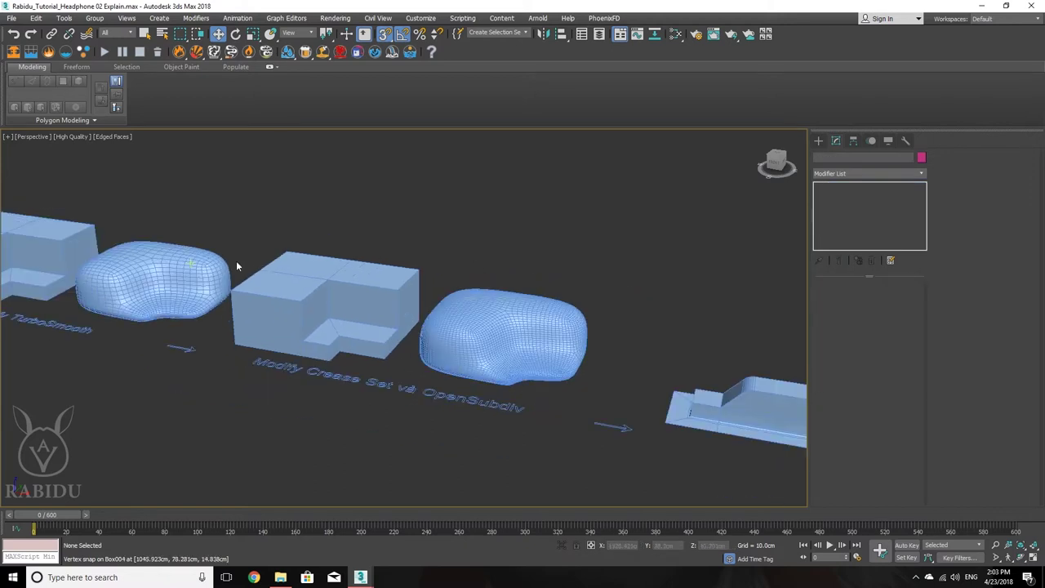
{"action": "left_click", "coordinate": [495, 334]}
{"action": "left_click", "coordinate": [144, 277]}
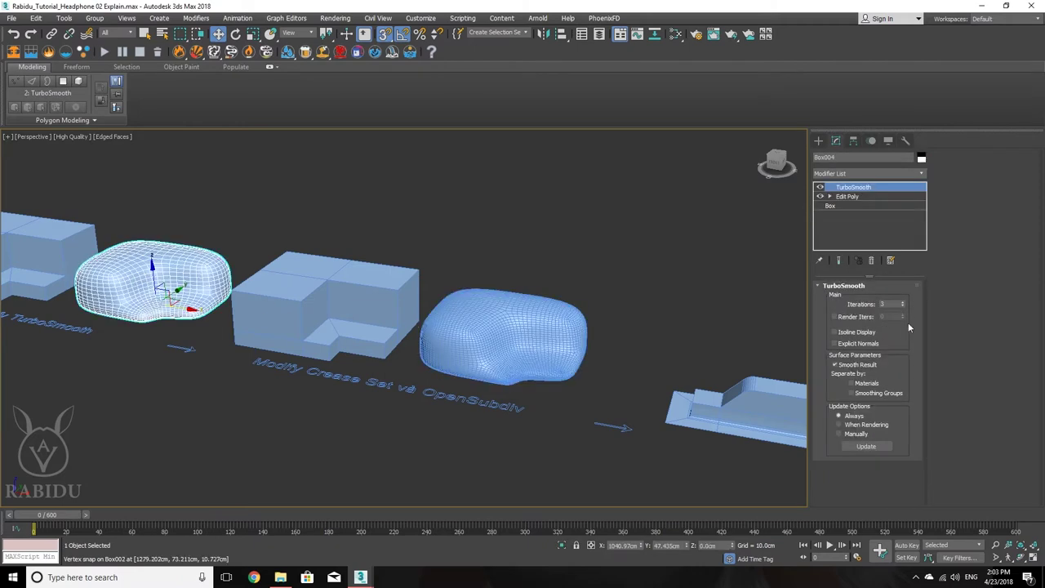
{"action": "left_click", "coordinate": [904, 302]}
{"action": "left_click", "coordinate": [537, 304]}
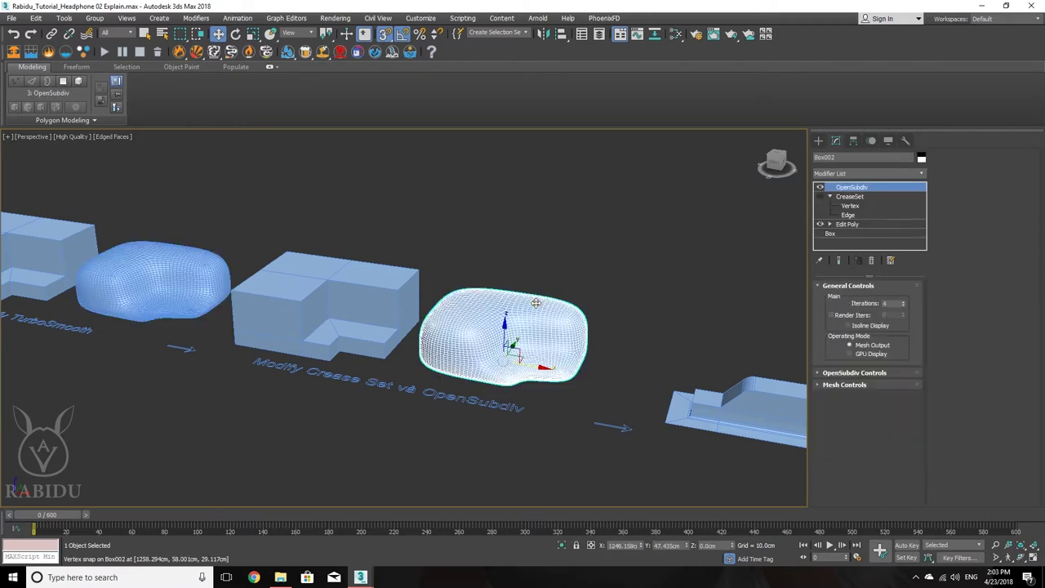
{"action": "scroll", "coordinate": [365, 396], "scroll_direction": "up", "scroll_amount": 2}
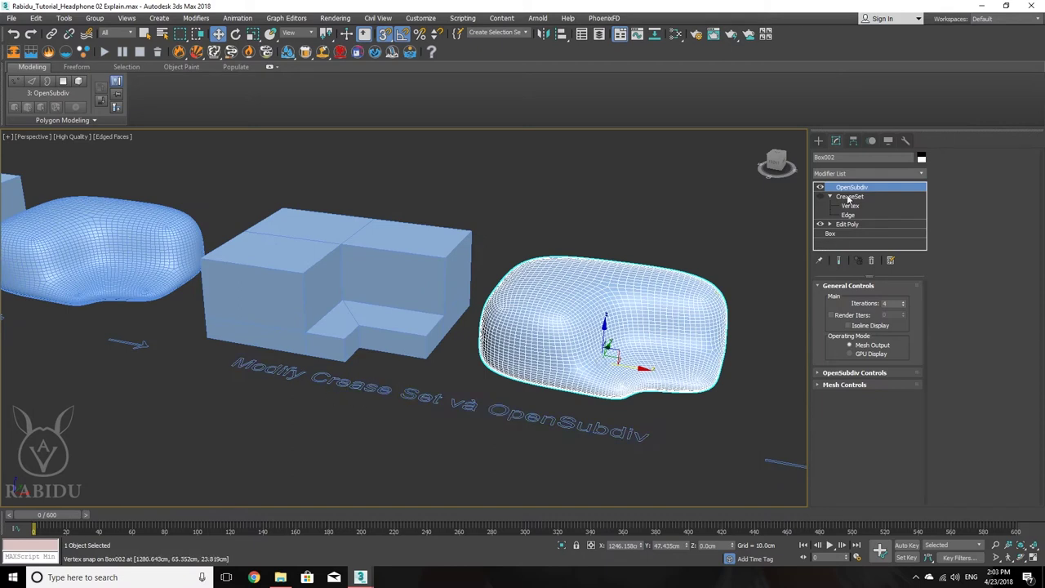
- Re-enable Box002's CreaseSet modifier and bring up its Crease Sets settings
{"action": "left_click", "coordinate": [919, 173]}
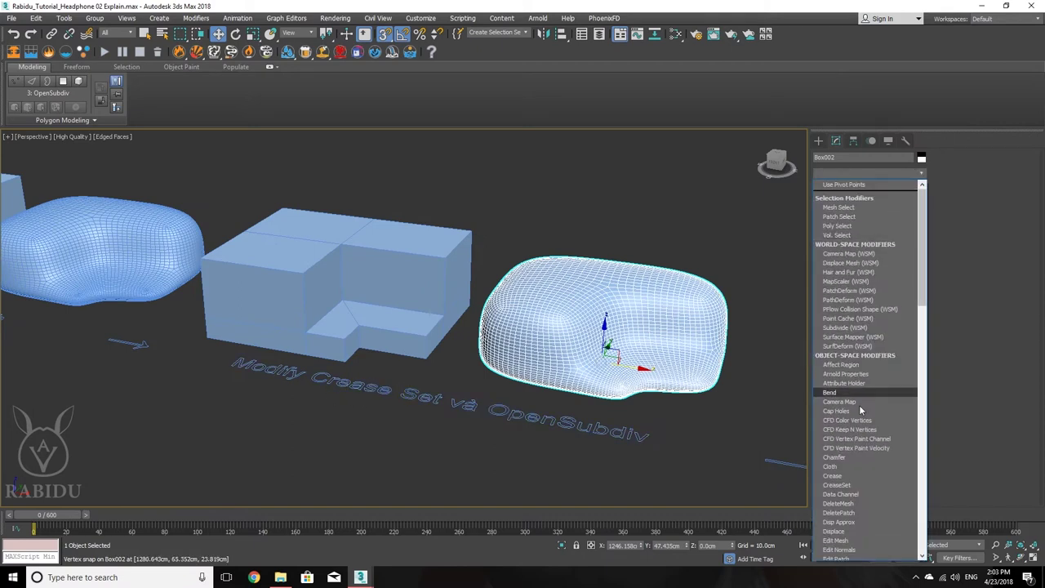
{"action": "left_click", "coordinate": [855, 485]}
{"action": "left_click", "coordinate": [819, 197]}
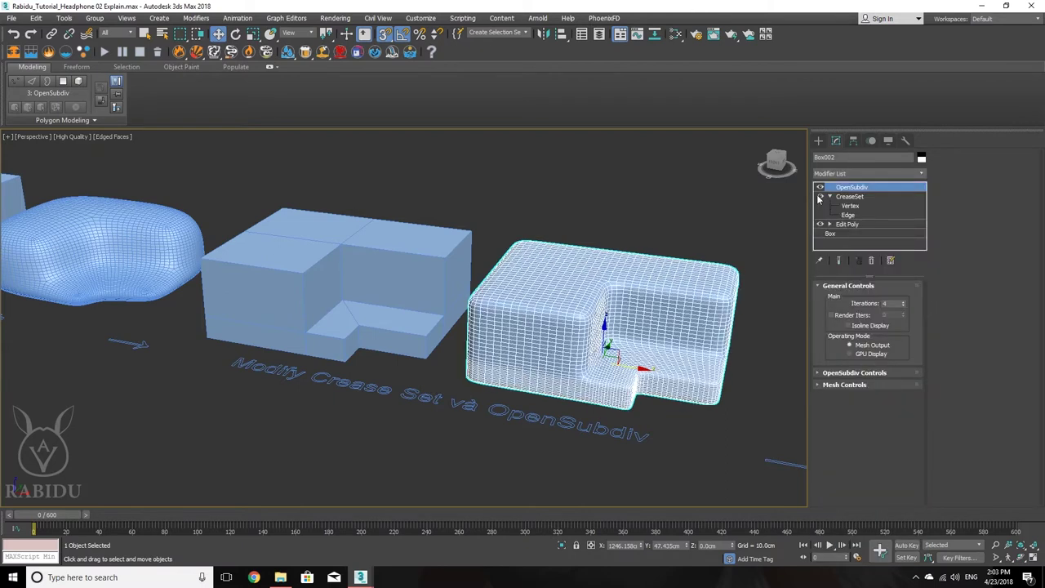
{"action": "left_click", "coordinate": [849, 196]}
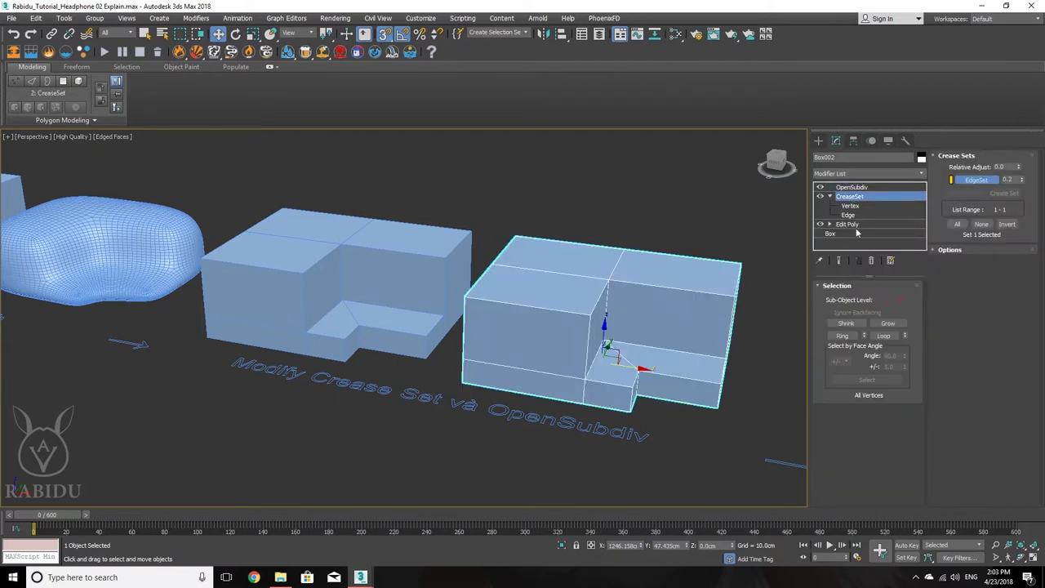
{"action": "left_click", "coordinate": [849, 188]}
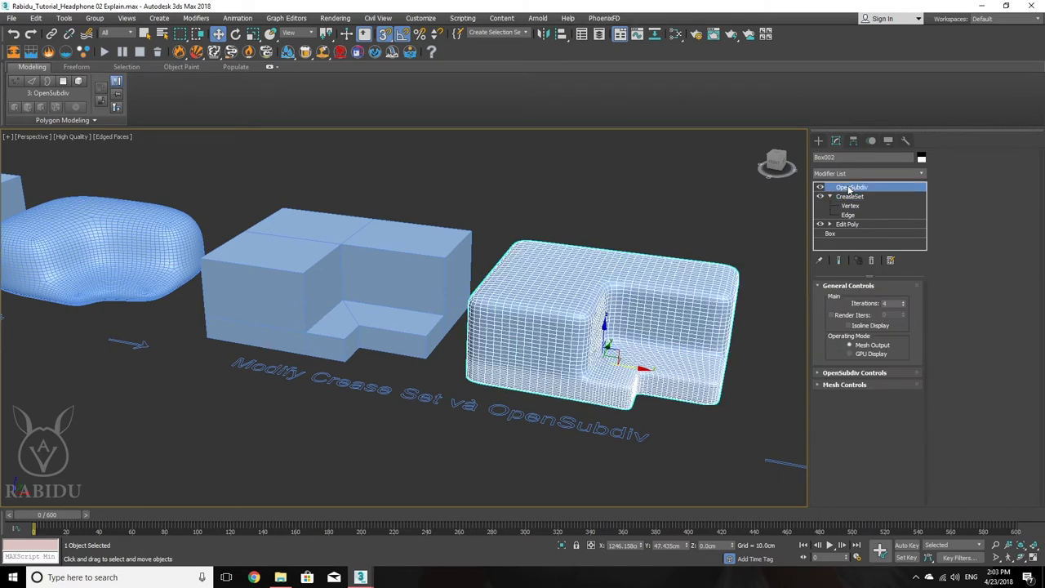
{"action": "right_click", "coordinate": [849, 190]}
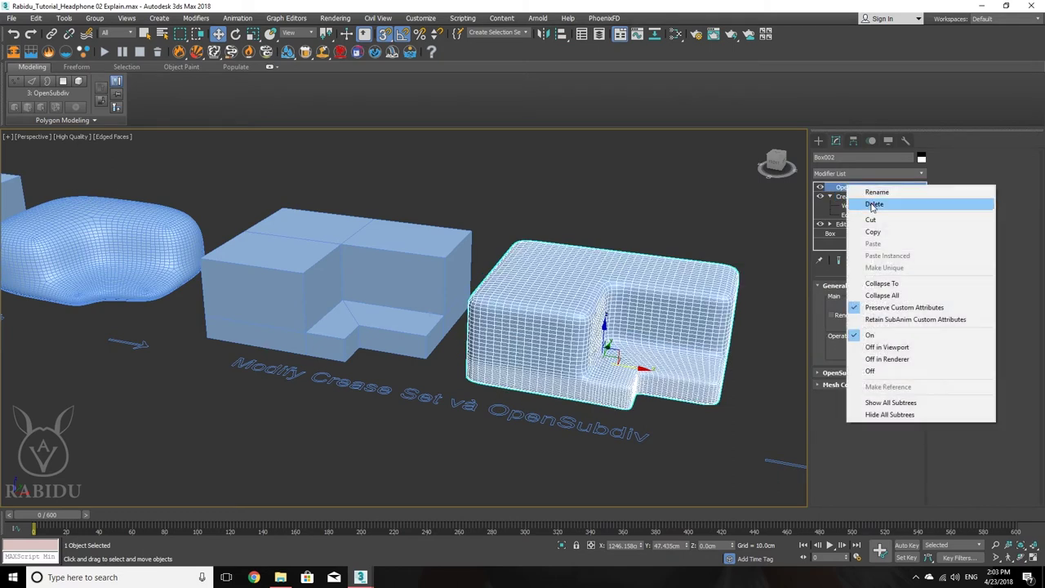
{"action": "left_click", "coordinate": [803, 193]}
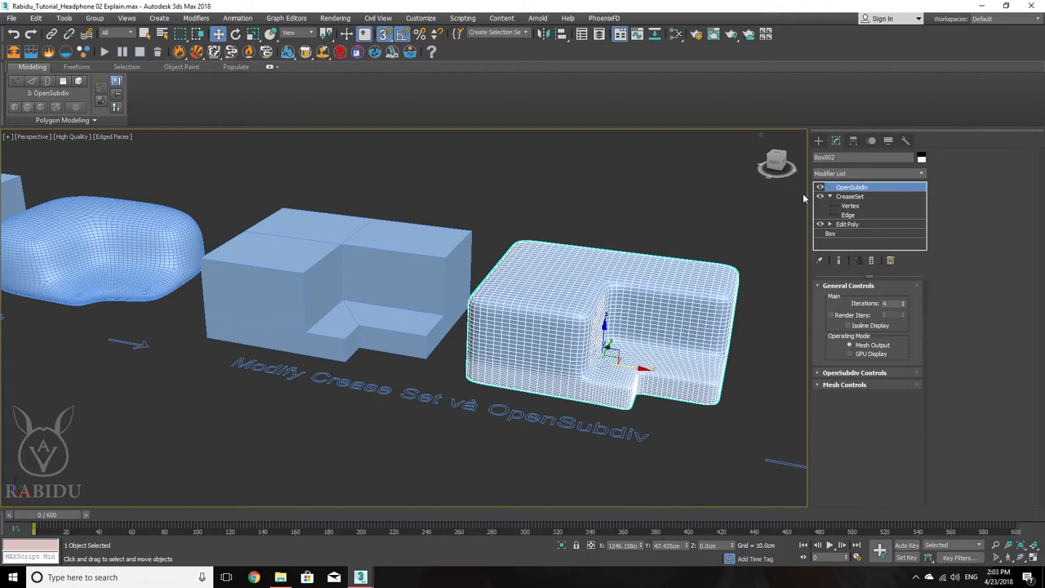
{"action": "left_click", "coordinate": [854, 197]}
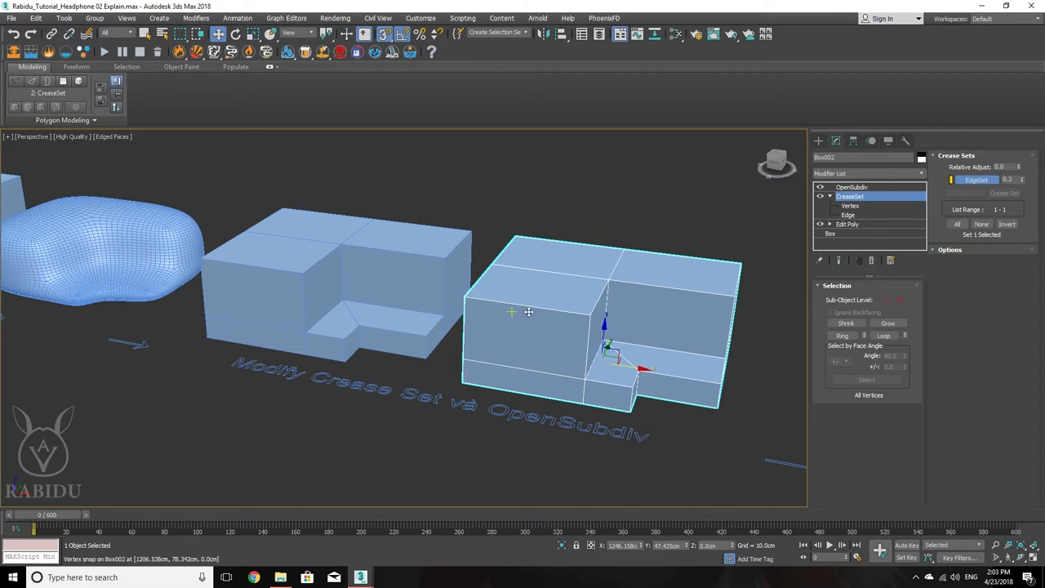
- Delete the old CreaseSet, add a new CreaseSet modifier, and enter Edge sub-object level
{"action": "right_click", "coordinate": [862, 198]}
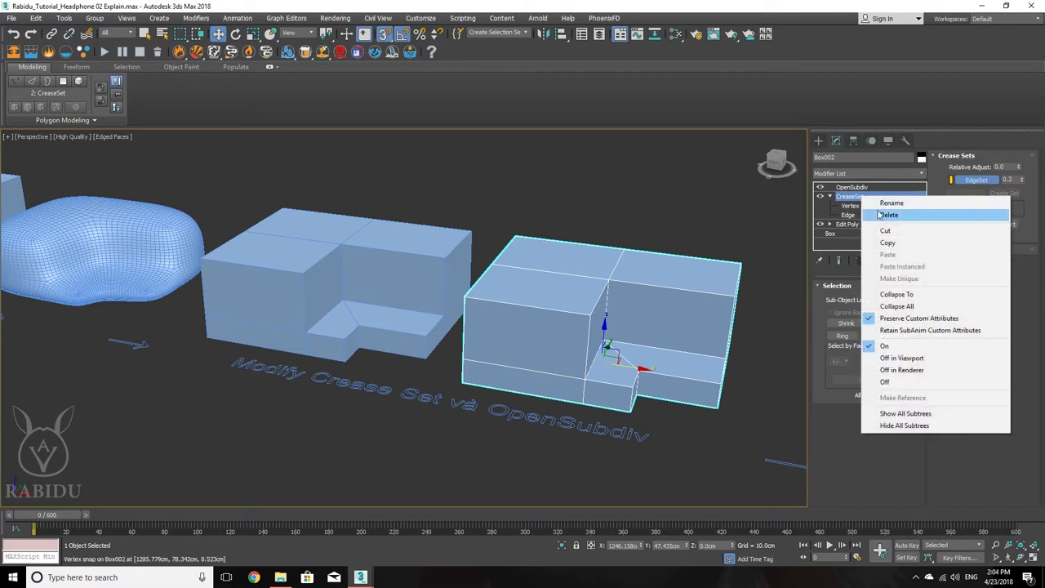
{"action": "left_click", "coordinate": [880, 214]}
{"action": "left_click", "coordinate": [870, 173]}
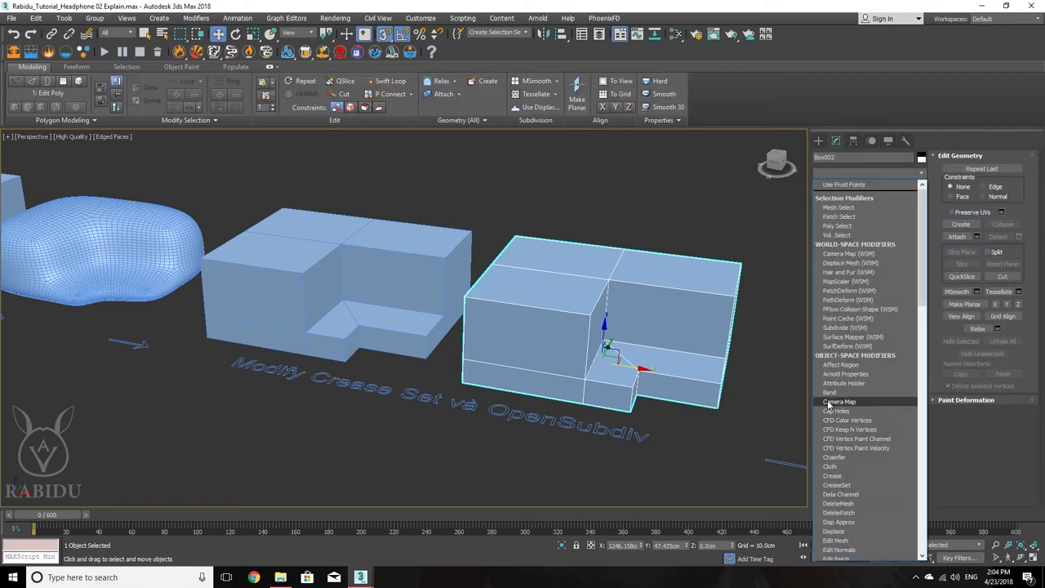
{"action": "left_click", "coordinate": [849, 485]}
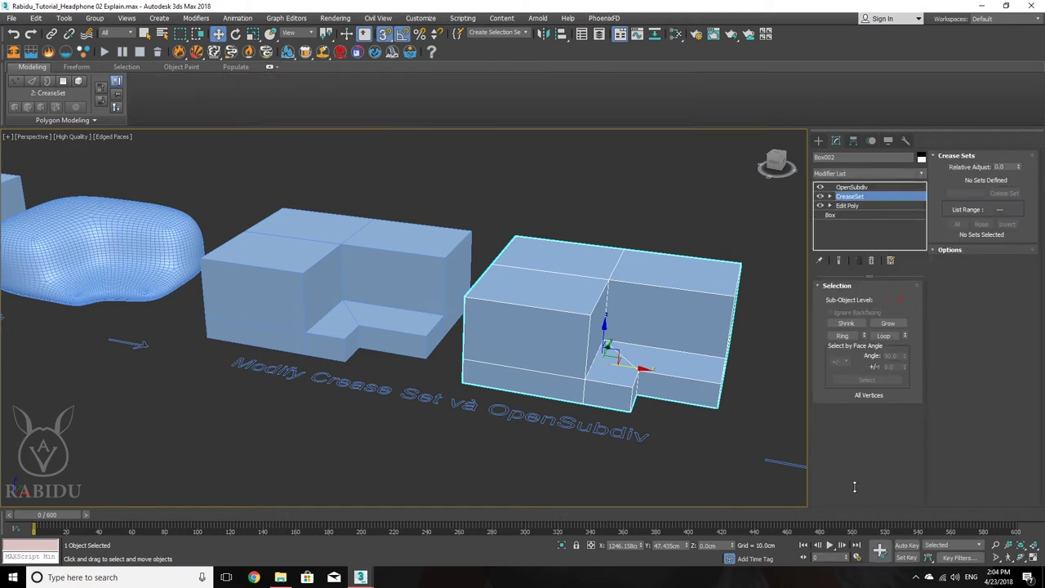
{"action": "left_click", "coordinate": [900, 300]}
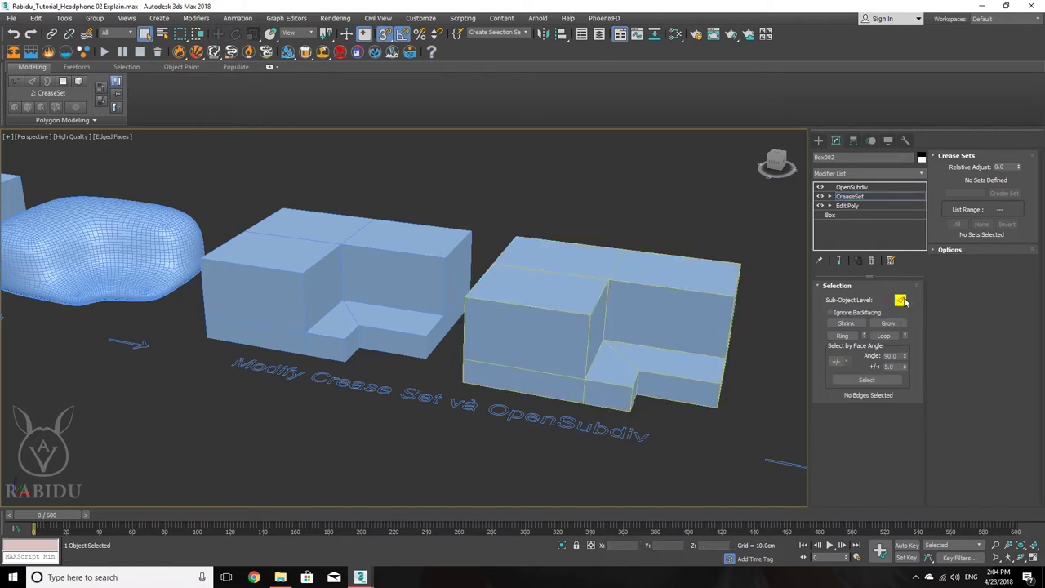
- Make crease set 1 from the top-front edge, raise its crease to 1.0, and view the OpenSubdiv result
{"action": "left_click", "coordinate": [535, 307]}
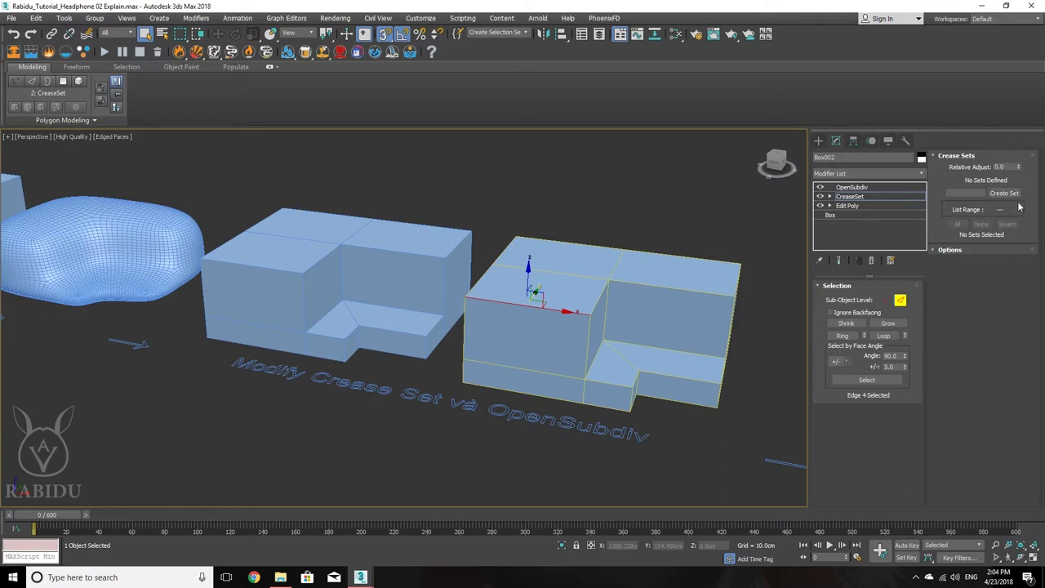
{"action": "left_click", "coordinate": [965, 193]}
{"action": "left_click", "coordinate": [997, 197]}
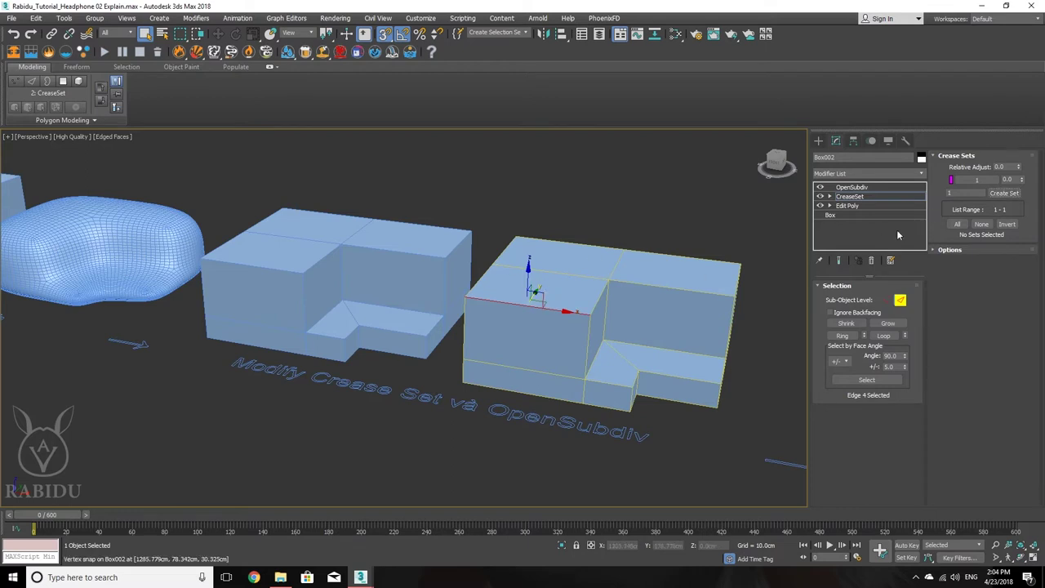
{"action": "left_click", "coordinate": [862, 187]}
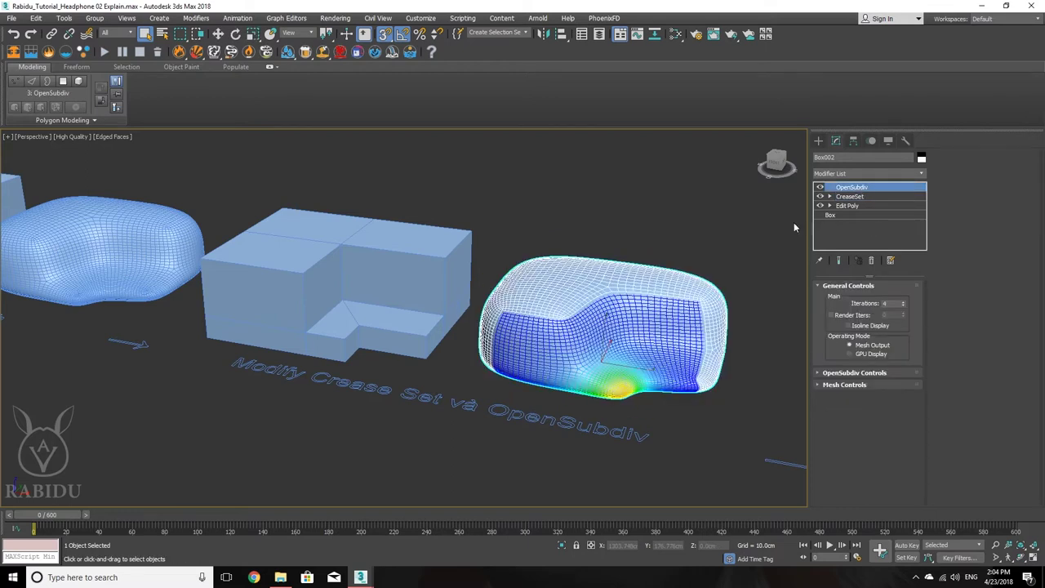
{"action": "scroll", "coordinate": [622, 335], "scroll_direction": "up", "scroll_amount": 4}
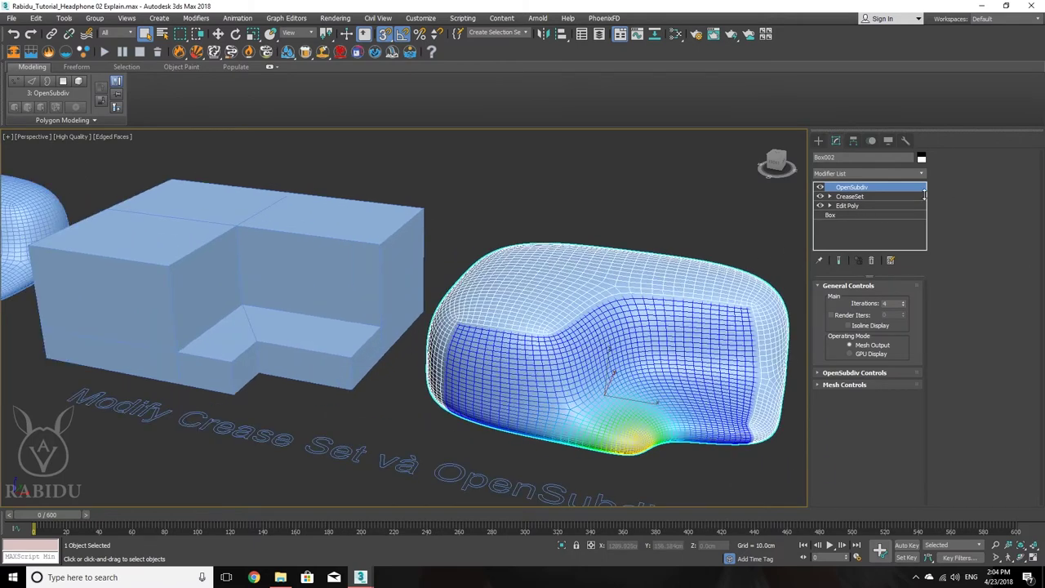
{"action": "left_click", "coordinate": [863, 197]}
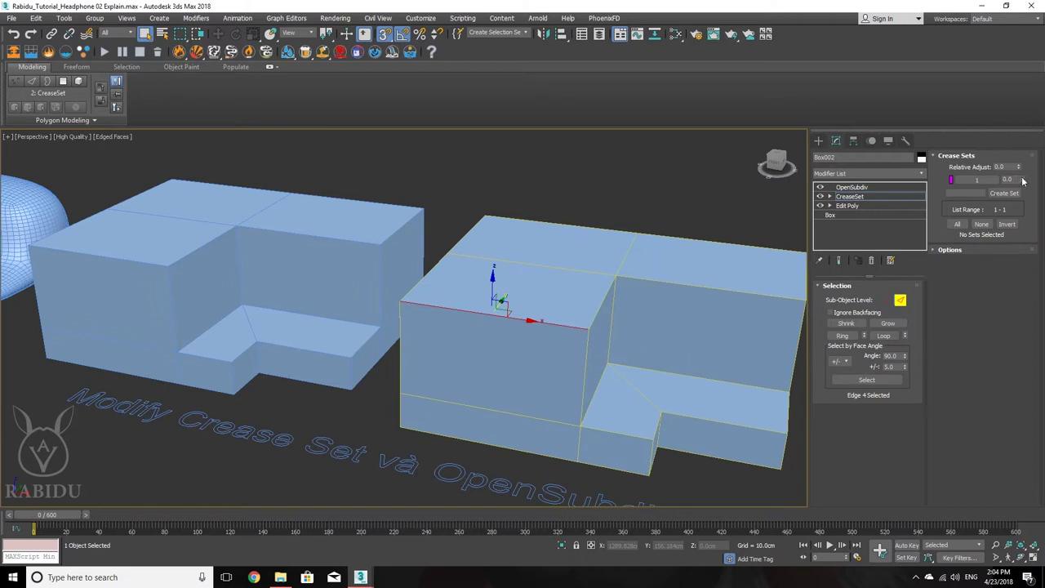
{"action": "left_click_drag", "start_coordinate": [1023, 181], "coordinate": [1023, 161]}
{"action": "left_click", "coordinate": [873, 195]}
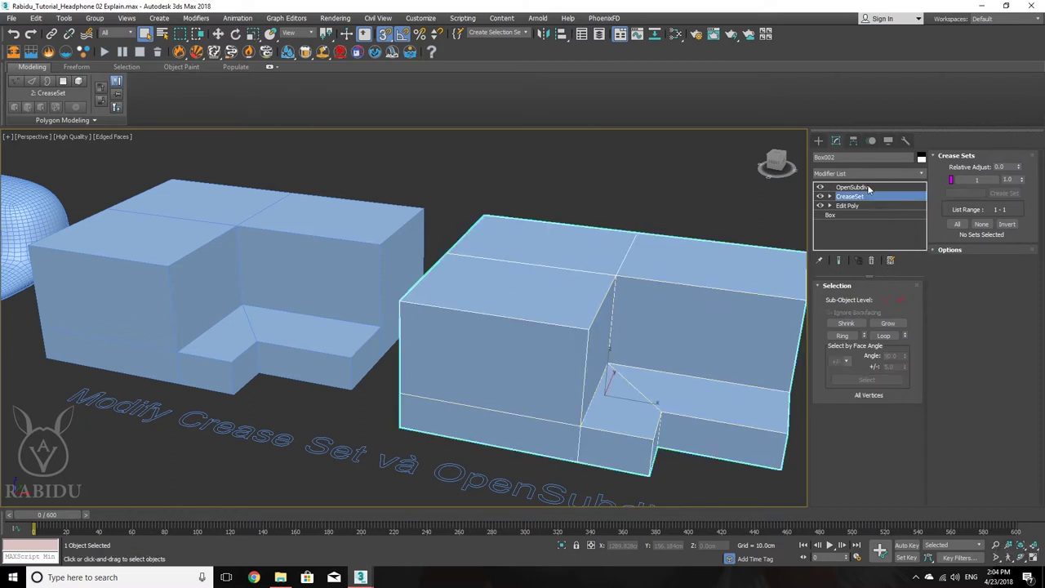
{"action": "left_click", "coordinate": [853, 188]}
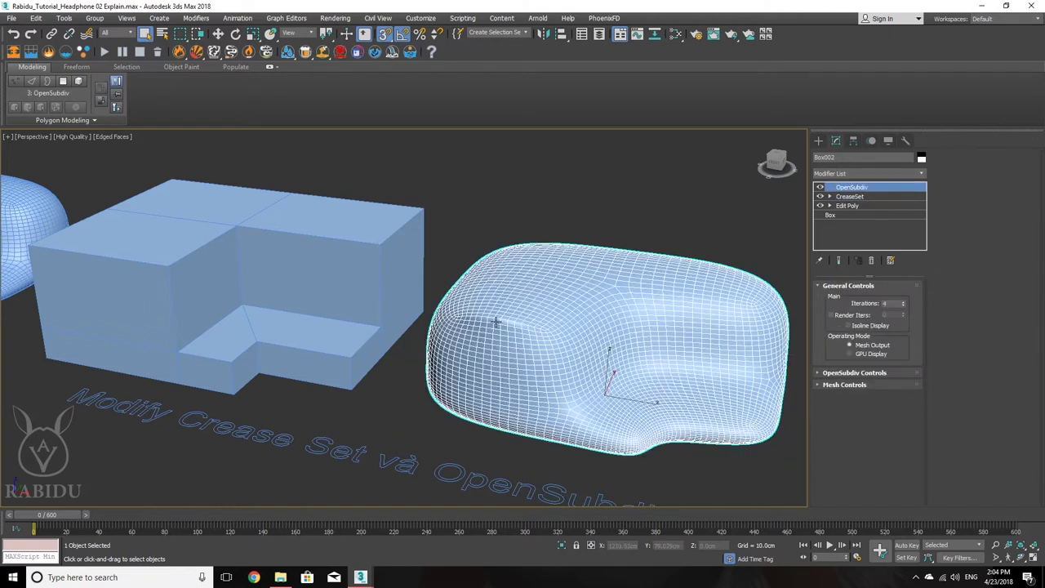
- Toggle the CreaseSet modifier off and on repeatedly to compare the smoothed box with and without creases
{"action": "left_click", "coordinate": [821, 196]}
{"action": "left_click", "coordinate": [822, 198]}
{"action": "left_click", "coordinate": [821, 197]}
{"action": "left_click", "coordinate": [821, 197]}
{"action": "middle_click_drag", "start_coordinate": [515, 327], "coordinate": [327, 286]}
{"action": "middle_click_drag", "start_coordinate": [440, 287], "coordinate": [489, 280], "text": "alt"}
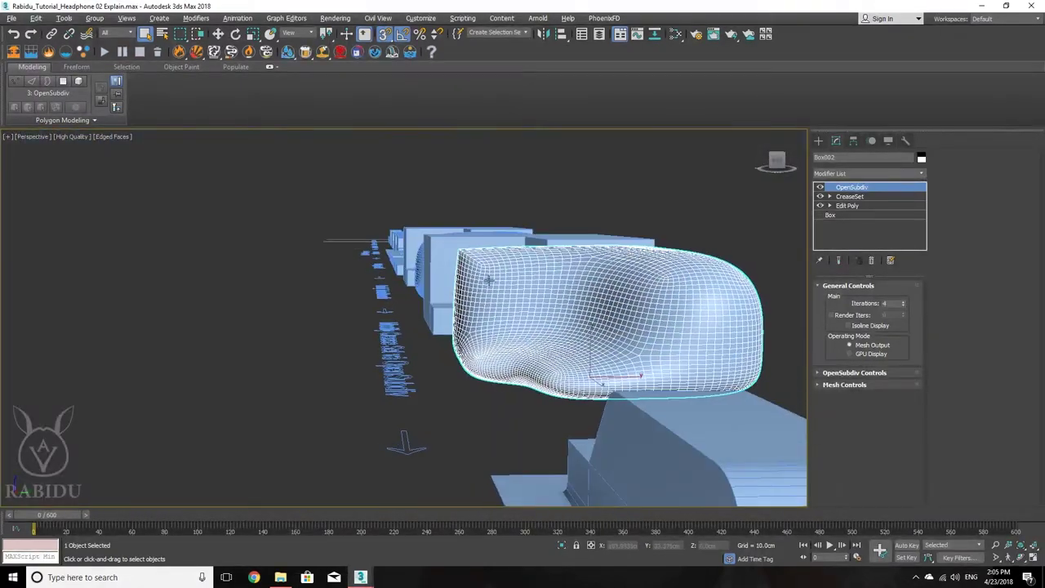
{"action": "left_click", "coordinate": [821, 197]}
{"action": "left_click", "coordinate": [821, 198]}
{"action": "left_click", "coordinate": [820, 197]}
{"action": "left_click", "coordinate": [820, 198]}
- In the Crease Sets settings, preview crease strength with Show End Result, reset it to 0.0, then hide the end result
{"action": "left_click", "coordinate": [849, 196]}
{"action": "middle_click_drag", "start_coordinate": [706, 223], "coordinate": [592, 307], "text": "alt"}
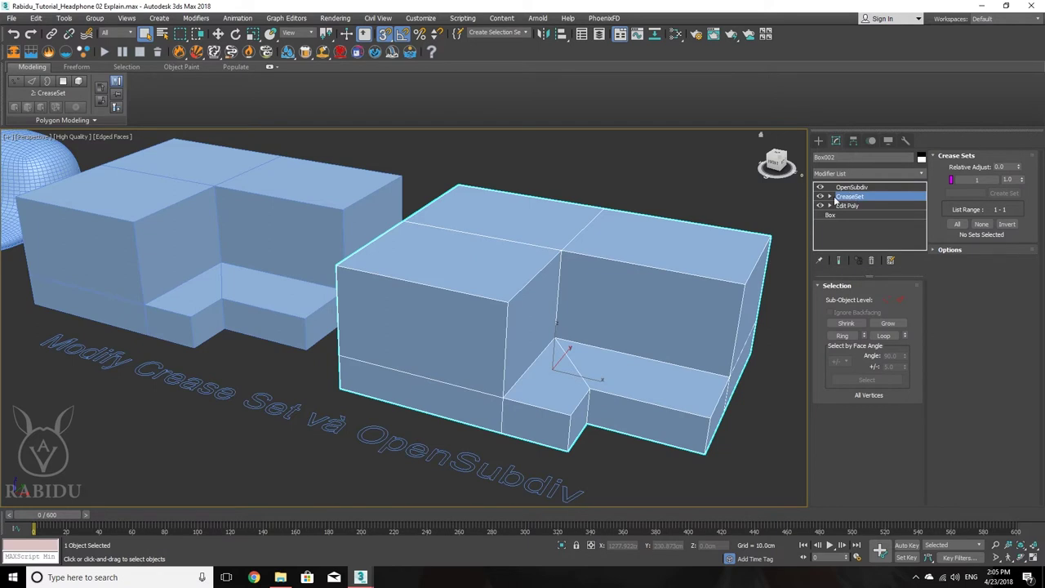
{"action": "left_click", "coordinate": [839, 260]}
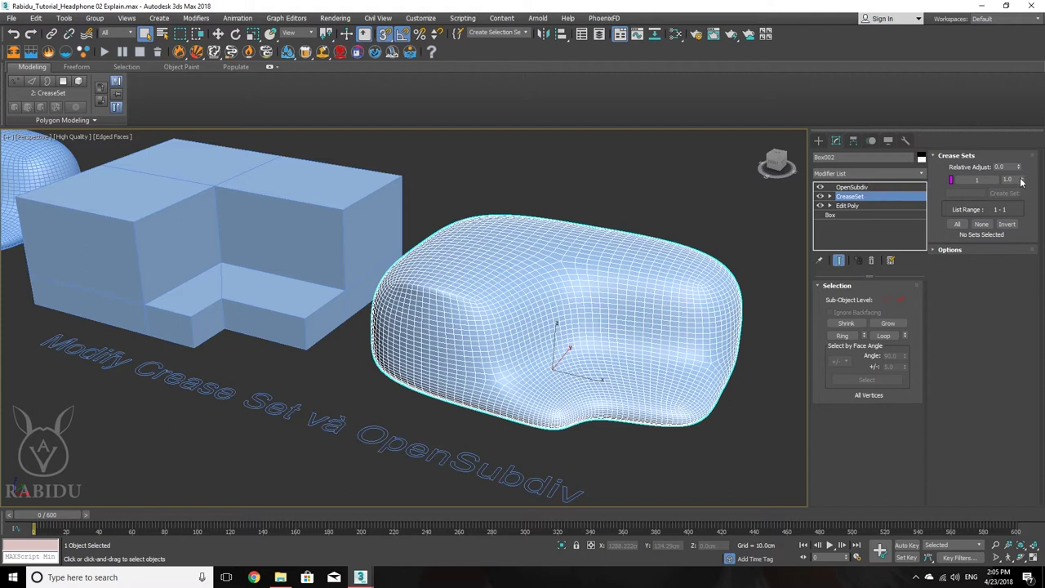
{"action": "mouse_move", "coordinate": [1025, 204]}
{"action": "left_mouse_down"}
{"action": "mouse_move", "coordinate": [1028, 179]}
{"action": "mouse_move", "coordinate": [1022, 243]}
{"action": "mouse_move", "coordinate": [1019, 168]}
{"action": "mouse_move", "coordinate": [1039, 253]}
{"action": "left_mouse_up"}
{"action": "mouse_move", "coordinate": [6, 194]}
{"action": "left_mouse_down"}
{"action": "mouse_move", "coordinate": [6, 136]}
{"action": "mouse_move", "coordinate": [19, 251]}
{"action": "mouse_move", "coordinate": [29, 136]}
{"action": "mouse_move", "coordinate": [45, 264]}
{"action": "mouse_move", "coordinate": [49, 154]}
{"action": "mouse_move", "coordinate": [77, 251]}
{"action": "mouse_move", "coordinate": [75, 146]}
{"action": "mouse_move", "coordinate": [36, 161]}
{"action": "left_mouse_up"}
{"action": "left_click", "coordinate": [838, 260]}
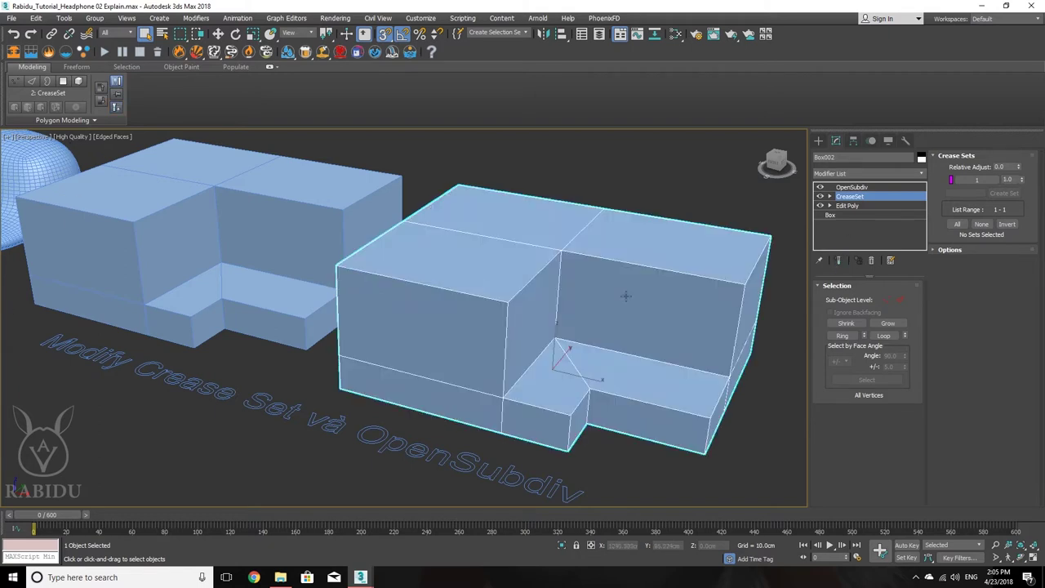
- Select the four-edge loop at the inner vertical corner and save it as crease set 2
{"action": "left_click", "coordinate": [900, 300]}
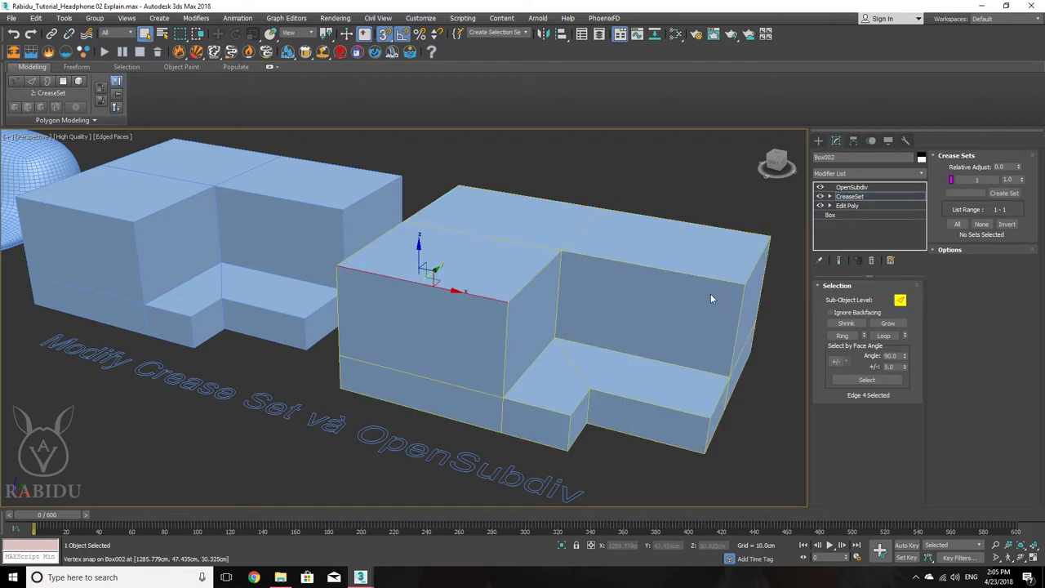
{"action": "left_click", "coordinate": [560, 296]}
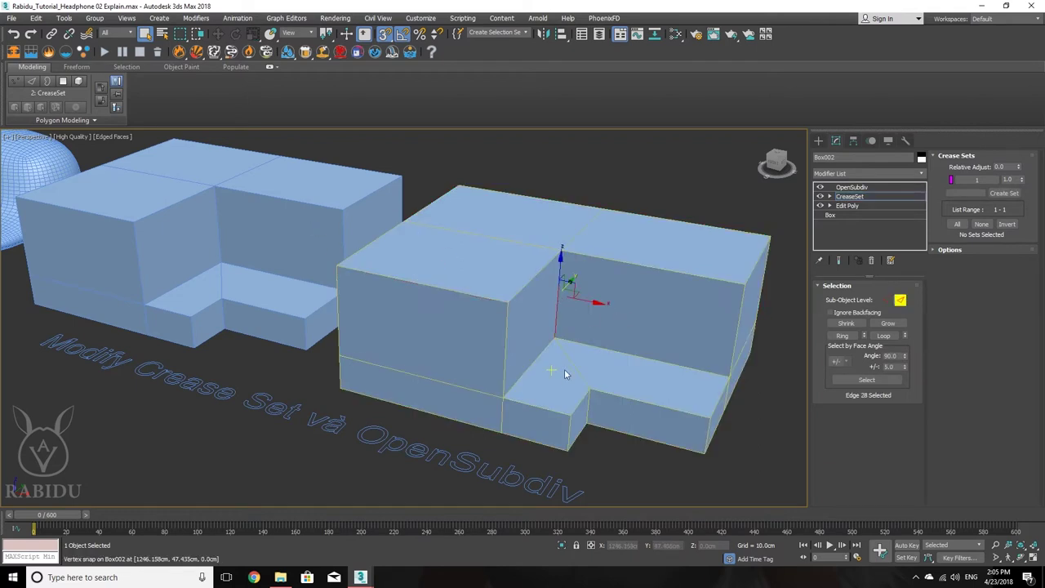
{"action": "double_click", "coordinate": [560, 315]}
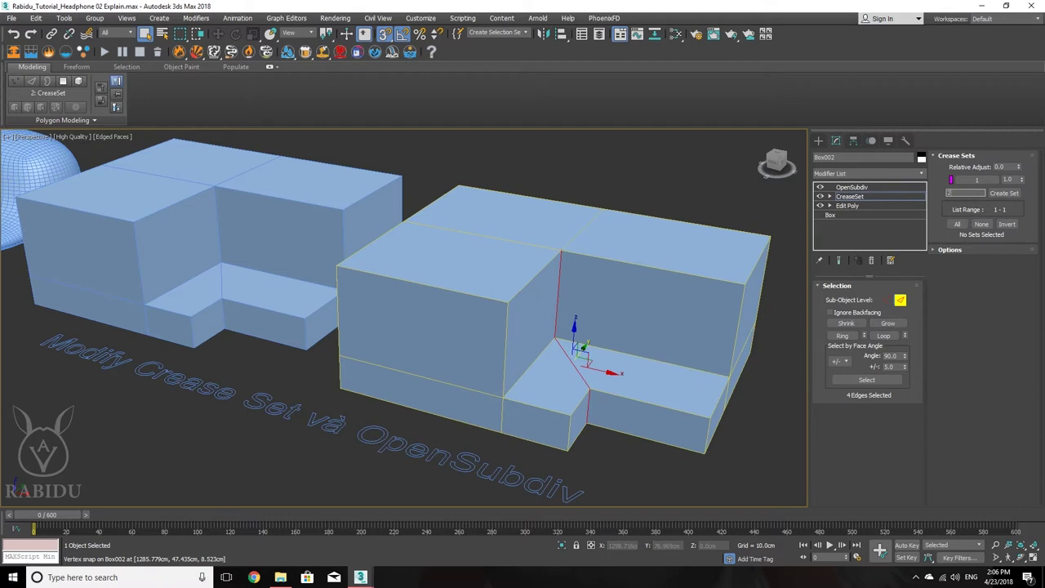
{"action": "left_click", "coordinate": [1010, 194]}
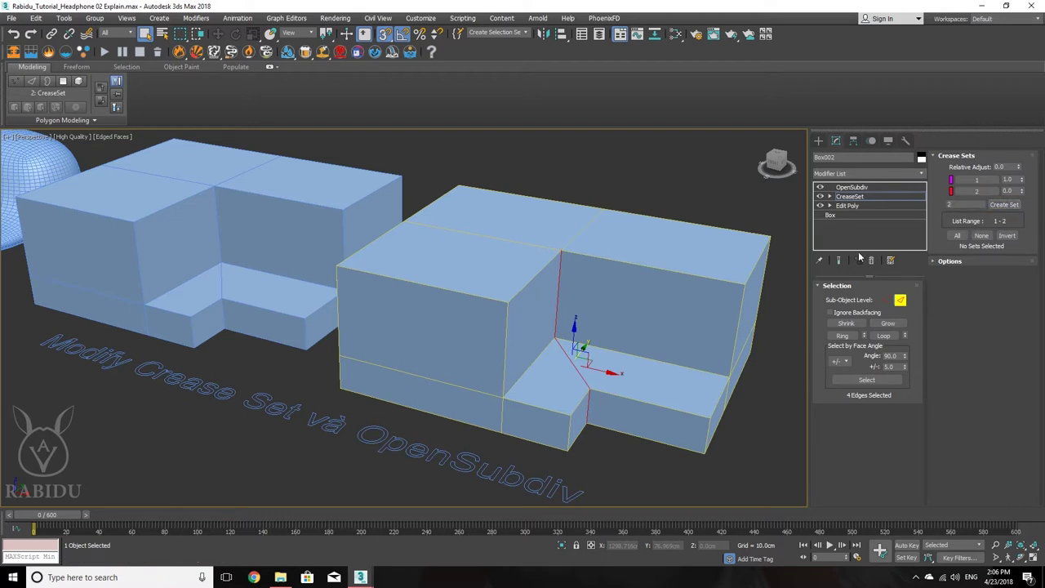
{"action": "left_click", "coordinate": [839, 261]}
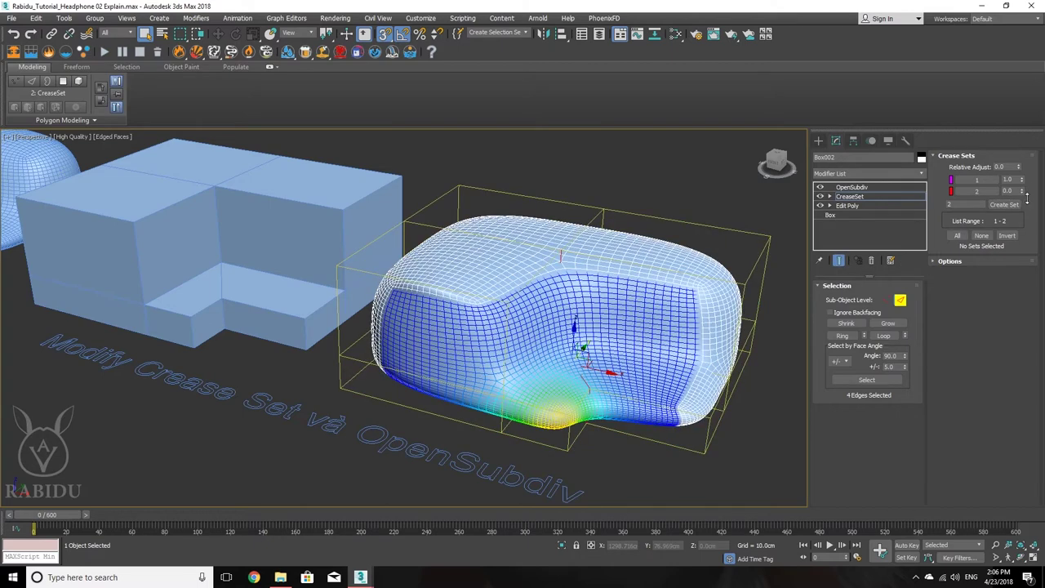
{"action": "left_click", "coordinate": [900, 299]}
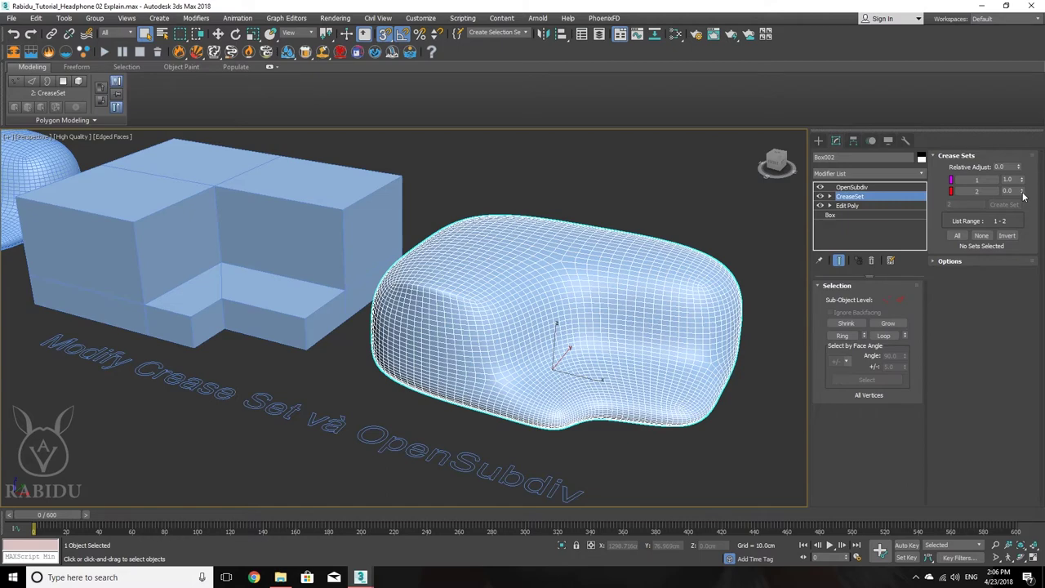
- Raise crease set 2 to 0.63 and orbit around the box to inspect the sharpened inner corner
{"action": "left_click_drag", "start_coordinate": [1023, 196], "coordinate": [1023, 157]}
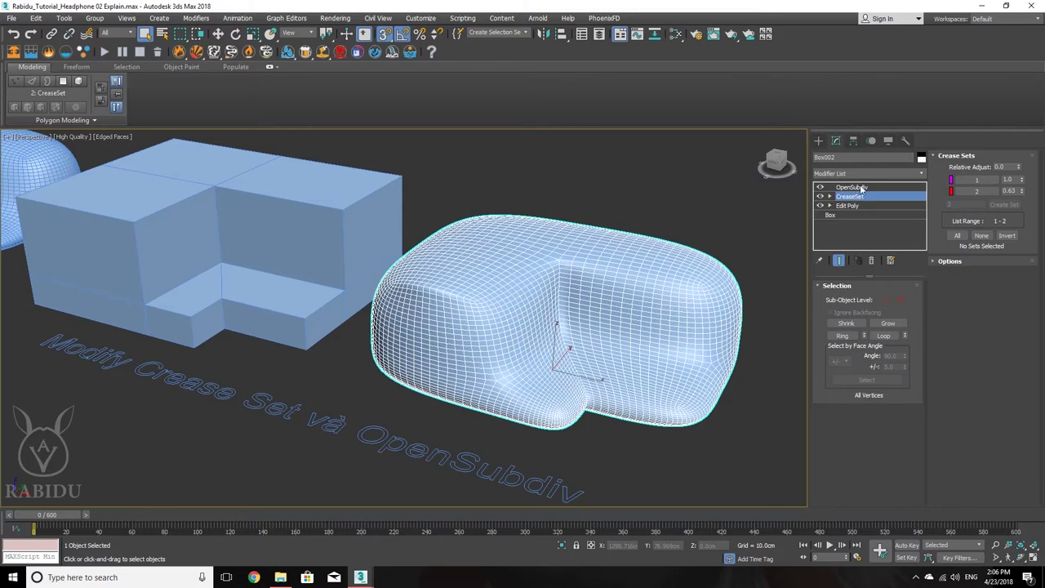
{"action": "middle_click_drag", "start_coordinate": [560, 342], "coordinate": [606, 360], "text": "alt"}
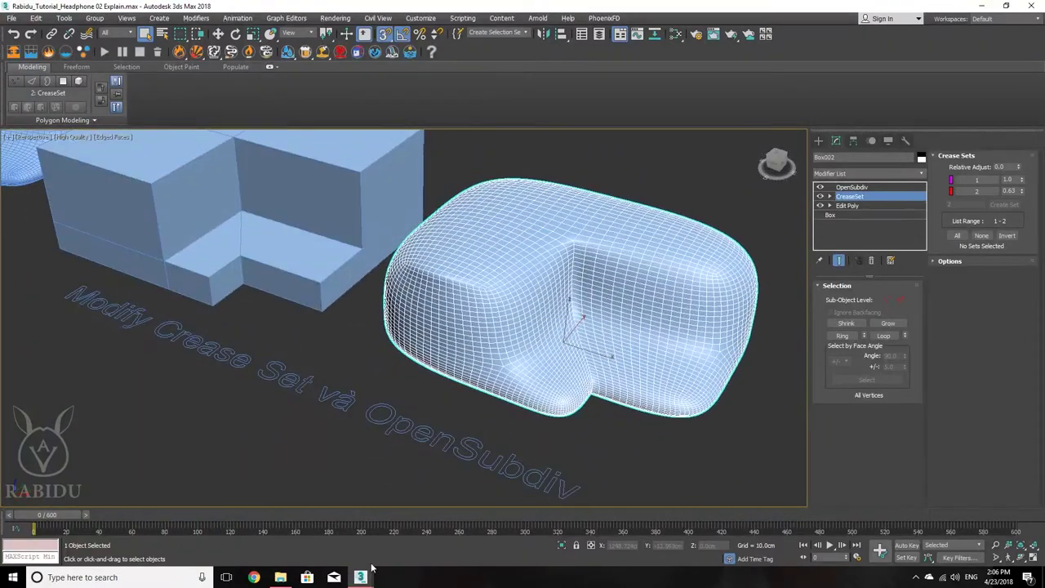
{"action": "middle_click_drag", "start_coordinate": [638, 316], "coordinate": [586, 257], "text": "alt"}
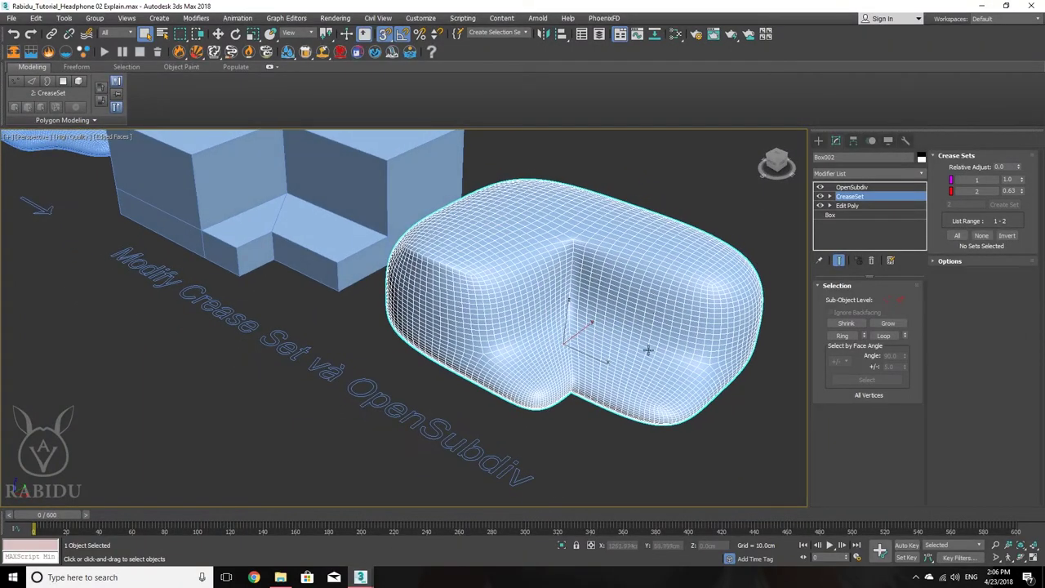
{"action": "middle_click_drag", "start_coordinate": [533, 350], "coordinate": [585, 354], "text": "alt"}
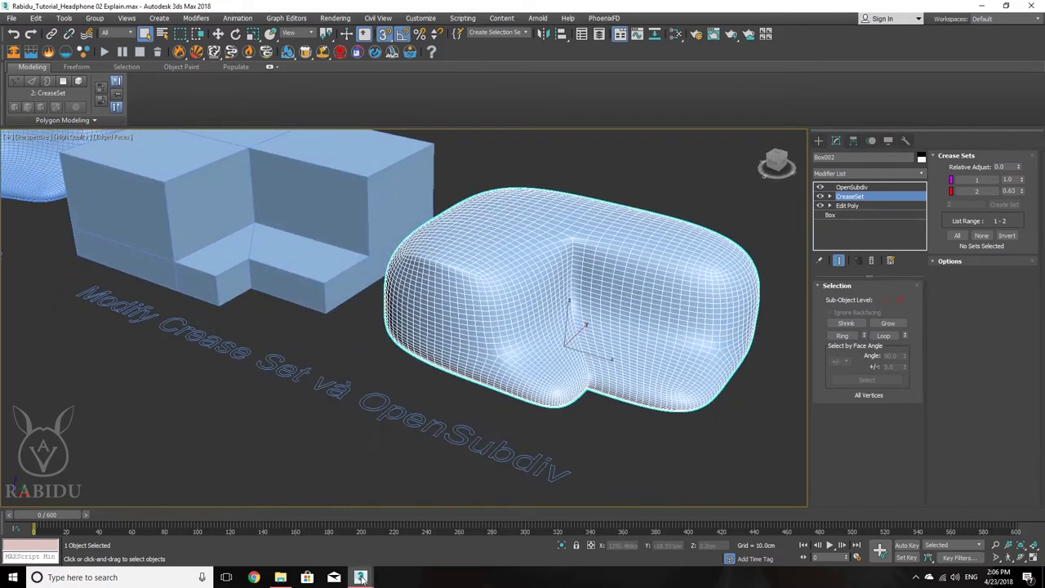
{"action": "mouse_move", "coordinate": [360, 577]}
{"action": "left_click", "coordinate": [317, 536]}
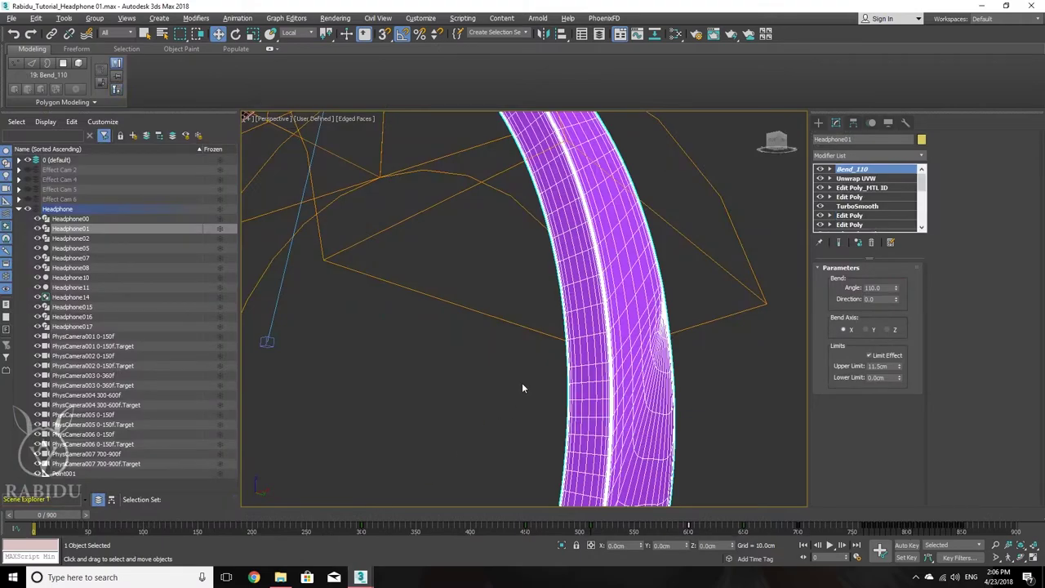
{"action": "scroll", "coordinate": [523, 388], "scroll_direction": "down", "scroll_amount": 4}
{"action": "middle_click_drag", "start_coordinate": [486, 277], "coordinate": [514, 302], "text": "alt"}
{"action": "scroll", "coordinate": [547, 335], "scroll_direction": "down", "scroll_amount": 4}
{"action": "scroll", "coordinate": [501, 283], "scroll_direction": "up", "scroll_amount": 5}
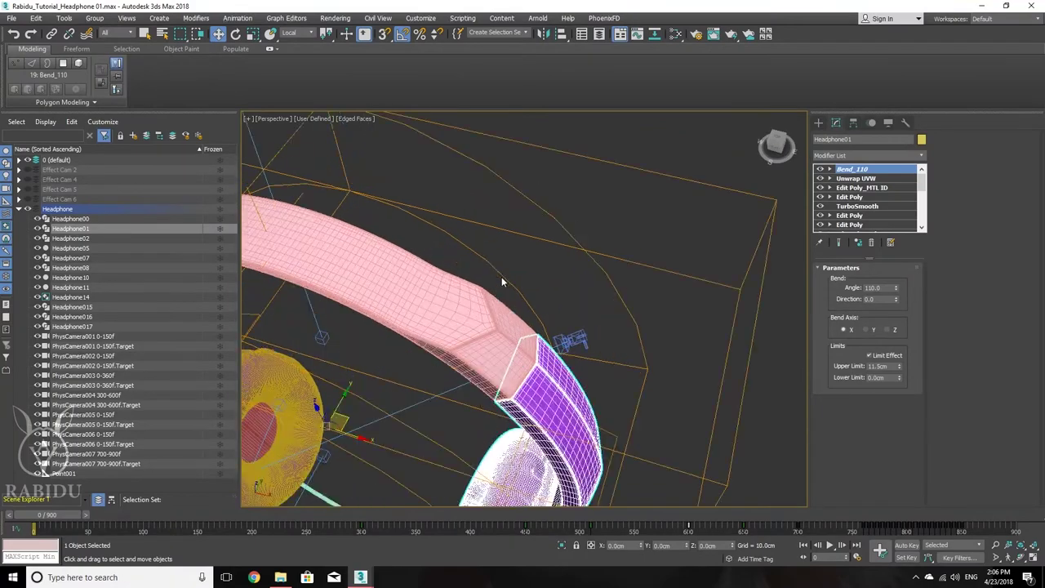
{"action": "scroll", "coordinate": [501, 283], "scroll_direction": "up", "scroll_amount": 4}
{"action": "middle_click_drag", "start_coordinate": [466, 361], "coordinate": [459, 345], "text": "alt"}
{"action": "scroll", "coordinate": [411, 274], "scroll_direction": "up", "scroll_amount": 2}
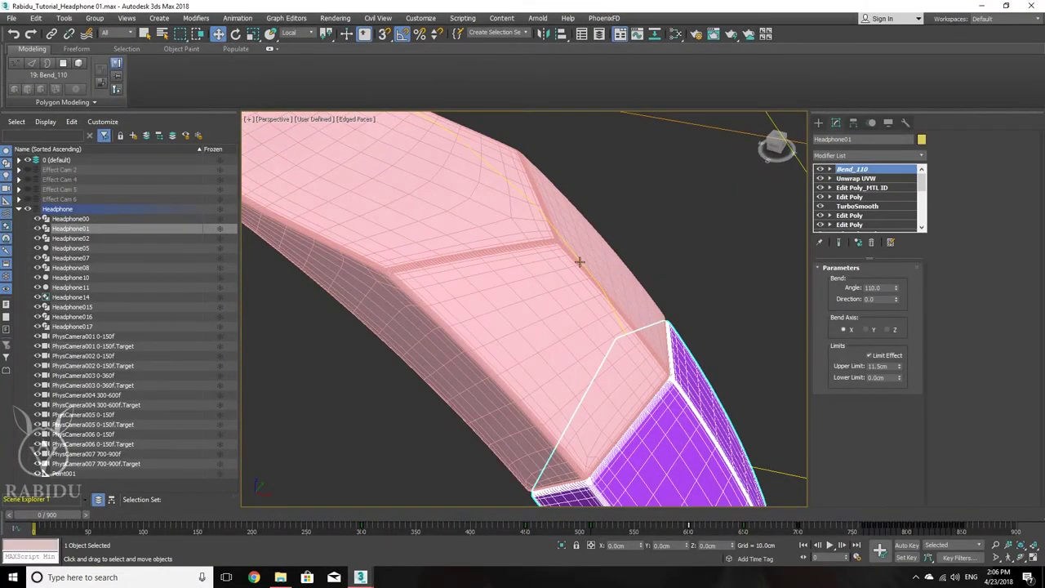
{"action": "middle_click_drag", "start_coordinate": [579, 262], "coordinate": [565, 226], "text": "alt"}
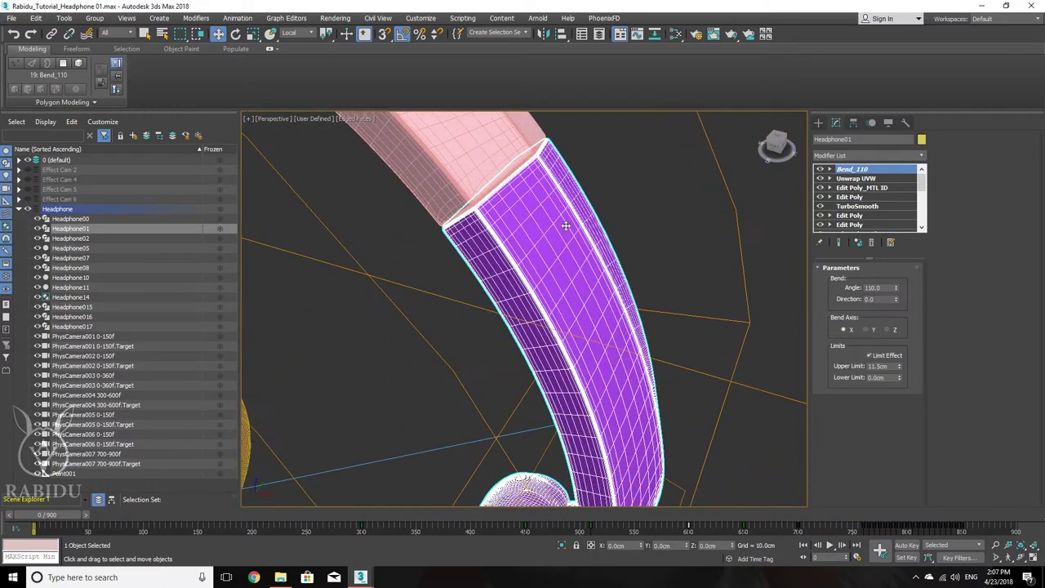
{"action": "key", "text": "shift+z"}
{"action": "key", "text": "shift+y"}
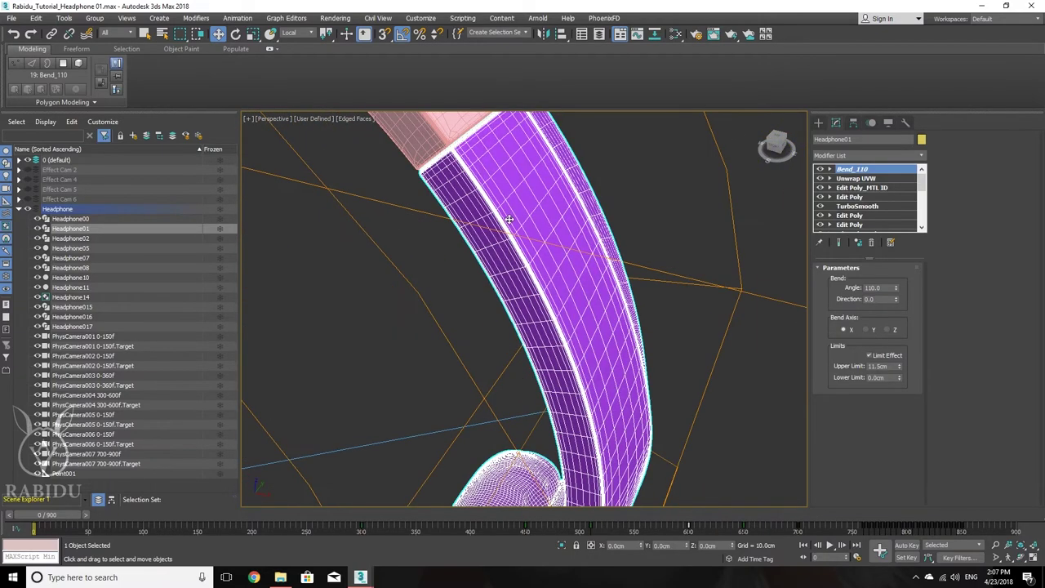
{"action": "middle_click_drag", "start_coordinate": [603, 416], "coordinate": [390, 149], "text": "alt"}
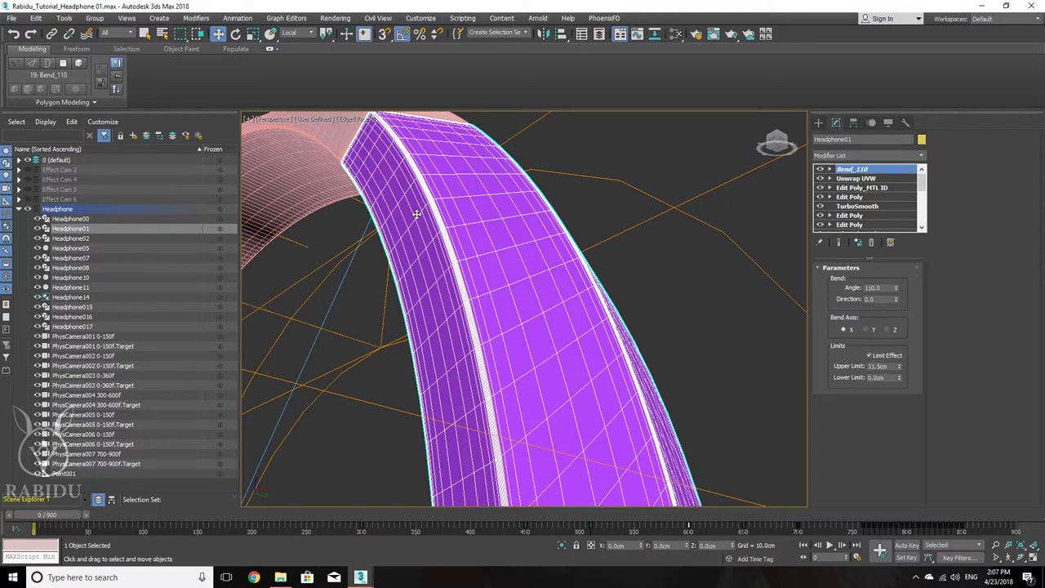
{"action": "scroll", "coordinate": [463, 205], "scroll_direction": "down", "scroll_amount": 8}
{"action": "middle_click_drag", "start_coordinate": [463, 205], "coordinate": [479, 231], "text": "alt"}
{"action": "scroll", "coordinate": [443, 165], "scroll_direction": "up", "scroll_amount": 8}
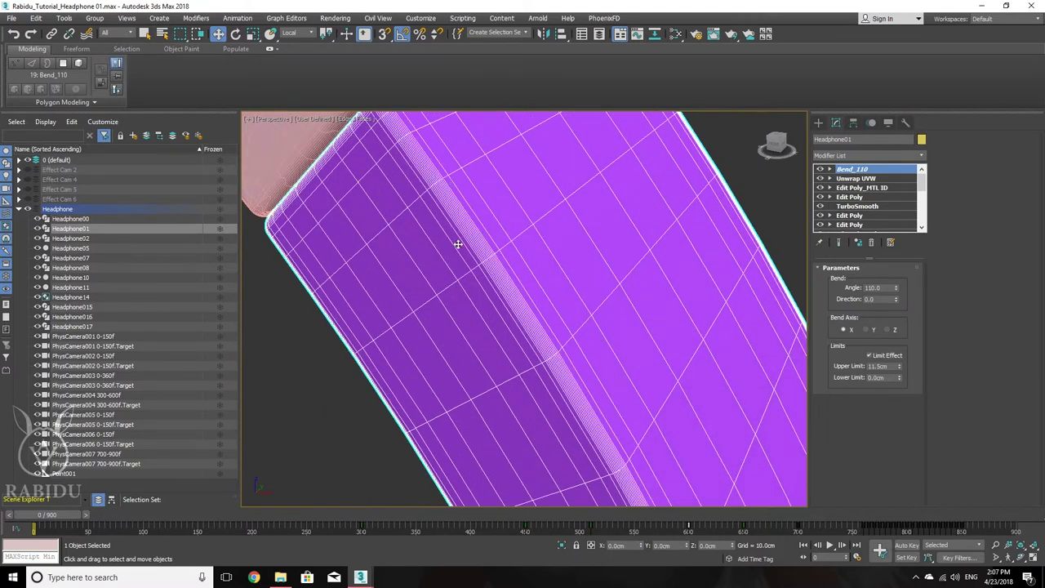
{"action": "scroll", "coordinate": [451, 231], "scroll_direction": "down", "scroll_amount": 4}
{"action": "scroll", "coordinate": [484, 243], "scroll_direction": "down", "scroll_amount": 8}
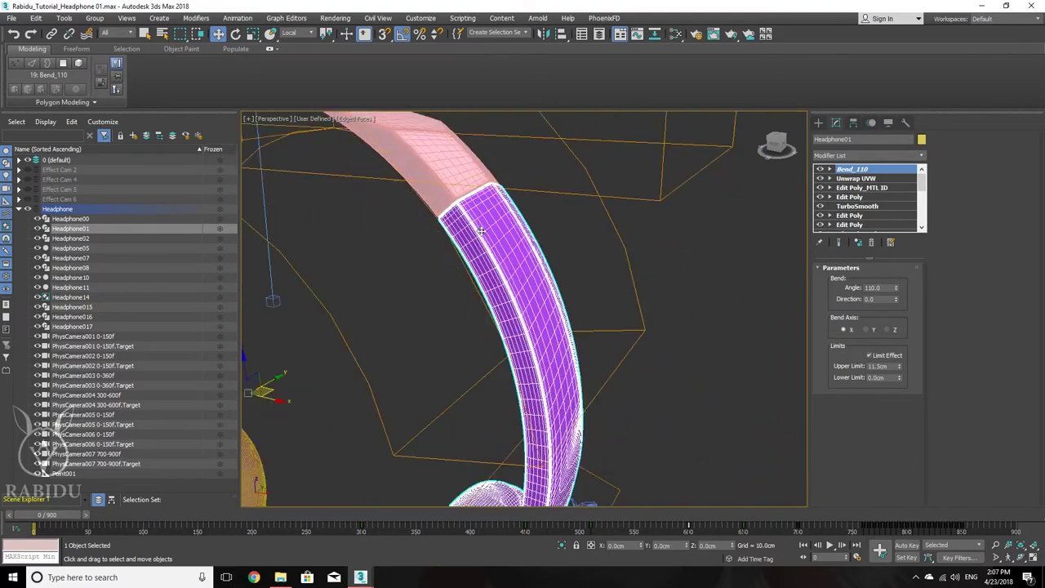
{"action": "middle_click_drag", "start_coordinate": [481, 233], "coordinate": [449, 209], "text": "alt"}
{"action": "scroll", "coordinate": [449, 210], "scroll_direction": "up", "scroll_amount": 5}
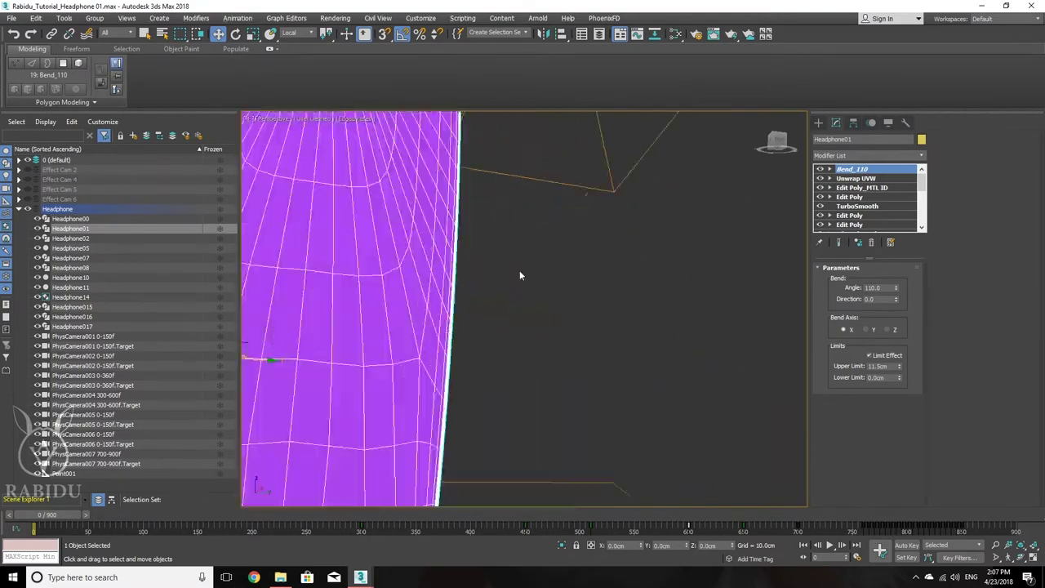
{"action": "scroll", "coordinate": [419, 187], "scroll_direction": "down", "scroll_amount": 1}
{"action": "middle_click_drag", "start_coordinate": [397, 187], "coordinate": [451, 336]}
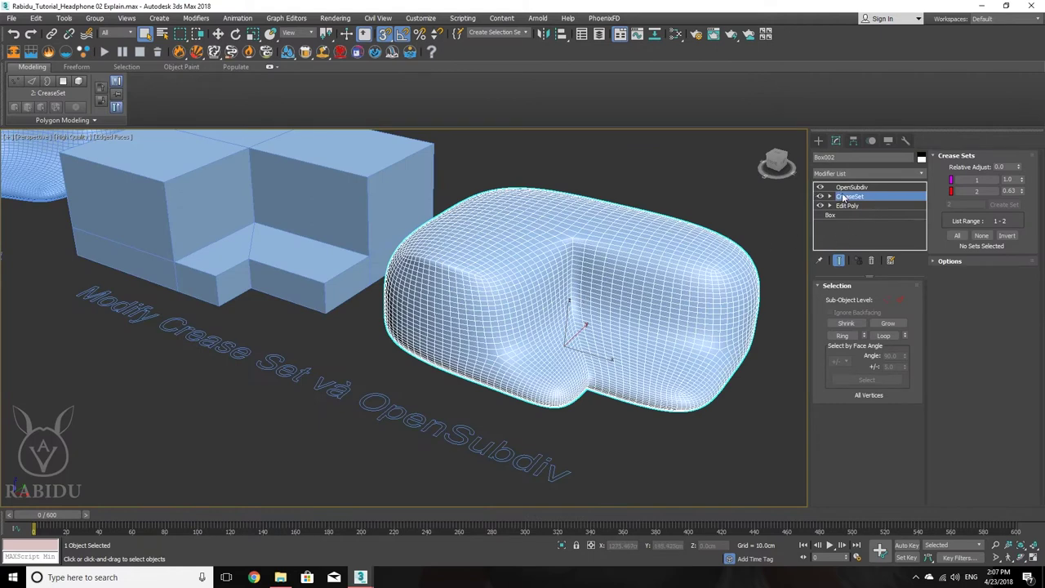
{"action": "scroll", "coordinate": [556, 254], "scroll_direction": "down", "scroll_amount": 5}
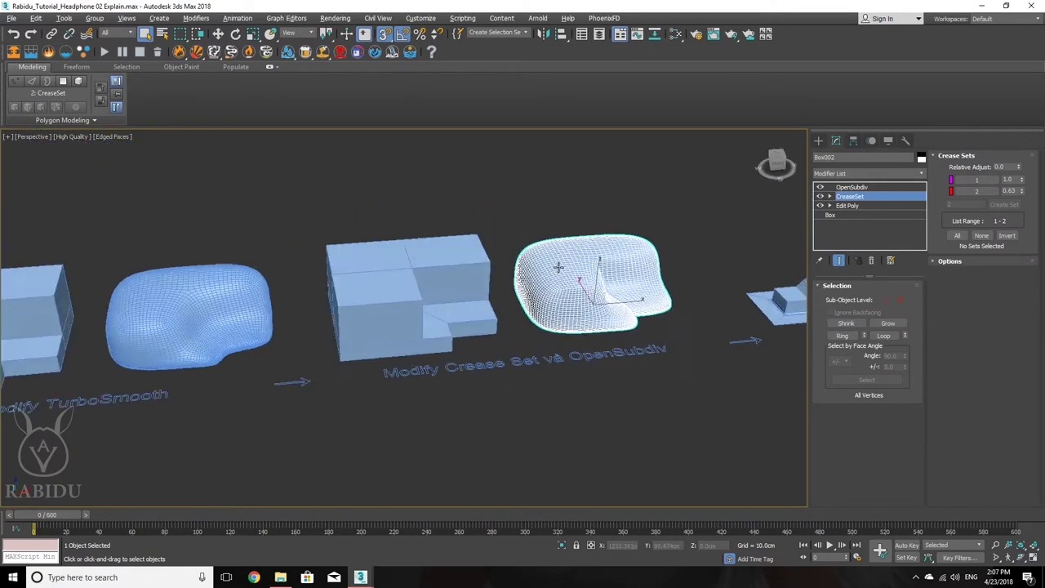
{"action": "middle_click_drag", "start_coordinate": [320, 272], "coordinate": [429, 183]}
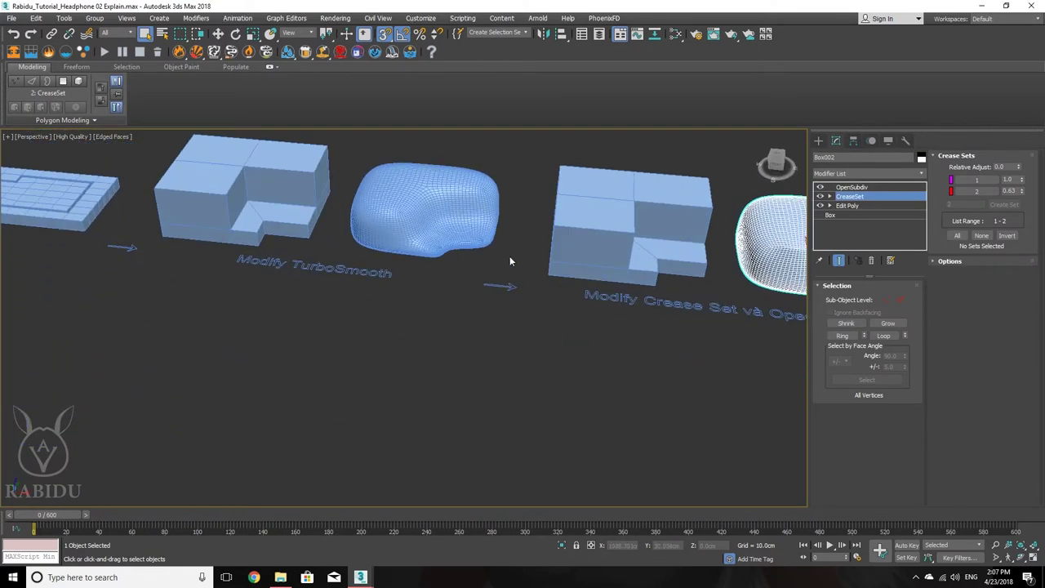
{"action": "middle_click_drag", "start_coordinate": [510, 256], "coordinate": [378, 256]}
{"action": "middle_click_drag", "start_coordinate": [685, 255], "coordinate": [617, 263]}
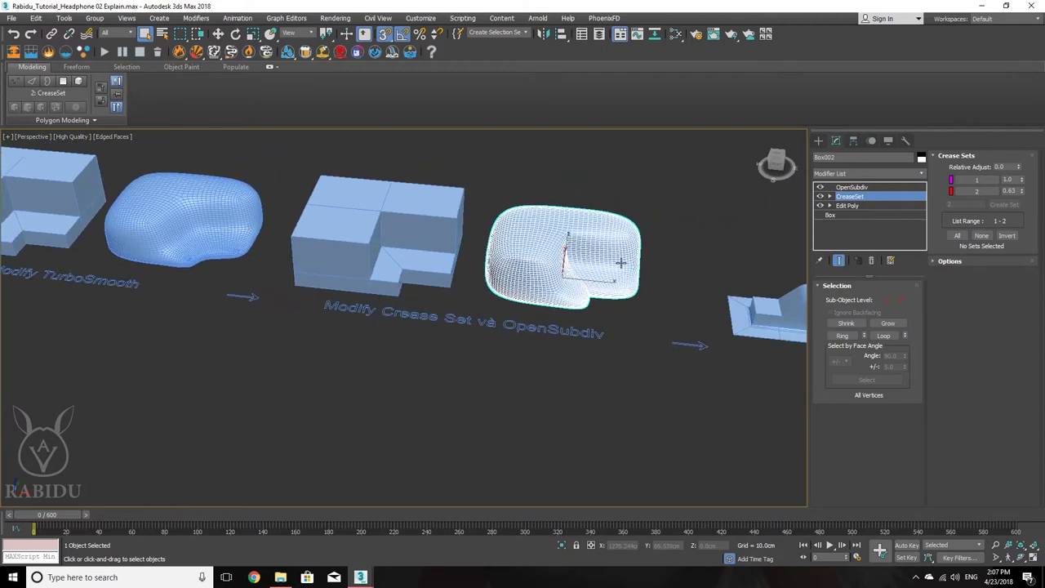
{"action": "middle_click_drag", "start_coordinate": [549, 264], "coordinate": [710, 291]}
{"action": "middle_click_drag", "start_coordinate": [240, 221], "coordinate": [484, 281]}
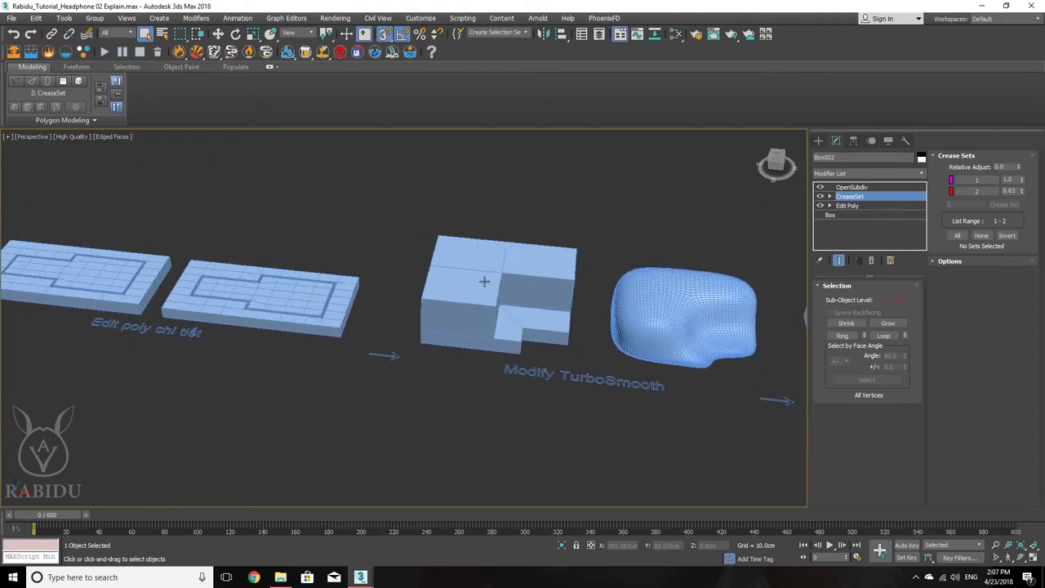
{"action": "scroll", "coordinate": [637, 308], "scroll_direction": "up", "scroll_amount": 2}
{"action": "middle_click_drag", "start_coordinate": [637, 308], "coordinate": [415, 261]}
{"action": "scroll", "coordinate": [415, 261], "scroll_direction": "up", "scroll_amount": 1}
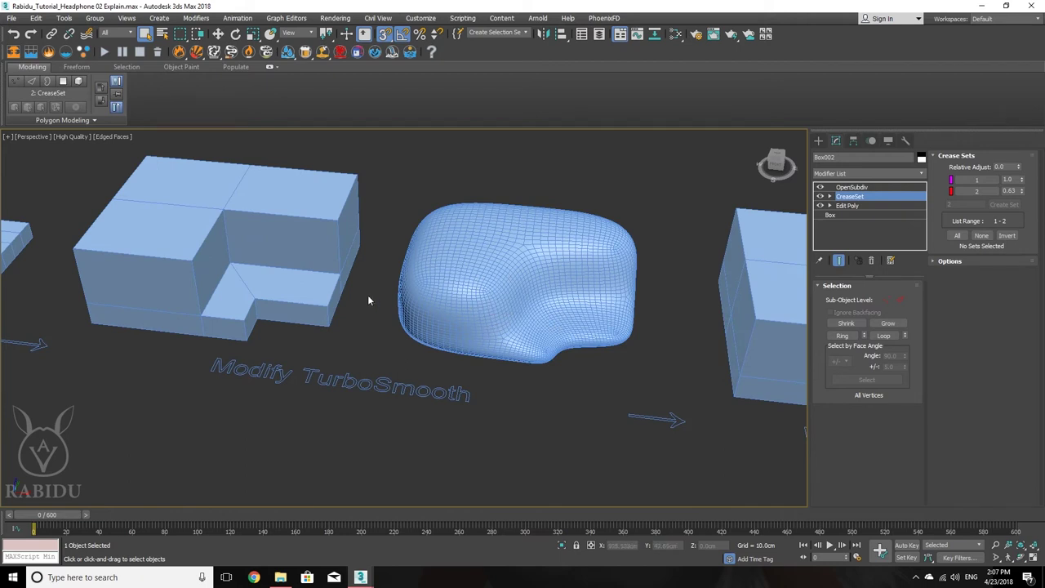
{"action": "scroll", "coordinate": [522, 318], "scroll_direction": "down", "scroll_amount": 4}
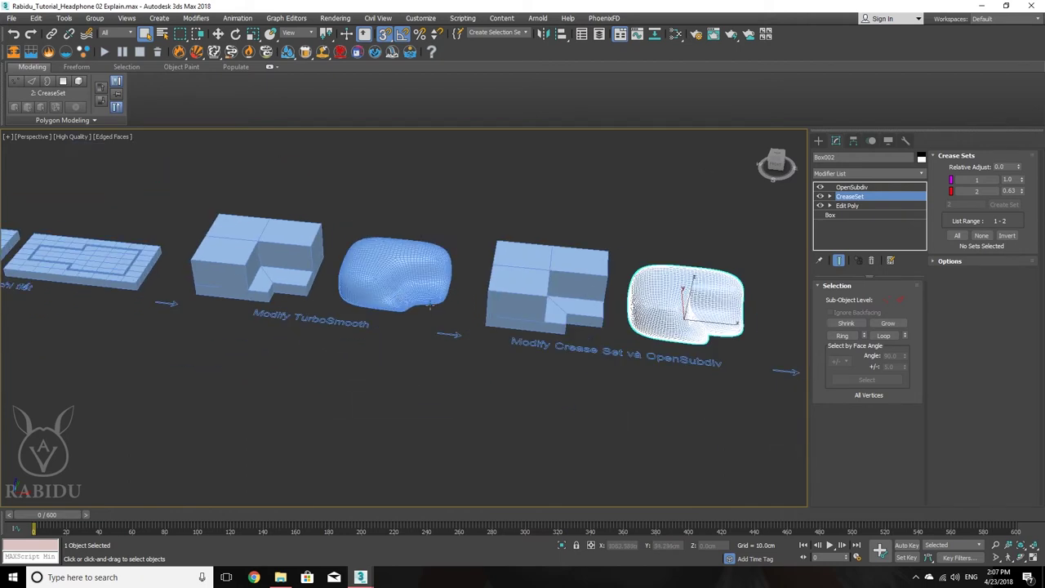
{"action": "middle_click_drag", "start_coordinate": [629, 353], "coordinate": [572, 371]}
{"action": "scroll", "coordinate": [229, 275], "scroll_direction": "up", "scroll_amount": 5}
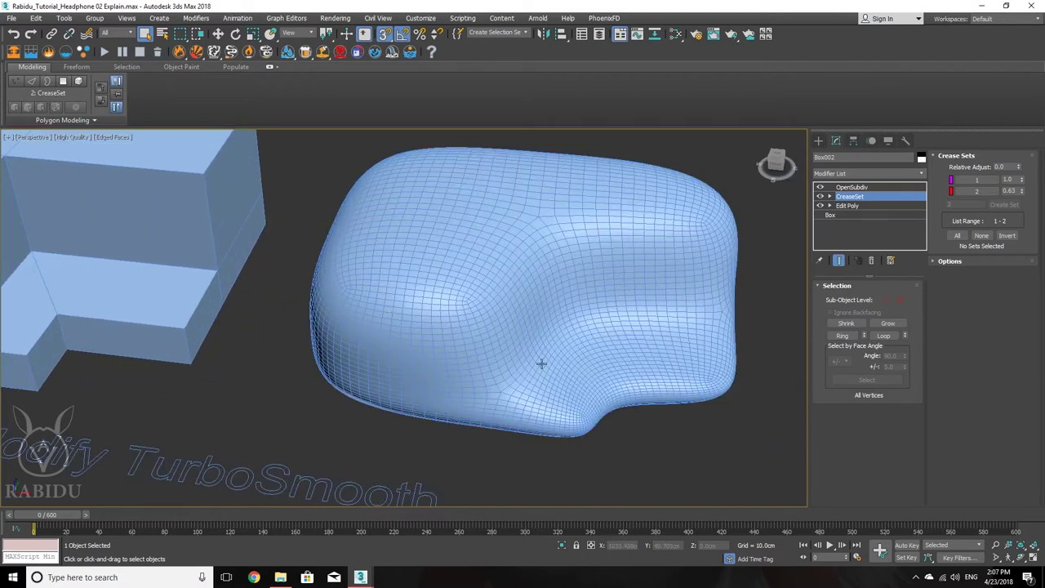
- On Box004's Edit Poly level, select the single top-front cage edge, then show the TurboSmooth result again
{"action": "left_click", "coordinate": [428, 289]}
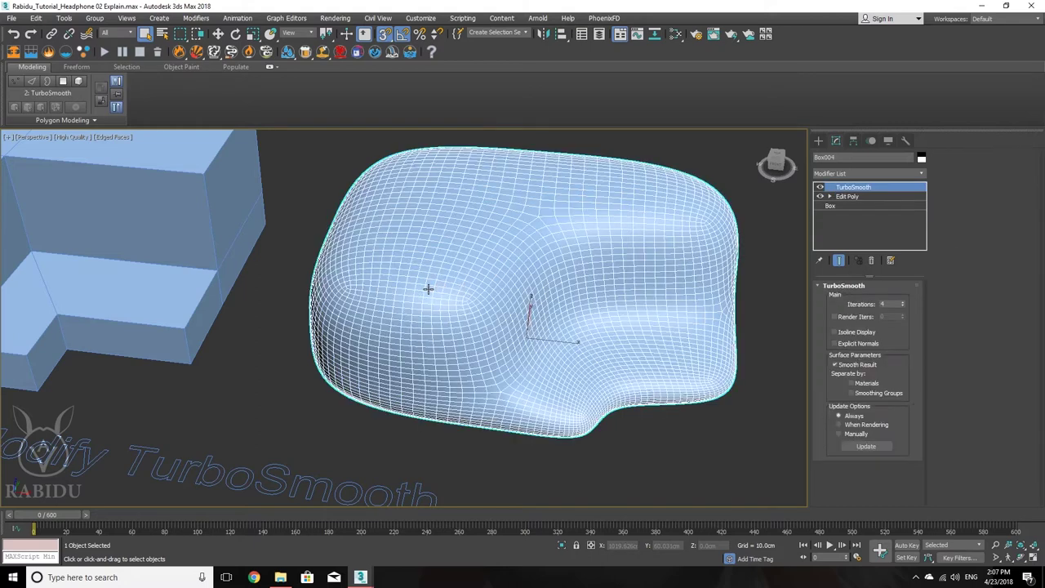
{"action": "left_click", "coordinate": [857, 197]}
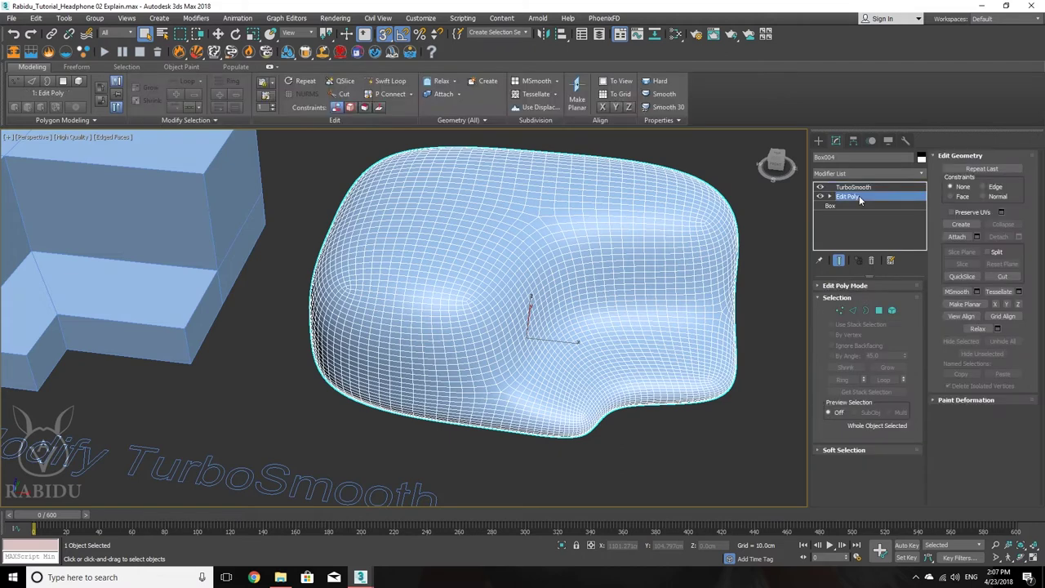
{"action": "left_click", "coordinate": [852, 312]}
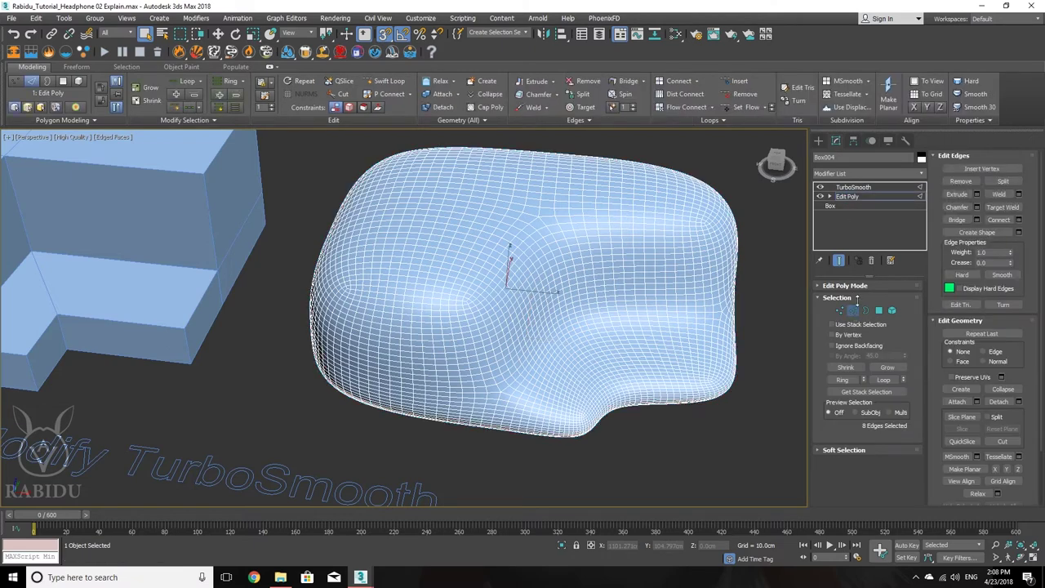
{"action": "left_click", "coordinate": [837, 261]}
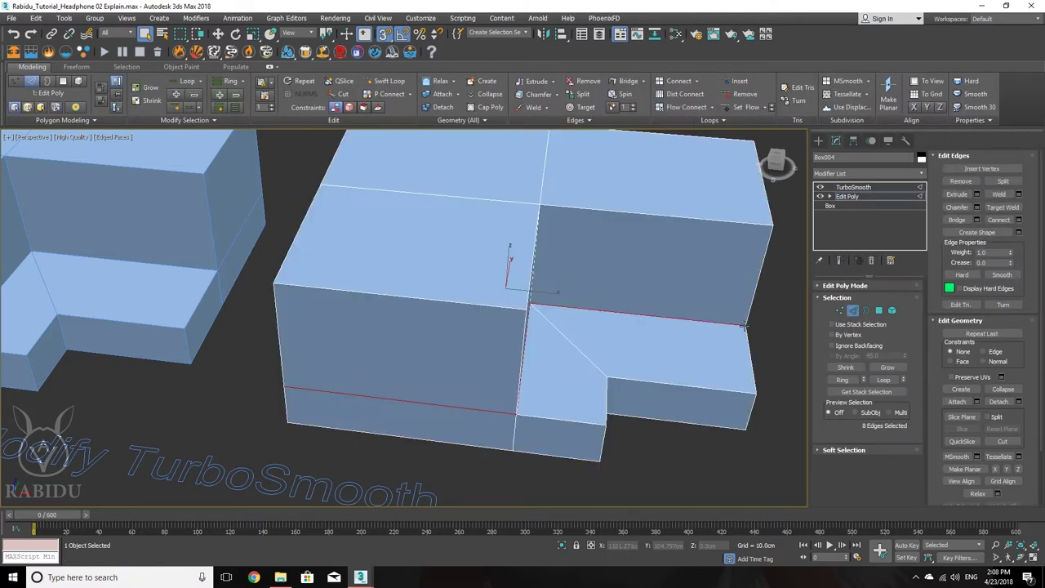
{"action": "left_click", "coordinate": [481, 307]}
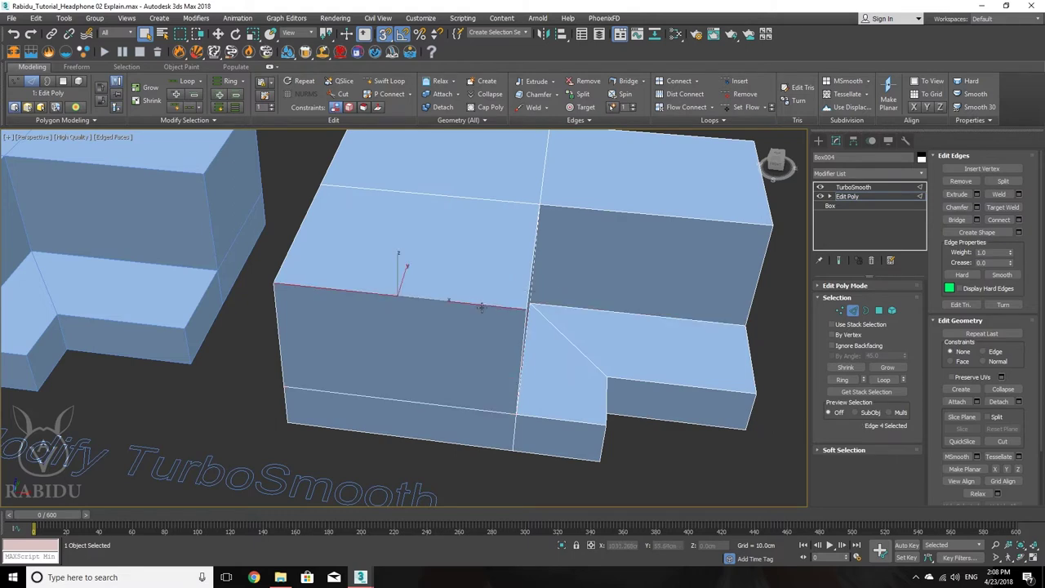
{"action": "left_click", "coordinate": [839, 261]}
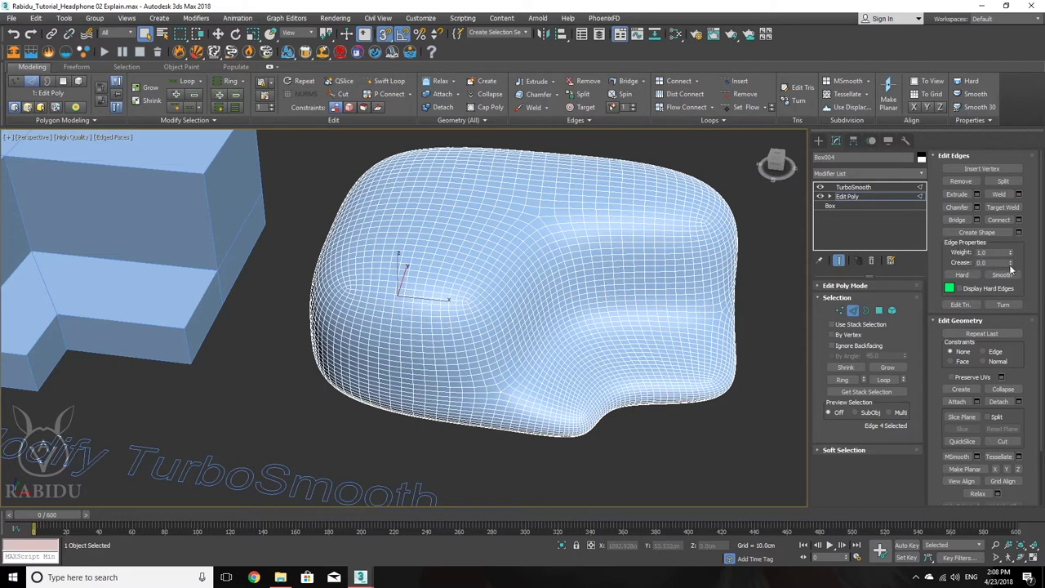
{"action": "left_click_drag", "start_coordinate": [1010, 265], "coordinate": [1009, 209]}
{"action": "middle_click_drag", "start_coordinate": [593, 247], "coordinate": [413, 313], "text": "alt"}
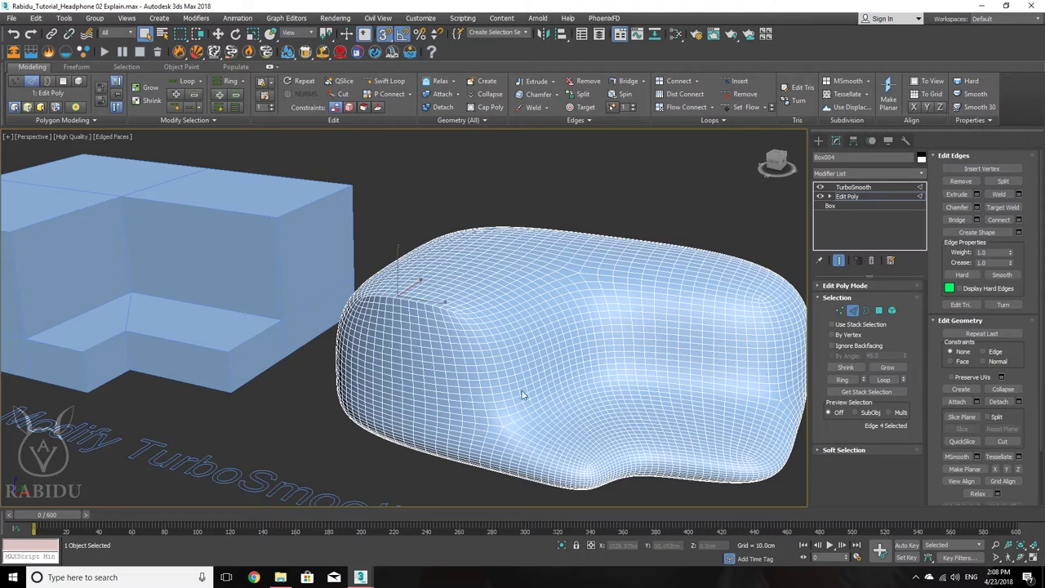
{"action": "right_click", "coordinate": [1010, 265]}
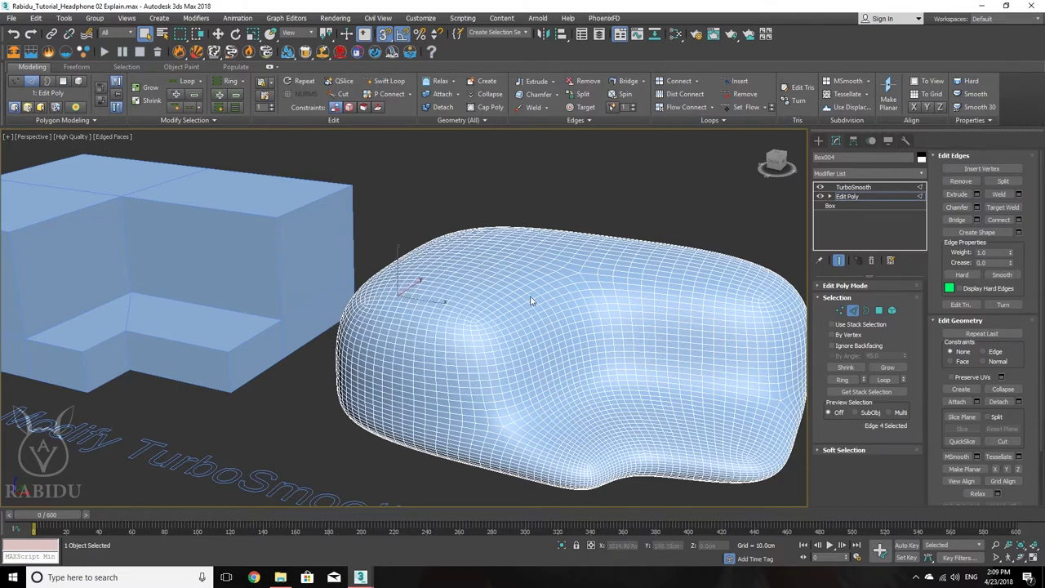
{"action": "scroll", "coordinate": [423, 304], "scroll_direction": "down", "scroll_amount": 3}
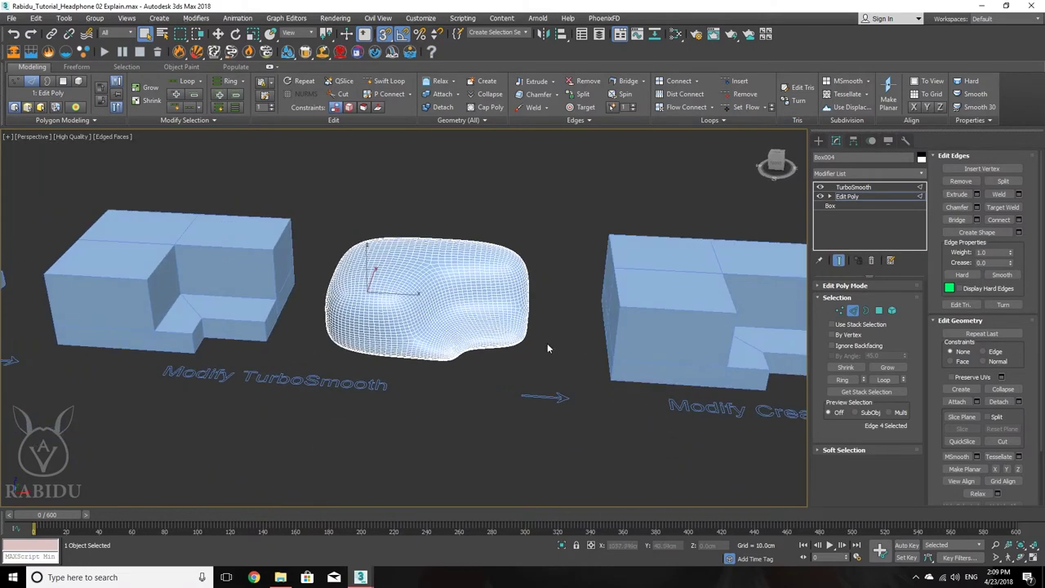
- Pan and zoom along the row of demo objects to bring the Bend examples and upper arc model into view
{"action": "middle_click_drag", "start_coordinate": [548, 345], "coordinate": [387, 332]}
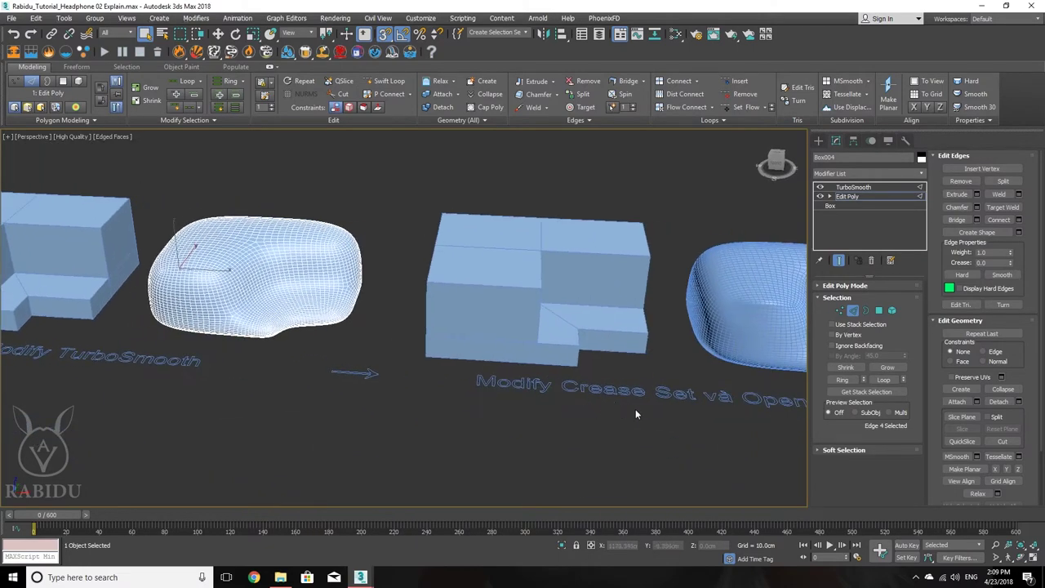
{"action": "middle_click_drag", "start_coordinate": [672, 410], "coordinate": [541, 343]}
{"action": "scroll", "coordinate": [453, 358], "scroll_direction": "down", "scroll_amount": 3}
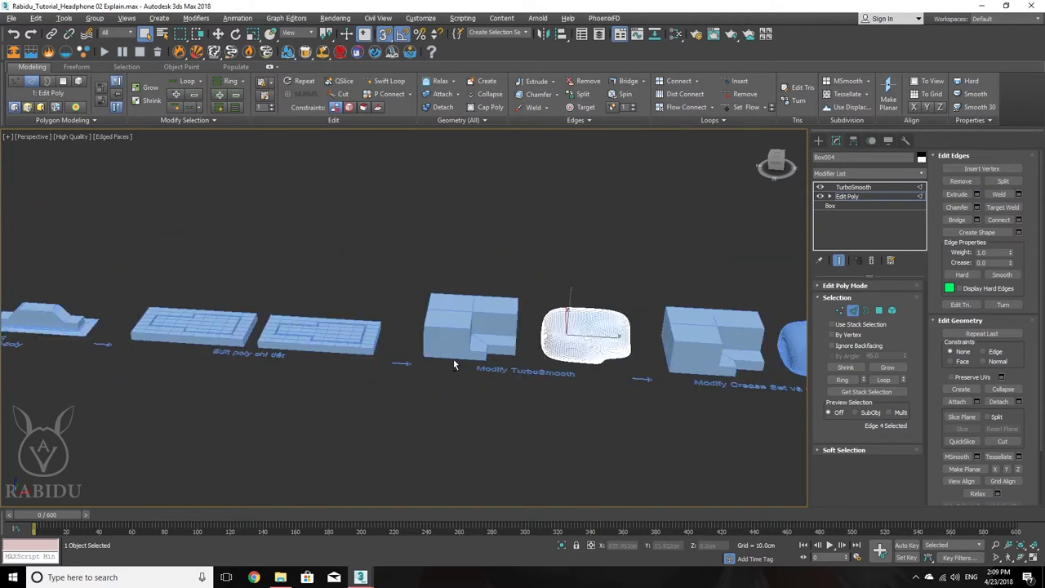
{"action": "mouse_move", "coordinate": [453, 359]}
{"action": "middle_mouse_down", "text": "alt"}
{"action": "mouse_move", "coordinate": [523, 324]}
{"action": "mouse_move", "coordinate": [425, 362]}
{"action": "mouse_move", "coordinate": [457, 366]}
{"action": "middle_mouse_up", "text": "alt"}
{"action": "scroll", "coordinate": [486, 369], "scroll_direction": "up", "scroll_amount": 3}
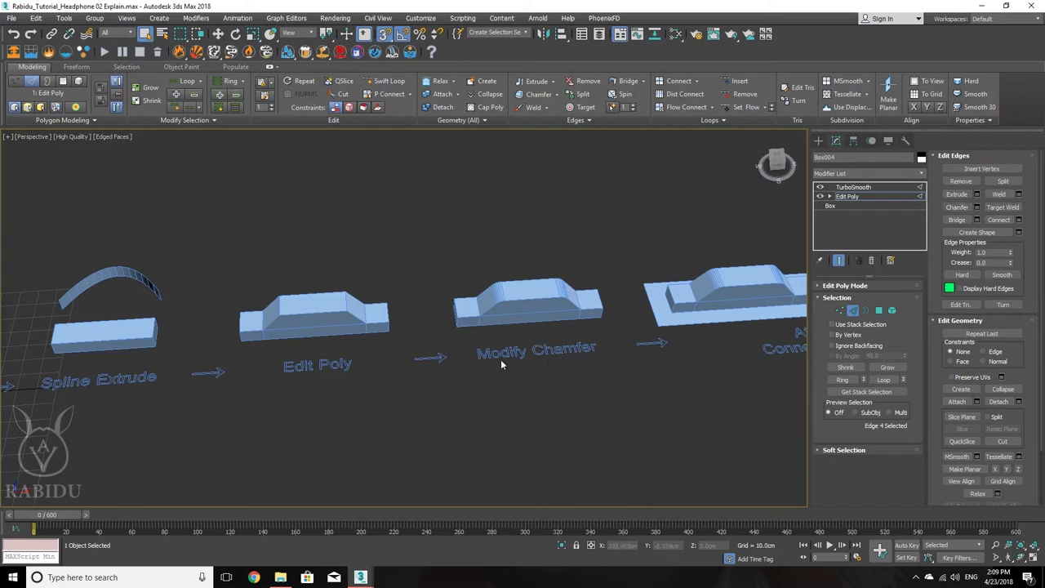
{"action": "scroll", "coordinate": [660, 377], "scroll_direction": "down", "scroll_amount": 6}
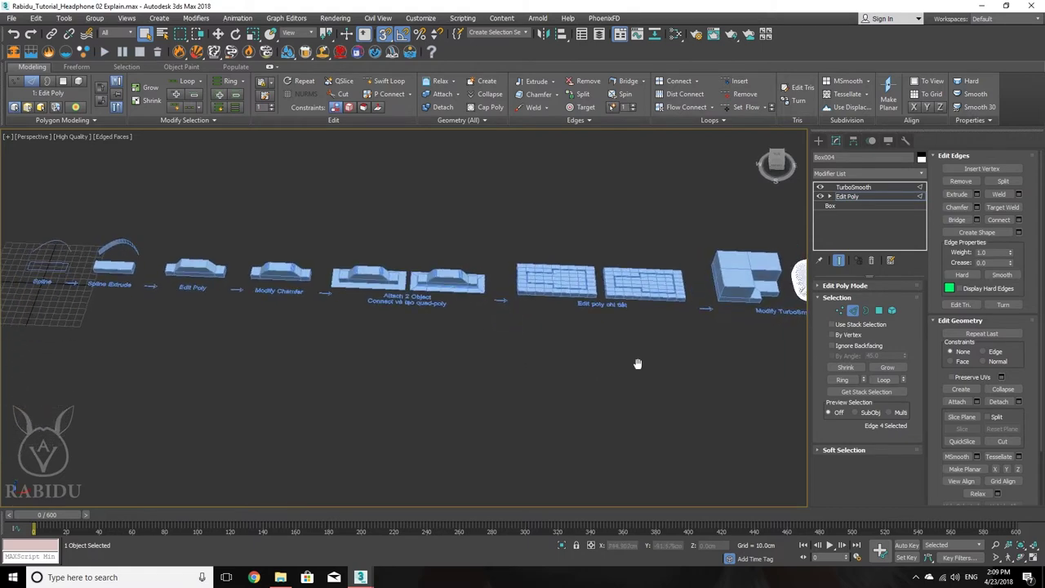
{"action": "middle_click_drag", "start_coordinate": [638, 363], "coordinate": [531, 365]}
{"action": "scroll", "coordinate": [524, 336], "scroll_direction": "up", "scroll_amount": 6}
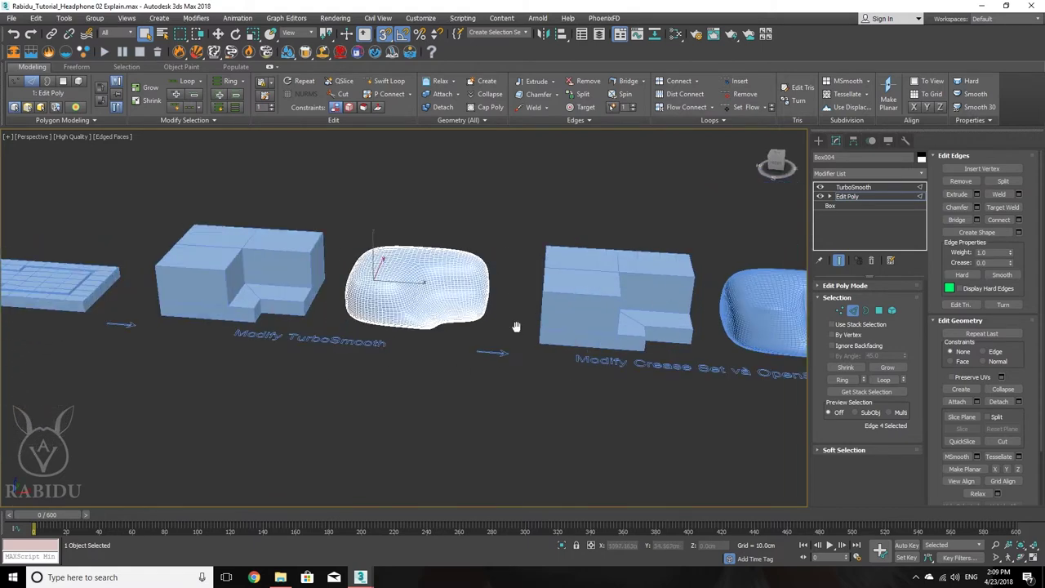
{"action": "middle_click_drag", "start_coordinate": [516, 326], "coordinate": [411, 352]}
{"action": "scroll", "coordinate": [412, 351], "scroll_direction": "down", "scroll_amount": 3}
{"action": "middle_click_drag", "start_coordinate": [628, 360], "coordinate": [378, 380]}
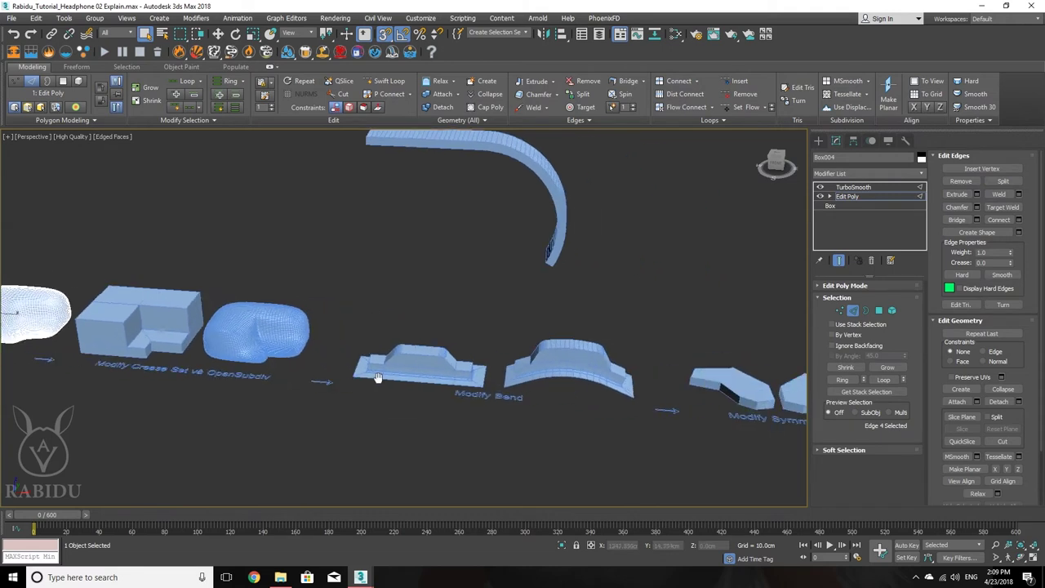
{"action": "scroll", "coordinate": [434, 333], "scroll_direction": "up", "scroll_amount": 4}
{"action": "scroll", "coordinate": [458, 374], "scroll_direction": "down", "scroll_amount": 3}
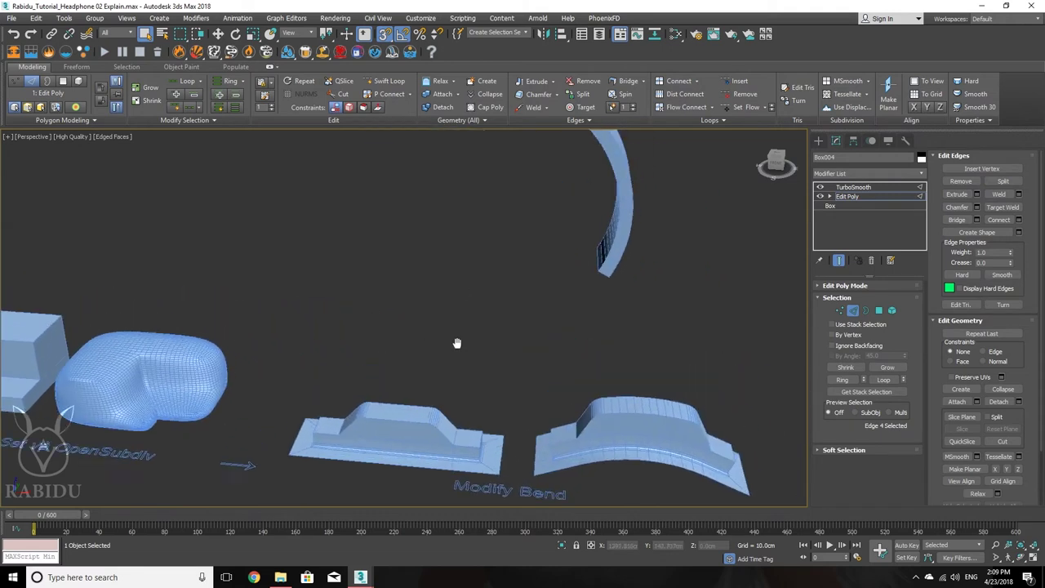
{"action": "middle_click_drag", "start_coordinate": [457, 343], "coordinate": [441, 256]}
{"action": "scroll", "coordinate": [406, 355], "scroll_direction": "up", "scroll_amount": 4}
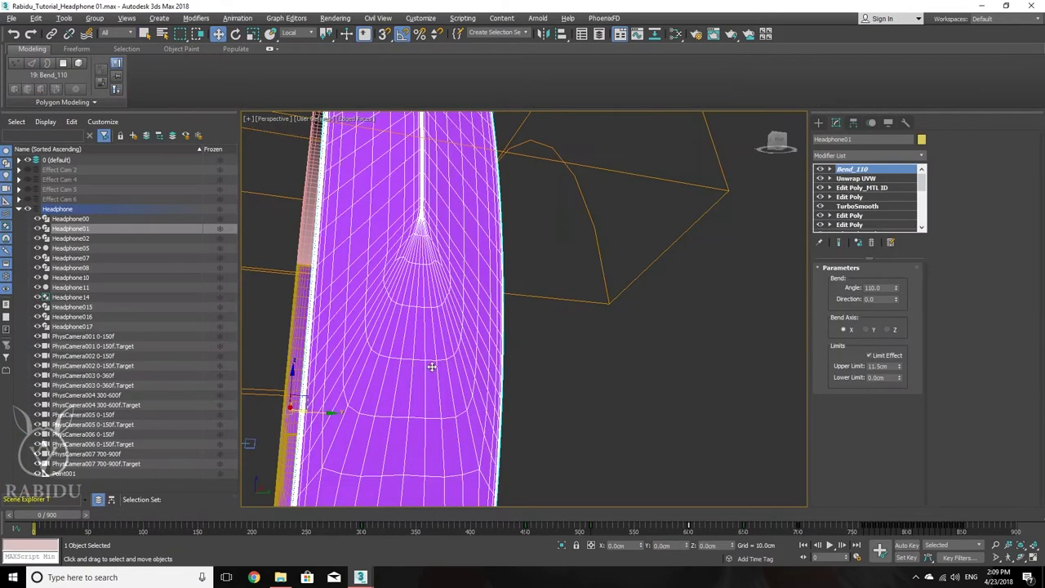
{"action": "scroll", "coordinate": [482, 353], "scroll_direction": "down", "scroll_amount": 5}
- Select Headphone00 and toggle Bend_110 off and on to compare the straight and curved headband
{"action": "middle_click_drag", "start_coordinate": [476, 355], "coordinate": [530, 373], "text": "alt"}
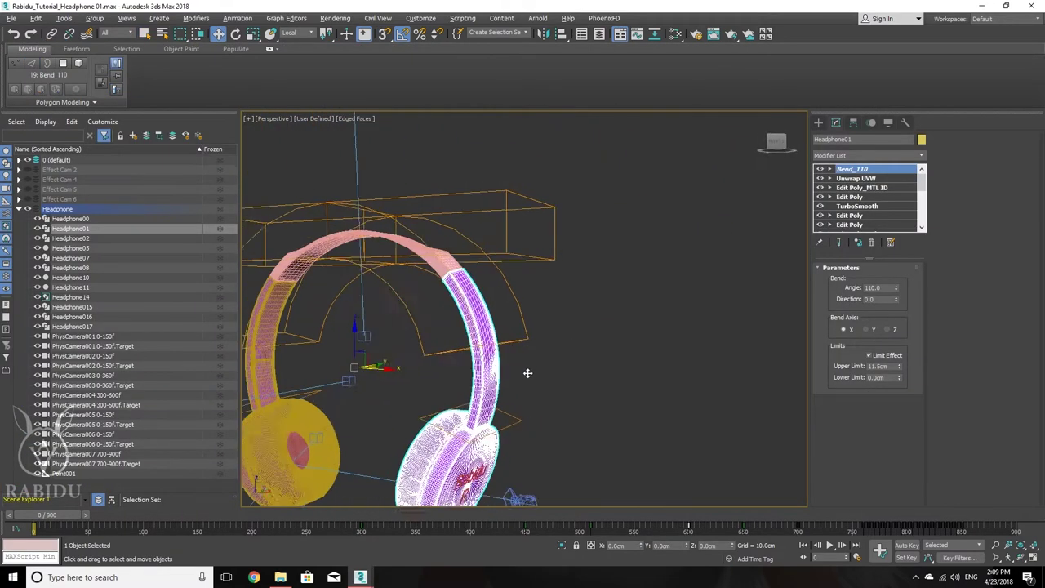
{"action": "scroll", "coordinate": [560, 375], "scroll_direction": "up", "scroll_amount": 4}
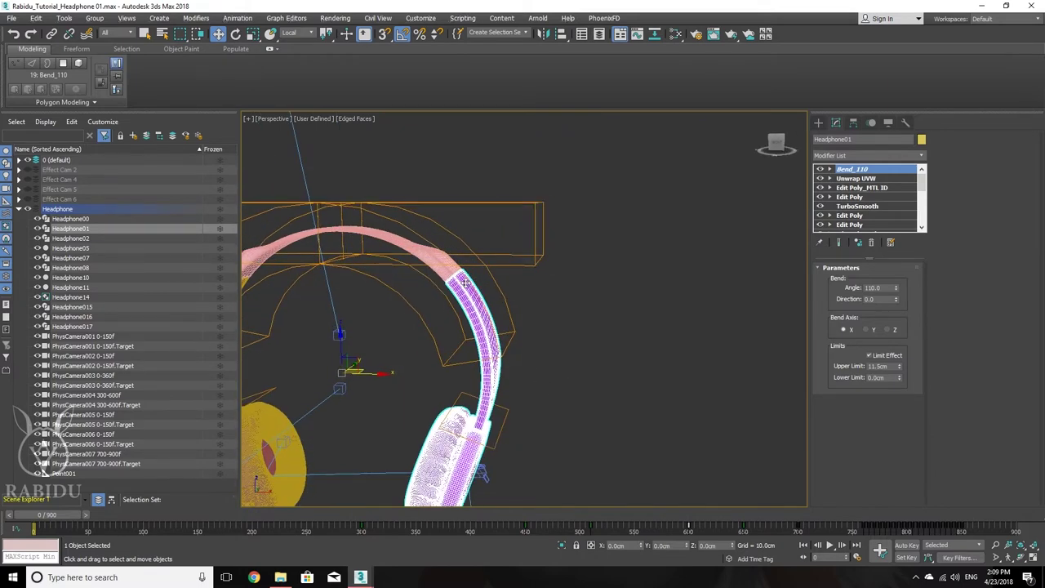
{"action": "left_click", "coordinate": [418, 245]}
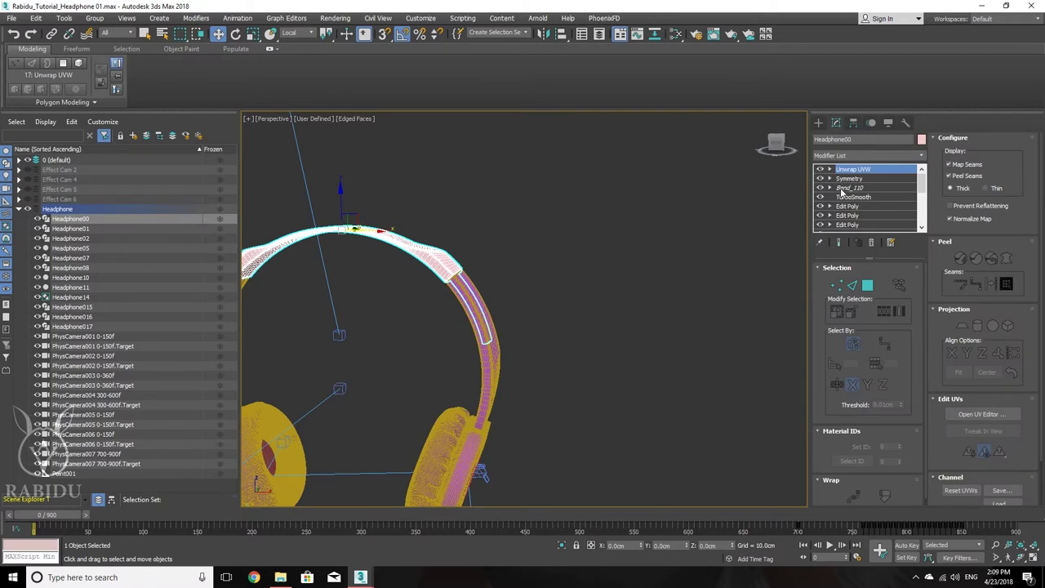
{"action": "left_click", "coordinate": [819, 189]}
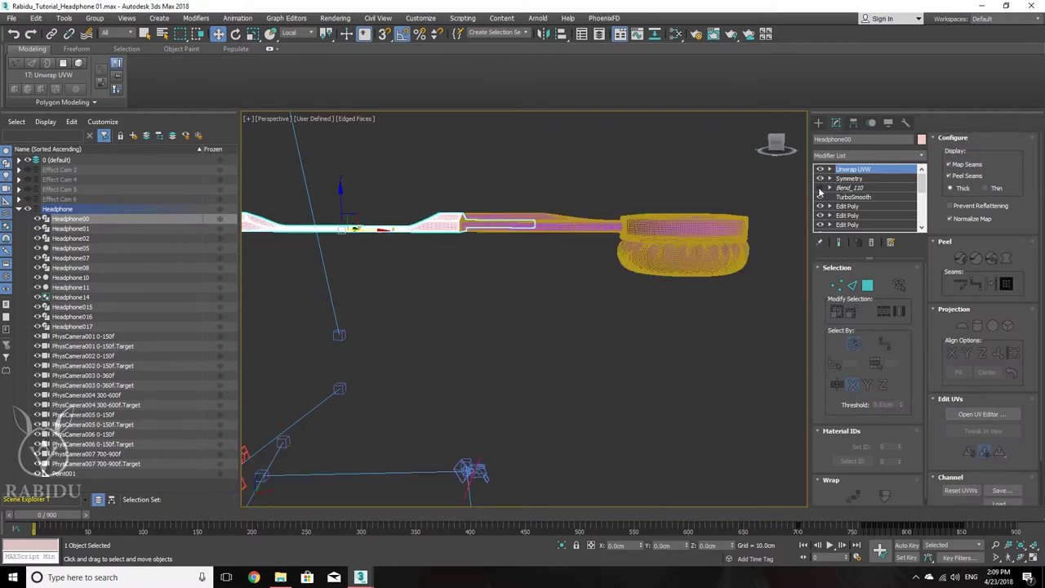
{"action": "middle_click_drag", "start_coordinate": [466, 250], "coordinate": [579, 308], "text": "alt"}
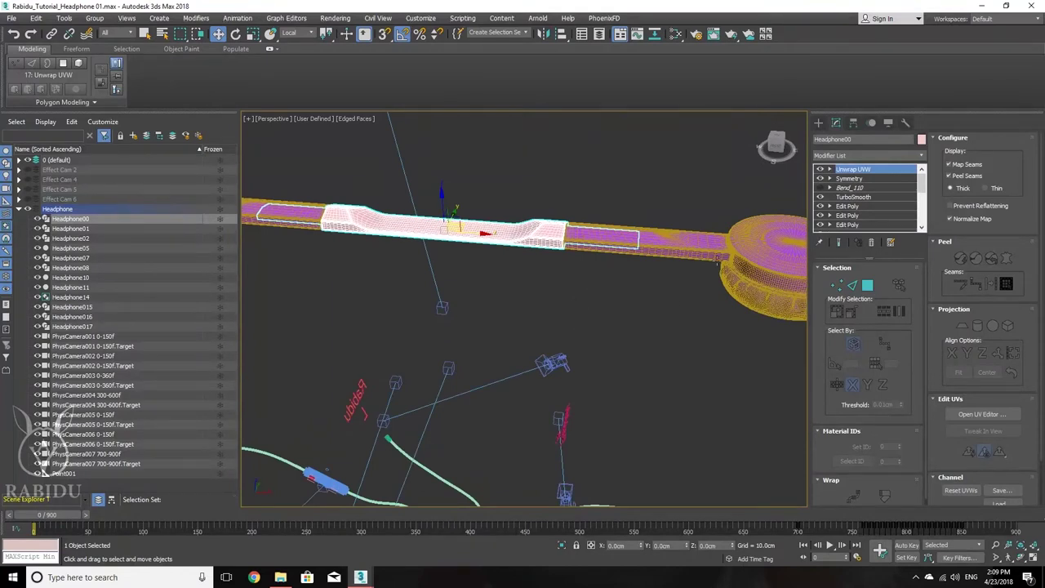
{"action": "left_click", "coordinate": [819, 188]}
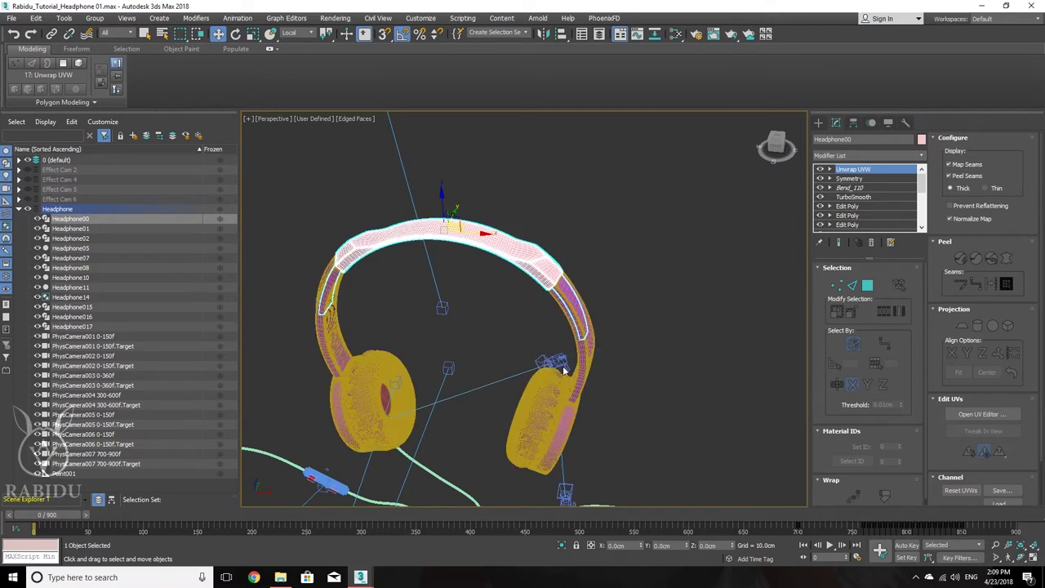
{"action": "left_click", "coordinate": [819, 189]}
{"action": "middle_click_drag", "start_coordinate": [576, 243], "coordinate": [429, 275]}
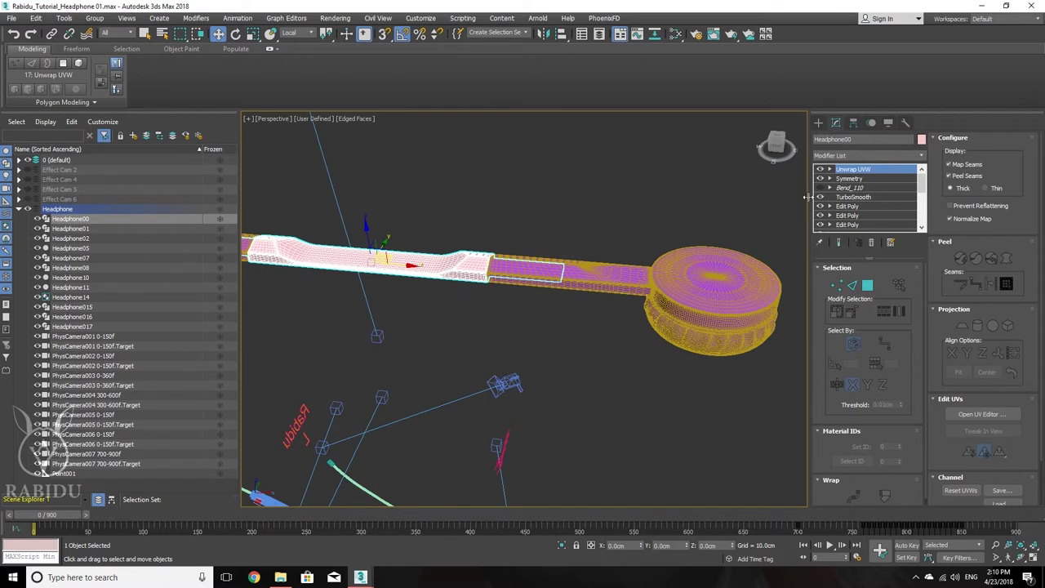
- Re-enable Bend_110, check the Unwrap UVW modifier, and deselect the headphone
{"action": "right_click", "coordinate": [861, 189]}
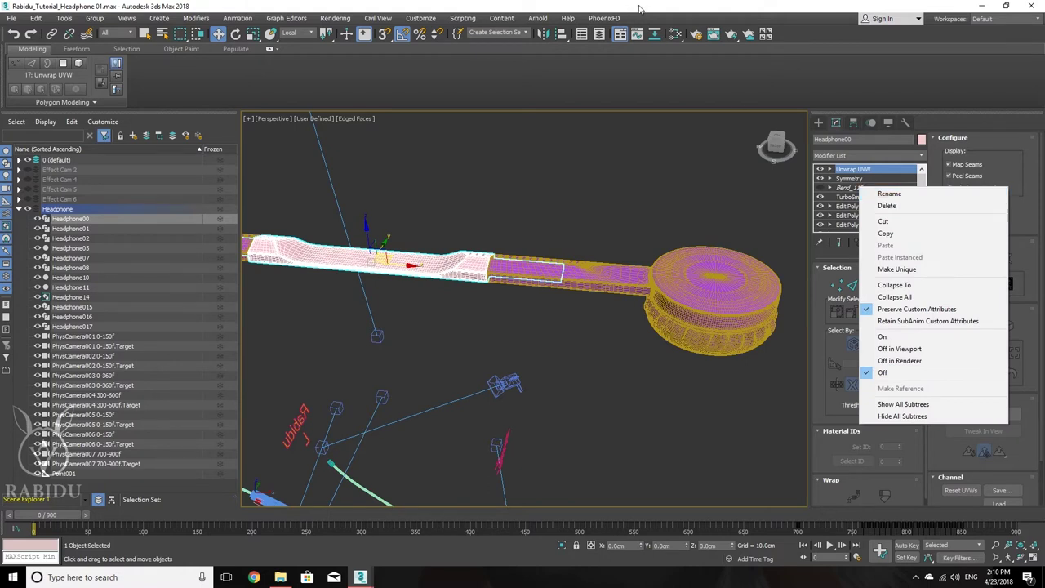
{"action": "left_click", "coordinate": [846, 189]}
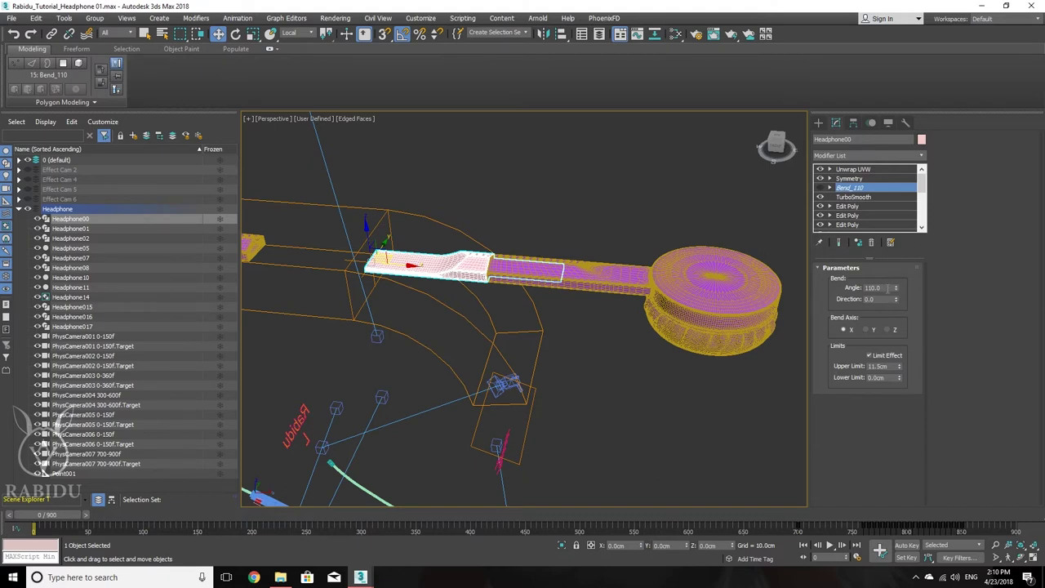
{"action": "left_click", "coordinate": [820, 188]}
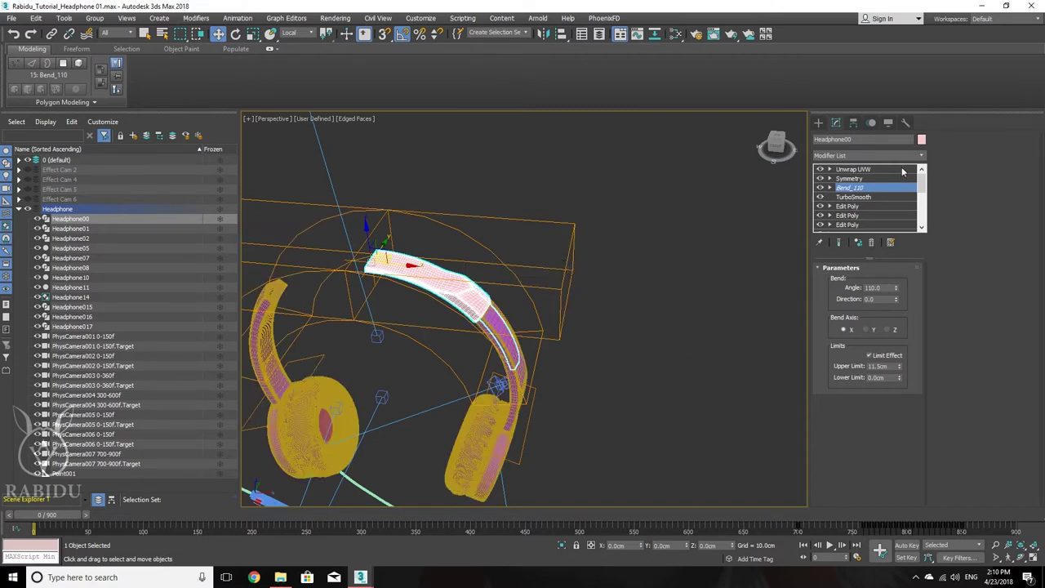
{"action": "left_click", "coordinate": [868, 170]}
{"action": "left_click", "coordinate": [642, 265]}
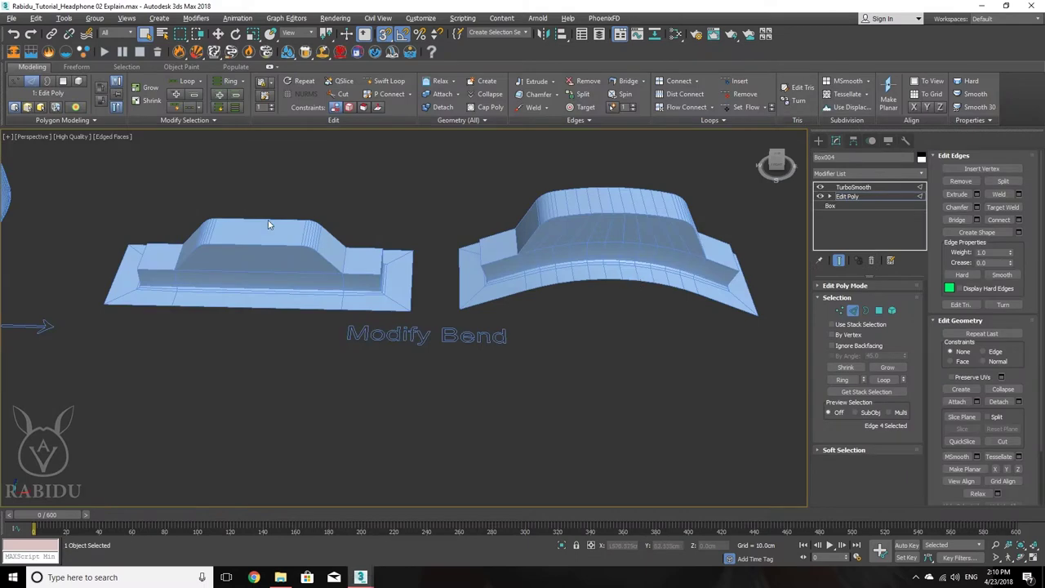
- Frame the row of modifier examples, clear the edge selection, and exit Edge sub-object mode
{"action": "scroll", "coordinate": [269, 224], "scroll_direction": "down", "scroll_amount": 5}
{"action": "scroll", "coordinate": [346, 263], "scroll_direction": "up", "scroll_amount": 4}
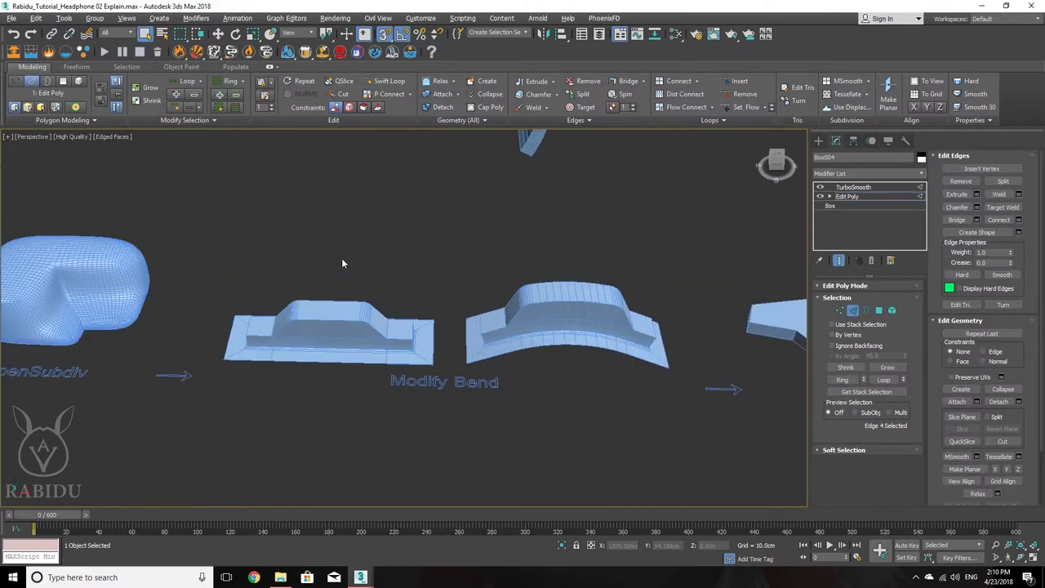
{"action": "middle_click_drag", "start_coordinate": [345, 264], "coordinate": [408, 242]}
{"action": "scroll", "coordinate": [408, 243], "scroll_direction": "down", "scroll_amount": 2}
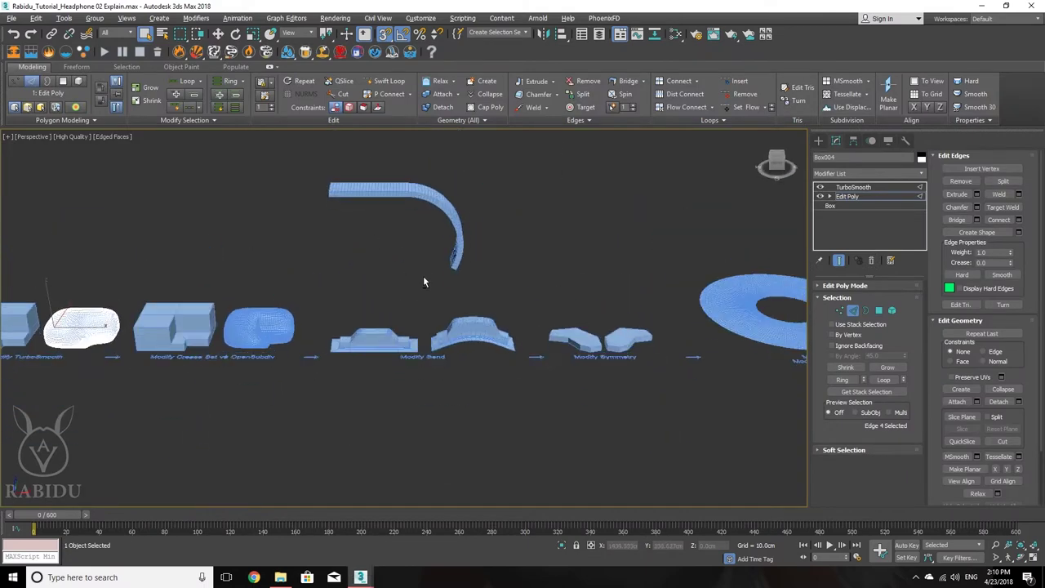
{"action": "scroll", "coordinate": [409, 324], "scroll_direction": "up", "scroll_amount": 2}
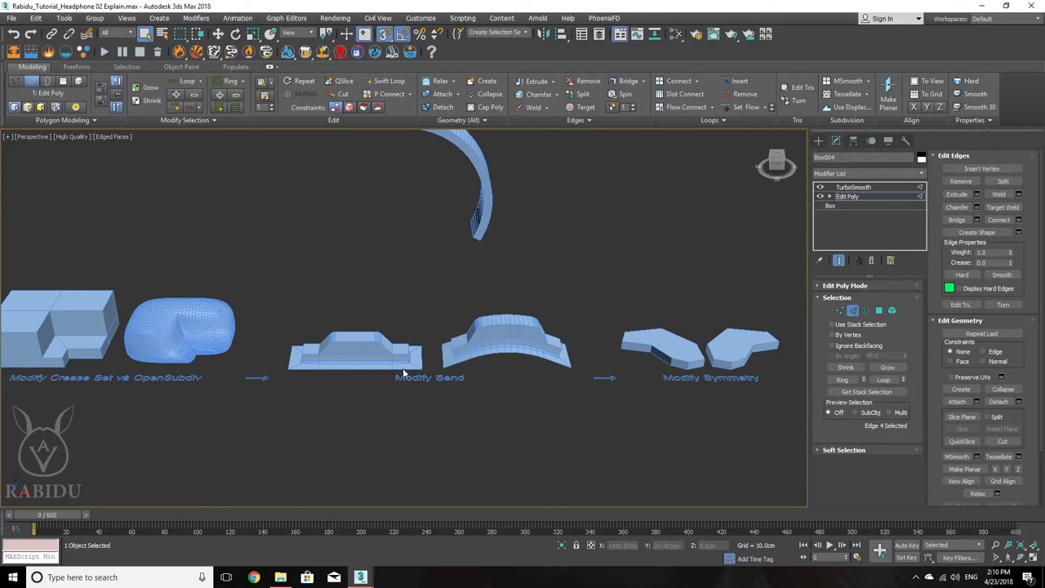
{"action": "left_click", "coordinate": [366, 351]}
{"action": "left_click", "coordinate": [852, 311]}
- Orbit to the Modify Bend example and select the flat Rectangle007 beside its bent copy
{"action": "left_click", "coordinate": [372, 347]}
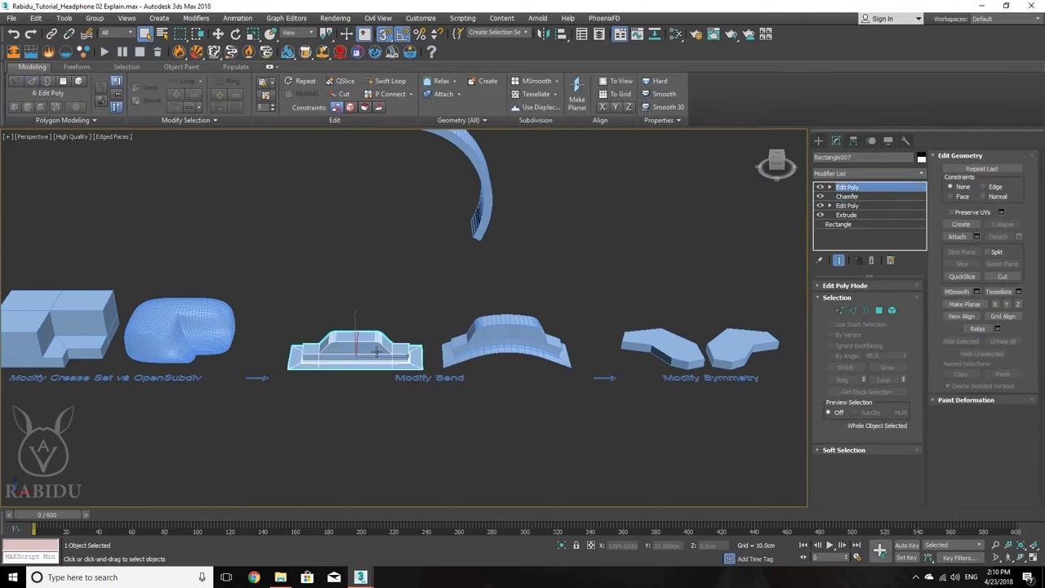
{"action": "scroll", "coordinate": [373, 347], "scroll_direction": "up", "scroll_amount": 3}
{"action": "middle_click_drag", "start_coordinate": [375, 330], "coordinate": [319, 362], "text": "alt"}
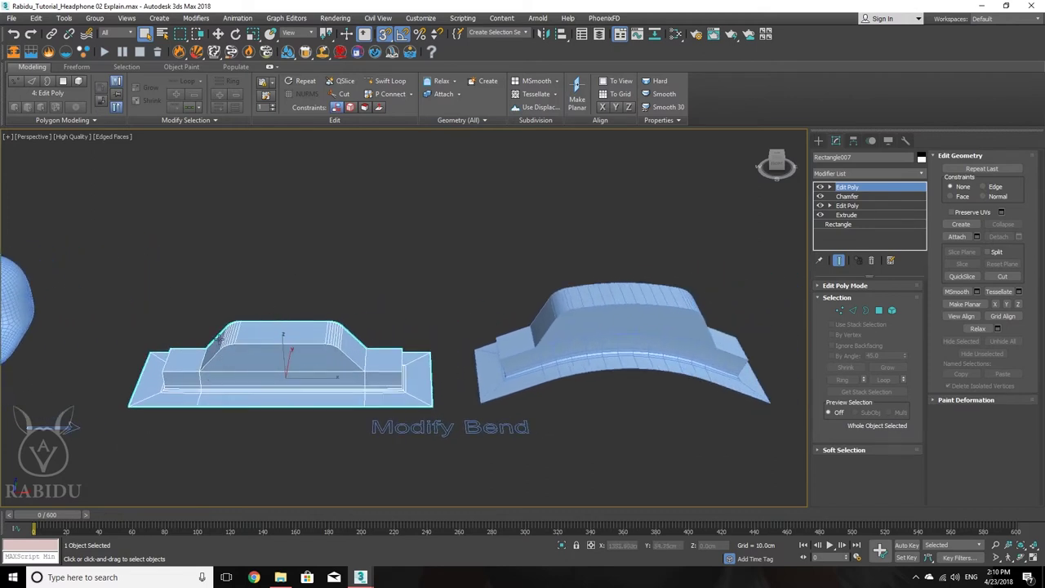
{"action": "middle_click_drag", "start_coordinate": [685, 367], "coordinate": [548, 369]}
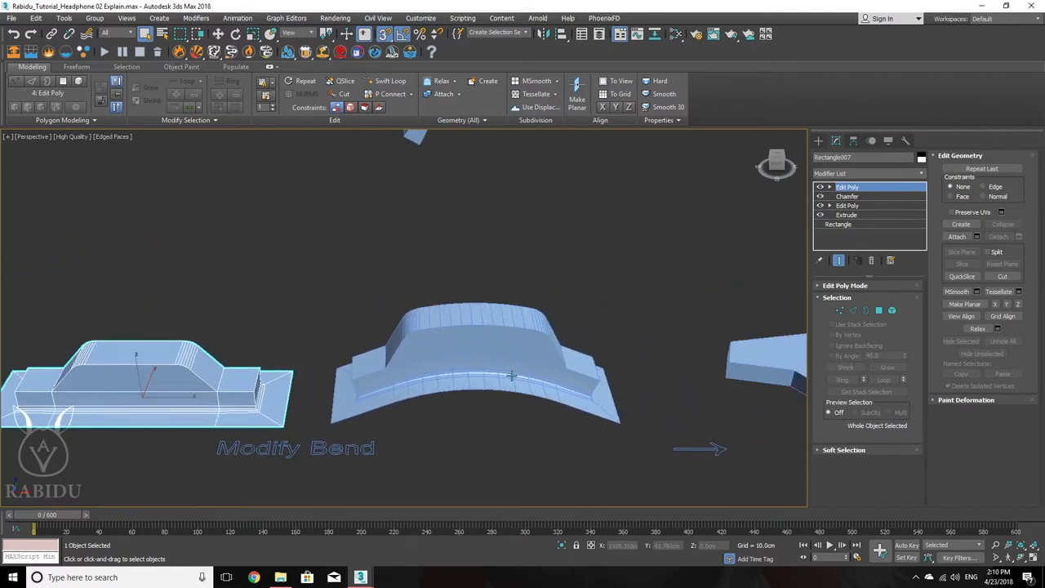
{"action": "scroll", "coordinate": [529, 371], "scroll_direction": "up", "scroll_amount": 2}
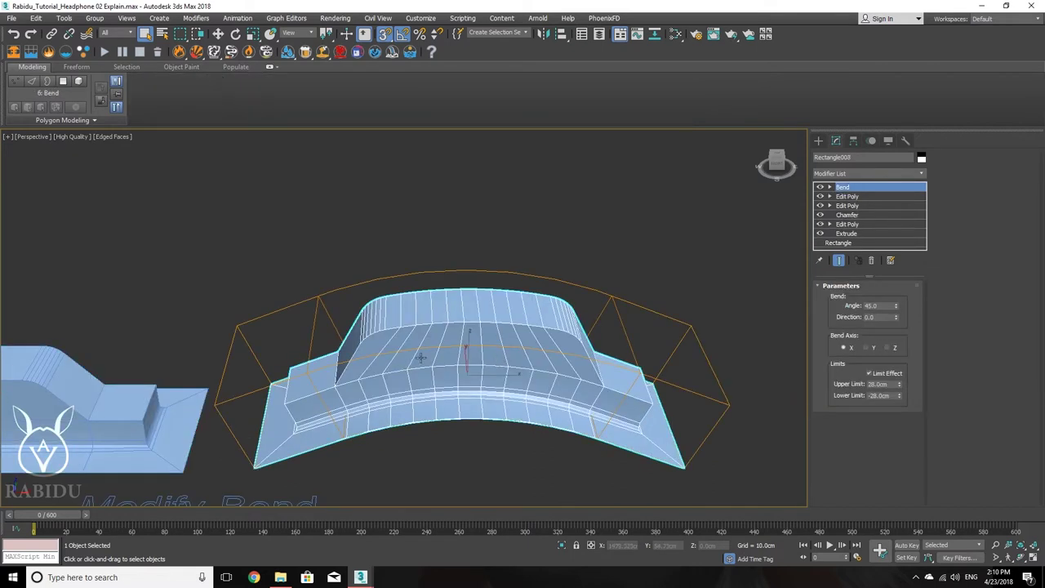
{"action": "middle_click_drag", "start_coordinate": [421, 358], "coordinate": [437, 359], "text": "alt"}
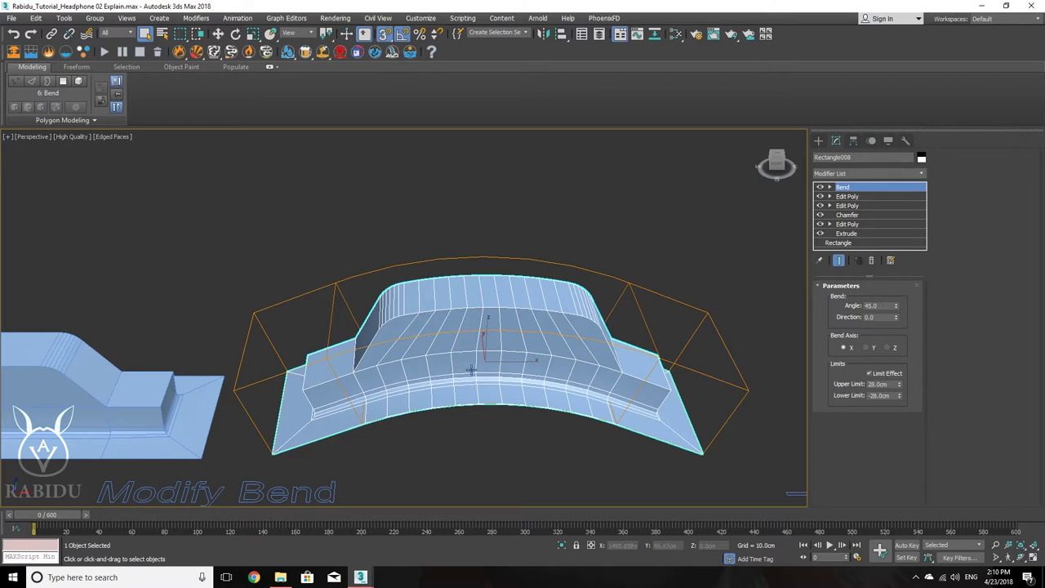
{"action": "middle_click_drag", "start_coordinate": [471, 370], "coordinate": [538, 358]}
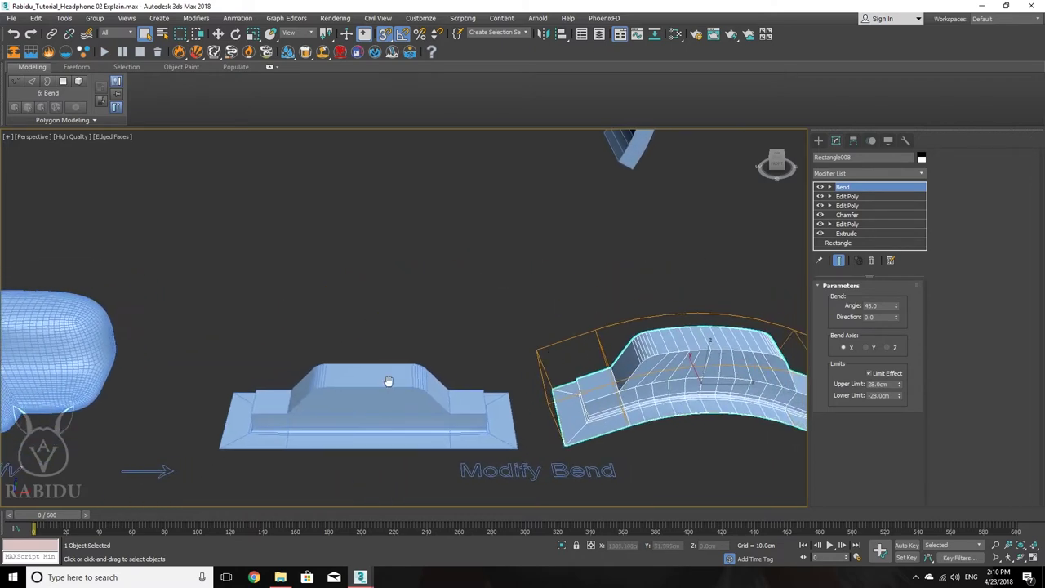
{"action": "middle_click_drag", "start_coordinate": [388, 381], "coordinate": [416, 298]}
{"action": "left_click", "coordinate": [365, 385]}
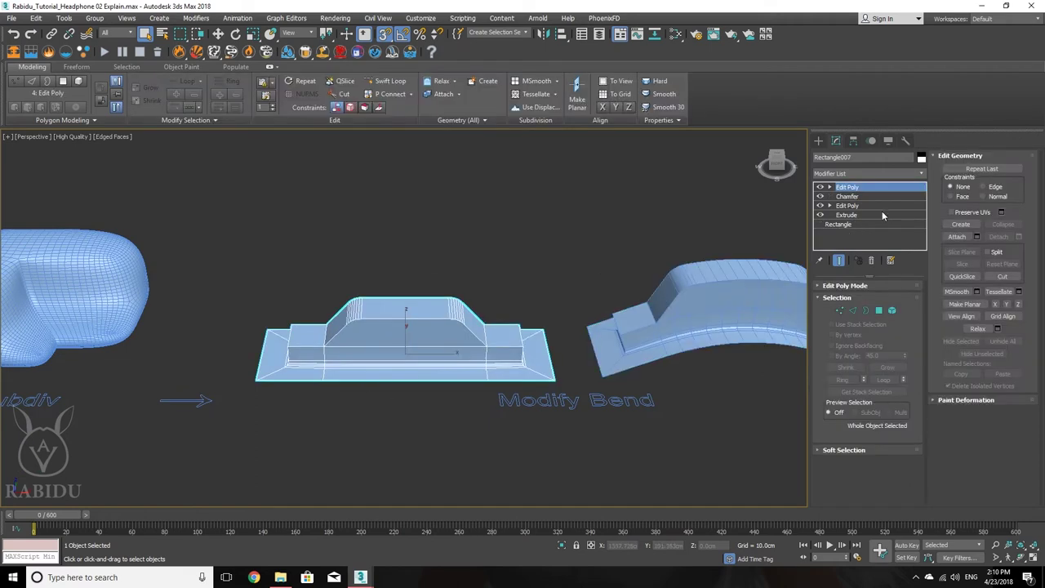
{"action": "left_click", "coordinate": [884, 173]}
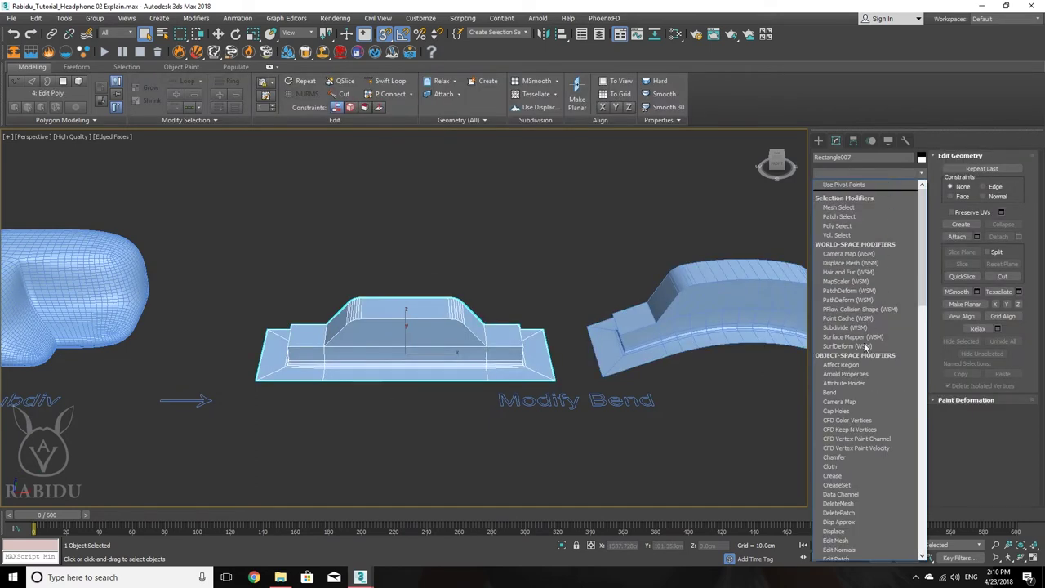
{"action": "left_click", "coordinate": [830, 392]}
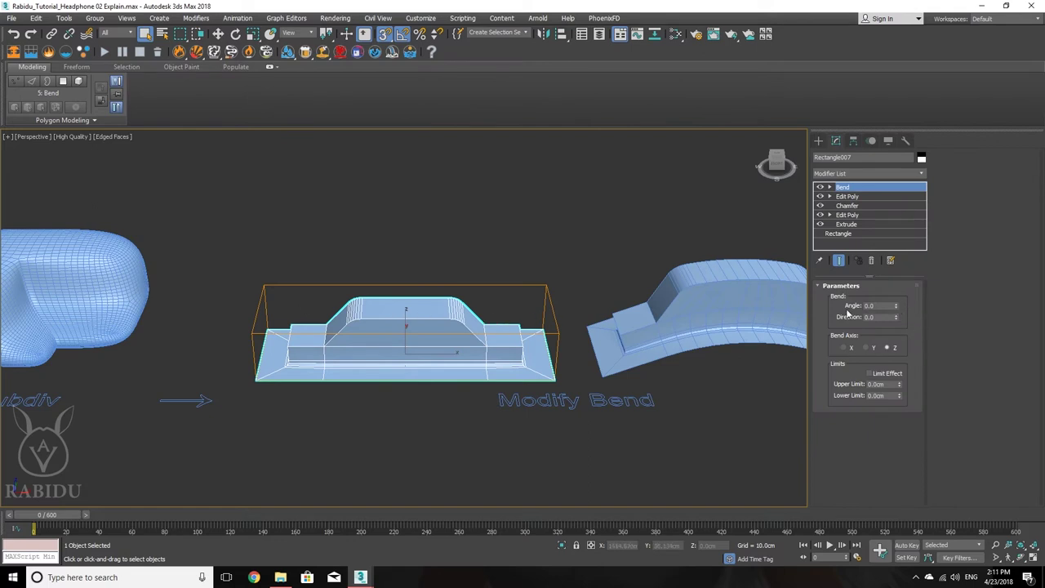
{"action": "left_click", "coordinate": [681, 310]}
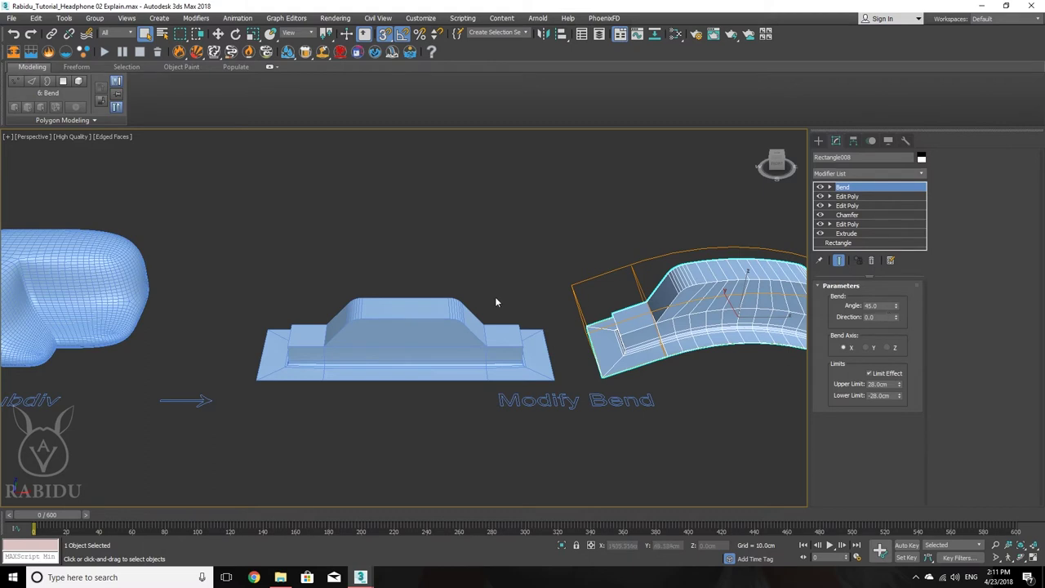
{"action": "left_click", "coordinate": [428, 322]}
{"action": "left_click", "coordinate": [843, 347]}
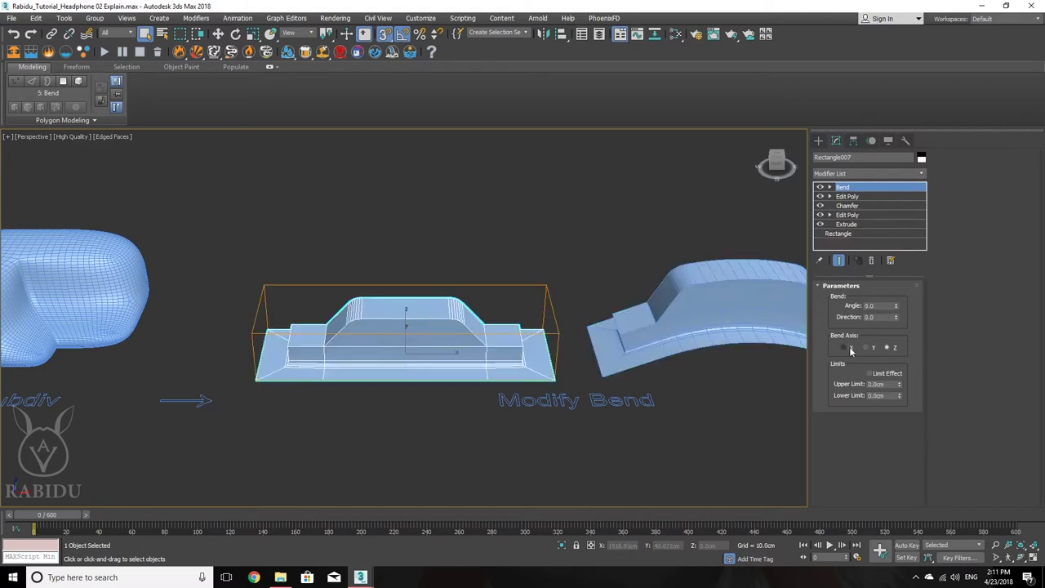
{"action": "double_click", "coordinate": [877, 305]}
{"action": "type", "text": "45"}
{"action": "key", "text": "Return"}
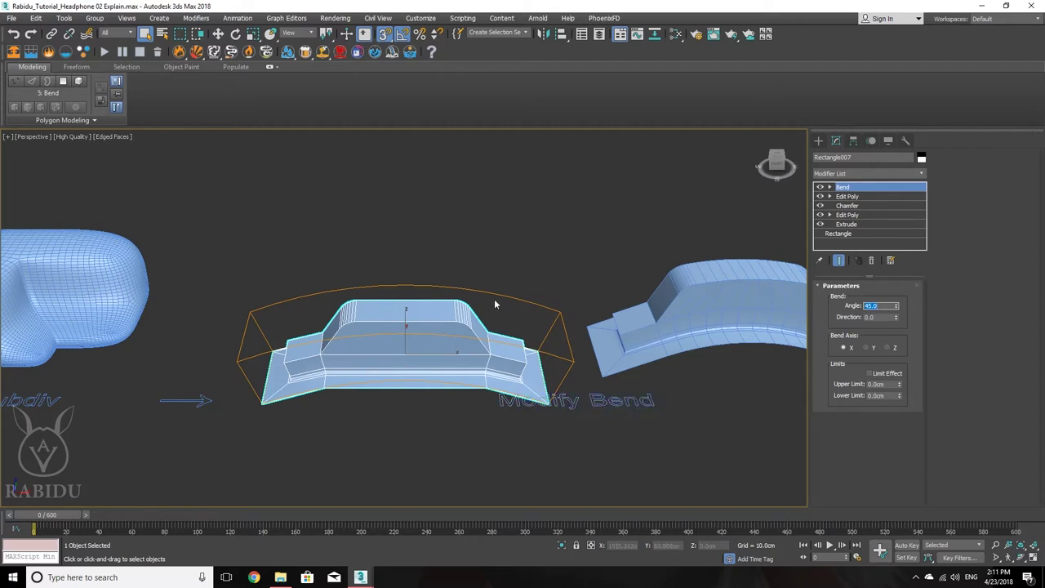
{"action": "middle_click_drag", "start_coordinate": [636, 351], "coordinate": [582, 326]}
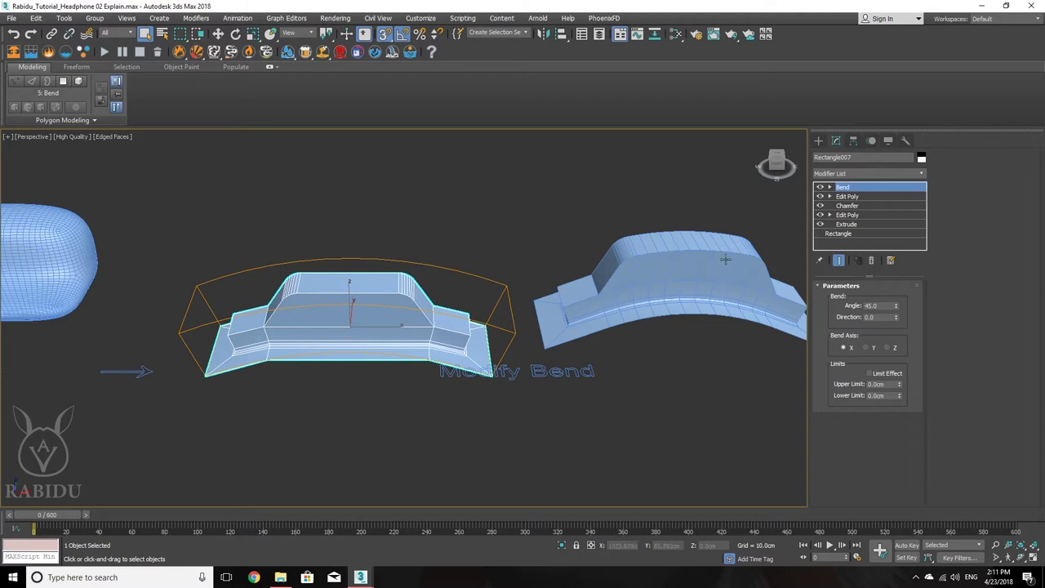
{"action": "middle_click_drag", "start_coordinate": [721, 259], "coordinate": [564, 285]}
{"action": "scroll", "coordinate": [549, 262], "scroll_direction": "up", "scroll_amount": 3}
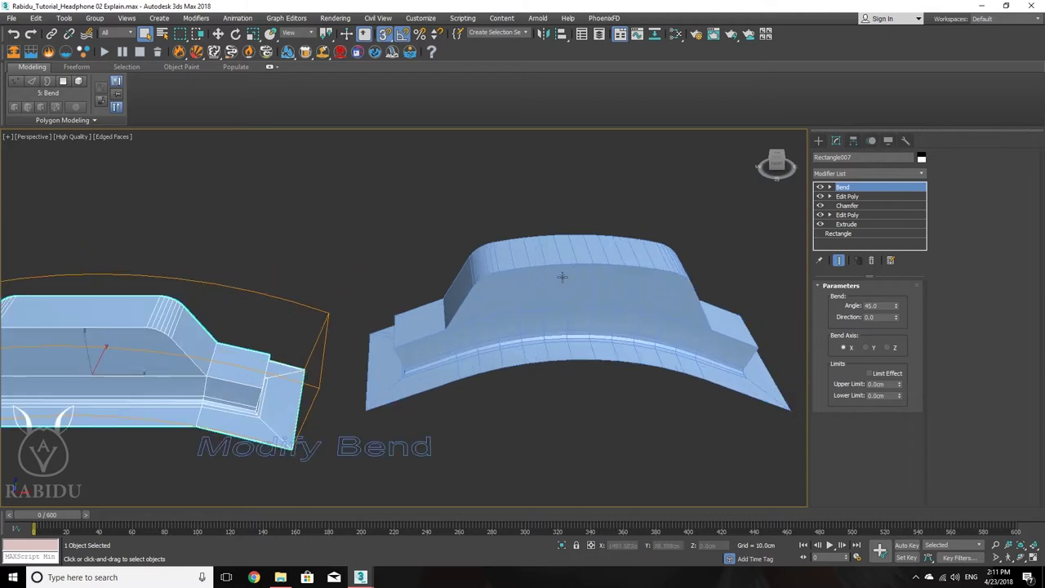
{"action": "key", "text": "shift+z"}
{"action": "key", "text": "shift+z"}
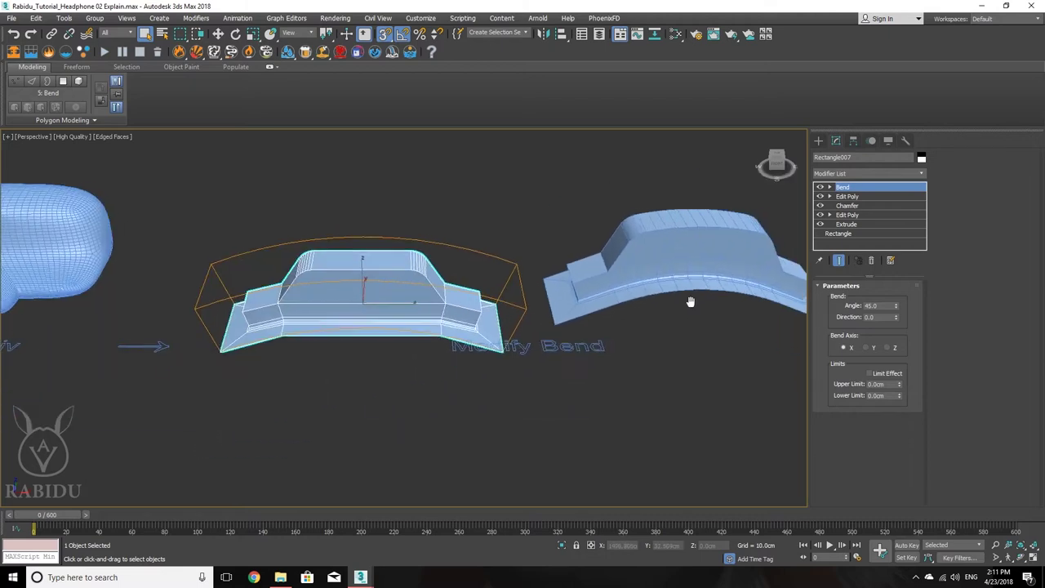
{"action": "middle_click_drag", "start_coordinate": [690, 299], "coordinate": [546, 306]}
{"action": "scroll", "coordinate": [180, 348], "scroll_direction": "up", "scroll_amount": 4}
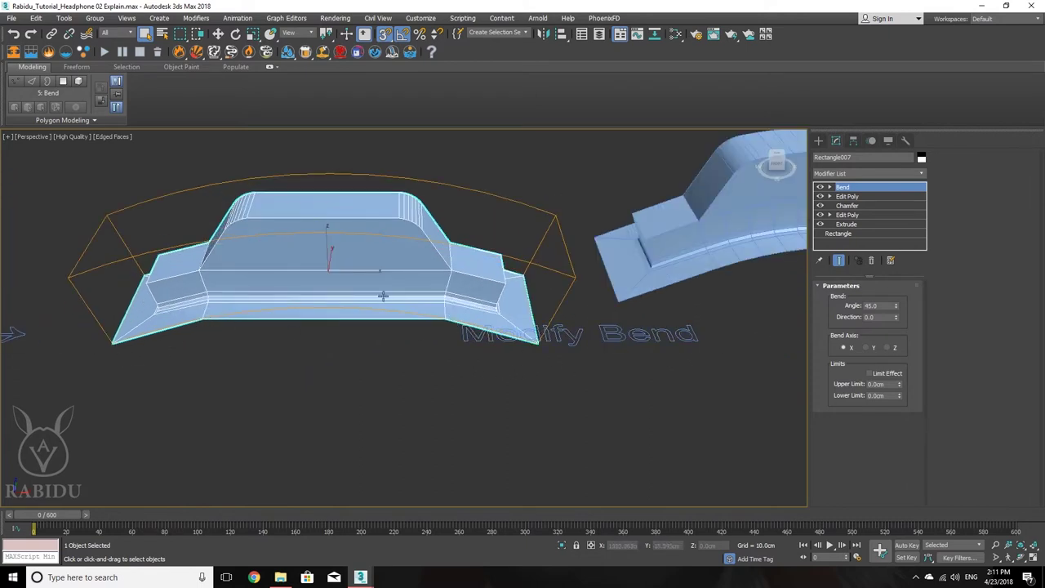
{"action": "middle_click_drag", "start_coordinate": [383, 295], "coordinate": [102, 293]}
{"action": "middle_click_drag", "start_coordinate": [310, 294], "coordinate": [443, 293]}
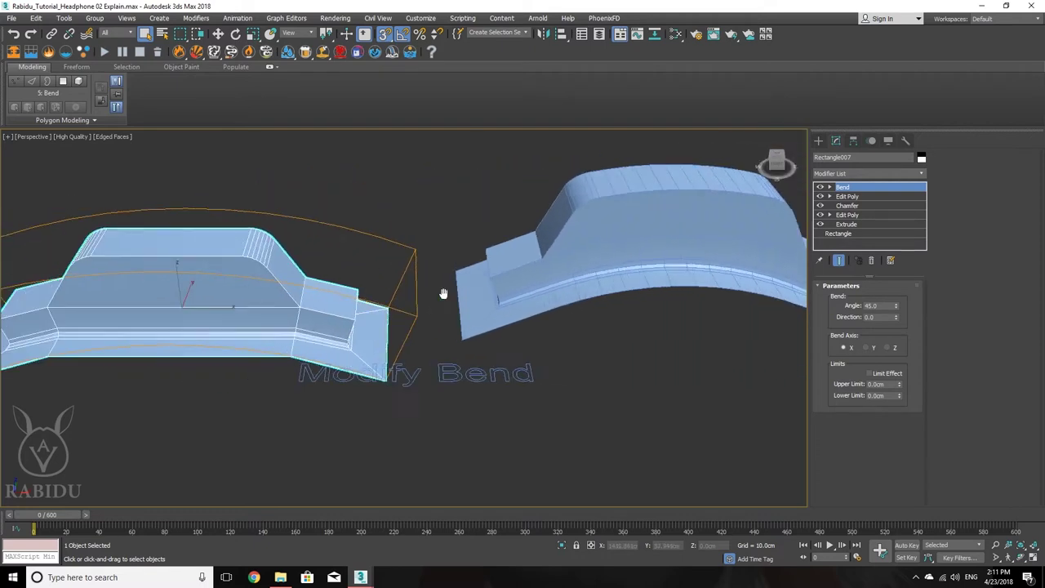
{"action": "scroll", "coordinate": [443, 293], "scroll_direction": "down", "scroll_amount": 3}
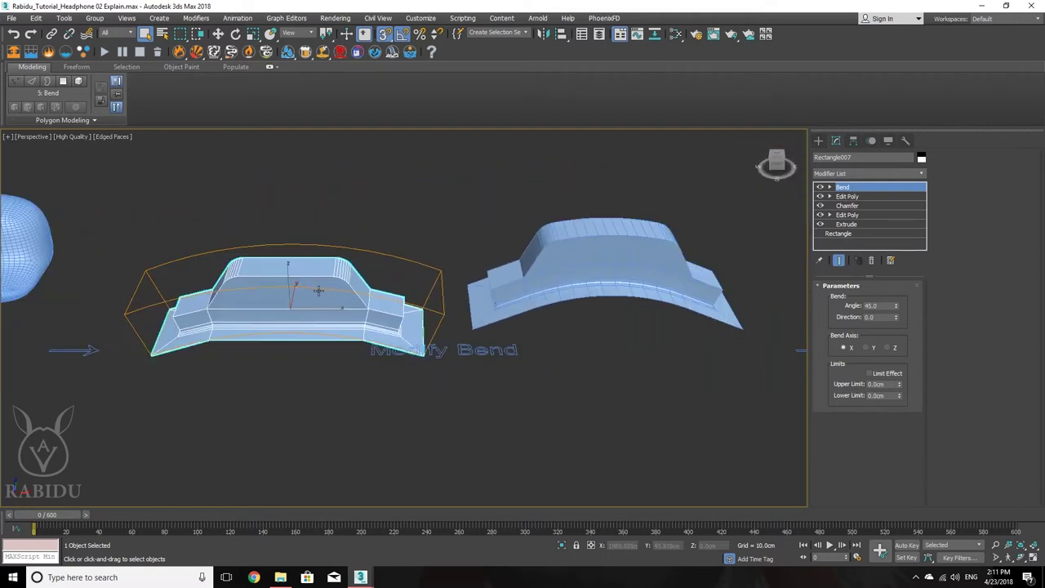
{"action": "middle_click_drag", "start_coordinate": [319, 291], "coordinate": [325, 305]}
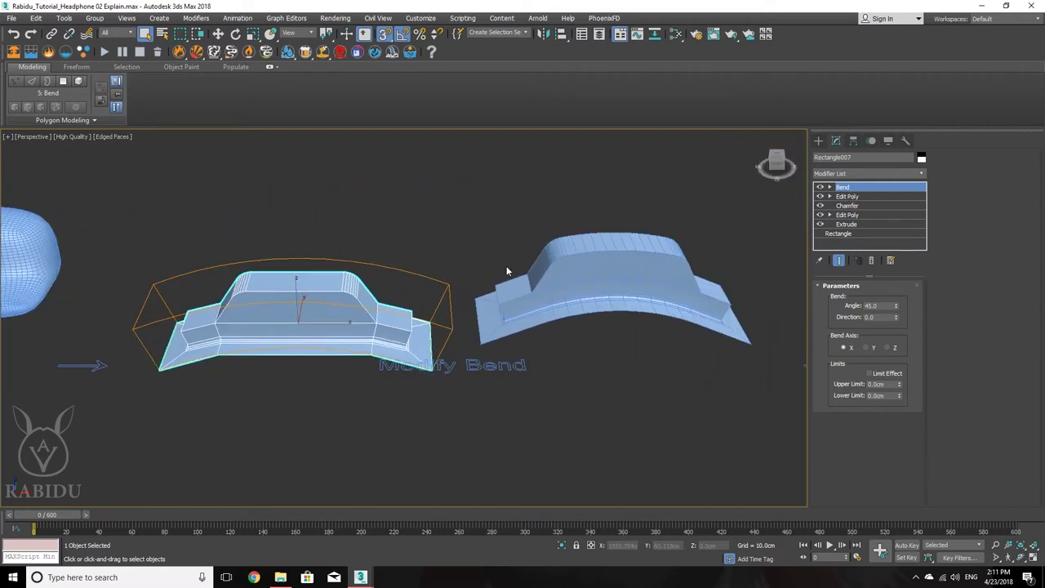
{"action": "right_click", "coordinate": [859, 191]}
{"action": "left_click", "coordinate": [878, 209]}
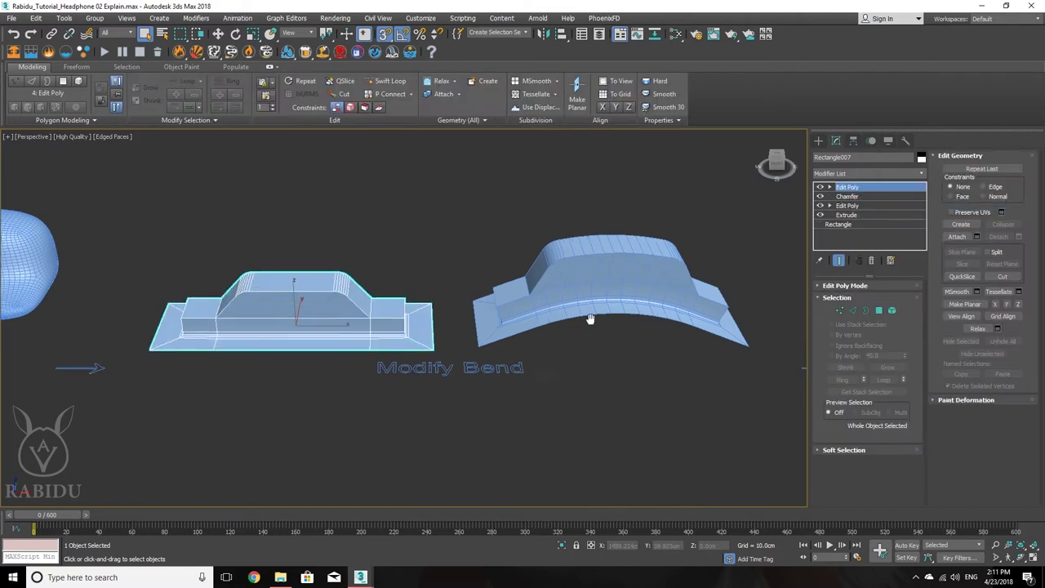
- Select the curled Box005 strip and try different values on its Bend Direction spinner
{"action": "middle_click_drag", "start_coordinate": [590, 318], "coordinate": [520, 308]}
{"action": "scroll", "coordinate": [581, 296], "scroll_direction": "down", "scroll_amount": 2}
{"action": "scroll", "coordinate": [563, 408], "scroll_direction": "down", "scroll_amount": 2}
{"action": "left_click", "coordinate": [508, 245]}
{"action": "scroll", "coordinate": [480, 255], "scroll_direction": "up", "scroll_amount": 4}
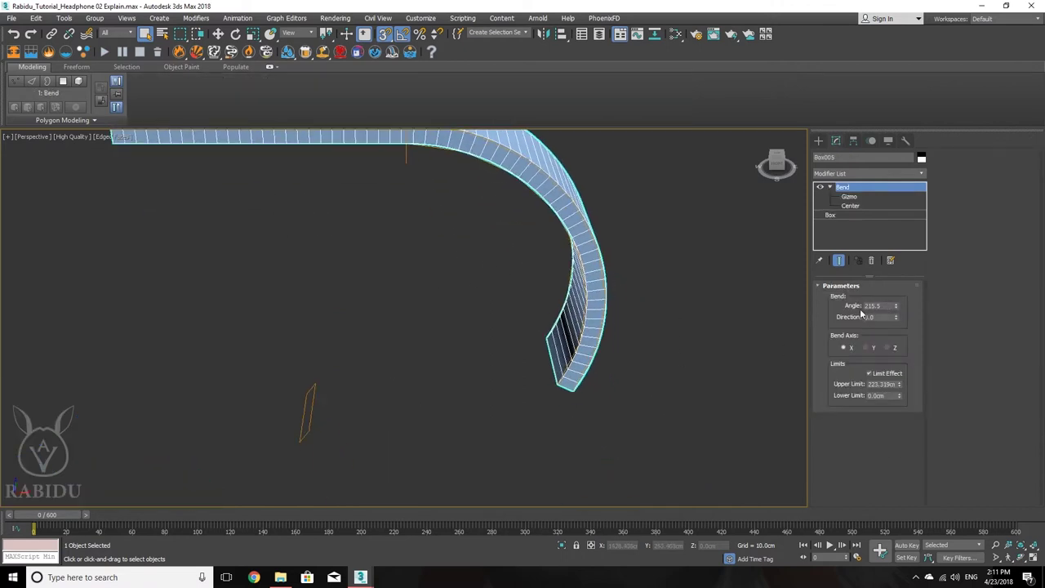
{"action": "scroll", "coordinate": [565, 285], "scroll_direction": "down", "scroll_amount": 3}
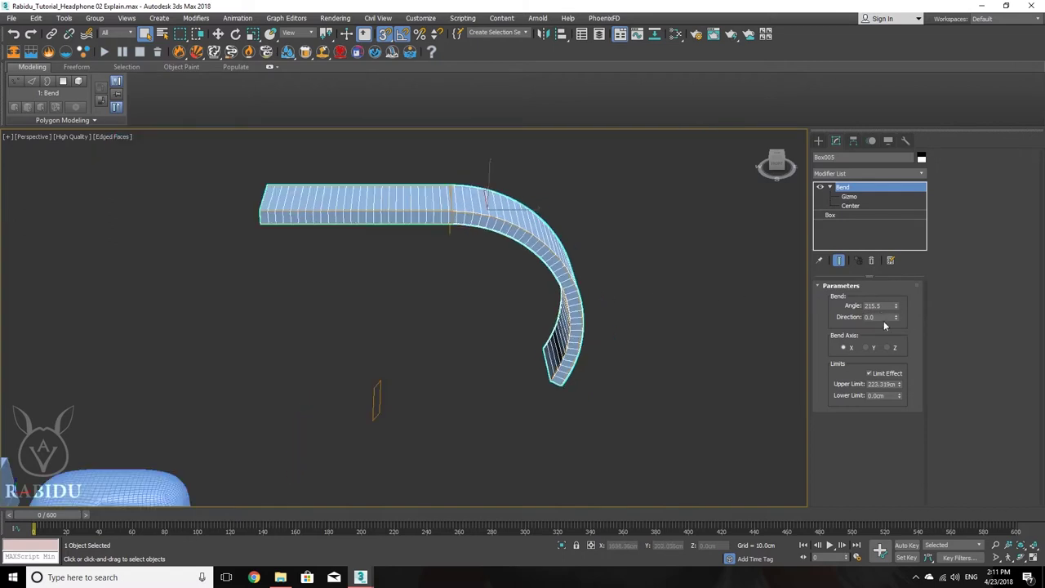
{"action": "left_click_drag", "start_coordinate": [896, 317], "coordinate": [882, 301]}
{"action": "left_click", "coordinate": [866, 348]}
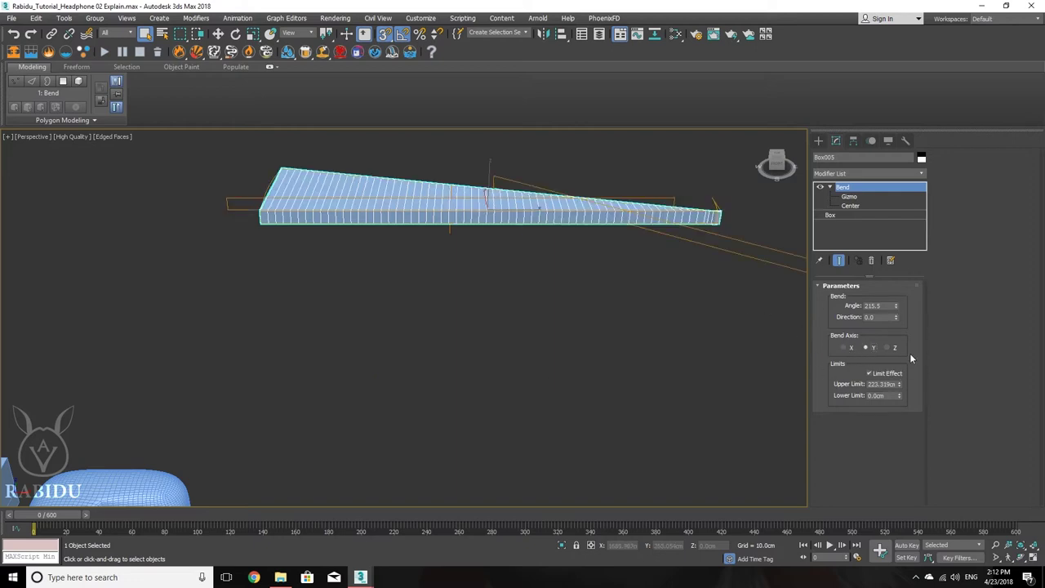
{"action": "left_click", "coordinate": [892, 349]}
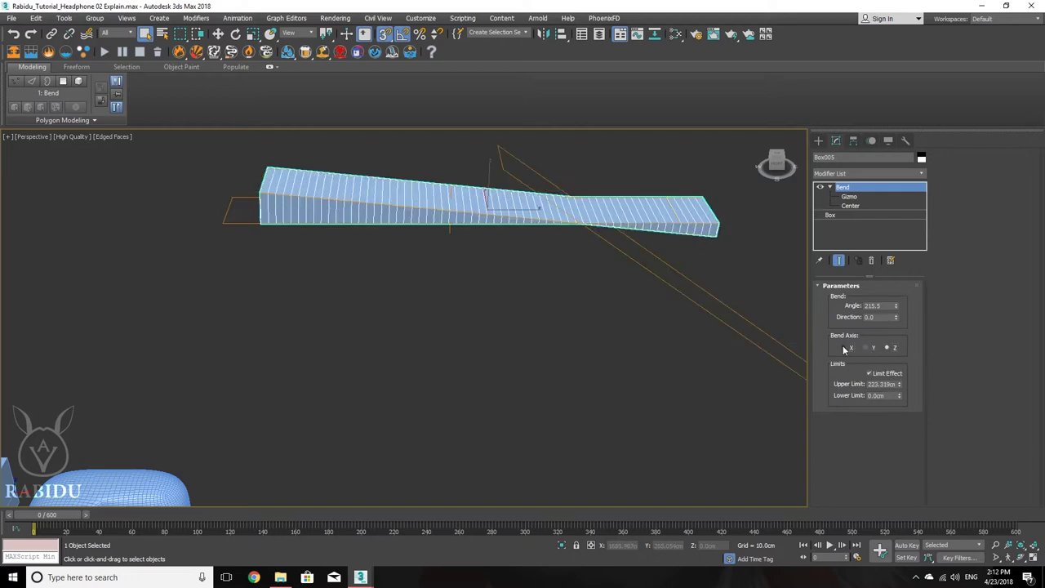
{"action": "left_click", "coordinate": [844, 347]}
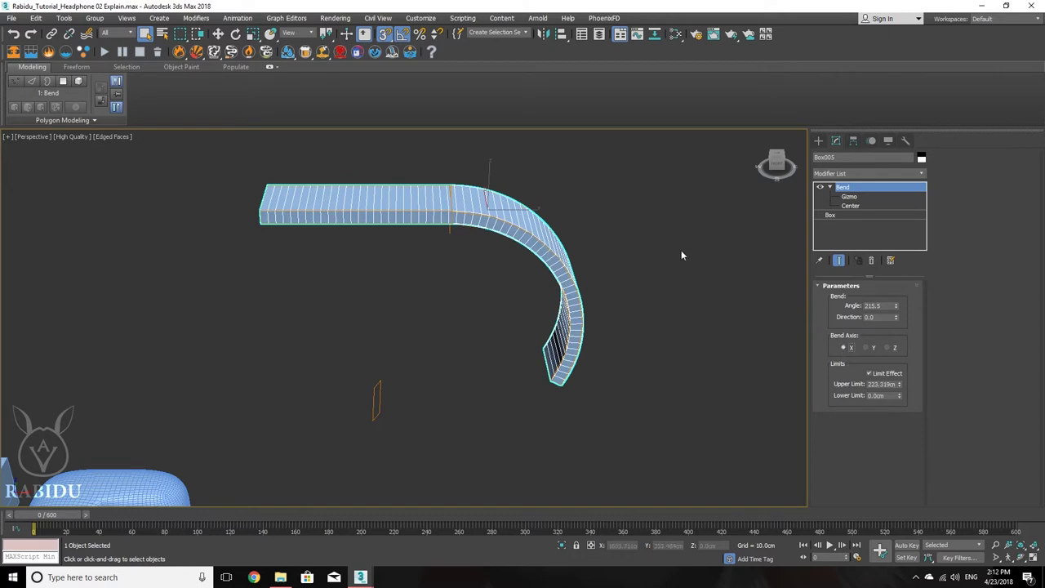
{"action": "left_click", "coordinate": [853, 141]}
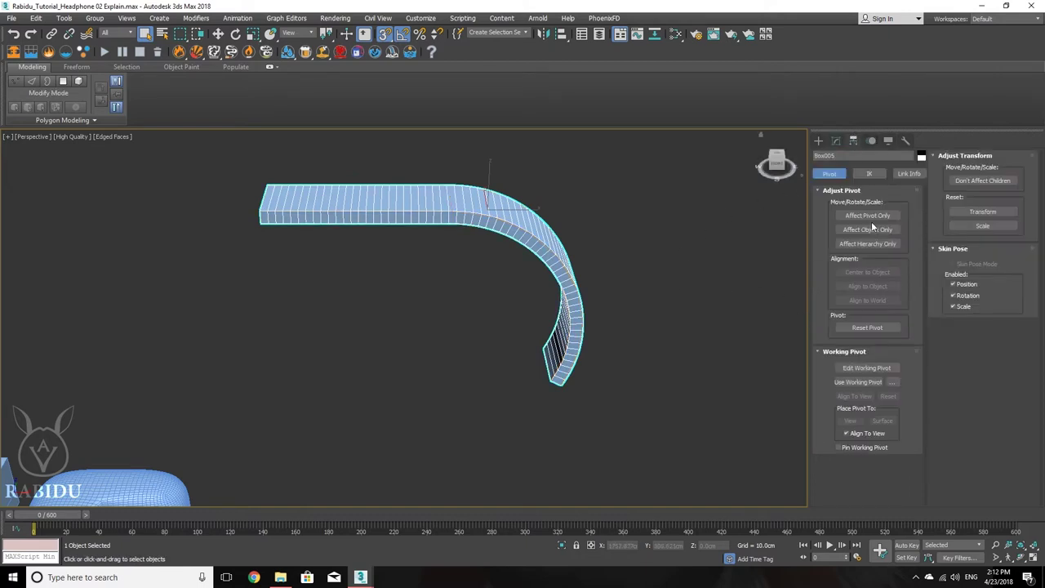
{"action": "left_click", "coordinate": [870, 216]}
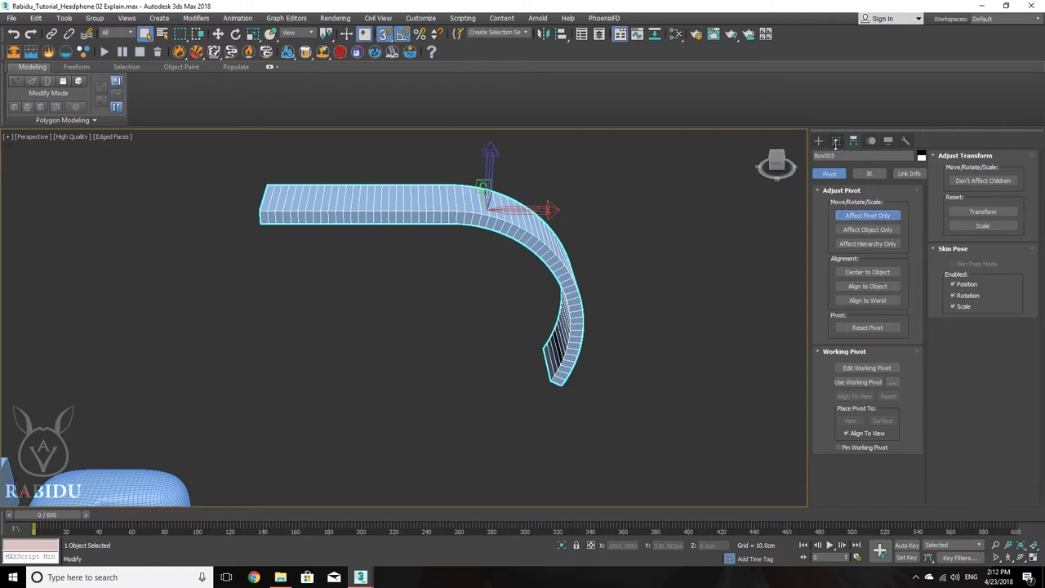
{"action": "left_click", "coordinate": [835, 141]}
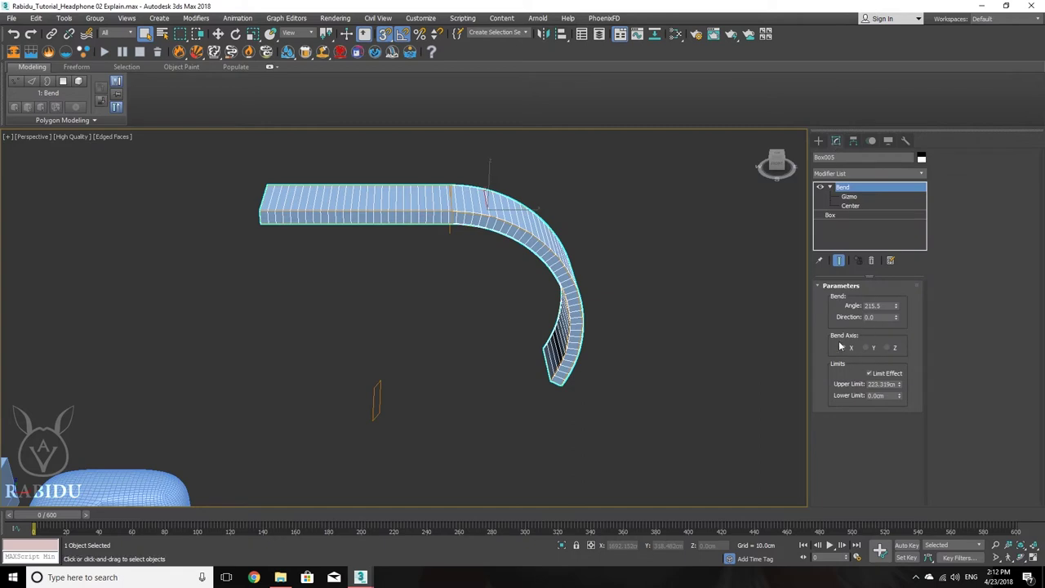
{"action": "left_click", "coordinate": [869, 348]}
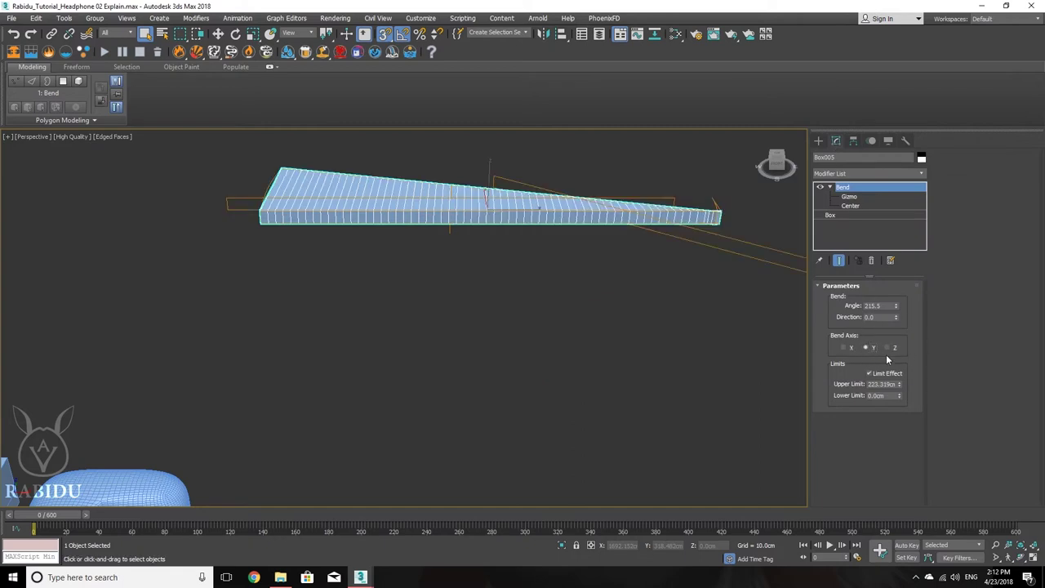
{"action": "left_click", "coordinate": [893, 348]}
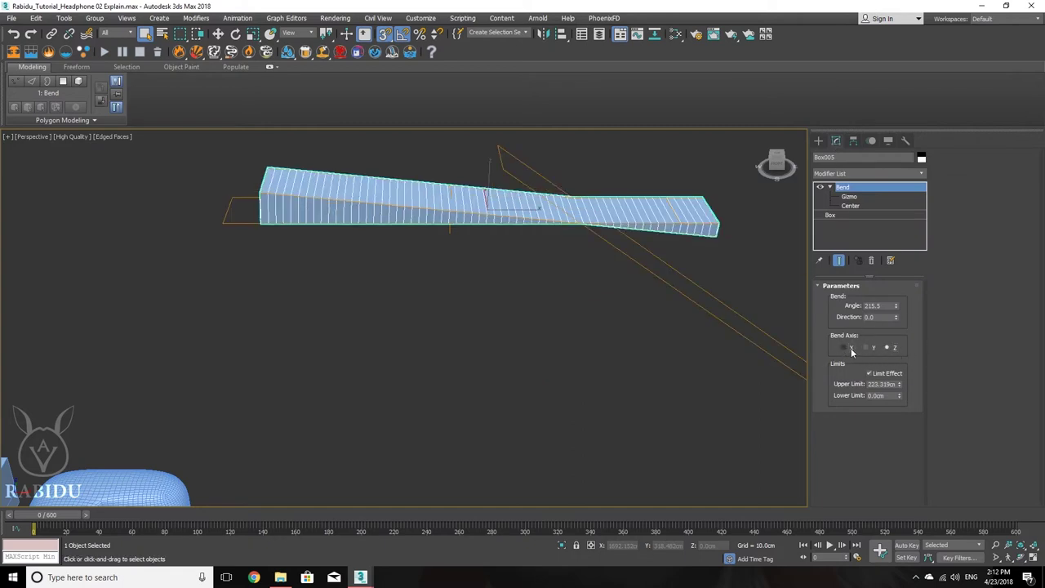
{"action": "left_click", "coordinate": [850, 348]}
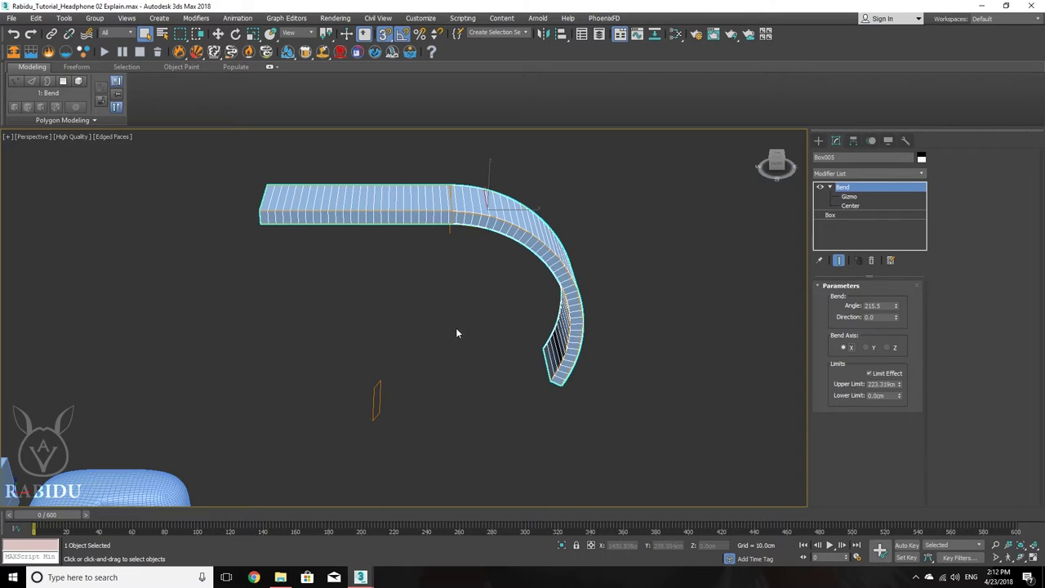
{"action": "mouse_move", "coordinate": [478, 345]}
{"action": "middle_mouse_down", "text": "alt"}
{"action": "mouse_move", "coordinate": [474, 327]}
{"action": "mouse_move", "coordinate": [466, 352]}
{"action": "middle_mouse_up", "text": "alt"}
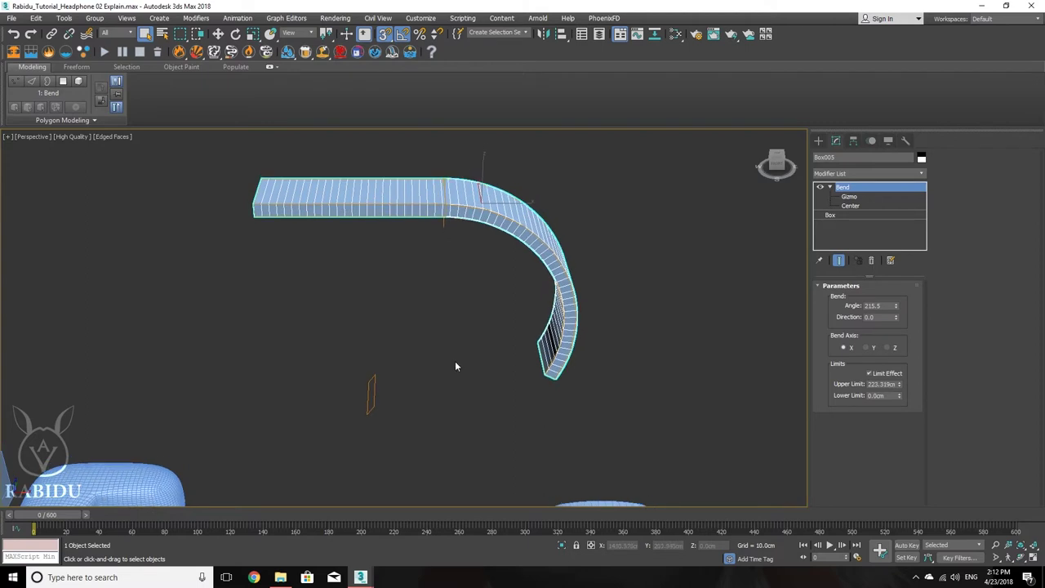
{"action": "left_click", "coordinate": [870, 374]}
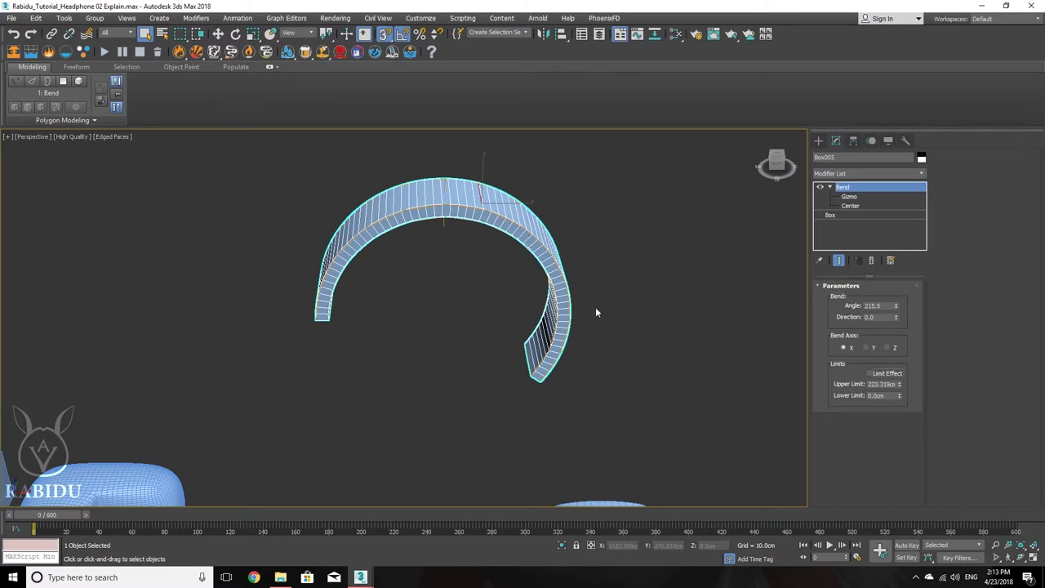
{"action": "mouse_move", "coordinate": [901, 385]}
{"action": "left_mouse_down"}
{"action": "mouse_move", "coordinate": [898, 345]}
{"action": "mouse_move", "coordinate": [906, 394]}
{"action": "mouse_move", "coordinate": [918, 347]}
{"action": "mouse_move", "coordinate": [898, 384]}
{"action": "left_mouse_up"}
{"action": "left_click", "coordinate": [878, 376]}
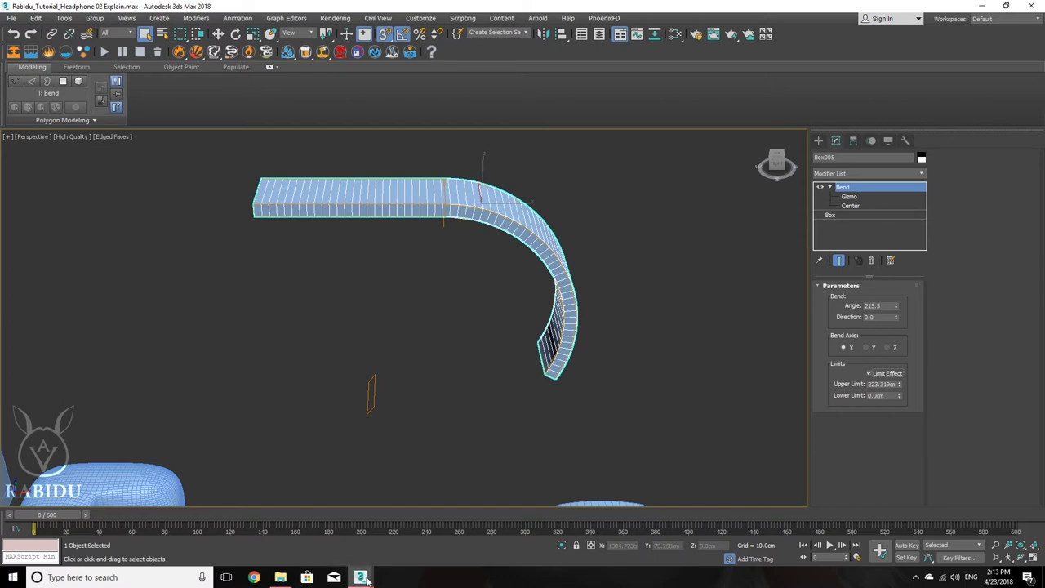
- In the headphone scene, view the headband's Bend_110 settings: 110° on X, 11.5cm upper limit
{"action": "mouse_move", "coordinate": [360, 577]}
{"action": "left_click", "coordinate": [312, 534]}
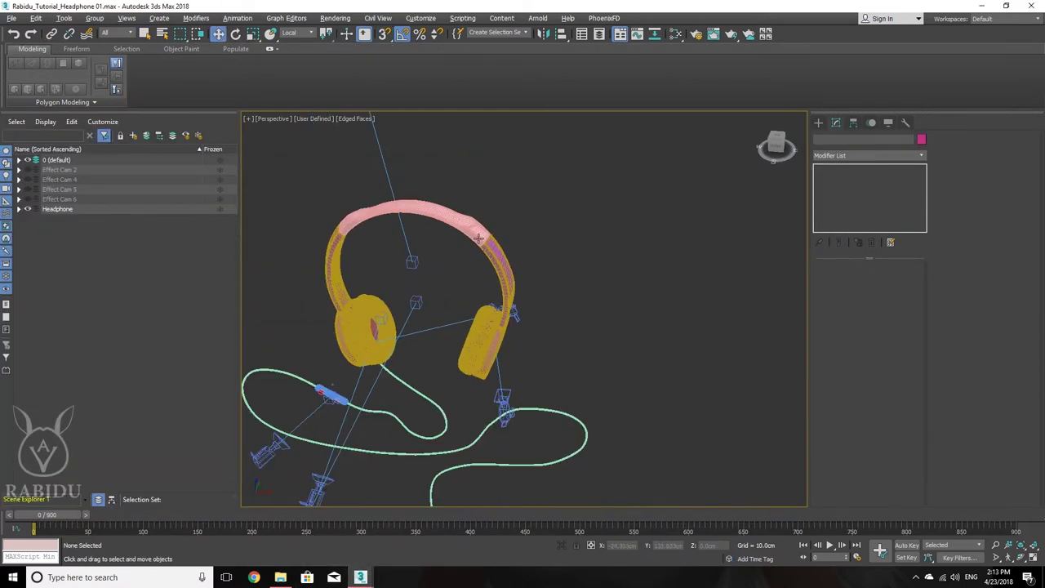
{"action": "left_click", "coordinate": [486, 236]}
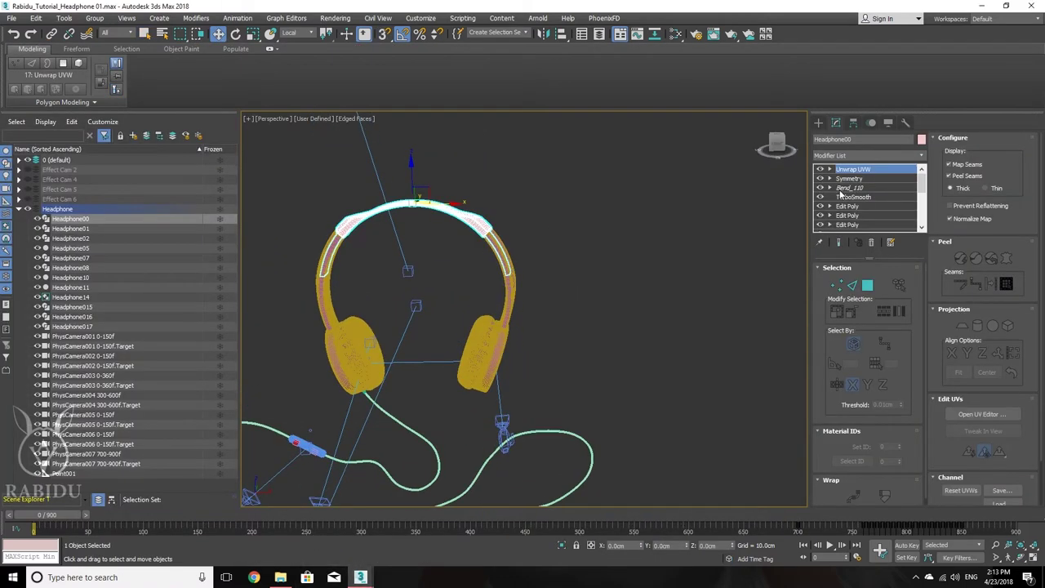
{"action": "left_click", "coordinate": [849, 188]}
{"action": "scroll", "coordinate": [571, 236], "scroll_direction": "up", "scroll_amount": 3}
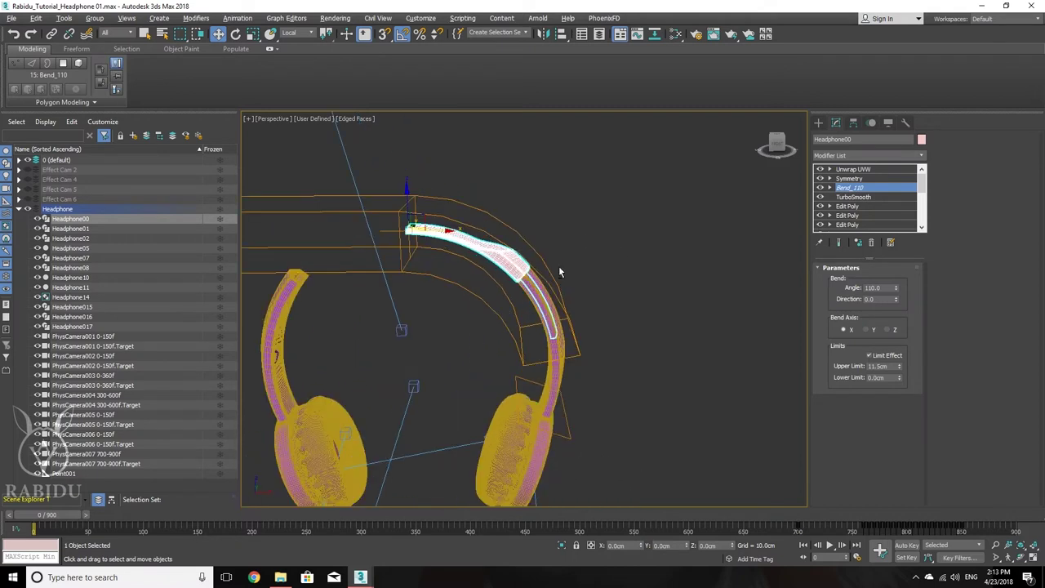
{"action": "scroll", "coordinate": [560, 263], "scroll_direction": "up", "scroll_amount": 2}
{"action": "scroll", "coordinate": [490, 245], "scroll_direction": "down", "scroll_amount": 3}
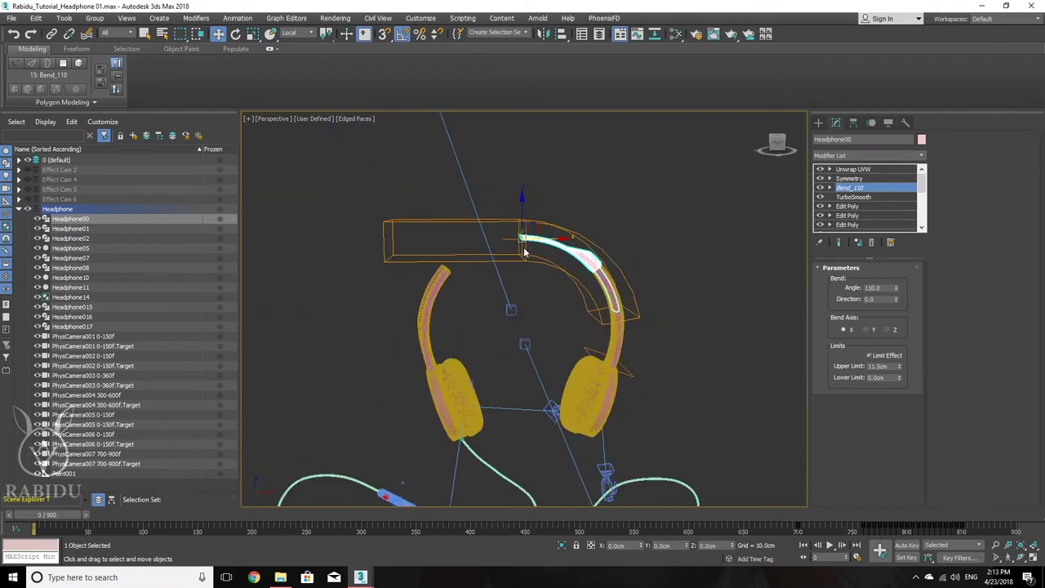
{"action": "scroll", "coordinate": [392, 229], "scroll_direction": "up", "scroll_amount": 3}
{"action": "middle_click_drag", "start_coordinate": [393, 228], "coordinate": [373, 217]}
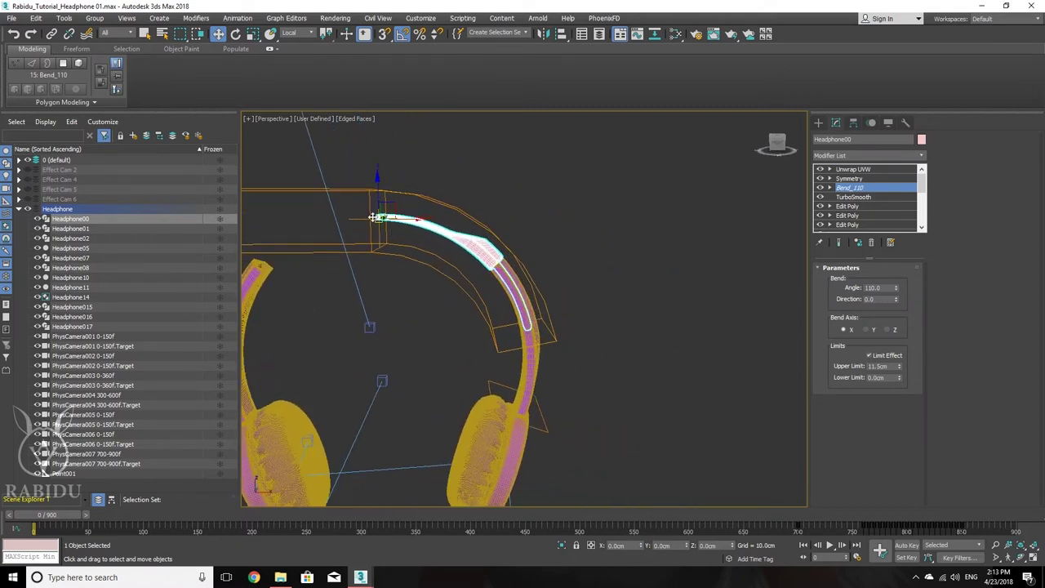
- Select the Headphone01 side arm and orbit around the whole headphones
{"action": "left_click", "coordinate": [534, 381]}
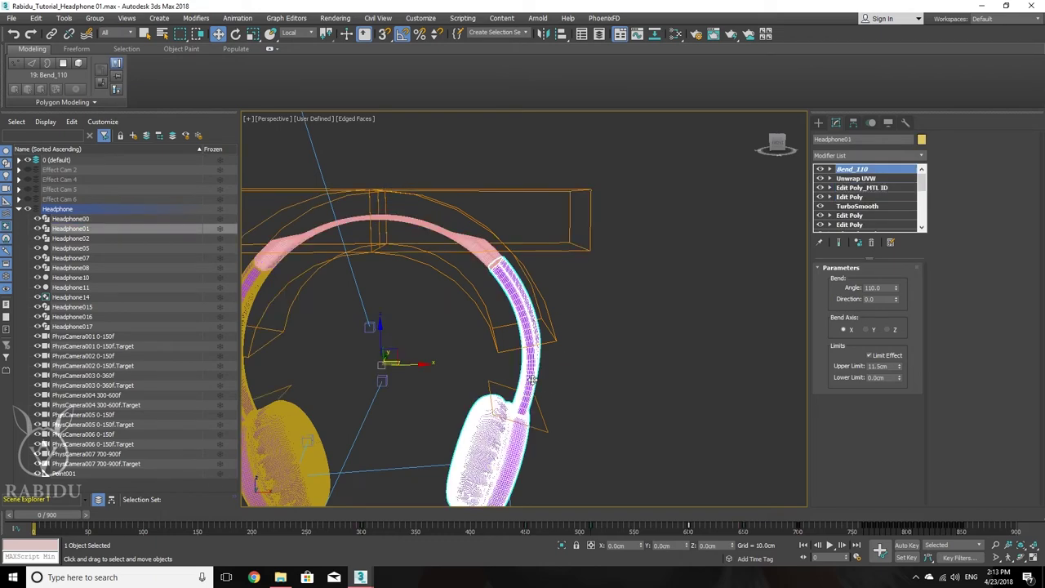
{"action": "middle_click_drag", "start_coordinate": [577, 341], "coordinate": [563, 304]}
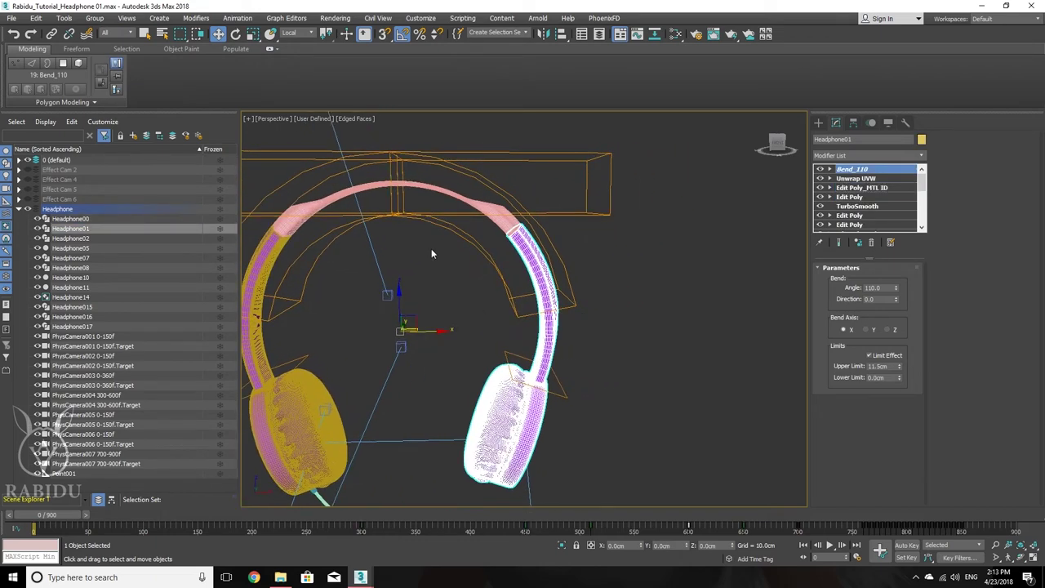
{"action": "middle_click_drag", "start_coordinate": [486, 234], "coordinate": [450, 325], "text": "alt"}
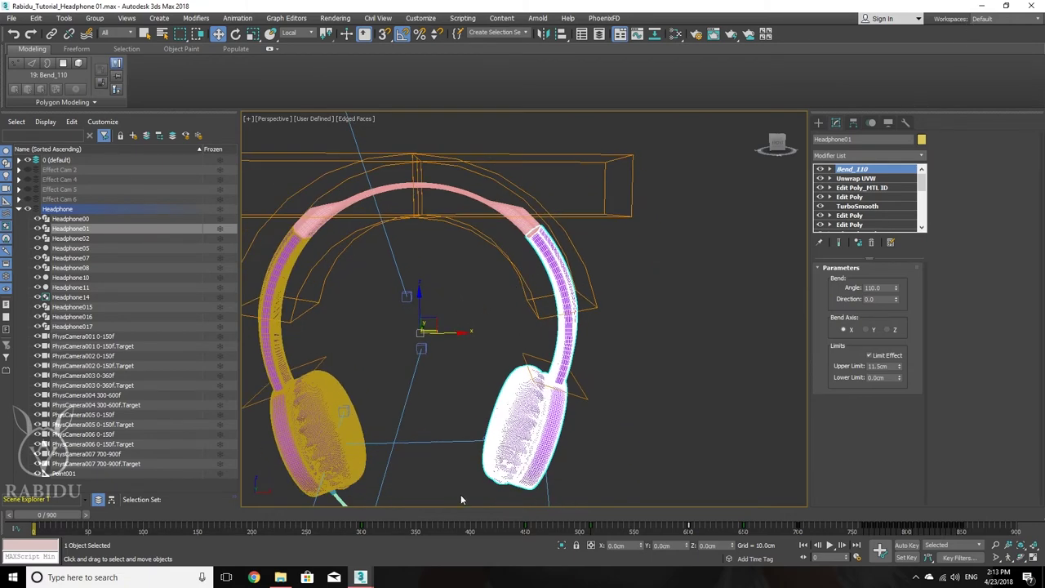
- Return to the Headphone 02 Explain file and show Box005's Bend sub-items
{"action": "mouse_move", "coordinate": [360, 577]}
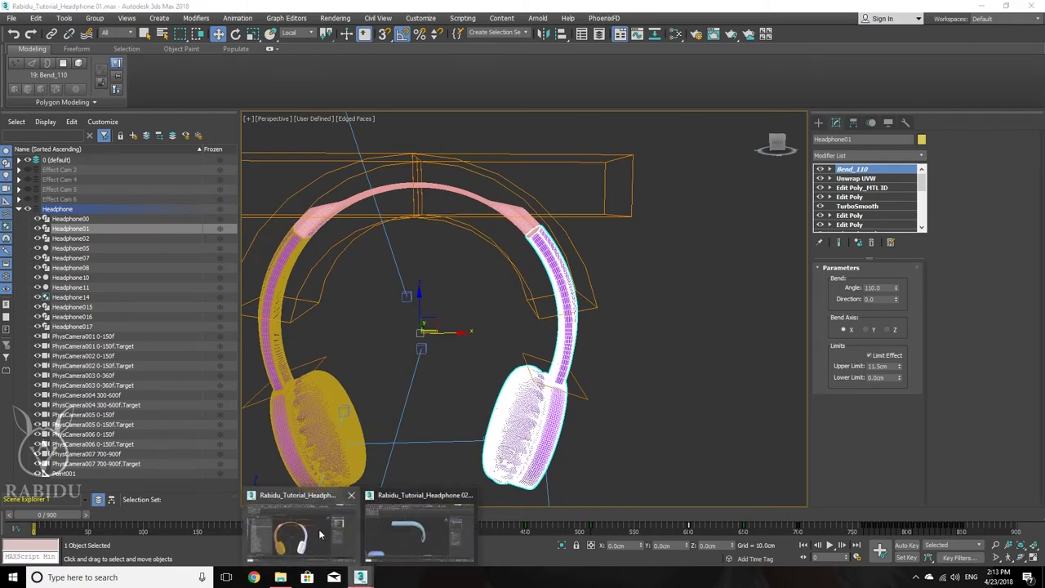
{"action": "left_click", "coordinate": [417, 530]}
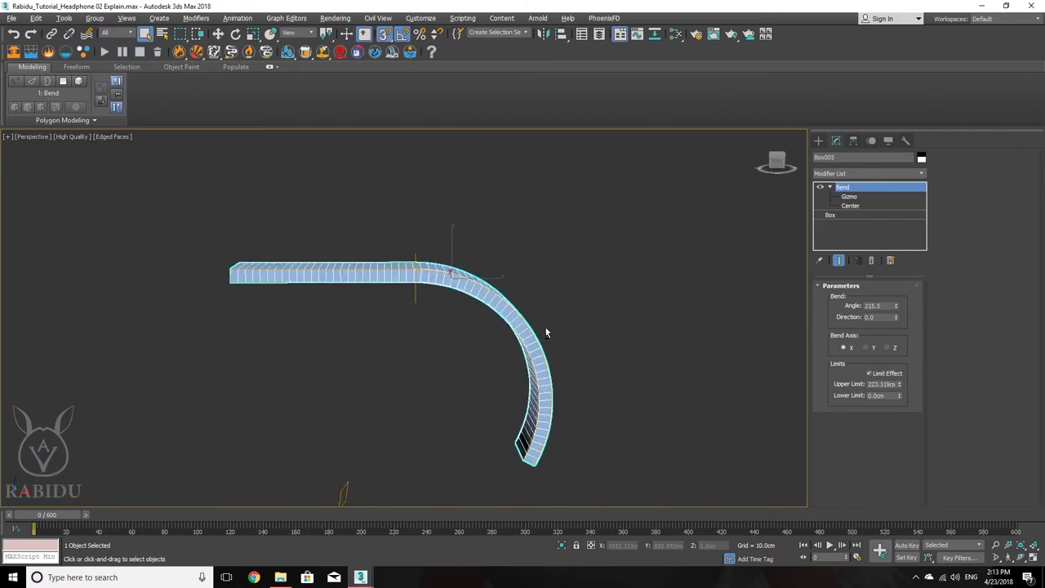
{"action": "middle_click_drag", "start_coordinate": [547, 332], "coordinate": [551, 283]}
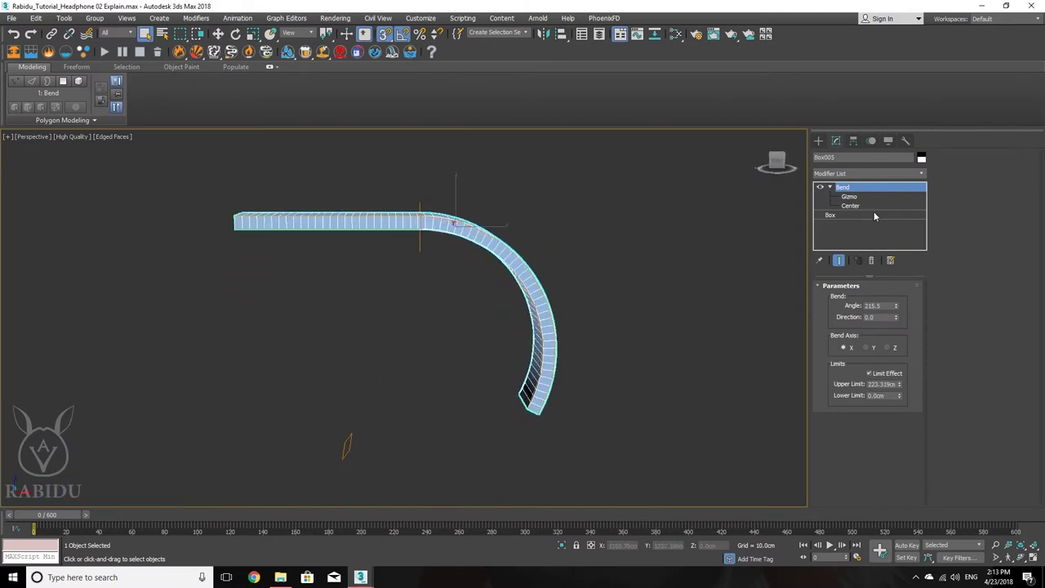
{"action": "left_click", "coordinate": [830, 188]}
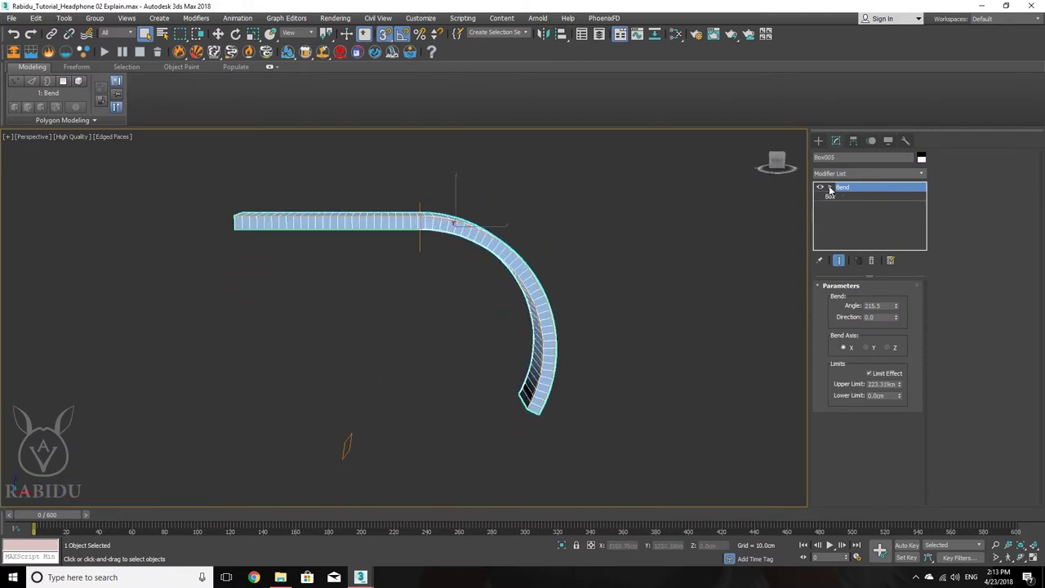
{"action": "left_click", "coordinate": [829, 188]}
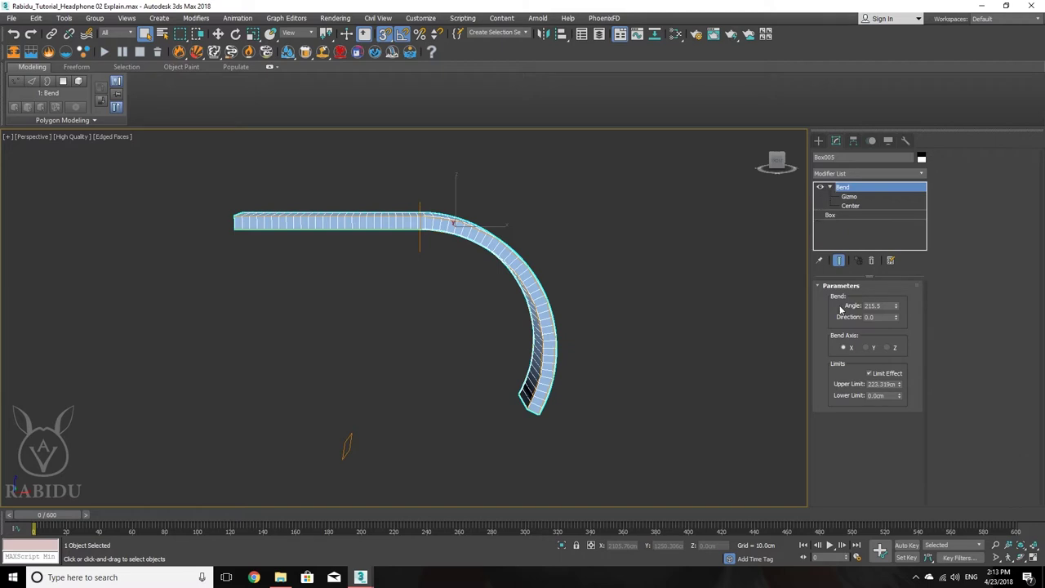
- Reset the Bend upper limit and angle to 0 so the strip lies straight
{"action": "right_click", "coordinate": [900, 384]}
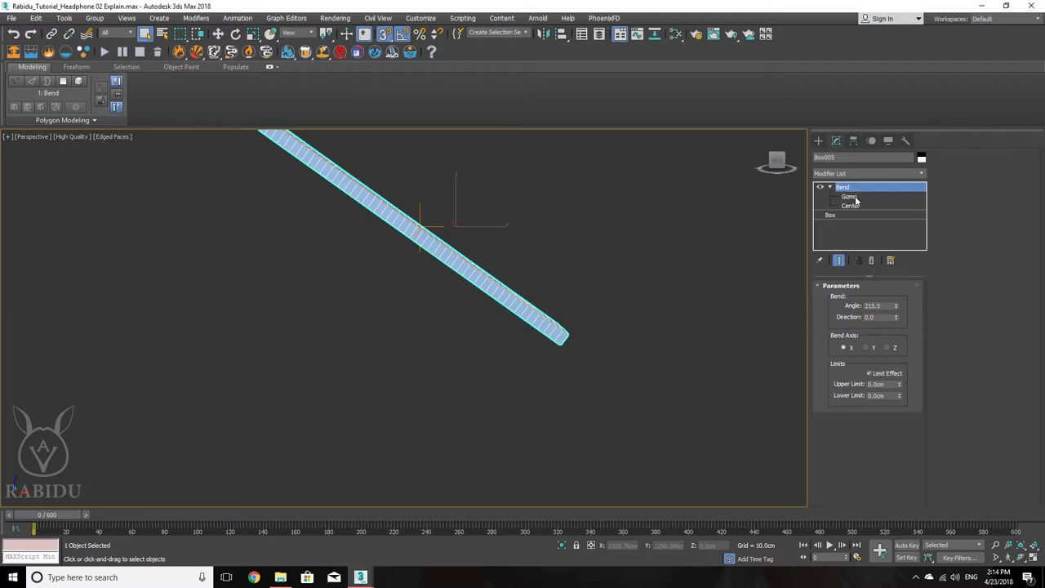
{"action": "middle_click_drag", "start_coordinate": [529, 234], "coordinate": [511, 266]}
{"action": "scroll", "coordinate": [512, 267], "scroll_direction": "down", "scroll_amount": 2}
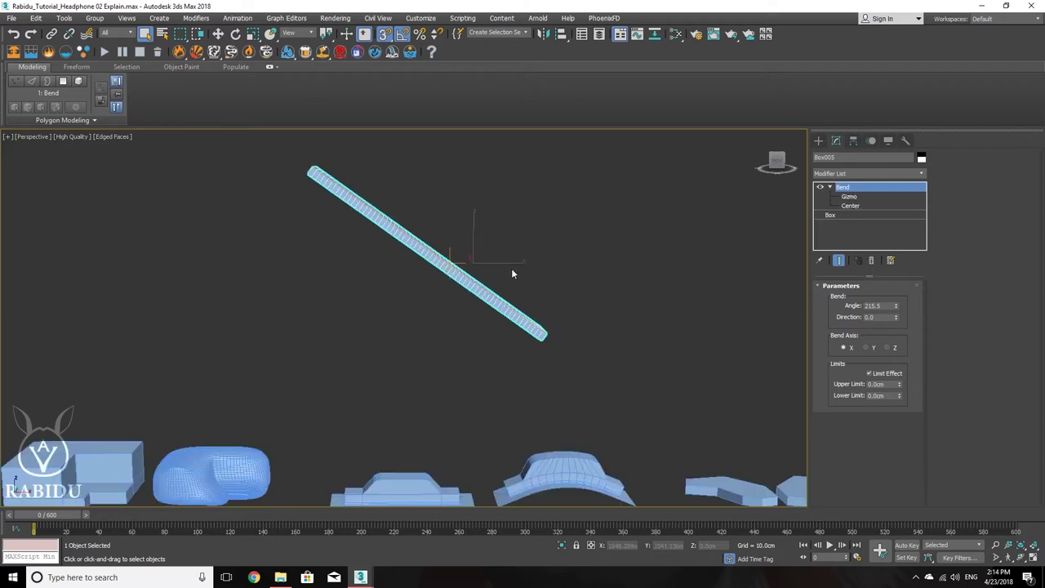
{"action": "right_click", "coordinate": [896, 306]}
{"action": "middle_click_drag", "start_coordinate": [331, 263], "coordinate": [343, 298]}
{"action": "scroll", "coordinate": [436, 316], "scroll_direction": "up", "scroll_amount": 2}
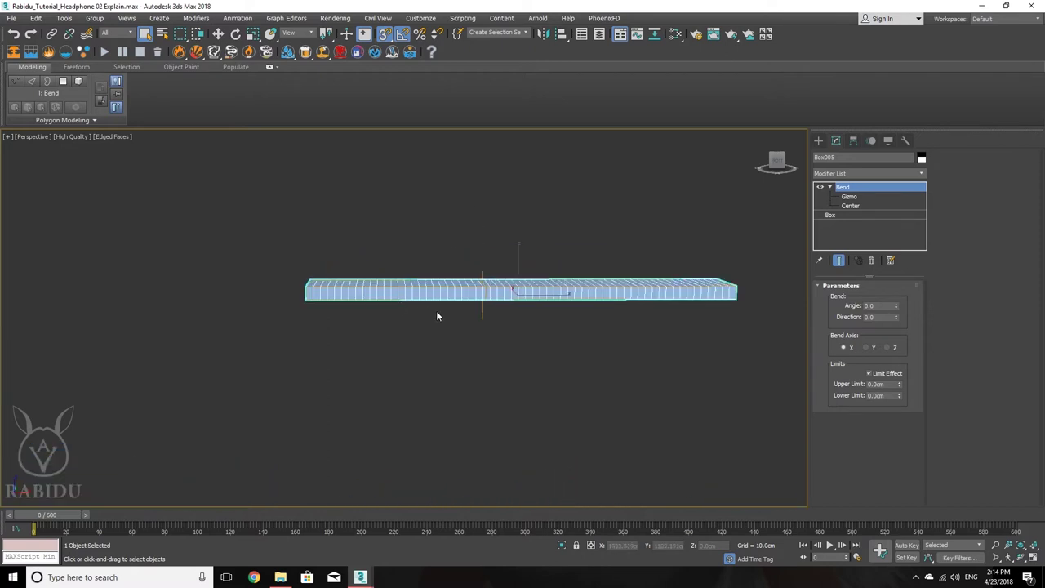
- Delete the old Bend from Box005 and apply a fresh Bend modifier
{"action": "right_click", "coordinate": [862, 192]}
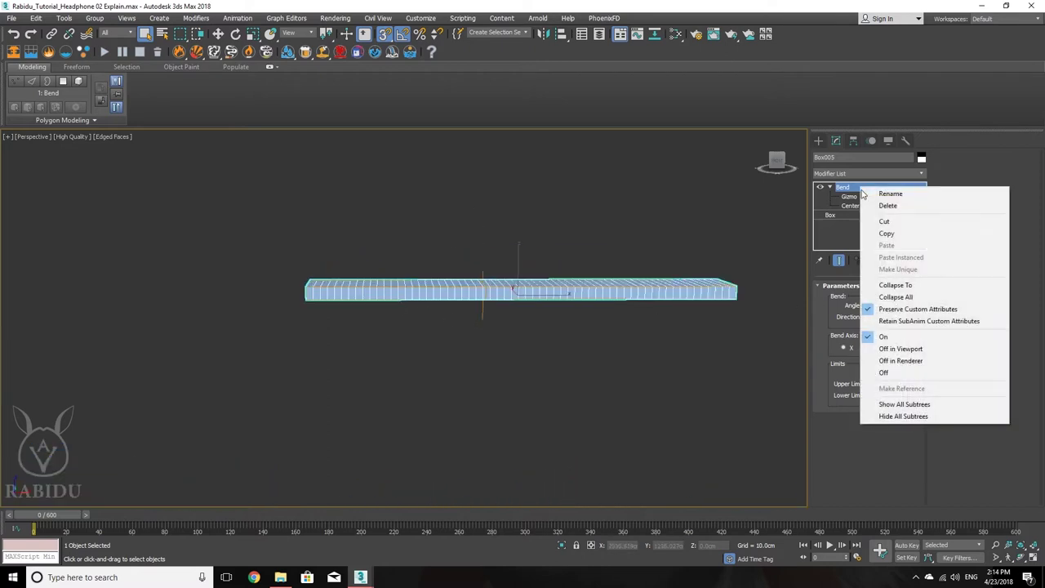
{"action": "left_click", "coordinate": [877, 205]}
{"action": "middle_click_drag", "start_coordinate": [647, 320], "coordinate": [638, 298]}
{"action": "left_click", "coordinate": [877, 173]}
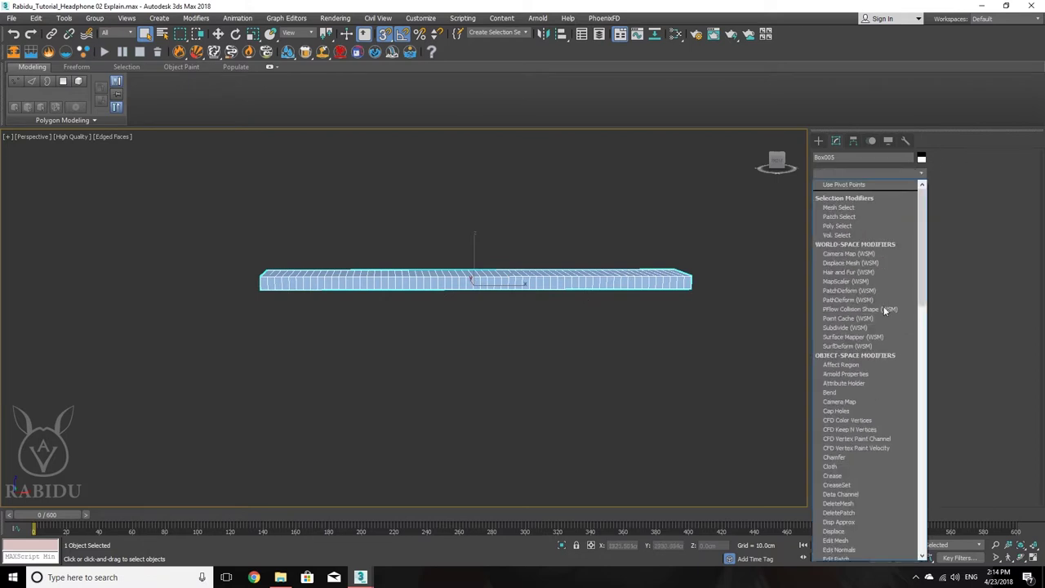
{"action": "left_click", "coordinate": [848, 392]}
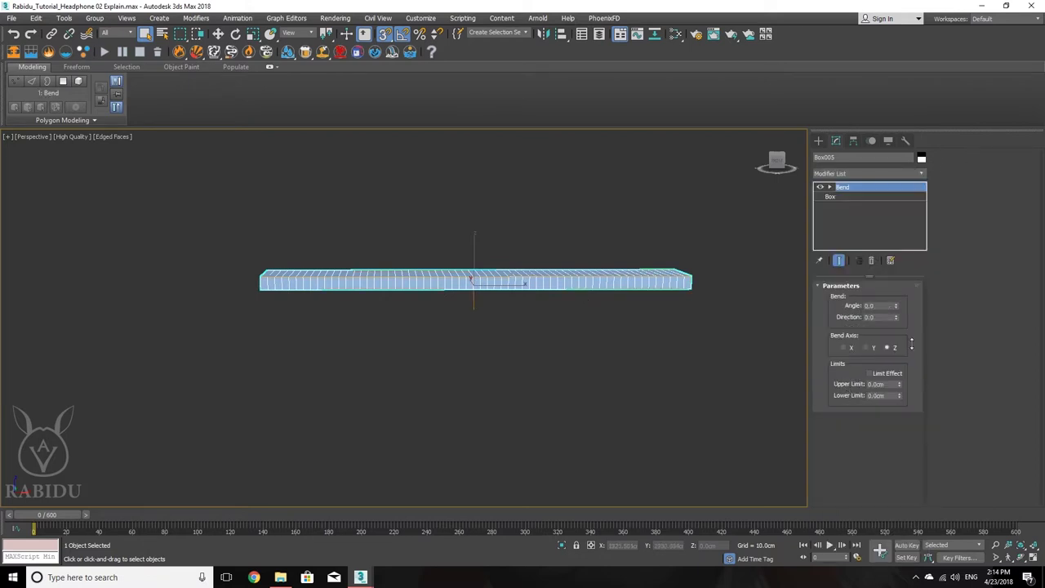
- Bend the box 233.5° around X into a near-closed ring and select the bend's Center
{"action": "left_click_drag", "start_coordinate": [895, 305], "coordinate": [877, 229]}
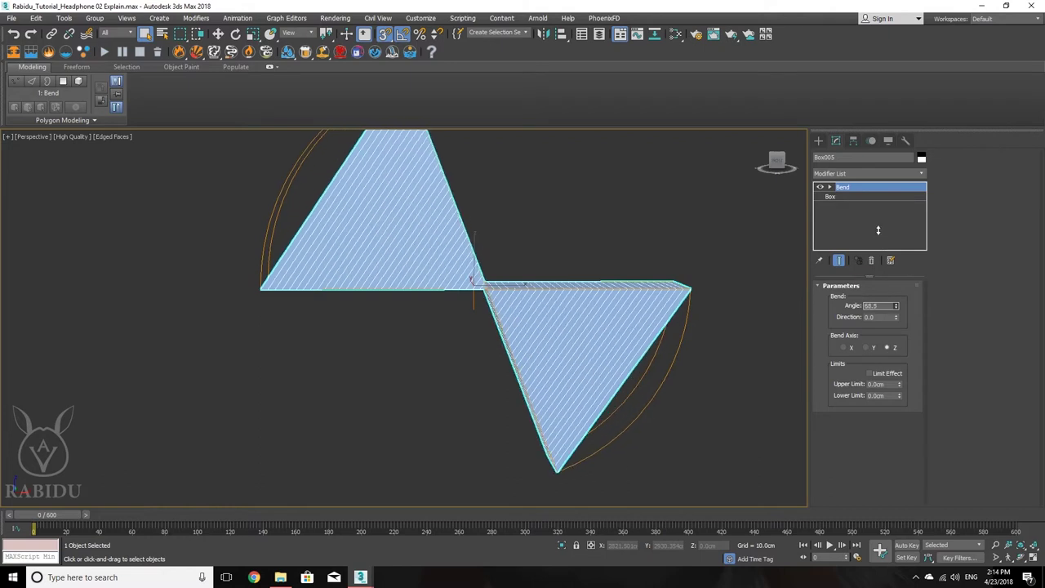
{"action": "left_click", "coordinate": [843, 347]}
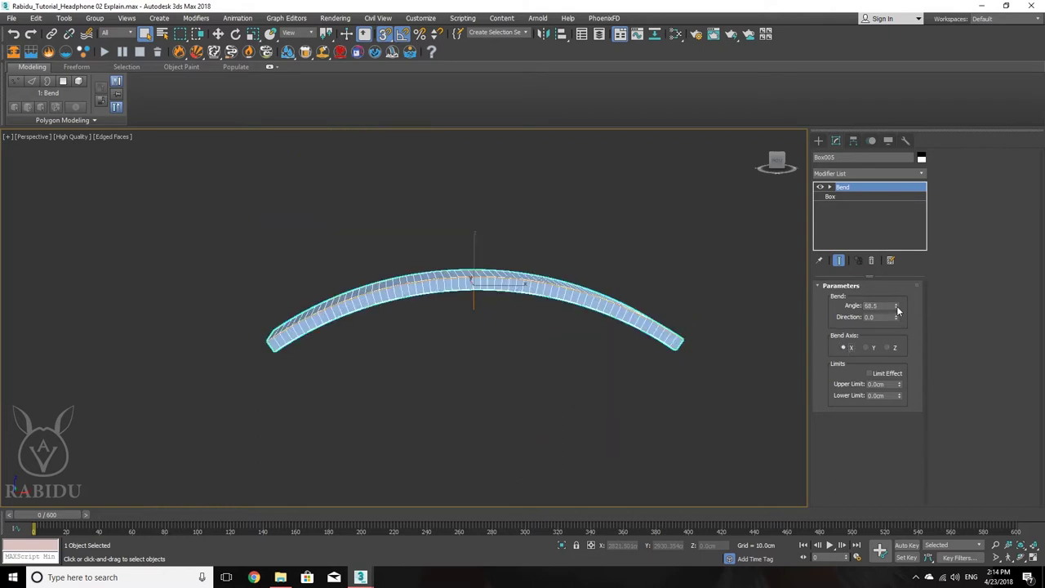
{"action": "left_click_drag", "start_coordinate": [897, 308], "coordinate": [884, 125]}
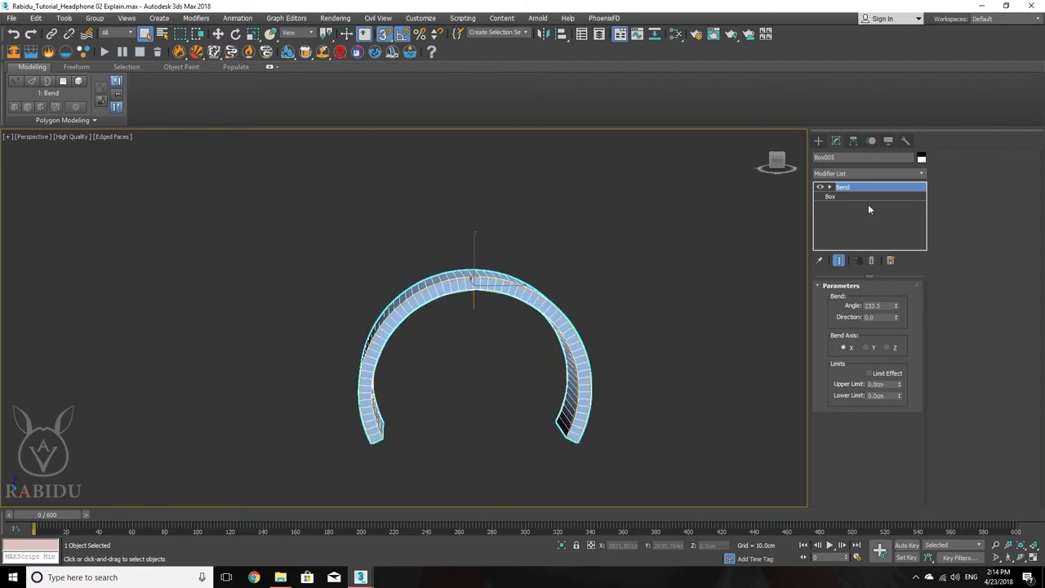
{"action": "left_click", "coordinate": [829, 187]}
{"action": "left_click", "coordinate": [850, 206]}
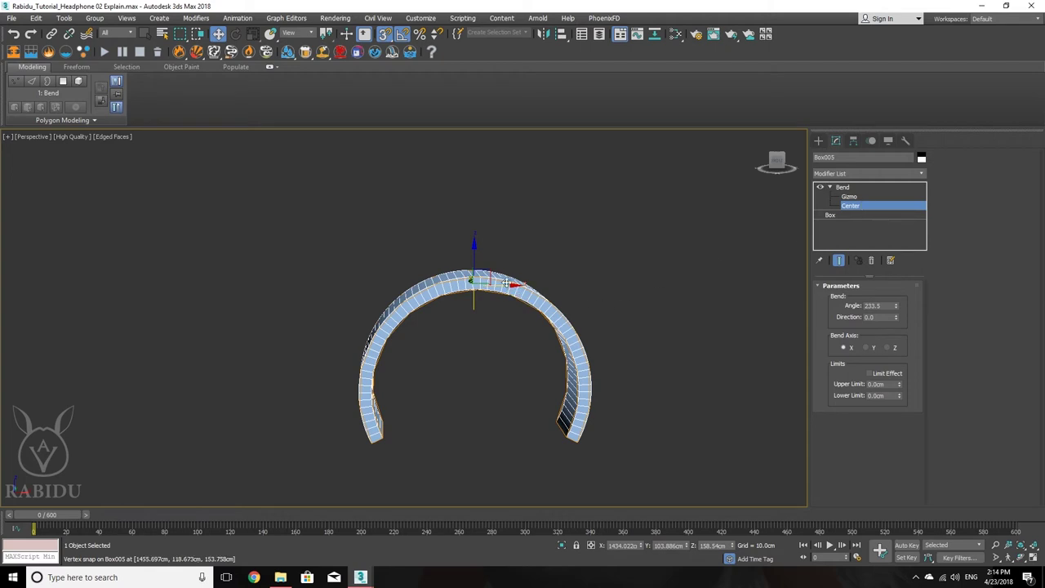
- With snaps off, test-move the bend center, then enable Limit Effect with a 128.075cm upper limit
{"action": "key", "text": "s"}
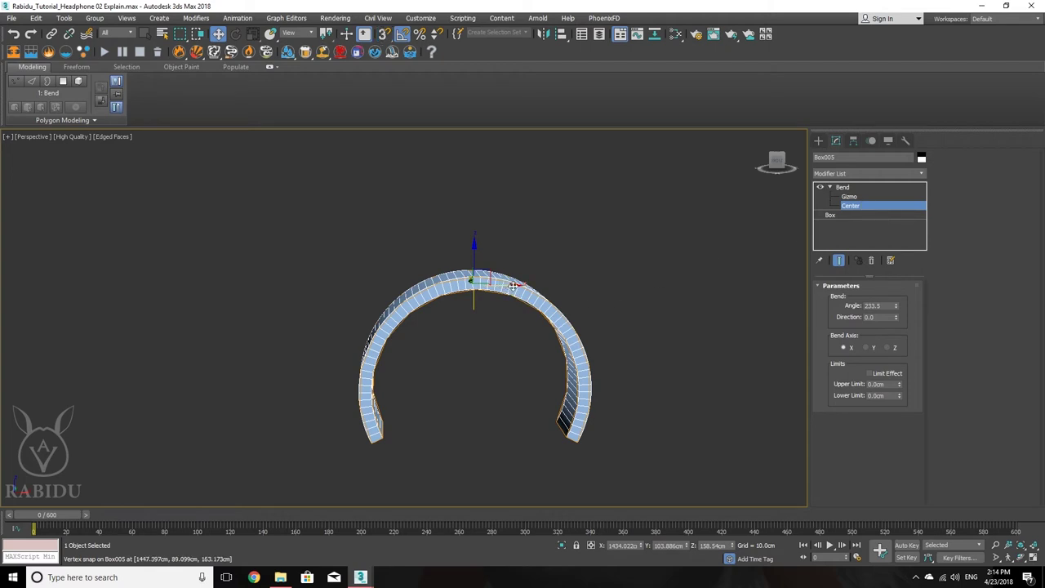
{"action": "mouse_move", "coordinate": [506, 288]}
{"action": "left_mouse_down"}
{"action": "mouse_move", "coordinate": [423, 288]}
{"action": "mouse_move", "coordinate": [516, 293]}
{"action": "mouse_move", "coordinate": [397, 294]}
{"action": "mouse_move", "coordinate": [734, 303]}
{"action": "mouse_move", "coordinate": [313, 274]}
{"action": "mouse_move", "coordinate": [518, 285]}
{"action": "left_mouse_up"}
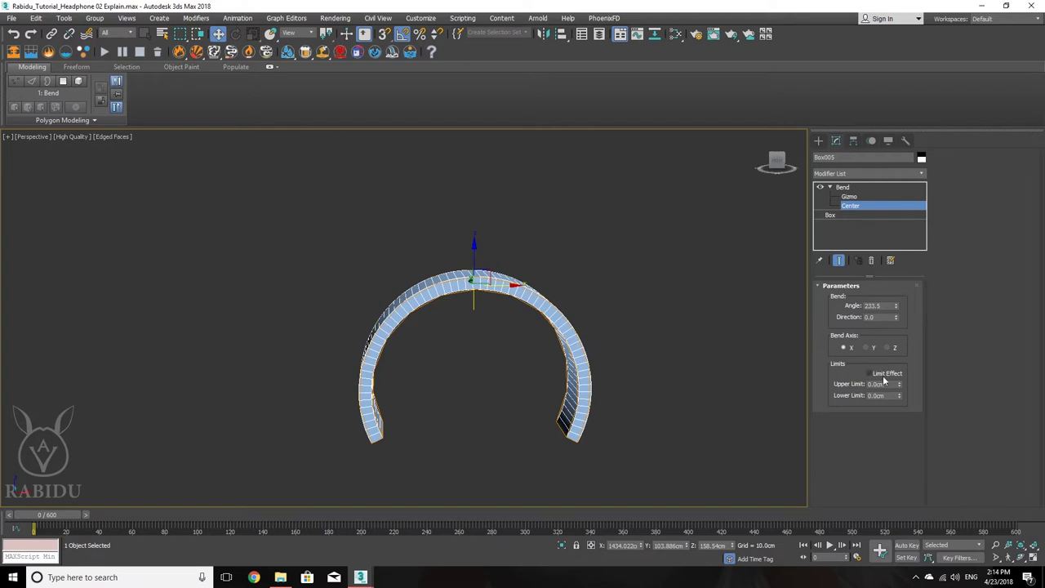
{"action": "left_click", "coordinate": [870, 373]}
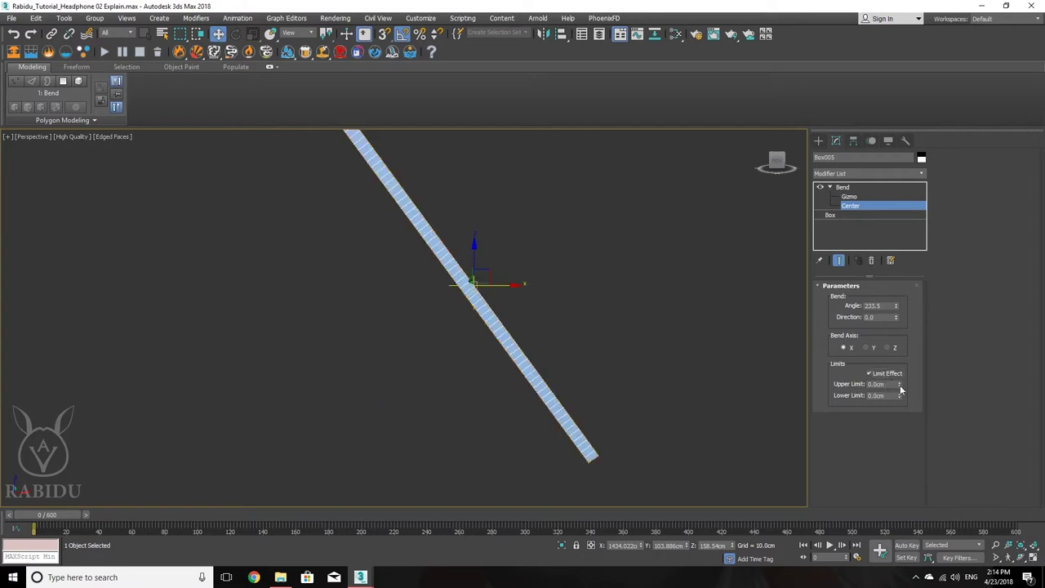
{"action": "left_click", "coordinate": [870, 373]}
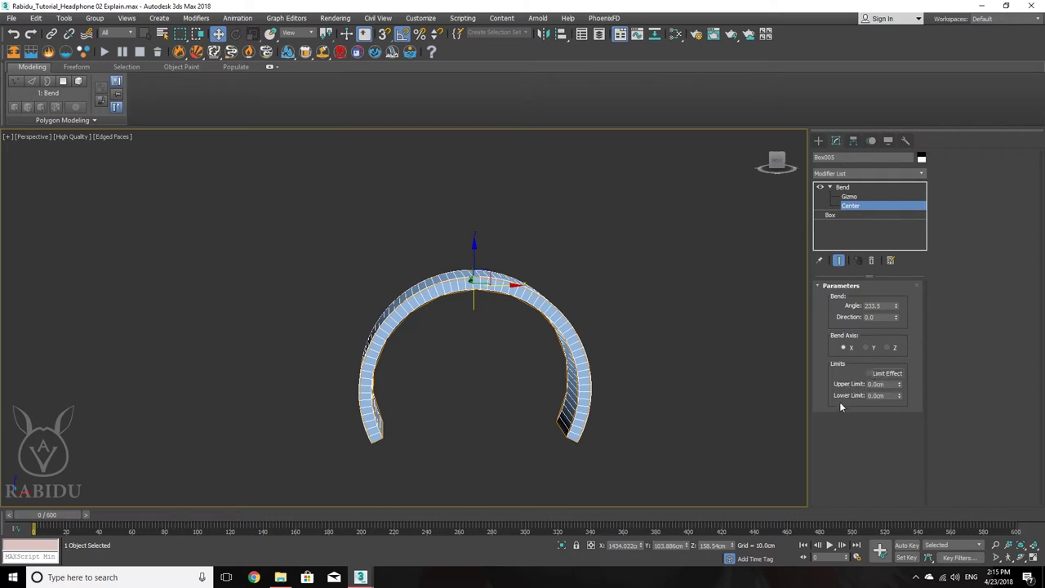
{"action": "left_click", "coordinate": [869, 374]}
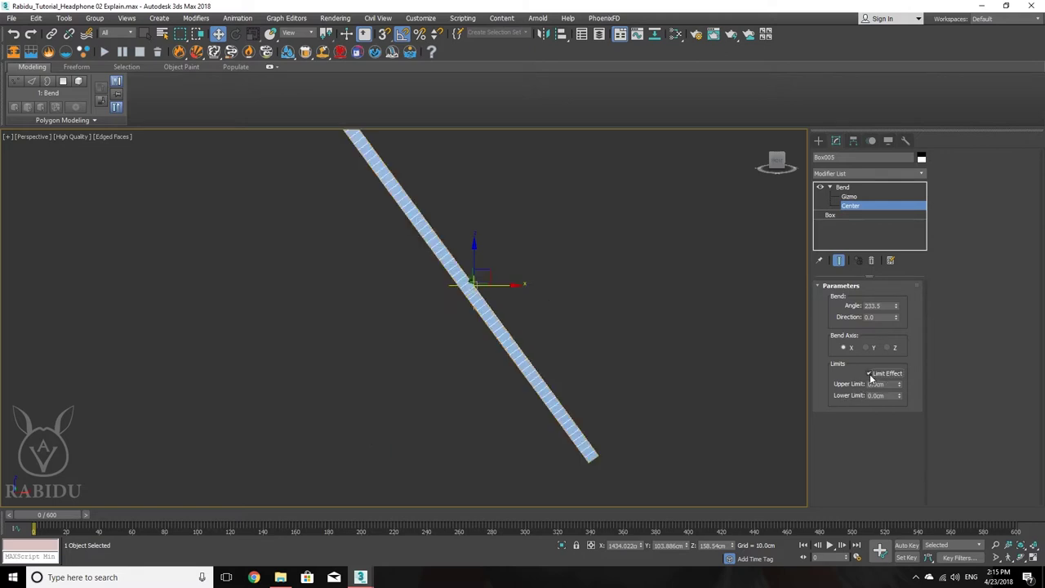
{"action": "left_click_drag", "start_coordinate": [900, 381], "coordinate": [450, 302]}
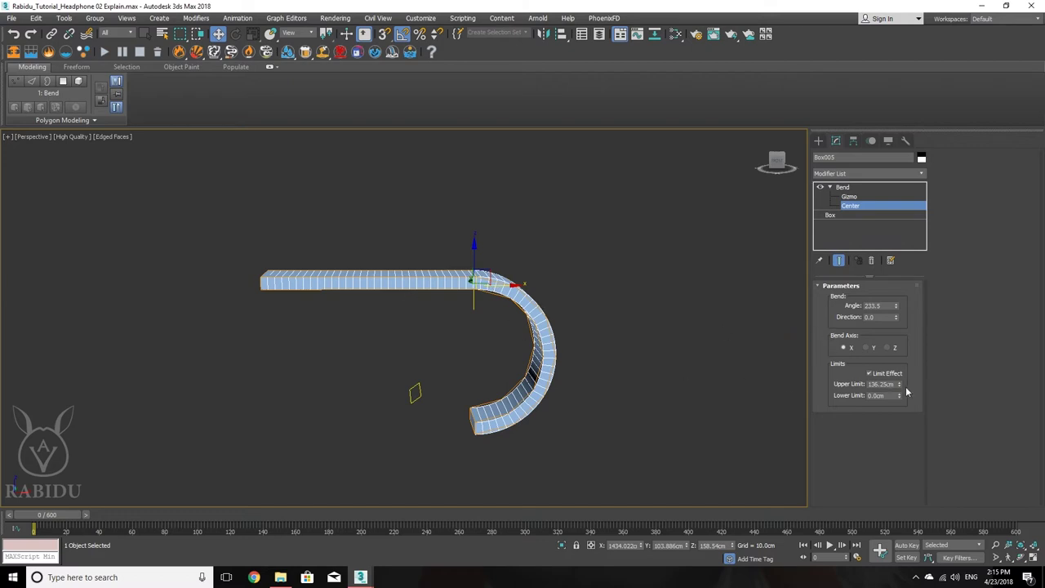
{"action": "left_click_drag", "start_coordinate": [898, 385], "coordinate": [849, 391]}
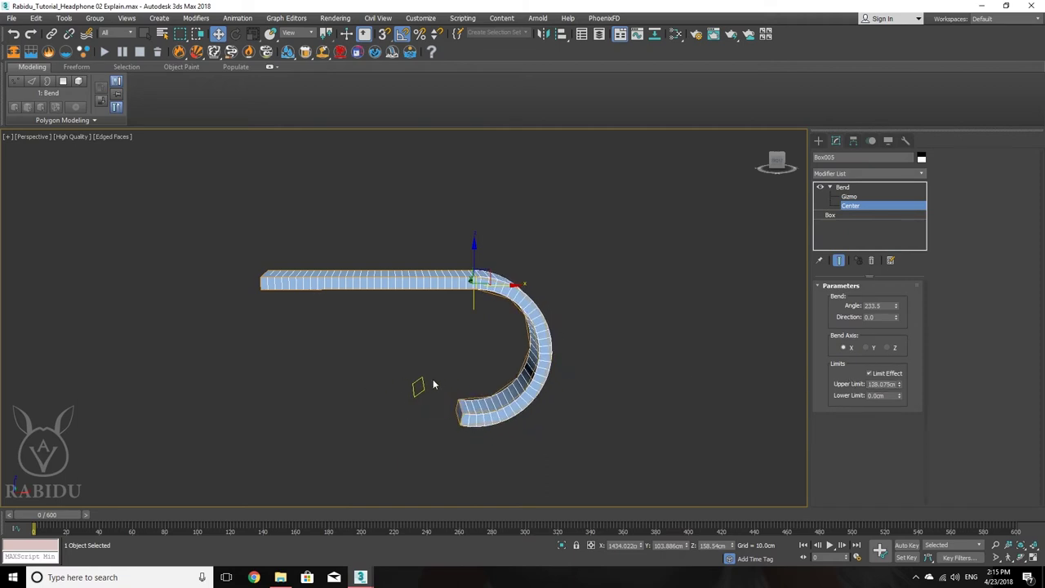
- Rework the Bend to 295.5° with a 156.226cm upper limit and 0 lower limit
{"action": "right_click", "coordinate": [898, 309]}
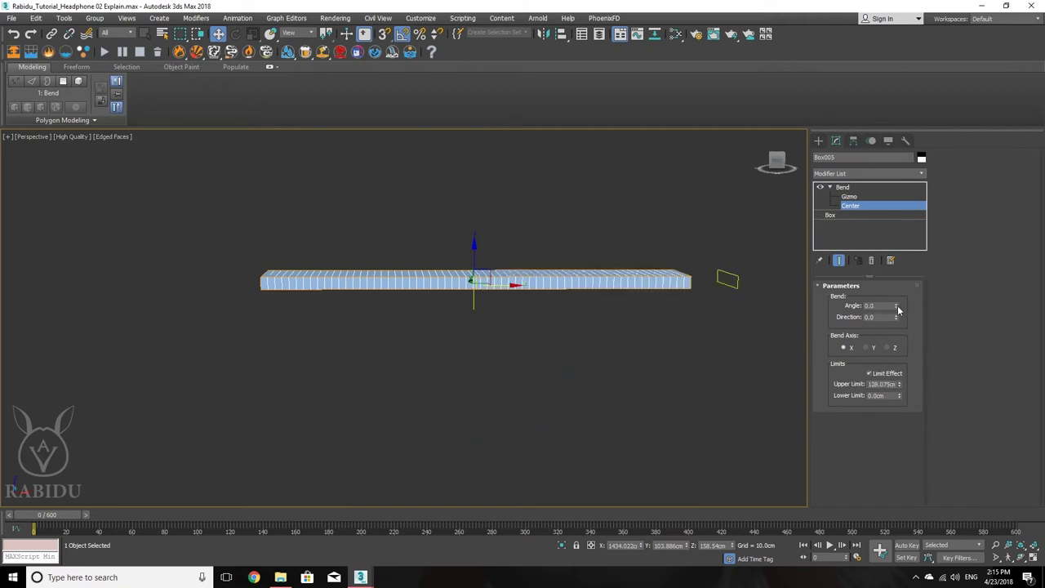
{"action": "mouse_move", "coordinate": [899, 385]}
{"action": "left_mouse_down"}
{"action": "mouse_move", "coordinate": [906, 431]}
{"action": "mouse_move", "coordinate": [913, 374]}
{"action": "mouse_move", "coordinate": [917, 413]}
{"action": "mouse_move", "coordinate": [929, 411]}
{"action": "mouse_move", "coordinate": [935, 367]}
{"action": "mouse_move", "coordinate": [929, 398]}
{"action": "mouse_move", "coordinate": [930, 372]}
{"action": "mouse_move", "coordinate": [899, 399]}
{"action": "mouse_move", "coordinate": [899, 344]}
{"action": "left_mouse_up"}
{"action": "left_click_drag", "start_coordinate": [879, 389], "coordinate": [1014, 6]}
{"action": "left_click_drag", "start_coordinate": [896, 306], "coordinate": [806, 544]}
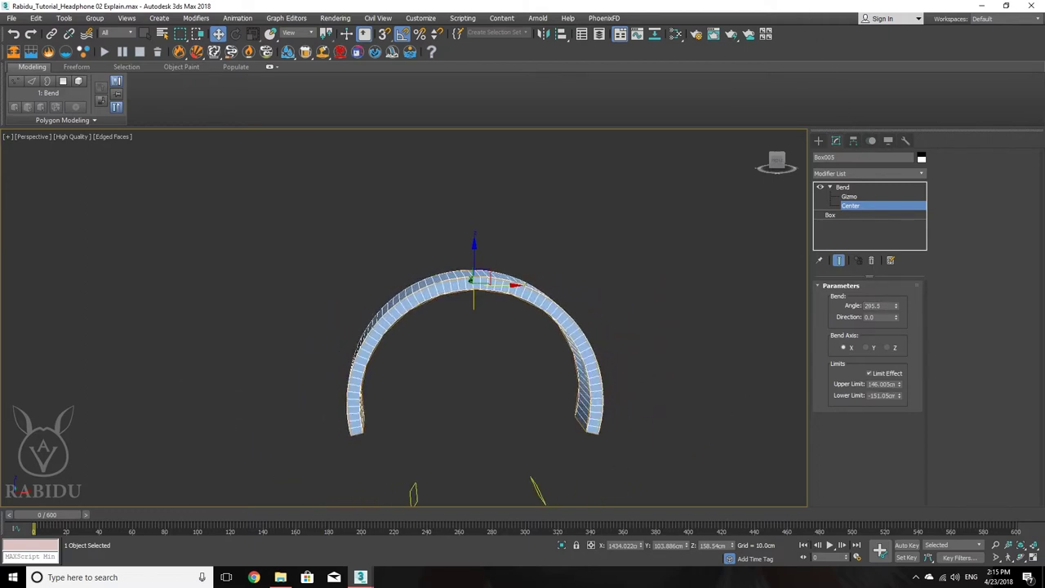
{"action": "right_click", "coordinate": [899, 395]}
{"action": "left_click_drag", "start_coordinate": [899, 395], "coordinate": [866, 384]}
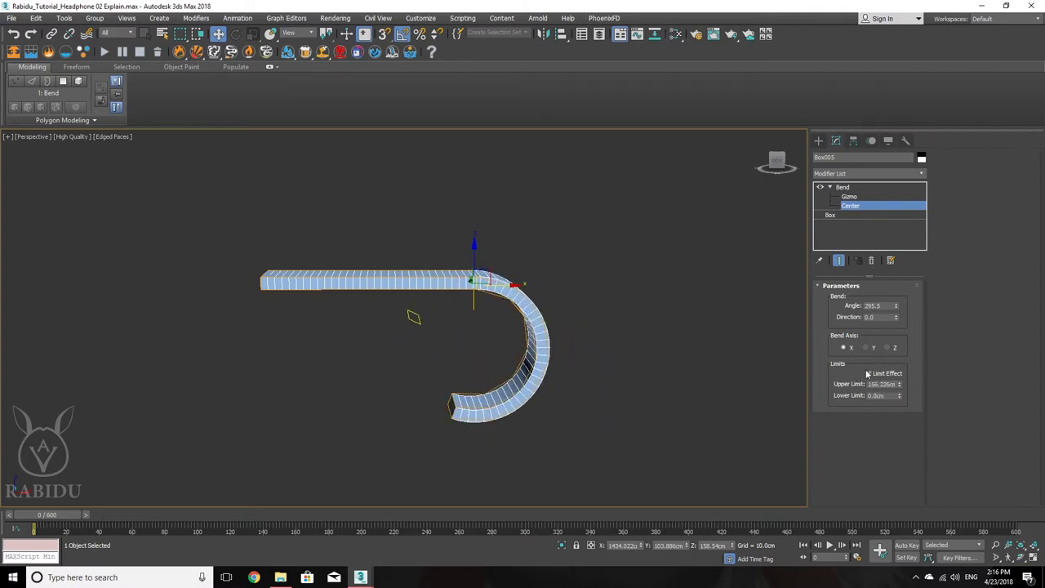
- Slide the Bend gizmo along X on Box005 to change where the hook forms
{"action": "left_click", "coordinate": [866, 199]}
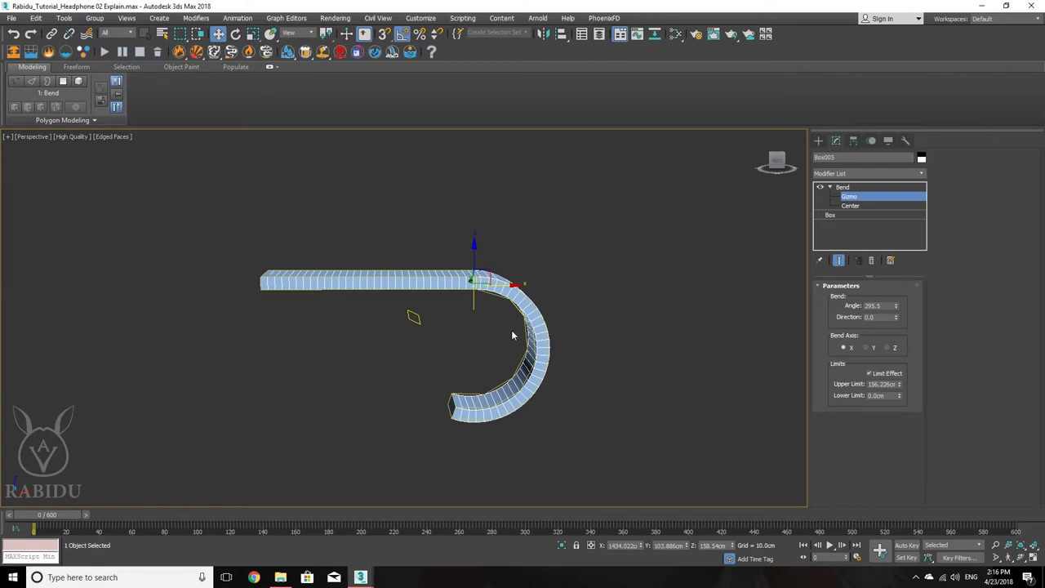
{"action": "left_click", "coordinate": [860, 206]}
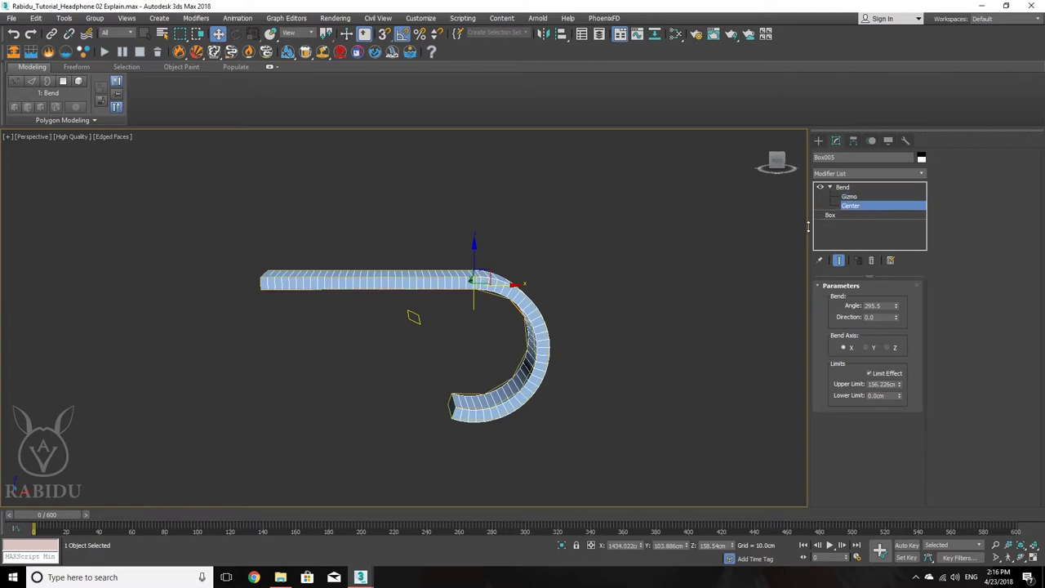
{"action": "middle_click_drag", "start_coordinate": [549, 343], "coordinate": [560, 330]}
{"action": "scroll", "coordinate": [560, 330], "scroll_direction": "up", "scroll_amount": 5}
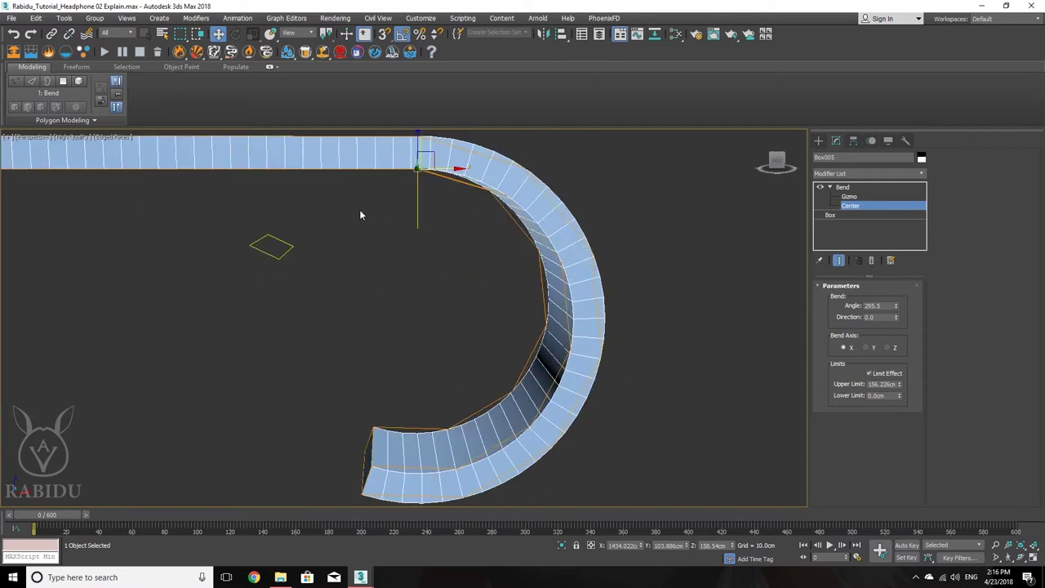
{"action": "scroll", "coordinate": [494, 290], "scroll_direction": "down", "scroll_amount": 3}
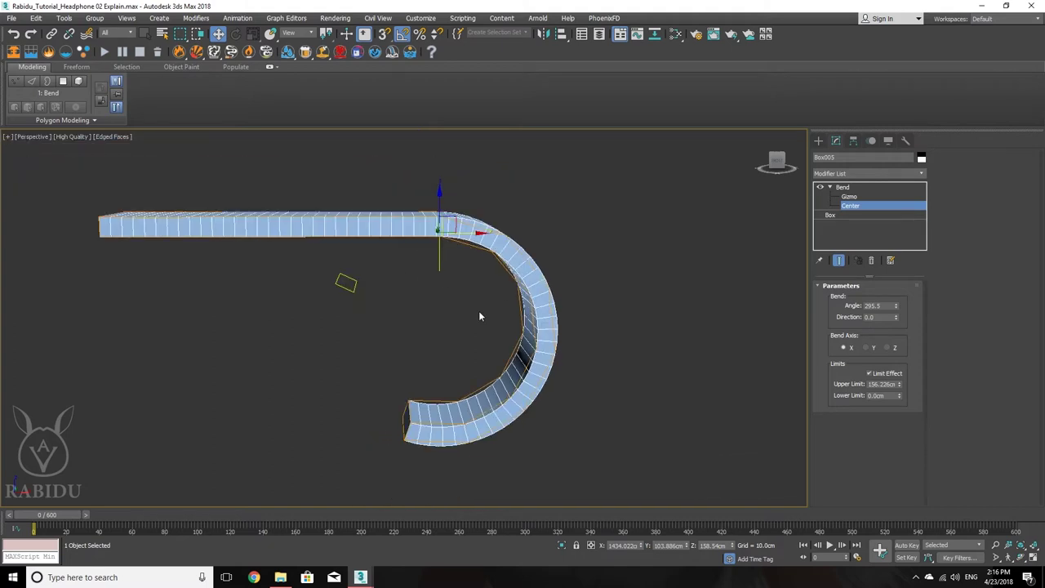
{"action": "left_click", "coordinate": [849, 196]}
{"action": "scroll", "coordinate": [514, 263], "scroll_direction": "down", "scroll_amount": 3}
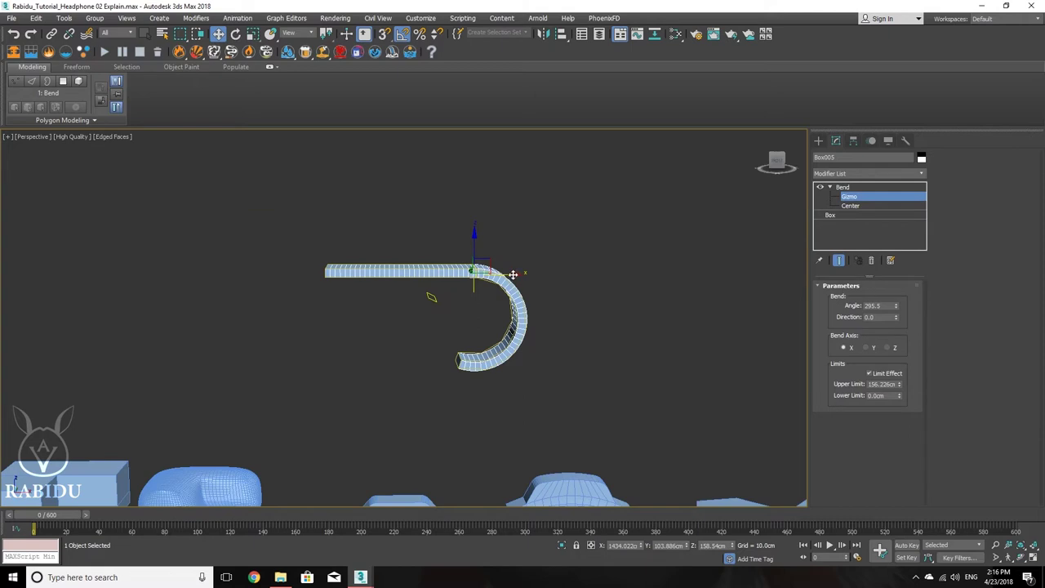
{"action": "left_click_drag", "start_coordinate": [513, 274], "coordinate": [673, 334]}
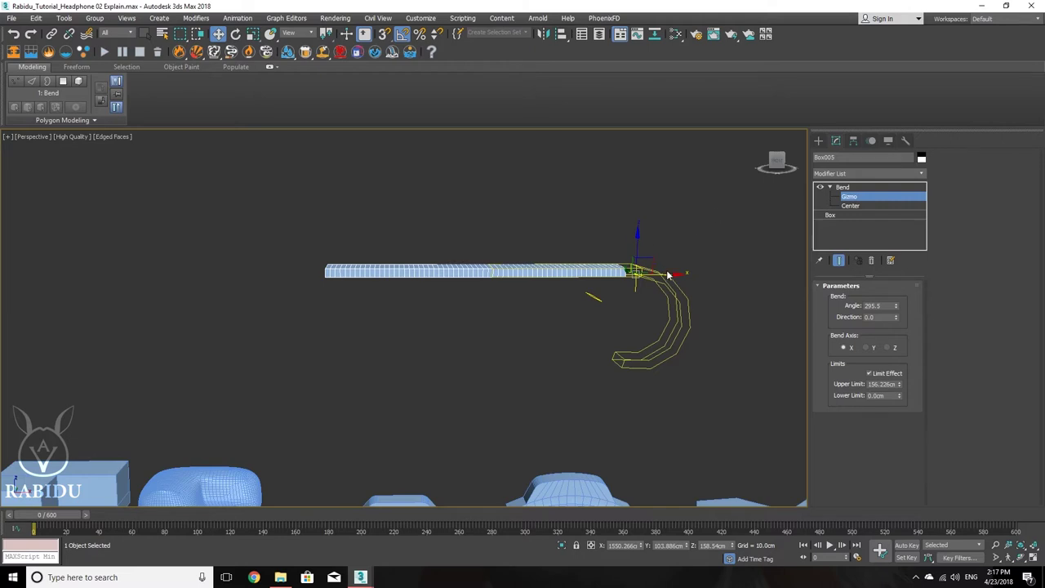
{"action": "left_click_drag", "start_coordinate": [668, 274], "coordinate": [584, 277]}
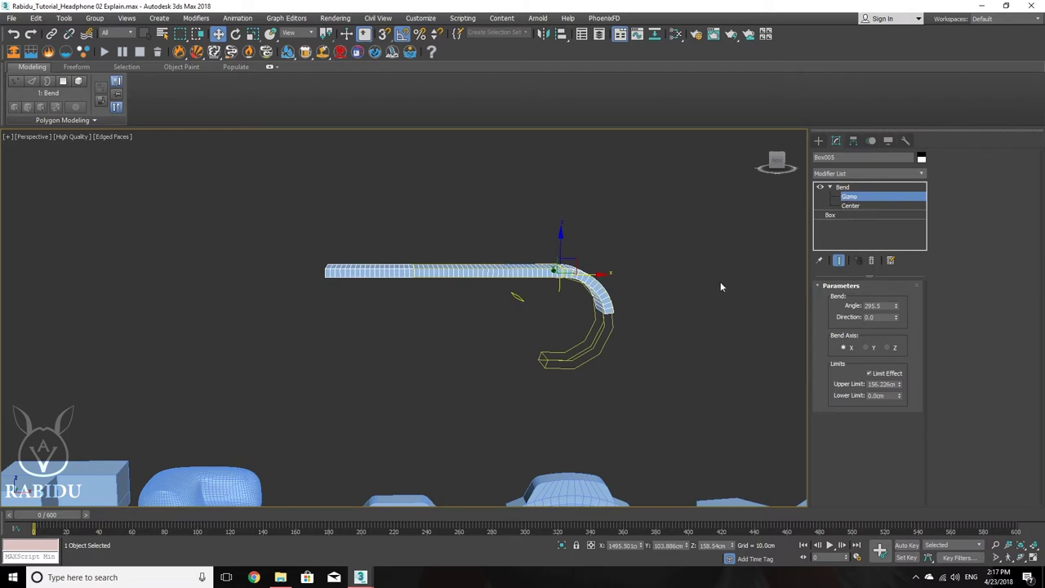
- Pan to the demo objects and switch to the Headphone_01.max scene
{"action": "middle_click_drag", "start_coordinate": [649, 302], "coordinate": [624, 234]}
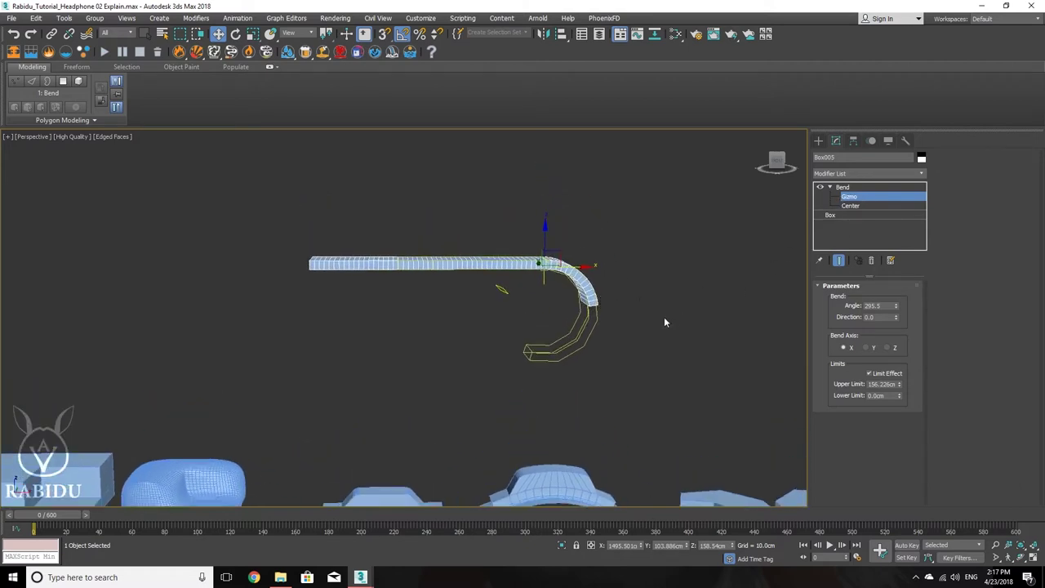
{"action": "scroll", "coordinate": [626, 270], "scroll_direction": "down", "scroll_amount": 5}
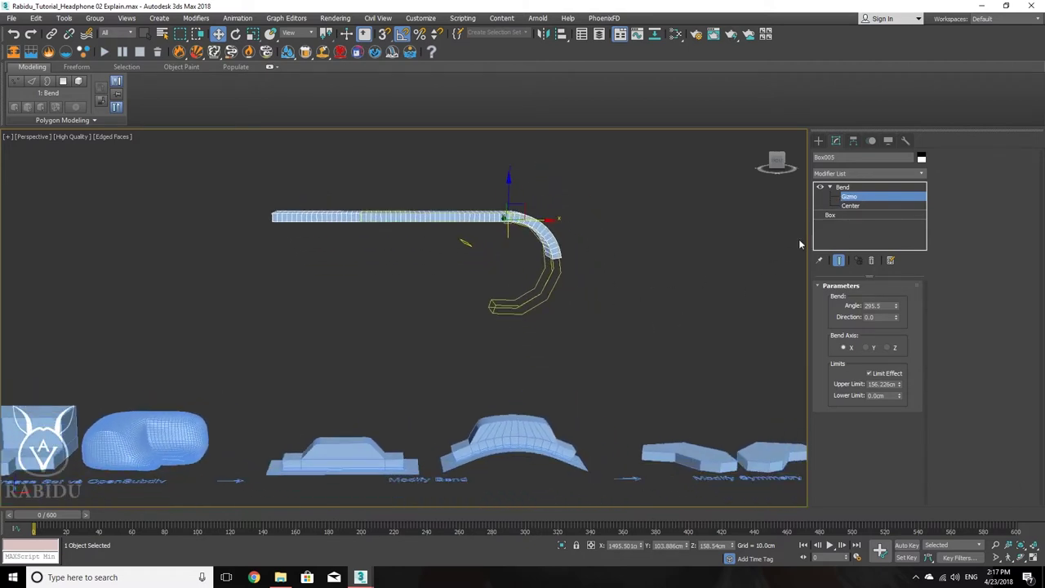
{"action": "scroll", "coordinate": [554, 327], "scroll_direction": "up", "scroll_amount": 6}
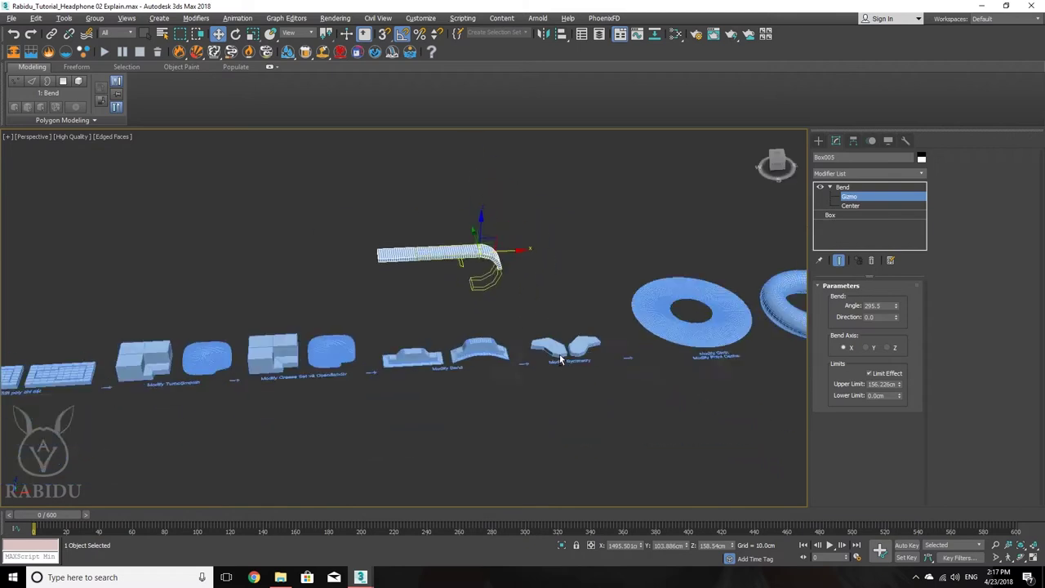
{"action": "scroll", "coordinate": [561, 359], "scroll_direction": "up", "scroll_amount": 5}
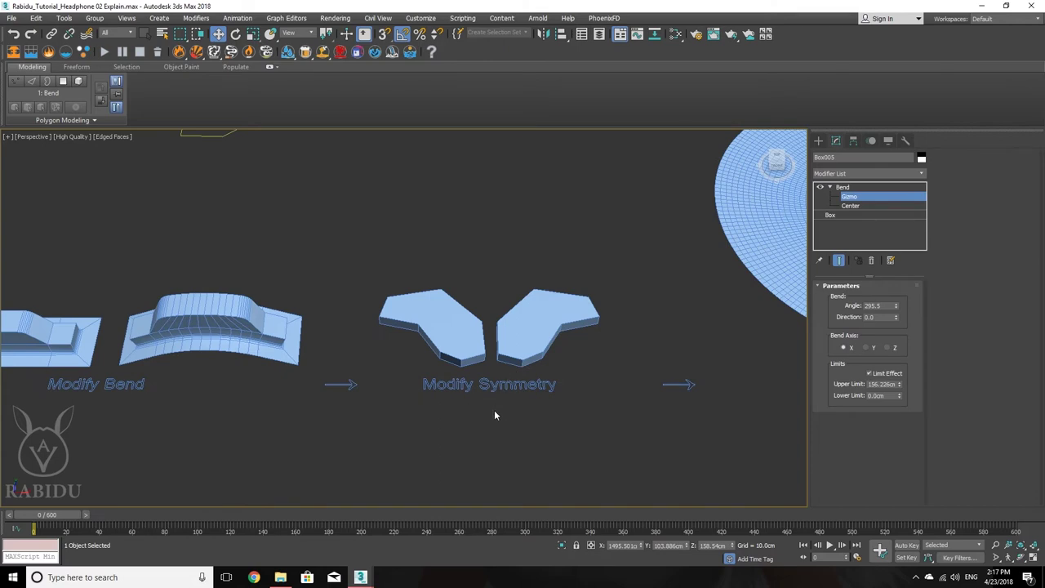
{"action": "key", "text": "alt+Tab"}
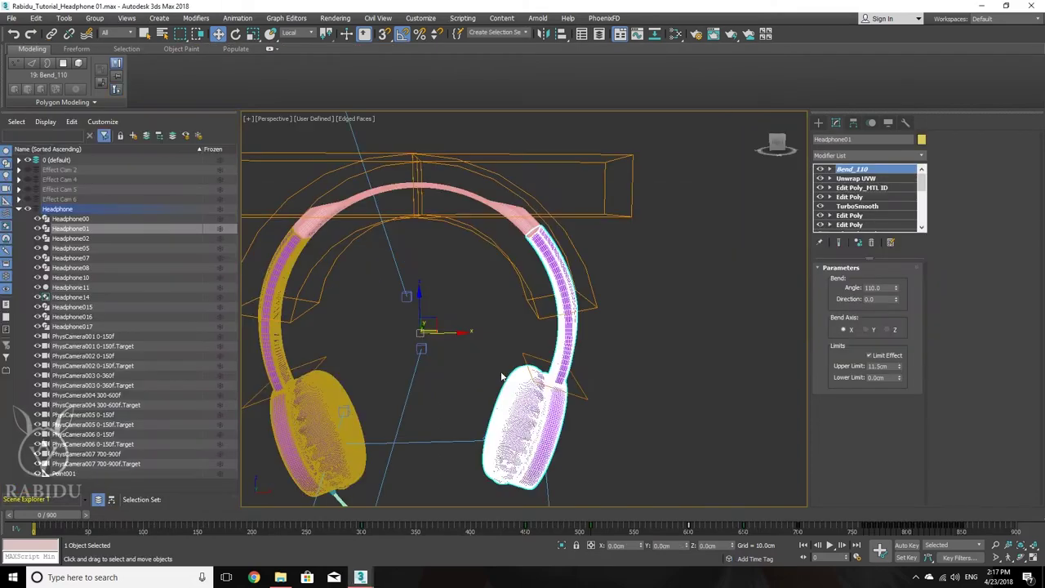
- Select the headband and toggle its Symmetry modifier off and on to compare the mirrored half
{"action": "middle_click_drag", "start_coordinate": [479, 324], "coordinate": [536, 296]}
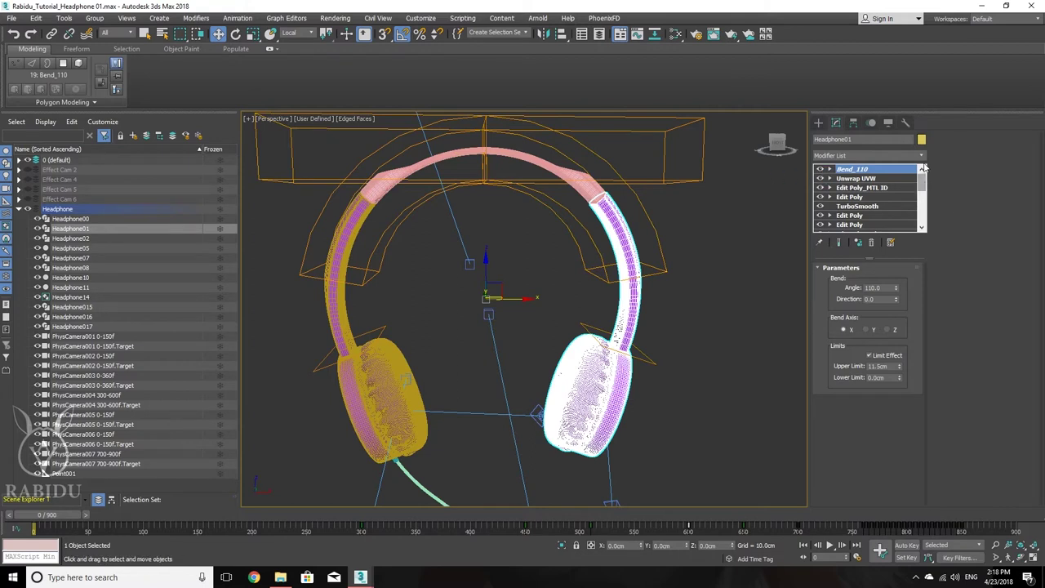
{"action": "left_click", "coordinate": [560, 171]}
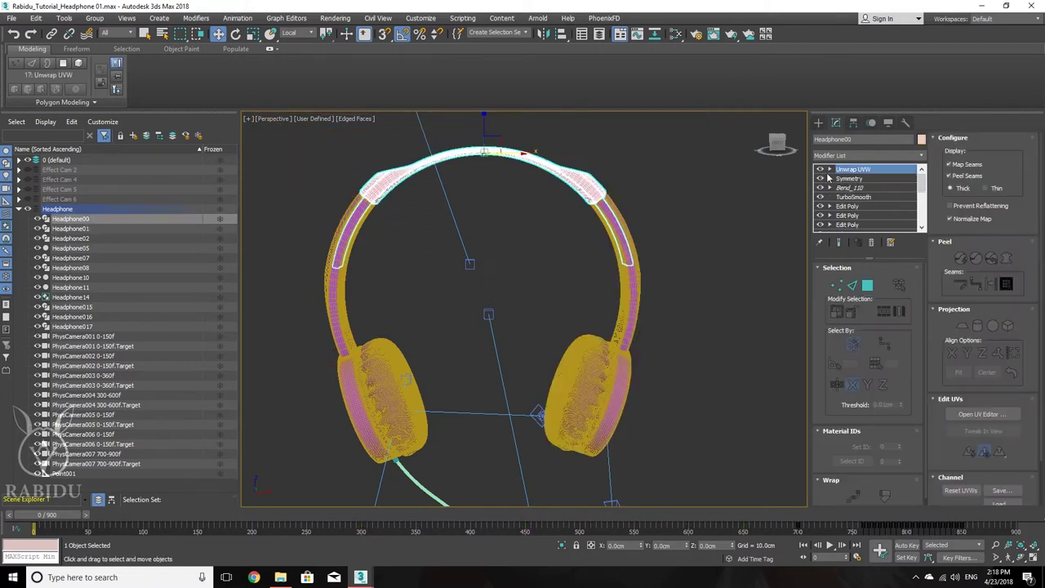
{"action": "left_click", "coordinate": [820, 177]}
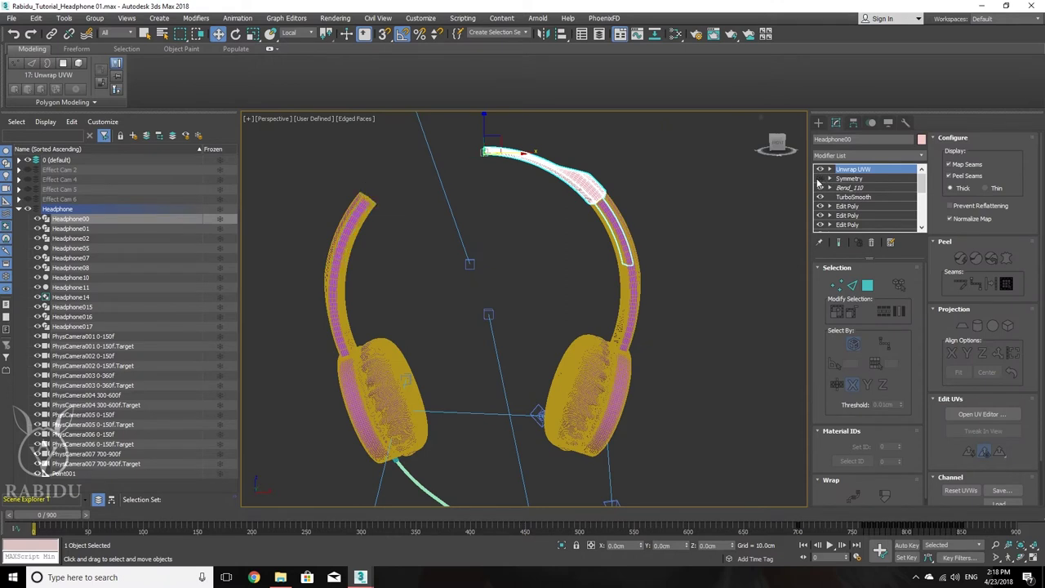
{"action": "left_click", "coordinate": [820, 178]}
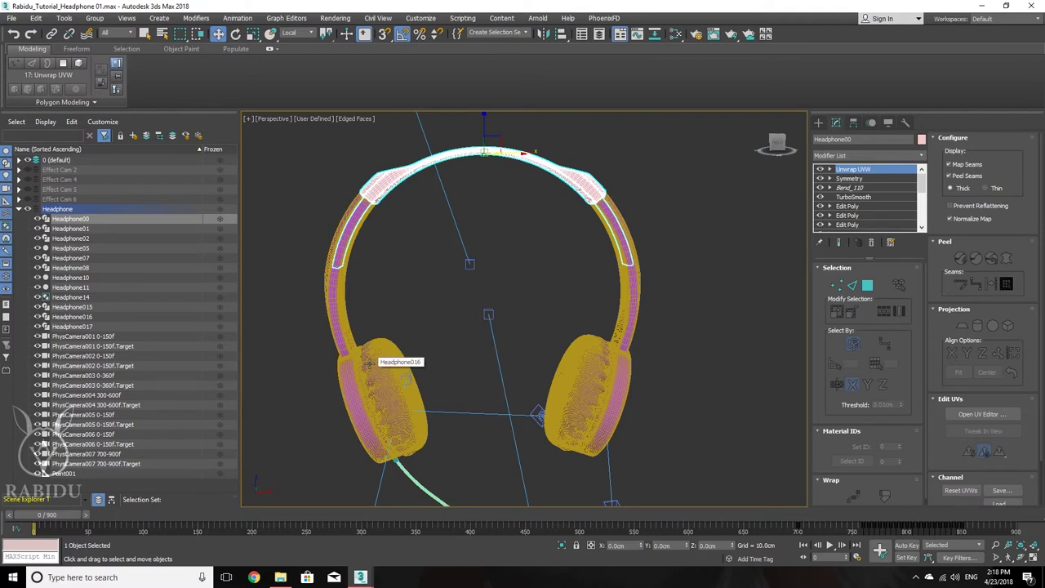
{"action": "left_click", "coordinate": [820, 178]}
{"action": "left_click", "coordinate": [821, 178]}
{"action": "left_click", "coordinate": [820, 178]}
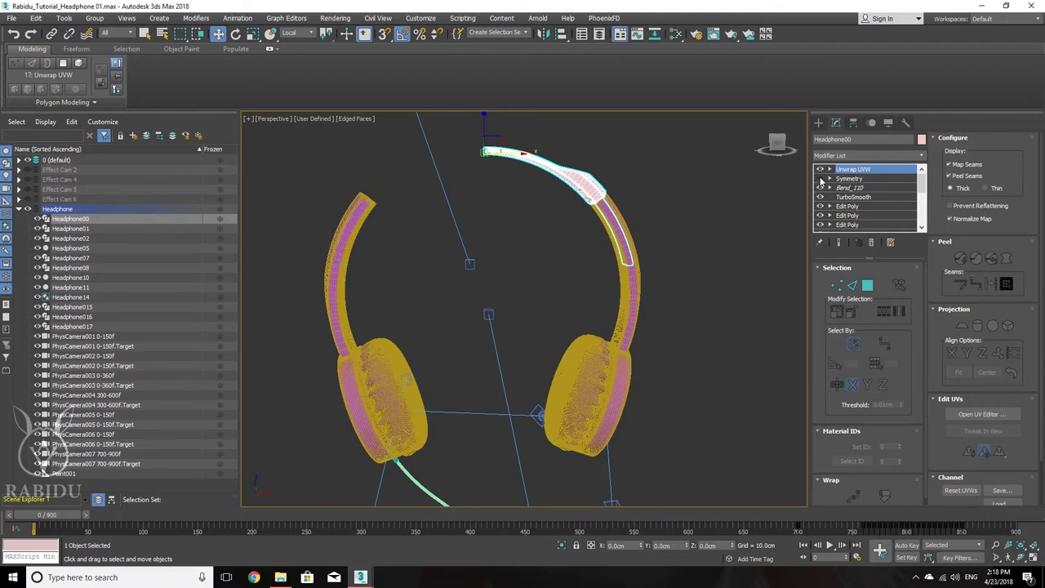
{"action": "left_click", "coordinate": [820, 178]}
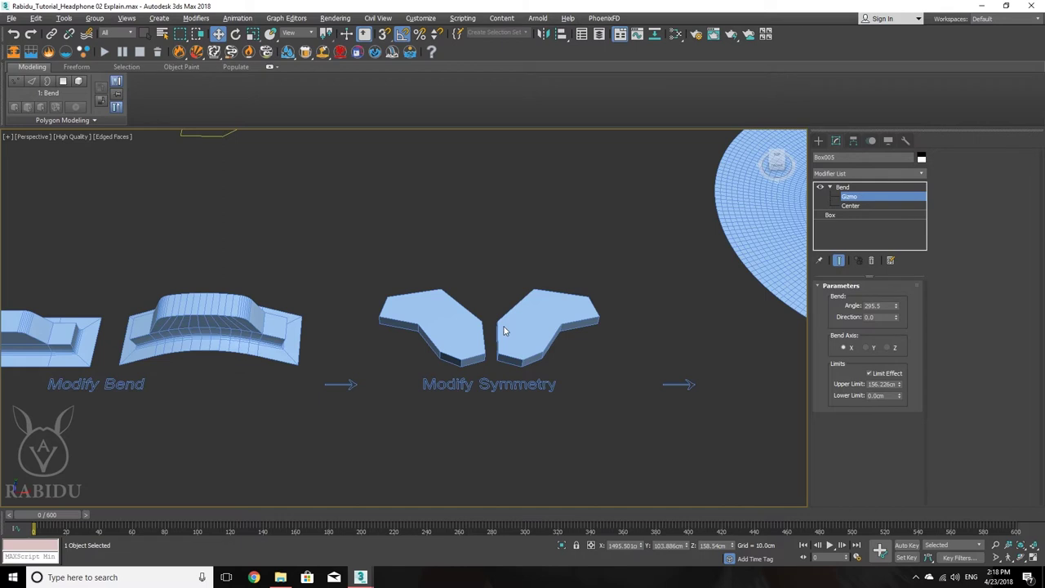
- Select the Line003 wing and enter vertex level of the Edit Poly below its Symmetry
{"action": "left_click", "coordinate": [851, 196]}
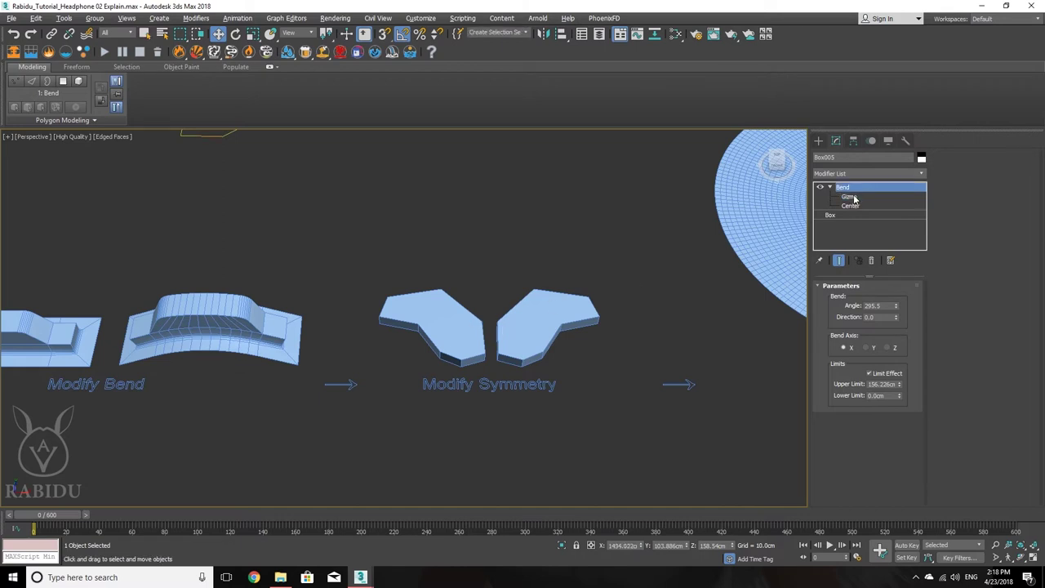
{"action": "left_click", "coordinate": [847, 193]}
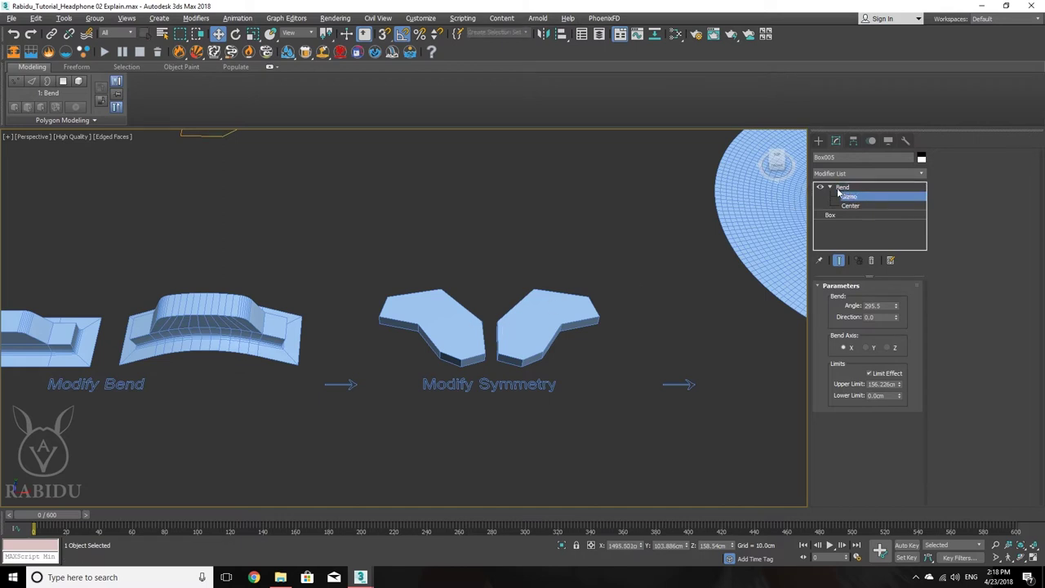
{"action": "left_click", "coordinate": [845, 187]}
{"action": "left_click", "coordinate": [379, 322]}
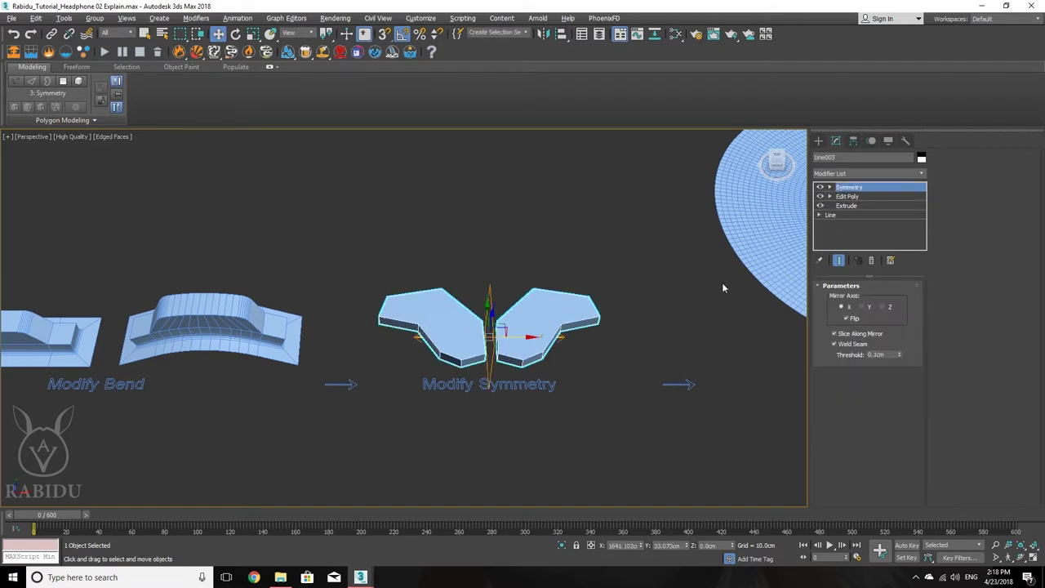
{"action": "left_click", "coordinate": [851, 196]}
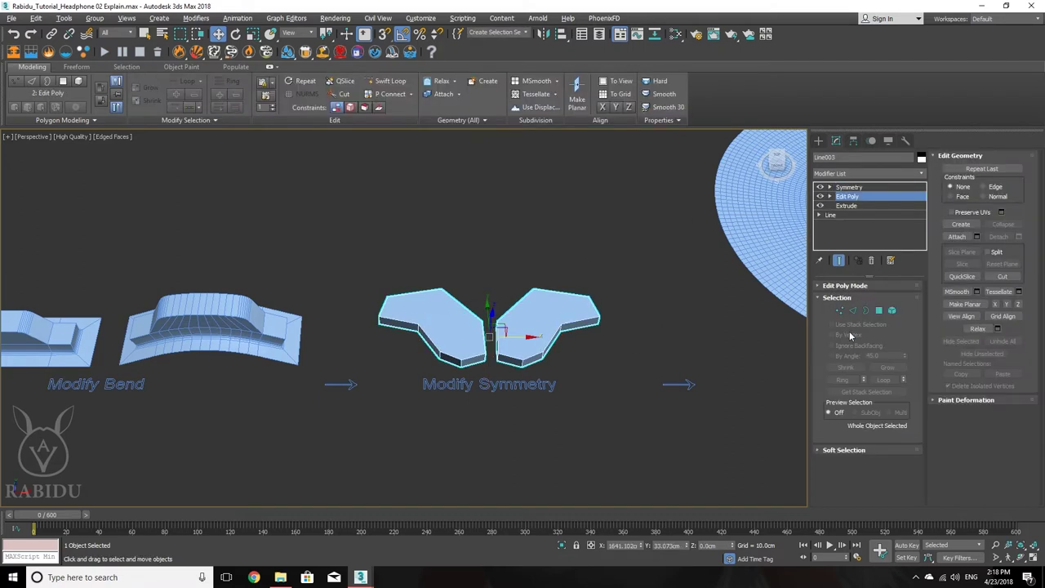
{"action": "left_click", "coordinate": [839, 310]}
{"action": "scroll", "coordinate": [435, 321], "scroll_direction": "up", "scroll_amount": 3}
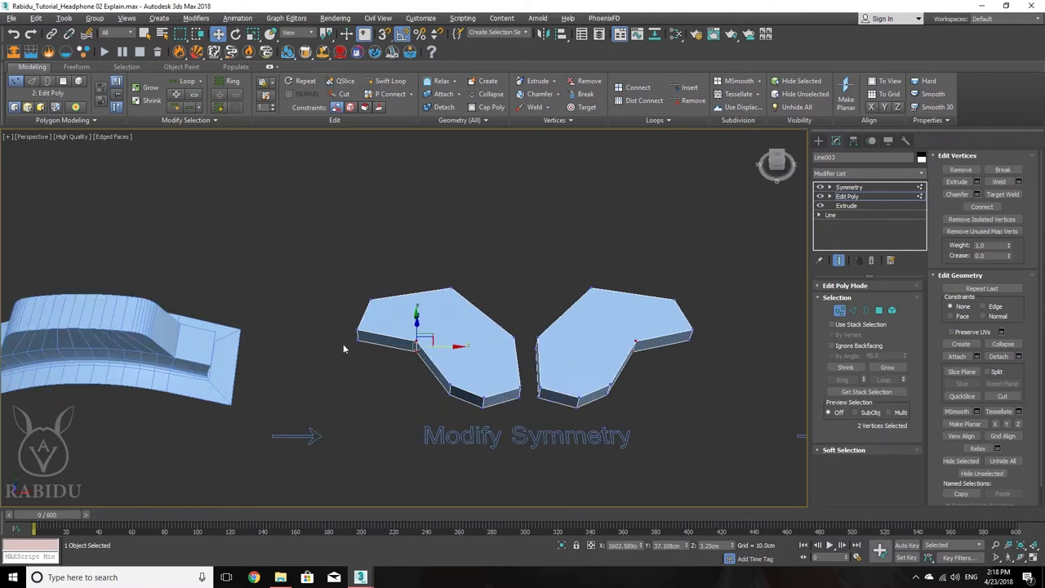
- Reshape the wing corner by moving its vertices along X, comparing with Symmetry on and off
{"action": "left_click_drag", "start_coordinate": [360, 333], "coordinate": [409, 353]}
{"action": "left_click", "coordinate": [819, 187]}
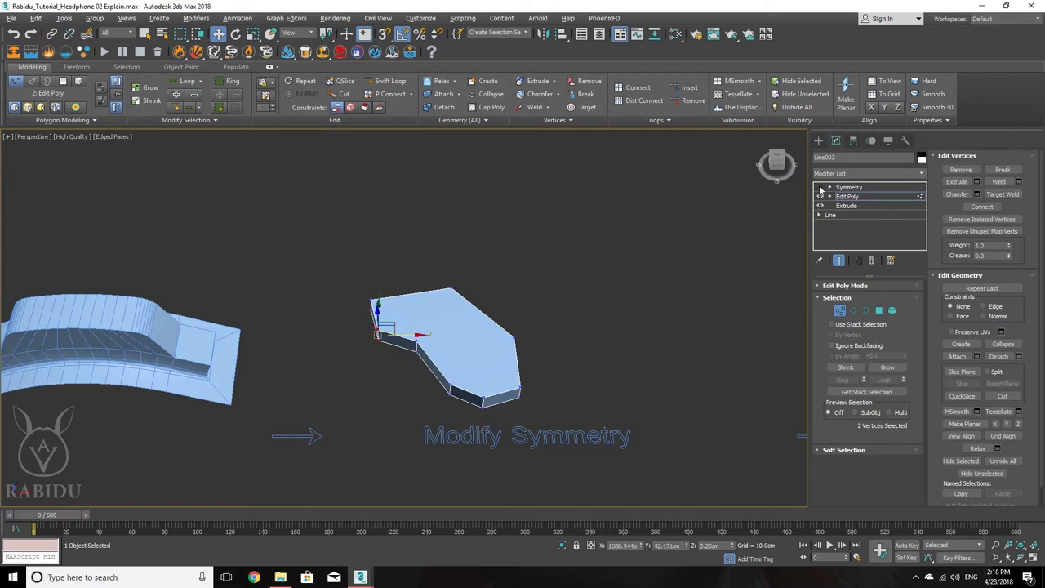
{"action": "left_click", "coordinate": [820, 187]}
{"action": "left_click", "coordinate": [821, 188]}
{"action": "left_click", "coordinate": [821, 188]}
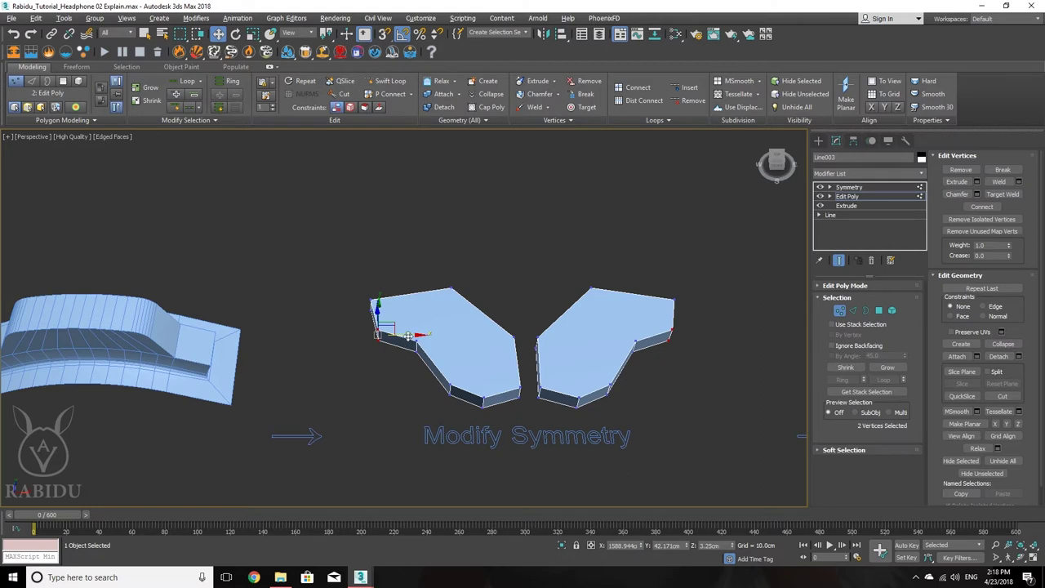
{"action": "mouse_move", "coordinate": [412, 335]}
{"action": "left_mouse_down"}
{"action": "mouse_move", "coordinate": [439, 337]}
{"action": "mouse_move", "coordinate": [367, 344]}
{"action": "mouse_move", "coordinate": [416, 348]}
{"action": "left_mouse_up"}
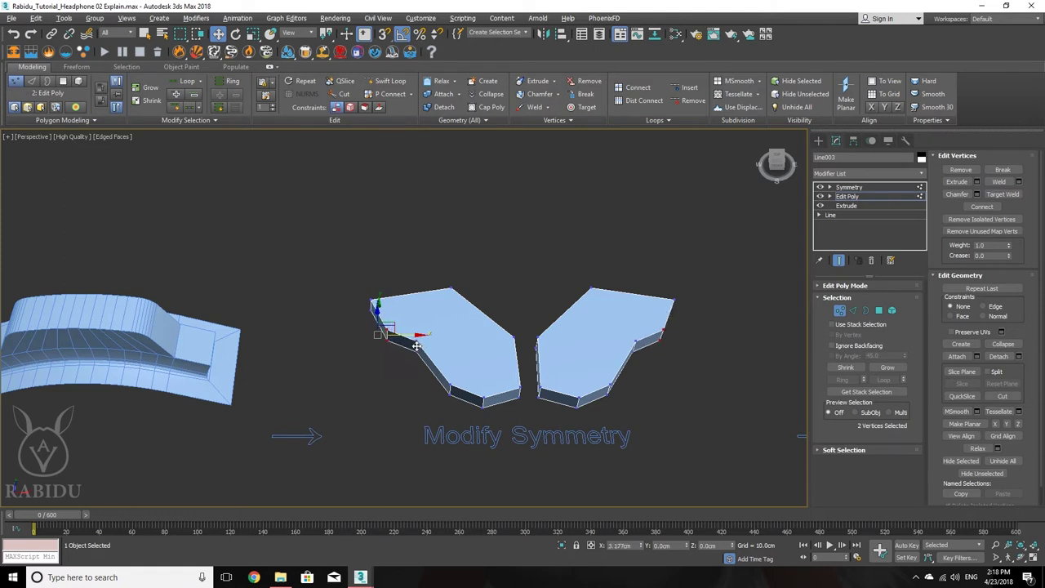
{"action": "left_click_drag", "start_coordinate": [417, 347], "coordinate": [418, 346]}
{"action": "mouse_move", "coordinate": [415, 345]}
{"action": "left_mouse_down"}
{"action": "mouse_move", "coordinate": [375, 345]}
{"action": "mouse_move", "coordinate": [422, 346]}
{"action": "mouse_move", "coordinate": [412, 351]}
{"action": "left_mouse_up"}
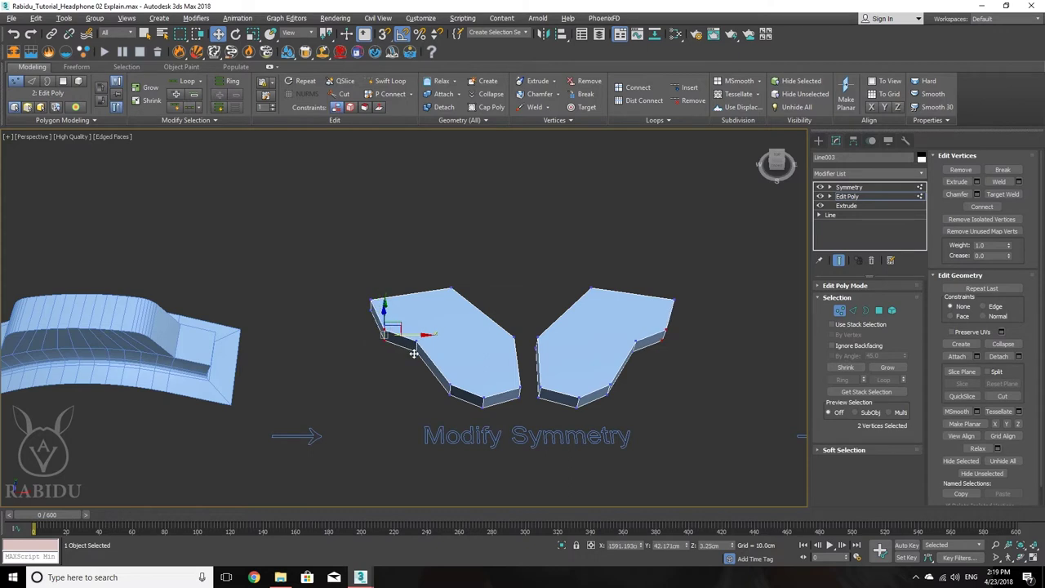
{"action": "left_click", "coordinate": [854, 199]}
- Select Line003's Symmetry Mirror sub-object and shift the mirror plane along X to widen the gap
{"action": "left_click", "coordinate": [853, 187]}
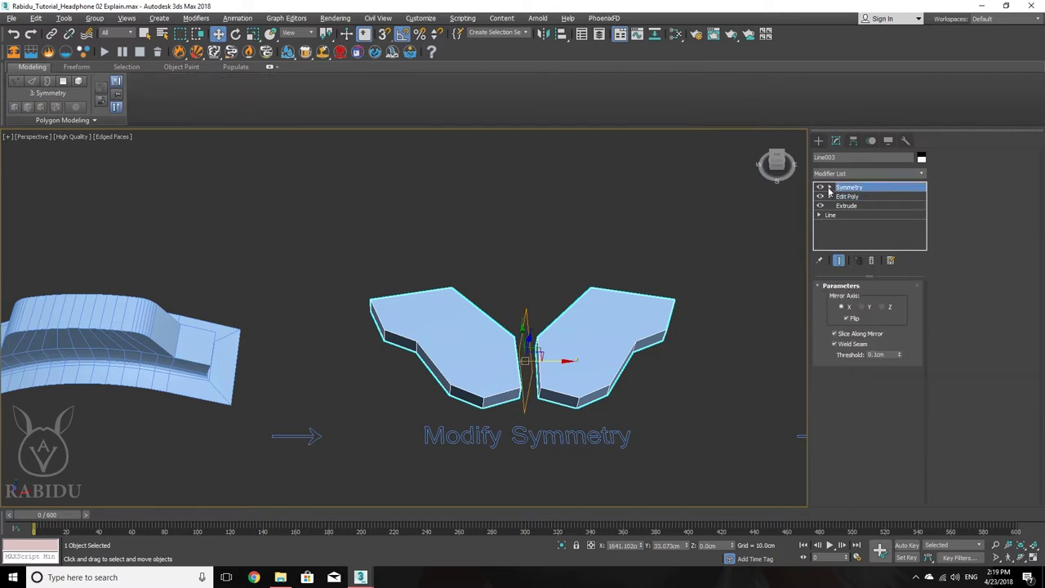
{"action": "left_click", "coordinate": [829, 189]}
{"action": "left_click", "coordinate": [849, 197]}
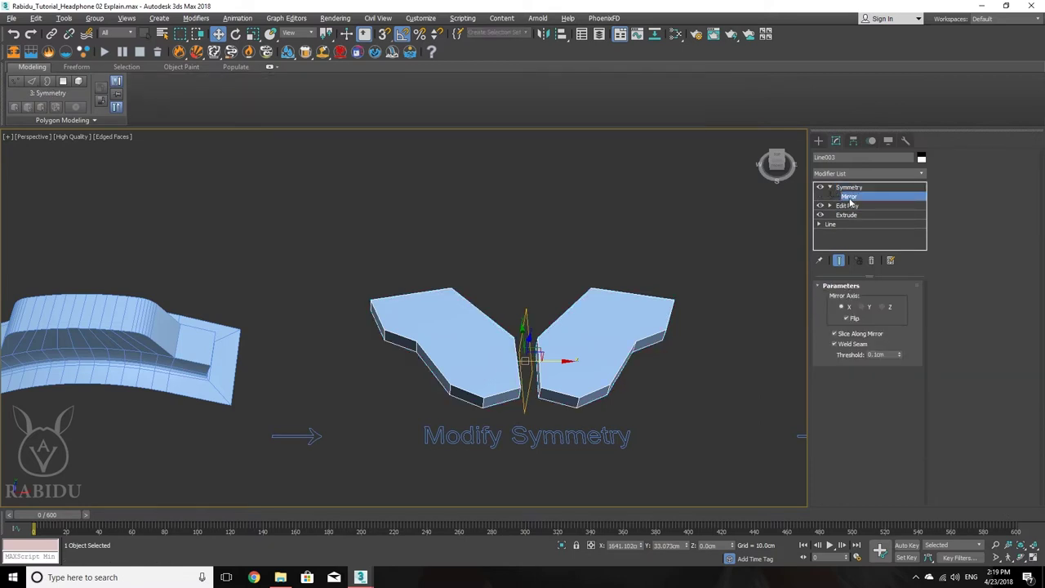
{"action": "mouse_move", "coordinate": [551, 298]}
{"action": "middle_mouse_down"}
{"action": "mouse_move", "coordinate": [460, 251]}
{"action": "mouse_move", "coordinate": [491, 262]}
{"action": "middle_mouse_up"}
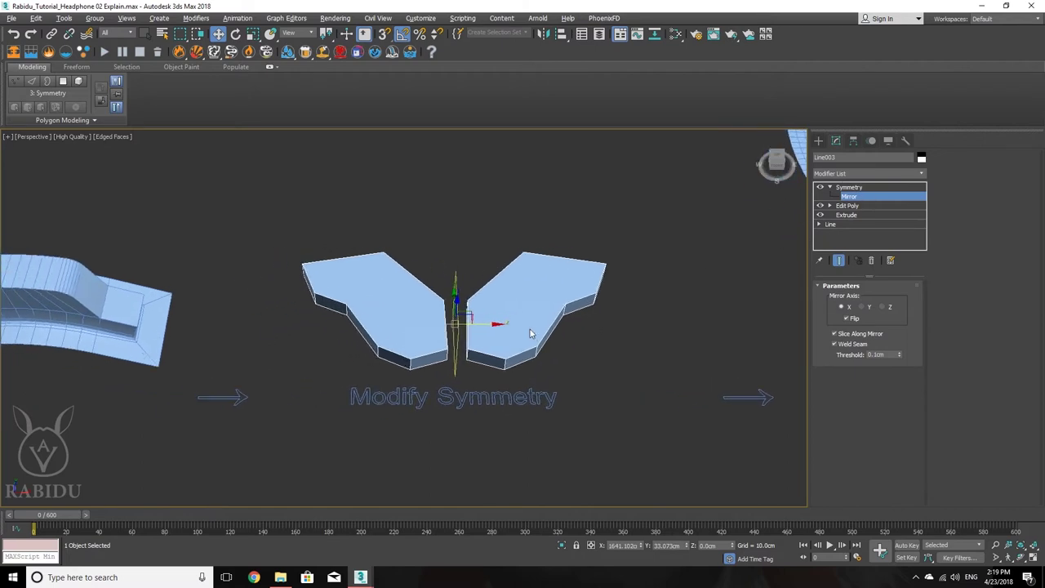
{"action": "mouse_move", "coordinate": [487, 325]}
{"action": "left_mouse_down"}
{"action": "mouse_move", "coordinate": [642, 338]}
{"action": "mouse_move", "coordinate": [304, 327]}
{"action": "mouse_move", "coordinate": [493, 335]}
{"action": "left_mouse_up"}
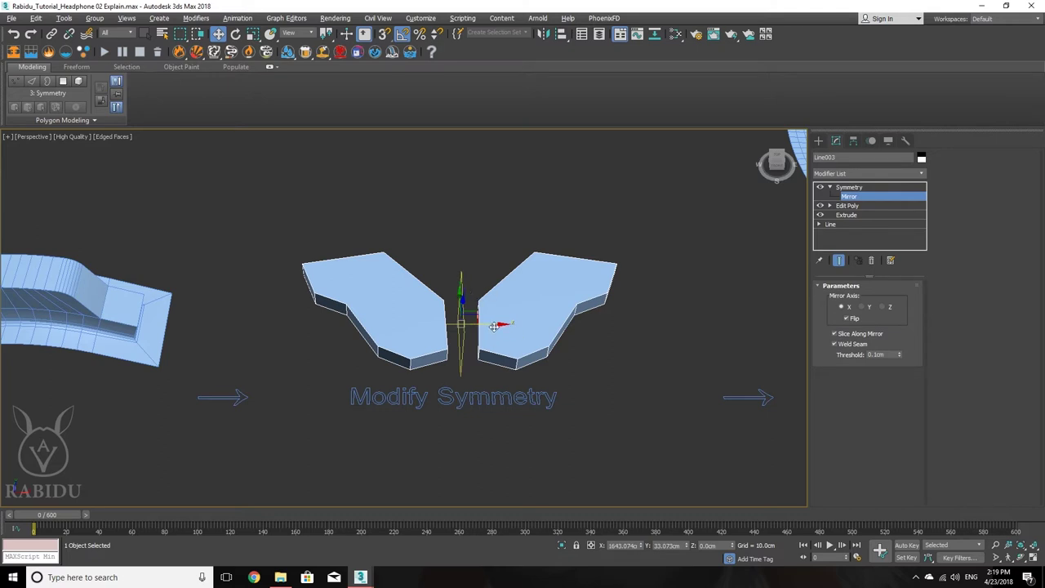
{"action": "mouse_move", "coordinate": [496, 327]}
{"action": "left_mouse_down"}
{"action": "mouse_move", "coordinate": [478, 329]}
{"action": "mouse_move", "coordinate": [498, 341]}
{"action": "left_mouse_up"}
- Pan, zoom and tilt the view to inspect the cloth discs and the torus
{"action": "middle_click_drag", "start_coordinate": [498, 341], "coordinate": [334, 345]}
{"action": "scroll", "coordinate": [502, 343], "scroll_direction": "down", "scroll_amount": 2}
{"action": "scroll", "coordinate": [334, 345], "scroll_direction": "down", "scroll_amount": 3}
{"action": "scroll", "coordinate": [482, 359], "scroll_direction": "up", "scroll_amount": 2}
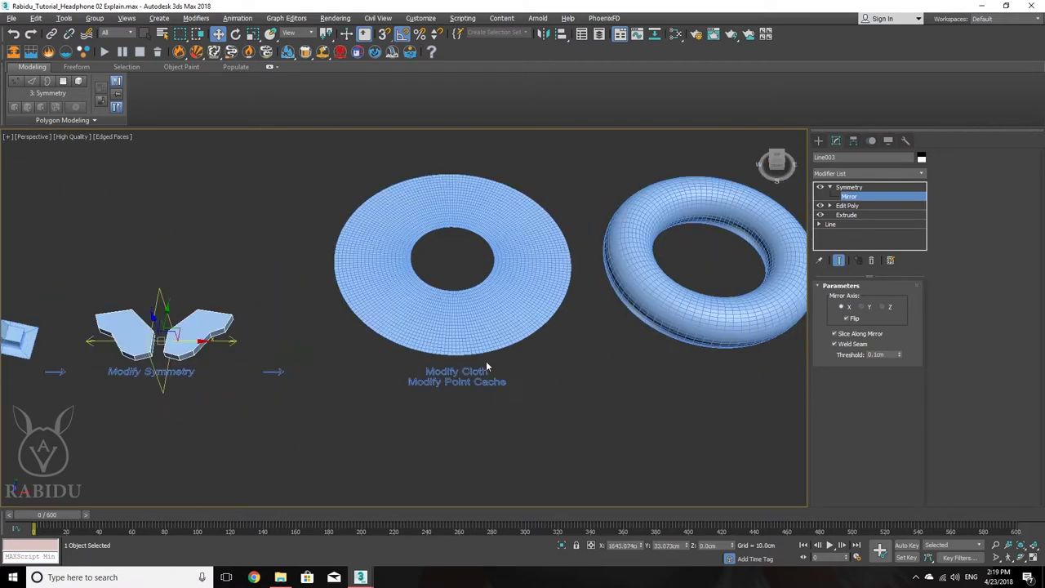
{"action": "middle_click_drag", "start_coordinate": [509, 382], "coordinate": [355, 360]}
{"action": "scroll", "coordinate": [353, 378], "scroll_direction": "down", "scroll_amount": 2}
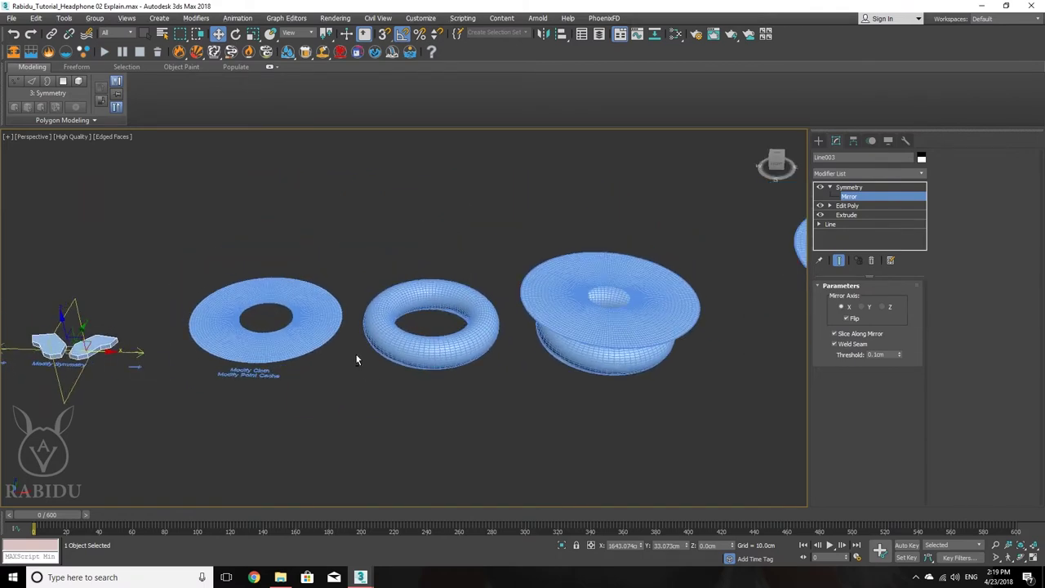
{"action": "scroll", "coordinate": [456, 357], "scroll_direction": "down", "scroll_amount": 3}
{"action": "scroll", "coordinate": [456, 357], "scroll_direction": "up", "scroll_amount": 1}
{"action": "middle_click_drag", "start_coordinate": [455, 357], "coordinate": [360, 354], "text": "alt"}
{"action": "scroll", "coordinate": [250, 356], "scroll_direction": "up", "scroll_amount": 6}
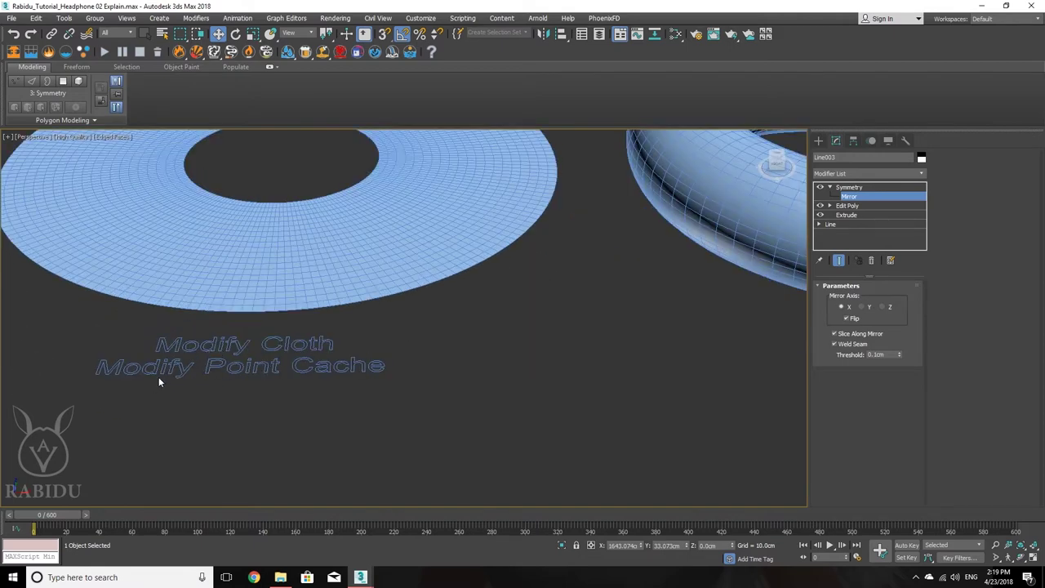
{"action": "scroll", "coordinate": [364, 379], "scroll_direction": "down", "scroll_amount": 6}
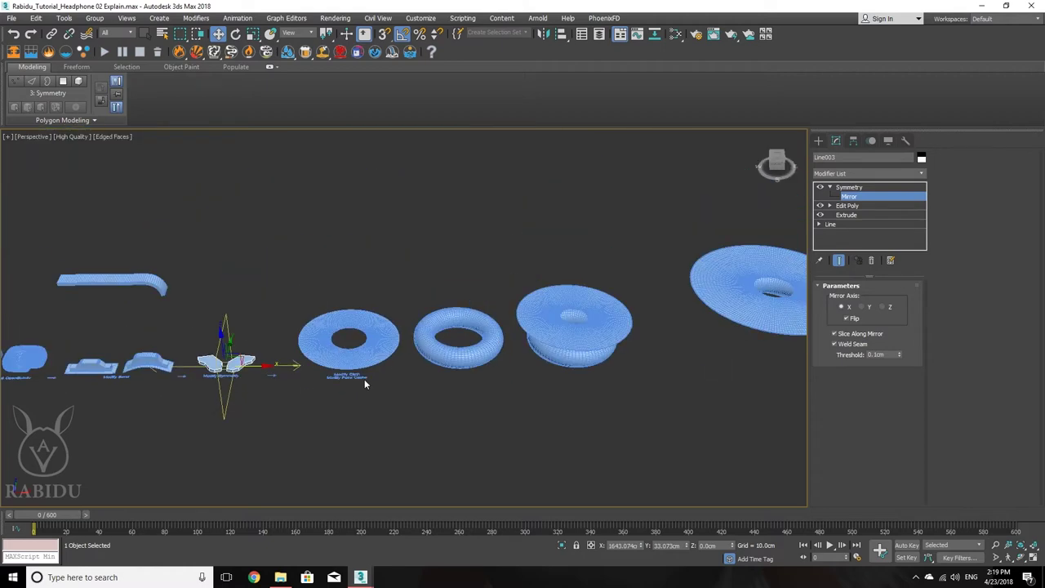
{"action": "scroll", "coordinate": [443, 367], "scroll_direction": "up", "scroll_amount": 4}
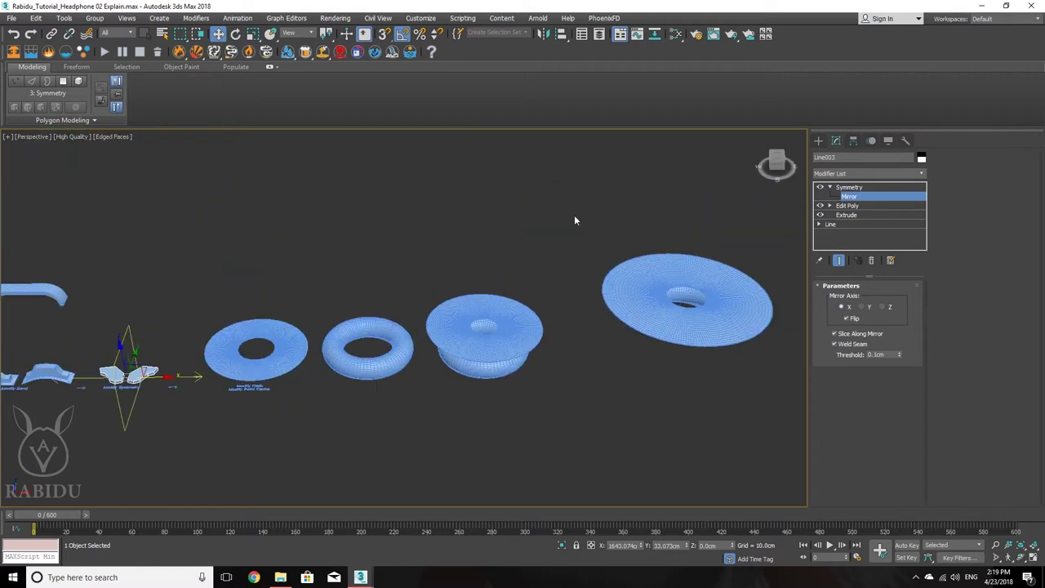
- Pan and zoom to frame the Spacing Tool ring of boxes, then shift the headphone view sideways
{"action": "middle_click_drag", "start_coordinate": [623, 405], "coordinate": [204, 308]}
{"action": "scroll", "coordinate": [414, 315], "scroll_direction": "up", "scroll_amount": 4}
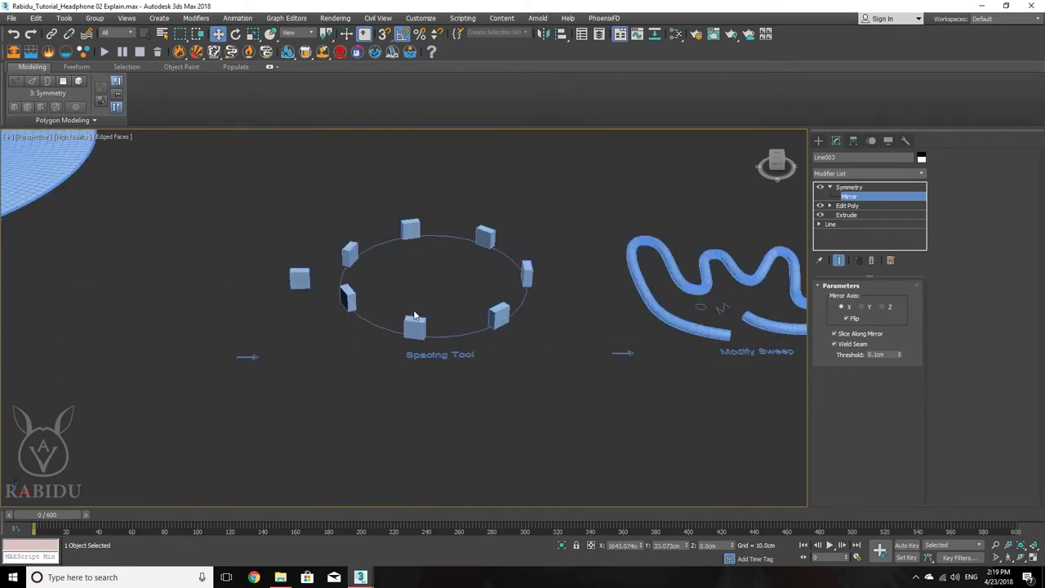
{"action": "scroll", "coordinate": [364, 366], "scroll_direction": "up", "scroll_amount": 6}
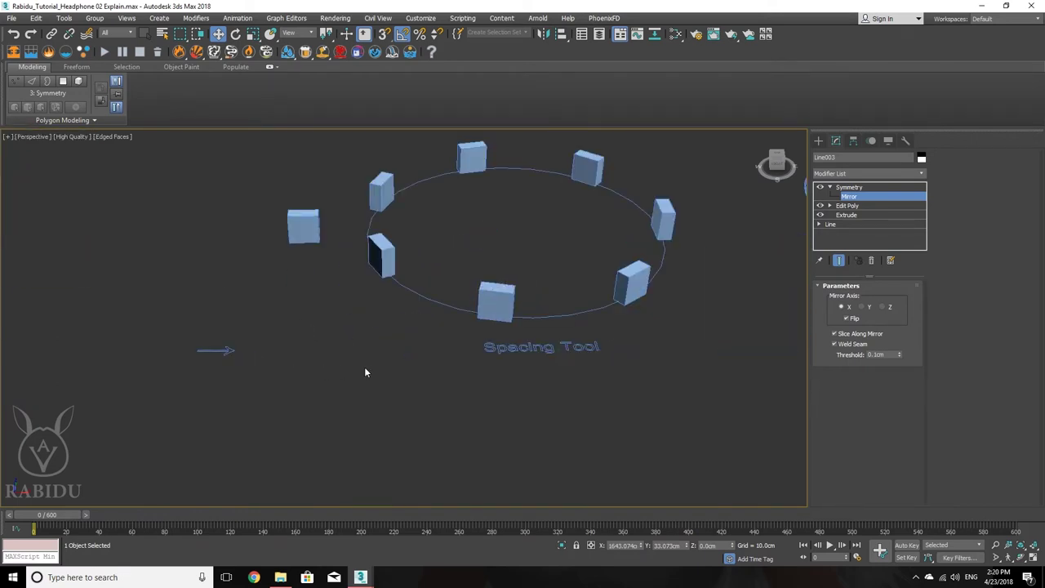
{"action": "scroll", "coordinate": [548, 352], "scroll_direction": "down", "scroll_amount": 3}
{"action": "middle_click_drag", "start_coordinate": [548, 352], "coordinate": [417, 400]}
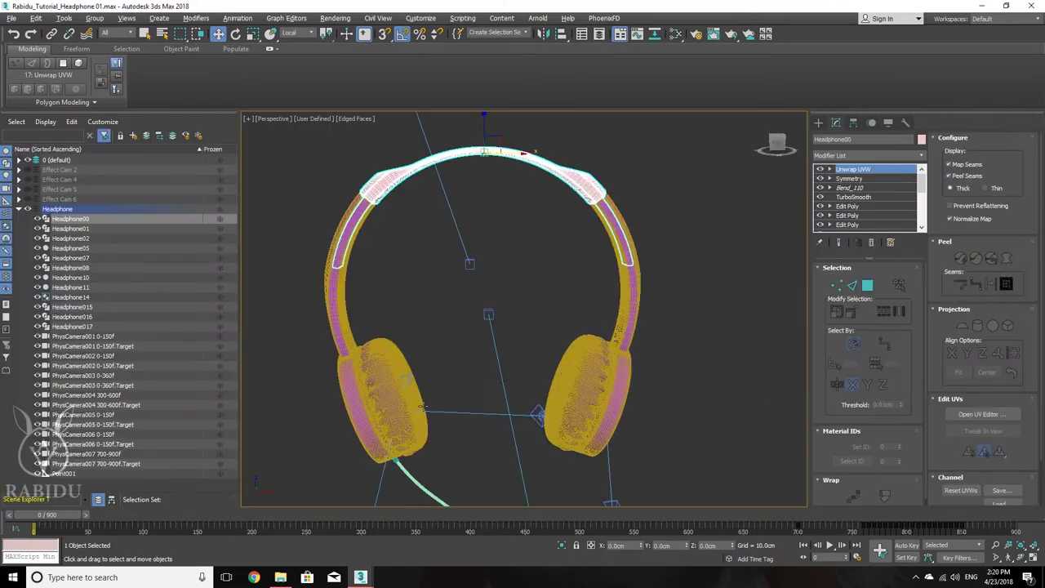
{"action": "middle_click_drag", "start_coordinate": [421, 405], "coordinate": [555, 369]}
- Zoom and orbit around the earcup shell for side and rim views
{"action": "scroll", "coordinate": [517, 364], "scroll_direction": "up", "scroll_amount": 5}
{"action": "scroll", "coordinate": [518, 362], "scroll_direction": "up", "scroll_amount": 8}
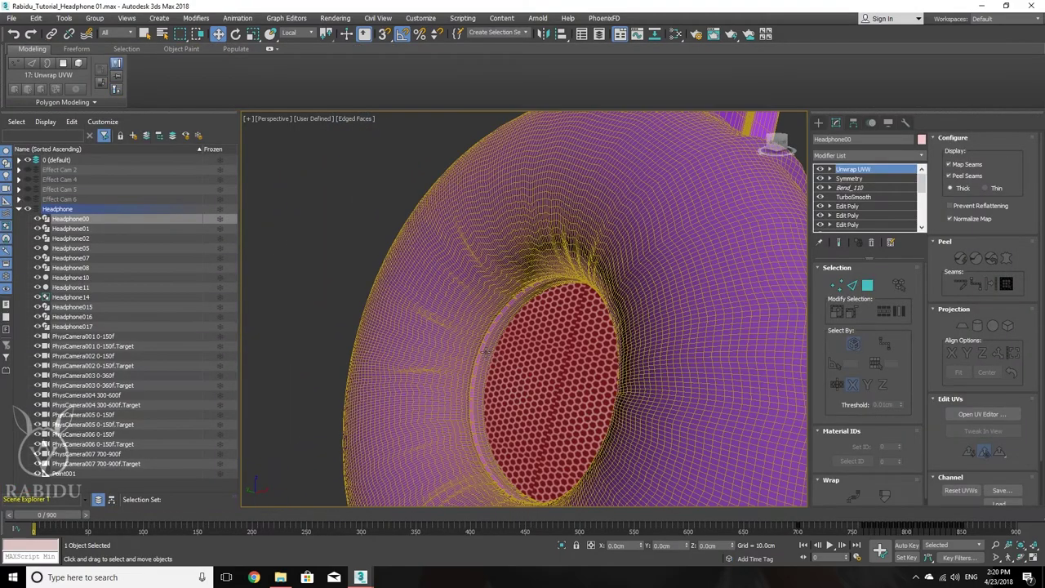
{"action": "scroll", "coordinate": [479, 331], "scroll_direction": "up", "scroll_amount": 3}
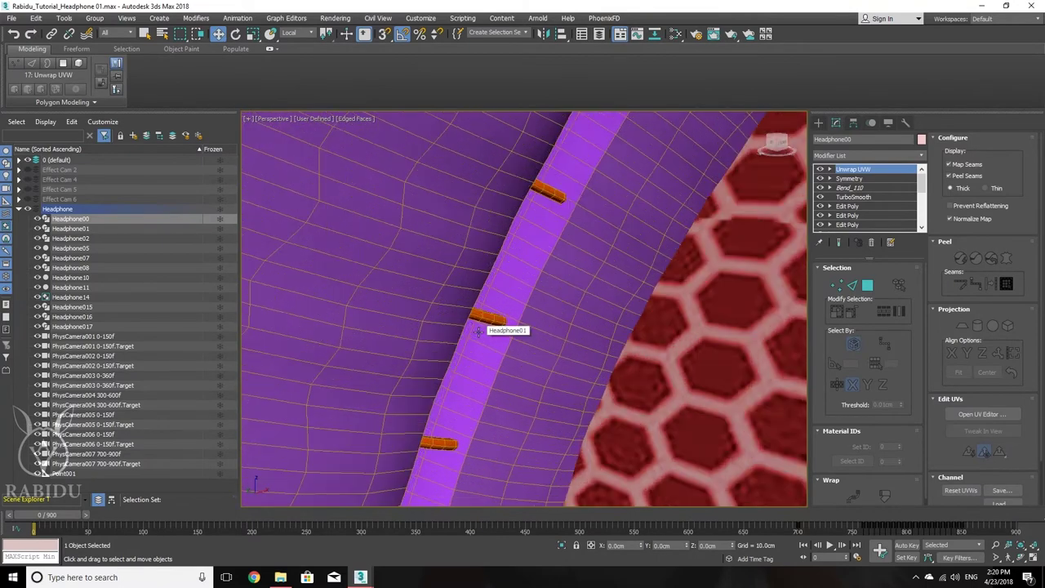
{"action": "scroll", "coordinate": [513, 276], "scroll_direction": "down", "scroll_amount": 3}
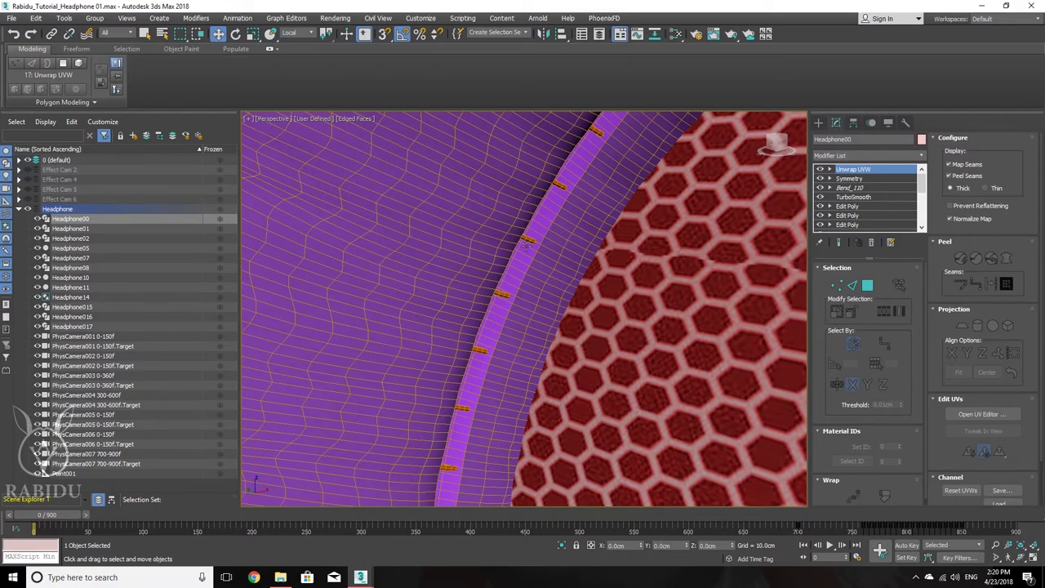
{"action": "scroll", "coordinate": [526, 244], "scroll_direction": "down", "scroll_amount": 3}
{"action": "mouse_move", "coordinate": [522, 237]}
{"action": "middle_mouse_down", "text": "alt"}
{"action": "mouse_move", "coordinate": [511, 214]}
{"action": "mouse_move", "coordinate": [554, 231]}
{"action": "mouse_move", "coordinate": [509, 242]}
{"action": "middle_mouse_up", "text": "alt"}
{"action": "scroll", "coordinate": [536, 233], "scroll_direction": "up", "scroll_amount": 5}
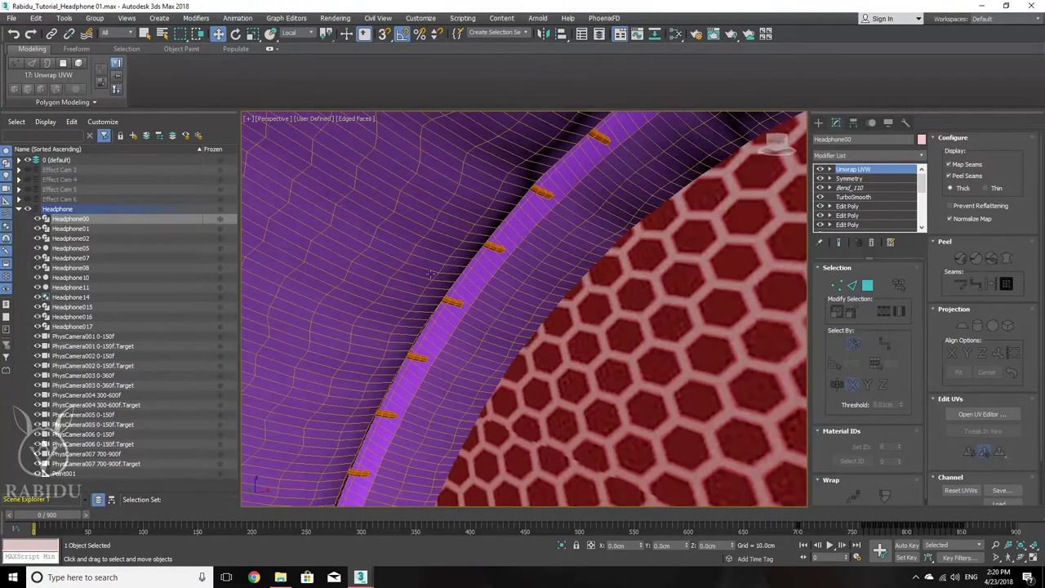
{"action": "scroll", "coordinate": [430, 274], "scroll_direction": "down", "scroll_amount": 3}
{"action": "middle_click_drag", "start_coordinate": [430, 274], "coordinate": [436, 221], "text": "alt"}
- Zoom and pan to reframe the Spacing Tool ring of boxes
{"action": "scroll", "coordinate": [436, 221], "scroll_direction": "up", "scroll_amount": 4}
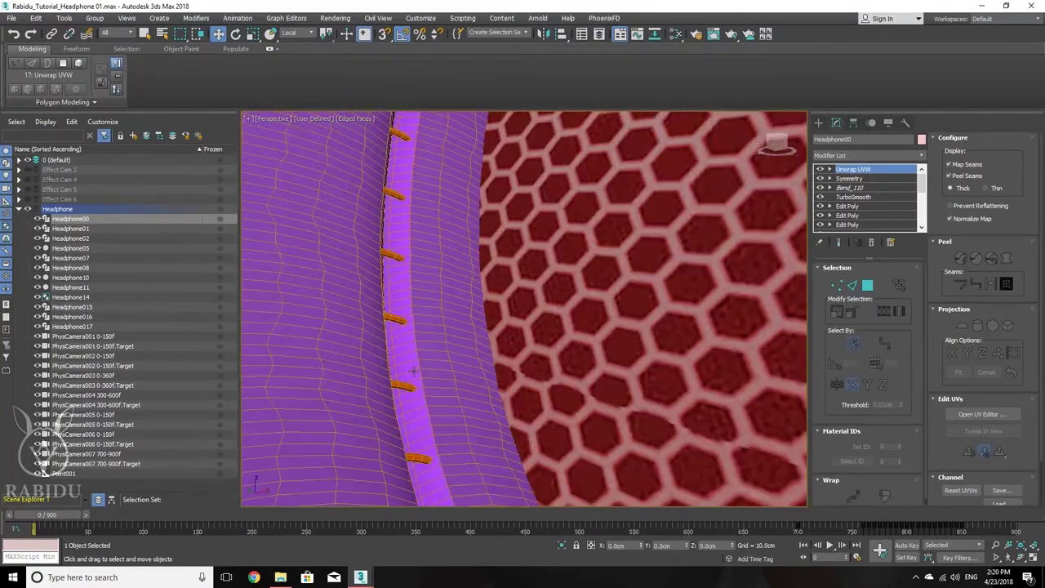
{"action": "scroll", "coordinate": [408, 392], "scroll_direction": "up", "scroll_amount": 2}
{"action": "scroll", "coordinate": [404, 391], "scroll_direction": "down", "scroll_amount": 6}
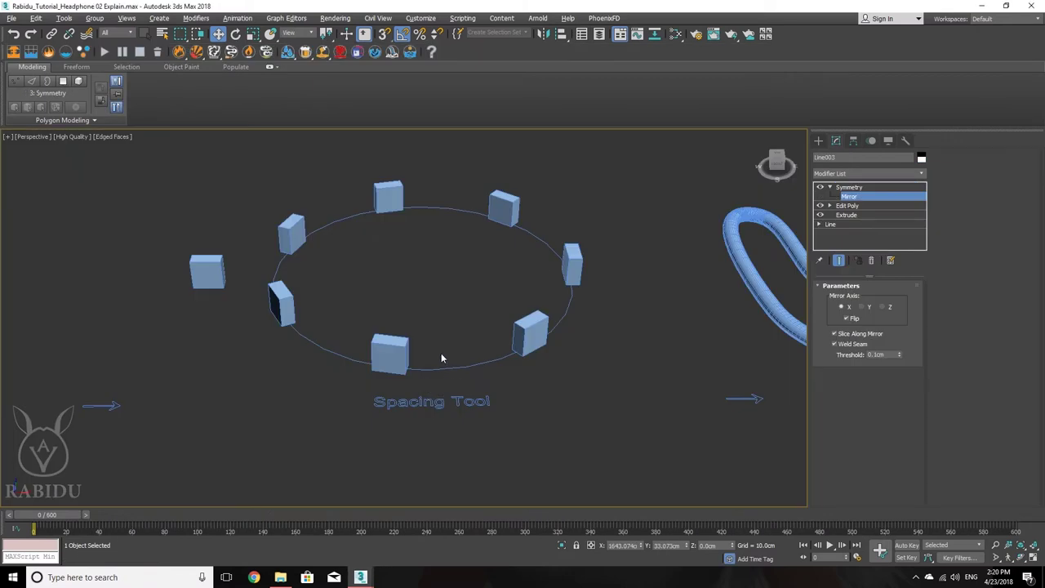
{"action": "middle_click_drag", "start_coordinate": [340, 301], "coordinate": [367, 299]}
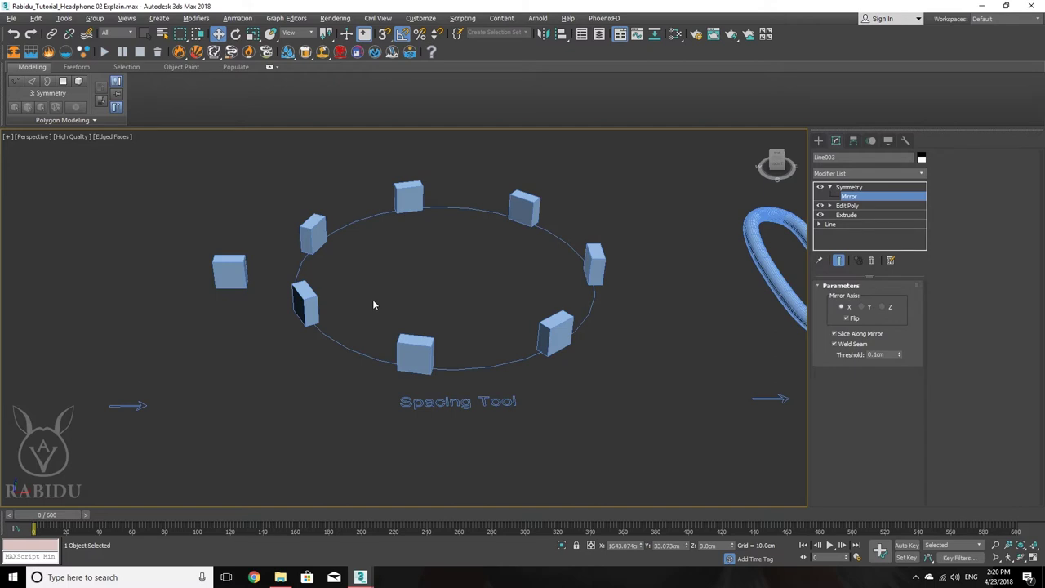
- Exit Symmetry mirror editing and delete all eight boxes sitting on the circle
{"action": "middle_click_drag", "start_coordinate": [420, 317], "coordinate": [406, 361]}
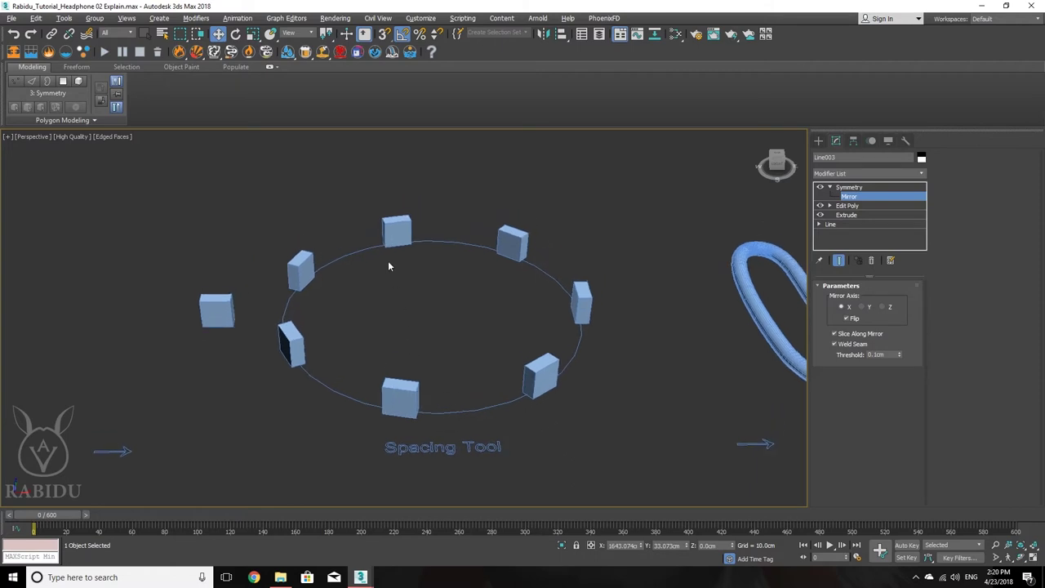
{"action": "left_click", "coordinate": [849, 187]}
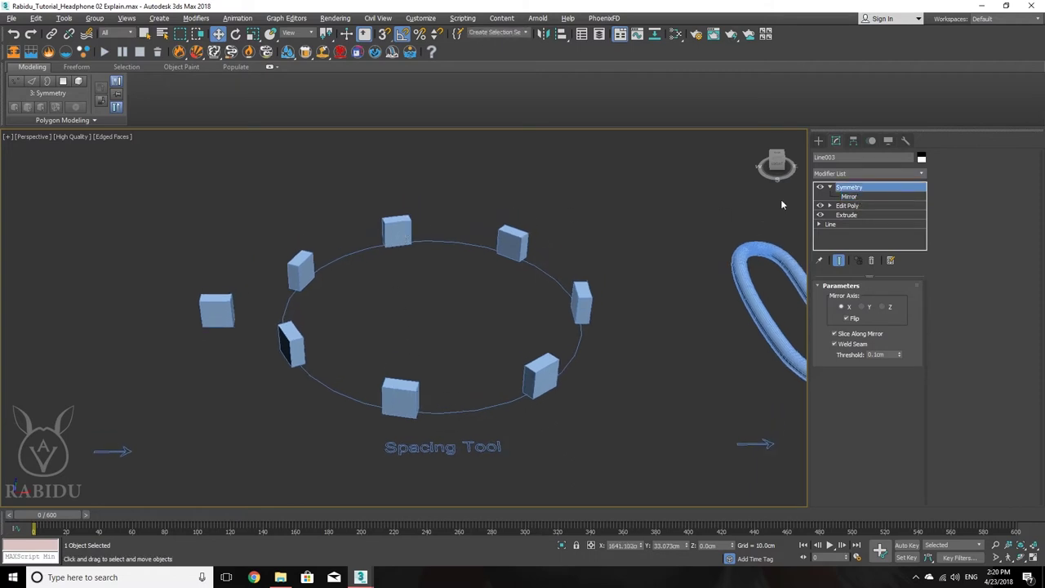
{"action": "left_click", "coordinate": [404, 228]}
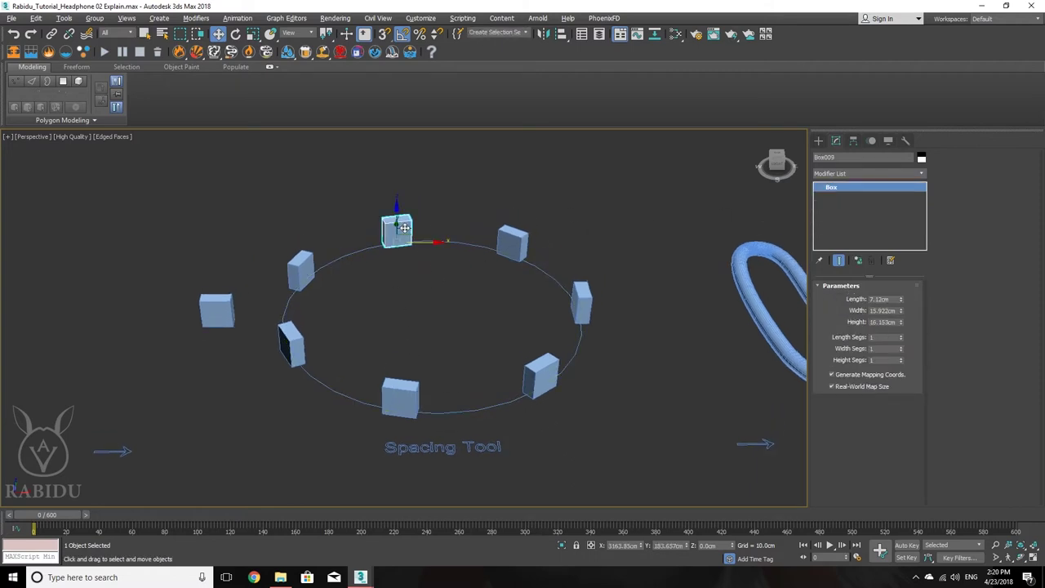
{"action": "left_click", "coordinate": [302, 259], "text": "ctrl"}
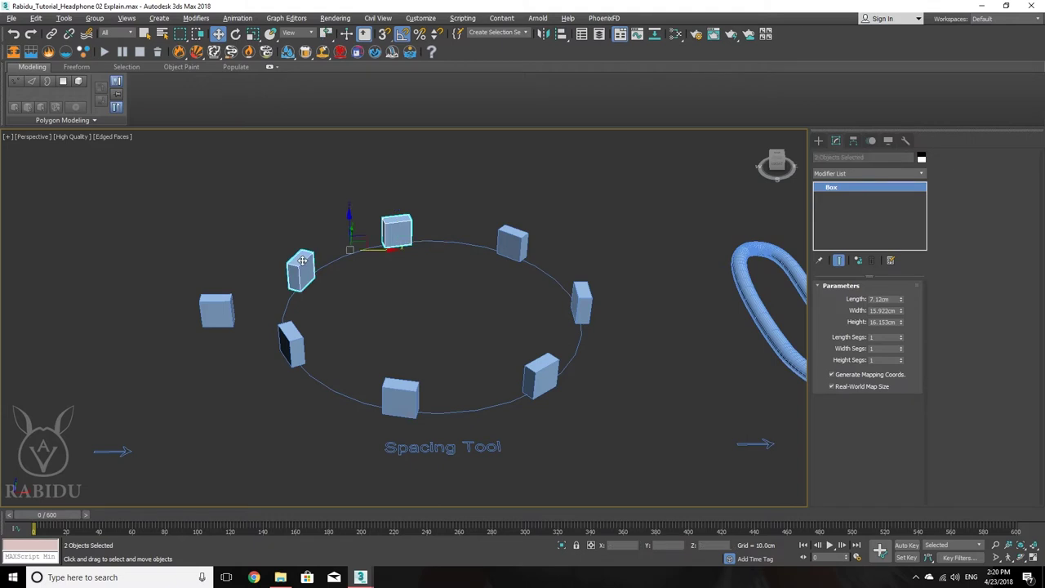
{"action": "left_click", "coordinate": [298, 334], "text": "ctrl"}
{"action": "left_click", "coordinate": [412, 401], "text": "ctrl"}
{"action": "left_click", "coordinate": [542, 367], "text": "ctrl"}
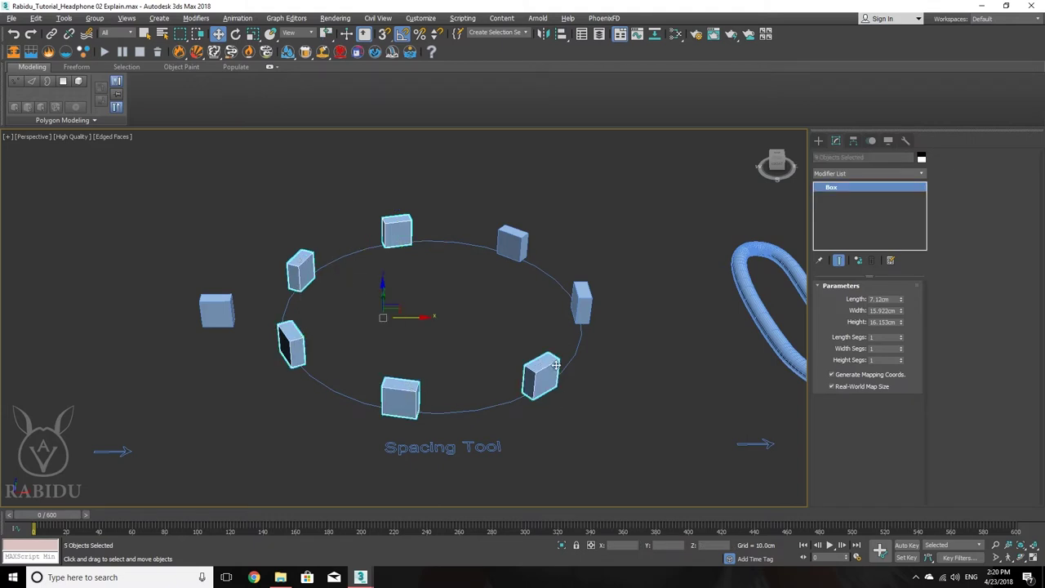
{"action": "left_click", "coordinate": [584, 293], "text": "ctrl"}
{"action": "left_click", "coordinate": [517, 233], "text": "ctrl"}
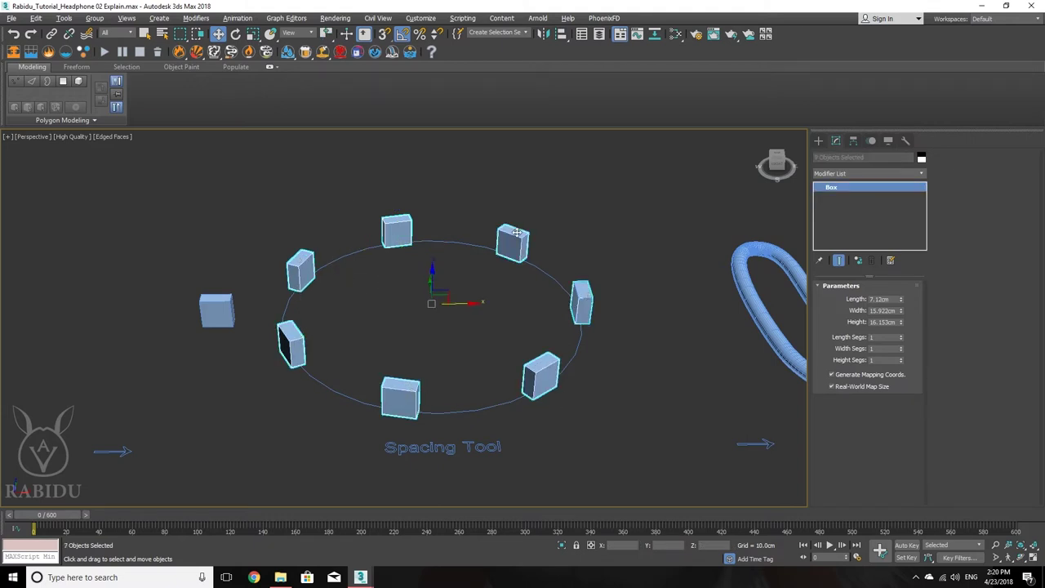
{"action": "key", "text": "Delete"}
{"action": "left_click", "coordinate": [583, 300]}
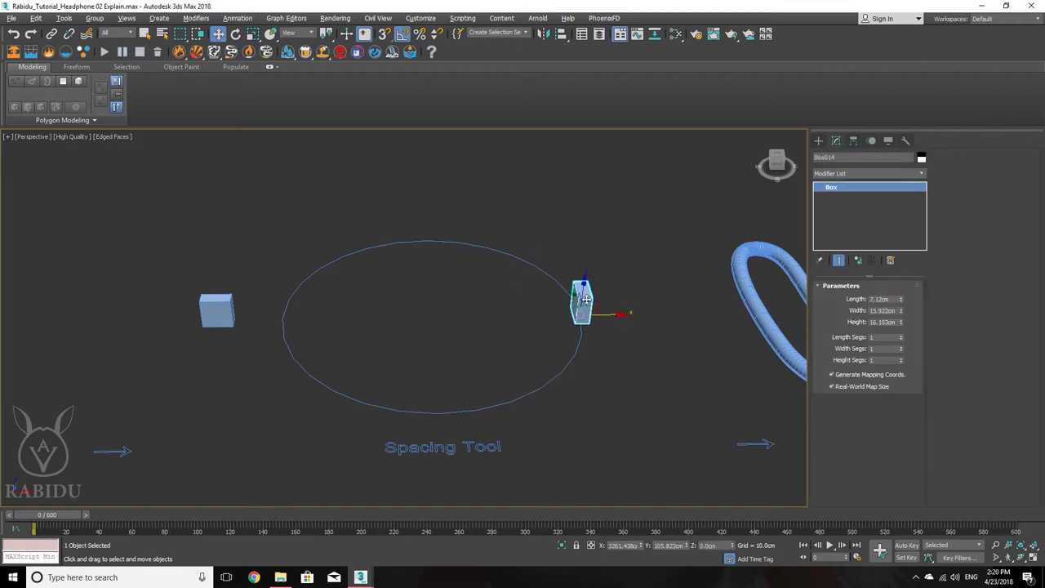
{"action": "key", "text": "Delete"}
- Select the circle, start drawing a new circle, then cancel it and return to Modify
{"action": "left_click_drag", "start_coordinate": [435, 317], "coordinate": [387, 177]}
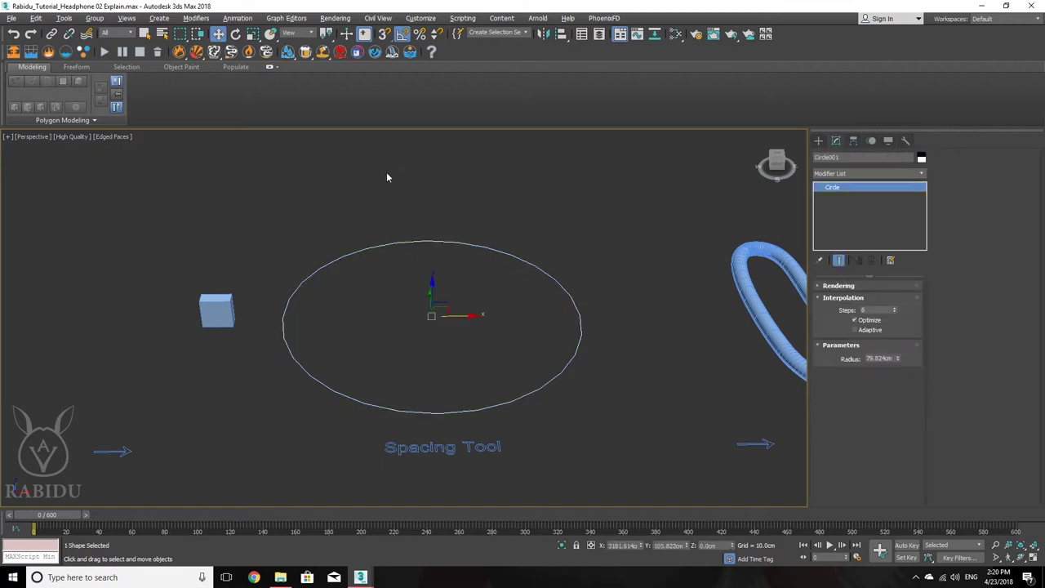
{"action": "left_click", "coordinate": [818, 140]}
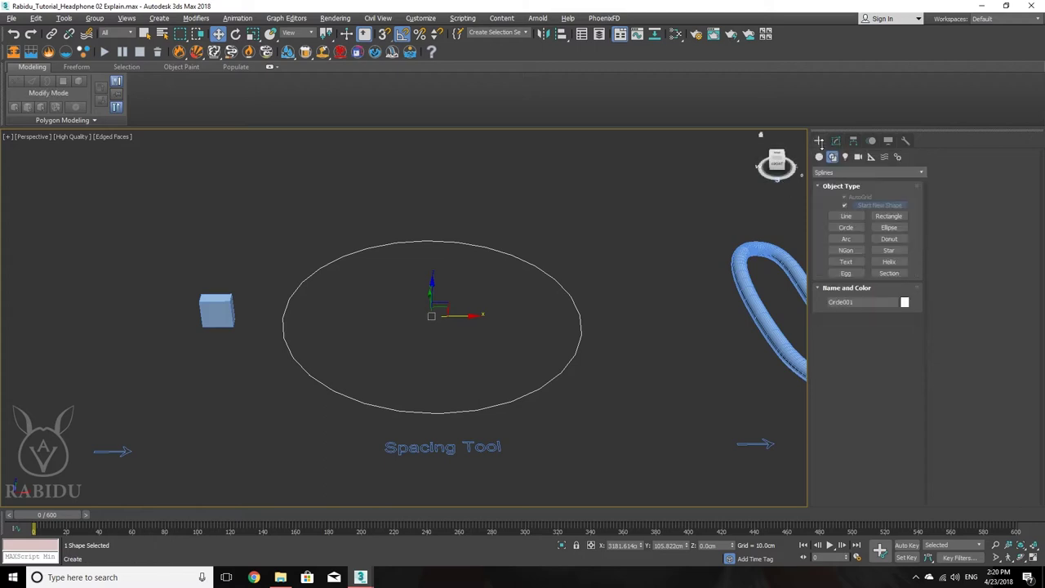
{"action": "left_click", "coordinate": [853, 230]}
{"action": "mouse_move", "coordinate": [448, 335]}
{"action": "left_mouse_down"}
{"action": "mouse_move", "coordinate": [481, 242]}
{"action": "mouse_move", "coordinate": [510, 304]}
{"action": "left_mouse_up"}
{"action": "right_click", "coordinate": [510, 305]}
{"action": "right_click", "coordinate": [722, 280]}
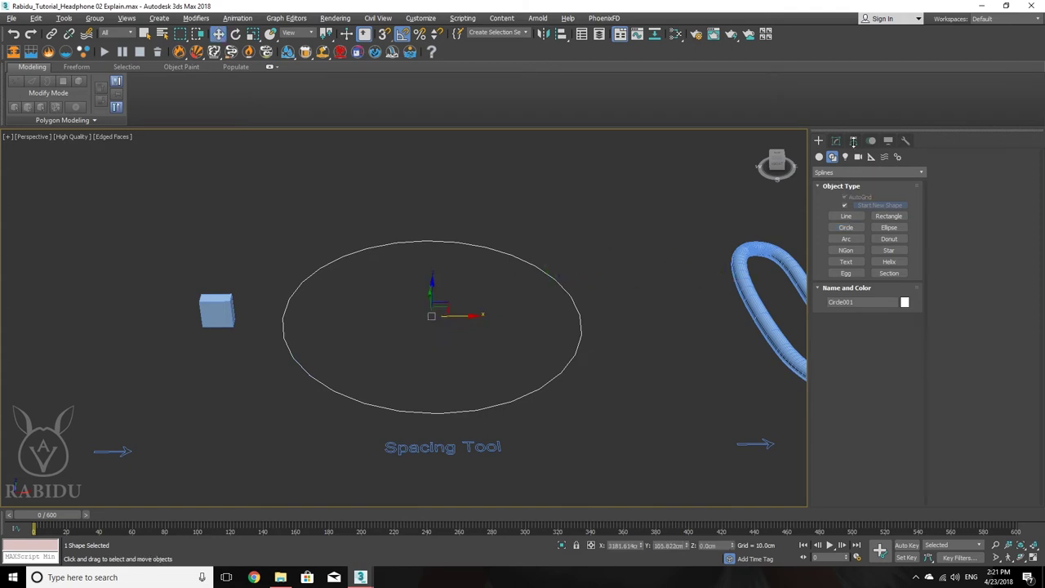
{"action": "left_click", "coordinate": [836, 141]}
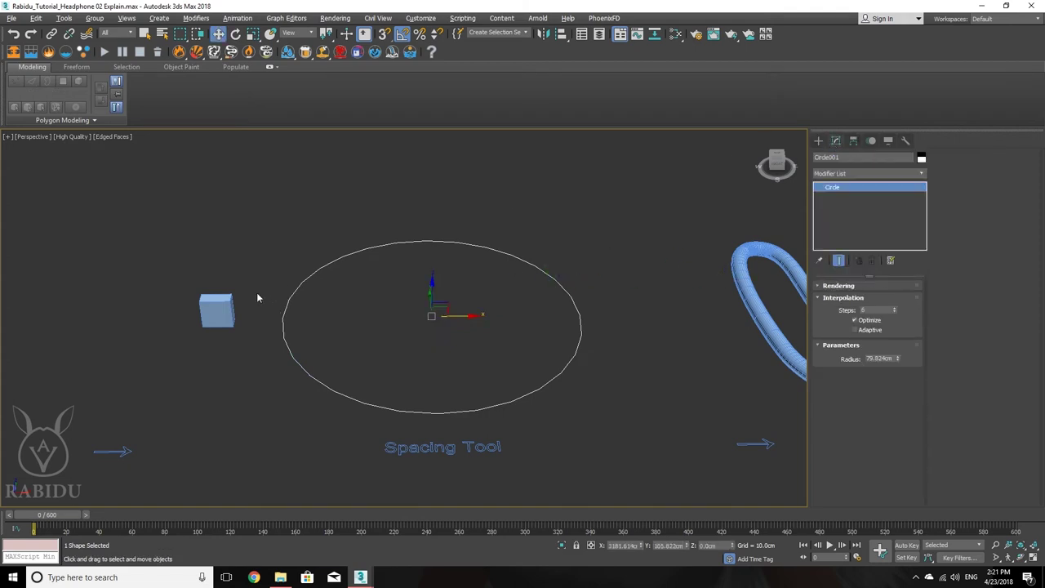
- Select Box006 beside the circle and nudge it along its X axis
{"action": "left_click", "coordinate": [220, 313]}
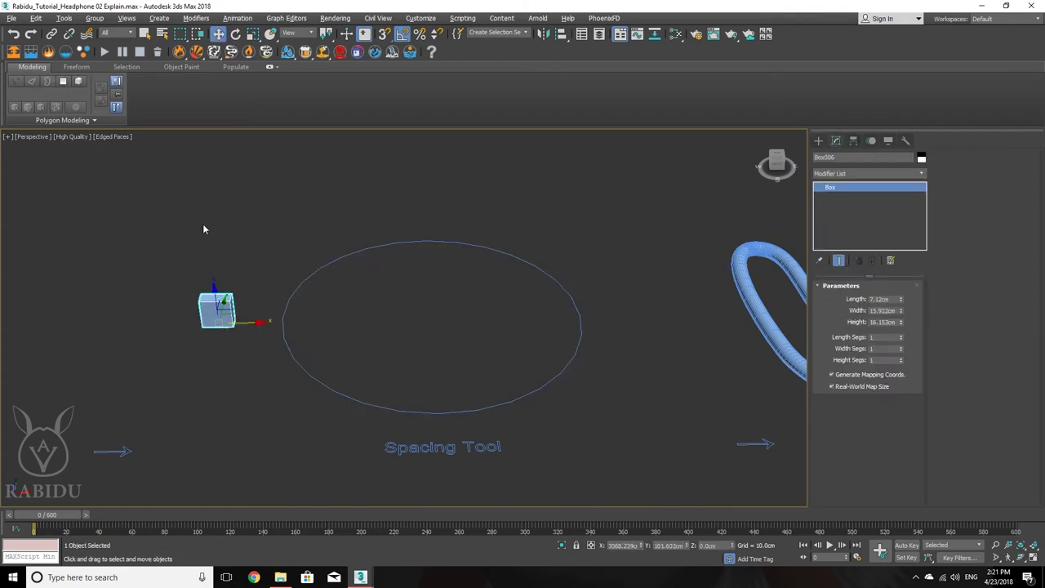
{"action": "middle_click_drag", "start_coordinate": [247, 327], "coordinate": [264, 326]}
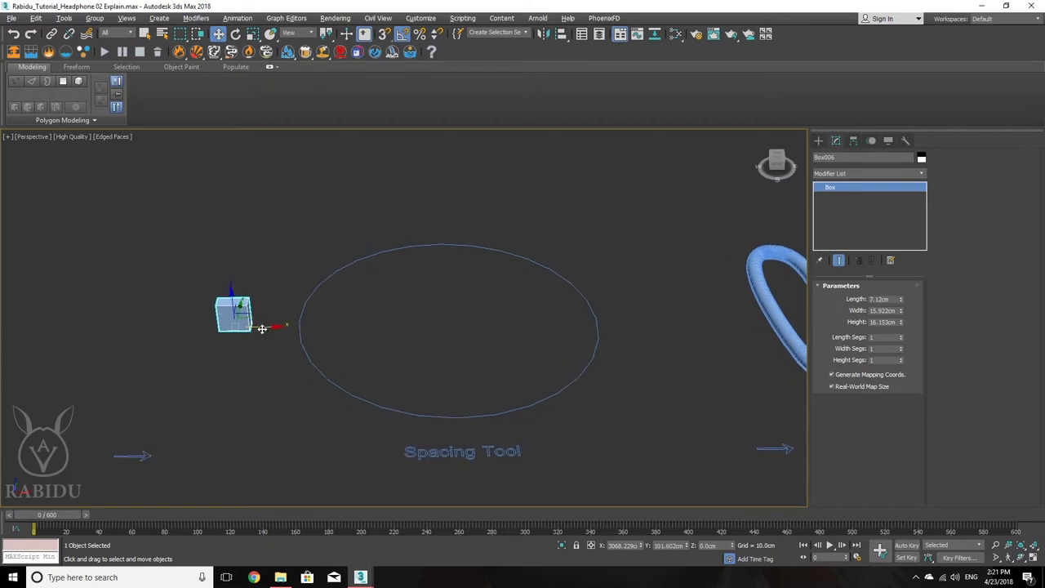
{"action": "left_click_drag", "start_coordinate": [272, 328], "coordinate": [274, 365]}
- Open Tools > Align > Spacing Tool, place it beside the box, and activate Pick Path
{"action": "left_click", "coordinate": [64, 18]}
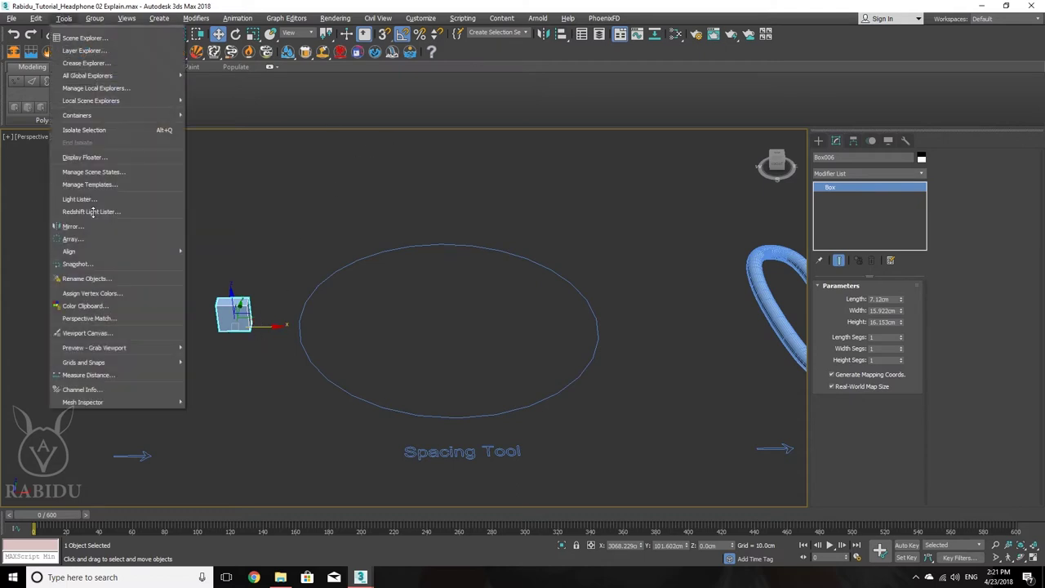
{"action": "mouse_move", "coordinate": [134, 252]}
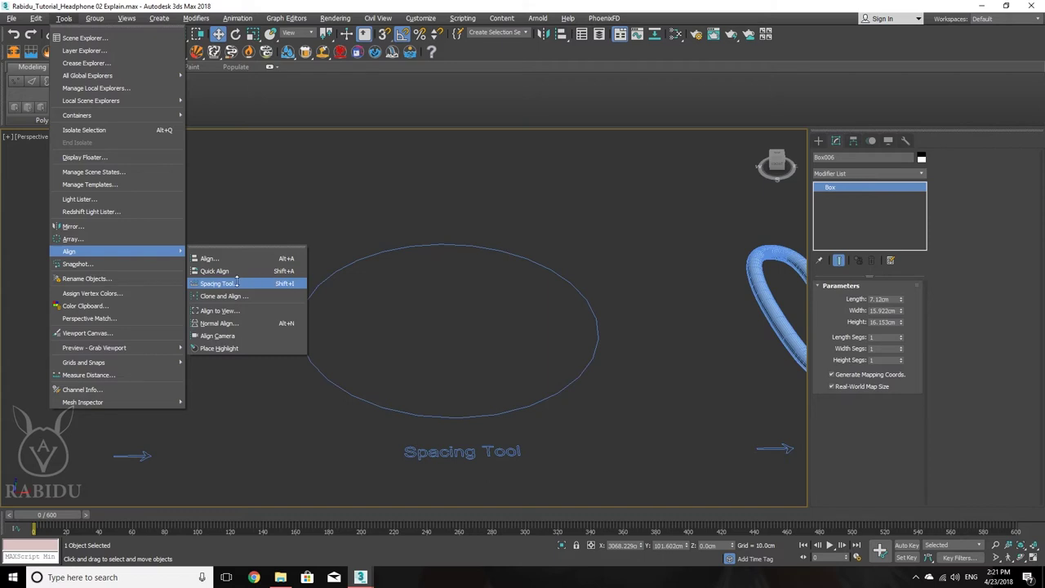
{"action": "left_click", "coordinate": [257, 283]}
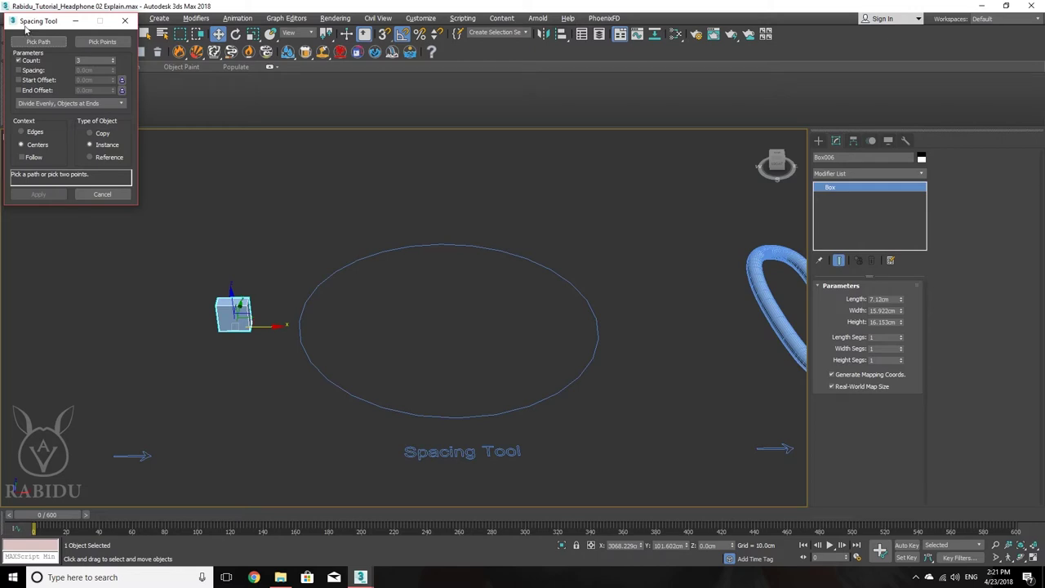
{"action": "left_click_drag", "start_coordinate": [29, 27], "coordinate": [96, 229]}
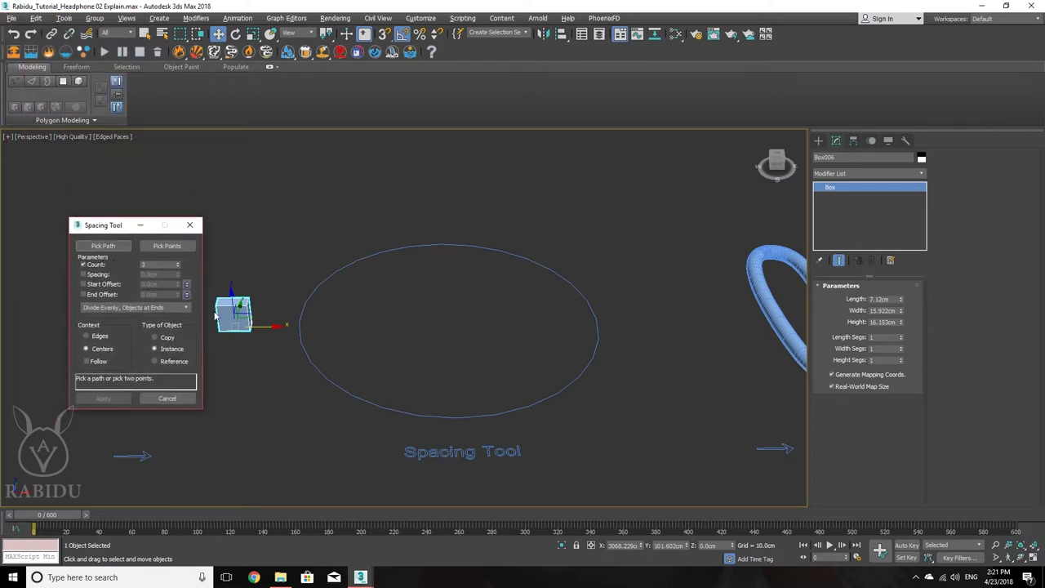
{"action": "left_click", "coordinate": [96, 248]}
{"action": "left_click", "coordinate": [90, 246]}
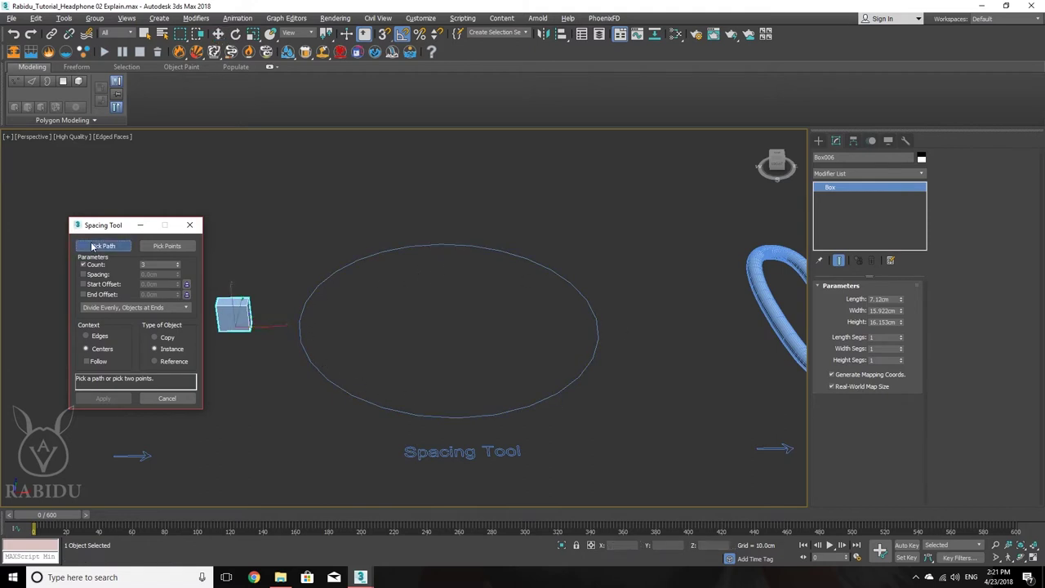
- Use Circle001 as the path, set Count to 10, and enable Follow
{"action": "left_click", "coordinate": [357, 261]}
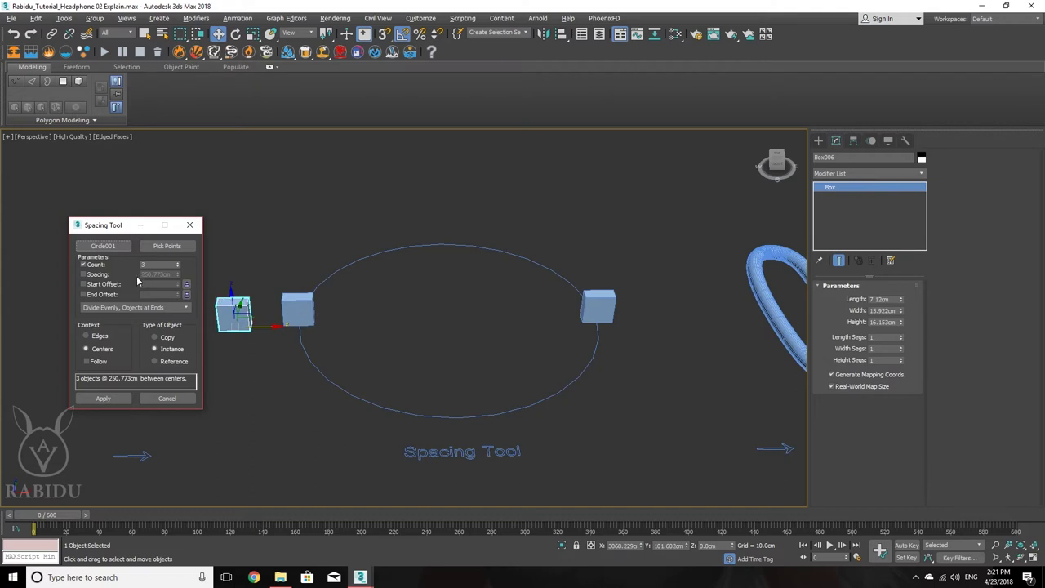
{"action": "left_click", "coordinate": [179, 266]}
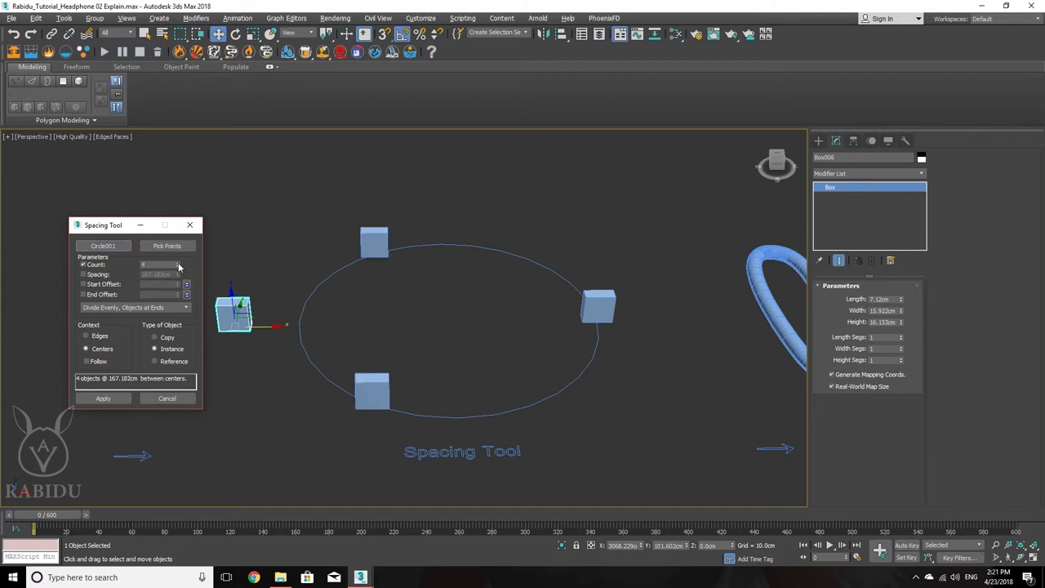
{"action": "left_click", "coordinate": [178, 266]}
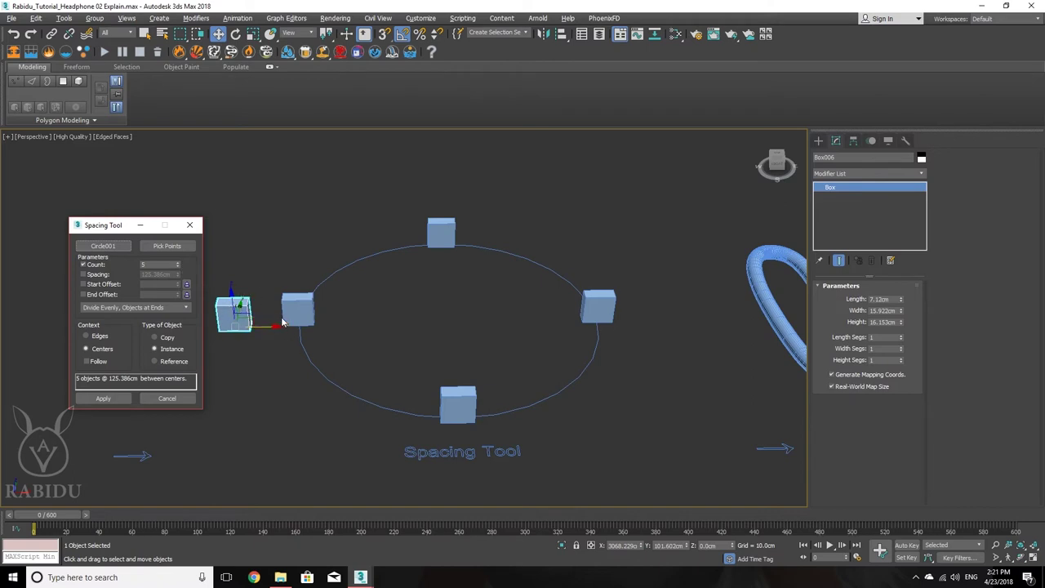
{"action": "left_click", "coordinate": [178, 262]}
{"action": "left_click", "coordinate": [178, 263]}
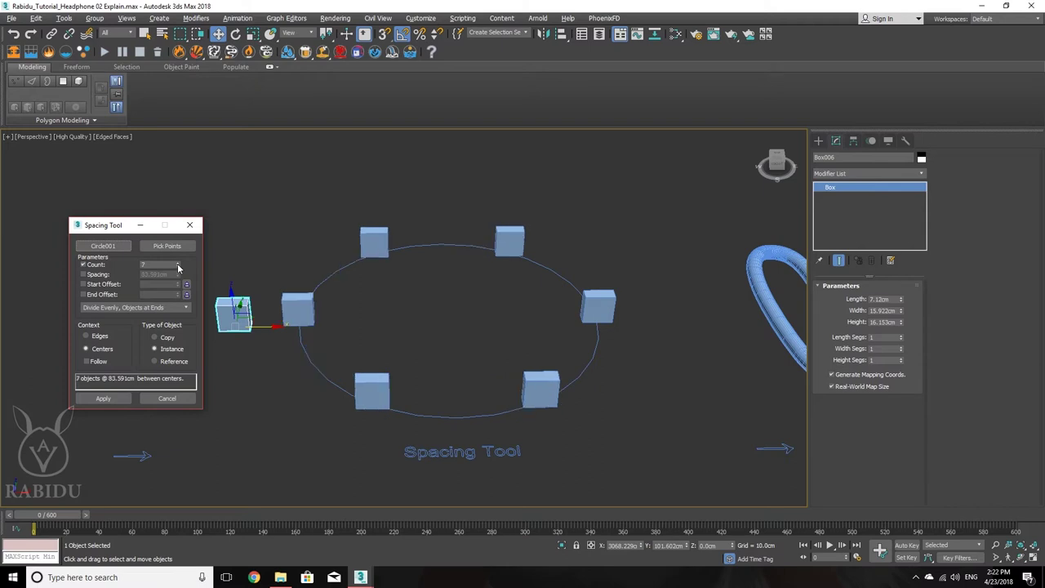
{"action": "left_click", "coordinate": [178, 263]}
{"action": "left_click", "coordinate": [178, 262]}
{"action": "left_click", "coordinate": [178, 263]}
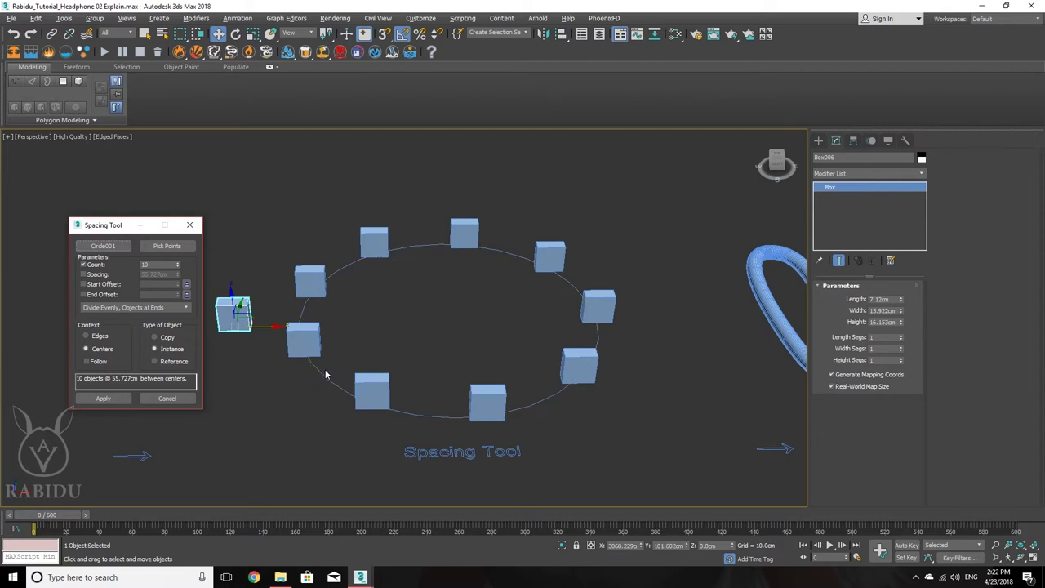
{"action": "left_click", "coordinate": [89, 362]}
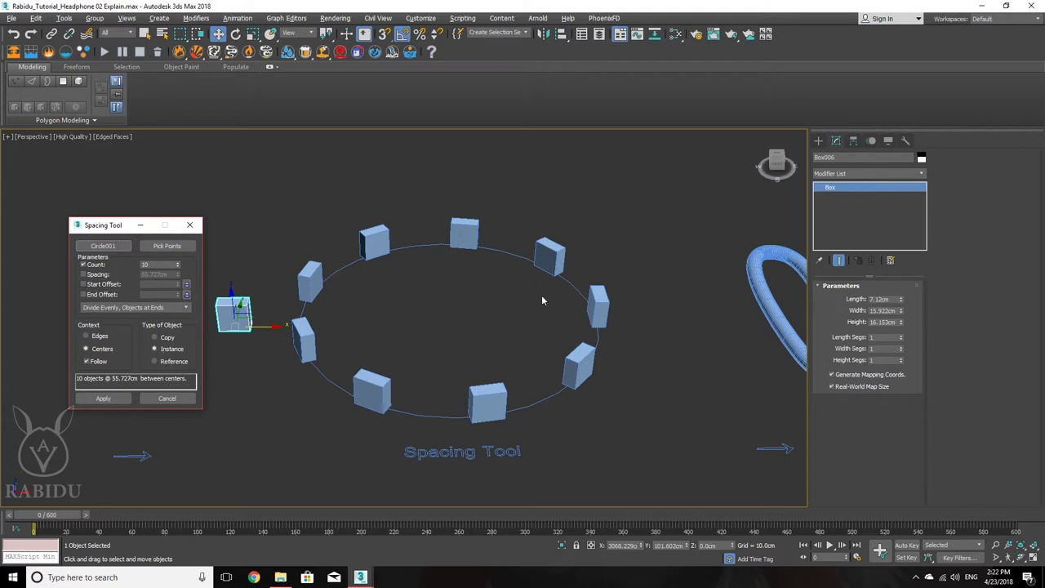
- Space ten box instances evenly around the circle, then drag their Length up into elongated blocks
{"action": "left_click", "coordinate": [97, 399]}
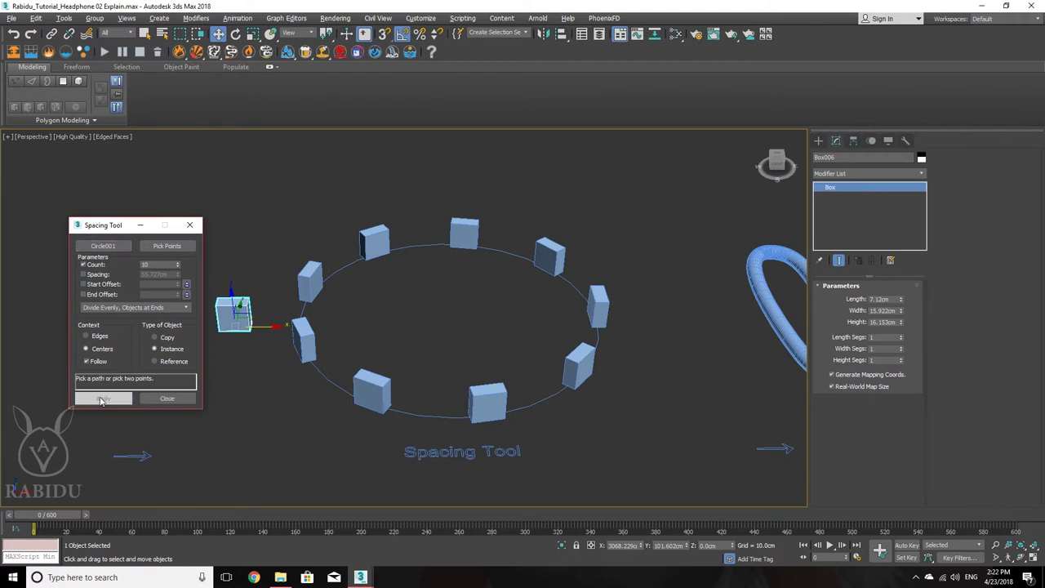
{"action": "left_click", "coordinate": [168, 399]}
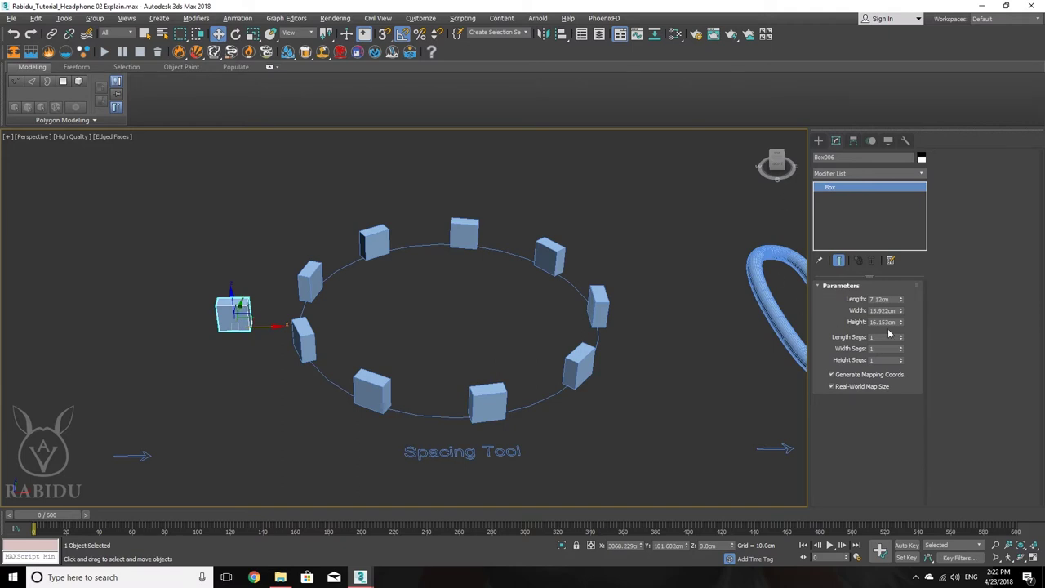
{"action": "left_click_drag", "start_coordinate": [901, 299], "coordinate": [822, 490]}
- Pan, zoom and orbit the Headphone 01 viewport to view the speaker grille at an angle
{"action": "middle_click_drag", "start_coordinate": [594, 346], "coordinate": [513, 346]}
{"action": "scroll", "coordinate": [471, 351], "scroll_direction": "down", "scroll_amount": 4}
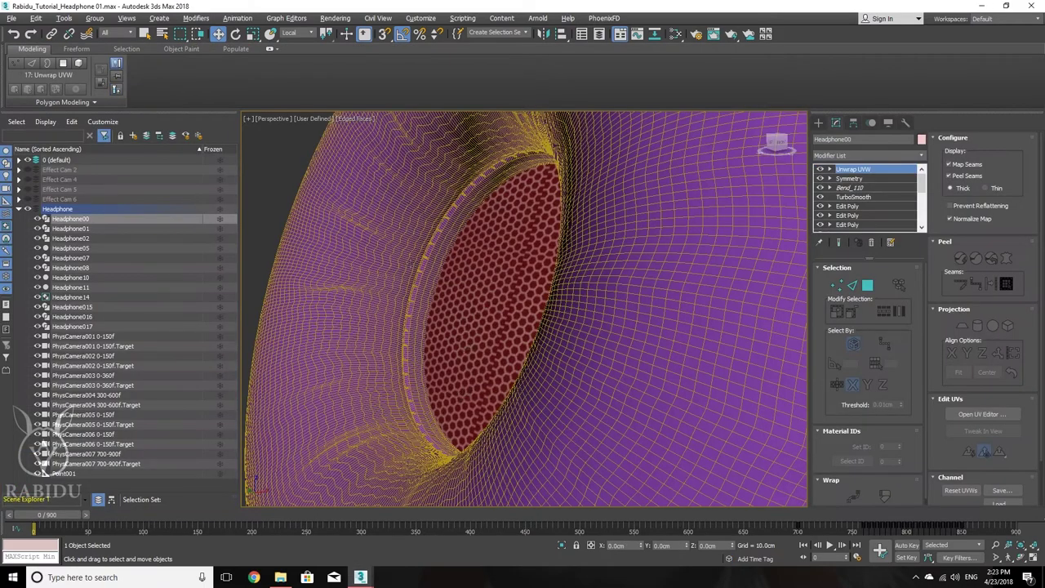
{"action": "scroll", "coordinate": [420, 304], "scroll_direction": "up", "scroll_amount": 5}
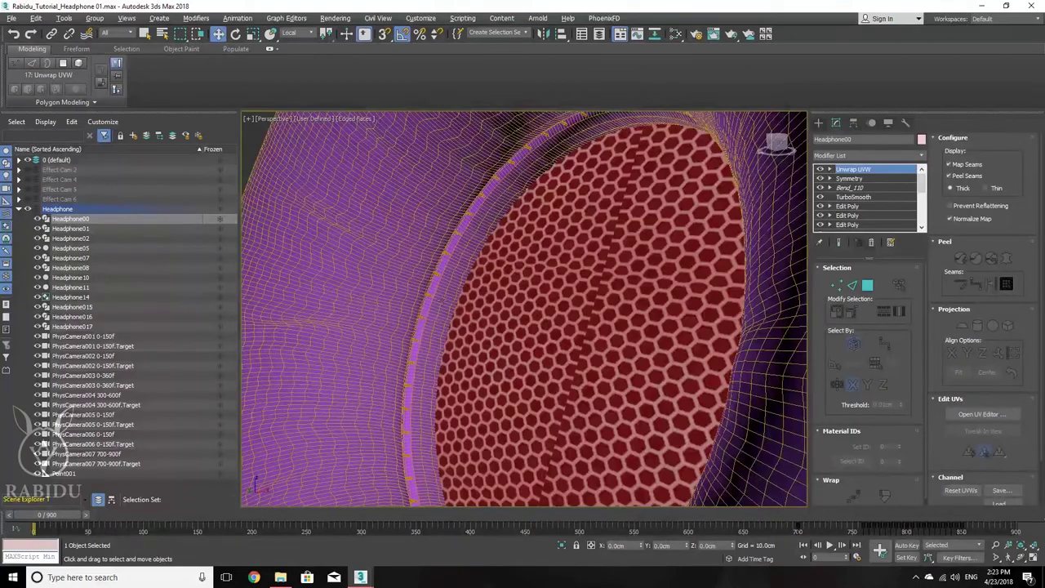
{"action": "middle_click_drag", "start_coordinate": [443, 296], "coordinate": [431, 328], "text": "alt"}
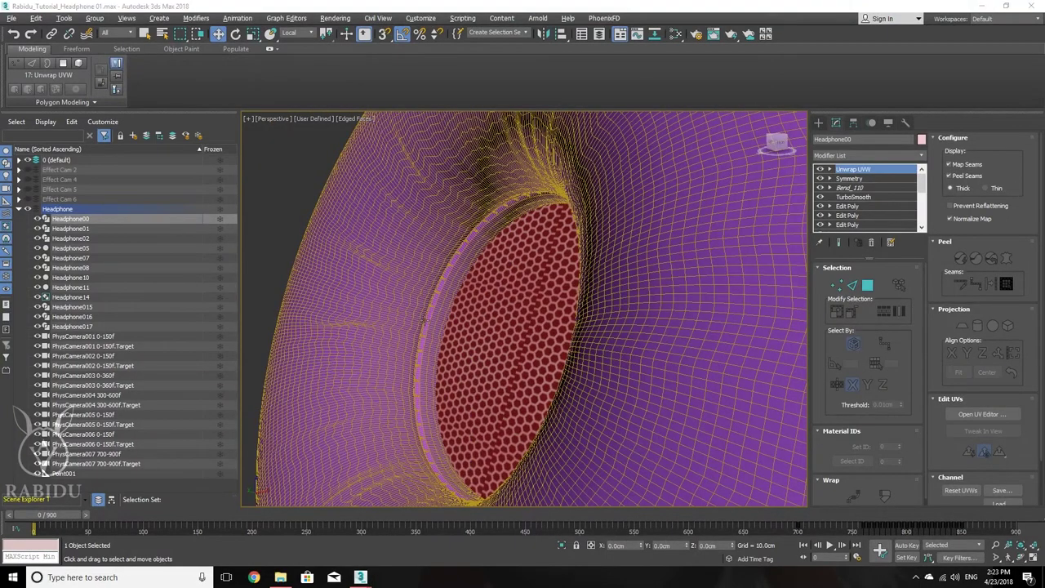
- Switch to the Headphone 02 Explain scene and orbit around to view the cable loop
{"action": "mouse_move", "coordinate": [360, 577]}
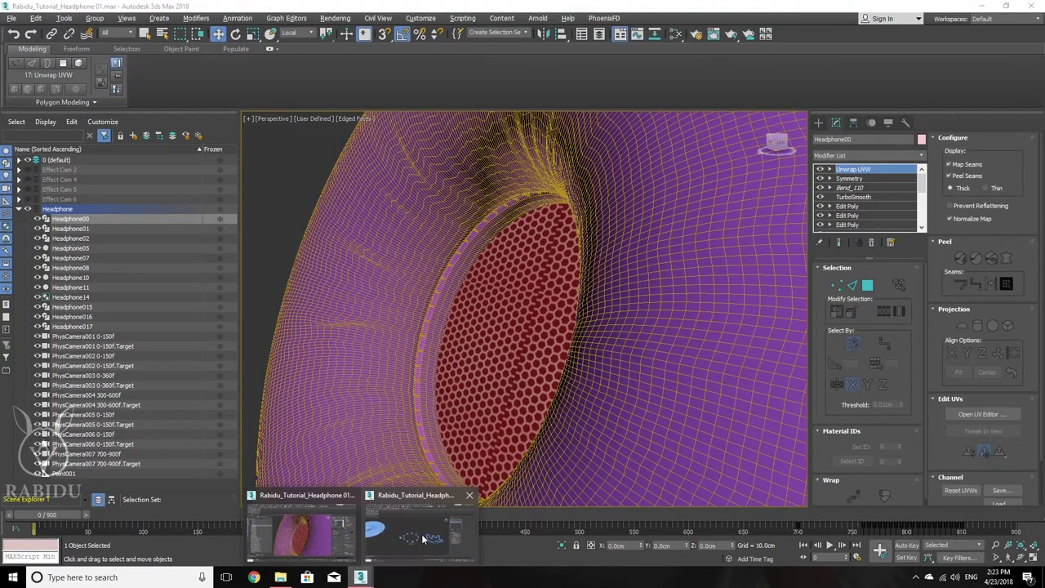
{"action": "left_click", "coordinate": [422, 534]}
{"action": "scroll", "coordinate": [410, 352], "scroll_direction": "up", "scroll_amount": 6}
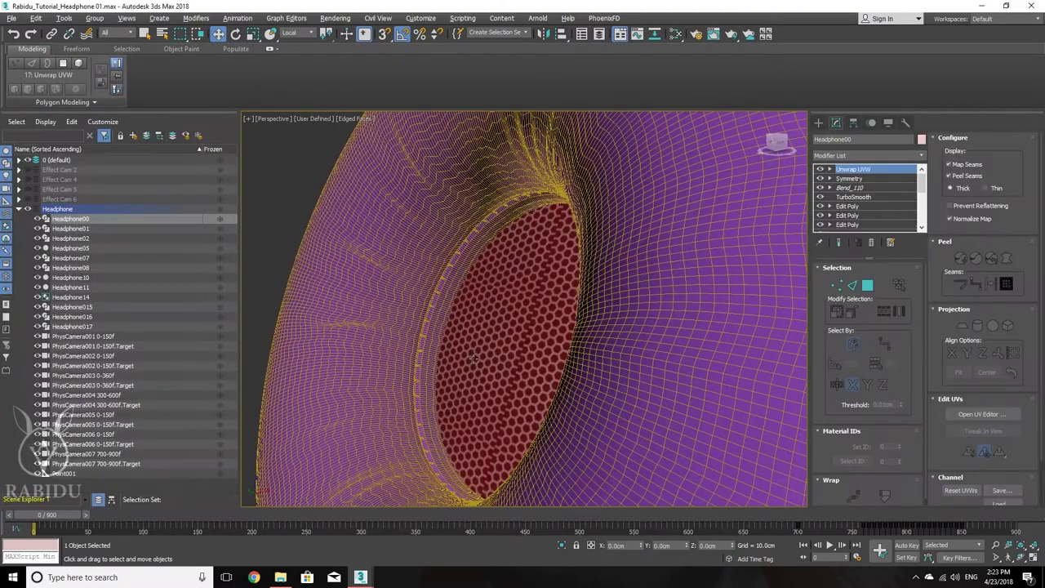
{"action": "scroll", "coordinate": [436, 285], "scroll_direction": "down", "scroll_amount": 8}
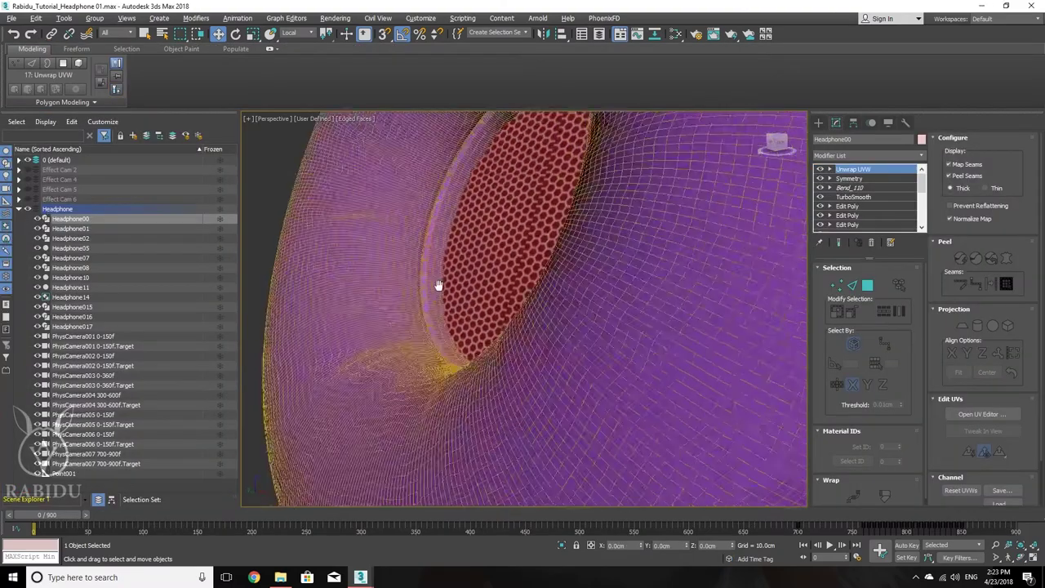
{"action": "middle_click_drag", "start_coordinate": [428, 336], "coordinate": [414, 231], "text": "alt"}
{"action": "scroll", "coordinate": [547, 310], "scroll_direction": "up", "scroll_amount": 5}
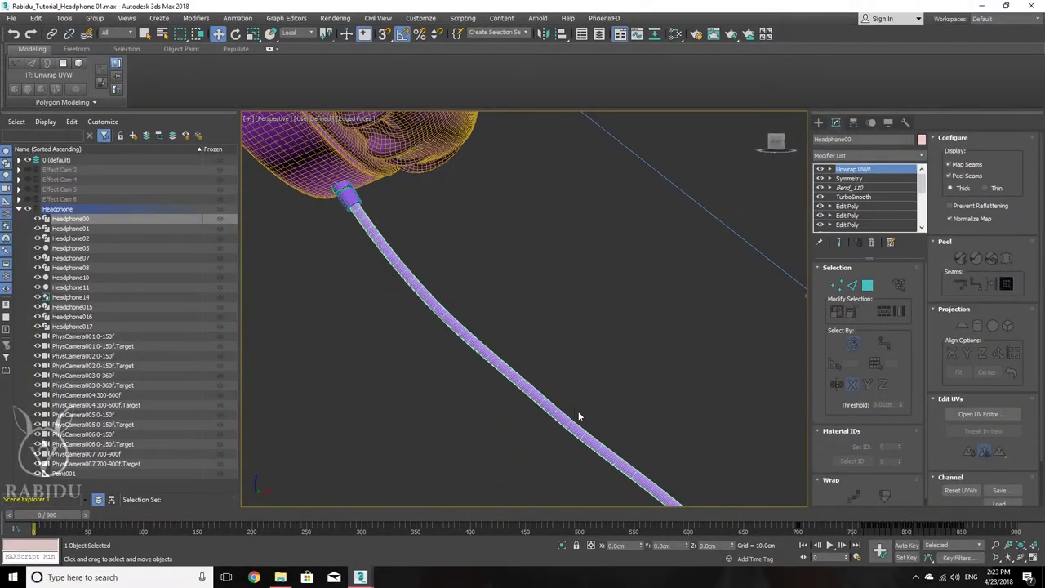
{"action": "scroll", "coordinate": [578, 417], "scroll_direction": "down", "scroll_amount": 5}
{"action": "middle_click_drag", "start_coordinate": [506, 379], "coordinate": [572, 305], "text": "alt"}
{"action": "middle_click_drag", "start_coordinate": [396, 243], "coordinate": [364, 294], "text": "alt"}
{"action": "scroll", "coordinate": [458, 257], "scroll_direction": "down", "scroll_amount": 5}
{"action": "scroll", "coordinate": [479, 373], "scroll_direction": "up", "scroll_amount": 10}
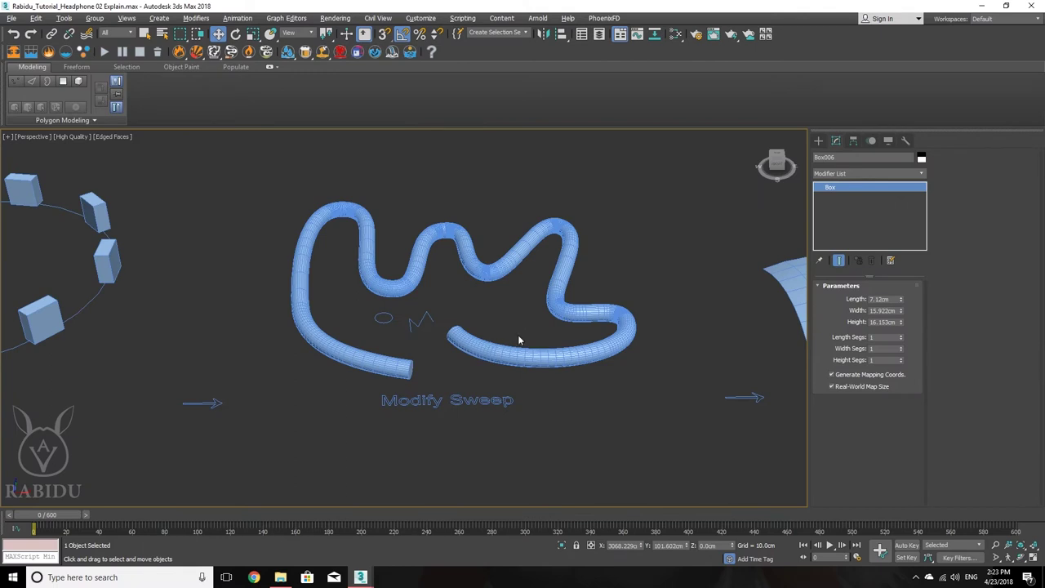
- Delete the Sweep modifier from the tube, leaving the bare curvy spline Line004
{"action": "left_click", "coordinate": [574, 256]}
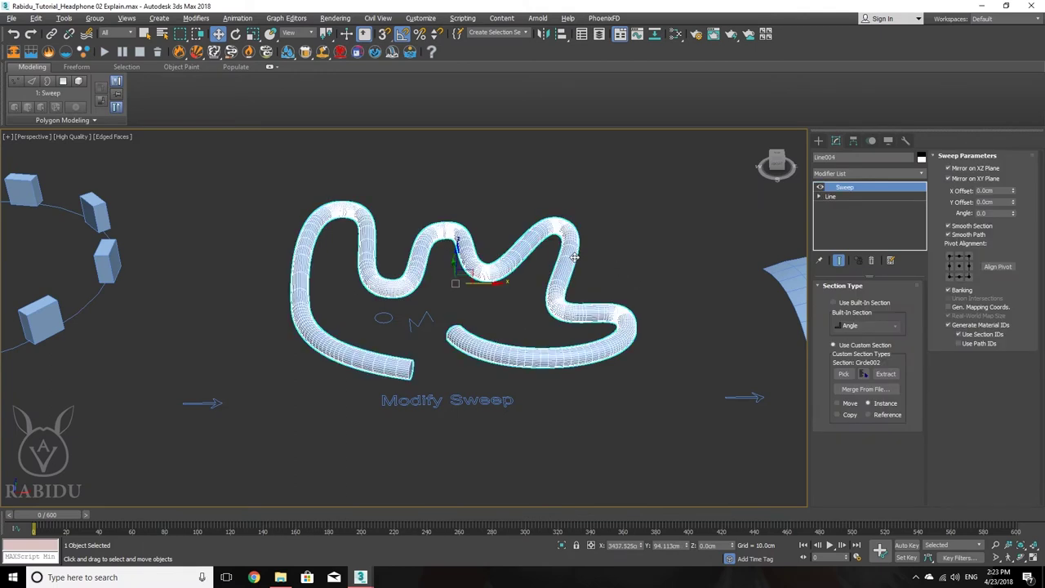
{"action": "right_click", "coordinate": [874, 187]}
{"action": "left_click", "coordinate": [898, 203]}
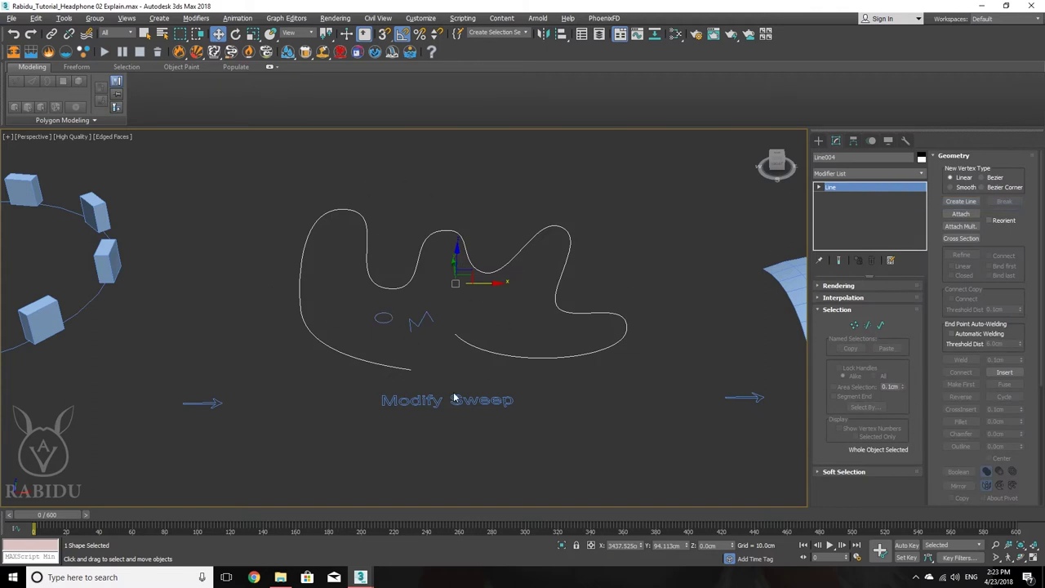
{"action": "scroll", "coordinate": [453, 375], "scroll_direction": "up", "scroll_amount": 3}
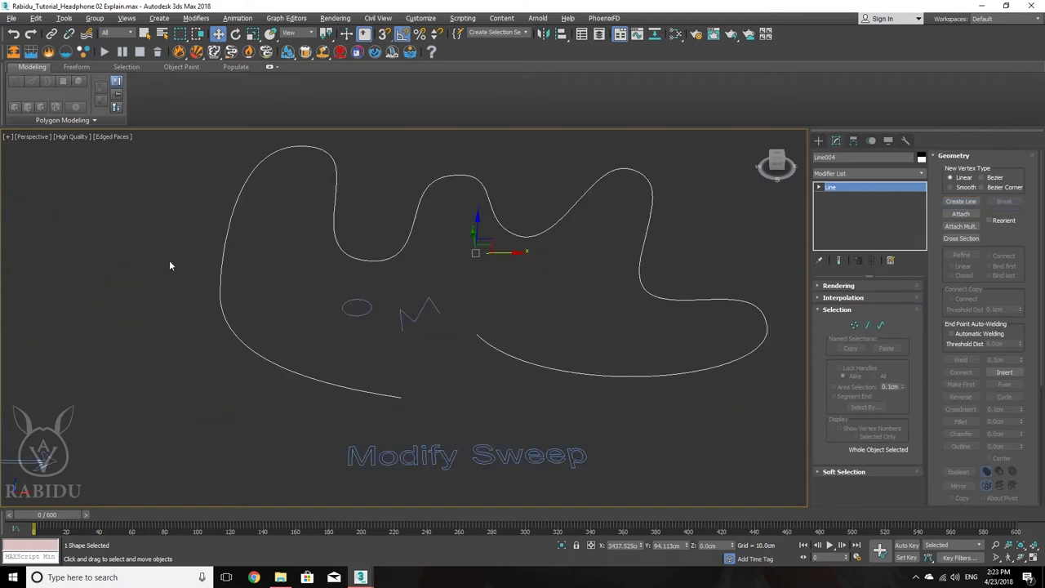
{"action": "left_click", "coordinate": [818, 140]}
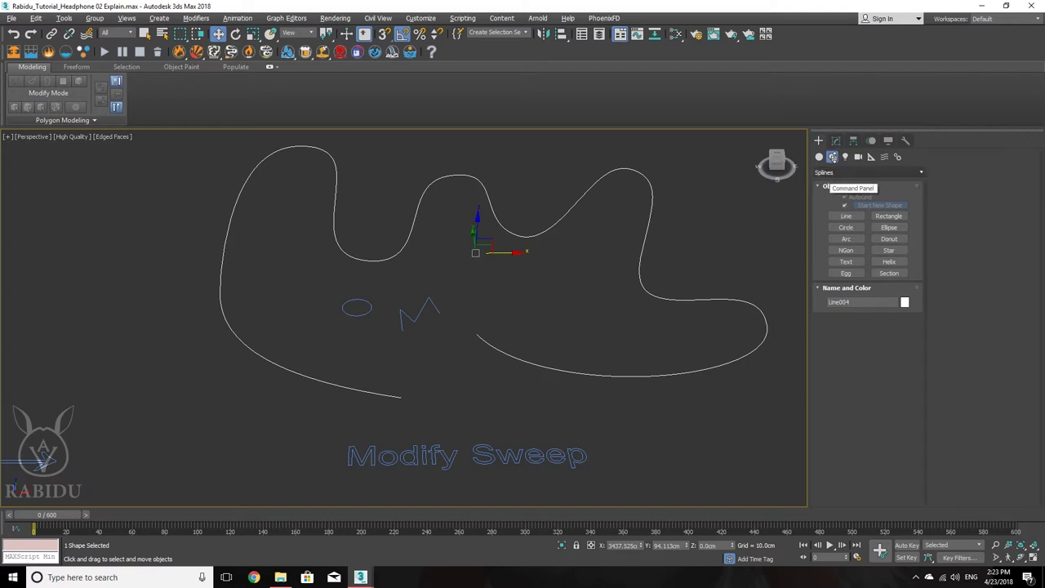
- Draw a seven-point angular open line with sharp corners beside the curvy spline
{"action": "left_click", "coordinate": [846, 215]}
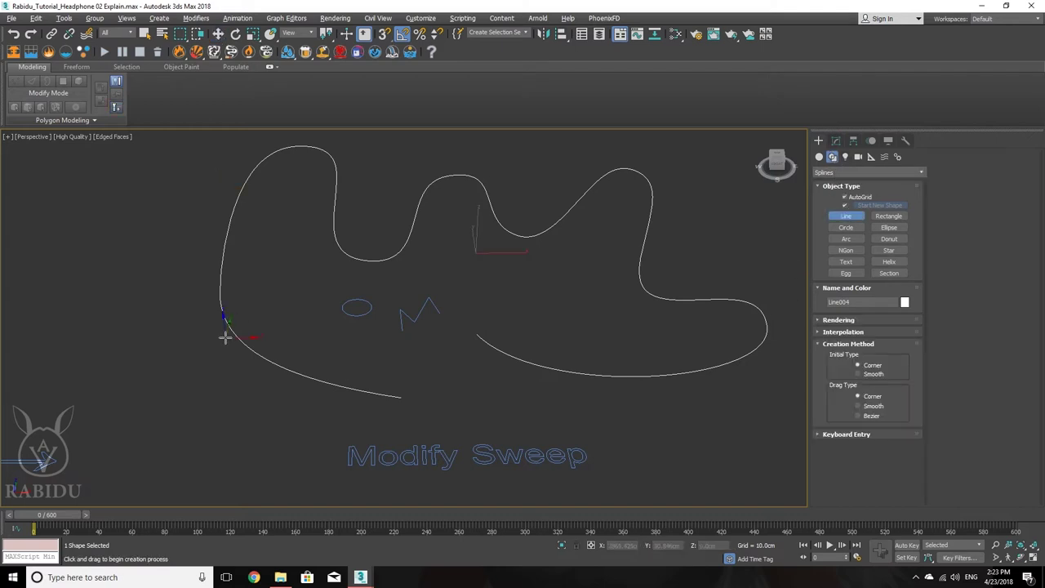
{"action": "left_click", "coordinate": [178, 405]}
{"action": "left_click", "coordinate": [137, 291]}
{"action": "left_click", "coordinate": [134, 226]}
{"action": "left_click", "coordinate": [220, 185]}
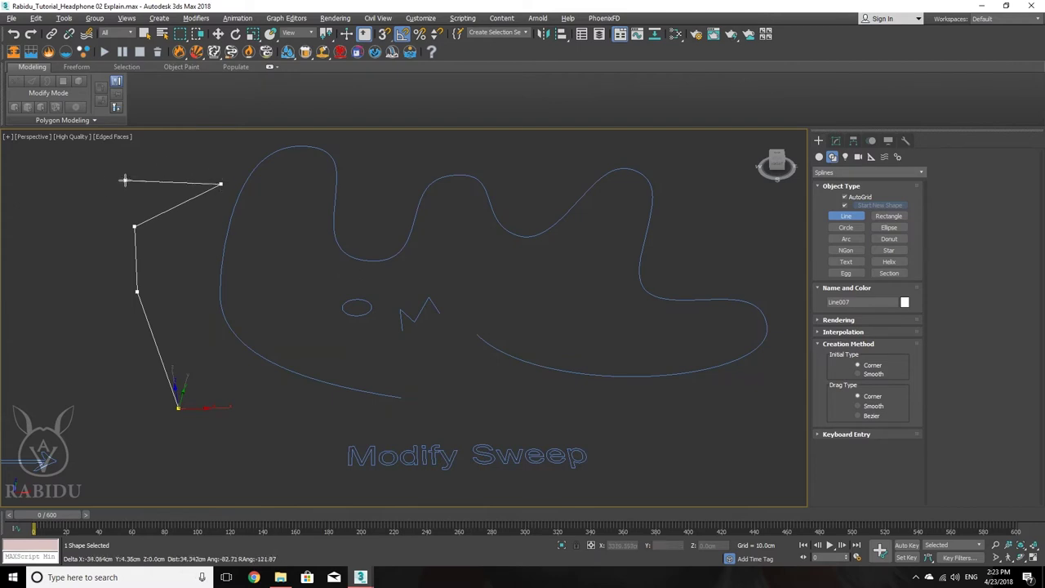
{"action": "left_click", "coordinate": [94, 189]}
{"action": "left_click", "coordinate": [85, 254]}
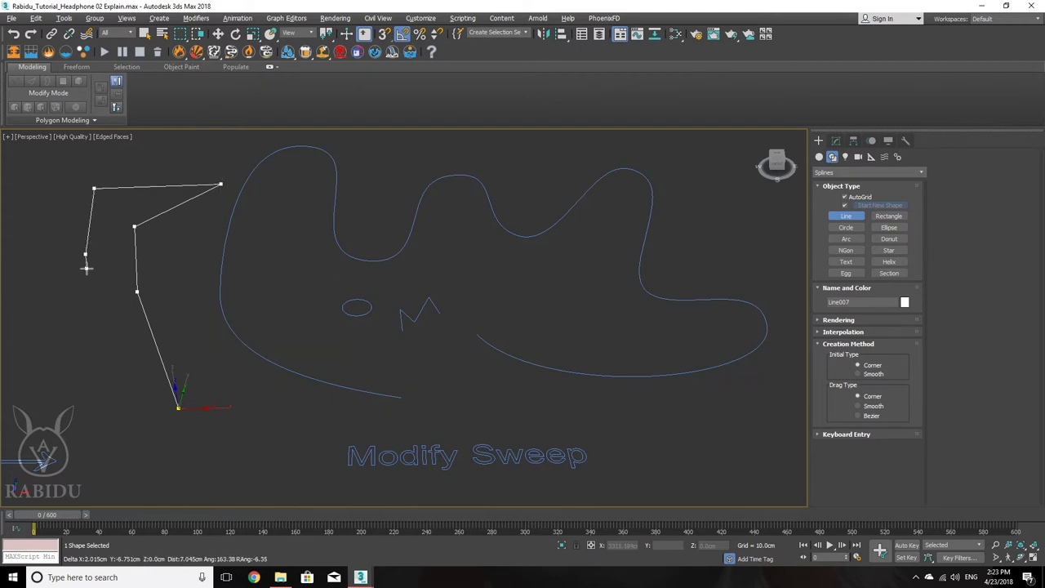
{"action": "left_click", "coordinate": [116, 415]}
{"action": "right_click", "coordinate": [159, 402]}
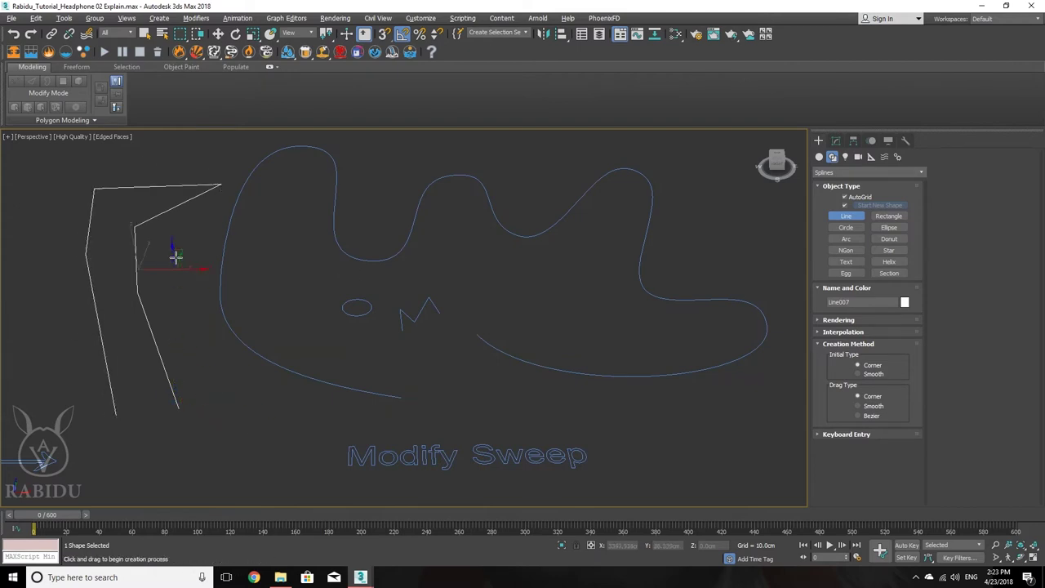
- Frame the new Line007 in view and bring it up in the Modify panel
{"action": "middle_click_drag", "start_coordinate": [221, 247], "coordinate": [292, 250]}
{"action": "scroll", "coordinate": [294, 264], "scroll_direction": "down", "scroll_amount": 3}
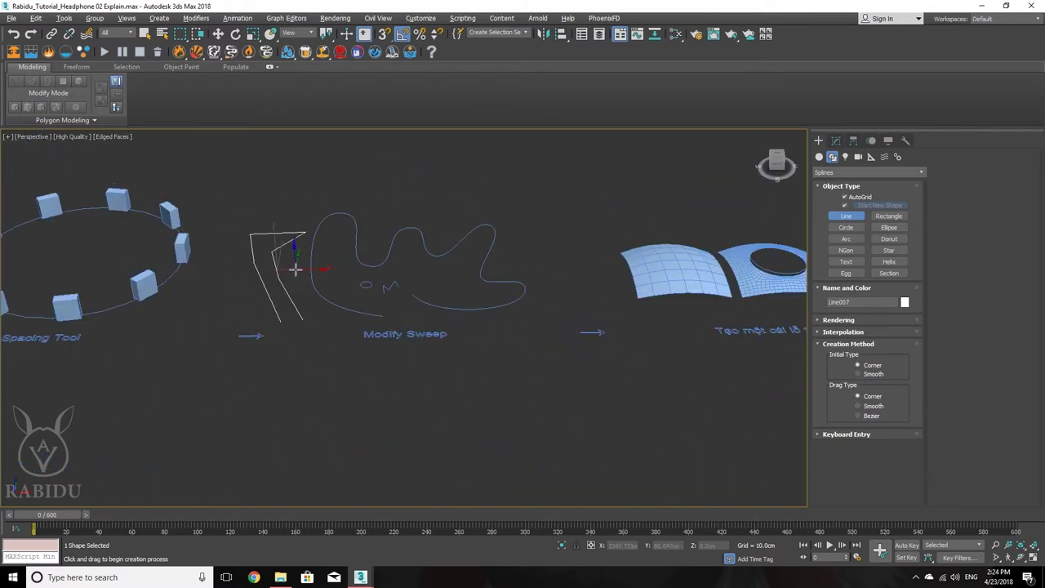
{"action": "scroll", "coordinate": [269, 255], "scroll_direction": "up", "scroll_amount": 5}
{"action": "scroll", "coordinate": [267, 255], "scroll_direction": "down", "scroll_amount": 4}
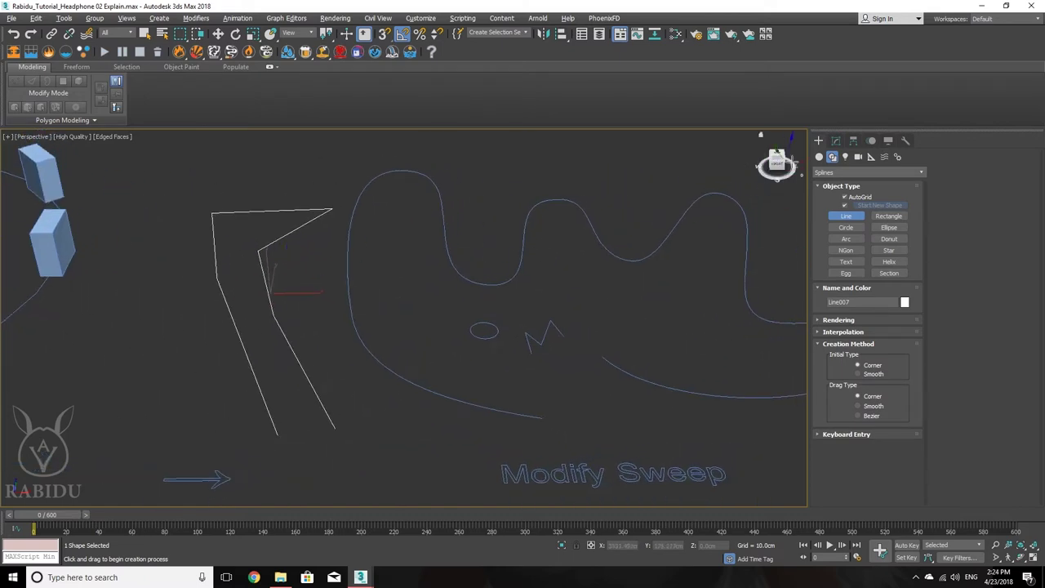
{"action": "left_click", "coordinate": [835, 141]}
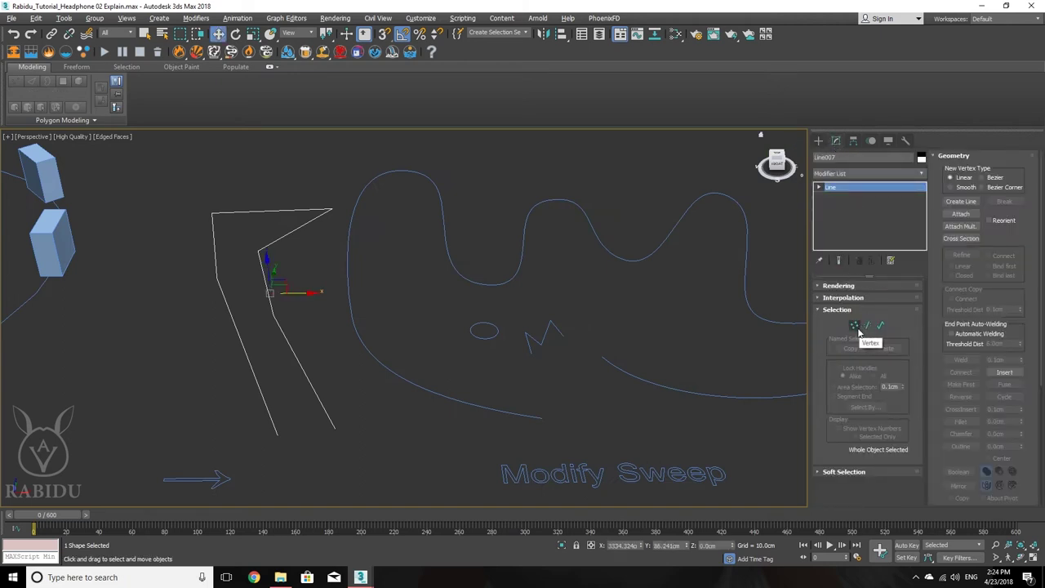
- At Vertex level, select all of Line007's vertices and make them Smooth
{"action": "left_click", "coordinate": [854, 326]}
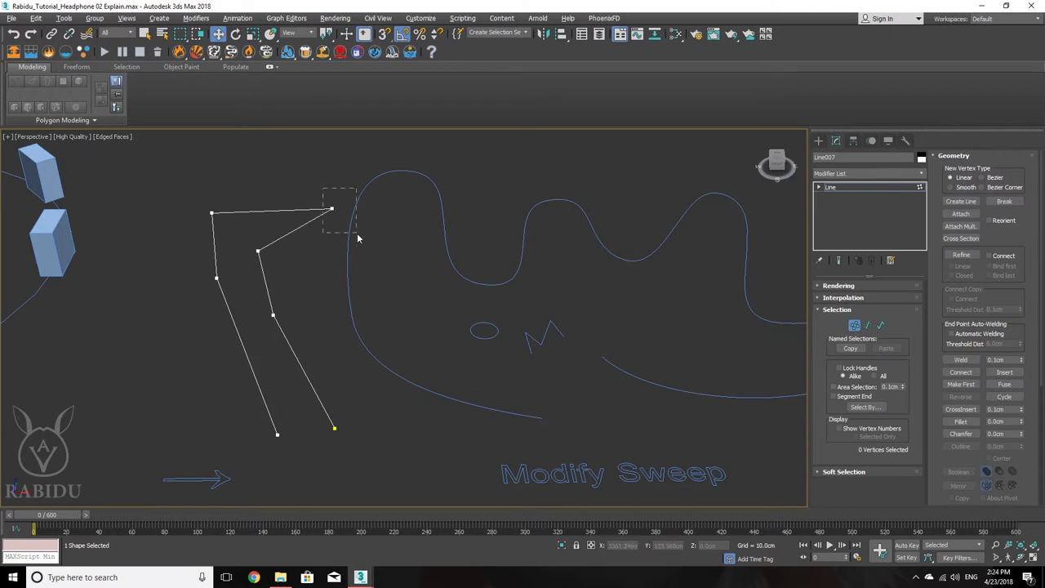
{"action": "left_click_drag", "start_coordinate": [357, 233], "coordinate": [361, 236]}
{"action": "left_click_drag", "start_coordinate": [159, 171], "coordinate": [463, 466]}
{"action": "right_click", "coordinate": [378, 307]}
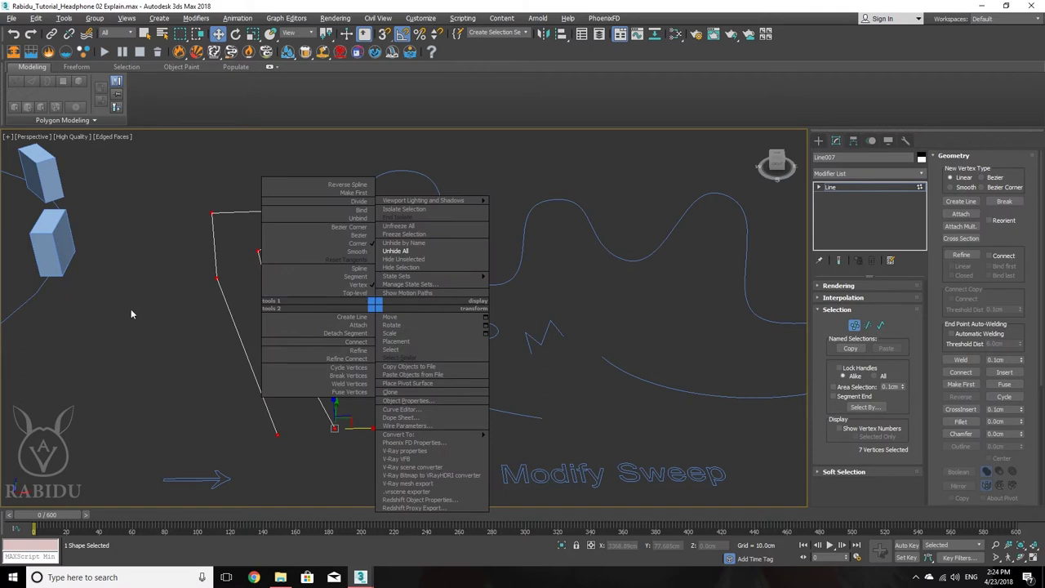
{"action": "left_click", "coordinate": [176, 321]}
{"action": "right_click", "coordinate": [328, 329]}
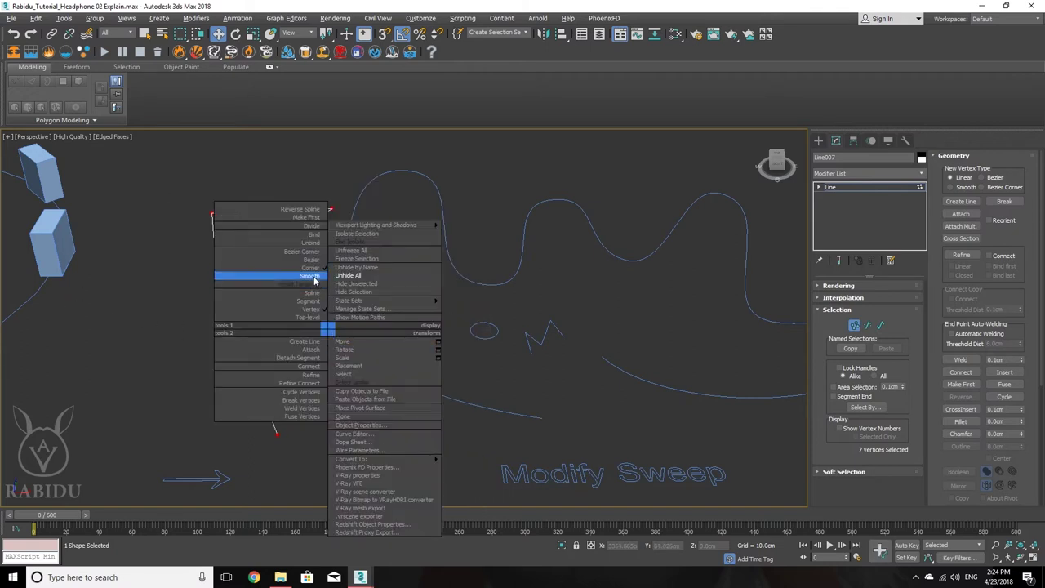
{"action": "left_click", "coordinate": [314, 277]}
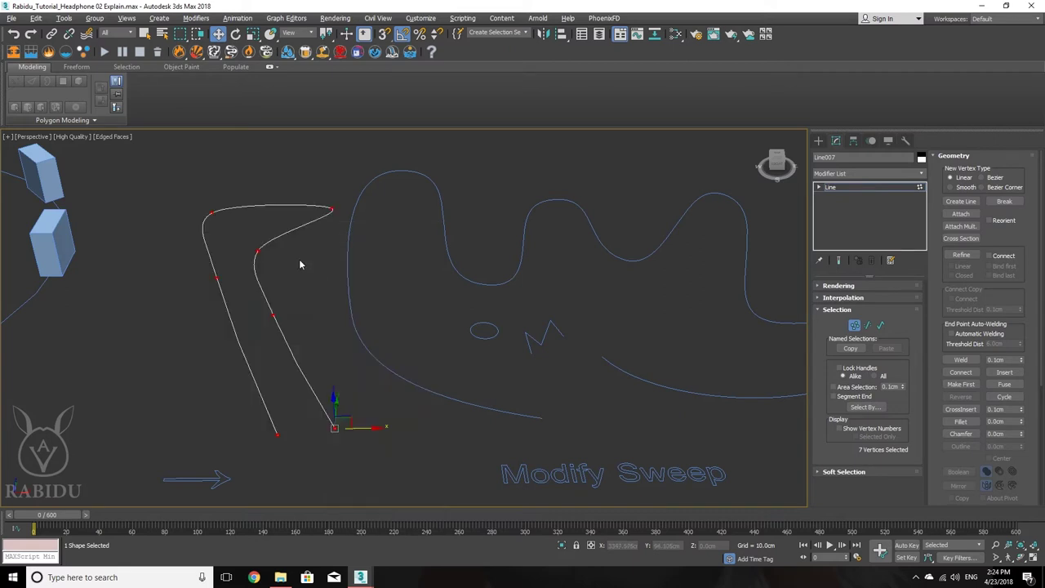
- Set the top-left and left vertices to Bezier and rotate their tangents to bend the curve
{"action": "left_click", "coordinate": [210, 213]}
{"action": "left_click", "coordinate": [215, 278]}
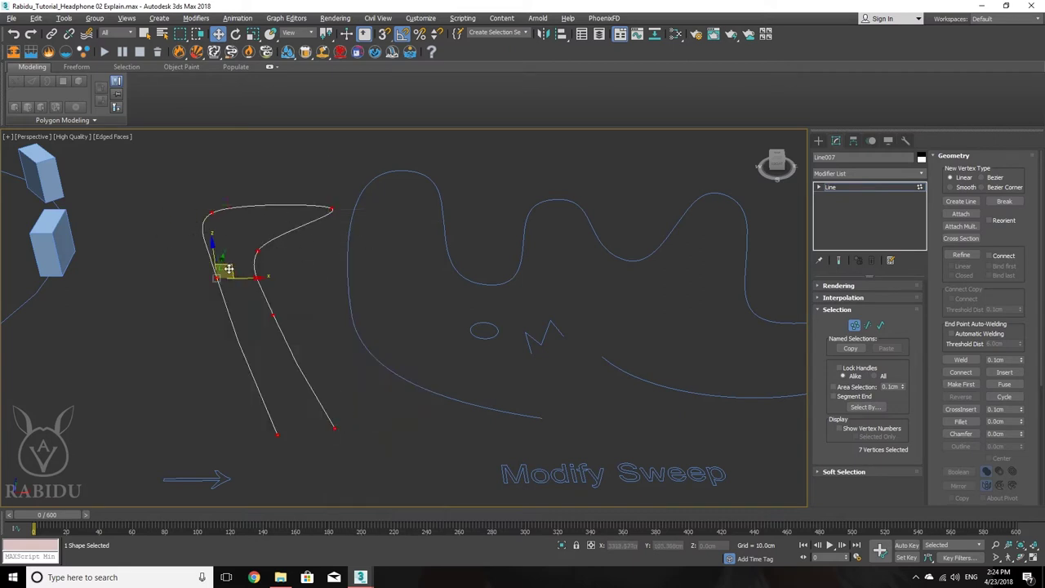
{"action": "right_click", "coordinate": [316, 271]}
{"action": "left_click", "coordinate": [297, 208]}
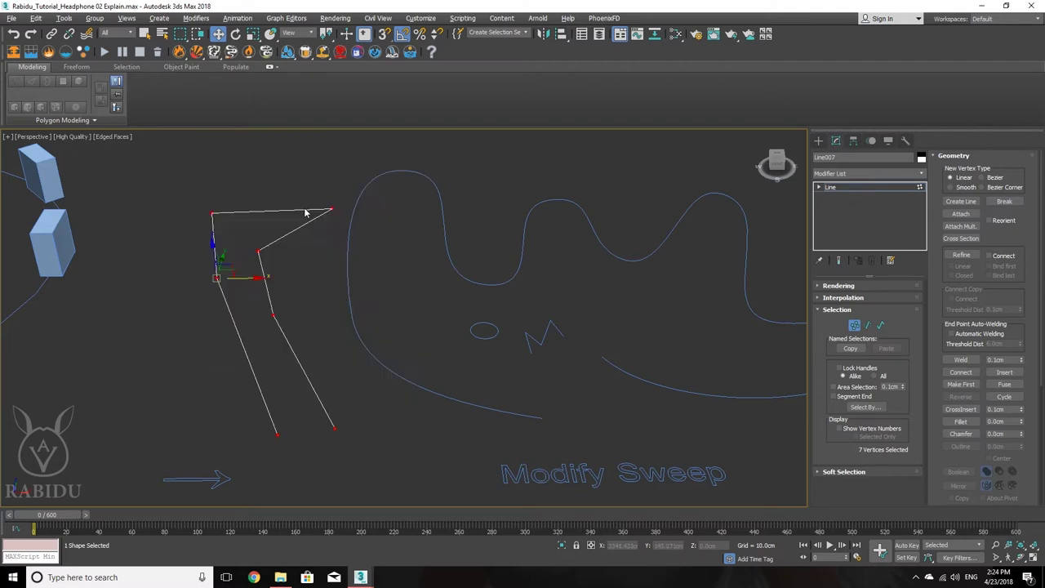
{"action": "right_click", "coordinate": [310, 270]}
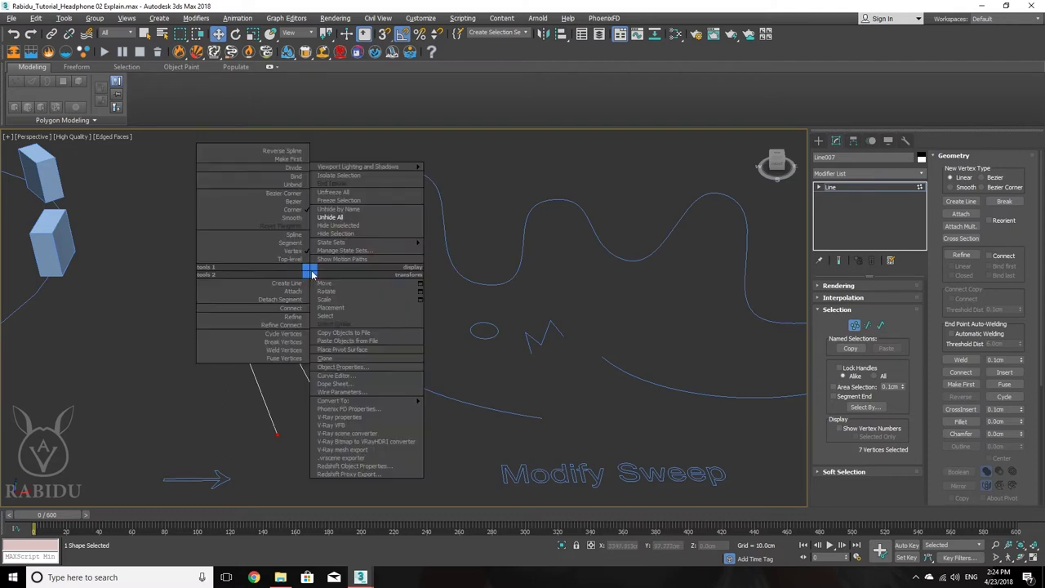
{"action": "left_click", "coordinate": [295, 202]}
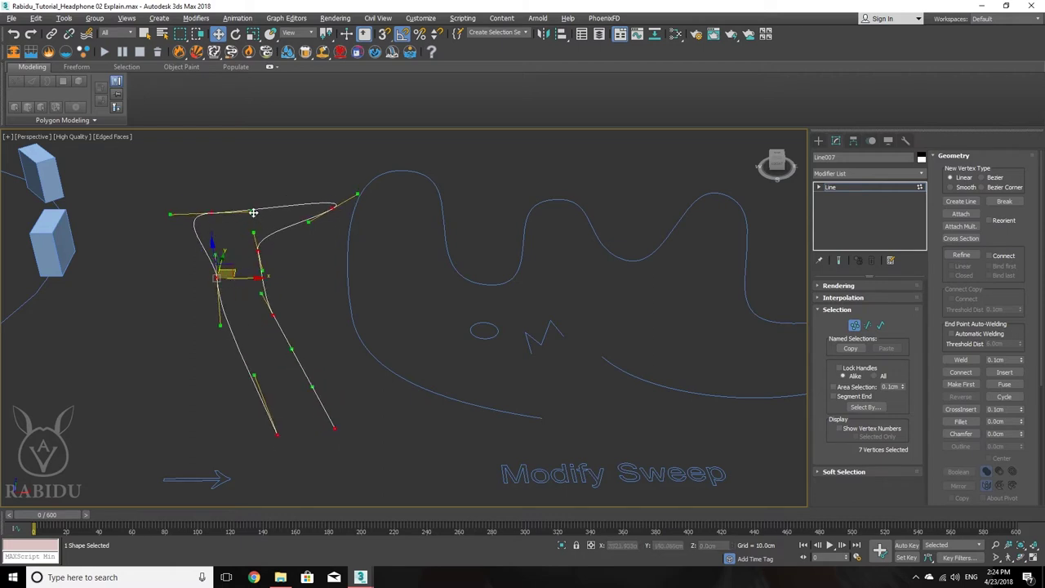
{"action": "left_click_drag", "start_coordinate": [250, 207], "coordinate": [264, 187]}
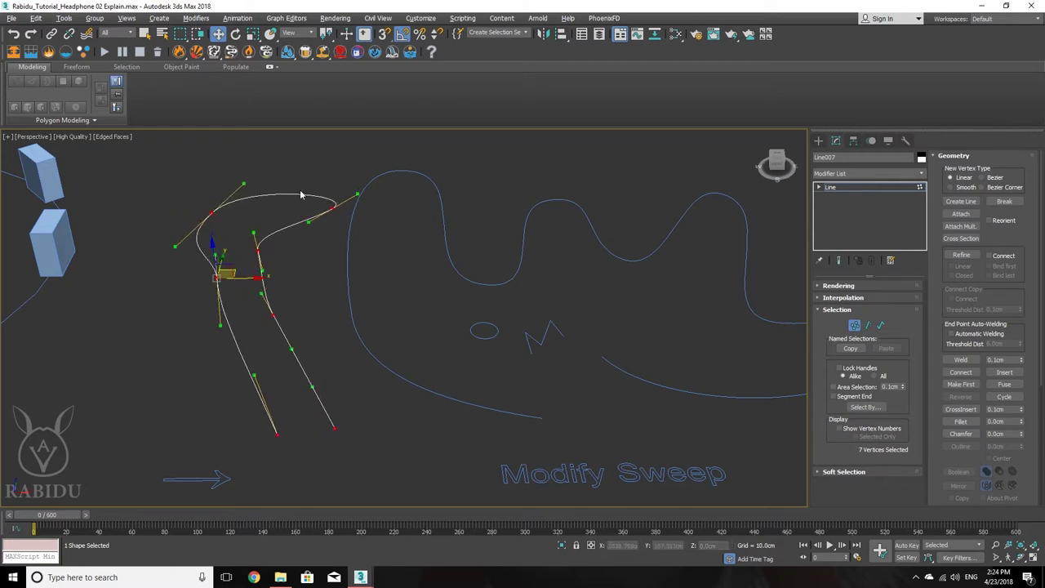
{"action": "left_click", "coordinate": [334, 205]}
{"action": "left_click_drag", "start_coordinate": [360, 196], "coordinate": [318, 146]}
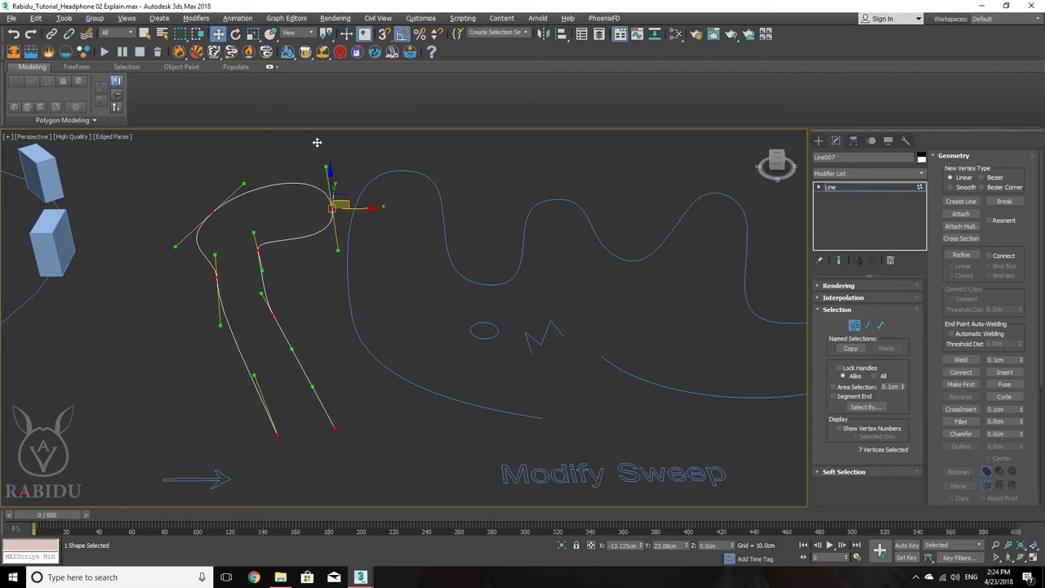
{"action": "left_click_drag", "start_coordinate": [254, 234], "coordinate": [271, 236]}
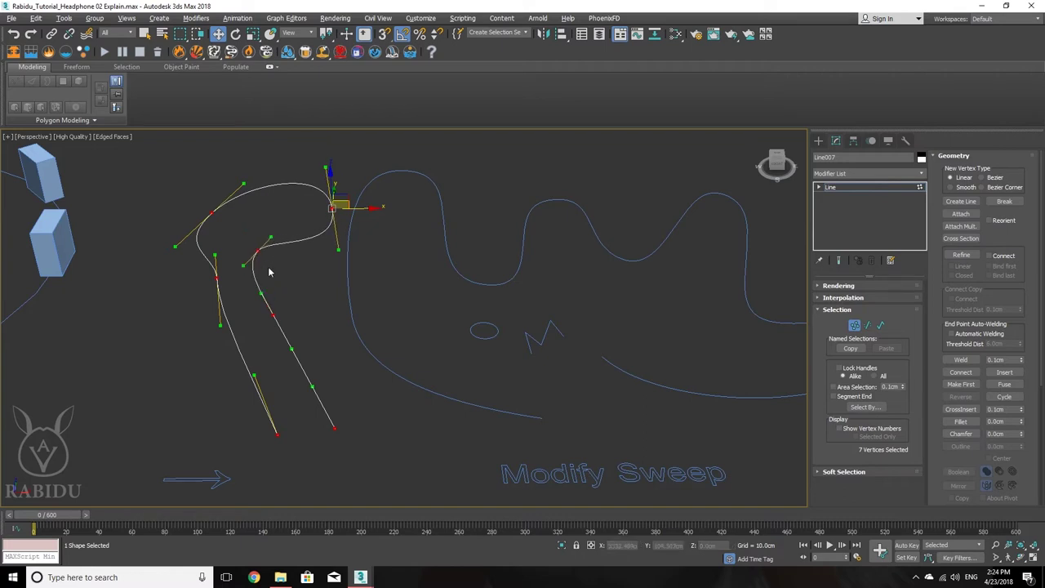
- Make the lower hook vertex Bezier Corner and pull its tangents to widen the top loop
{"action": "left_click", "coordinate": [272, 315]}
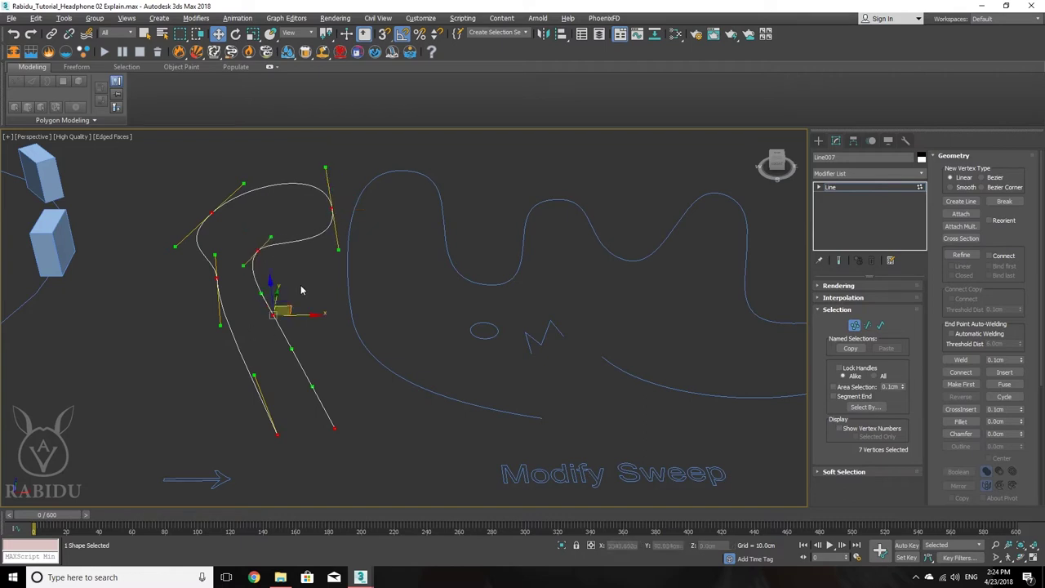
{"action": "right_click", "coordinate": [299, 285]}
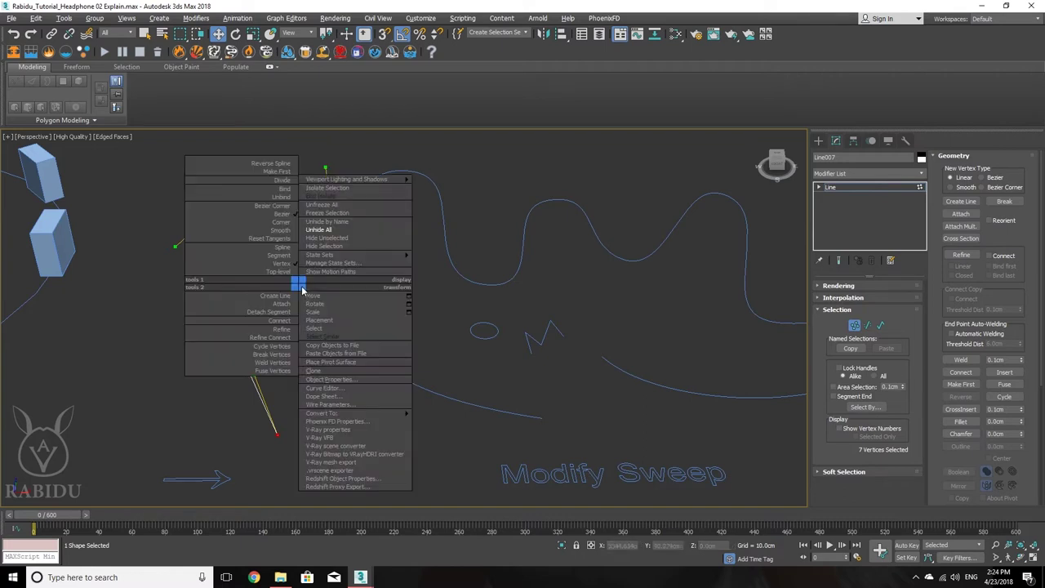
{"action": "left_click", "coordinate": [275, 205]}
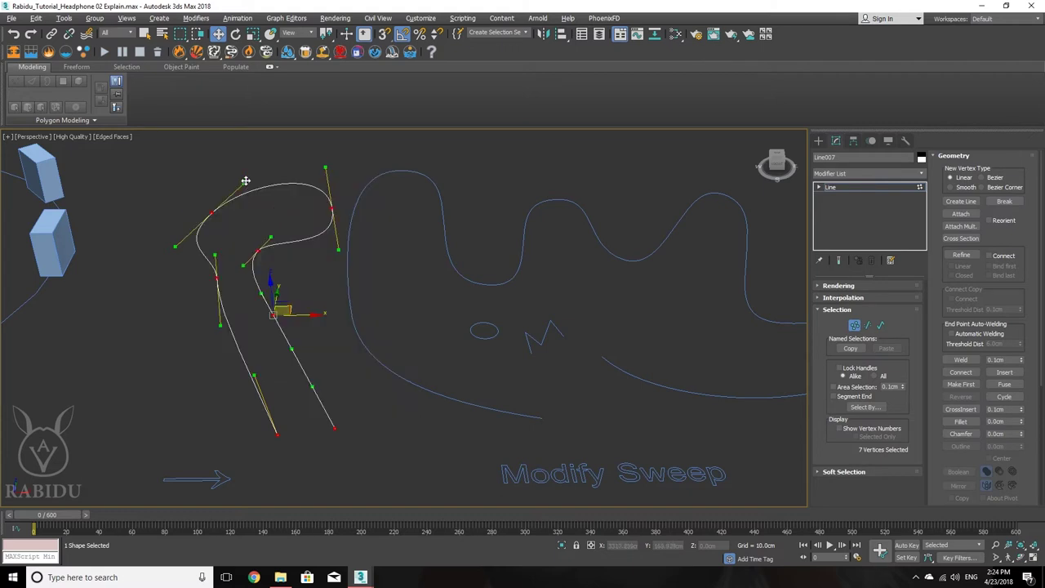
{"action": "left_click_drag", "start_coordinate": [243, 183], "coordinate": [205, 181]}
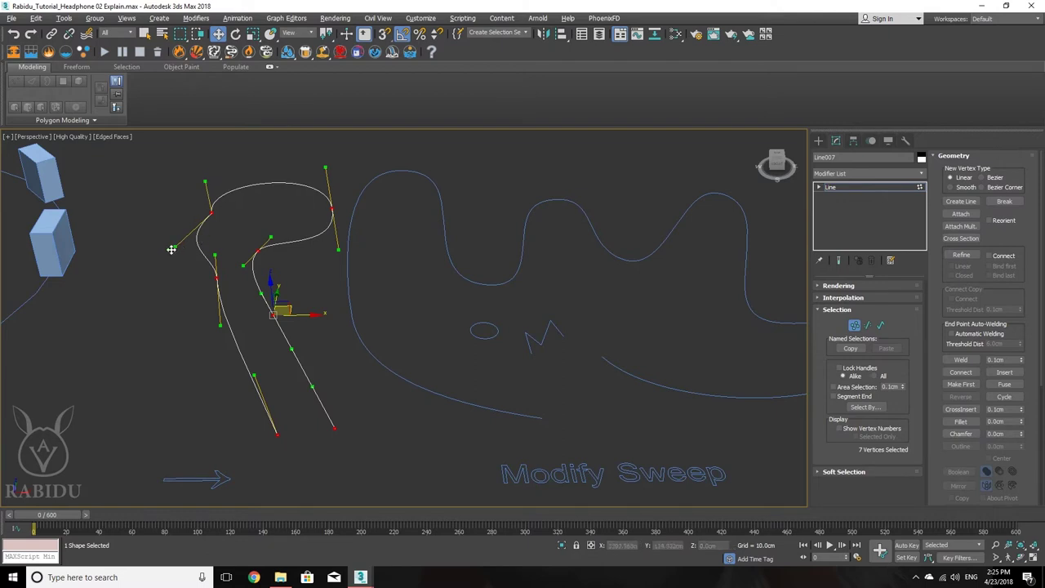
{"action": "left_click_drag", "start_coordinate": [171, 245], "coordinate": [205, 215]}
{"action": "left_click_drag", "start_coordinate": [160, 200], "coordinate": [122, 211]}
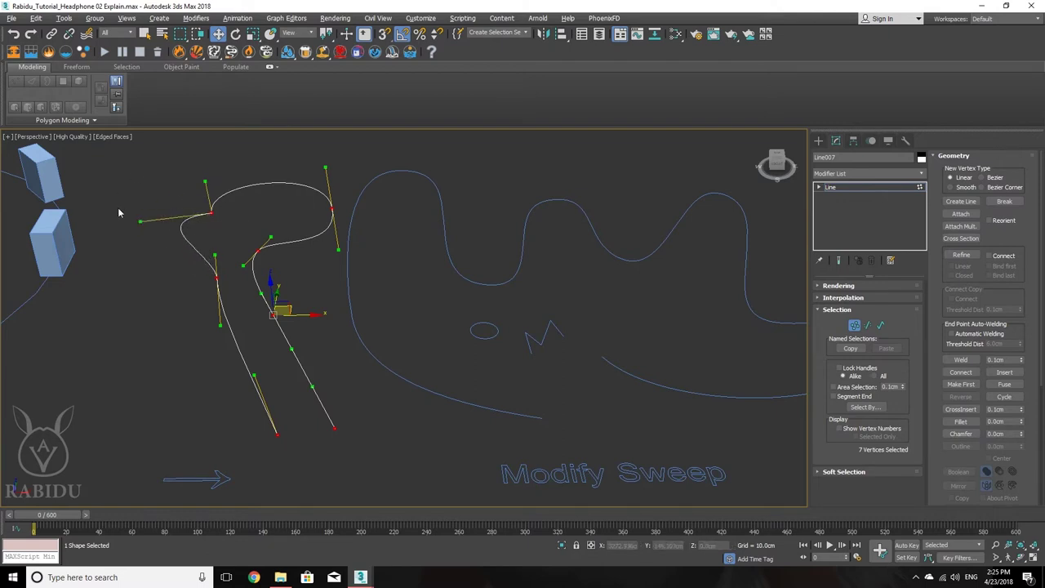
- Convert the selected vertices to Bezier and fine-tune the upper loop's tangent
{"action": "right_click", "coordinate": [314, 270]}
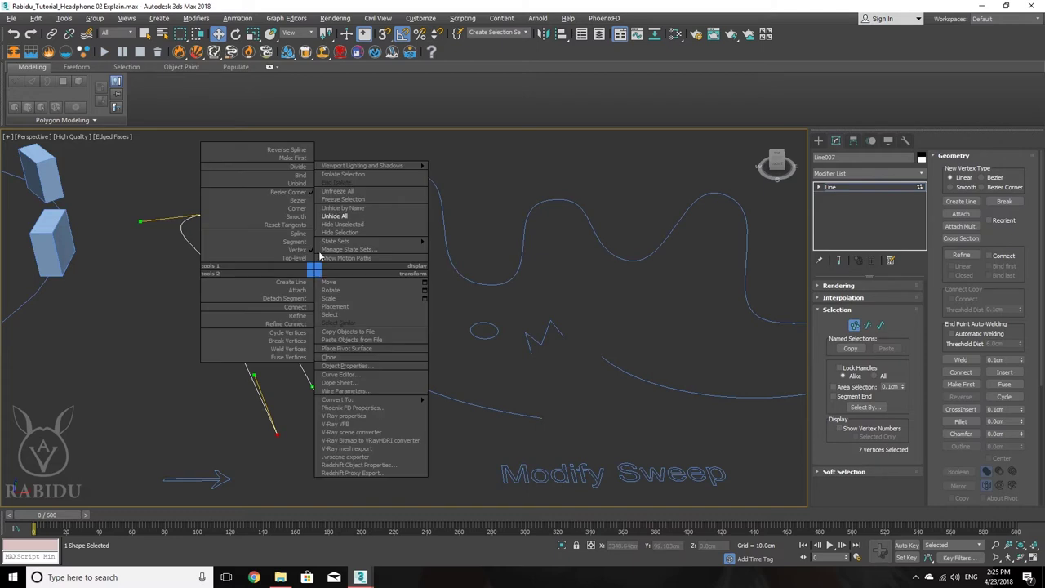
{"action": "left_click", "coordinate": [298, 200]}
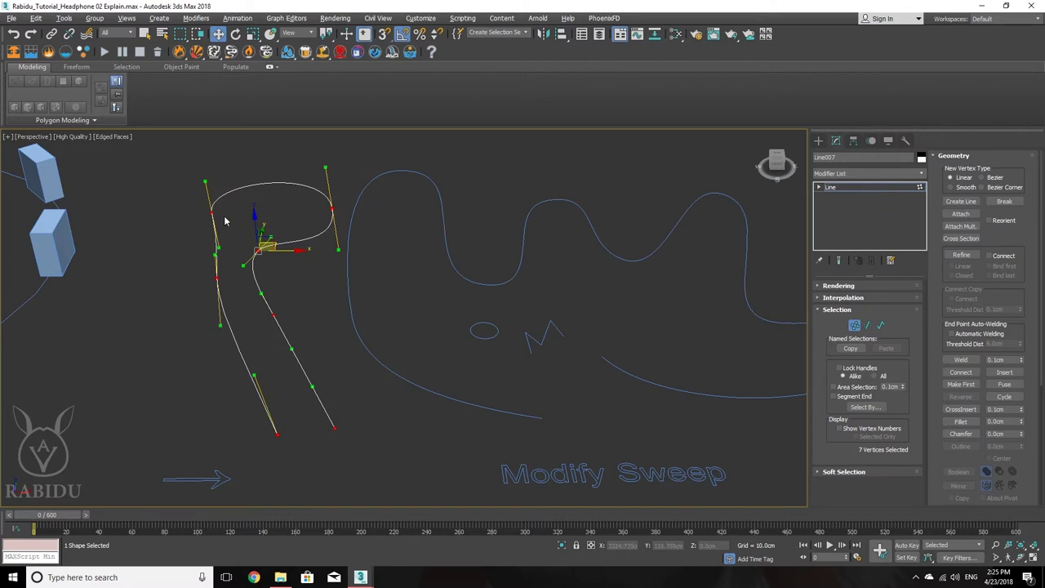
{"action": "left_click_drag", "start_coordinate": [205, 181], "coordinate": [236, 186]}
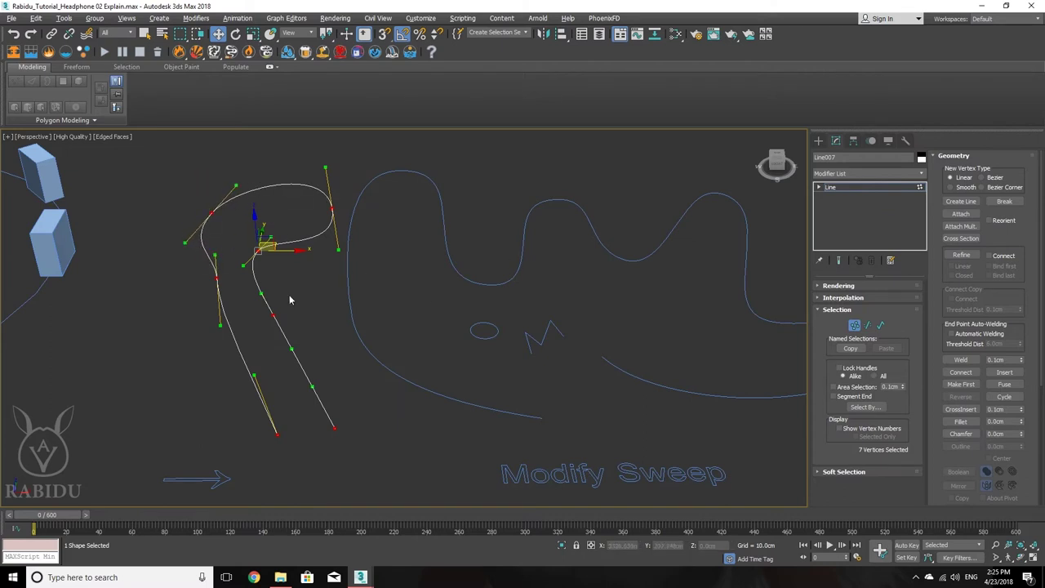
{"action": "middle_click_drag", "start_coordinate": [409, 310], "coordinate": [351, 301]}
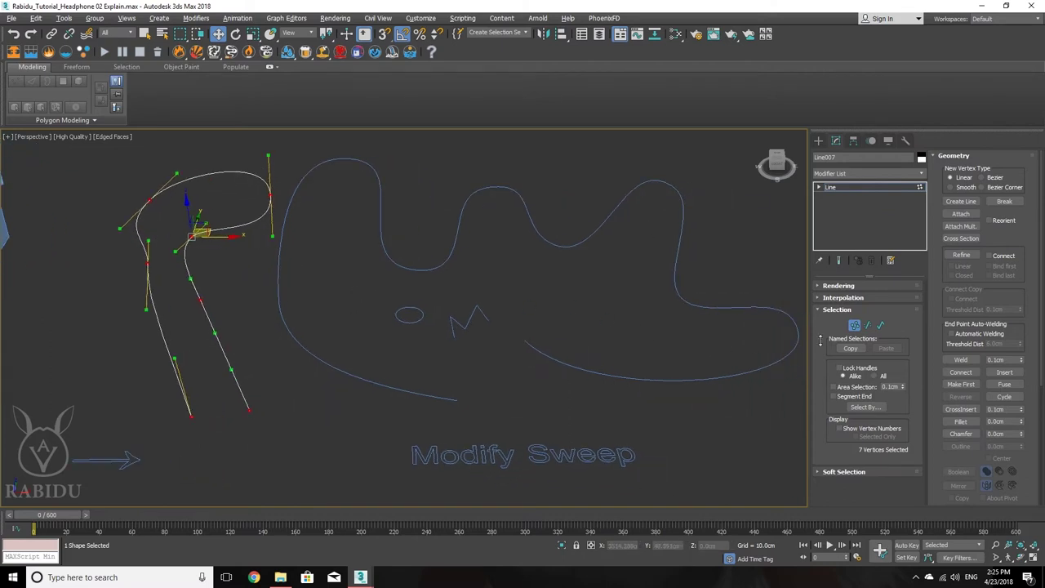
- Delete the hook-shaped Line007, then select the wavy curve and the small circle Circle002
{"action": "left_click", "coordinate": [854, 325]}
{"action": "key", "text": "Delete"}
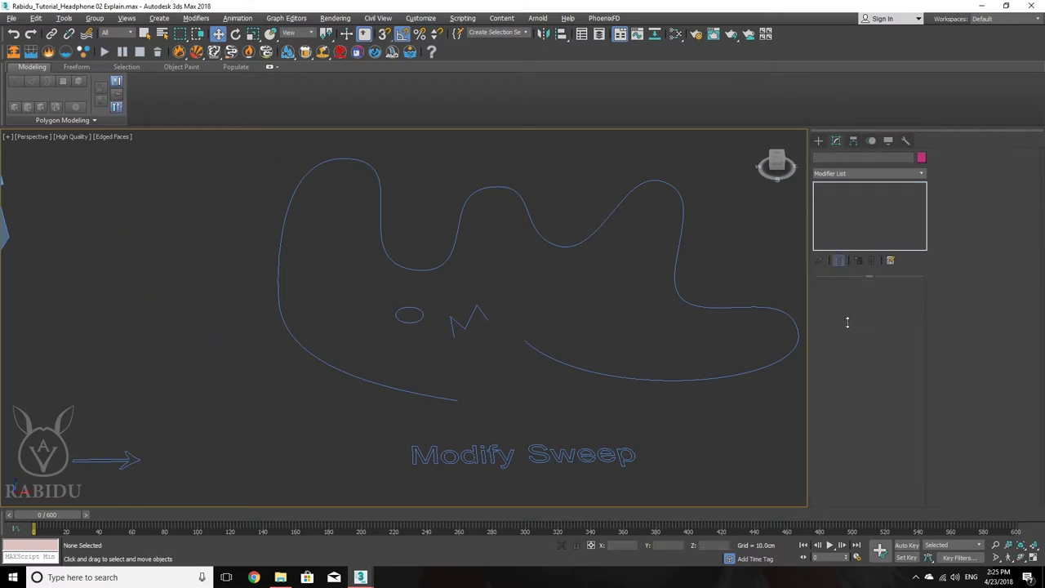
{"action": "middle_click_drag", "start_coordinate": [506, 347], "coordinate": [460, 361]}
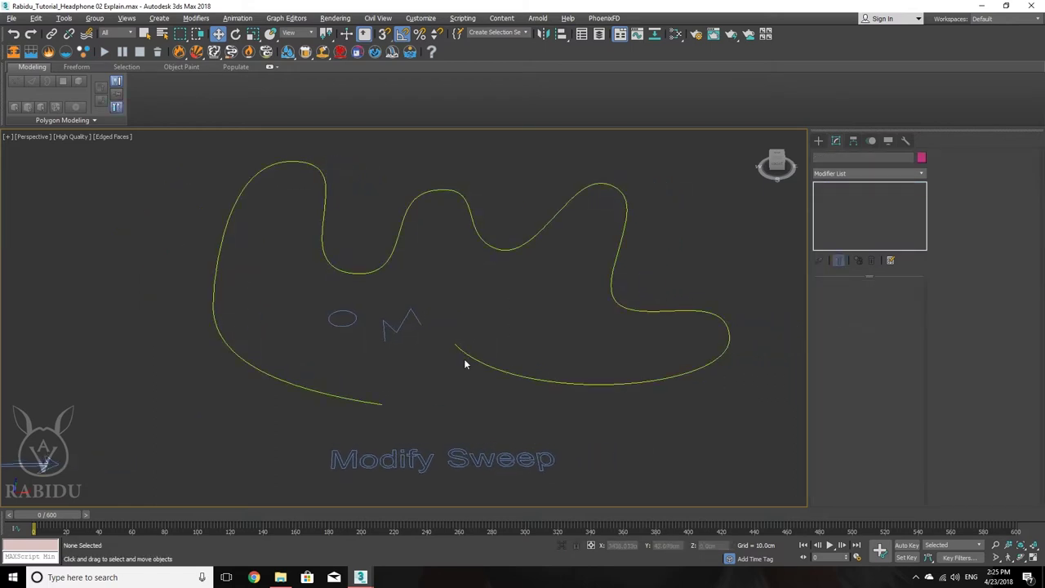
{"action": "left_click_drag", "start_coordinate": [496, 353], "coordinate": [529, 292]}
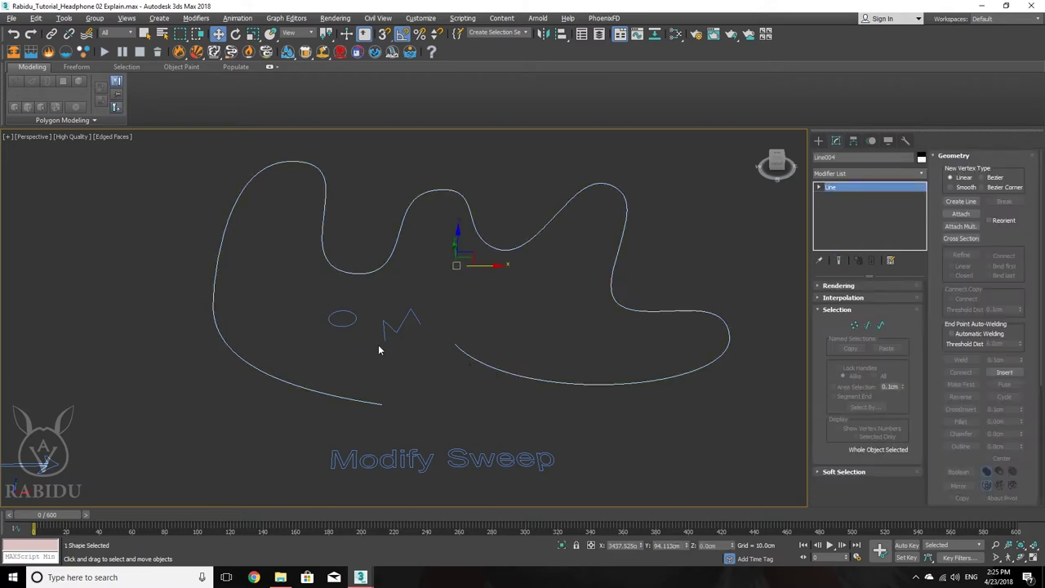
{"action": "left_click", "coordinate": [343, 324]}
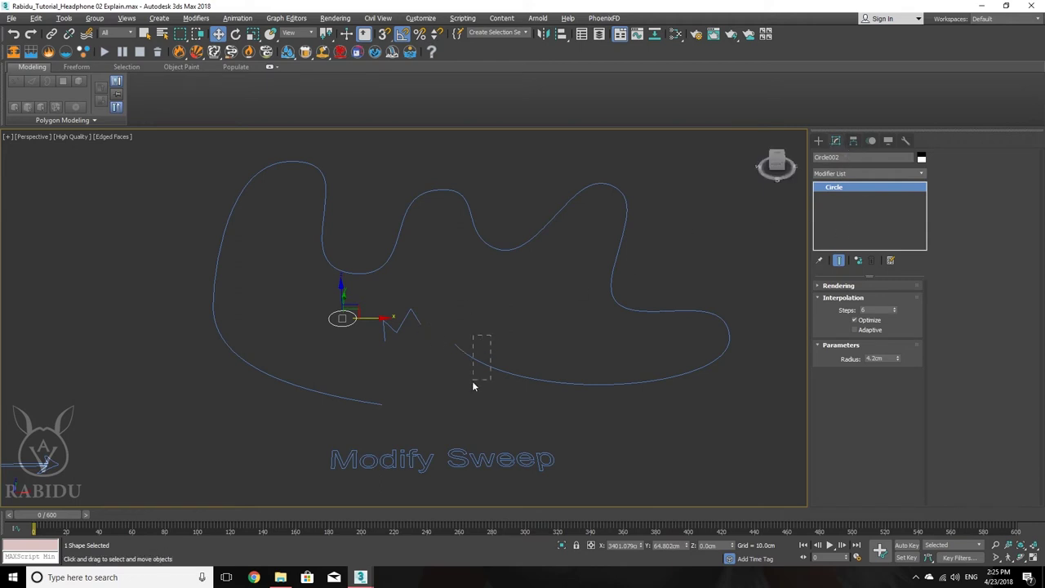
- Add a Sweep modifier to Line004, making a 3.0cm-radius Cylinder-section tube
{"action": "left_click_drag", "start_coordinate": [472, 380], "coordinate": [467, 395]}
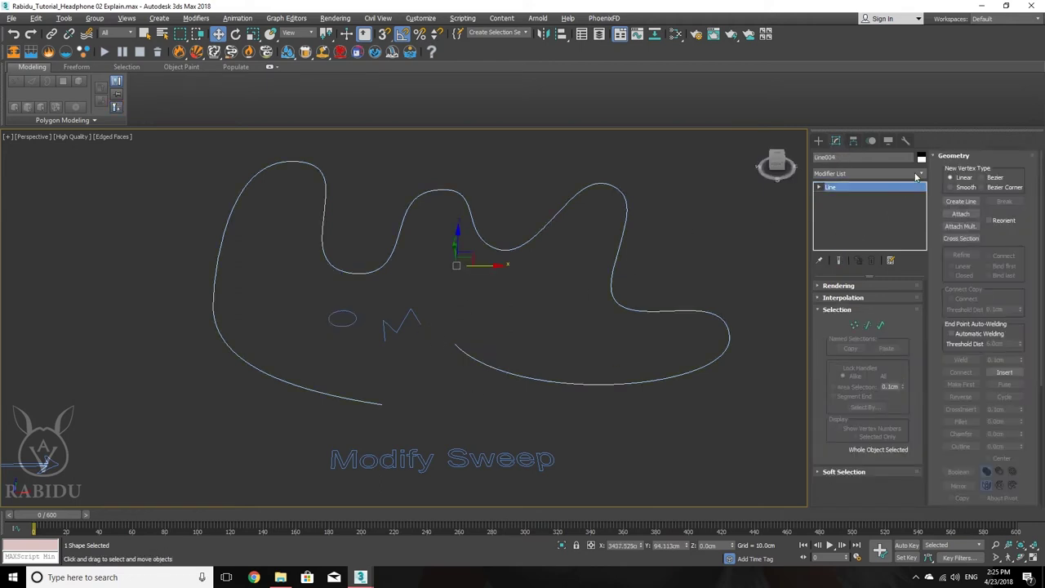
{"action": "left_click", "coordinate": [917, 176]}
{"action": "scroll", "coordinate": [887, 408], "scroll_direction": "down", "scroll_amount": 4}
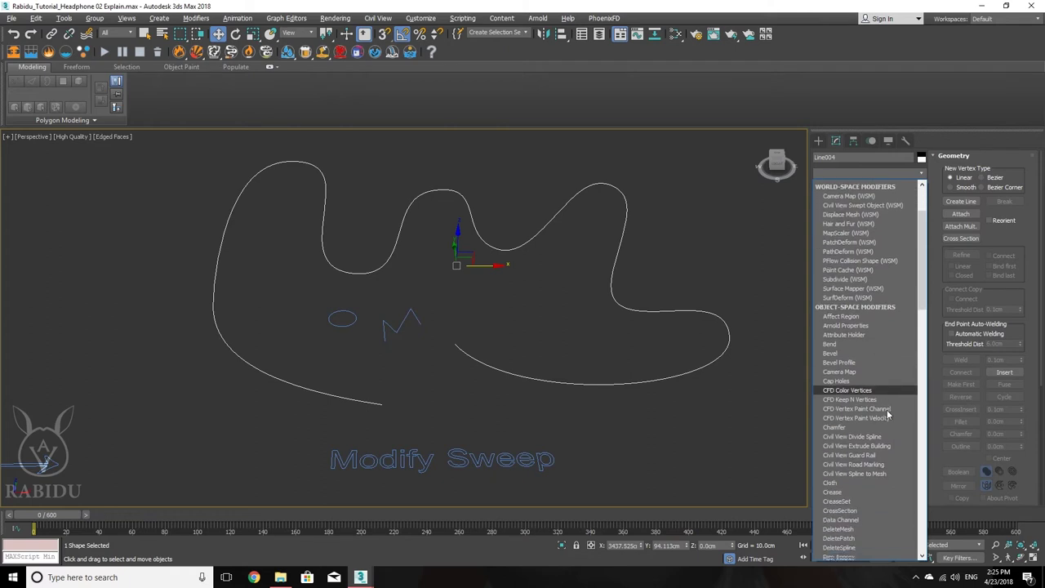
{"action": "scroll", "coordinate": [886, 414], "scroll_direction": "down", "scroll_amount": 3}
{"action": "left_click_drag", "start_coordinate": [922, 304], "coordinate": [923, 503]}
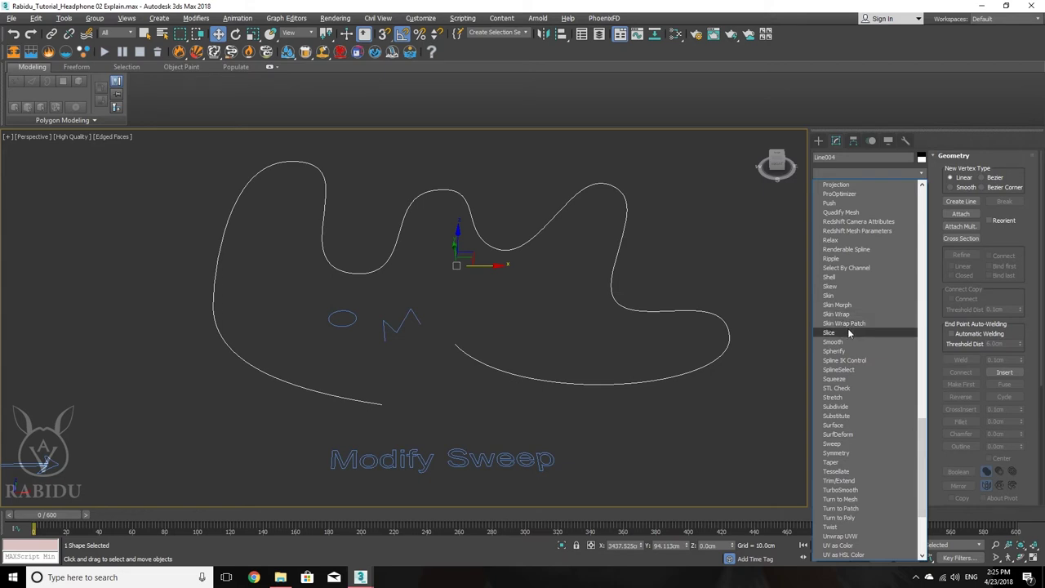
{"action": "left_click", "coordinate": [841, 443]}
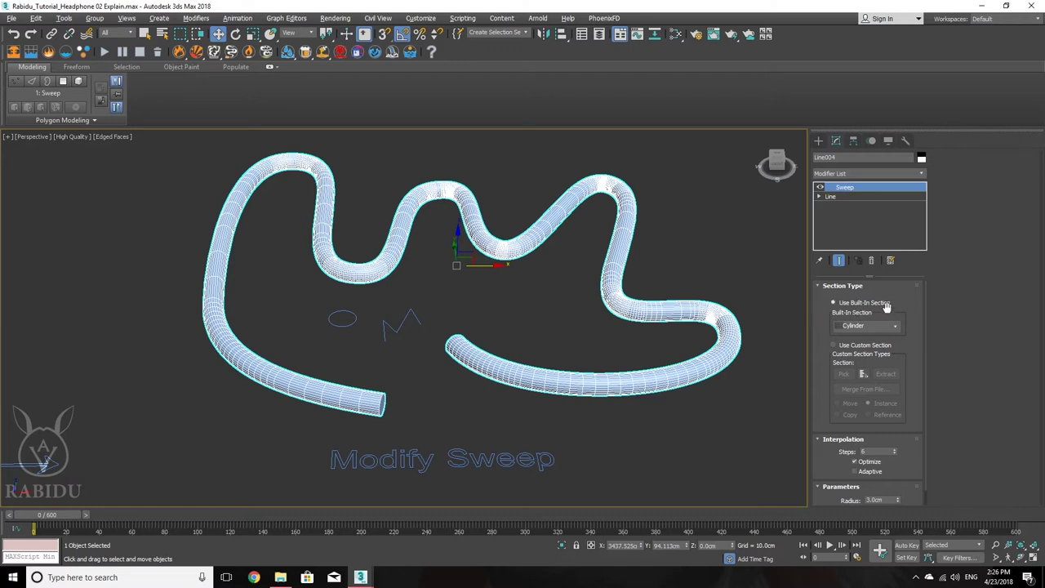
- Try the Angle, Bar, then Tube built-in sections on the sweep
{"action": "left_click", "coordinate": [895, 328]}
{"action": "left_click", "coordinate": [872, 341]}
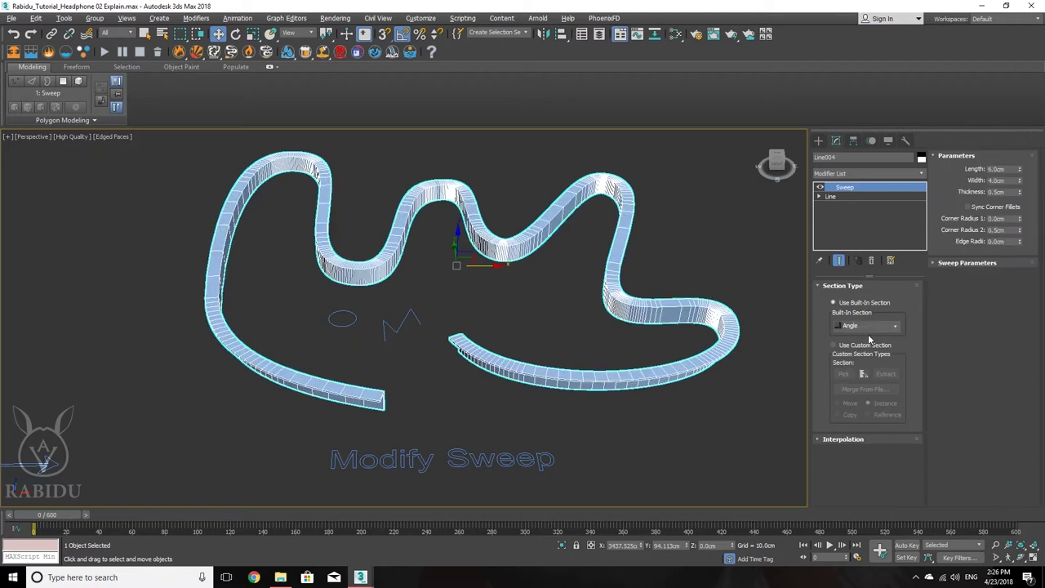
{"action": "left_click", "coordinate": [867, 326]}
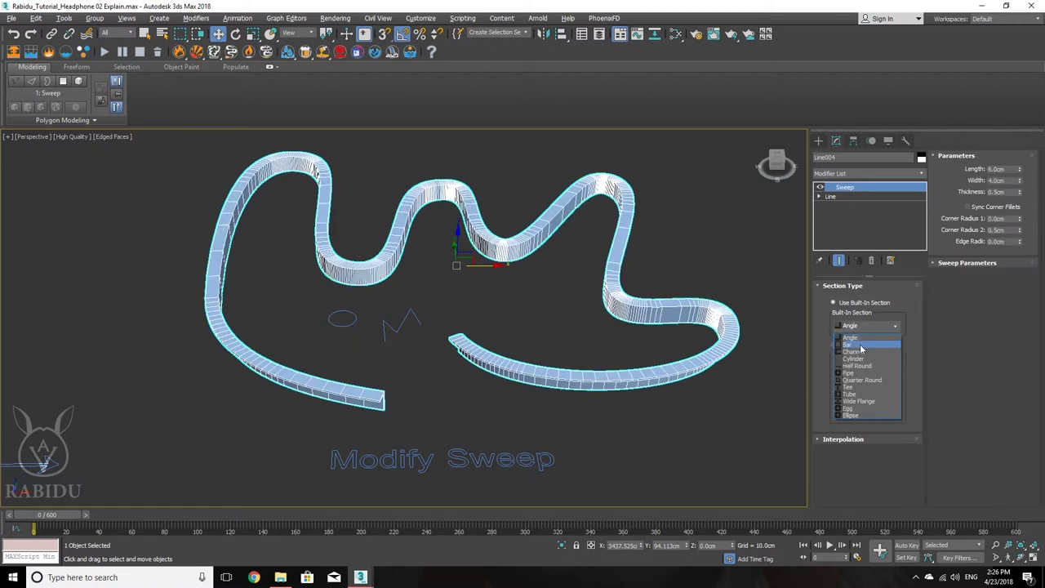
{"action": "left_click", "coordinate": [861, 345]}
{"action": "left_click", "coordinate": [867, 326]}
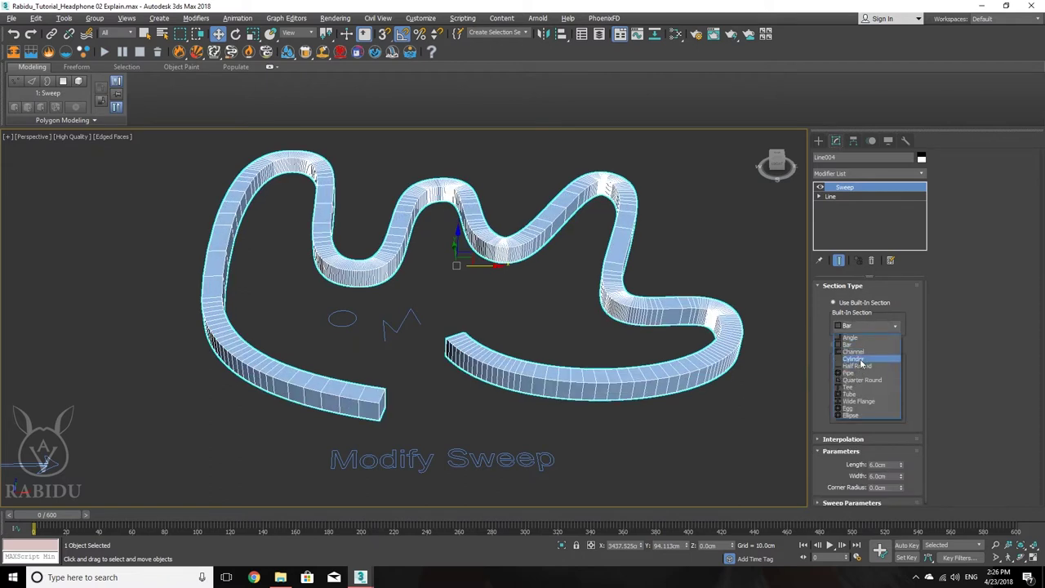
{"action": "left_click", "coordinate": [850, 394]}
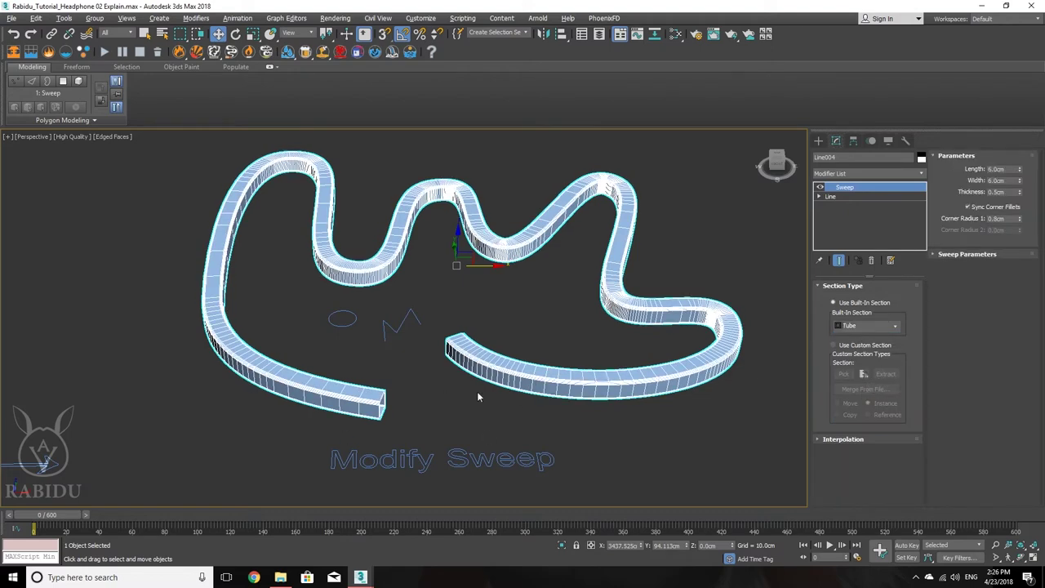
- Frame the tube ends and enable Use Custom Section for the sweep
{"action": "scroll", "coordinate": [444, 409], "scroll_direction": "up", "scroll_amount": 5}
{"action": "scroll", "coordinate": [372, 342], "scroll_direction": "down", "scroll_amount": 3}
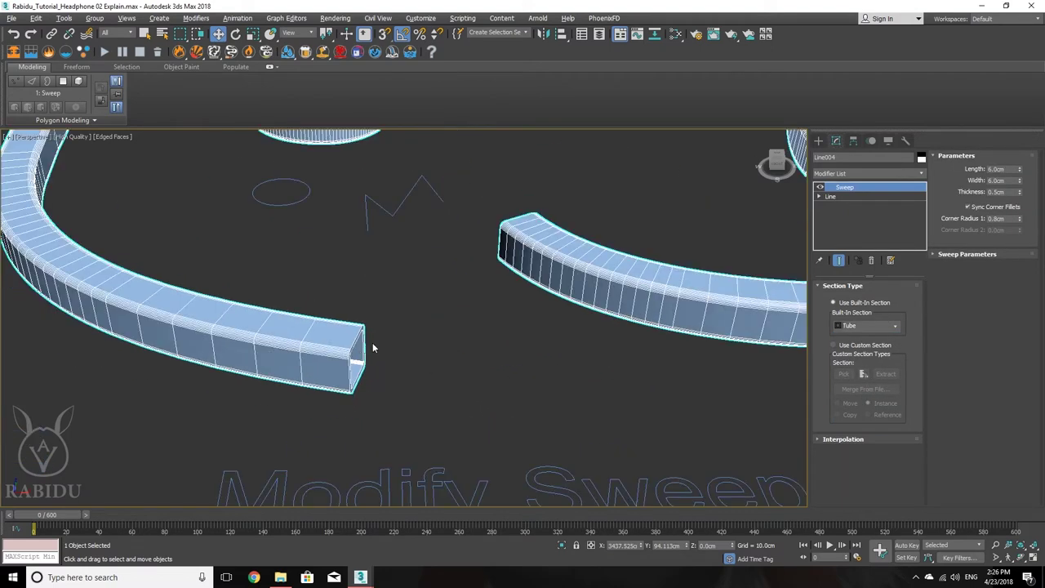
{"action": "scroll", "coordinate": [380, 398], "scroll_direction": "up", "scroll_amount": 2}
{"action": "middle_click_drag", "start_coordinate": [380, 398], "coordinate": [374, 393]}
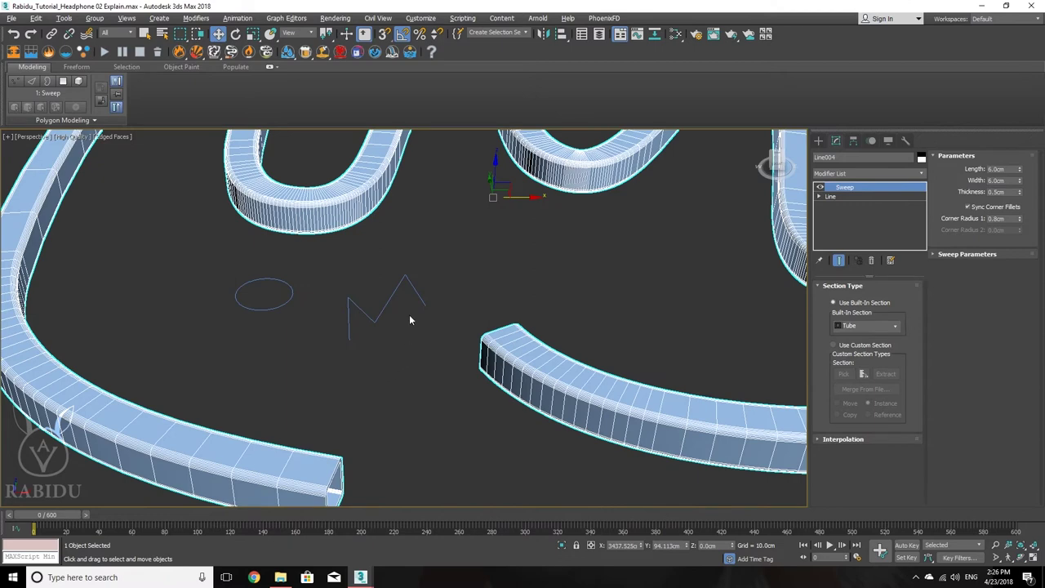
{"action": "middle_click_drag", "start_coordinate": [431, 353], "coordinate": [406, 385]}
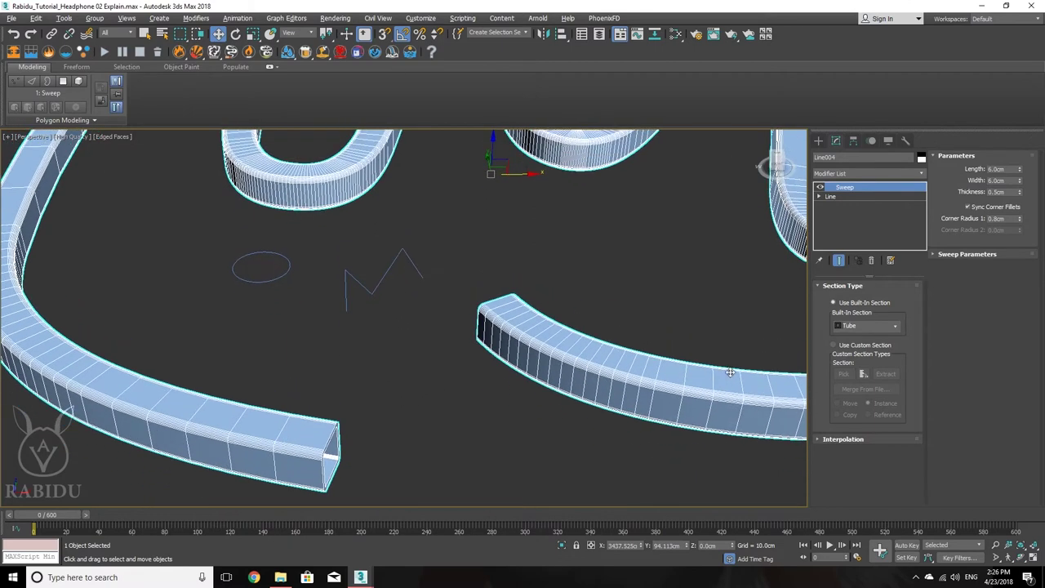
{"action": "left_click", "coordinate": [833, 345]}
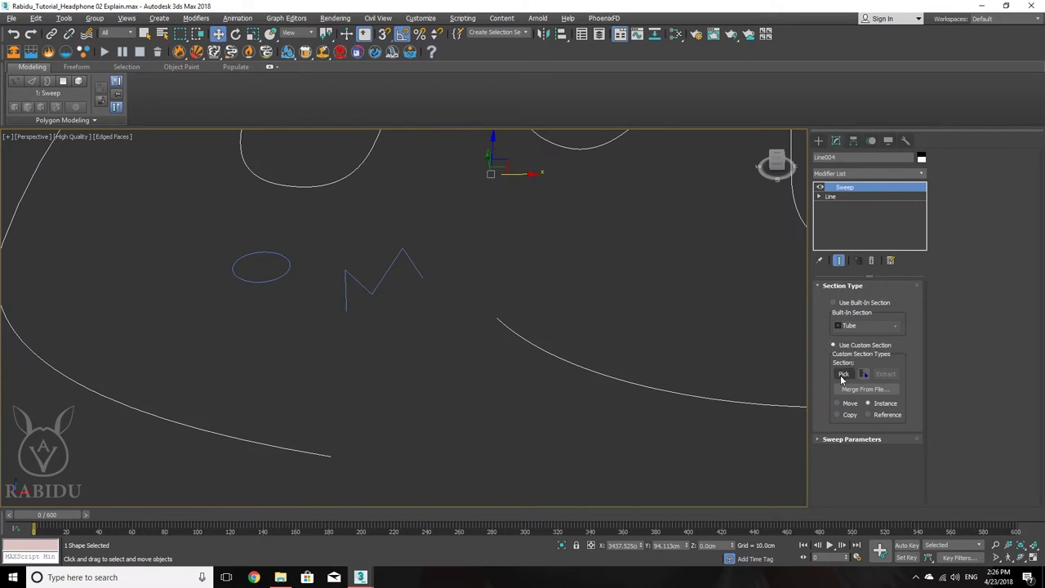
- Pick Circle002 as the custom section, then raise its interpolation steps to 6
{"action": "left_click", "coordinate": [842, 374]}
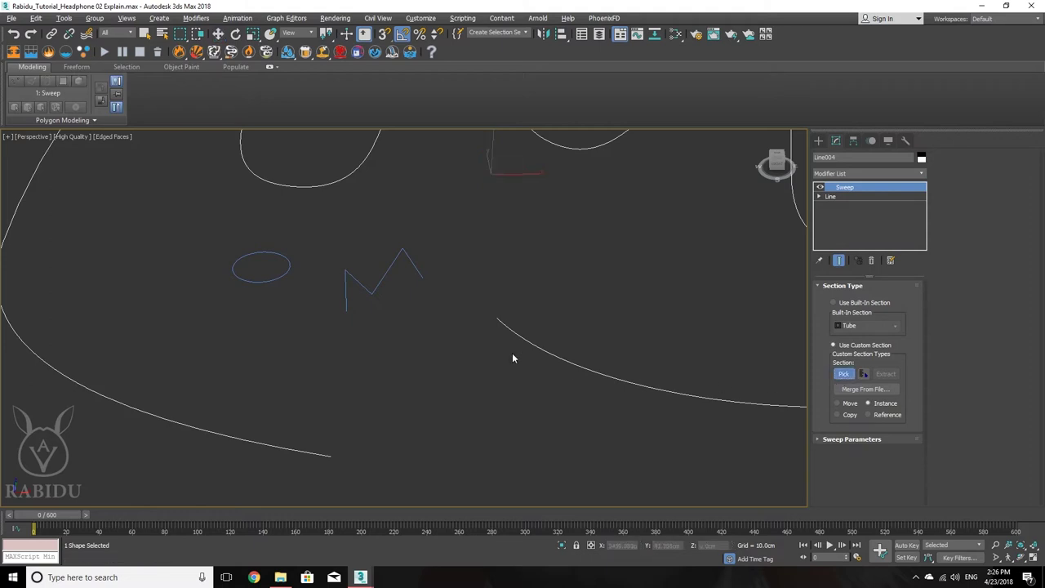
{"action": "left_click", "coordinate": [275, 279]}
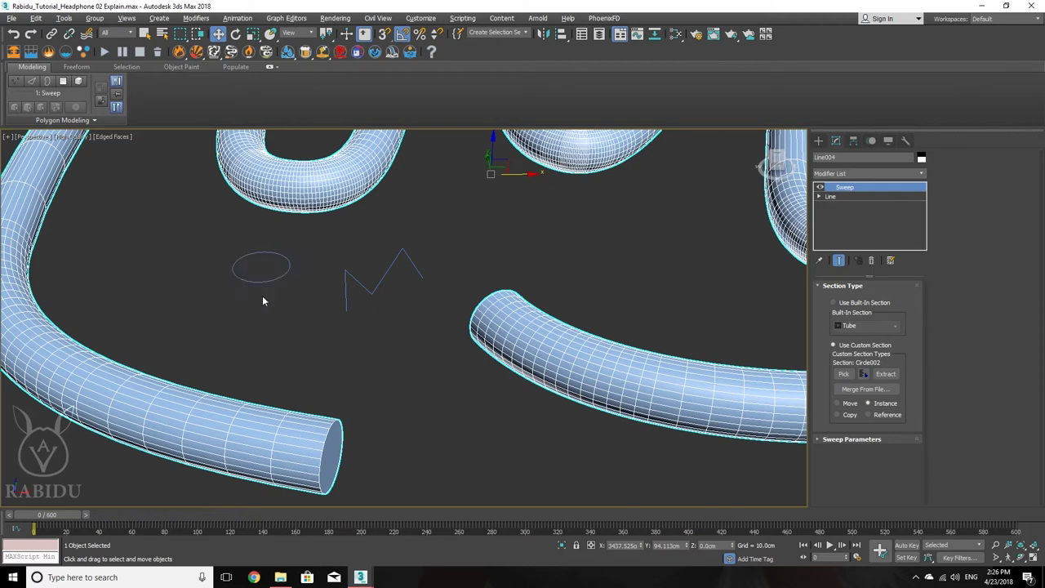
{"action": "left_click", "coordinate": [247, 273]}
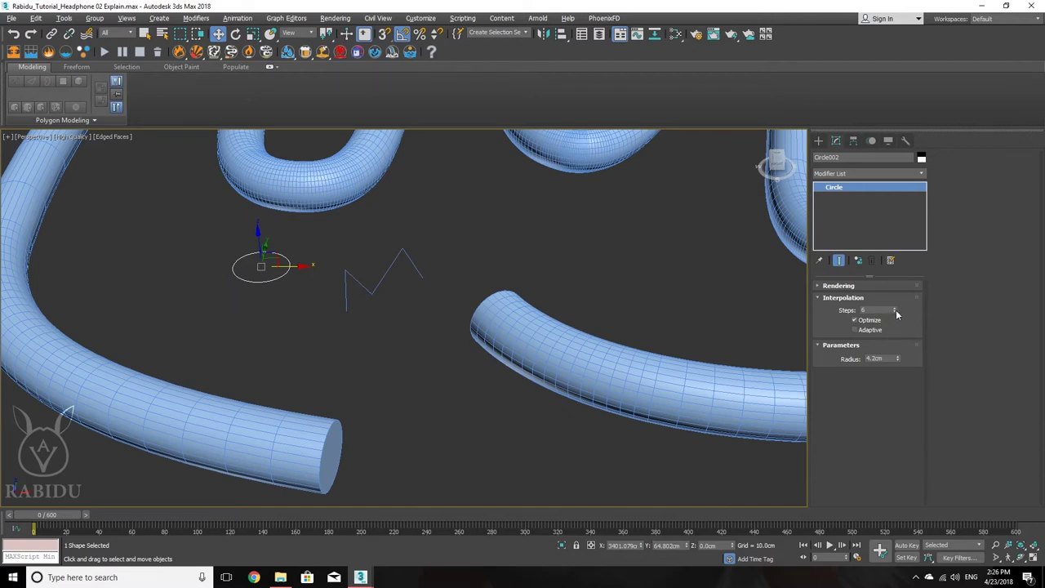
{"action": "left_click_drag", "start_coordinate": [895, 309], "coordinate": [895, 315]}
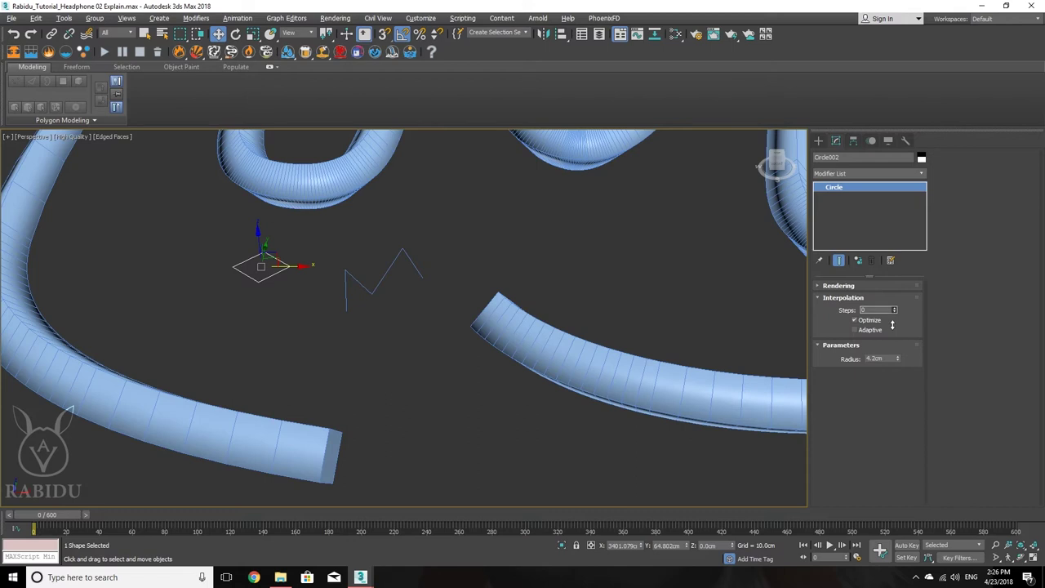
{"action": "left_click", "coordinate": [896, 307]}
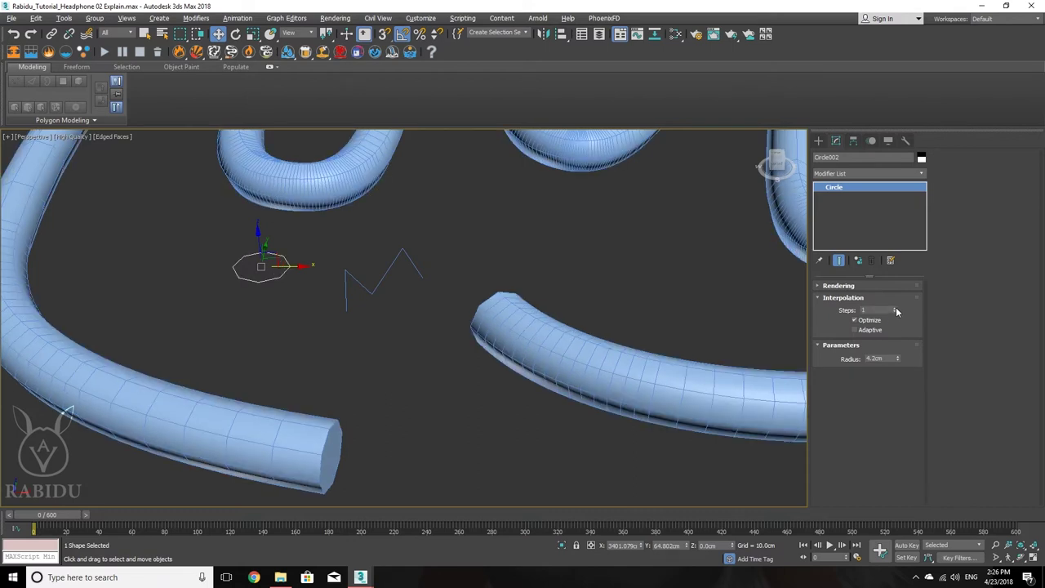
{"action": "left_click", "coordinate": [896, 307]}
{"action": "left_click", "coordinate": [896, 307]}
{"action": "left_click", "coordinate": [896, 308]}
{"action": "left_click", "coordinate": [896, 307]}
{"action": "left_click", "coordinate": [895, 308]}
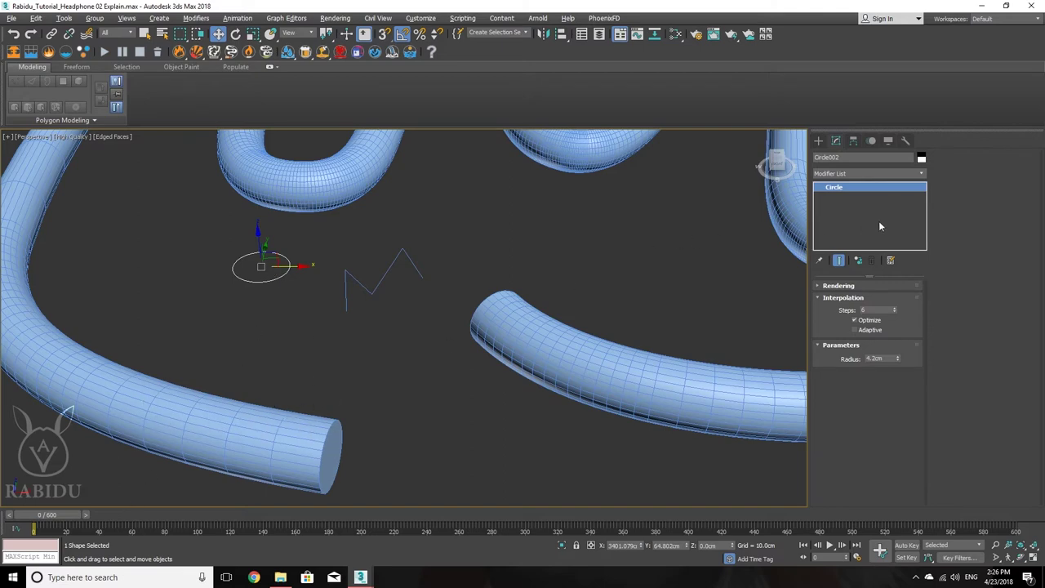
- Add an Edit Spline to Circle002, drag its right vertex, then delete the modifier
{"action": "left_click", "coordinate": [894, 174]}
{"action": "scroll", "coordinate": [877, 388], "scroll_direction": "down", "scroll_amount": 5}
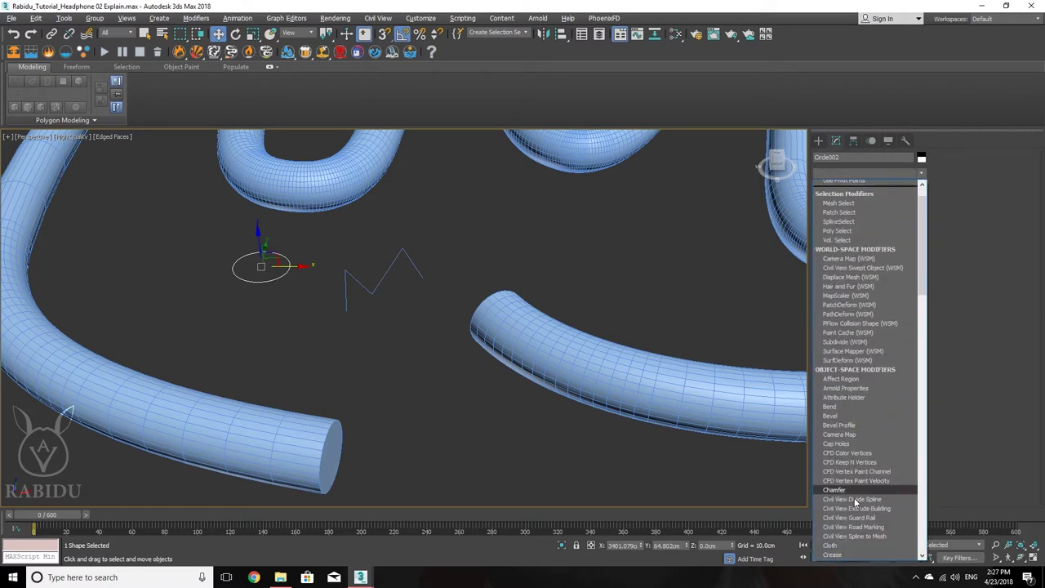
{"action": "scroll", "coordinate": [858, 519], "scroll_direction": "down", "scroll_amount": 3}
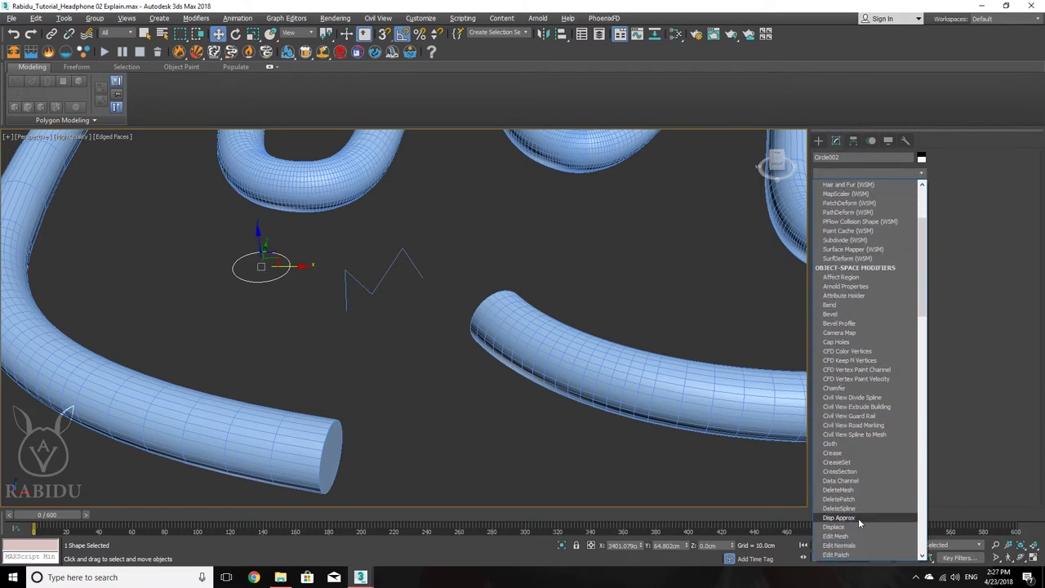
{"action": "scroll", "coordinate": [858, 516], "scroll_direction": "down", "scroll_amount": 1}
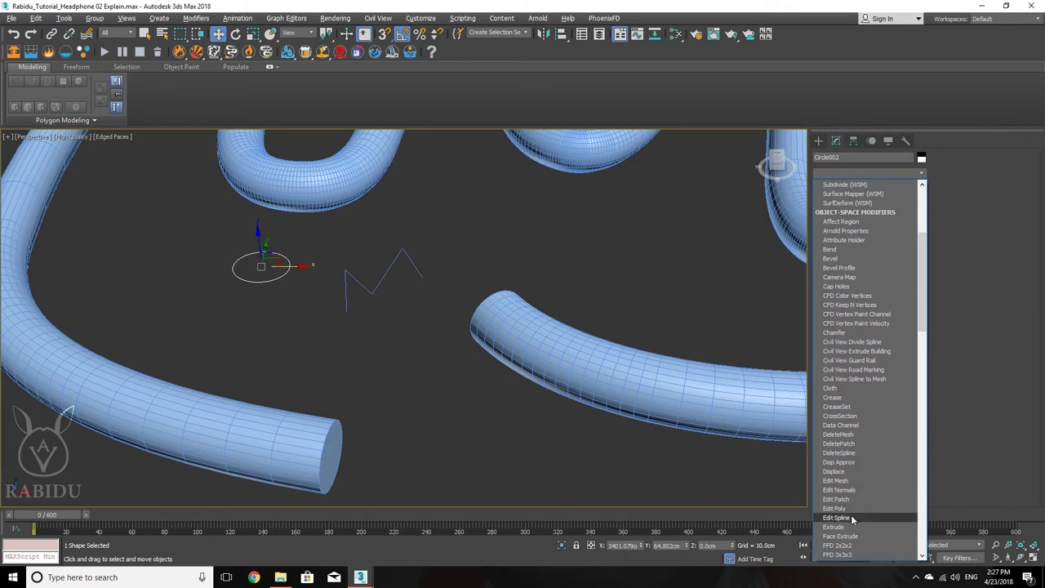
{"action": "left_click", "coordinate": [850, 514]}
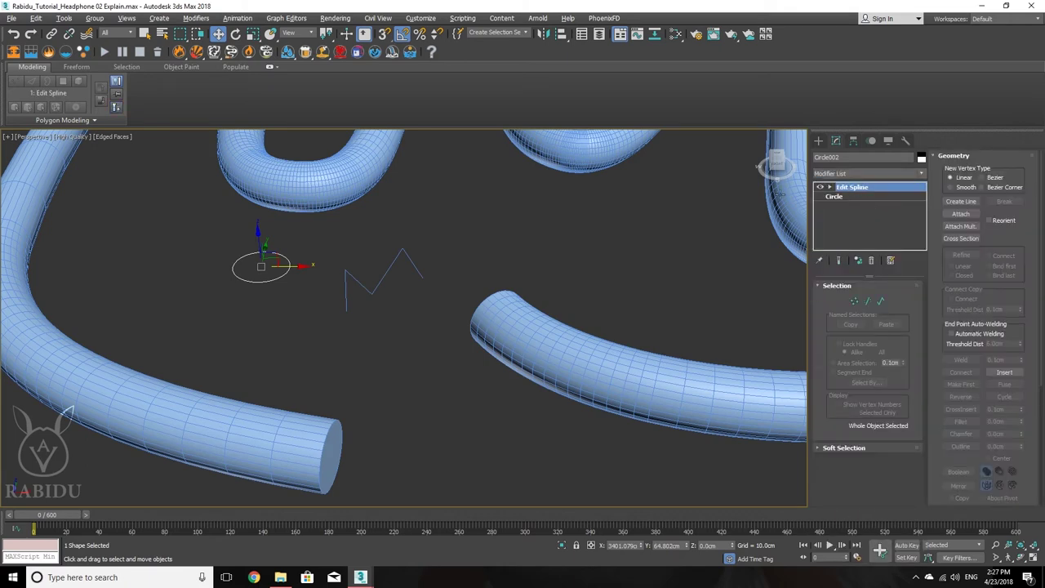
{"action": "left_click", "coordinate": [854, 301]}
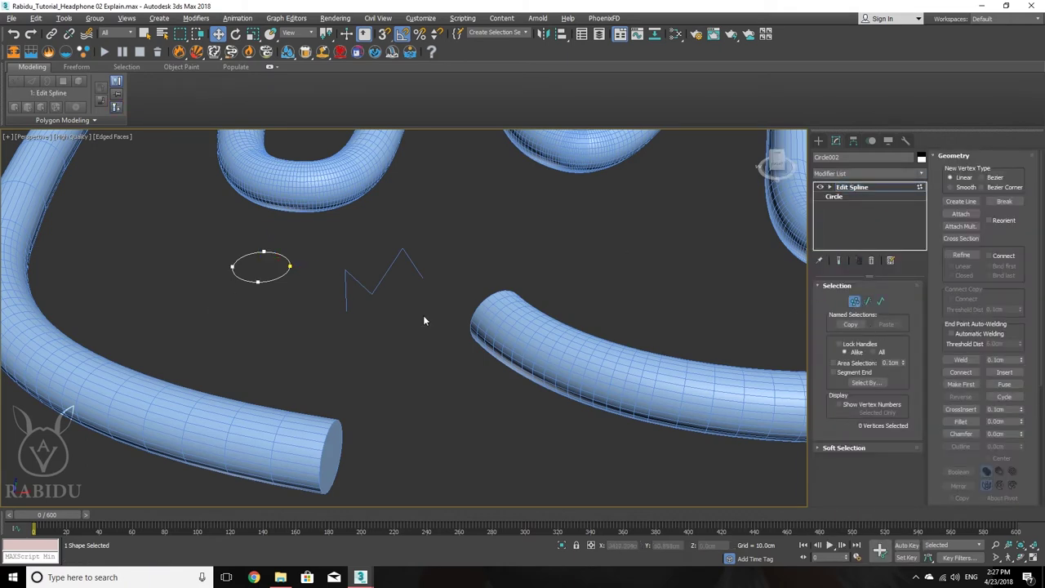
{"action": "left_click", "coordinate": [290, 265]}
{"action": "mouse_move", "coordinate": [318, 267]}
{"action": "left_mouse_down"}
{"action": "mouse_move", "coordinate": [380, 285]}
{"action": "mouse_move", "coordinate": [310, 285]}
{"action": "left_mouse_up"}
{"action": "right_click", "coordinate": [894, 192]}
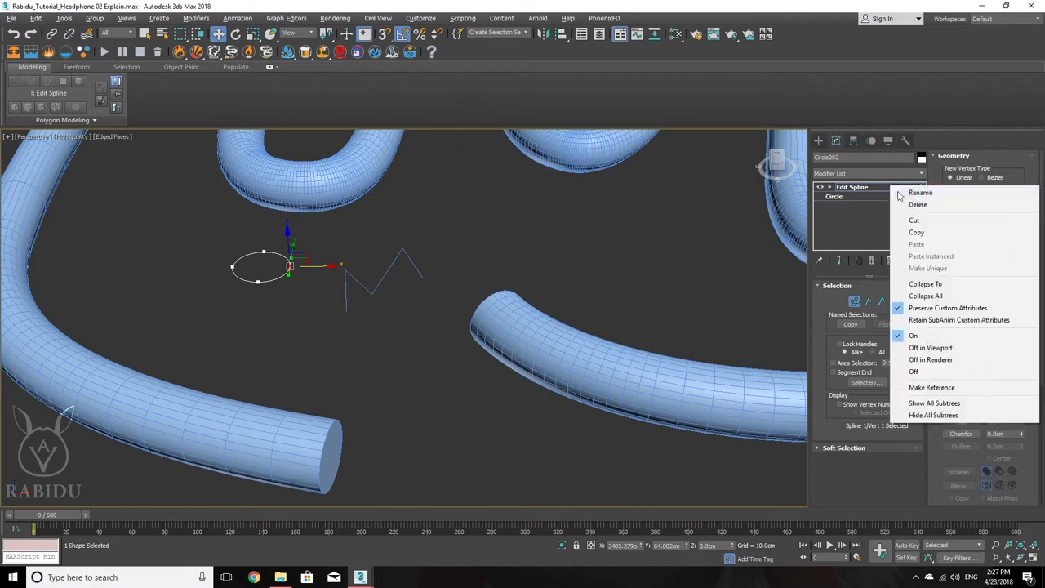
{"action": "left_click", "coordinate": [901, 205]}
- Pick the zigzag Line005 as Line004's sweep cross-section
{"action": "left_click", "coordinate": [542, 343]}
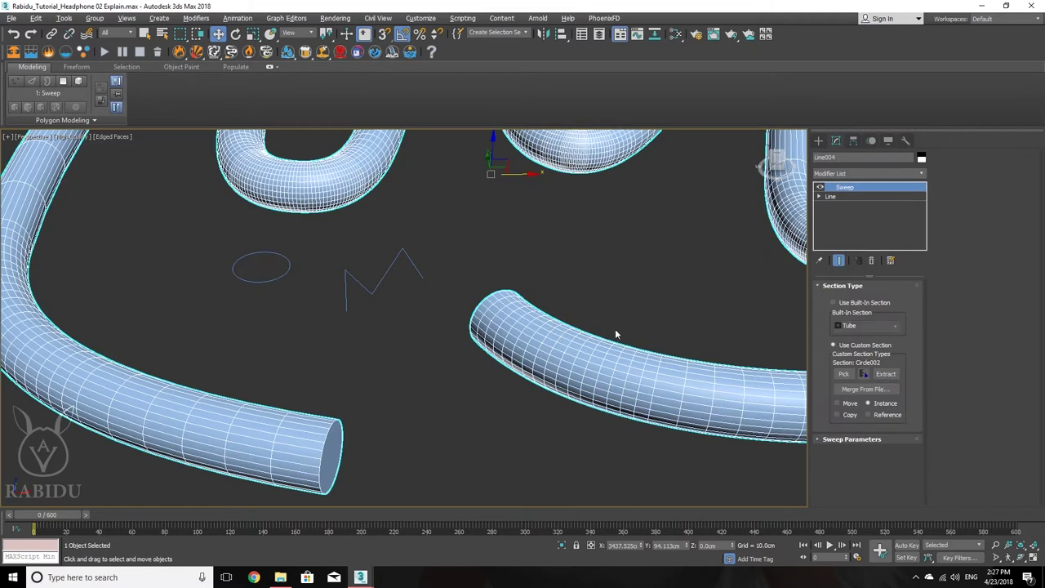
{"action": "left_click", "coordinate": [843, 373]}
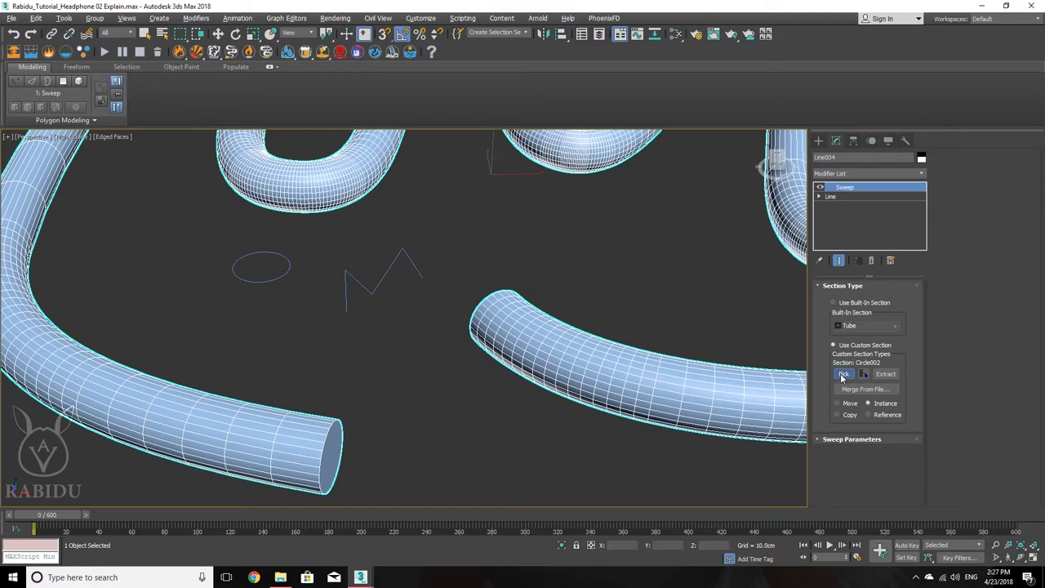
{"action": "left_click", "coordinate": [390, 270]}
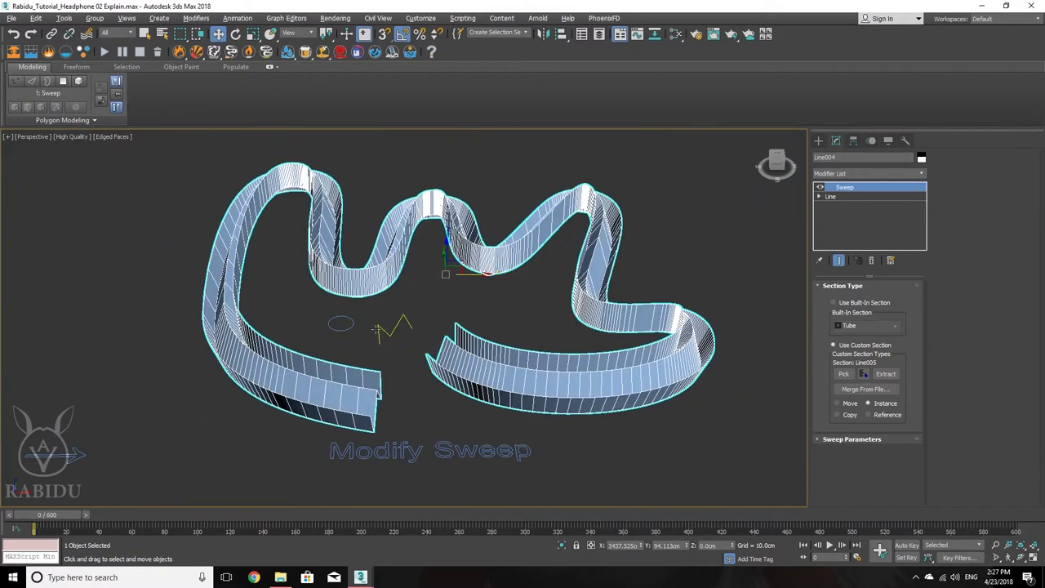
{"action": "scroll", "coordinate": [377, 330], "scroll_direction": "up", "scroll_amount": 3}
{"action": "middle_click_drag", "start_coordinate": [440, 376], "coordinate": [411, 333]}
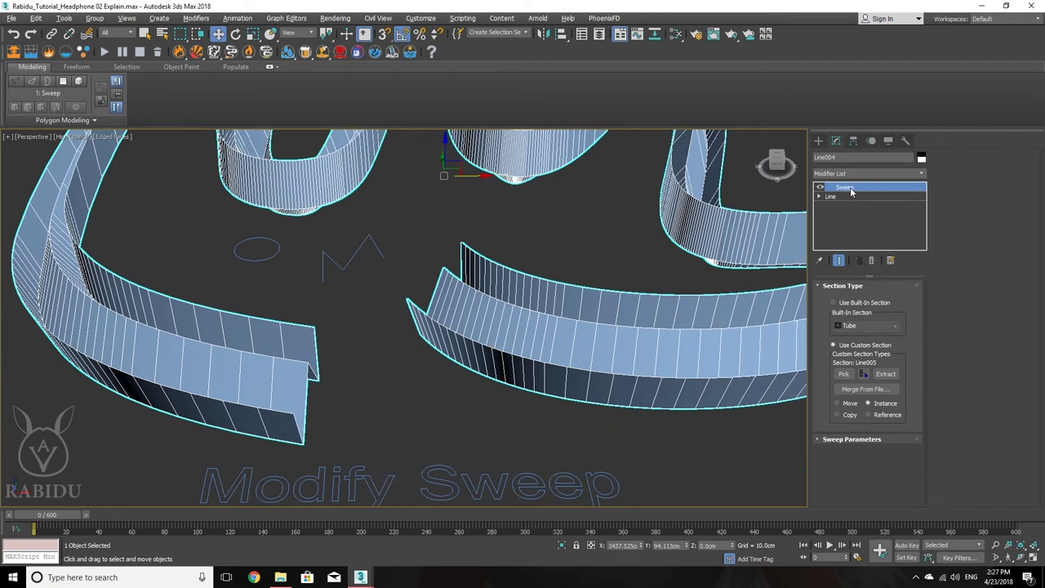
- Pick the round Circle002 profile as the sweep section again
{"action": "left_click", "coordinate": [844, 373]}
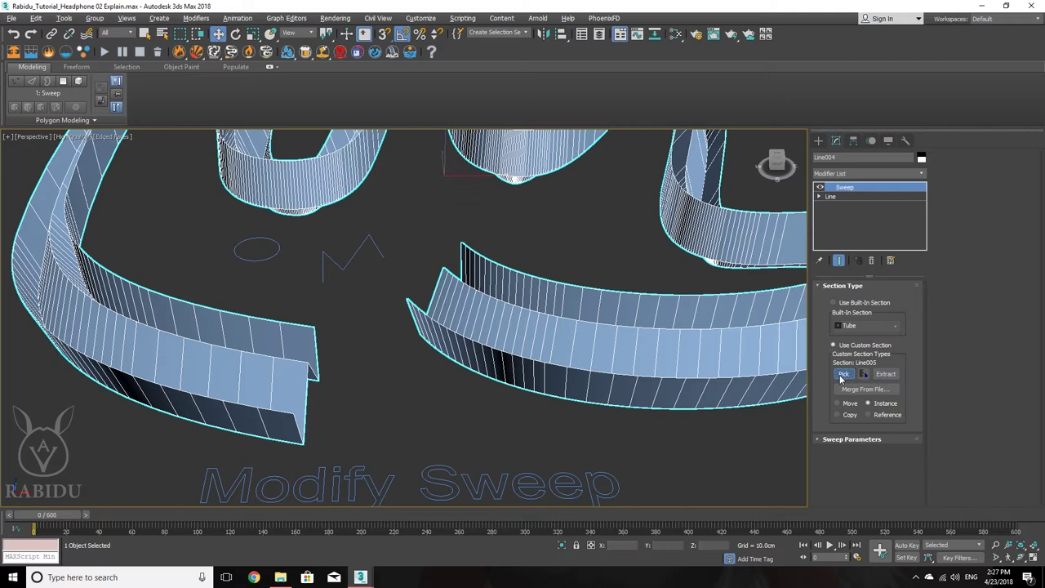
{"action": "left_click", "coordinate": [260, 257]}
{"action": "scroll", "coordinate": [268, 337], "scroll_direction": "down", "scroll_amount": 5}
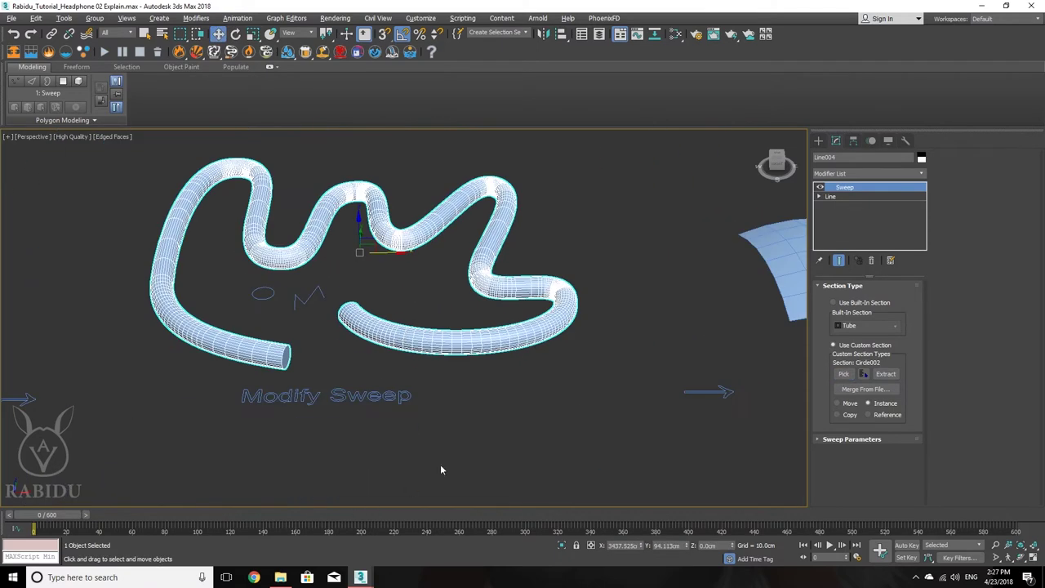
- Pan, orbit and zoom the Perspective view to frame the holed curved planes and cylinders
{"action": "middle_click_drag", "start_coordinate": [635, 423], "coordinate": [421, 428]}
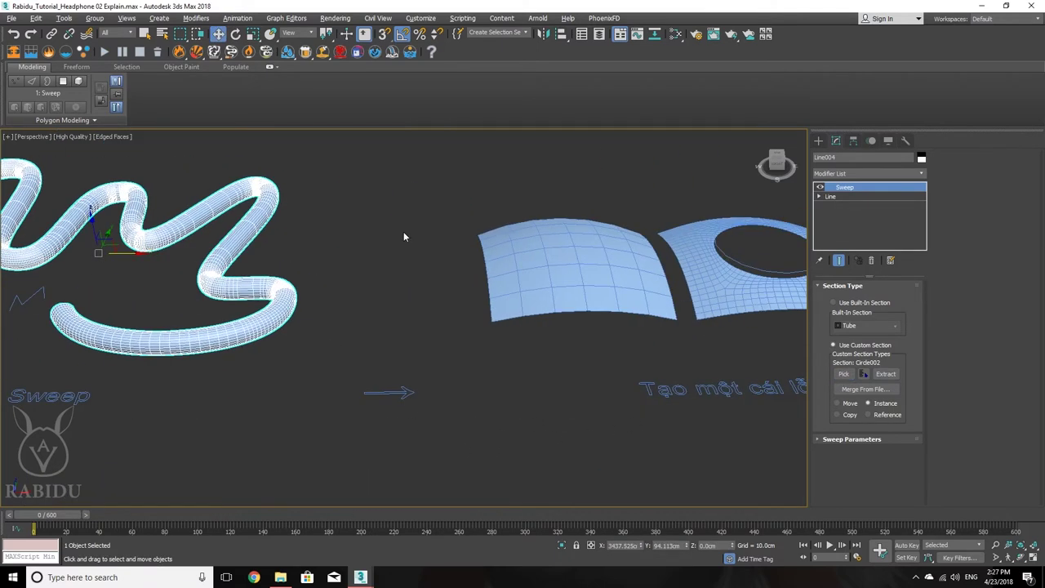
{"action": "middle_click_drag", "start_coordinate": [276, 325], "coordinate": [342, 377]}
{"action": "key", "text": "shift+z"}
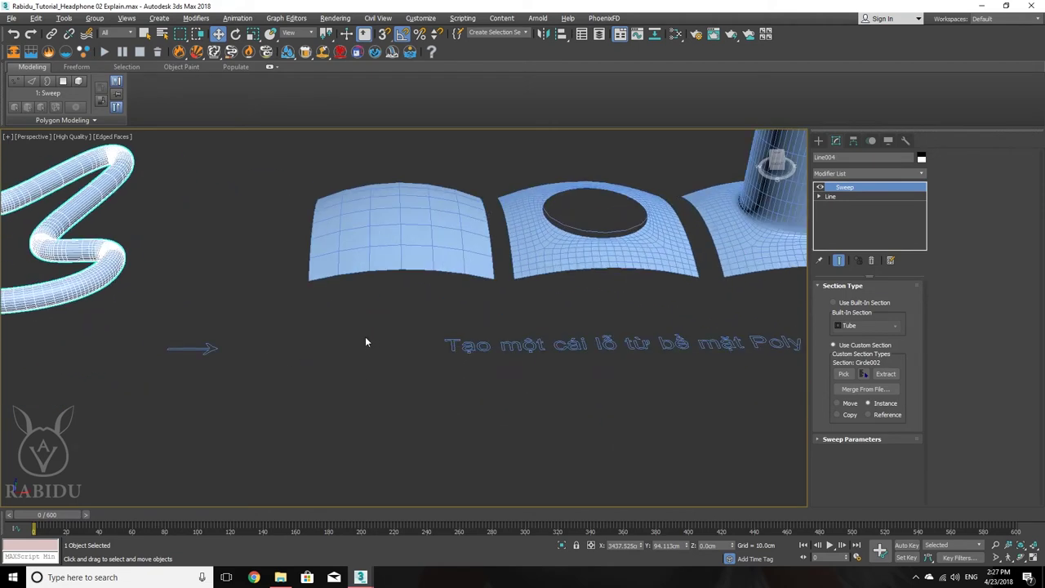
{"action": "scroll", "coordinate": [351, 369], "scroll_direction": "down", "scroll_amount": 2}
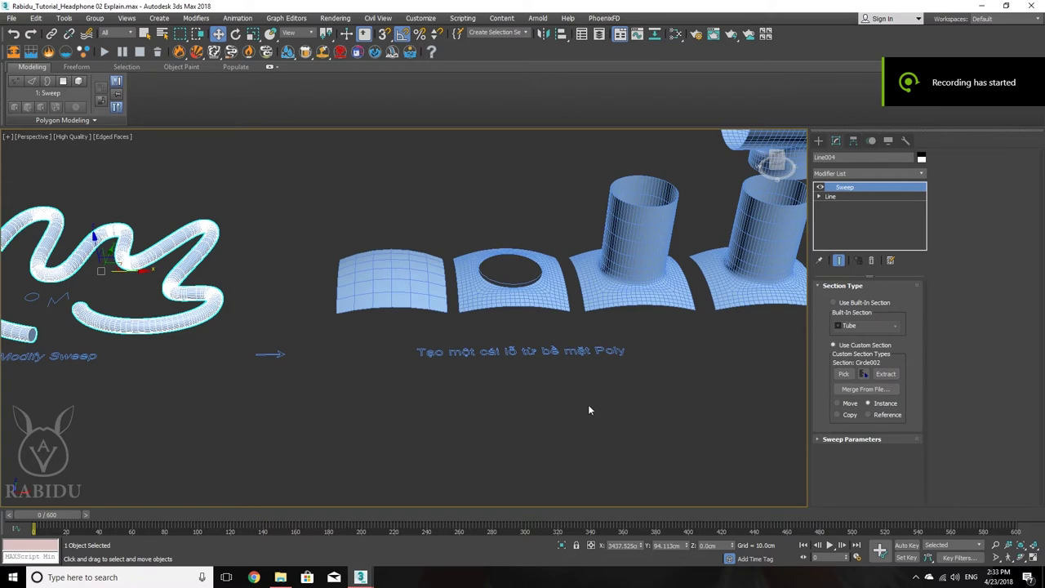
{"action": "middle_click_drag", "start_coordinate": [629, 353], "coordinate": [566, 366]}
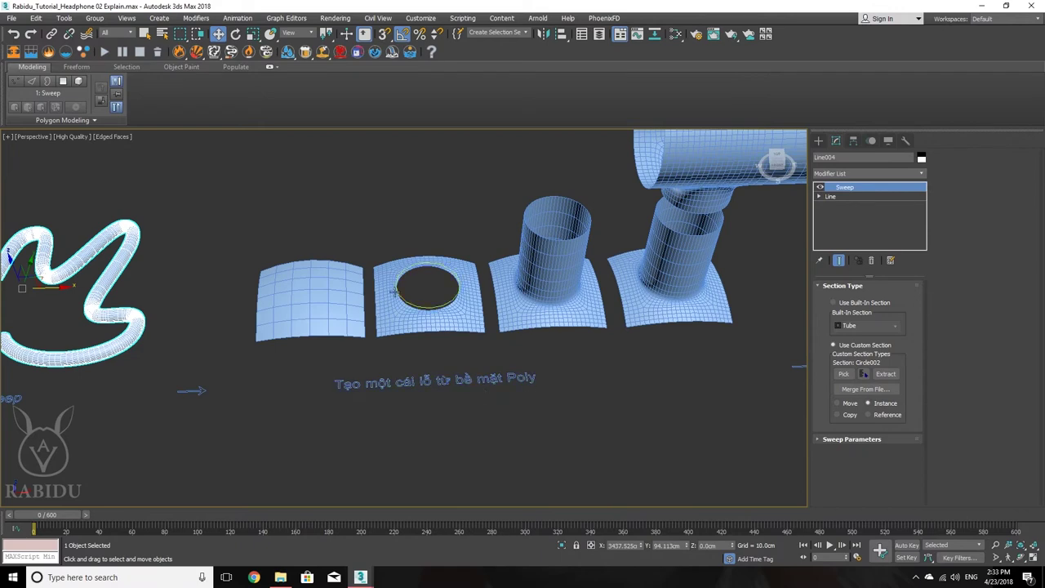
{"action": "scroll", "coordinate": [457, 310], "scroll_direction": "up", "scroll_amount": 4}
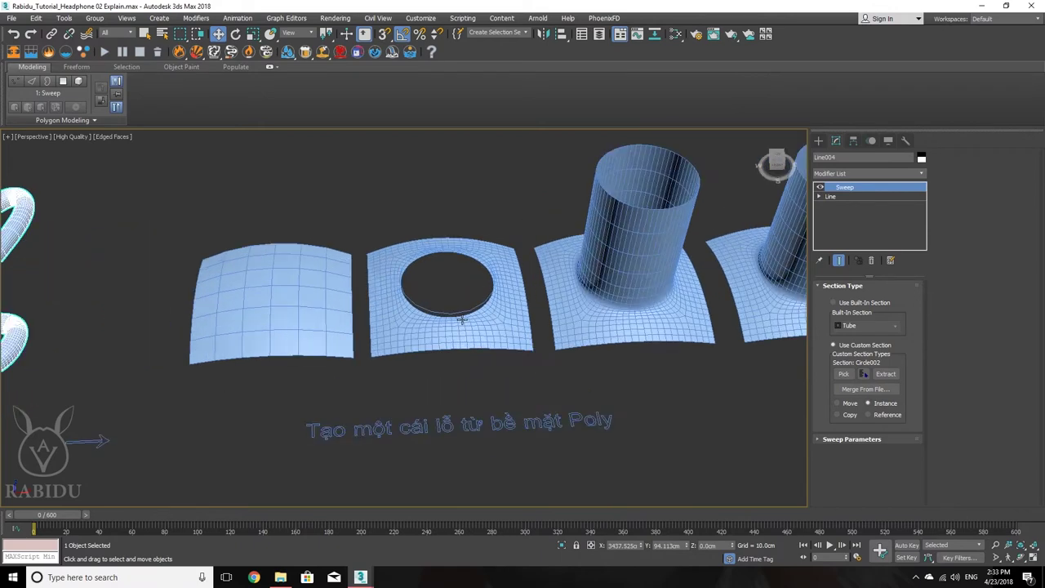
{"action": "scroll", "coordinate": [427, 316], "scroll_direction": "up", "scroll_amount": 3}
{"action": "scroll", "coordinate": [426, 316], "scroll_direction": "down", "scroll_amount": 6}
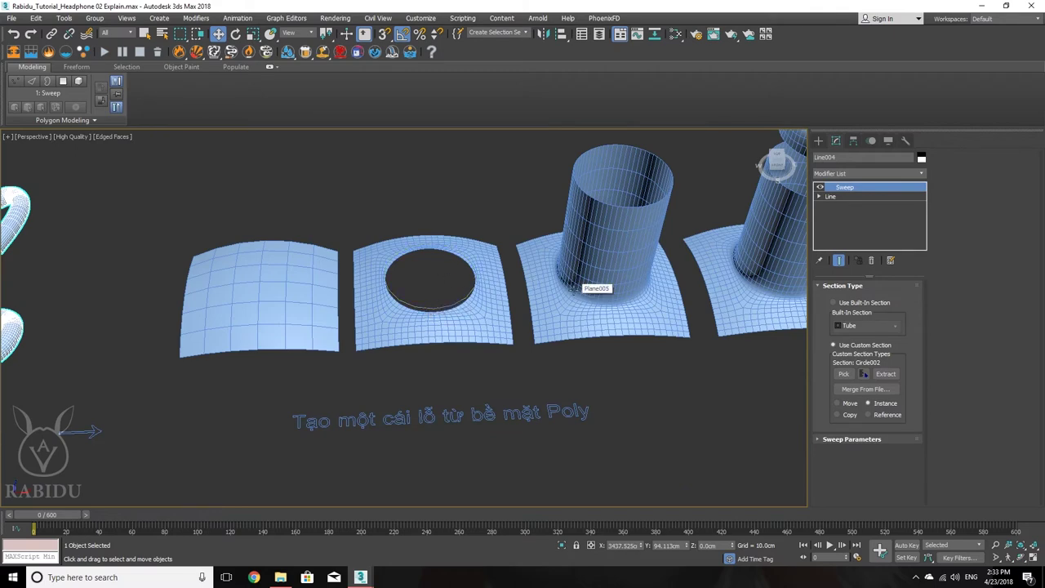
{"action": "middle_click_drag", "start_coordinate": [560, 292], "coordinate": [514, 263]}
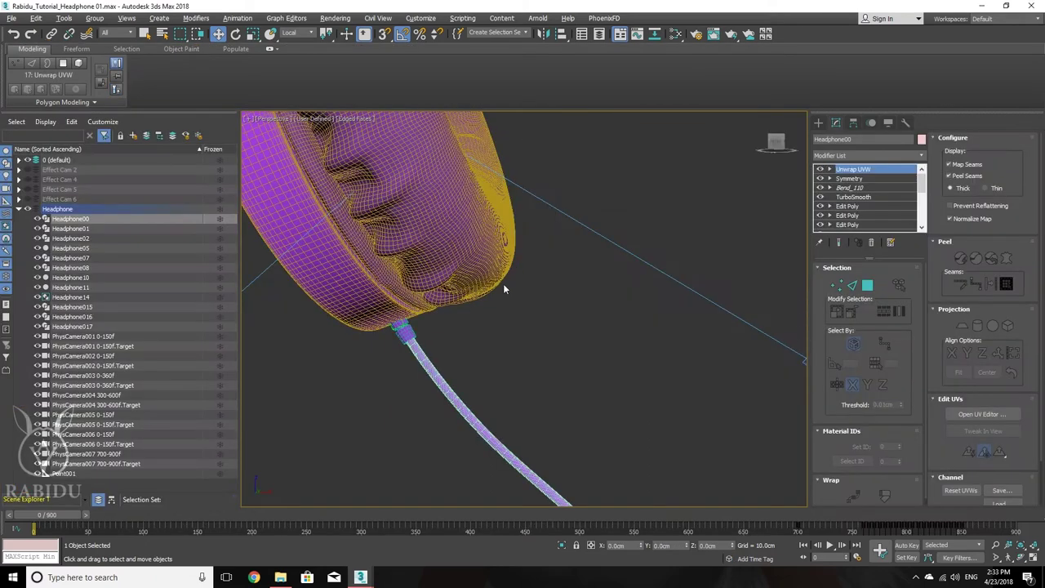
{"action": "scroll", "coordinate": [502, 283], "scroll_direction": "down", "scroll_amount": 10}
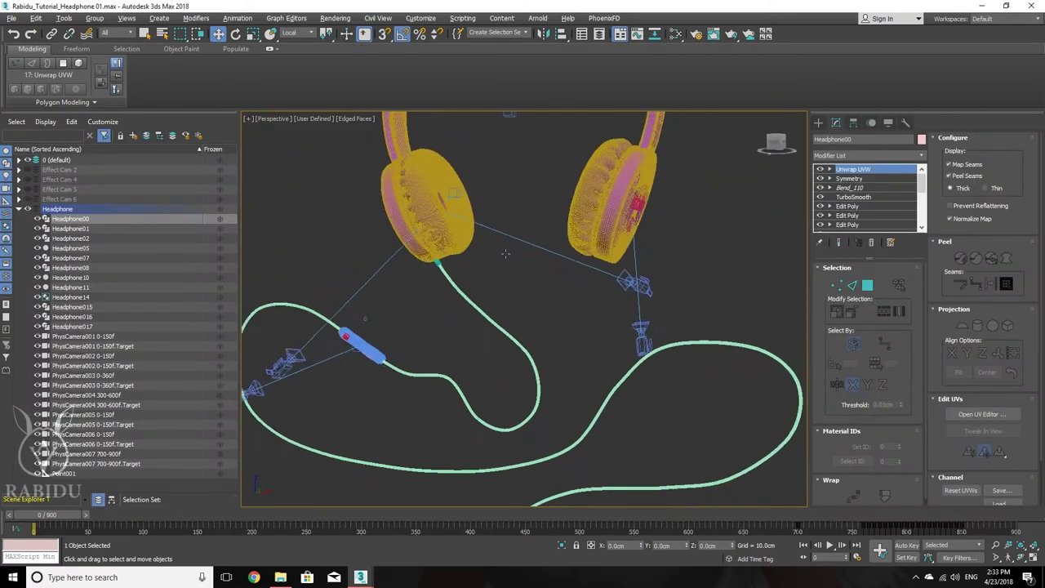
- Select the remote body Line004 and isolate it, hiding everything else
{"action": "middle_click_drag", "start_coordinate": [505, 253], "coordinate": [560, 262], "text": "alt"}
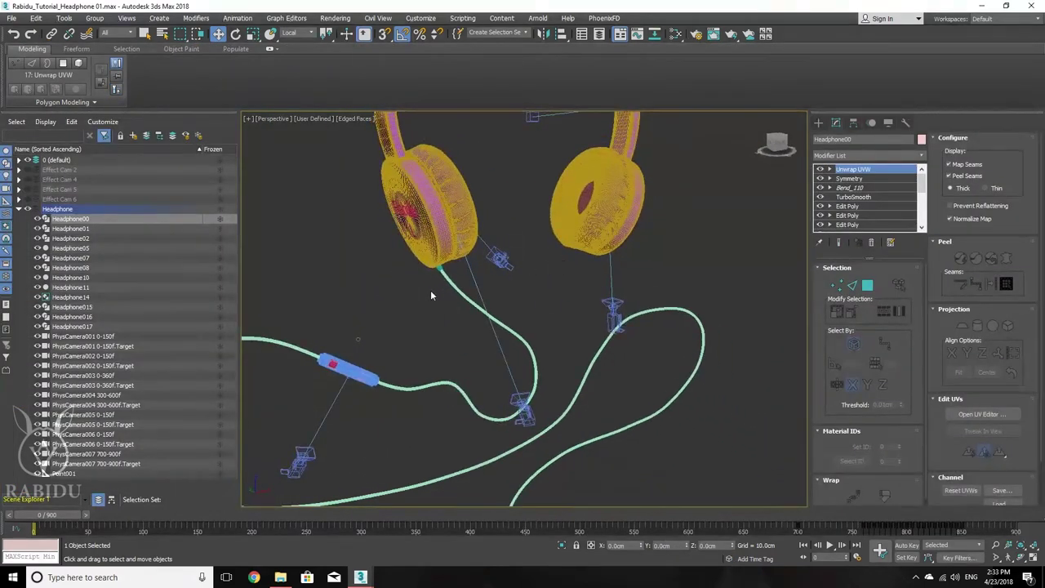
{"action": "middle_click_drag", "start_coordinate": [431, 296], "coordinate": [416, 327], "text": "alt"}
{"action": "scroll", "coordinate": [411, 318], "scroll_direction": "up", "scroll_amount": 8}
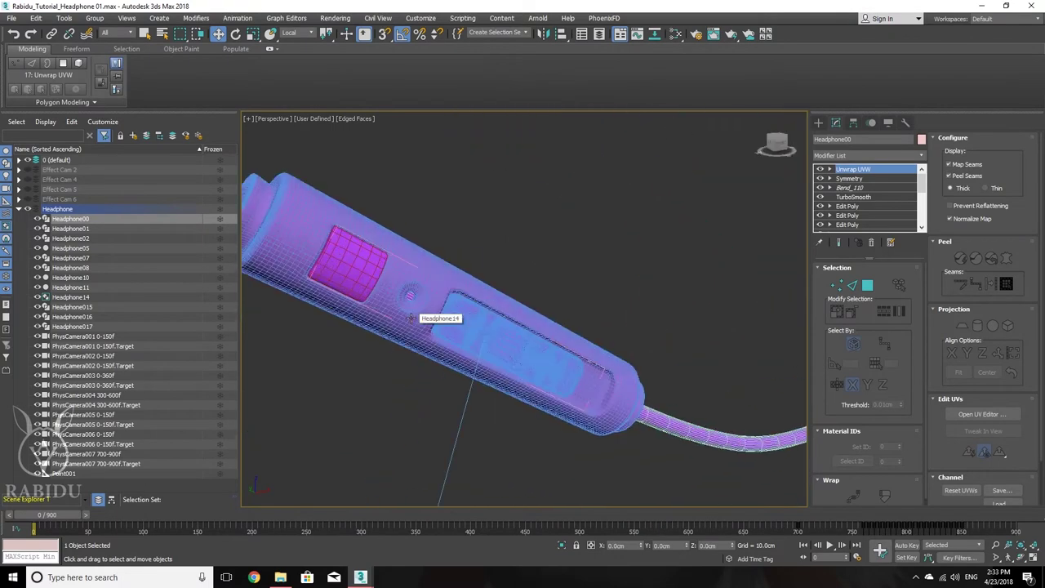
{"action": "scroll", "coordinate": [412, 314], "scroll_direction": "up", "scroll_amount": 2}
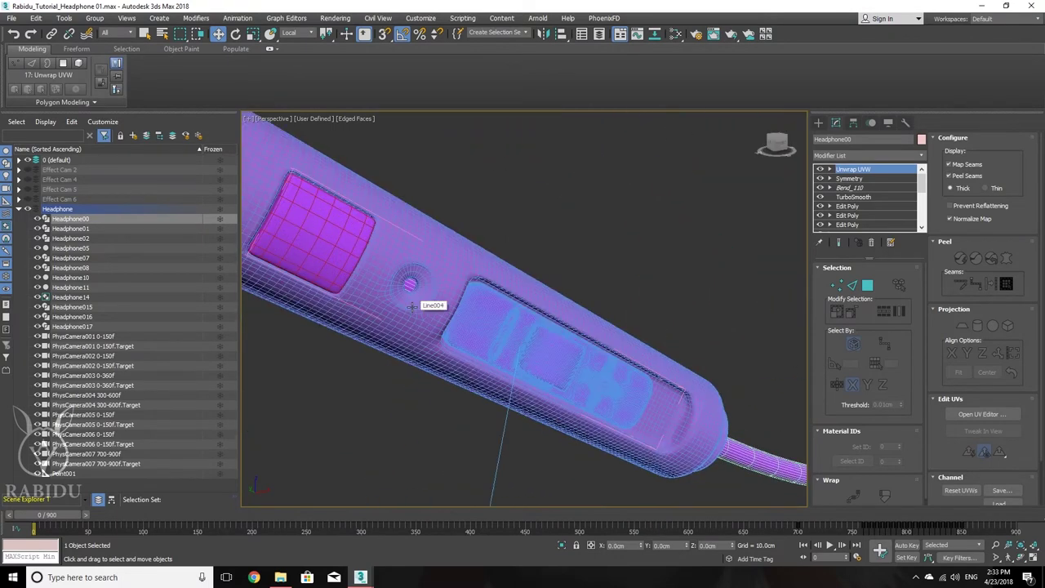
{"action": "left_click", "coordinate": [448, 253]}
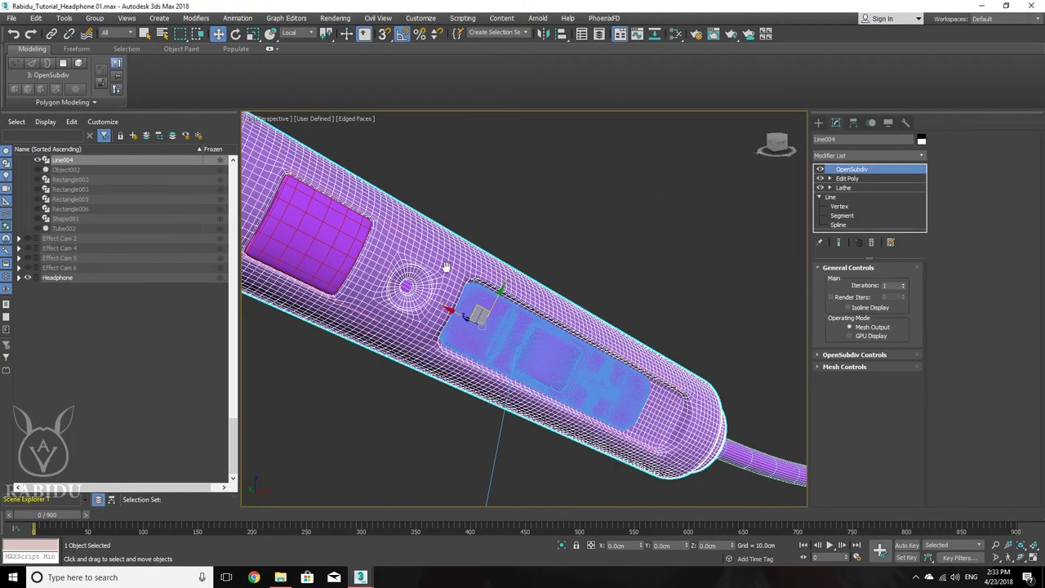
{"action": "scroll", "coordinate": [447, 268], "scroll_direction": "down", "scroll_amount": 3}
{"action": "middle_click_drag", "start_coordinate": [447, 268], "coordinate": [538, 153], "text": "alt"}
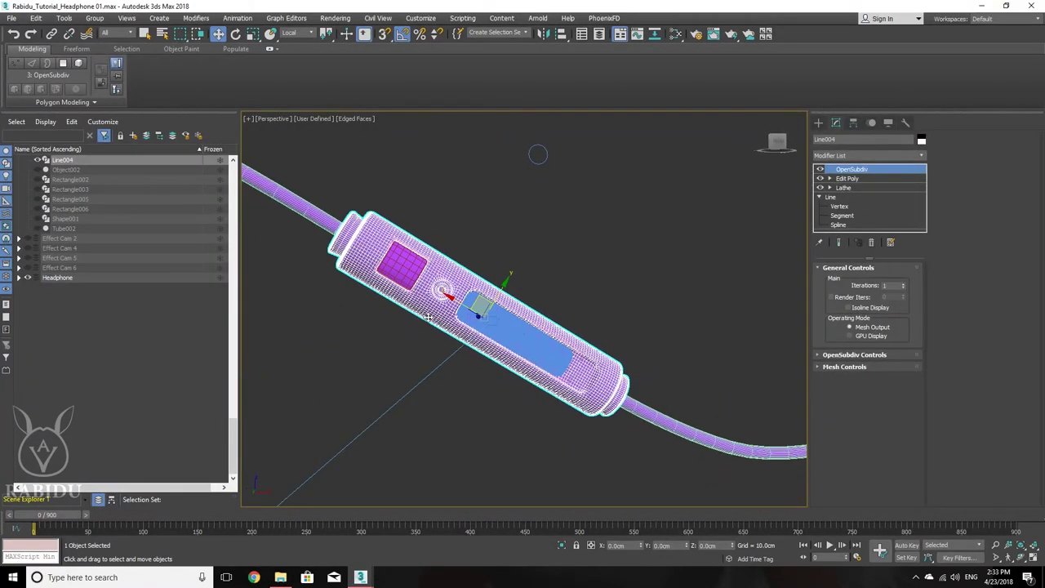
{"action": "scroll", "coordinate": [418, 272], "scroll_direction": "up", "scroll_amount": 3}
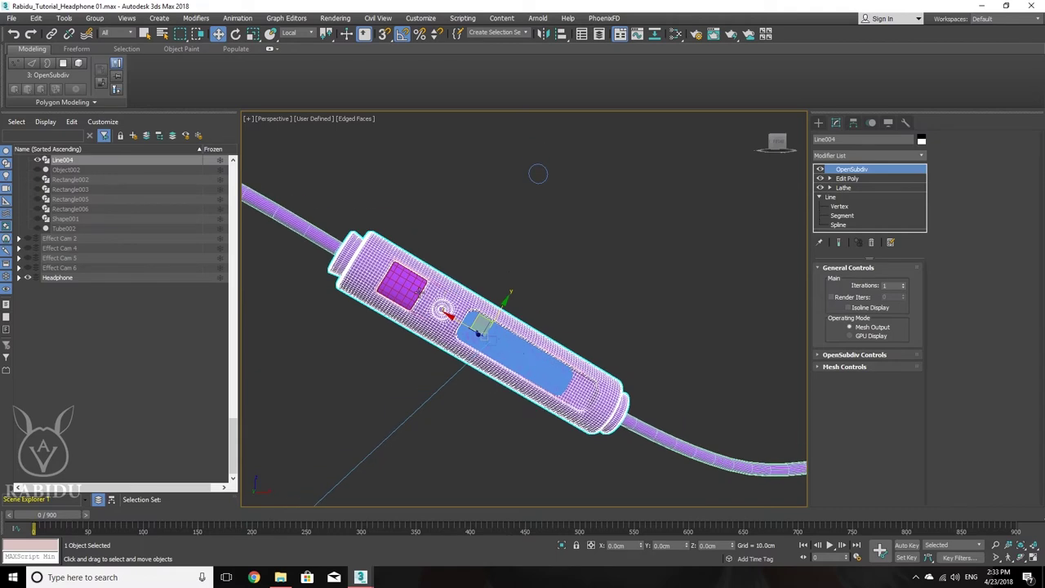
{"action": "left_click", "coordinate": [563, 549]}
- Toggle Edged Faces with F4 and orbit around the isolated body to inspect its recesses
{"action": "mouse_move", "coordinate": [490, 310]}
{"action": "middle_mouse_down", "text": "alt"}
{"action": "mouse_move", "coordinate": [460, 322]}
{"action": "mouse_move", "coordinate": [397, 275]}
{"action": "mouse_move", "coordinate": [364, 285]}
{"action": "mouse_move", "coordinate": [440, 313]}
{"action": "mouse_move", "coordinate": [454, 296]}
{"action": "mouse_move", "coordinate": [437, 280]}
{"action": "mouse_move", "coordinate": [521, 270]}
{"action": "mouse_move", "coordinate": [507, 284]}
{"action": "middle_mouse_up", "text": "alt"}
{"action": "key", "text": "F4"}
{"action": "scroll", "coordinate": [498, 286], "scroll_direction": "up", "scroll_amount": 2}
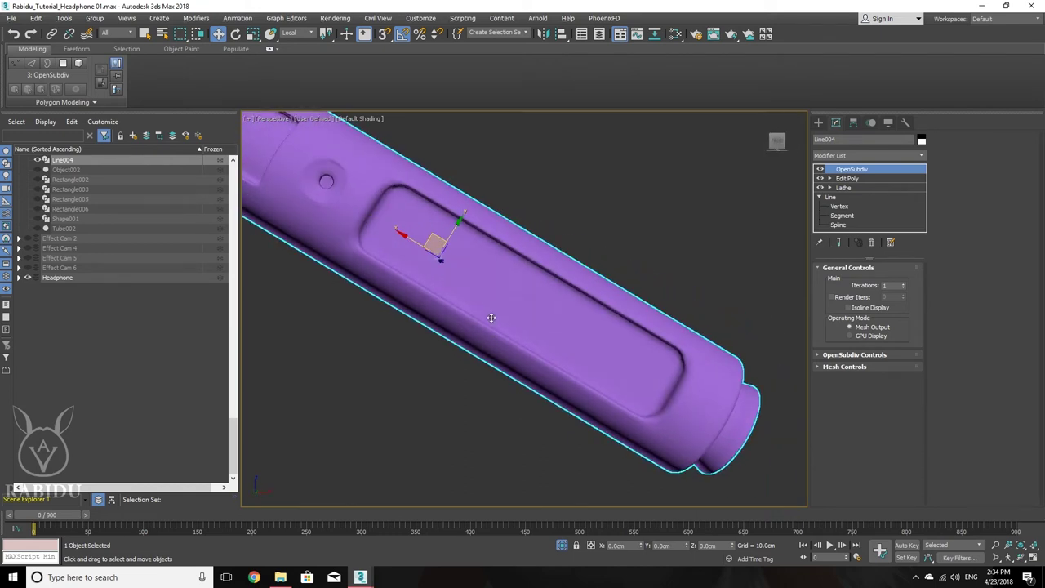
{"action": "middle_click_drag", "start_coordinate": [458, 321], "coordinate": [542, 385]}
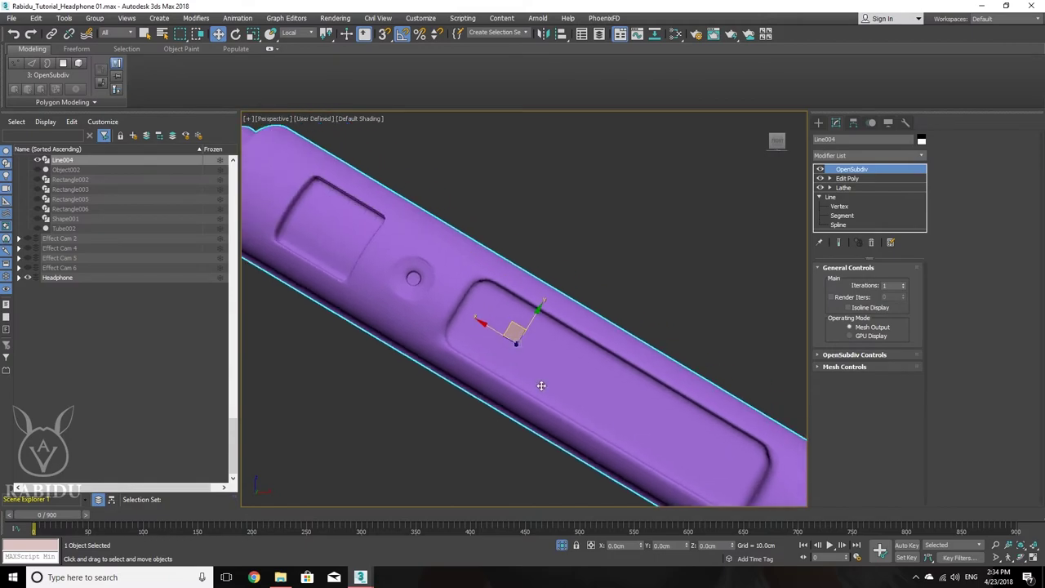
{"action": "key", "text": "F4"}
{"action": "scroll", "coordinate": [379, 220], "scroll_direction": "down", "scroll_amount": 3}
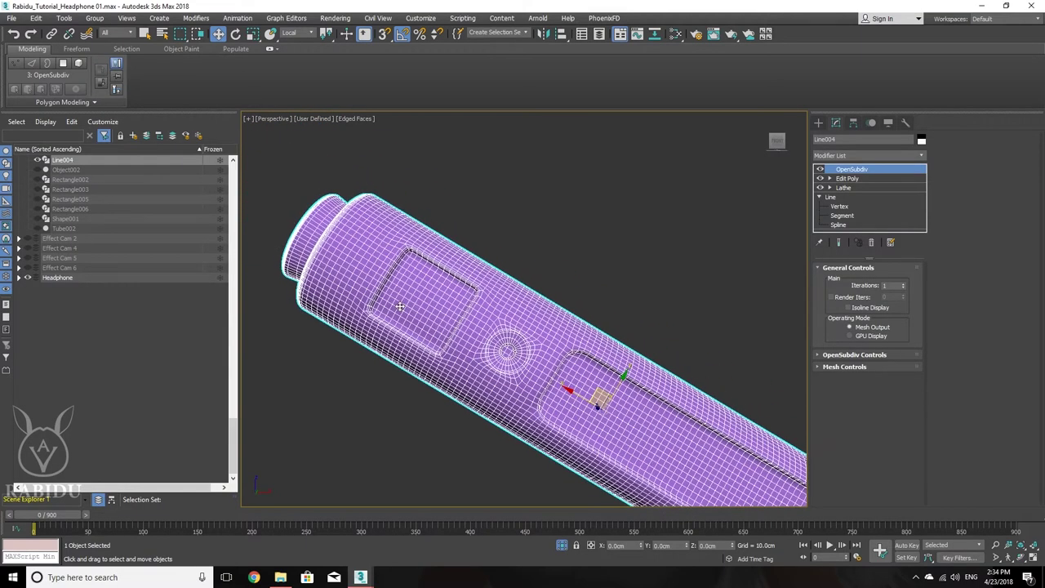
{"action": "scroll", "coordinate": [398, 247], "scroll_direction": "up", "scroll_amount": 1}
{"action": "scroll", "coordinate": [398, 246], "scroll_direction": "down", "scroll_amount": 1}
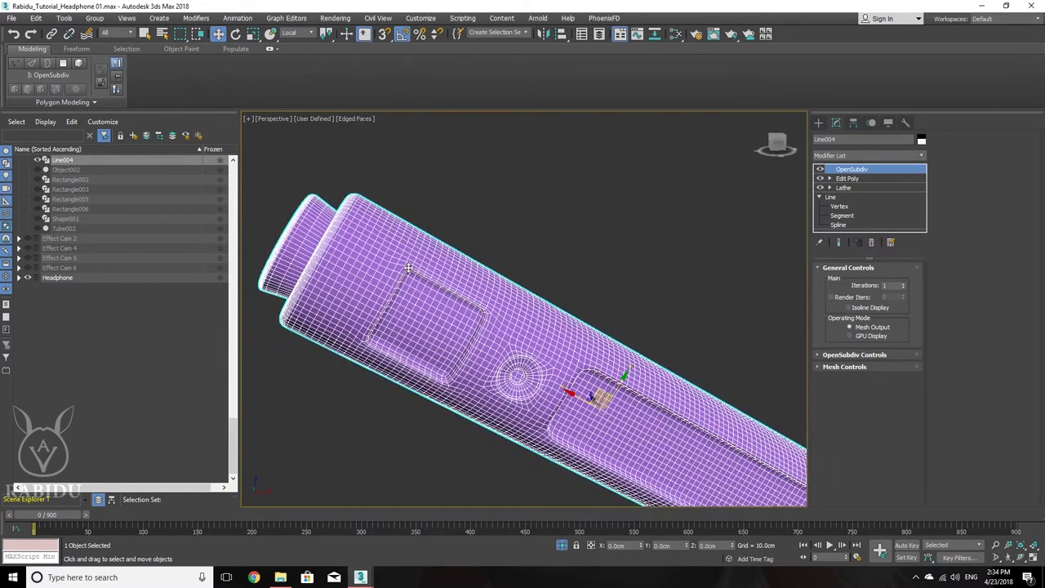
{"action": "scroll", "coordinate": [425, 271], "scroll_direction": "down", "scroll_amount": 3}
{"action": "middle_click_drag", "start_coordinate": [439, 275], "coordinate": [407, 251], "text": "alt"}
{"action": "scroll", "coordinate": [408, 272], "scroll_direction": "up", "scroll_amount": 4}
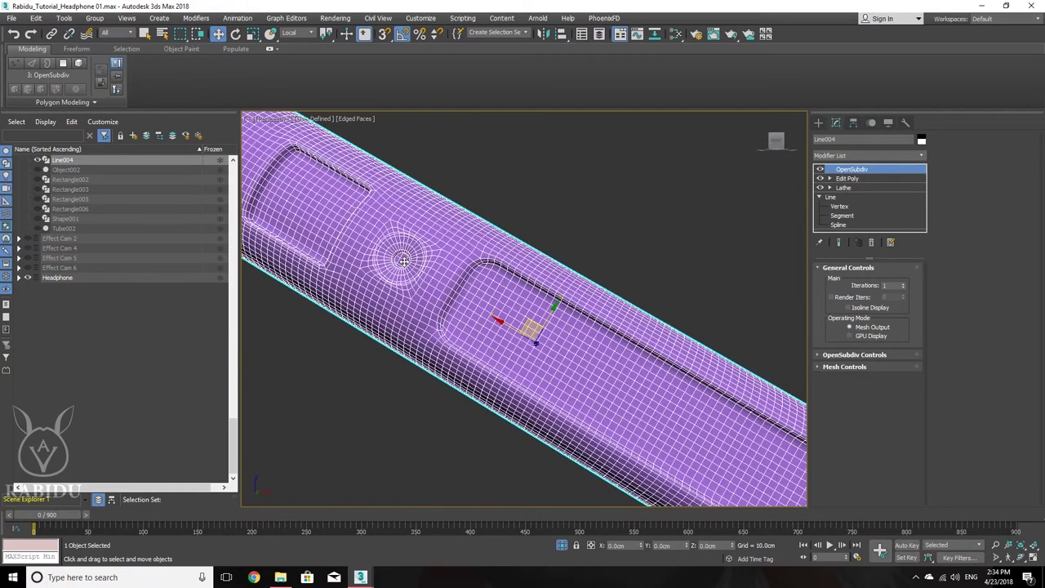
{"action": "scroll", "coordinate": [408, 272], "scroll_direction": "down", "scroll_amount": 2}
{"action": "scroll", "coordinate": [425, 269], "scroll_direction": "down", "scroll_amount": 3}
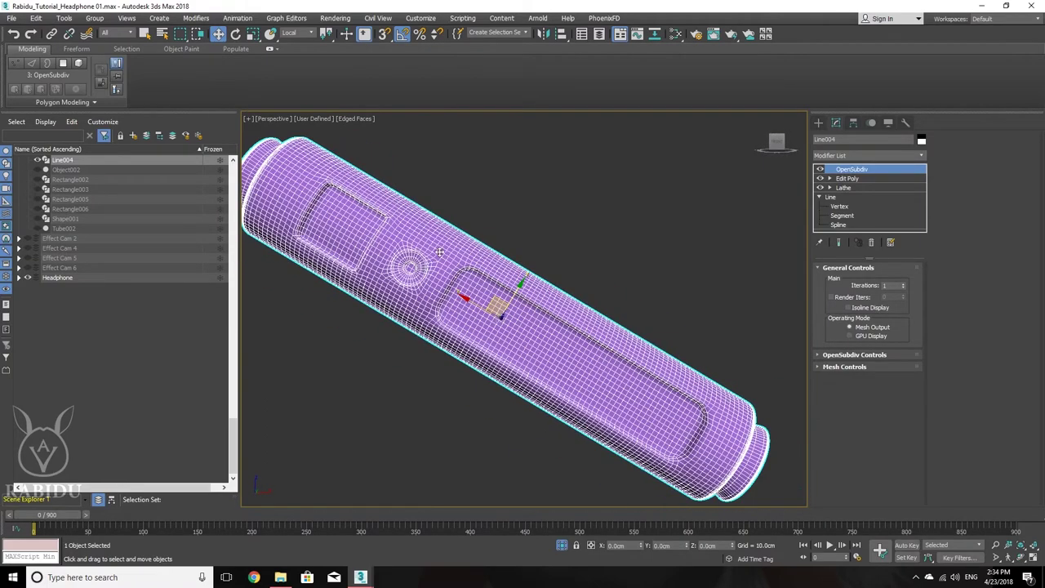
{"action": "middle_click_drag", "start_coordinate": [534, 327], "coordinate": [416, 263], "text": "alt"}
{"action": "scroll", "coordinate": [416, 264], "scroll_direction": "up", "scroll_amount": 5}
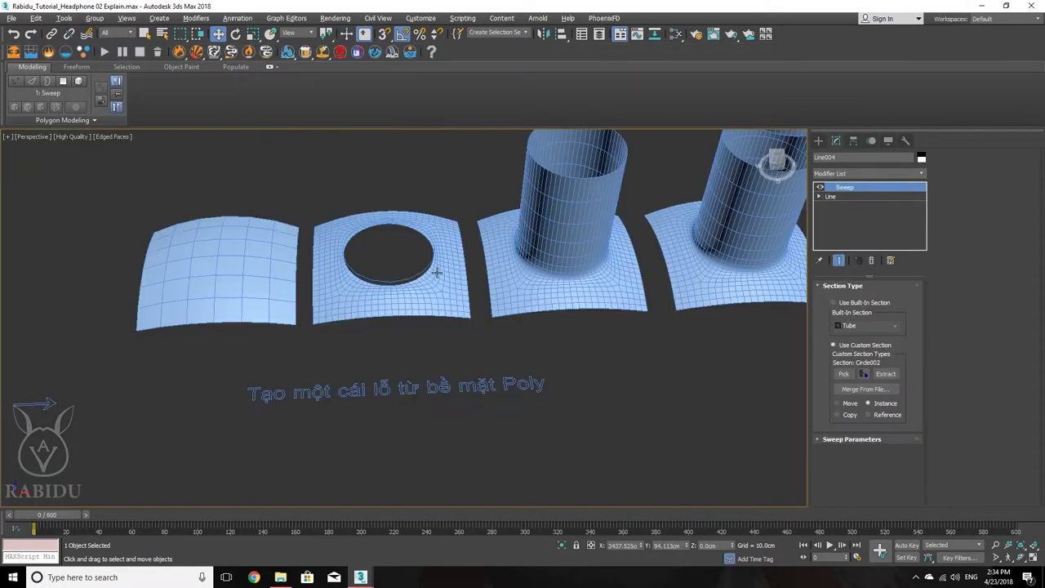
{"action": "scroll", "coordinate": [478, 311], "scroll_direction": "down", "scroll_amount": 6}
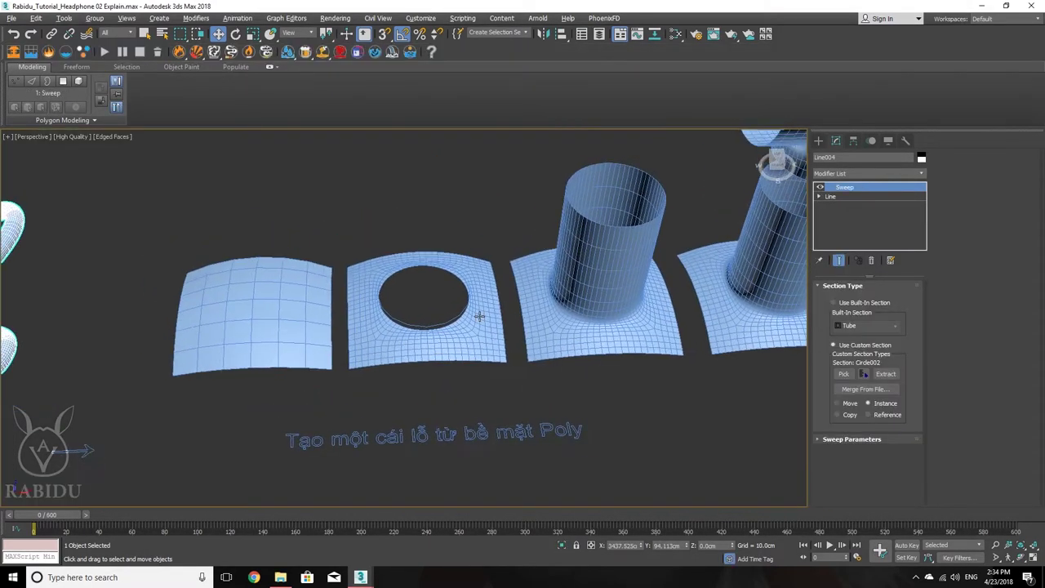
{"action": "scroll", "coordinate": [484, 312], "scroll_direction": "up", "scroll_amount": 2}
{"action": "scroll", "coordinate": [466, 312], "scroll_direction": "down", "scroll_amount": 5}
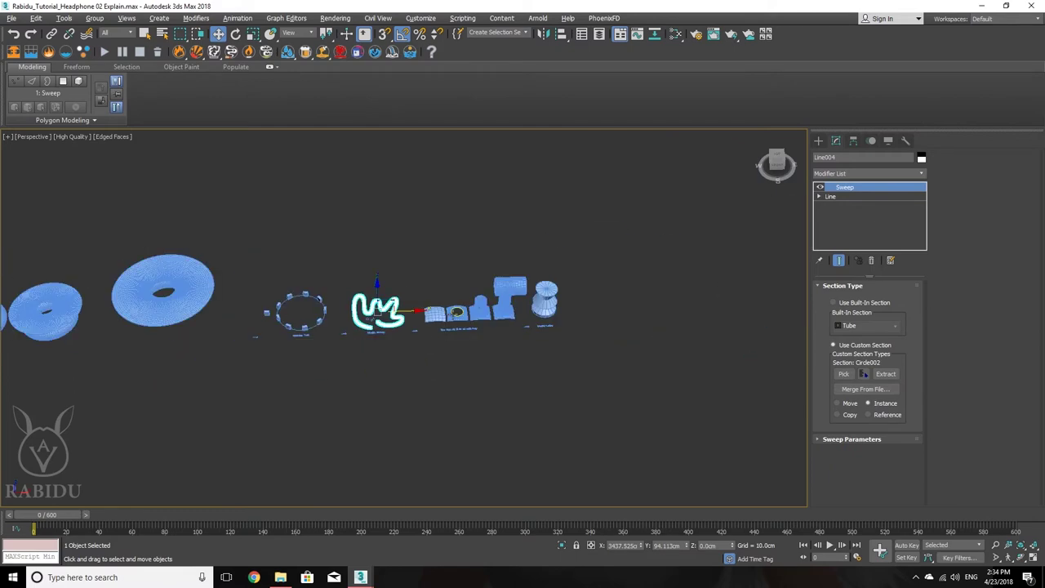
{"action": "scroll", "coordinate": [447, 312], "scroll_direction": "up", "scroll_amount": 3}
{"action": "scroll", "coordinate": [448, 312], "scroll_direction": "up", "scroll_amount": 4}
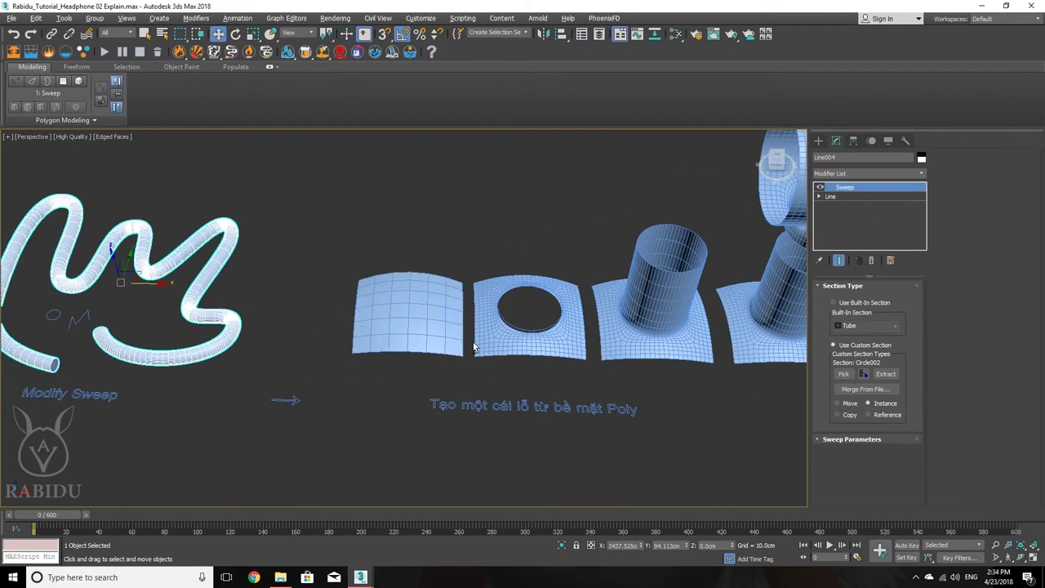
{"action": "scroll", "coordinate": [473, 347], "scroll_direction": "up", "scroll_amount": 5}
{"action": "scroll", "coordinate": [375, 310], "scroll_direction": "down", "scroll_amount": 2}
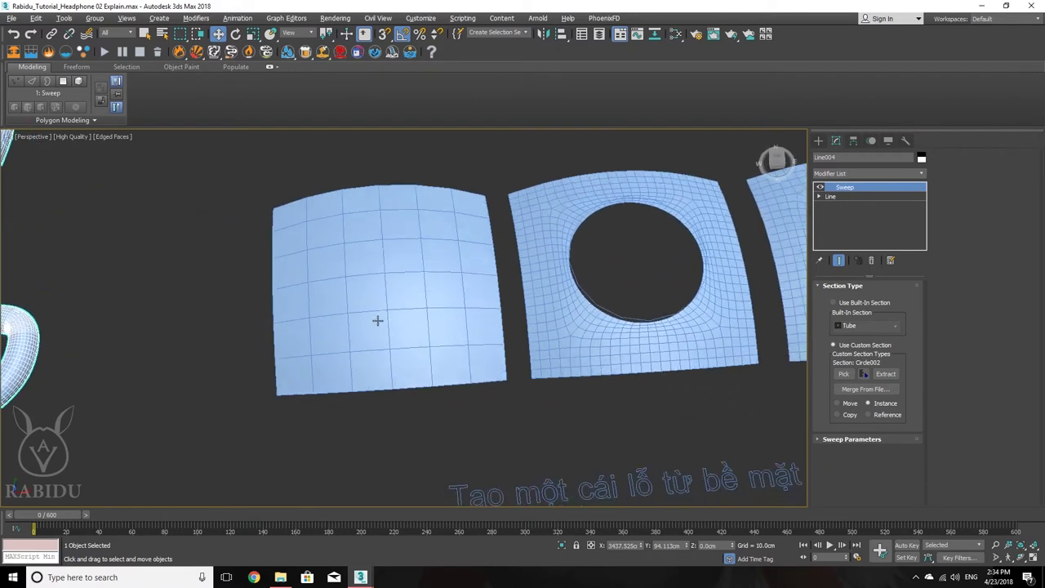
{"action": "middle_click_drag", "start_coordinate": [377, 320], "coordinate": [373, 348], "text": "alt"}
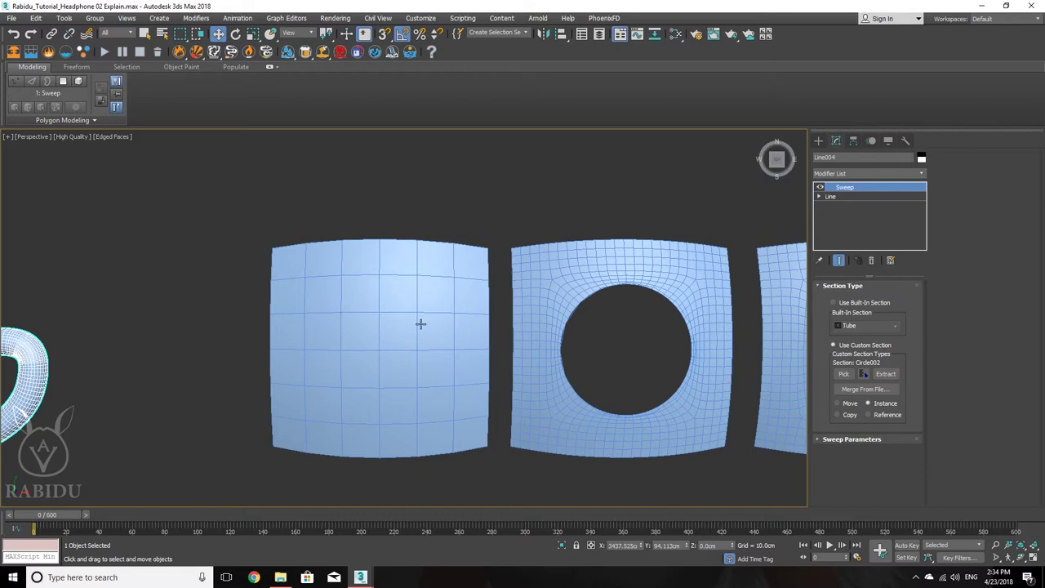
{"action": "middle_click_drag", "start_coordinate": [421, 324], "coordinate": [364, 367]}
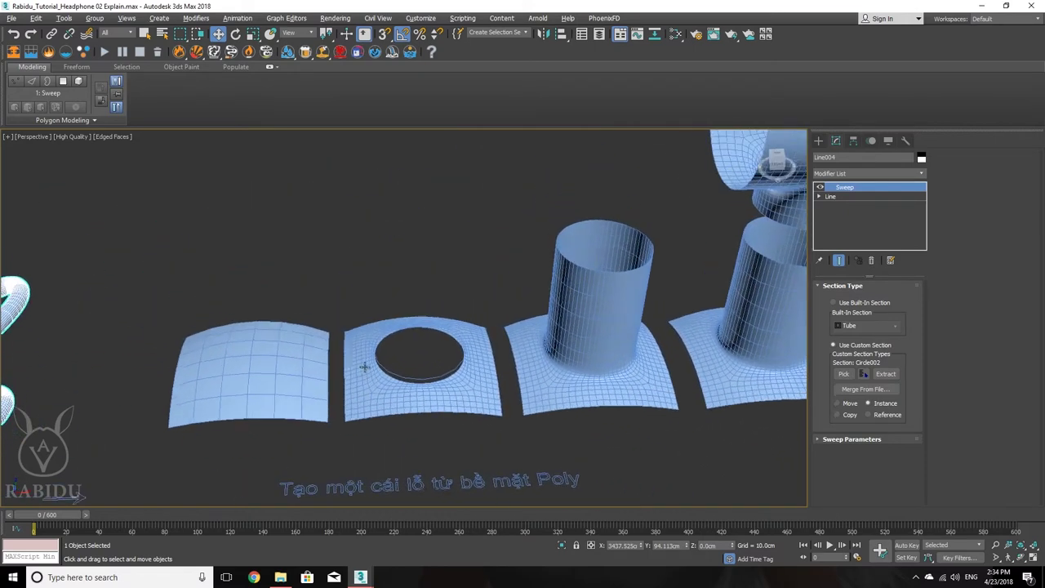
{"action": "scroll", "coordinate": [360, 364], "scroll_direction": "down", "scroll_amount": 2}
{"action": "scroll", "coordinate": [329, 333], "scroll_direction": "up", "scroll_amount": 5}
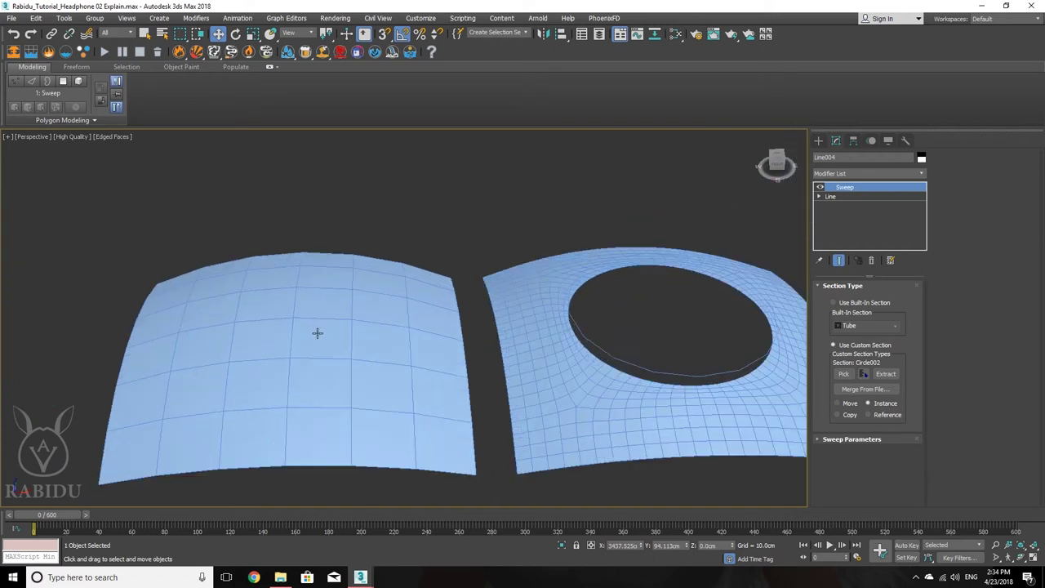
- Shift-drag Circle003 onto the left plane to clone it, then delete the clone
{"action": "left_click", "coordinate": [605, 354]}
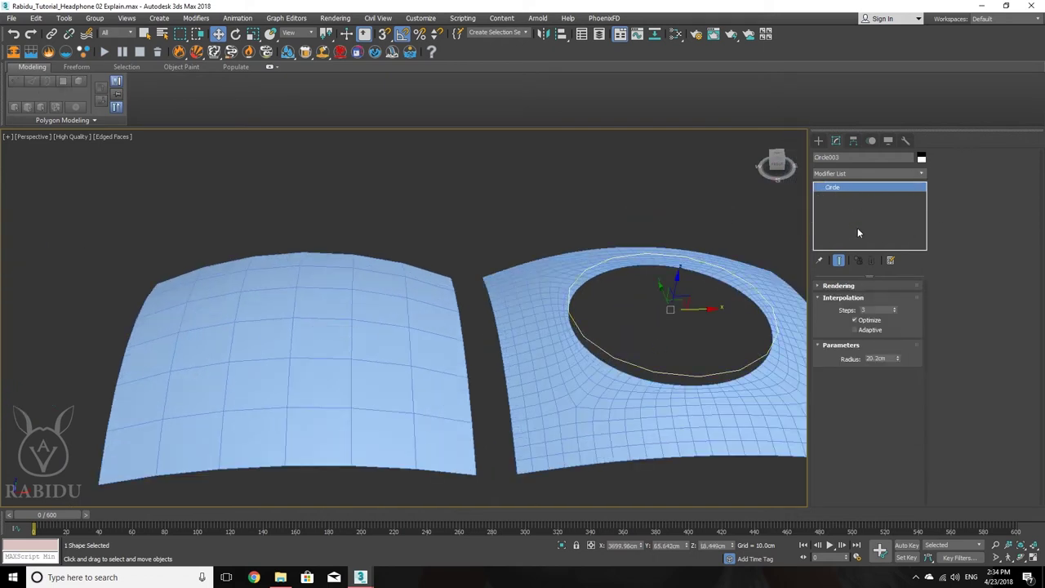
{"action": "left_click_drag", "start_coordinate": [702, 310], "coordinate": [292, 313], "text": "shift"}
{"action": "key", "text": "Delete"}
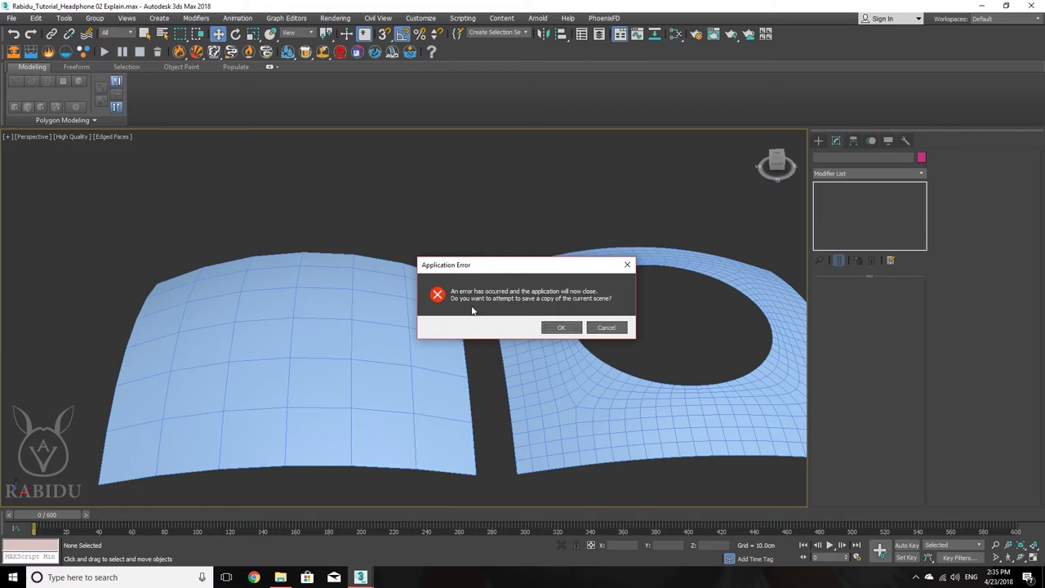
- Save a recovery copy of the crashed scene and acknowledge the saved notice
{"action": "left_click", "coordinate": [560, 327]}
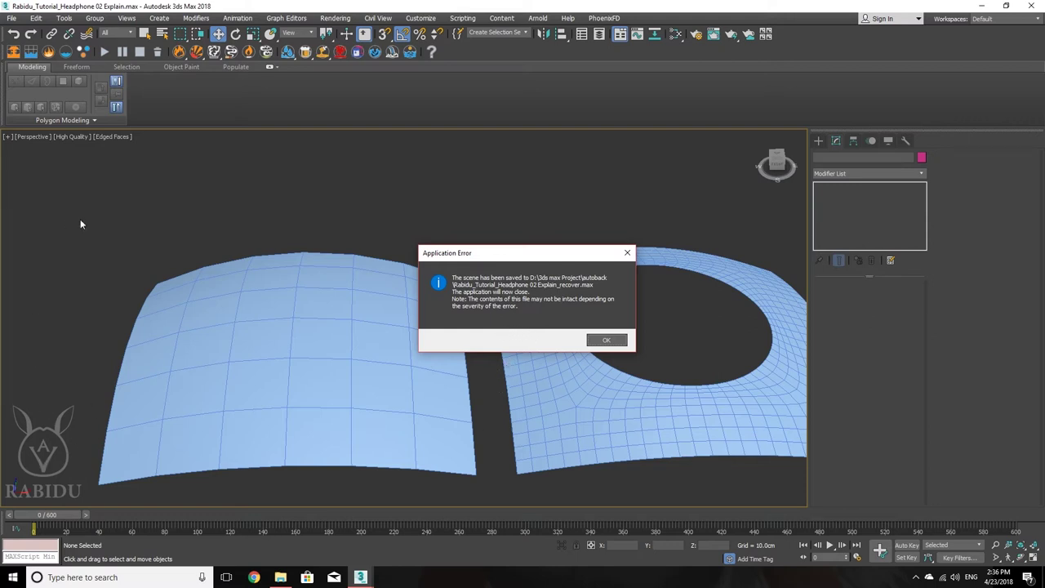
{"action": "left_click", "coordinate": [608, 342]}
{"action": "left_click", "coordinate": [607, 342]}
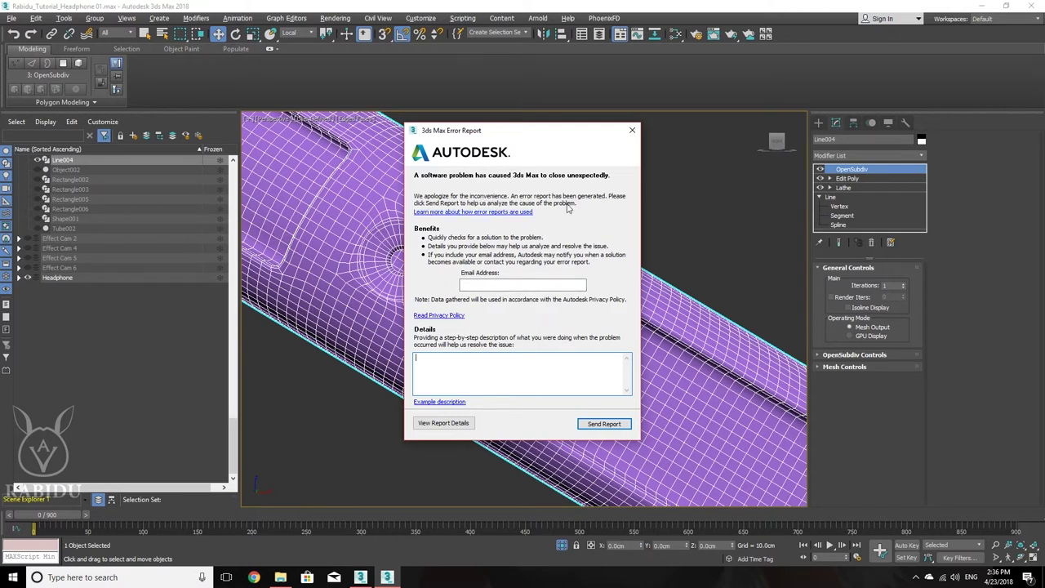
- Close the error report without sending it, dismiss the cancellation message, and open File Explorer
{"action": "left_click", "coordinate": [632, 131]}
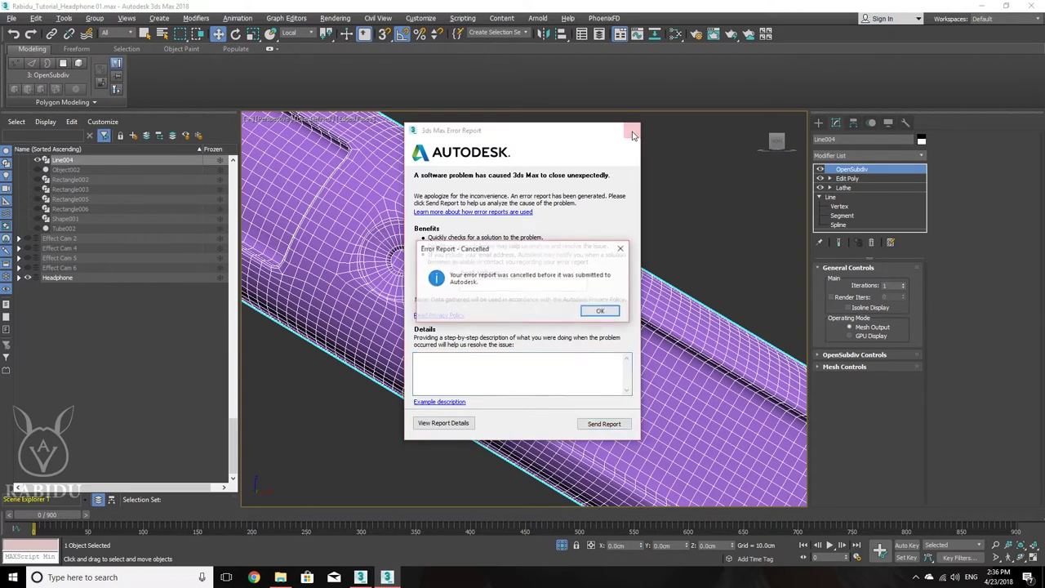
{"action": "left_click", "coordinate": [601, 313]}
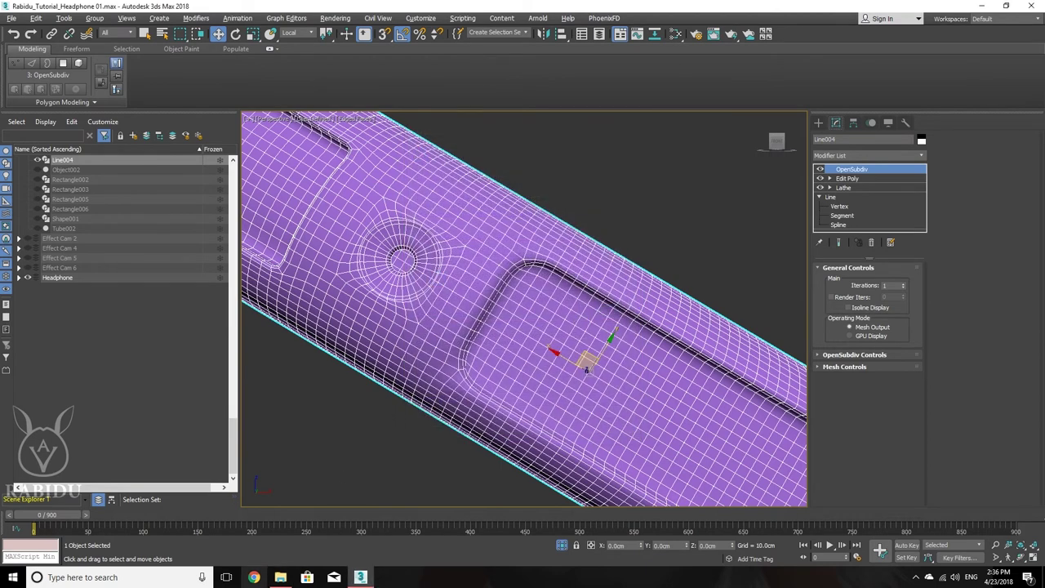
{"action": "left_click", "coordinate": [280, 577]}
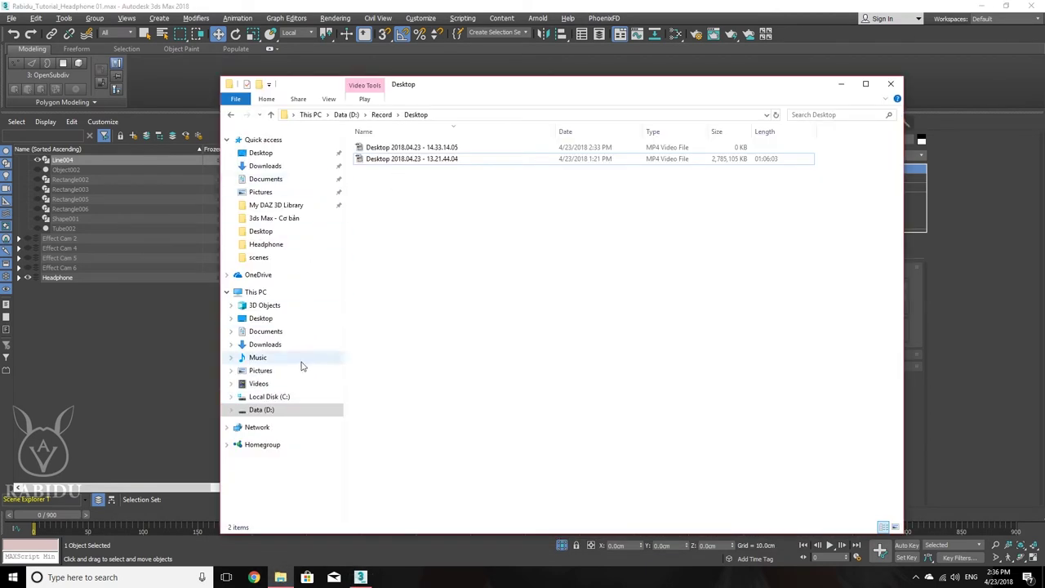
- Find and select the Headphone 02 Explain_recover file in D:\3ds max Project\autoback, then minimize Explorer
{"action": "left_click", "coordinate": [277, 411]}
{"action": "double_click", "coordinate": [400, 147]}
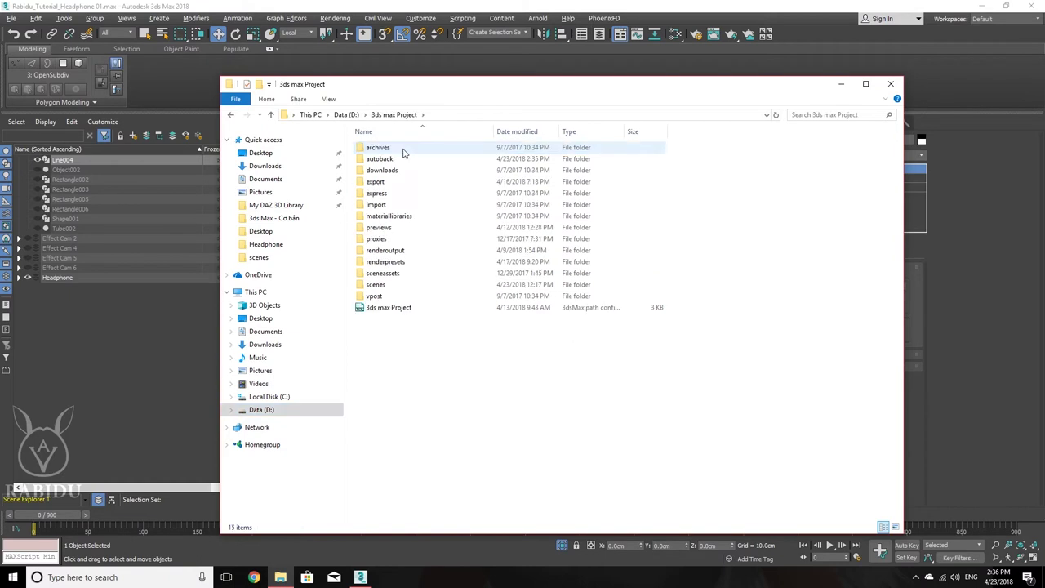
{"action": "double_click", "coordinate": [390, 159]}
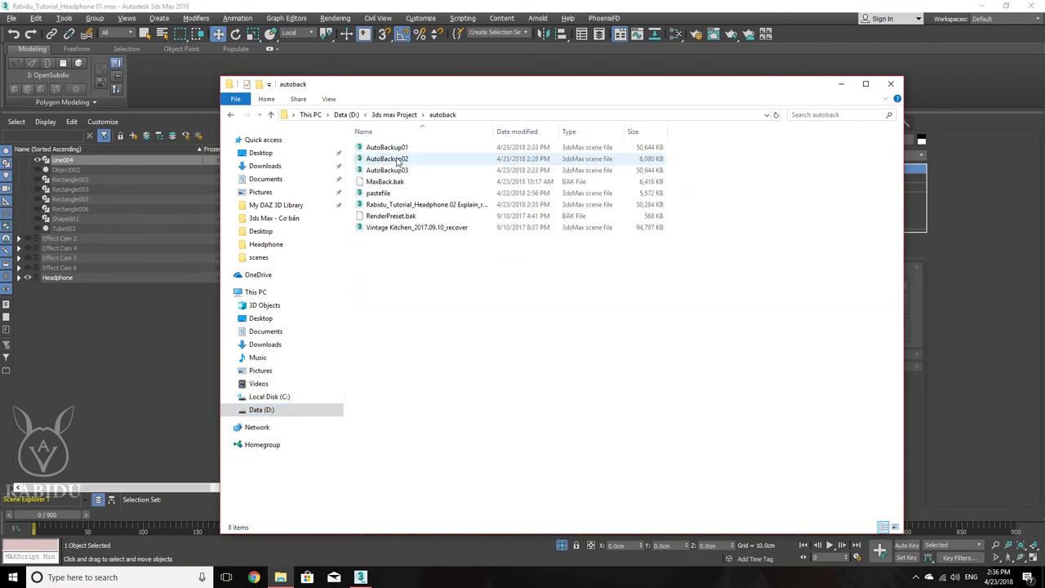
{"action": "left_click_drag", "start_coordinate": [497, 133], "coordinate": [529, 135]}
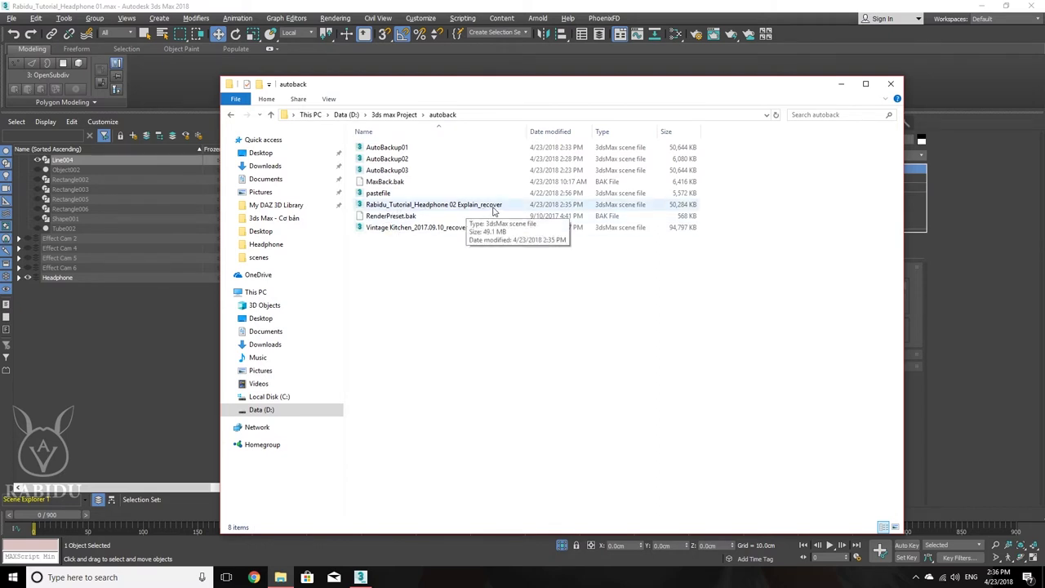
{"action": "left_click", "coordinate": [493, 210]}
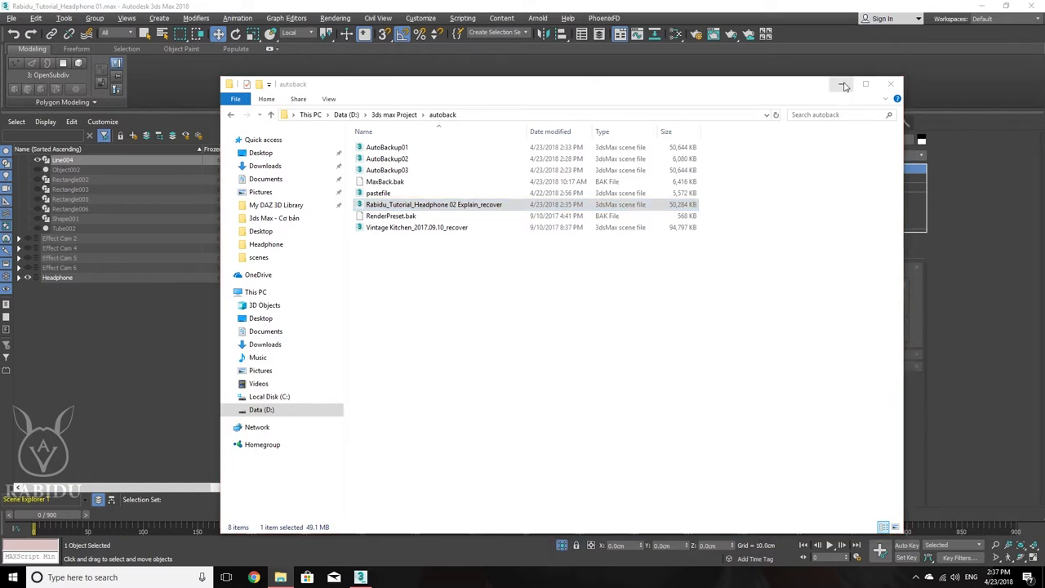
{"action": "left_click", "coordinate": [843, 84]}
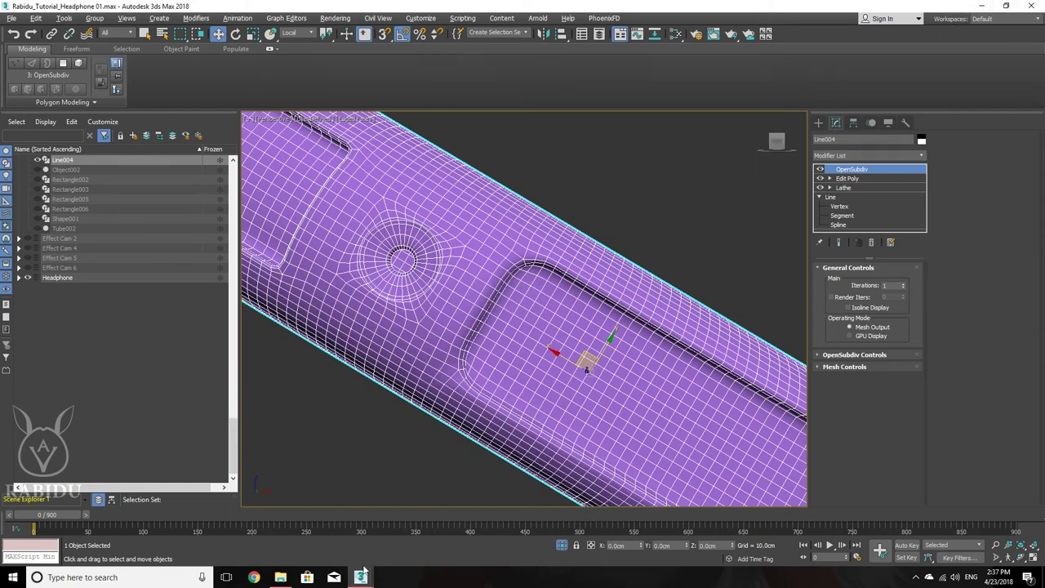
- Switch to the recovered 3ds Max scene and scrub the torus animation, returning to the first frame
{"action": "mouse_move", "coordinate": [371, 577]}
{"action": "left_click", "coordinate": [449, 529]}
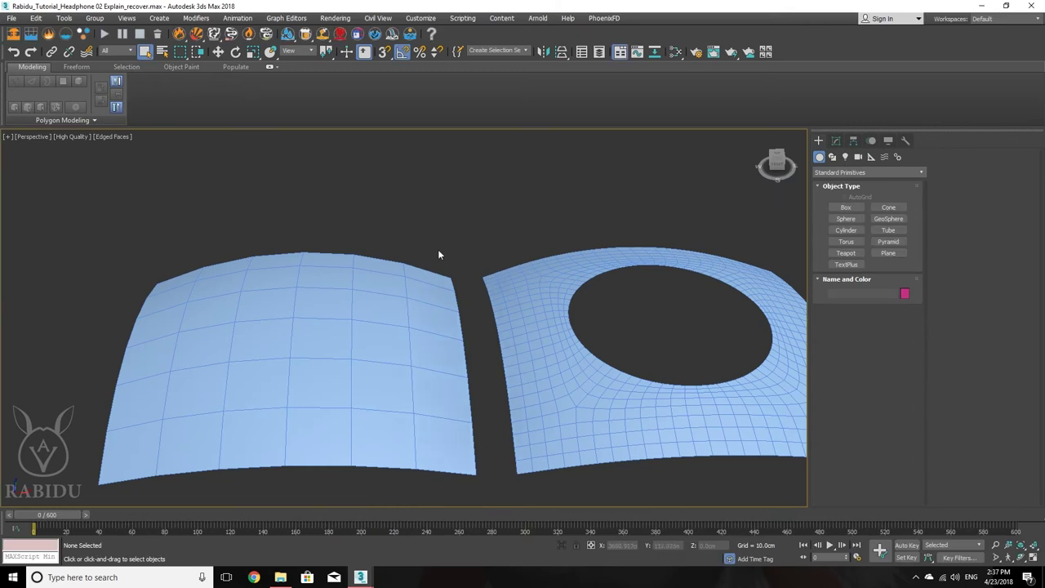
{"action": "scroll", "coordinate": [391, 287], "scroll_direction": "down", "scroll_amount": 10}
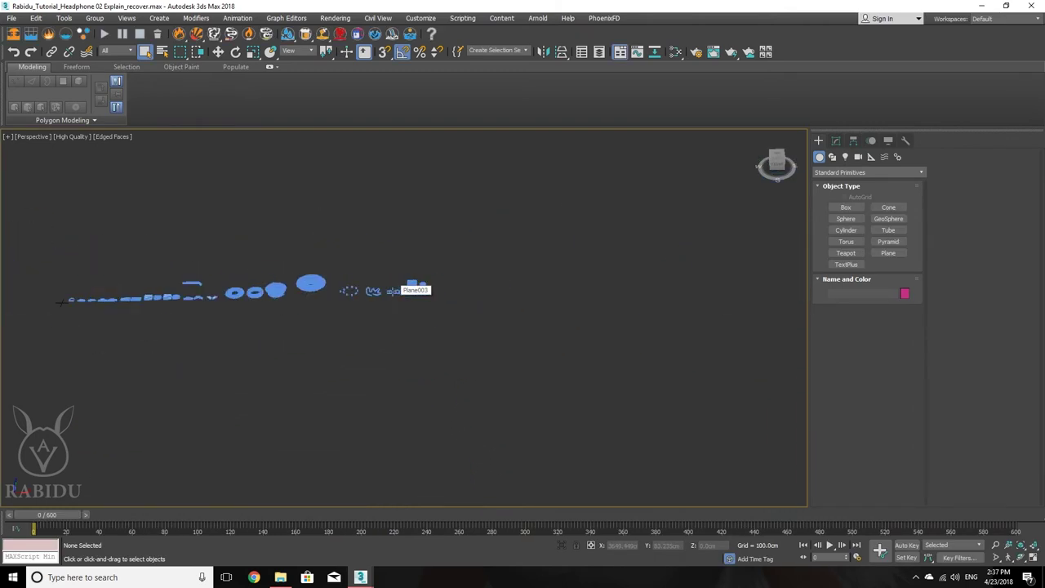
{"action": "scroll", "coordinate": [390, 292], "scroll_direction": "up", "scroll_amount": 3}
{"action": "scroll", "coordinate": [391, 292], "scroll_direction": "up", "scroll_amount": 5}
{"action": "scroll", "coordinate": [391, 291], "scroll_direction": "down", "scroll_amount": 5}
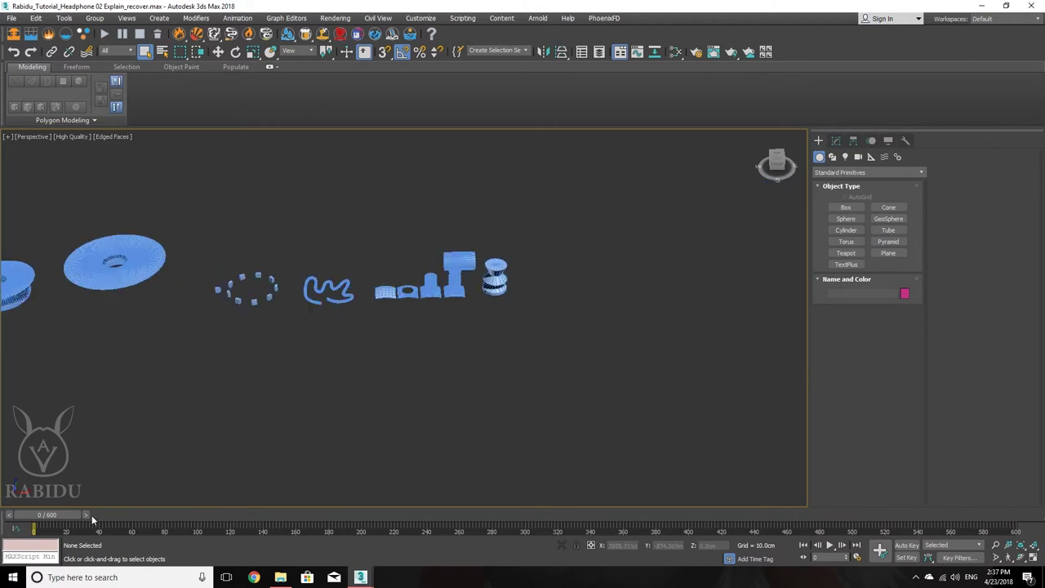
{"action": "left_click_drag", "start_coordinate": [93, 519], "coordinate": [159, 521]}
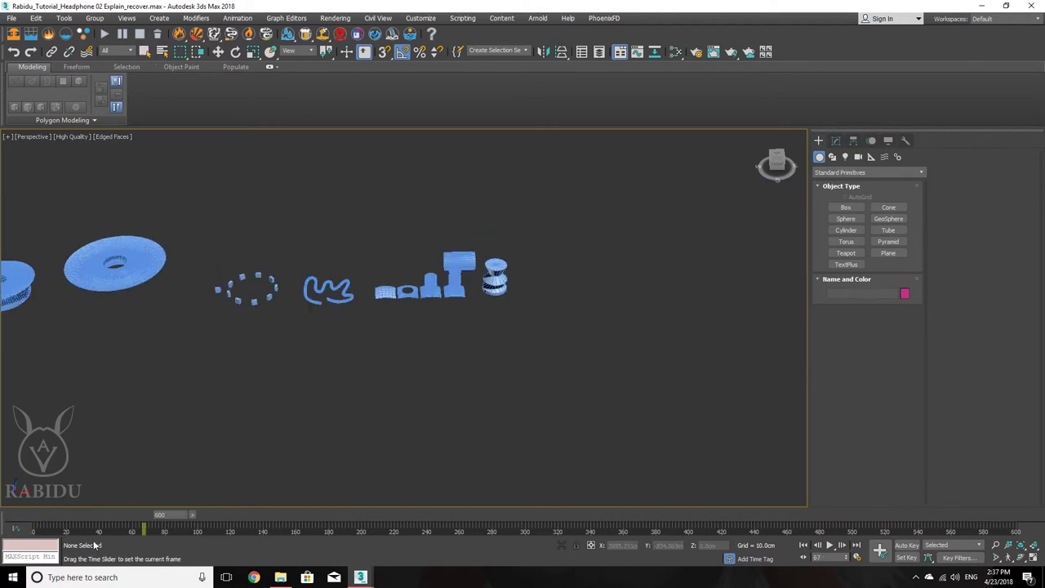
{"action": "key", "text": "Home"}
{"action": "scroll", "coordinate": [433, 297], "scroll_direction": "up", "scroll_amount": 10}
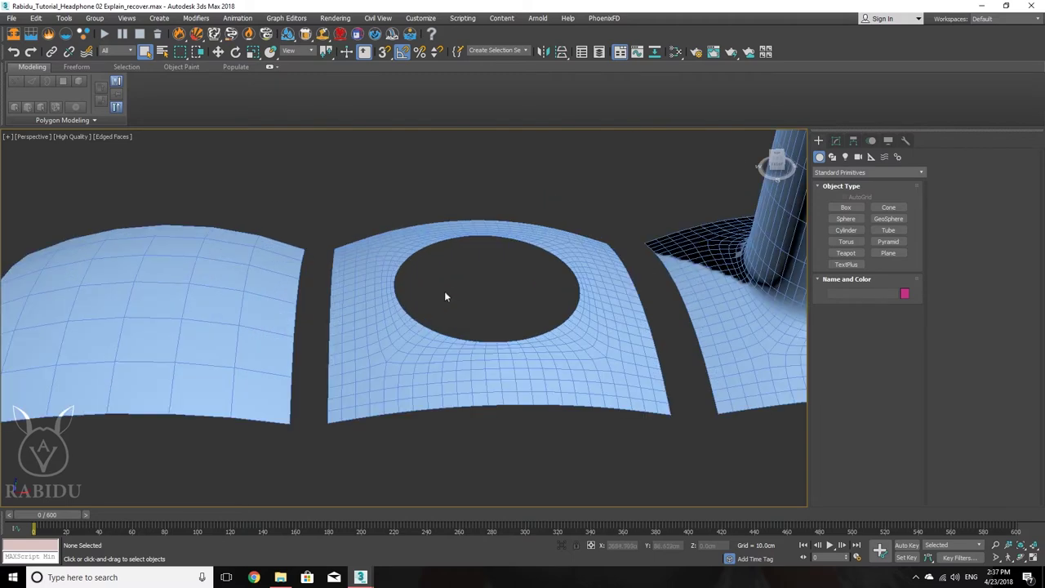
- Select the holed plate, then pick the plain curved plane Plane003 instead
{"action": "middle_click_drag", "start_coordinate": [435, 294], "coordinate": [508, 318]}
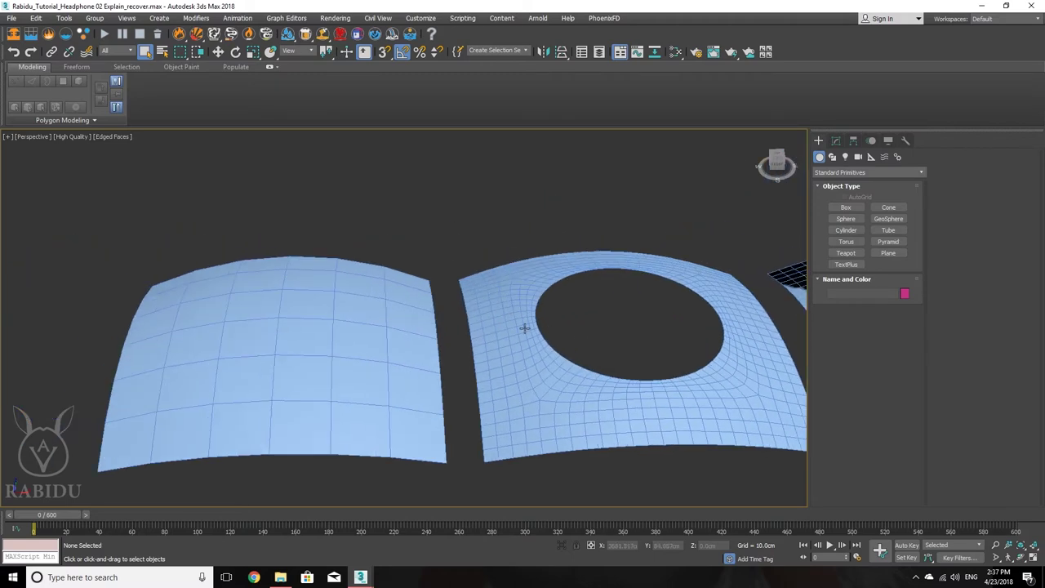
{"action": "left_click", "coordinate": [524, 329]}
{"action": "scroll", "coordinate": [389, 324], "scroll_direction": "down", "scroll_amount": 6}
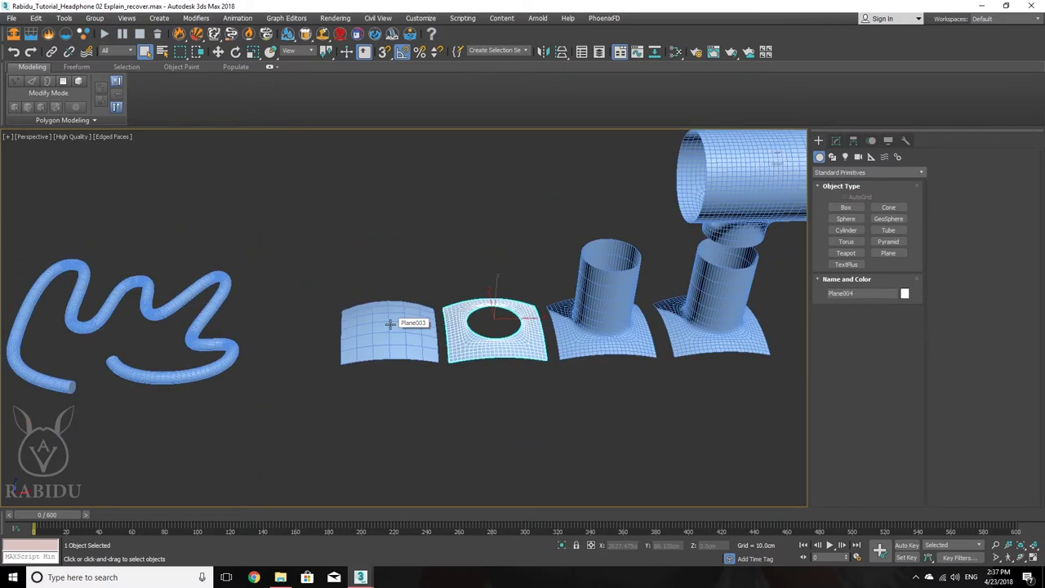
{"action": "scroll", "coordinate": [390, 324], "scroll_direction": "up", "scroll_amount": 5}
{"action": "scroll", "coordinate": [604, 345], "scroll_direction": "up", "scroll_amount": 5}
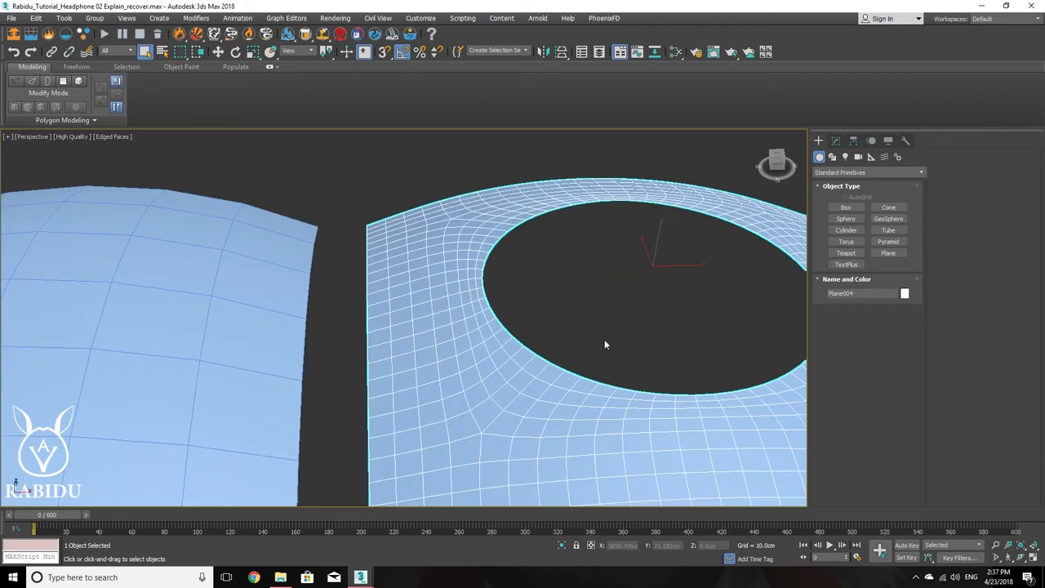
{"action": "scroll", "coordinate": [604, 345], "scroll_direction": "down", "scroll_amount": 8}
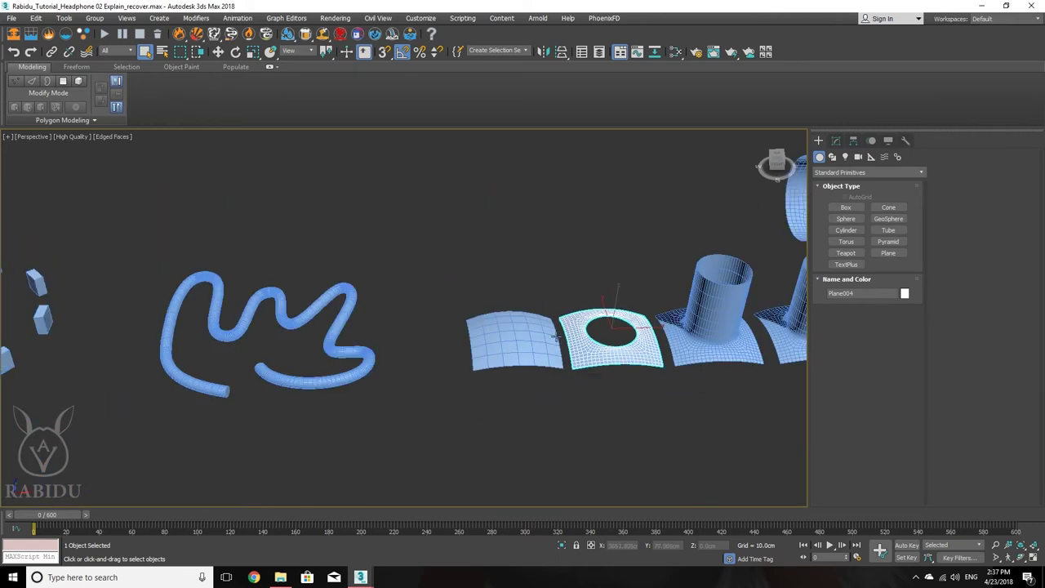
{"action": "scroll", "coordinate": [556, 337], "scroll_direction": "up", "scroll_amount": 5}
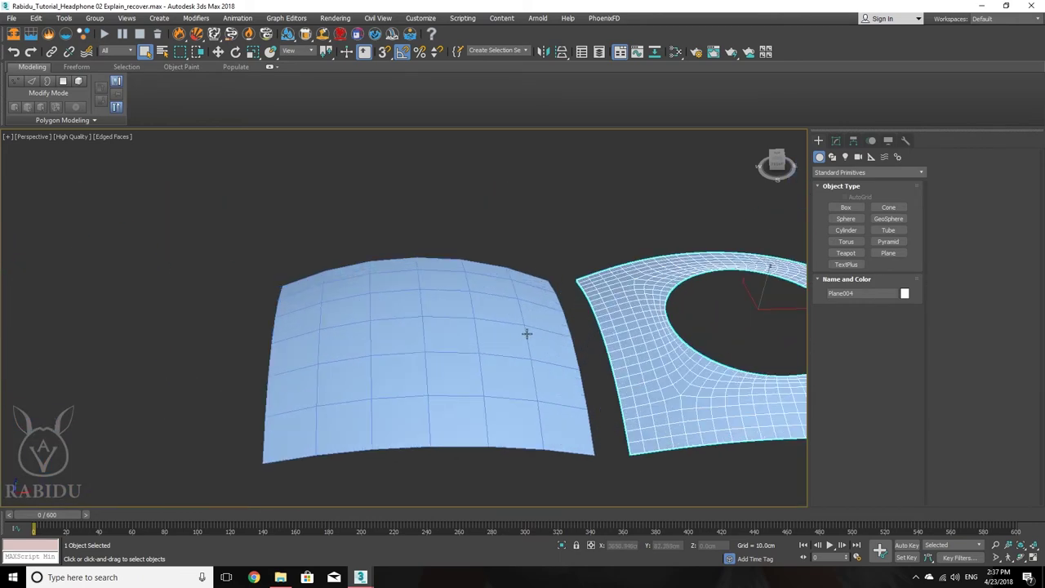
{"action": "left_click", "coordinate": [455, 336]}
{"action": "mouse_move", "coordinate": [468, 344]}
{"action": "middle_mouse_down", "text": "alt"}
{"action": "mouse_move", "coordinate": [444, 326]}
{"action": "mouse_move", "coordinate": [498, 368]}
{"action": "mouse_move", "coordinate": [547, 315]}
{"action": "mouse_move", "coordinate": [490, 343]}
{"action": "mouse_move", "coordinate": [436, 312]}
{"action": "mouse_move", "coordinate": [450, 352]}
{"action": "mouse_move", "coordinate": [484, 339]}
{"action": "middle_mouse_up", "text": "alt"}
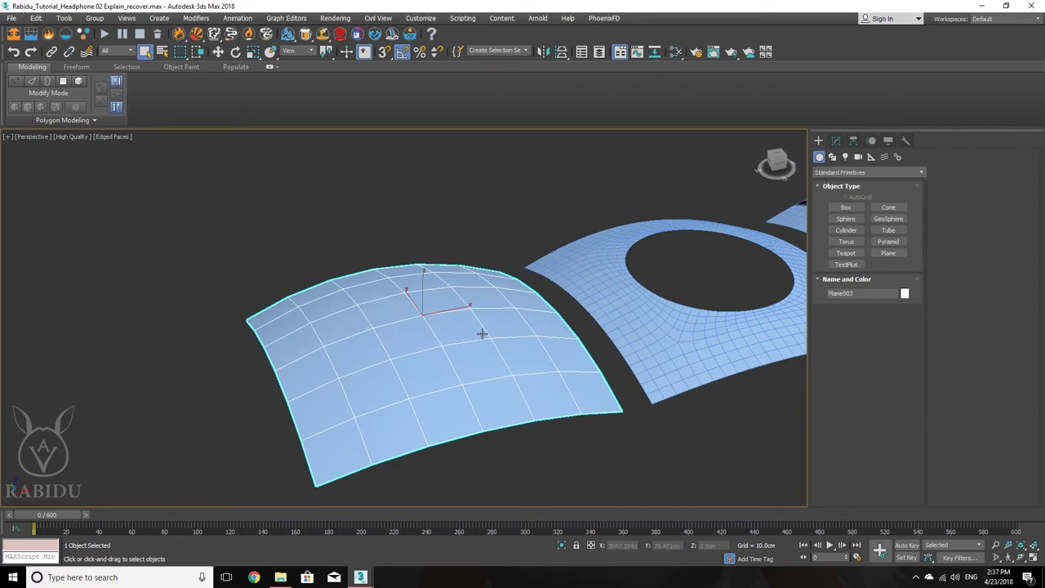
- In Top view, draw a vertex-snapped circle from Plane003's centre and set its radius to 19.674cm
{"action": "key", "text": "f"}
{"action": "key", "text": "t"}
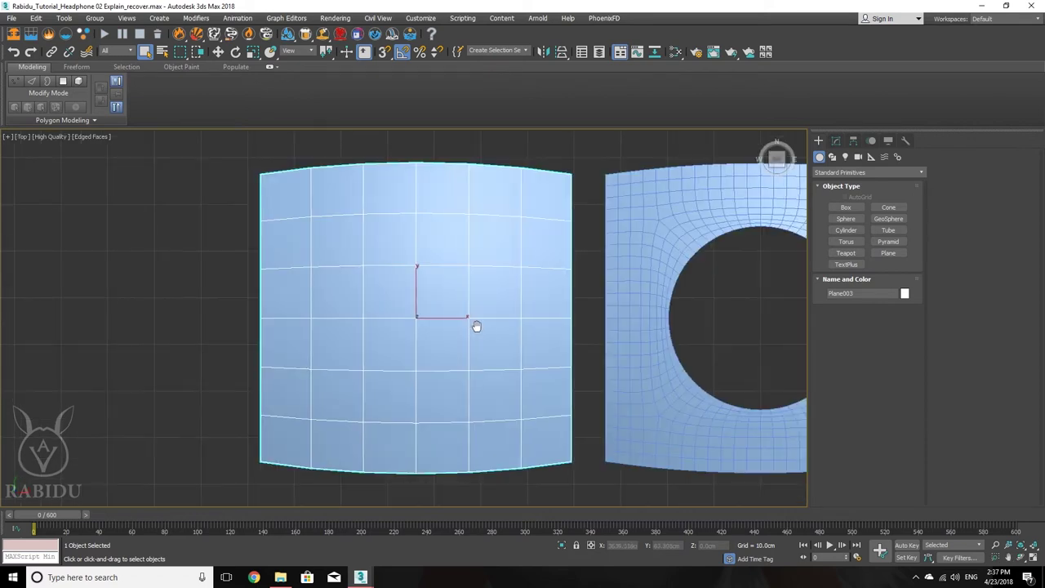
{"action": "middle_click_drag", "start_coordinate": [477, 326], "coordinate": [382, 309]}
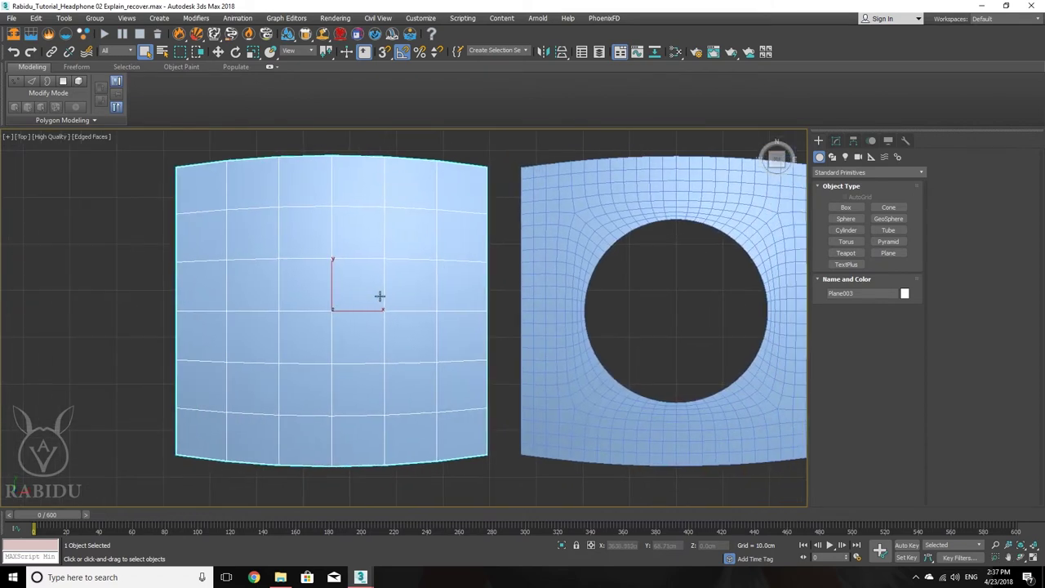
{"action": "left_click", "coordinate": [832, 158]}
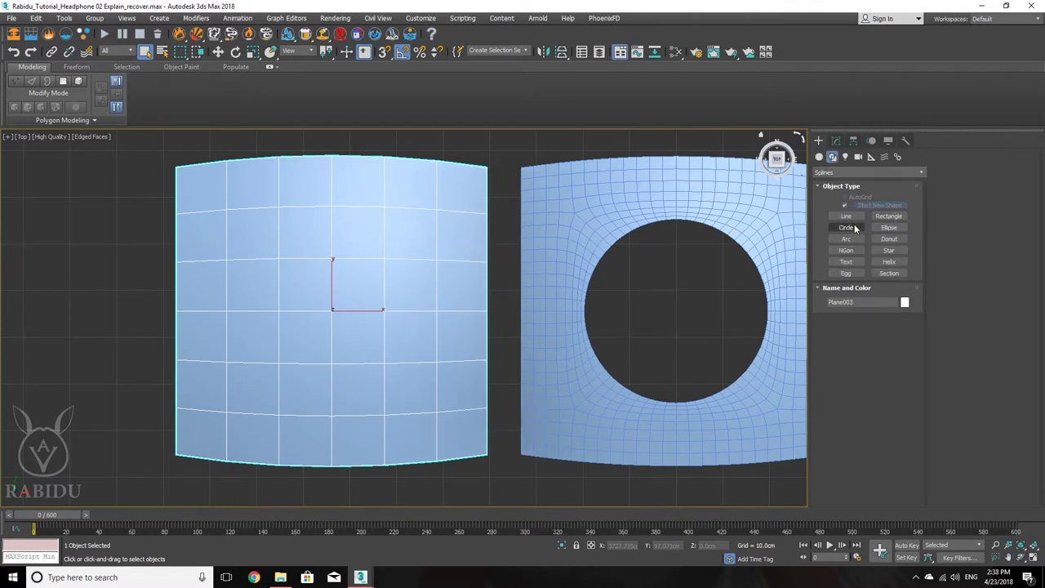
{"action": "left_click", "coordinate": [849, 227]}
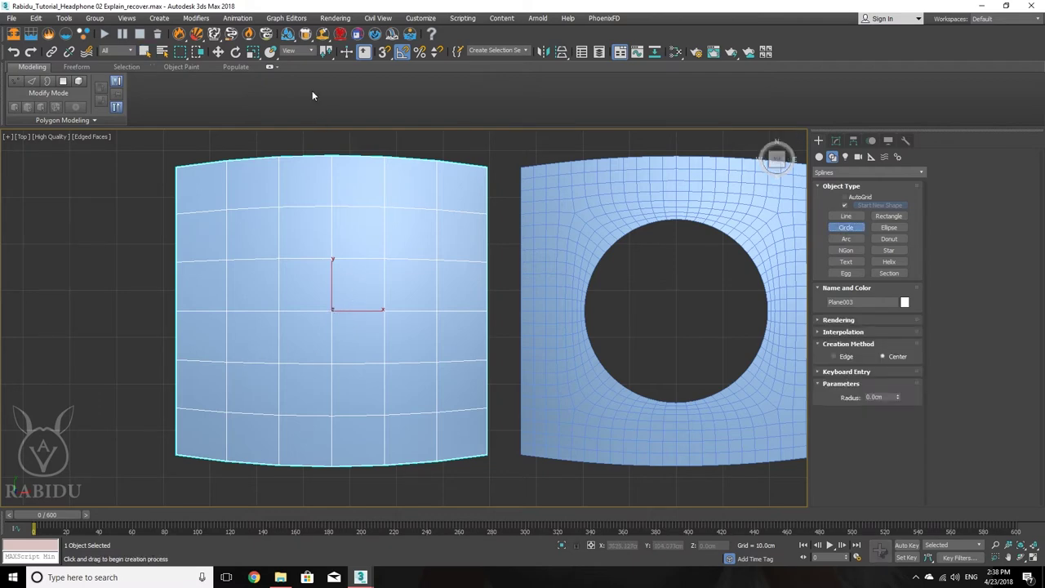
{"action": "left_click", "coordinate": [388, 51]}
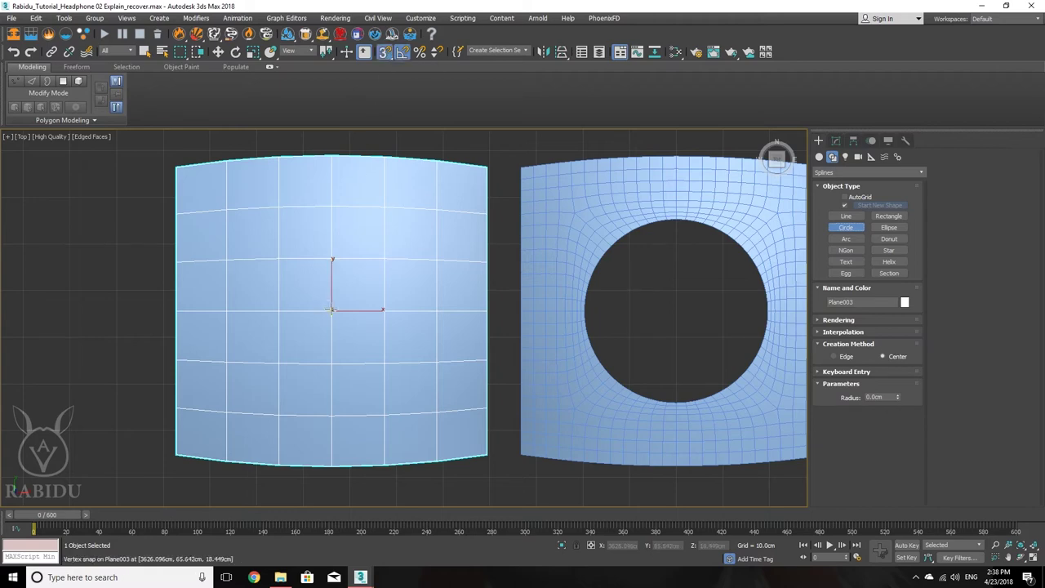
{"action": "left_click_drag", "start_coordinate": [331, 309], "coordinate": [332, 257]}
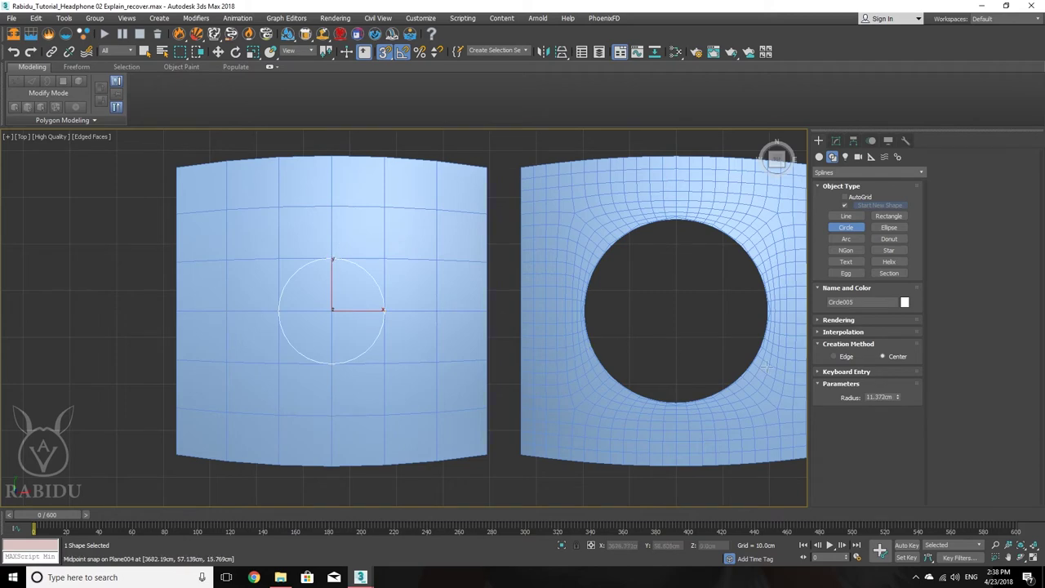
{"action": "left_click_drag", "start_coordinate": [897, 397], "coordinate": [898, 357]}
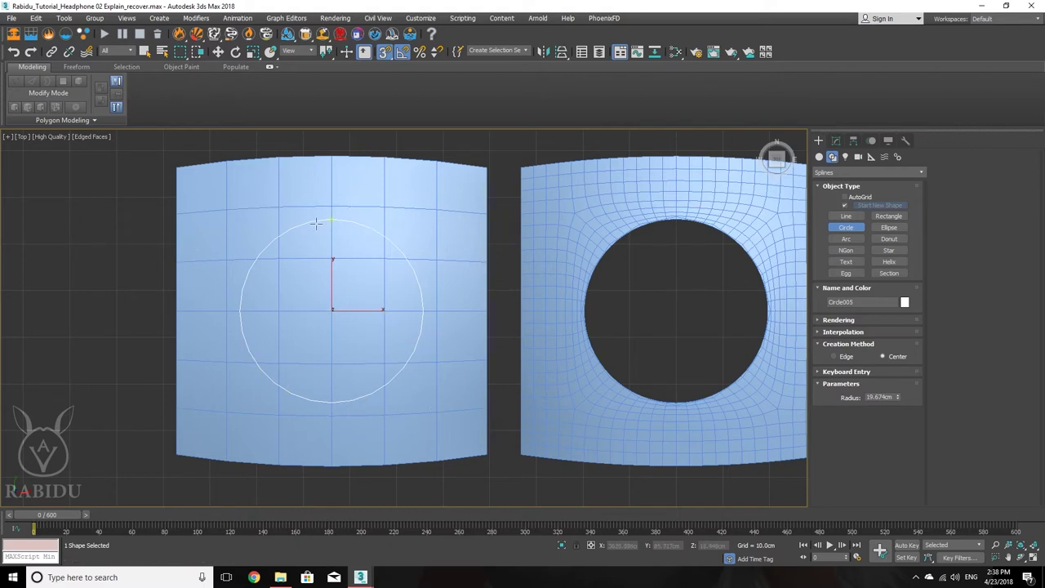
{"action": "scroll", "coordinate": [318, 293], "scroll_direction": "up", "scroll_amount": 3}
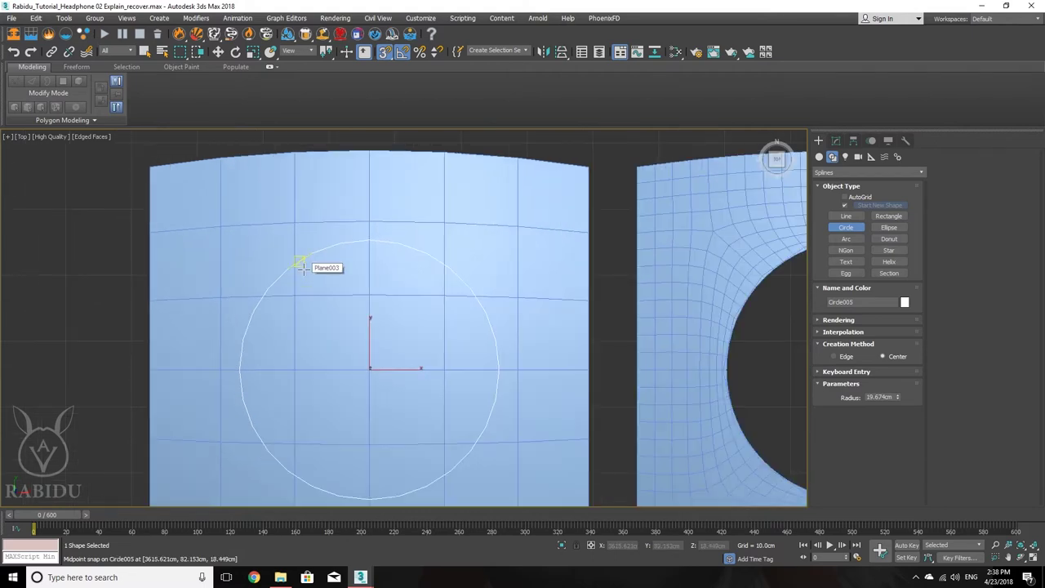
{"action": "scroll", "coordinate": [303, 264], "scroll_direction": "down", "scroll_amount": 2}
{"action": "scroll", "coordinate": [324, 271], "scroll_direction": "up", "scroll_amount": 2}
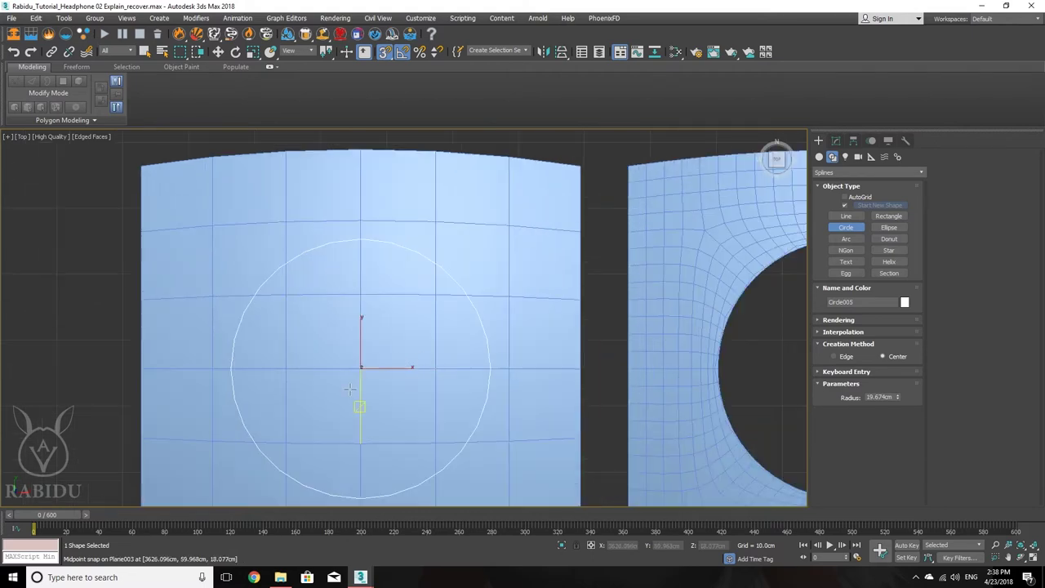
- Set Circle005's interpolation Steps to 1 to make an octagon, then exit the Circle tool
{"action": "left_click", "coordinate": [831, 334]}
{"action": "right_click", "coordinate": [893, 345]}
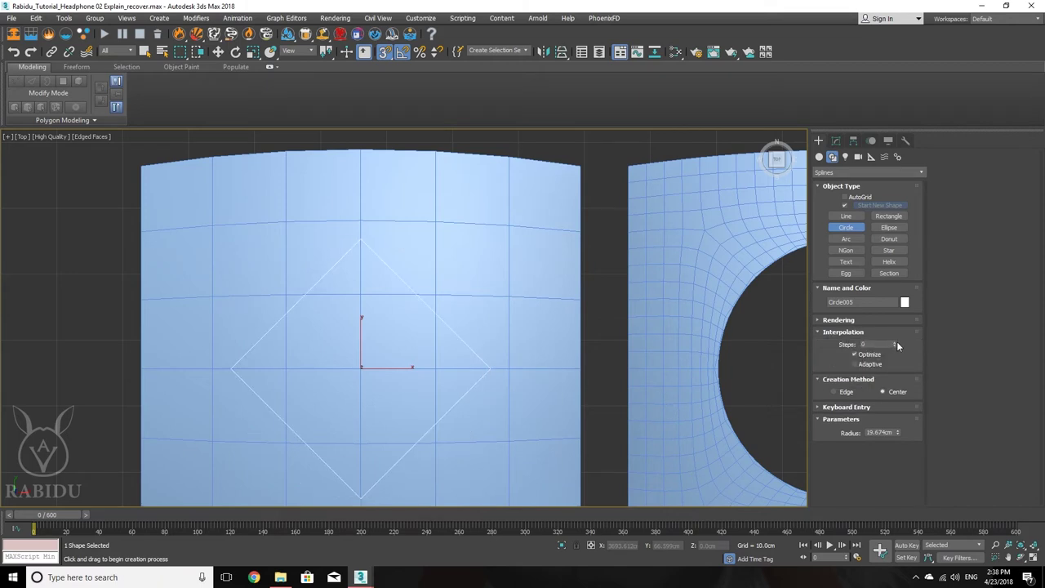
{"action": "left_click", "coordinate": [896, 342]}
{"action": "middle_click_drag", "start_coordinate": [257, 288], "coordinate": [289, 296]}
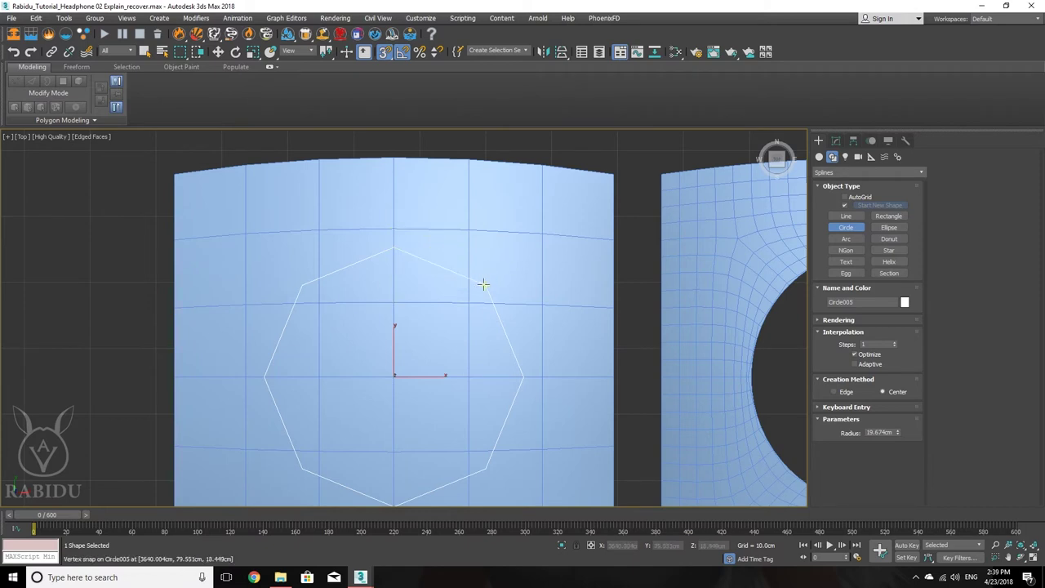
{"action": "middle_click_drag", "start_coordinate": [453, 350], "coordinate": [447, 298]}
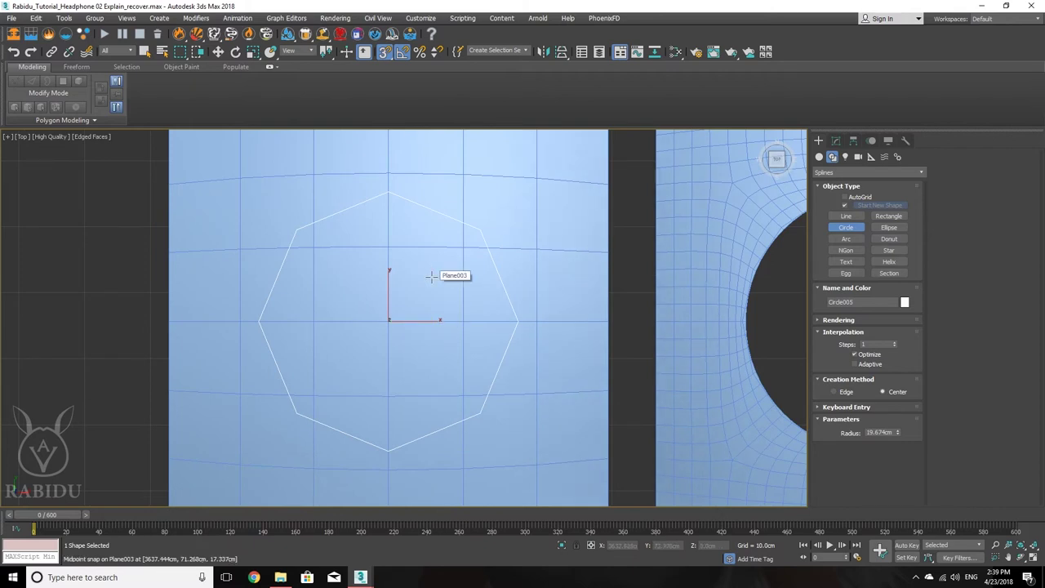
{"action": "right_click", "coordinate": [431, 279]}
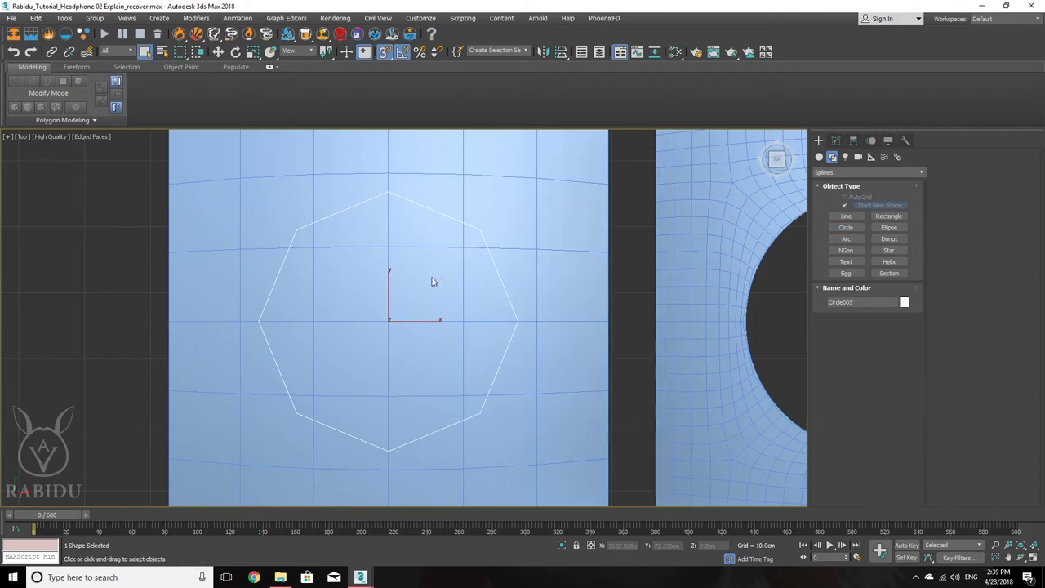
- Select Plane003 and view it at an angle in the Perspective viewport
{"action": "left_click", "coordinate": [432, 281]}
{"action": "middle_click_drag", "start_coordinate": [426, 298], "coordinate": [450, 223], "text": "alt"}
{"action": "key", "text": "p"}
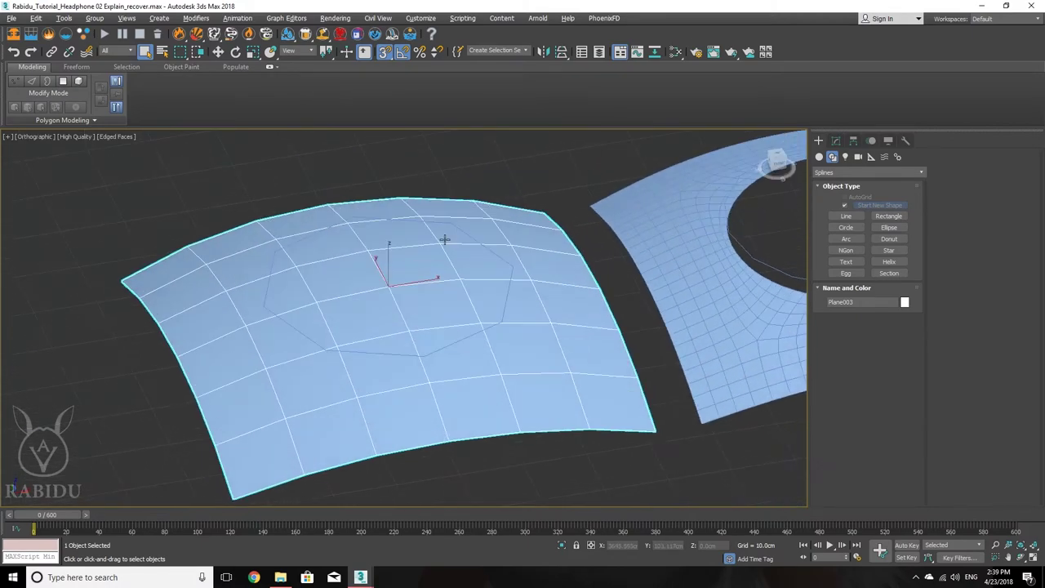
{"action": "scroll", "coordinate": [445, 240], "scroll_direction": "up", "scroll_amount": 2}
{"action": "scroll", "coordinate": [423, 276], "scroll_direction": "down", "scroll_amount": 3}
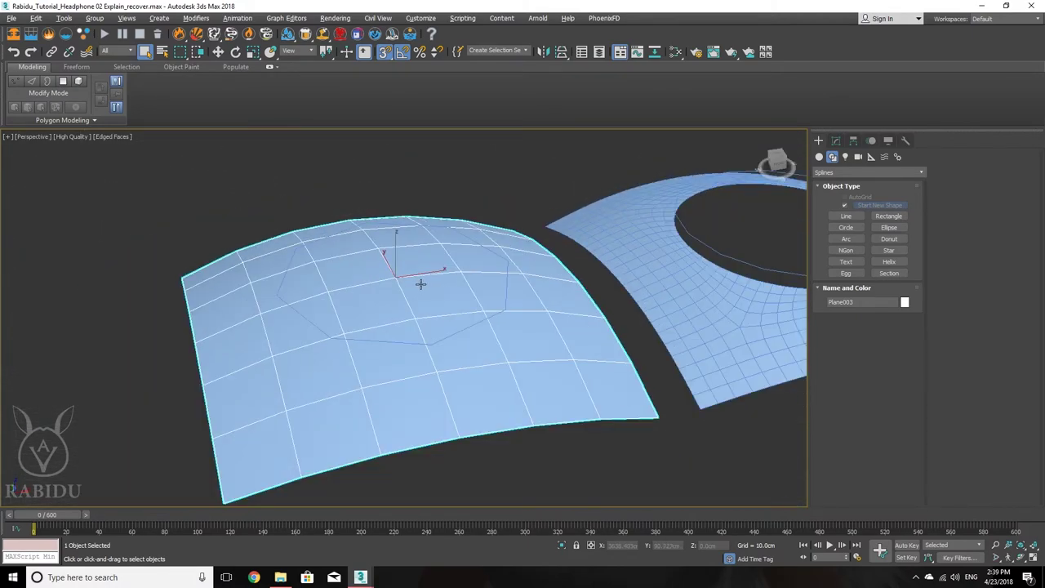
{"action": "middle_click_drag", "start_coordinate": [422, 284], "coordinate": [433, 263], "text": "alt"}
- Add an Edit Poly modifier to Plane003 from the Modifier List
{"action": "left_click", "coordinate": [835, 142]}
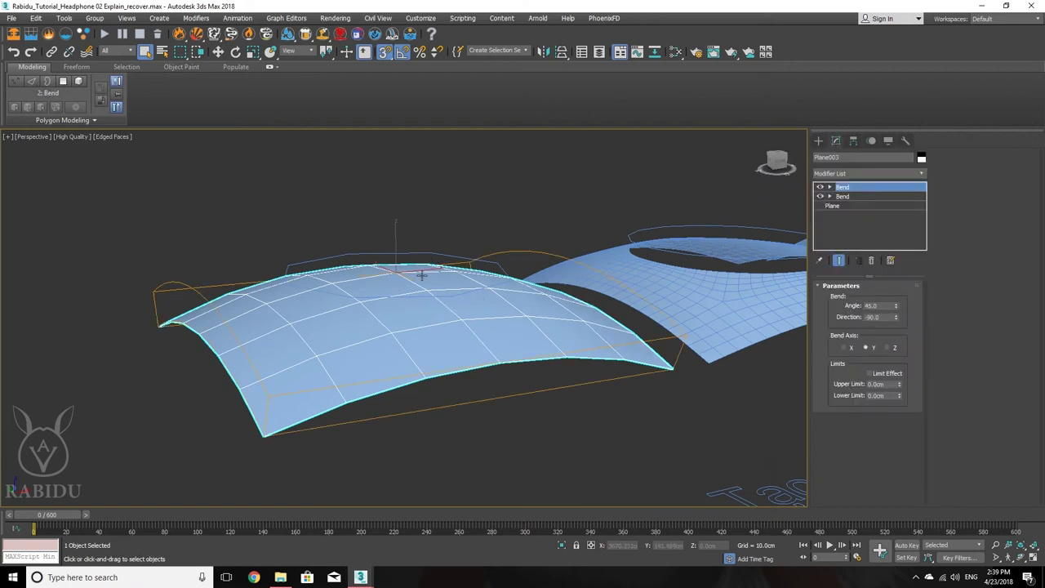
{"action": "middle_click_drag", "start_coordinate": [422, 275], "coordinate": [421, 297], "text": "alt"}
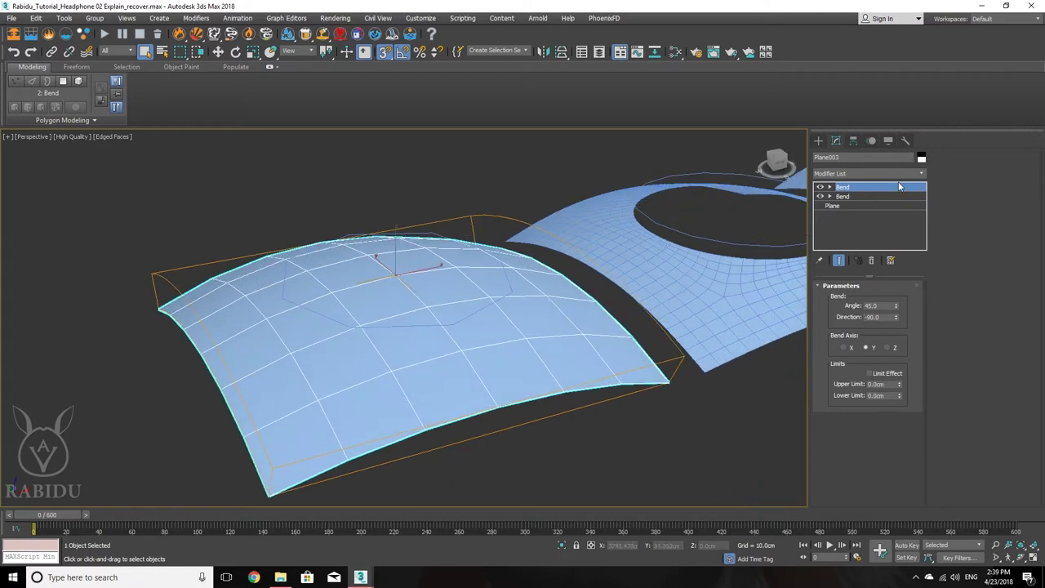
{"action": "left_click", "coordinate": [909, 173]}
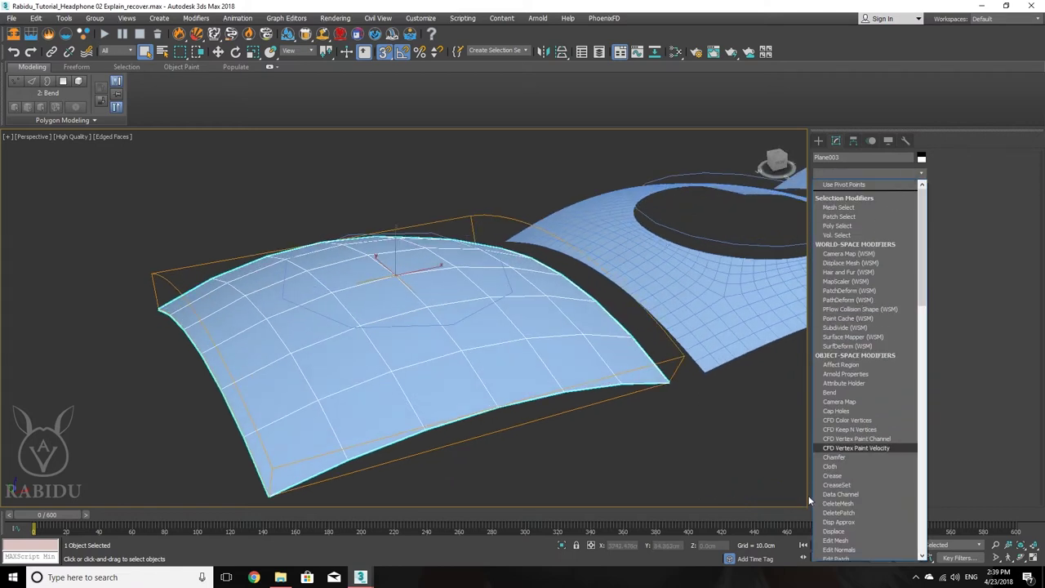
{"action": "scroll", "coordinate": [849, 549], "scroll_direction": "down", "scroll_amount": 1}
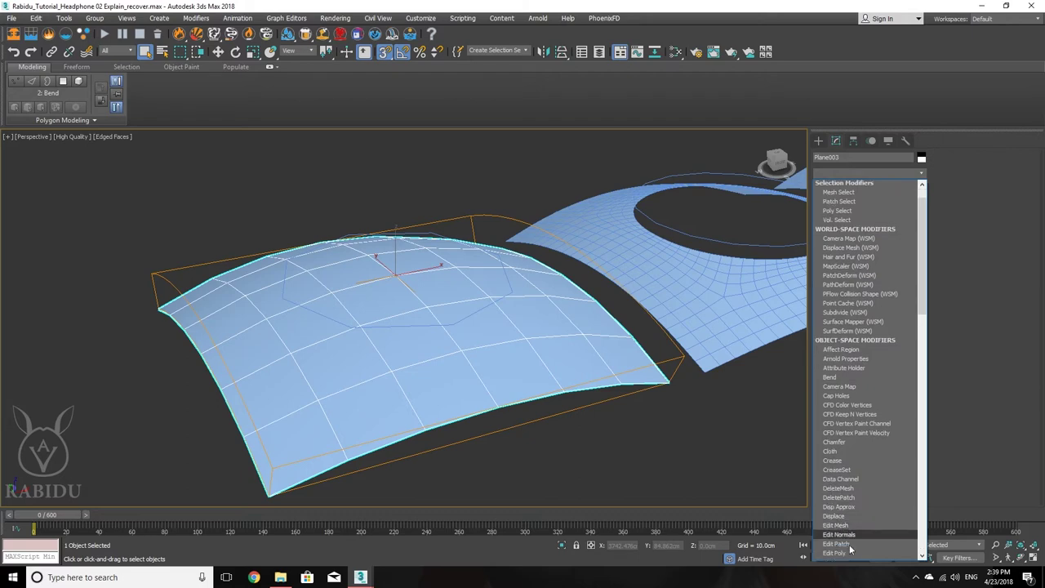
{"action": "scroll", "coordinate": [850, 548], "scroll_direction": "down", "scroll_amount": 3}
{"action": "left_click", "coordinate": [844, 489]}
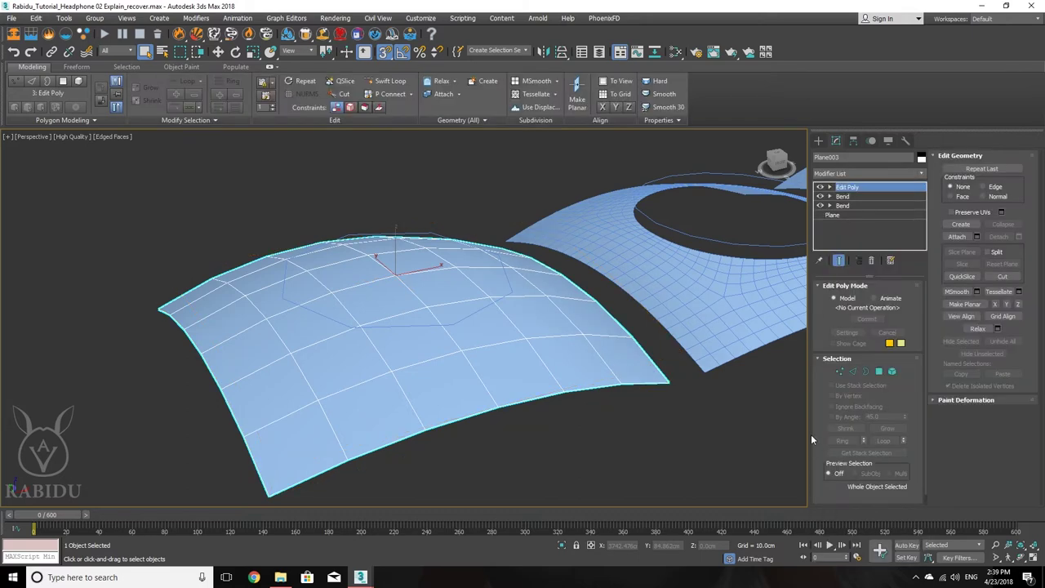
{"action": "middle_click_drag", "start_coordinate": [424, 282], "coordinate": [389, 382], "text": "alt"}
- Frame Plane003 and its octagon outline in the Top view with zoom extents selected (Z)
{"action": "key", "text": "t"}
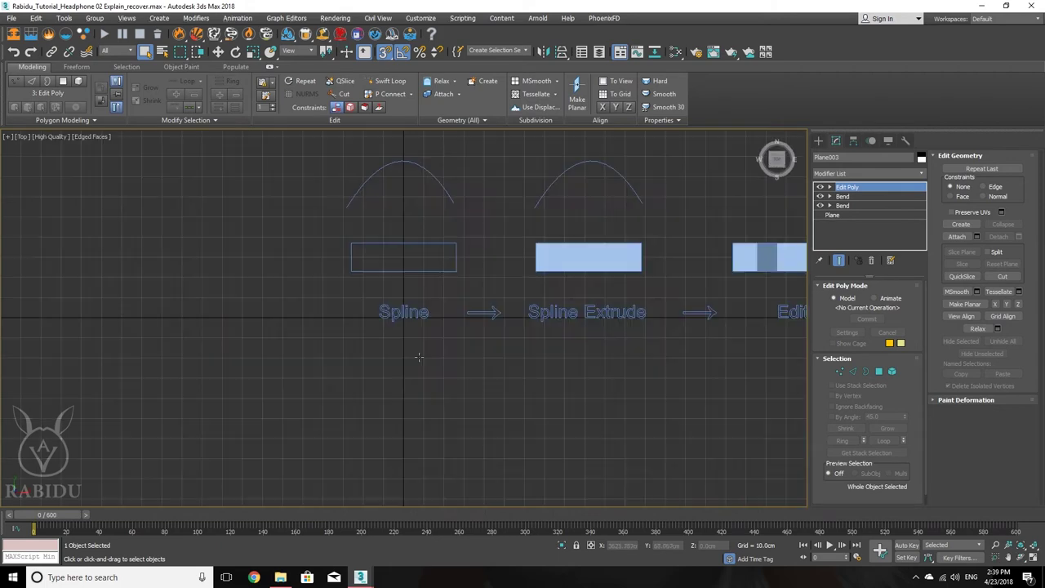
{"action": "key", "text": "z"}
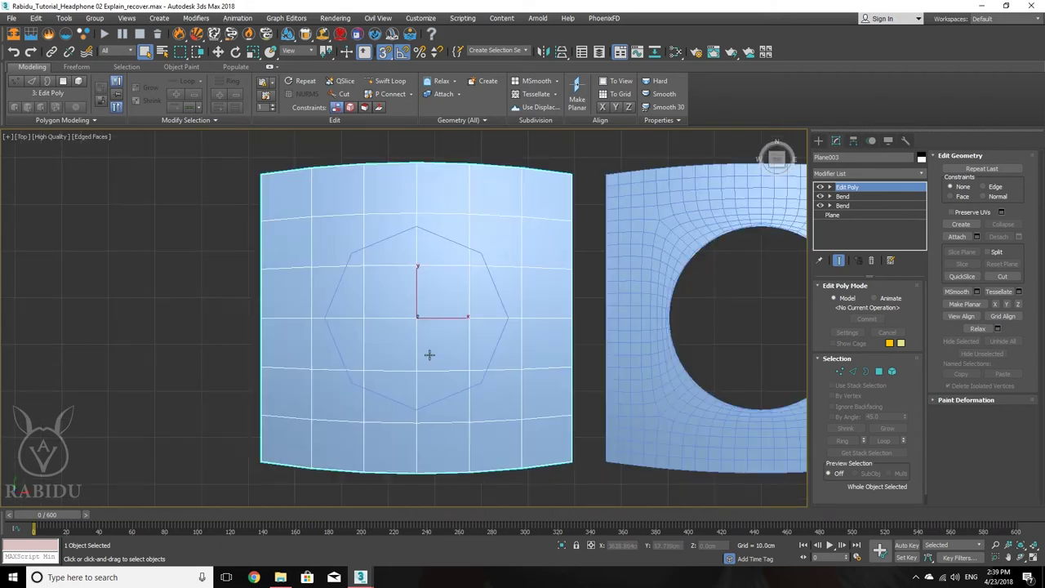
{"action": "middle_click_drag", "start_coordinate": [429, 354], "coordinate": [445, 338]}
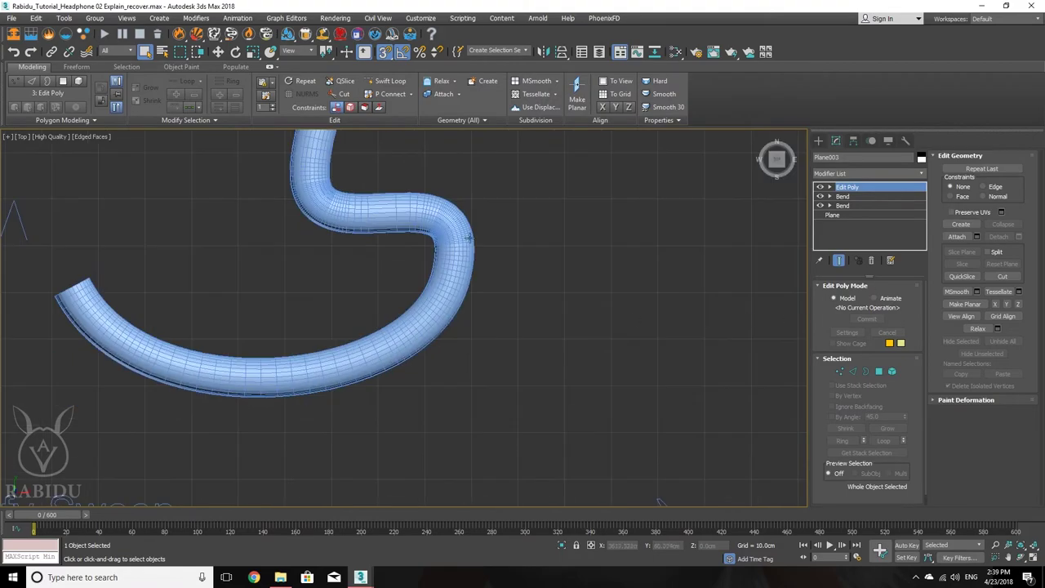
{"action": "scroll", "coordinate": [470, 237], "scroll_direction": "down", "scroll_amount": 10}
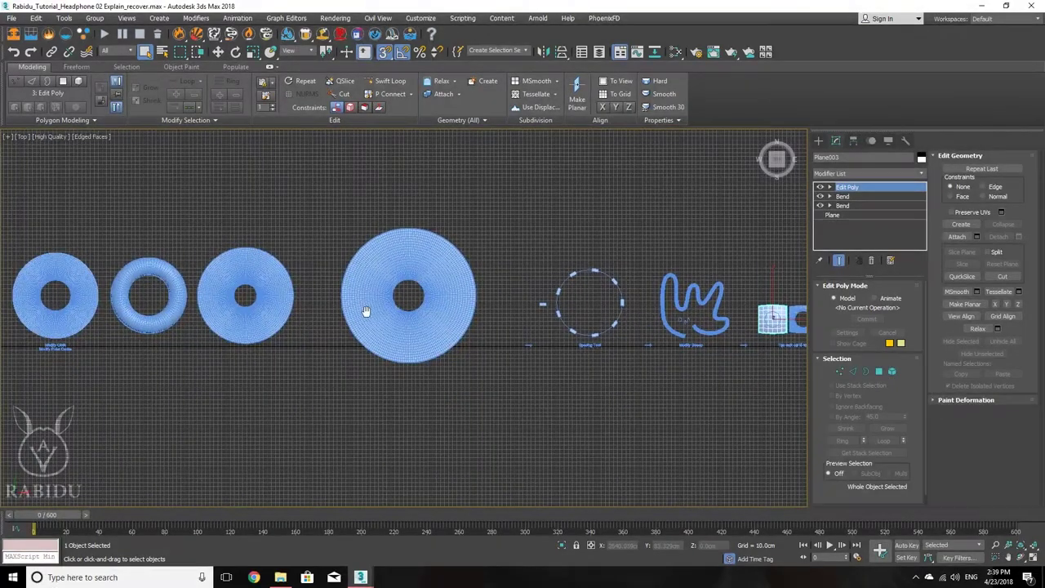
{"action": "middle_click_drag", "start_coordinate": [371, 301], "coordinate": [201, 174]}
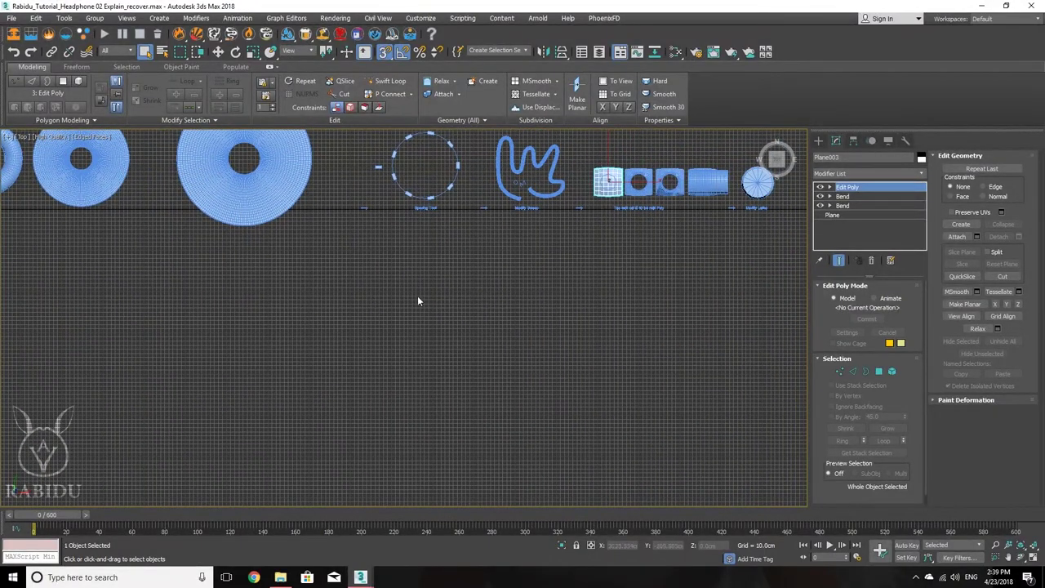
{"action": "key", "text": "z"}
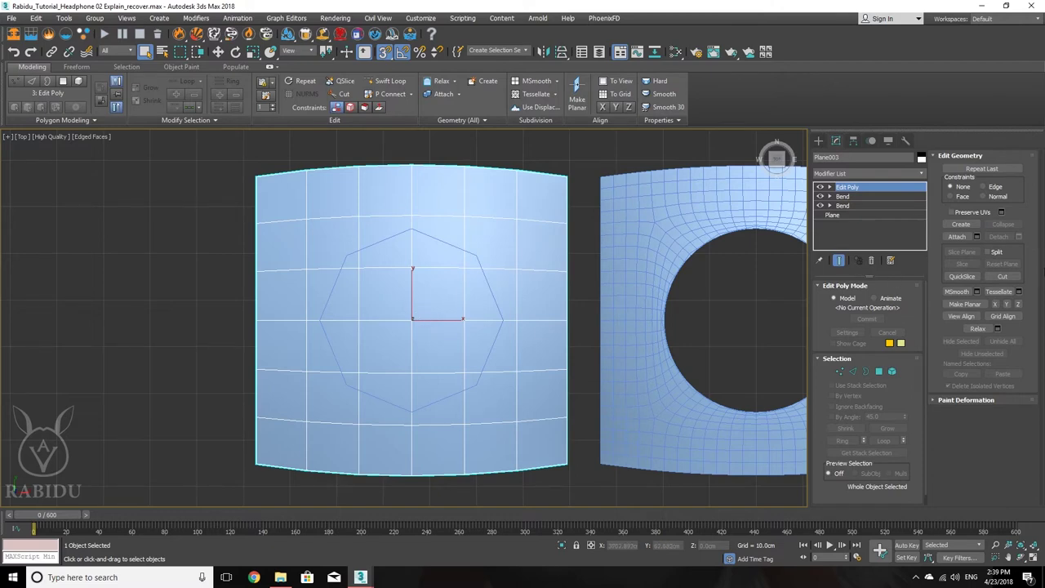
- Cut edges into the plane from the octagon's left corner through its upper-left, top and upper-right corners
{"action": "left_click", "coordinate": [1002, 278]}
{"action": "scroll", "coordinate": [336, 329], "scroll_direction": "up", "scroll_amount": 5}
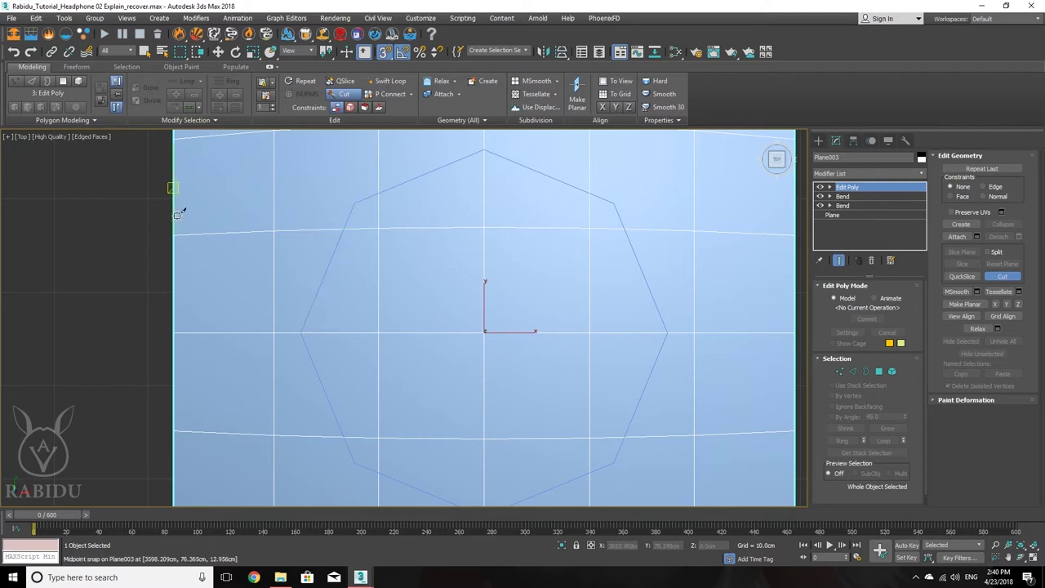
{"action": "left_click", "coordinate": [301, 331]}
{"action": "left_click", "coordinate": [356, 205]}
{"action": "middle_click_drag", "start_coordinate": [490, 193], "coordinate": [427, 199]}
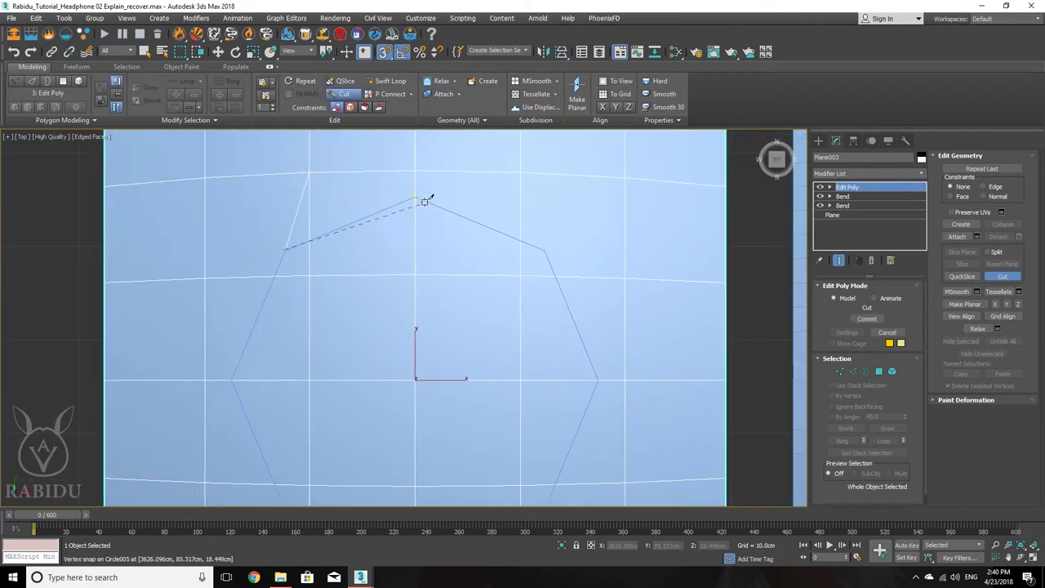
{"action": "left_click", "coordinate": [416, 196]}
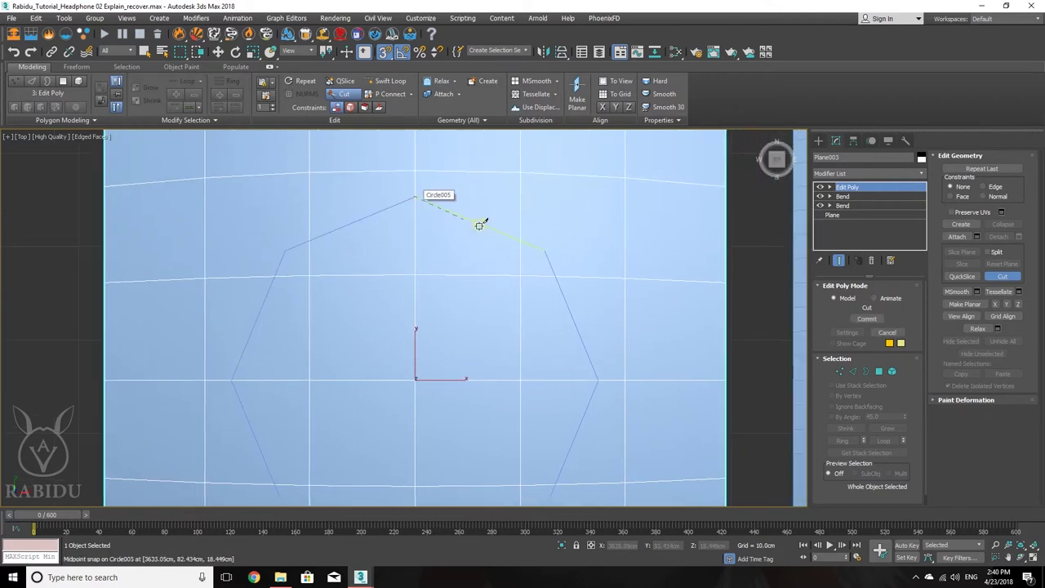
{"action": "left_click", "coordinate": [544, 249]}
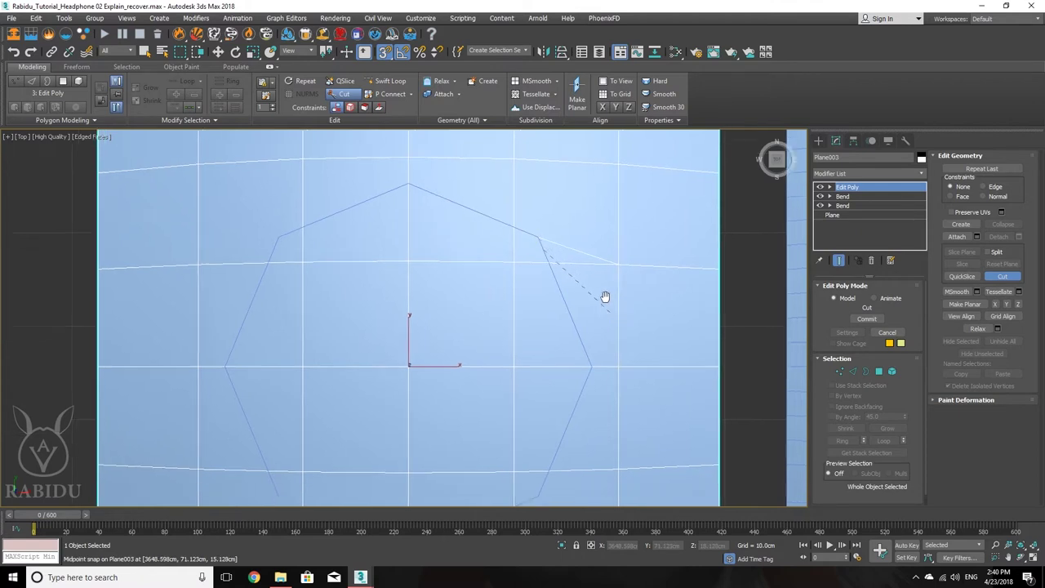
- Continue the cut through the right, lower-right, bottom and lower-left corners, closing at the left corner
{"action": "middle_click_drag", "start_coordinate": [602, 297], "coordinate": [576, 273]}
{"action": "left_click", "coordinate": [568, 319]}
{"action": "middle_click_drag", "start_coordinate": [540, 361], "coordinate": [588, 283]}
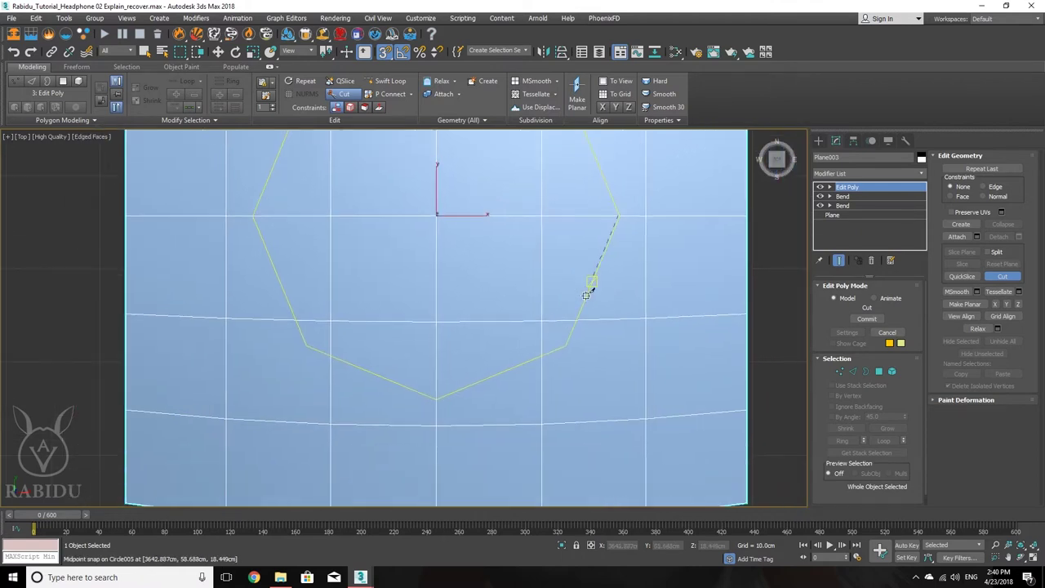
{"action": "left_click", "coordinate": [567, 348]}
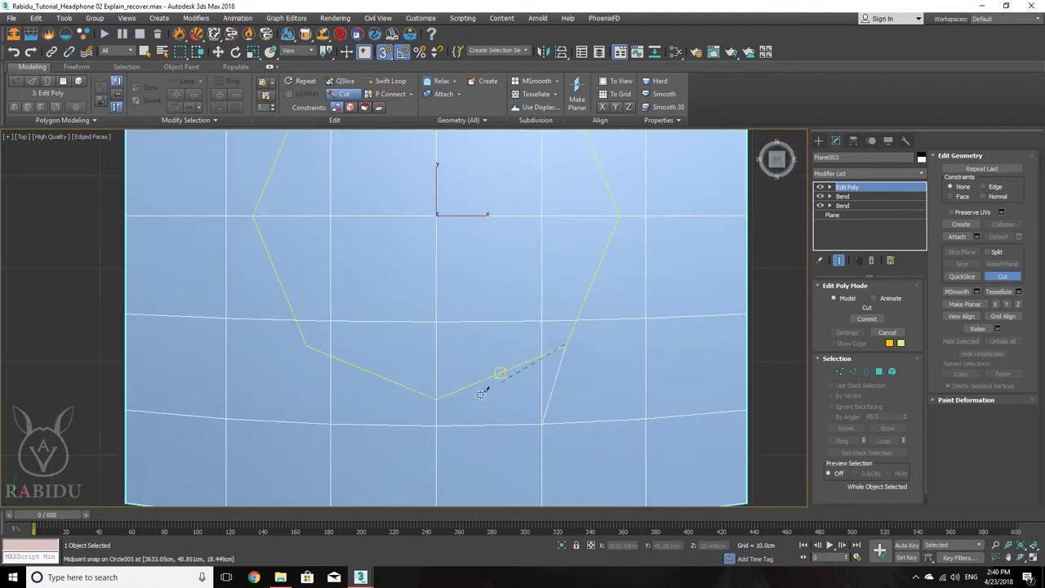
{"action": "left_click", "coordinate": [437, 397]}
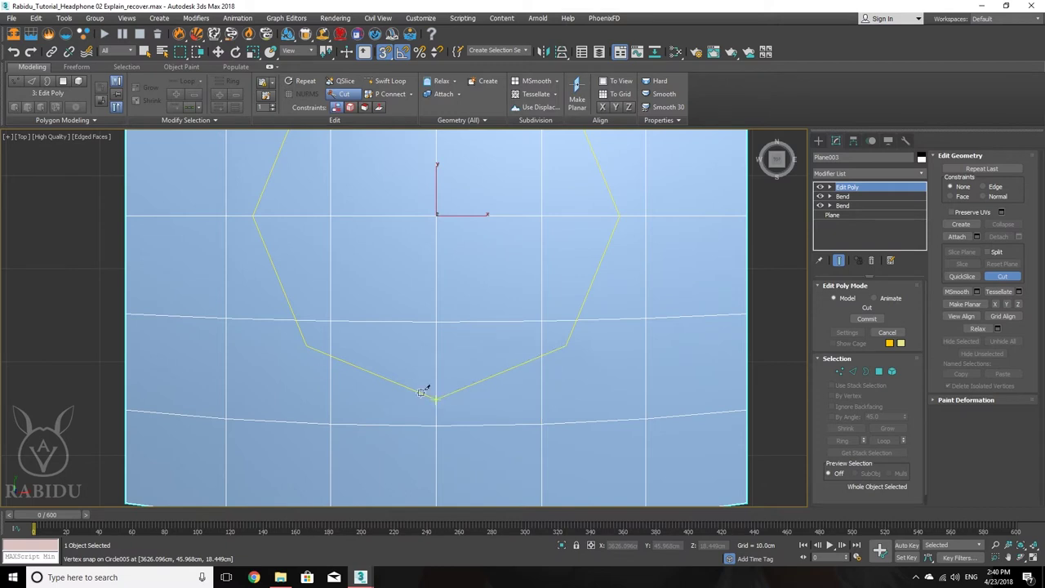
{"action": "left_click", "coordinate": [307, 344]}
{"action": "left_click", "coordinate": [253, 213]}
{"action": "right_click", "coordinate": [404, 214]}
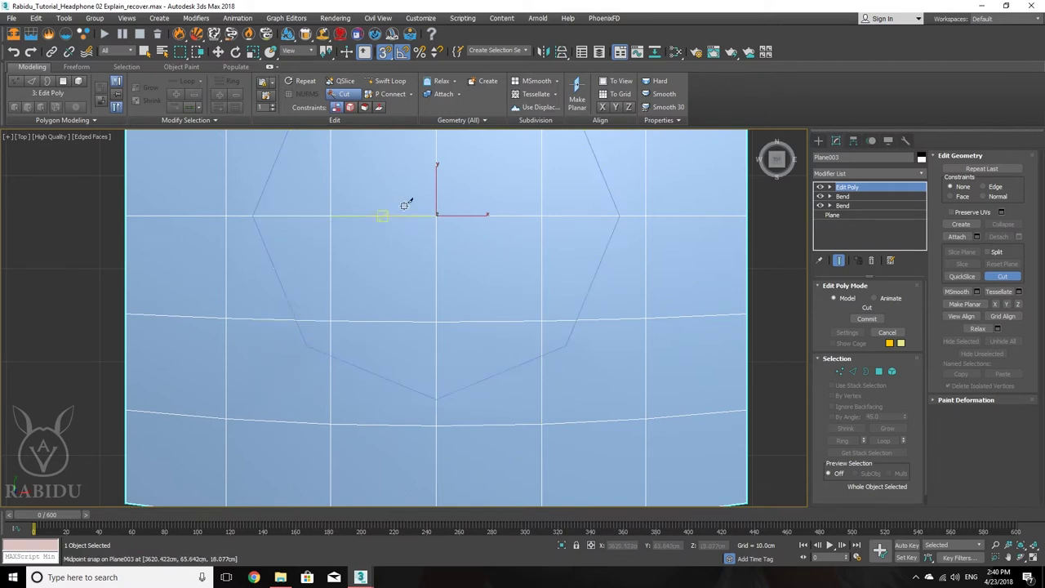
{"action": "scroll", "coordinate": [407, 275], "scroll_direction": "down", "scroll_amount": 3}
{"action": "middle_click_drag", "start_coordinate": [434, 270], "coordinate": [430, 210], "text": "alt"}
{"action": "scroll", "coordinate": [430, 211], "scroll_direction": "up", "scroll_amount": 5}
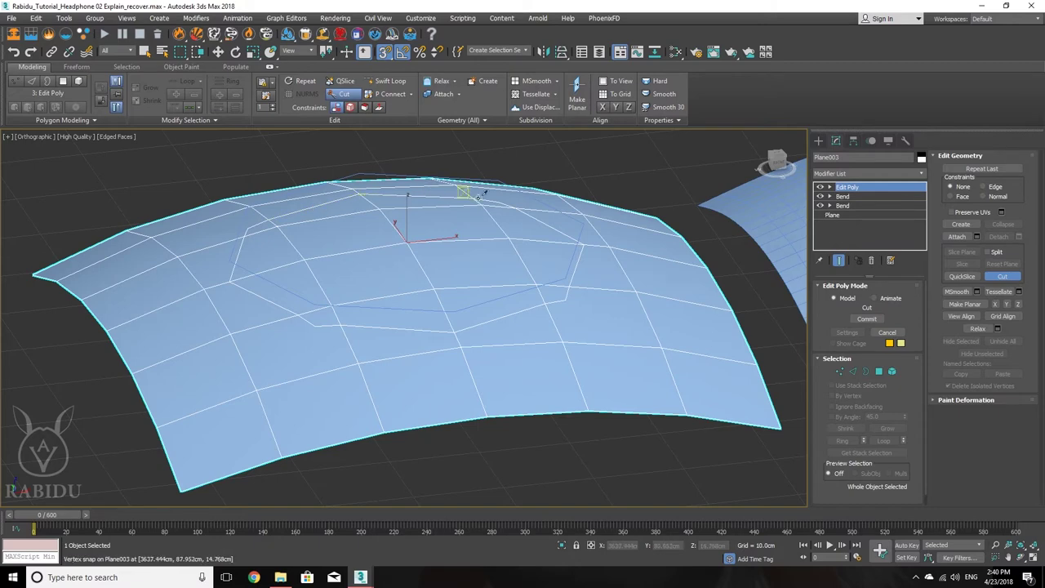
- Switch Plane003 to Vertex mode, exit Cut, and select an octagon corner with a nearby grid vertex
{"action": "left_click", "coordinate": [840, 373]}
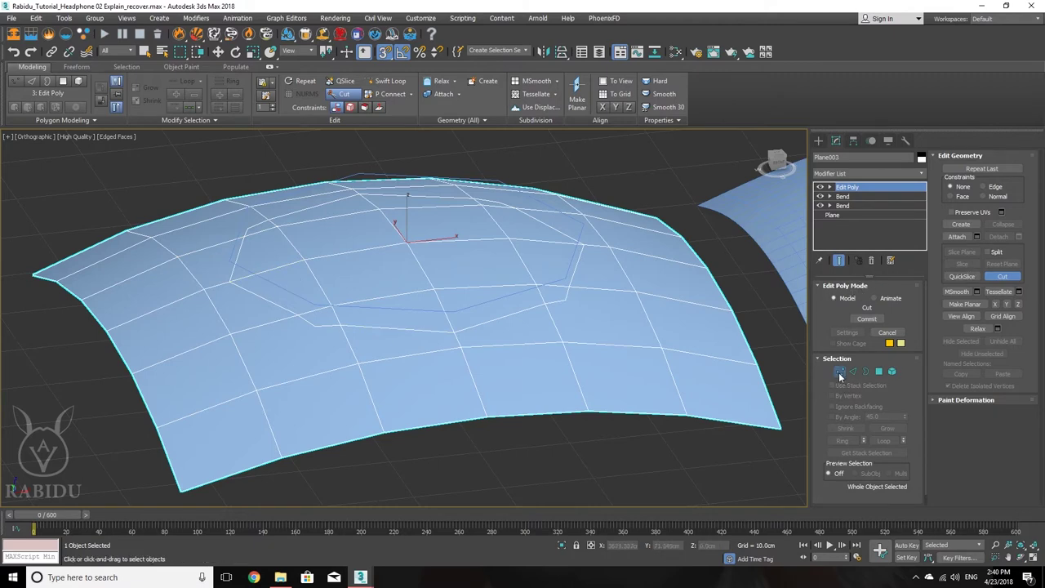
{"action": "left_click", "coordinate": [819, 285]}
{"action": "right_click", "coordinate": [549, 322]}
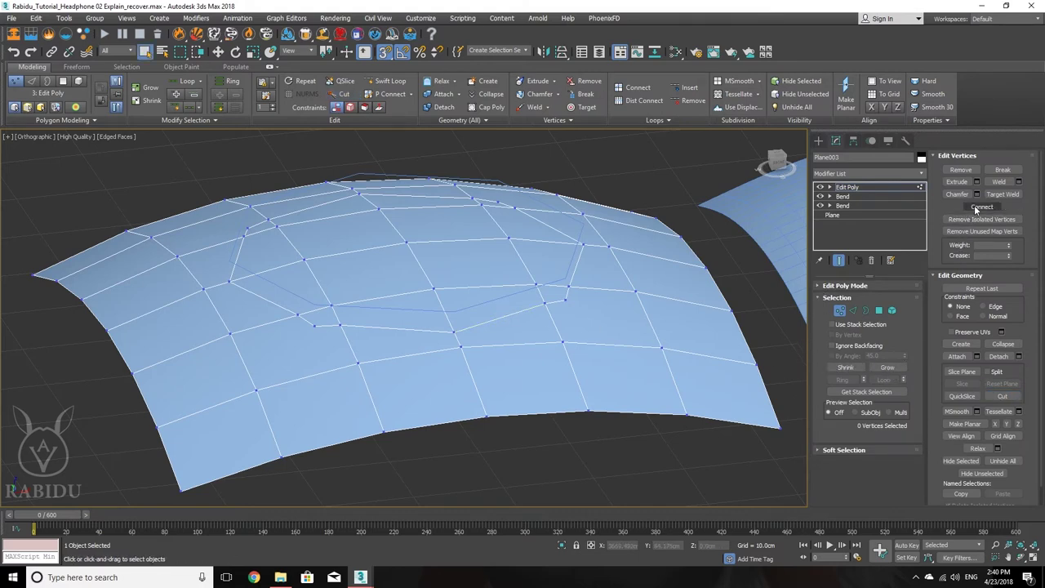
{"action": "left_click", "coordinate": [315, 325]}
{"action": "left_click", "coordinate": [256, 391], "text": "ctrl"}
- Select two more octagon-corner and neighbouring grid vertex pairs on the right side
{"action": "middle_click_drag", "start_coordinate": [397, 368], "coordinate": [562, 370], "text": "alt"}
{"action": "left_click", "coordinate": [584, 357]}
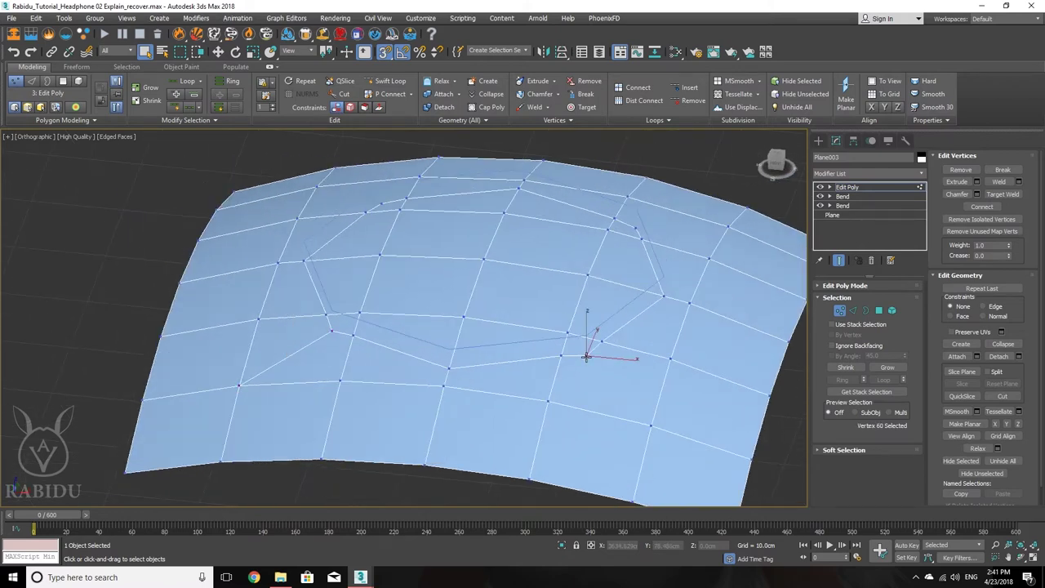
{"action": "left_click", "coordinate": [652, 424], "text": "ctrl"}
{"action": "scroll", "coordinate": [637, 401], "scroll_direction": "up", "scroll_amount": 3}
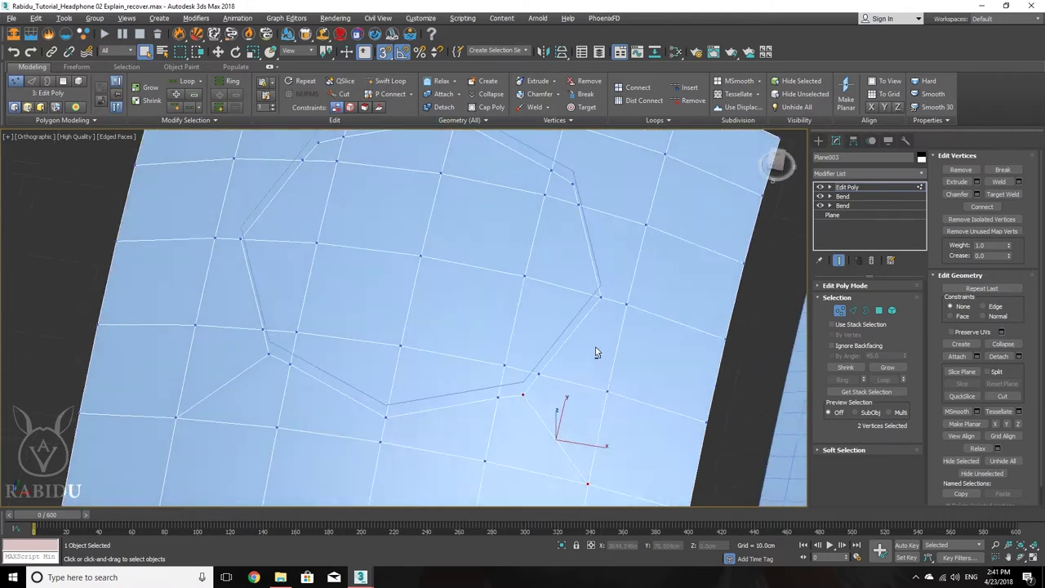
{"action": "middle_click_drag", "start_coordinate": [595, 352], "coordinate": [506, 324], "text": "alt"}
{"action": "left_click", "coordinate": [522, 316]}
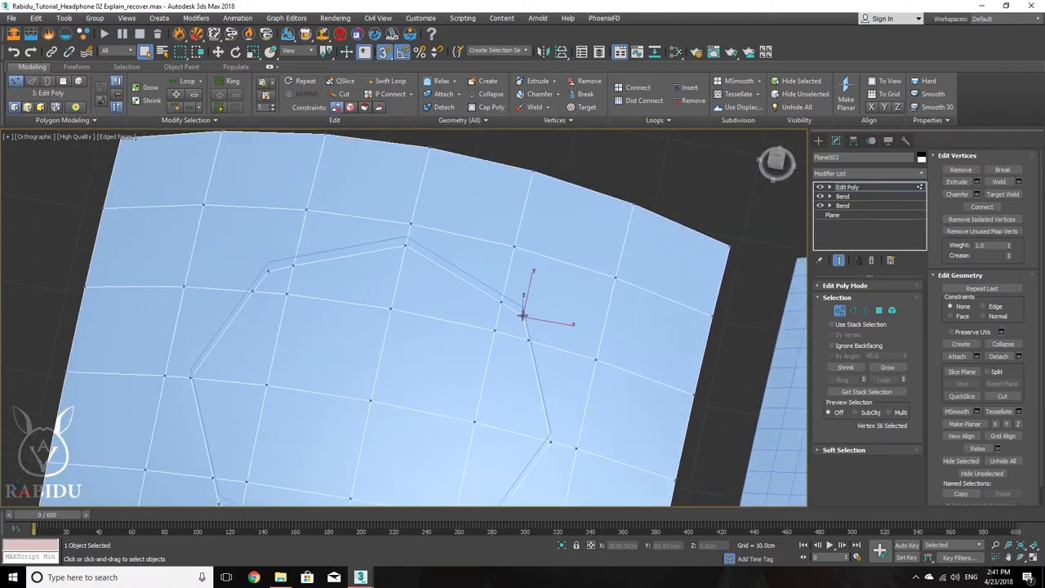
{"action": "left_click", "coordinate": [617, 280], "text": "ctrl"}
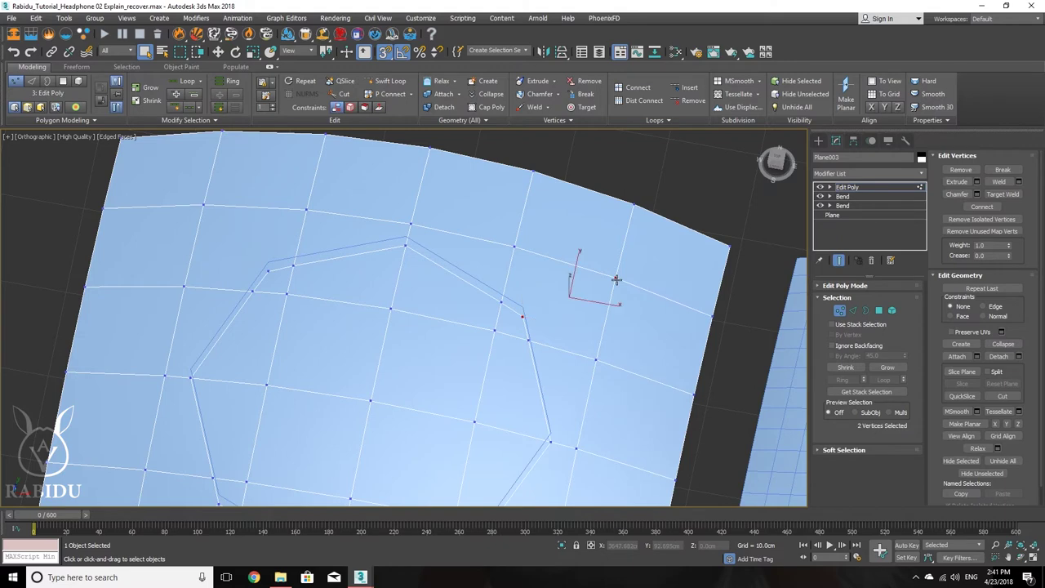
- Select the top-left grid vertex with the octagon's upper-left corner, then tilt the view
{"action": "left_click", "coordinate": [203, 204]}
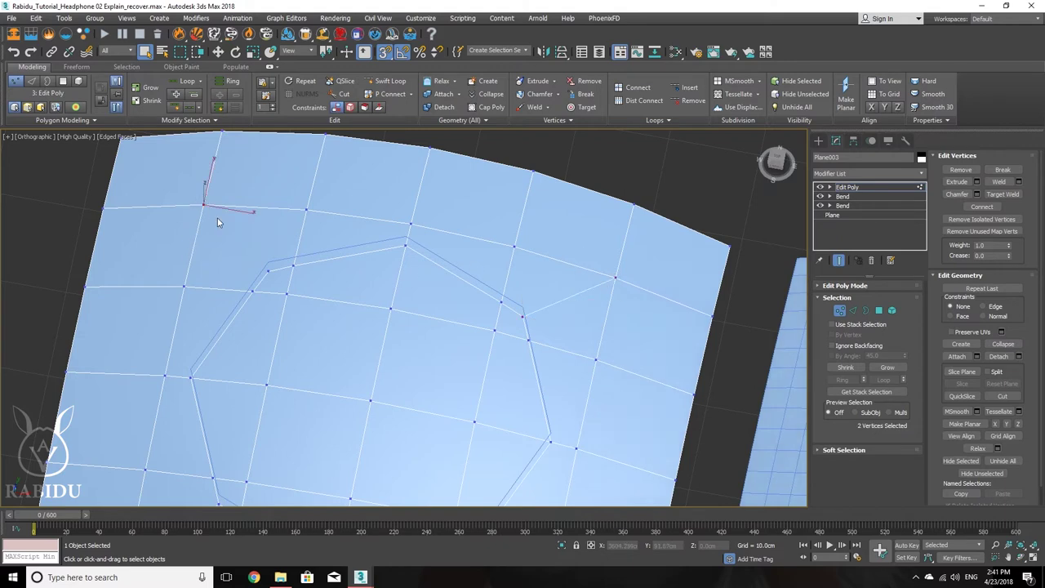
{"action": "left_click", "coordinate": [276, 282], "text": "ctrl"}
{"action": "scroll", "coordinate": [328, 294], "scroll_direction": "down", "scroll_amount": 1}
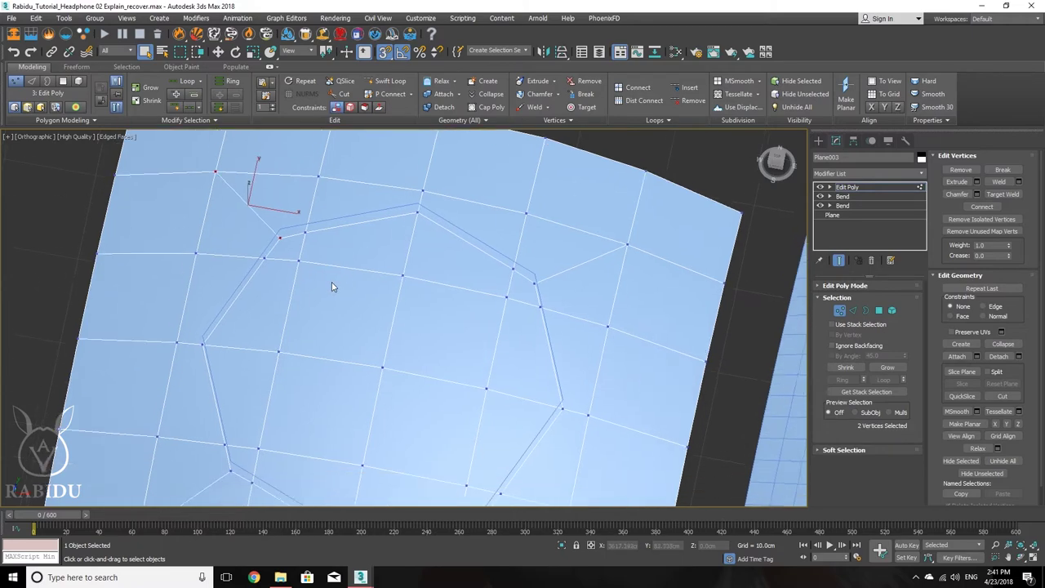
{"action": "scroll", "coordinate": [337, 287], "scroll_direction": "up", "scroll_amount": 1}
{"action": "middle_click_drag", "start_coordinate": [335, 306], "coordinate": [335, 268], "text": "alt"}
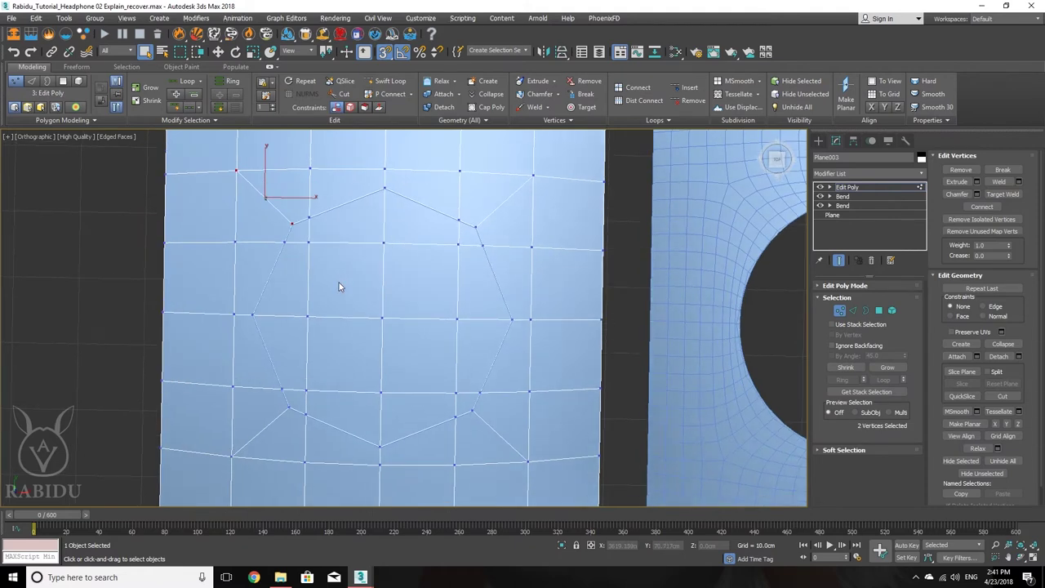
{"action": "mouse_move", "coordinate": [343, 286]}
{"action": "middle_mouse_down", "text": "alt"}
{"action": "mouse_move", "coordinate": [346, 324]}
{"action": "mouse_move", "coordinate": [403, 331]}
{"action": "mouse_move", "coordinate": [380, 276]}
{"action": "mouse_move", "coordinate": [457, 275]}
{"action": "mouse_move", "coordinate": [465, 315]}
{"action": "mouse_move", "coordinate": [515, 259]}
{"action": "mouse_move", "coordinate": [381, 249]}
{"action": "mouse_move", "coordinate": [355, 279]}
{"action": "mouse_move", "coordinate": [373, 289]}
{"action": "mouse_move", "coordinate": [393, 340]}
{"action": "mouse_move", "coordinate": [396, 299]}
{"action": "mouse_move", "coordinate": [359, 304]}
{"action": "mouse_move", "coordinate": [325, 284]}
{"action": "mouse_move", "coordinate": [356, 294]}
{"action": "middle_mouse_up", "text": "alt"}
{"action": "left_click", "coordinate": [878, 310]}
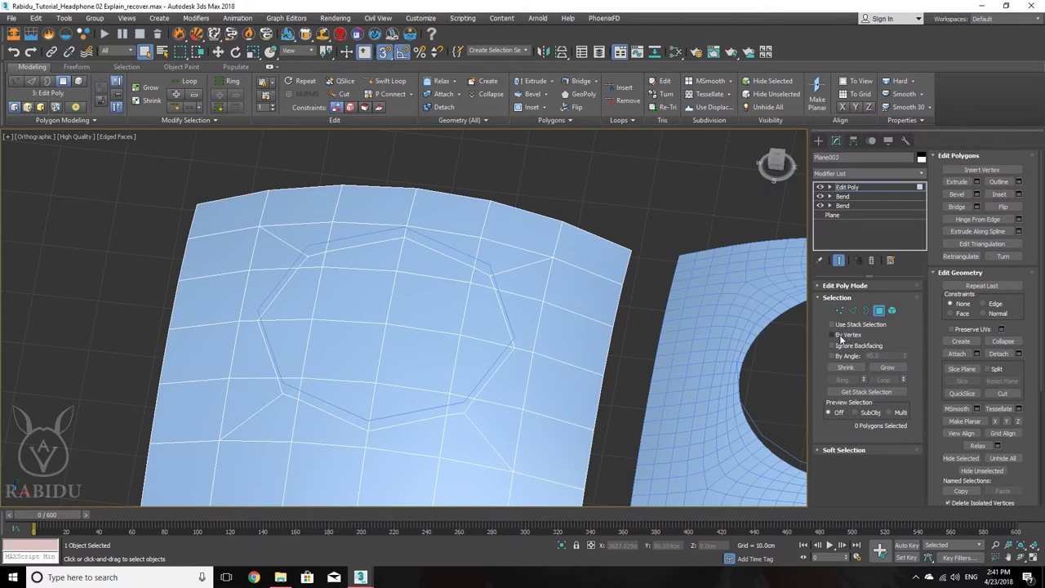
{"action": "left_click", "coordinate": [386, 324]}
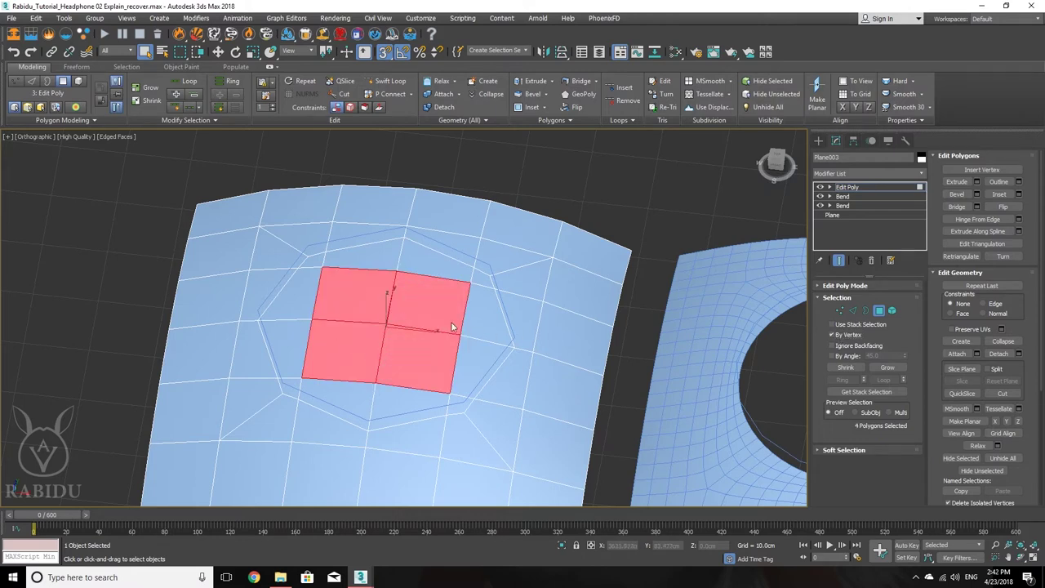
{"action": "left_click", "coordinate": [831, 335]}
{"action": "left_click", "coordinate": [886, 367]}
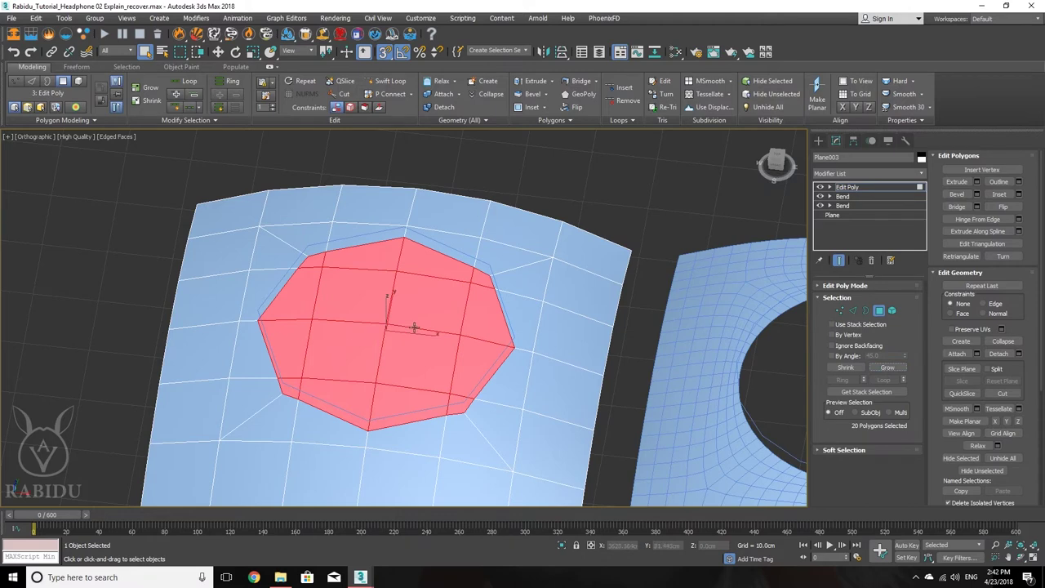
{"action": "key", "text": "Delete"}
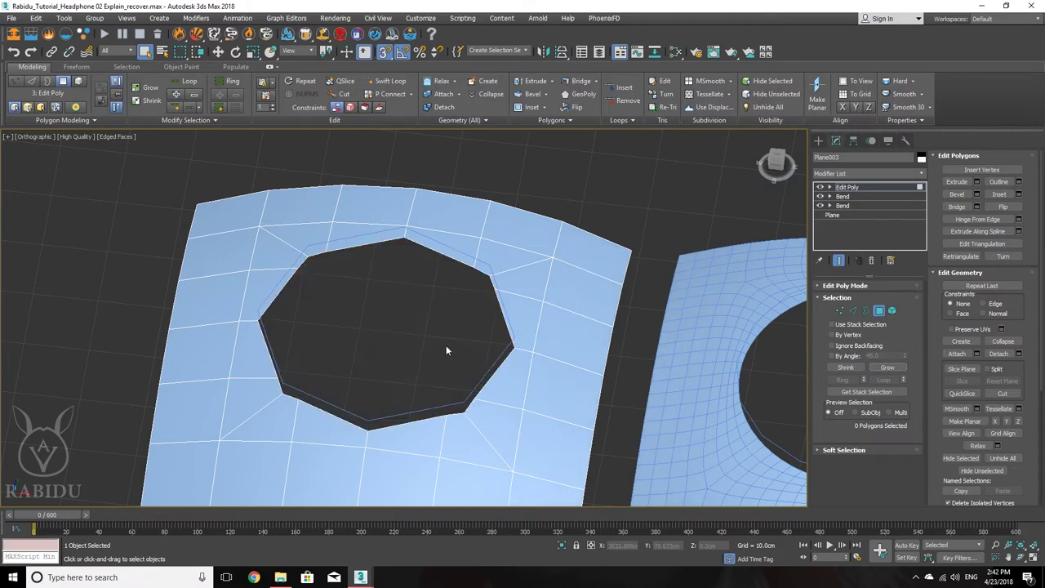
{"action": "middle_click_drag", "start_coordinate": [437, 334], "coordinate": [475, 325]}
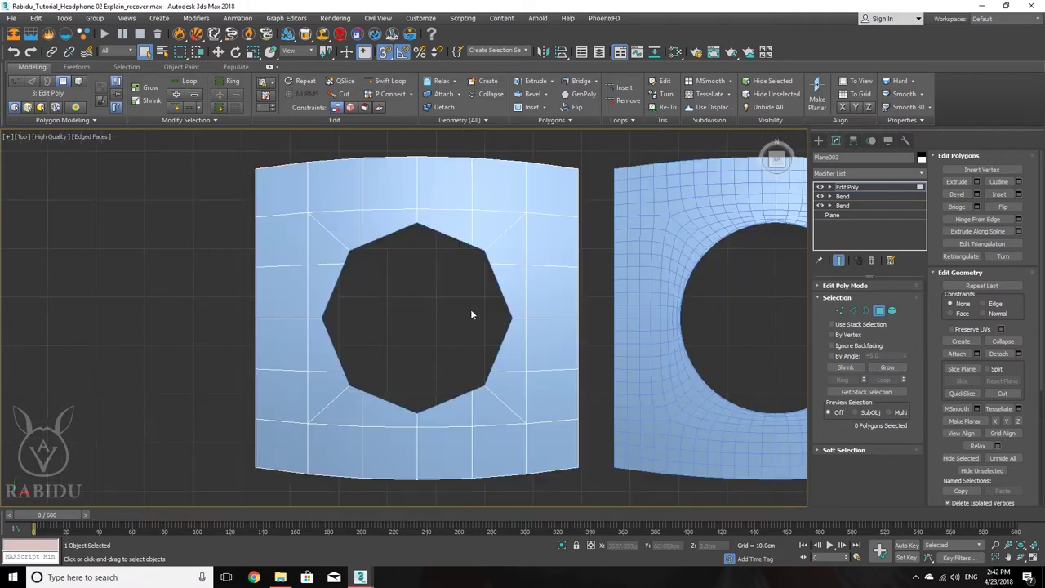
{"action": "middle_click_drag", "start_coordinate": [470, 308], "coordinate": [462, 331]}
{"action": "scroll", "coordinate": [365, 281], "scroll_direction": "up", "scroll_amount": 3}
{"action": "scroll", "coordinate": [392, 249], "scroll_direction": "down", "scroll_amount": 3}
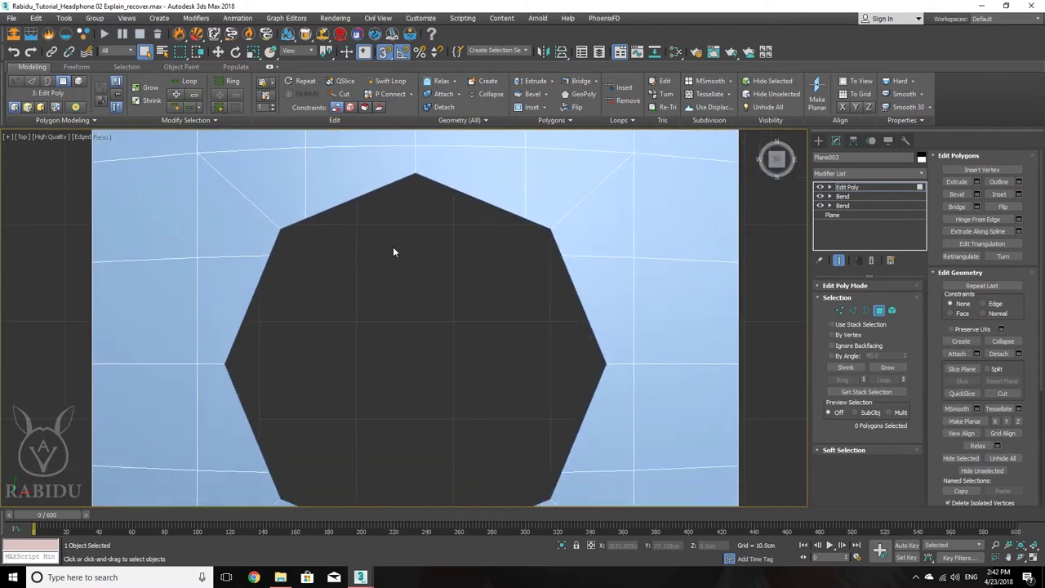
{"action": "middle_click_drag", "start_coordinate": [392, 259], "coordinate": [392, 268]}
{"action": "scroll", "coordinate": [398, 321], "scroll_direction": "up", "scroll_amount": 1}
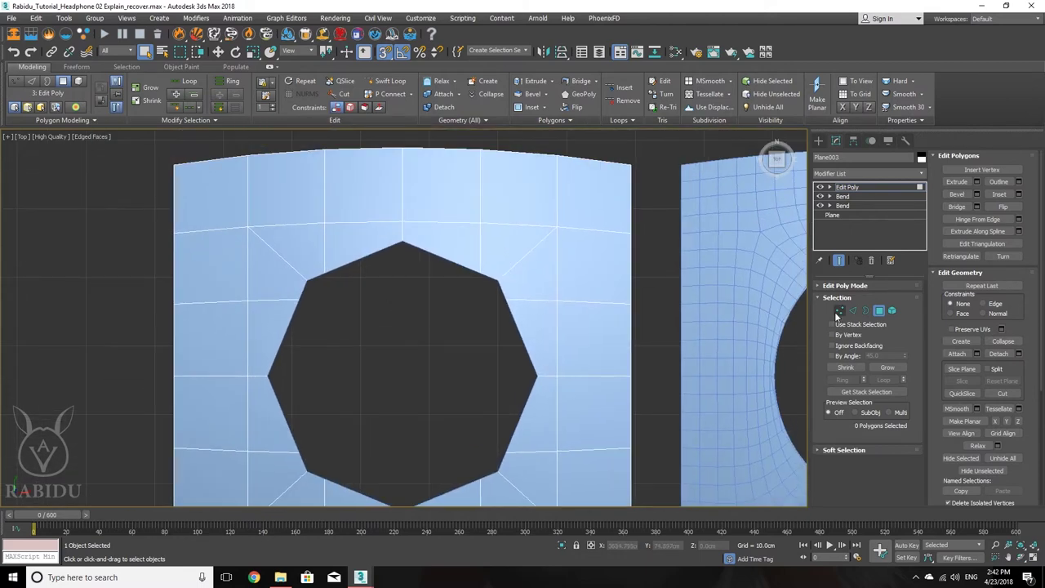
- Select Circle005 and raise its interpolation Steps from 1 to 3, then reselect Plane003
{"action": "left_click", "coordinate": [877, 310]}
{"action": "left_click", "coordinate": [458, 262]}
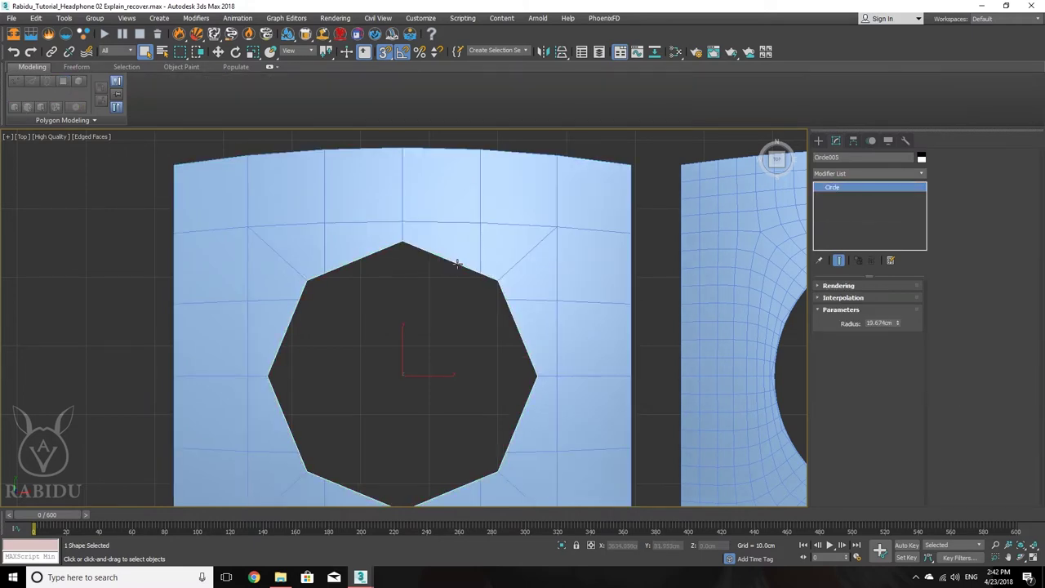
{"action": "left_click", "coordinate": [820, 297]}
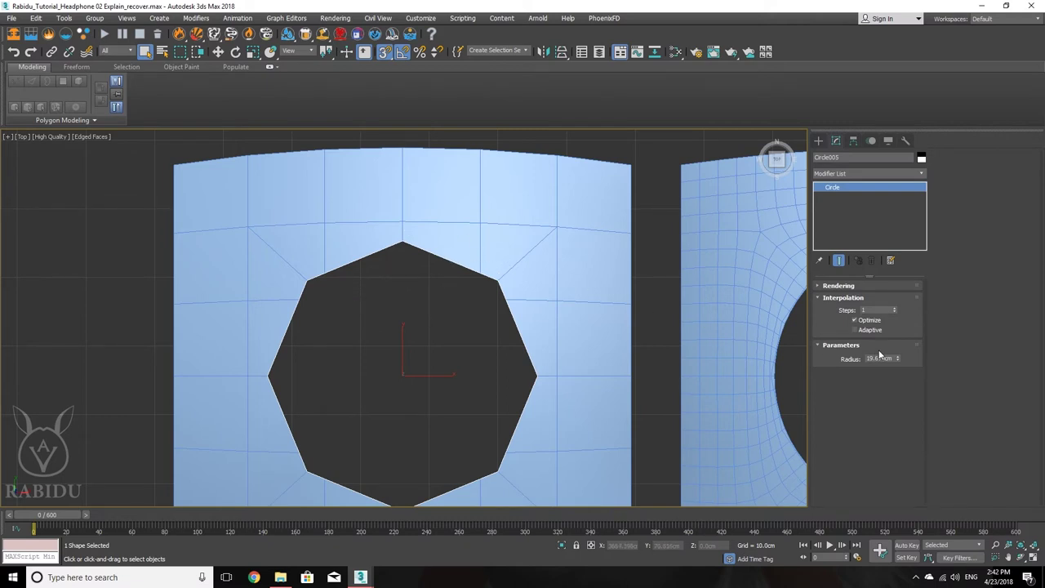
{"action": "left_click", "coordinate": [893, 308]}
{"action": "left_click", "coordinate": [893, 307]}
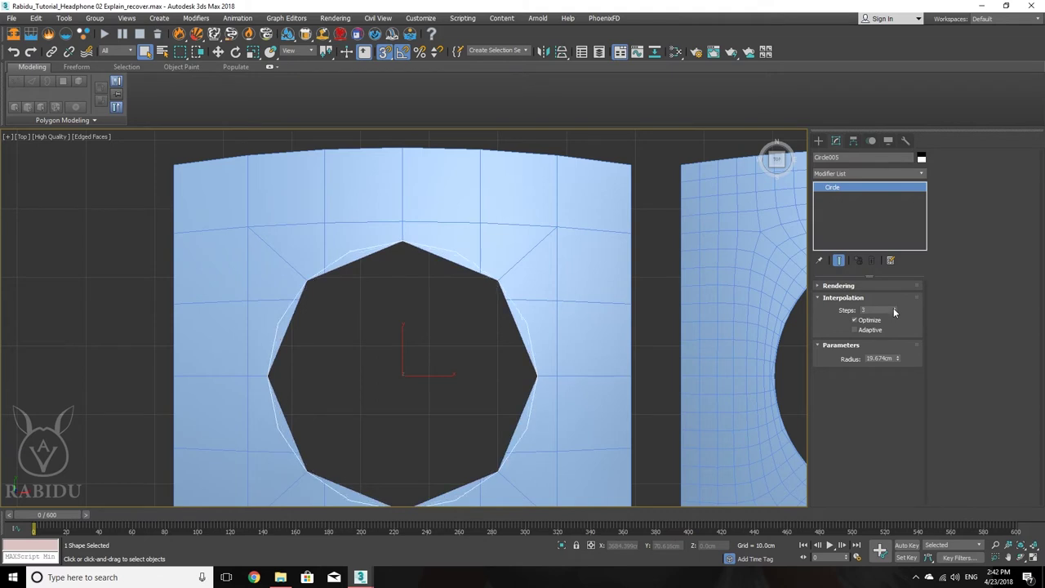
{"action": "scroll", "coordinate": [406, 292], "scroll_direction": "up", "scroll_amount": 5}
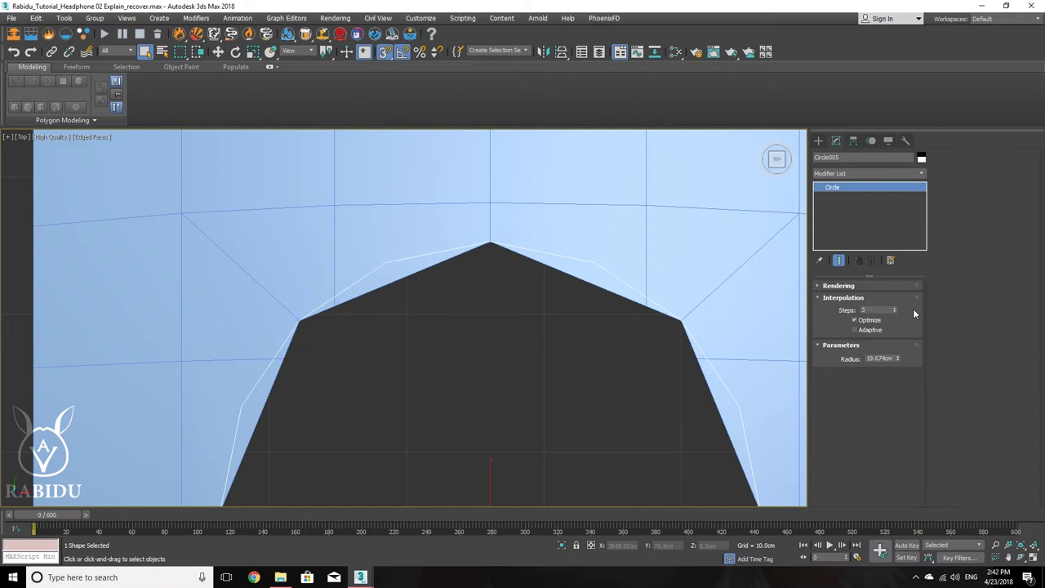
{"action": "left_click", "coordinate": [396, 229]}
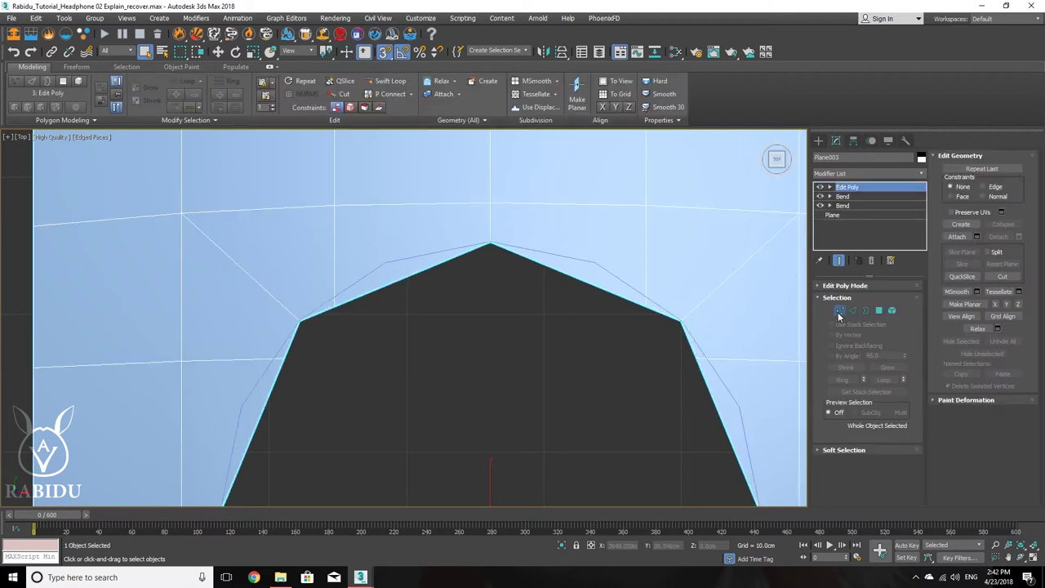
- Enter Vertex mode on Plane003, select a hole-edge vertex, and switch to Move
{"action": "left_click", "coordinate": [839, 311]}
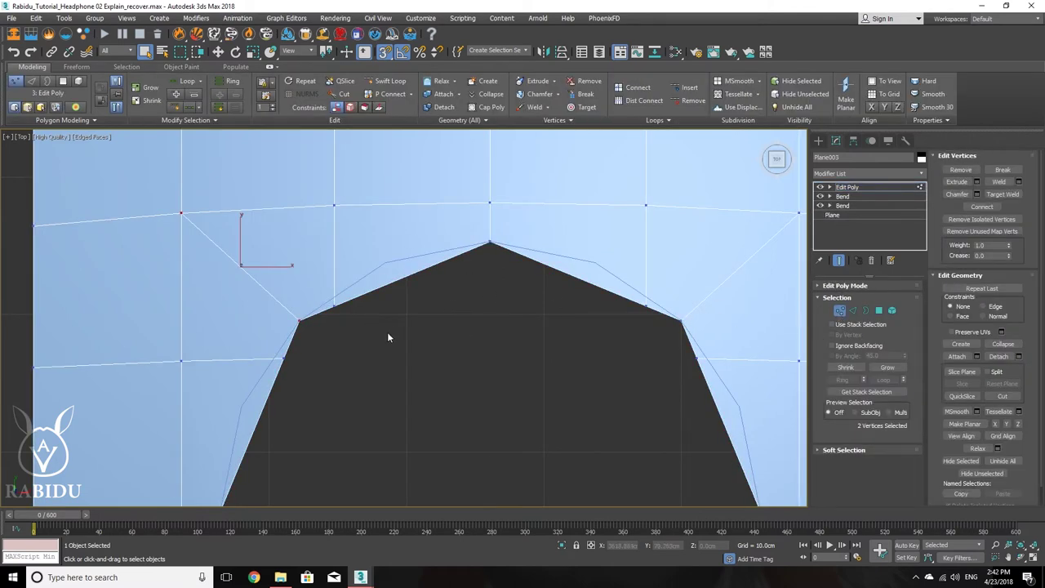
{"action": "left_click_drag", "start_coordinate": [332, 291], "coordinate": [336, 295]}
{"action": "right_click", "coordinate": [343, 297]}
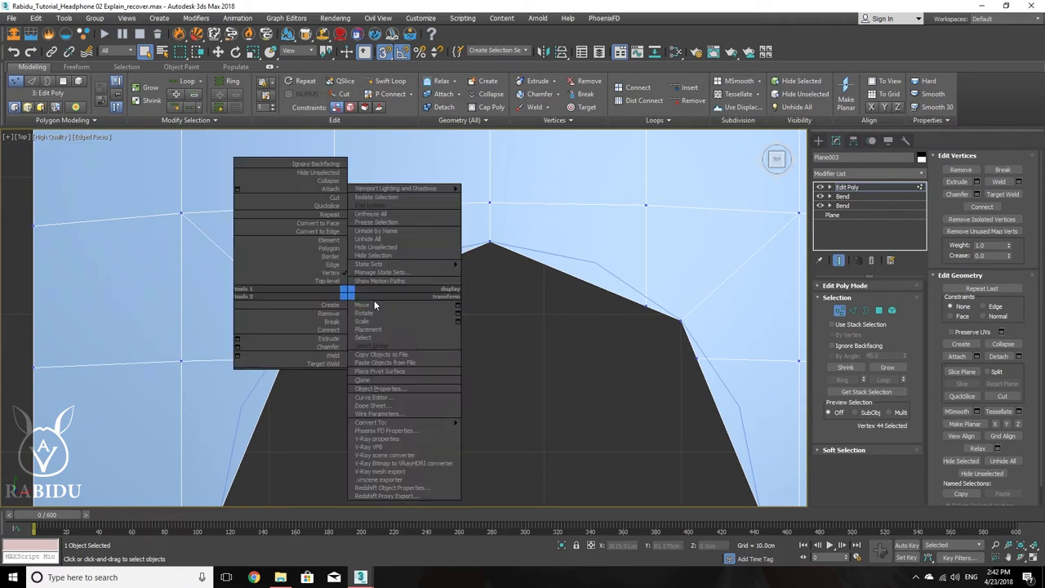
{"action": "left_click", "coordinate": [375, 301]}
- Trial-snap the vertex onto the circle, cancel it, and hide the PhoenixFD toolbar
{"action": "left_click_drag", "start_coordinate": [343, 298], "coordinate": [392, 268]}
{"action": "right_click", "coordinate": [391, 269]}
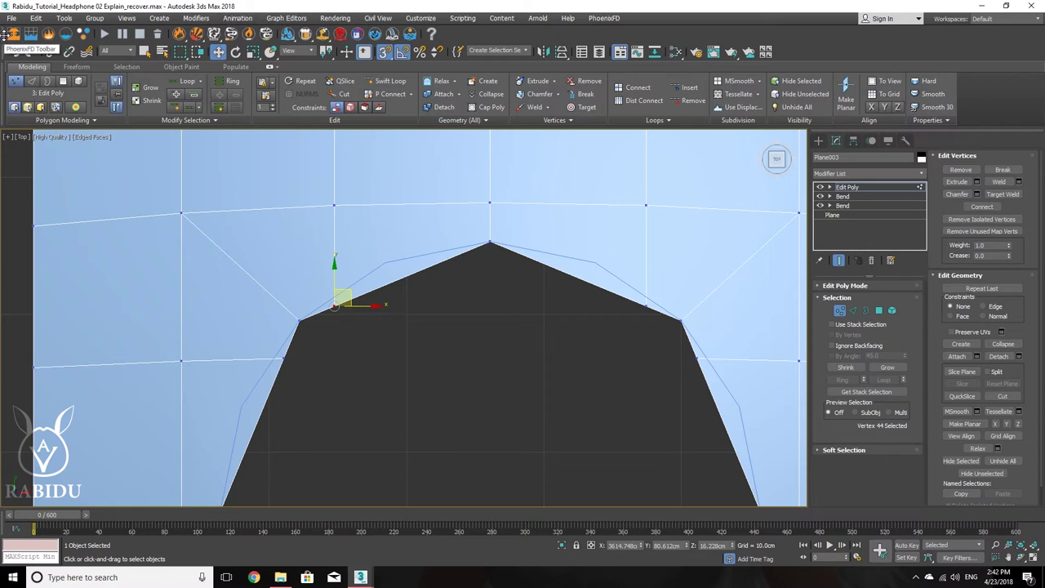
{"action": "right_click", "coordinate": [731, 39]}
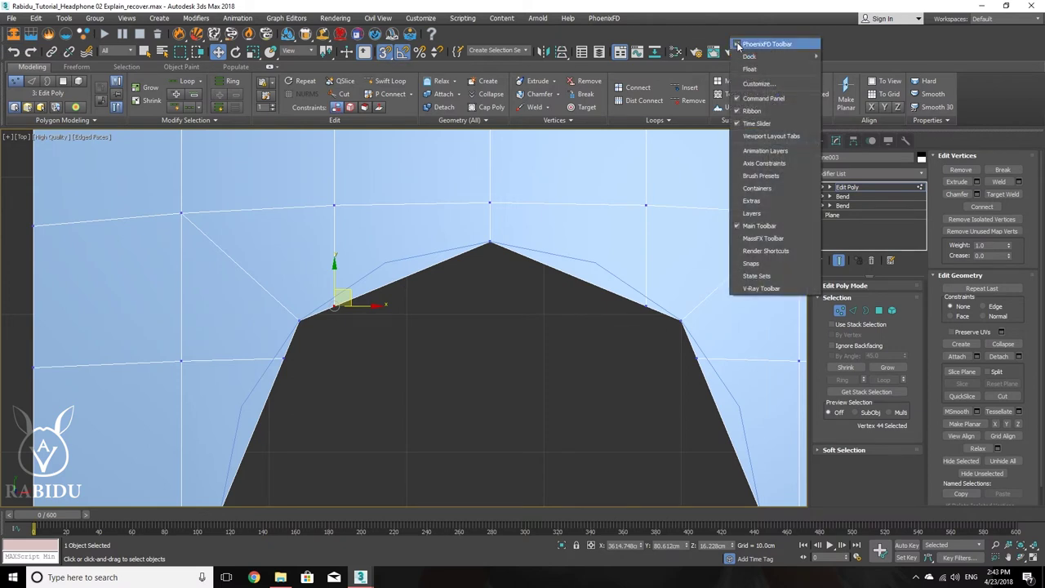
{"action": "left_click", "coordinate": [763, 44]}
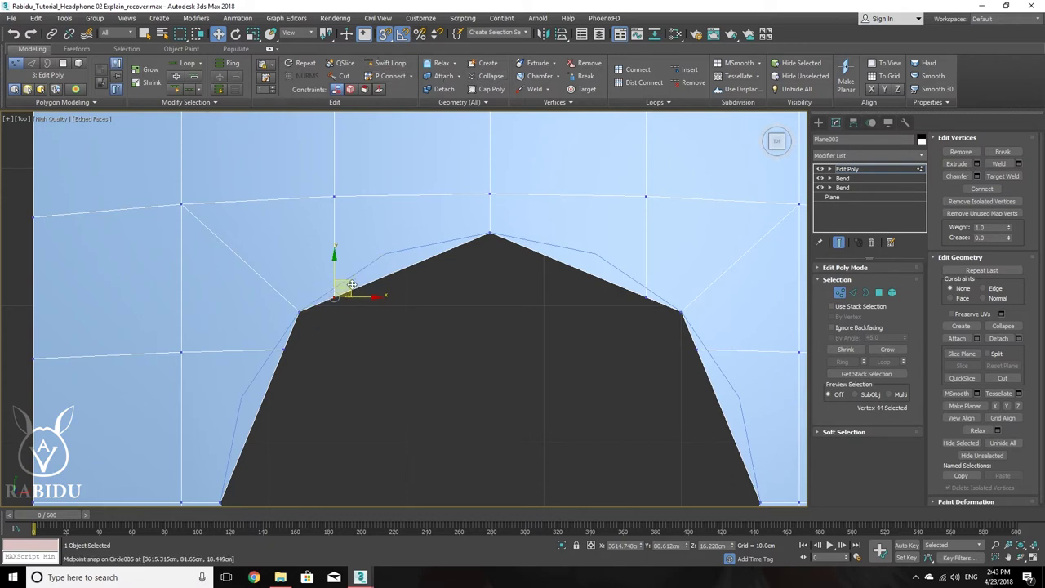
- Snap the hole's upper-left, top and upper-right edge vertices onto the circle spline
{"action": "left_click_drag", "start_coordinate": [351, 284], "coordinate": [383, 258]}
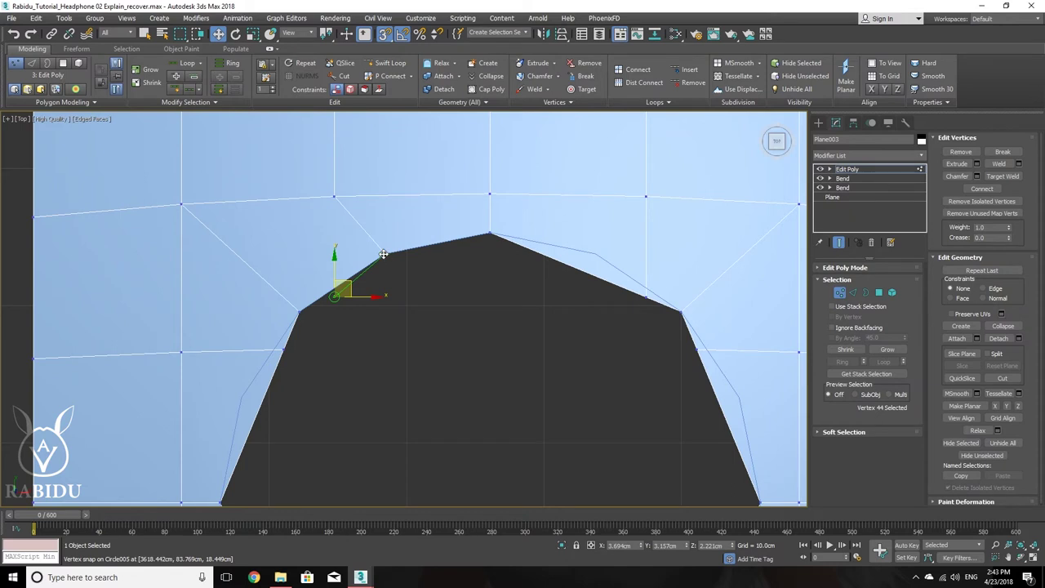
{"action": "left_click_drag", "start_coordinate": [383, 254], "coordinate": [385, 252]}
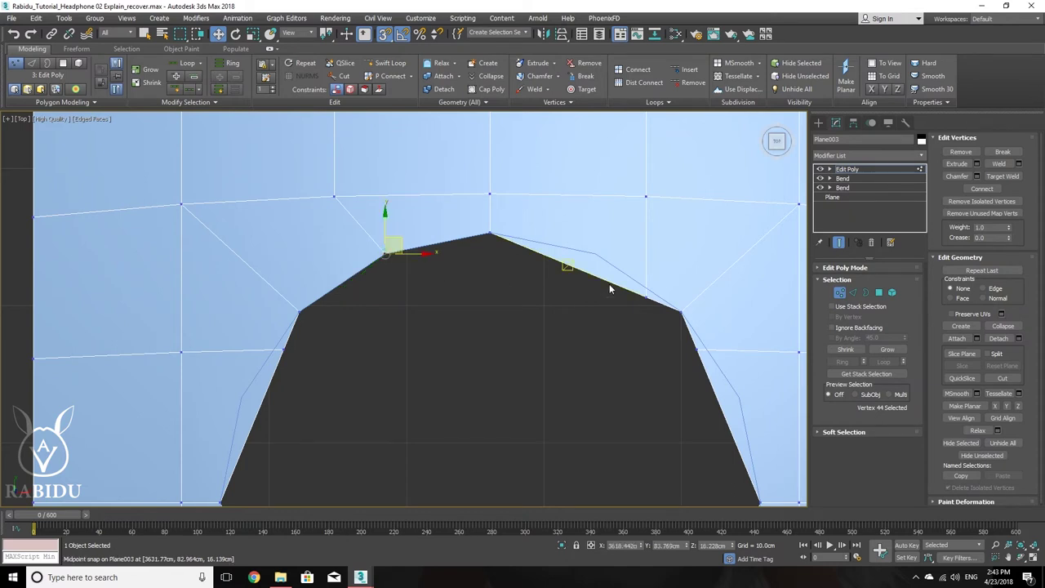
{"action": "left_click_drag", "start_coordinate": [661, 332], "coordinate": [660, 331]}
{"action": "left_click_drag", "start_coordinate": [645, 294], "coordinate": [597, 253]}
{"action": "middle_click_drag", "start_coordinate": [670, 333], "coordinate": [526, 260]}
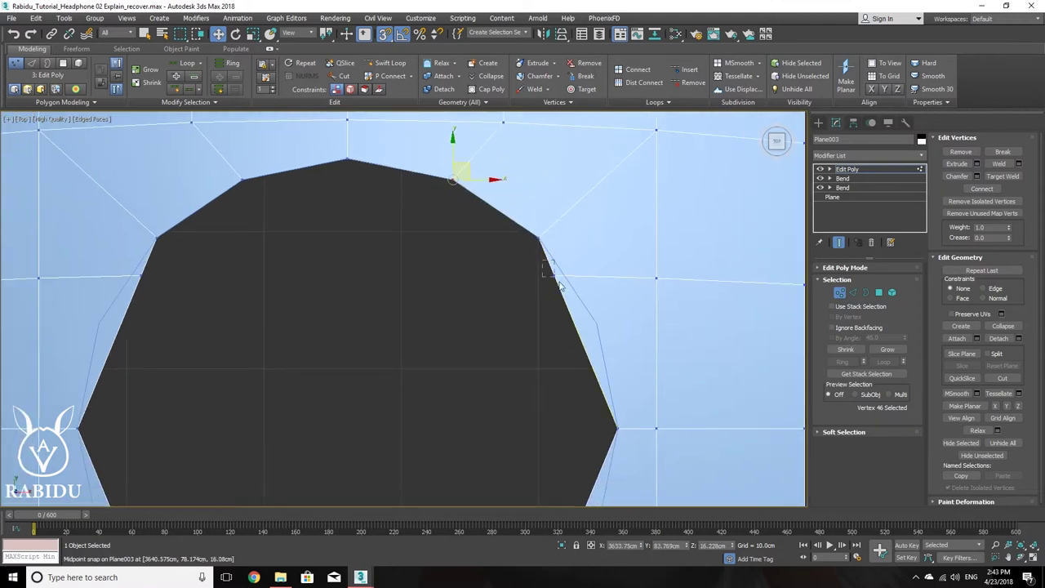
{"action": "left_click", "coordinate": [541, 242]}
{"action": "left_click_drag", "start_coordinate": [541, 242], "coordinate": [595, 329]}
- Snap the hole's lower-right and bottom edge vertices onto the circle spline
{"action": "middle_click_drag", "start_coordinate": [580, 371], "coordinate": [573, 221]}
{"action": "middle_click_drag", "start_coordinate": [538, 383], "coordinate": [517, 331]}
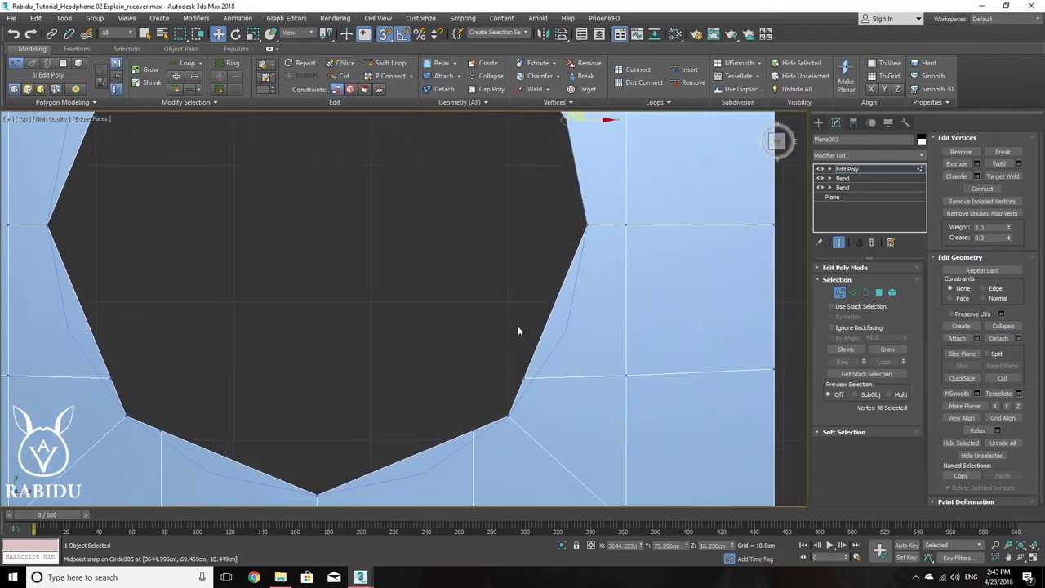
{"action": "left_click", "coordinate": [522, 374]}
{"action": "left_click_drag", "start_coordinate": [538, 360], "coordinate": [567, 327]}
{"action": "middle_click_drag", "start_coordinate": [392, 425], "coordinate": [544, 333]}
{"action": "left_click", "coordinate": [624, 338]}
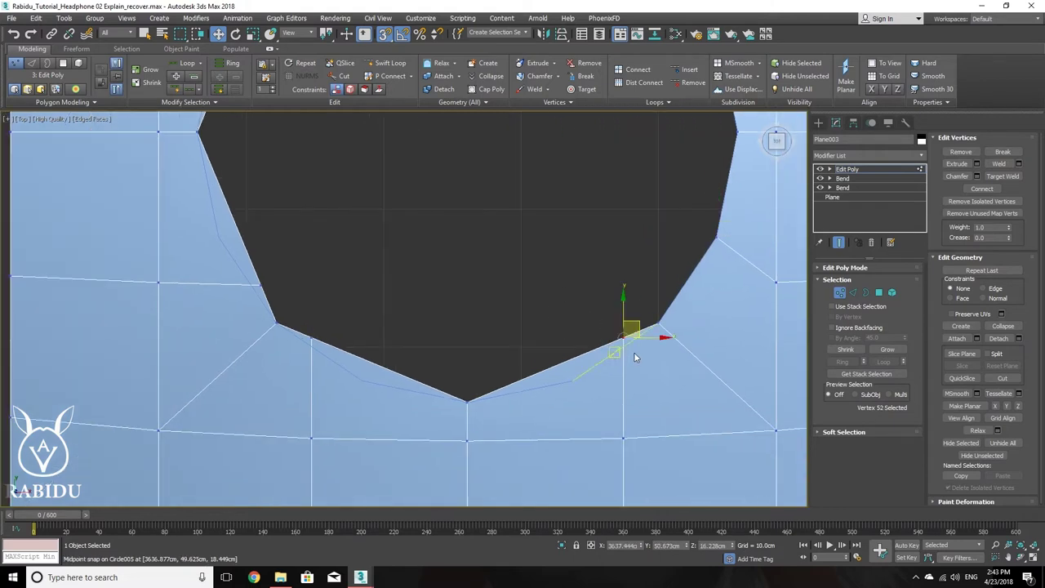
{"action": "left_click_drag", "start_coordinate": [625, 337], "coordinate": [572, 380]}
{"action": "left_click_drag", "start_coordinate": [343, 321], "coordinate": [362, 377]}
- Snap the hole's left and upper-left edge vertices onto circle vertices
{"action": "middle_click_drag", "start_coordinate": [315, 262], "coordinate": [359, 367]}
{"action": "left_click_drag", "start_coordinate": [361, 363], "coordinate": [295, 334]}
{"action": "middle_click_drag", "start_coordinate": [384, 266], "coordinate": [338, 362]}
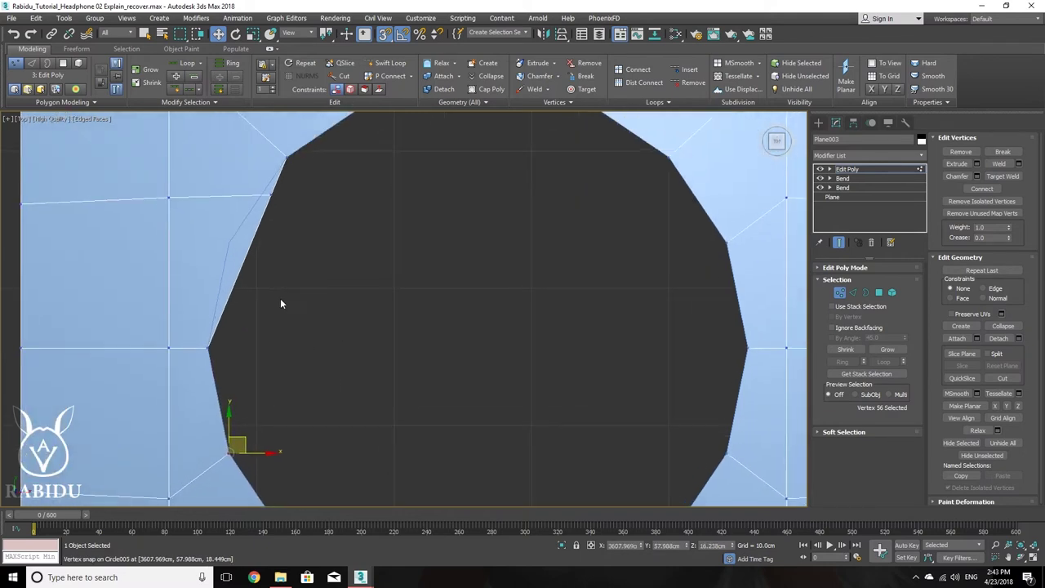
{"action": "left_click_drag", "start_coordinate": [280, 298], "coordinate": [234, 240]}
{"action": "scroll", "coordinate": [355, 254], "scroll_direction": "down", "scroll_amount": 3}
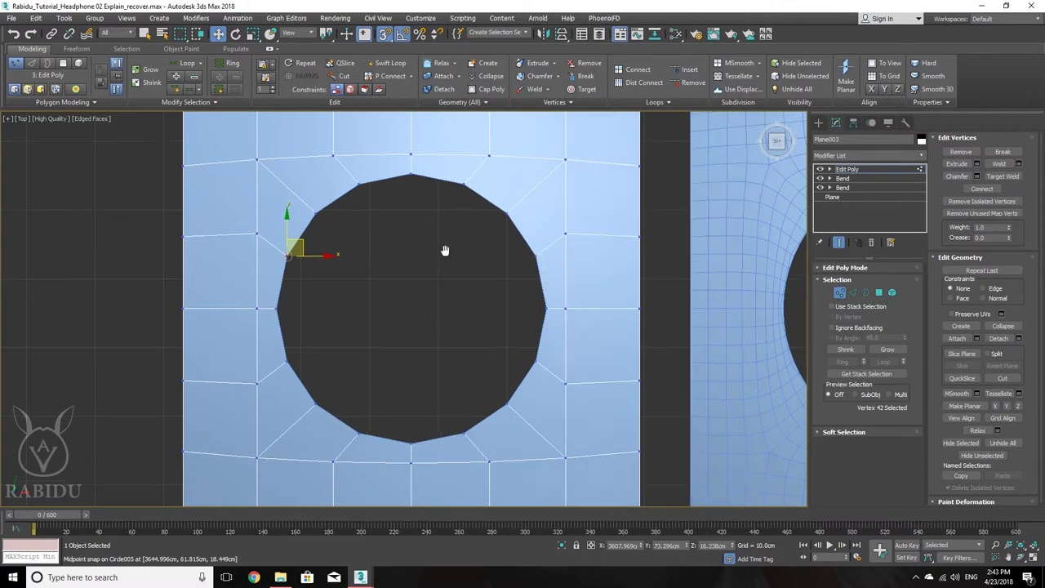
{"action": "scroll", "coordinate": [433, 282], "scroll_direction": "down", "scroll_amount": 3}
{"action": "scroll", "coordinate": [414, 285], "scroll_direction": "up", "scroll_amount": 3}
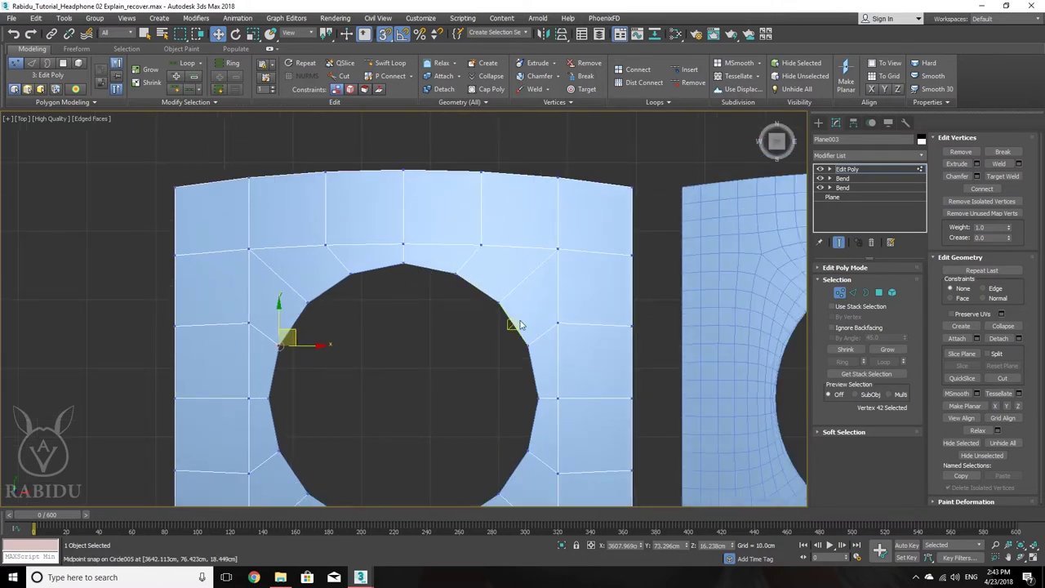
- Orbit to an angled view to check the rounded hole on the curved plane
{"action": "middle_click_drag", "start_coordinate": [525, 389], "coordinate": [506, 348]}
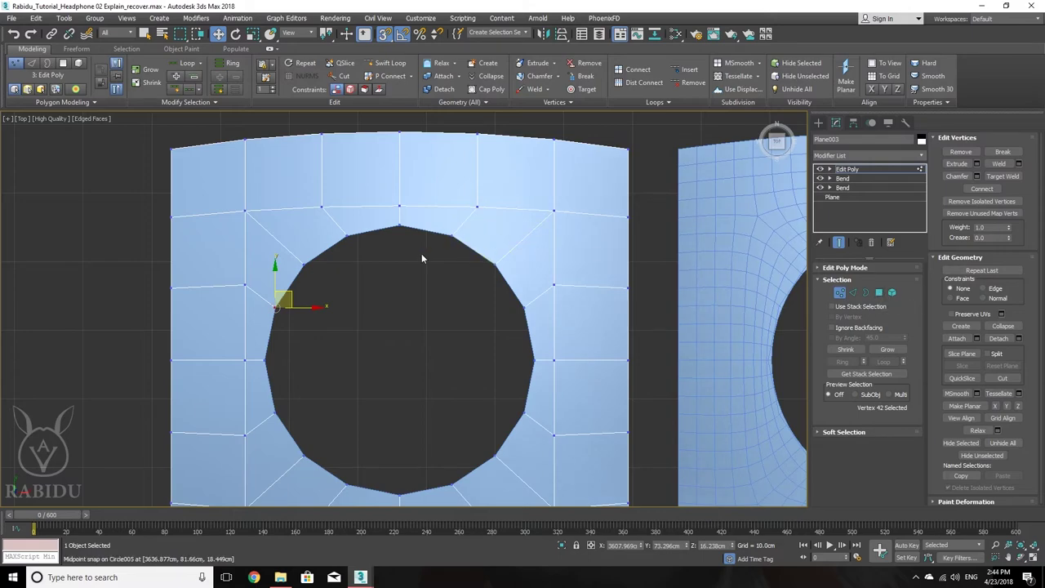
{"action": "scroll", "coordinate": [432, 292], "scroll_direction": "down", "scroll_amount": 3}
{"action": "middle_click_drag", "start_coordinate": [441, 329], "coordinate": [502, 261], "text": "alt"}
{"action": "scroll", "coordinate": [447, 232], "scroll_direction": "up", "scroll_amount": 3}
{"action": "scroll", "coordinate": [378, 241], "scroll_direction": "up", "scroll_amount": 3}
- In the Front view, select the vertices along the curved plane's top edge
{"action": "key", "text": "f"}
{"action": "scroll", "coordinate": [502, 262], "scroll_direction": "up", "scroll_amount": 2}
{"action": "scroll", "coordinate": [502, 265], "scroll_direction": "up", "scroll_amount": 1}
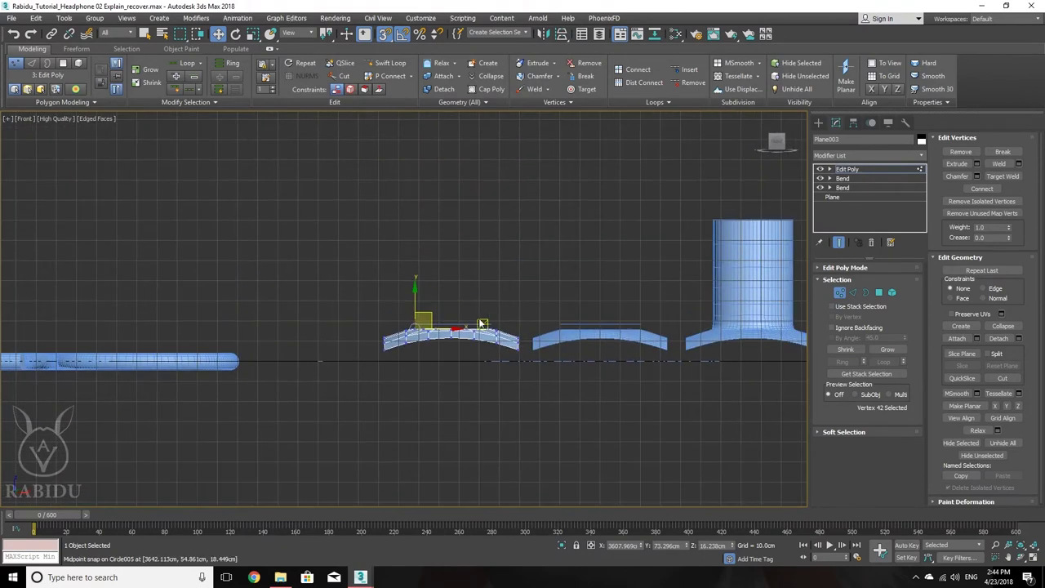
{"action": "scroll", "coordinate": [433, 339], "scroll_direction": "up", "scroll_amount": 8}
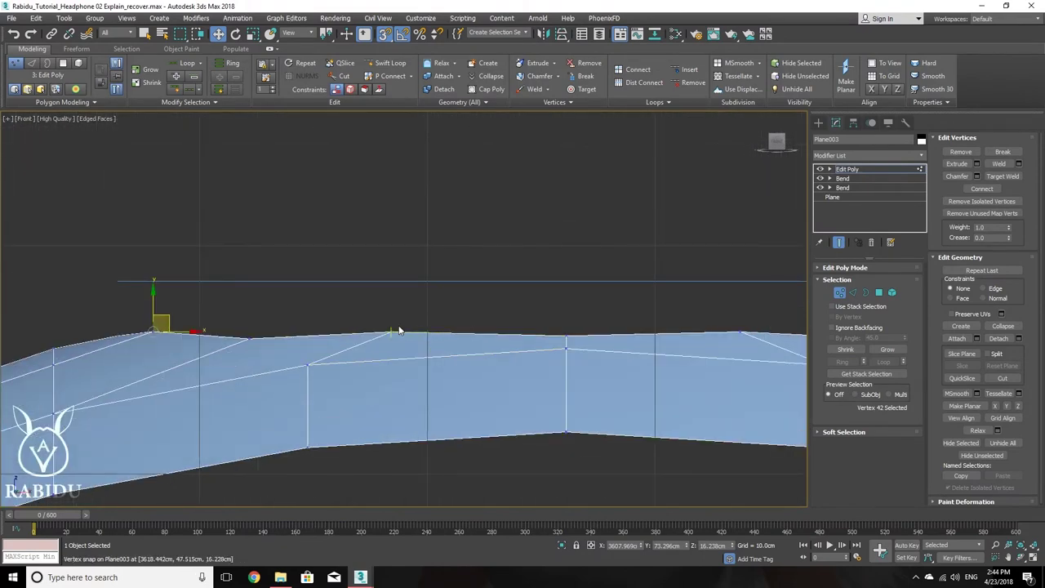
{"action": "middle_click_drag", "start_coordinate": [408, 348], "coordinate": [262, 329]}
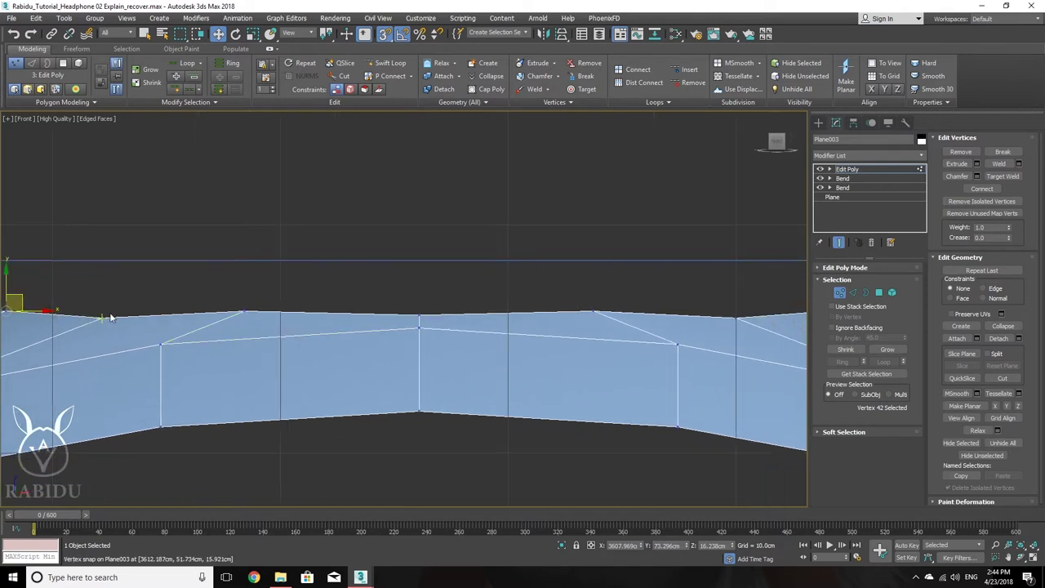
{"action": "middle_click_drag", "start_coordinate": [105, 310], "coordinate": [138, 313]}
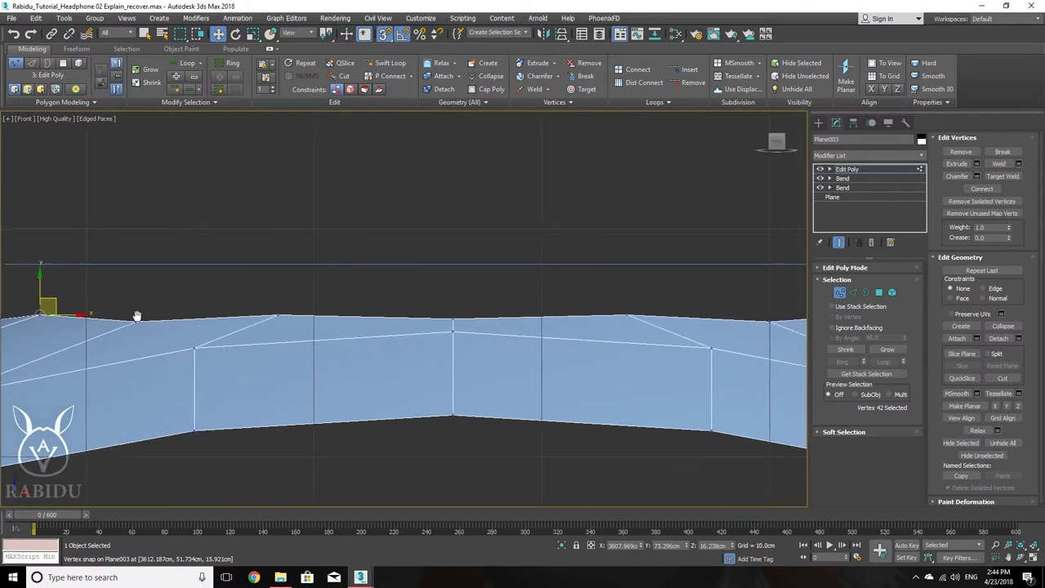
{"action": "left_click_drag", "start_coordinate": [272, 329], "coordinate": [273, 329]}
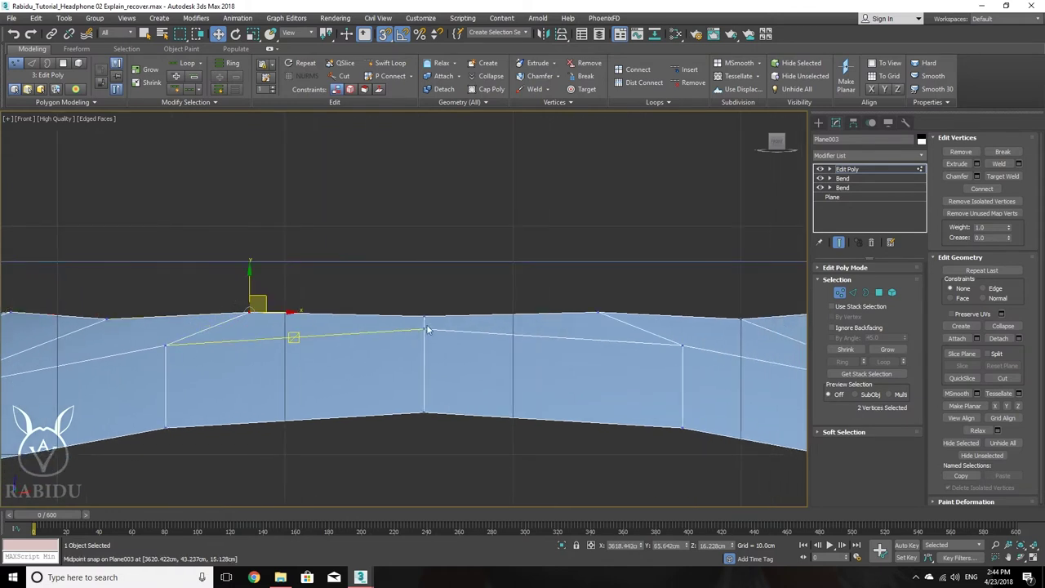
{"action": "left_click_drag", "start_coordinate": [612, 320], "coordinate": [613, 320], "text": "ctrl"}
{"action": "middle_click_drag", "start_coordinate": [612, 320], "coordinate": [615, 322]}
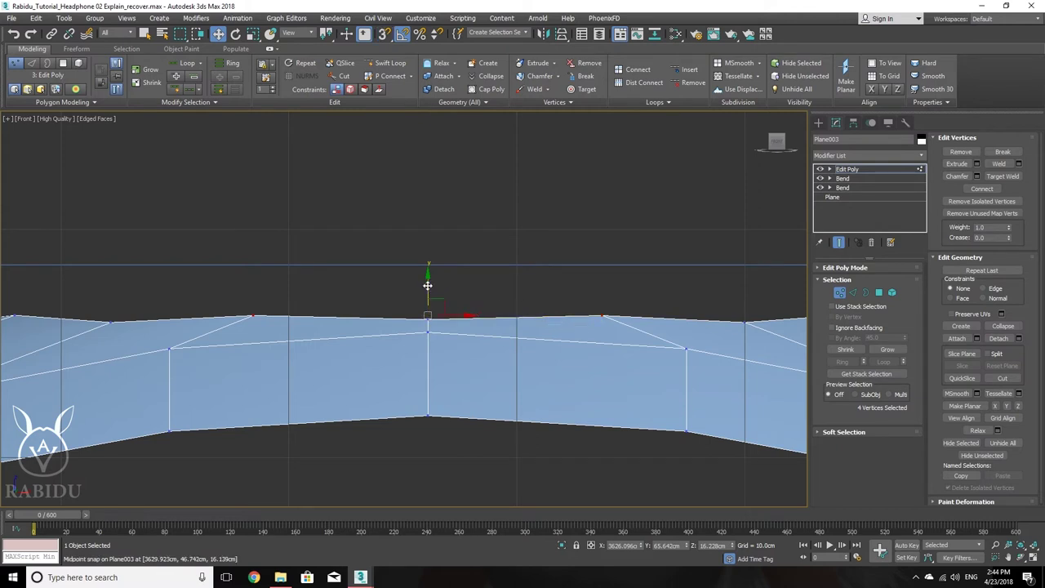
- Lower the selected top-edge vertices slightly on Y in two small moves
{"action": "mouse_move", "coordinate": [427, 281]}
{"action": "left_mouse_down"}
{"action": "mouse_move", "coordinate": [427, 292]}
{"action": "mouse_move", "coordinate": [433, 286]}
{"action": "left_mouse_up"}
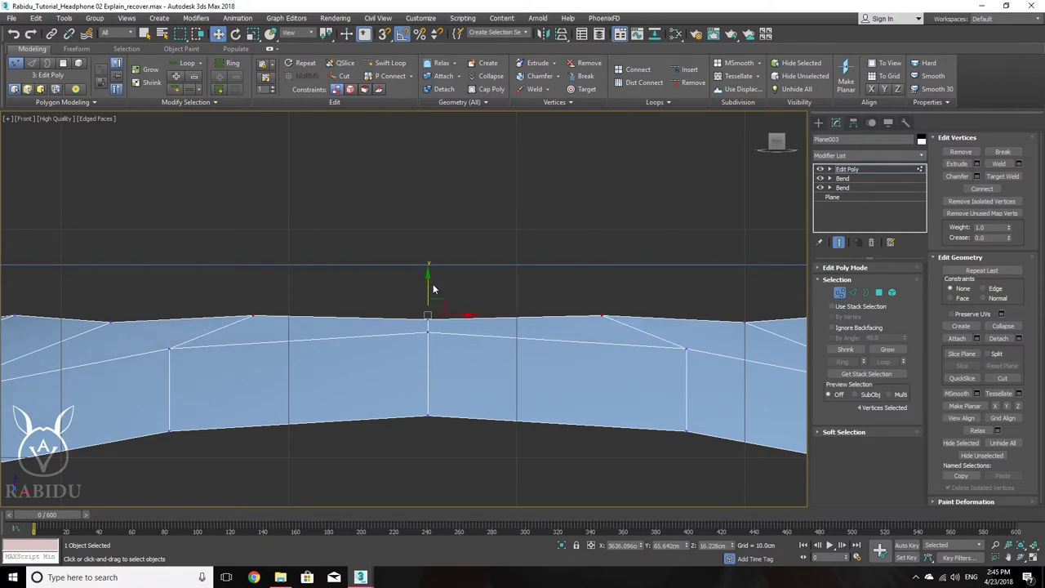
{"action": "scroll", "coordinate": [433, 289], "scroll_direction": "down", "scroll_amount": 3}
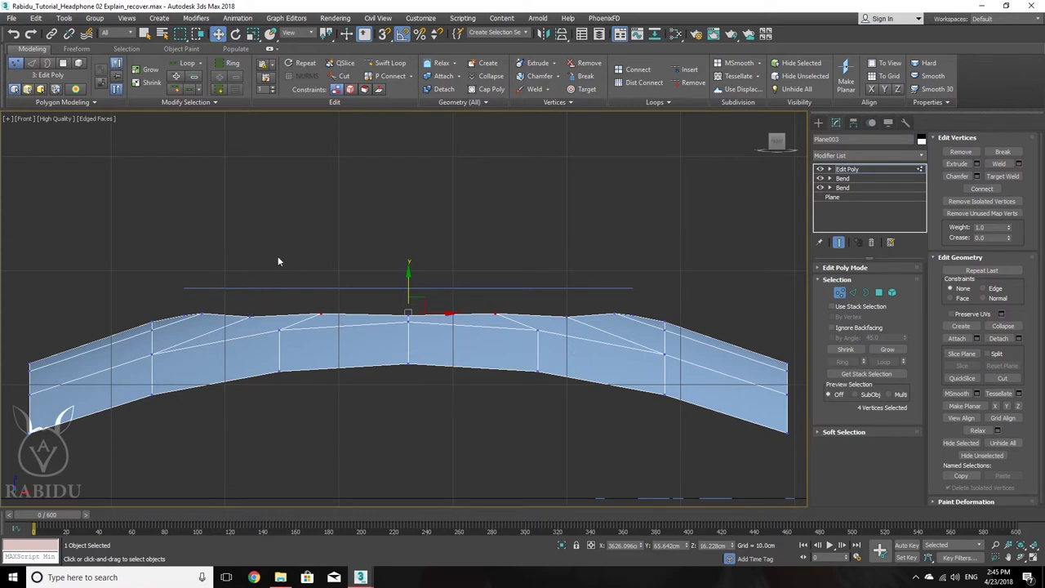
{"action": "scroll", "coordinate": [278, 261], "scroll_direction": "down", "scroll_amount": 2}
{"action": "middle_click_drag", "start_coordinate": [277, 261], "coordinate": [90, 263]}
{"action": "scroll", "coordinate": [641, 313], "scroll_direction": "up", "scroll_amount": 5}
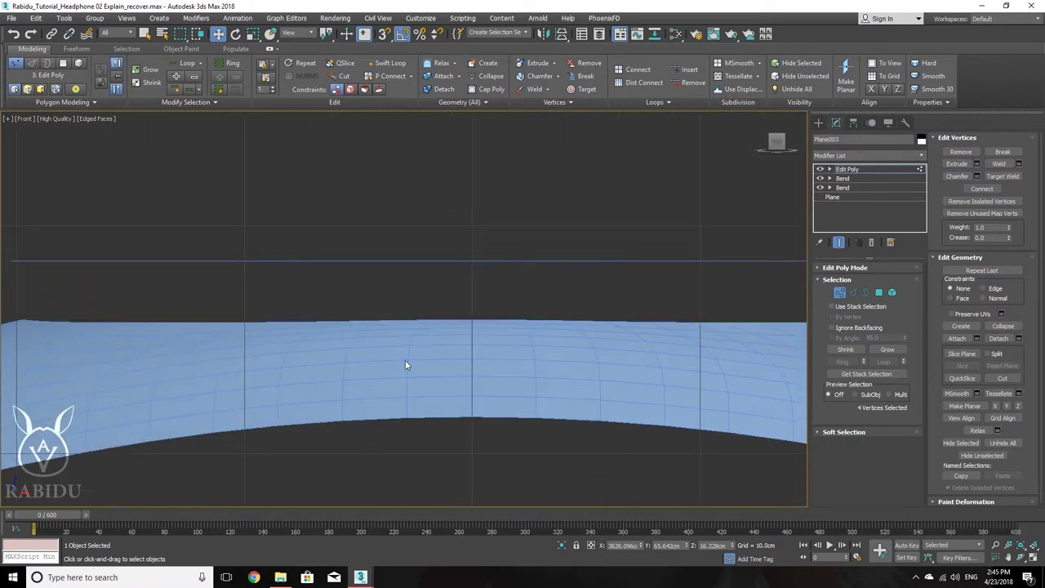
{"action": "scroll", "coordinate": [418, 330], "scroll_direction": "down", "scroll_amount": 3}
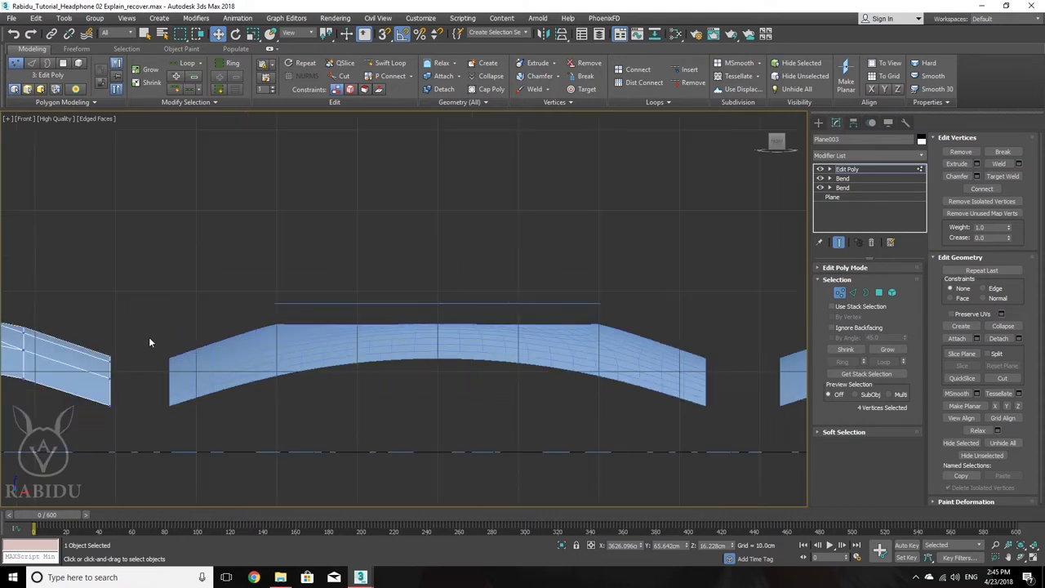
{"action": "scroll", "coordinate": [303, 345], "scroll_direction": "up", "scroll_amount": 6}
{"action": "middle_click_drag", "start_coordinate": [294, 328], "coordinate": [545, 362]}
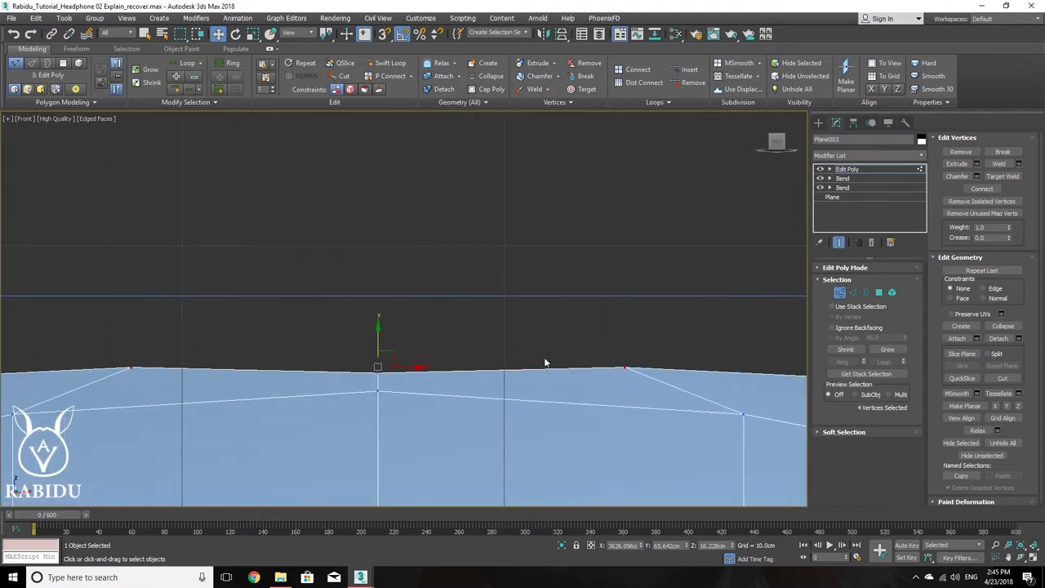
{"action": "left_click_drag", "start_coordinate": [378, 336], "coordinate": [381, 341]}
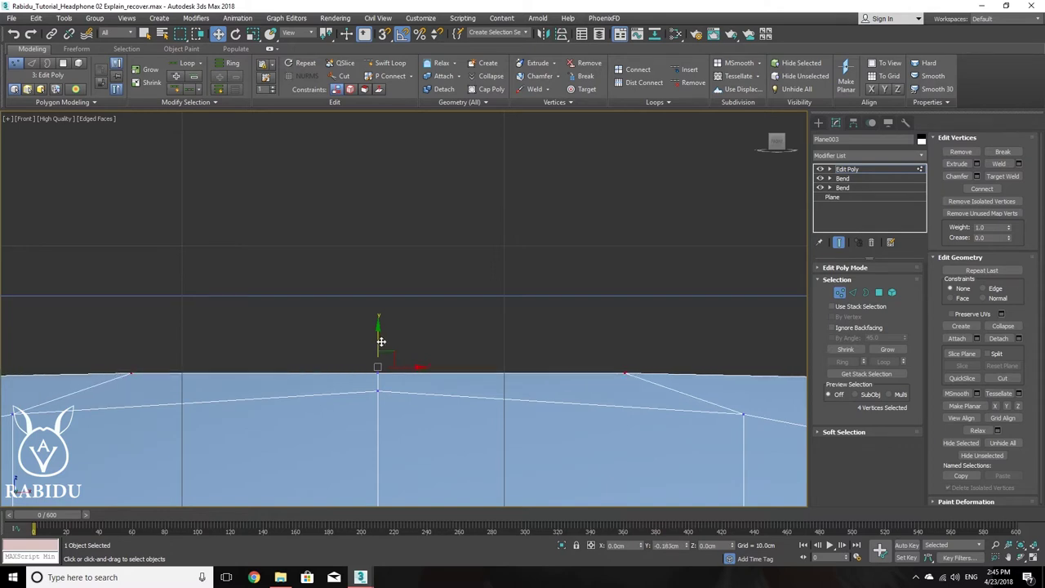
- Orbit to an angled view and select a single vertex of the plane
{"action": "scroll", "coordinate": [410, 340], "scroll_direction": "down", "scroll_amount": 3}
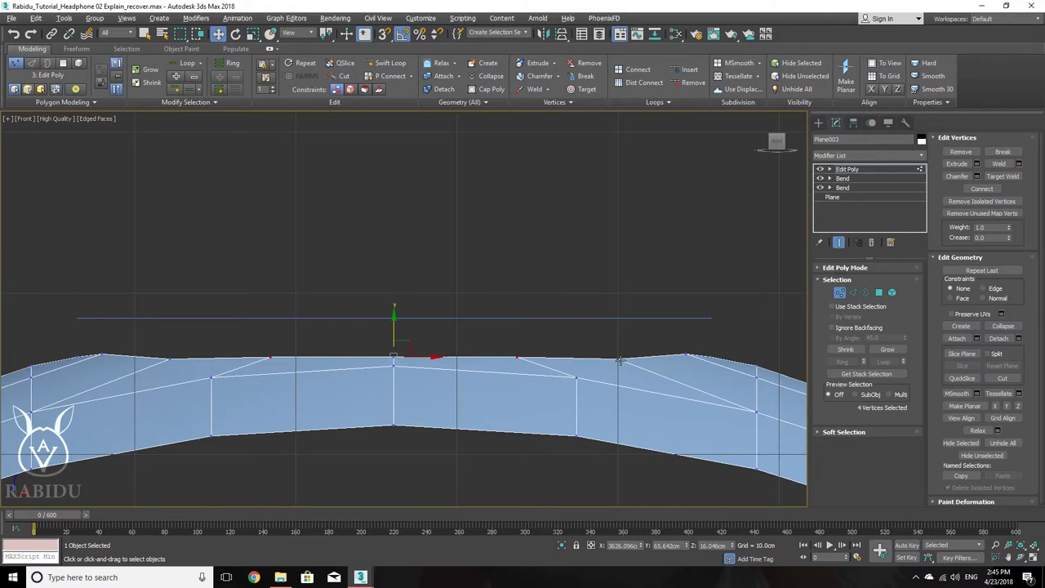
{"action": "middle_click_drag", "start_coordinate": [620, 360], "coordinate": [350, 351], "text": "alt"}
{"action": "left_click", "coordinate": [676, 381]}
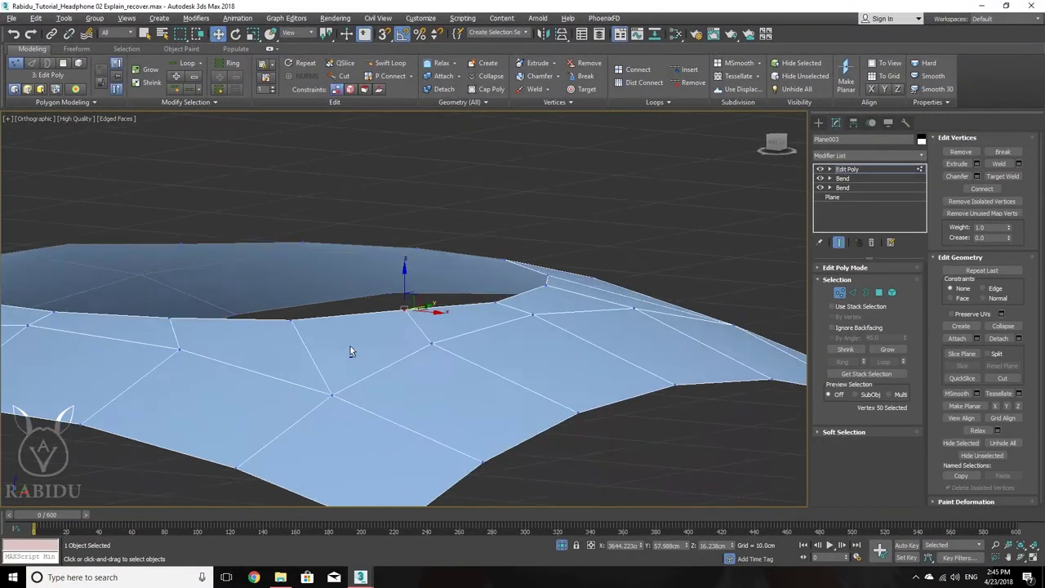
- In the Left view, select top-edge vertices and move them down on Y to flatten the edge
{"action": "scroll", "coordinate": [350, 351], "scroll_direction": "down", "scroll_amount": 3}
{"action": "key", "text": "l"}
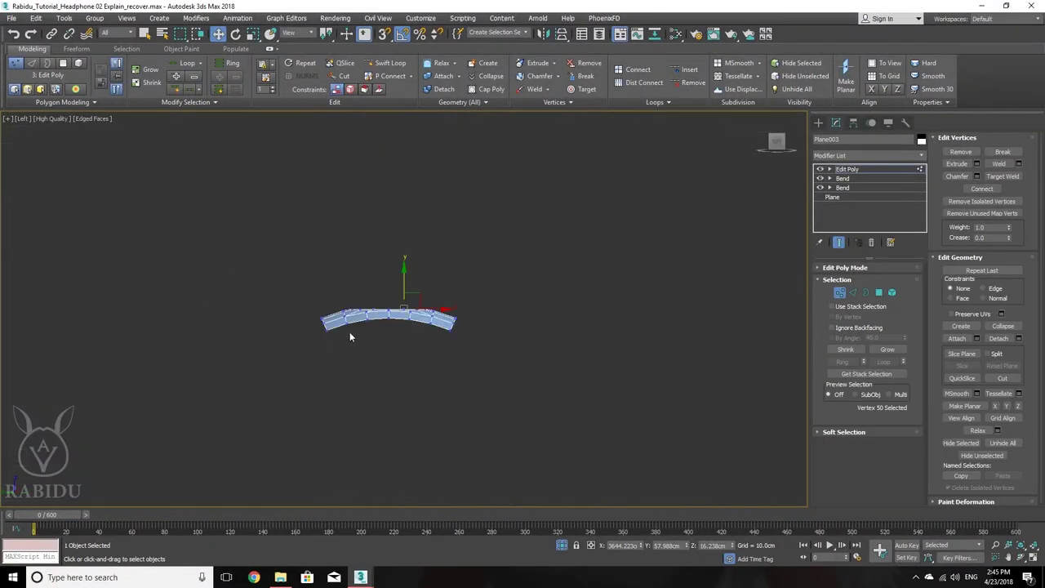
{"action": "scroll", "coordinate": [399, 361], "scroll_direction": "up", "scroll_amount": 8}
{"action": "middle_click_drag", "start_coordinate": [414, 378], "coordinate": [305, 365]}
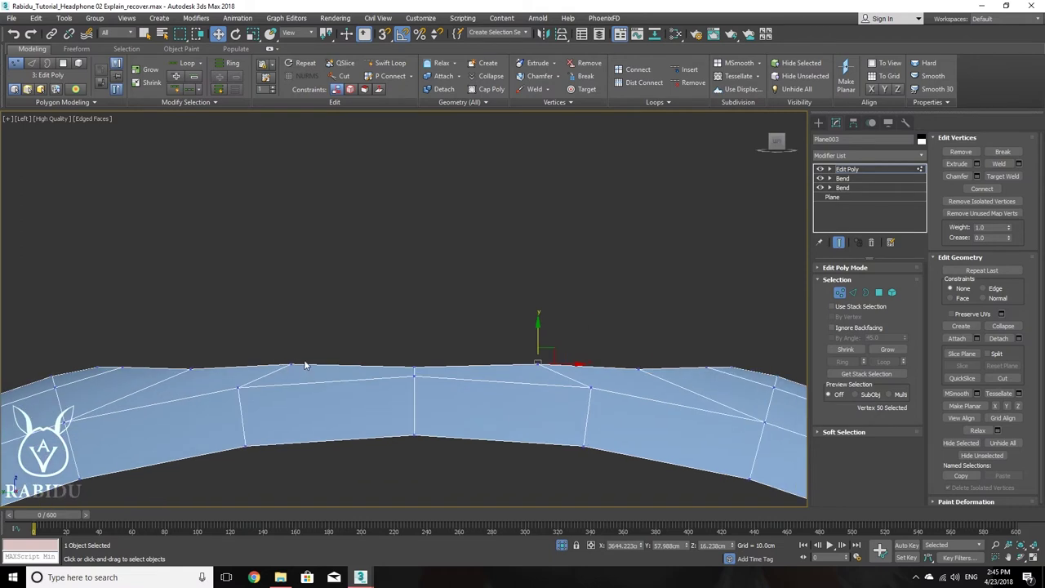
{"action": "scroll", "coordinate": [304, 365], "scroll_direction": "up", "scroll_amount": 3}
{"action": "left_click_drag", "start_coordinate": [652, 381], "coordinate": [652, 381]}
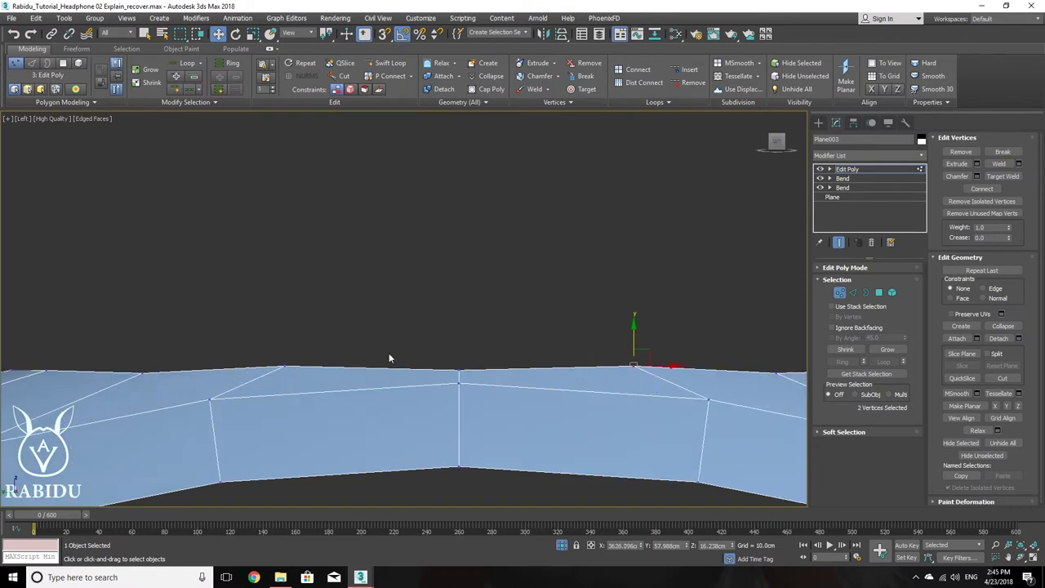
{"action": "left_click_drag", "start_coordinate": [302, 371], "coordinate": [315, 378], "text": "ctrl"}
{"action": "left_click_drag", "start_coordinate": [457, 332], "coordinate": [456, 340]}
{"action": "middle_click_drag", "start_coordinate": [567, 356], "coordinate": [469, 354]}
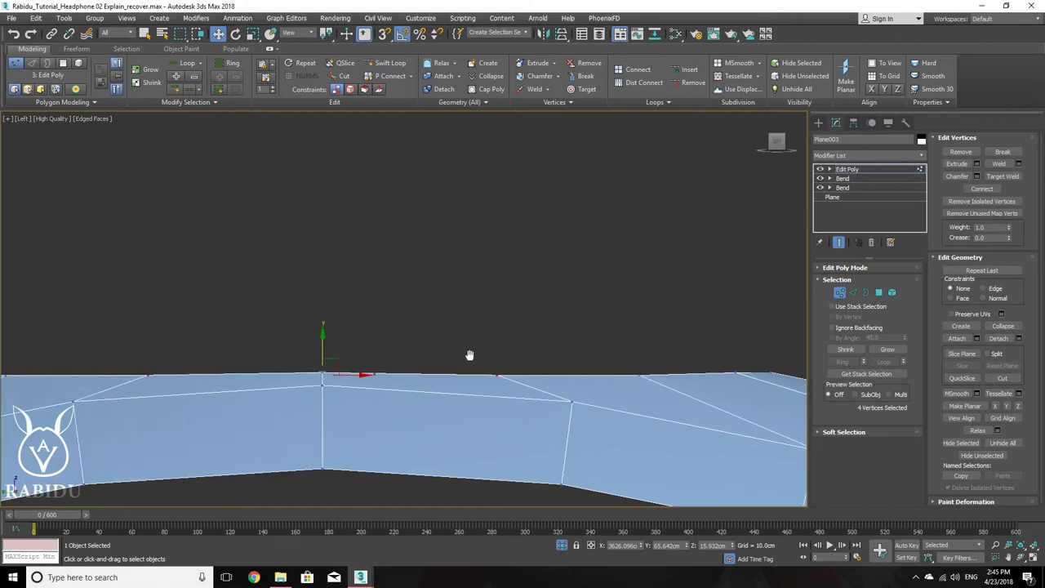
{"action": "left_click_drag", "start_coordinate": [324, 337], "coordinate": [325, 336]}
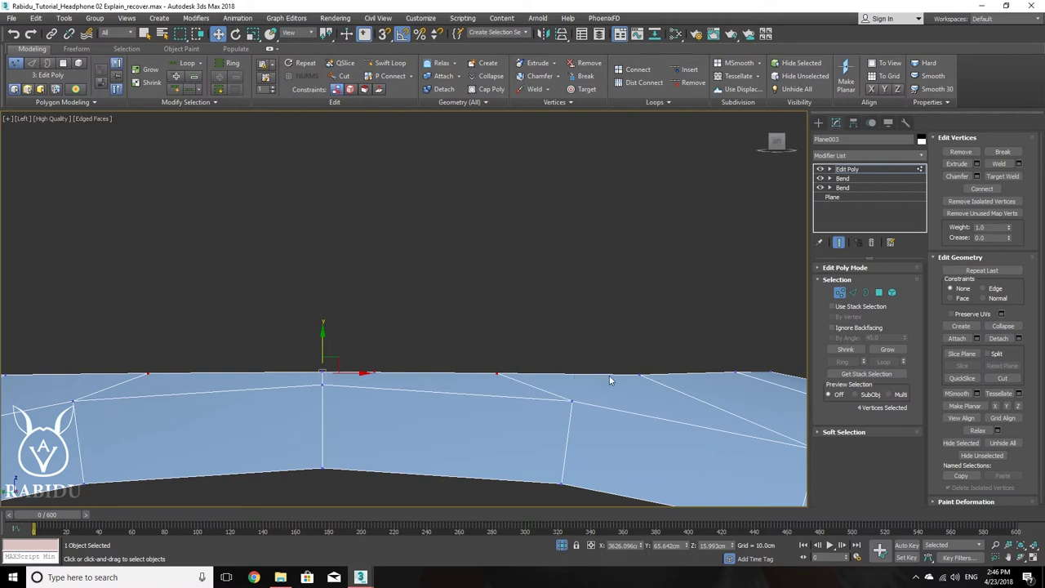
- In the Front view, select four top-edge vertices, nudge them on Y, and exit Vertex mode
{"action": "scroll", "coordinate": [506, 382], "scroll_direction": "down", "scroll_amount": 5}
{"action": "key", "text": "f"}
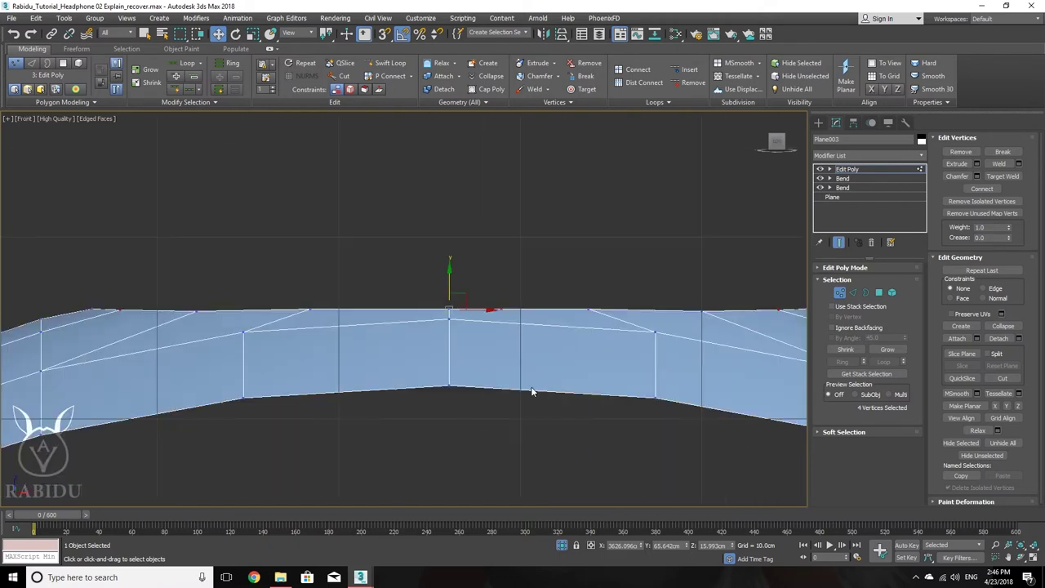
{"action": "scroll", "coordinate": [327, 343], "scroll_direction": "up", "scroll_amount": 3}
{"action": "left_click", "coordinate": [344, 356]}
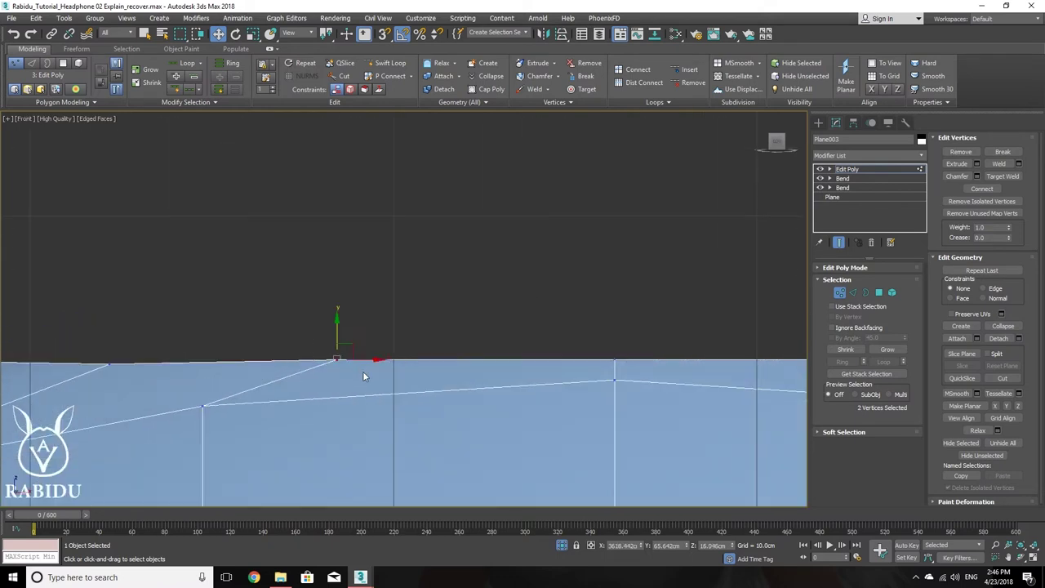
{"action": "middle_click_drag", "start_coordinate": [363, 371], "coordinate": [249, 352]}
{"action": "left_click_drag", "start_coordinate": [536, 329], "coordinate": [535, 328], "text": "ctrl"}
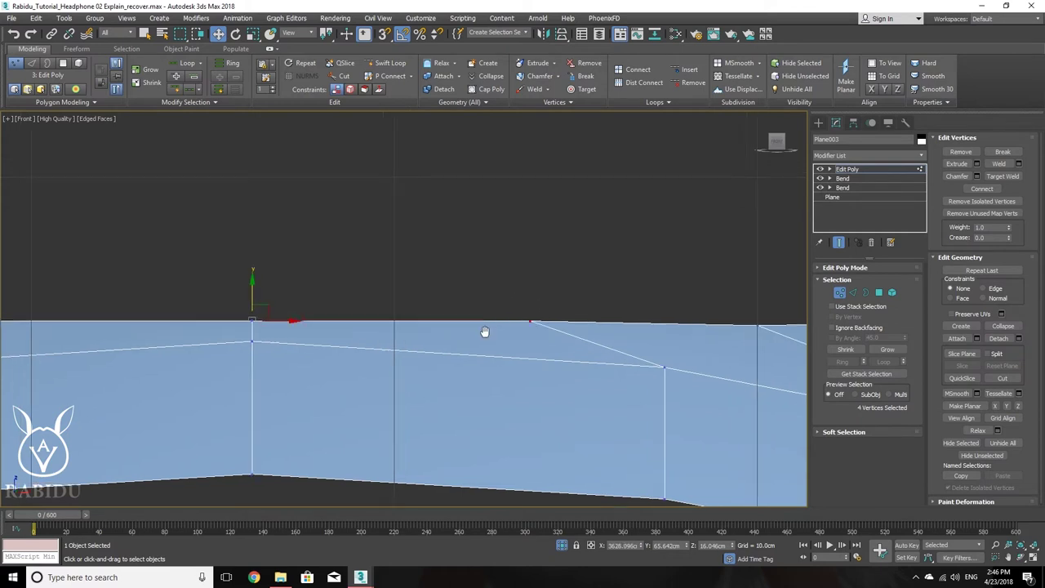
{"action": "scroll", "coordinate": [384, 327], "scroll_direction": "down", "scroll_amount": 2}
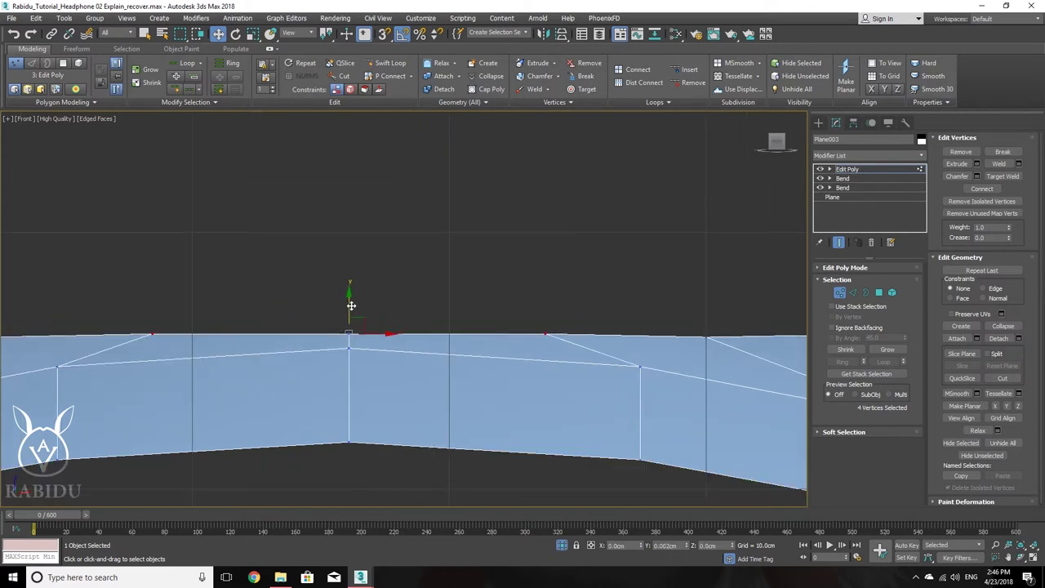
{"action": "left_click_drag", "start_coordinate": [348, 305], "coordinate": [348, 308]}
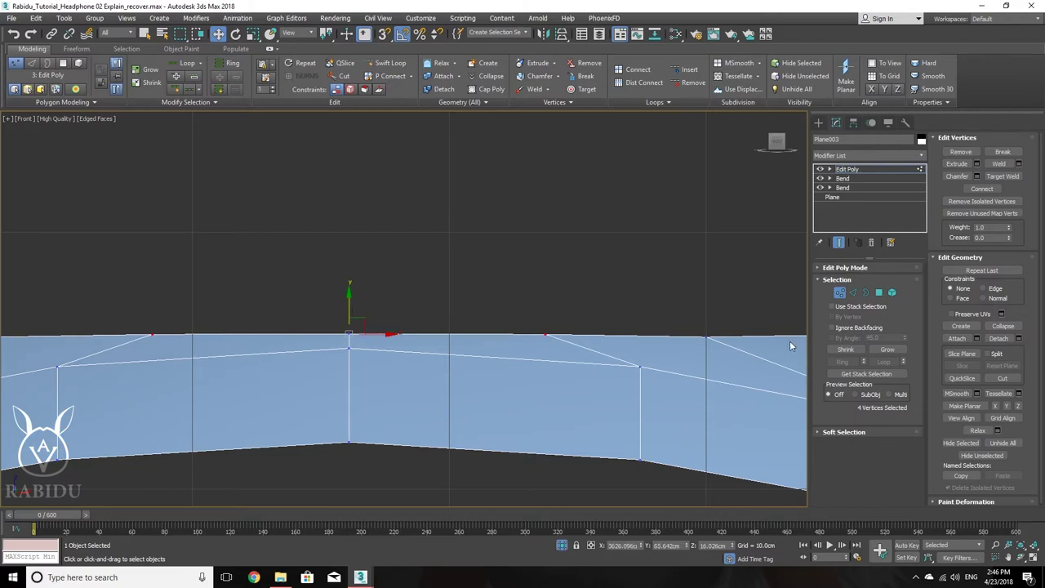
{"action": "left_click", "coordinate": [839, 292]}
{"action": "middle_click_drag", "start_coordinate": [571, 343], "coordinate": [692, 369], "text": "alt"}
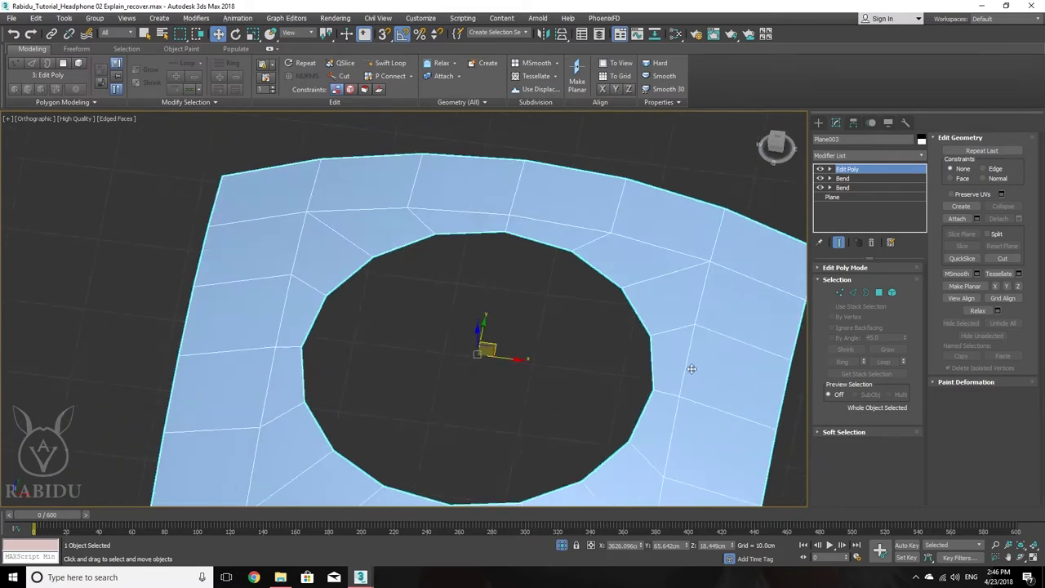
- Add a TurboSmooth modifier to the holed plane with Iterations set to 2
{"action": "scroll", "coordinate": [591, 307], "scroll_direction": "down", "scroll_amount": 3}
{"action": "middle_click_drag", "start_coordinate": [438, 299], "coordinate": [438, 397], "text": "alt"}
{"action": "scroll", "coordinate": [457, 388], "scroll_direction": "up", "scroll_amount": 5}
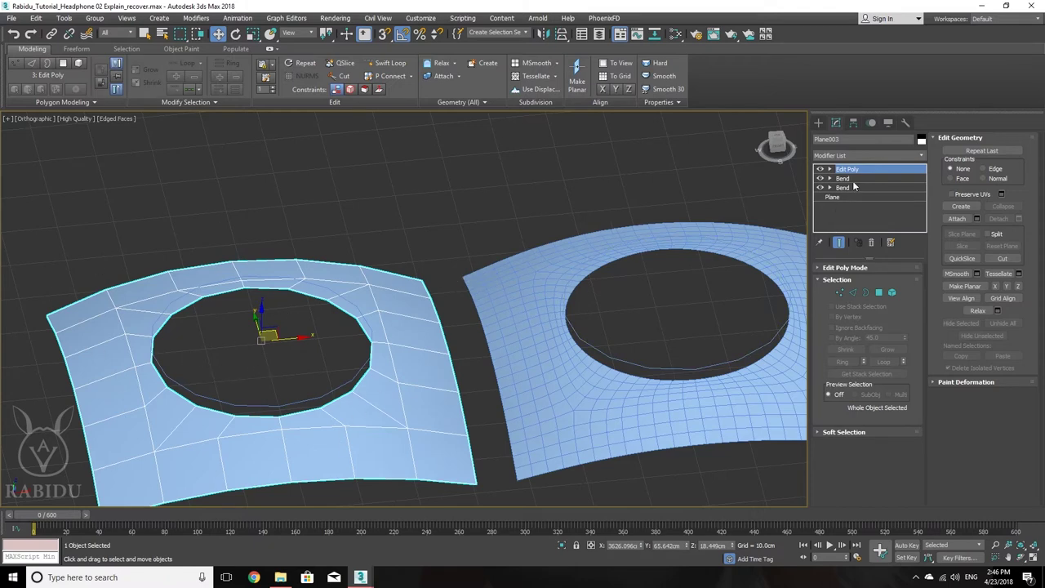
{"action": "left_click", "coordinate": [895, 155]}
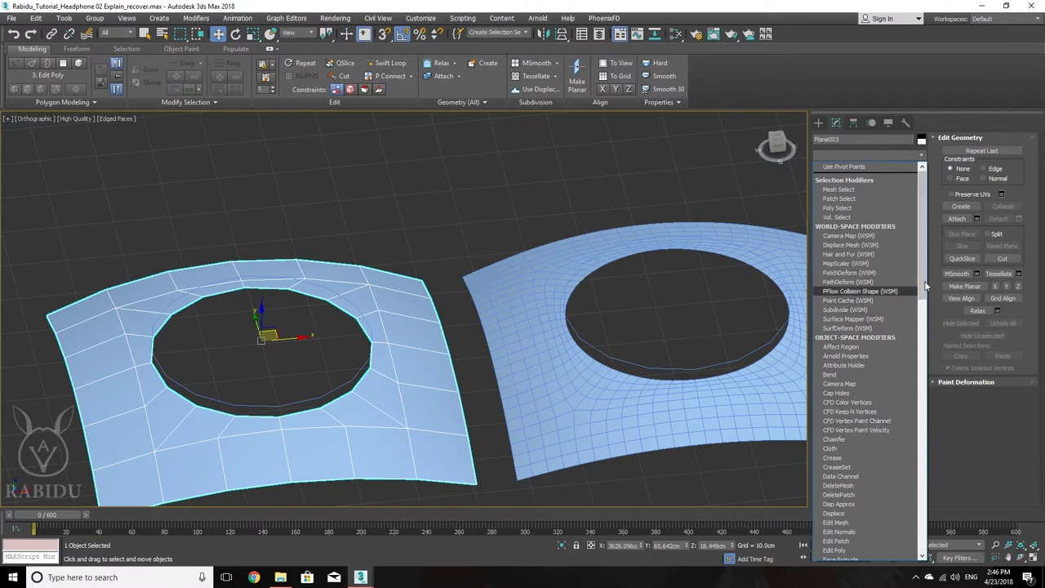
{"action": "left_click_drag", "start_coordinate": [925, 290], "coordinate": [924, 547]}
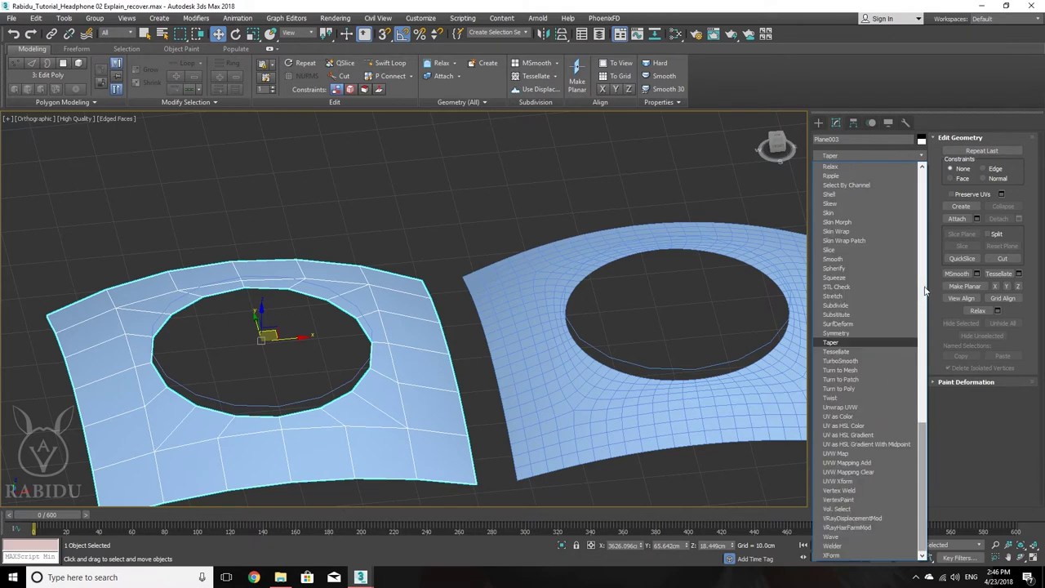
{"action": "left_click", "coordinate": [870, 360]}
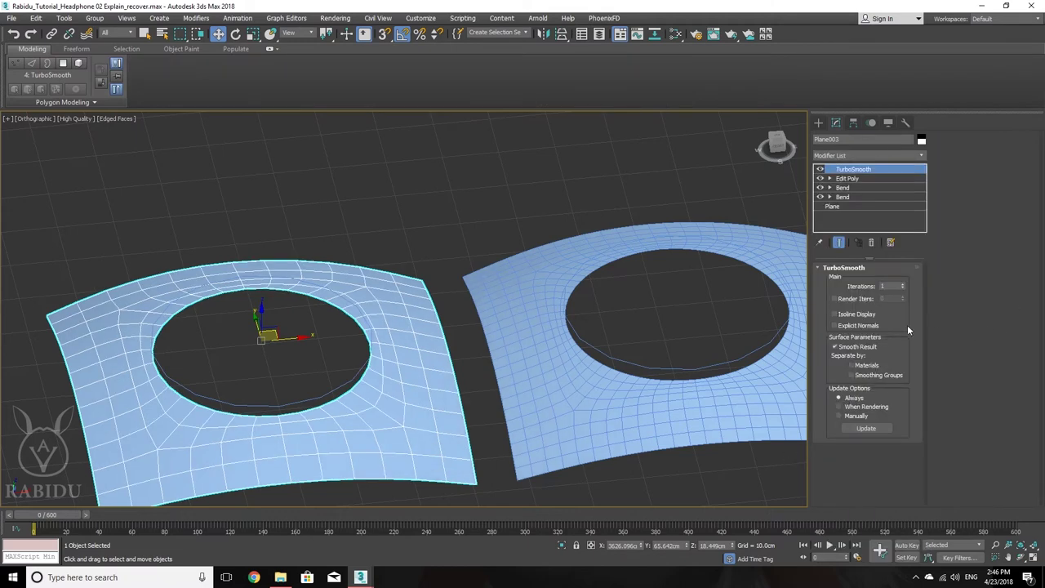
{"action": "left_click", "coordinate": [903, 284]}
- Turn off Edged Faces with F4 and move the view toward the left plane's hole
{"action": "middle_click_drag", "start_coordinate": [294, 336], "coordinate": [300, 353]}
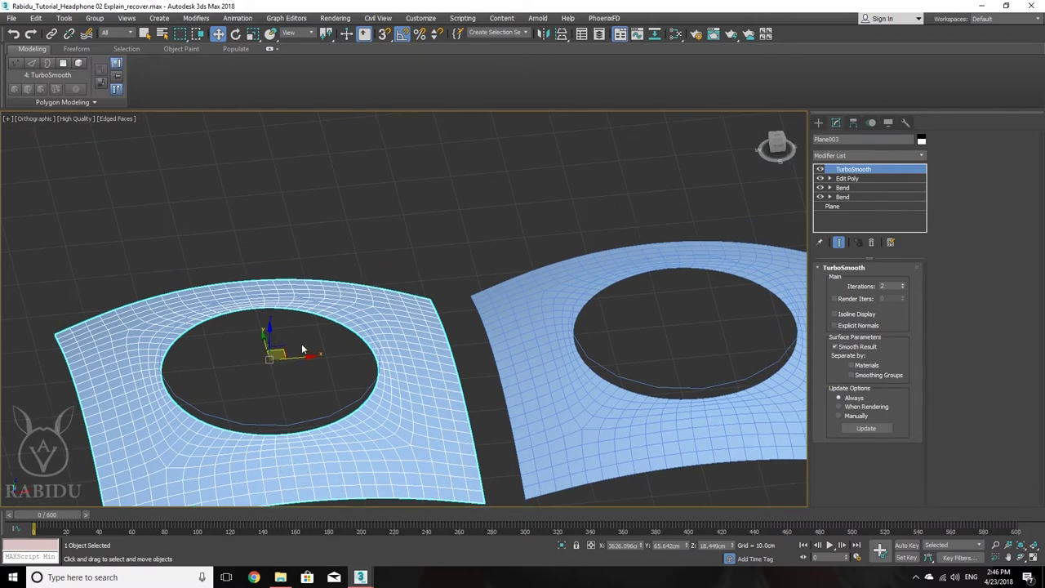
{"action": "key", "text": "F4"}
{"action": "middle_click_drag", "start_coordinate": [321, 389], "coordinate": [340, 409]}
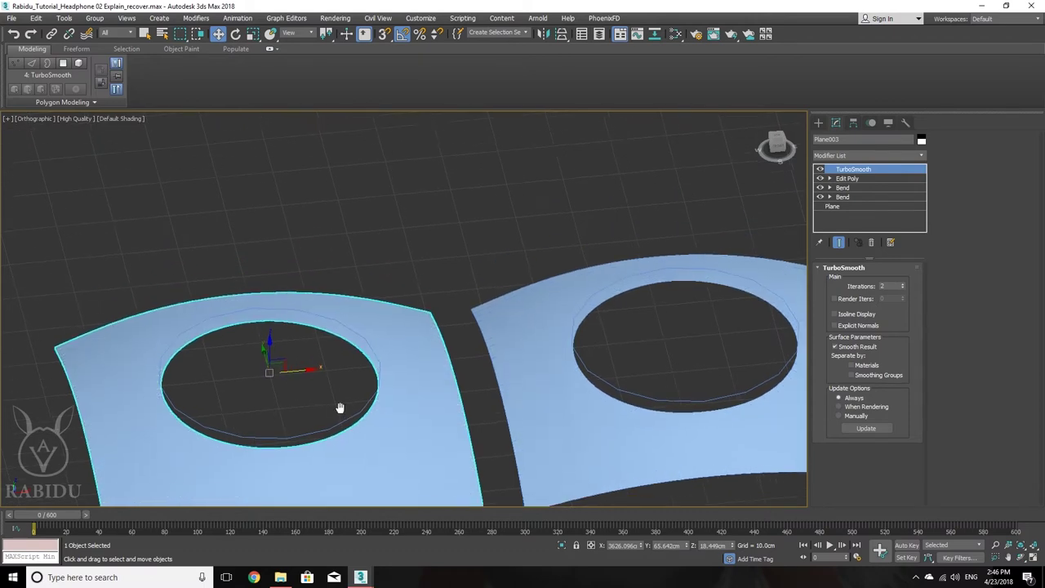
{"action": "scroll", "coordinate": [360, 414], "scroll_direction": "up", "scroll_amount": 5}
{"action": "scroll", "coordinate": [262, 316], "scroll_direction": "down", "scroll_amount": 2}
{"action": "scroll", "coordinate": [263, 316], "scroll_direction": "down", "scroll_amount": 5}
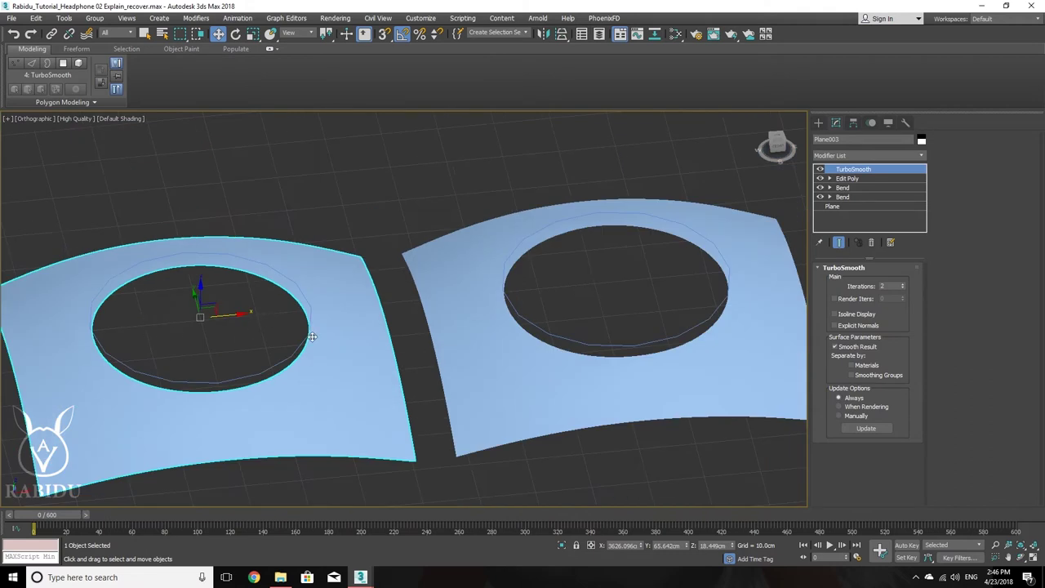
- Pan, zoom and orbit around the planes to inspect the smoothly rounded hole
{"action": "middle_click_drag", "start_coordinate": [193, 329], "coordinate": [308, 343]}
{"action": "scroll", "coordinate": [307, 343], "scroll_direction": "down", "scroll_amount": 2}
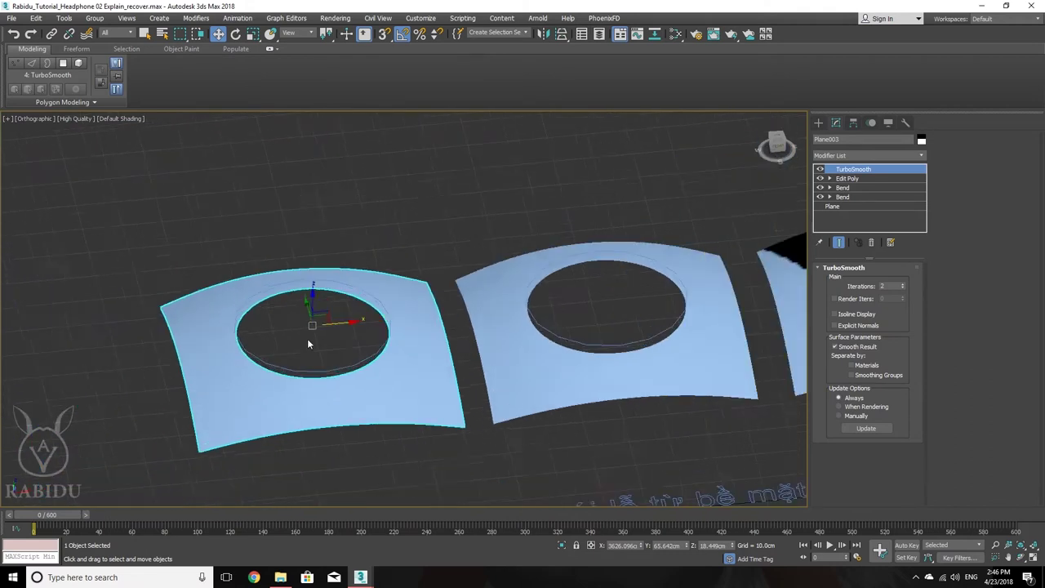
{"action": "scroll", "coordinate": [308, 343], "scroll_direction": "up", "scroll_amount": 2}
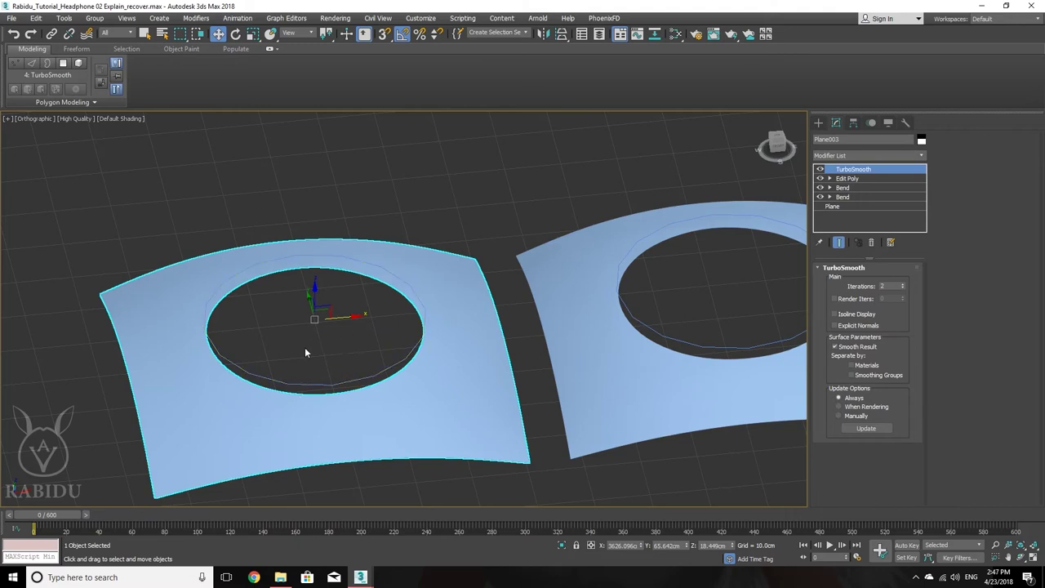
{"action": "middle_click_drag", "start_coordinate": [304, 346], "coordinate": [313, 323]}
{"action": "scroll", "coordinate": [307, 316], "scroll_direction": "down", "scroll_amount": 2}
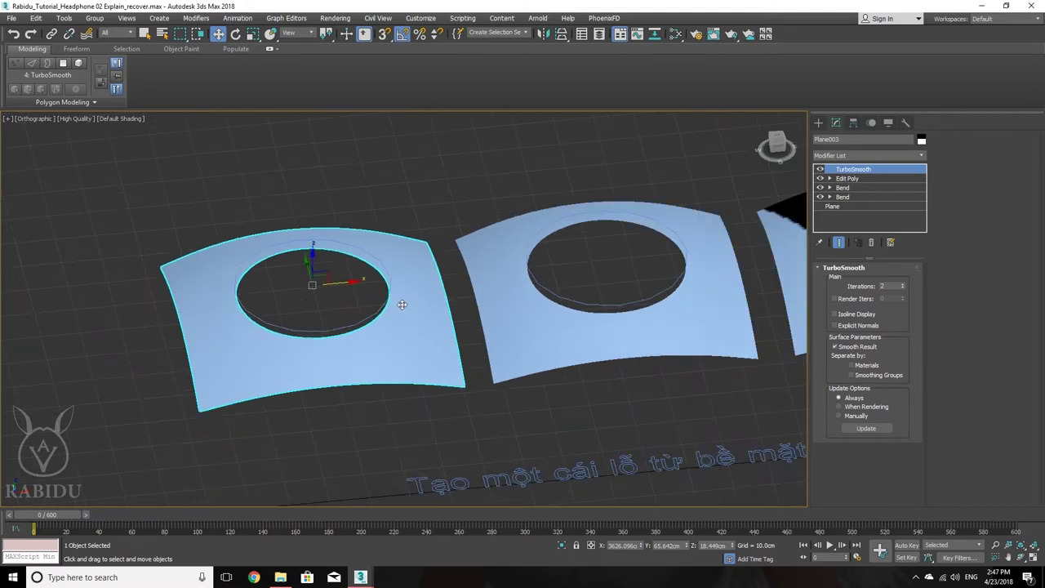
{"action": "middle_click_drag", "start_coordinate": [403, 302], "coordinate": [294, 270]}
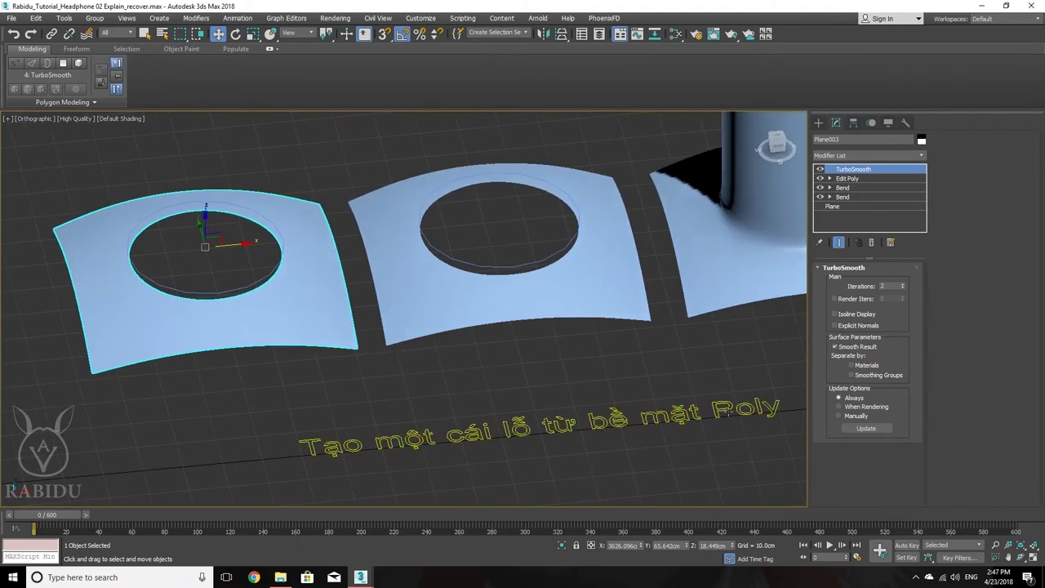
{"action": "mouse_move", "coordinate": [368, 320]}
{"action": "middle_mouse_down"}
{"action": "mouse_move", "coordinate": [380, 357]}
{"action": "mouse_move", "coordinate": [346, 350]}
{"action": "mouse_move", "coordinate": [411, 392]}
{"action": "middle_mouse_up"}
{"action": "scroll", "coordinate": [381, 359], "scroll_direction": "down", "scroll_amount": 5}
{"action": "scroll", "coordinate": [378, 362], "scroll_direction": "up", "scroll_amount": 5}
{"action": "middle_click_drag", "start_coordinate": [300, 404], "coordinate": [306, 377], "text": "alt"}
{"action": "middle_click_drag", "start_coordinate": [324, 349], "coordinate": [322, 404]}
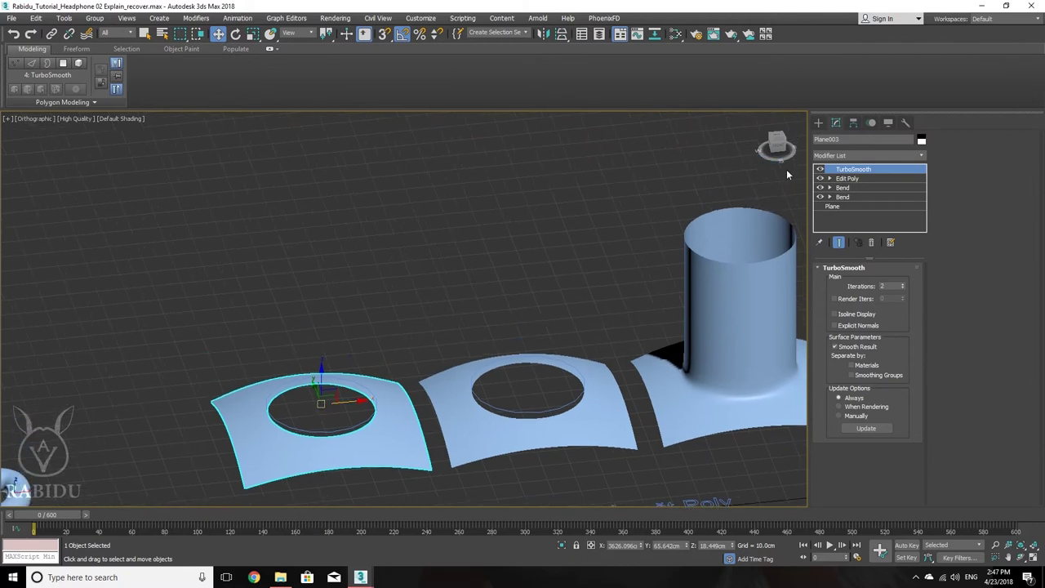
- Delete the TurboSmooth modifier from the currently selected plane
{"action": "left_click", "coordinate": [819, 122]}
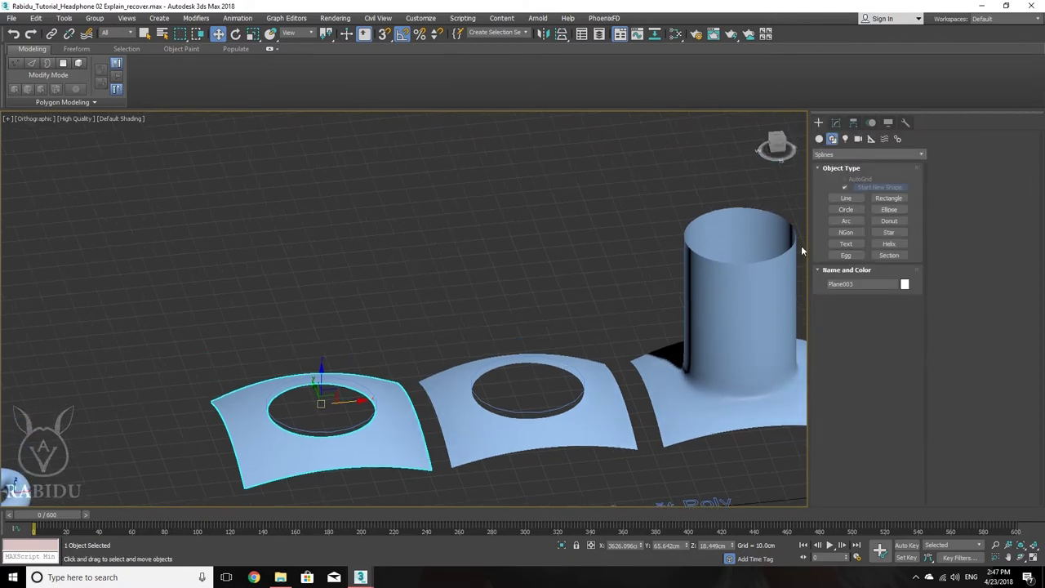
{"action": "left_click", "coordinate": [835, 122]}
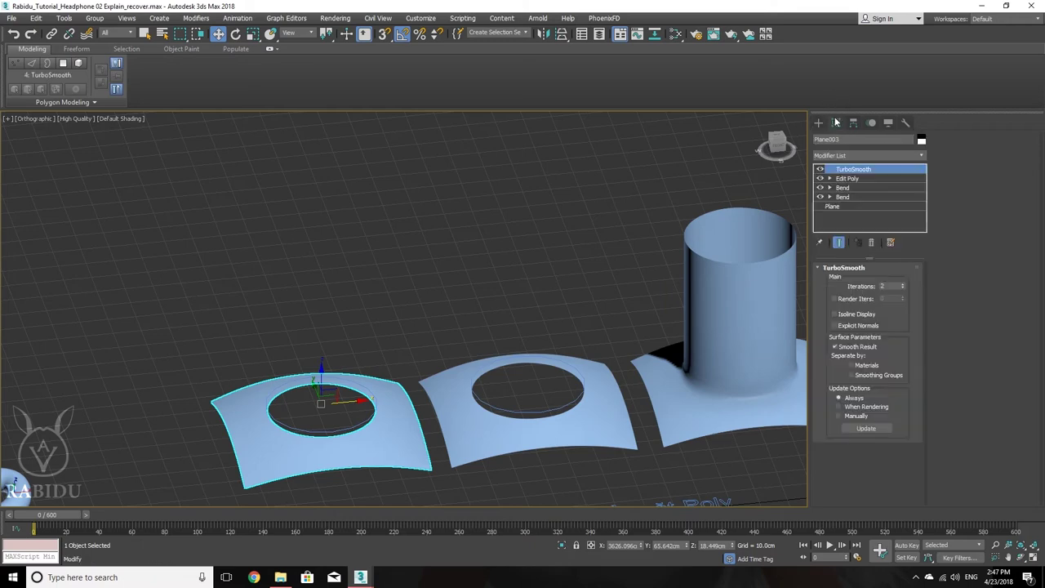
{"action": "right_click", "coordinate": [866, 172]}
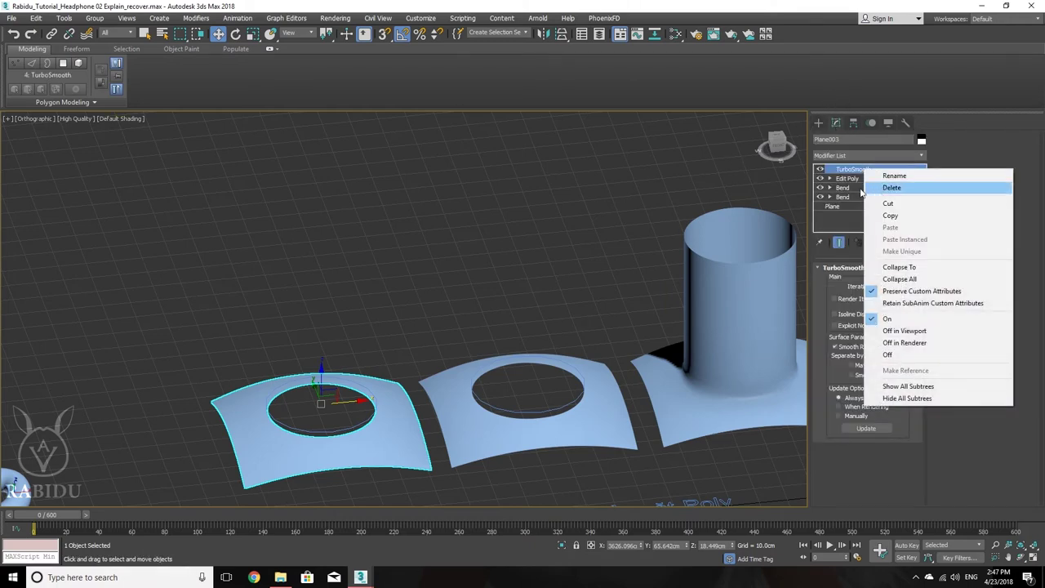
{"action": "left_click", "coordinate": [405, 383]}
- Select the left holed plane and delete its TurboSmooth and Edit Poly modifiers, keeping the Bends
{"action": "left_click", "coordinate": [371, 448]}
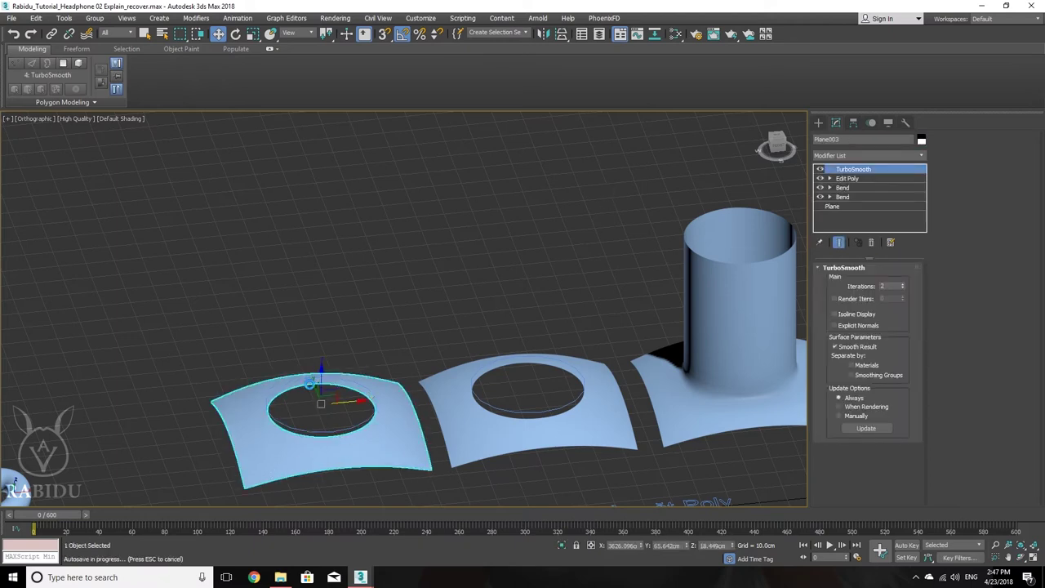
{"action": "right_click", "coordinate": [867, 170]}
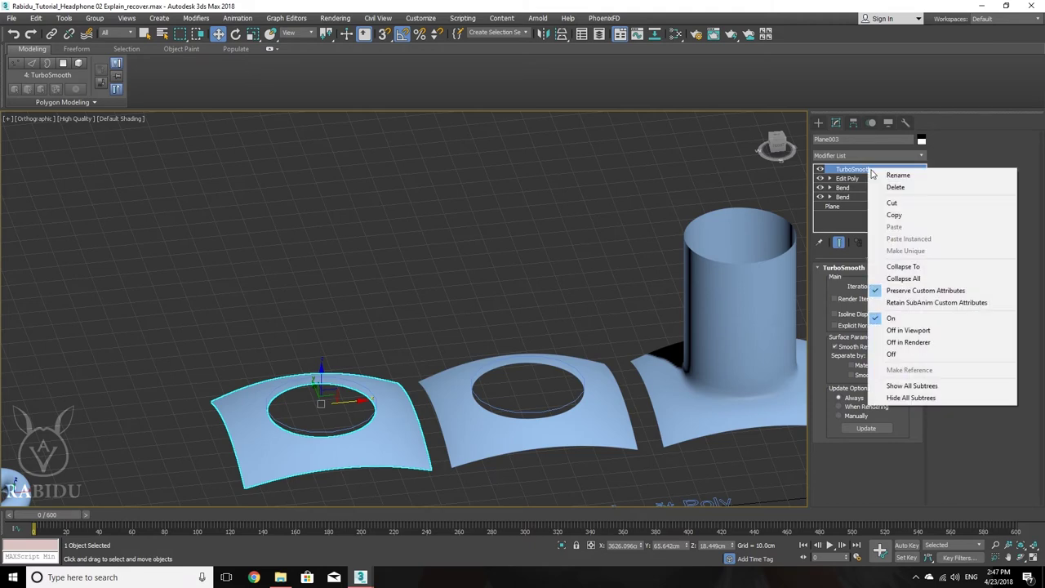
{"action": "left_click", "coordinate": [890, 188]}
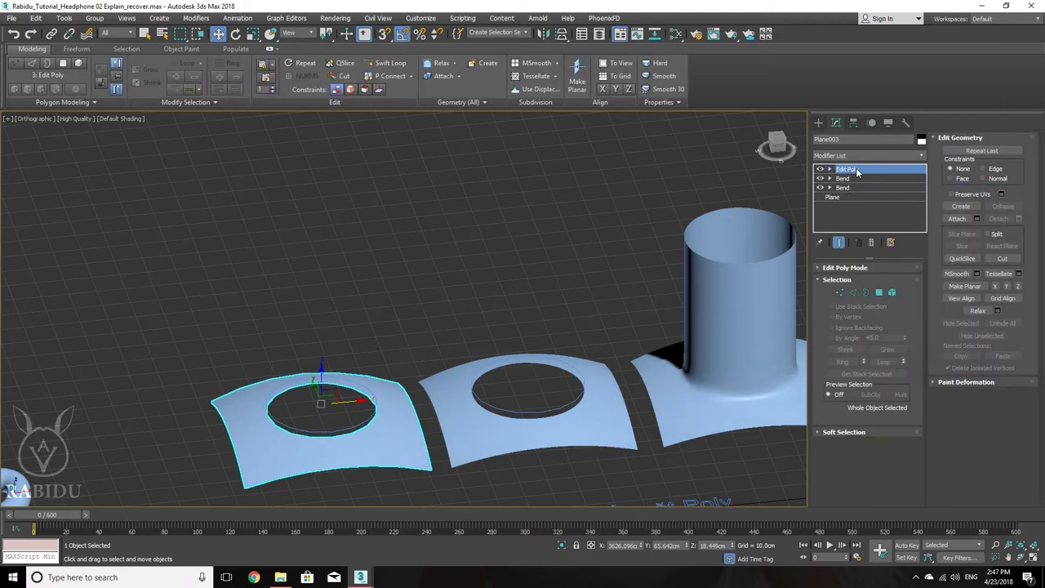
{"action": "right_click", "coordinate": [857, 171]}
{"action": "left_click", "coordinate": [885, 181]}
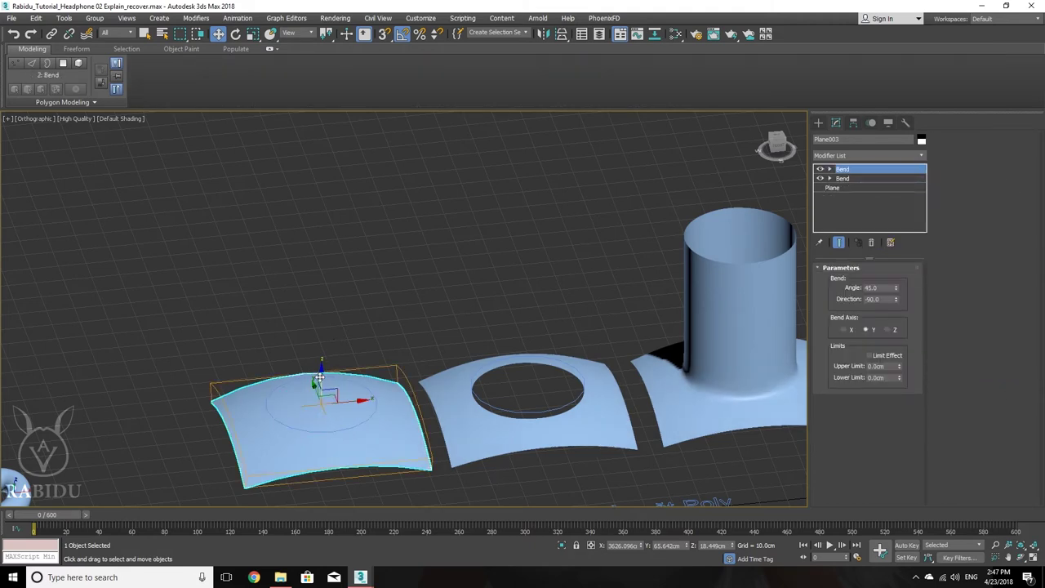
{"action": "mouse_move", "coordinate": [313, 387]}
{"action": "left_mouse_down", "text": "shift"}
{"action": "mouse_move", "coordinate": [285, 248]}
{"action": "mouse_move", "coordinate": [285, 267]}
{"action": "left_mouse_up", "text": "shift"}
{"action": "right_click", "coordinate": [287, 280]}
- Create a cylinder and align it centred on the left curved plane by pivot
{"action": "left_click", "coordinate": [818, 123]}
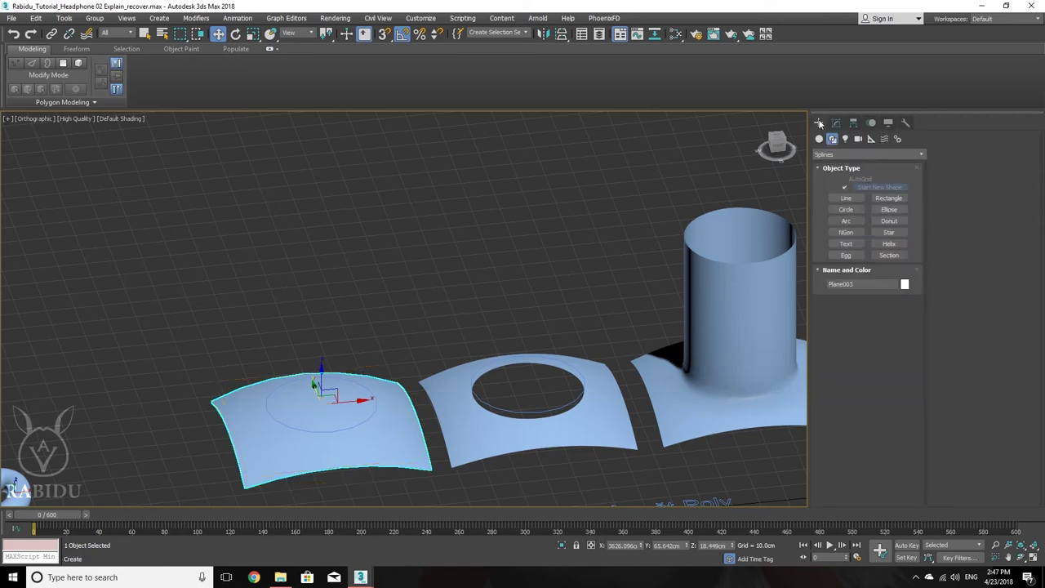
{"action": "left_click", "coordinate": [832, 138]}
{"action": "left_click", "coordinate": [819, 138]}
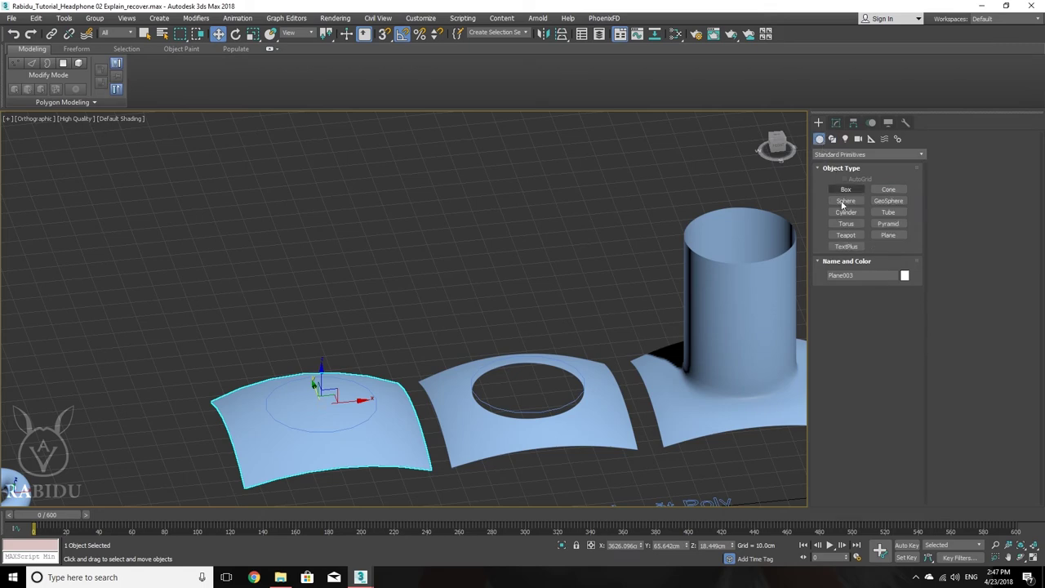
{"action": "left_click", "coordinate": [846, 212]}
{"action": "left_click_drag", "start_coordinate": [358, 321], "coordinate": [360, 291]}
{"action": "left_click", "coordinate": [378, 116]}
{"action": "key", "text": "w"}
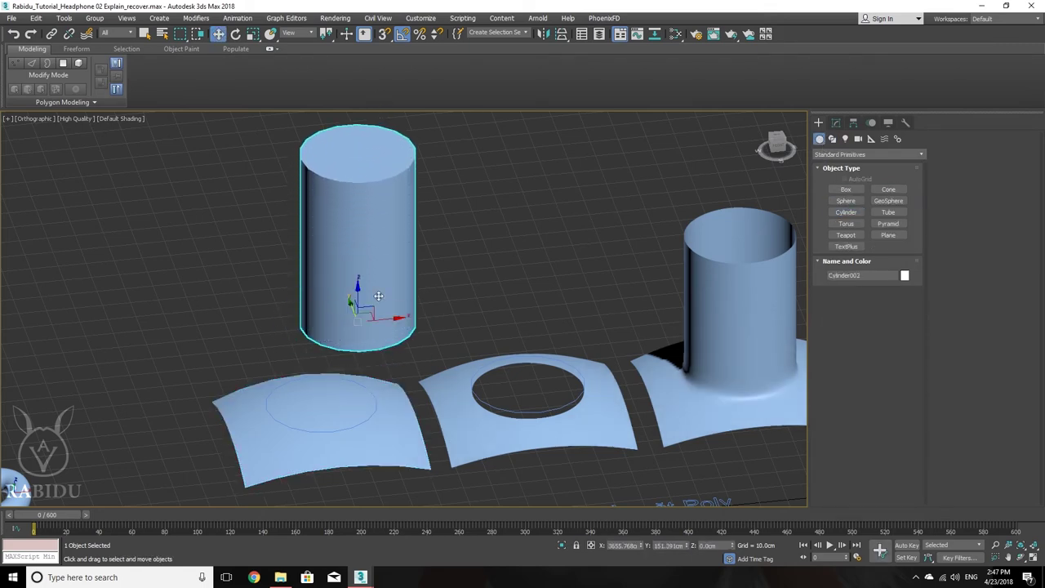
{"action": "key", "text": "alt+a"}
{"action": "left_click", "coordinate": [381, 429]}
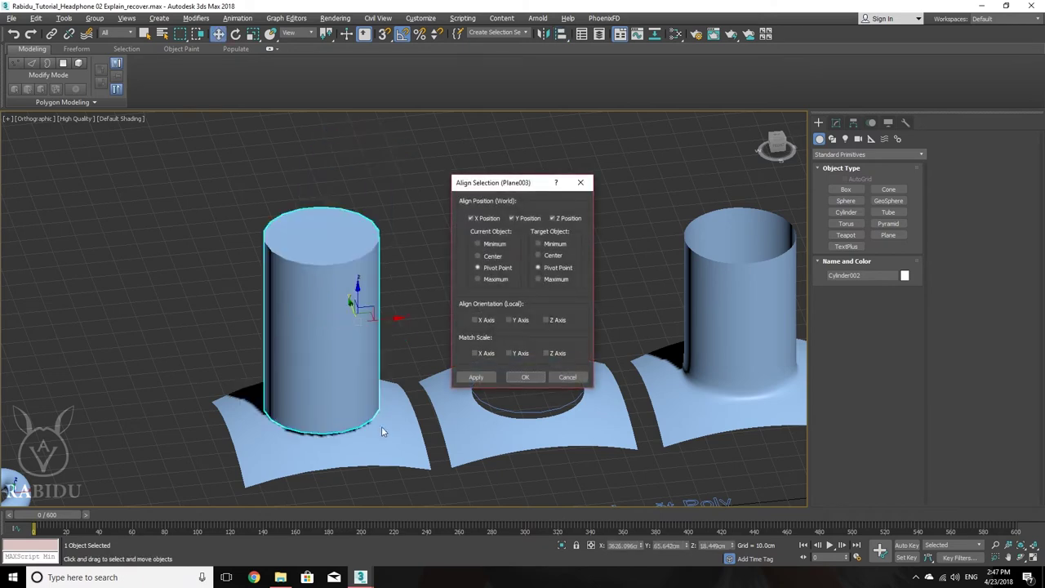
{"action": "left_click", "coordinate": [529, 376]}
- Turn off shadows in the viewport lighting options
{"action": "left_click", "coordinate": [78, 123]}
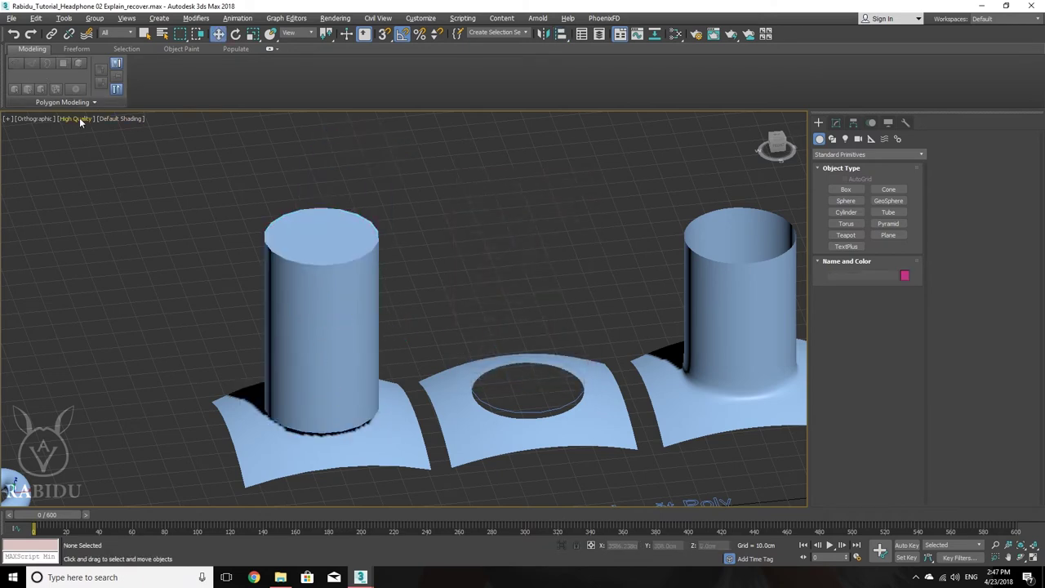
{"action": "left_click", "coordinate": [78, 118]}
{"action": "mouse_move", "coordinate": [204, 182]}
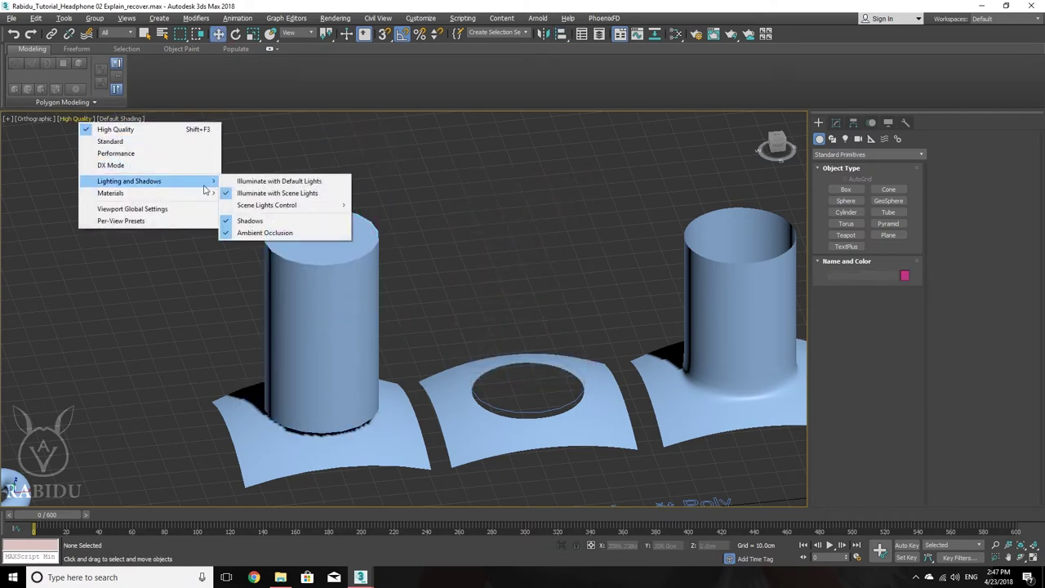
{"action": "left_click", "coordinate": [249, 221]}
- Switch to perspective view and lower the cylinder so it pierces the plane
{"action": "middle_click_drag", "start_coordinate": [383, 302], "coordinate": [443, 269], "text": "alt"}
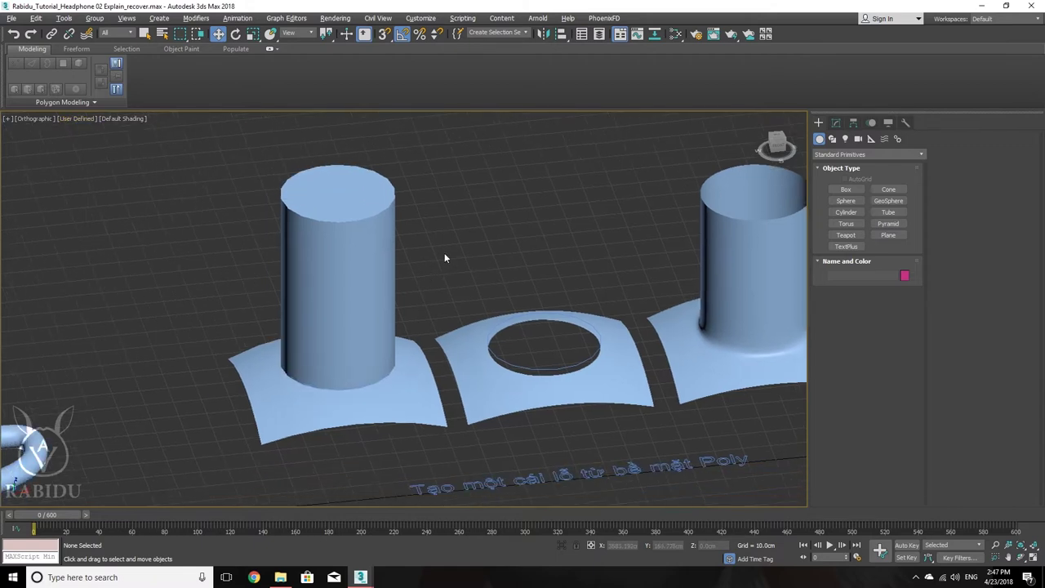
{"action": "key", "text": "p"}
{"action": "middle_click_drag", "start_coordinate": [384, 250], "coordinate": [383, 252], "text": "alt"}
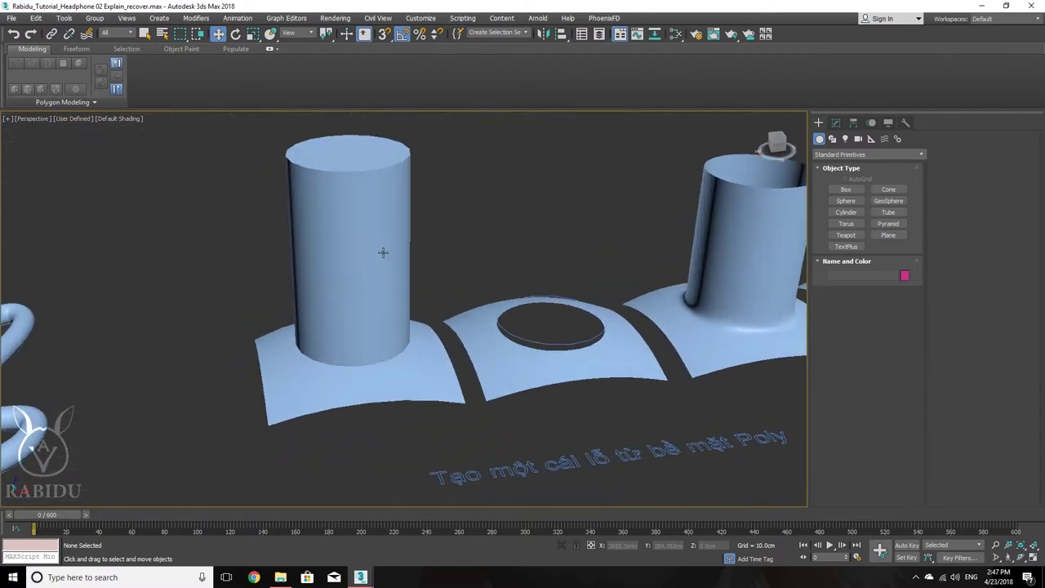
{"action": "left_click", "coordinate": [356, 288]}
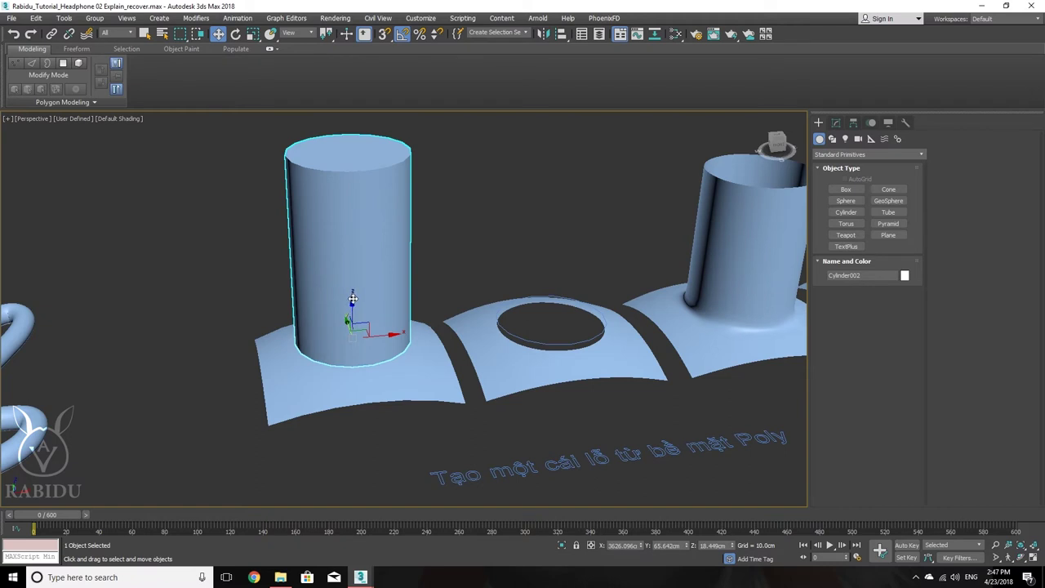
{"action": "left_click_drag", "start_coordinate": [353, 296], "coordinate": [370, 352]}
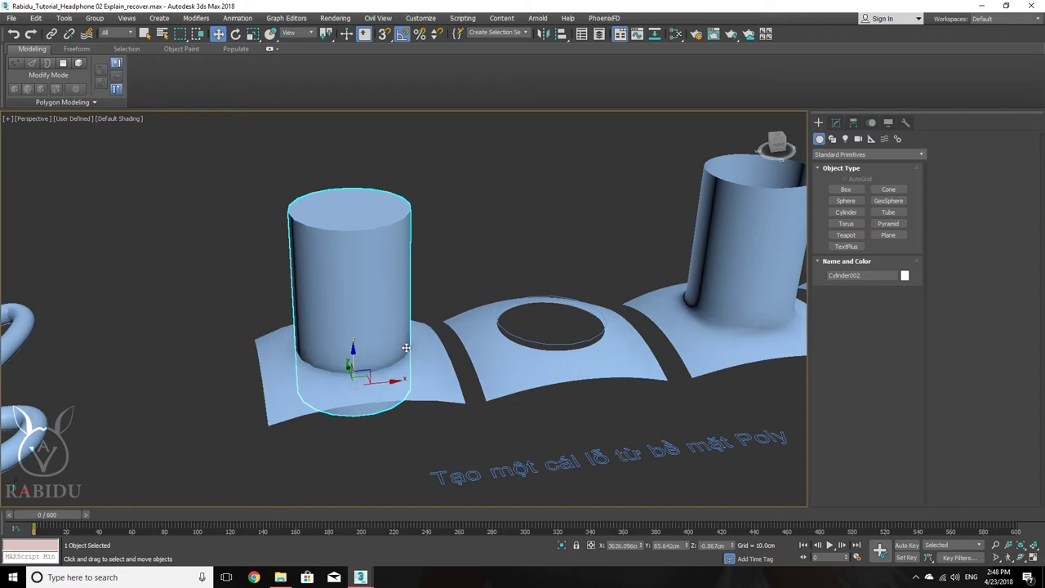
- Select the left curved plane, adding then undoing an Edit Poly modifier
{"action": "left_click", "coordinate": [439, 379]}
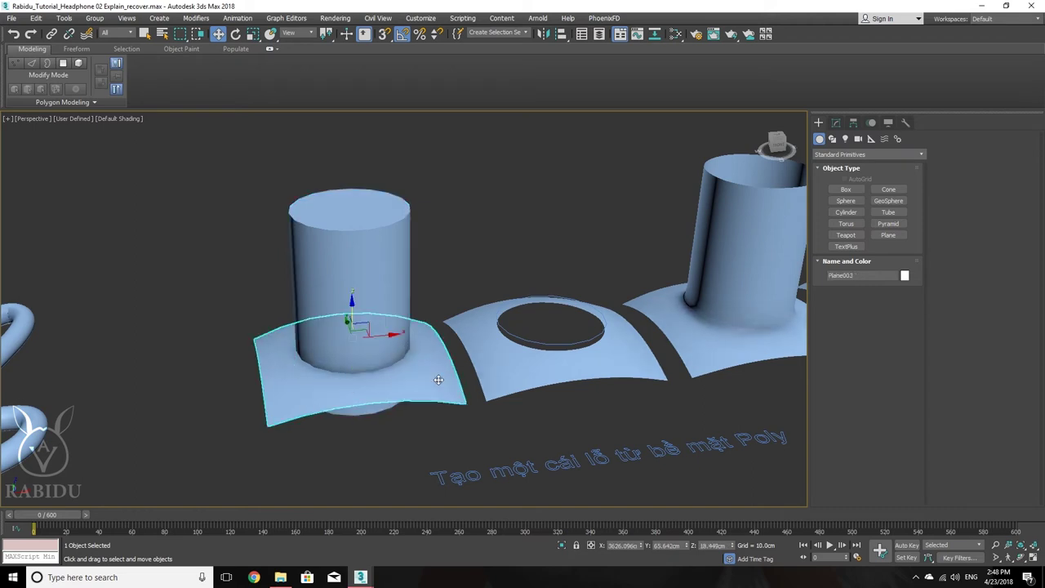
{"action": "left_click", "coordinate": [835, 123]}
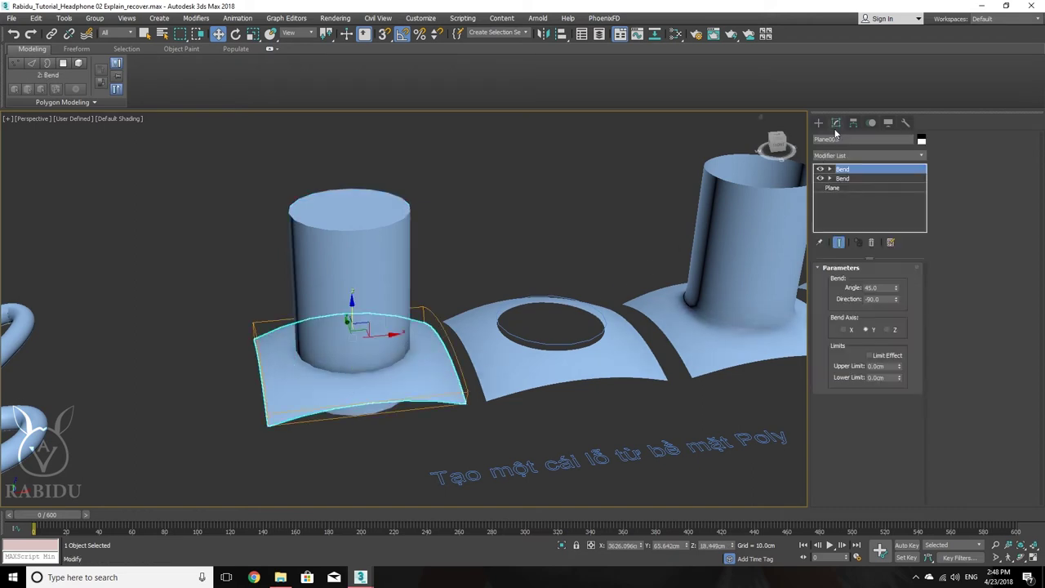
{"action": "left_click", "coordinate": [890, 156]}
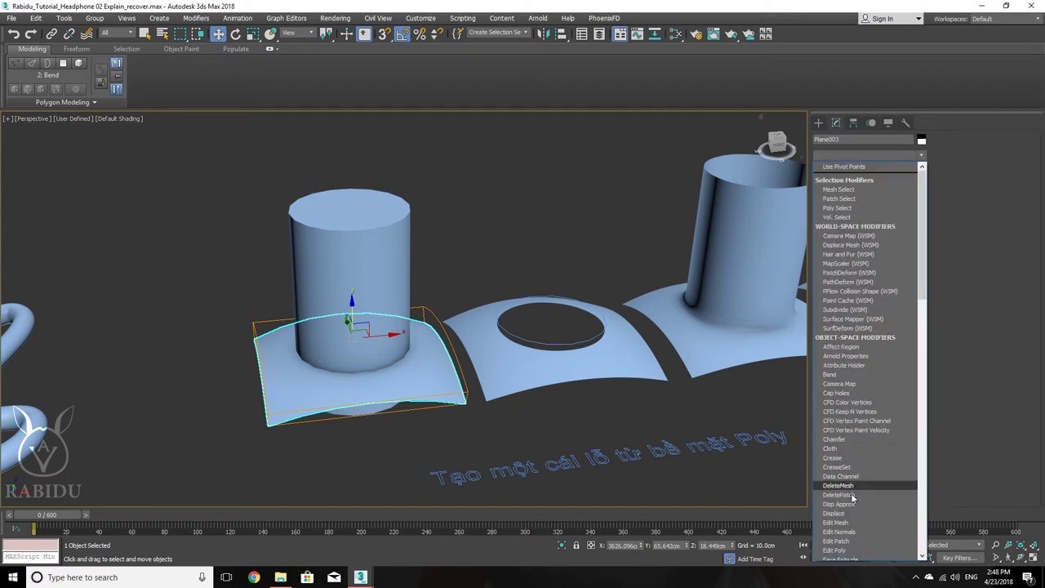
{"action": "left_click", "coordinate": [839, 551]}
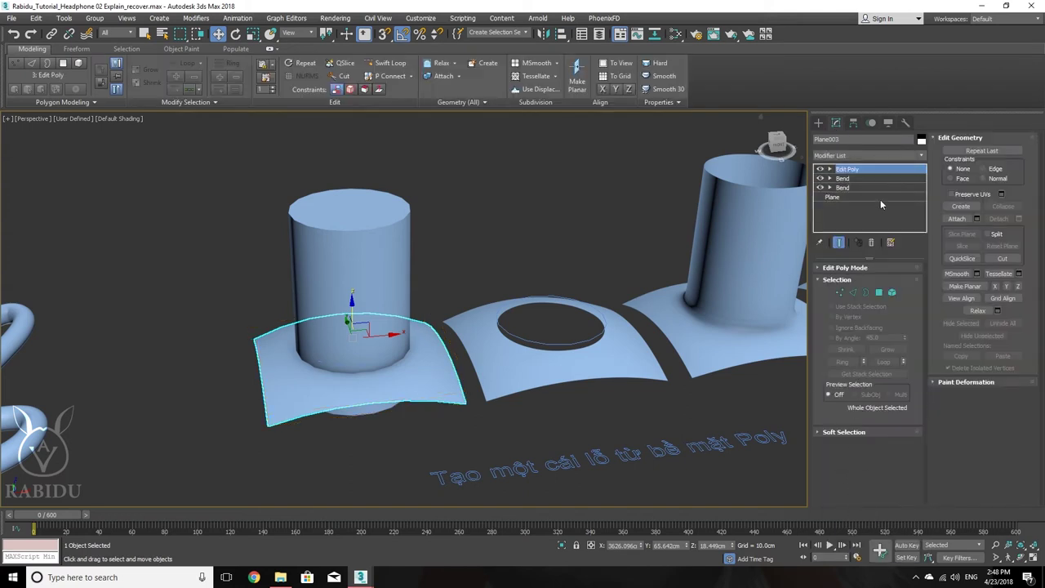
{"action": "key", "text": "ctrl+z"}
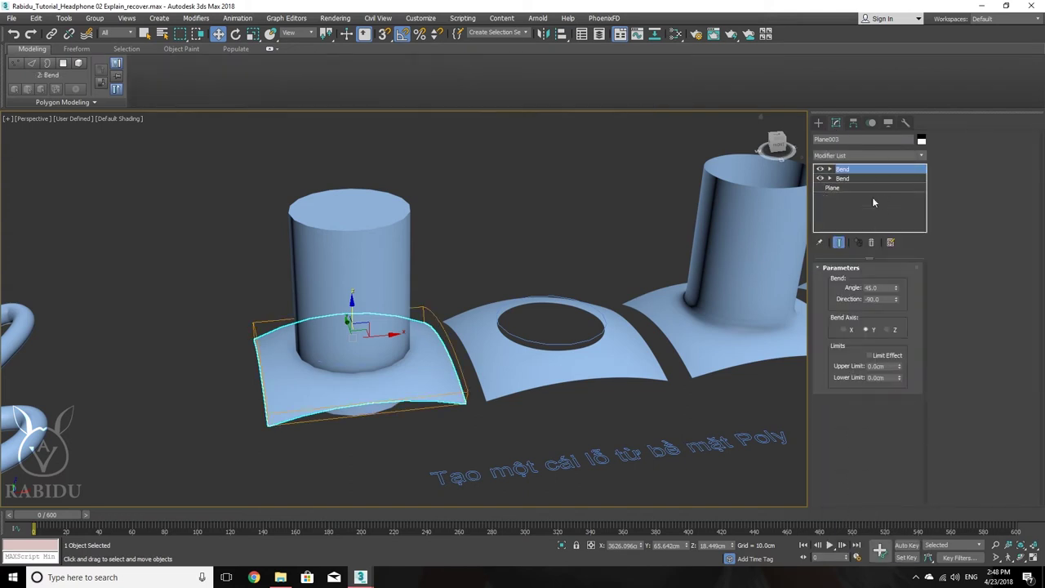
- Switch to Compound Objects and make the plane a ProBoolean object
{"action": "left_click", "coordinate": [820, 122]}
{"action": "left_click", "coordinate": [843, 155]}
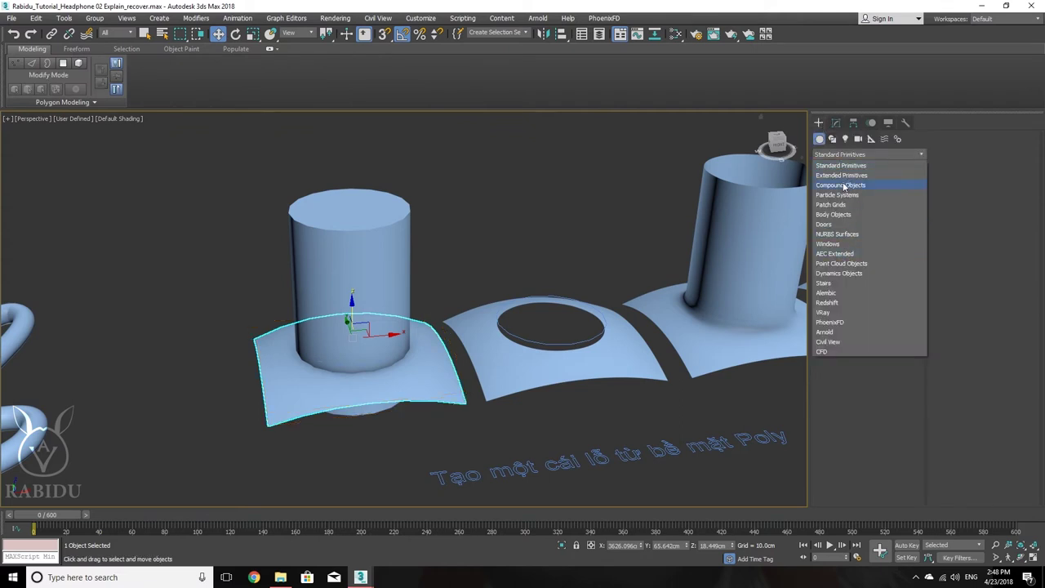
{"action": "left_click", "coordinate": [820, 126]}
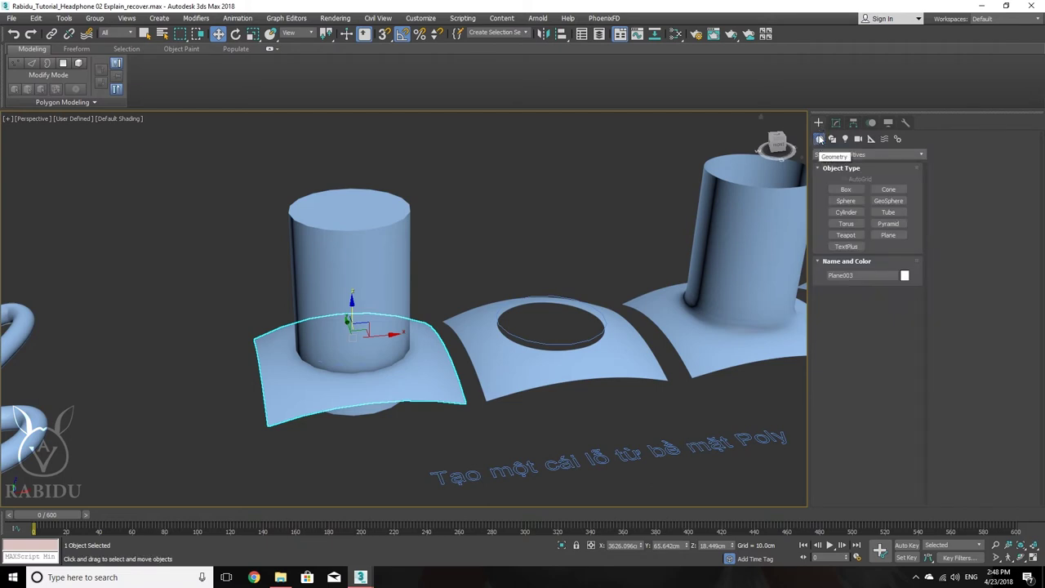
{"action": "left_click", "coordinate": [895, 157]}
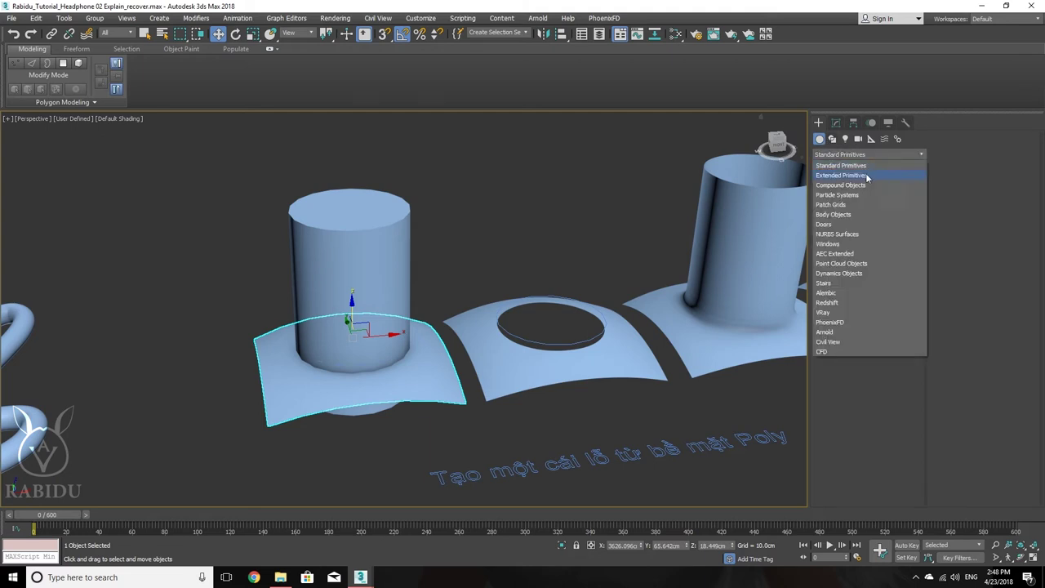
{"action": "left_click", "coordinate": [868, 185]}
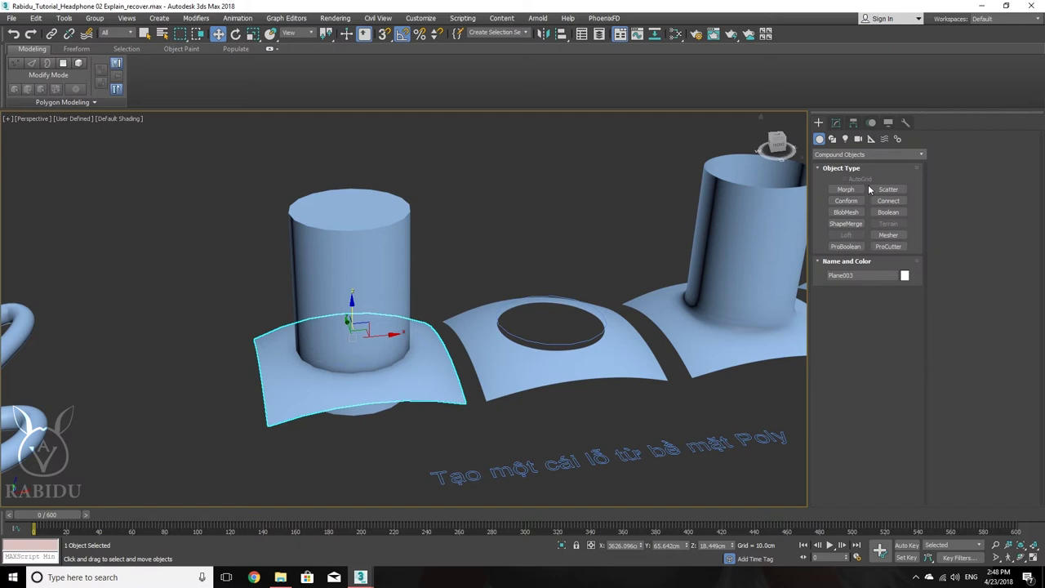
{"action": "left_click", "coordinate": [846, 247]}
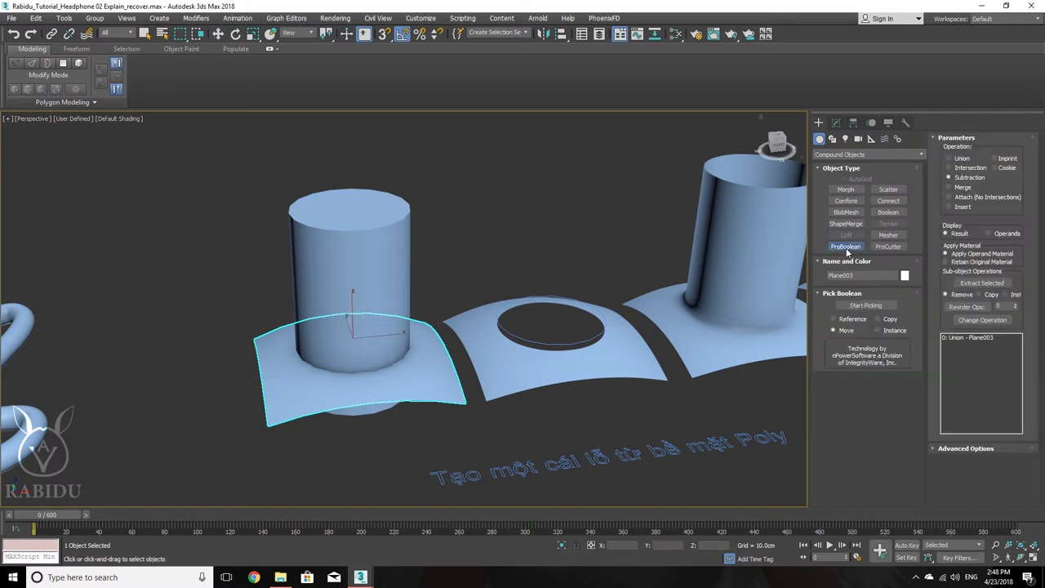
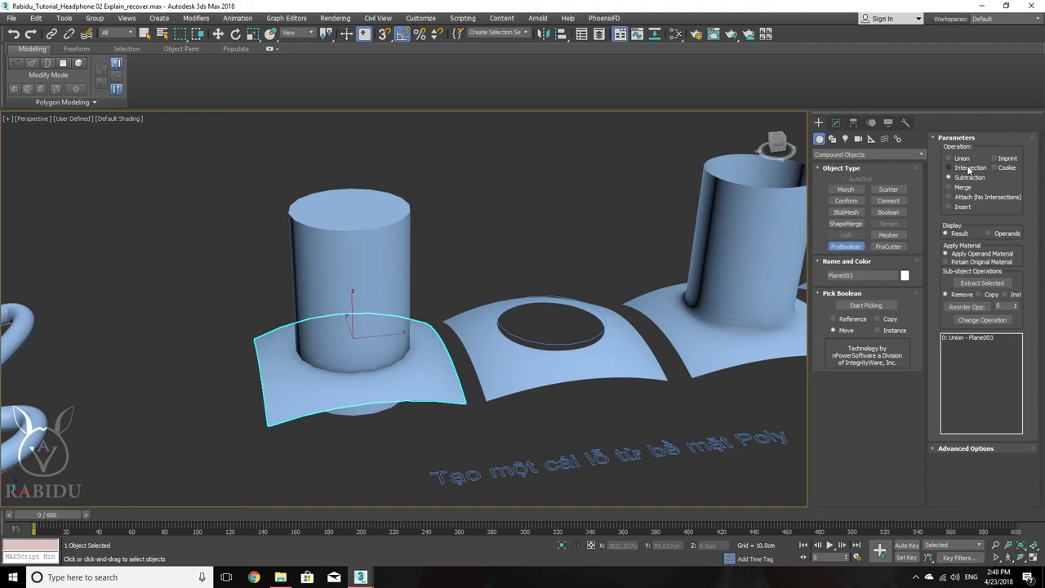
- Subtract Cylinder002 from Plane003 with ProBoolean, cutting a round hole, and check it with edged faces
{"action": "left_click", "coordinate": [851, 307]}
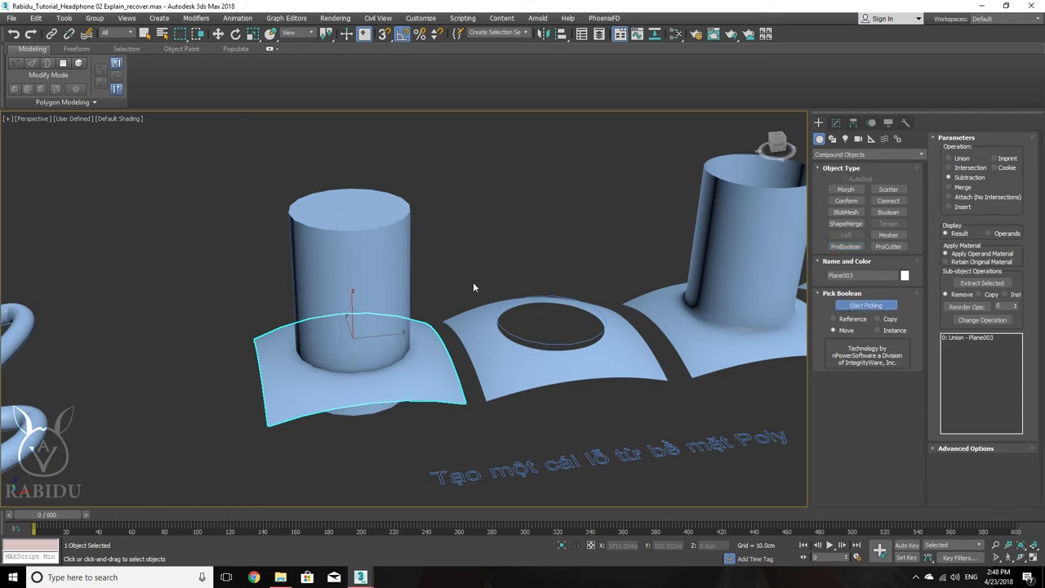
{"action": "left_click", "coordinate": [390, 231]}
{"action": "middle_click_drag", "start_coordinate": [450, 295], "coordinate": [458, 259], "text": "alt"}
{"action": "scroll", "coordinate": [448, 286], "scroll_direction": "up", "scroll_amount": 3}
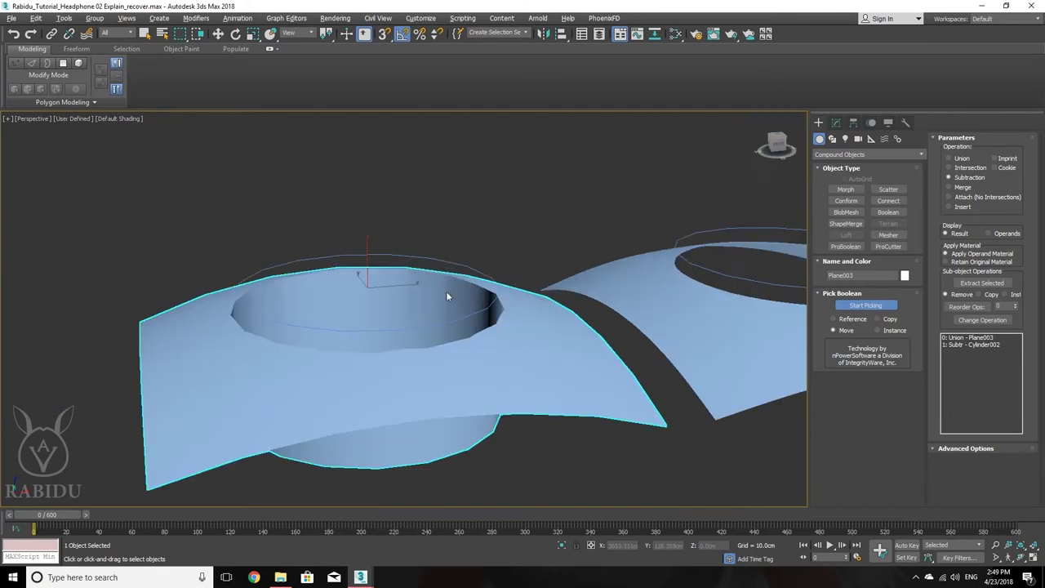
{"action": "middle_click_drag", "start_coordinate": [448, 296], "coordinate": [442, 353], "text": "alt"}
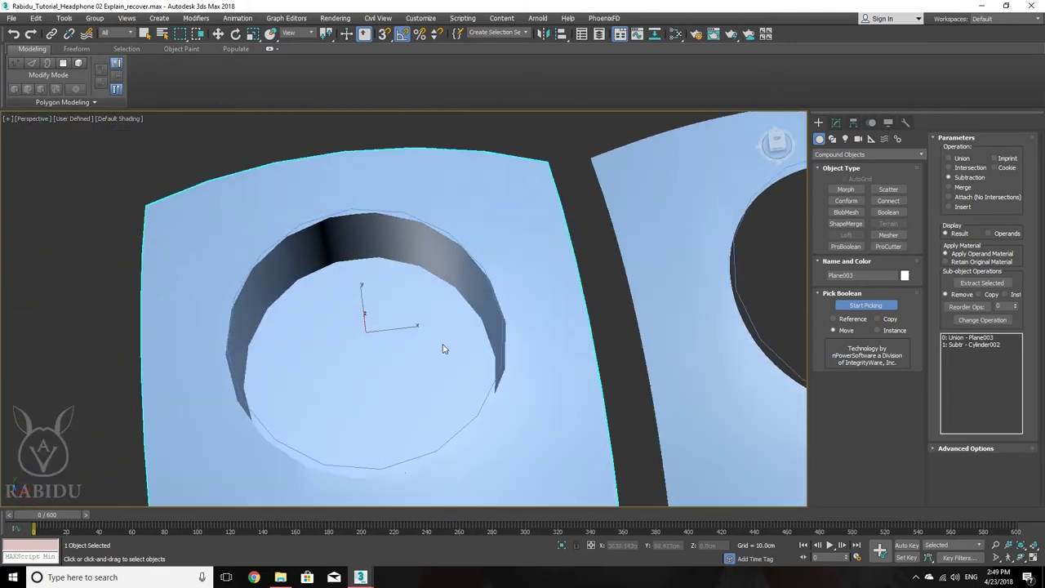
{"action": "key", "text": "F4"}
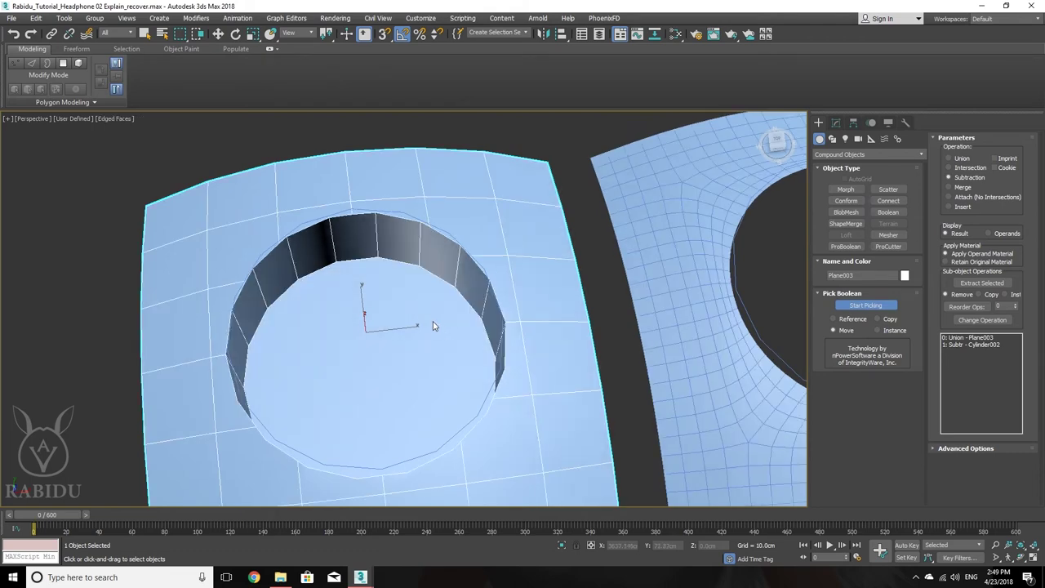
{"action": "middle_click_drag", "start_coordinate": [433, 326], "coordinate": [438, 225]}
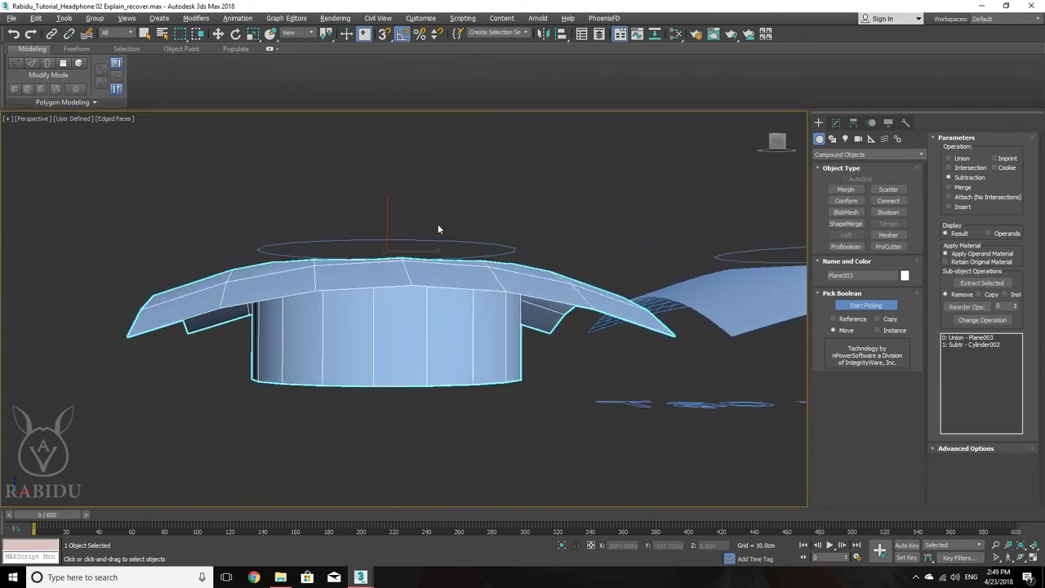
- Frame the holed plane in the front view, inspect the hole, and stop picking operands
{"action": "key", "text": "f"}
{"action": "key", "text": "z"}
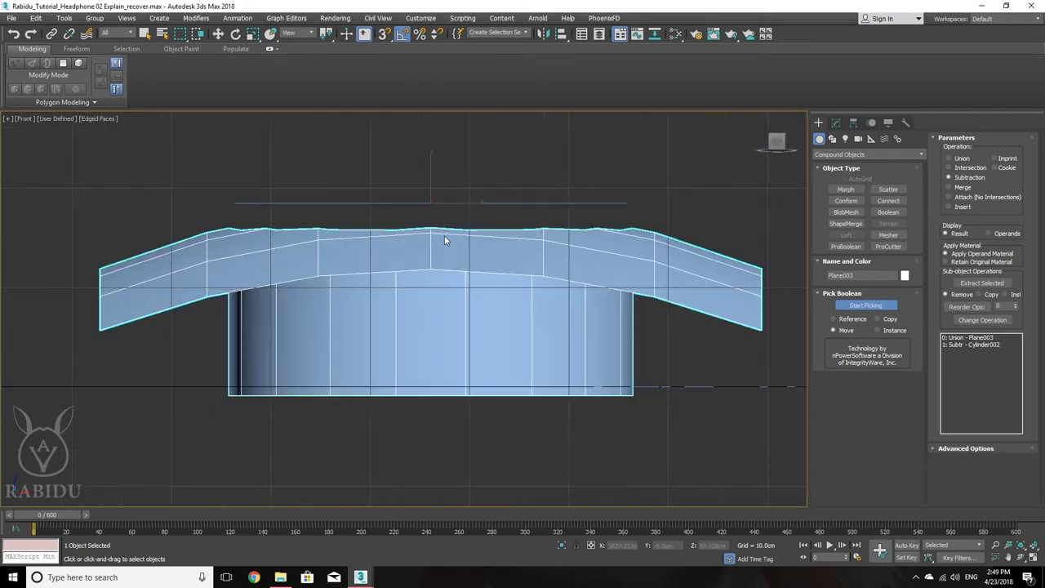
{"action": "scroll", "coordinate": [375, 281], "scroll_direction": "up", "scroll_amount": 4}
{"action": "scroll", "coordinate": [375, 282], "scroll_direction": "down", "scroll_amount": 4}
{"action": "middle_click_drag", "start_coordinate": [375, 281], "coordinate": [477, 276], "text": "alt"}
{"action": "scroll", "coordinate": [470, 324], "scroll_direction": "down", "scroll_amount": 2}
{"action": "scroll", "coordinate": [470, 326], "scroll_direction": "up", "scroll_amount": 2}
{"action": "scroll", "coordinate": [466, 341], "scroll_direction": "up", "scroll_amount": 2}
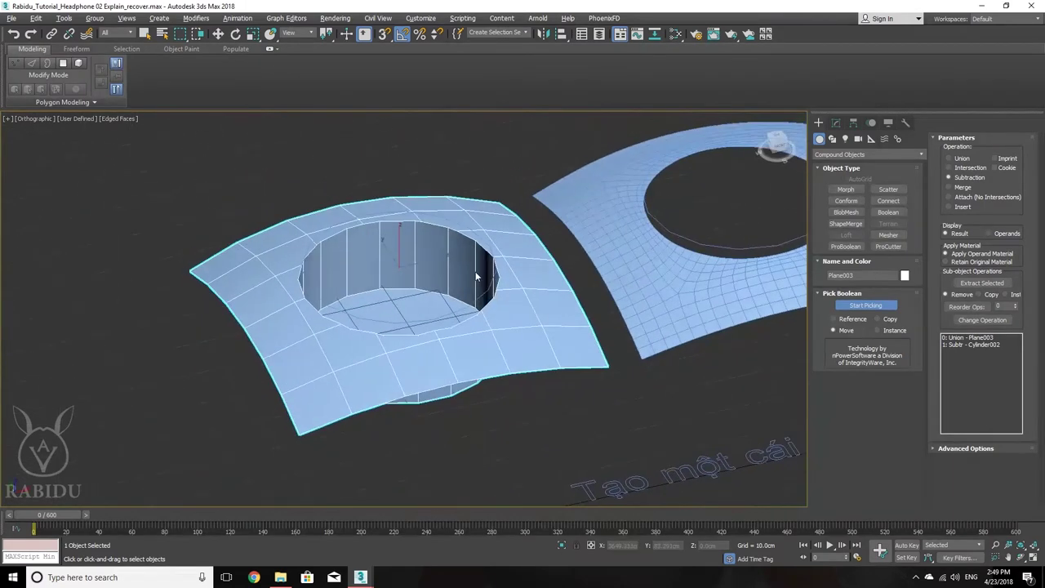
{"action": "left_click", "coordinate": [859, 305]}
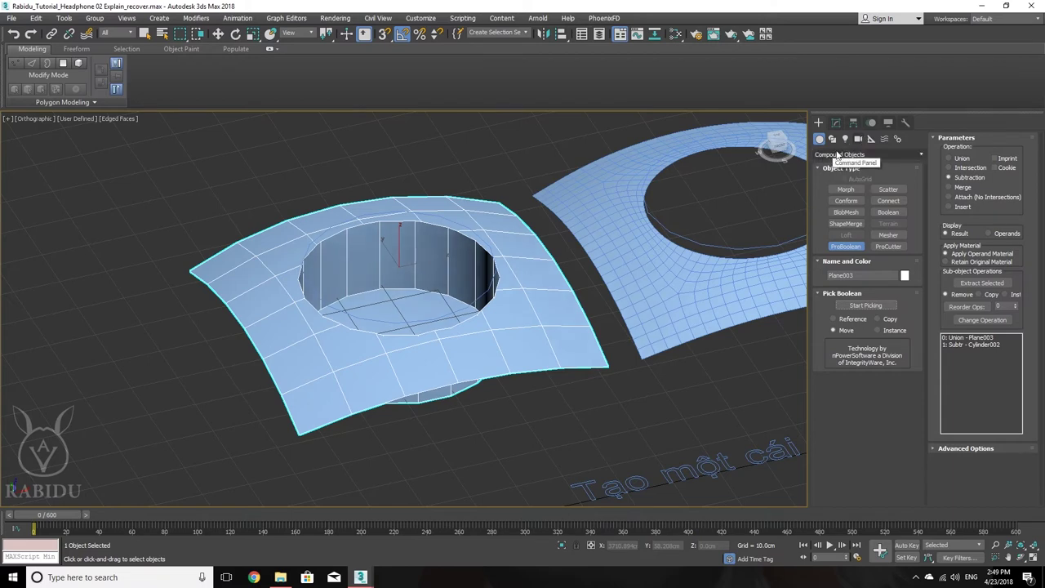
{"action": "left_click", "coordinate": [836, 122]}
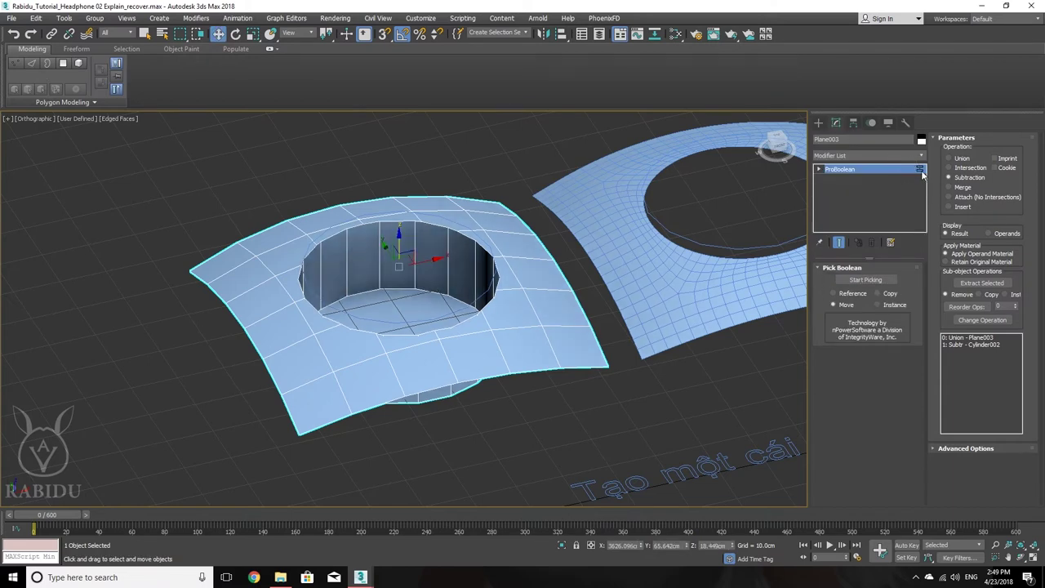
- Add TurboSmooth above Plane003's ProBoolean, then go back to the ProBoolean level
{"action": "left_click", "coordinate": [922, 174]}
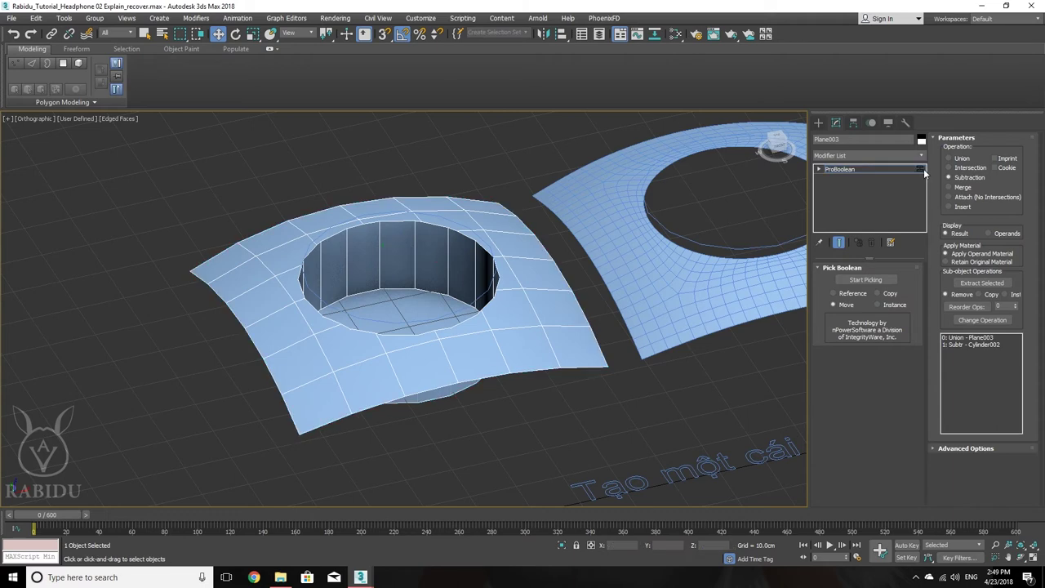
{"action": "left_click", "coordinate": [820, 169]}
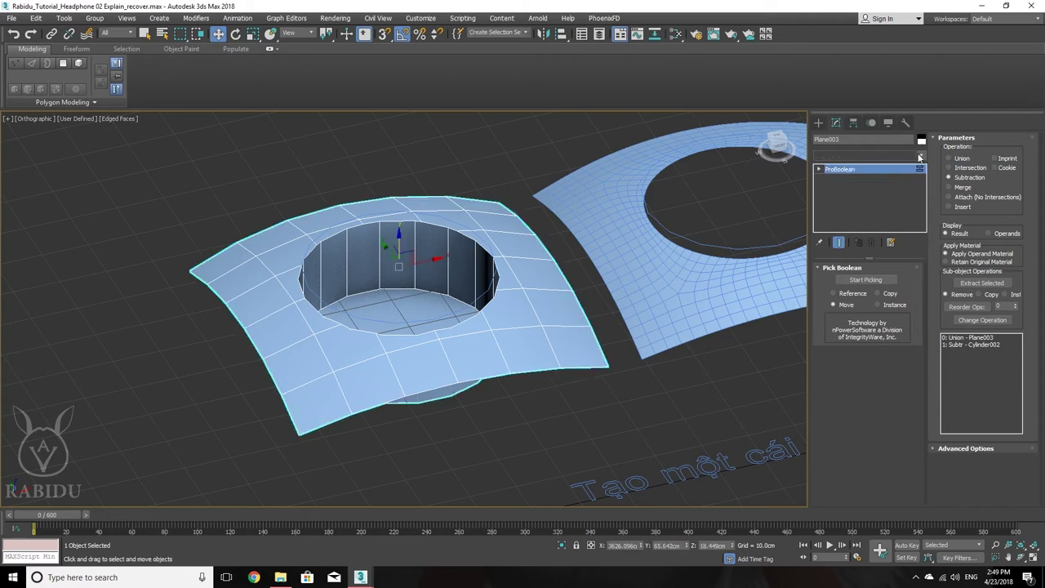
{"action": "left_click", "coordinate": [921, 155]}
{"action": "scroll", "coordinate": [848, 351], "scroll_direction": "down", "scroll_amount": 10}
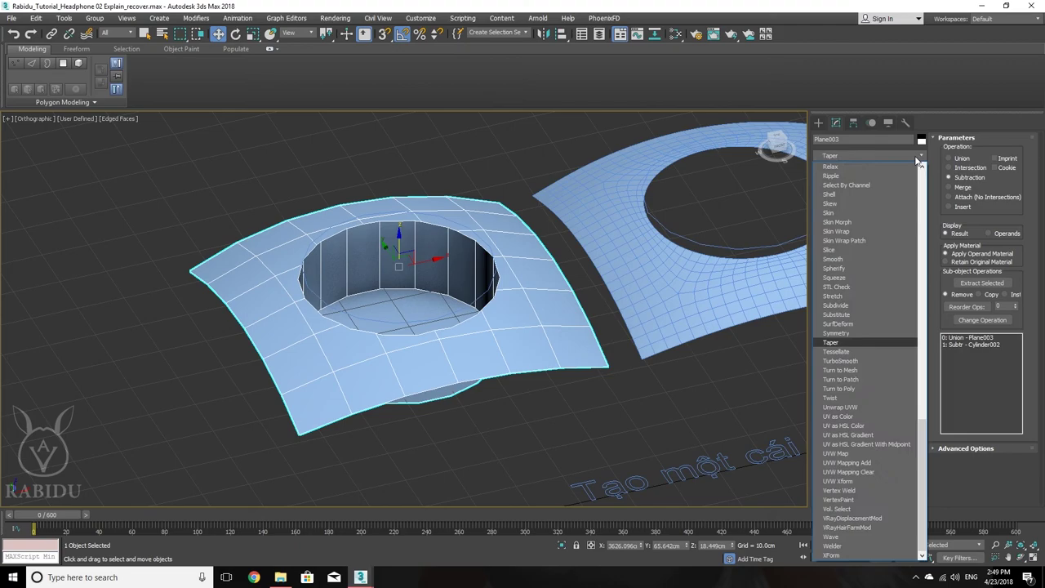
{"action": "left_click", "coordinate": [840, 359]}
{"action": "middle_click_drag", "start_coordinate": [457, 375], "coordinate": [300, 262], "text": "alt"}
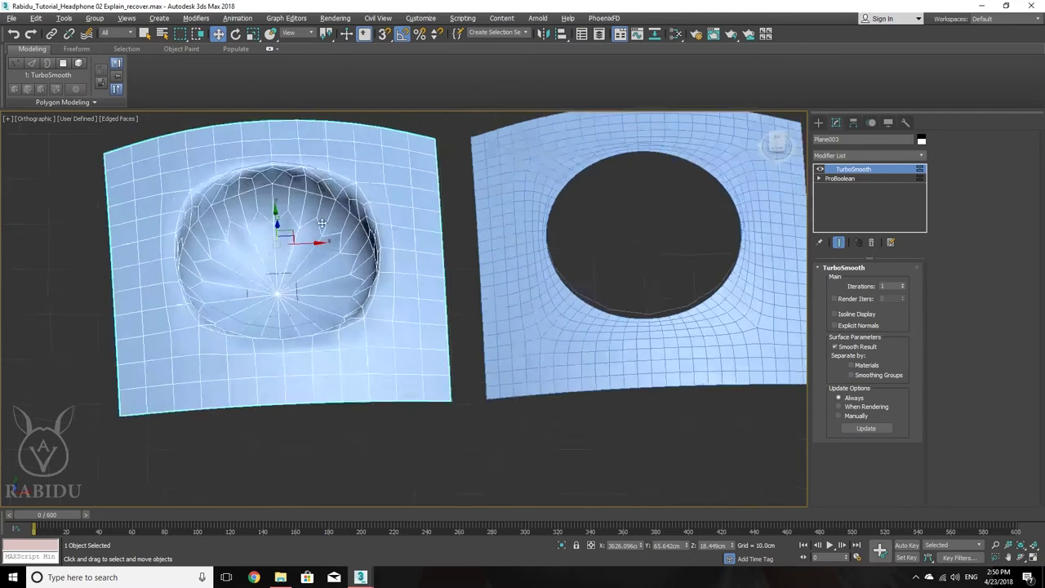
{"action": "middle_click_drag", "start_coordinate": [551, 280], "coordinate": [880, 206], "text": "alt"}
{"action": "left_click", "coordinate": [845, 180]}
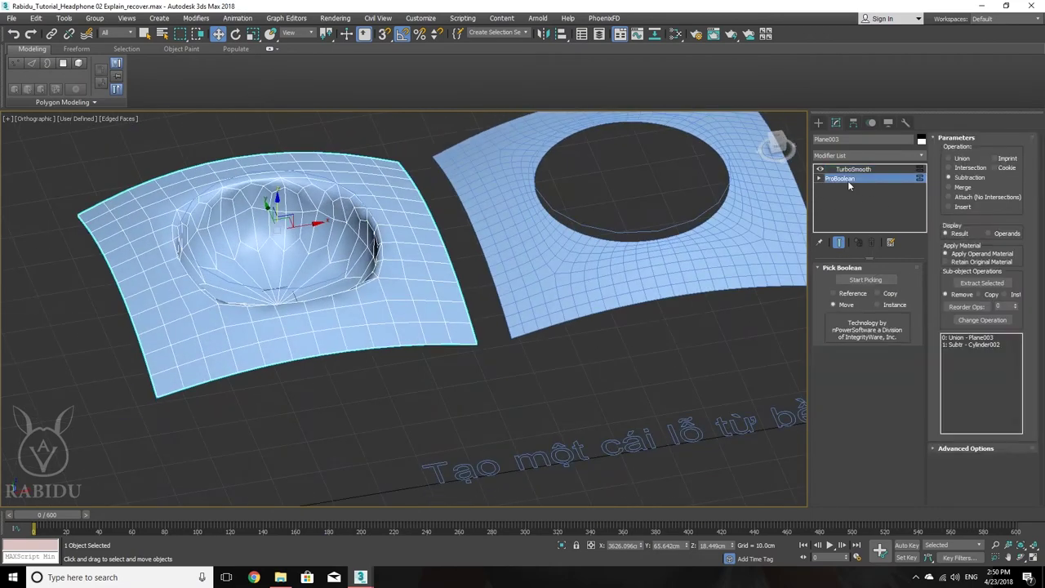
{"action": "left_click", "coordinate": [889, 154]}
{"action": "scroll", "coordinate": [880, 512], "scroll_direction": "down", "scroll_amount": 1}
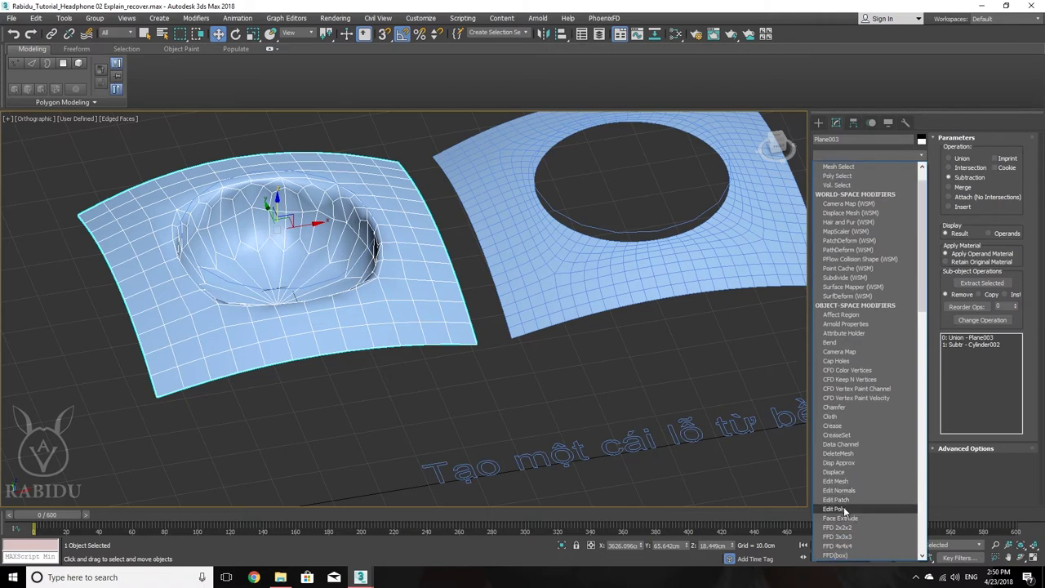
- Insert Edit Poly above the ProBoolean and delete the dome polygons filling the hole
{"action": "left_click", "coordinate": [880, 516]}
{"action": "left_click", "coordinate": [878, 292]}
{"action": "left_click", "coordinate": [274, 245]}
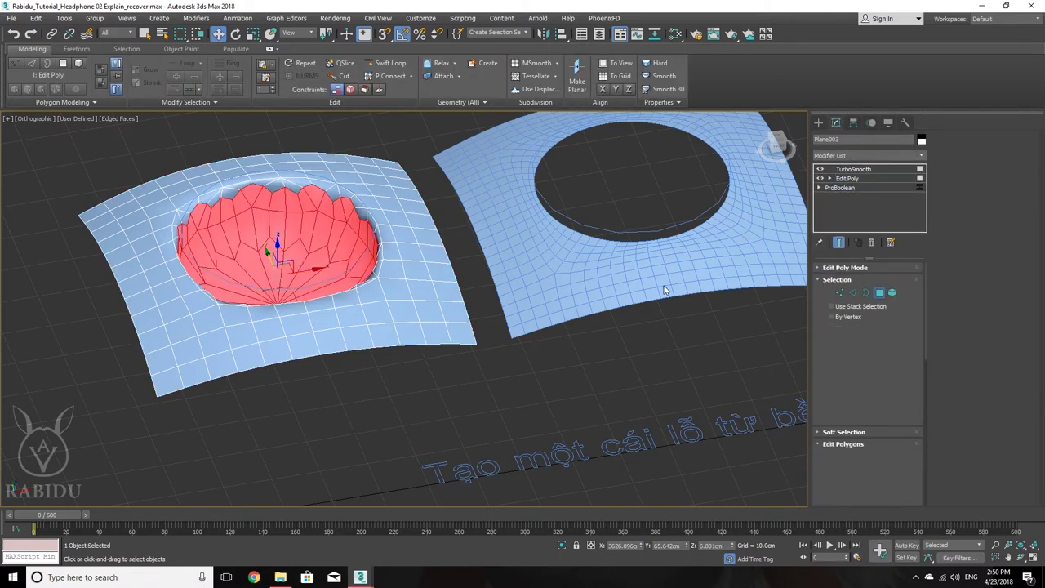
{"action": "scroll", "coordinate": [379, 249], "scroll_direction": "up", "scroll_amount": 4}
{"action": "middle_click_drag", "start_coordinate": [386, 253], "coordinate": [516, 255], "text": "alt"}
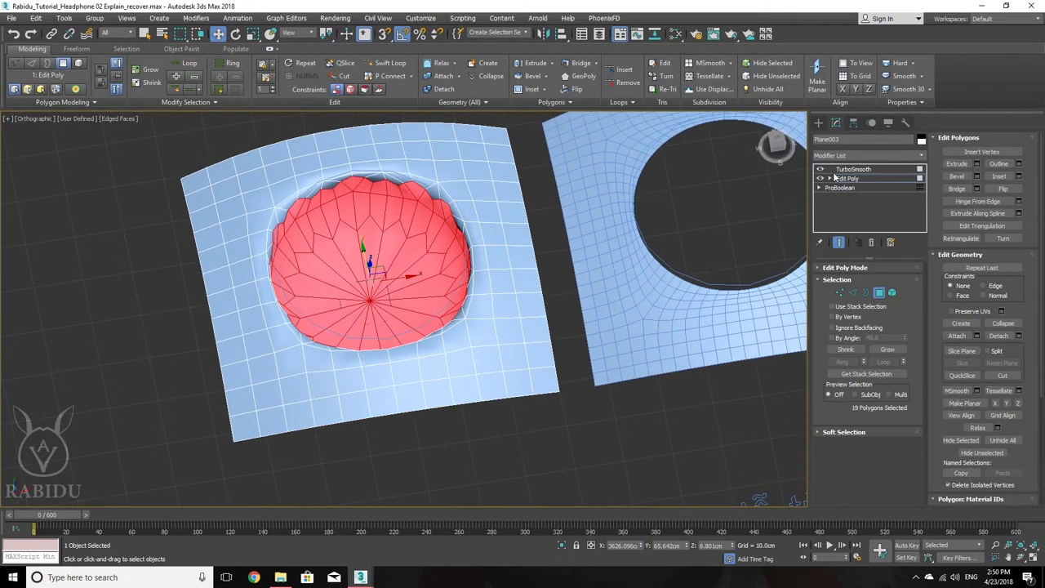
{"action": "left_click", "coordinate": [839, 242]}
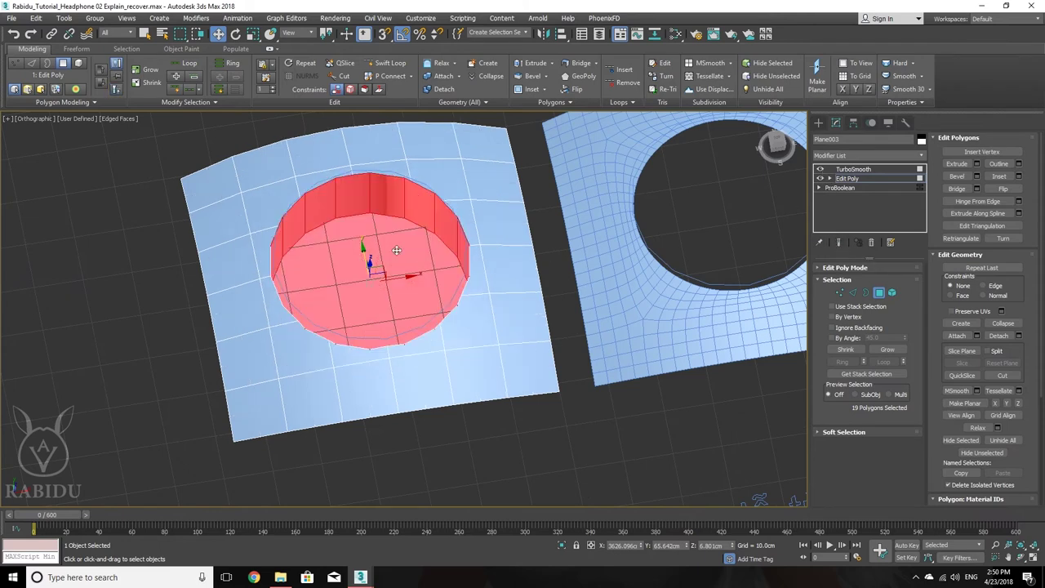
{"action": "middle_click_drag", "start_coordinate": [397, 250], "coordinate": [415, 297], "text": "alt"}
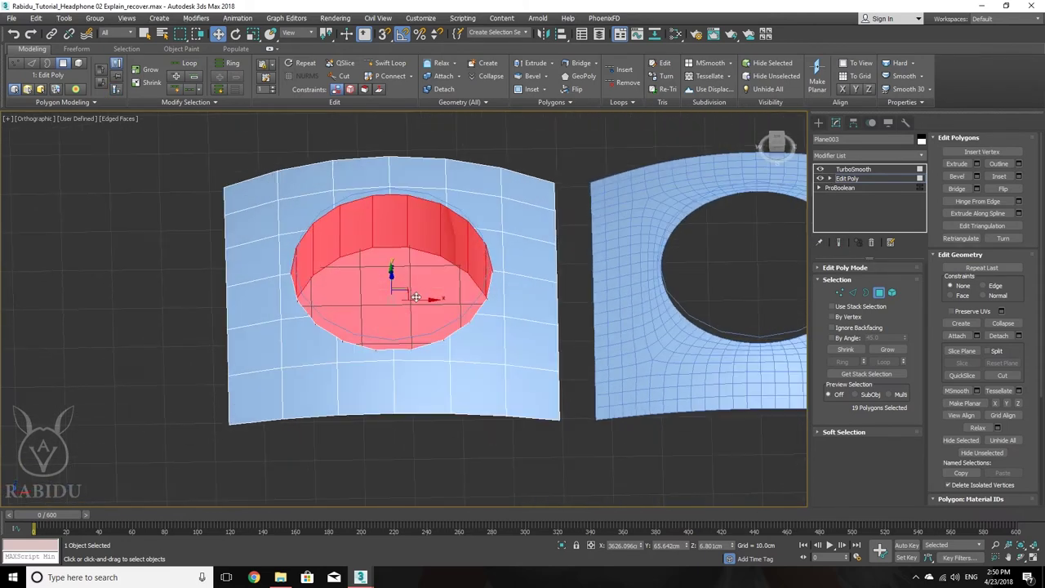
{"action": "key", "text": "Delete"}
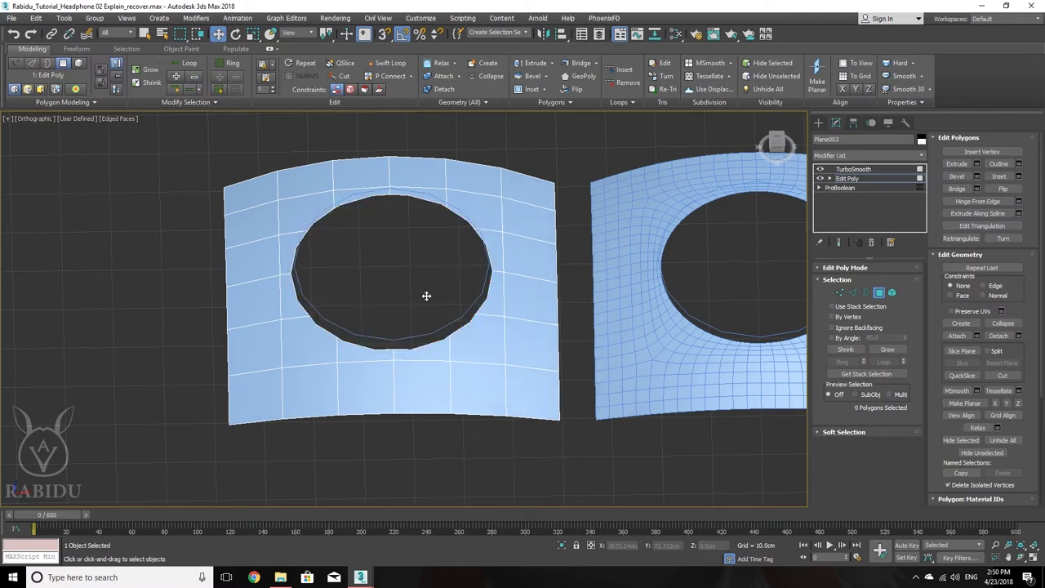
{"action": "left_click", "coordinate": [880, 293]}
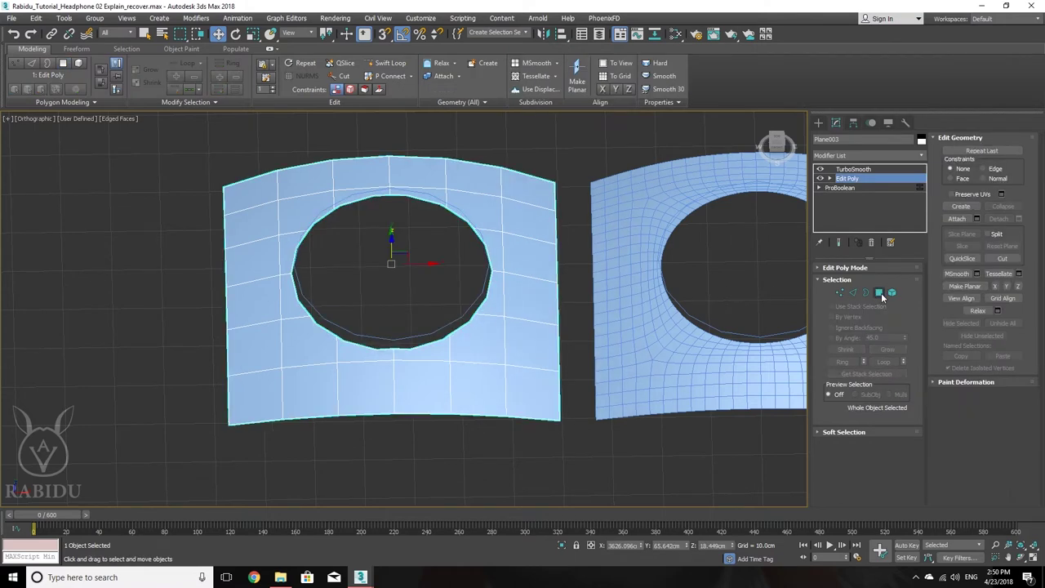
- Return to TurboSmooth, frame the top view without edge overlay, and select the left holed plane
{"action": "left_click", "coordinate": [853, 169]}
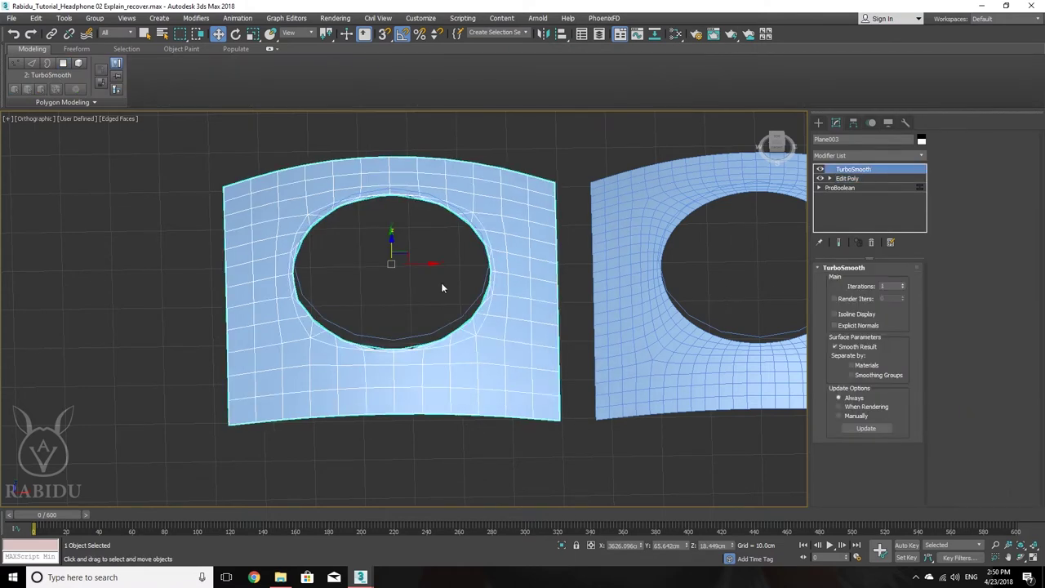
{"action": "middle_click_drag", "start_coordinate": [442, 287], "coordinate": [445, 333], "text": "alt"}
{"action": "key", "text": "t"}
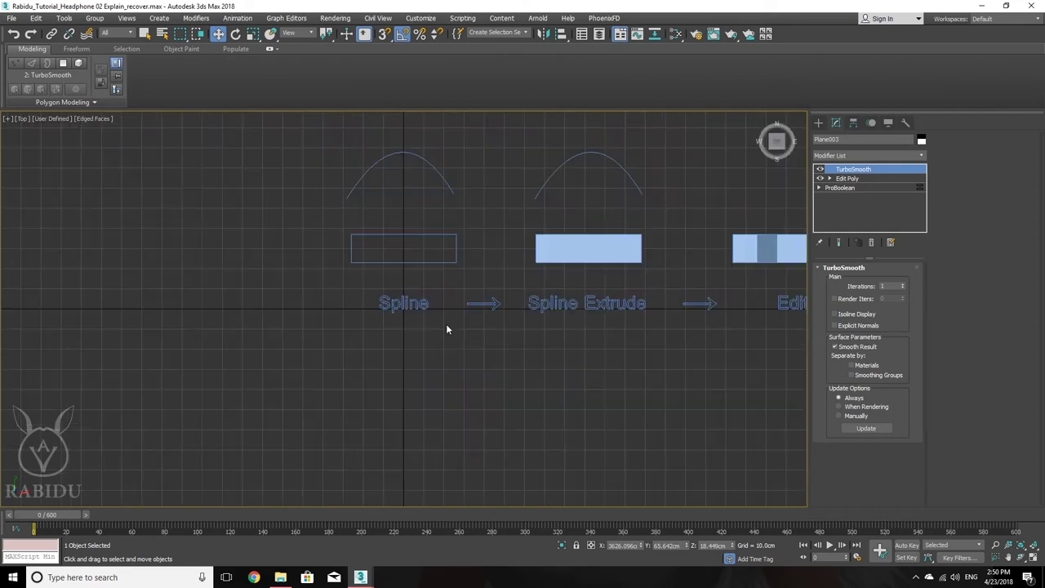
{"action": "key", "text": "z"}
{"action": "middle_click_drag", "start_coordinate": [411, 325], "coordinate": [379, 319]}
{"action": "key", "text": "F4"}
{"action": "left_click", "coordinate": [431, 321]}
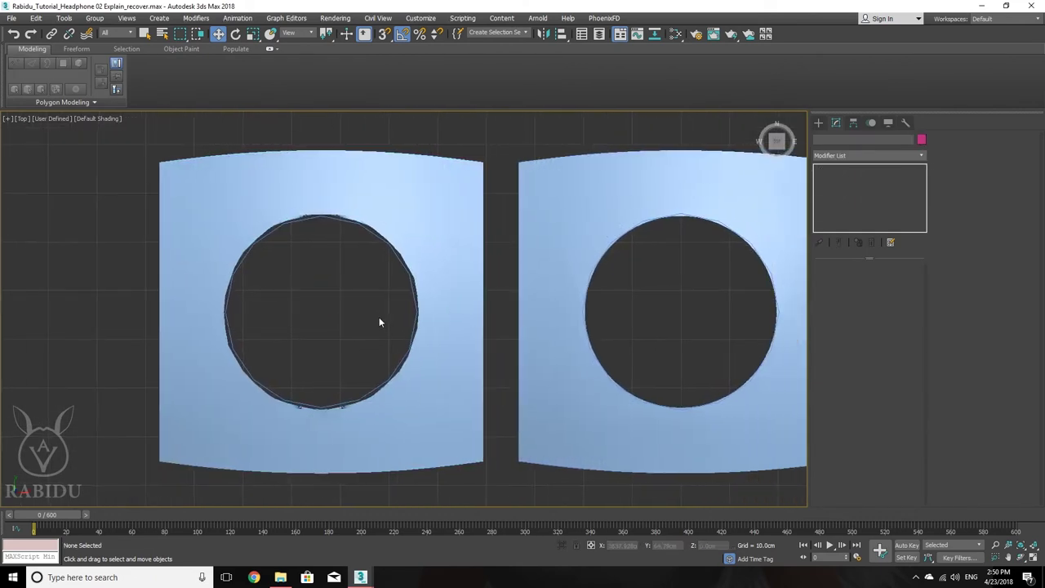
{"action": "left_click", "coordinate": [460, 259]}
- Raise the left plane's TurboSmooth iterations, comparing against the right plane's settings
{"action": "left_click", "coordinate": [902, 284]}
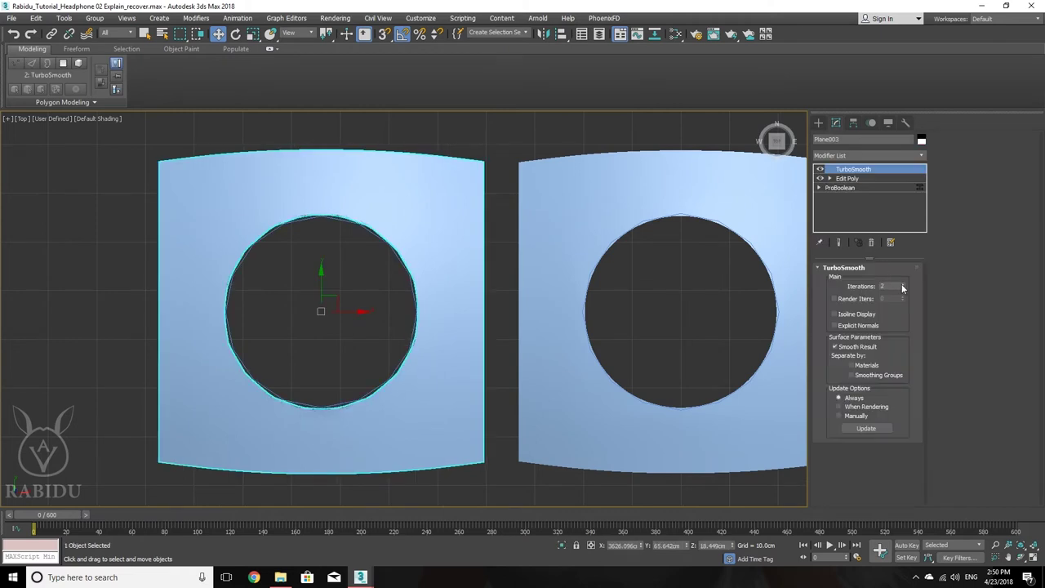
{"action": "left_click", "coordinate": [722, 218]}
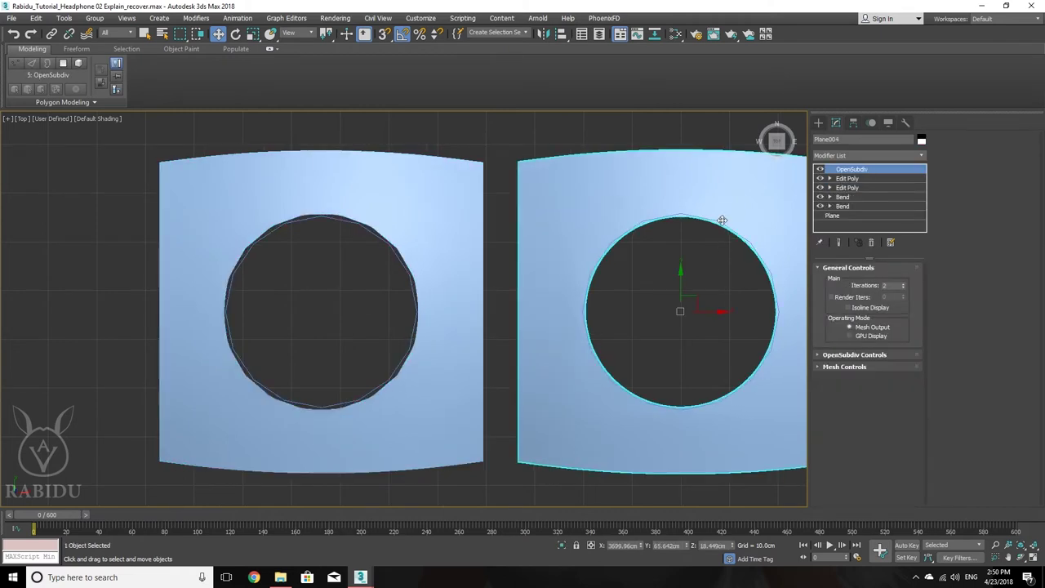
{"action": "left_click", "coordinate": [450, 197]}
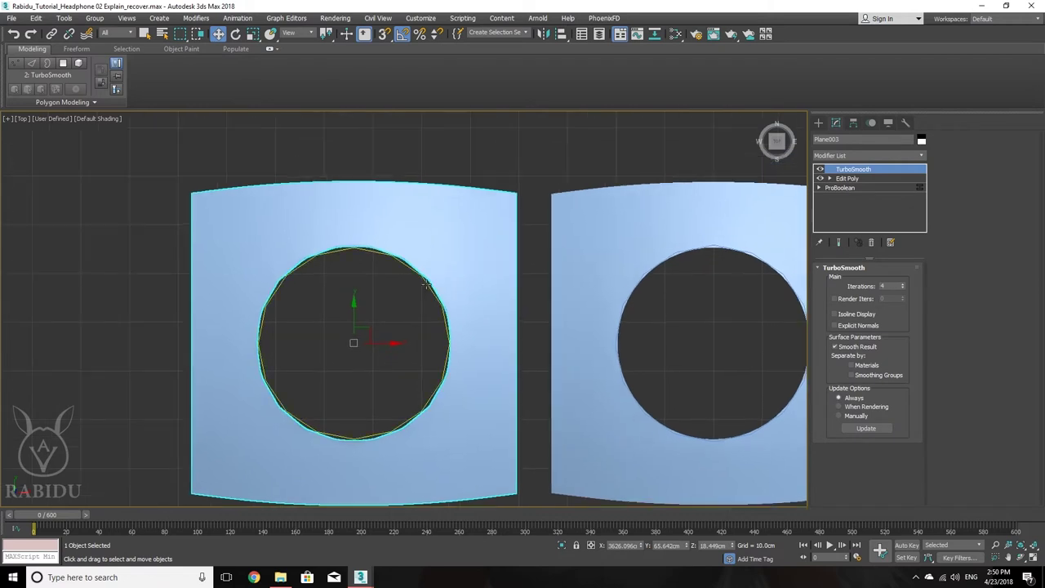
{"action": "scroll", "coordinate": [426, 278], "scroll_direction": "up", "scroll_amount": 5}
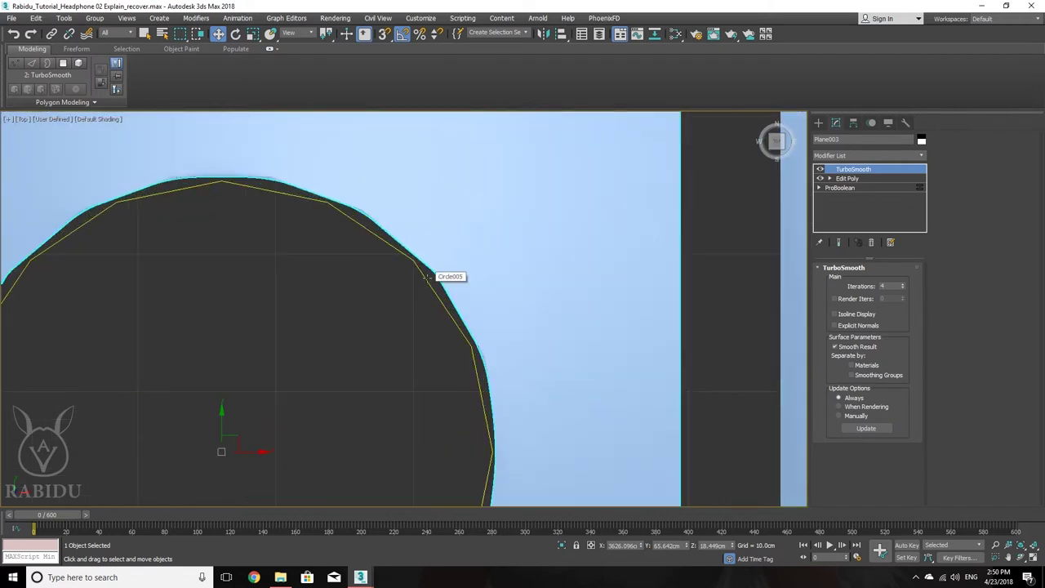
{"action": "scroll", "coordinate": [397, 241], "scroll_direction": "up", "scroll_amount": 2}
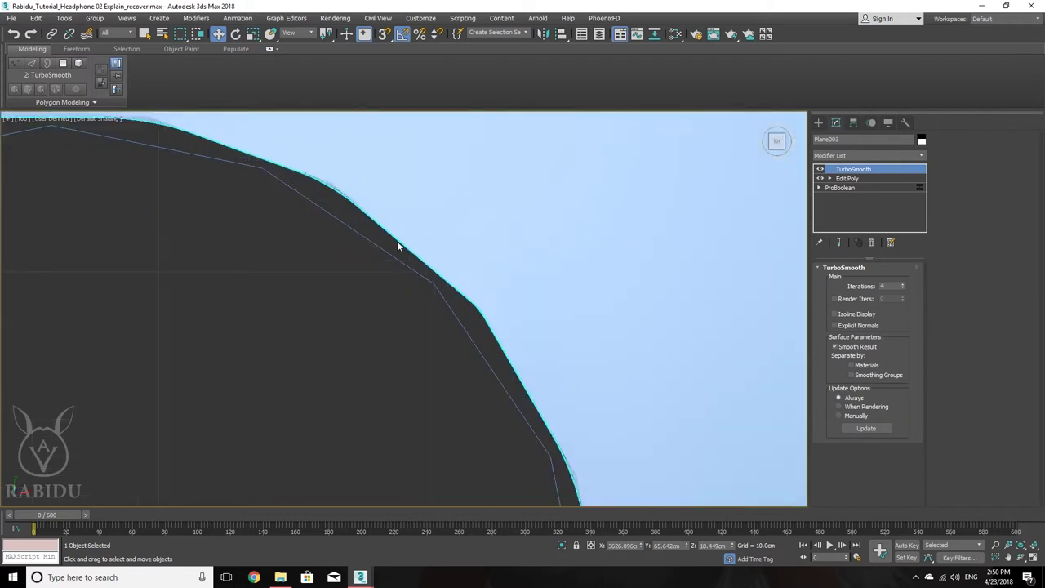
{"action": "scroll", "coordinate": [397, 241], "scroll_direction": "down", "scroll_amount": 2}
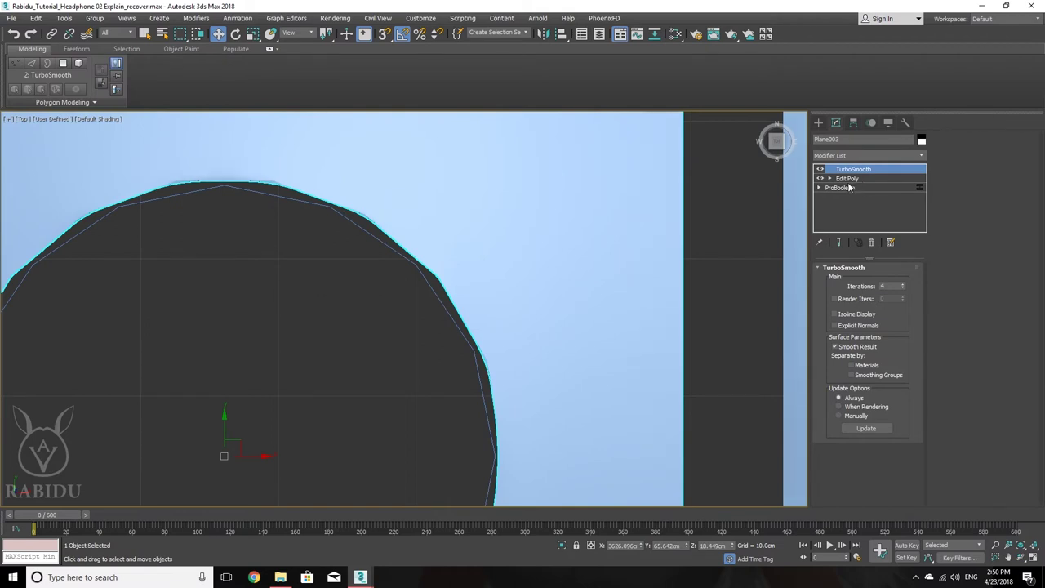
{"action": "scroll", "coordinate": [450, 280], "scroll_direction": "down", "scroll_amount": 4}
{"action": "middle_click_drag", "start_coordinate": [464, 316], "coordinate": [477, 250], "text": "alt"}
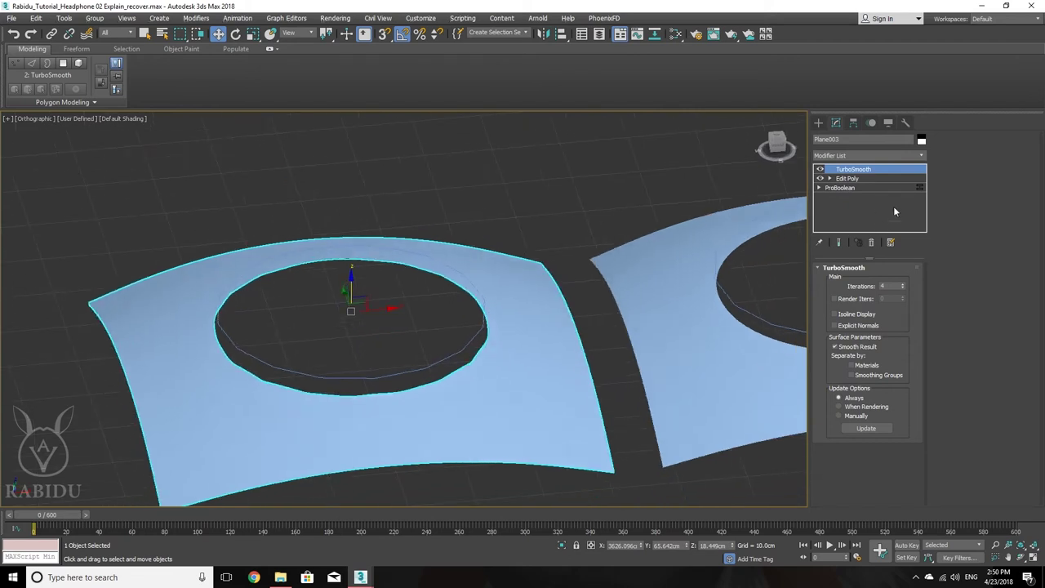
- Select the boolean operands and accept the ProBoolean warning, keeping the boolean result
{"action": "left_click", "coordinate": [819, 189]}
{"action": "left_click", "coordinate": [845, 198]}
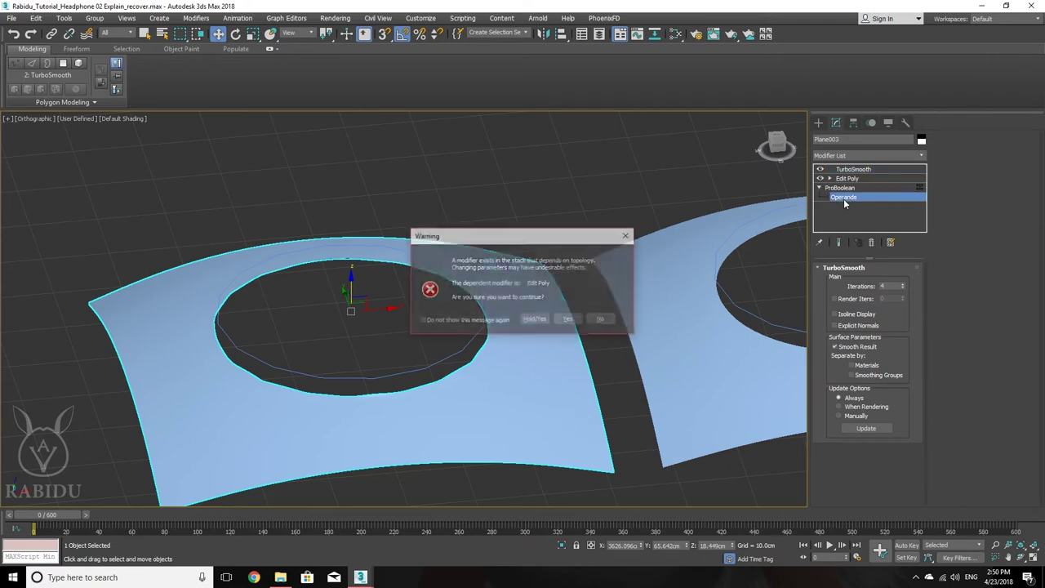
{"action": "left_click", "coordinate": [568, 319]}
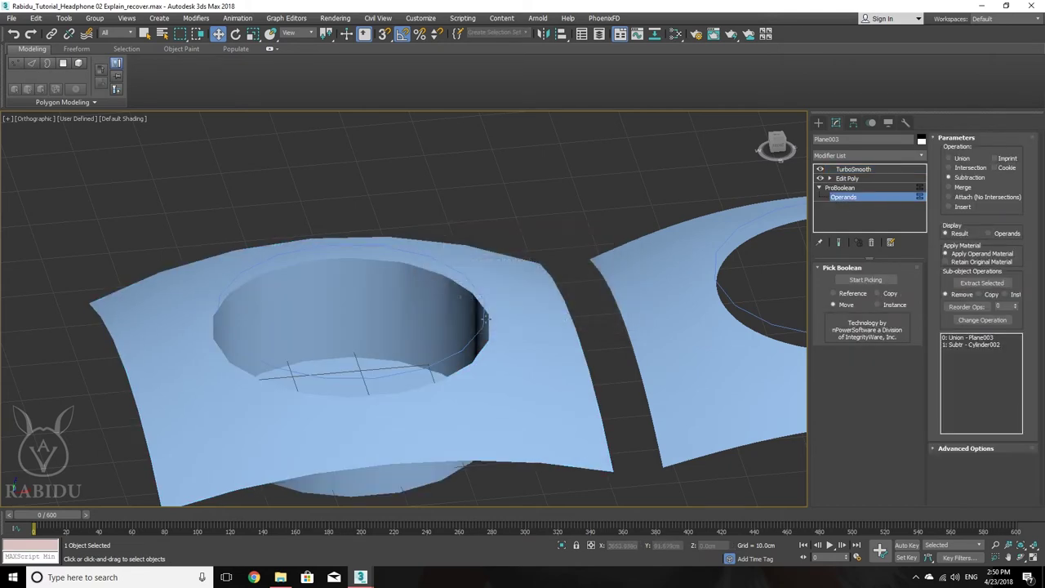
{"action": "middle_click_drag", "start_coordinate": [428, 294], "coordinate": [447, 285], "text": "alt"}
{"action": "scroll", "coordinate": [447, 285], "scroll_direction": "up", "scroll_amount": 3}
{"action": "scroll", "coordinate": [473, 300], "scroll_direction": "down", "scroll_amount": 5}
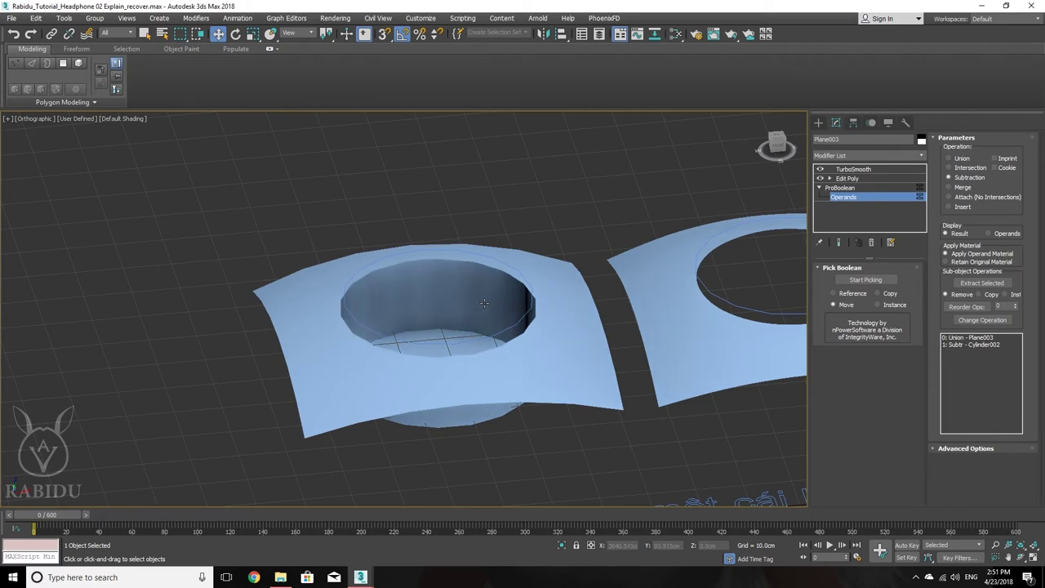
{"action": "scroll", "coordinate": [481, 311], "scroll_direction": "up", "scroll_amount": 3}
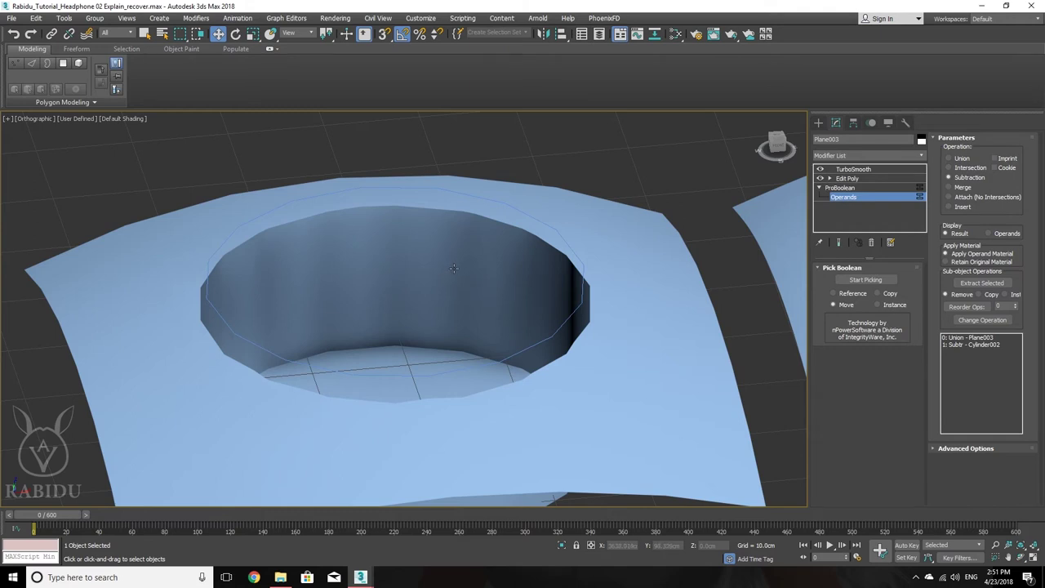
- Review the TurboSmoothed hole from above, framing both holed planes
{"action": "left_click", "coordinate": [869, 188]}
{"action": "left_click", "coordinate": [865, 169]}
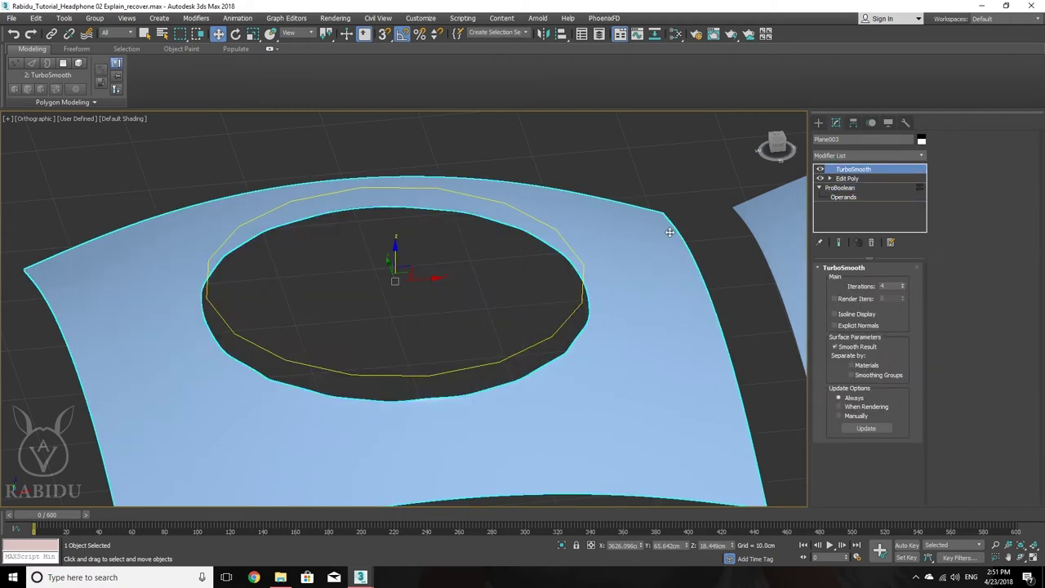
{"action": "middle_click_drag", "start_coordinate": [669, 232], "coordinate": [316, 396], "text": "alt"}
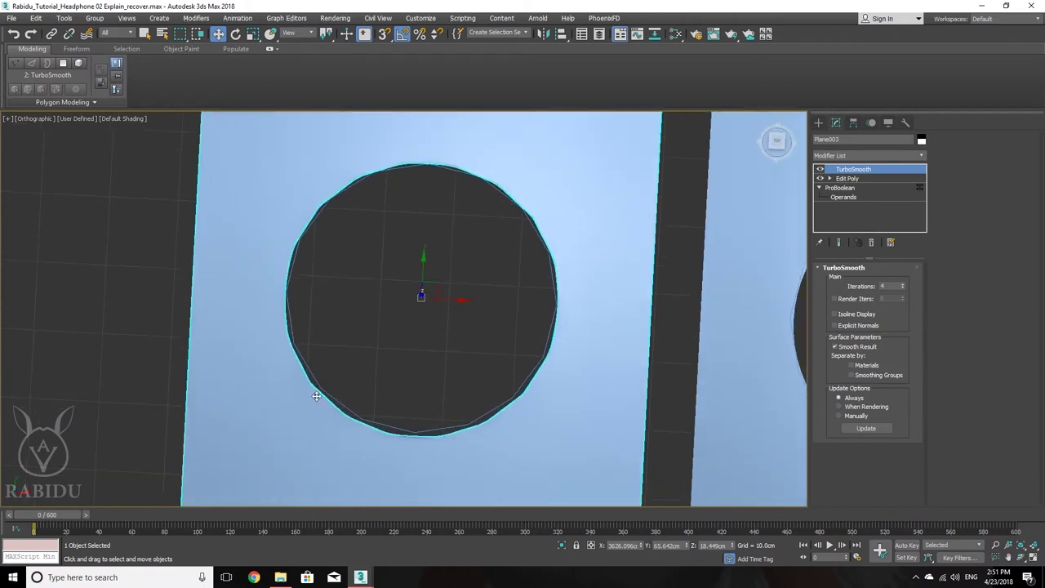
{"action": "scroll", "coordinate": [368, 396], "scroll_direction": "down", "scroll_amount": 3}
{"action": "middle_click_drag", "start_coordinate": [406, 393], "coordinate": [344, 360], "text": "alt"}
{"action": "middle_click_drag", "start_coordinate": [520, 362], "coordinate": [523, 363], "text": "alt"}
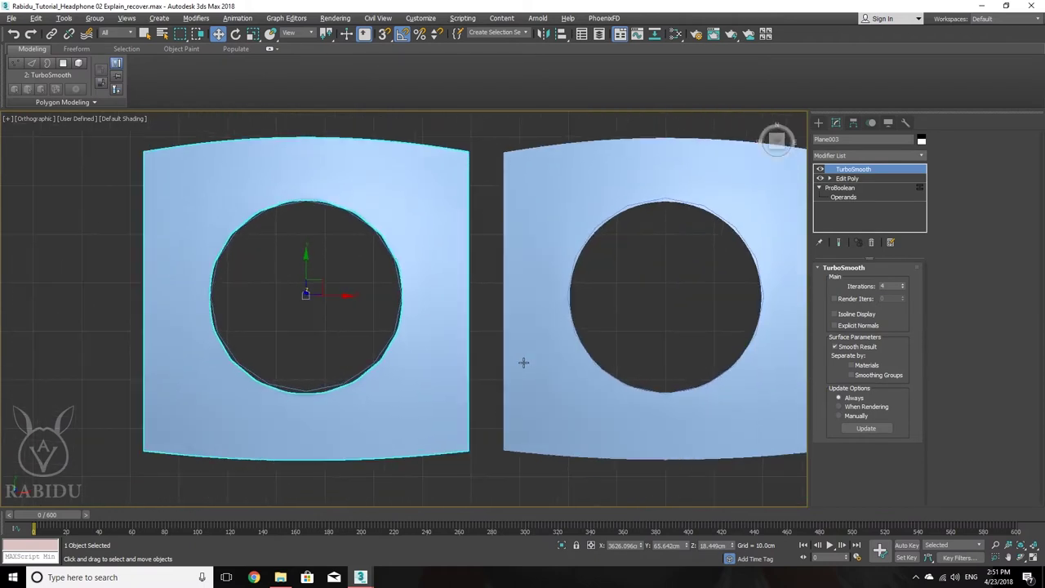
{"action": "middle_click_drag", "start_coordinate": [325, 272], "coordinate": [326, 293]}
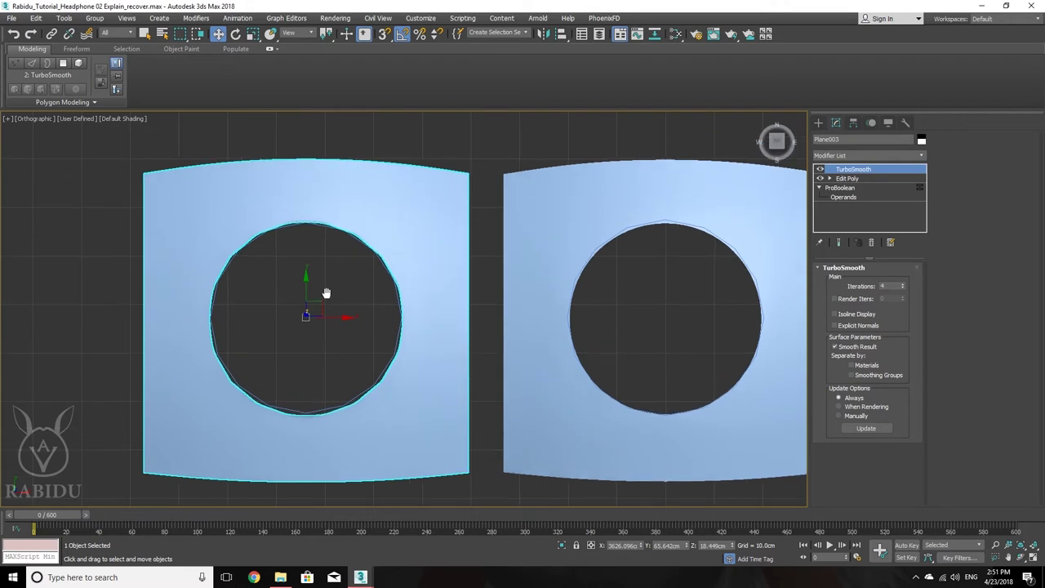
- Switch to the top view, frame both planes, and select the second plate Plane004
{"action": "key", "text": "t"}
{"action": "key", "text": "x"}
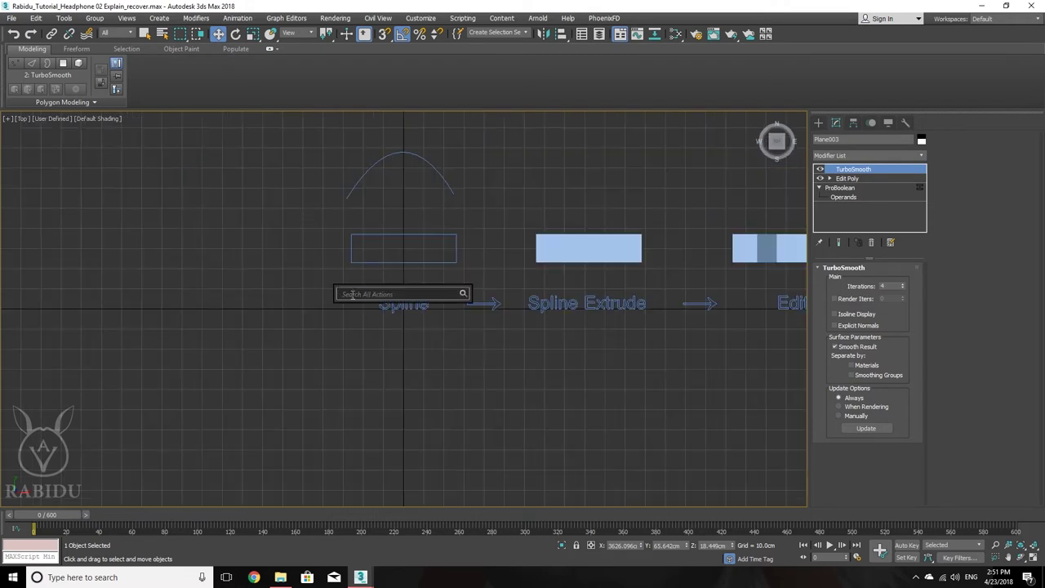
{"action": "key", "text": "Escape"}
{"action": "key", "text": "z"}
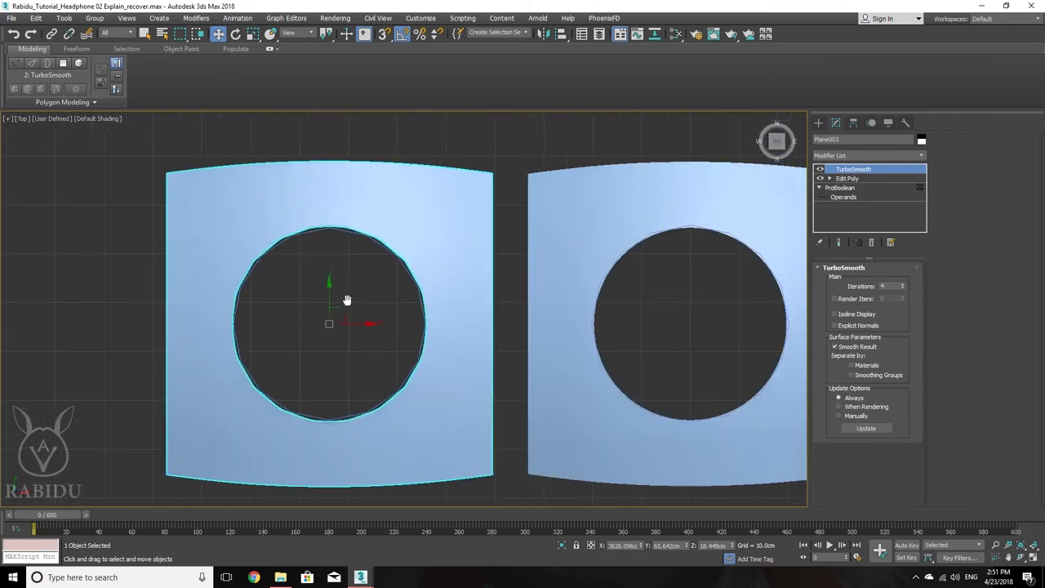
{"action": "scroll", "coordinate": [363, 308], "scroll_direction": "down", "scroll_amount": 3}
{"action": "middle_click_drag", "start_coordinate": [380, 334], "coordinate": [374, 259]}
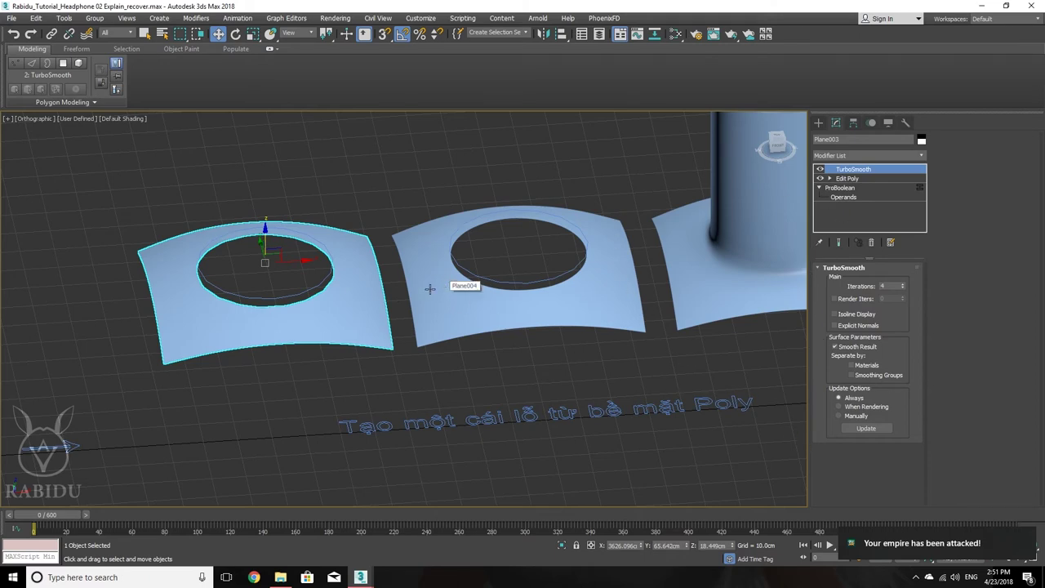
{"action": "middle_click_drag", "start_coordinate": [294, 305], "coordinate": [314, 330]}
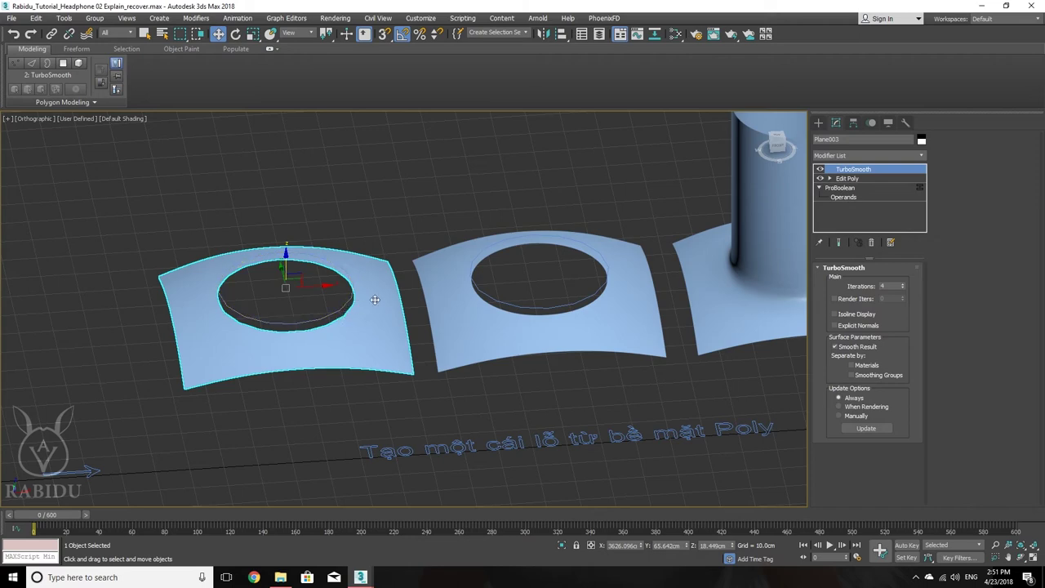
{"action": "scroll", "coordinate": [452, 292], "scroll_direction": "down", "scroll_amount": 4}
{"action": "scroll", "coordinate": [444, 314], "scroll_direction": "up", "scroll_amount": 6}
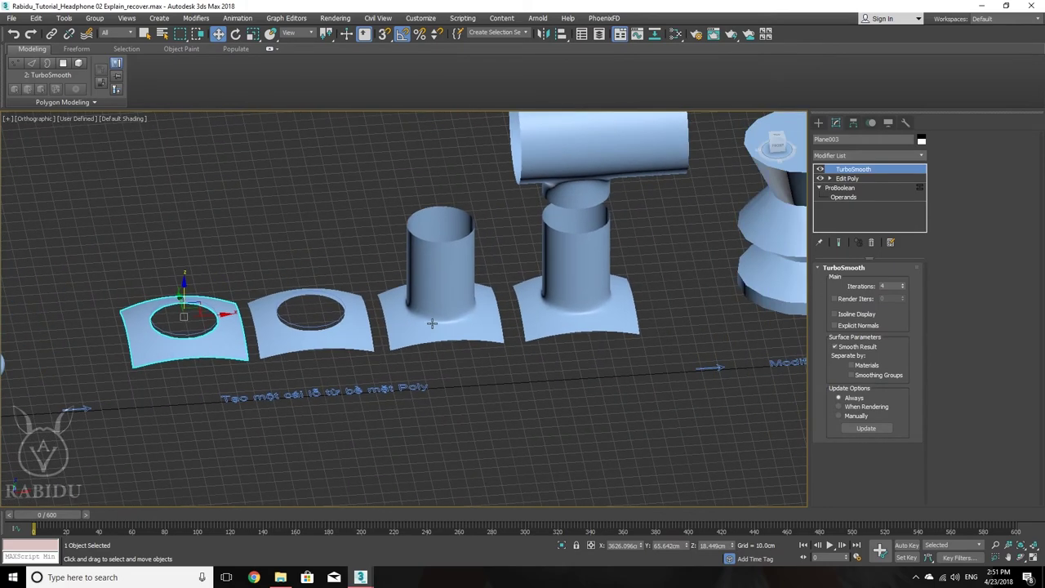
{"action": "scroll", "coordinate": [453, 314], "scroll_direction": "down", "scroll_amount": 5}
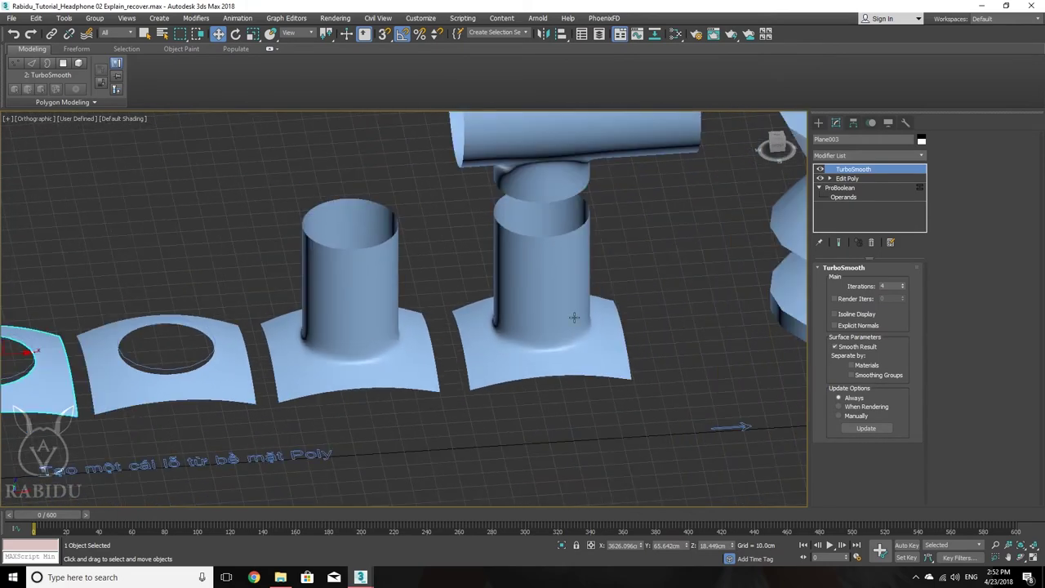
{"action": "scroll", "coordinate": [569, 324], "scroll_direction": "down", "scroll_amount": 3}
{"action": "scroll", "coordinate": [569, 324], "scroll_direction": "up", "scroll_amount": 5}
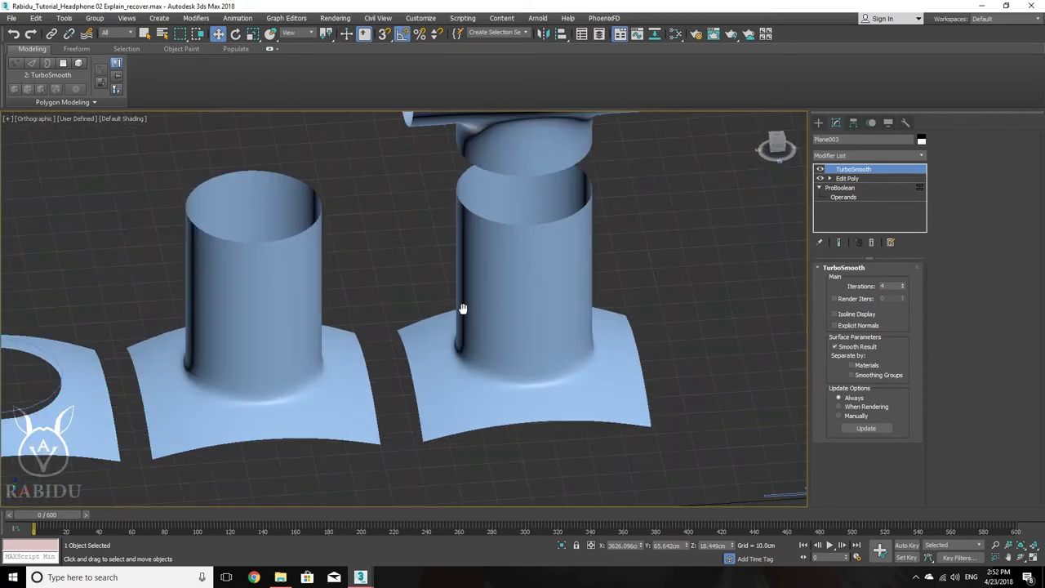
{"action": "scroll", "coordinate": [463, 312], "scroll_direction": "down", "scroll_amount": 6}
{"action": "scroll", "coordinate": [406, 376], "scroll_direction": "up", "scroll_amount": 5}
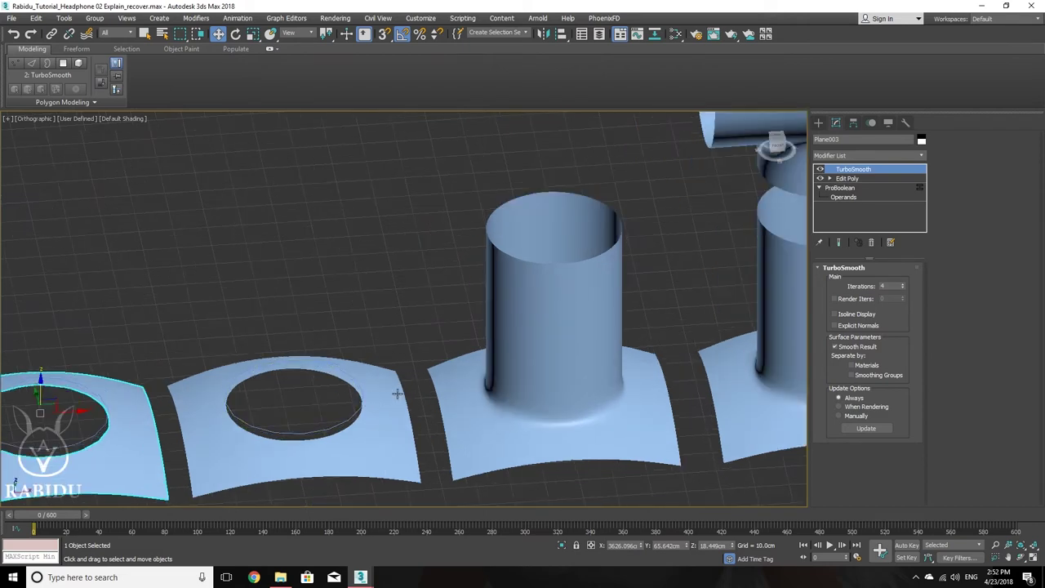
{"action": "left_click", "coordinate": [396, 392]}
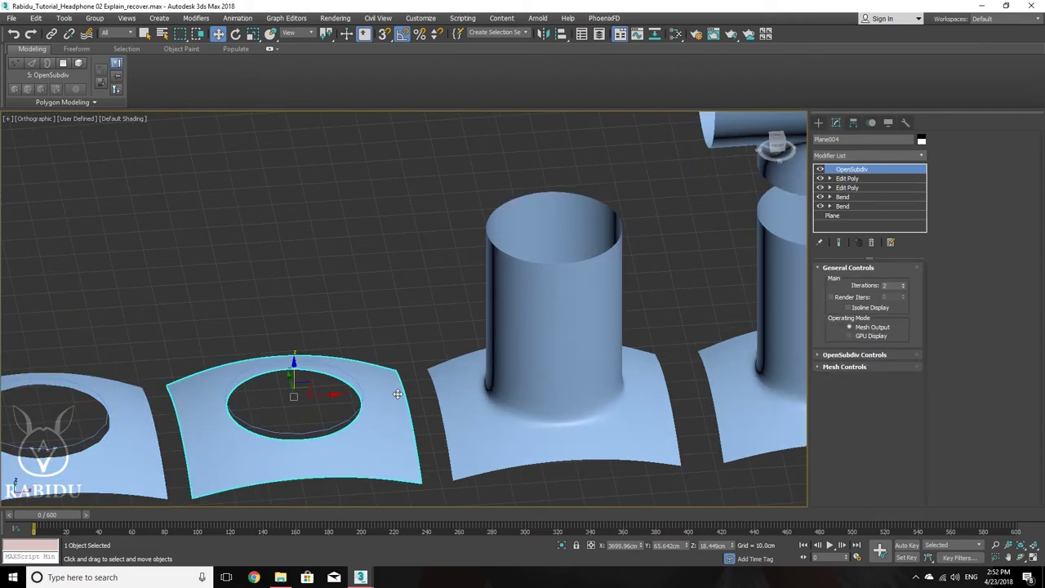
- Add a new Edit Poly modifier above Plane004's existing Edit Poly
{"action": "left_click", "coordinate": [853, 179]}
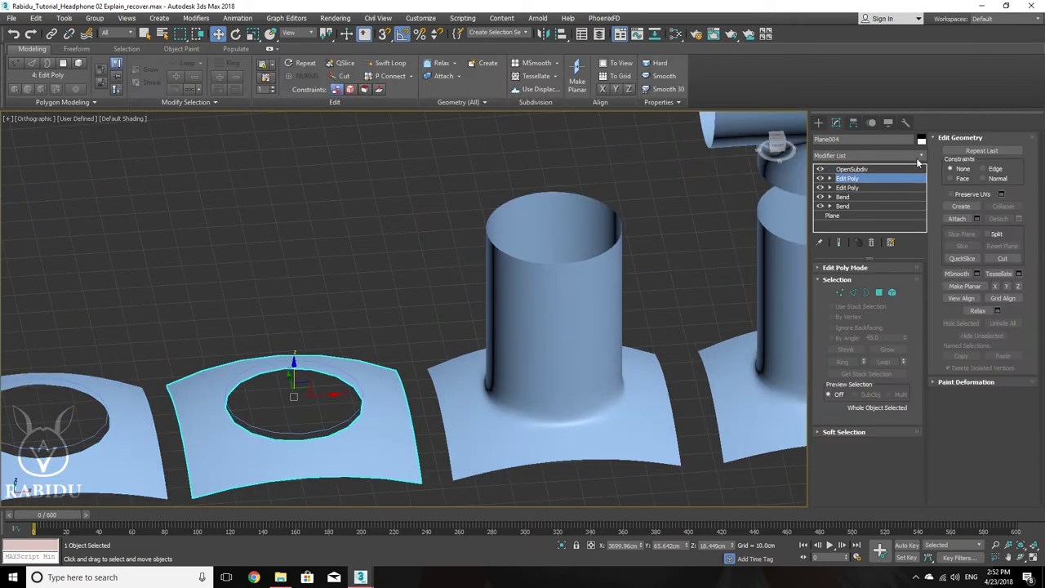
{"action": "left_click", "coordinate": [917, 156]}
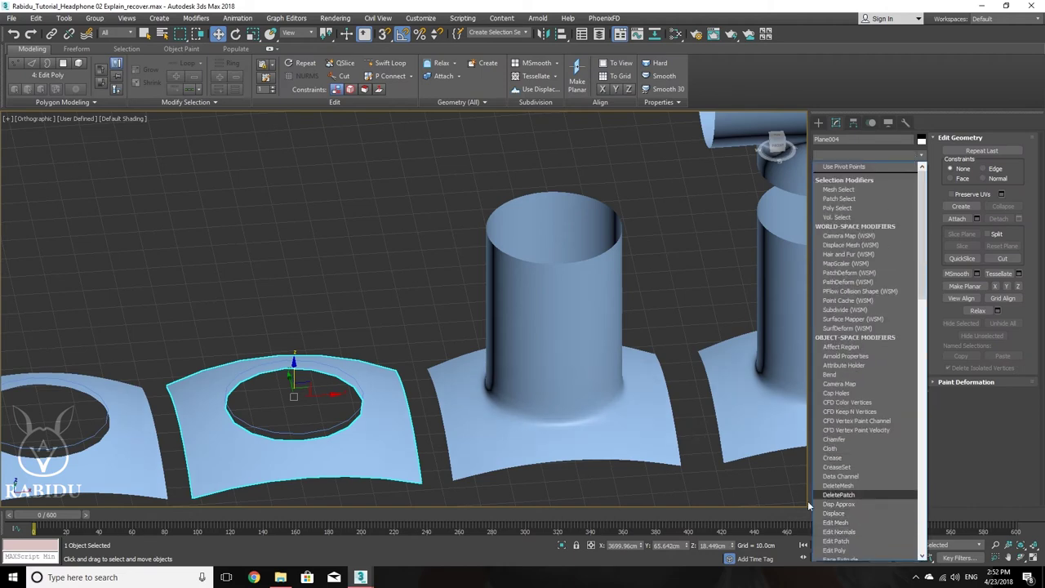
{"action": "left_click", "coordinate": [835, 551]}
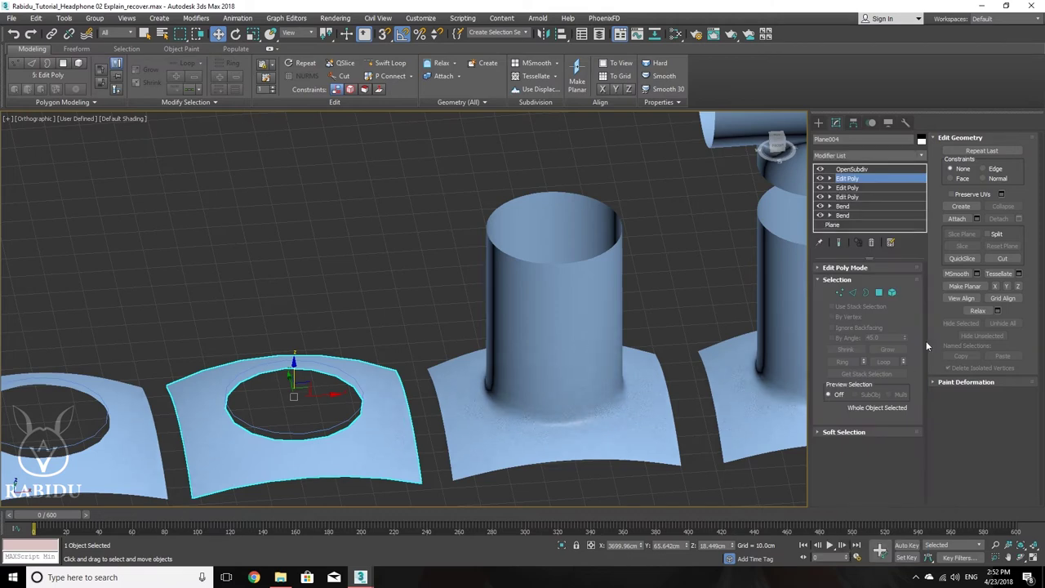
- Select the hole's border and Shift-drag it up along Z into a tube wall
{"action": "left_click", "coordinate": [866, 291]}
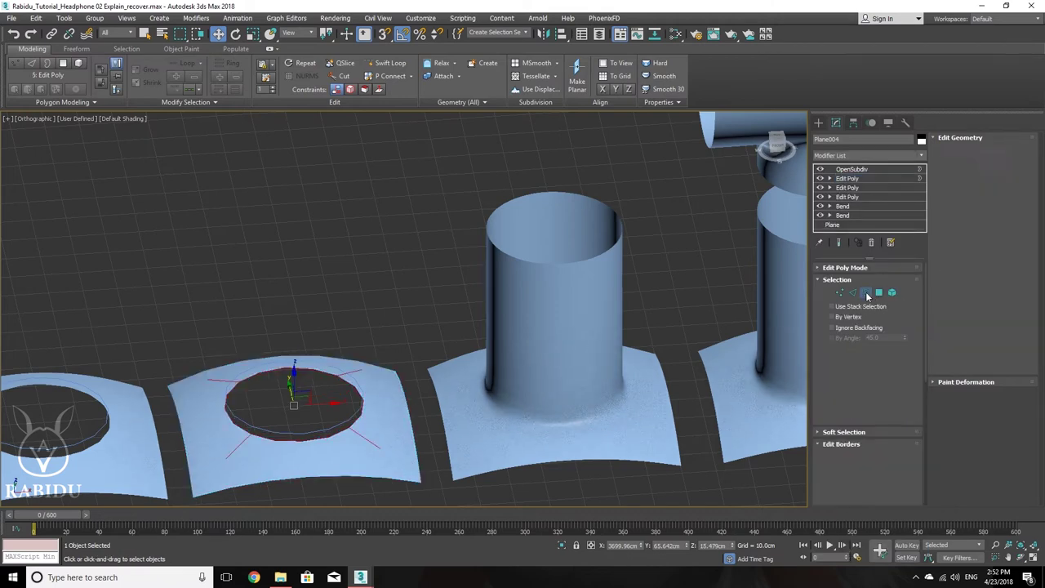
{"action": "left_click", "coordinate": [275, 377]}
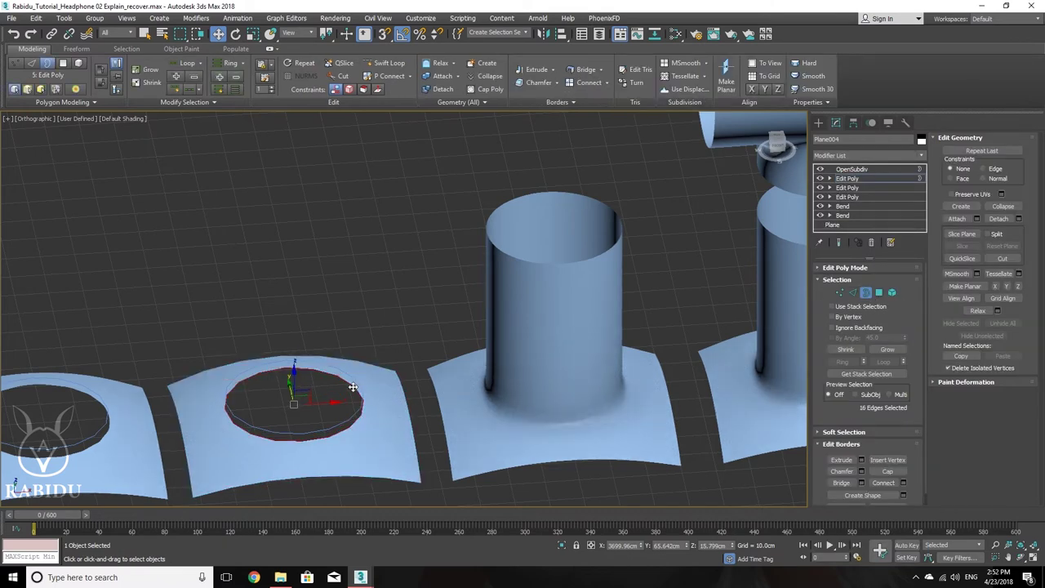
{"action": "scroll", "coordinate": [323, 346], "scroll_direction": "up", "scroll_amount": 3}
{"action": "scroll", "coordinate": [324, 346], "scroll_direction": "down", "scroll_amount": 2}
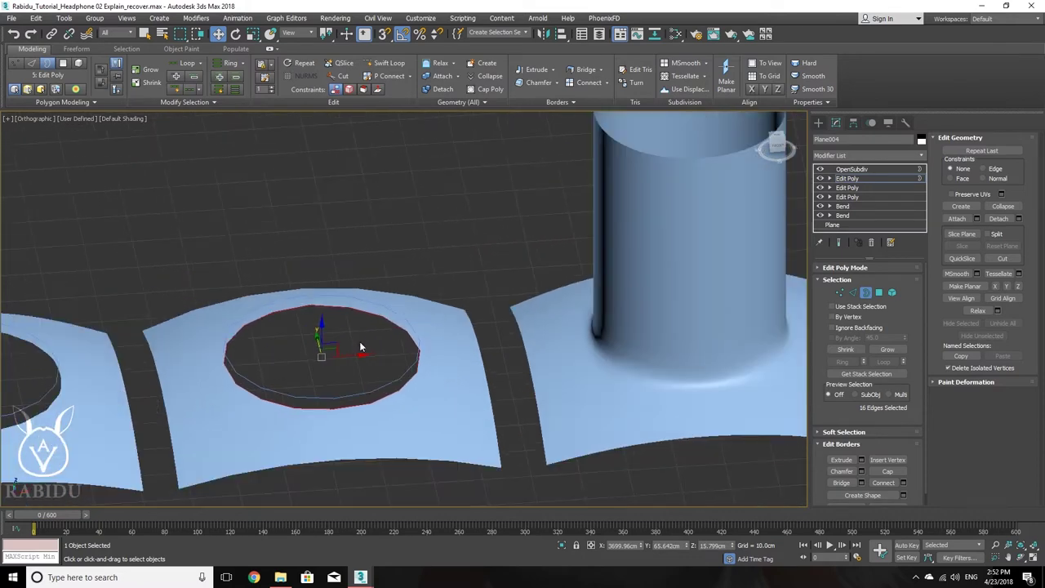
{"action": "scroll", "coordinate": [356, 356], "scroll_direction": "up", "scroll_amount": 1}
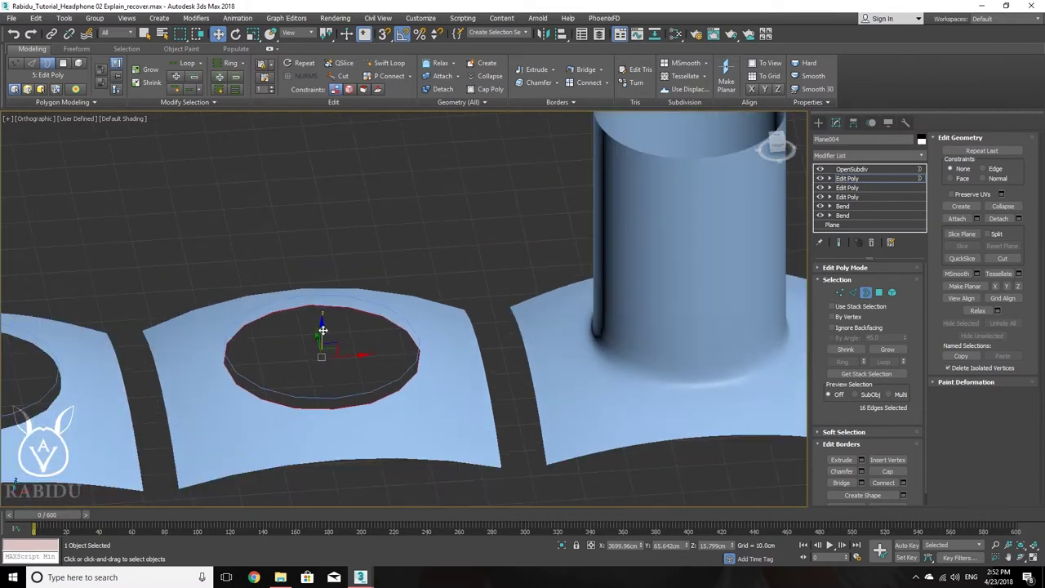
{"action": "left_click_drag", "start_coordinate": [320, 336], "coordinate": [322, 135], "text": "shift"}
{"action": "scroll", "coordinate": [447, 314], "scroll_direction": "down", "scroll_amount": 3}
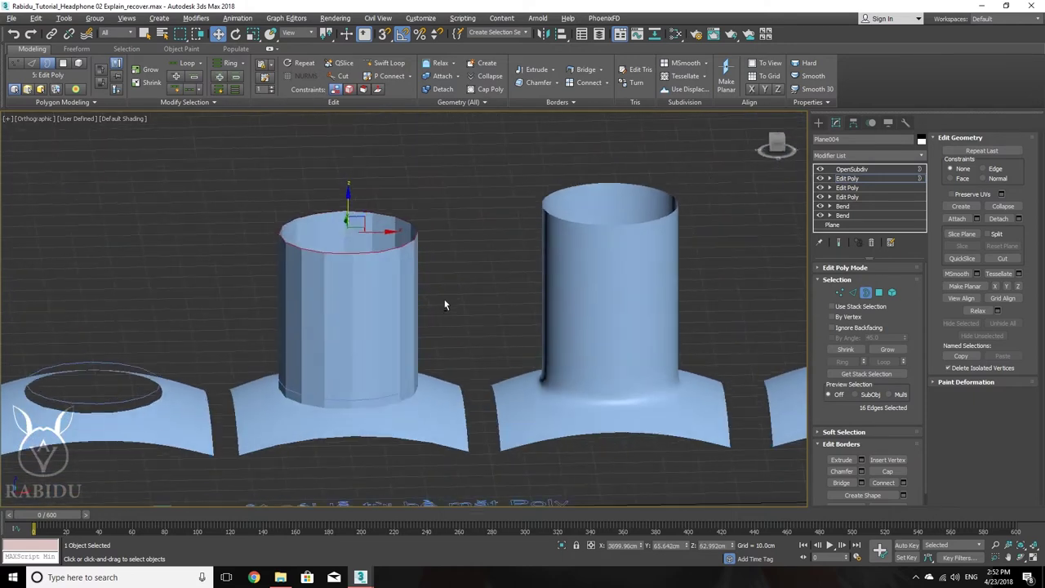
- Chamfer the edge loop at the tube's base into two edge loops
{"action": "scroll", "coordinate": [422, 383], "scroll_direction": "up", "scroll_amount": 6}
{"action": "middle_click_drag", "start_coordinate": [422, 383], "coordinate": [532, 374]}
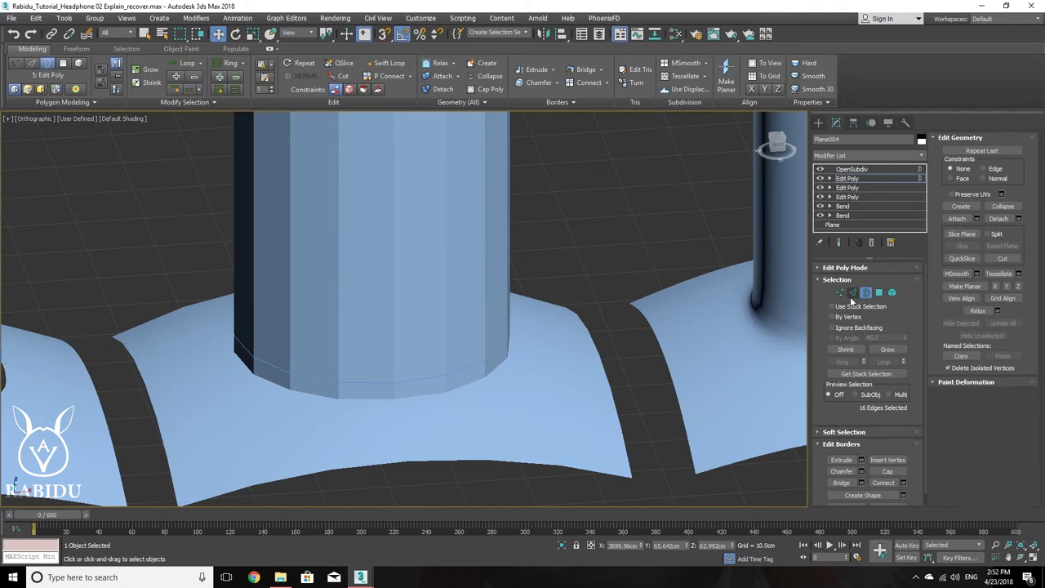
{"action": "left_click", "coordinate": [853, 292]}
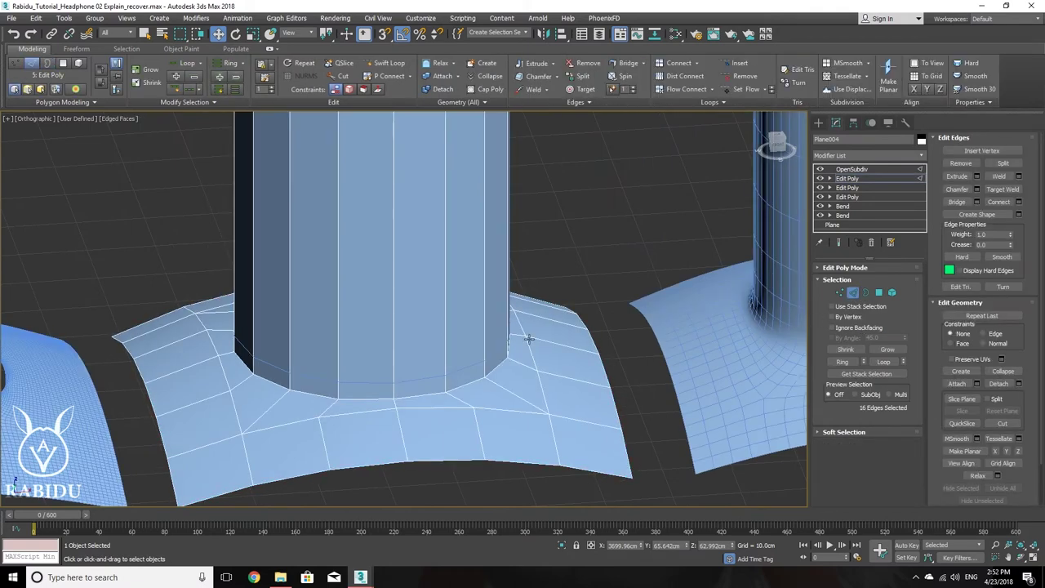
{"action": "double_click", "coordinate": [465, 385]}
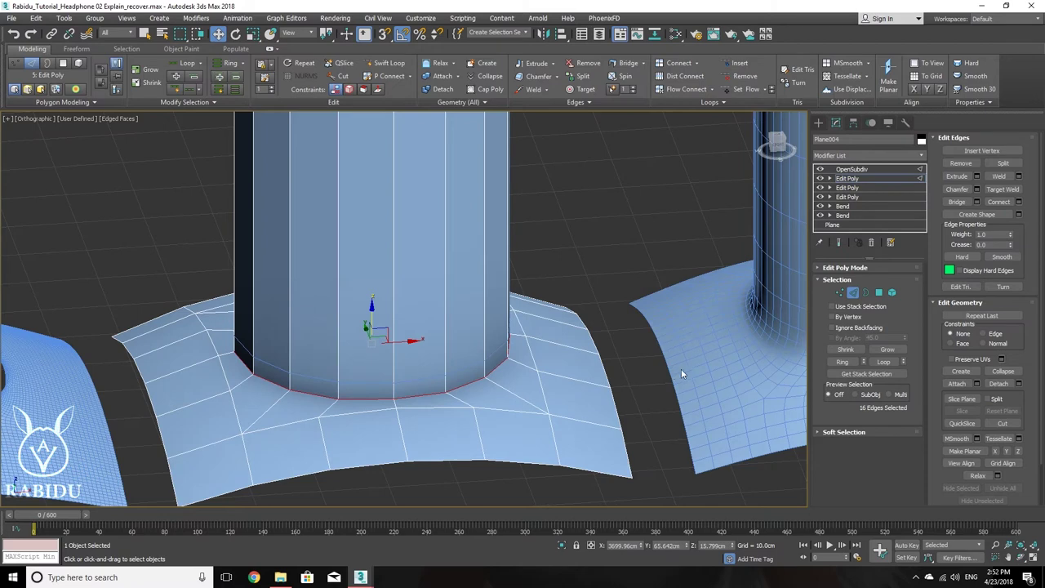
{"action": "left_click", "coordinate": [958, 190]}
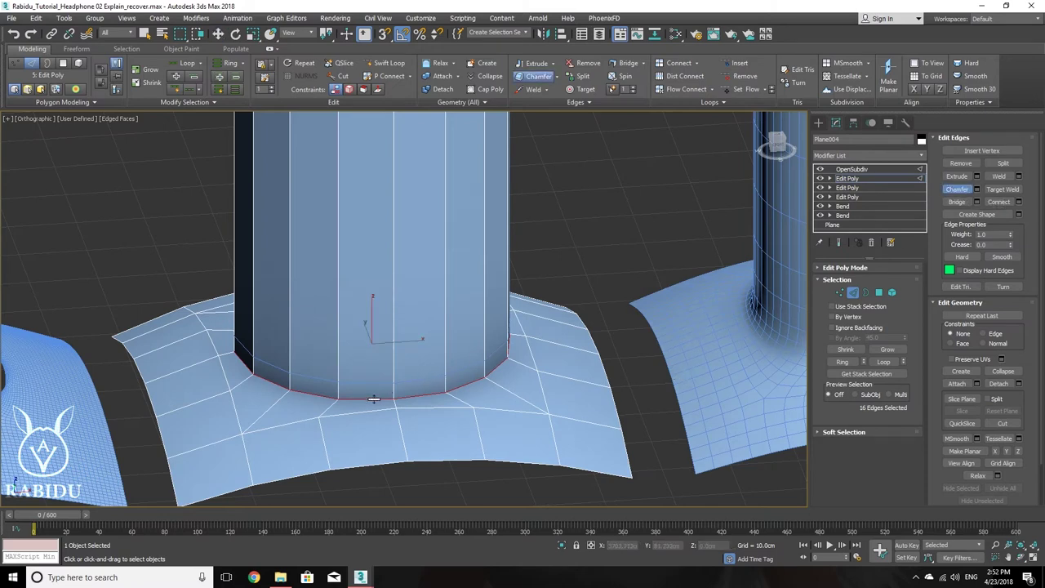
{"action": "mouse_move", "coordinate": [373, 398]}
{"action": "left_mouse_down"}
{"action": "mouse_move", "coordinate": [375, 371]}
{"action": "mouse_move", "coordinate": [374, 387]}
{"action": "left_mouse_up"}
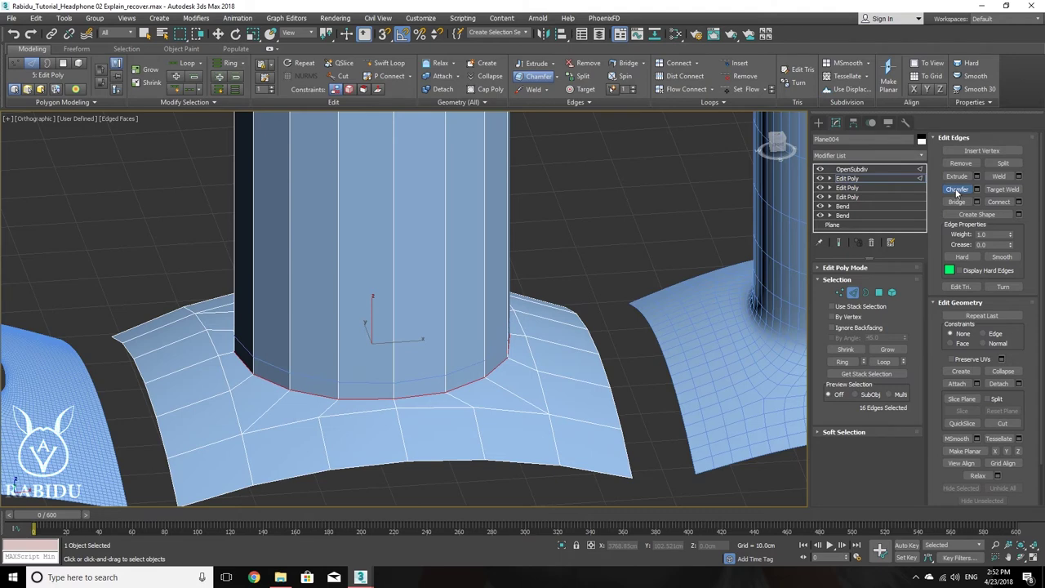
{"action": "key", "text": "w"}
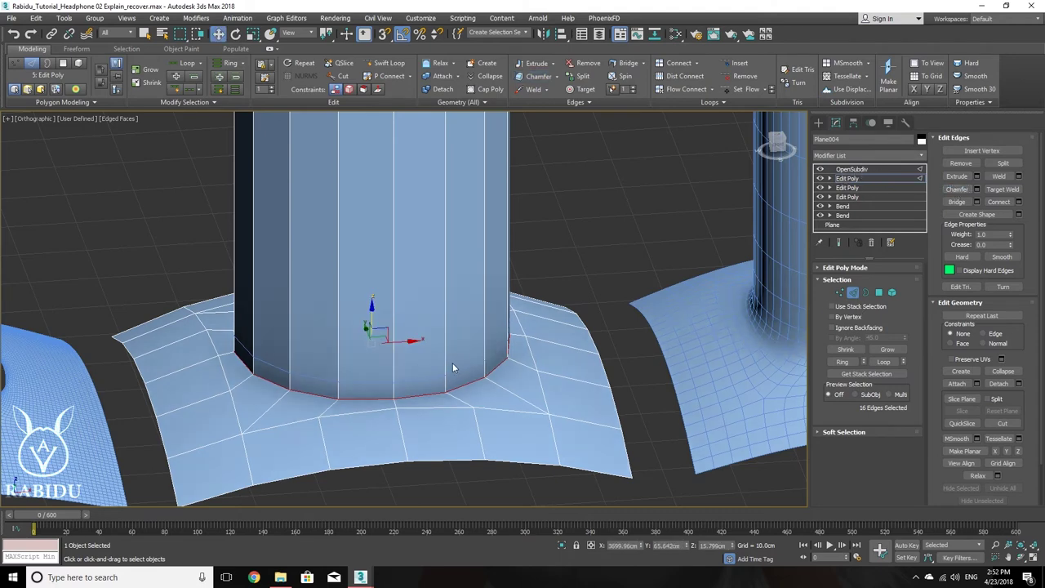
- Insert a Swift Loop edge loop around the column base with the xsw command
{"action": "type", "text": "xsw"}
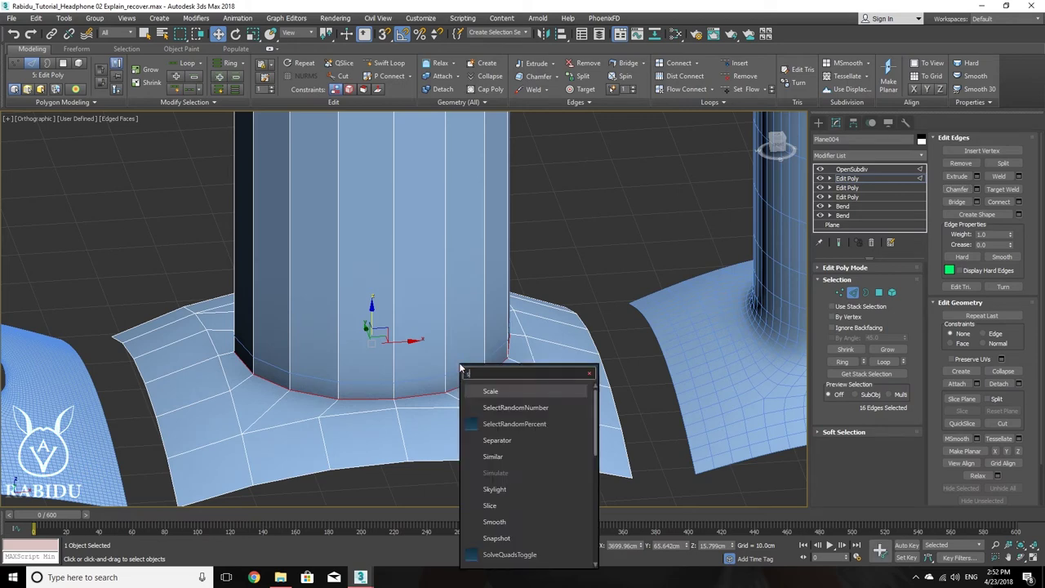
{"action": "left_click", "coordinate": [500, 423]}
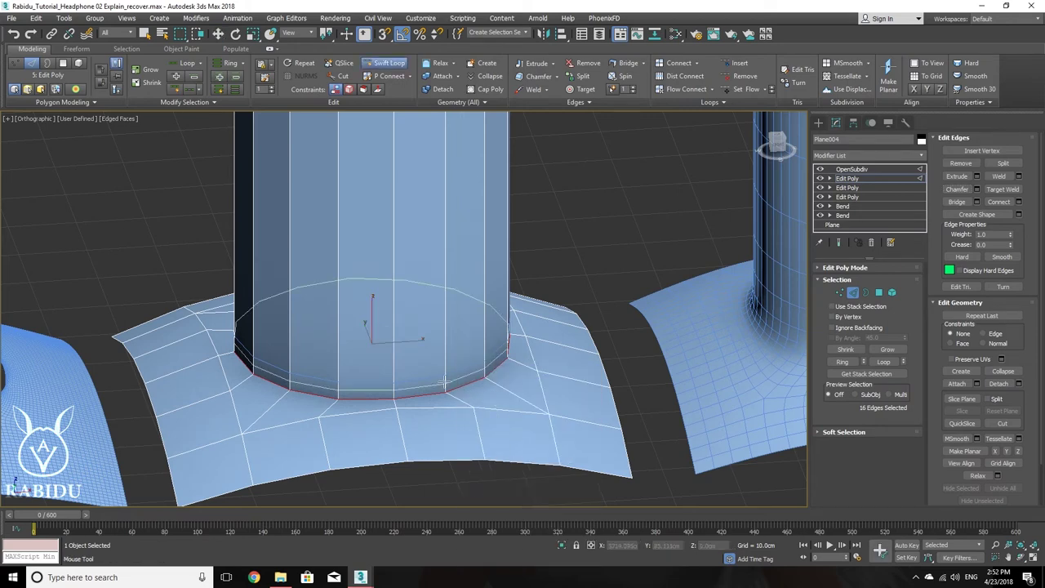
{"action": "left_click", "coordinate": [396, 382]}
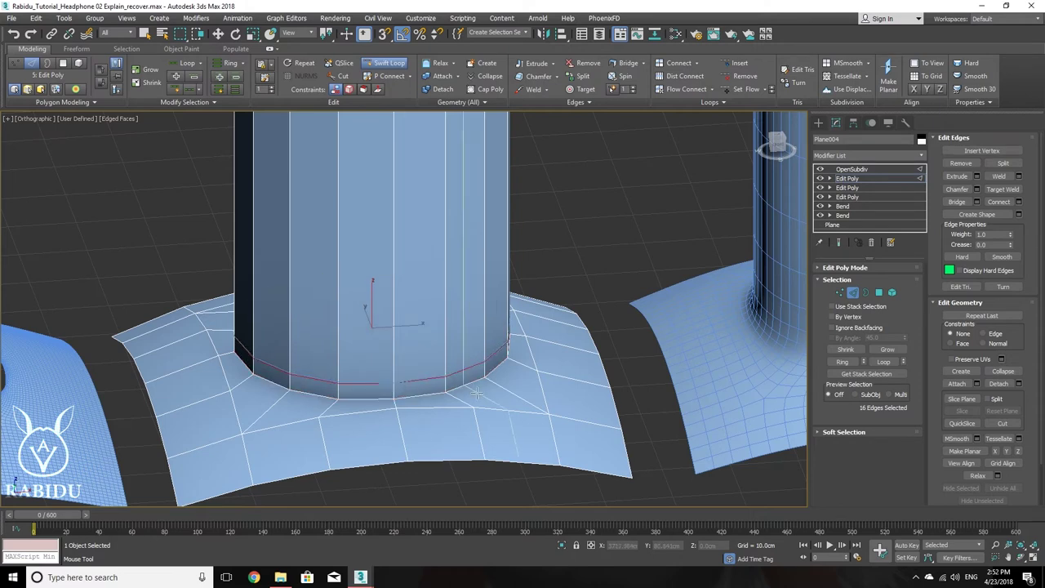
{"action": "key", "text": "w"}
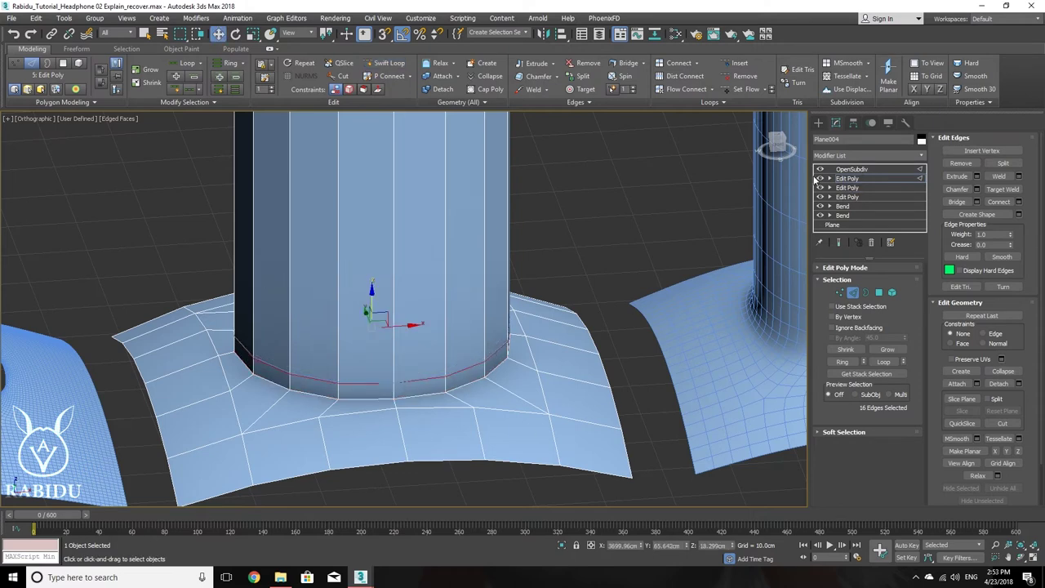
{"action": "middle_click_drag", "start_coordinate": [506, 288], "coordinate": [478, 303]}
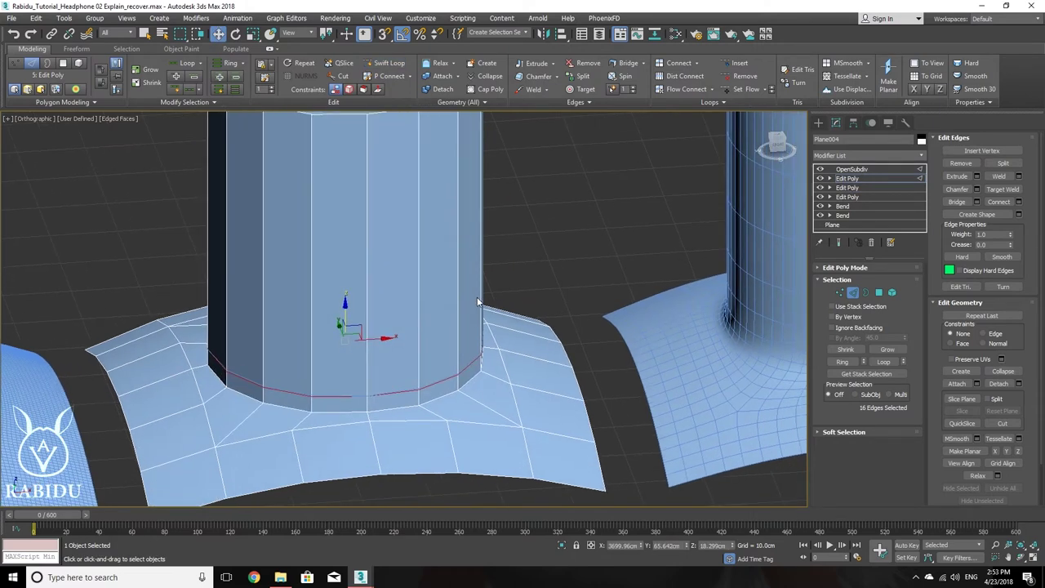
- View the OpenSubdiv-smoothed flange and toggle the Edit Poly to compare with and without the column
{"action": "left_click", "coordinate": [867, 170]}
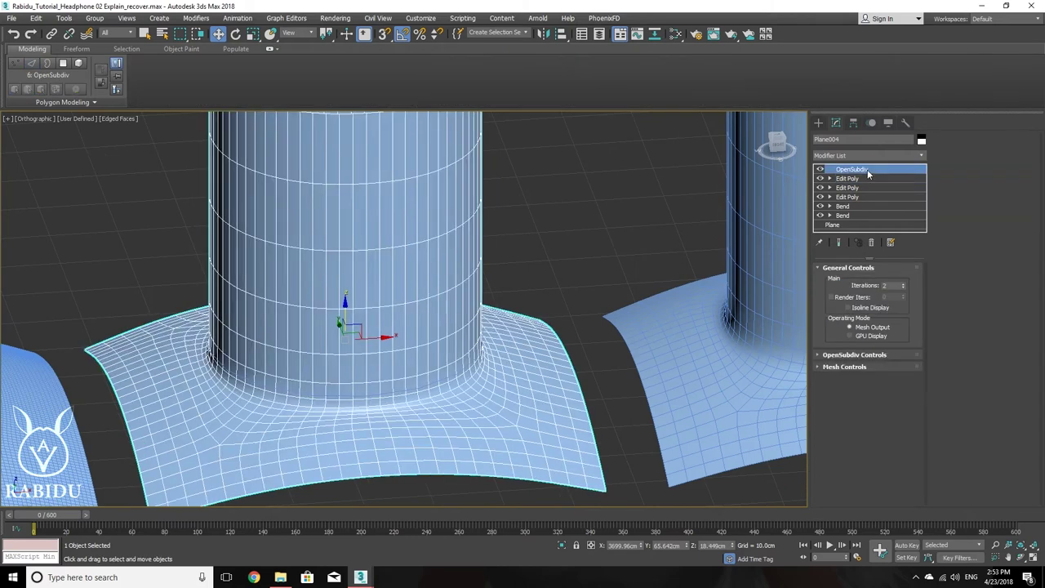
{"action": "middle_click_drag", "start_coordinate": [213, 336], "coordinate": [196, 360]}
{"action": "scroll", "coordinate": [196, 359], "scroll_direction": "down", "scroll_amount": 5}
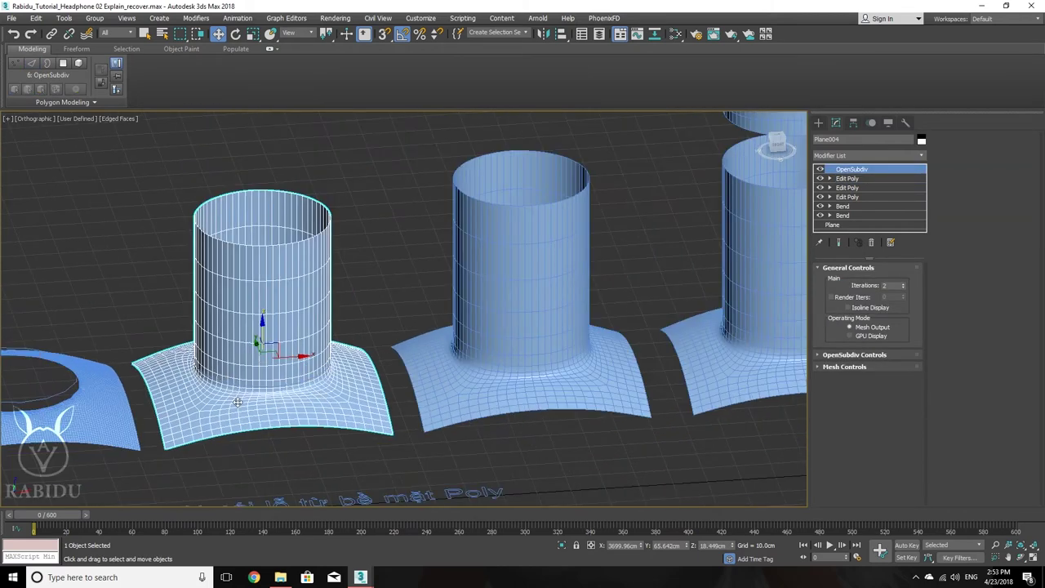
{"action": "scroll", "coordinate": [237, 403], "scroll_direction": "up", "scroll_amount": 4}
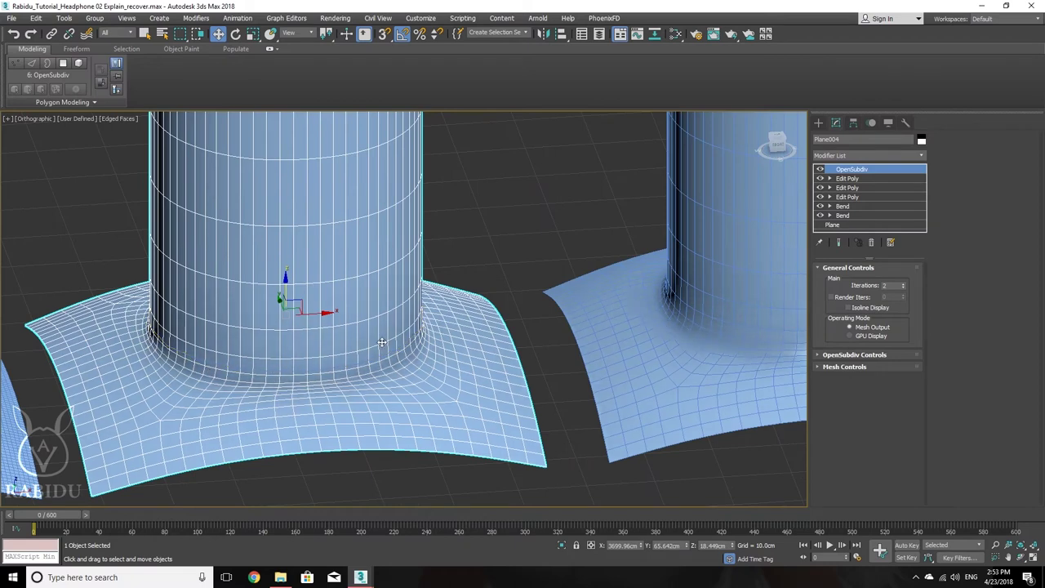
{"action": "middle_click_drag", "start_coordinate": [205, 362], "coordinate": [169, 380]}
{"action": "left_click", "coordinate": [820, 181]}
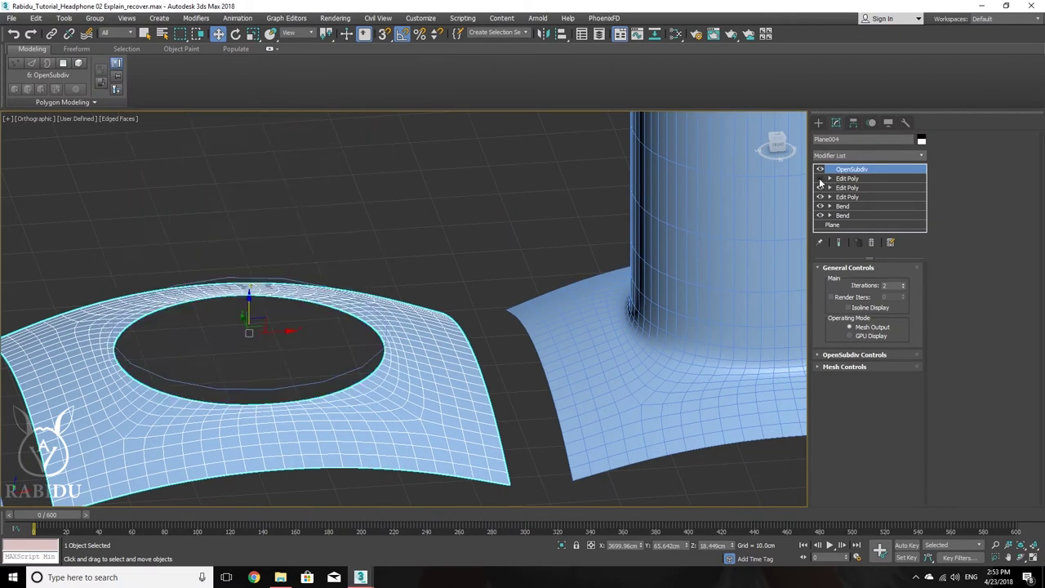
{"action": "left_click", "coordinate": [820, 181]}
{"action": "left_click", "coordinate": [821, 181]}
{"action": "left_click", "coordinate": [820, 181]}
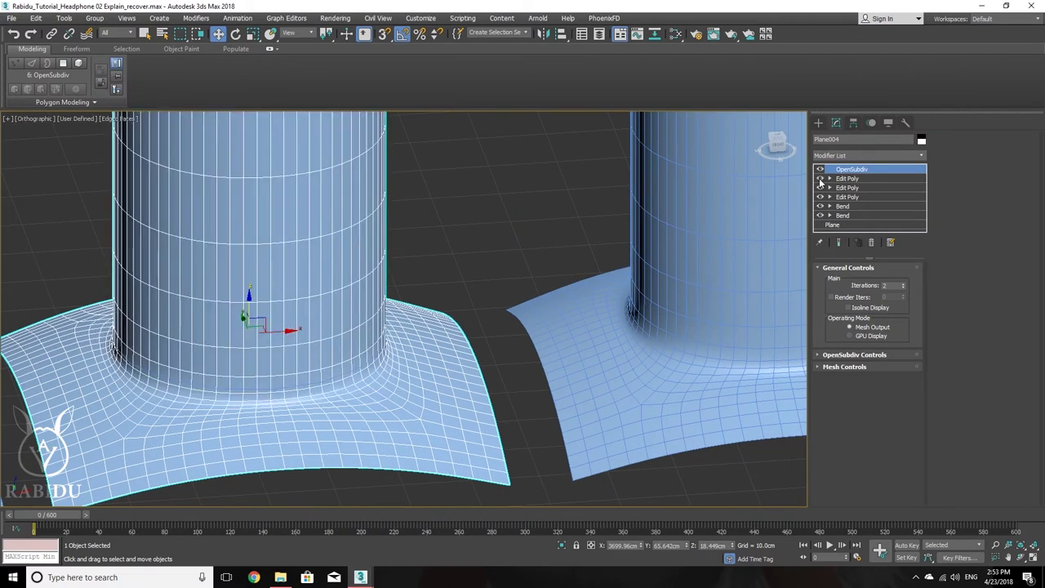
{"action": "middle_click_drag", "start_coordinate": [496, 273], "coordinate": [433, 342]}
{"action": "scroll", "coordinate": [434, 341], "scroll_direction": "down", "scroll_amount": 6}
{"action": "scroll", "coordinate": [437, 330], "scroll_direction": "up", "scroll_amount": 3}
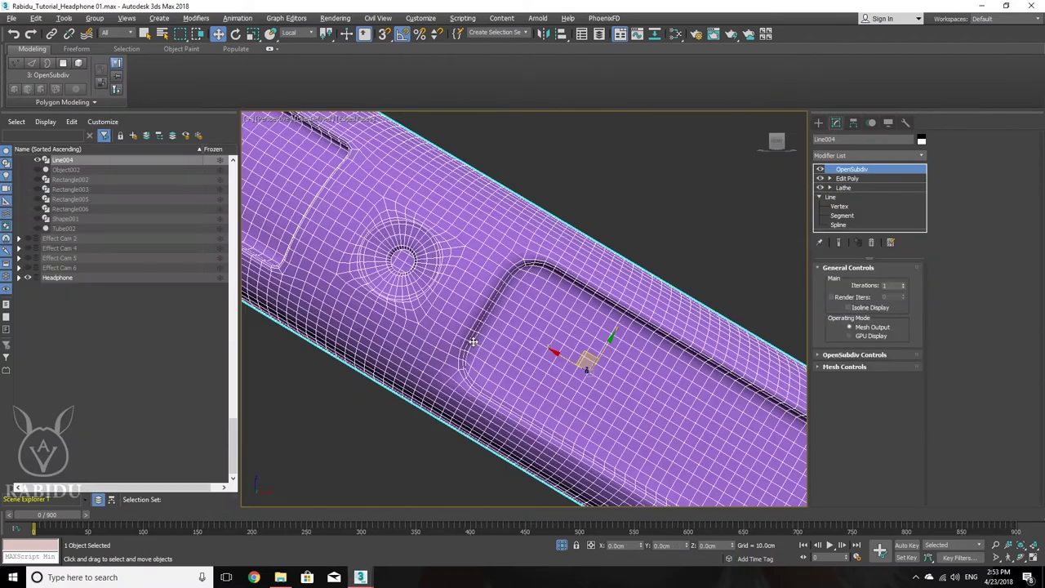
{"action": "scroll", "coordinate": [511, 292], "scroll_direction": "down", "scroll_amount": 10}
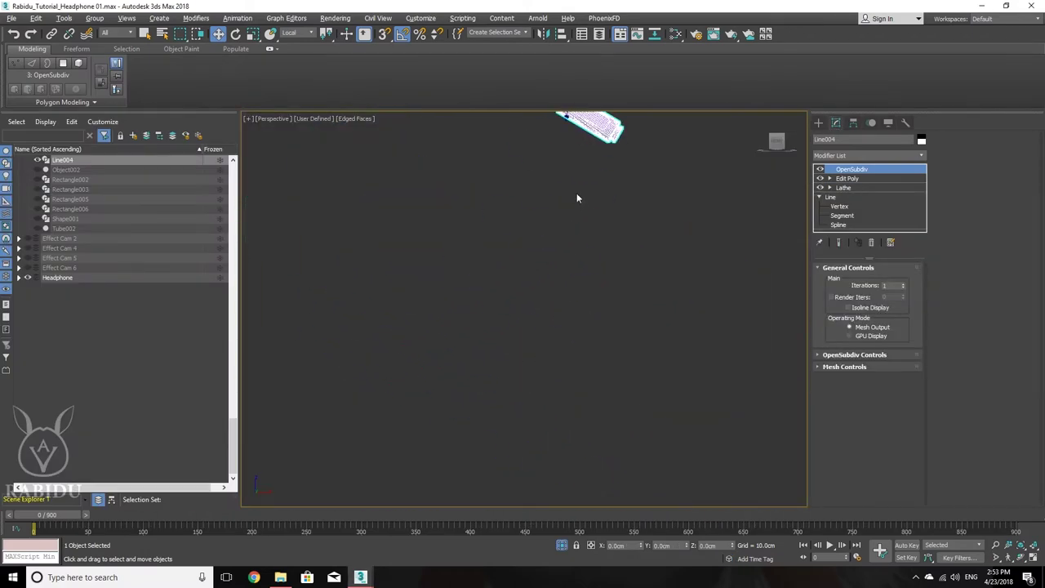
- Turn off Isolate Selection so the full headphone scene reappears
{"action": "left_click", "coordinate": [561, 545]}
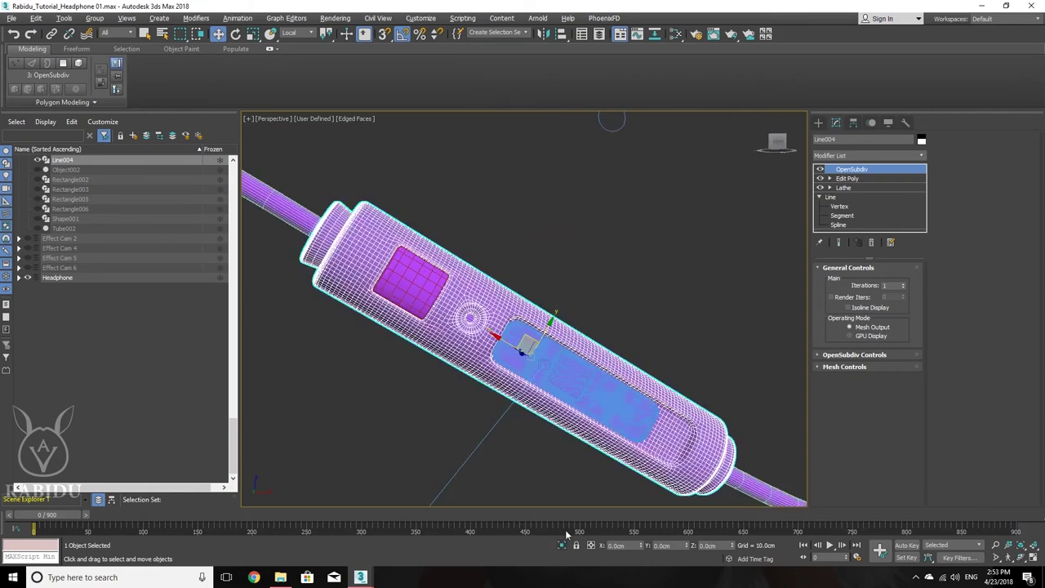
{"action": "scroll", "coordinate": [538, 354], "scroll_direction": "down", "scroll_amount": 8}
{"action": "scroll", "coordinate": [538, 353], "scroll_direction": "up", "scroll_amount": 10}
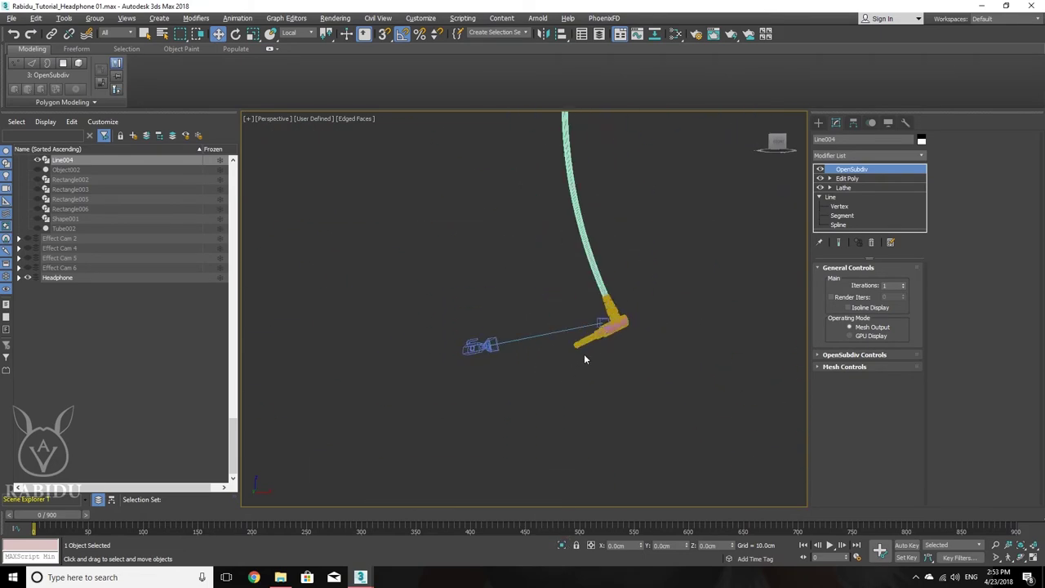
{"action": "scroll", "coordinate": [543, 292], "scroll_direction": "up", "scroll_amount": 6}
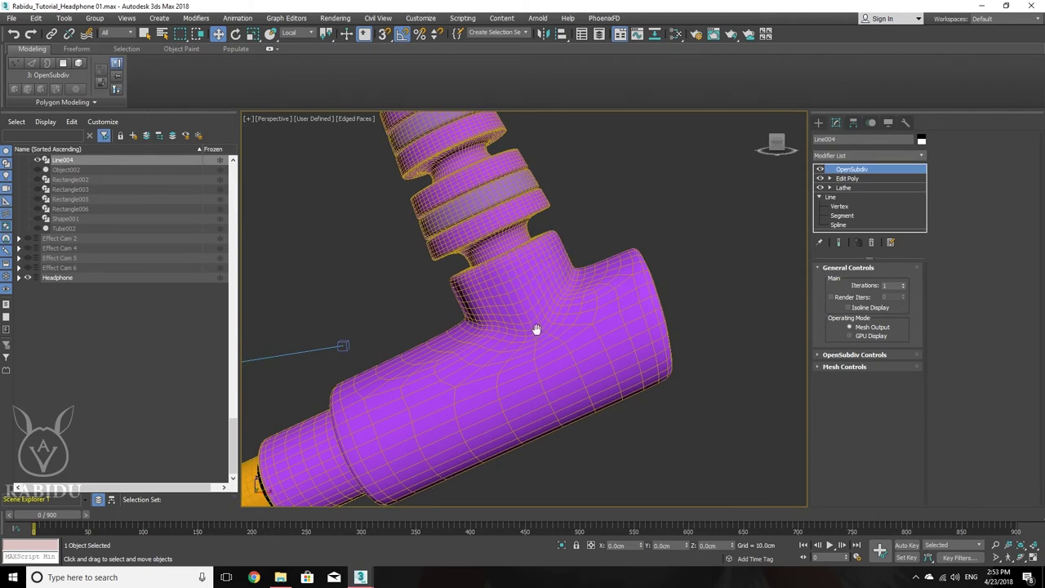
{"action": "scroll", "coordinate": [536, 329], "scroll_direction": "up", "scroll_amount": 5}
{"action": "scroll", "coordinate": [542, 306], "scroll_direction": "down", "scroll_amount": 3}
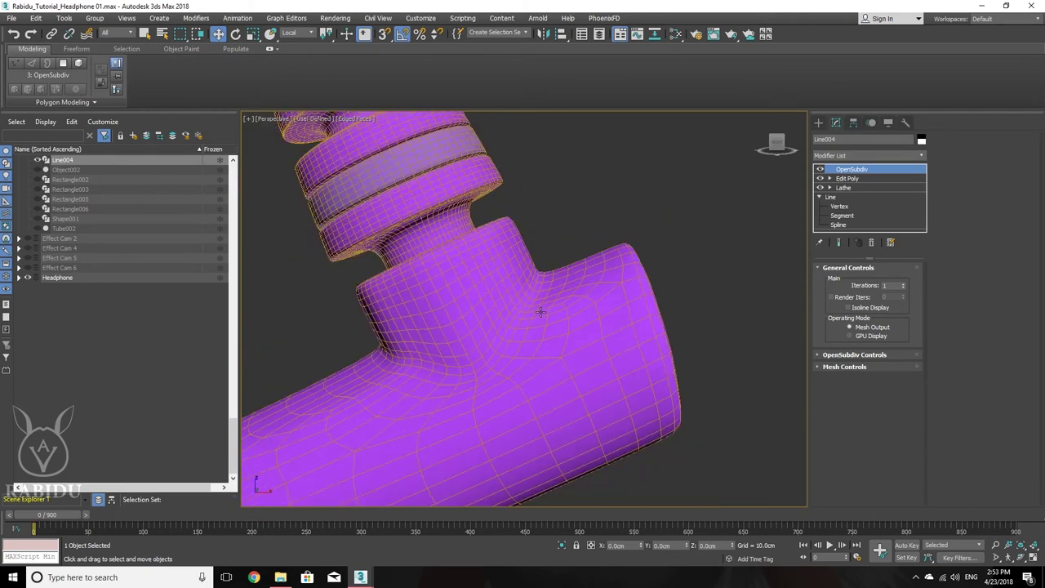
- Orbit, zoom and pan the perspective view onto the purple T-shaped jack elbow
{"action": "middle_click_drag", "start_coordinate": [519, 304], "coordinate": [573, 286], "text": "alt"}
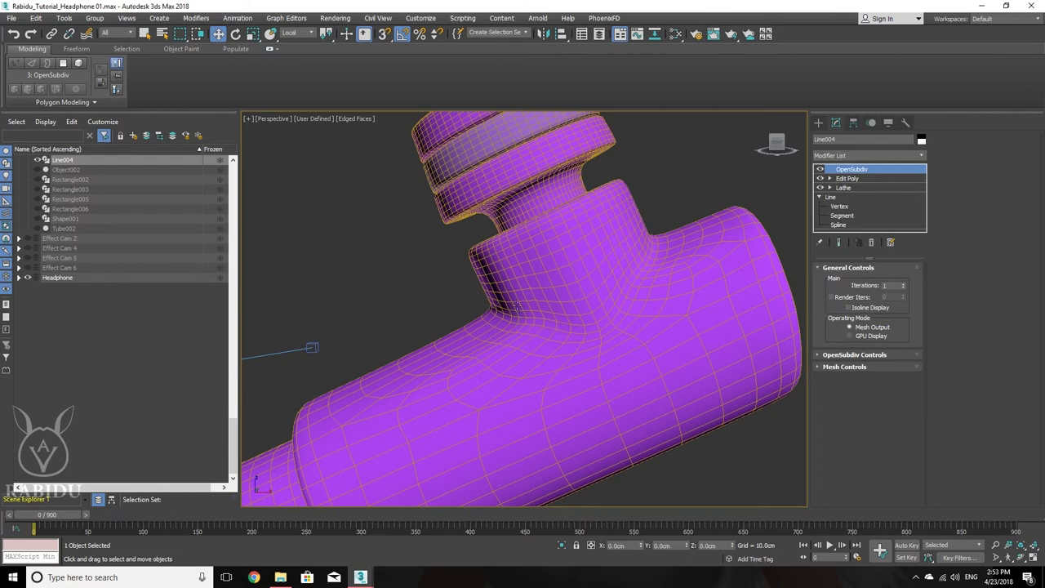
{"action": "middle_click_drag", "start_coordinate": [520, 318], "coordinate": [461, 314]}
{"action": "scroll", "coordinate": [575, 330], "scroll_direction": "up", "scroll_amount": 4}
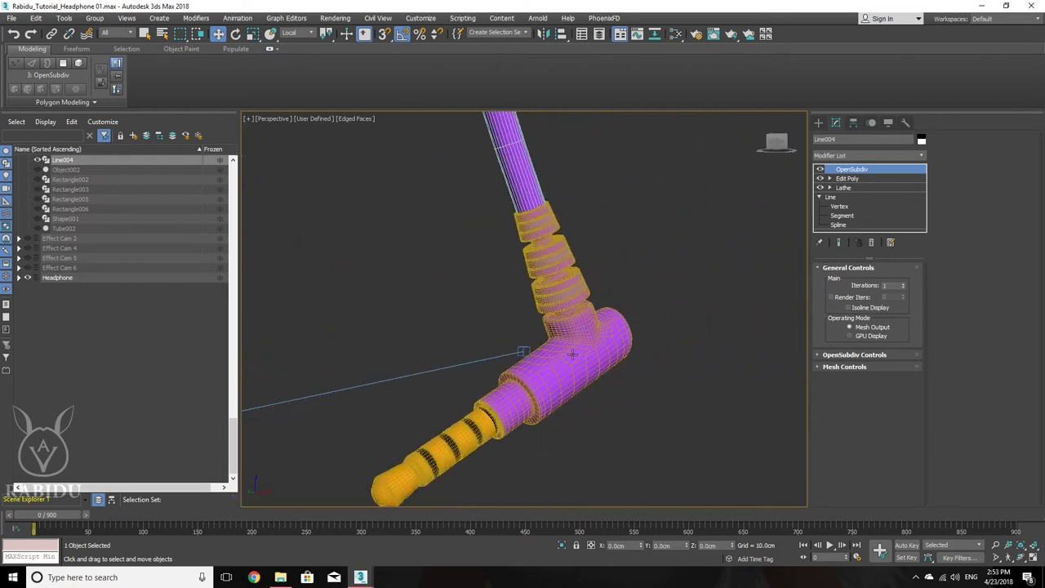
{"action": "scroll", "coordinate": [565, 341], "scroll_direction": "up", "scroll_amount": 2}
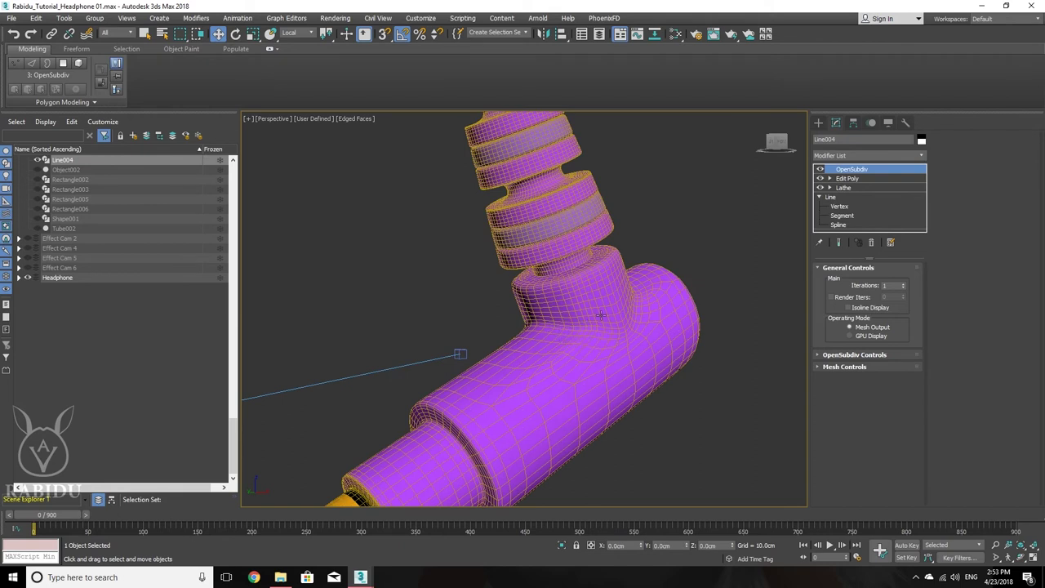
{"action": "middle_click_drag", "start_coordinate": [624, 295], "coordinate": [602, 331]}
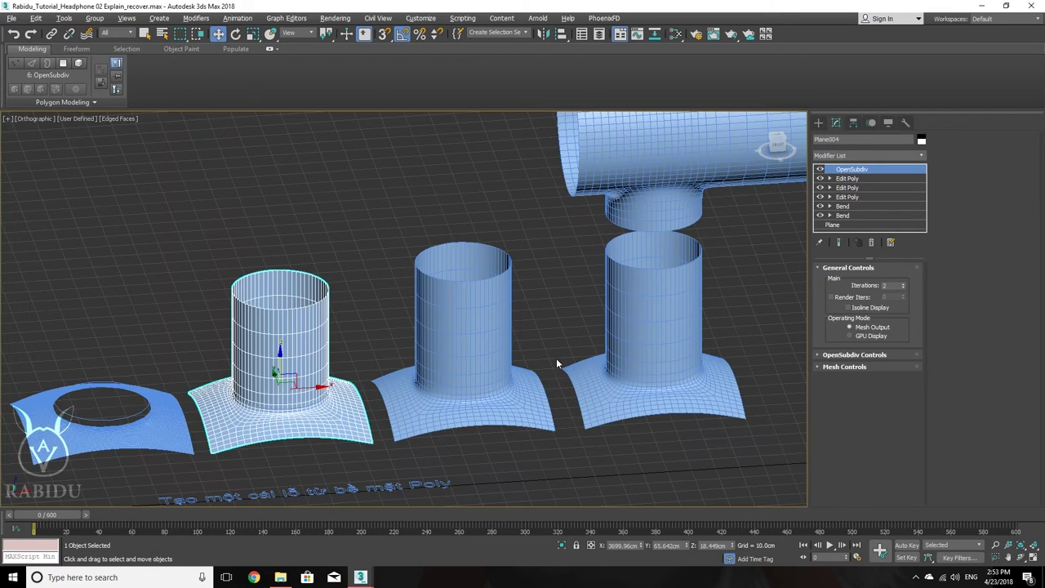
{"action": "middle_click_drag", "start_coordinate": [556, 358], "coordinate": [391, 346]}
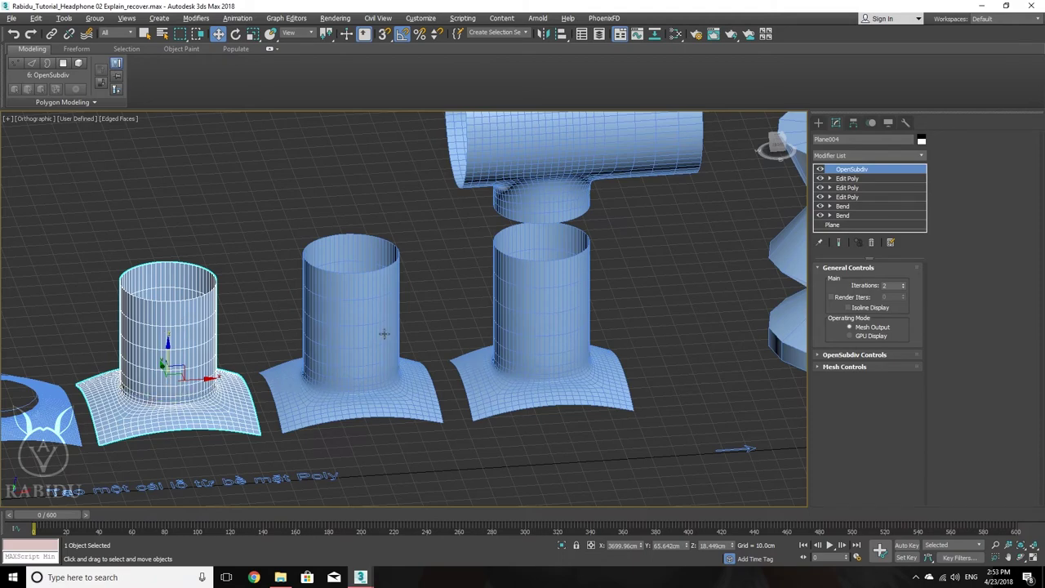
{"action": "scroll", "coordinate": [509, 326], "scroll_direction": "down", "scroll_amount": 4}
{"action": "scroll", "coordinate": [436, 254], "scroll_direction": "up", "scroll_amount": 4}
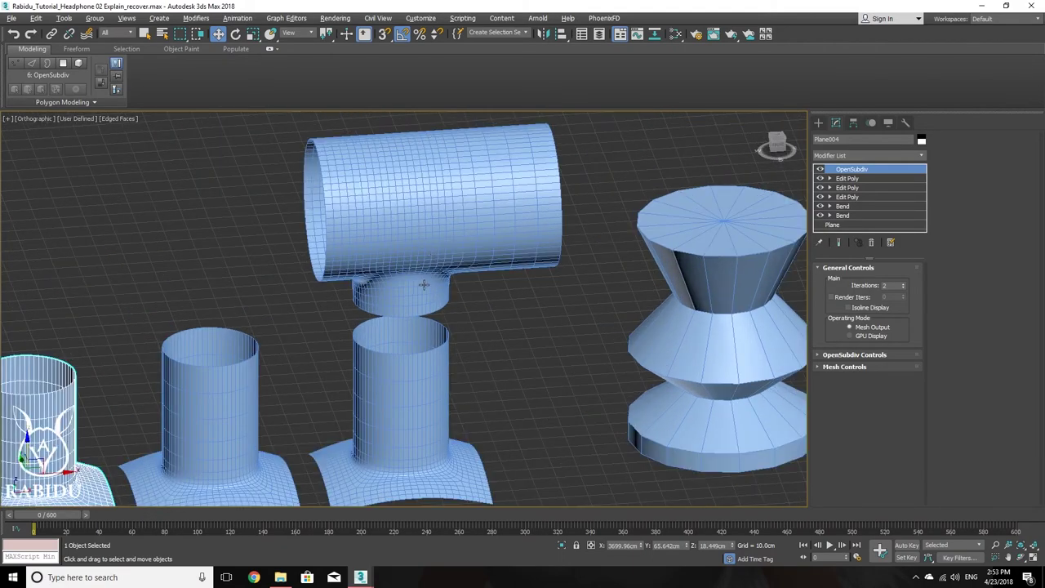
{"action": "middle_click_drag", "start_coordinate": [423, 284], "coordinate": [327, 441], "text": "alt"}
{"action": "scroll", "coordinate": [421, 356], "scroll_direction": "up", "scroll_amount": 6}
{"action": "key", "text": "p"}
{"action": "scroll", "coordinate": [356, 318], "scroll_direction": "up", "scroll_amount": 2}
{"action": "scroll", "coordinate": [344, 323], "scroll_direction": "down", "scroll_amount": 5}
{"action": "scroll", "coordinate": [332, 444], "scroll_direction": "up", "scroll_amount": 3}
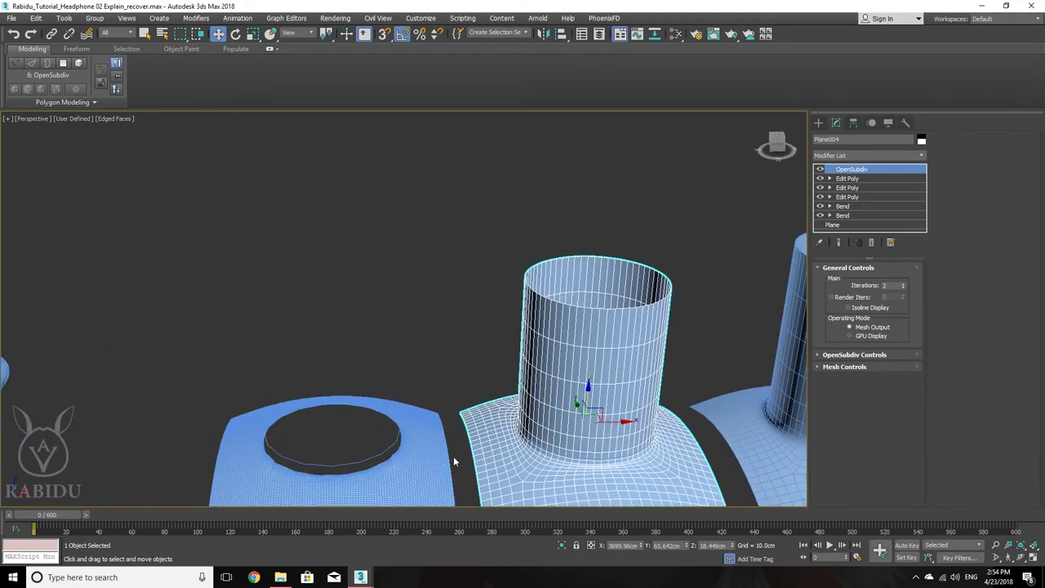
{"action": "middle_click_drag", "start_coordinate": [454, 463], "coordinate": [429, 335]}
{"action": "left_click", "coordinate": [820, 178]}
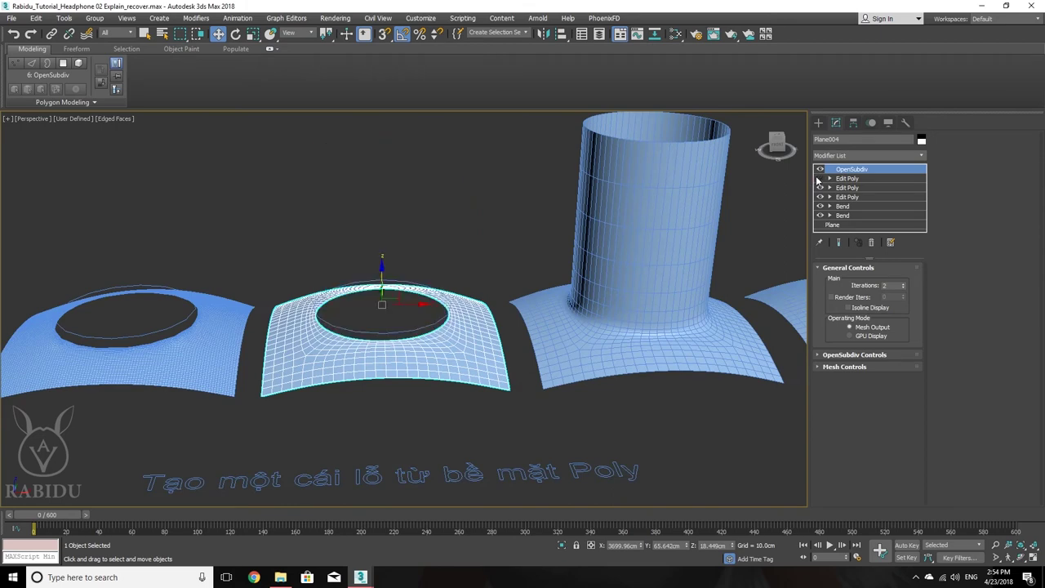
{"action": "middle_click_drag", "start_coordinate": [356, 349], "coordinate": [420, 303], "text": "alt"}
{"action": "scroll", "coordinate": [352, 358], "scroll_direction": "down", "scroll_amount": 3}
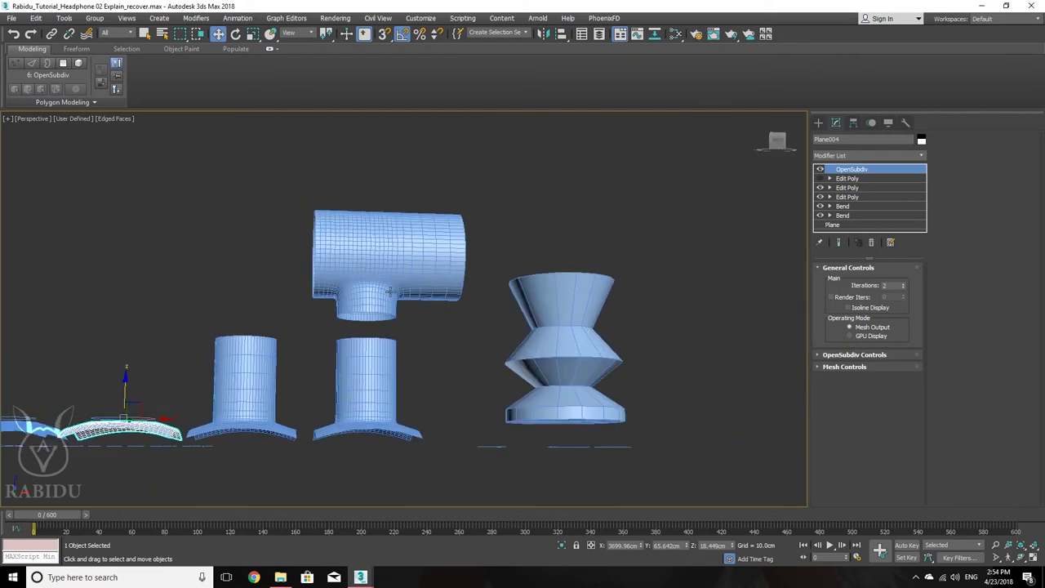
{"action": "middle_click_drag", "start_coordinate": [200, 409], "coordinate": [365, 310], "text": "alt"}
{"action": "scroll", "coordinate": [365, 310], "scroll_direction": "up", "scroll_amount": 2}
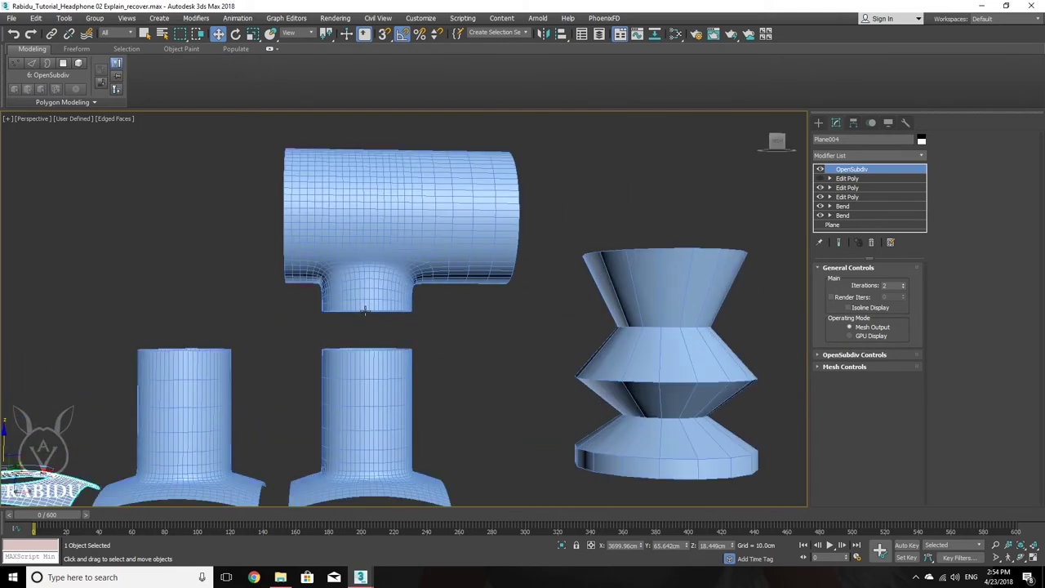
{"action": "middle_click_drag", "start_coordinate": [202, 410], "coordinate": [343, 373], "text": "alt"}
{"action": "scroll", "coordinate": [340, 375], "scroll_direction": "up", "scroll_amount": 2}
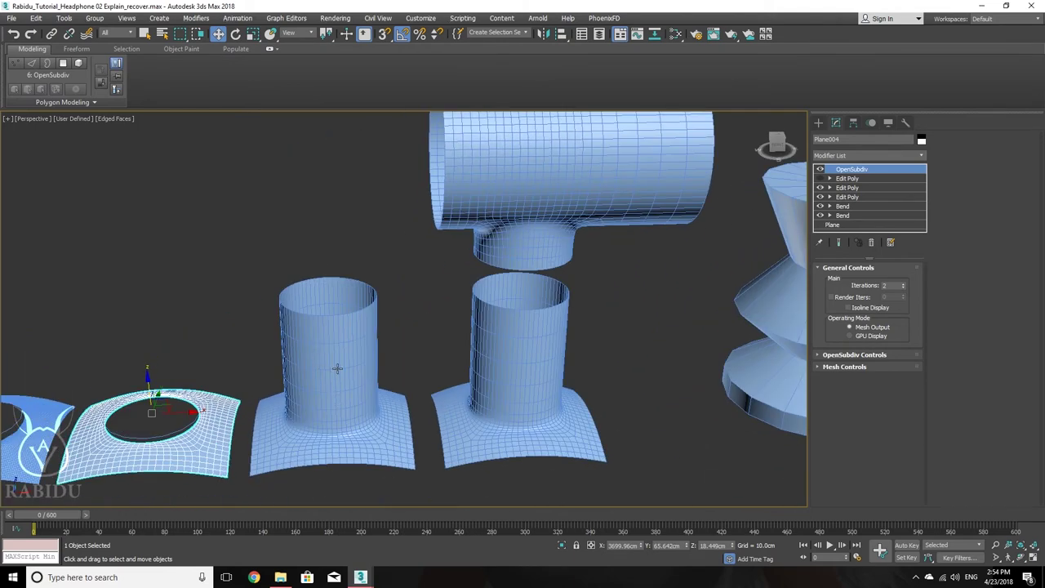
{"action": "left_click", "coordinate": [821, 179]}
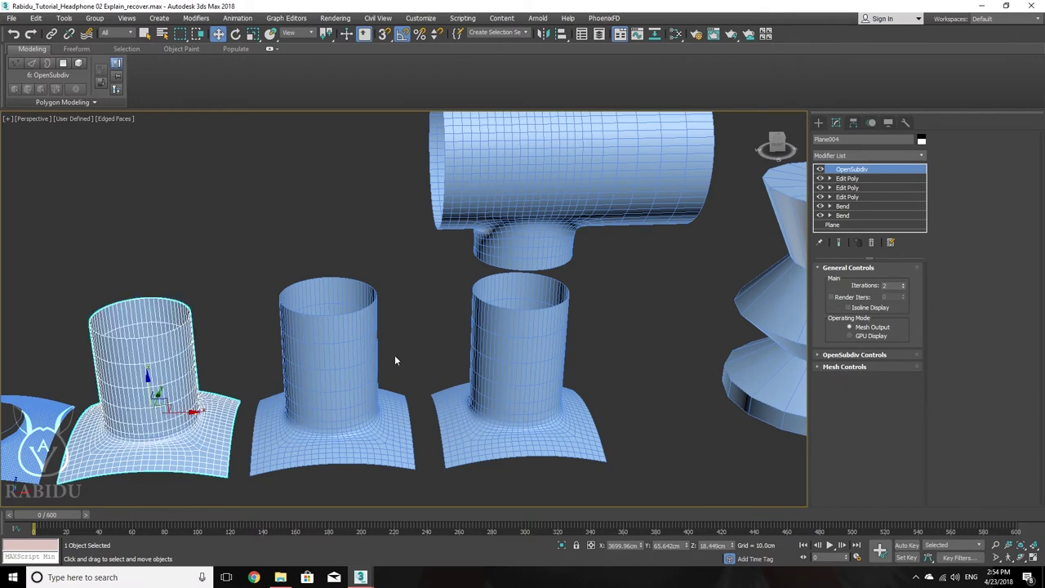
{"action": "left_click", "coordinate": [330, 369]}
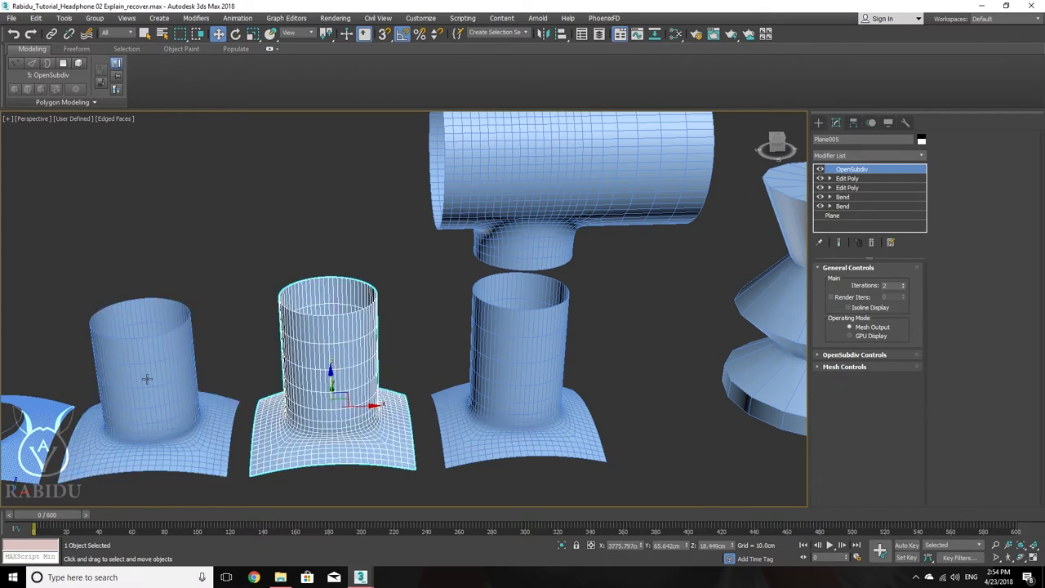
{"action": "key", "text": "ctrl+z"}
- Delete the column's second editing modifier, removing the extruded column
{"action": "right_click", "coordinate": [849, 189]}
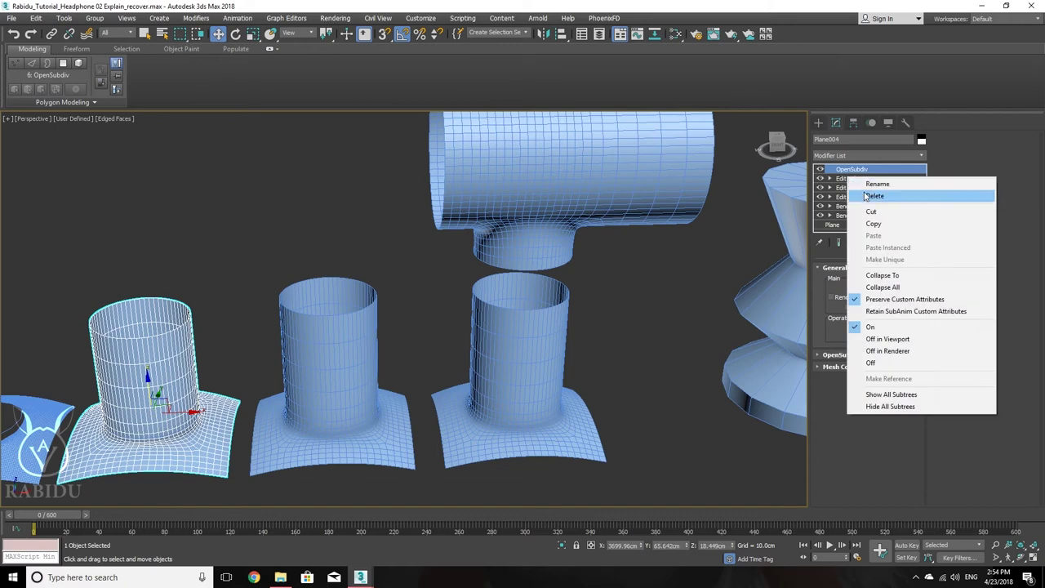
{"action": "left_click", "coordinate": [858, 197]}
{"action": "middle_click_drag", "start_coordinate": [496, 365], "coordinate": [441, 320], "text": "alt"}
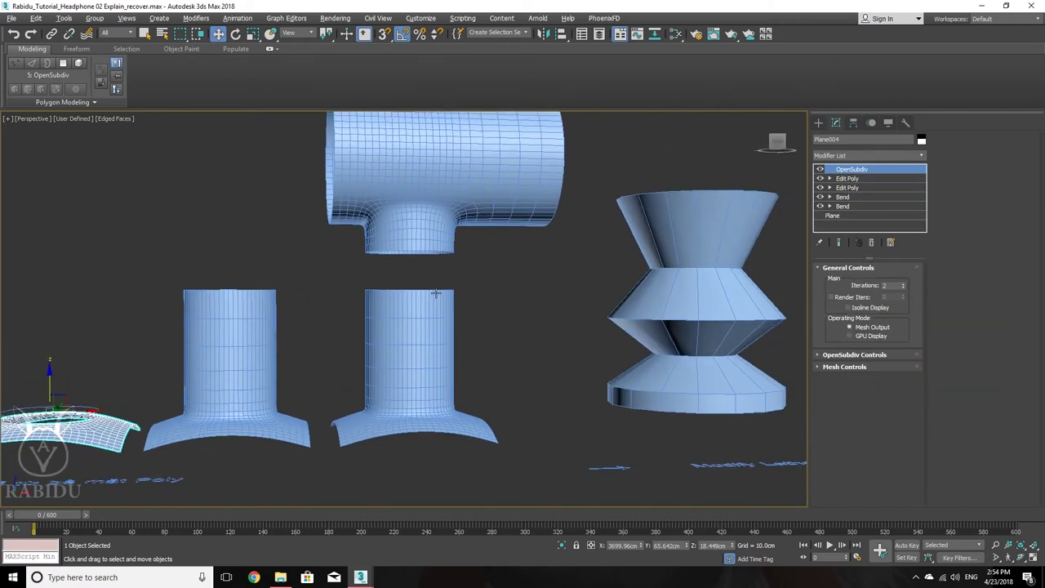
{"action": "scroll", "coordinate": [426, 312], "scroll_direction": "up", "scroll_amount": 5}
{"action": "key", "text": "shift+z"}
{"action": "key", "text": "shift+z"}
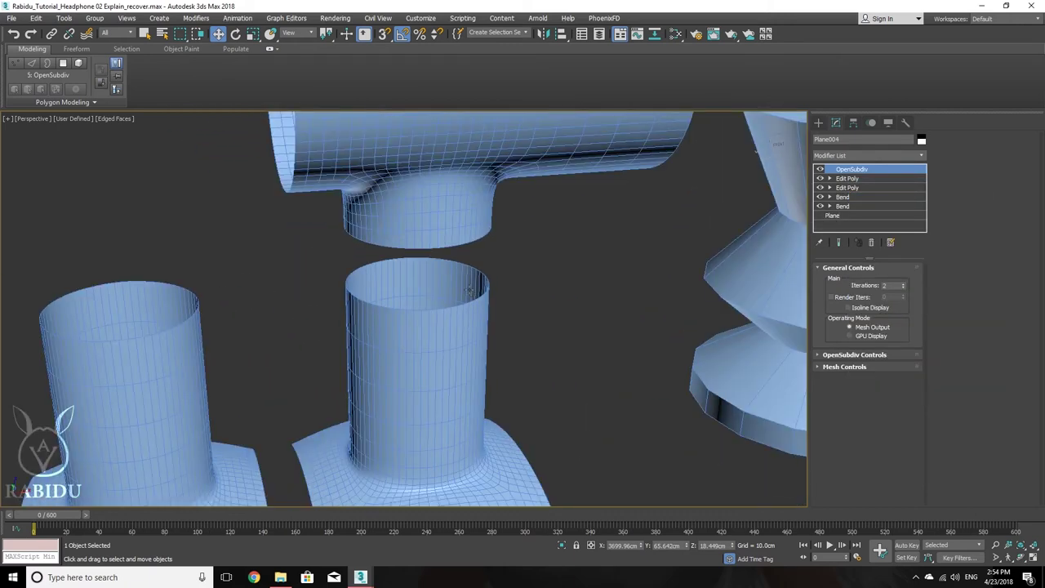
{"action": "key", "text": "shift+y"}
- Remove the TurboSmooth modifier from the upper cylinder
{"action": "left_click", "coordinate": [464, 208]}
{"action": "middle_click_drag", "start_coordinate": [464, 208], "coordinate": [485, 257], "text": "alt"}
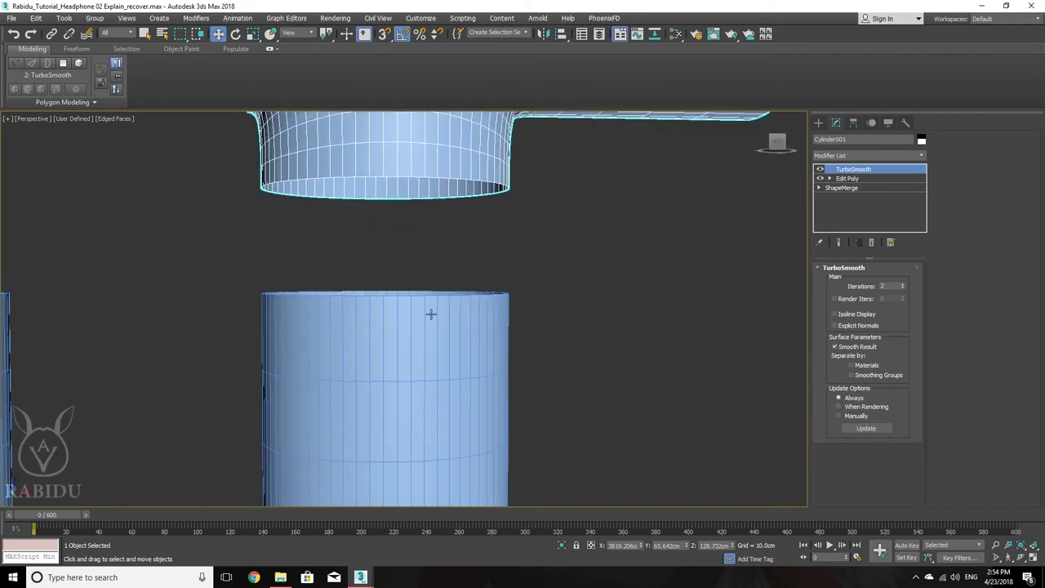
{"action": "right_click", "coordinate": [891, 168]}
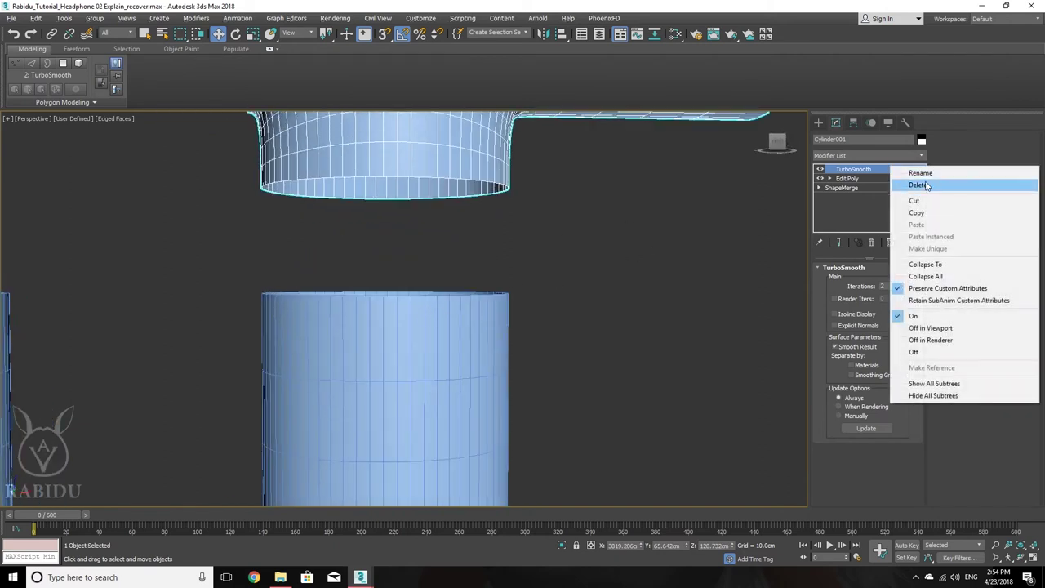
{"action": "left_click", "coordinate": [928, 186]}
{"action": "scroll", "coordinate": [604, 245], "scroll_direction": "down", "scroll_amount": 4}
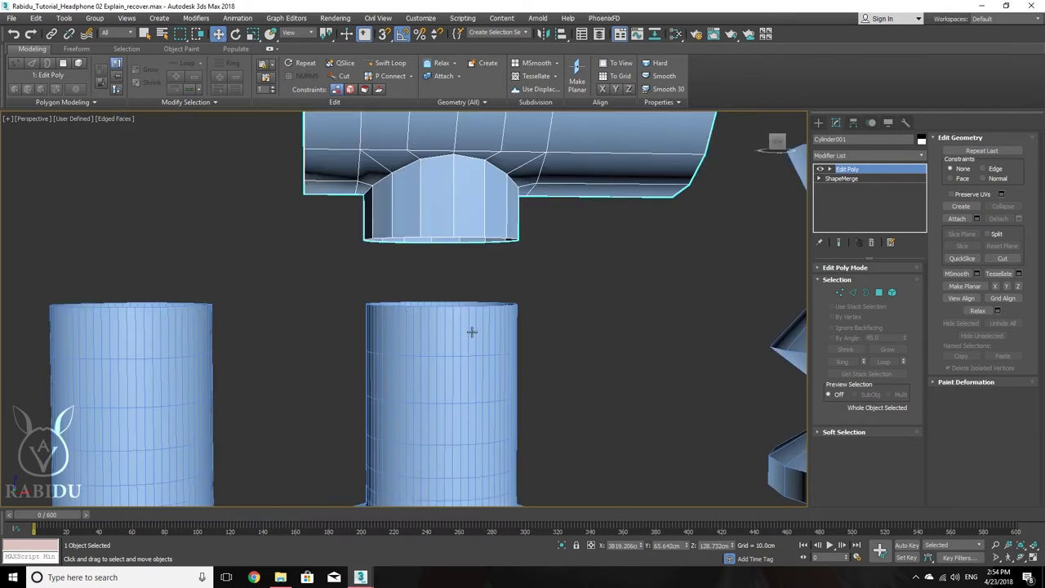
- On the column's first Edit Poly, start Attach to join the upper cylinder
{"action": "left_click", "coordinate": [472, 331]}
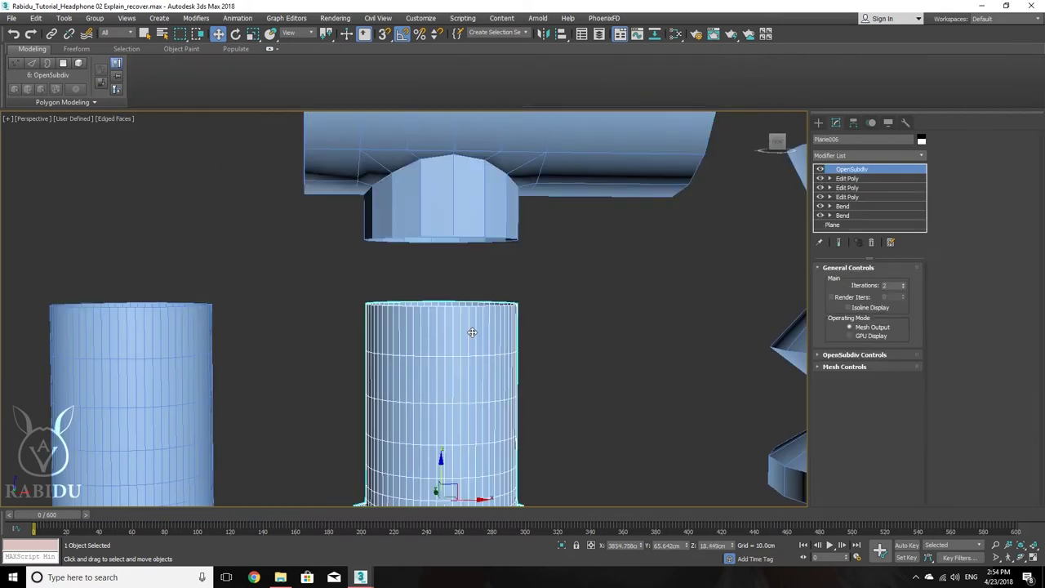
{"action": "left_click", "coordinate": [859, 178]}
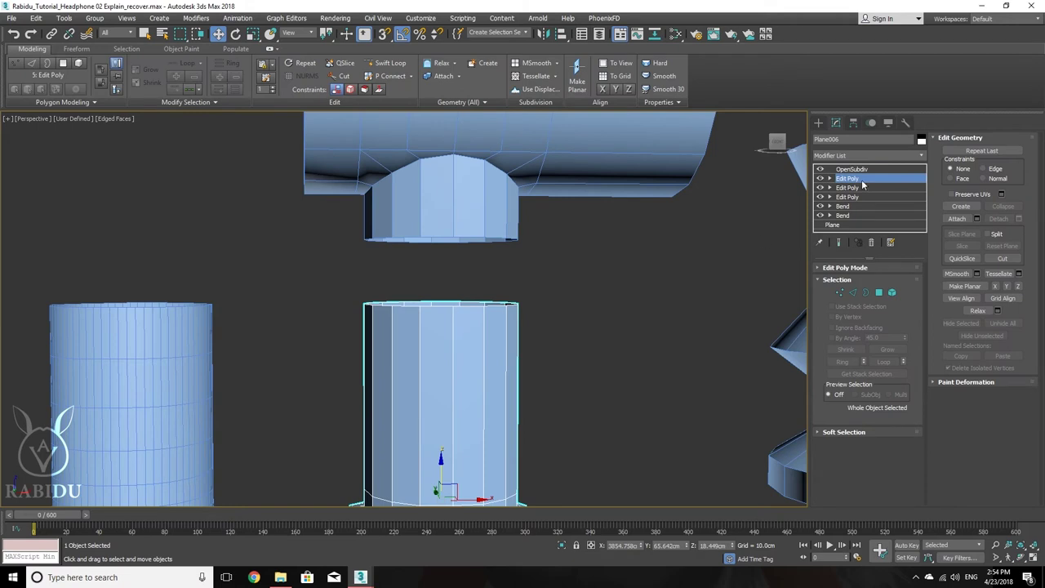
{"action": "left_click", "coordinate": [956, 218]}
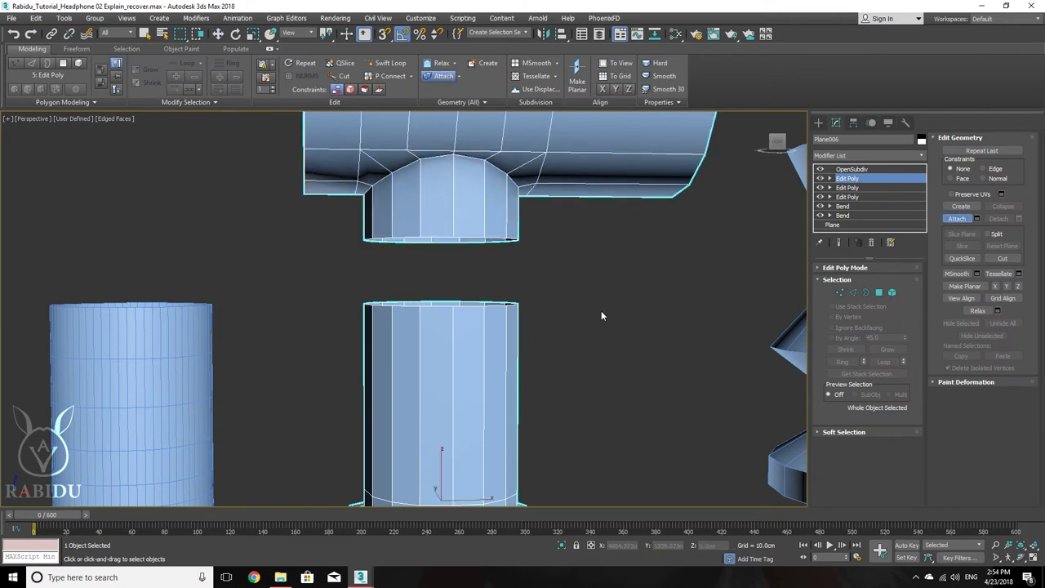
- Bridge the open borders of the upper and lower cylinders into one column
{"action": "left_click", "coordinate": [853, 294]}
{"action": "left_click", "coordinate": [866, 292]}
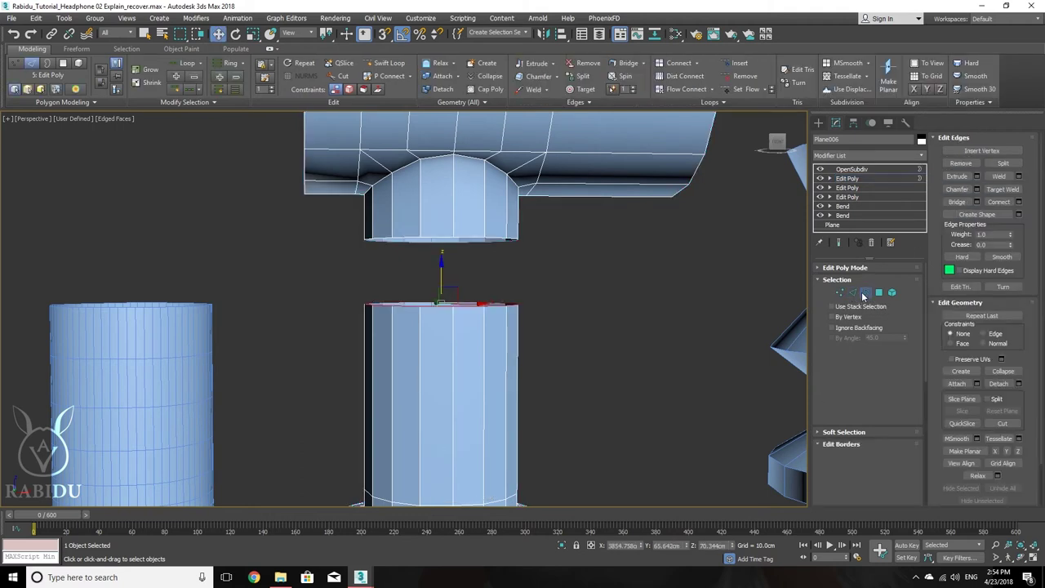
{"action": "left_click", "coordinate": [461, 240]}
{"action": "left_click", "coordinate": [473, 303], "text": "ctrl"}
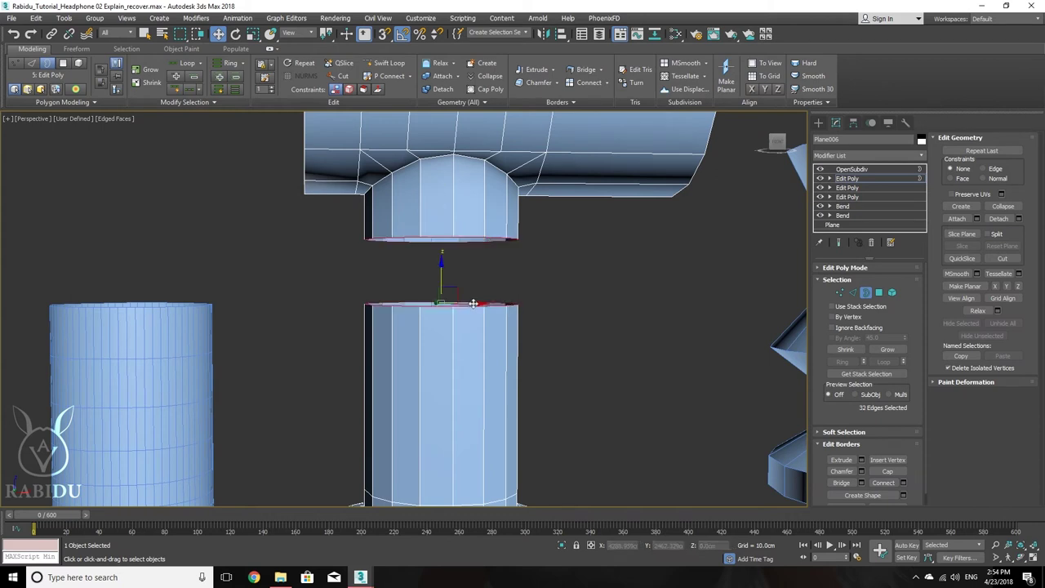
{"action": "left_click", "coordinate": [842, 482]}
{"action": "middle_click_drag", "start_coordinate": [490, 334], "coordinate": [516, 328], "text": "alt"}
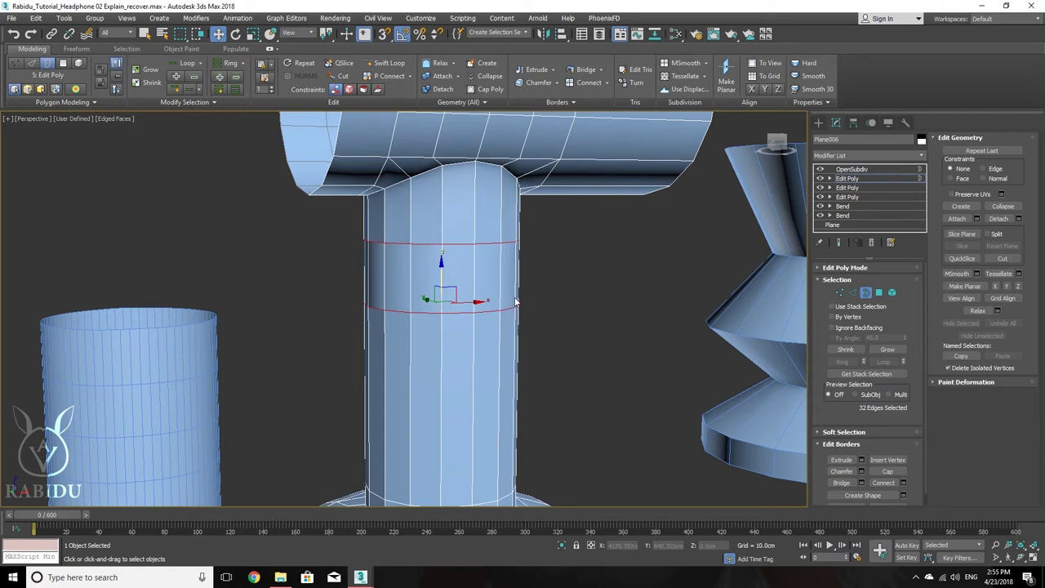
- Remove the two extra edge loops ringing the middle of the column
{"action": "left_click", "coordinate": [852, 292]}
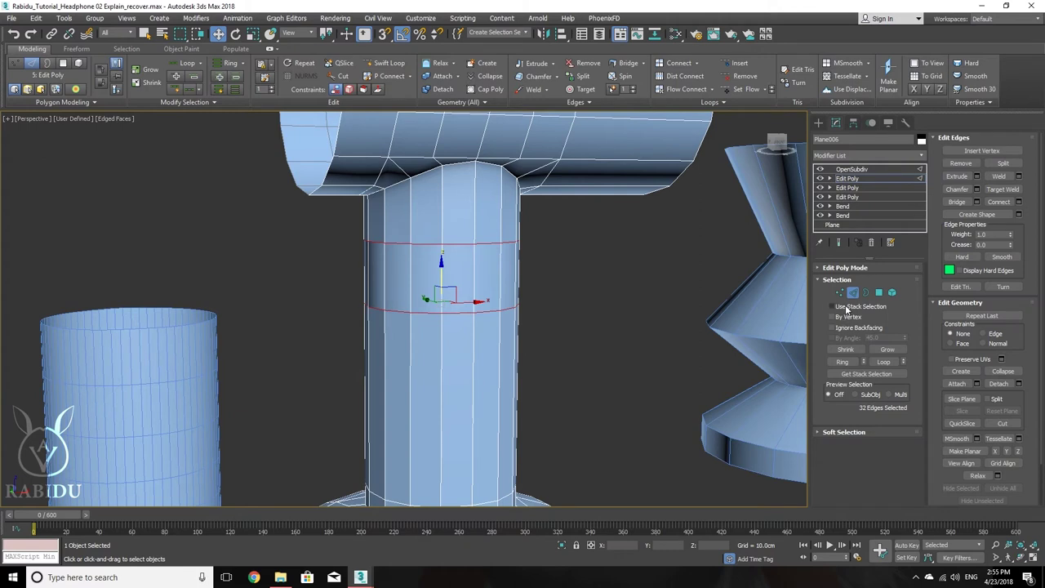
{"action": "left_click", "coordinate": [963, 164]}
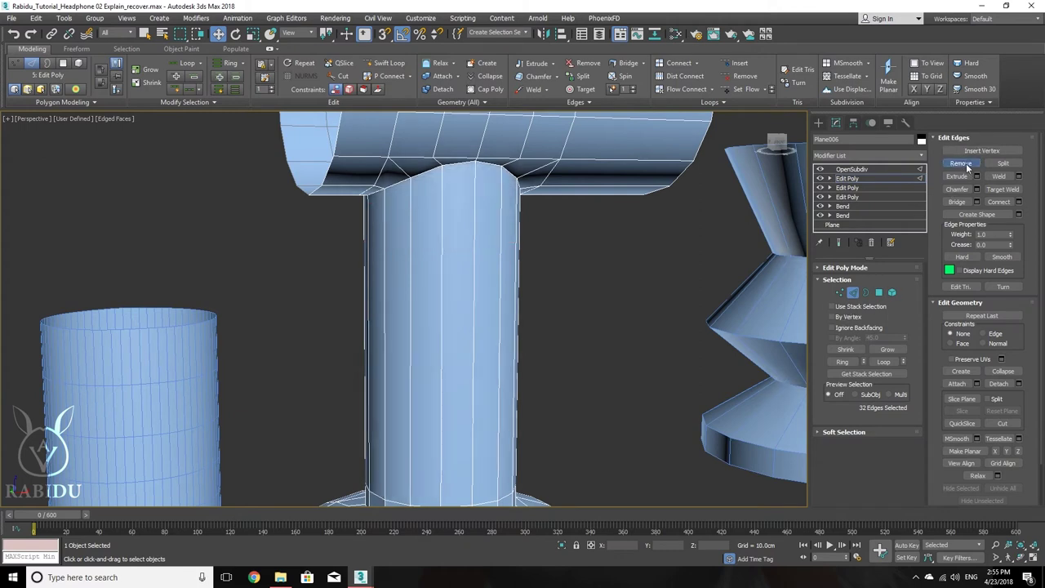
{"action": "key", "text": "ctrl+z"}
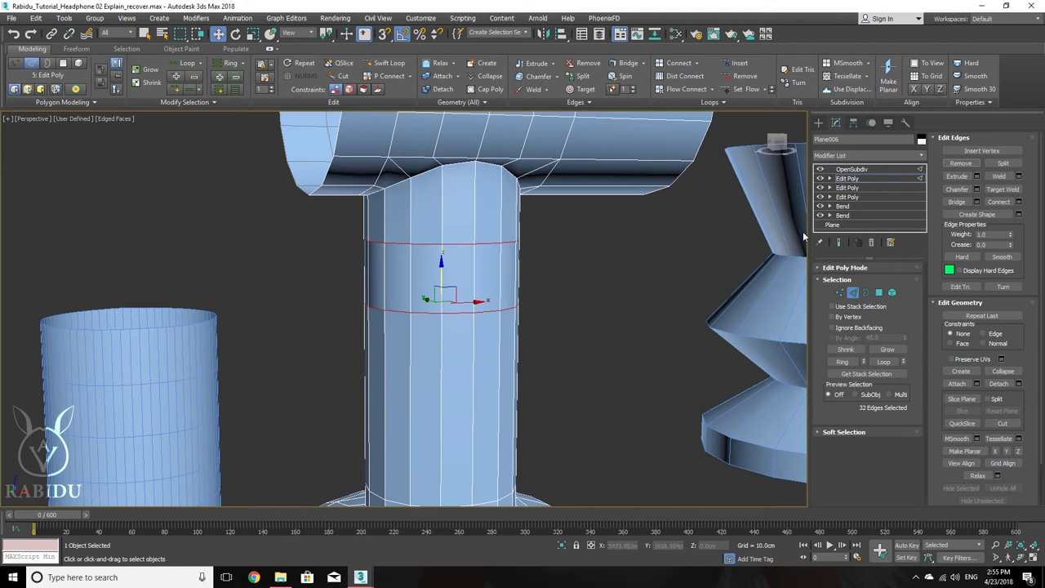
{"action": "key", "text": "BackSpace"}
{"action": "scroll", "coordinate": [525, 309], "scroll_direction": "down", "scroll_amount": 4}
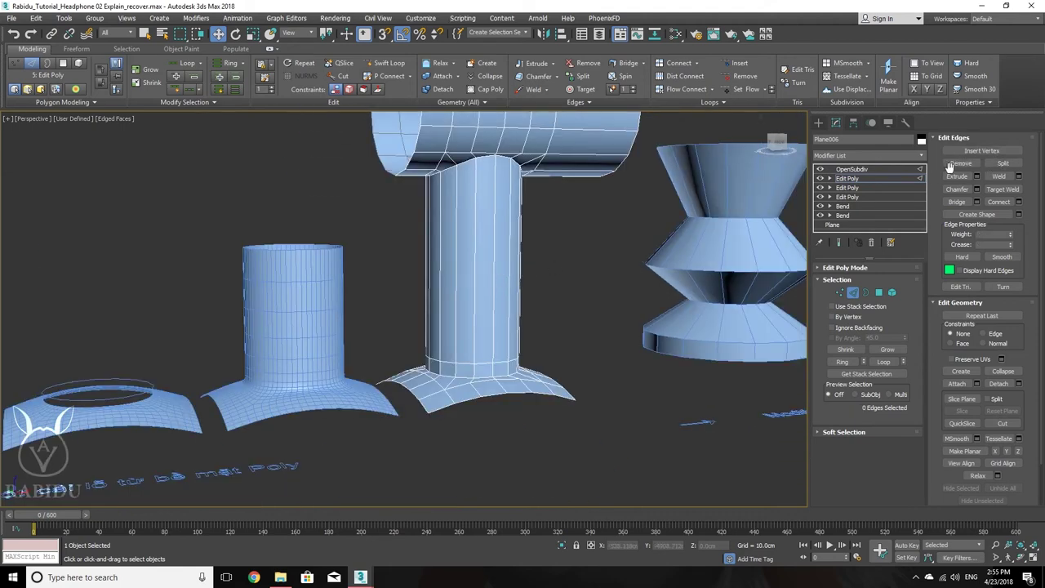
- Zoom, pan and orbit around the headphone's ribbed cable connector and jack plug
{"action": "mouse_move", "coordinate": [522, 276]}
{"action": "middle_mouse_down", "text": "alt"}
{"action": "mouse_move", "coordinate": [450, 282]}
{"action": "mouse_move", "coordinate": [508, 288]}
{"action": "middle_mouse_up", "text": "alt"}
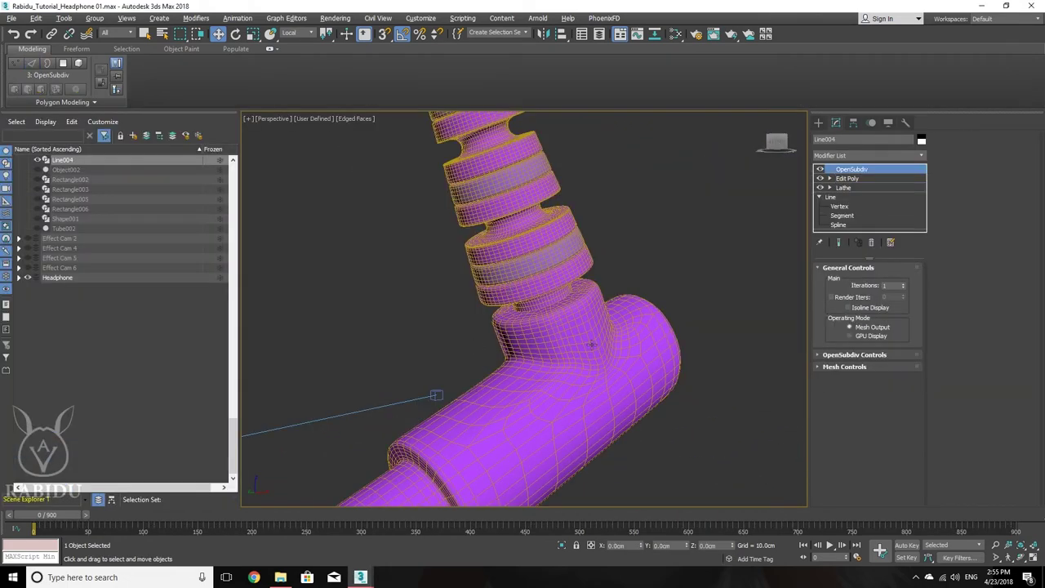
{"action": "scroll", "coordinate": [545, 338], "scroll_direction": "down", "scroll_amount": 5}
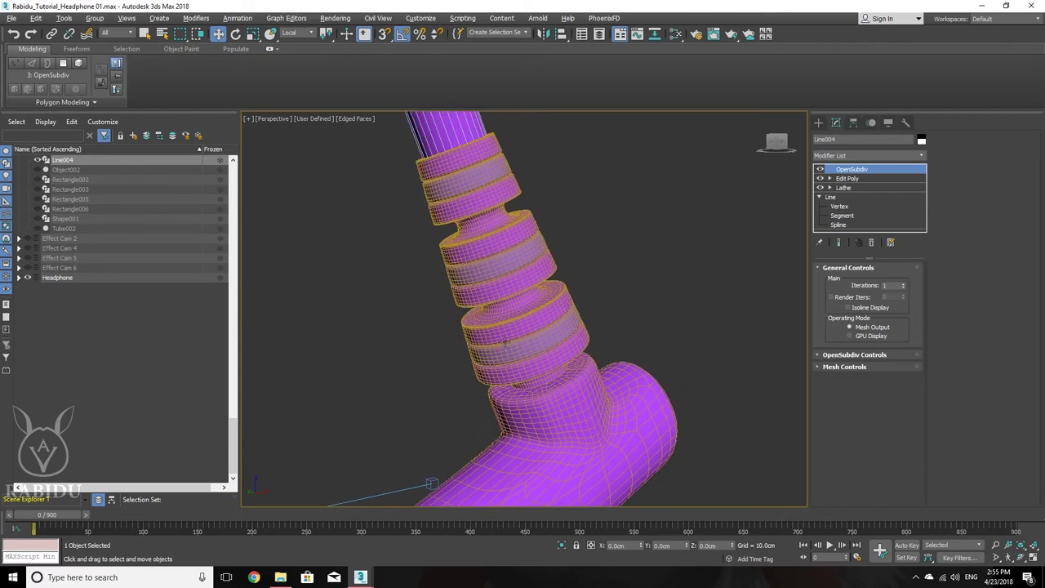
{"action": "scroll", "coordinate": [511, 343], "scroll_direction": "down", "scroll_amount": 3}
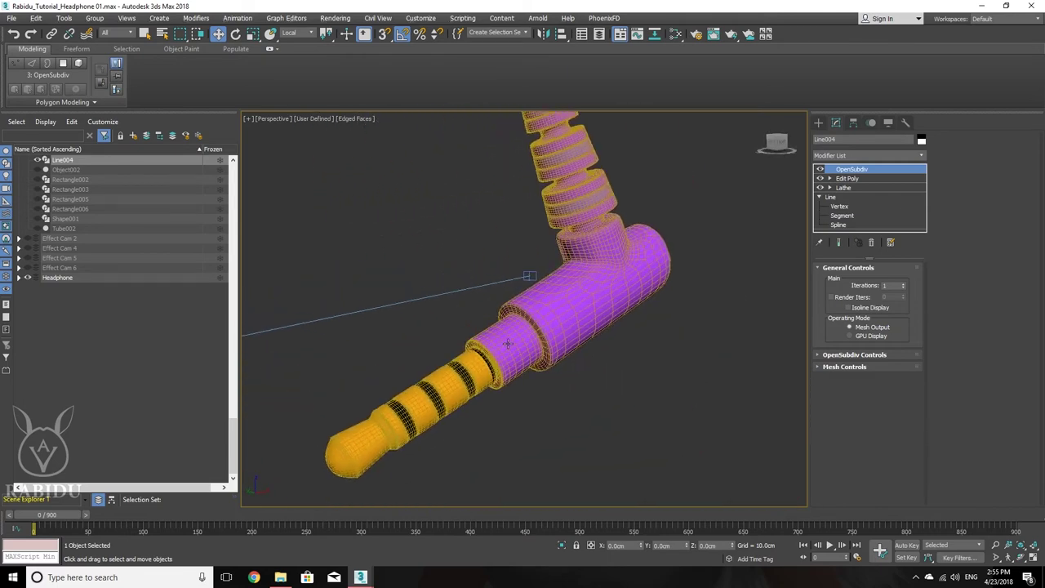
{"action": "scroll", "coordinate": [534, 315], "scroll_direction": "up", "scroll_amount": 6}
{"action": "middle_click_drag", "start_coordinate": [534, 316], "coordinate": [495, 364]}
{"action": "scroll", "coordinate": [496, 365], "scroll_direction": "down", "scroll_amount": 2}
{"action": "middle_click_drag", "start_coordinate": [522, 303], "coordinate": [512, 272]}
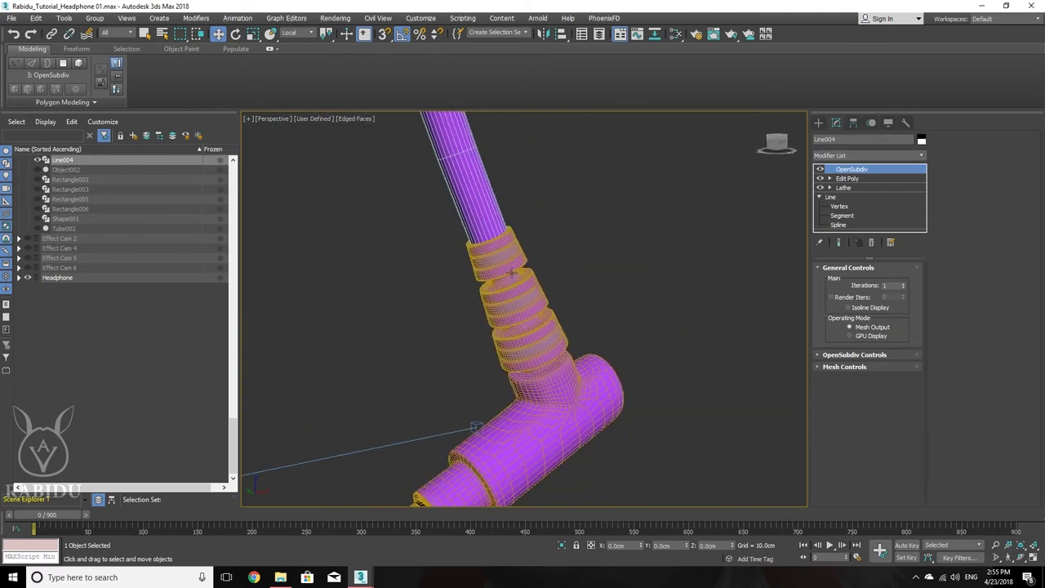
{"action": "scroll", "coordinate": [506, 260], "scroll_direction": "up", "scroll_amount": 2}
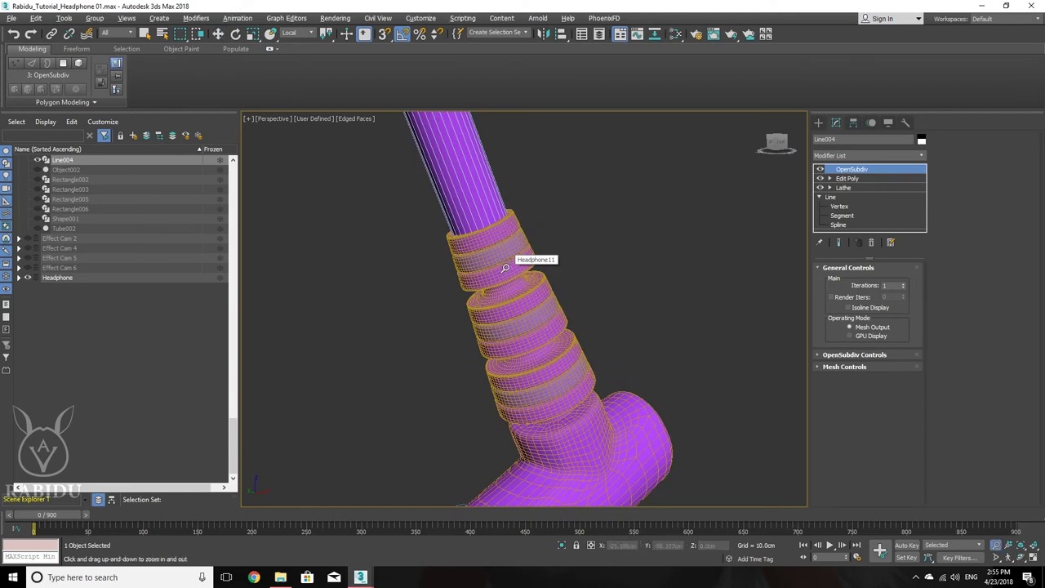
{"action": "scroll", "coordinate": [506, 259], "scroll_direction": "up", "scroll_amount": 3}
{"action": "scroll", "coordinate": [506, 260], "scroll_direction": "down", "scroll_amount": 5}
{"action": "scroll", "coordinate": [508, 267], "scroll_direction": "up", "scroll_amount": 2}
{"action": "scroll", "coordinate": [508, 267], "scroll_direction": "up", "scroll_amount": 1}
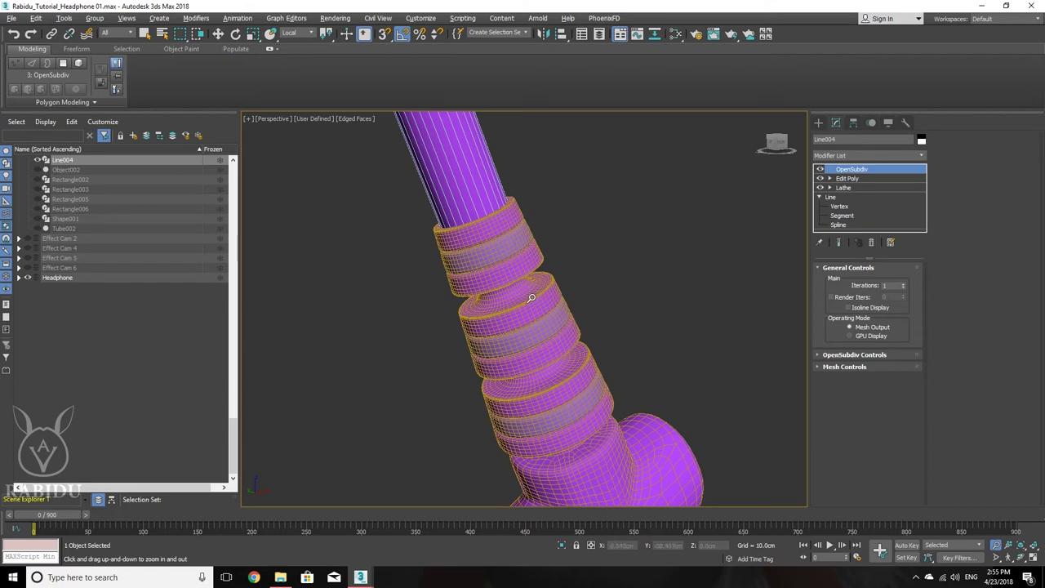
- Back in the Explain_recover scene, move the lathe model, arrow and label far right
{"action": "key", "text": "alt+Tab"}
{"action": "scroll", "coordinate": [512, 275], "scroll_direction": "down", "scroll_amount": 6}
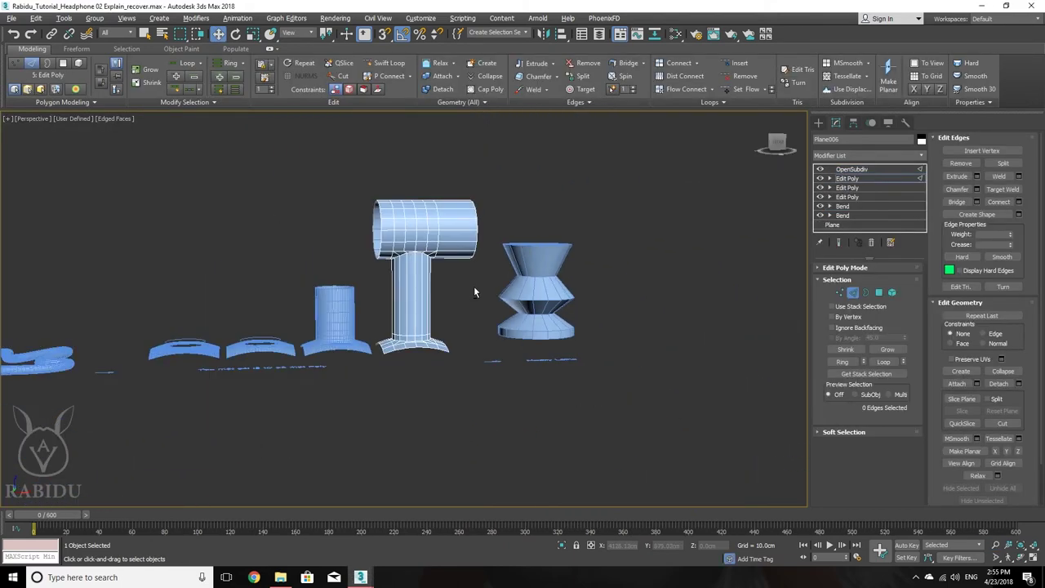
{"action": "middle_click_drag", "start_coordinate": [456, 328], "coordinate": [572, 258]}
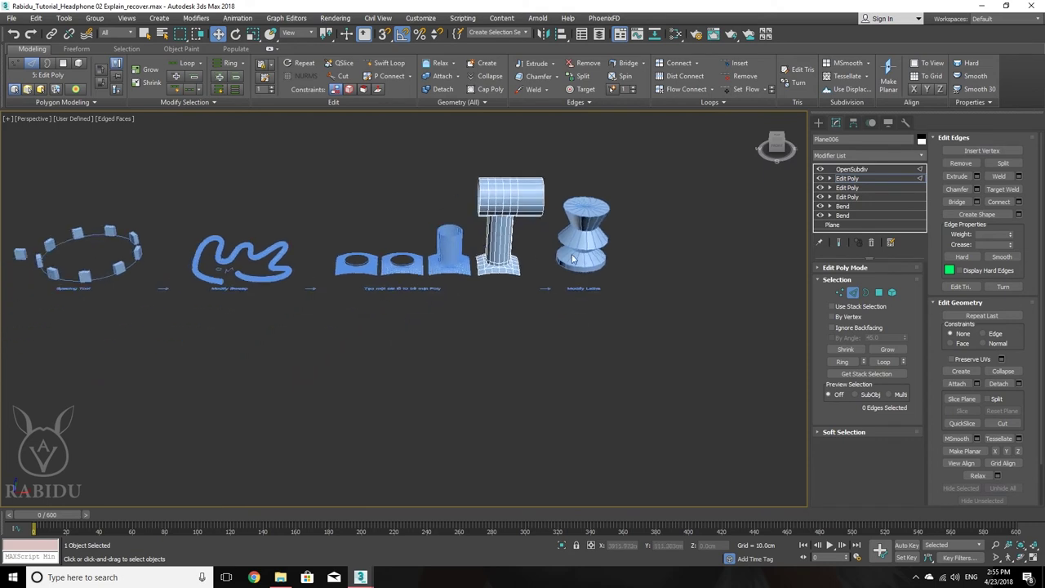
{"action": "left_click", "coordinate": [850, 181]}
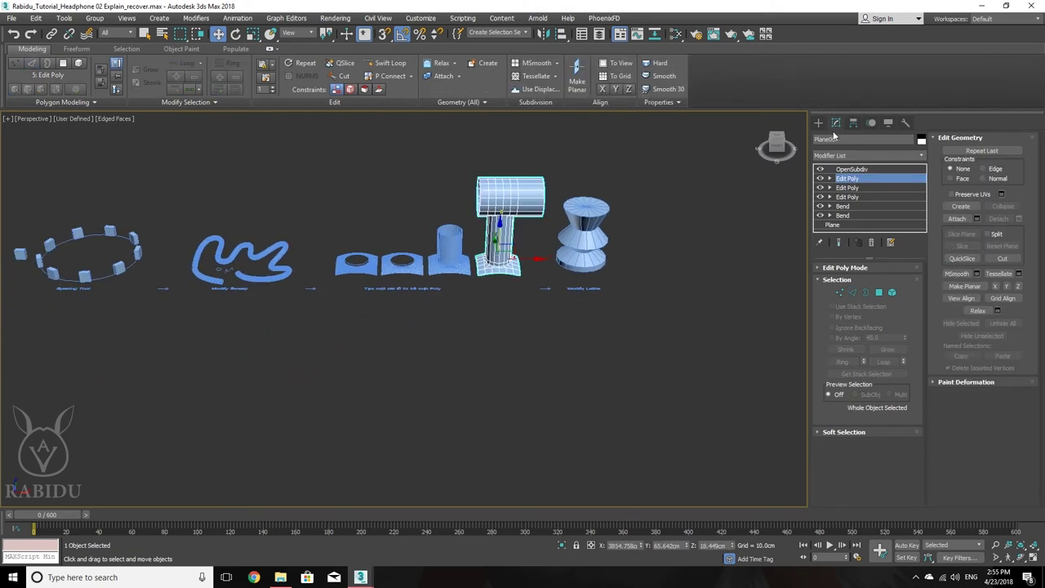
{"action": "scroll", "coordinate": [571, 336], "scroll_direction": "up", "scroll_amount": 5}
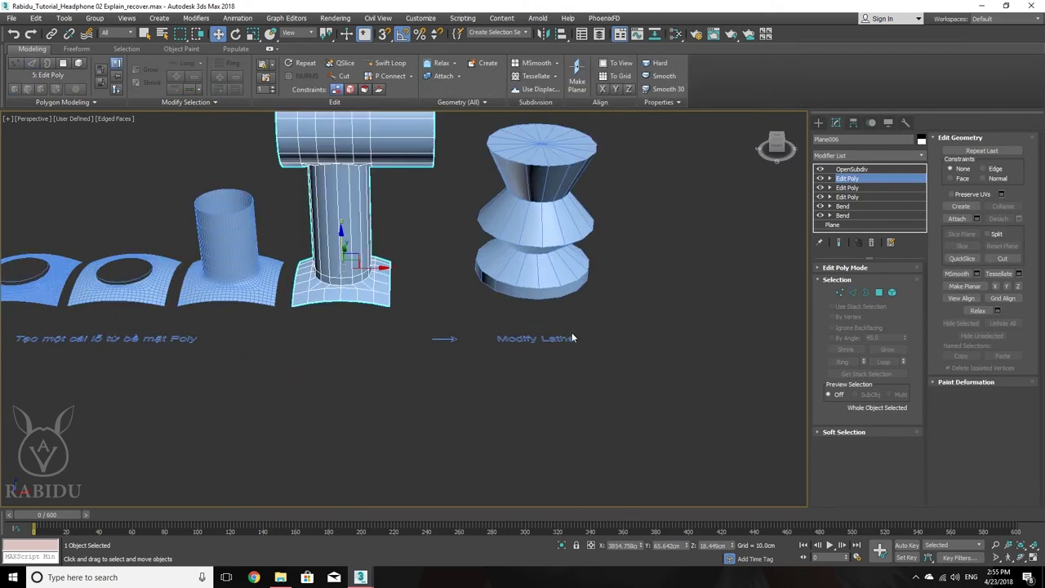
{"action": "left_click_drag", "start_coordinate": [429, 211], "coordinate": [430, 211]}
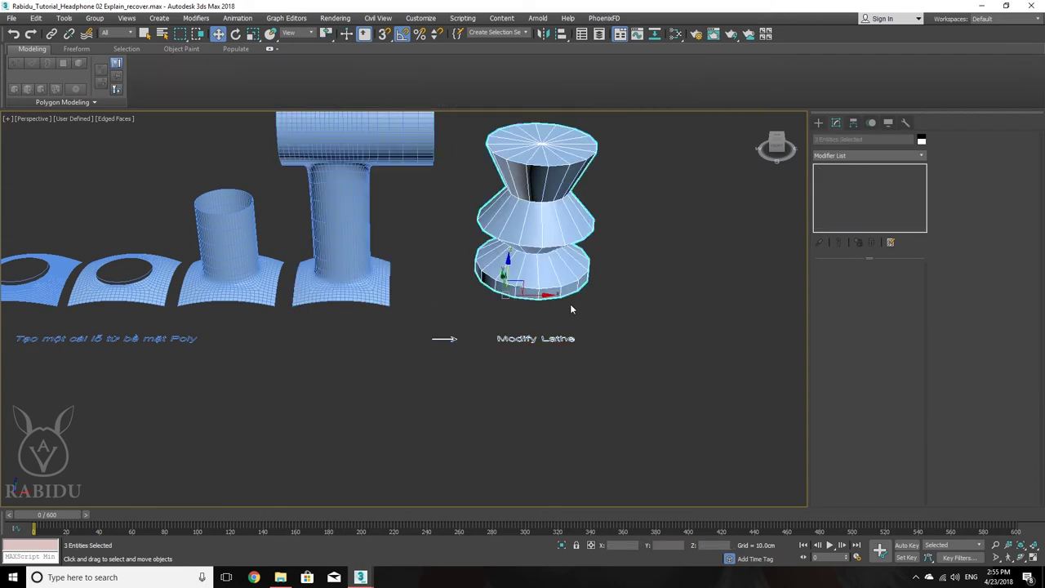
{"action": "left_click_drag", "start_coordinate": [538, 305], "coordinate": [865, 313]}
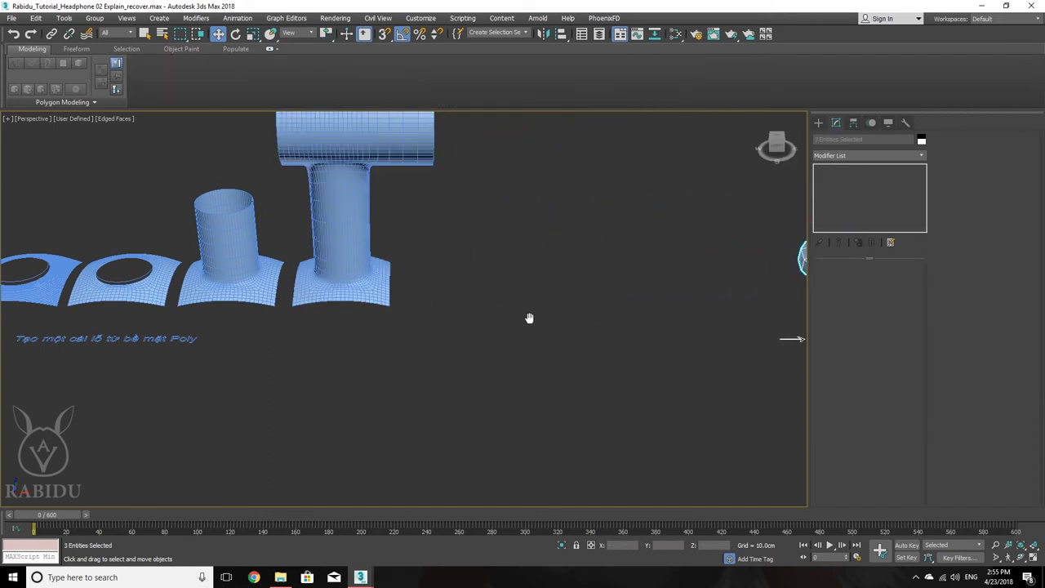
{"action": "middle_click_drag", "start_coordinate": [529, 315], "coordinate": [475, 349]}
- Clone the arrow and Modify Lathe label as a copy to the left
{"action": "left_click_drag", "start_coordinate": [491, 335], "coordinate": [491, 334]}
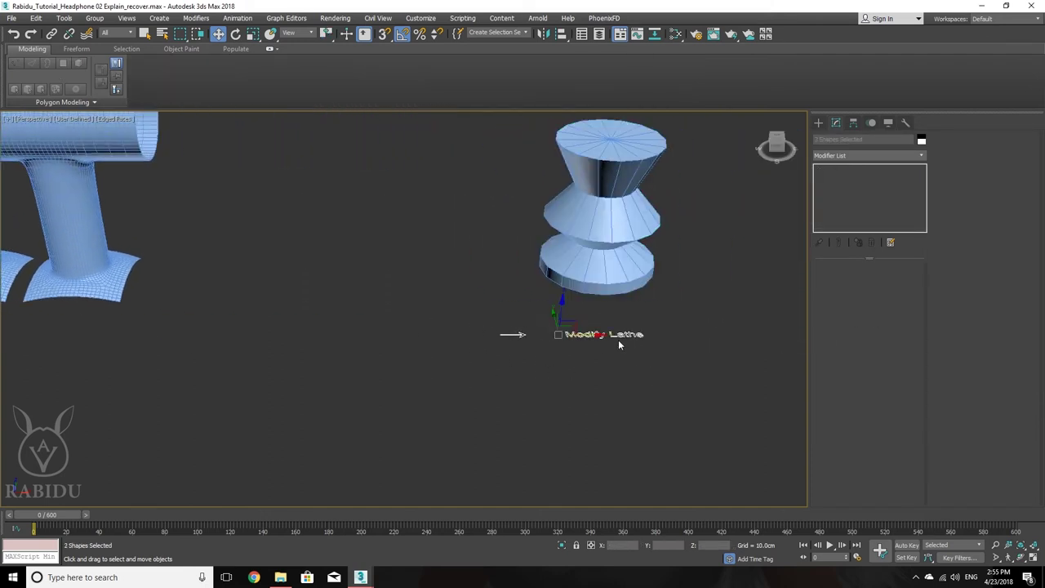
{"action": "mouse_move", "coordinate": [596, 334]}
{"action": "left_mouse_down", "text": "shift"}
{"action": "mouse_move", "coordinate": [307, 331]}
{"action": "mouse_move", "coordinate": [344, 329]}
{"action": "left_mouse_up", "text": "shift"}
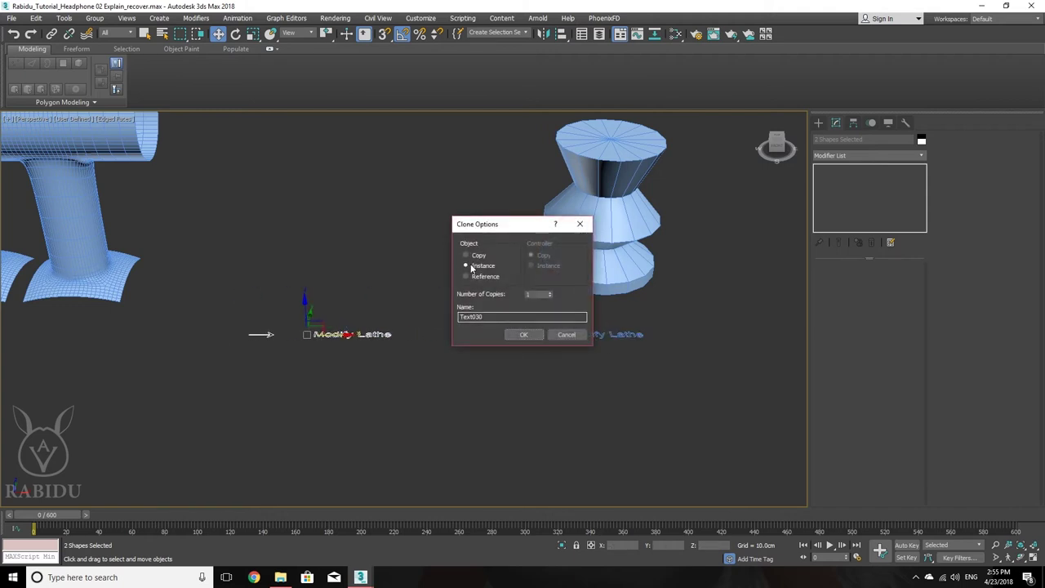
{"action": "left_click", "coordinate": [523, 334]}
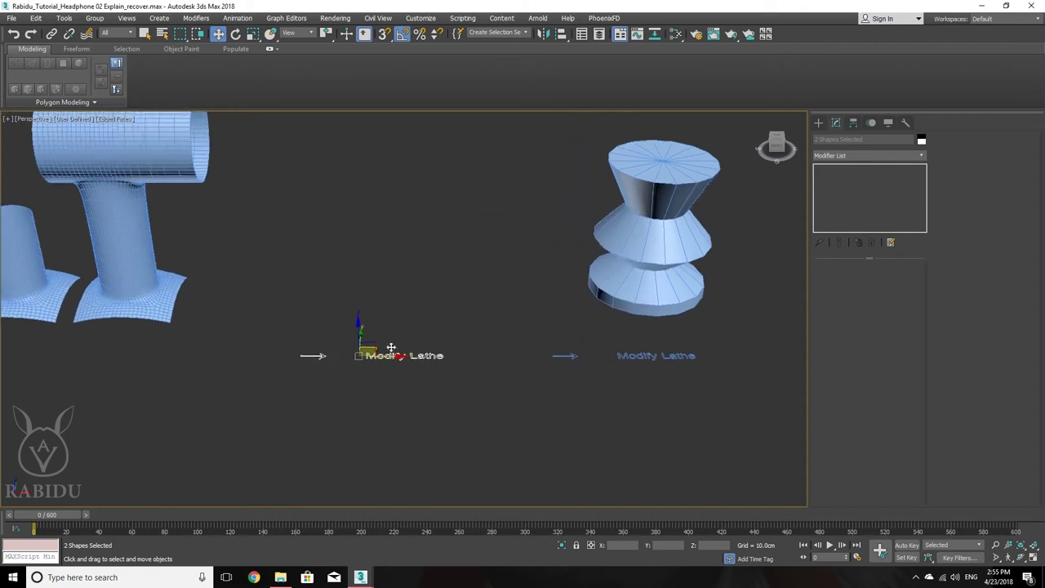
{"action": "scroll", "coordinate": [456, 369], "scroll_direction": "up", "scroll_amount": 4}
- Edit the copied label's text to read 'Modify FFD'
{"action": "left_click", "coordinate": [433, 355]}
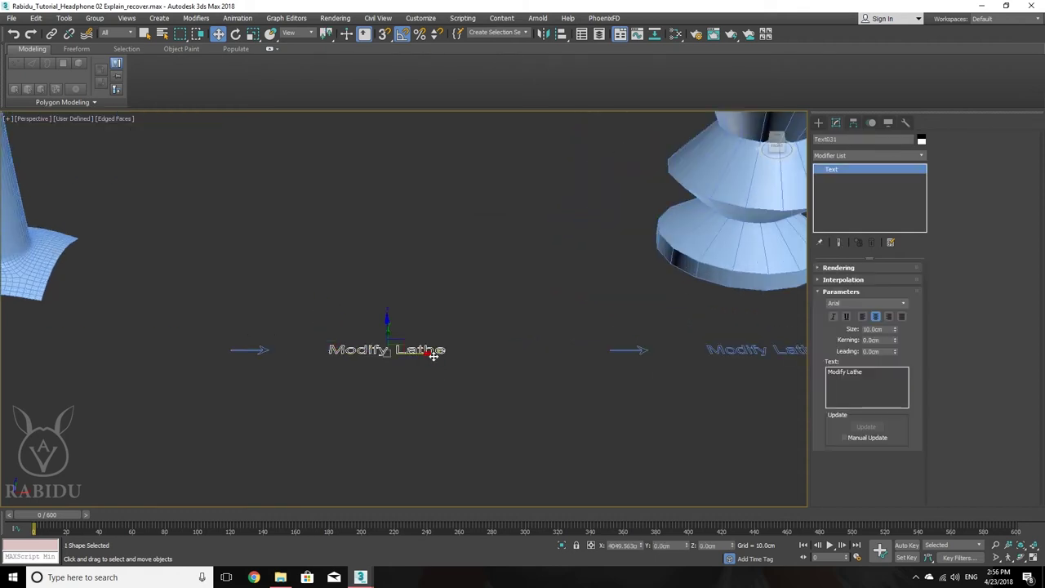
{"action": "left_click_drag", "start_coordinate": [875, 374], "coordinate": [827, 372]}
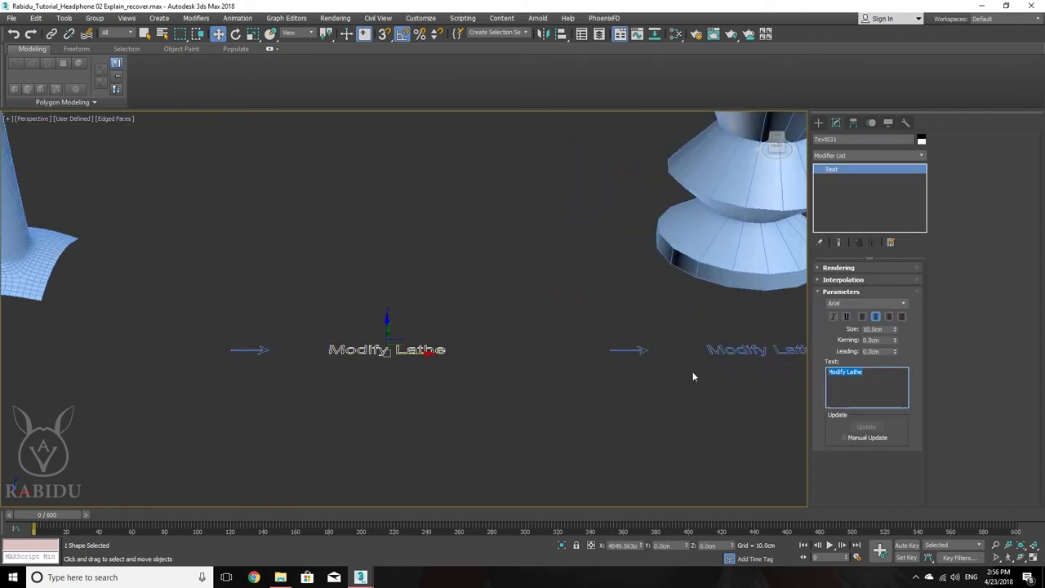
{"action": "left_click", "coordinate": [903, 386]}
{"action": "key", "text": "BackSpace"}
{"action": "key", "text": "BackSpace"}
{"action": "key", "text": "BackSpace"}
{"action": "key", "text": "BackSpace"}
{"action": "key", "text": "BackSpace"}
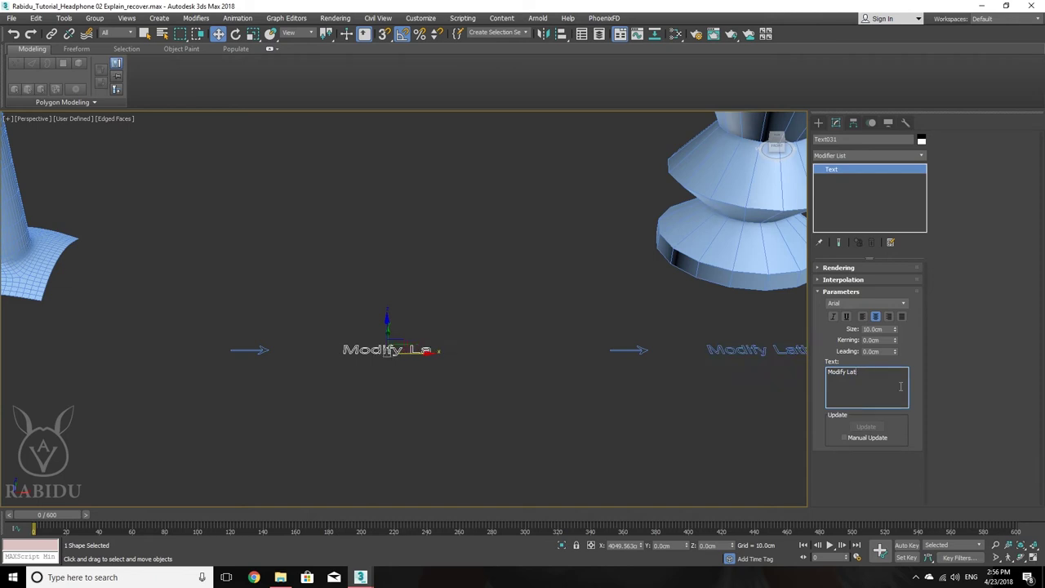
{"action": "type", "text": "FFD"}
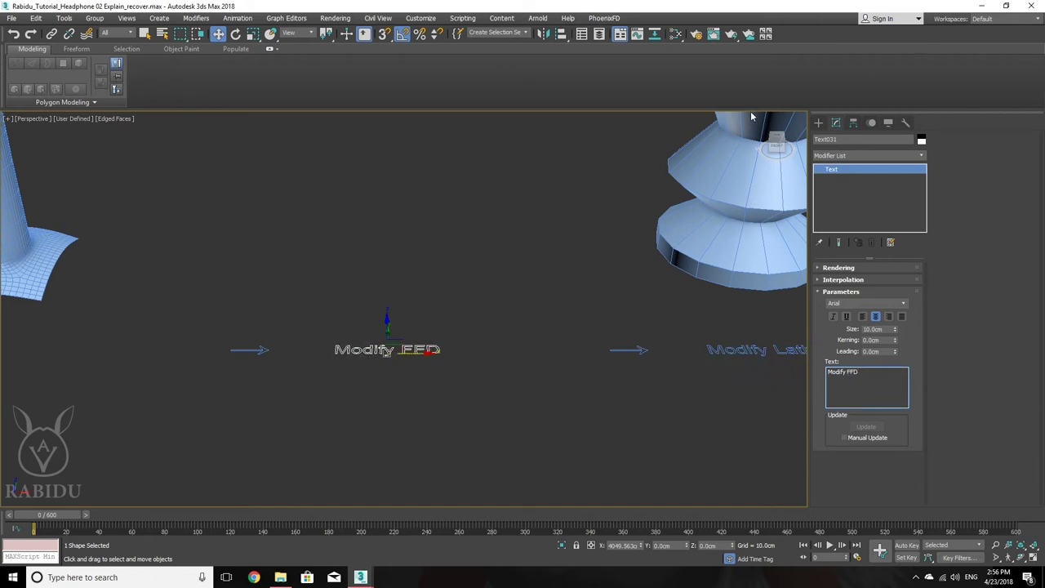
{"action": "middle_click_drag", "start_coordinate": [381, 280], "coordinate": [520, 323]}
{"action": "scroll", "coordinate": [572, 280], "scroll_direction": "down", "scroll_amount": 3}
{"action": "scroll", "coordinate": [607, 297], "scroll_direction": "up", "scroll_amount": 3}
- Show the Standard Primitives in the Create panel
{"action": "left_click", "coordinate": [818, 122]}
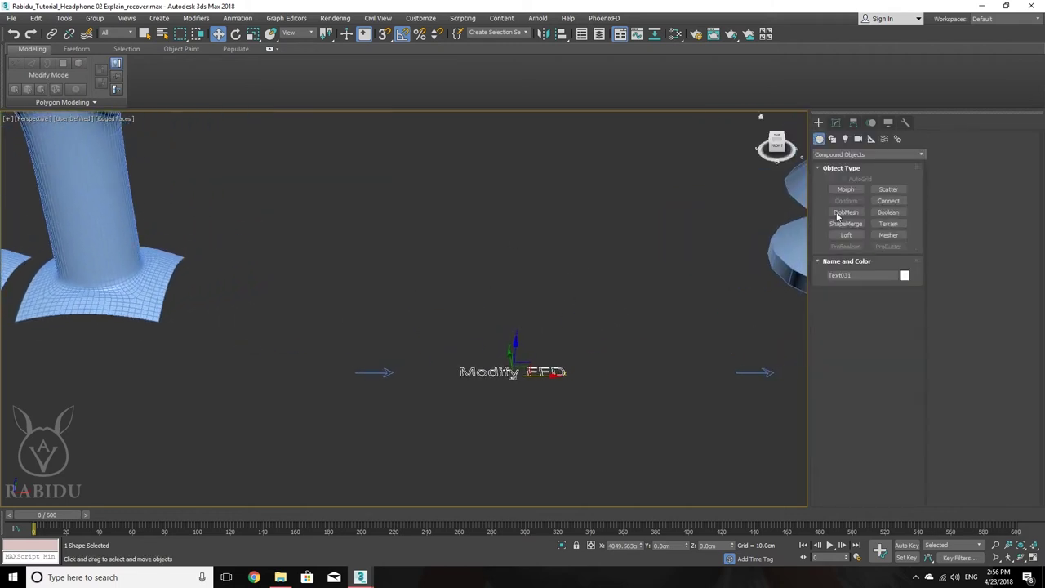
{"action": "left_click", "coordinate": [829, 155]}
{"action": "left_click", "coordinate": [832, 163]}
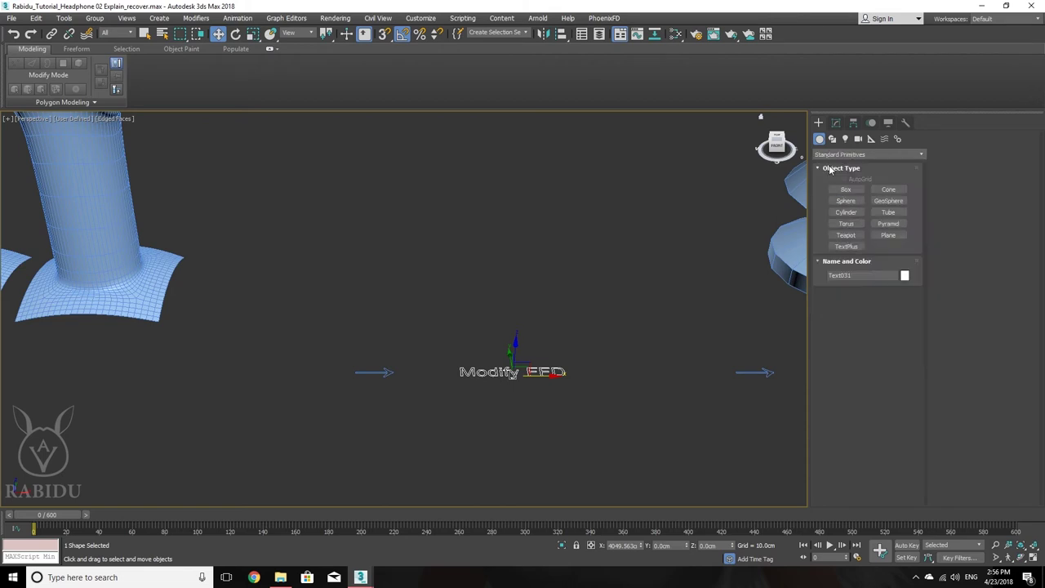
- Draw a cylinder about 80 cm tall above the Modify FFD label
{"action": "left_click", "coordinate": [850, 213]}
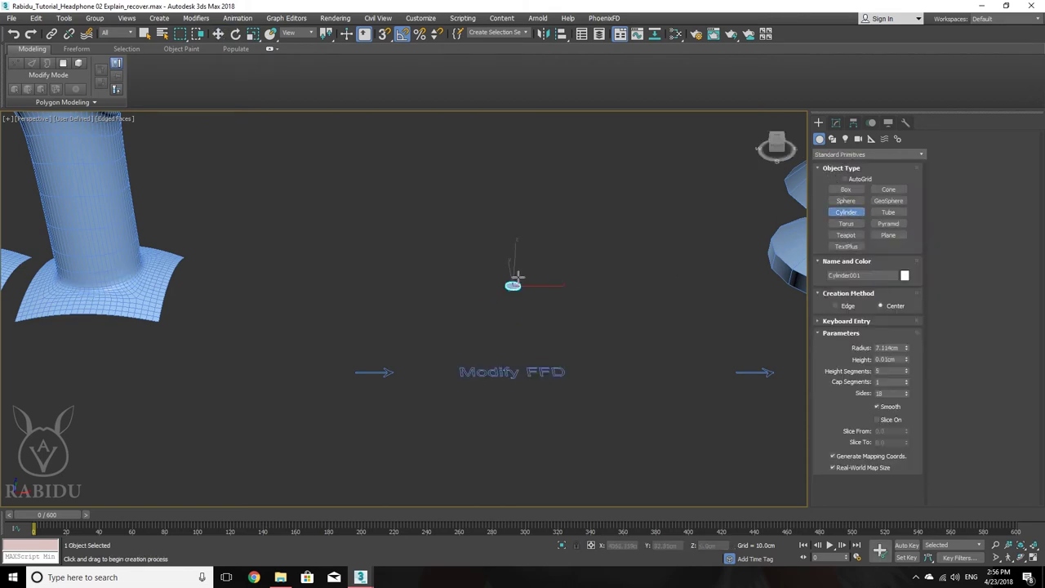
{"action": "left_click_drag", "start_coordinate": [515, 280], "coordinate": [576, 283]}
{"action": "left_click", "coordinate": [523, 213]}
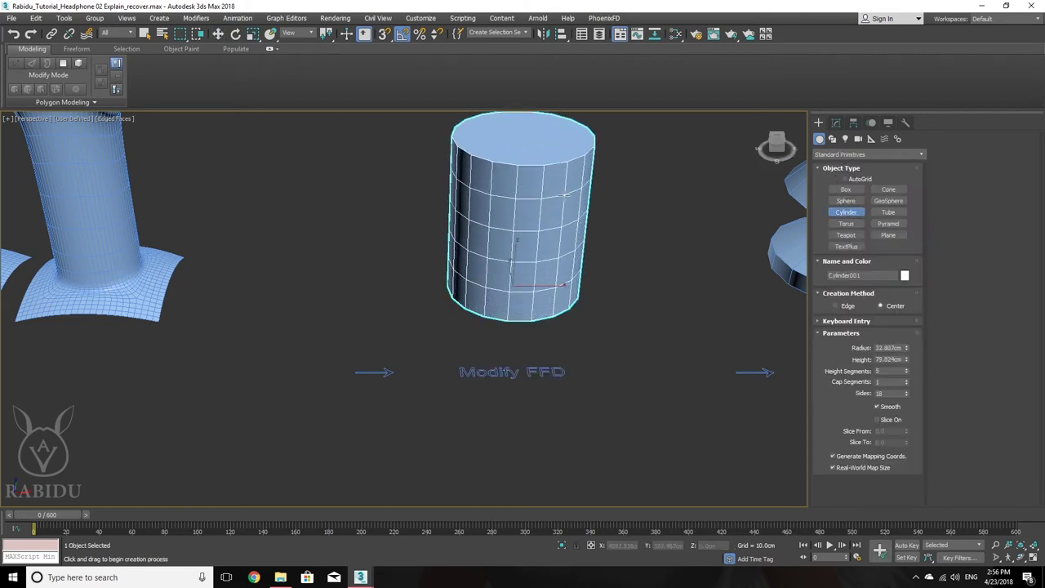
{"action": "left_click", "coordinate": [563, 194]}
{"action": "middle_click_drag", "start_coordinate": [564, 194], "coordinate": [533, 222]}
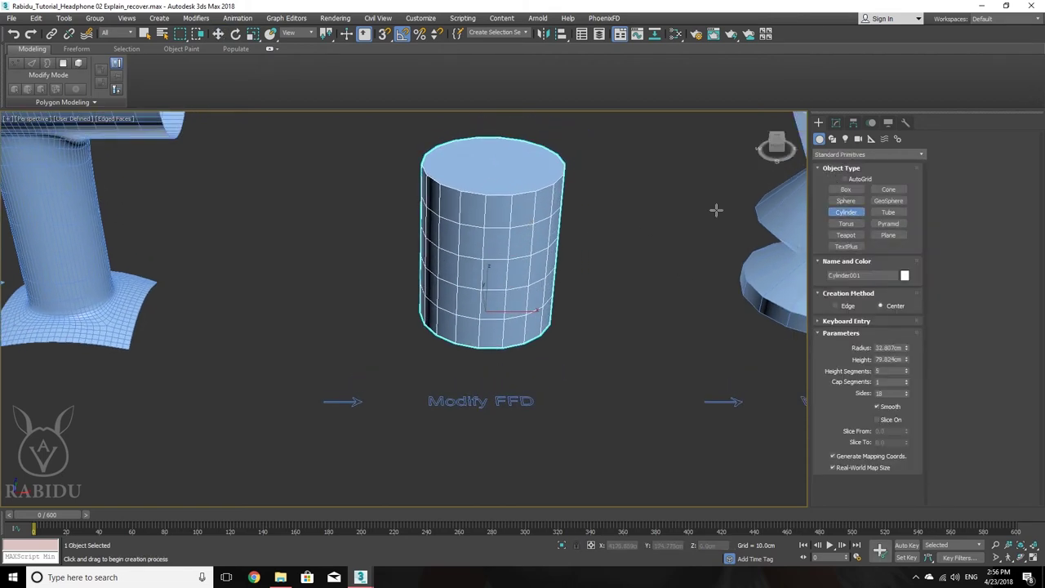
- Add an FFD 2x2x2 modifier to the new cylinder
{"action": "left_click", "coordinate": [836, 124]}
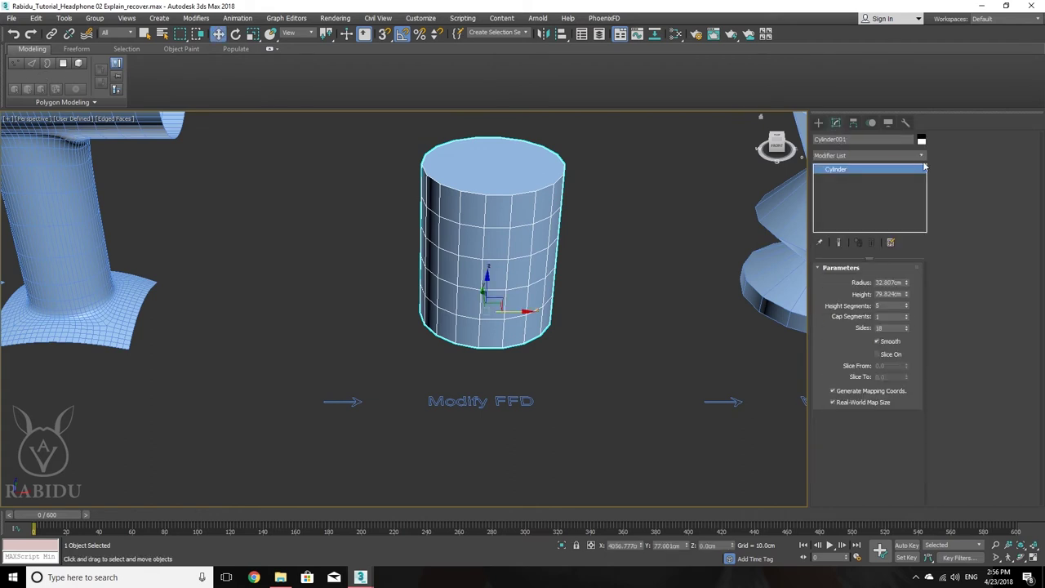
{"action": "left_click", "coordinate": [918, 156]}
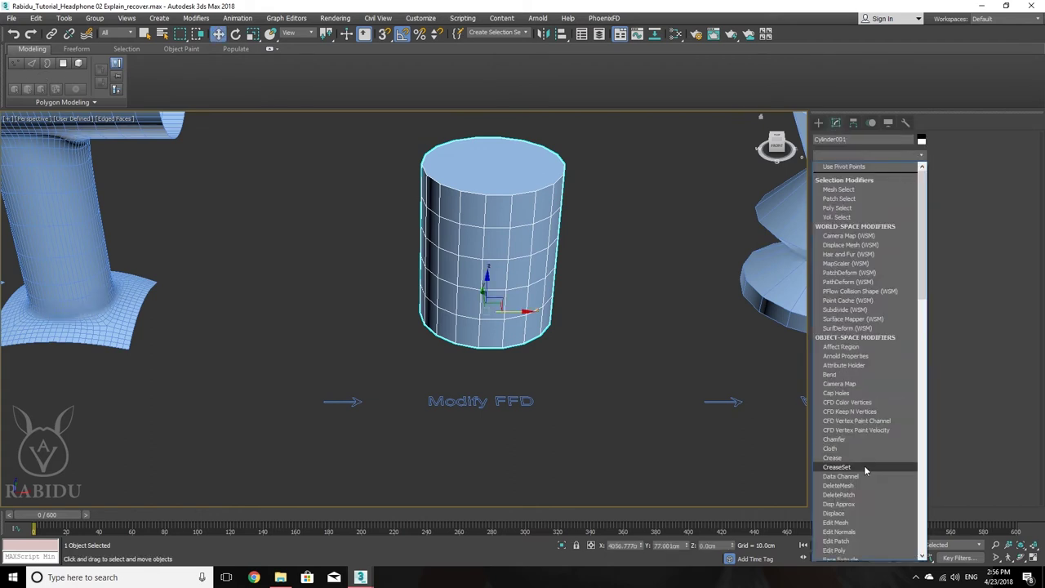
{"action": "scroll", "coordinate": [860, 494], "scroll_direction": "down", "scroll_amount": 3}
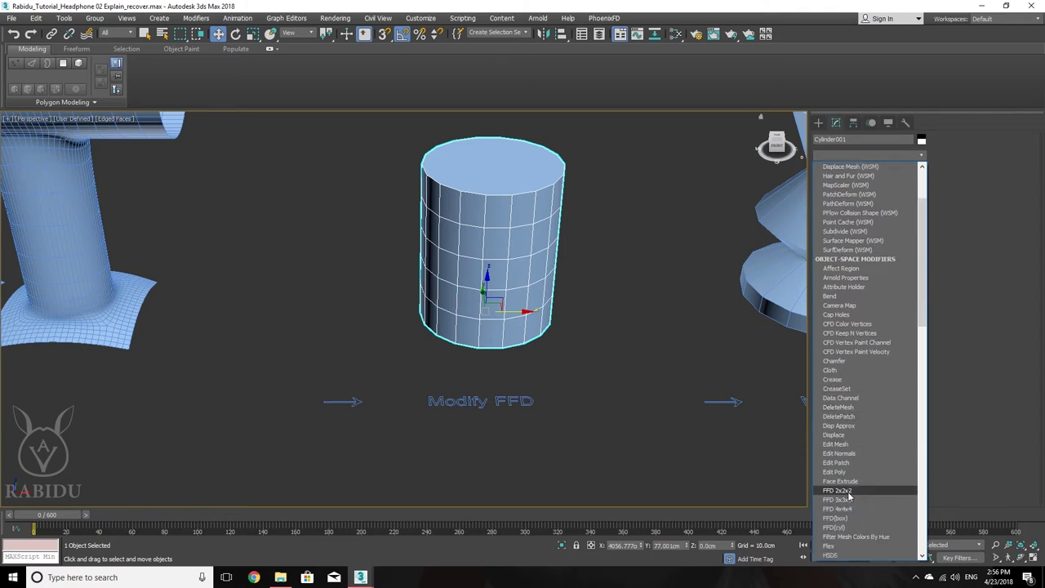
{"action": "left_click", "coordinate": [839, 490]}
{"action": "middle_click_drag", "start_coordinate": [566, 333], "coordinate": [599, 364], "text": "alt"}
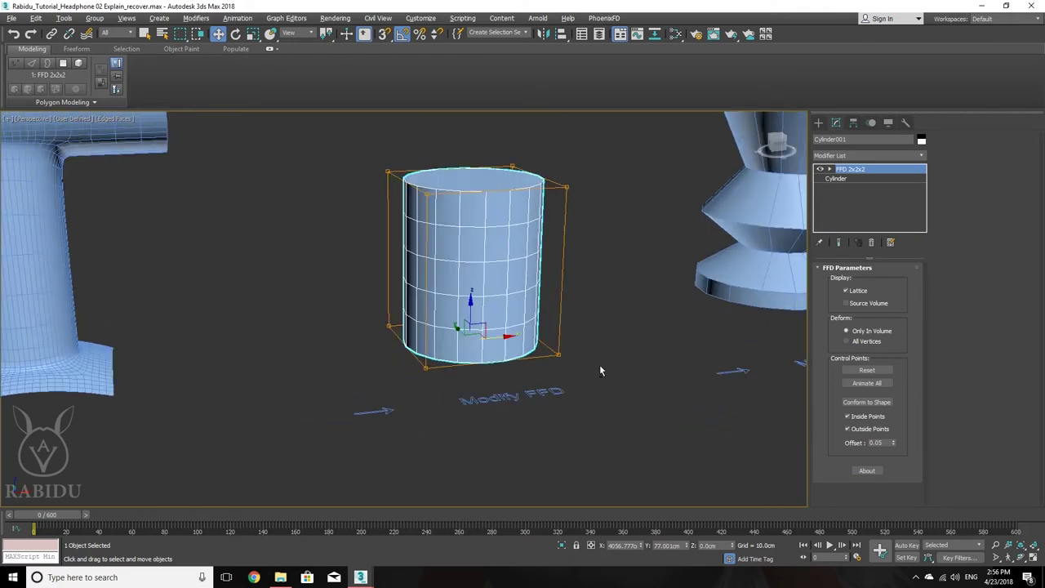
{"action": "middle_click_drag", "start_coordinate": [481, 199], "coordinate": [569, 357], "text": "alt"}
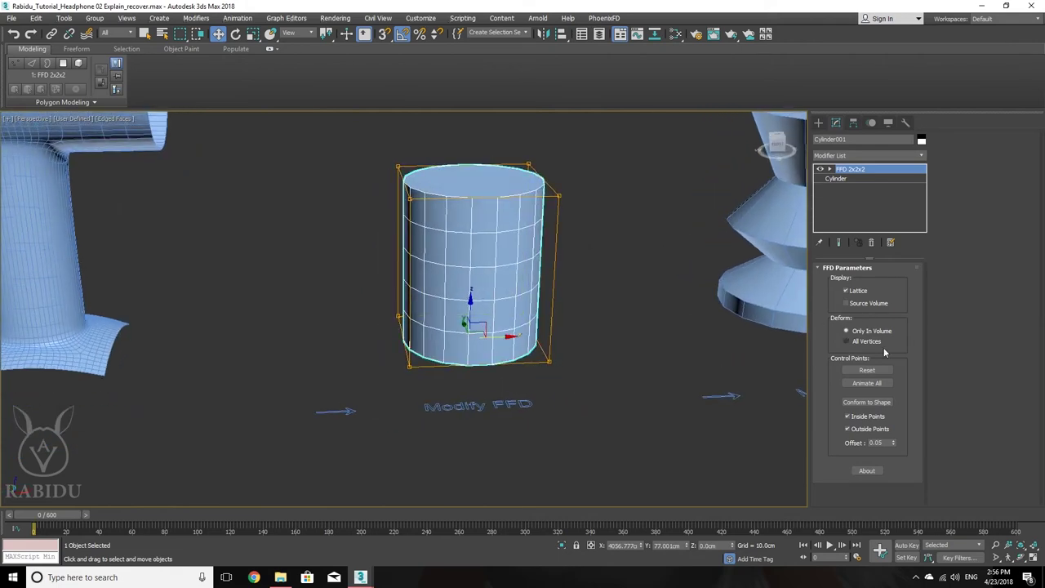
{"action": "right_click", "coordinate": [849, 171]}
- Replace the FFD 2x2x2 with an FFD 3x3x3 modifier
{"action": "left_click", "coordinate": [874, 185]}
{"action": "left_click", "coordinate": [874, 155]}
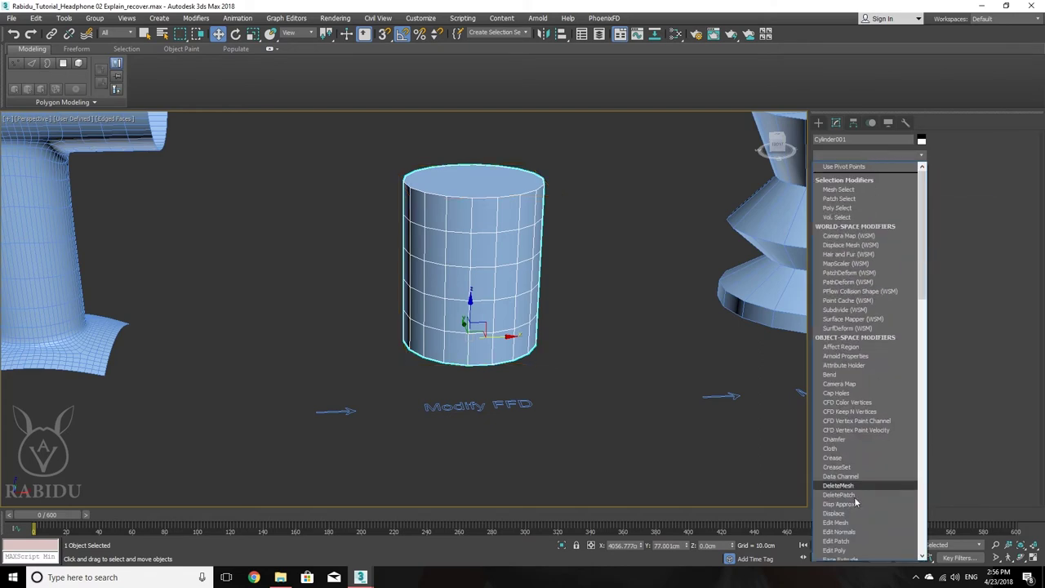
{"action": "scroll", "coordinate": [856, 505], "scroll_direction": "down", "scroll_amount": 3}
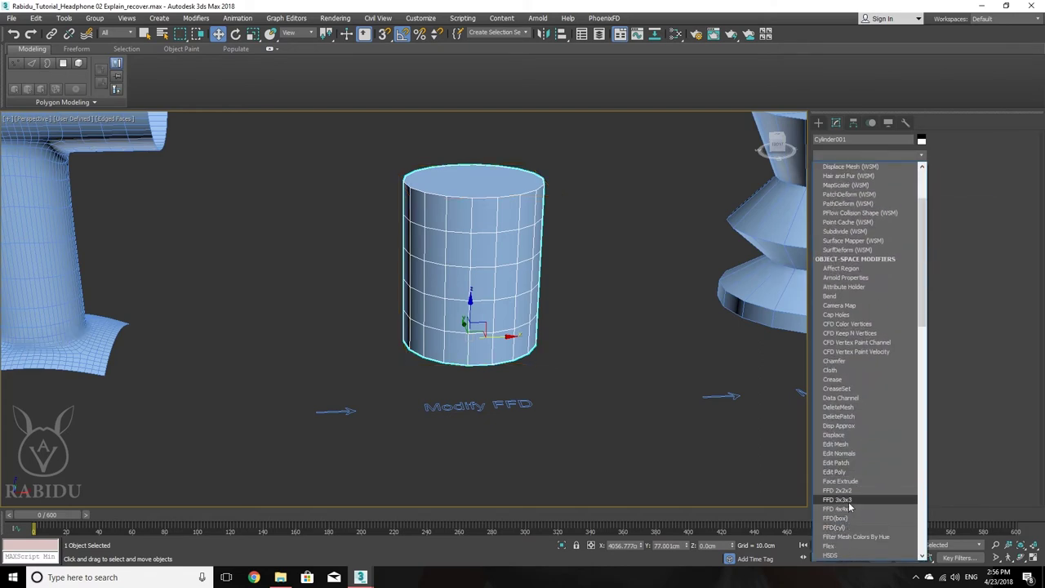
{"action": "left_click", "coordinate": [841, 499]}
{"action": "middle_click_drag", "start_coordinate": [457, 408], "coordinate": [425, 424], "text": "alt"}
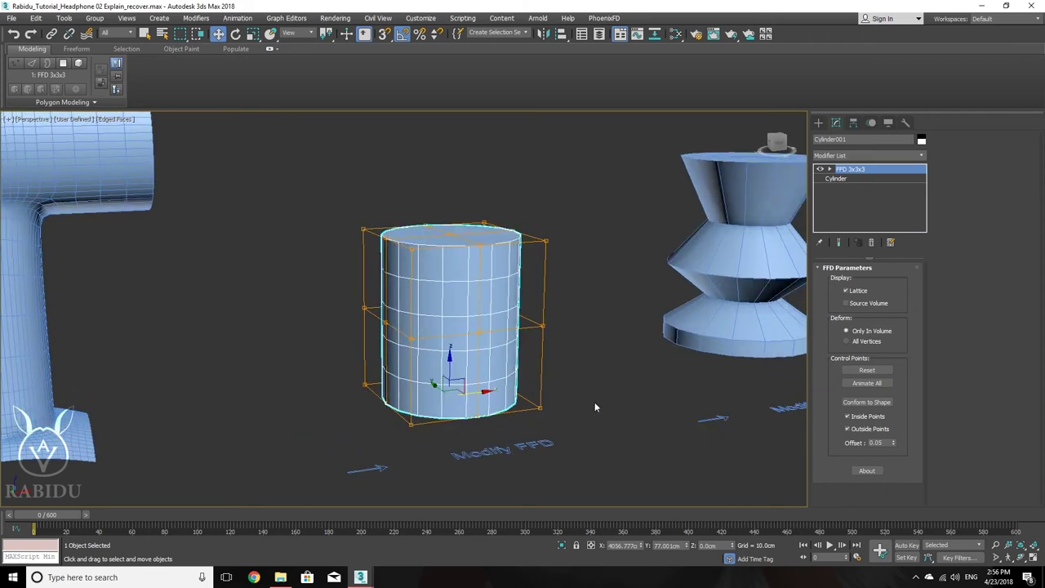
{"action": "middle_click_drag", "start_coordinate": [478, 242], "coordinate": [487, 274], "text": "alt"}
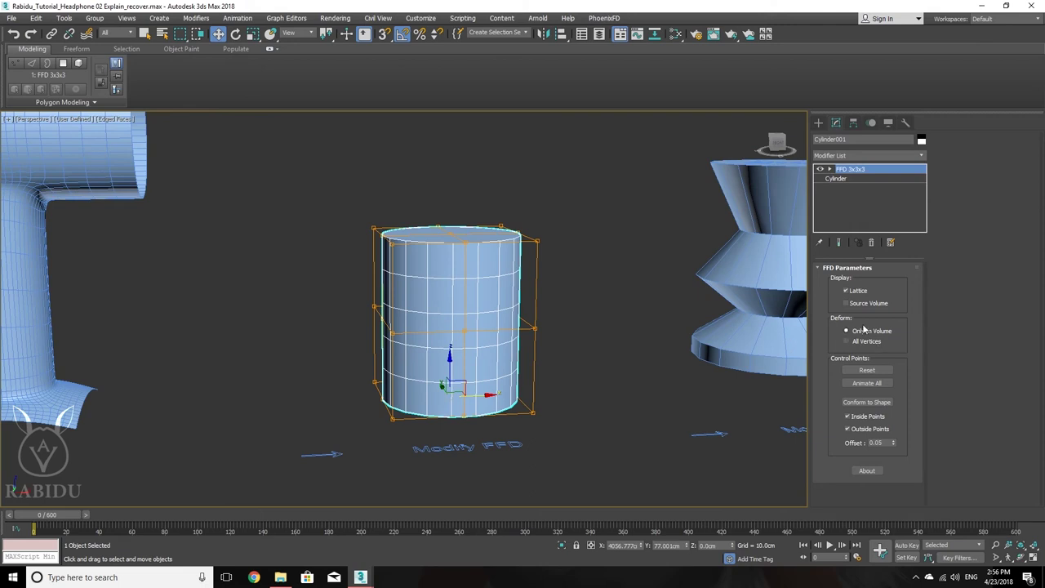
- Select the lattice's top control points and trial stretching, leaning and rotating them, undoing each
{"action": "left_click", "coordinate": [850, 170]}
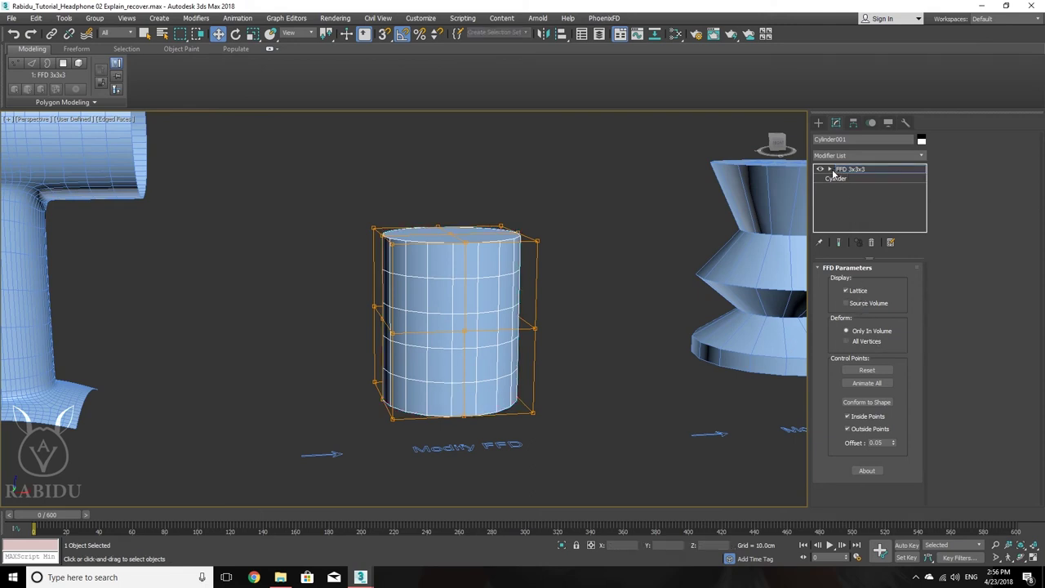
{"action": "left_click", "coordinate": [830, 169]}
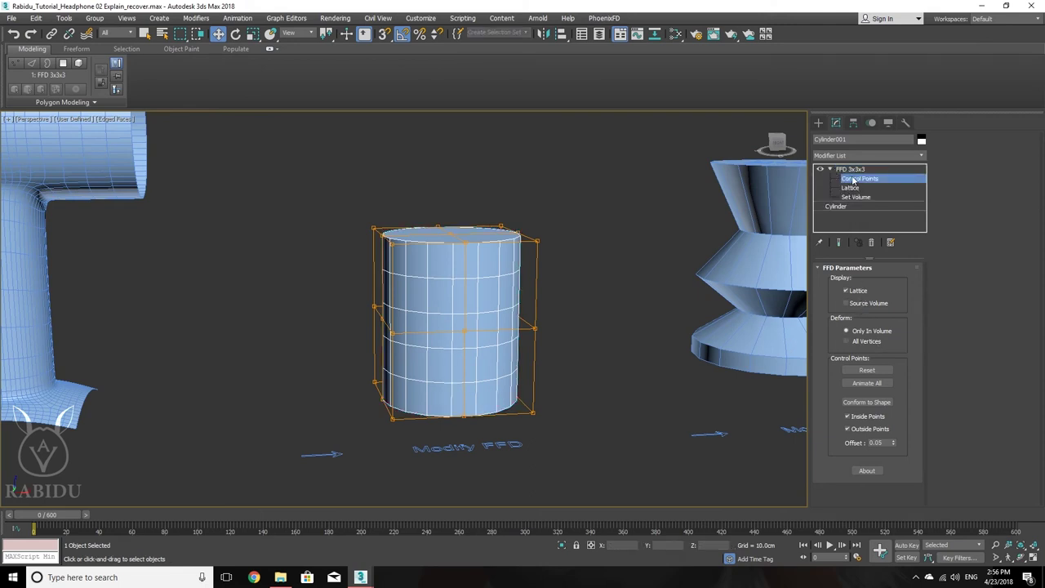
{"action": "middle_click_drag", "start_coordinate": [576, 234], "coordinate": [538, 270], "text": "alt"}
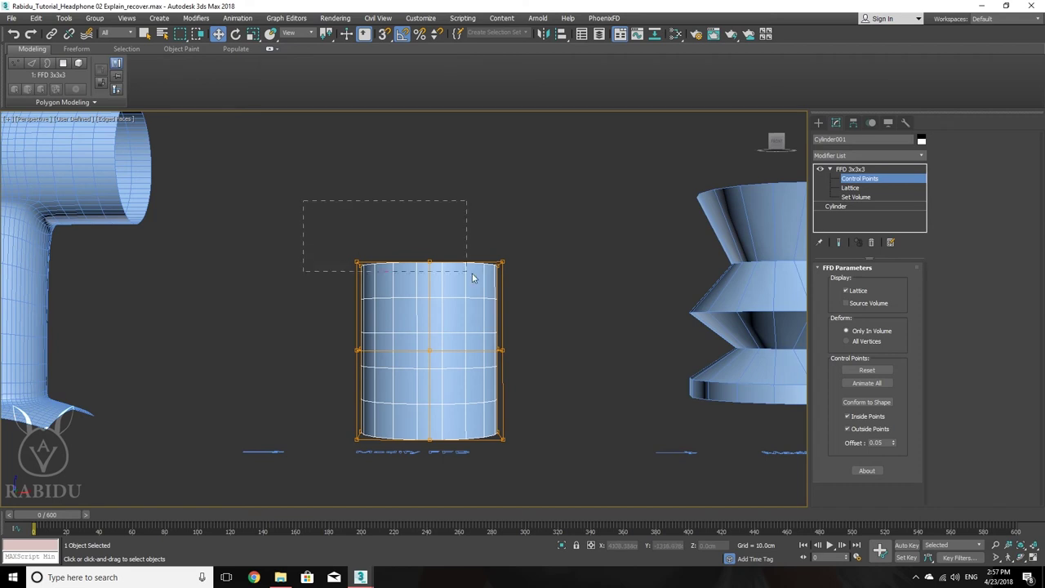
{"action": "left_click_drag", "start_coordinate": [472, 277], "coordinate": [475, 281]}
{"action": "middle_click_drag", "start_coordinate": [475, 281], "coordinate": [484, 301], "text": "alt"}
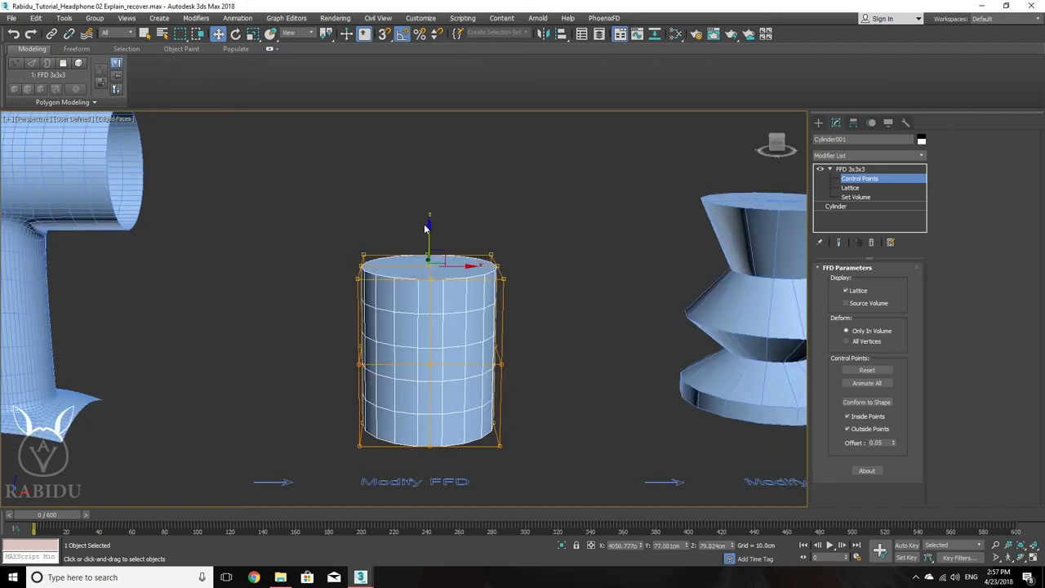
{"action": "left_click_drag", "start_coordinate": [428, 222], "coordinate": [427, 144]}
{"action": "right_click", "coordinate": [435, 164]}
{"action": "mouse_move", "coordinate": [455, 264]}
{"action": "left_mouse_down"}
{"action": "mouse_move", "coordinate": [522, 265]}
{"action": "mouse_move", "coordinate": [441, 272]}
{"action": "left_mouse_up"}
{"action": "right_click", "coordinate": [441, 272]}
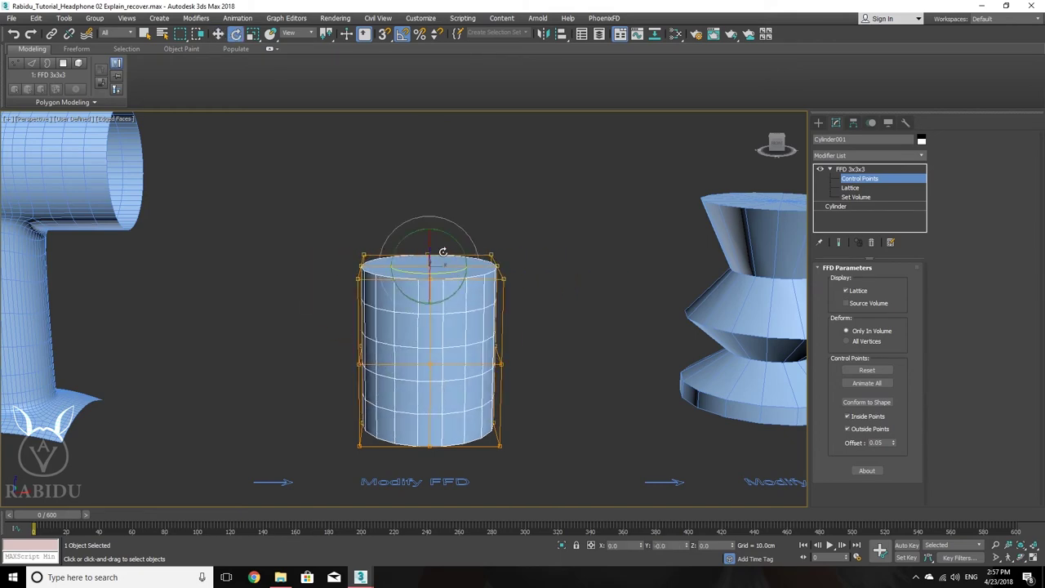
{"action": "mouse_move", "coordinate": [443, 252]}
{"action": "left_mouse_down"}
{"action": "mouse_move", "coordinate": [454, 241]}
{"action": "mouse_move", "coordinate": [437, 269]}
{"action": "mouse_move", "coordinate": [433, 258]}
{"action": "left_mouse_up"}
{"action": "key", "text": "ctrl+z"}
- Scale the top control points inward to taper the cylinder into a cone
{"action": "key", "text": "r"}
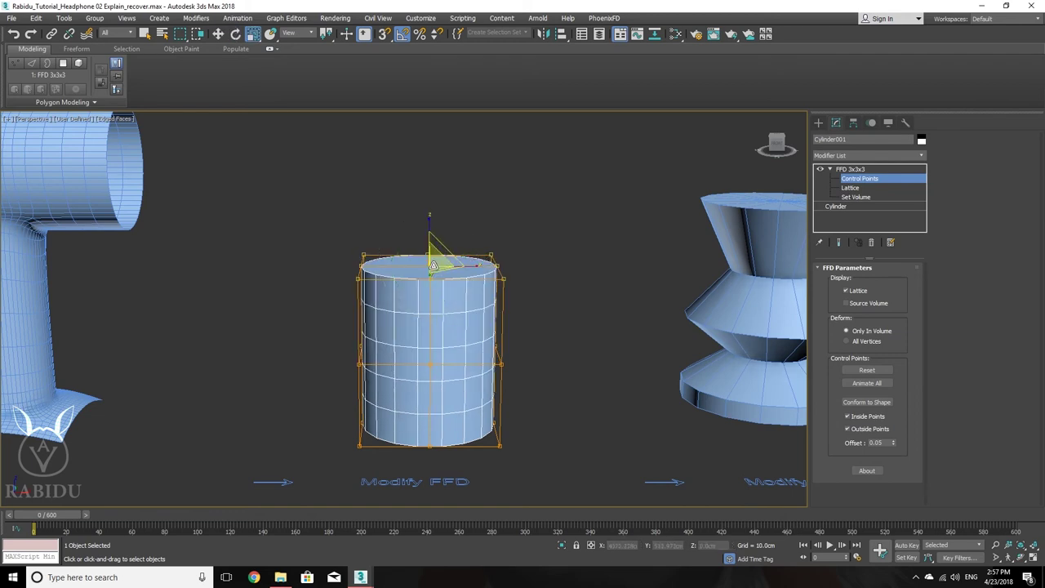
{"action": "left_click_drag", "start_coordinate": [433, 265], "coordinate": [485, 331]}
{"action": "middle_click_drag", "start_coordinate": [478, 274], "coordinate": [479, 276], "text": "alt"}
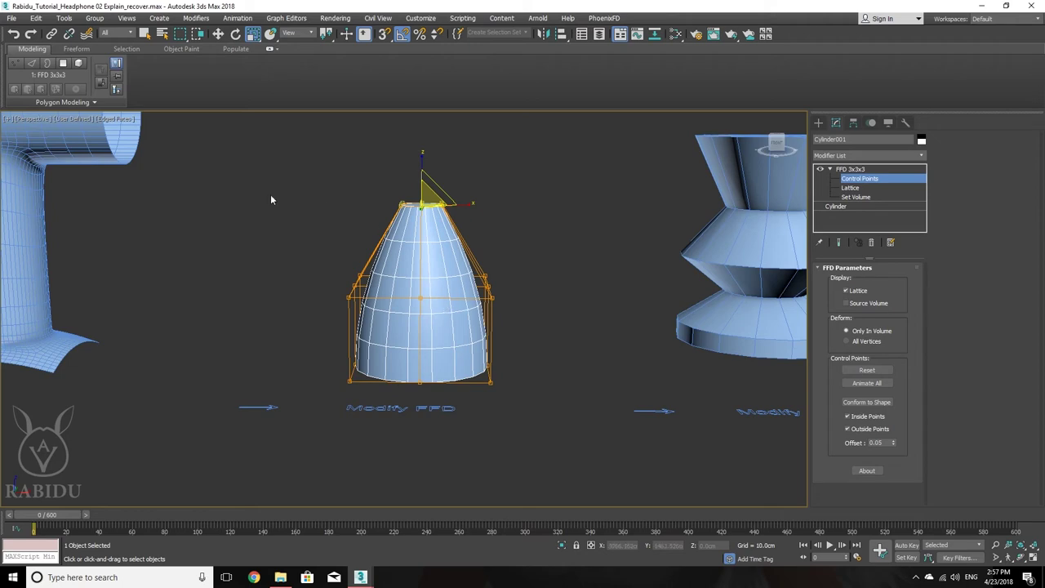
{"action": "middle_click_drag", "start_coordinate": [436, 299], "coordinate": [465, 316], "text": "alt"}
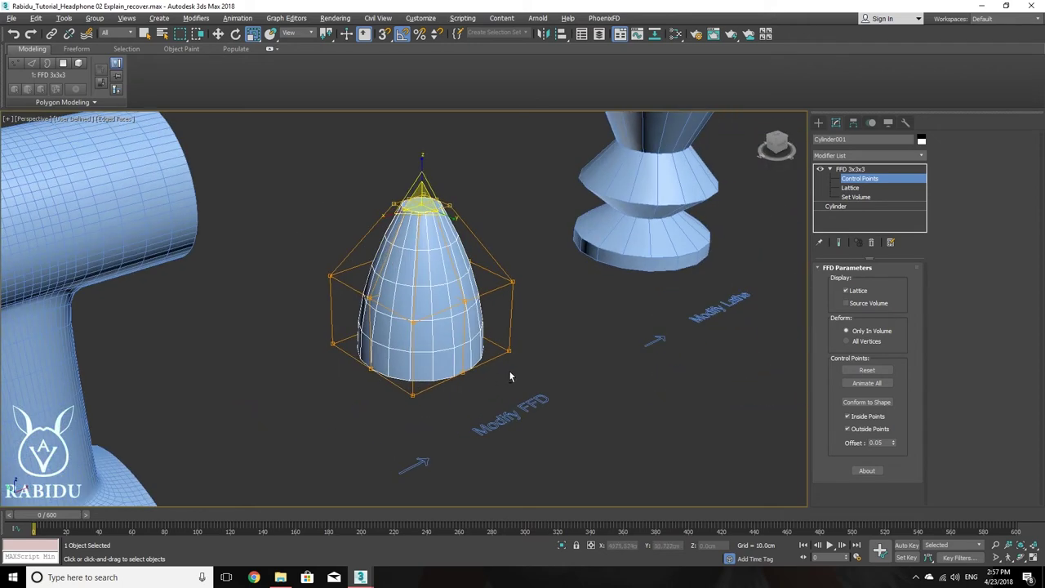
{"action": "middle_click_drag", "start_coordinate": [509, 376], "coordinate": [482, 331], "text": "alt"}
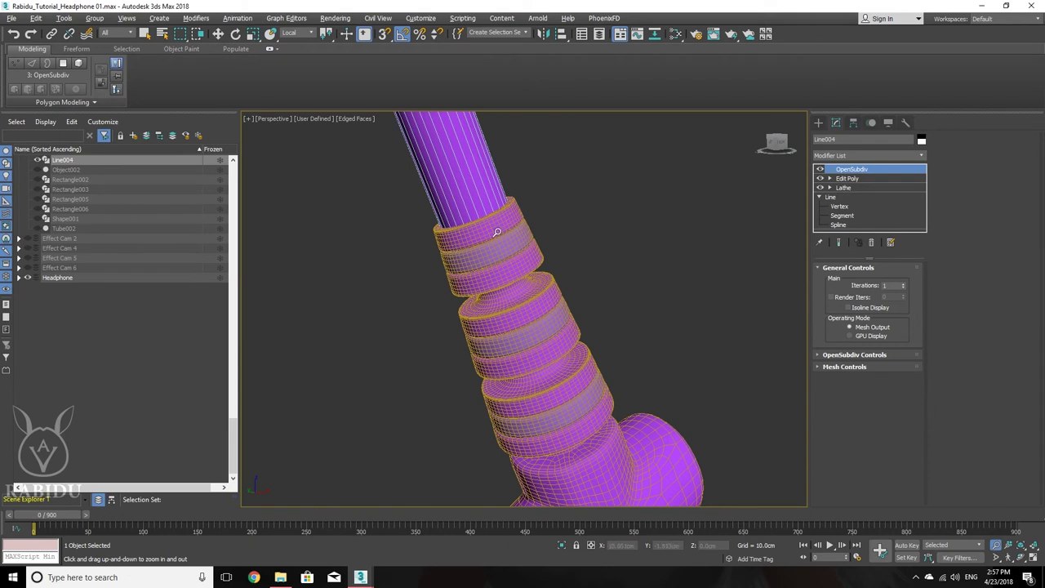
- Zoom and pan along the headphone handle rings, then orbit the cone scene from below
{"action": "left_click_drag", "start_coordinate": [496, 233], "coordinate": [500, 202]}
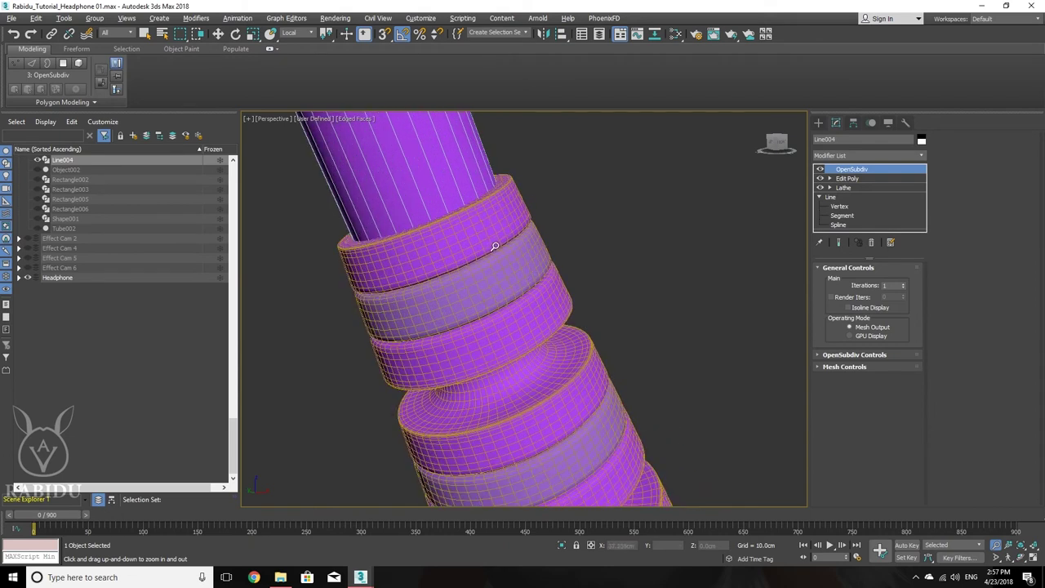
{"action": "middle_click_drag", "start_coordinate": [495, 246], "coordinate": [522, 189]}
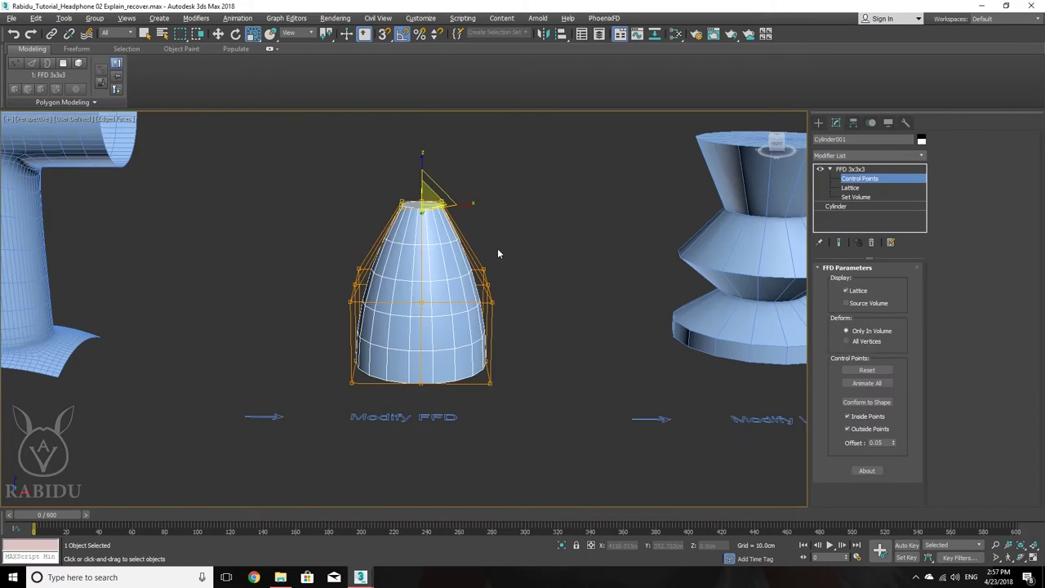
{"action": "middle_click_drag", "start_coordinate": [497, 248], "coordinate": [492, 292], "text": "alt"}
{"action": "scroll", "coordinate": [408, 289], "scroll_direction": "down", "scroll_amount": 4}
- Delete the FFD modifier, restoring the plain cylinder
{"action": "scroll", "coordinate": [388, 171], "scroll_direction": "up", "scroll_amount": 5}
{"action": "middle_click_drag", "start_coordinate": [388, 177], "coordinate": [373, 333], "text": "alt"}
{"action": "scroll", "coordinate": [319, 403], "scroll_direction": "up", "scroll_amount": 3}
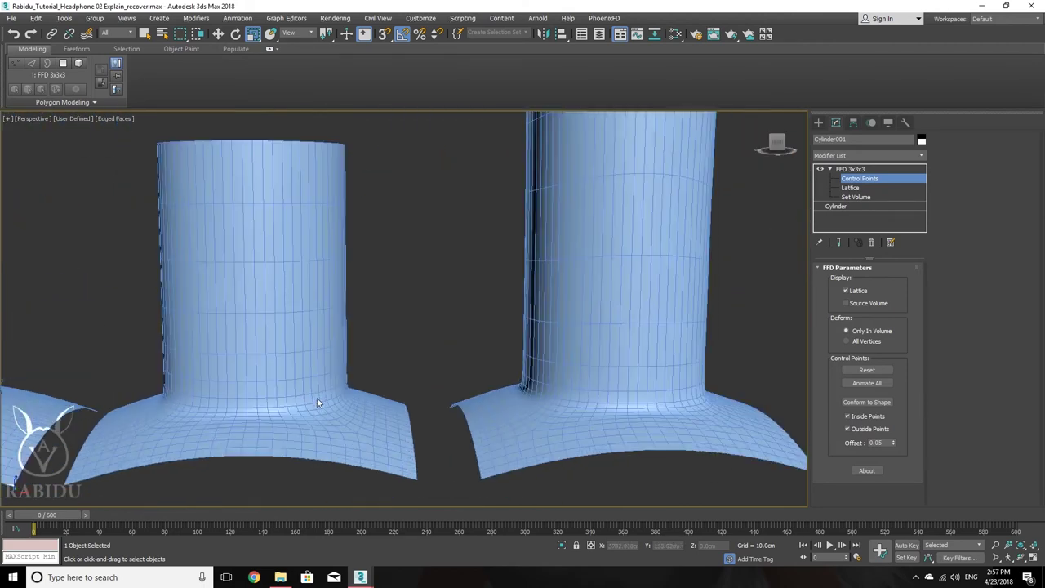
{"action": "scroll", "coordinate": [301, 410], "scroll_direction": "down", "scroll_amount": 4}
{"action": "middle_click_drag", "start_coordinate": [569, 351], "coordinate": [495, 308], "text": "alt"}
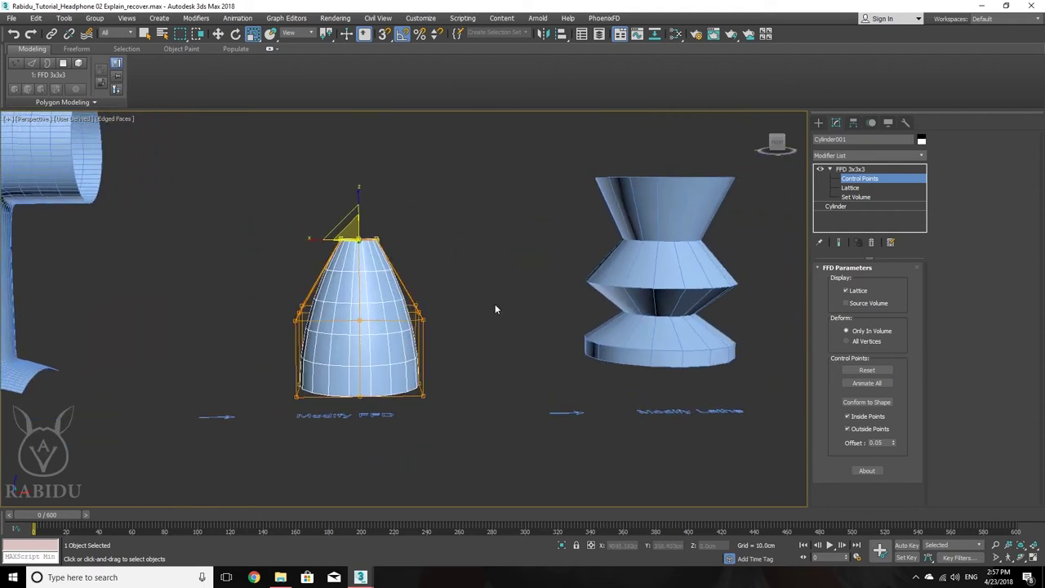
{"action": "right_click", "coordinate": [864, 178]}
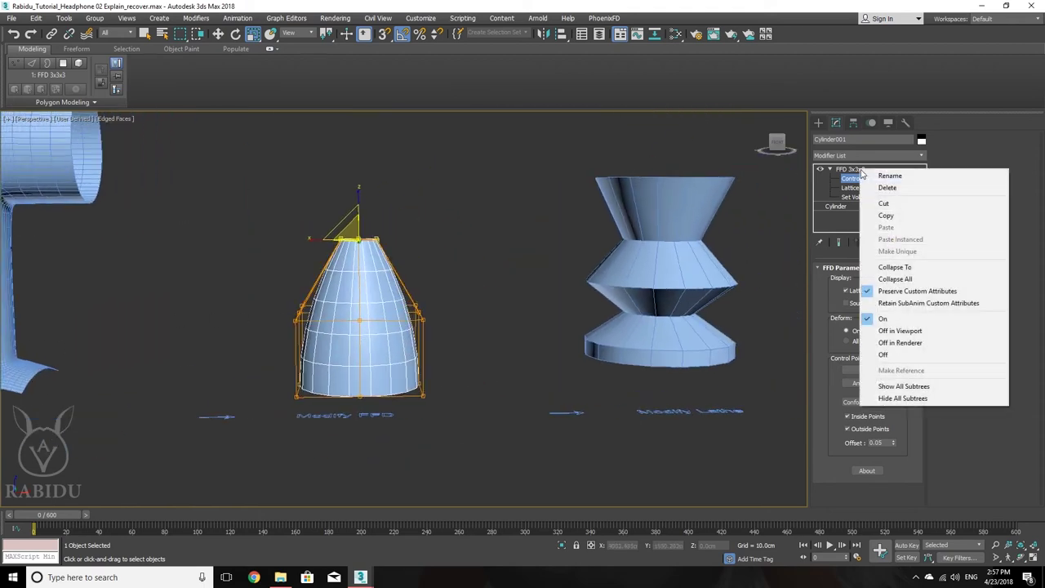
{"action": "left_click", "coordinate": [887, 188]}
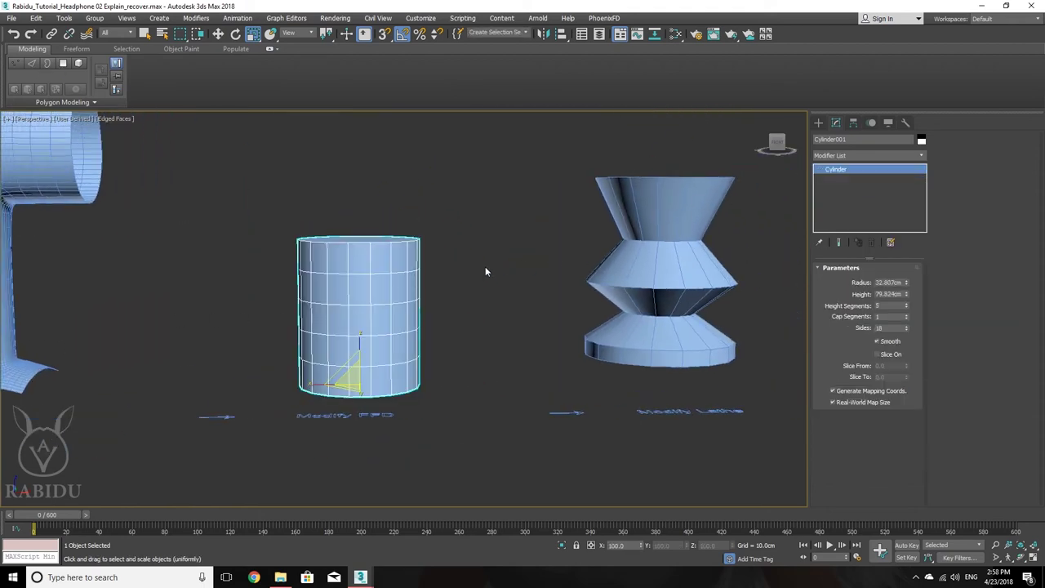
- Reduce the cylinder's height segments to 1 and add an Edit Poly modifier
{"action": "middle_click_drag", "start_coordinate": [485, 266], "coordinate": [462, 270], "text": "alt"}
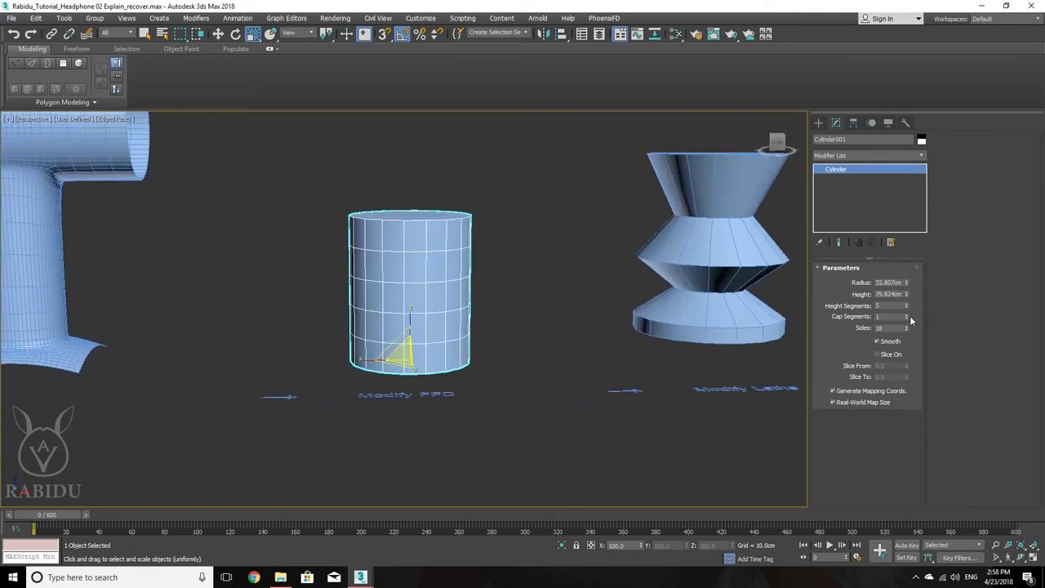
{"action": "left_click_drag", "start_coordinate": [907, 307], "coordinate": [906, 320]}
{"action": "middle_click_drag", "start_coordinate": [467, 279], "coordinate": [465, 311], "text": "alt"}
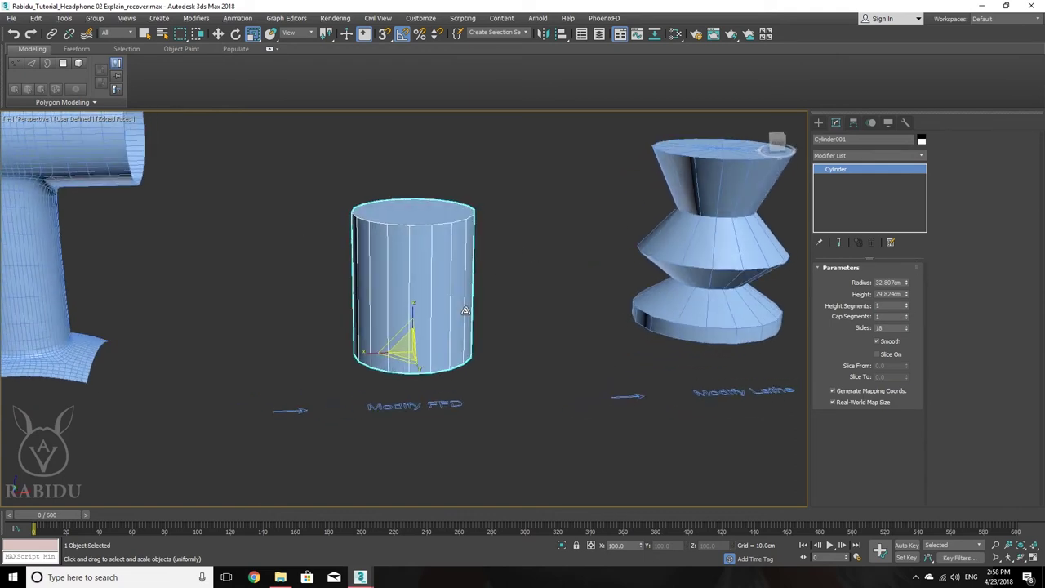
{"action": "left_click", "coordinate": [888, 158]}
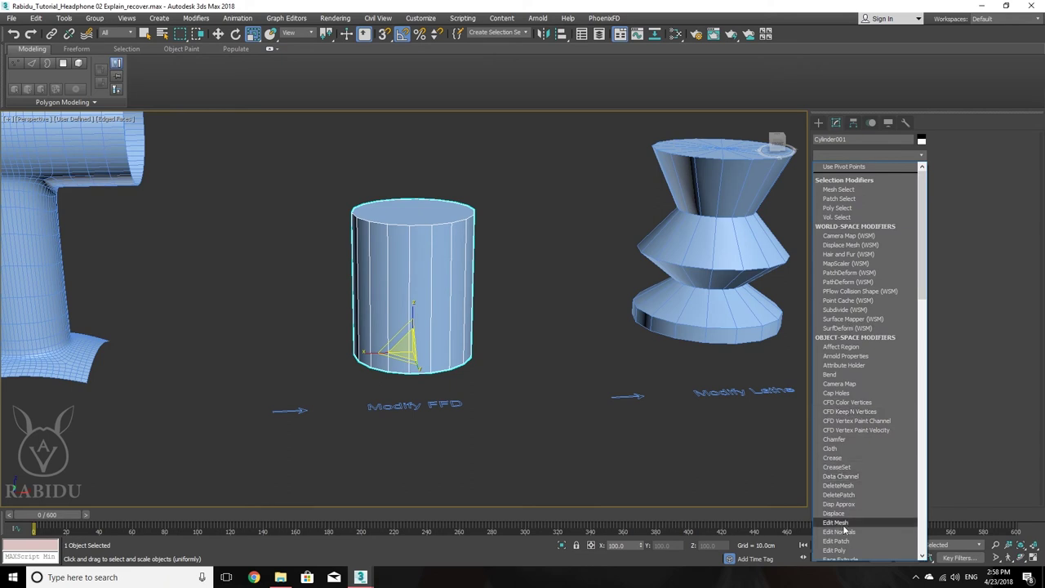
{"action": "left_click", "coordinate": [838, 550]}
{"action": "middle_click_drag", "start_coordinate": [557, 374], "coordinate": [576, 342]}
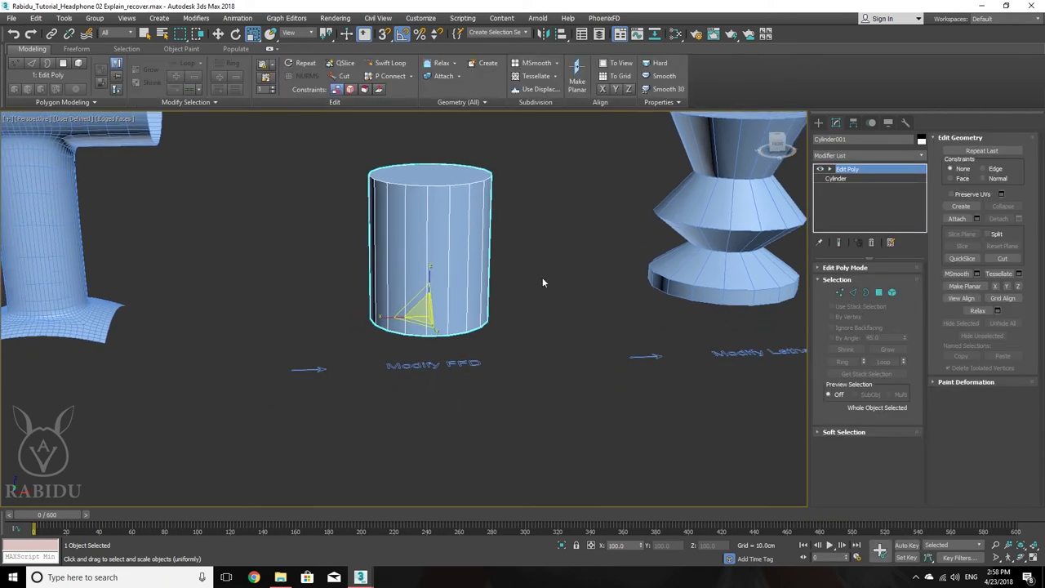
- Use Swift Loop to insert edge loops near the cylinder's base and top
{"action": "key", "text": "x"}
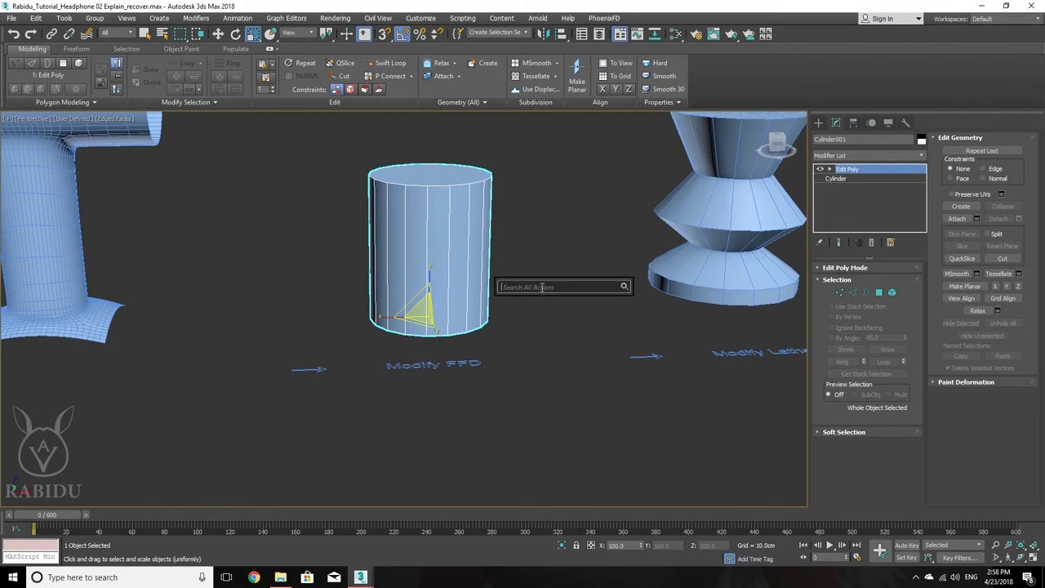
{"action": "type", "text": "sw"}
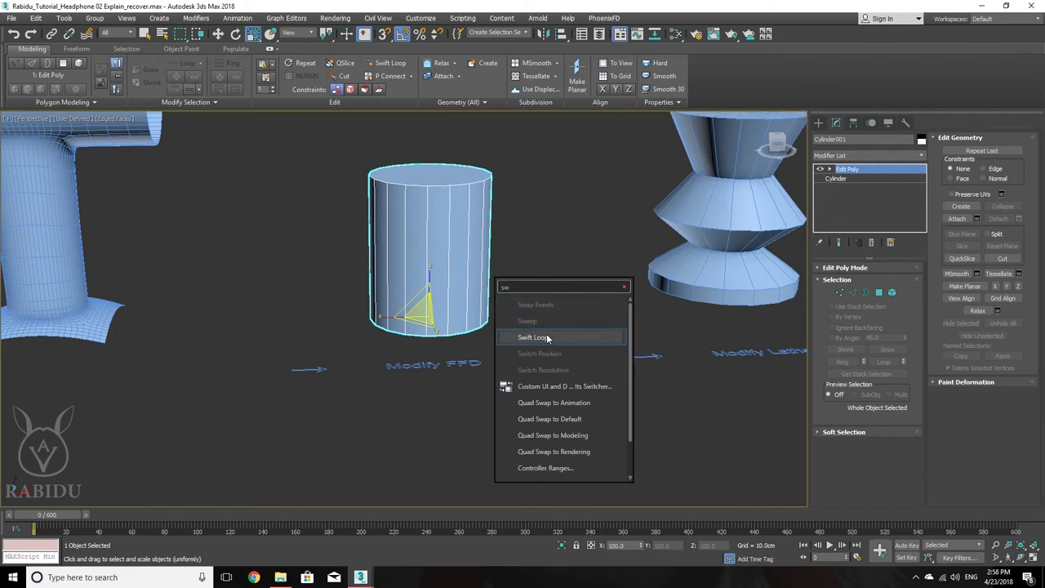
{"action": "left_click", "coordinate": [547, 337]}
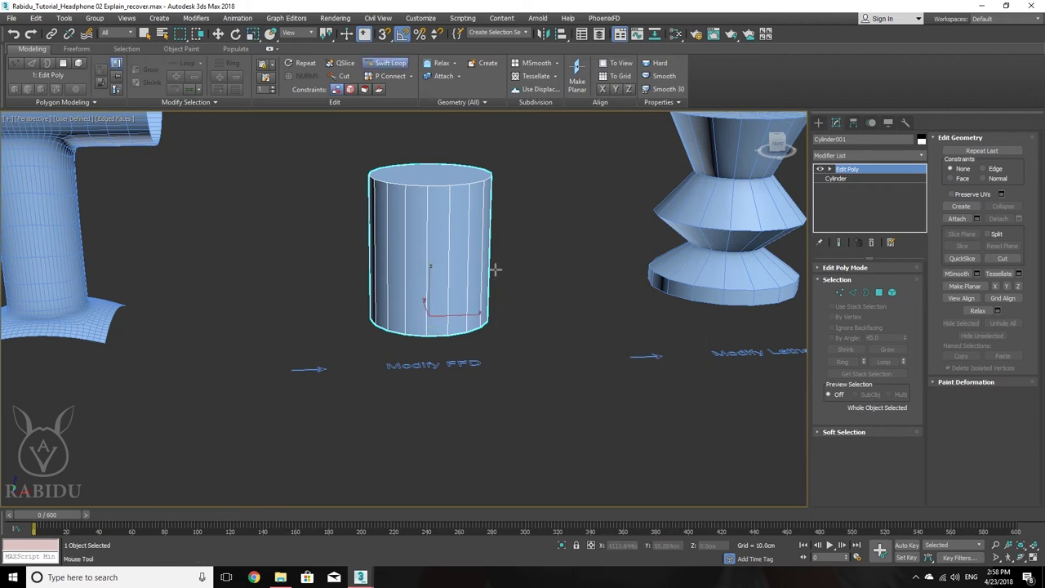
{"action": "scroll", "coordinate": [434, 257], "scroll_direction": "up", "scroll_amount": 1}
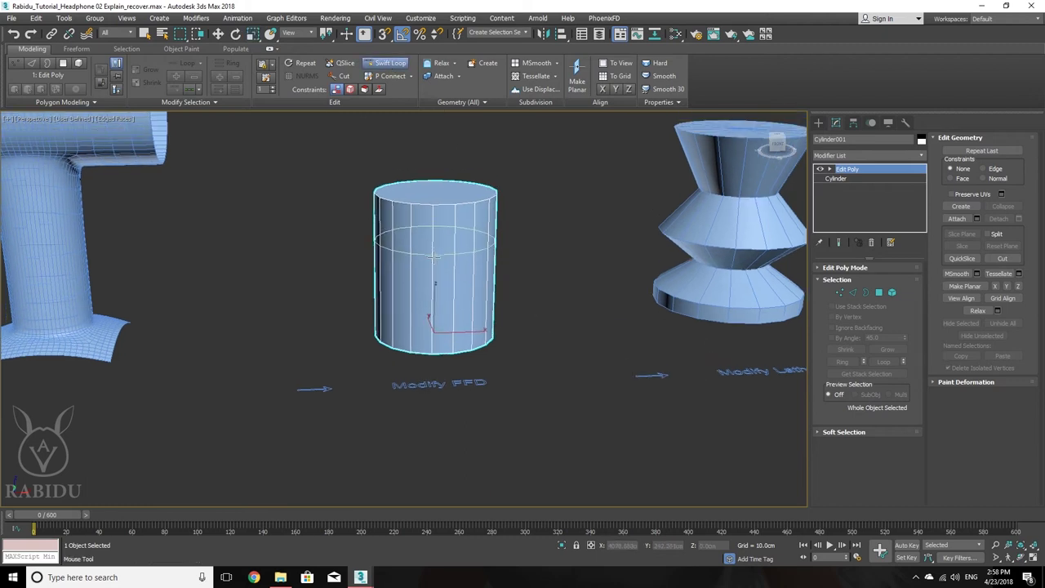
{"action": "scroll", "coordinate": [434, 258], "scroll_direction": "up", "scroll_amount": 3}
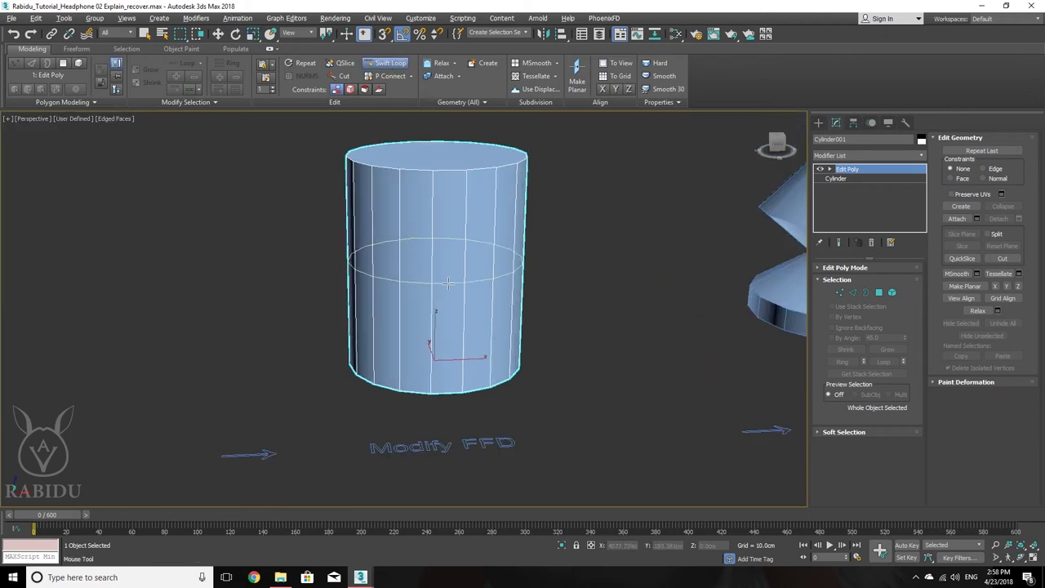
{"action": "left_click", "coordinate": [433, 373]}
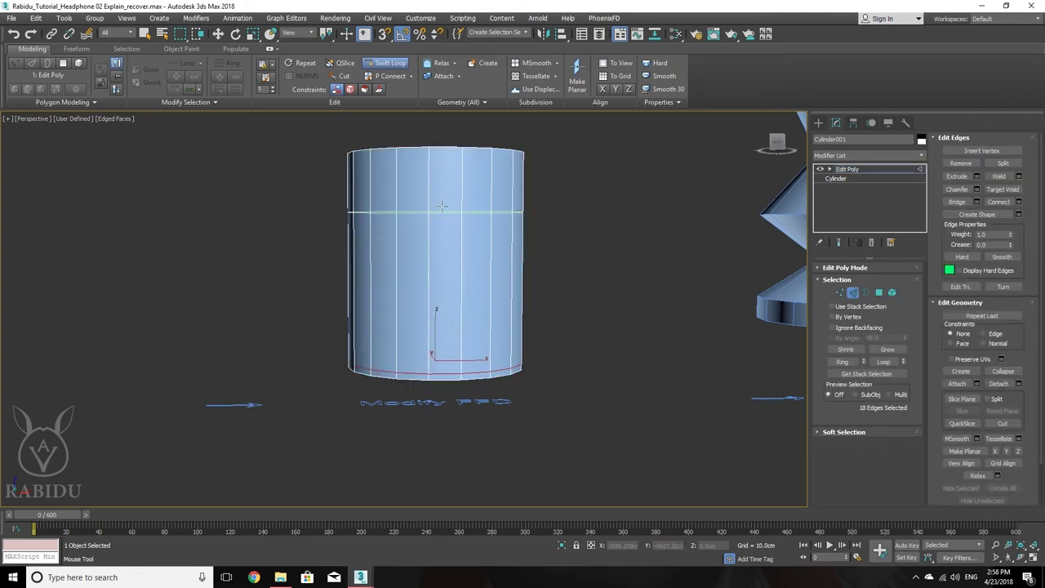
{"action": "left_click", "coordinate": [432, 155]}
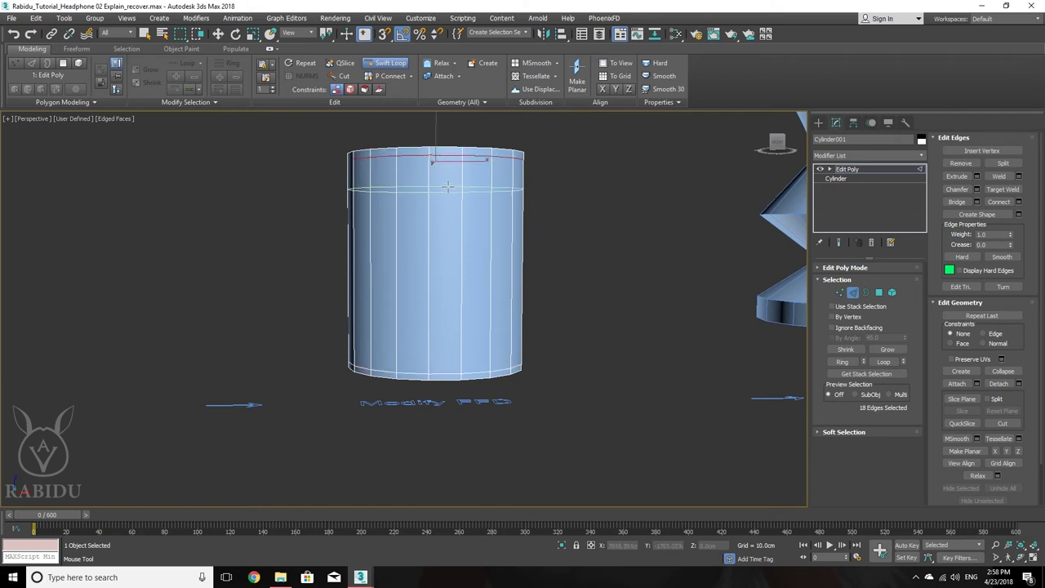
{"action": "middle_click_drag", "start_coordinate": [463, 173], "coordinate": [470, 206], "text": "alt"}
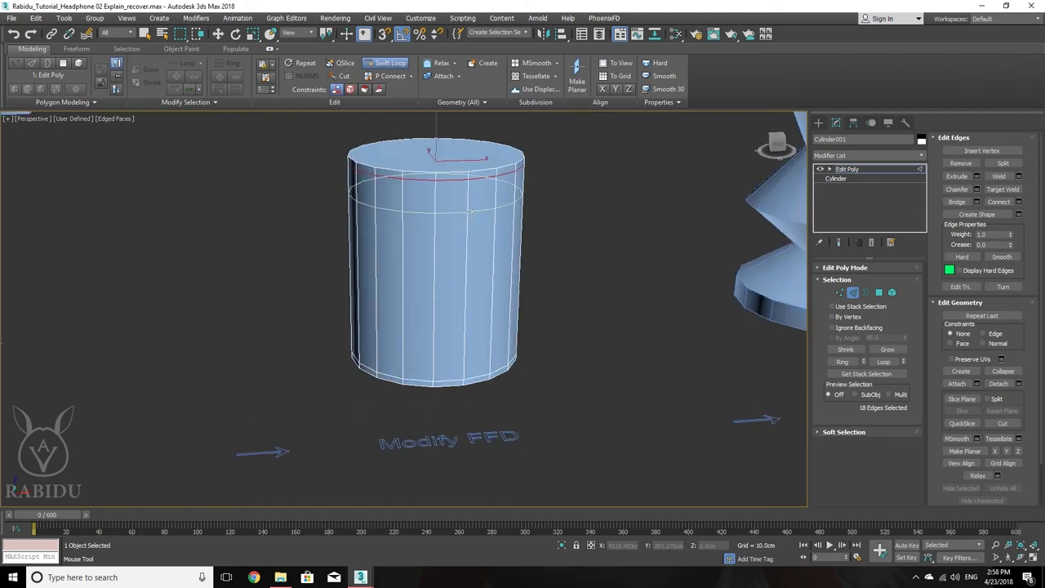
{"action": "key", "text": "w"}
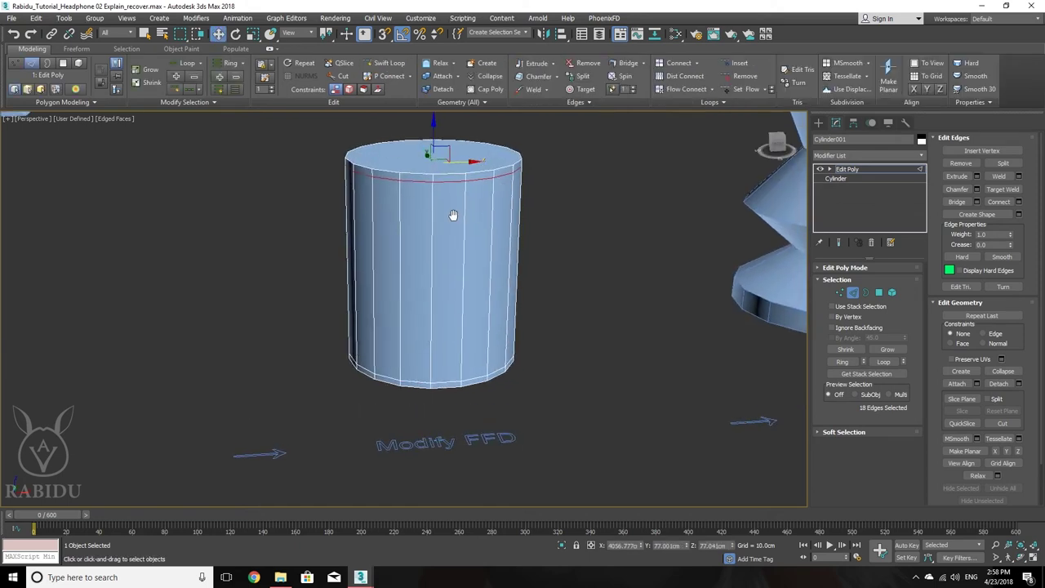
{"action": "middle_click_drag", "start_coordinate": [454, 215], "coordinate": [410, 247]}
- Select the top and bottom cap polygons and inset them to form a narrow rim on each
{"action": "left_click", "coordinate": [879, 292]}
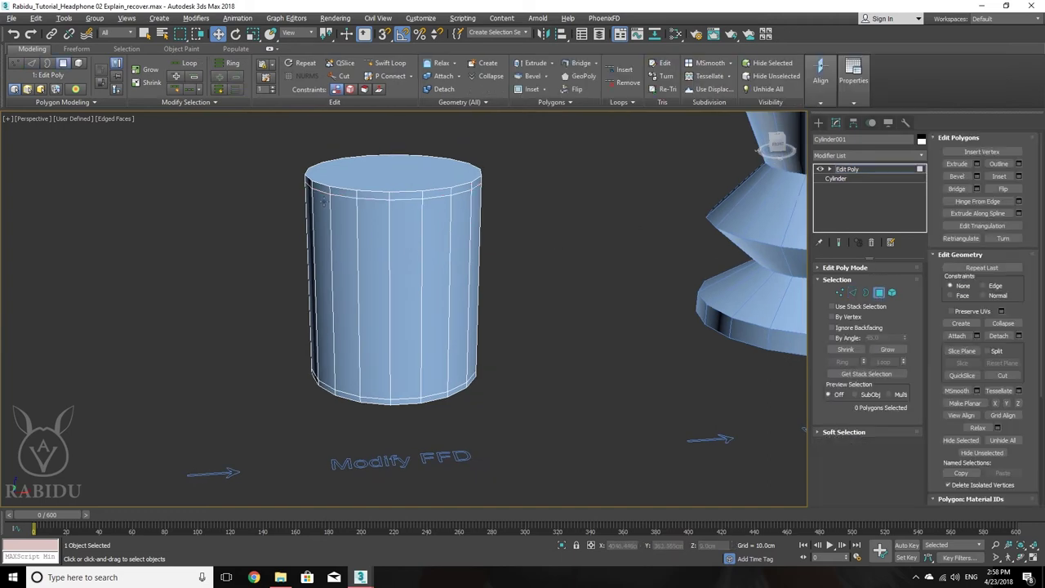
{"action": "middle_click_drag", "start_coordinate": [328, 205], "coordinate": [334, 234], "text": "alt"}
{"action": "left_click", "coordinate": [383, 191]}
{"action": "middle_click_drag", "start_coordinate": [383, 191], "coordinate": [422, 152], "text": "alt"}
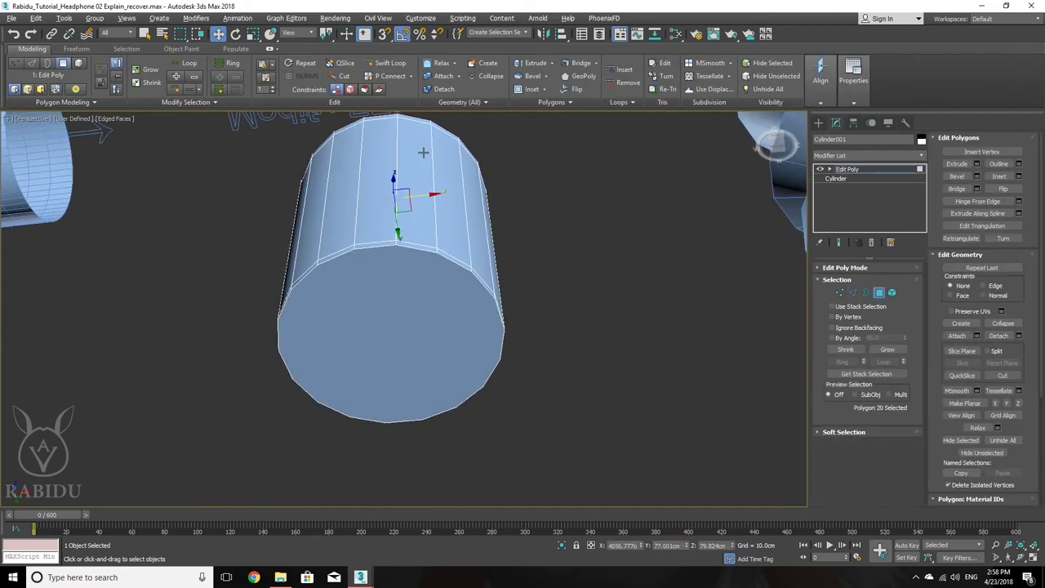
{"action": "left_click", "coordinate": [403, 302], "text": "ctrl"}
{"action": "left_click", "coordinate": [999, 176]}
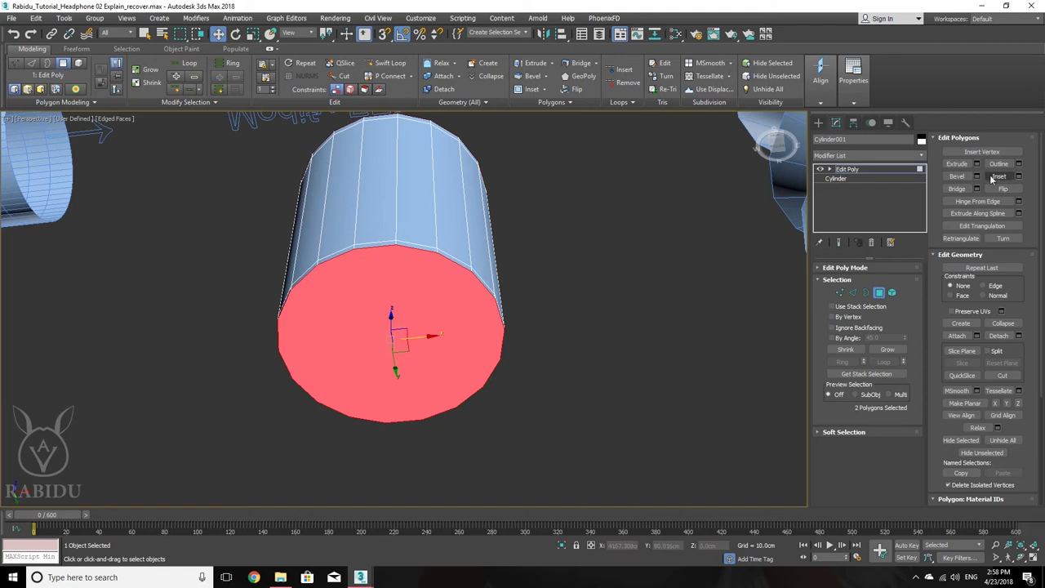
{"action": "left_click_drag", "start_coordinate": [383, 293], "coordinate": [385, 308]}
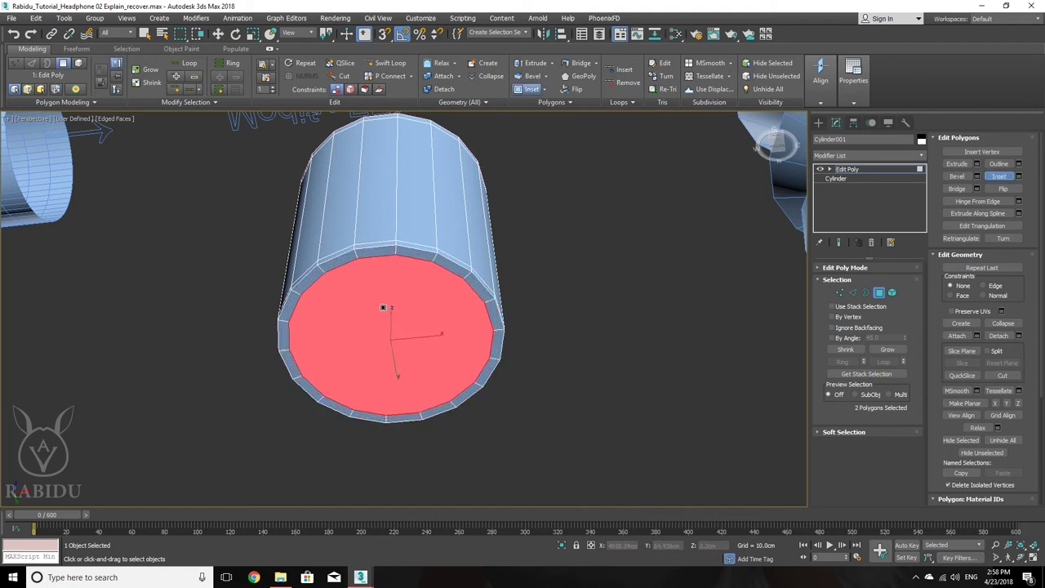
{"action": "middle_click_drag", "start_coordinate": [521, 304], "coordinate": [631, 337], "text": "alt"}
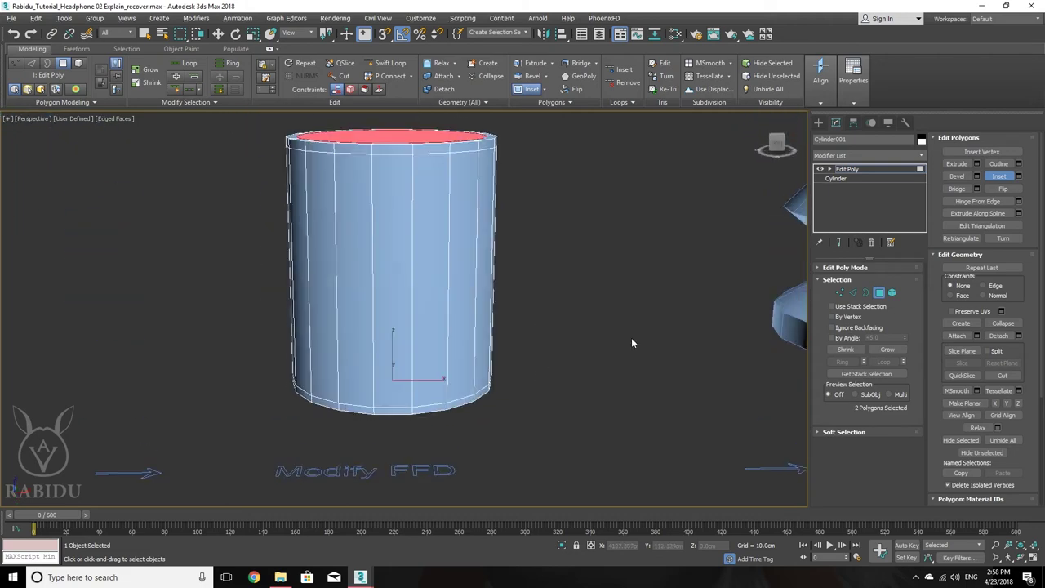
{"action": "left_click", "coordinate": [994, 178]}
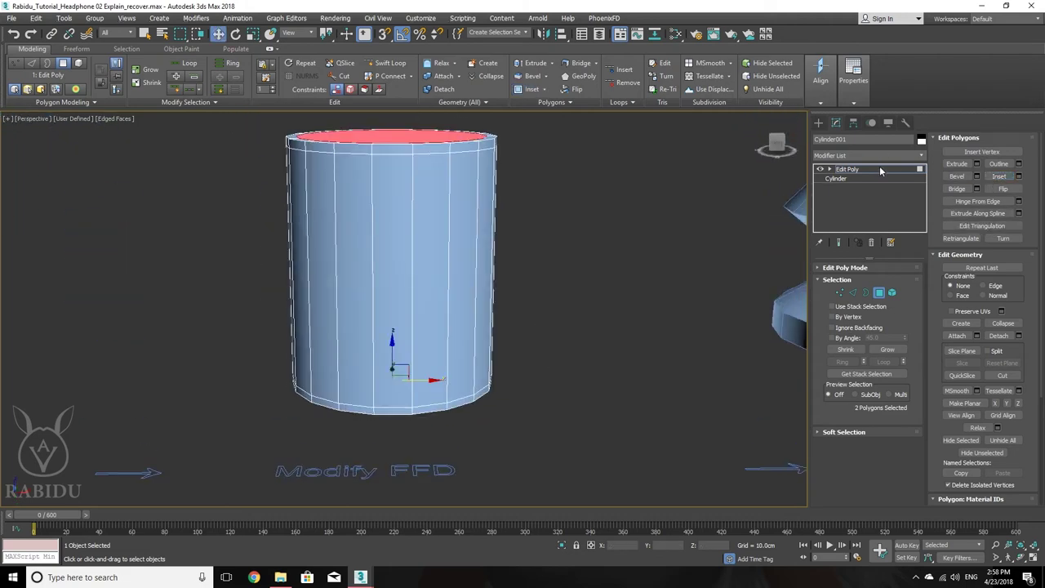
{"action": "left_click", "coordinate": [880, 169]}
{"action": "left_click", "coordinate": [898, 156]}
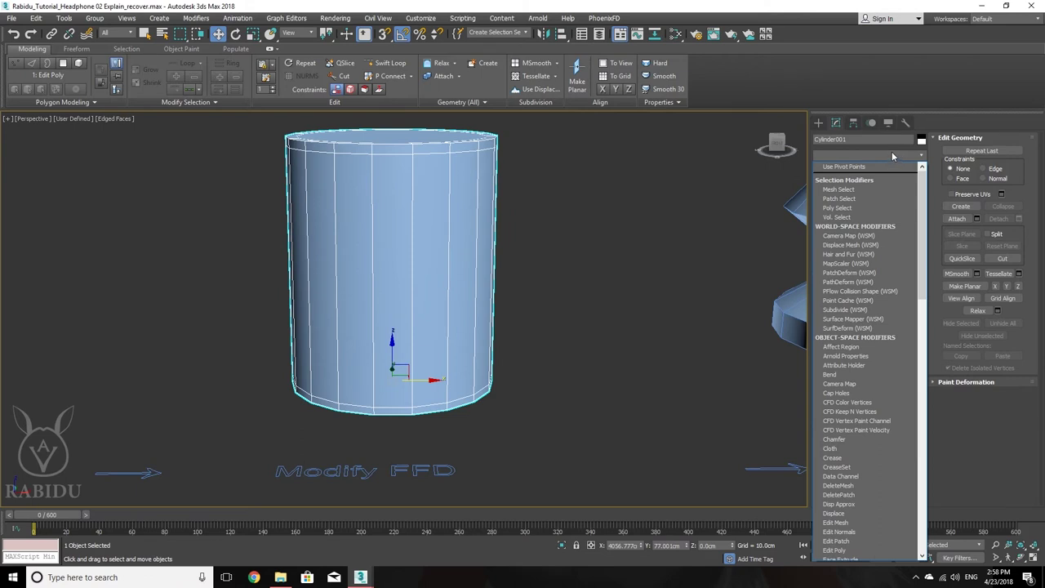
- Add TurboSmooth to Cylinder001 and set its Iterations to 2
{"action": "key", "text": "o"}
{"action": "key", "text": "t"}
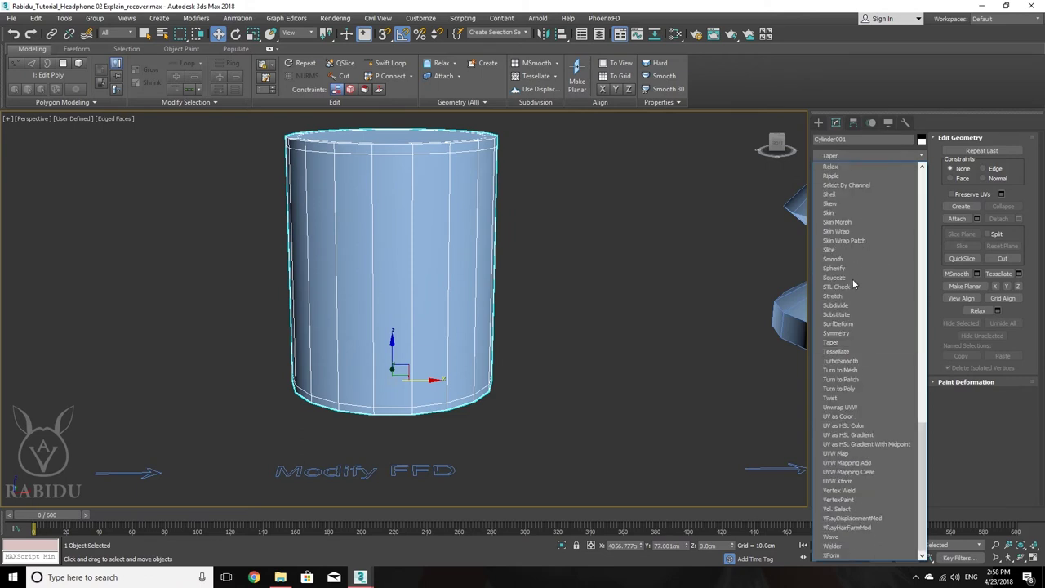
{"action": "left_click", "coordinate": [839, 361]}
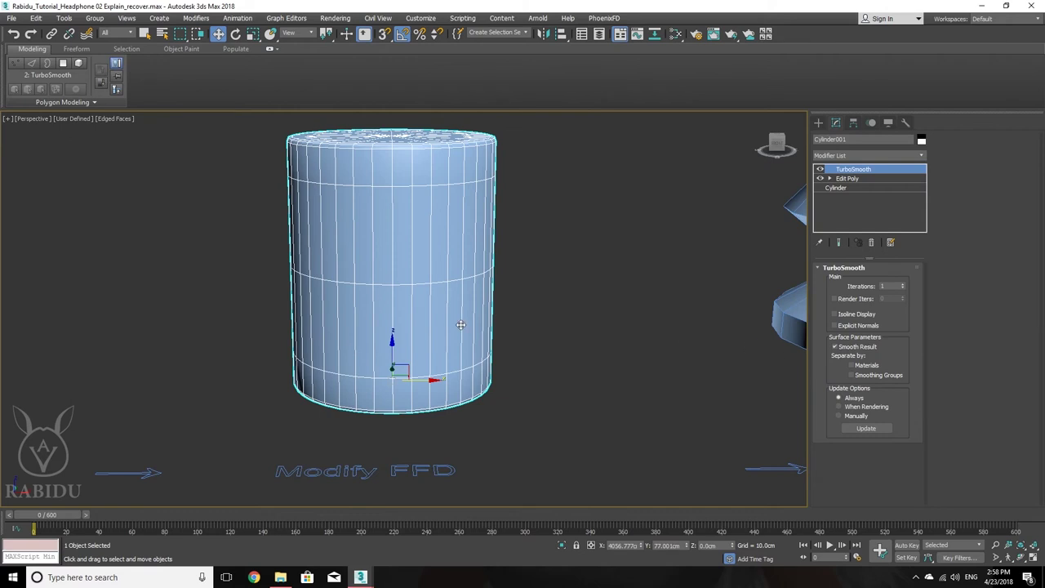
{"action": "middle_click_drag", "start_coordinate": [460, 325], "coordinate": [468, 306], "text": "alt"}
{"action": "scroll", "coordinate": [394, 384], "scroll_direction": "up", "scroll_amount": 3}
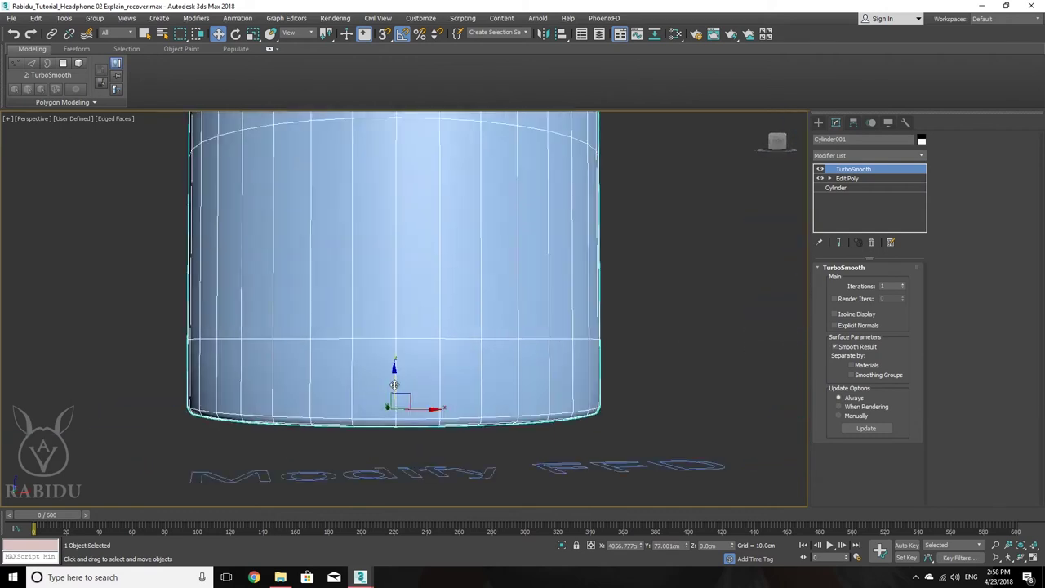
{"action": "left_click", "coordinate": [902, 283]}
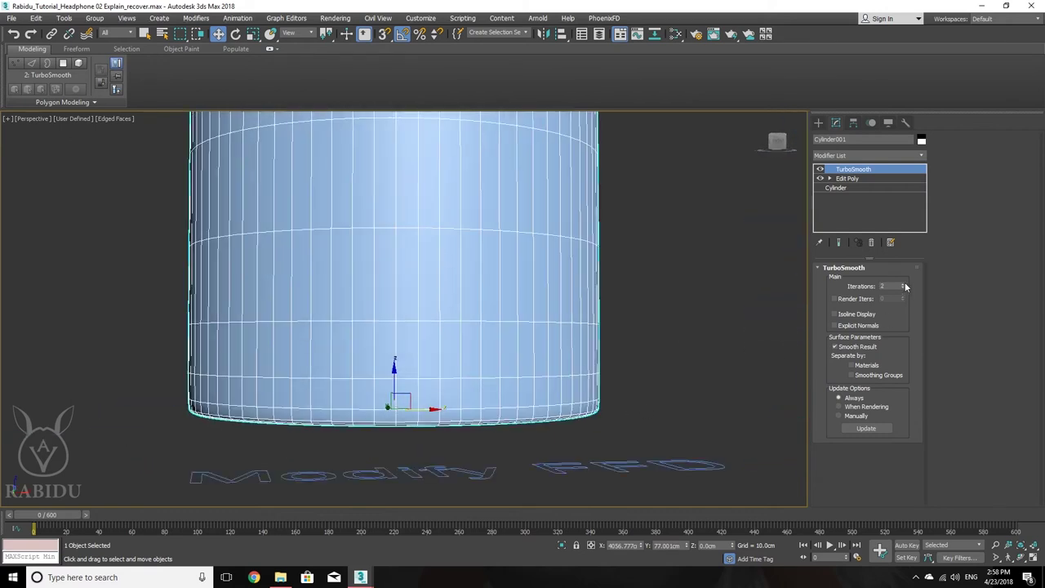
{"action": "middle_click_drag", "start_coordinate": [432, 307], "coordinate": [501, 327], "text": "alt"}
- In Edit Poly edge mode with Show End Result on, move the bottom edge loop up about 4.4 cm
{"action": "left_click", "coordinate": [846, 179]}
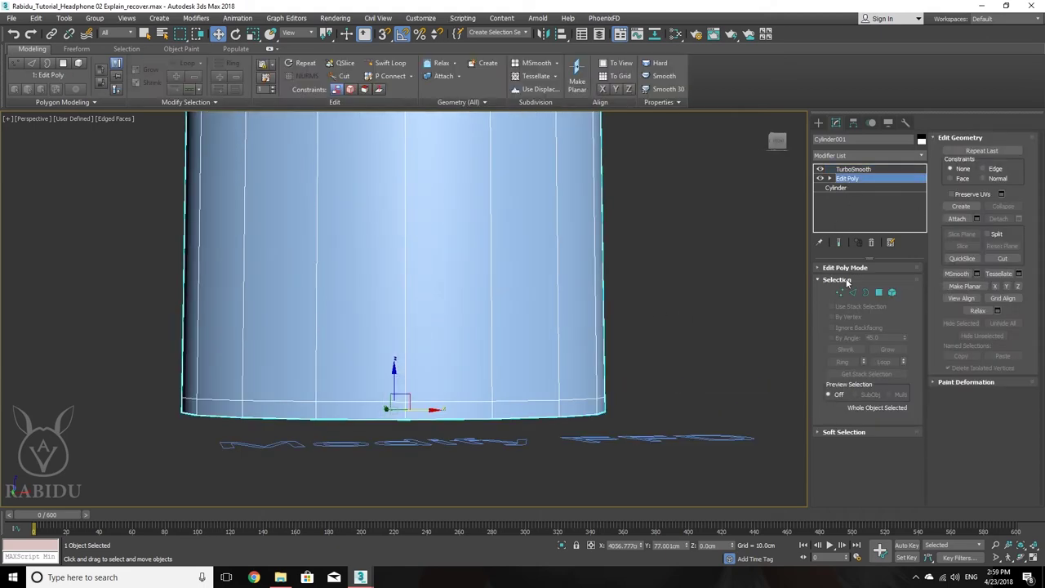
{"action": "left_click", "coordinate": [852, 293]}
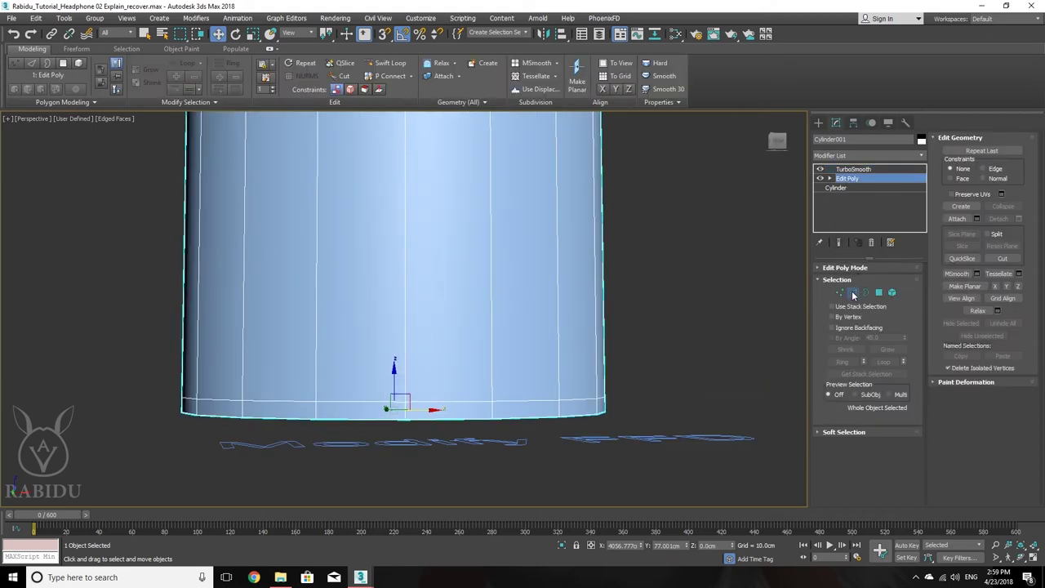
{"action": "double_click", "coordinate": [520, 400]}
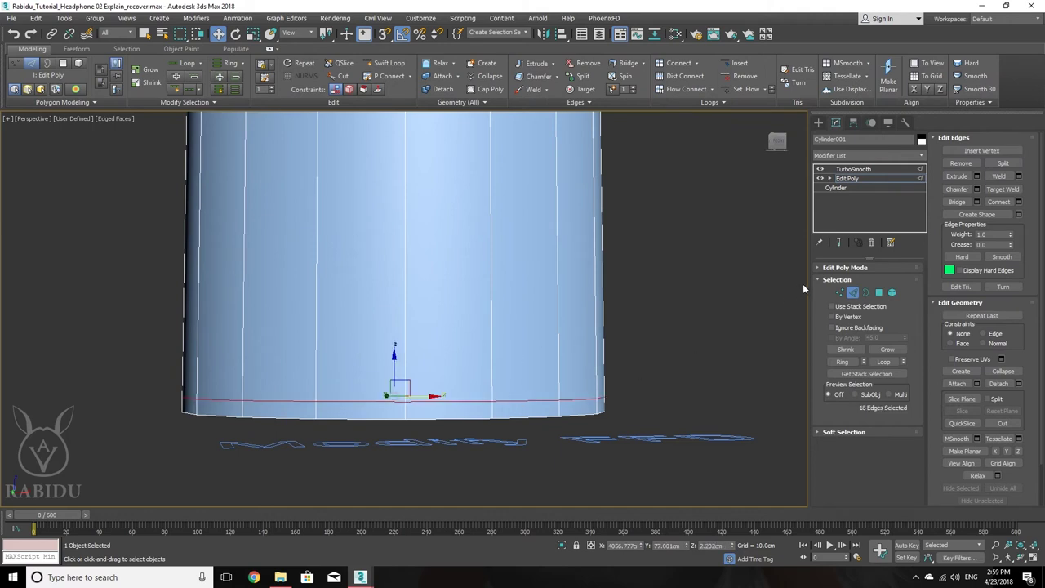
{"action": "left_click", "coordinate": [839, 242]}
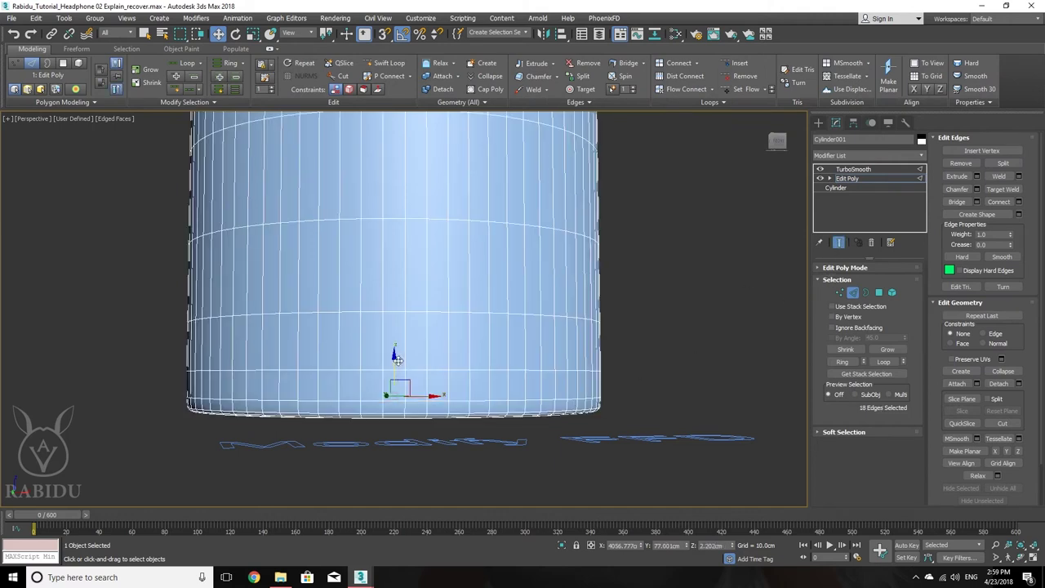
{"action": "left_click_drag", "start_coordinate": [395, 357], "coordinate": [396, 326]}
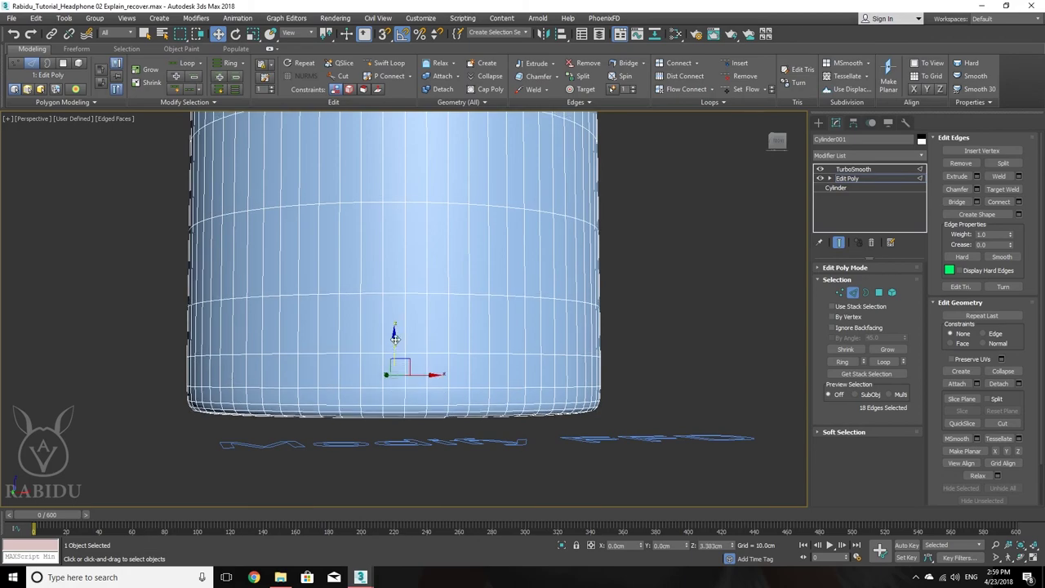
- Select the top edge loop and move it down about 2.7 cm
{"action": "middle_click_drag", "start_coordinate": [408, 351], "coordinate": [450, 333], "text": "alt"}
{"action": "scroll", "coordinate": [434, 370], "scroll_direction": "down", "scroll_amount": 3}
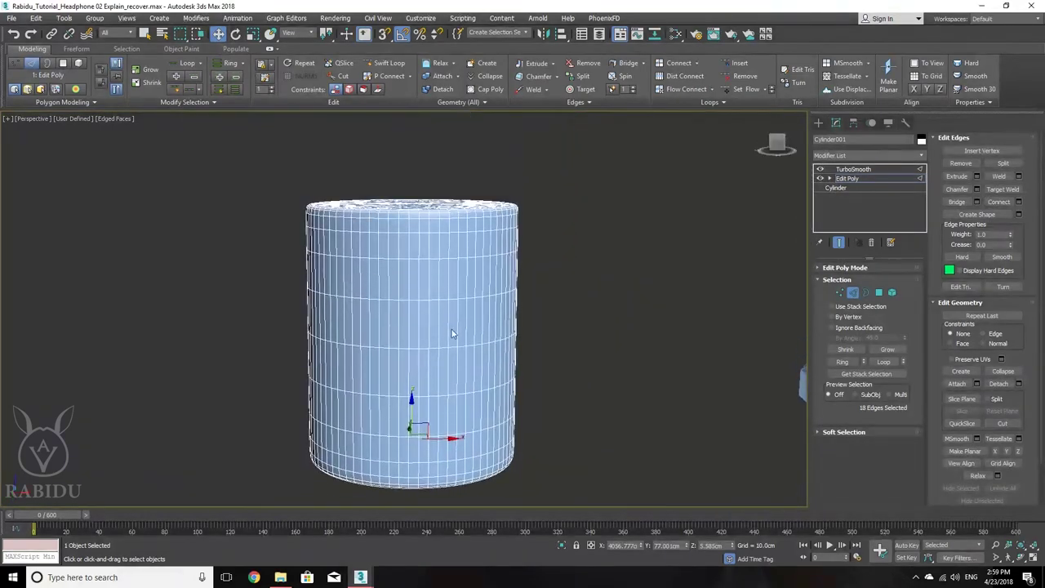
{"action": "scroll", "coordinate": [447, 211], "scroll_direction": "up", "scroll_amount": 2}
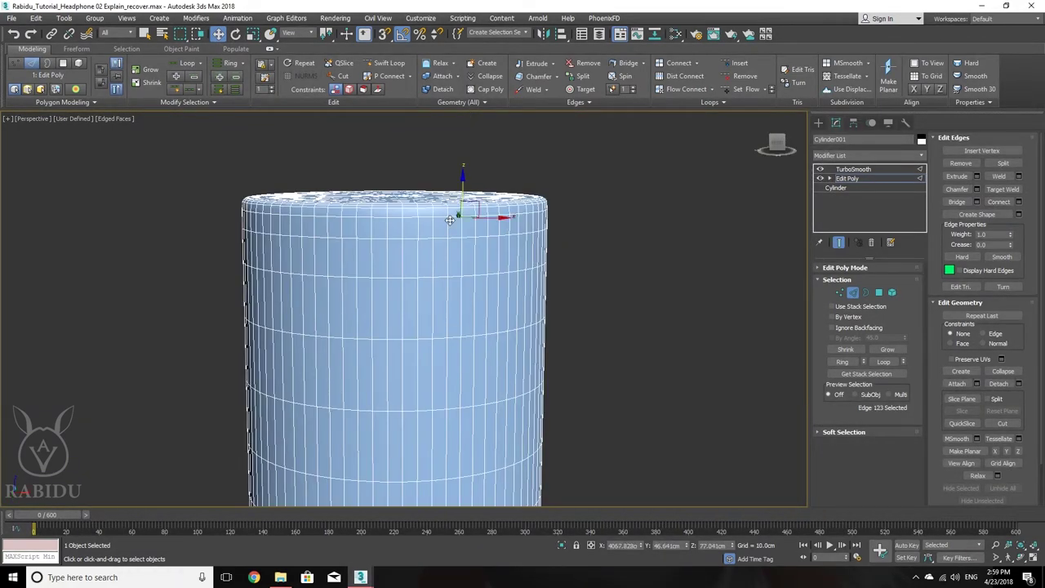
{"action": "double_click", "coordinate": [438, 202]}
{"action": "left_click_drag", "start_coordinate": [394, 175], "coordinate": [397, 193]}
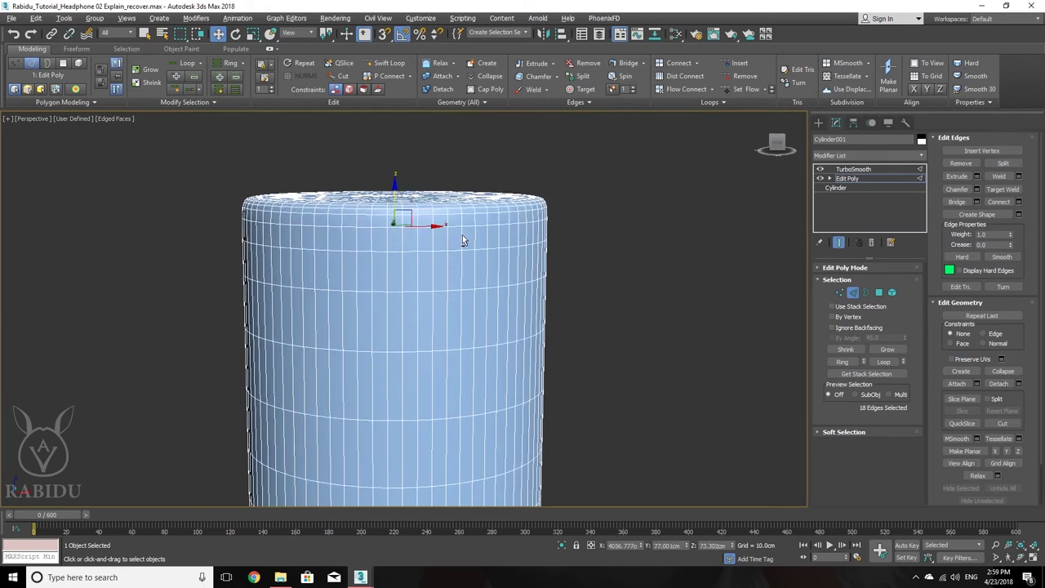
{"action": "middle_click_drag", "start_coordinate": [464, 240], "coordinate": [466, 233], "text": "alt"}
{"action": "scroll", "coordinate": [505, 237], "scroll_direction": "up", "scroll_amount": 2}
{"action": "scroll", "coordinate": [544, 234], "scroll_direction": "down", "scroll_amount": 6}
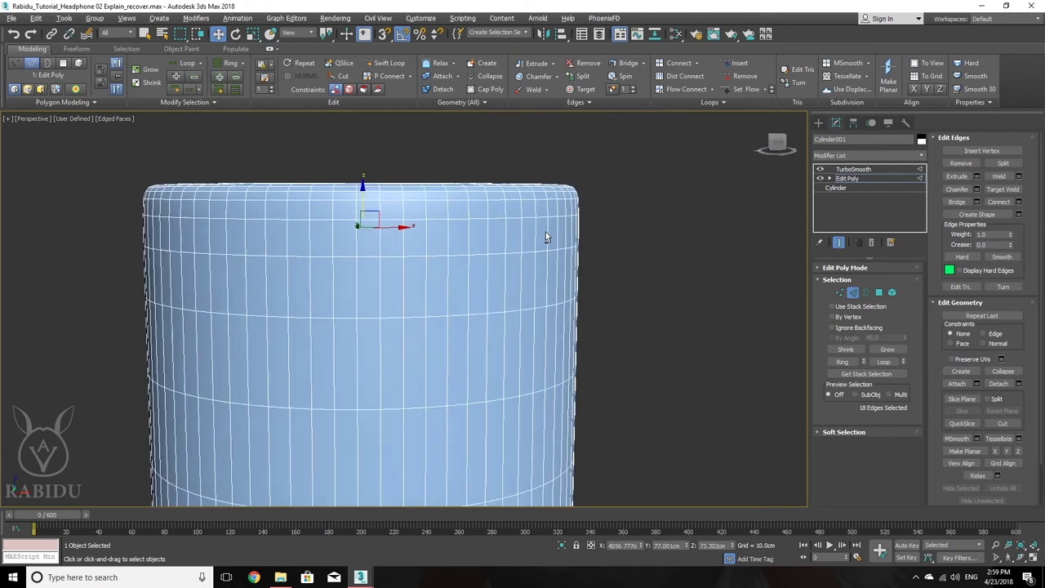
- Add an FFD 2x2x2 modifier above TurboSmooth and frame the cylinder
{"action": "left_click", "coordinate": [883, 178]}
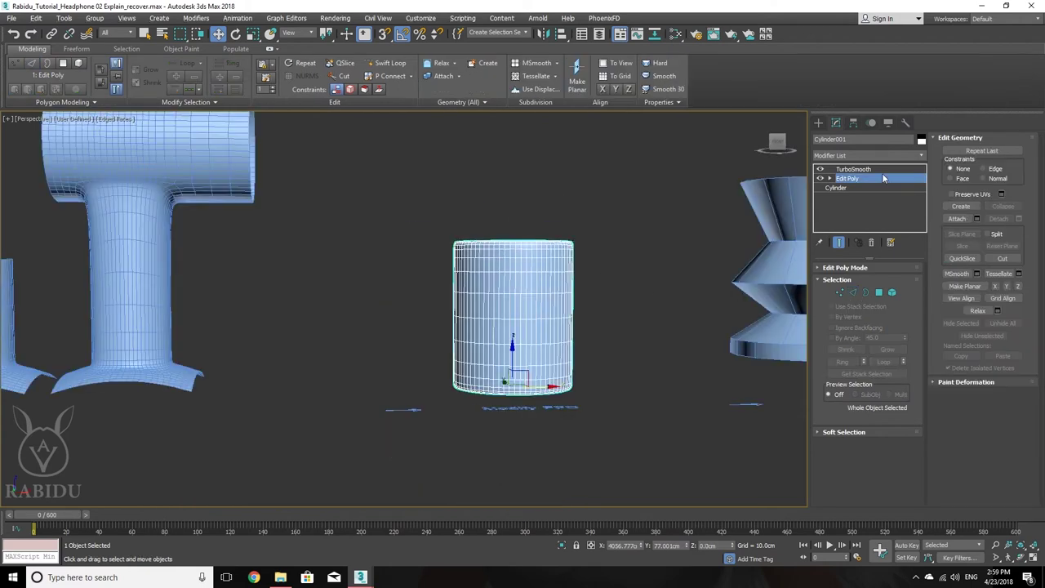
{"action": "left_click", "coordinate": [882, 169]}
{"action": "left_click", "coordinate": [888, 156]}
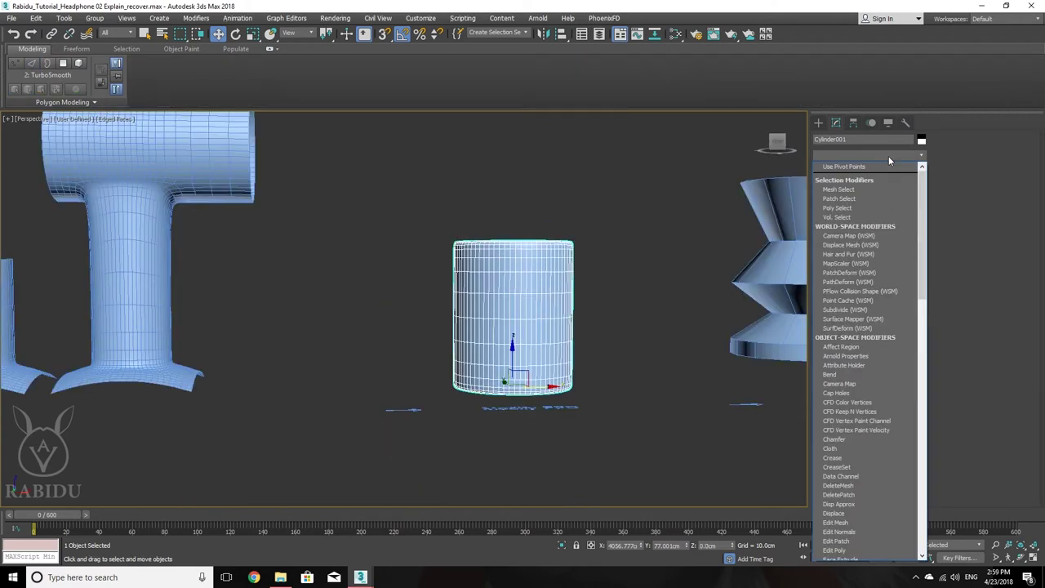
{"action": "key", "text": "f"}
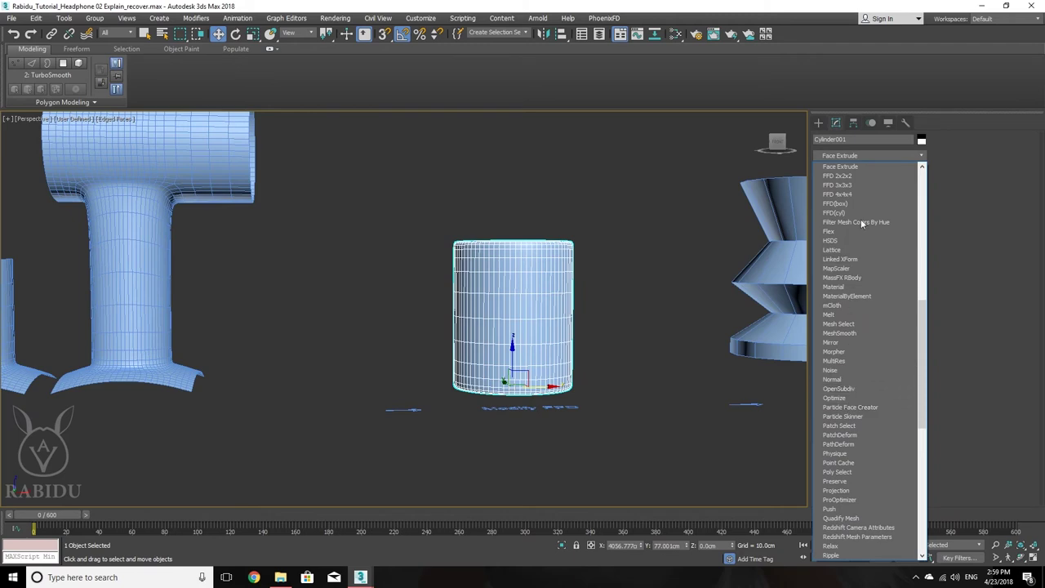
{"action": "left_click", "coordinate": [849, 176]}
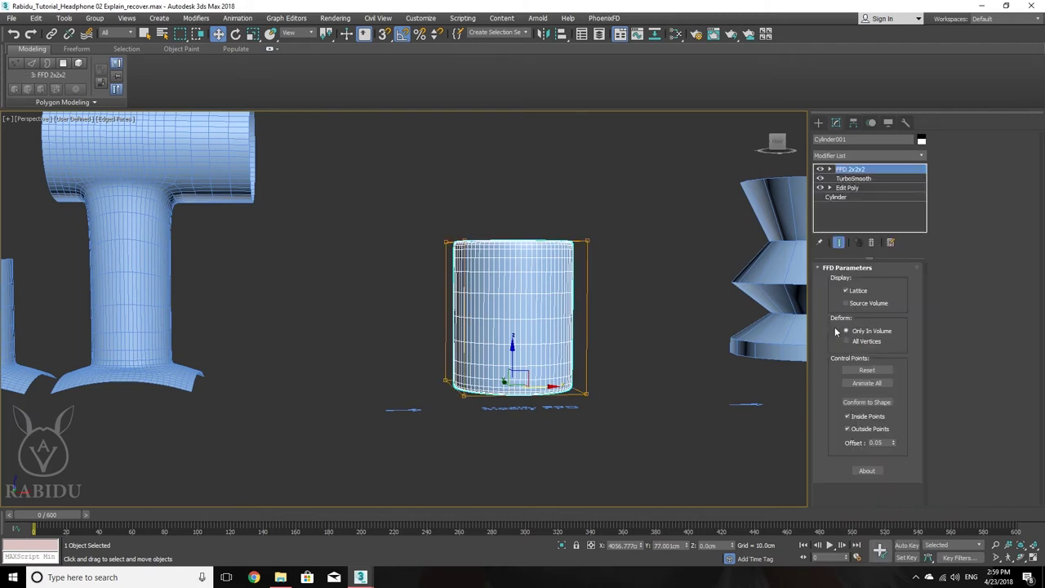
{"action": "key", "text": "z"}
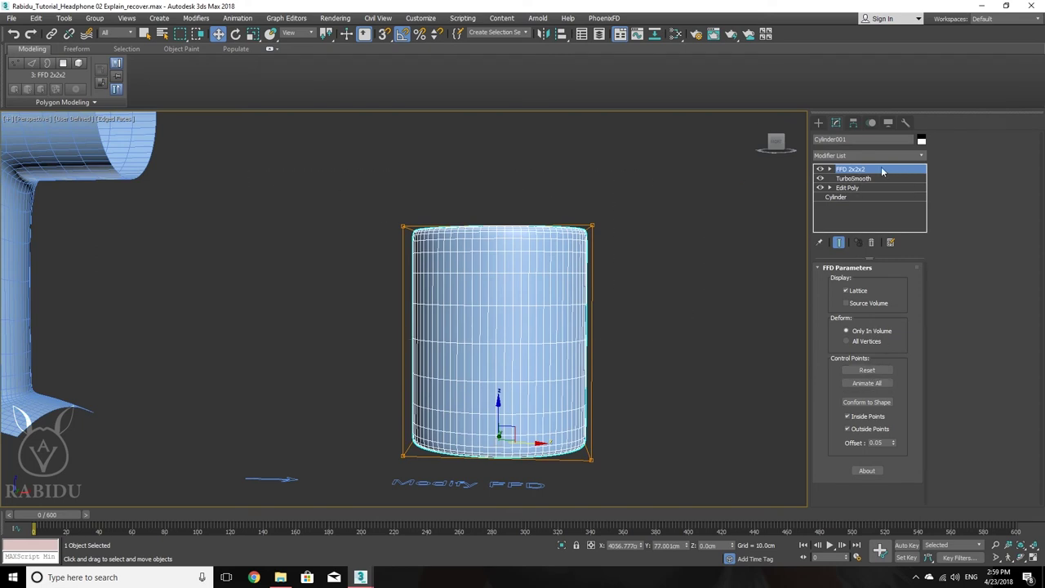
- Select the lattice's top control points and lower them along Z
{"action": "left_click", "coordinate": [506, 214]}
{"action": "left_click_drag", "start_coordinate": [486, 240], "coordinate": [630, 281]}
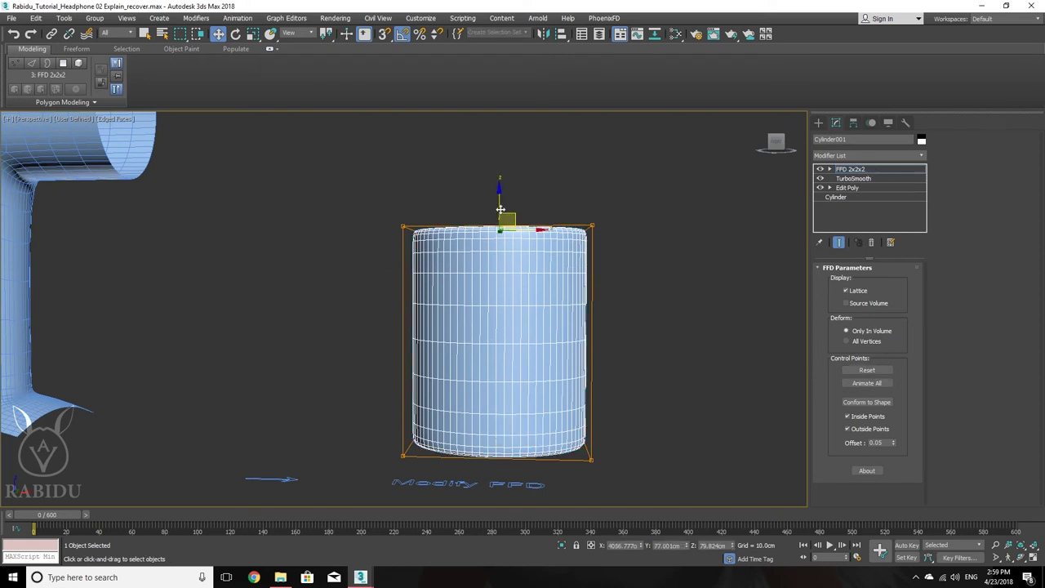
{"action": "left_click", "coordinate": [831, 172]}
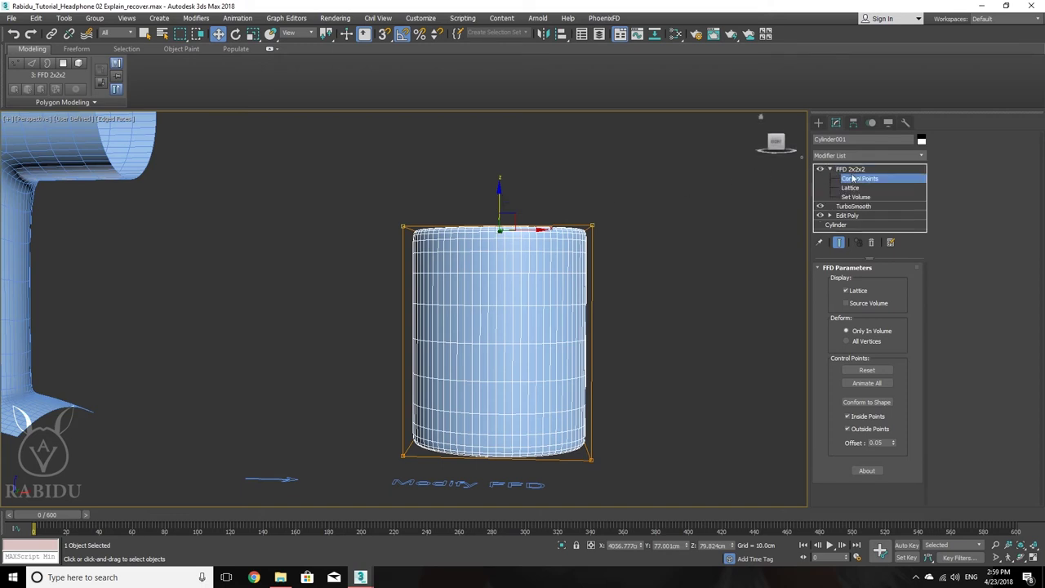
{"action": "left_click_drag", "start_coordinate": [499, 194], "coordinate": [501, 263]}
{"action": "middle_click_drag", "start_coordinate": [581, 357], "coordinate": [510, 245]}
- Pull the top control points inward so the cylinder tapers toward its top
{"action": "mouse_move", "coordinate": [510, 245]}
{"action": "left_mouse_down"}
{"action": "mouse_move", "coordinate": [504, 264]}
{"action": "mouse_move", "coordinate": [497, 245]}
{"action": "left_mouse_up"}
{"action": "middle_click_drag", "start_coordinate": [497, 245], "coordinate": [527, 272], "text": "alt"}
{"action": "scroll", "coordinate": [474, 229], "scroll_direction": "up", "scroll_amount": 5}
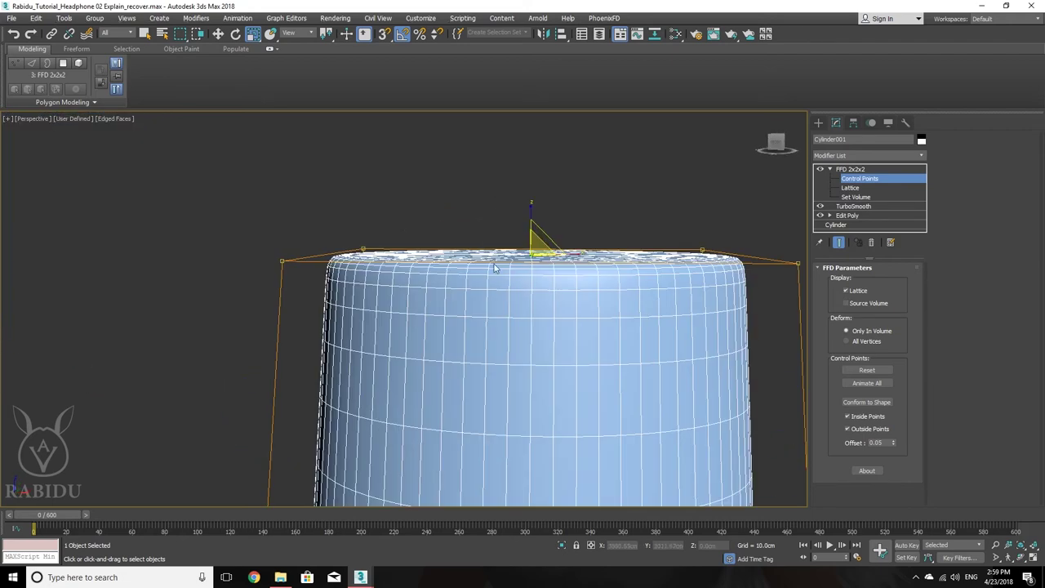
{"action": "scroll", "coordinate": [481, 241], "scroll_direction": "down", "scroll_amount": 4}
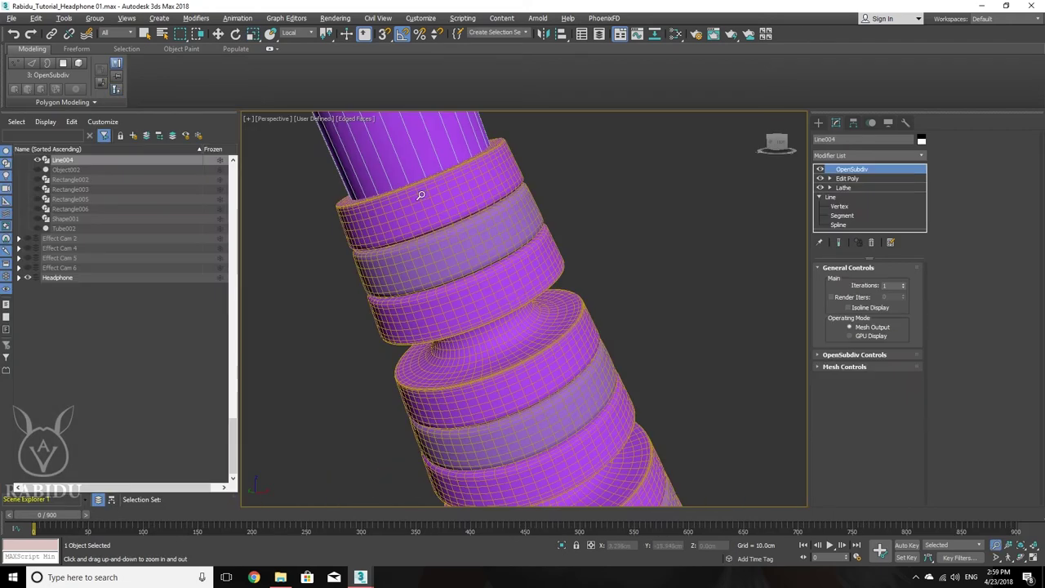
- Zoom and pan around the finished headphone's earcup in Headphone 01.max
{"action": "scroll", "coordinate": [459, 240], "scroll_direction": "down", "scroll_amount": 3}
{"action": "middle_click_drag", "start_coordinate": [460, 240], "coordinate": [435, 150]}
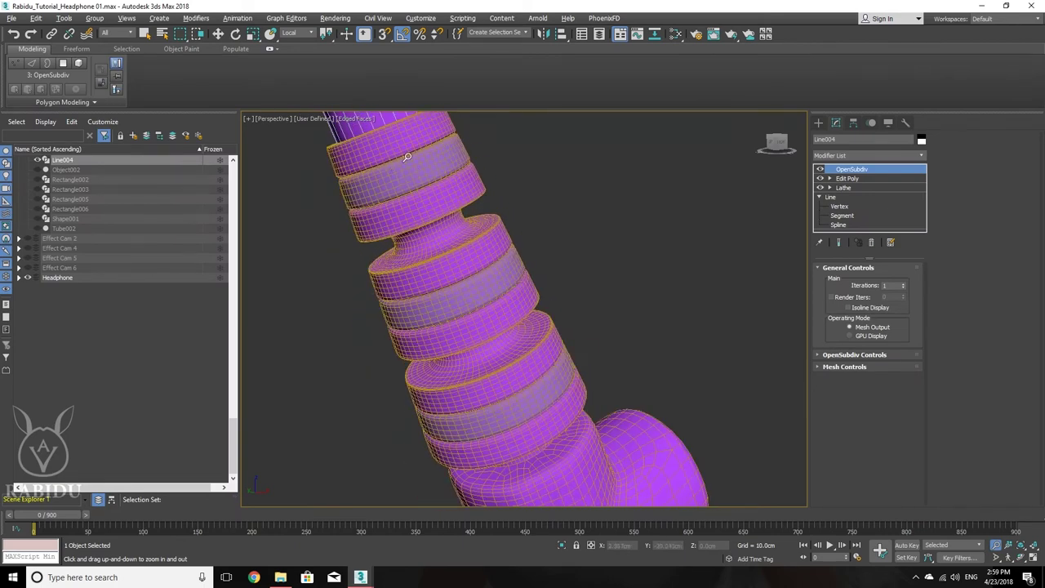
{"action": "scroll", "coordinate": [433, 171], "scroll_direction": "up", "scroll_amount": 5}
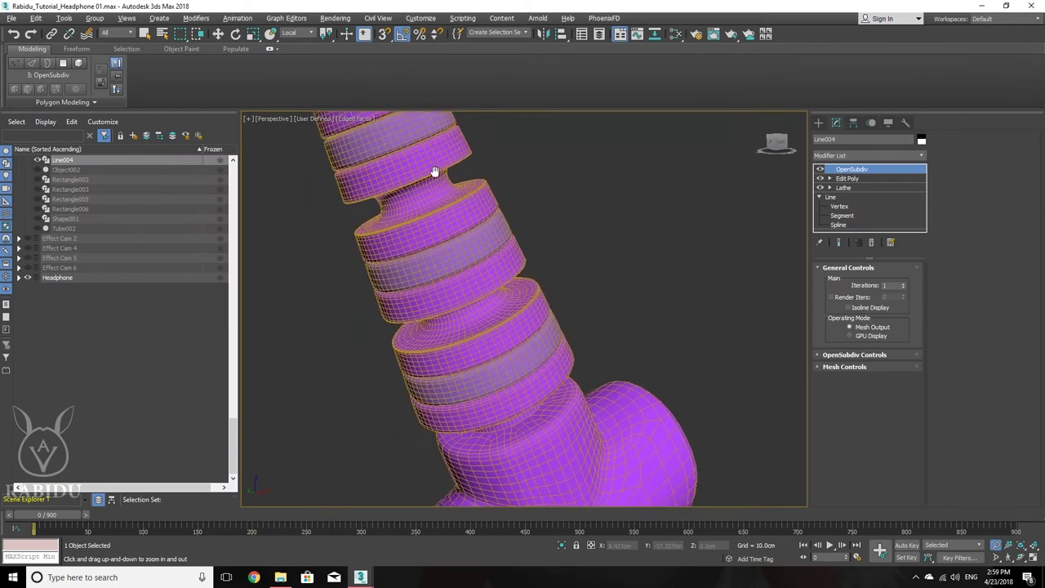
{"action": "scroll", "coordinate": [442, 199], "scroll_direction": "down", "scroll_amount": 5}
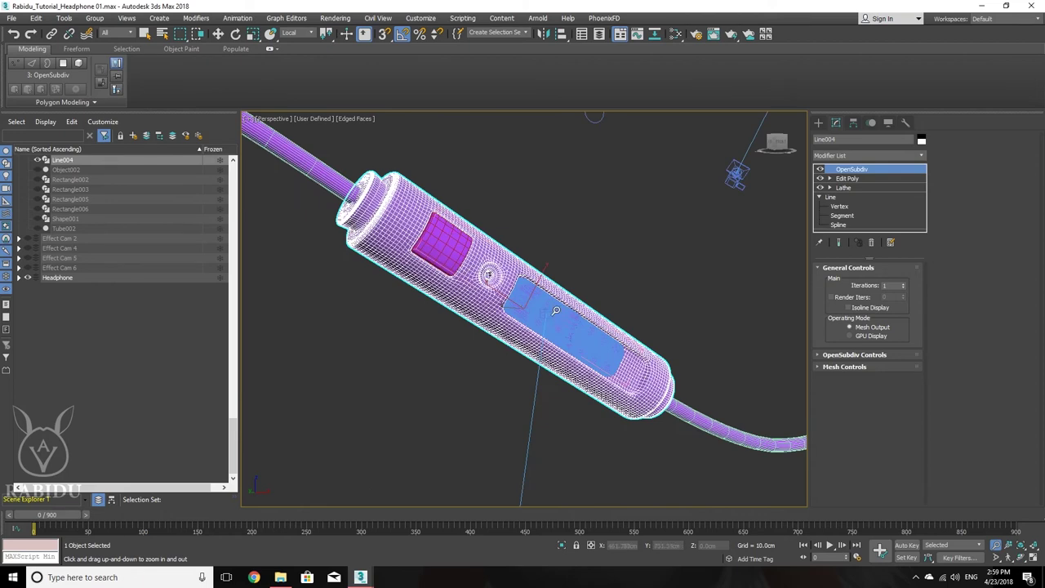
{"action": "scroll", "coordinate": [556, 311], "scroll_direction": "down", "scroll_amount": 6}
{"action": "scroll", "coordinate": [537, 294], "scroll_direction": "up", "scroll_amount": 8}
- Select the magenta stem part Headphone11 and orbit around its ringed jack
{"action": "key", "text": "w"}
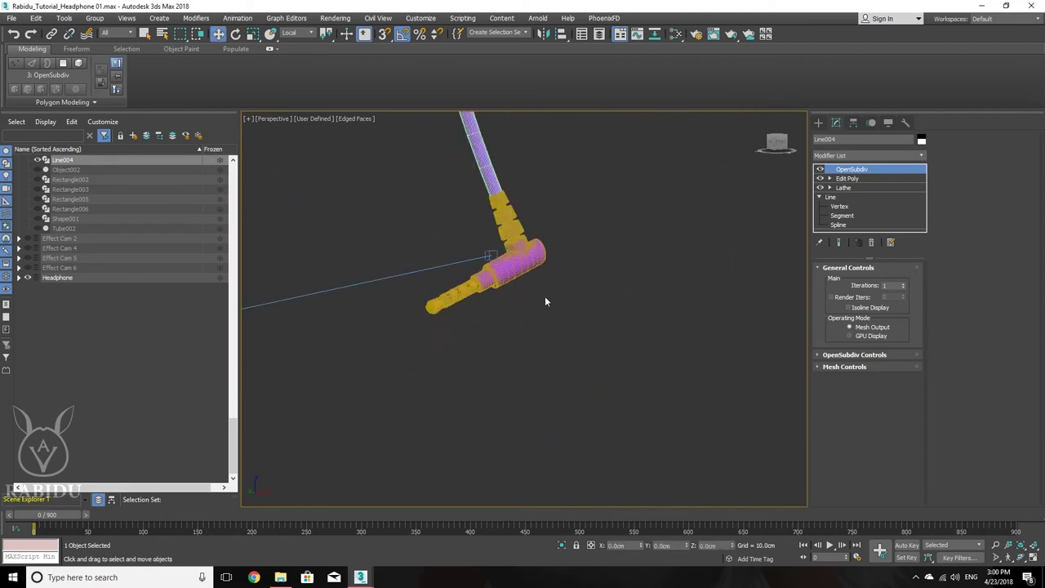
{"action": "left_click", "coordinate": [508, 159]}
{"action": "scroll", "coordinate": [508, 159], "scroll_direction": "down", "scroll_amount": 6}
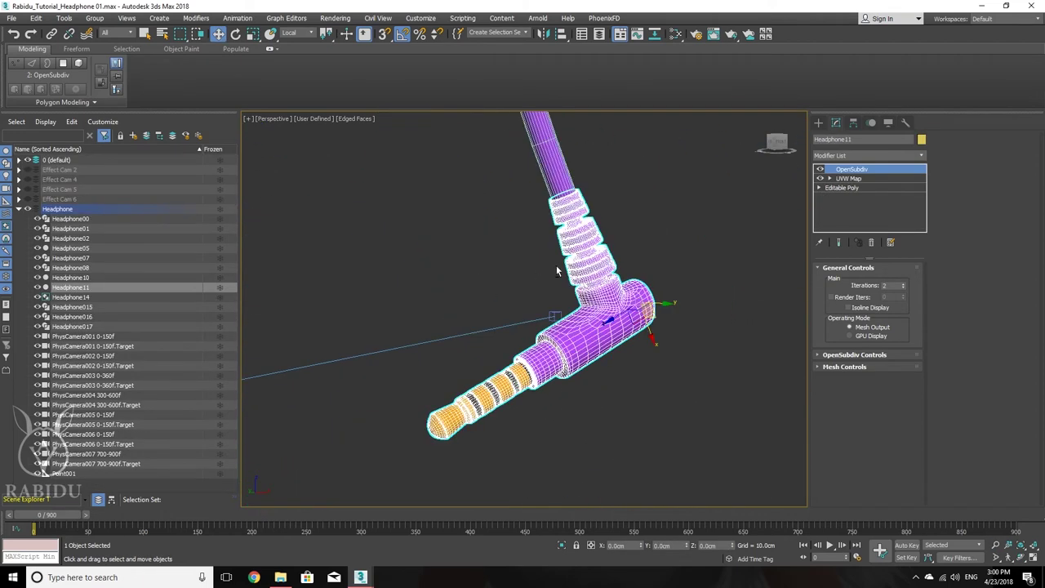
{"action": "middle_click_drag", "start_coordinate": [556, 266], "coordinate": [604, 180], "text": "alt"}
{"action": "scroll", "coordinate": [605, 175], "scroll_direction": "up", "scroll_amount": 8}
{"action": "scroll", "coordinate": [535, 236], "scroll_direction": "up", "scroll_amount": 2}
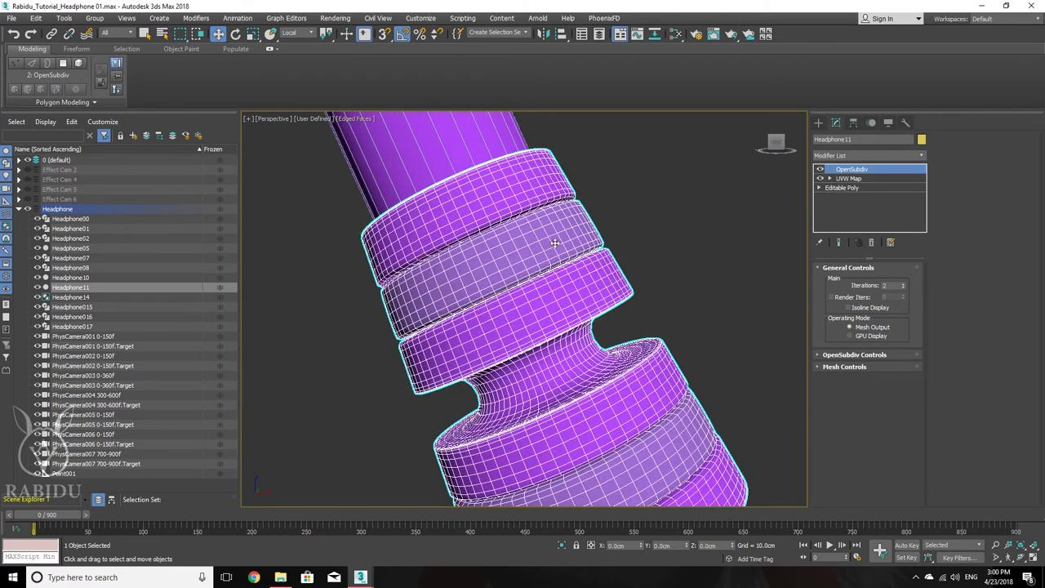
{"action": "scroll", "coordinate": [594, 290], "scroll_direction": "down", "scroll_amount": 3}
{"action": "scroll", "coordinate": [596, 294], "scroll_direction": "up", "scroll_amount": 3}
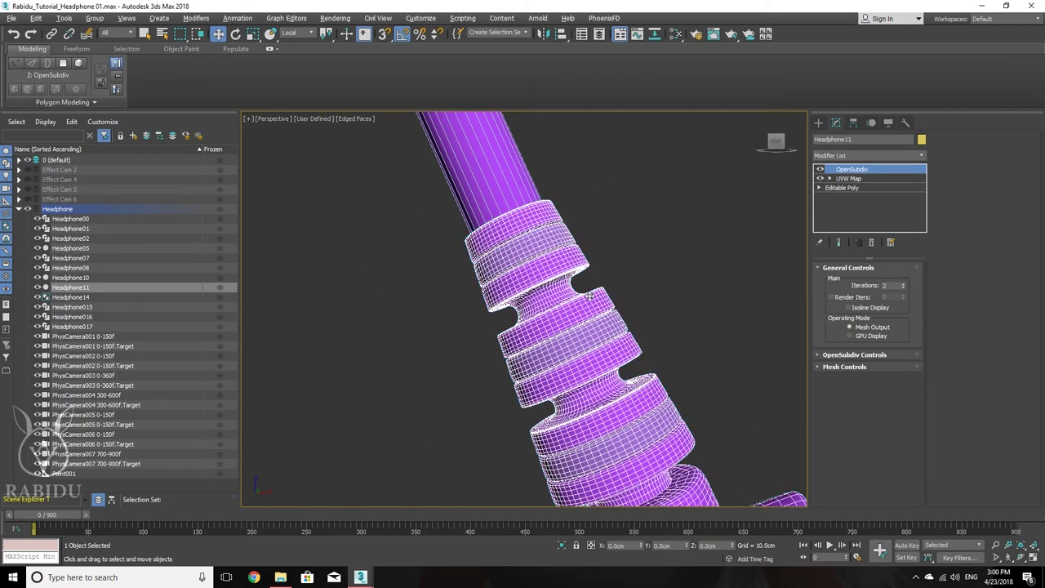
{"action": "scroll", "coordinate": [579, 296], "scroll_direction": "up", "scroll_amount": 1}
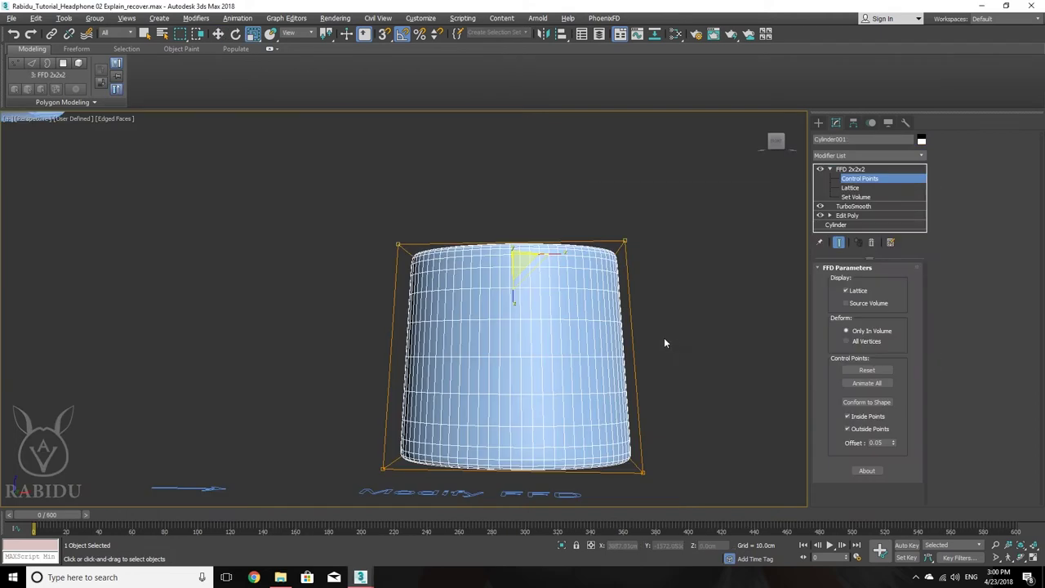
{"action": "middle_click_drag", "start_coordinate": [618, 334], "coordinate": [415, 266]}
{"action": "scroll", "coordinate": [469, 277], "scroll_direction": "down", "scroll_amount": 3}
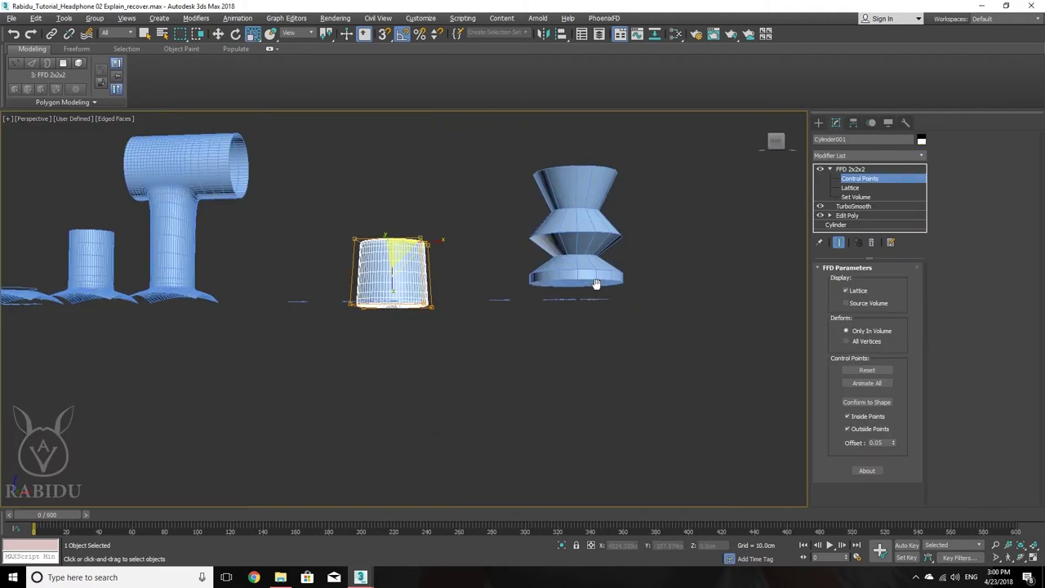
- Pan and orbit down to view the hourglass lathe object beside the cylinder
{"action": "scroll", "coordinate": [458, 271], "scroll_direction": "down", "scroll_amount": 3}
{"action": "scroll", "coordinate": [459, 295], "scroll_direction": "up", "scroll_amount": 2}
{"action": "scroll", "coordinate": [459, 294], "scroll_direction": "up", "scroll_amount": 5}
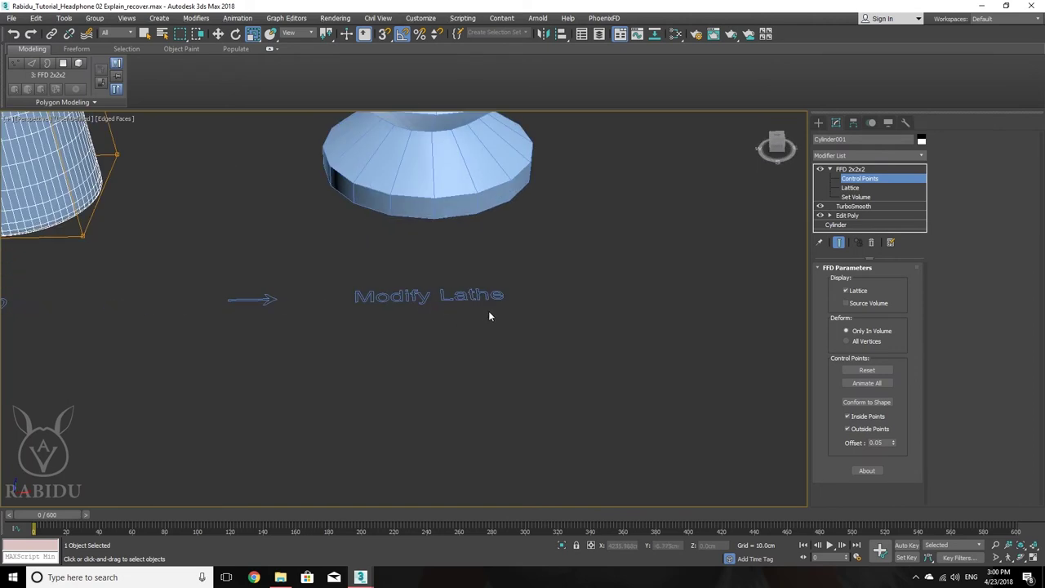
{"action": "middle_click_drag", "start_coordinate": [488, 314], "coordinate": [519, 338]}
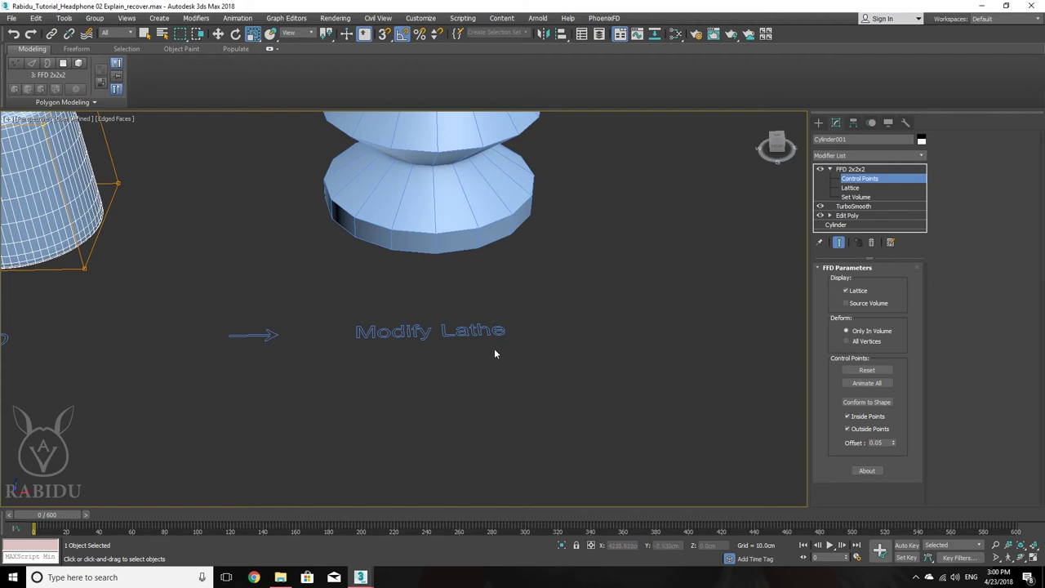
{"action": "scroll", "coordinate": [470, 349], "scroll_direction": "down", "scroll_amount": 6}
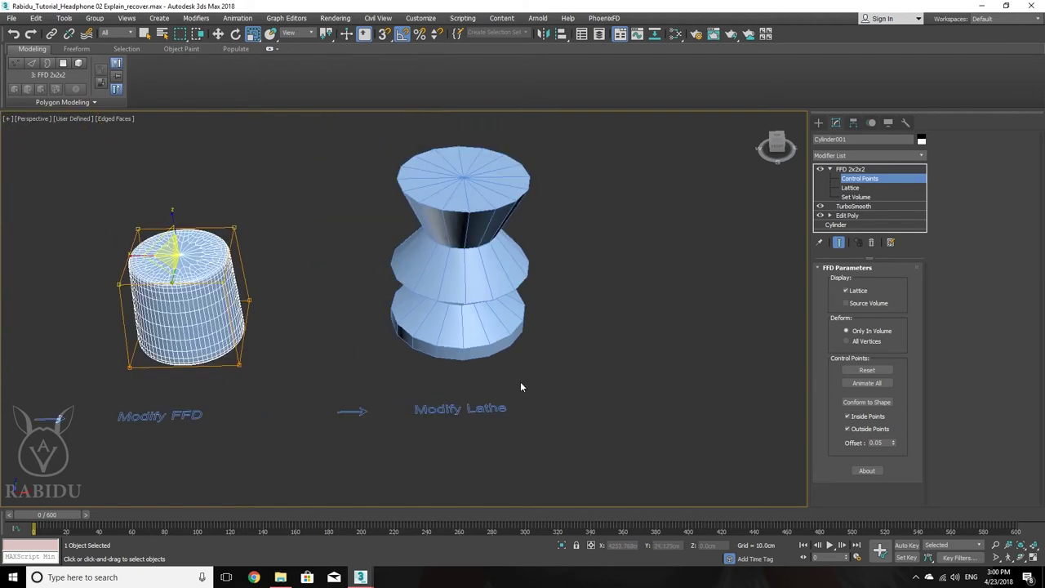
{"action": "middle_click_drag", "start_coordinate": [517, 384], "coordinate": [496, 377], "text": "alt"}
{"action": "scroll", "coordinate": [532, 397], "scroll_direction": "up", "scroll_amount": 3}
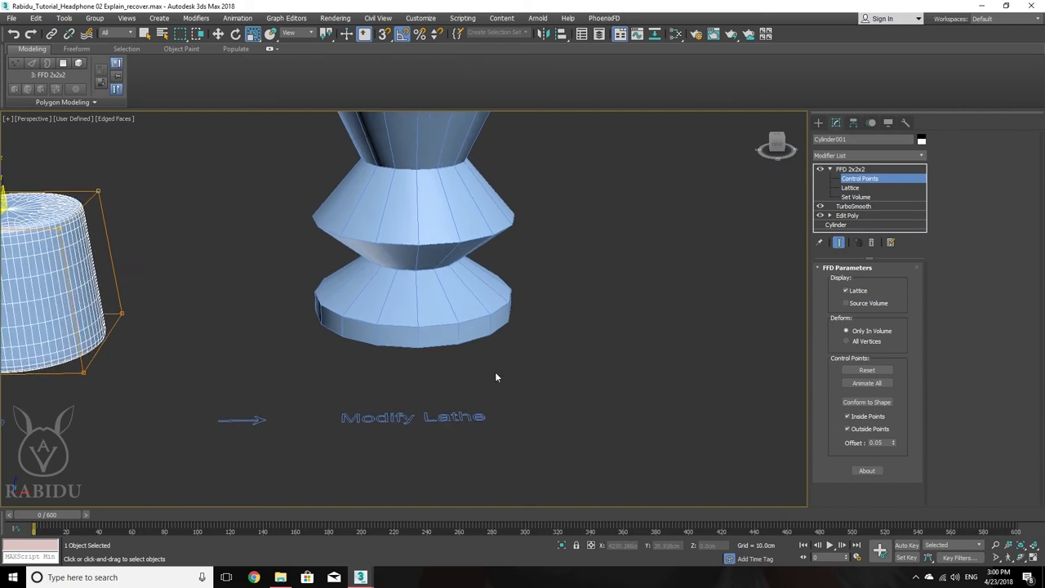
- Exit FFD control-point editing, select the hourglass object and bring up its Lathe modifier's context menu
{"action": "left_click", "coordinate": [886, 169]}
{"action": "left_click", "coordinate": [448, 293]}
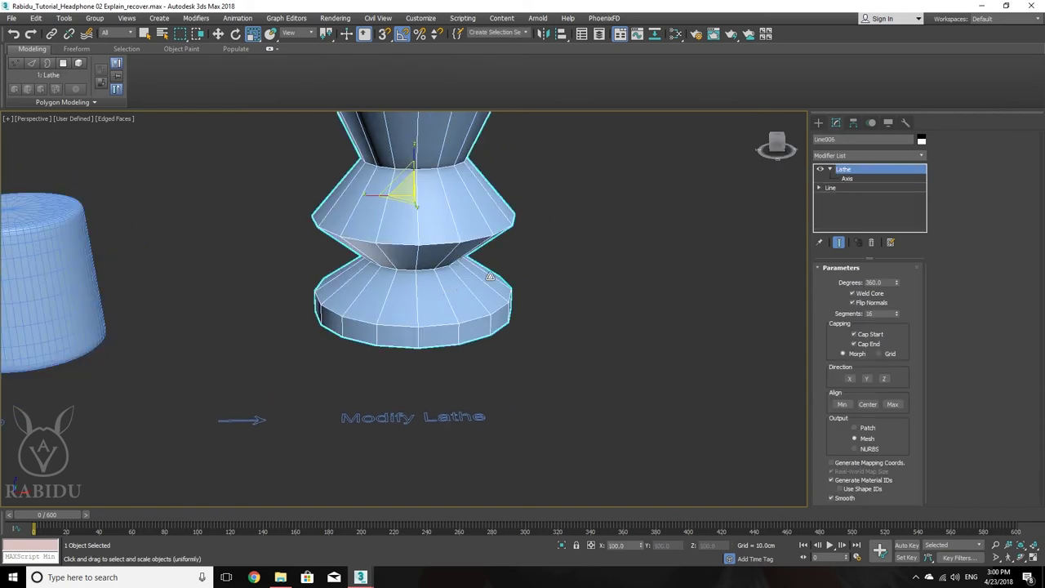
{"action": "scroll", "coordinate": [490, 277], "scroll_direction": "down", "scroll_amount": 3}
{"action": "middle_click_drag", "start_coordinate": [499, 298], "coordinate": [539, 284], "text": "alt"}
{"action": "scroll", "coordinate": [463, 249], "scroll_direction": "up", "scroll_amount": 2}
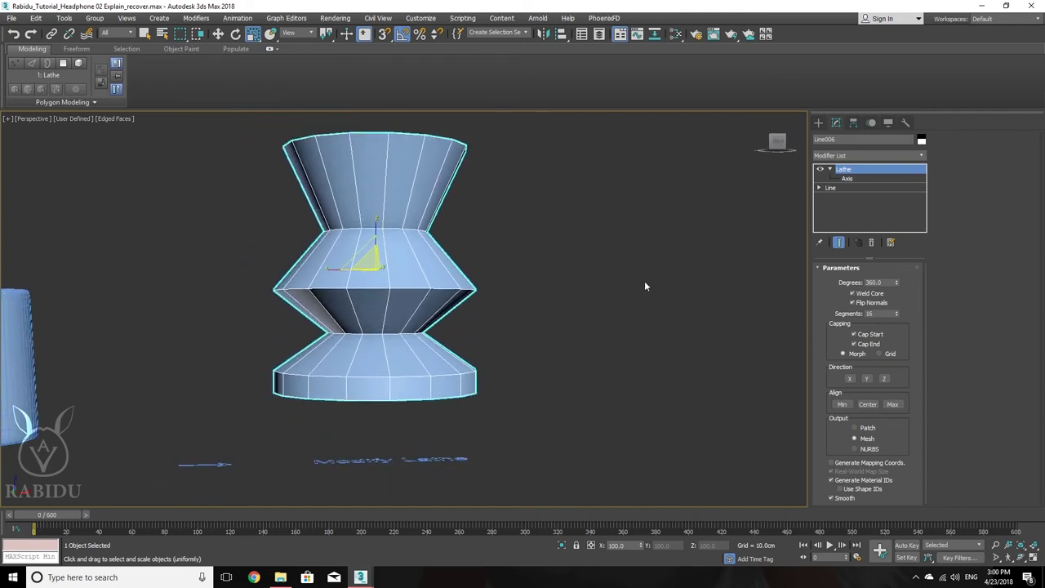
{"action": "right_click", "coordinate": [853, 176]}
- Delete the Lathe modifier, leaving Line006 as its zigzag profile
{"action": "left_click", "coordinate": [881, 192]}
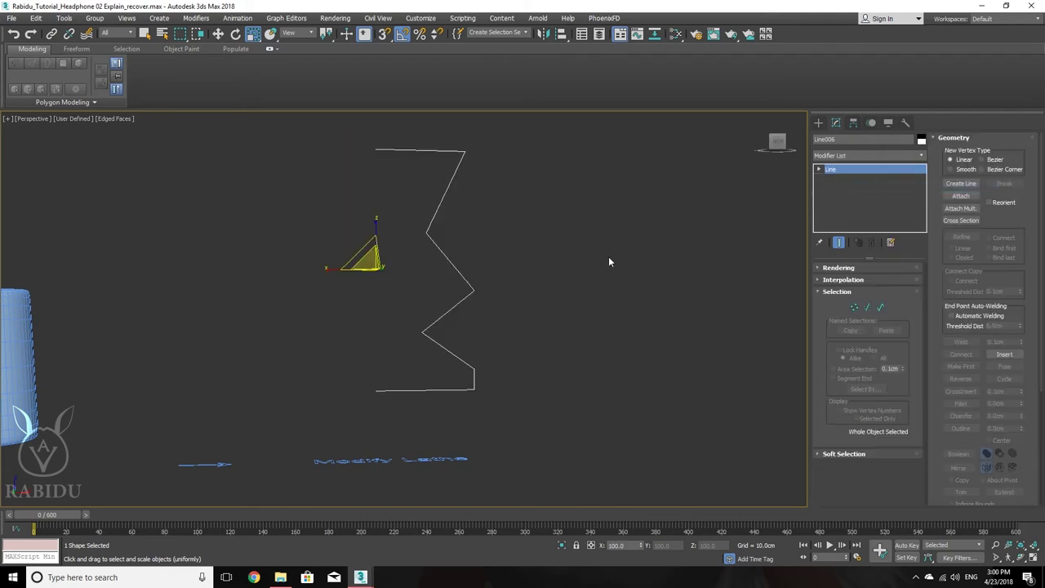
{"action": "middle_click_drag", "start_coordinate": [562, 273], "coordinate": [560, 299], "text": "alt"}
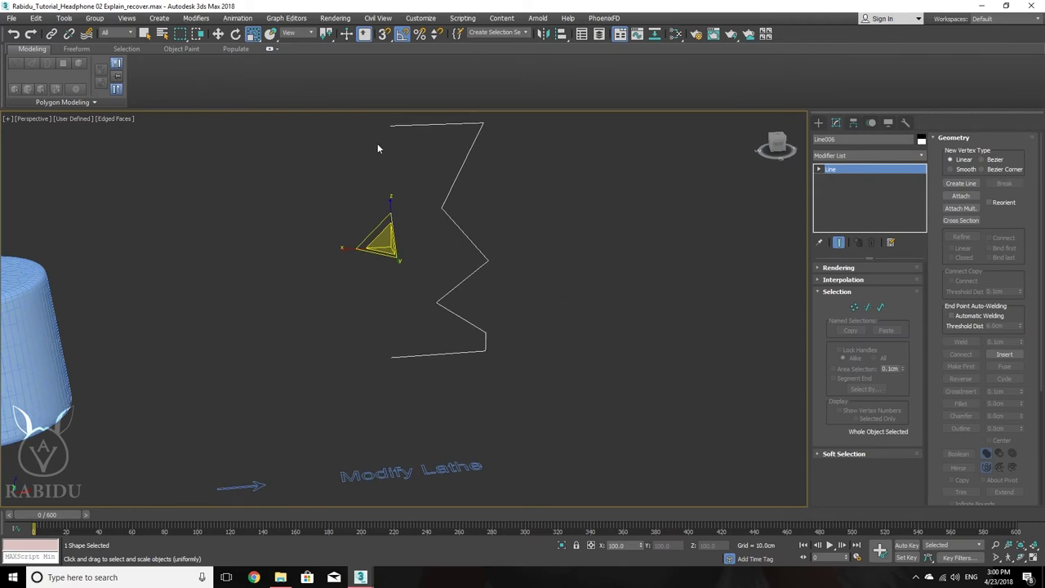
{"action": "middle_click_drag", "start_coordinate": [444, 155], "coordinate": [445, 161], "text": "alt"}
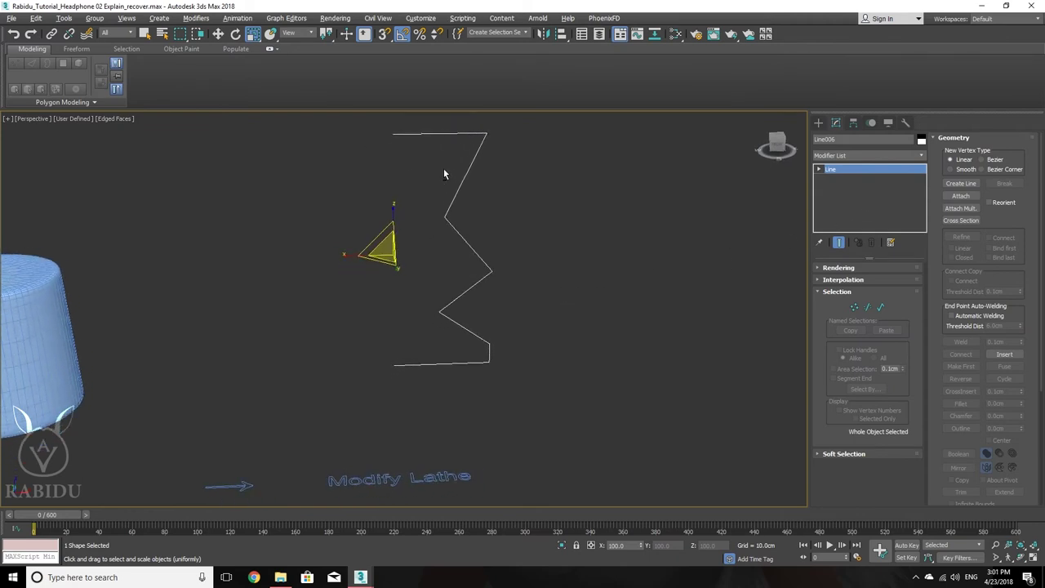
- Start drawing a new Line from Create > Shapes, then cancel it
{"action": "left_click", "coordinate": [818, 121]}
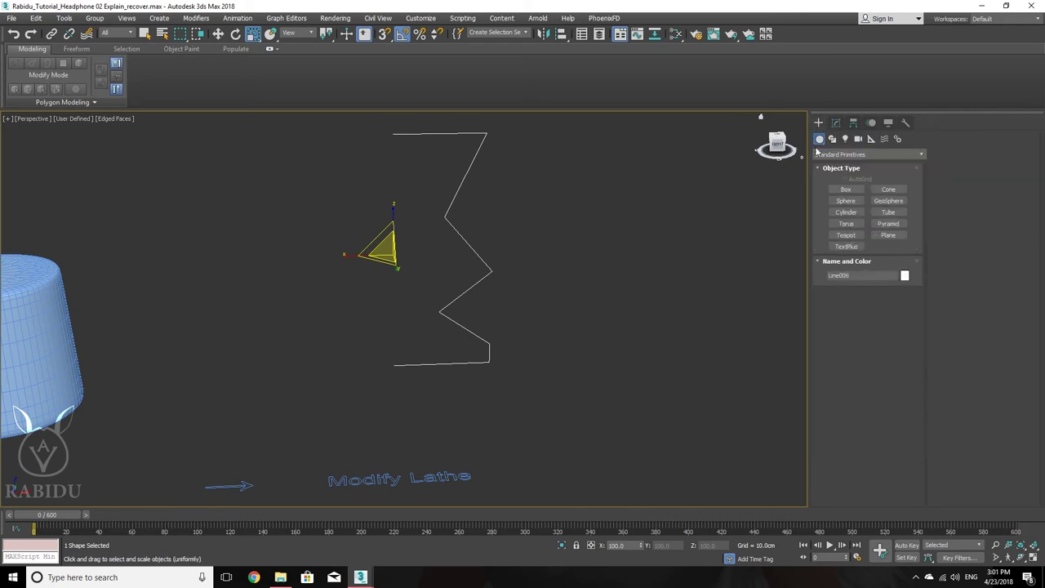
{"action": "left_click", "coordinate": [832, 138]}
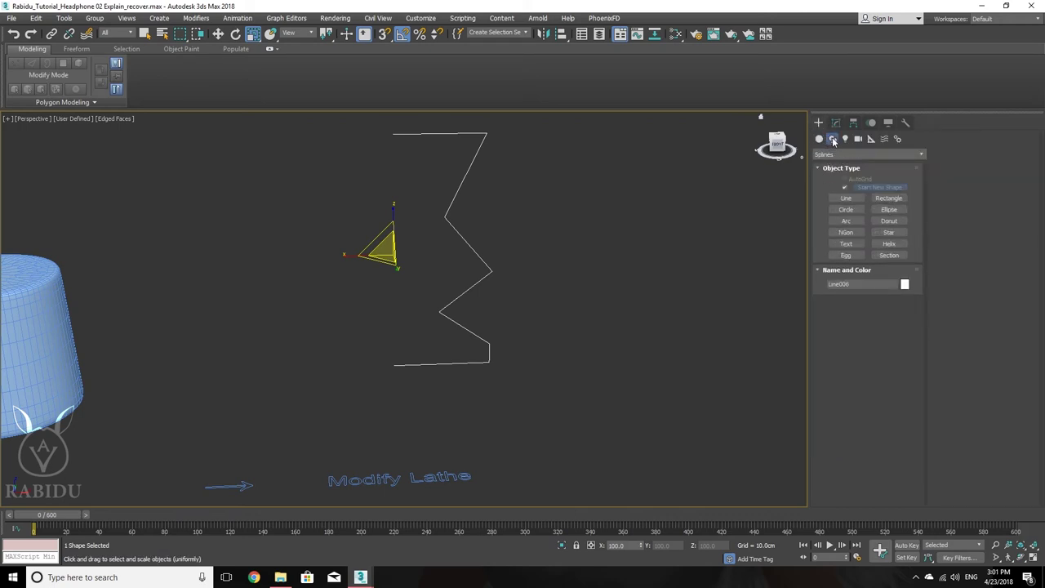
{"action": "left_click", "coordinate": [846, 197]}
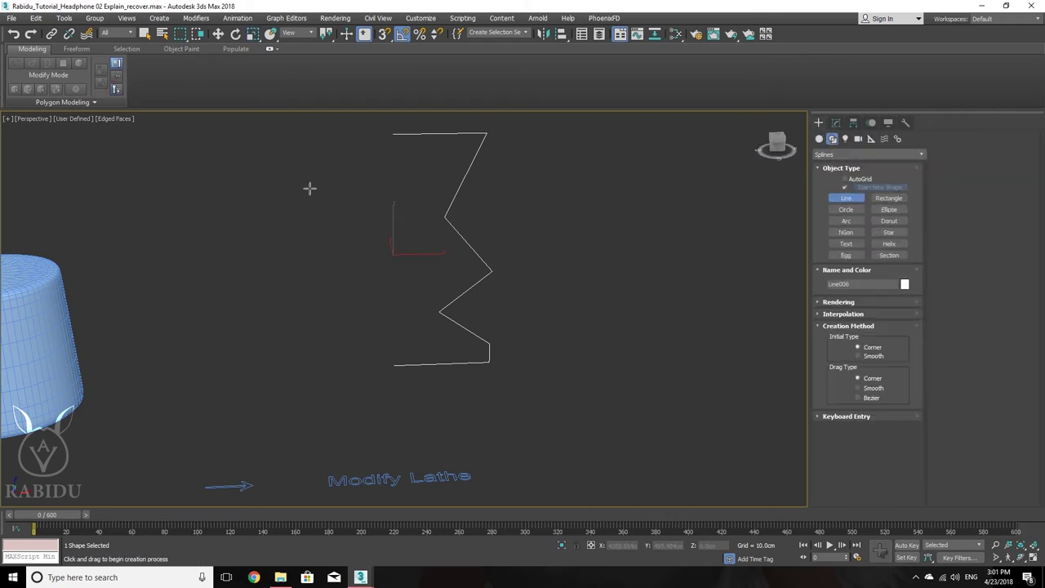
{"action": "right_click", "coordinate": [412, 262]}
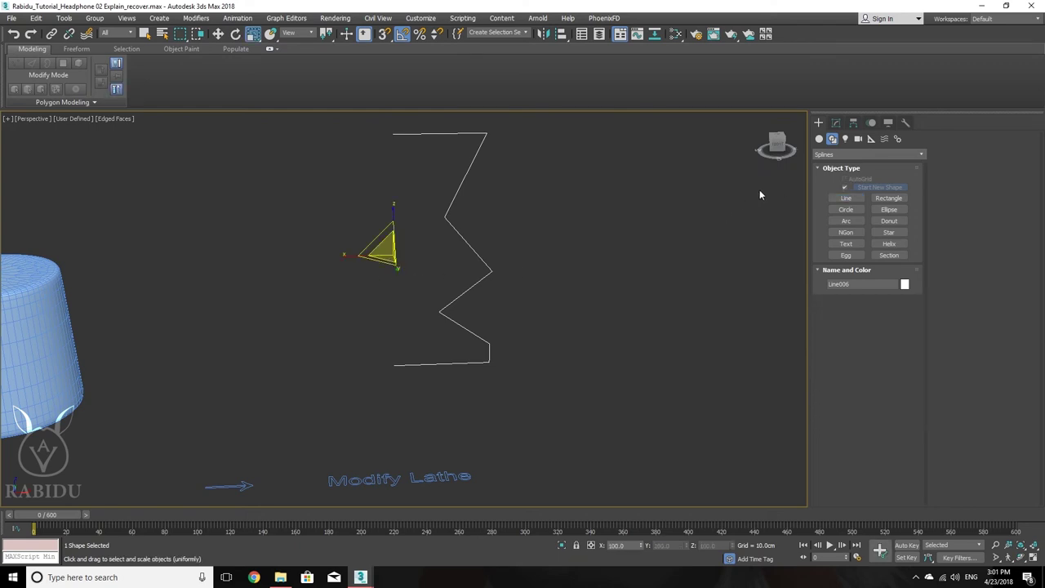
- Select the profile's upper inner corner vertex, then return to the Line level and the Modifier List
{"action": "left_click", "coordinate": [835, 123]}
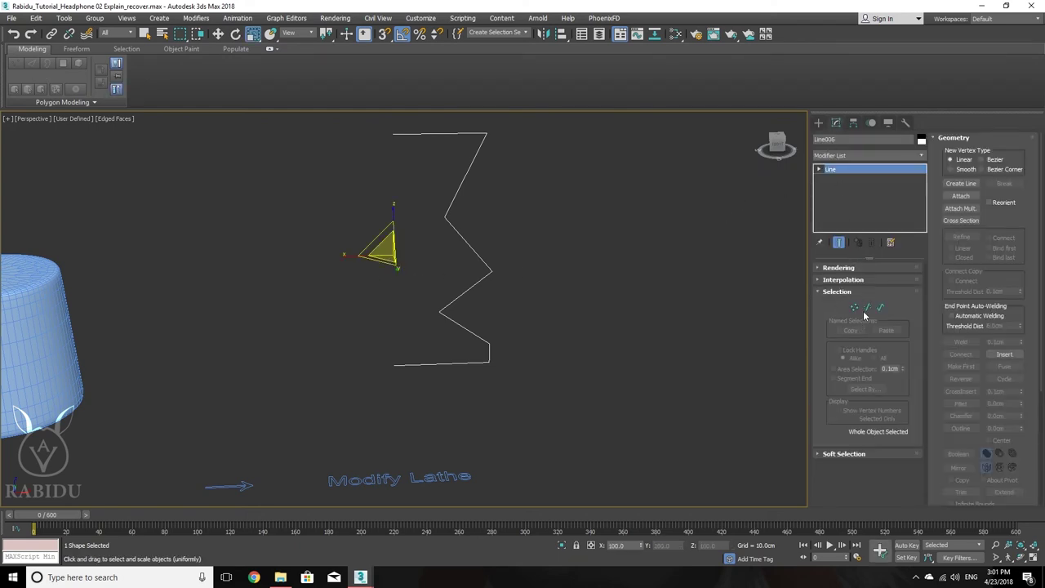
{"action": "left_click", "coordinate": [854, 307]}
{"action": "middle_click_drag", "start_coordinate": [429, 251], "coordinate": [476, 292]}
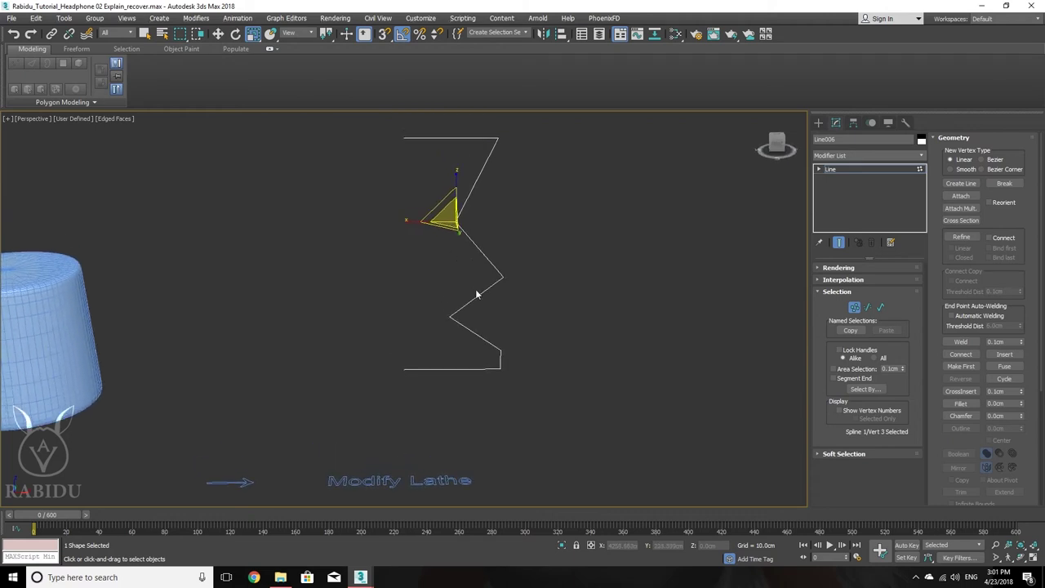
{"action": "key", "text": "w"}
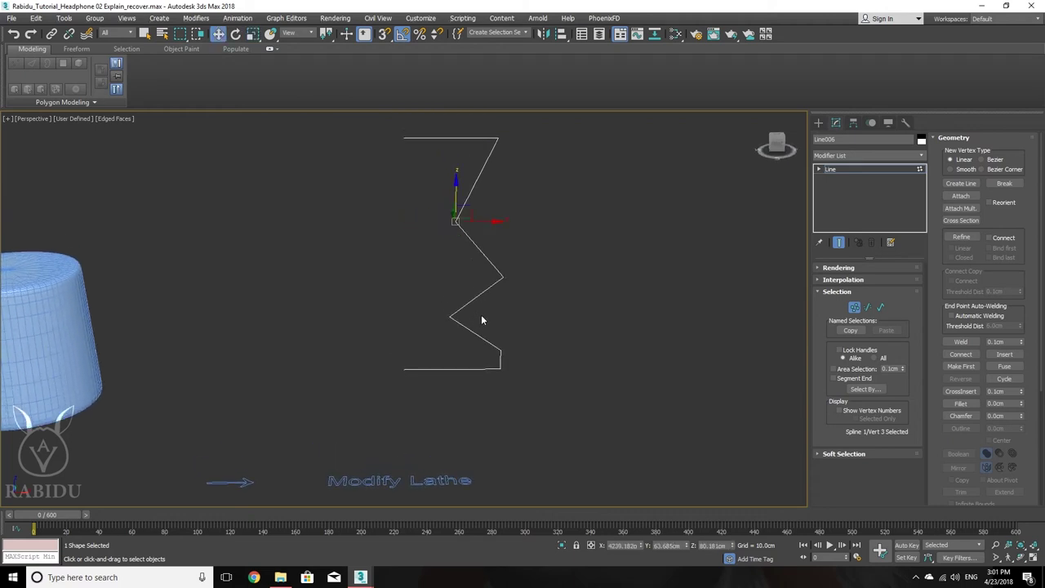
{"action": "left_click", "coordinate": [895, 170]}
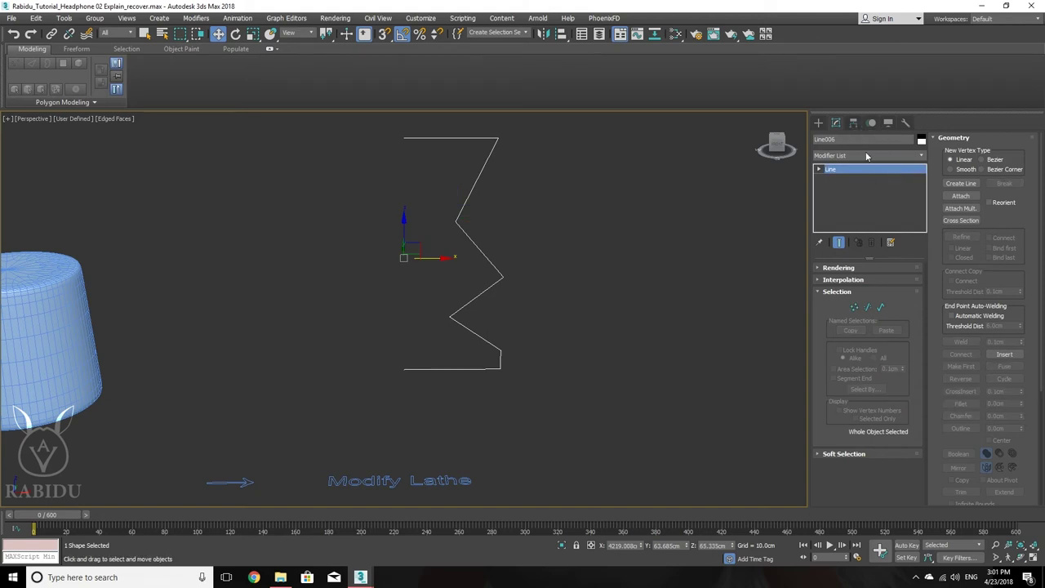
{"action": "left_click", "coordinate": [867, 155]}
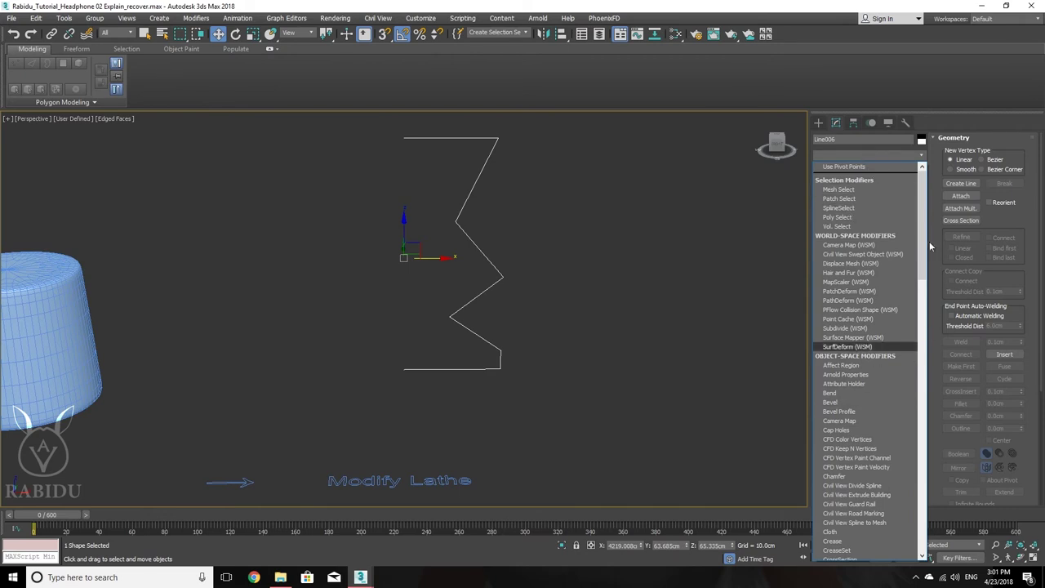
- Apply Lathe to the zigzag line profile and show its axis
{"action": "left_click_drag", "start_coordinate": [925, 246], "coordinate": [937, 356]}
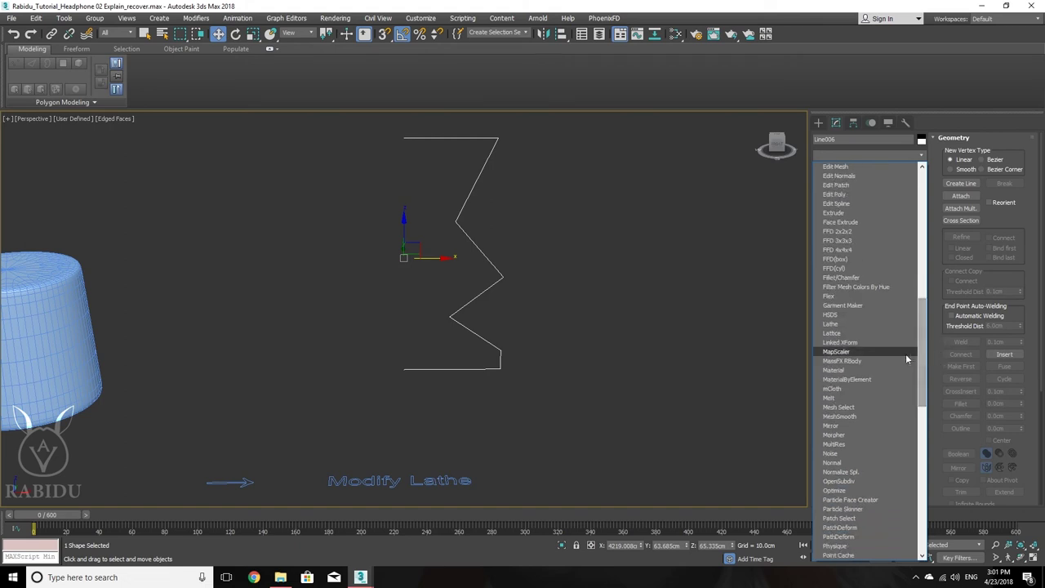
{"action": "left_click", "coordinate": [841, 324]}
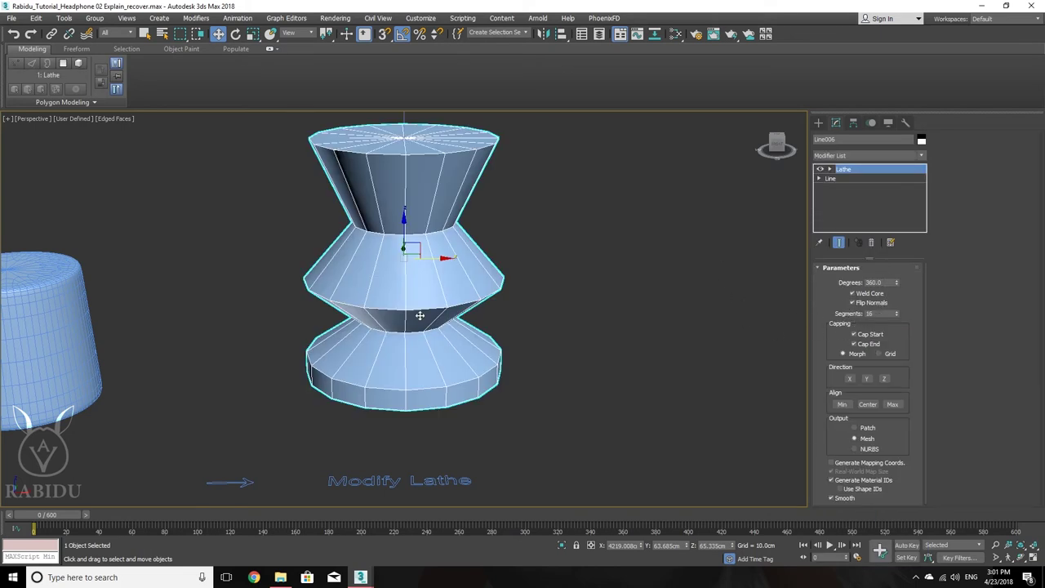
{"action": "left_click", "coordinate": [829, 169]}
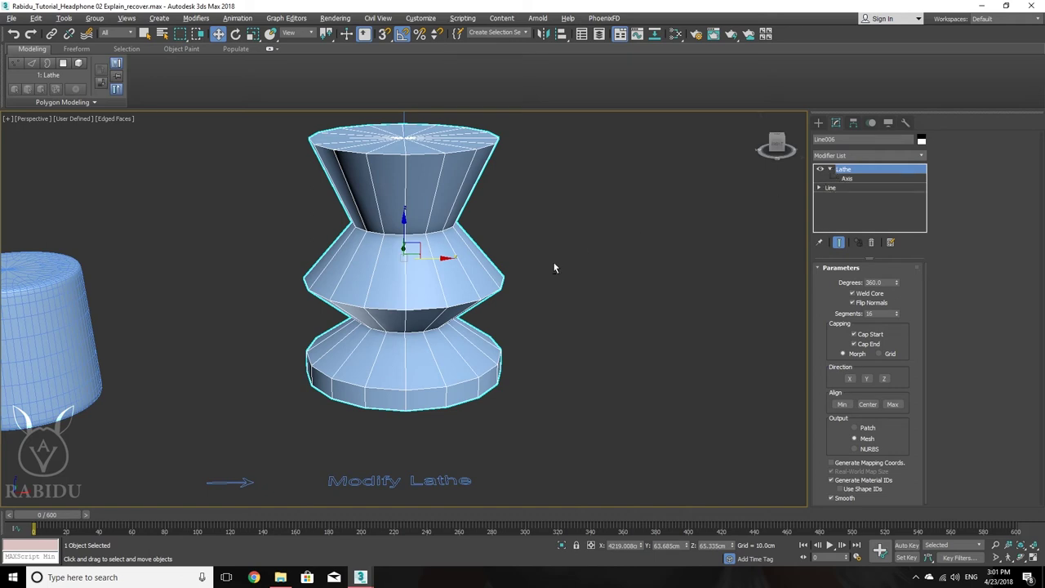
{"action": "middle_click_drag", "start_coordinate": [553, 262], "coordinate": [549, 301], "text": "alt"}
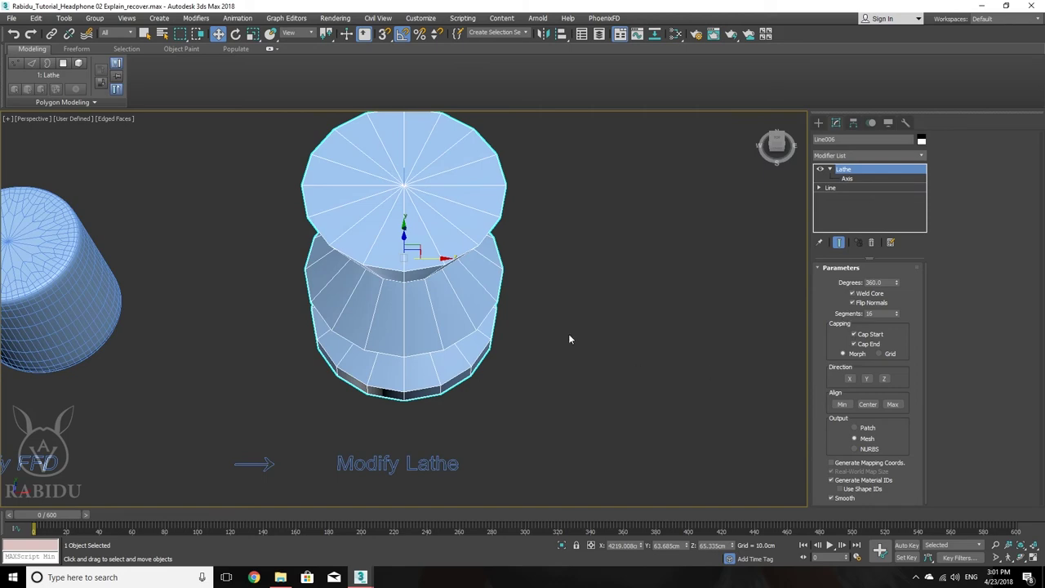
{"action": "middle_click_drag", "start_coordinate": [569, 338], "coordinate": [617, 304], "text": "alt"}
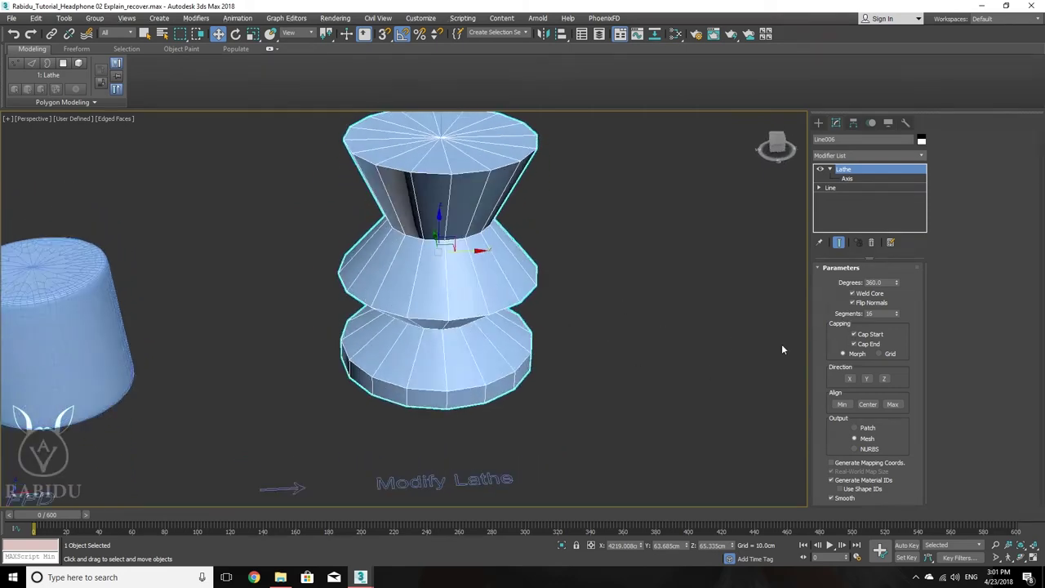
- Try Lathe directions X, Y and Z, settling on Y for an upright hourglass
{"action": "left_click", "coordinate": [850, 378]}
{"action": "left_click", "coordinate": [865, 379]}
{"action": "left_click", "coordinate": [883, 379]}
{"action": "middle_click_drag", "start_coordinate": [574, 344], "coordinate": [520, 323], "text": "alt"}
{"action": "left_click", "coordinate": [866, 379]}
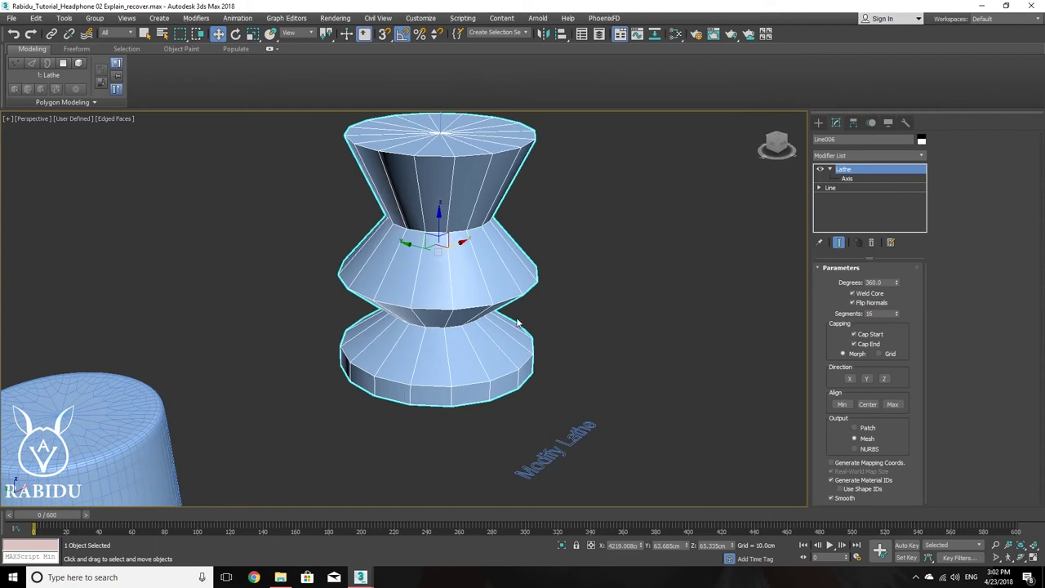
{"action": "left_click", "coordinate": [305, 33]}
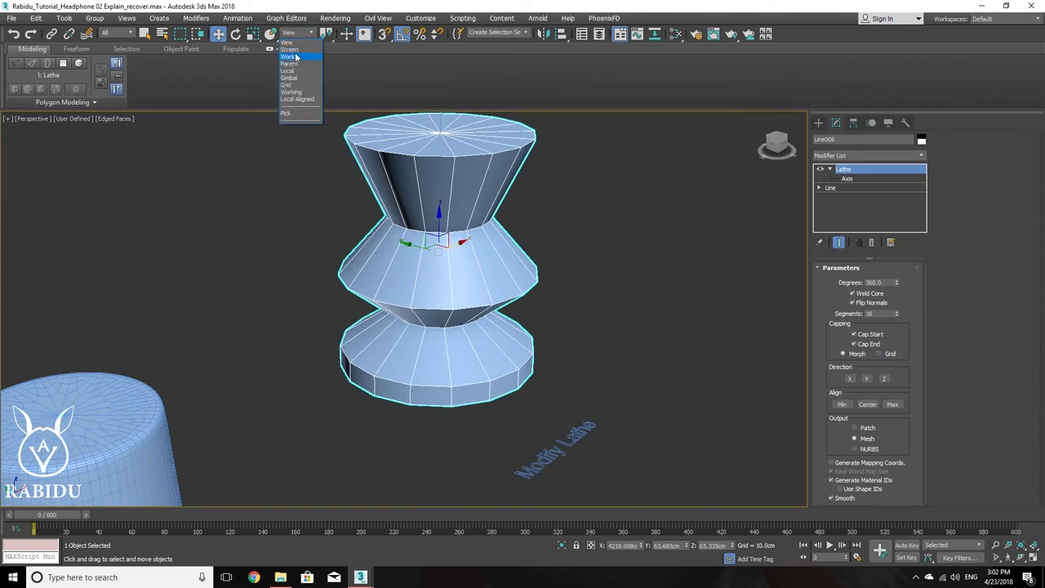
{"action": "left_click", "coordinate": [294, 55]}
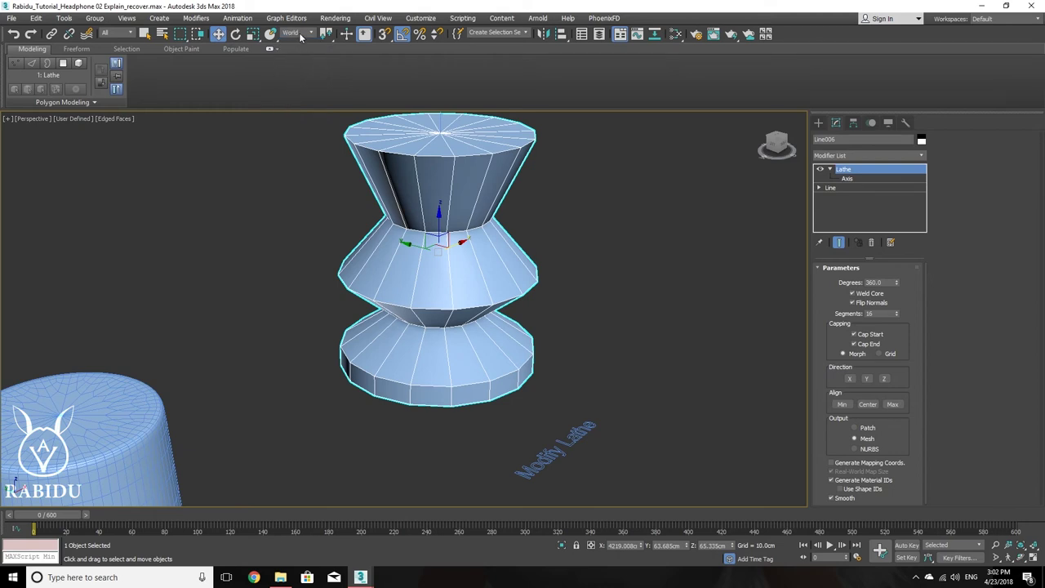
{"action": "left_click", "coordinate": [304, 34]}
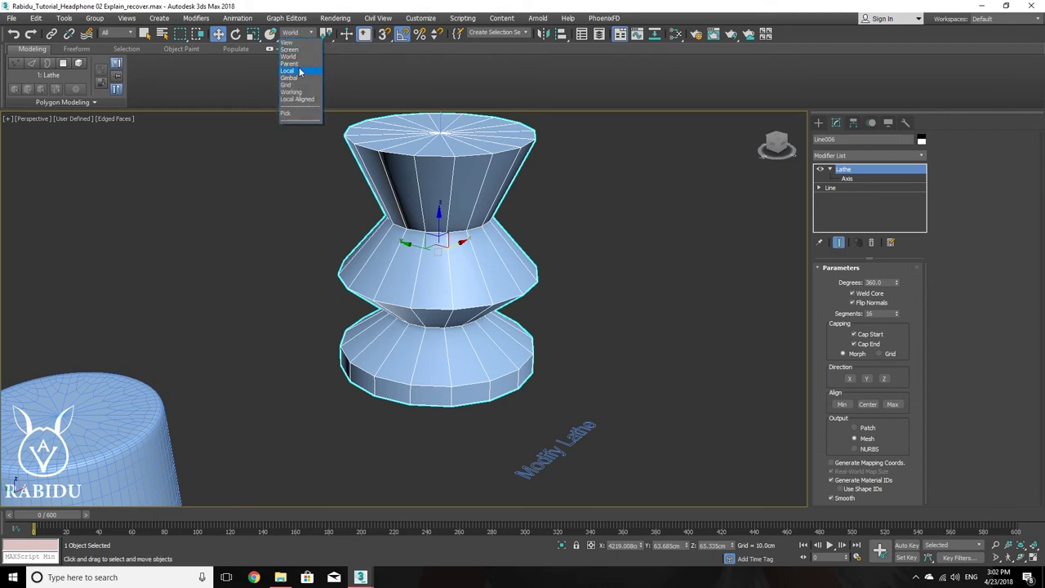
{"action": "left_click", "coordinate": [299, 71]}
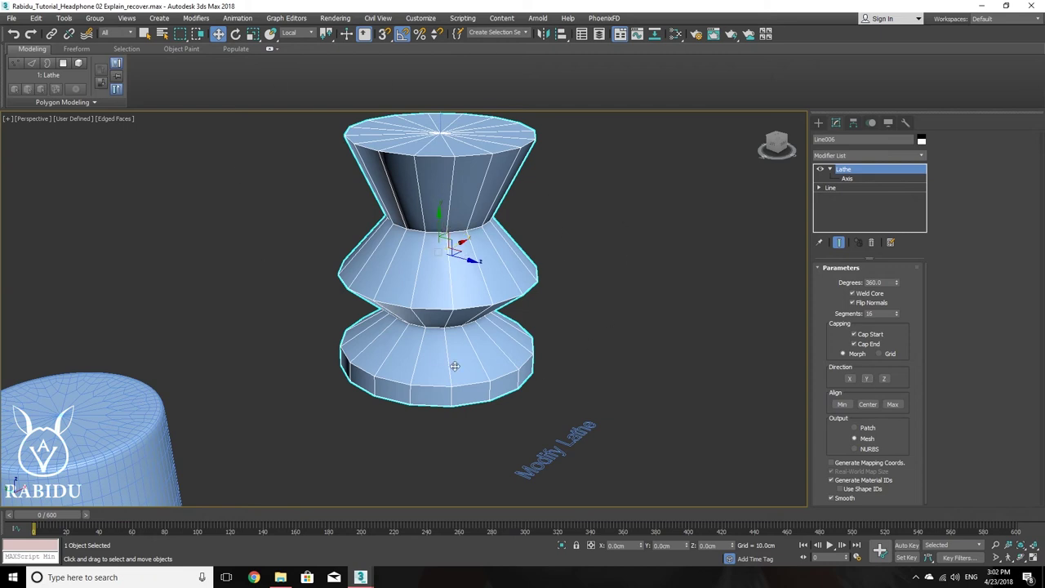
{"action": "middle_click_drag", "start_coordinate": [495, 329], "coordinate": [482, 317], "text": "alt"}
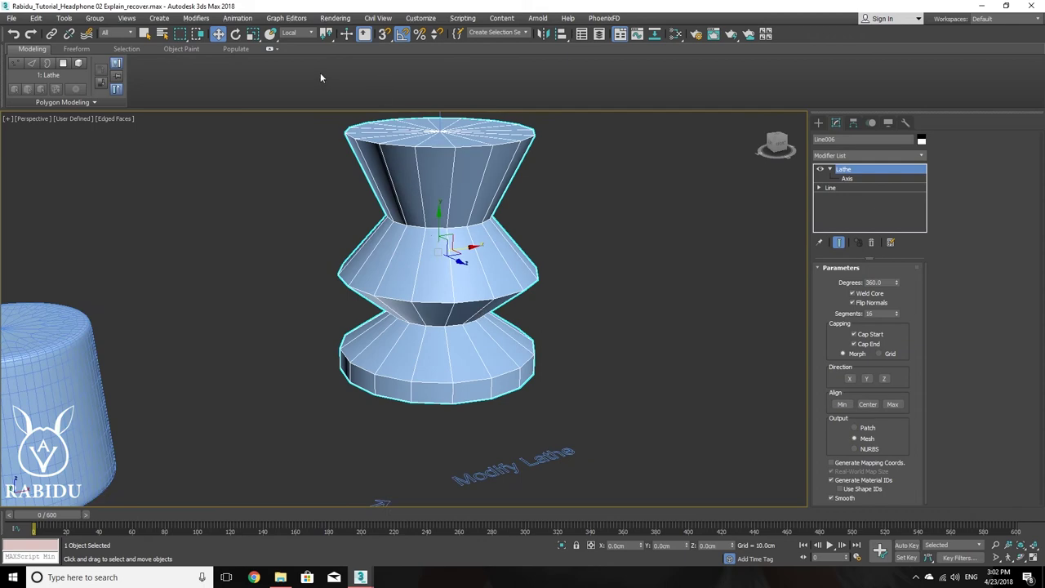
{"action": "left_click", "coordinate": [308, 34]}
{"action": "left_click", "coordinate": [290, 42]}
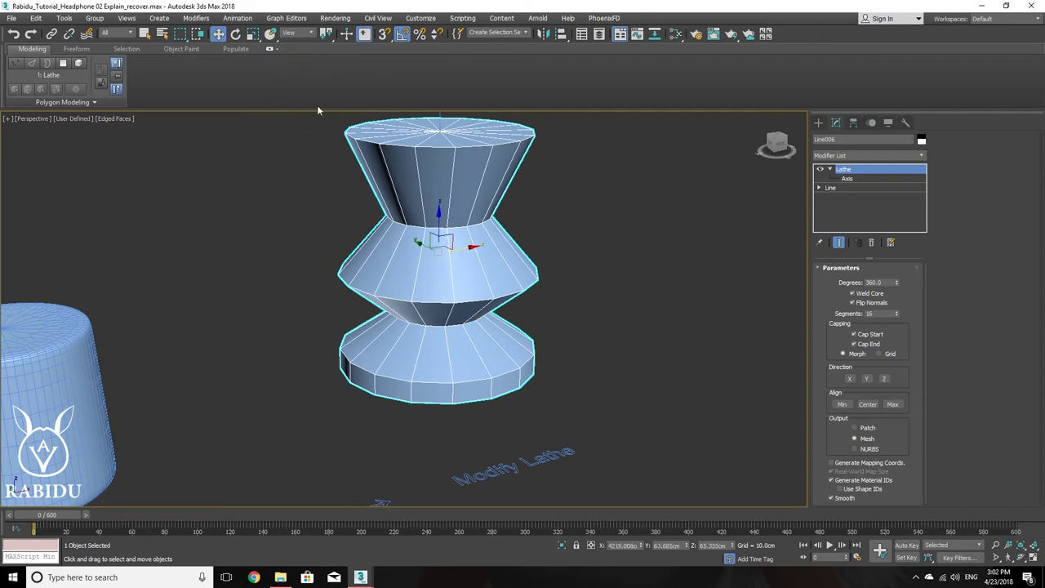
{"action": "middle_click_drag", "start_coordinate": [463, 299], "coordinate": [515, 257], "text": "alt"}
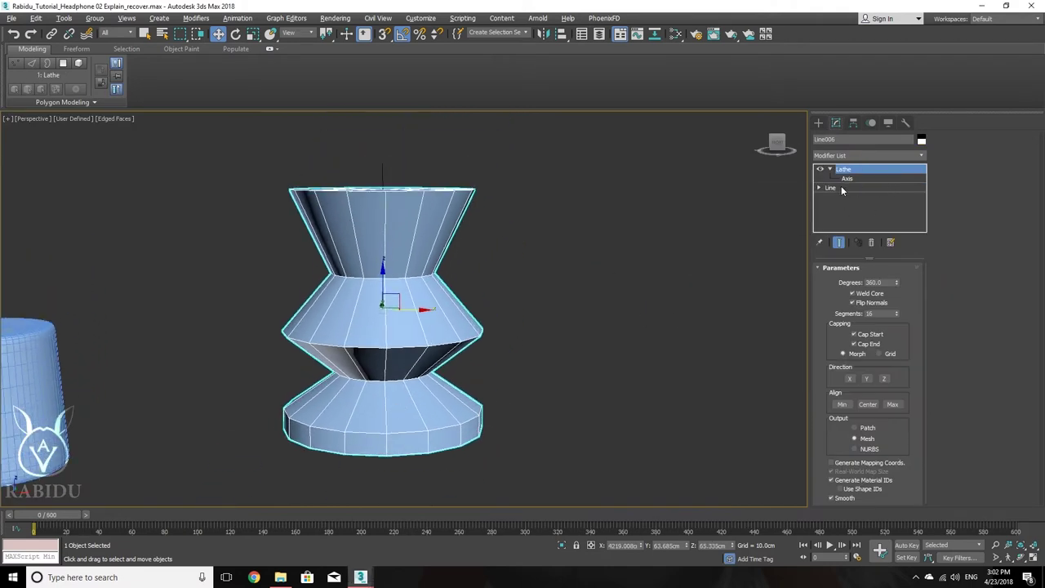
- Edit Line006's vertices with Show End Result on, zoom in, then switch to Chrome
{"action": "left_click", "coordinate": [841, 189]}
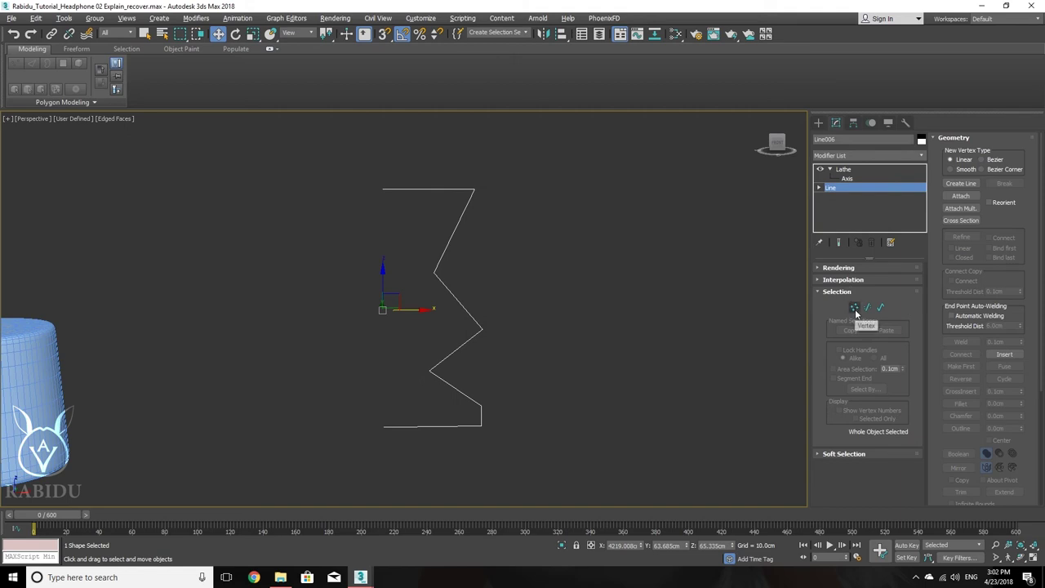
{"action": "left_click", "coordinate": [854, 307]}
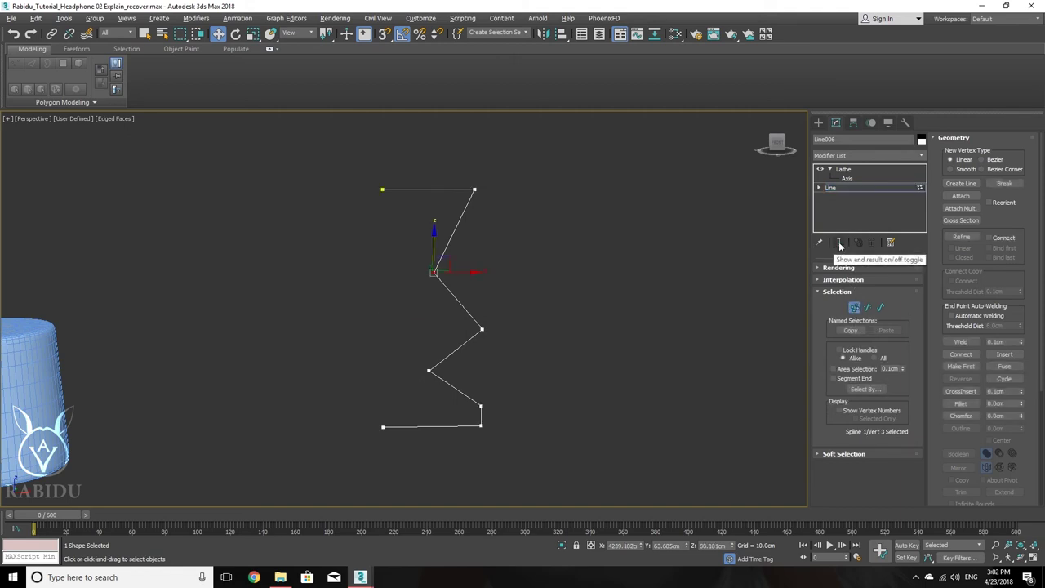
{"action": "left_click", "coordinate": [839, 243]}
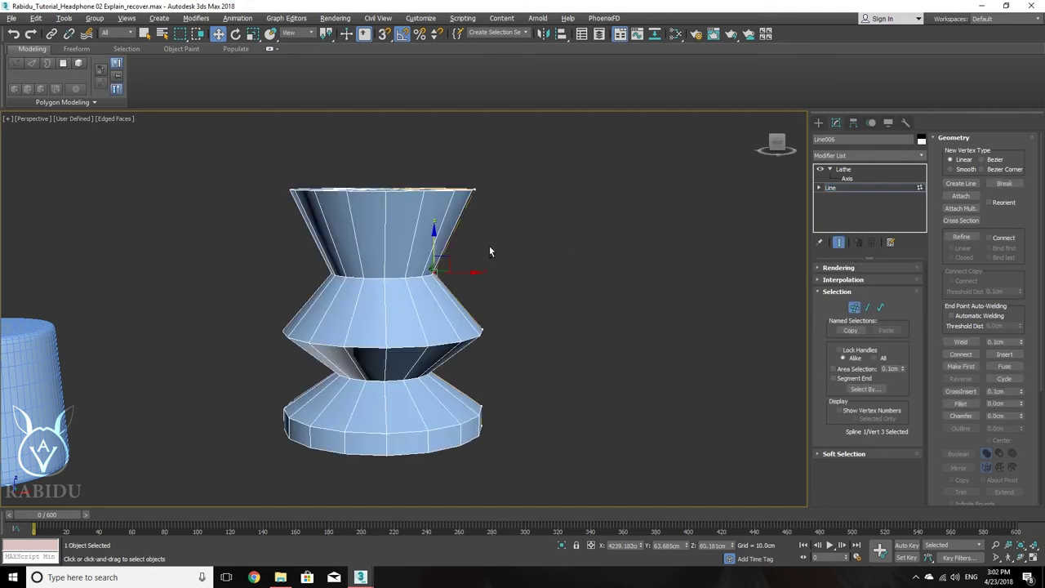
{"action": "scroll", "coordinate": [430, 268], "scroll_direction": "up", "scroll_amount": 4}
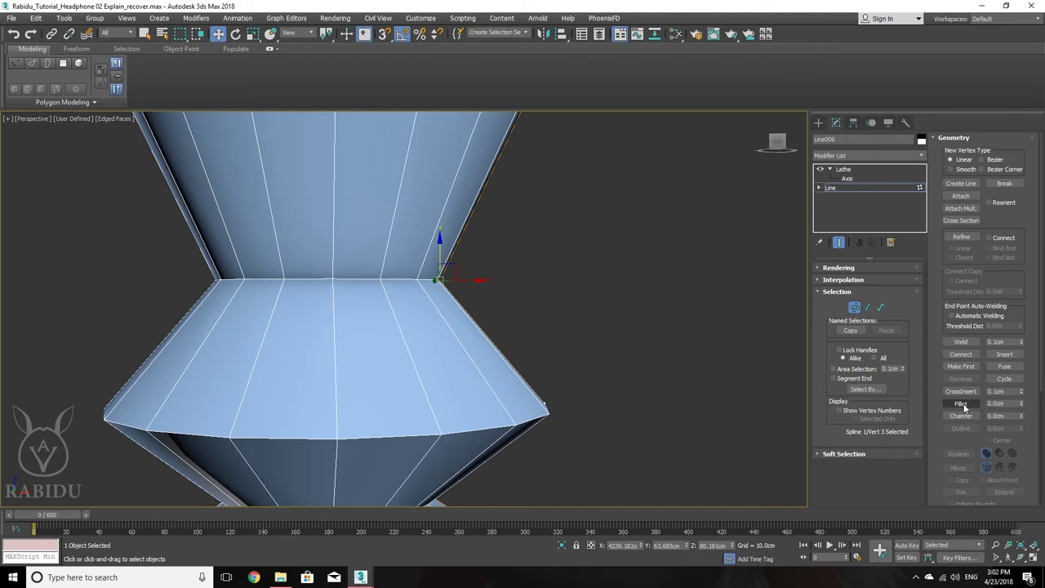
{"action": "left_click", "coordinate": [254, 577]}
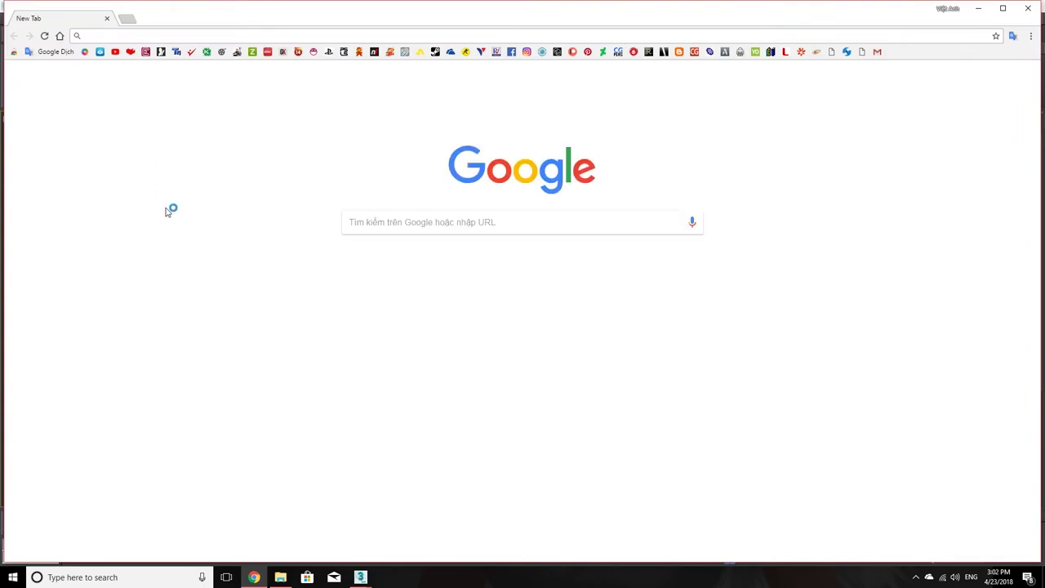
- Maximize Chrome, dismiss the notification and translate 'Fillet' in Google Translate
{"action": "left_click", "coordinate": [1002, 9]}
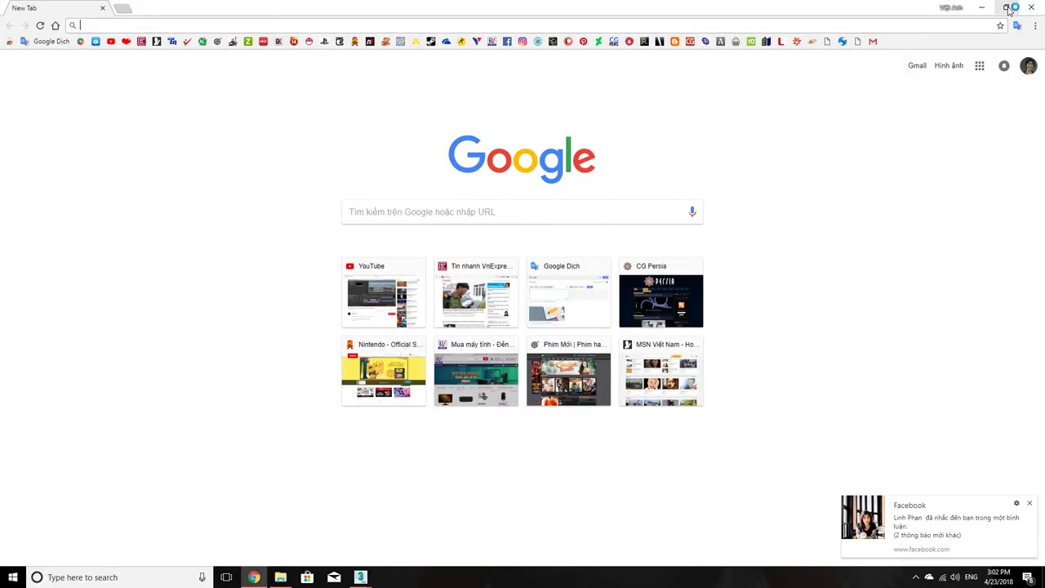
{"action": "left_click", "coordinate": [1029, 505]}
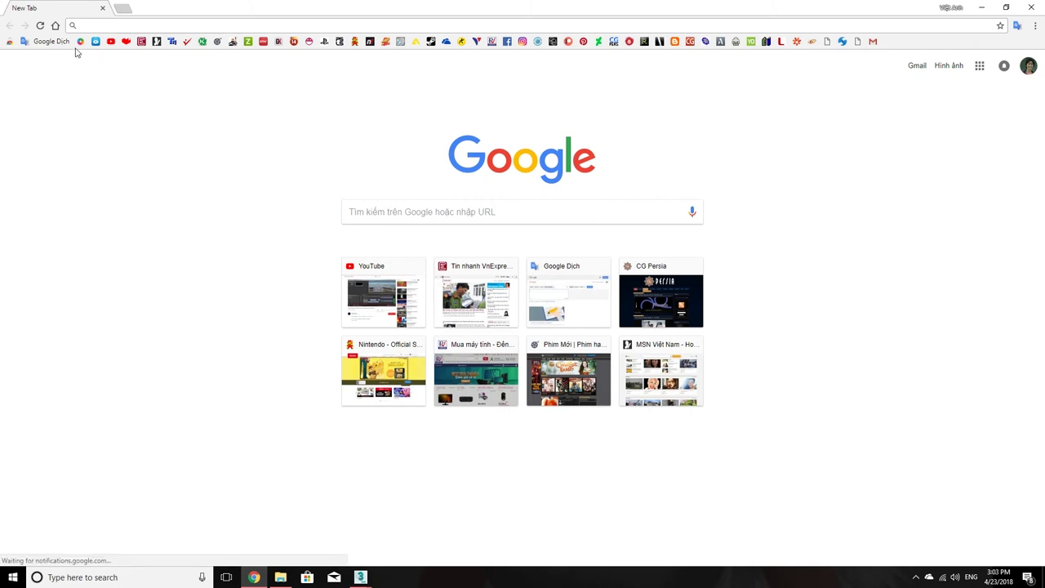
{"action": "left_click", "coordinate": [50, 41]}
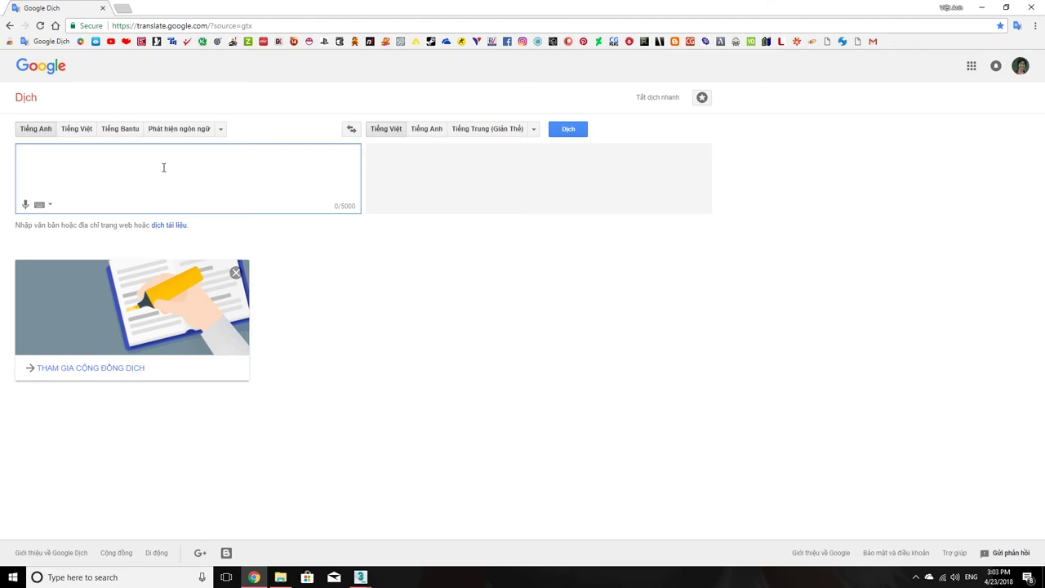
{"action": "type", "text": "F"}
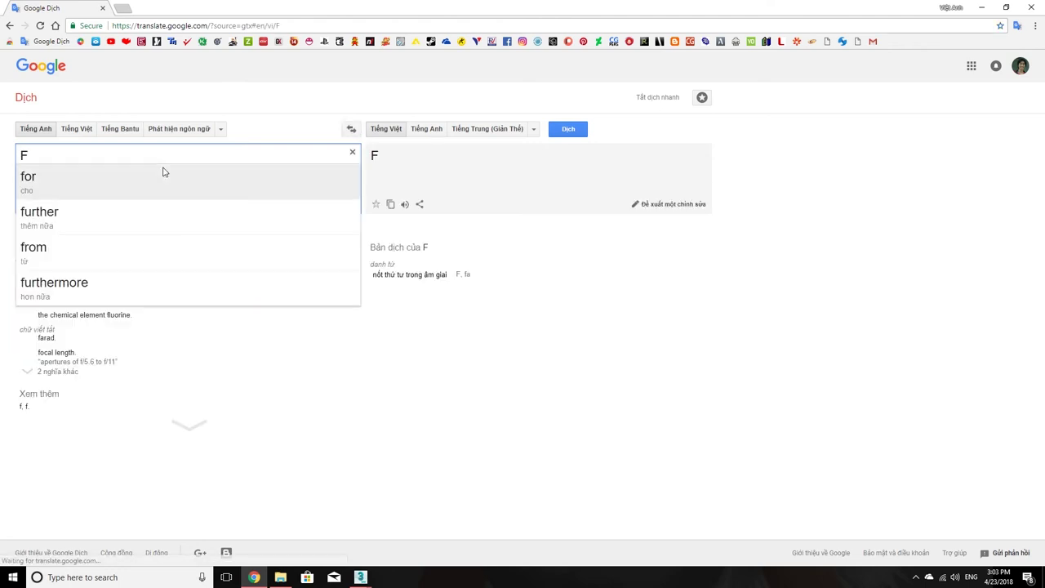
{"action": "type", "text": "illet"}
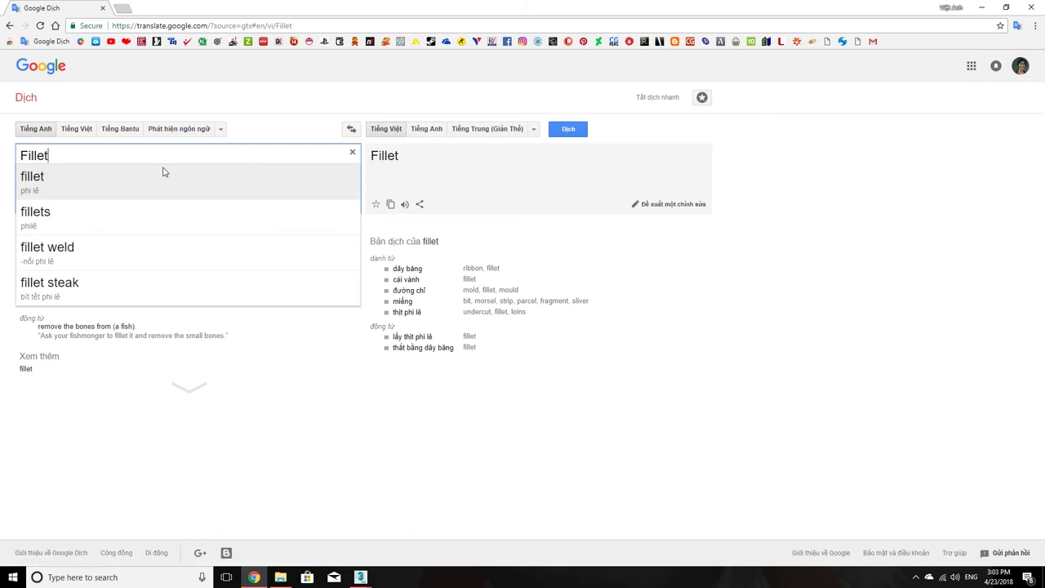
{"action": "left_click", "coordinate": [136, 181]}
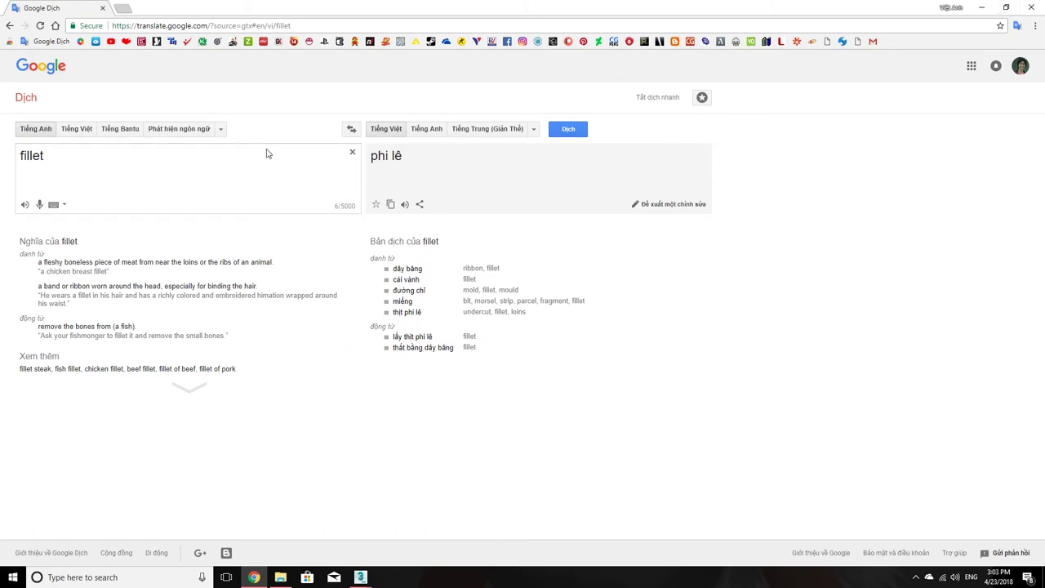
- Suggest 'Bo goc' as an edit to the 'phi lê' translation
{"action": "left_click_drag", "start_coordinate": [88, 162], "coordinate": [1, 154]}
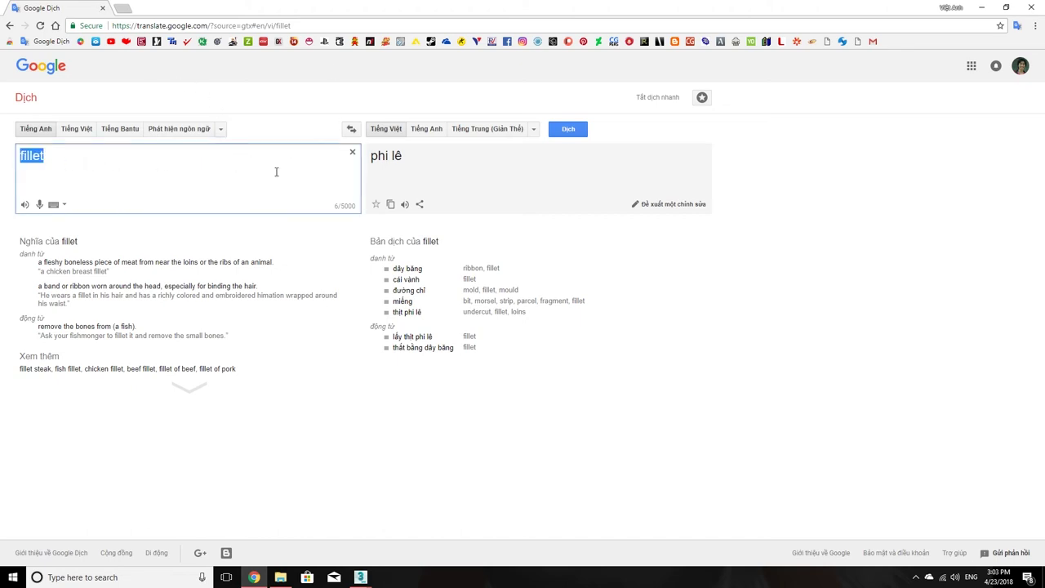
{"action": "left_click", "coordinate": [424, 174]}
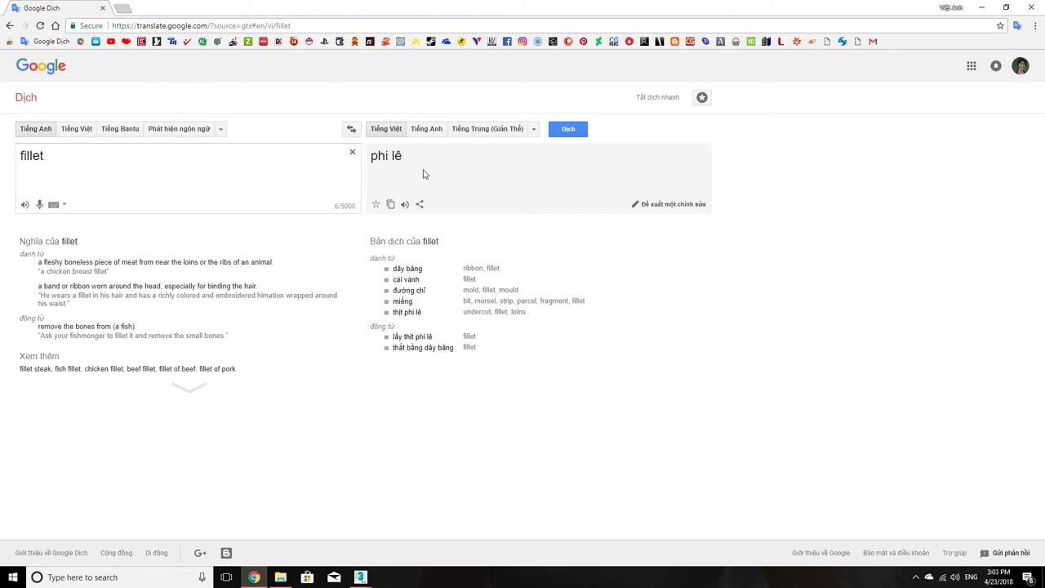
{"action": "left_click", "coordinate": [695, 204]}
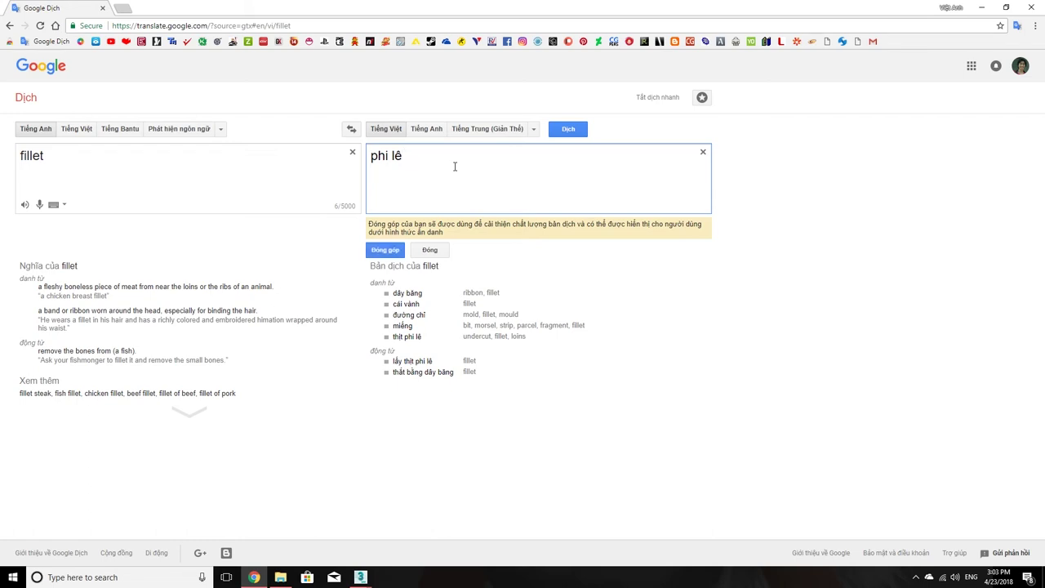
{"action": "type", "text": "Bo goc"}
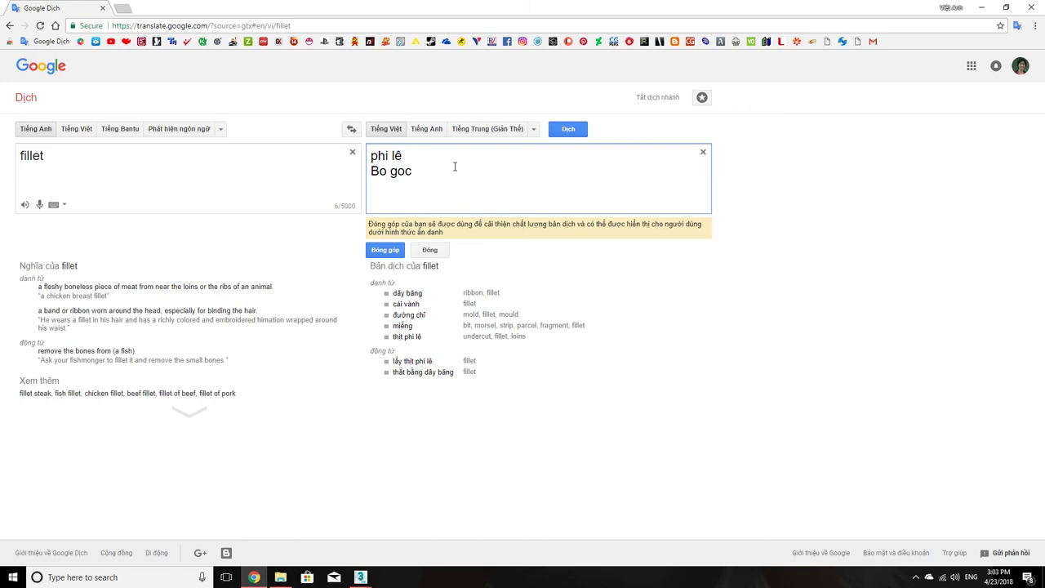
- Delete the extra 'Bo goc' line so fillet translates only as 'phi lê'
{"action": "left_click_drag", "start_coordinate": [438, 174], "coordinate": [206, 164]}
{"action": "key", "text": "BackSpace"}
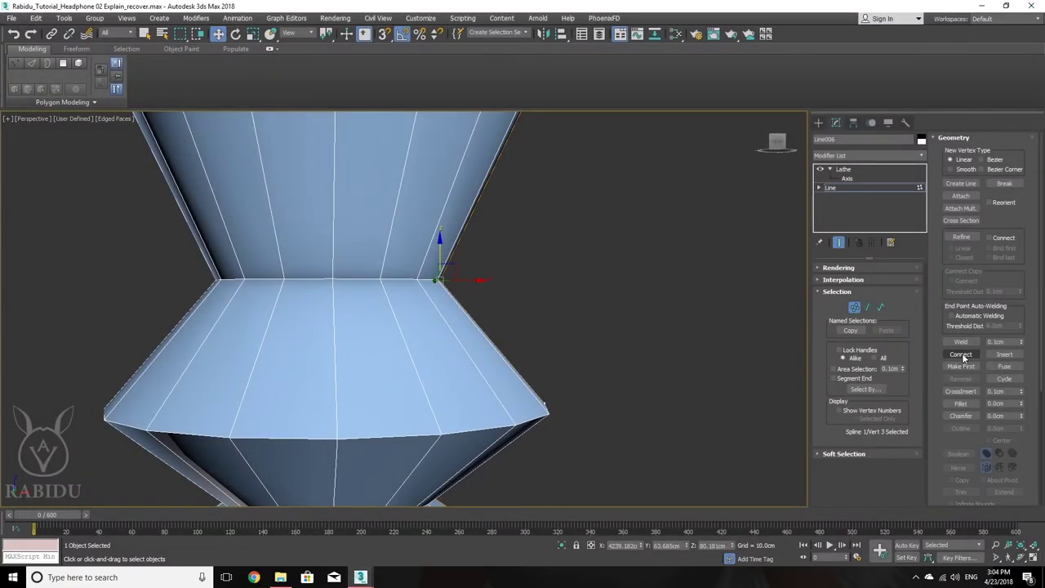
- Use Fillet on the first corner vertices of the lathe profile, then frame it in Front view
{"action": "left_click", "coordinate": [965, 404]}
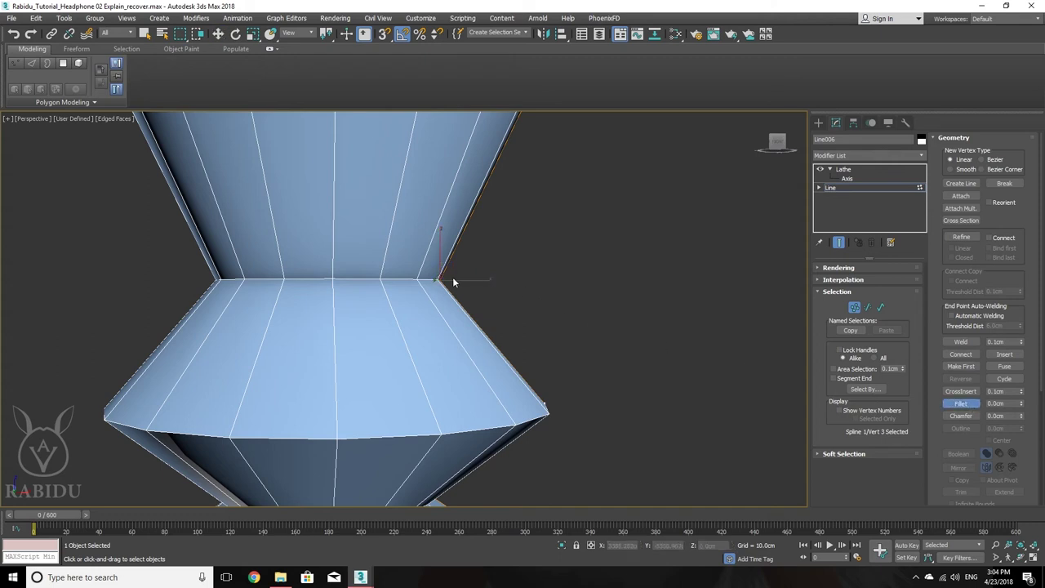
{"action": "left_click_drag", "start_coordinate": [457, 259], "coordinate": [485, 288]}
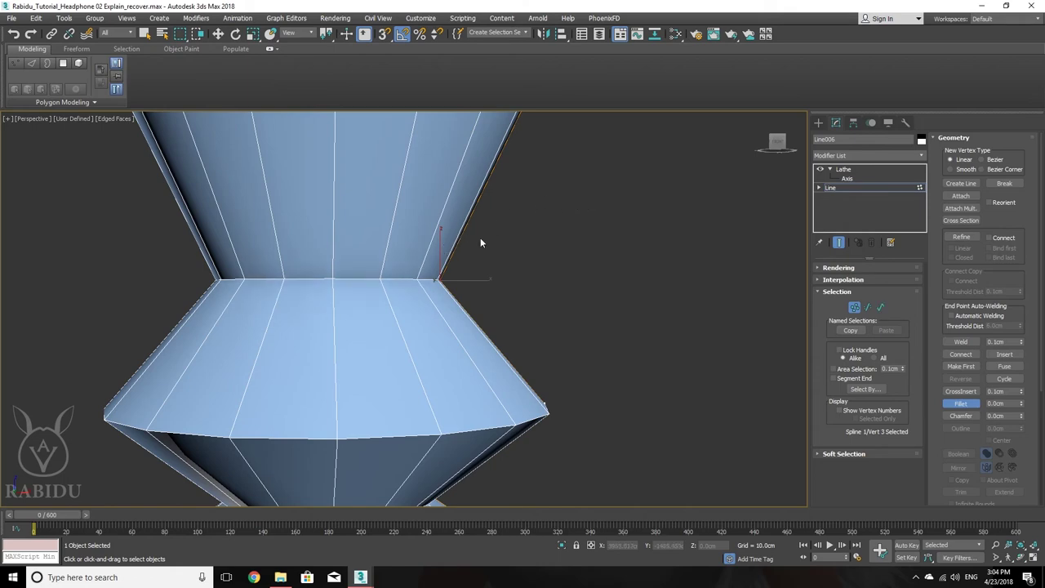
{"action": "scroll", "coordinate": [523, 269], "scroll_direction": "down", "scroll_amount": 5}
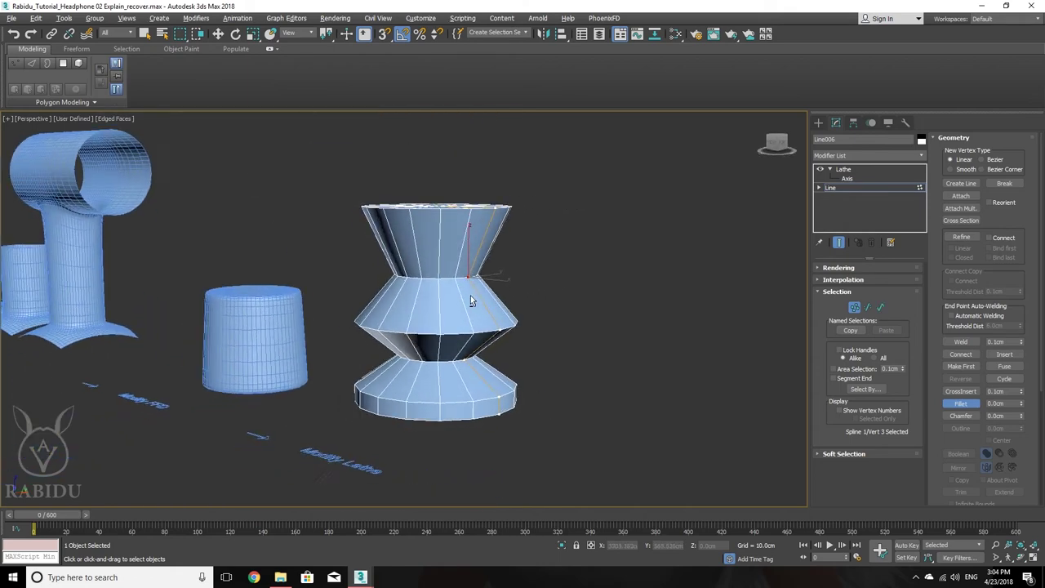
{"action": "scroll", "coordinate": [489, 271], "scroll_direction": "up", "scroll_amount": 5}
{"action": "mouse_move", "coordinate": [433, 289]}
{"action": "left_mouse_down"}
{"action": "mouse_move", "coordinate": [436, 270]}
{"action": "mouse_move", "coordinate": [448, 288]}
{"action": "left_mouse_up"}
{"action": "key", "text": "f"}
{"action": "key", "text": "z"}
{"action": "middle_click_drag", "start_coordinate": [488, 298], "coordinate": [436, 306]}
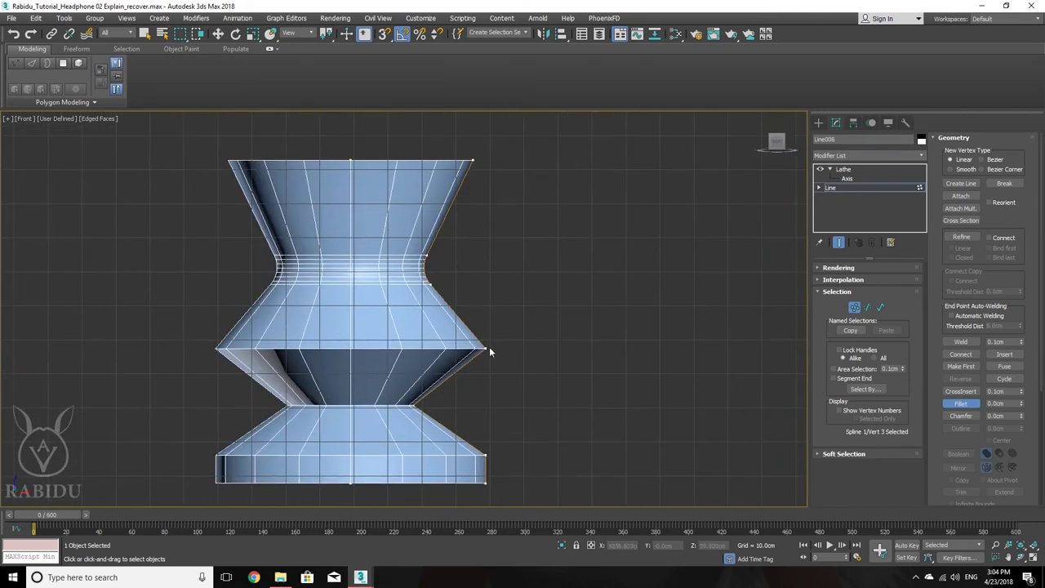
{"action": "scroll", "coordinate": [487, 356], "scroll_direction": "up", "scroll_amount": 3}
- Fillet the middle, waist, base and top-rim corners of the profile
{"action": "left_click_drag", "start_coordinate": [485, 356], "coordinate": [501, 310]}
{"action": "middle_click_drag", "start_coordinate": [501, 310], "coordinate": [485, 294]}
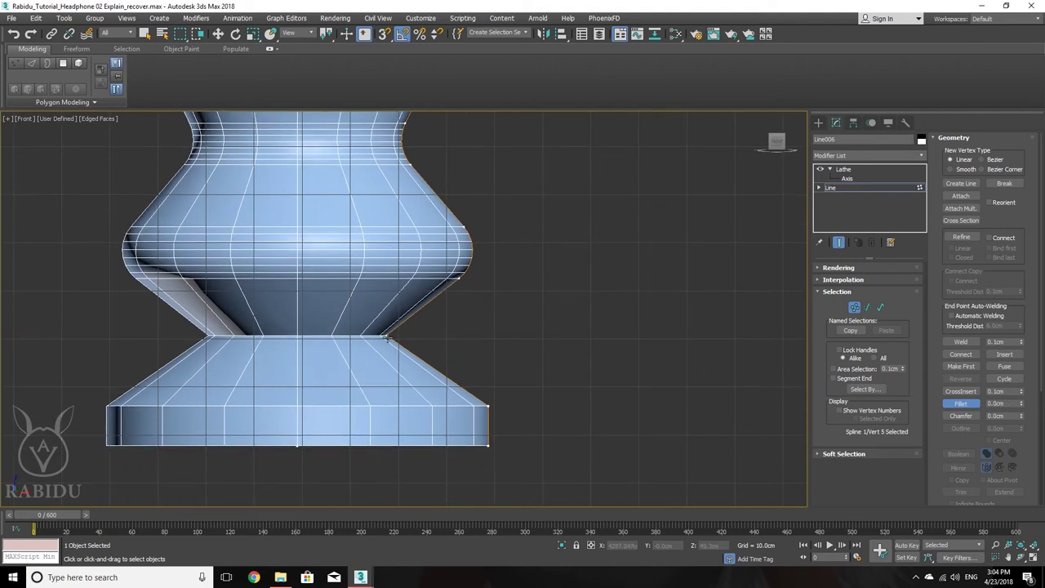
{"action": "left_click_drag", "start_coordinate": [389, 334], "coordinate": [409, 294]}
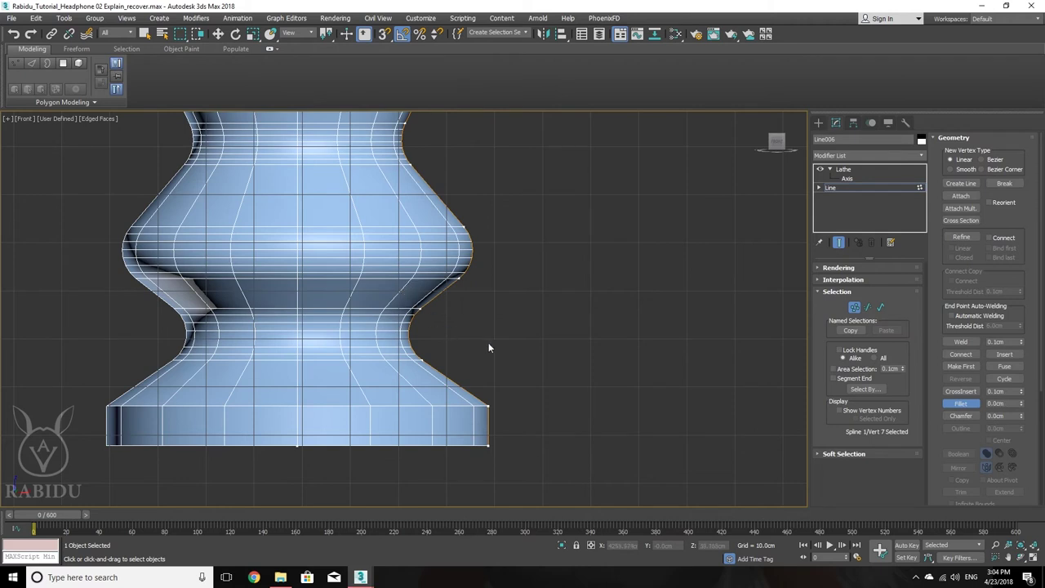
{"action": "left_click_drag", "start_coordinate": [491, 410], "coordinate": [492, 387]}
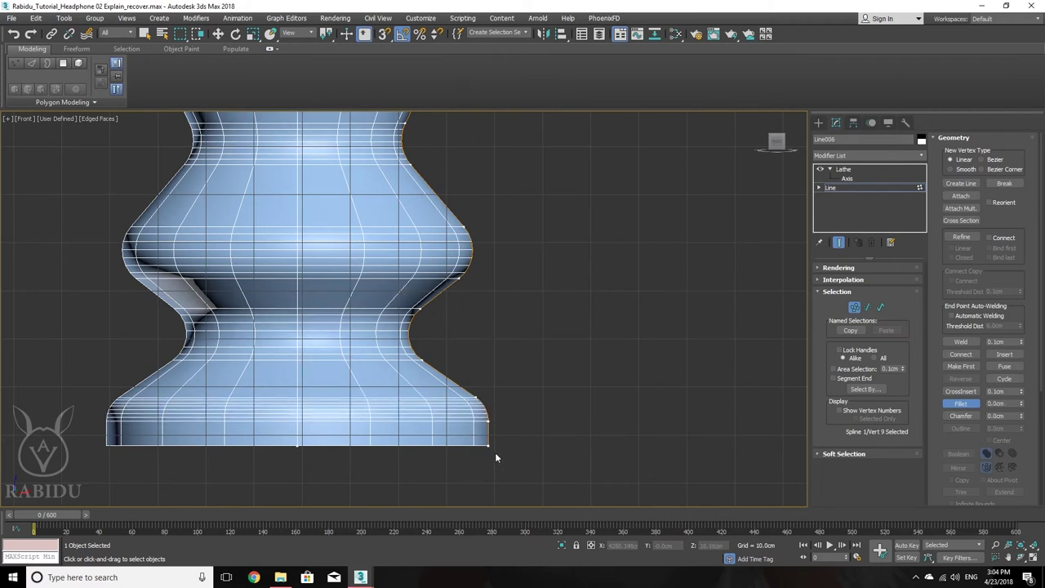
{"action": "left_click_drag", "start_coordinate": [485, 447], "coordinate": [486, 426]}
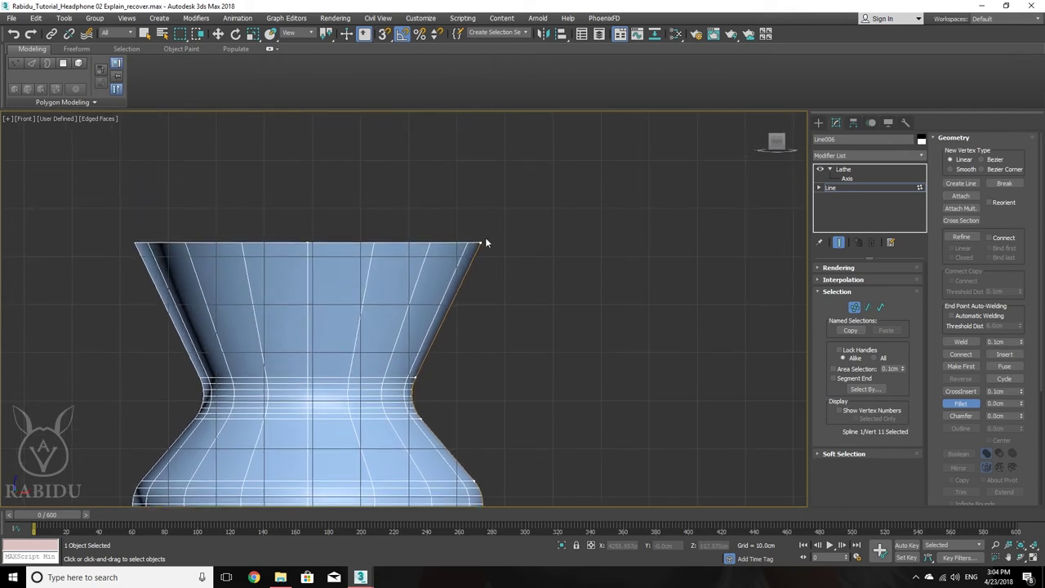
{"action": "left_click_drag", "start_coordinate": [481, 244], "coordinate": [447, 145]}
{"action": "scroll", "coordinate": [444, 244], "scroll_direction": "down", "scroll_amount": 2}
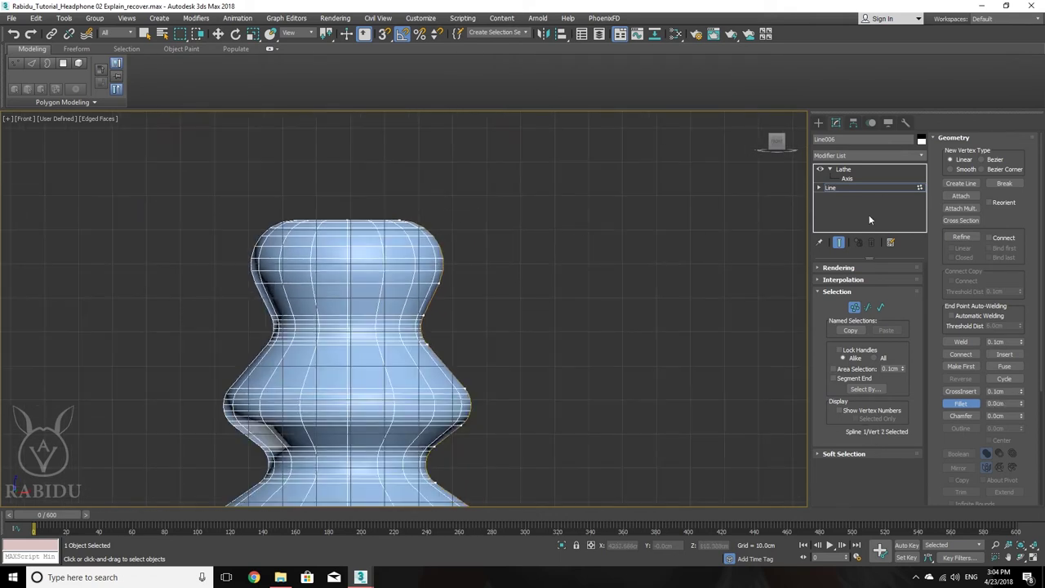
{"action": "left_click", "coordinate": [865, 187]}
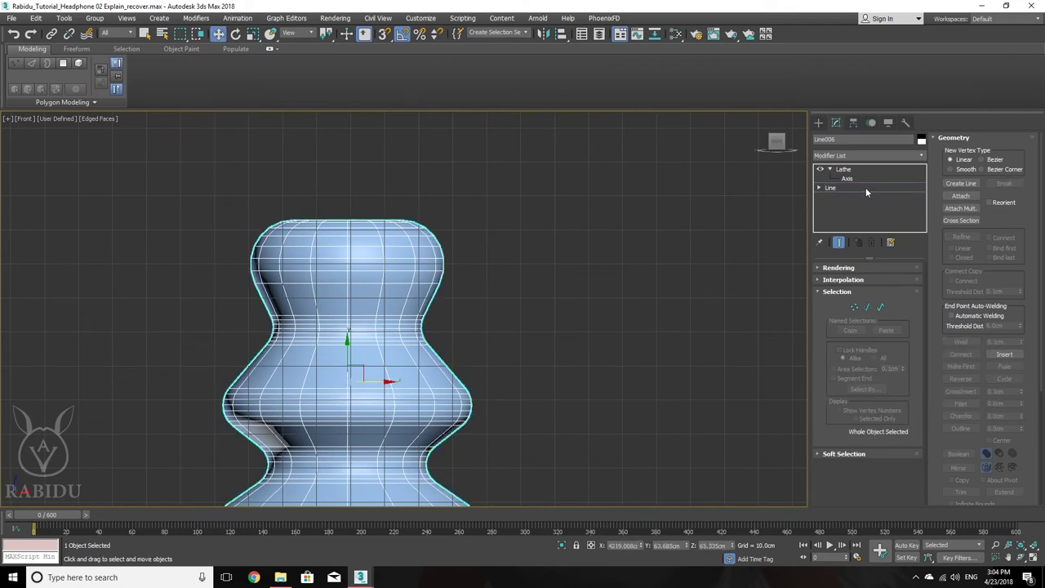
{"action": "scroll", "coordinate": [502, 253], "scroll_direction": "down", "scroll_amount": 3}
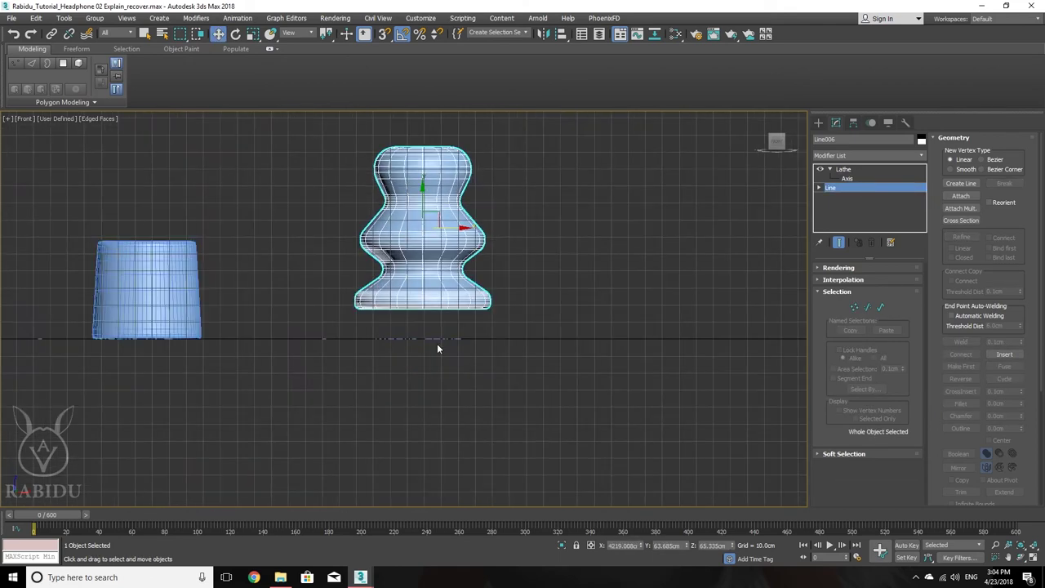
{"action": "scroll", "coordinate": [470, 220], "scroll_direction": "up", "scroll_amount": 4}
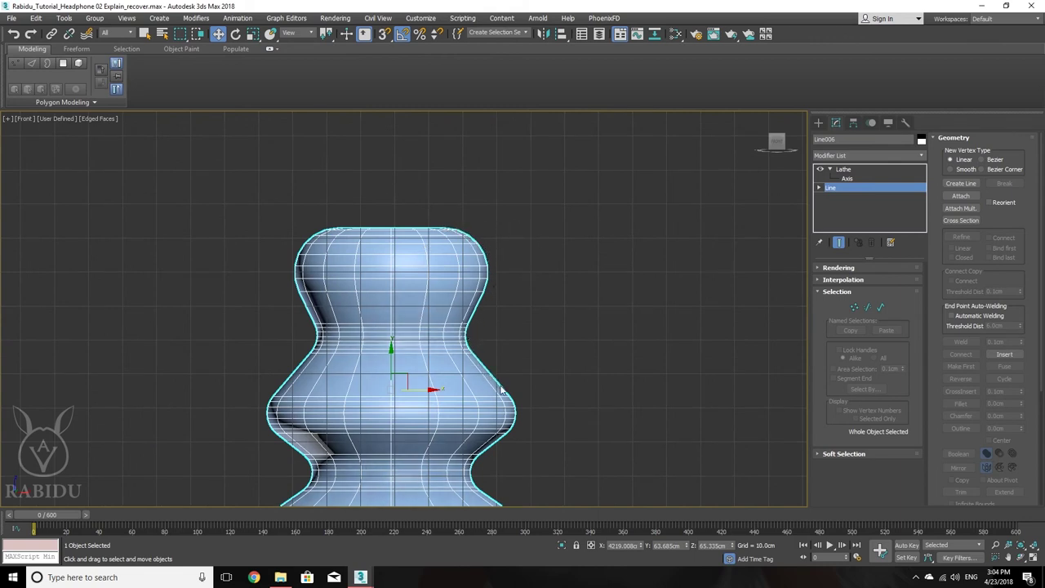
{"action": "middle_click_drag", "start_coordinate": [482, 447], "coordinate": [479, 413]}
{"action": "scroll", "coordinate": [279, 283], "scroll_direction": "down", "scroll_amount": 2}
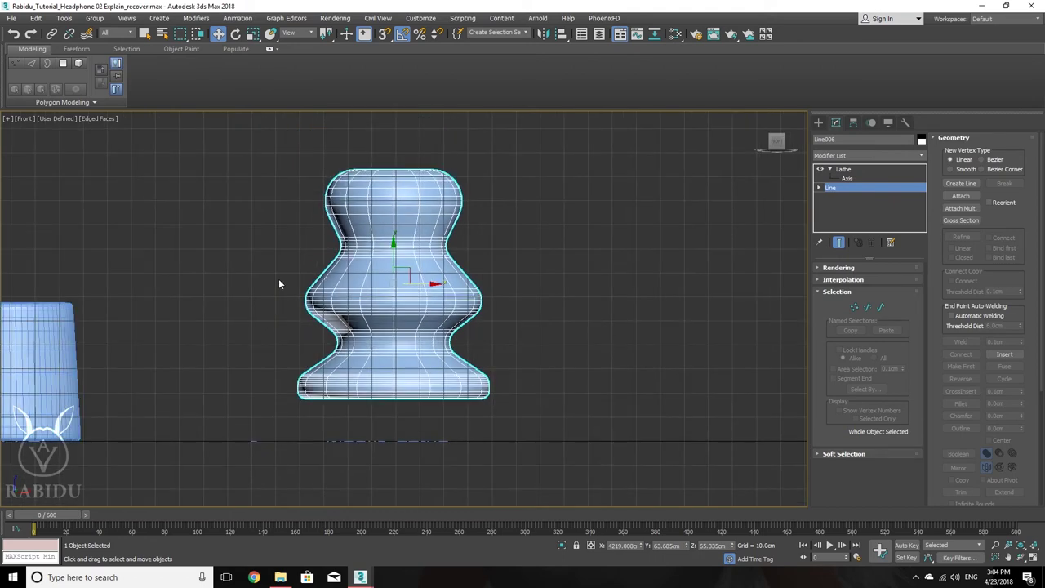
{"action": "middle_click_drag", "start_coordinate": [554, 272], "coordinate": [529, 314], "text": "alt"}
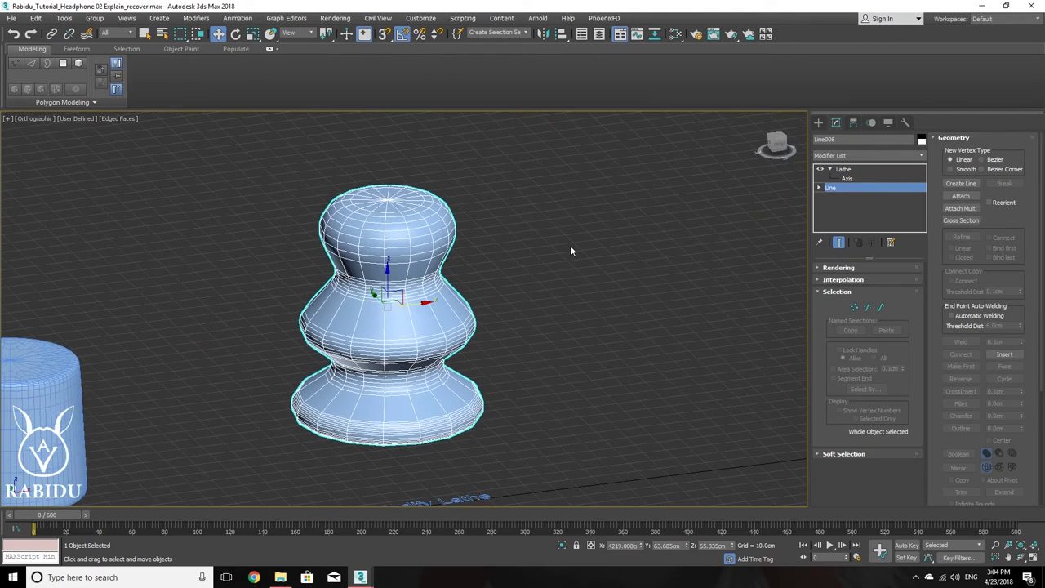
{"action": "key", "text": "p"}
{"action": "scroll", "coordinate": [489, 273], "scroll_direction": "down", "scroll_amount": 4}
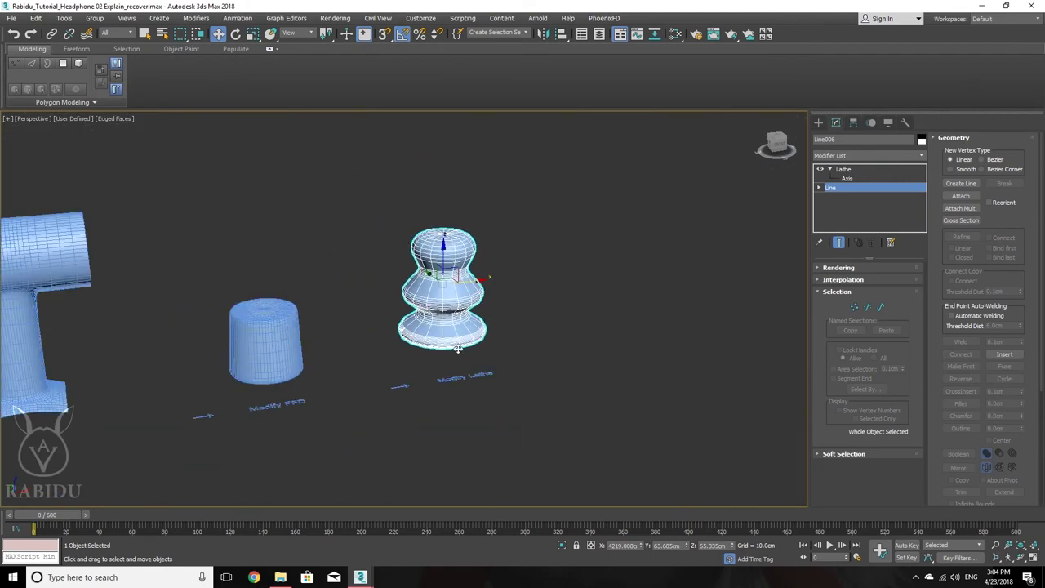
{"action": "scroll", "coordinate": [464, 359], "scroll_direction": "up", "scroll_amount": 3}
{"action": "scroll", "coordinate": [491, 396], "scroll_direction": "up", "scroll_amount": 3}
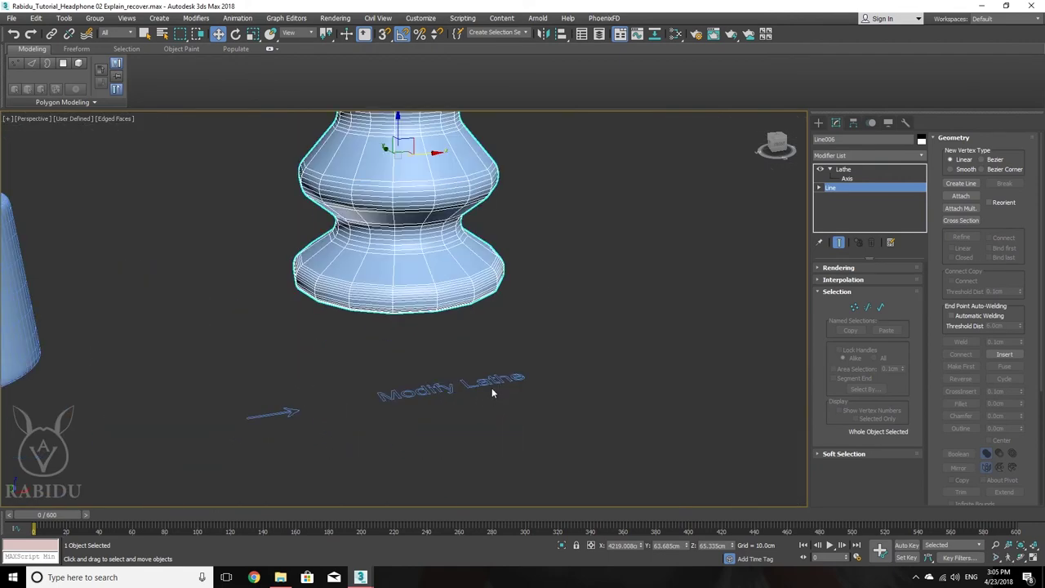
{"action": "middle_click_drag", "start_coordinate": [454, 346], "coordinate": [462, 330], "text": "alt"}
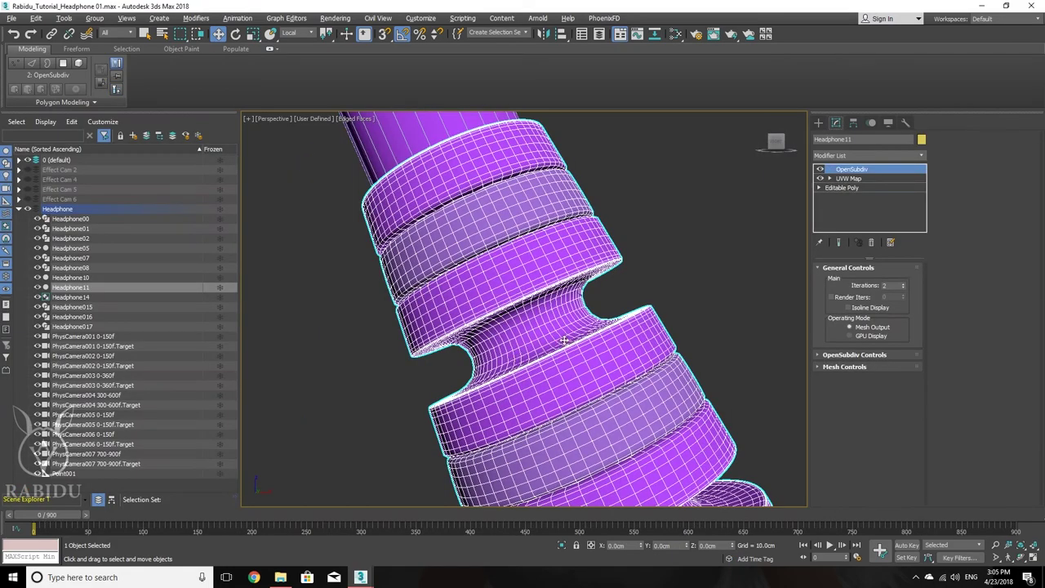
{"action": "middle_click_drag", "start_coordinate": [563, 340], "coordinate": [542, 287], "text": "alt"}
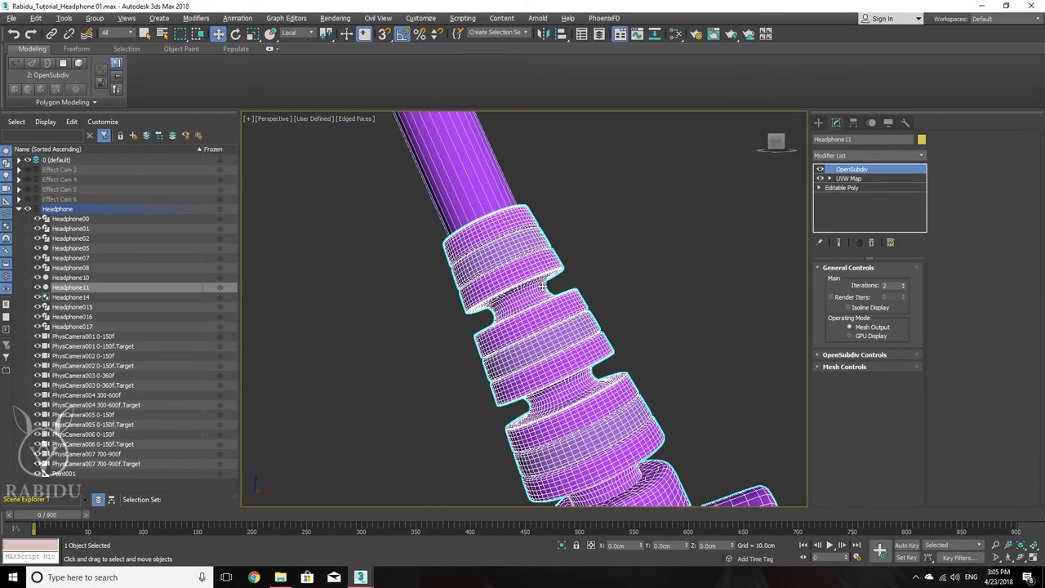
{"action": "scroll", "coordinate": [542, 287], "scroll_direction": "down", "scroll_amount": 3}
{"action": "scroll", "coordinate": [490, 337], "scroll_direction": "up", "scroll_amount": 4}
{"action": "scroll", "coordinate": [513, 288], "scroll_direction": "down", "scroll_amount": 6}
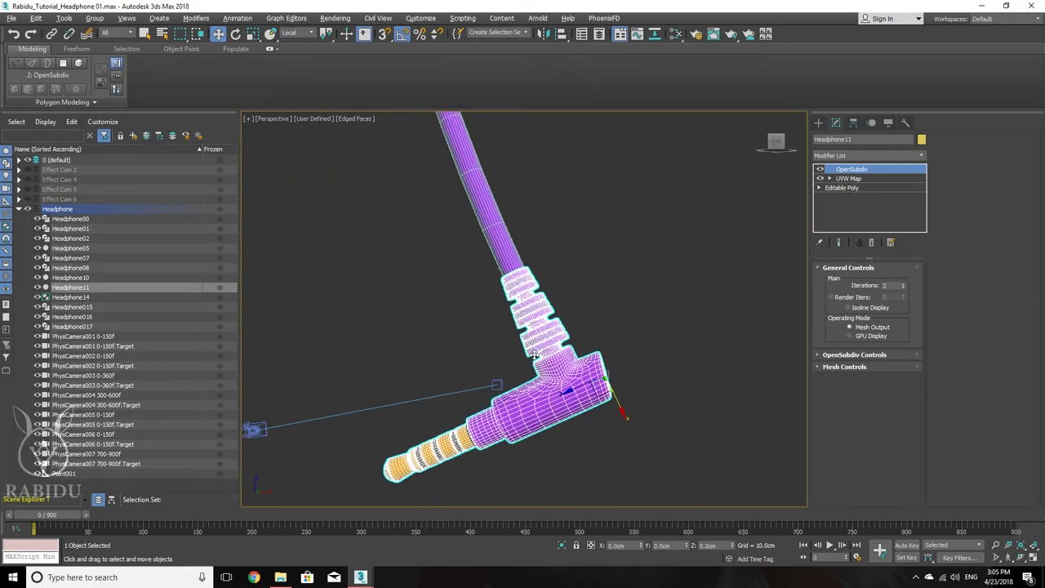
{"action": "middle_click_drag", "start_coordinate": [534, 352], "coordinate": [615, 352], "text": "alt"}
{"action": "scroll", "coordinate": [604, 352], "scroll_direction": "up", "scroll_amount": 3}
{"action": "scroll", "coordinate": [572, 335], "scroll_direction": "up", "scroll_amount": 4}
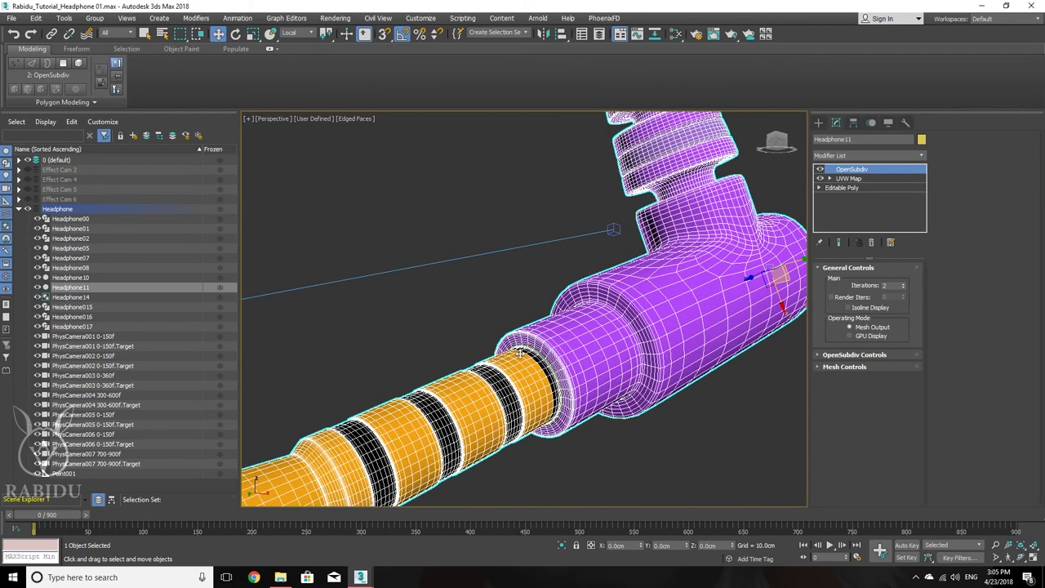
{"action": "middle_click_drag", "start_coordinate": [553, 357], "coordinate": [346, 372], "text": "alt"}
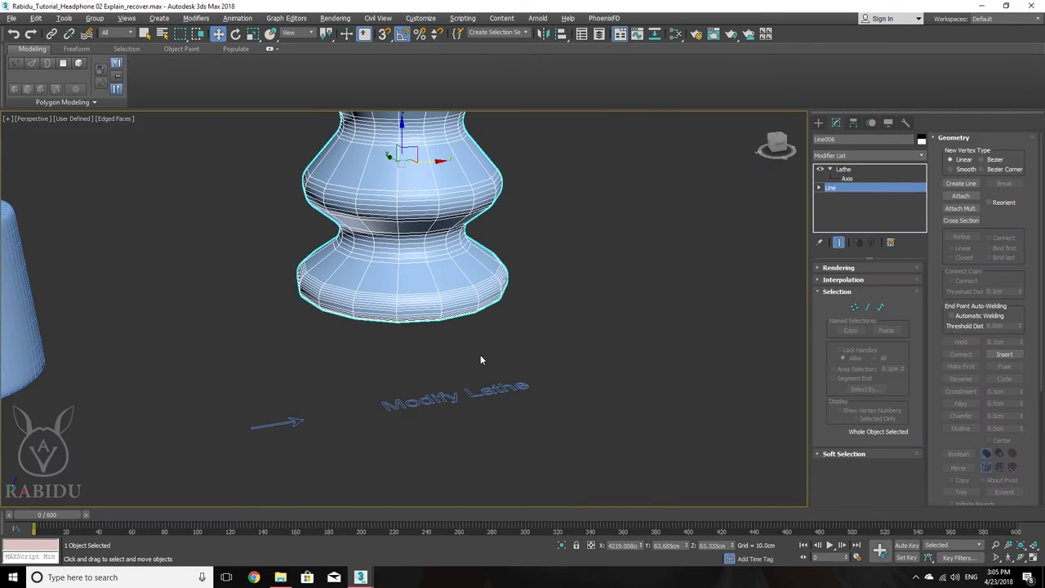
{"action": "scroll", "coordinate": [480, 354], "scroll_direction": "down", "scroll_amount": 5}
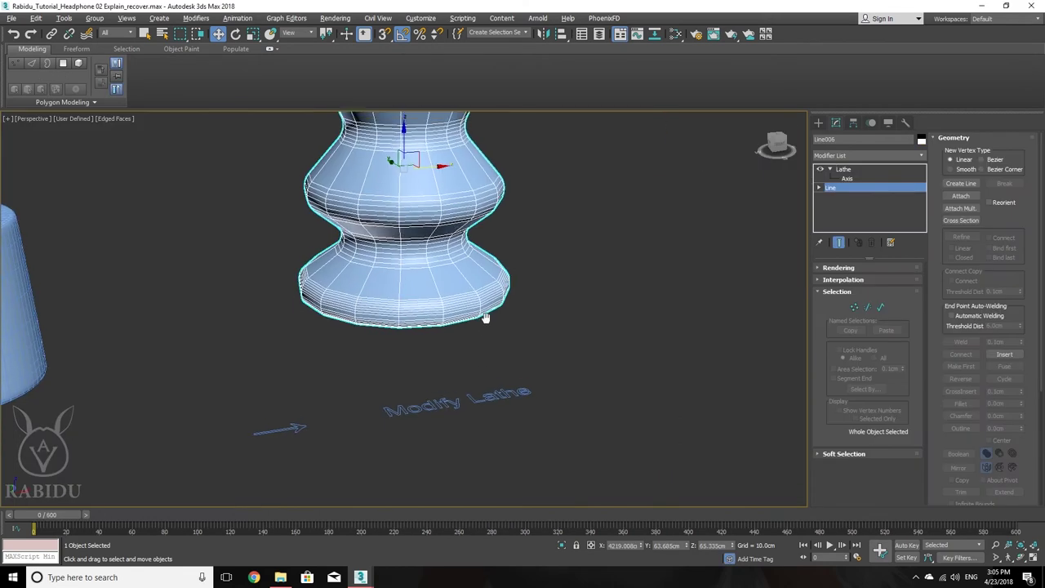
{"action": "scroll", "coordinate": [472, 356], "scroll_direction": "down", "scroll_amount": 5}
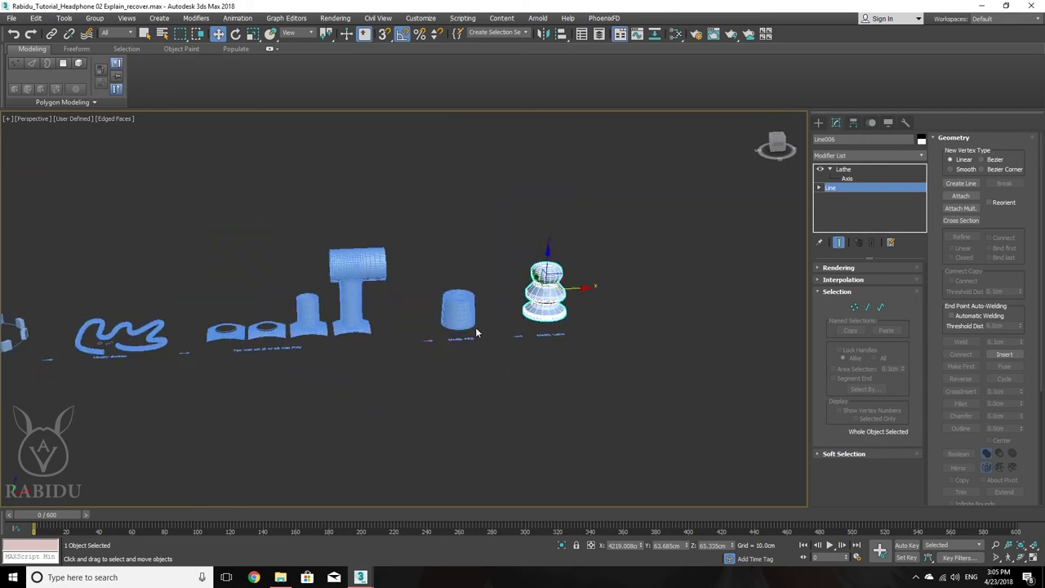
{"action": "middle_click_drag", "start_coordinate": [476, 327], "coordinate": [731, 330]}
{"action": "middle_click_drag", "start_coordinate": [401, 347], "coordinate": [677, 343]}
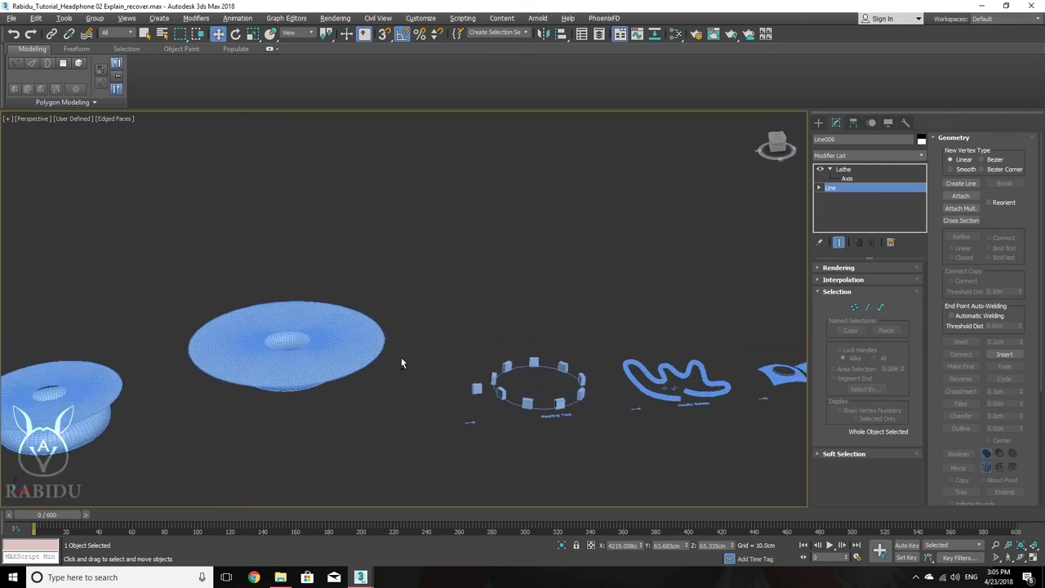
{"action": "middle_click_drag", "start_coordinate": [301, 359], "coordinate": [499, 279]}
{"action": "middle_click_drag", "start_coordinate": [335, 351], "coordinate": [464, 335]}
{"action": "scroll", "coordinate": [306, 345], "scroll_direction": "down", "scroll_amount": 3}
{"action": "scroll", "coordinate": [173, 366], "scroll_direction": "up", "scroll_amount": 5}
{"action": "scroll", "coordinate": [361, 293], "scroll_direction": "up", "scroll_amount": 5}
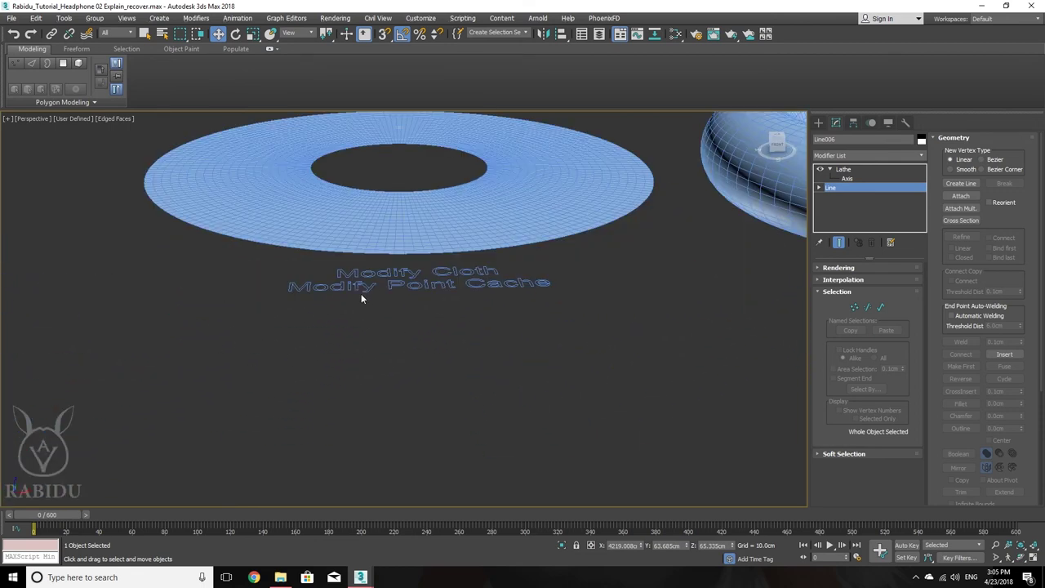
{"action": "middle_click_drag", "start_coordinate": [438, 282], "coordinate": [383, 349]}
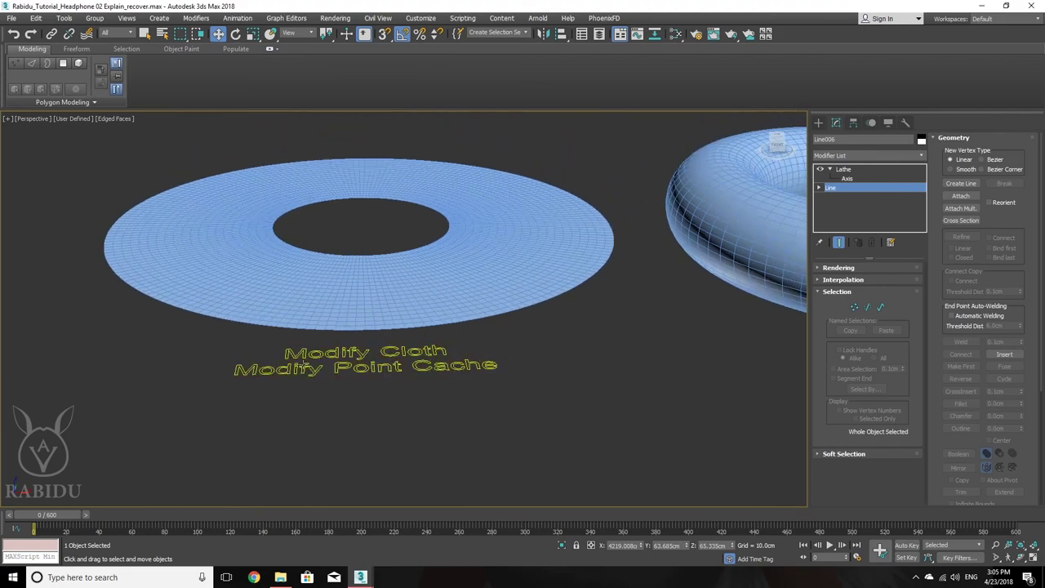
{"action": "scroll", "coordinate": [381, 359], "scroll_direction": "down", "scroll_amount": 5}
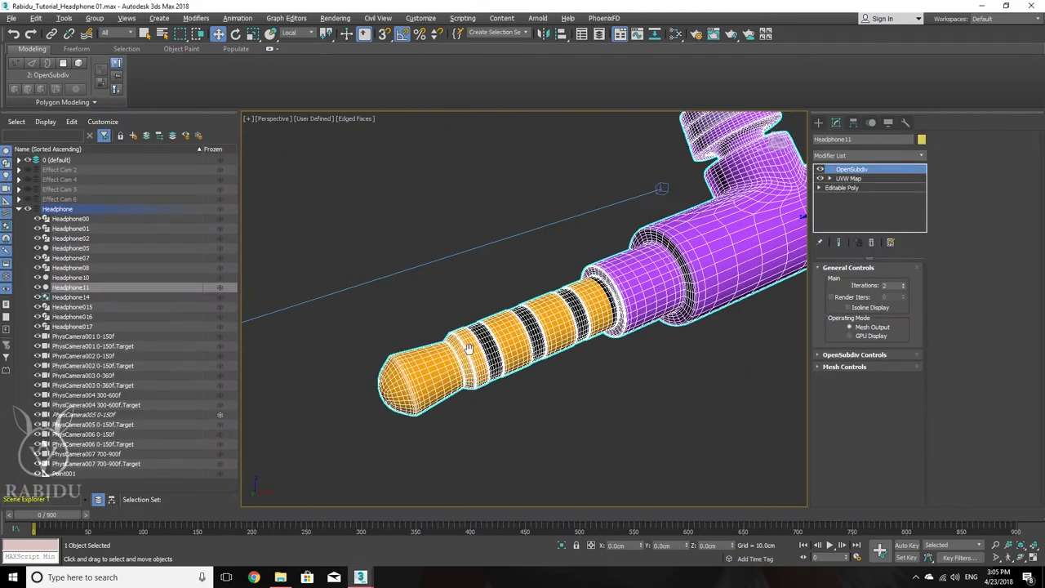
{"action": "scroll", "coordinate": [470, 349], "scroll_direction": "down", "scroll_amount": 10}
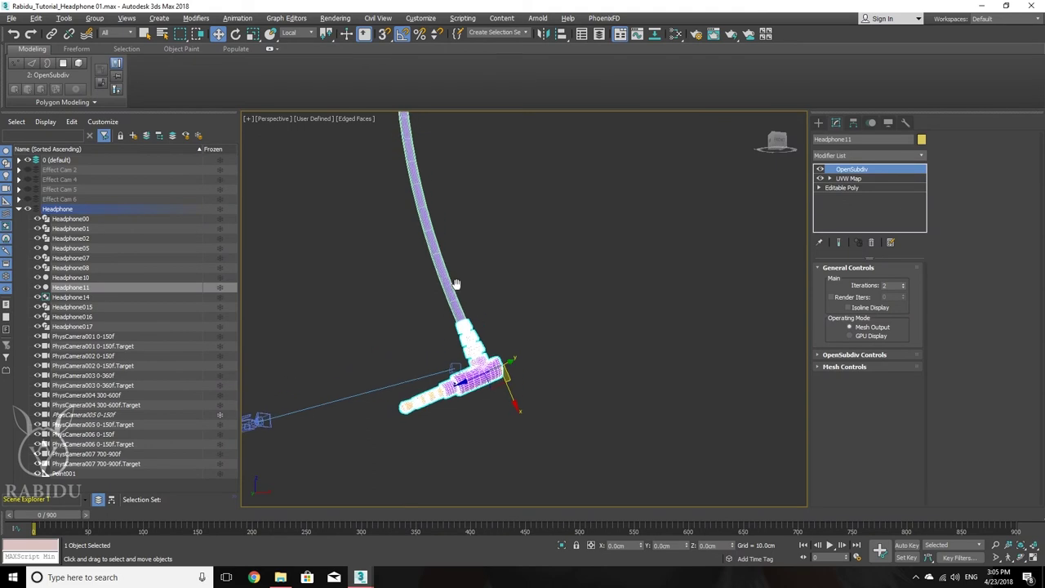
- Select an ear cup and zoom into its cushion, then orbit out with edged faces shown
{"action": "scroll", "coordinate": [460, 244], "scroll_direction": "up", "scroll_amount": 2}
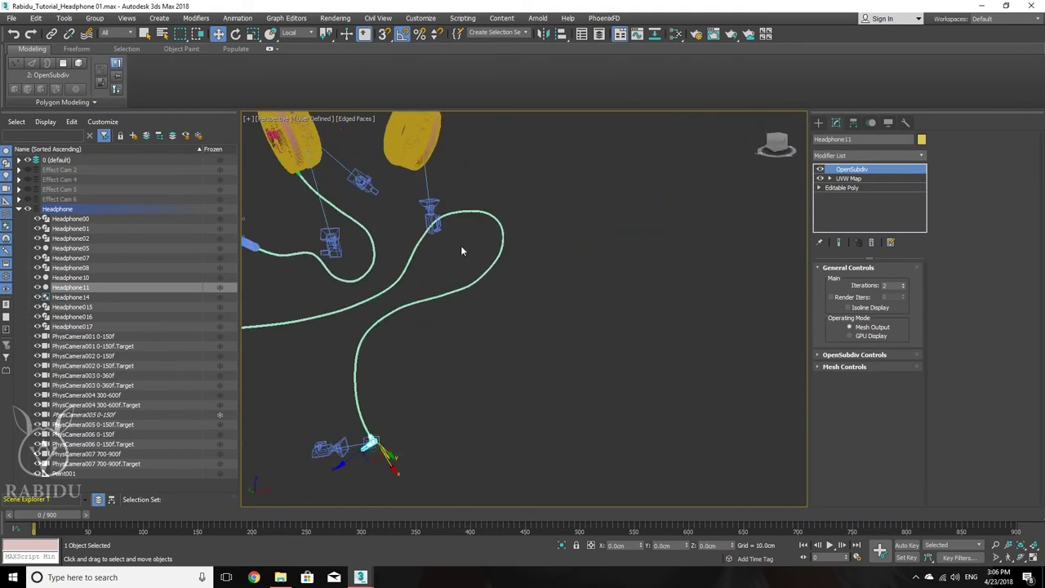
{"action": "middle_click_drag", "start_coordinate": [462, 247], "coordinate": [530, 318]}
{"action": "scroll", "coordinate": [445, 253], "scroll_direction": "up", "scroll_amount": 5}
{"action": "left_click", "coordinate": [439, 245]}
{"action": "key", "text": "F4"}
{"action": "key", "text": "alt+z"}
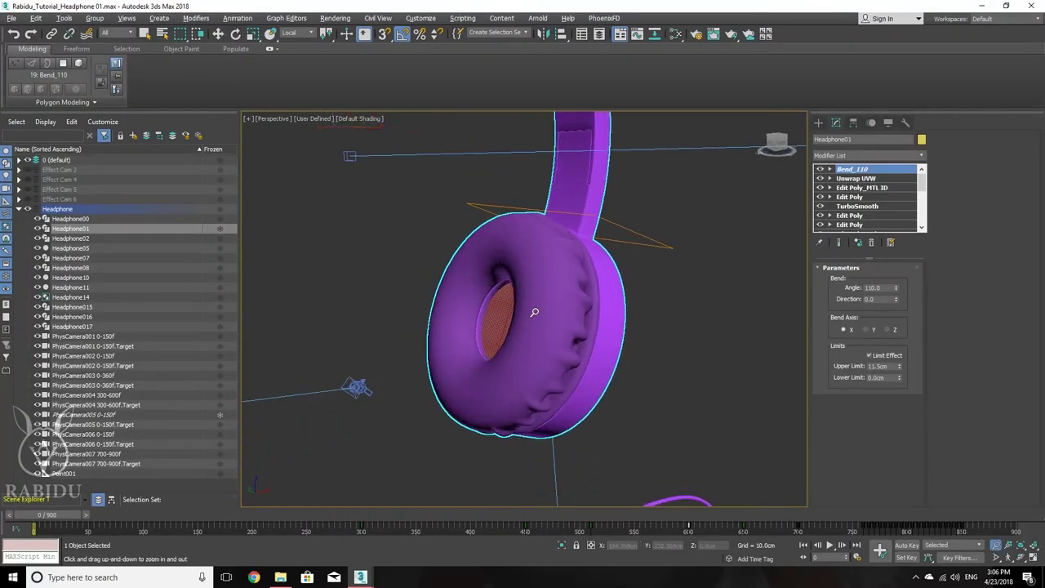
{"action": "left_click_drag", "start_coordinate": [534, 307], "coordinate": [536, 283]}
{"action": "scroll", "coordinate": [629, 263], "scroll_direction": "down", "scroll_amount": 3}
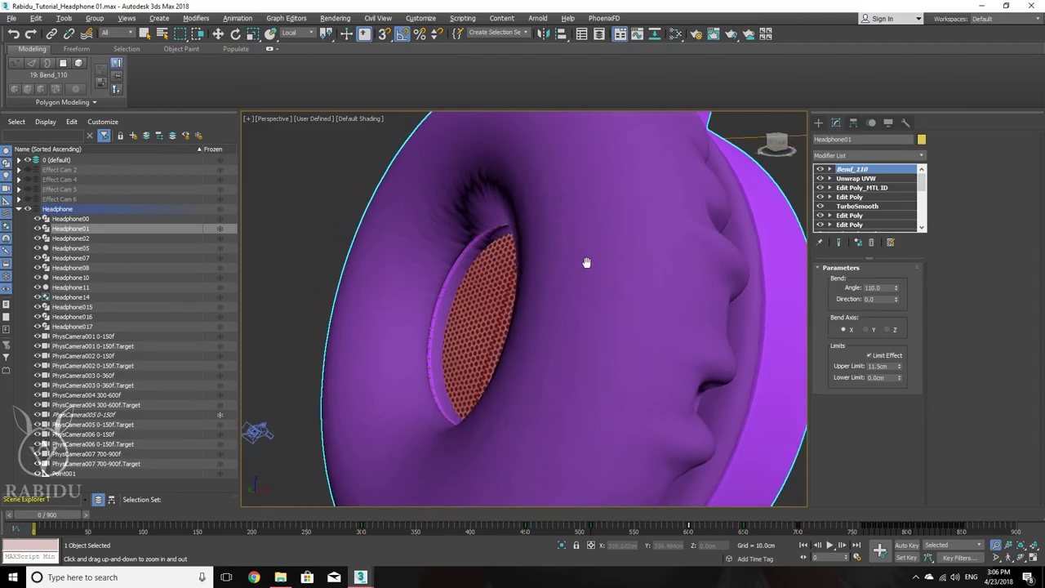
{"action": "mouse_move", "coordinate": [630, 264]}
{"action": "middle_mouse_down", "text": "alt"}
{"action": "mouse_move", "coordinate": [629, 234]}
{"action": "mouse_move", "coordinate": [572, 269]}
{"action": "mouse_move", "coordinate": [473, 293]}
{"action": "mouse_move", "coordinate": [540, 275]}
{"action": "mouse_move", "coordinate": [541, 297]}
{"action": "middle_mouse_up", "text": "alt"}
{"action": "key", "text": "F4"}
{"action": "scroll", "coordinate": [546, 273], "scroll_direction": "down", "scroll_amount": 3}
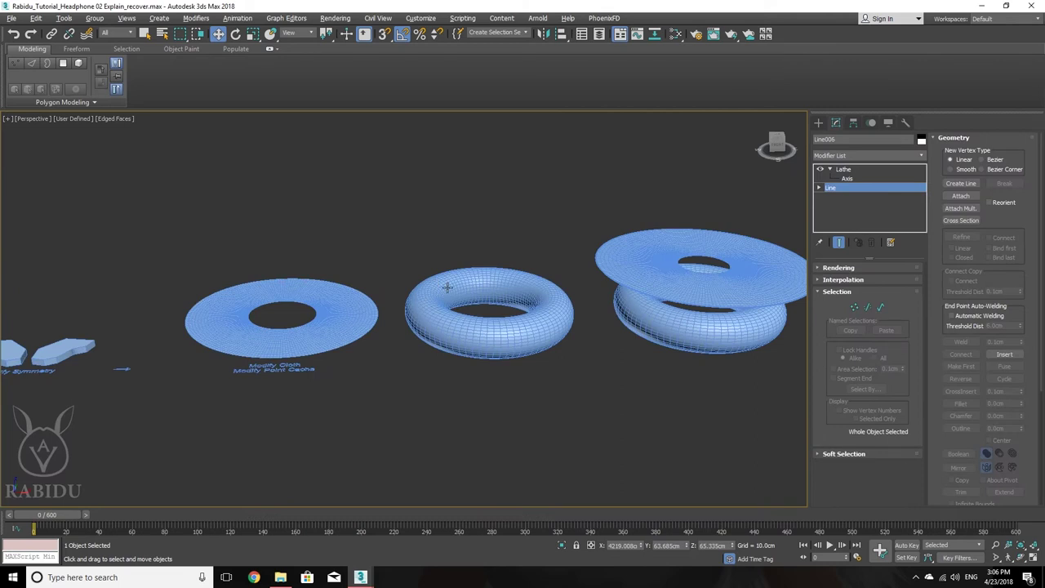
- Select Torus003, then the cloth disc Cone003 to show its Point Cache modifier
{"action": "middle_click_drag", "start_coordinate": [447, 288], "coordinate": [448, 319], "text": "alt"}
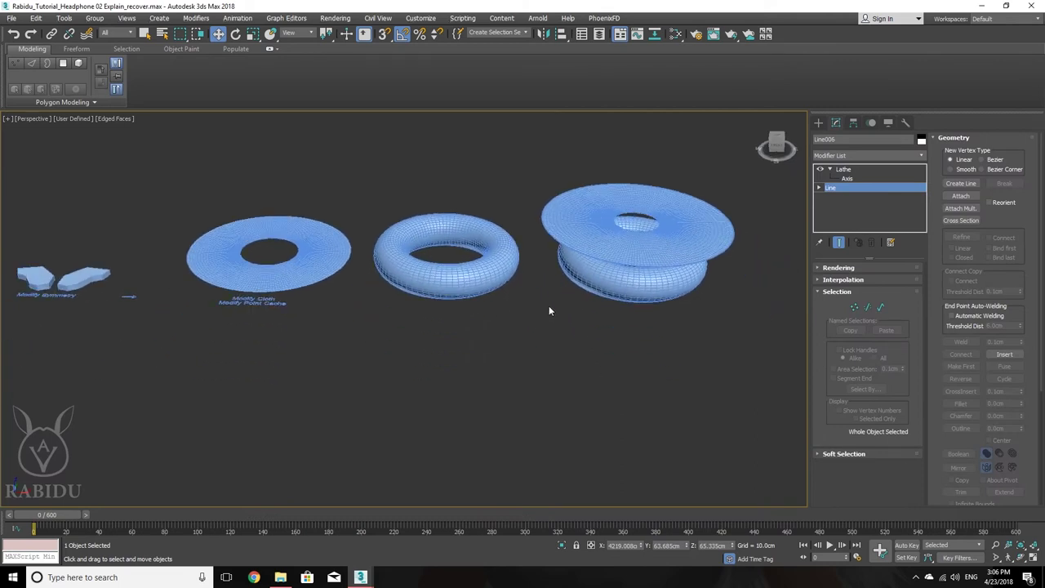
{"action": "middle_click_drag", "start_coordinate": [542, 300], "coordinate": [559, 287], "text": "alt"}
{"action": "scroll", "coordinate": [559, 288], "scroll_direction": "up", "scroll_amount": 2}
{"action": "scroll", "coordinate": [546, 282], "scroll_direction": "up", "scroll_amount": 3}
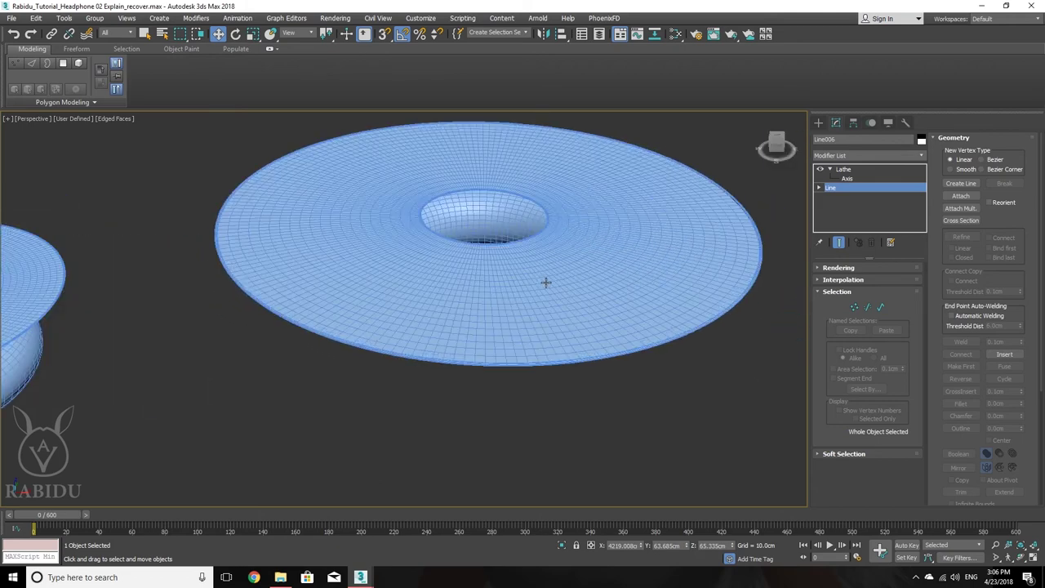
{"action": "left_click", "coordinate": [479, 215]}
{"action": "middle_click_drag", "start_coordinate": [481, 214], "coordinate": [702, 242], "text": "alt"}
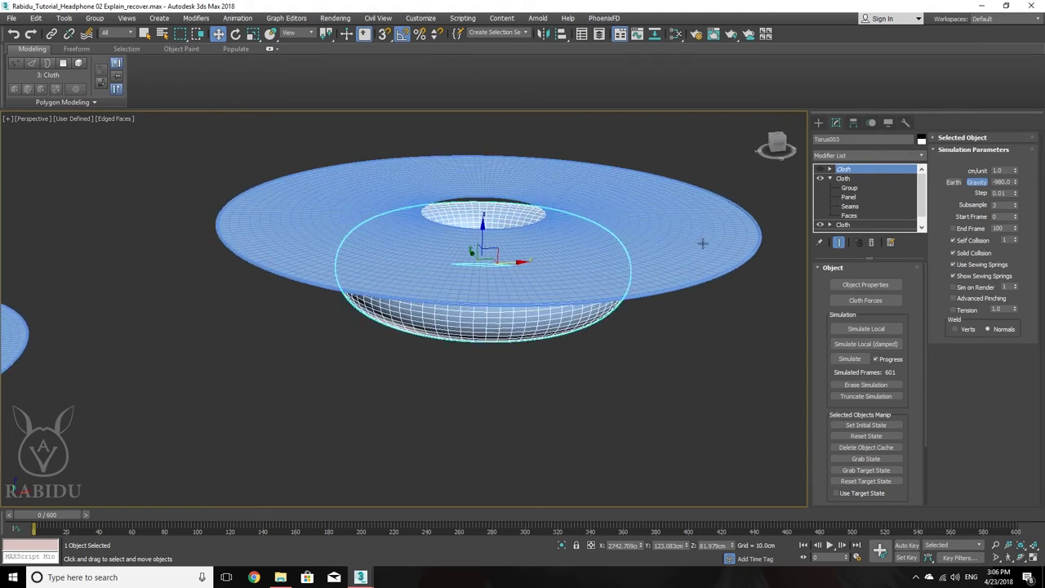
{"action": "left_click", "coordinate": [717, 226]}
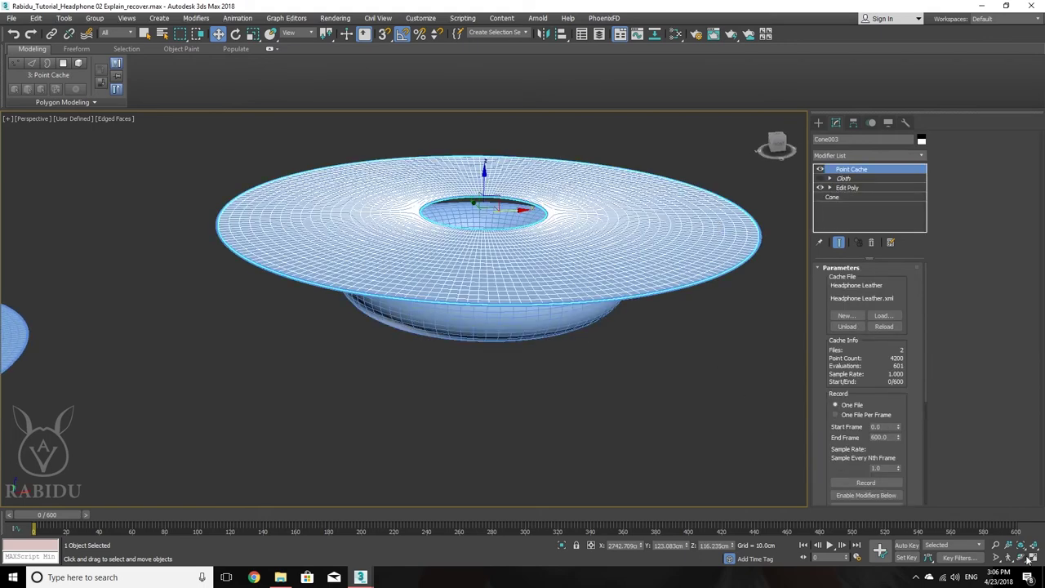
- Play the cached cloth drape in Default Shading, stop at frame 118, and pan the view
{"action": "left_click", "coordinate": [830, 547]}
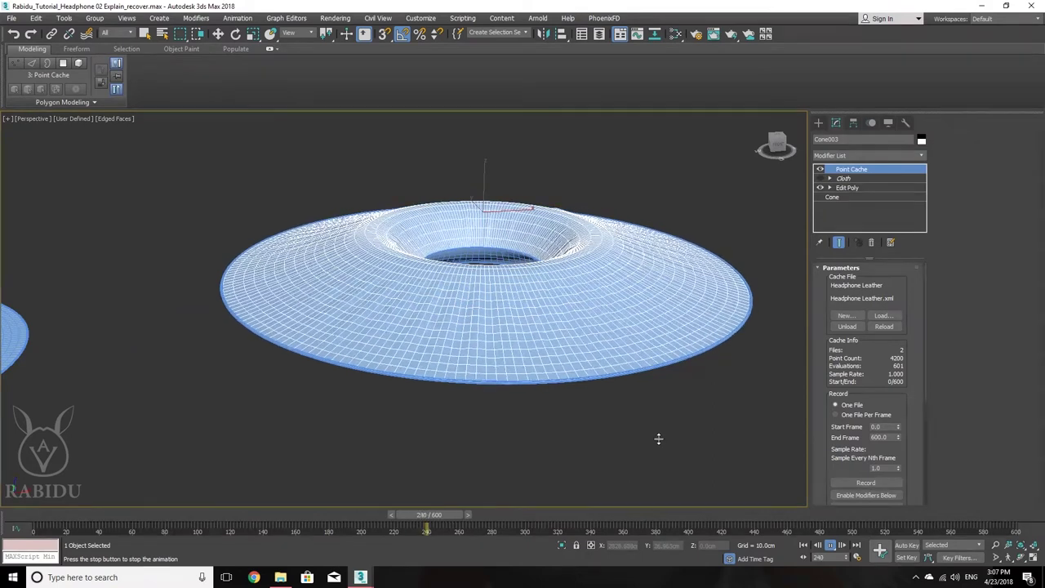
{"action": "key", "text": "F4"}
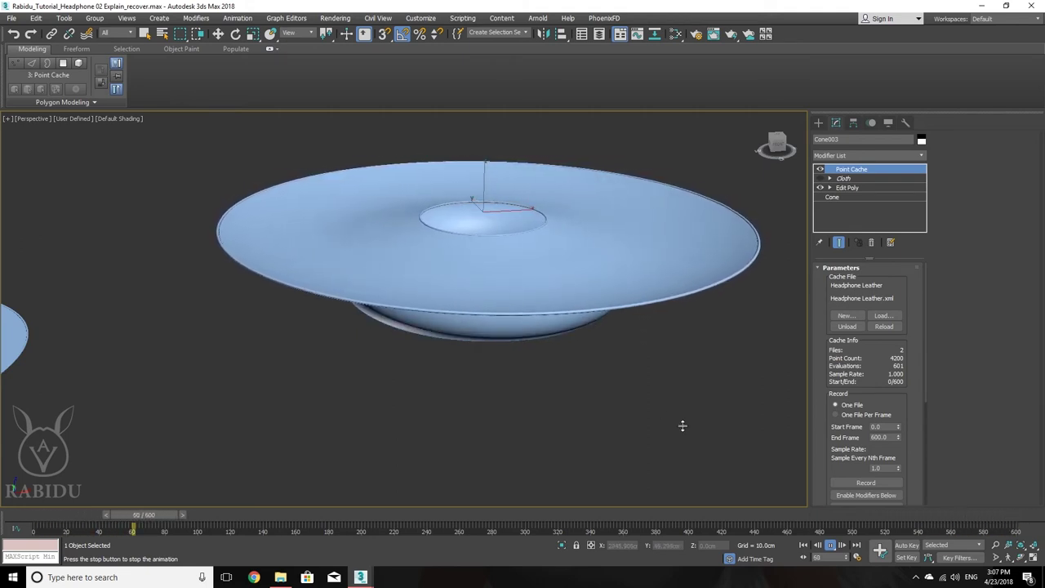
{"action": "left_click", "coordinate": [831, 545]}
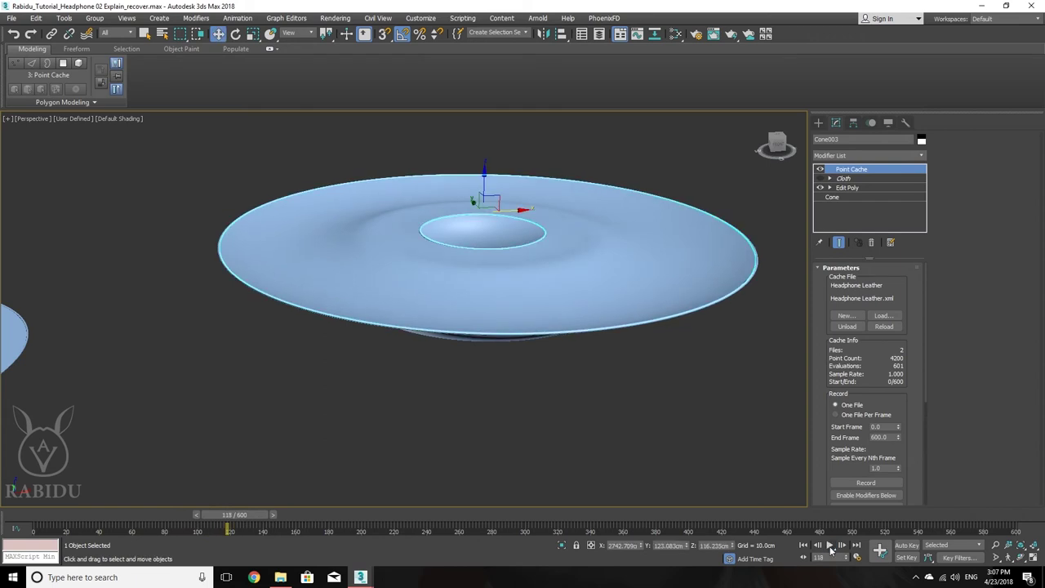
{"action": "middle_click_drag", "start_coordinate": [370, 303], "coordinate": [481, 331]}
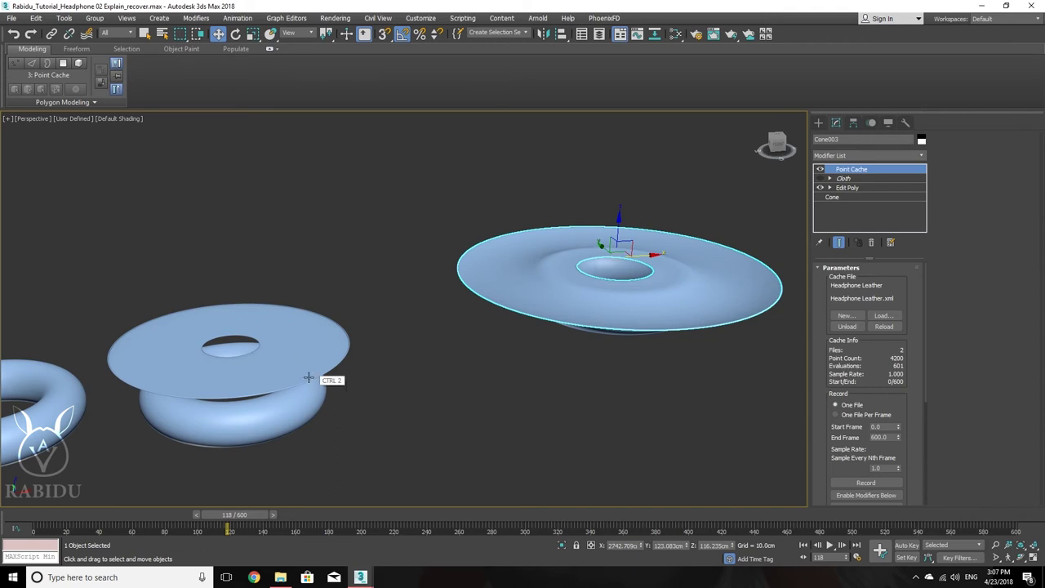
{"action": "middle_click_drag", "start_coordinate": [515, 361], "coordinate": [396, 376]}
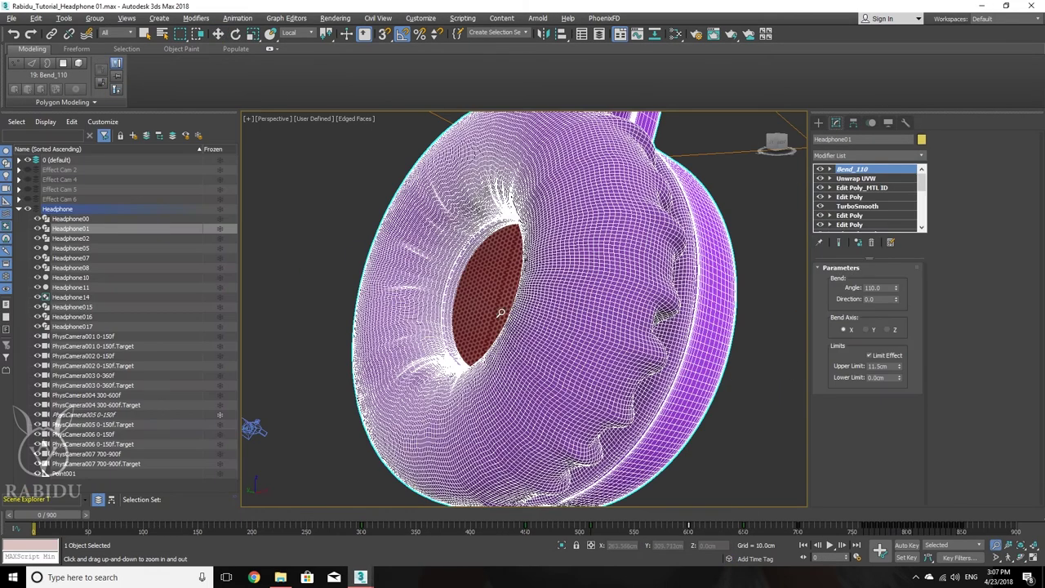
- Orbit around the headphone cup to inspect the wrinkled ear cushion
{"action": "scroll", "coordinate": [495, 289], "scroll_direction": "down", "scroll_amount": 3}
{"action": "mouse_move", "coordinate": [490, 299]}
{"action": "middle_mouse_down", "text": "alt"}
{"action": "mouse_move", "coordinate": [571, 368]}
{"action": "mouse_move", "coordinate": [494, 316]}
{"action": "middle_mouse_up", "text": "alt"}
{"action": "middle_click_drag", "start_coordinate": [342, 334], "coordinate": [462, 311], "text": "alt"}
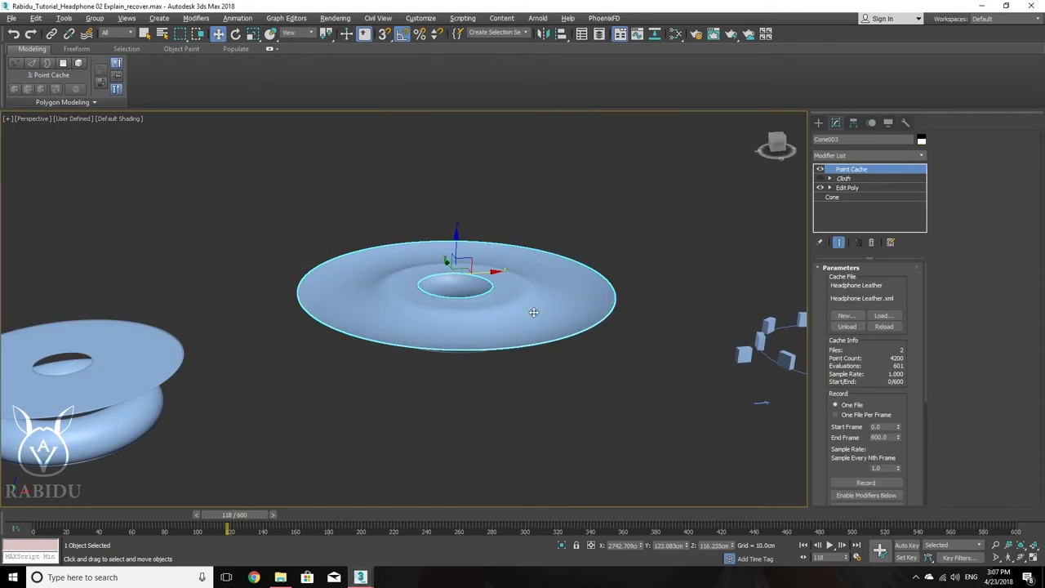
- Scrub the cloth cache to frame 274 to see the drape, then return to frame 0
{"action": "middle_click_drag", "start_coordinate": [466, 301], "coordinate": [515, 284]}
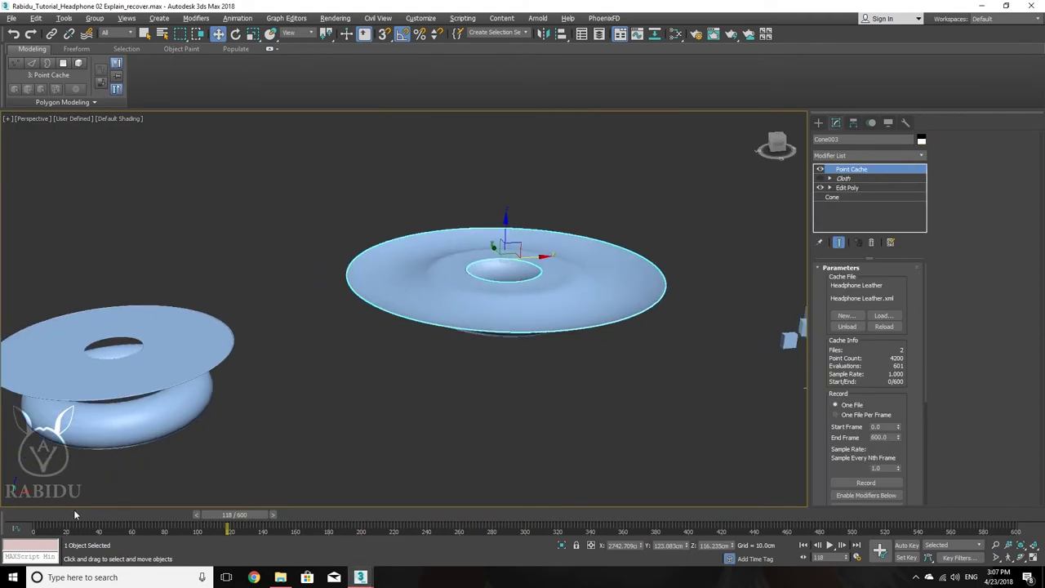
{"action": "left_click_drag", "start_coordinate": [62, 521], "coordinate": [27, 517]}
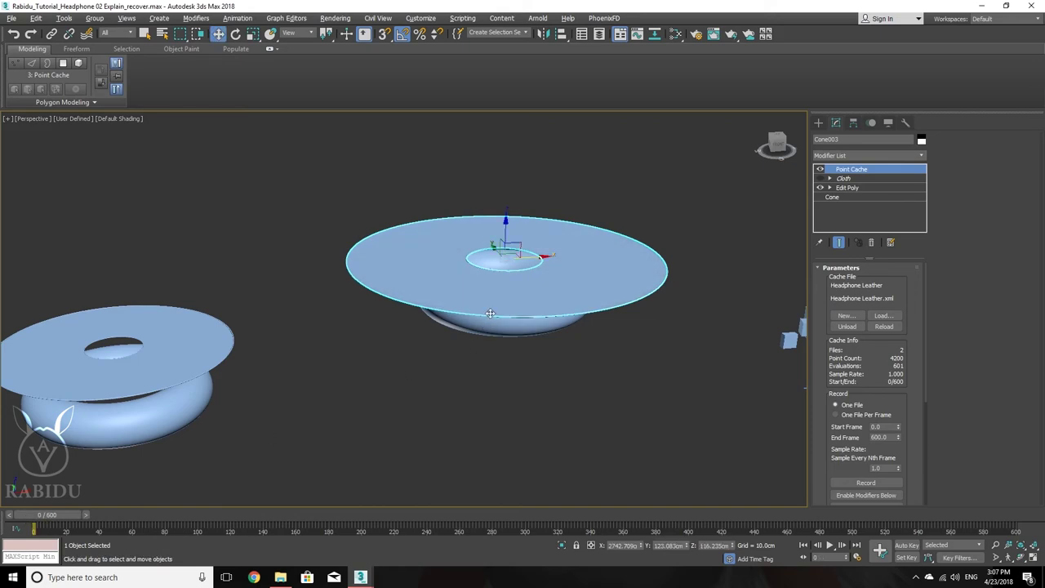
{"action": "middle_click_drag", "start_coordinate": [490, 314], "coordinate": [507, 331], "text": "alt"}
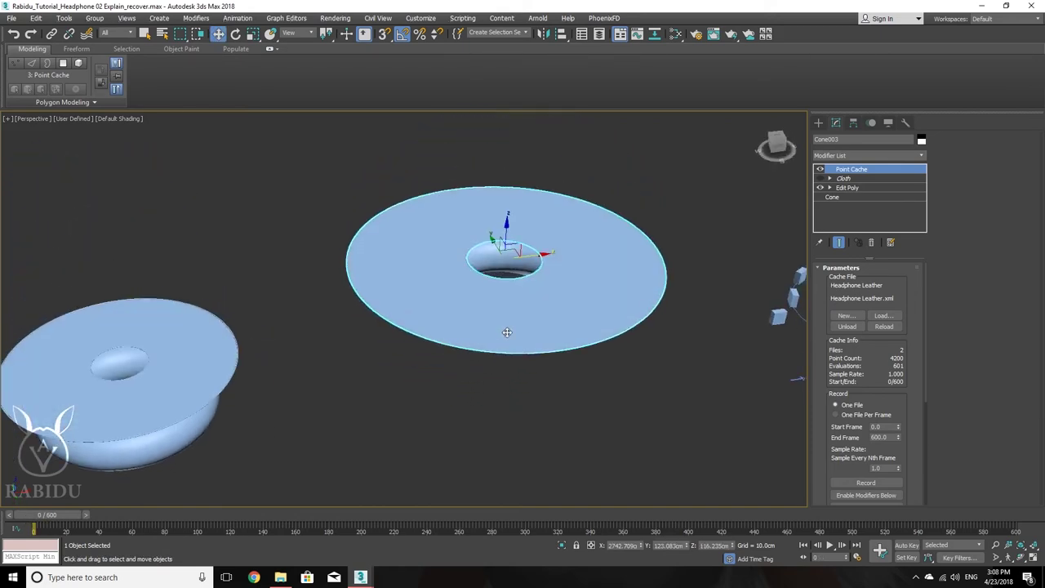
{"action": "scroll", "coordinate": [510, 316], "scroll_direction": "up", "scroll_amount": 3}
{"action": "left_click_drag", "start_coordinate": [55, 515], "coordinate": [118, 491]}
{"action": "key", "text": "w"}
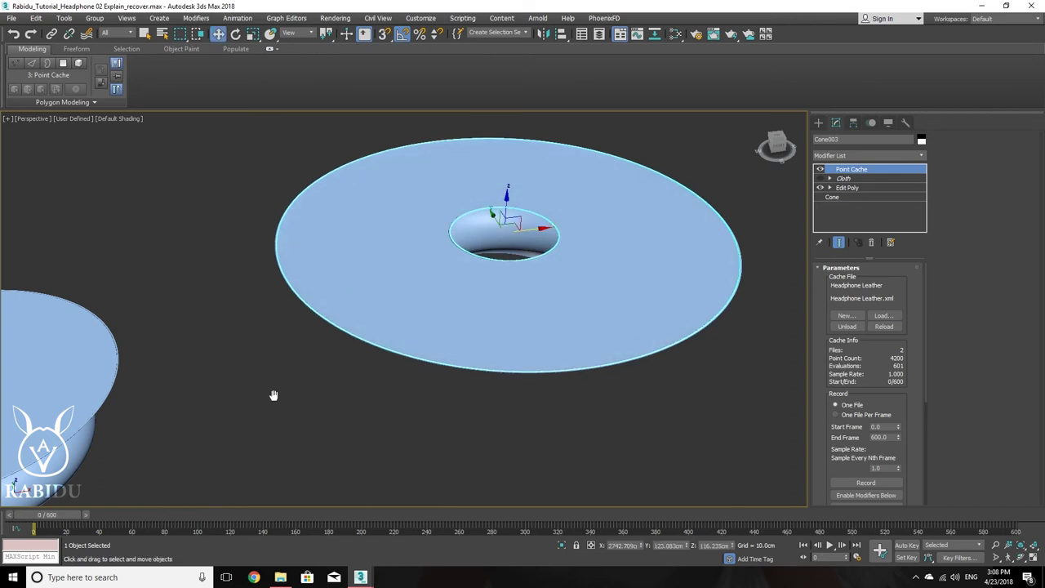
- Select Cone001, switch off its Edit Poly modifier, and show edged faces
{"action": "scroll", "coordinate": [541, 370], "scroll_direction": "down", "scroll_amount": 5}
{"action": "middle_click_drag", "start_coordinate": [541, 369], "coordinate": [470, 374], "text": "alt"}
{"action": "scroll", "coordinate": [376, 351], "scroll_direction": "up", "scroll_amount": 5}
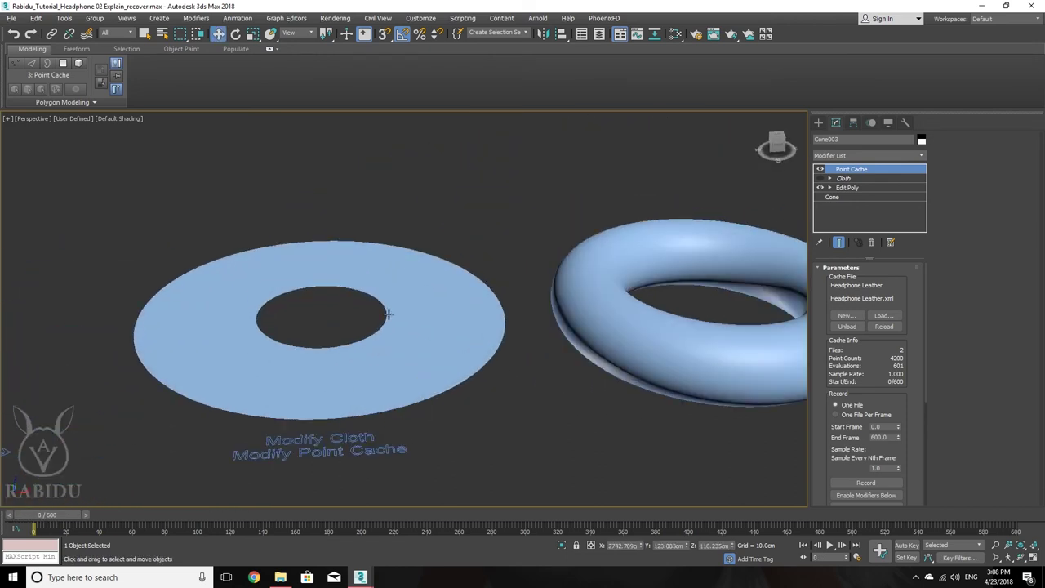
{"action": "left_click", "coordinate": [389, 314]}
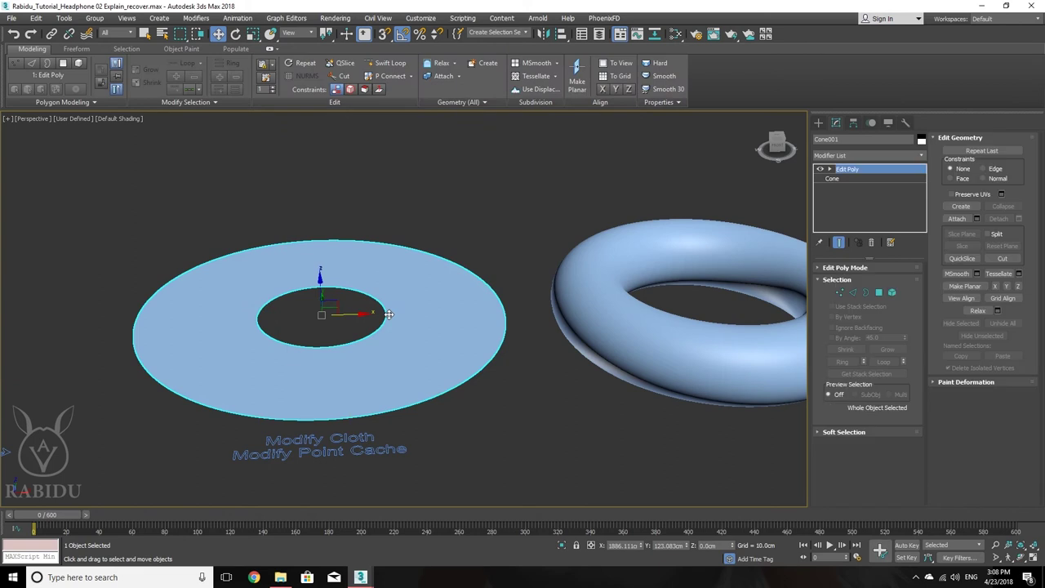
{"action": "left_click", "coordinate": [821, 171]}
{"action": "middle_click_drag", "start_coordinate": [778, 177], "coordinate": [781, 189]}
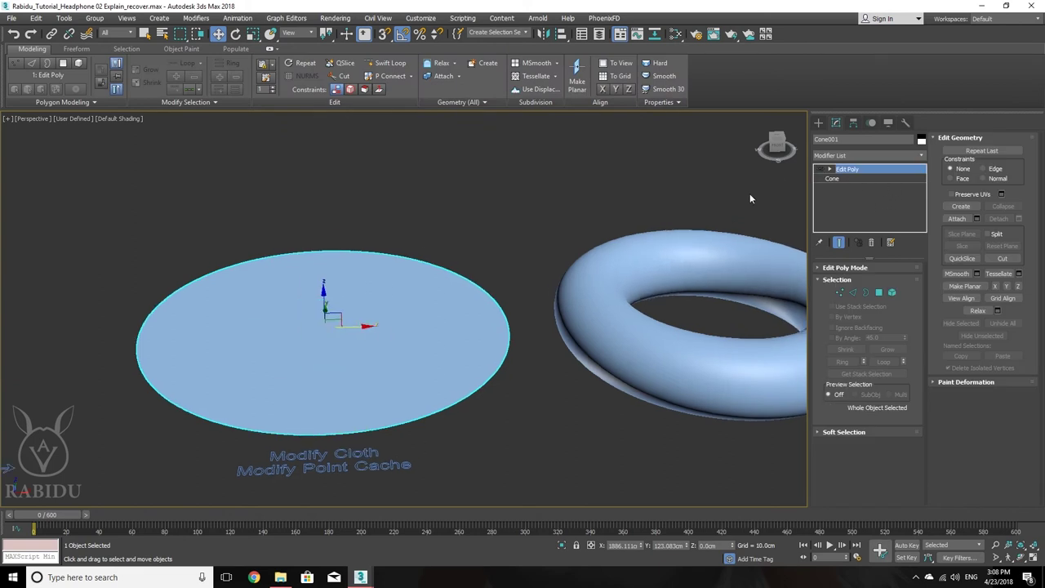
{"action": "key", "text": "F4"}
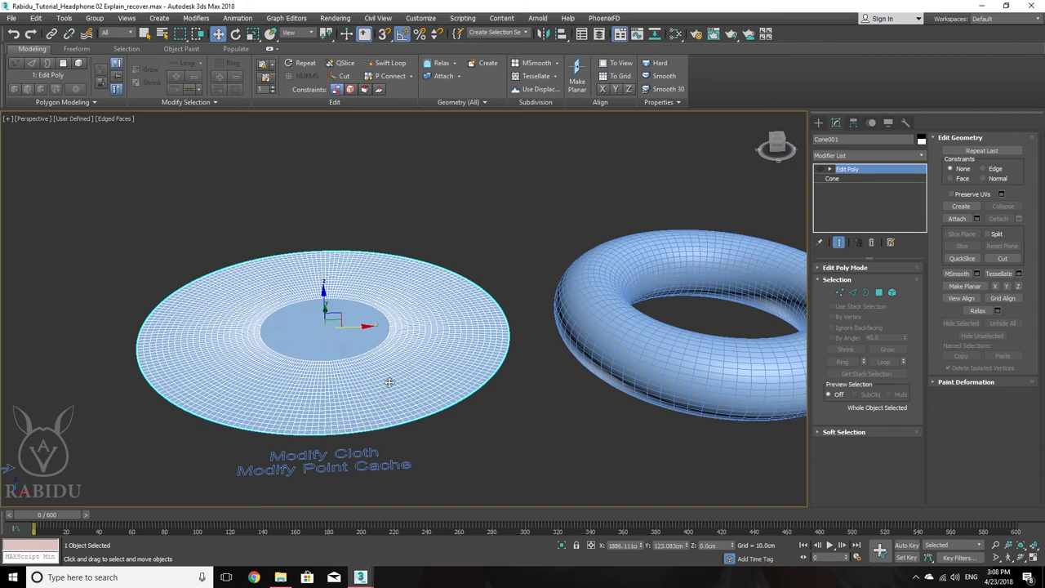
{"action": "middle_click_drag", "start_coordinate": [413, 322], "coordinate": [431, 313]}
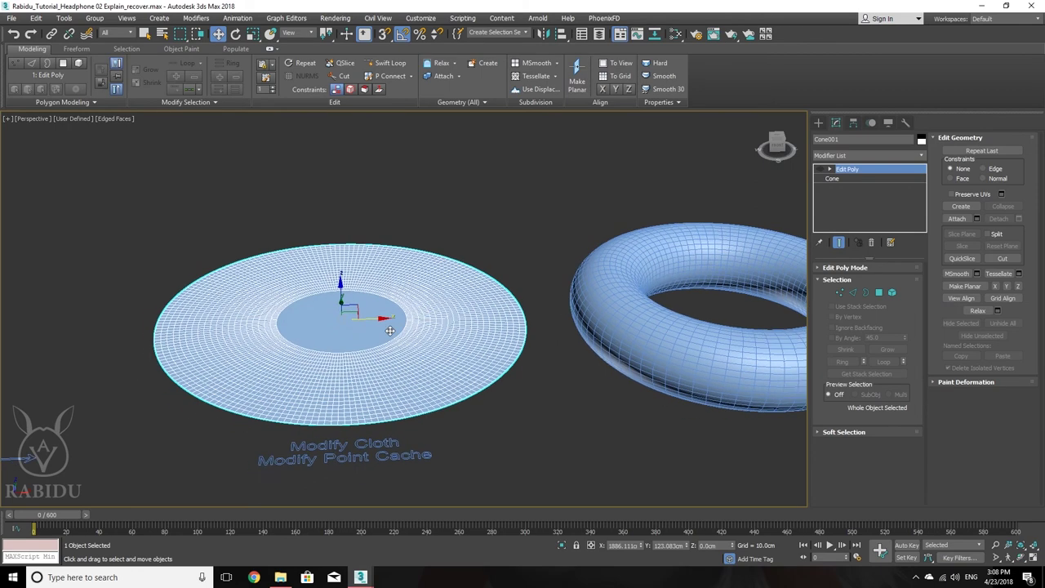
- Create a test cone from Standard Primitives, flatten it to zero height, then delete it
{"action": "left_click", "coordinate": [817, 124]}
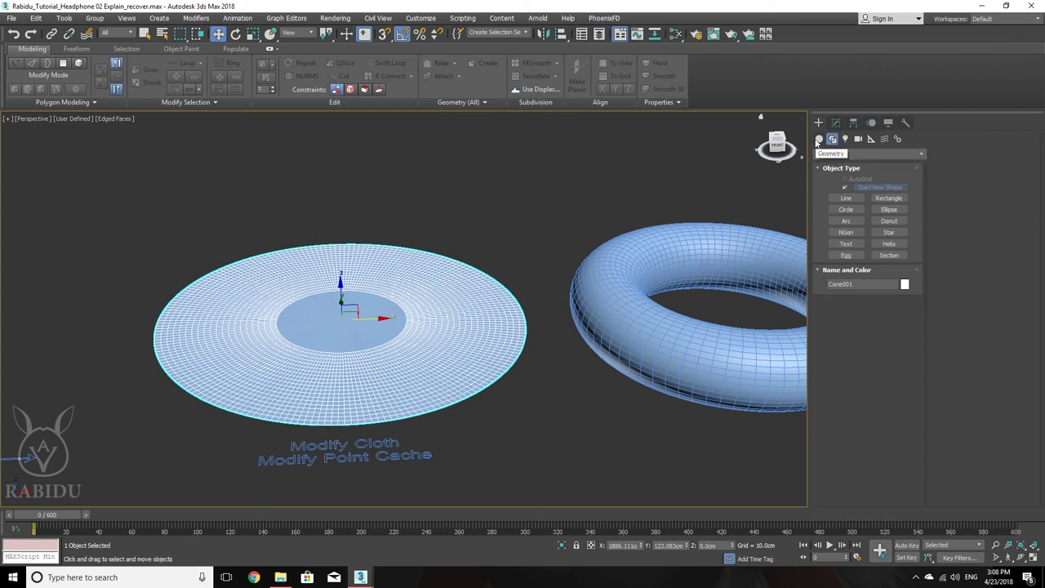
{"action": "left_click", "coordinate": [819, 141]}
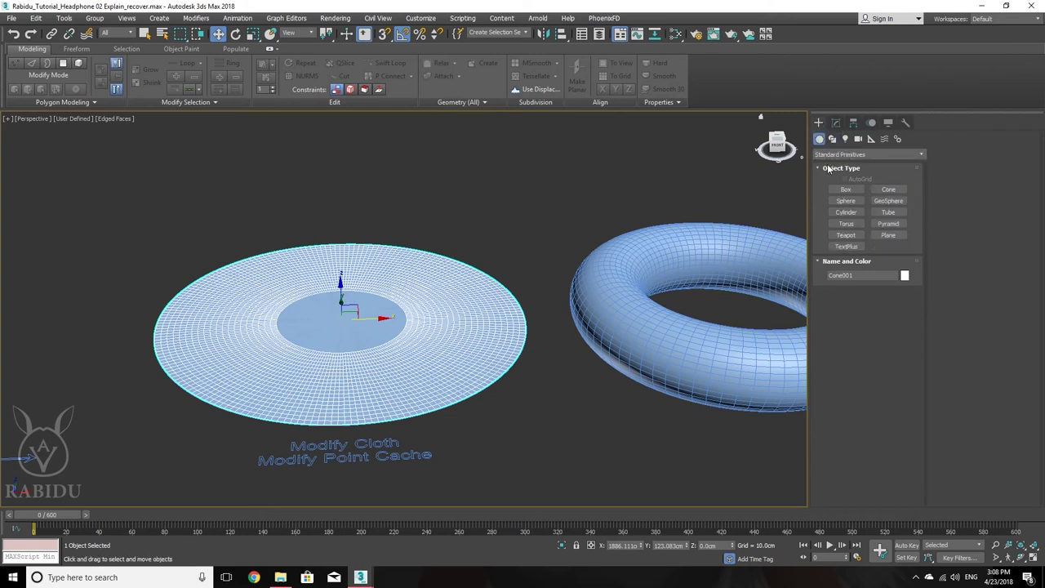
{"action": "left_click", "coordinate": [889, 189]}
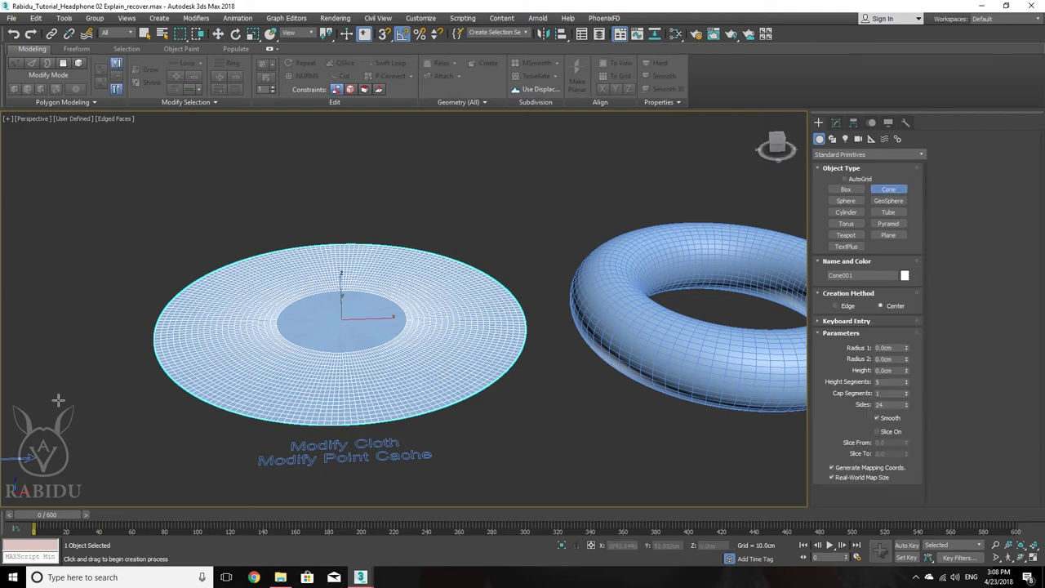
{"action": "left_click_drag", "start_coordinate": [61, 402], "coordinate": [127, 398]}
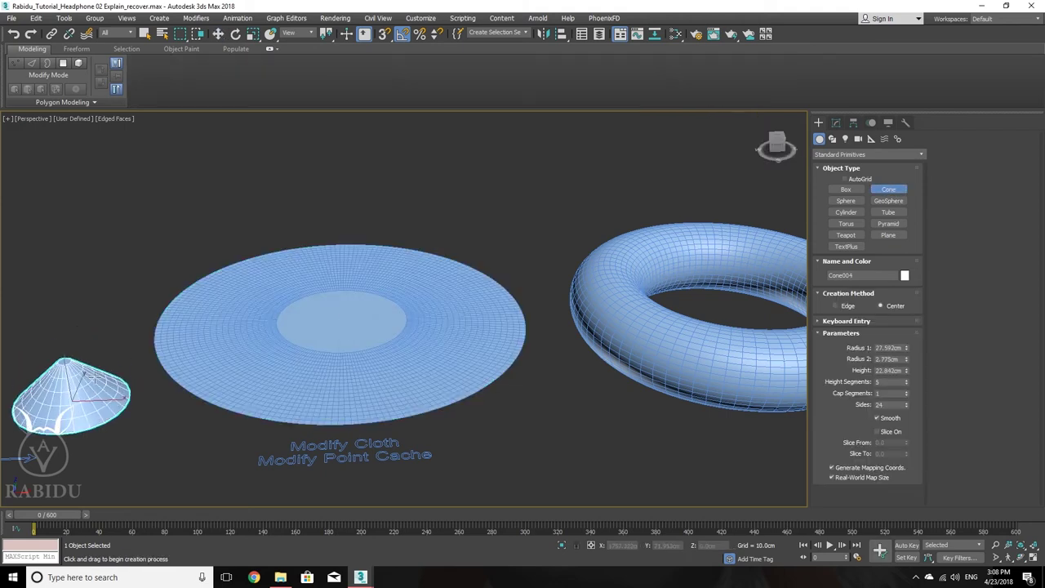
{"action": "left_click", "coordinate": [84, 357]}
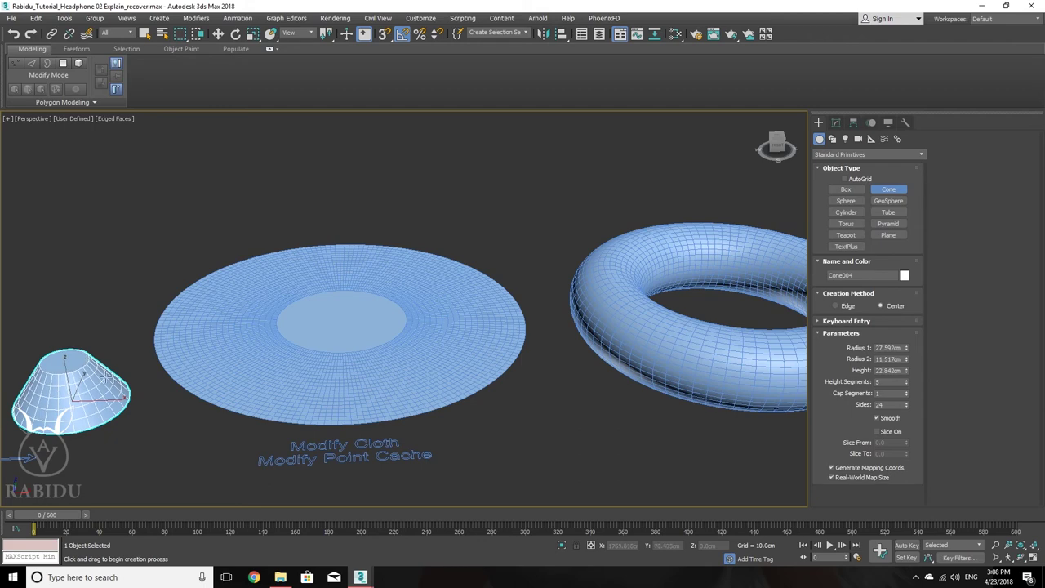
{"action": "right_click", "coordinate": [906, 370]}
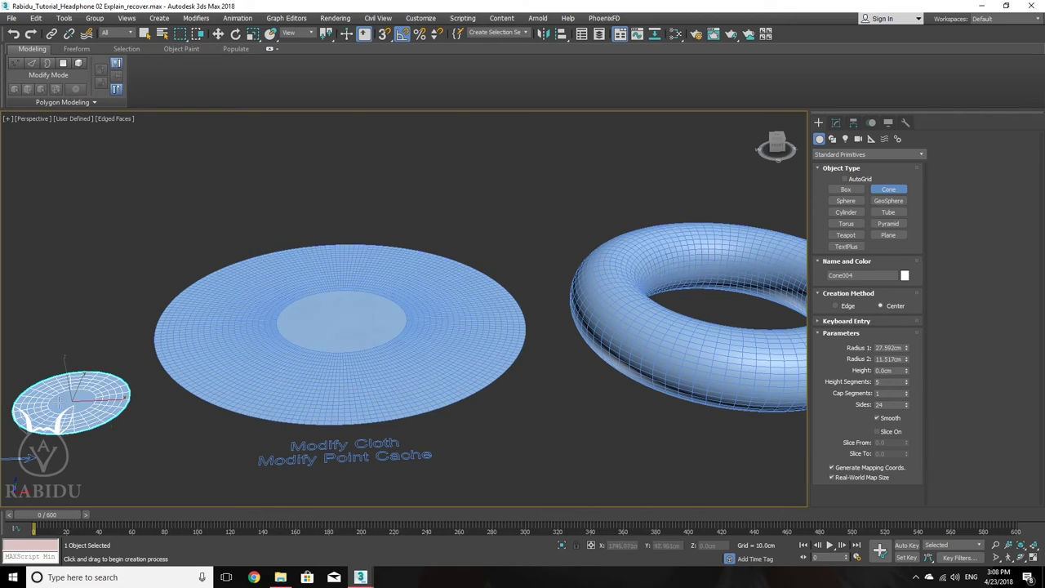
{"action": "key", "text": "Delete"}
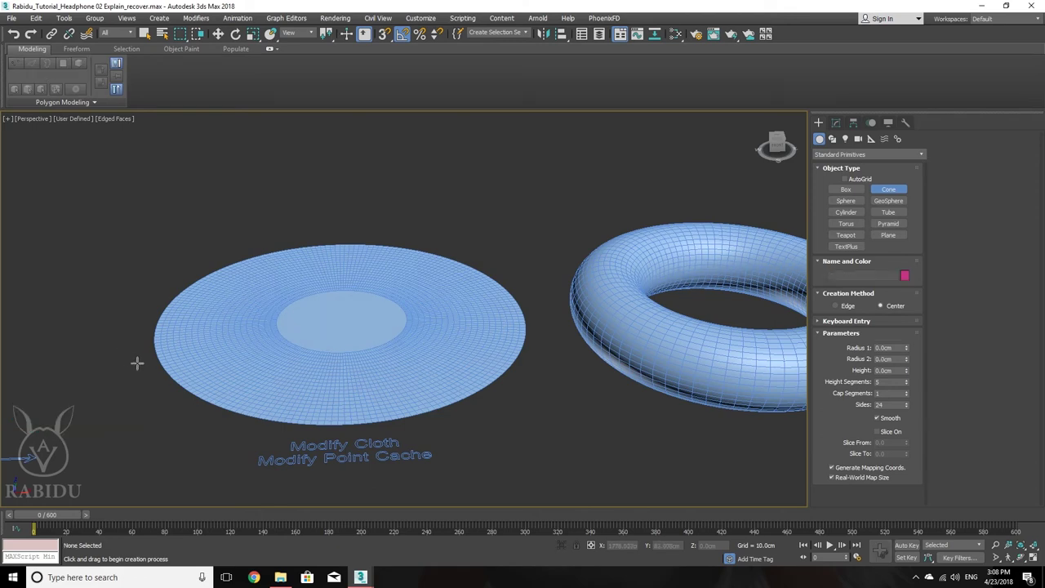
{"action": "key", "text": "w"}
- Re-enable the Edit Poly modifier on Cone001 to restore its centre hole
{"action": "left_click", "coordinate": [404, 317]}
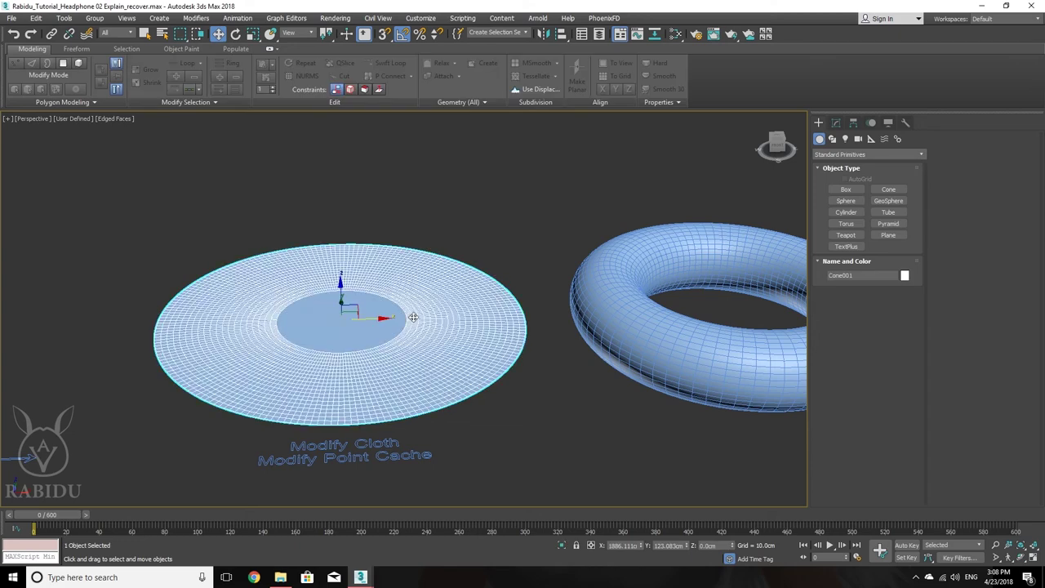
{"action": "left_click", "coordinate": [836, 122]}
{"action": "left_click", "coordinate": [820, 170]}
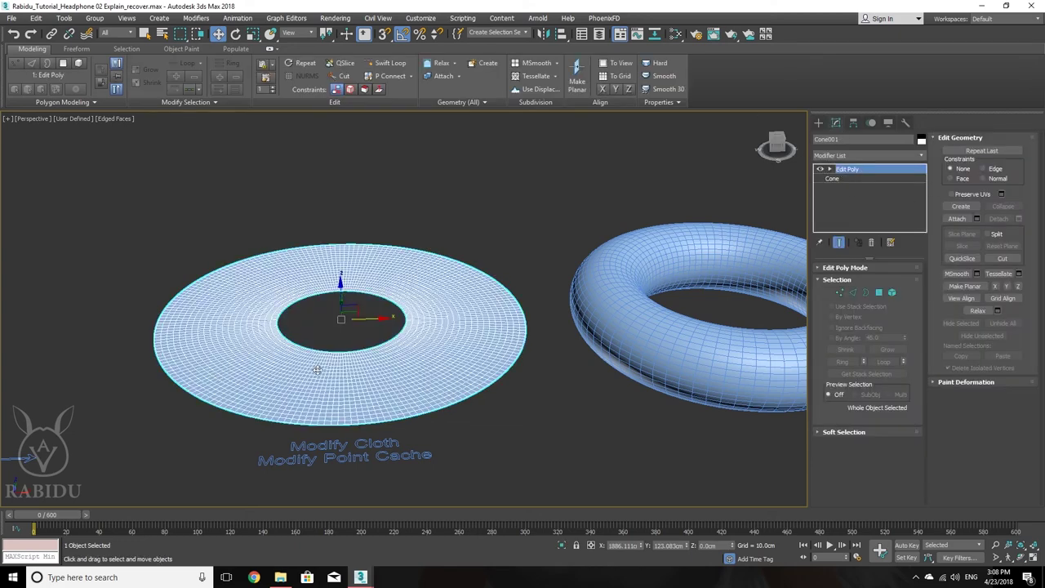
{"action": "middle_click_drag", "start_coordinate": [344, 326], "coordinate": [338, 343], "text": "alt"}
{"action": "scroll", "coordinate": [338, 343], "scroll_direction": "down", "scroll_amount": 3}
{"action": "middle_click_drag", "start_coordinate": [398, 356], "coordinate": [403, 366], "text": "alt"}
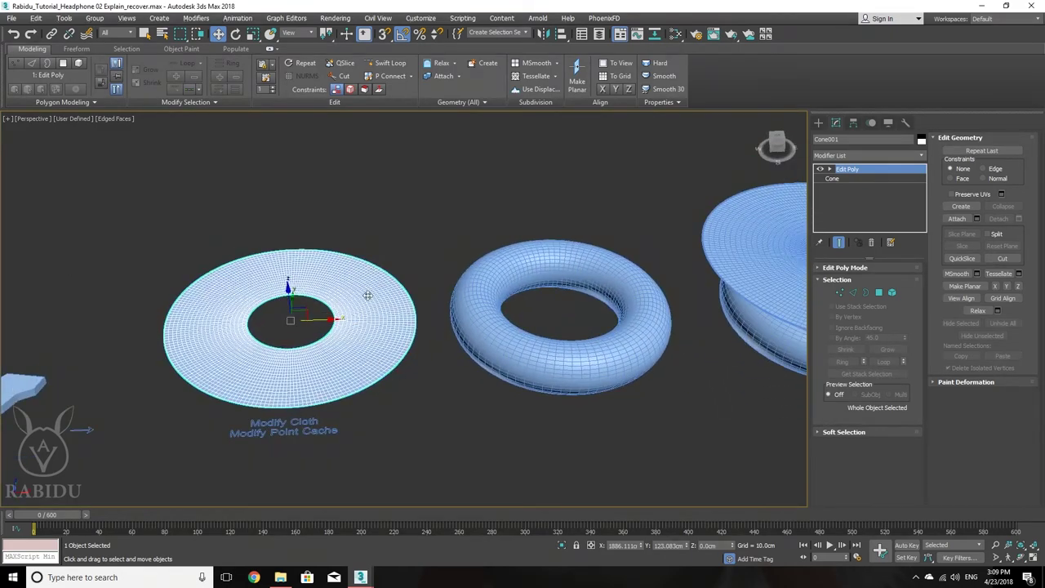
- Select the plain torus to view its radius, segment and side parameters
{"action": "middle_click_drag", "start_coordinate": [366, 296], "coordinate": [386, 313], "text": "alt"}
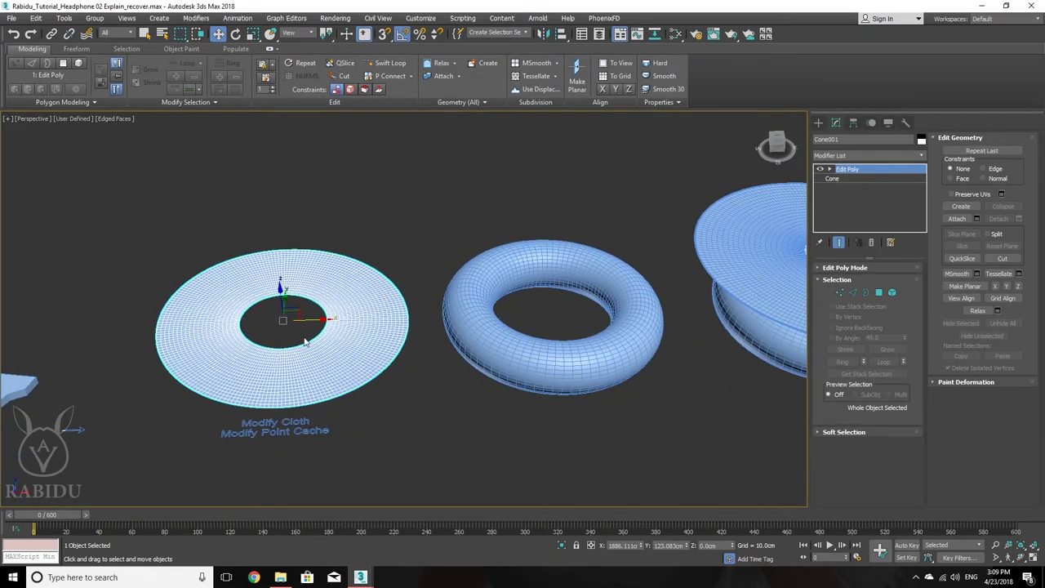
{"action": "scroll", "coordinate": [327, 383], "scroll_direction": "down", "scroll_amount": 2}
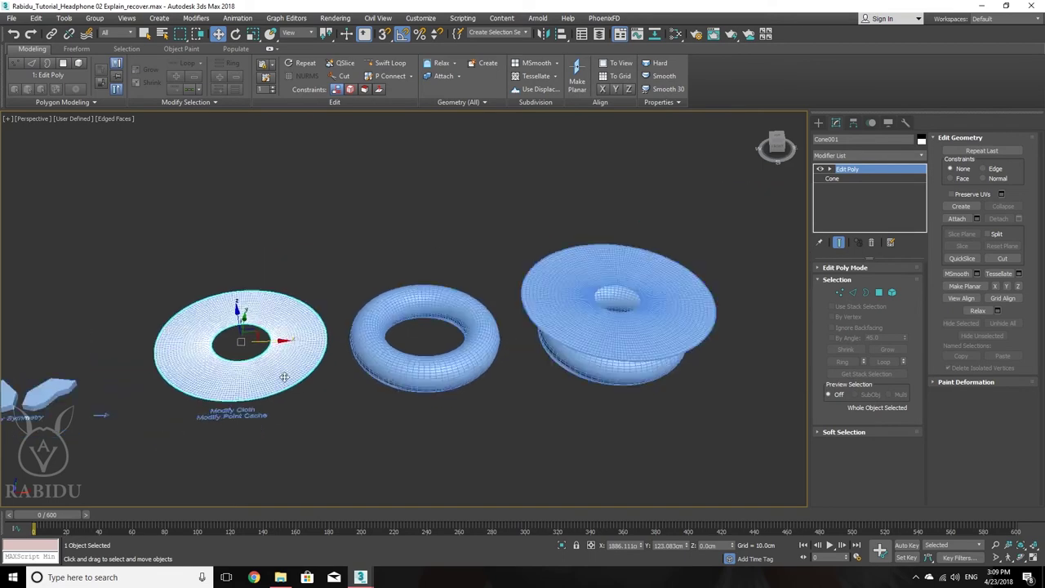
{"action": "scroll", "coordinate": [404, 380], "scroll_direction": "up", "scroll_amount": 2}
{"action": "left_click", "coordinate": [427, 365]}
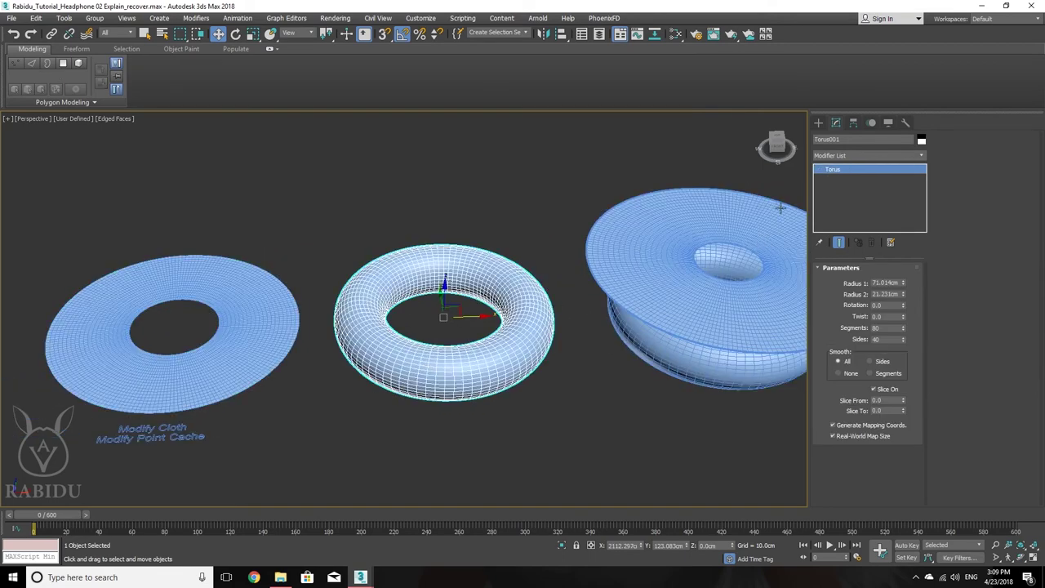
- Begin a test torus from Standard Primitives and cancel it unfinished
{"action": "mouse_move", "coordinate": [479, 368]}
{"action": "middle_mouse_down", "text": "alt"}
{"action": "mouse_move", "coordinate": [486, 359]}
{"action": "mouse_move", "coordinate": [473, 375]}
{"action": "mouse_move", "coordinate": [482, 367]}
{"action": "middle_mouse_up", "text": "alt"}
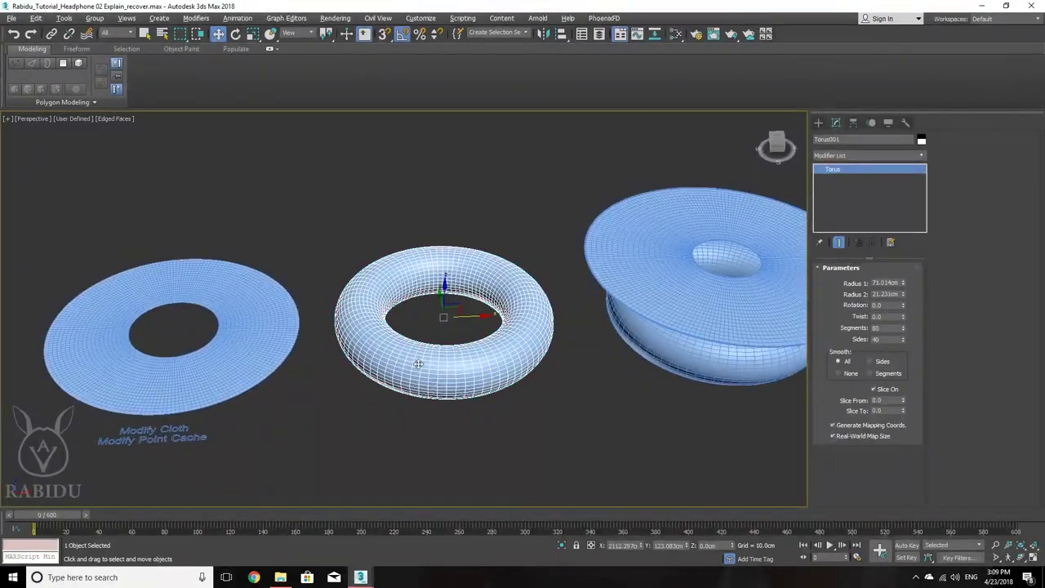
{"action": "middle_click_drag", "start_coordinate": [420, 366], "coordinate": [477, 347], "text": "alt"}
{"action": "left_click", "coordinate": [819, 125]}
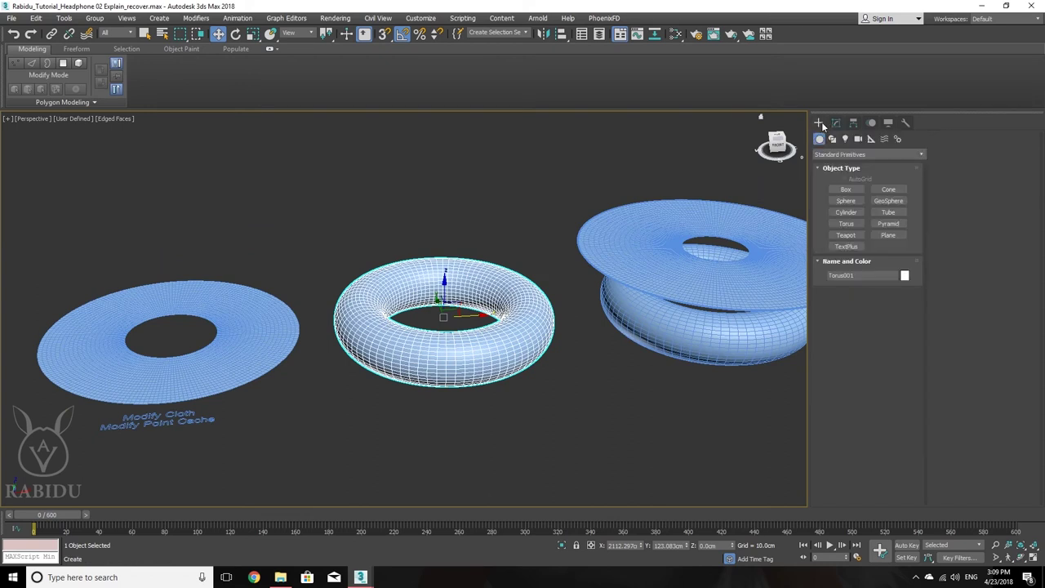
{"action": "left_click", "coordinate": [846, 224]}
{"action": "left_click_drag", "start_coordinate": [583, 431], "coordinate": [590, 401]}
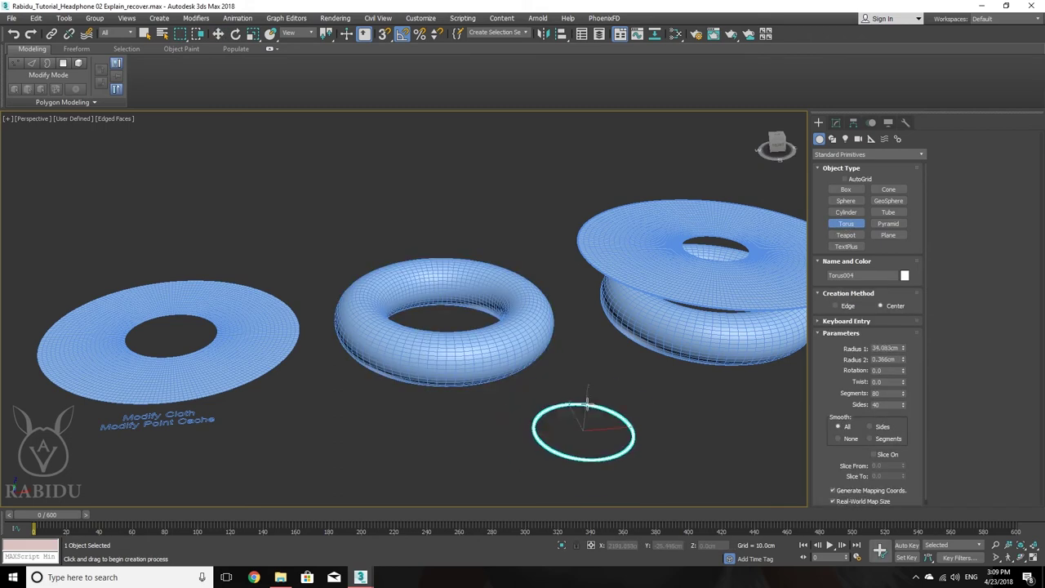
{"action": "left_click", "coordinate": [588, 401]}
{"action": "right_click", "coordinate": [587, 402]}
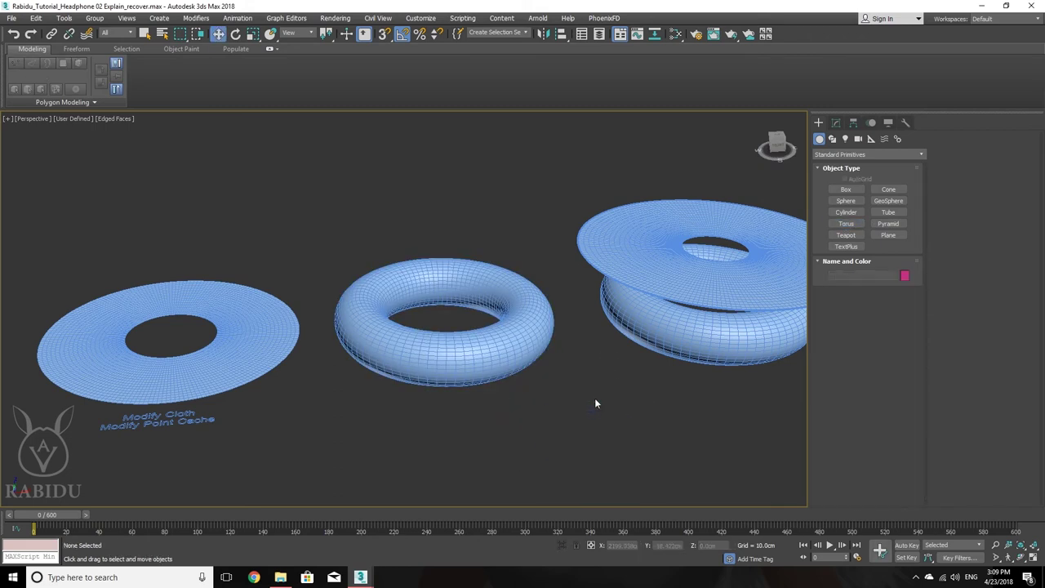
- Zoom in on the holed disc resting on its torus and select CTRL 004
{"action": "middle_click_drag", "start_coordinate": [703, 225], "coordinate": [503, 387], "text": "alt"}
{"action": "scroll", "coordinate": [492, 302], "scroll_direction": "up", "scroll_amount": 3}
{"action": "scroll", "coordinate": [480, 317], "scroll_direction": "up", "scroll_amount": 2}
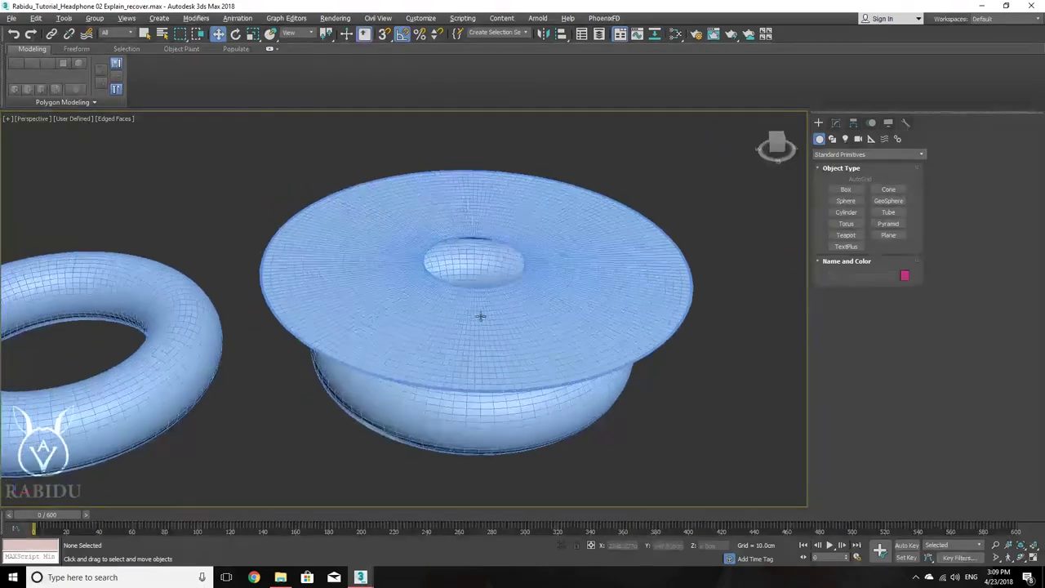
{"action": "scroll", "coordinate": [481, 316], "scroll_direction": "up", "scroll_amount": 5}
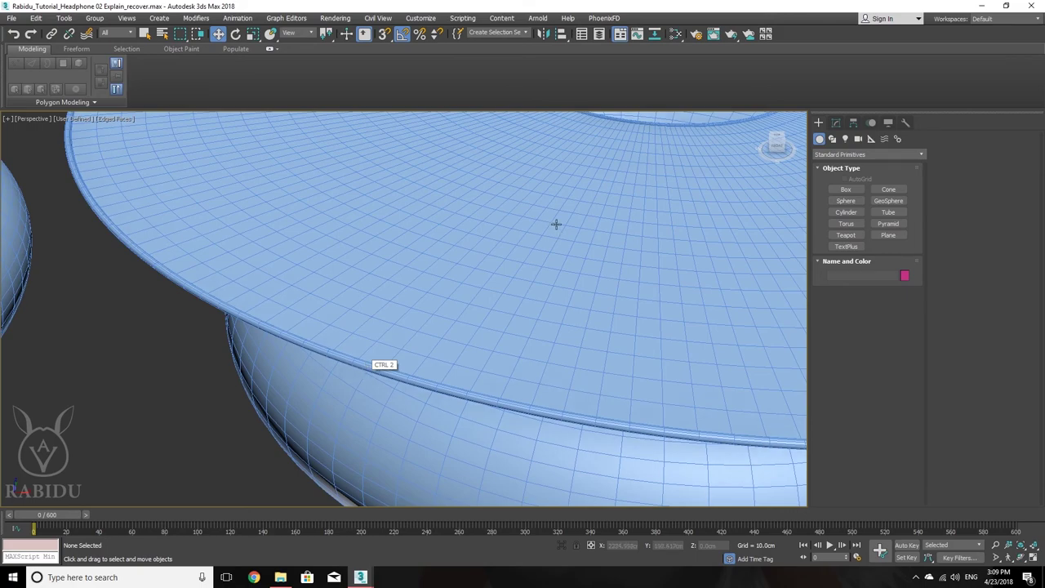
{"action": "middle_click_drag", "start_coordinate": [556, 225], "coordinate": [397, 375], "text": "alt"}
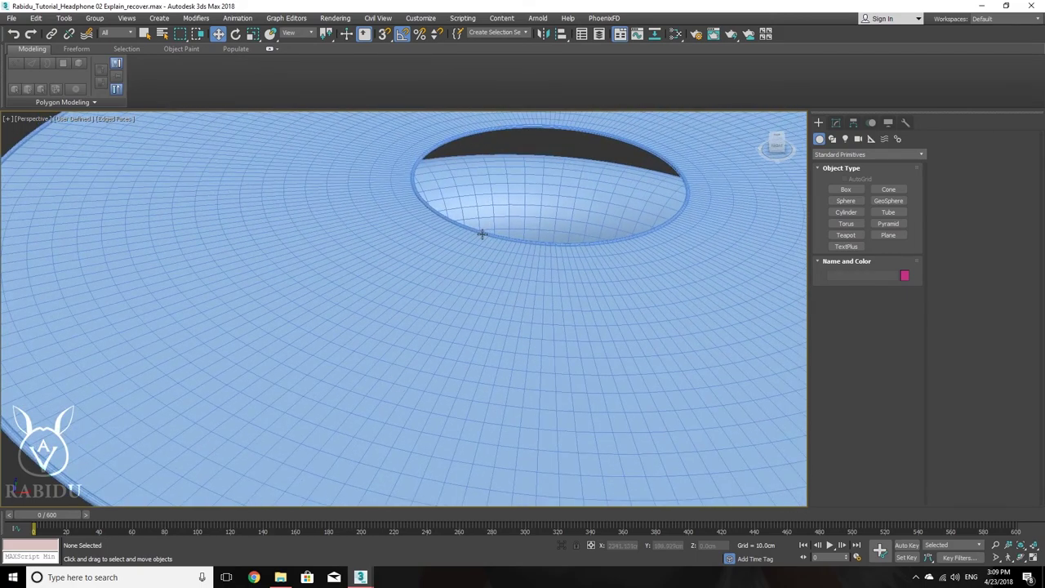
{"action": "scroll", "coordinate": [483, 233], "scroll_direction": "down", "scroll_amount": 10}
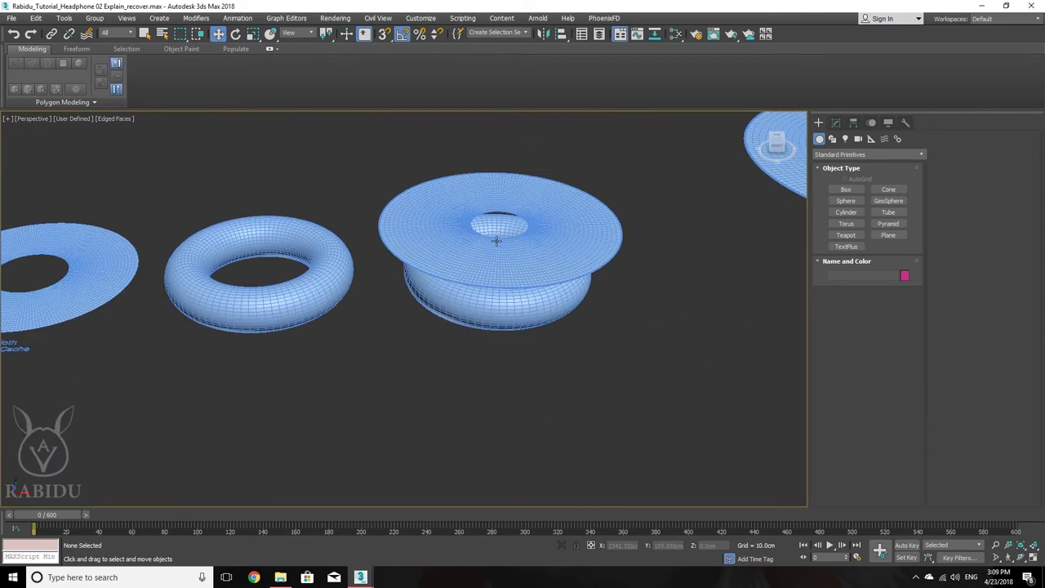
{"action": "middle_click_drag", "start_coordinate": [482, 231], "coordinate": [187, 283]}
{"action": "scroll", "coordinate": [576, 216], "scroll_direction": "up", "scroll_amount": 5}
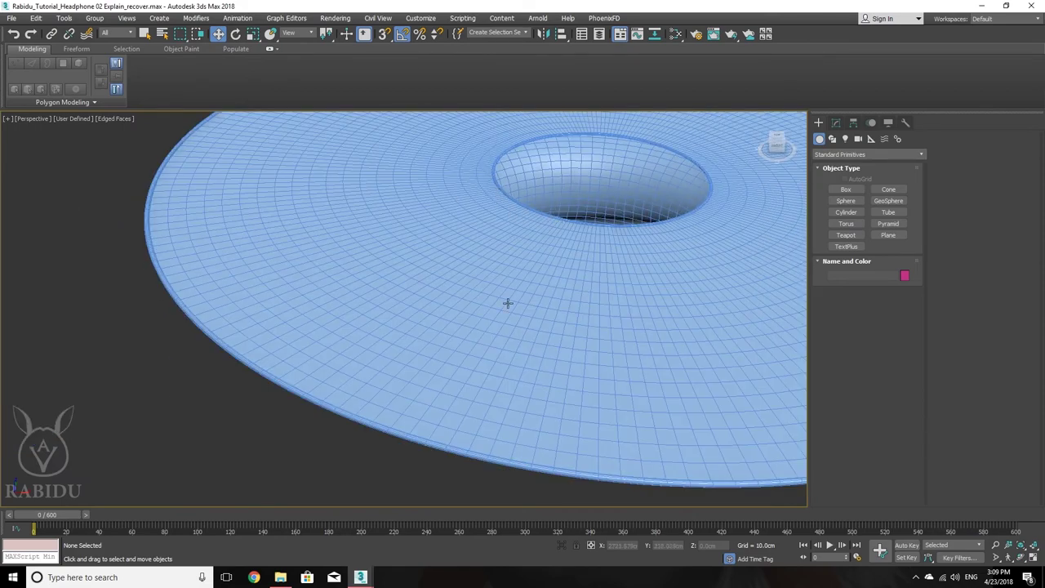
{"action": "scroll", "coordinate": [462, 318], "scroll_direction": "down", "scroll_amount": 3}
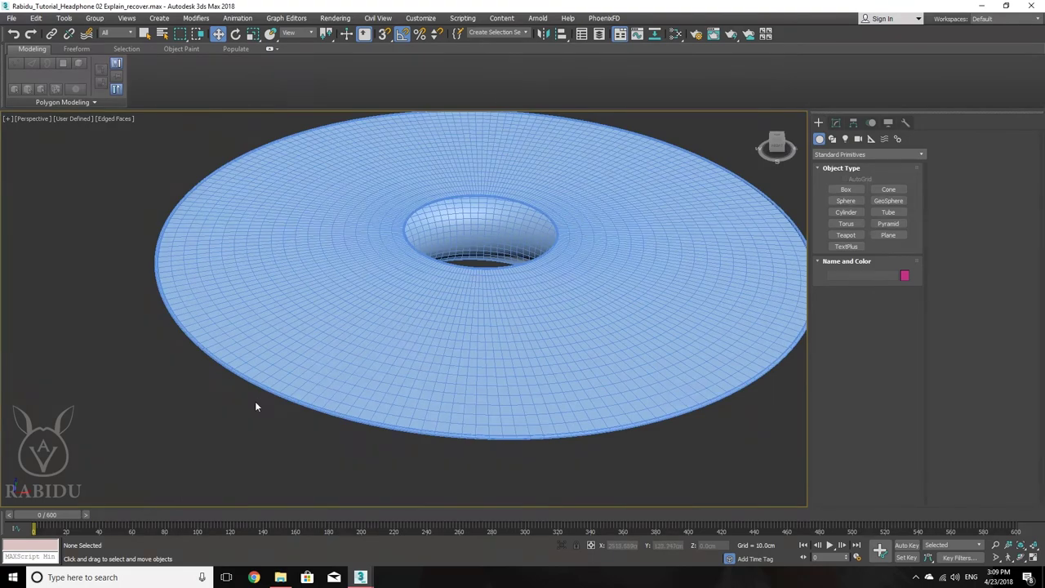
{"action": "left_click", "coordinate": [262, 388]}
- Scrub the animation to watch the disc bend into a bowl, then return to frame 0
{"action": "middle_click_drag", "start_coordinate": [308, 434], "coordinate": [309, 413], "text": "alt"}
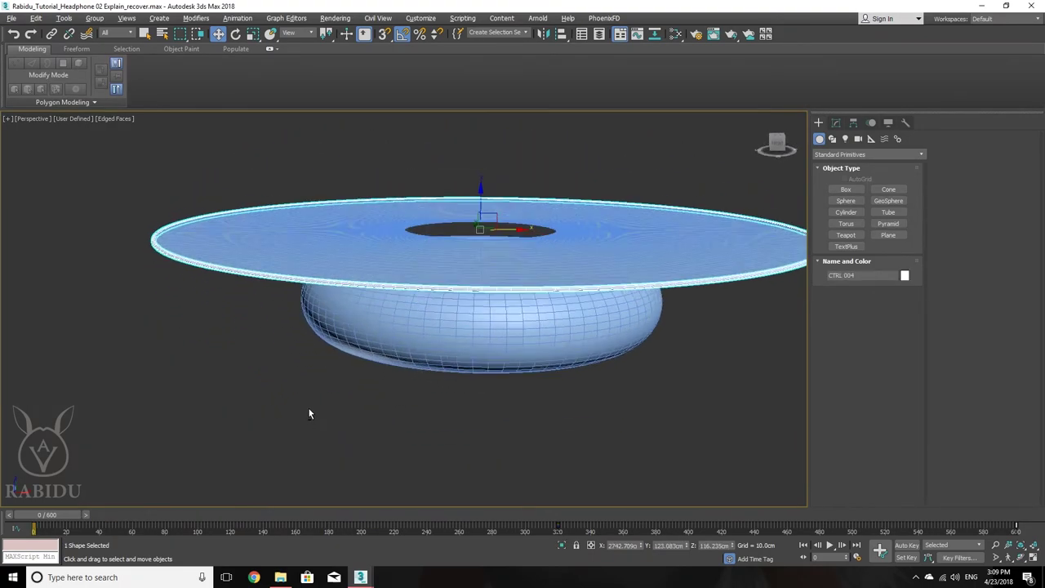
{"action": "mouse_move", "coordinate": [52, 511]}
{"action": "left_mouse_down"}
{"action": "mouse_move", "coordinate": [287, 530]}
{"action": "mouse_move", "coordinate": [384, 526]}
{"action": "mouse_move", "coordinate": [147, 522]}
{"action": "mouse_move", "coordinate": [196, 512]}
{"action": "mouse_move", "coordinate": [644, 529]}
{"action": "mouse_move", "coordinate": [915, 521]}
{"action": "mouse_move", "coordinate": [1009, 545]}
{"action": "mouse_move", "coordinate": [931, 530]}
{"action": "mouse_move", "coordinate": [41, 516]}
{"action": "left_mouse_up"}
{"action": "key", "text": "w"}
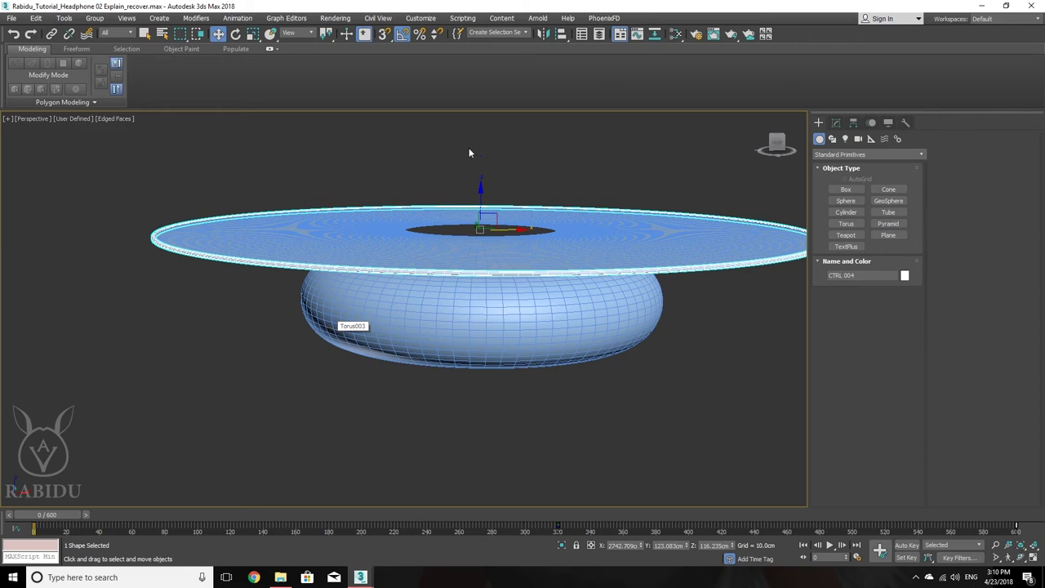
- Pan the view to bring Cone002 and its torus beside the larger stack
{"action": "scroll", "coordinate": [236, 272], "scroll_direction": "down", "scroll_amount": 5}
{"action": "scroll", "coordinate": [254, 296], "scroll_direction": "up", "scroll_amount": 3}
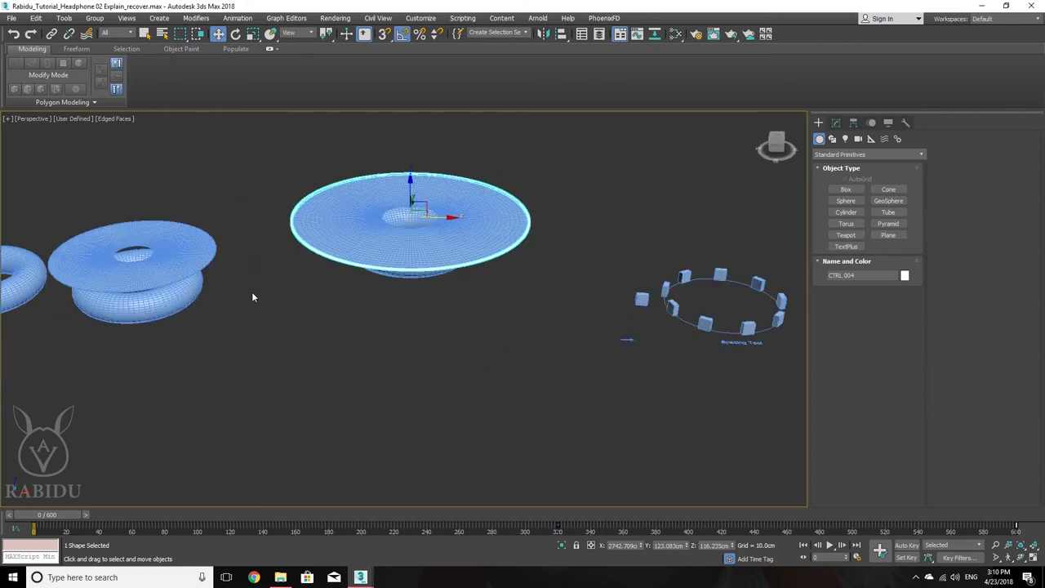
{"action": "scroll", "coordinate": [302, 239], "scroll_direction": "up", "scroll_amount": 2}
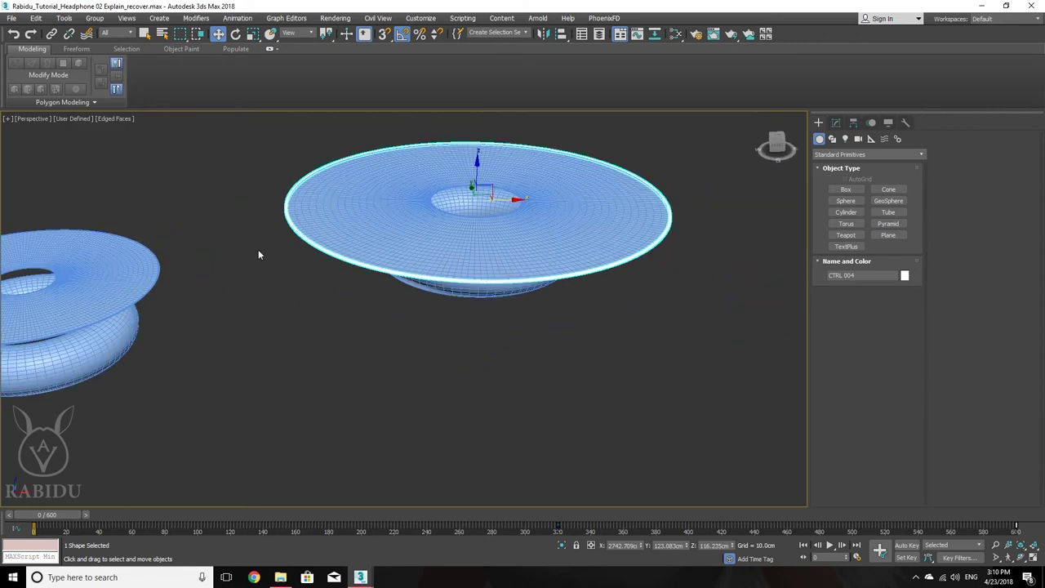
{"action": "middle_click_drag", "start_coordinate": [258, 255], "coordinate": [478, 297]}
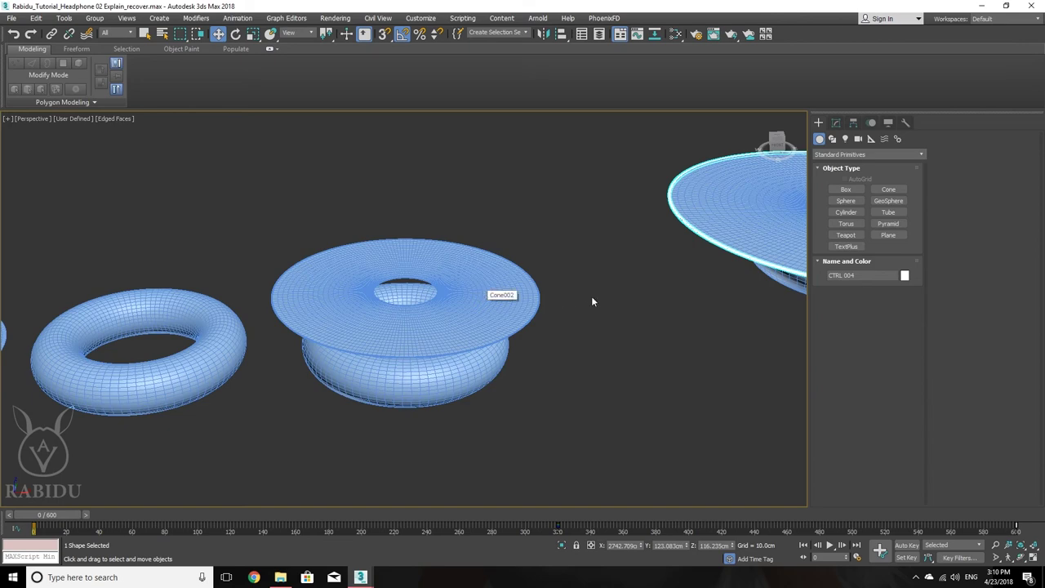
{"action": "middle_click_drag", "start_coordinate": [592, 302], "coordinate": [454, 301]}
- Select the cup Cone002 and zoom in on its rim
{"action": "left_click", "coordinate": [317, 287]}
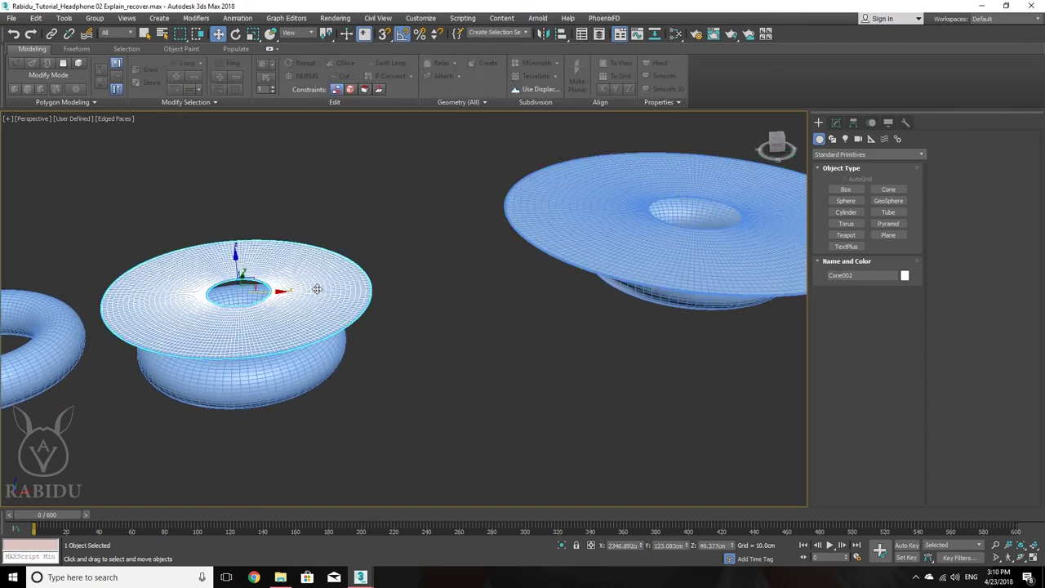
{"action": "middle_click_drag", "start_coordinate": [317, 287], "coordinate": [479, 347]}
{"action": "scroll", "coordinate": [479, 346], "scroll_direction": "up", "scroll_amount": 3}
{"action": "scroll", "coordinate": [506, 357], "scroll_direction": "up", "scroll_amount": 5}
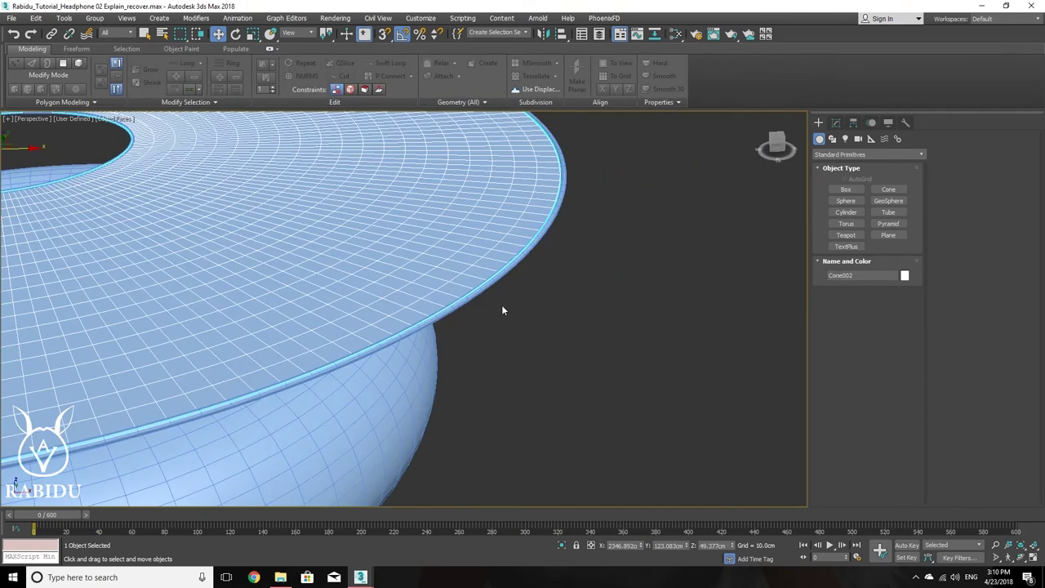
{"action": "left_click", "coordinate": [501, 275]}
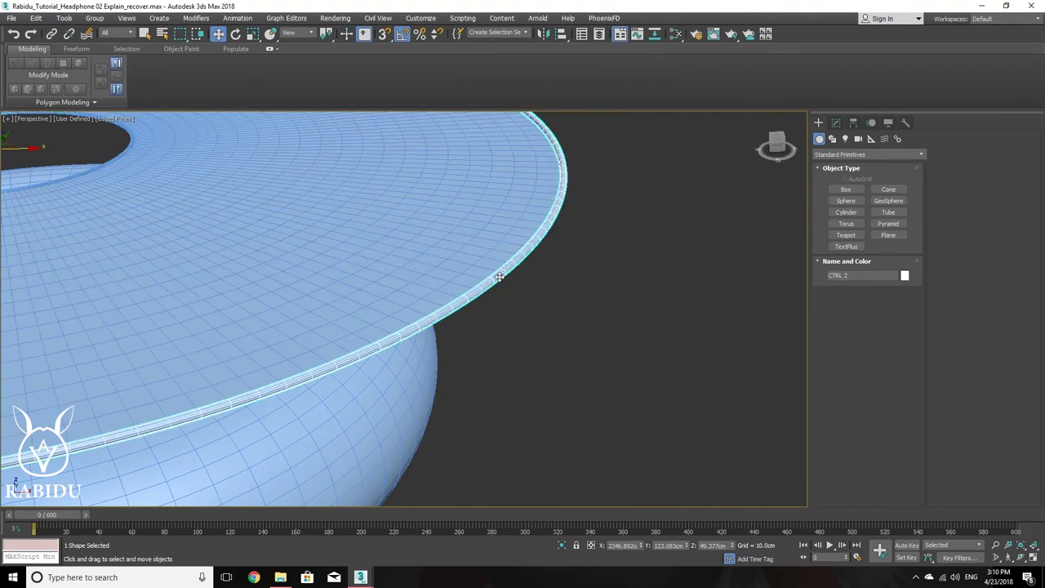
{"action": "left_click", "coordinate": [491, 250]}
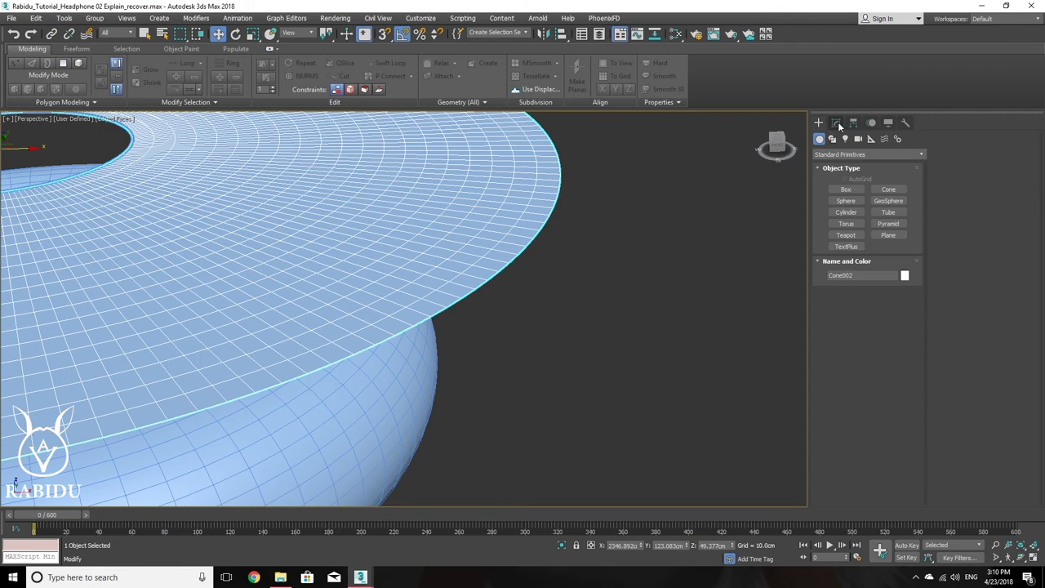
- In Cone002's Edit Poly Edge mode, loop-select the rim edges
{"action": "left_click", "coordinate": [836, 123]}
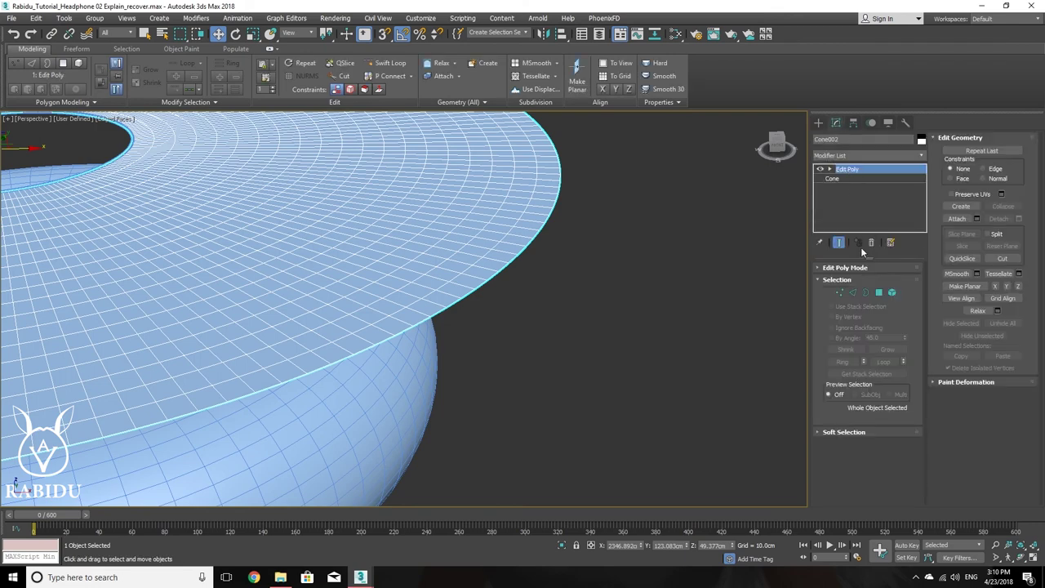
{"action": "left_click", "coordinate": [852, 292]}
{"action": "left_click", "coordinate": [439, 312]}
{"action": "left_click", "coordinate": [880, 362]}
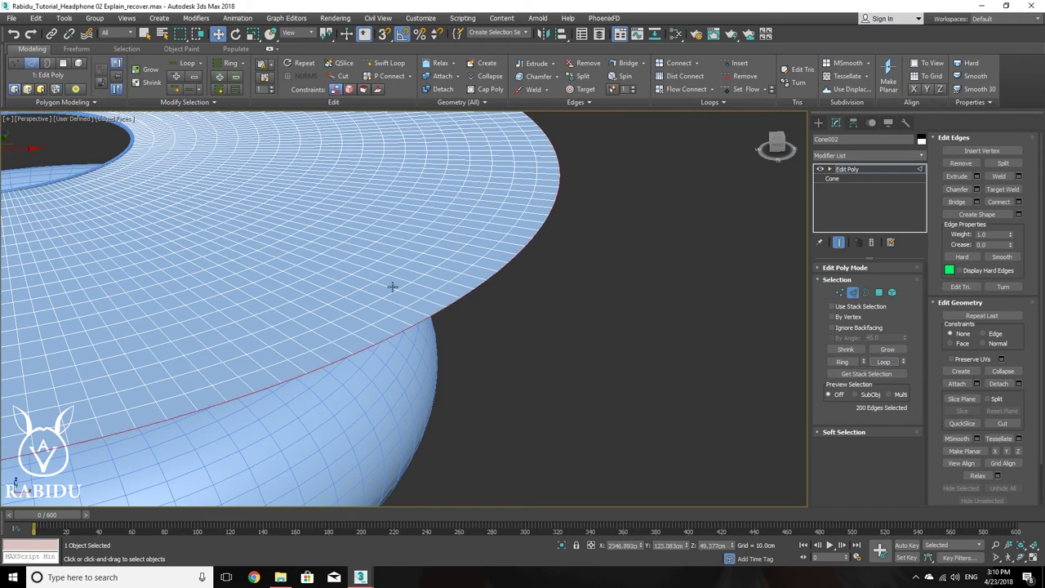
- Create linear shape Shape001 from the rim loop, exit Edge mode, and select Shape001
{"action": "scroll", "coordinate": [441, 342], "scroll_direction": "down", "scroll_amount": 3}
{"action": "scroll", "coordinate": [465, 363], "scroll_direction": "up", "scroll_amount": 3}
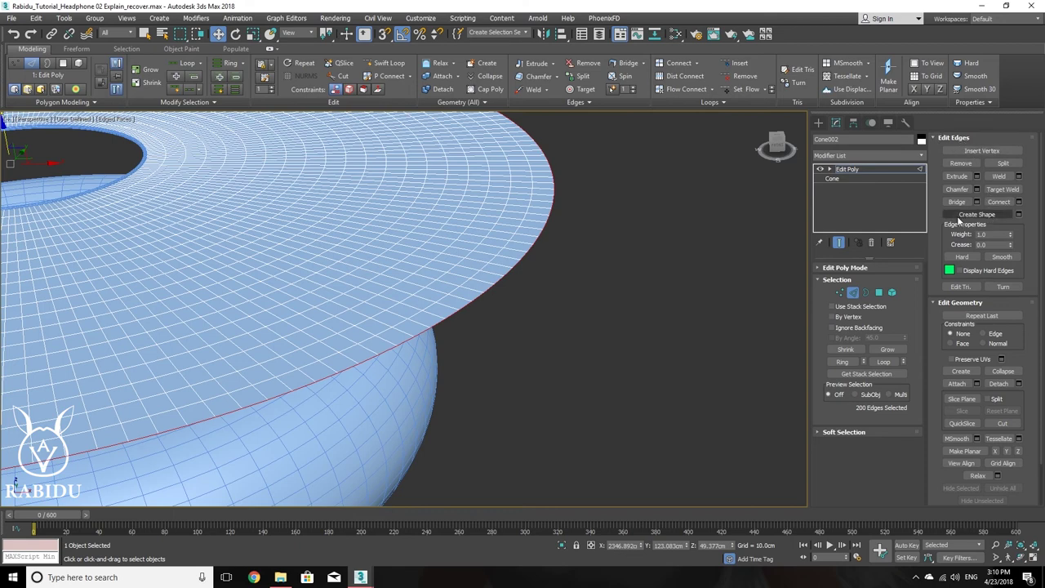
{"action": "left_click", "coordinate": [1018, 215]}
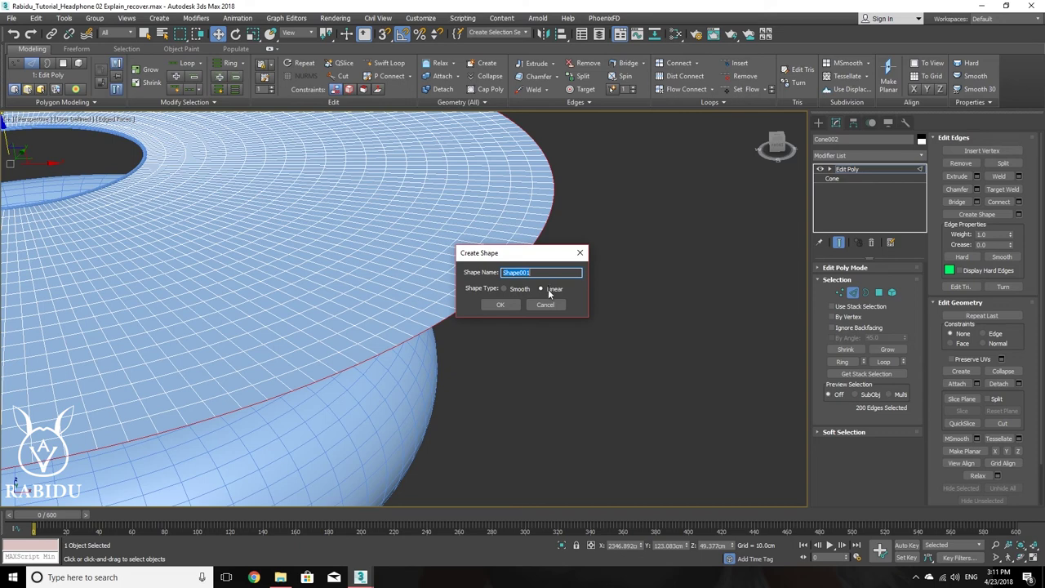
{"action": "left_click", "coordinate": [499, 306]}
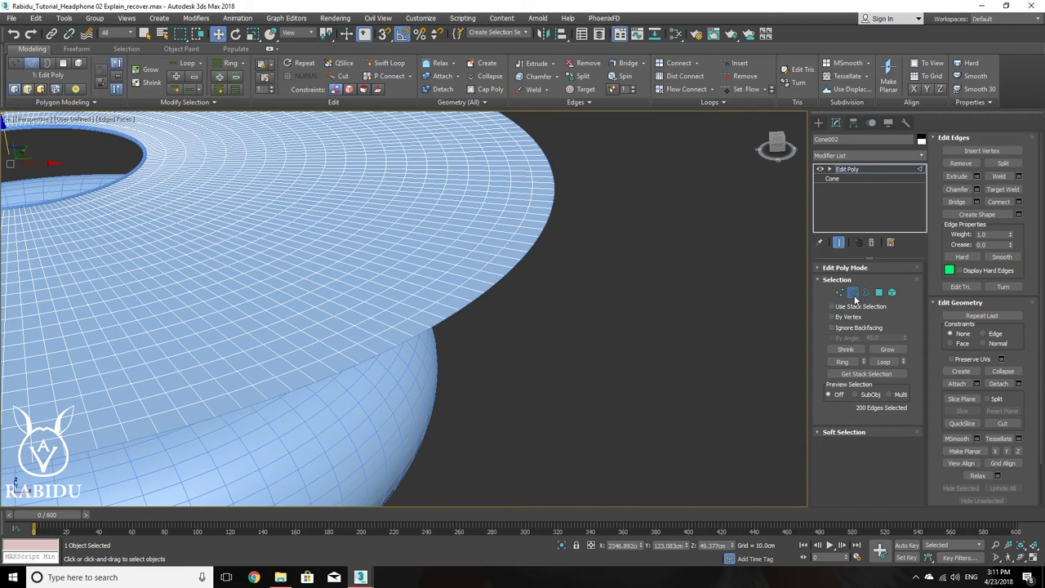
{"action": "left_click", "coordinate": [853, 293]}
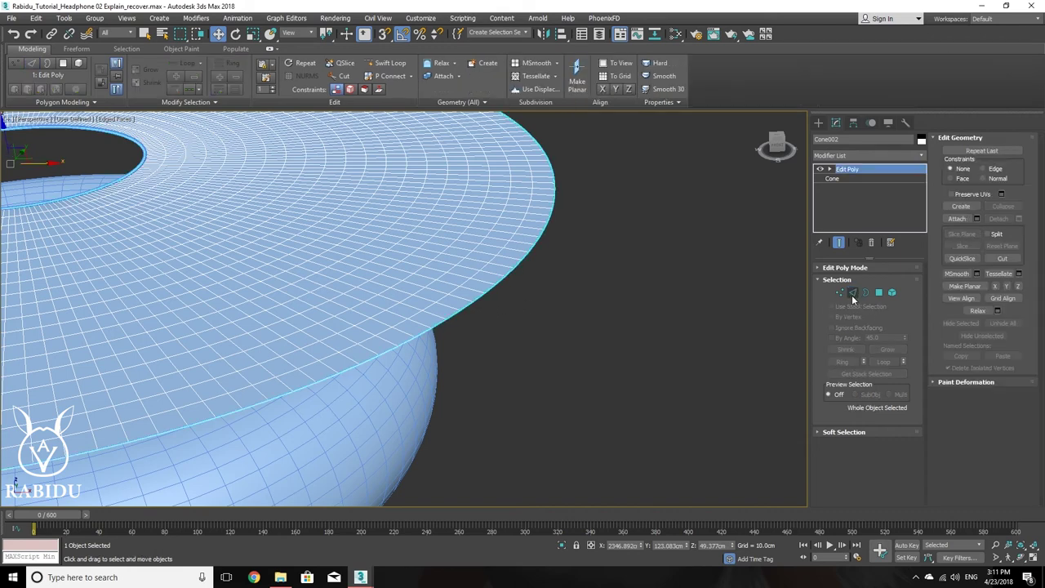
{"action": "left_click", "coordinate": [508, 277]}
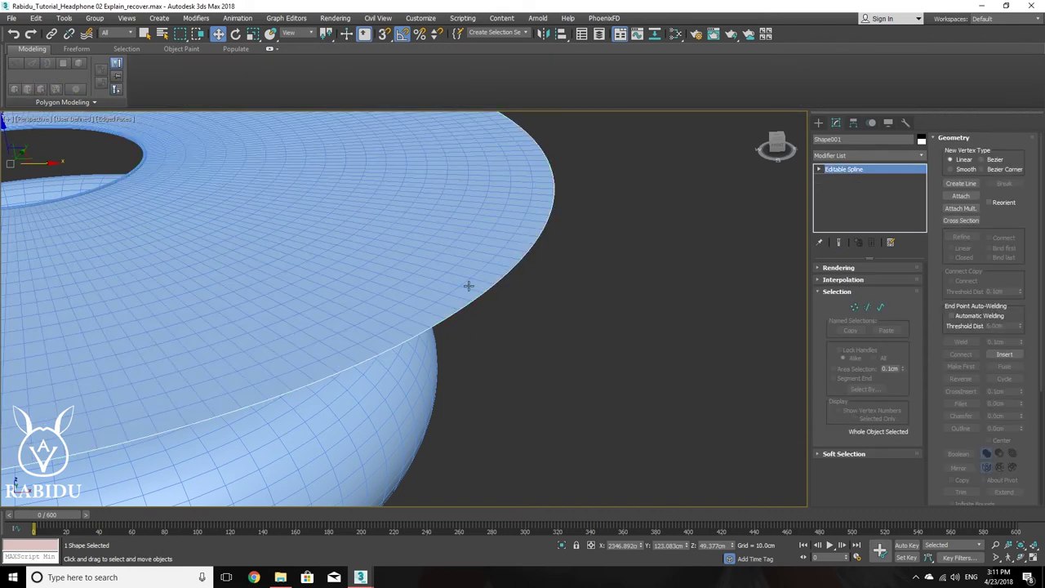
- Move Shape001 up in Z so the ring sits above the disc
{"action": "scroll", "coordinate": [478, 286], "scroll_direction": "down", "scroll_amount": 5}
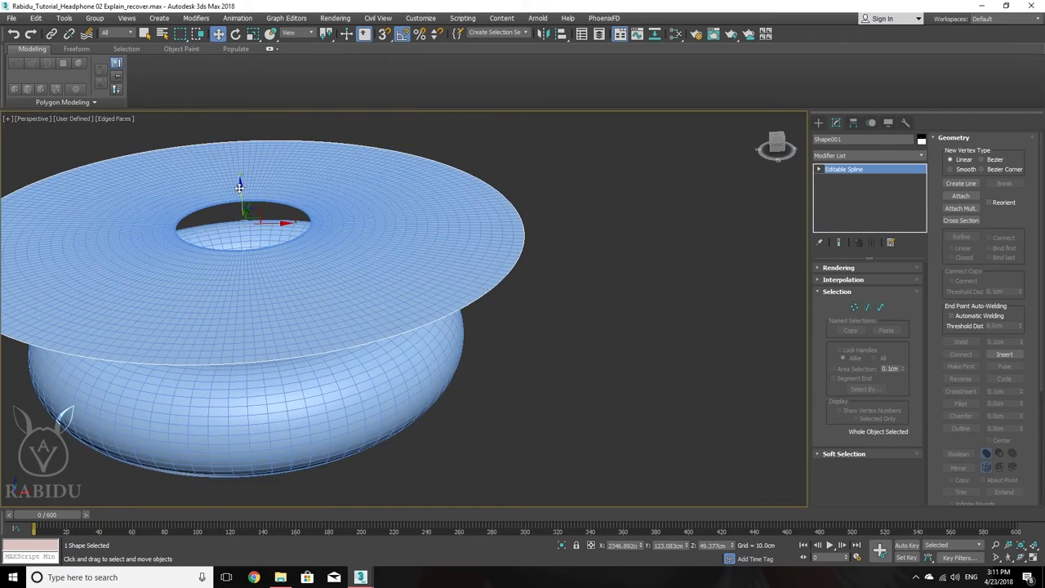
{"action": "left_click_drag", "start_coordinate": [243, 193], "coordinate": [299, 169]}
{"action": "scroll", "coordinate": [420, 283], "scroll_direction": "up", "scroll_amount": 5}
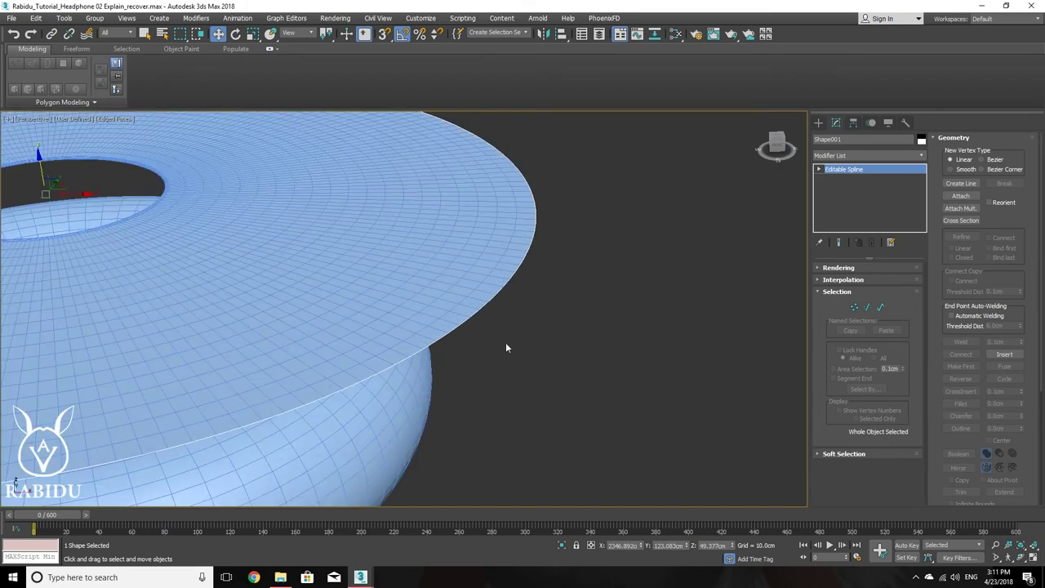
- Enable Shape001 rendering in viewport only, showing a 1.0cm 12-sided tube
{"action": "left_click", "coordinate": [821, 268]}
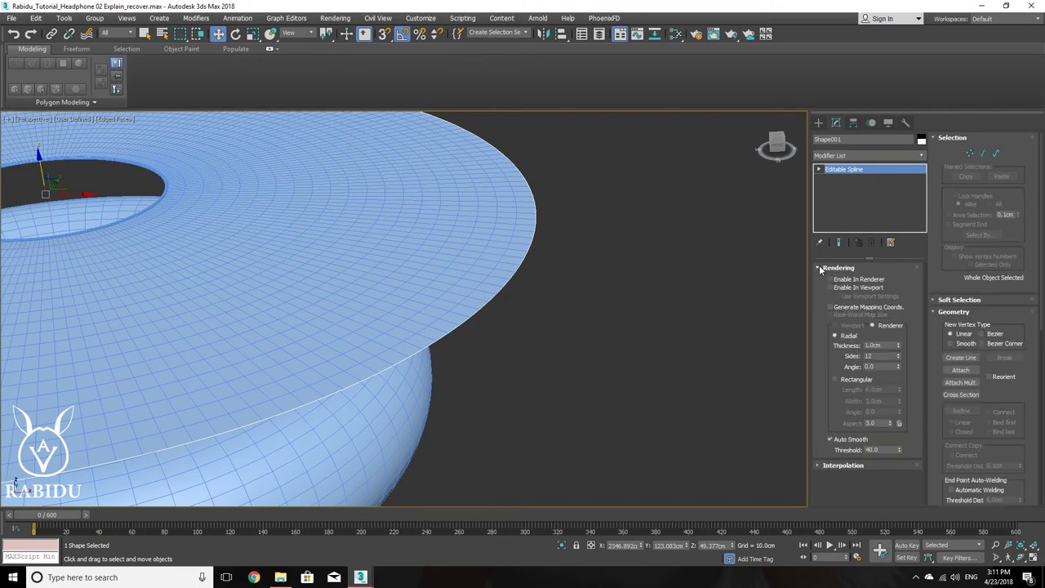
{"action": "left_click", "coordinate": [829, 279]}
{"action": "left_click", "coordinate": [830, 287]}
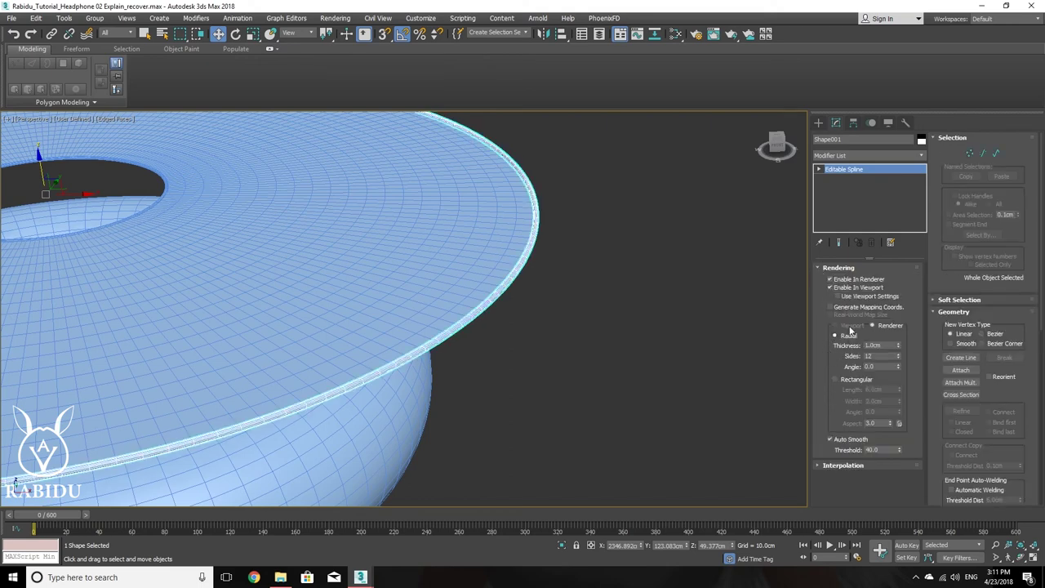
{"action": "left_click", "coordinate": [830, 280]}
{"action": "left_click", "coordinate": [817, 269]}
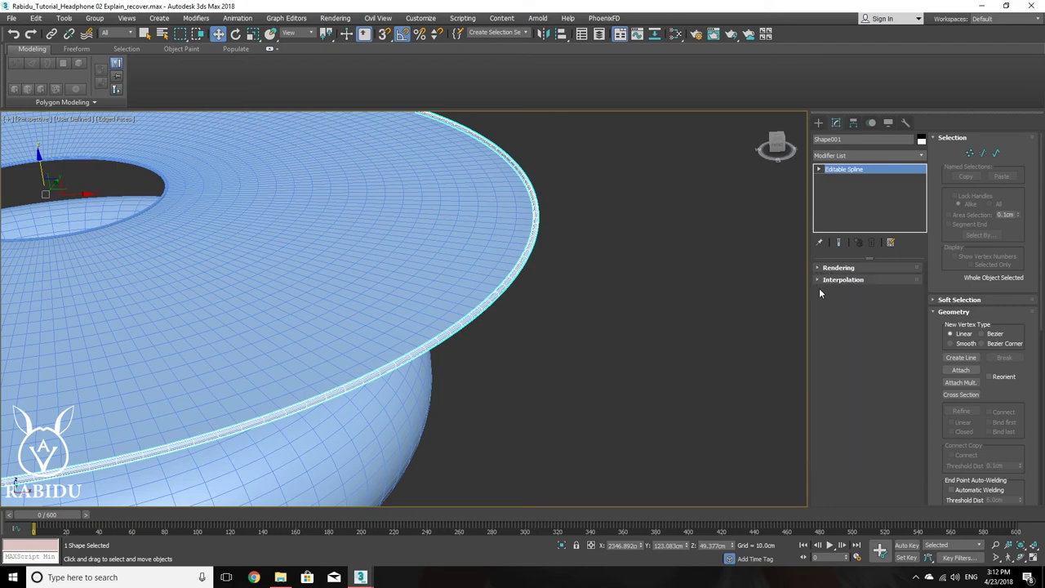
- Navigate the view over the rings and select the cloth disc Cone003
{"action": "scroll", "coordinate": [567, 342], "scroll_direction": "down", "scroll_amount": 5}
{"action": "scroll", "coordinate": [506, 346], "scroll_direction": "up", "scroll_amount": 5}
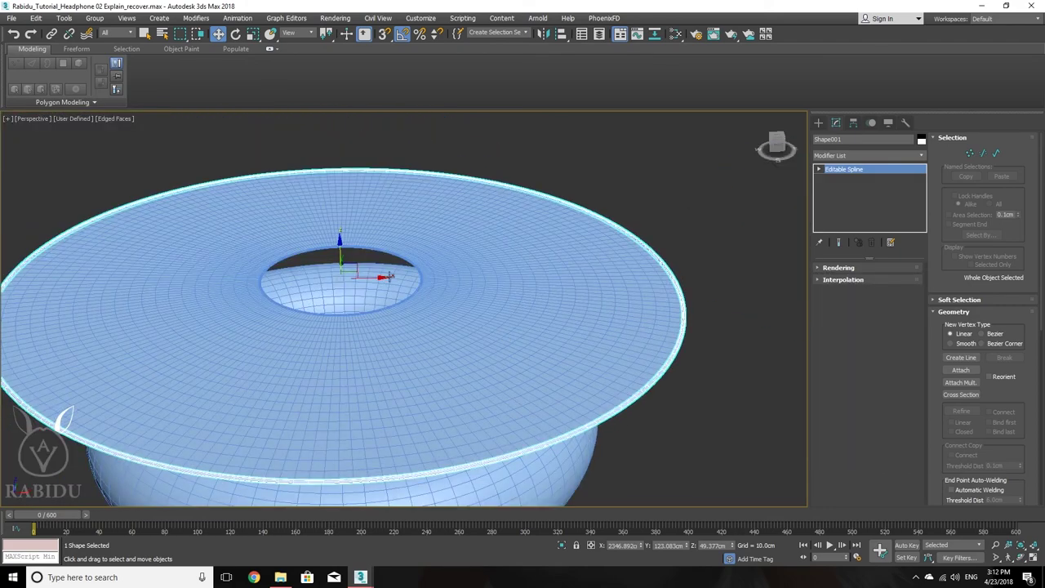
{"action": "scroll", "coordinate": [441, 310], "scroll_direction": "up", "scroll_amount": 4}
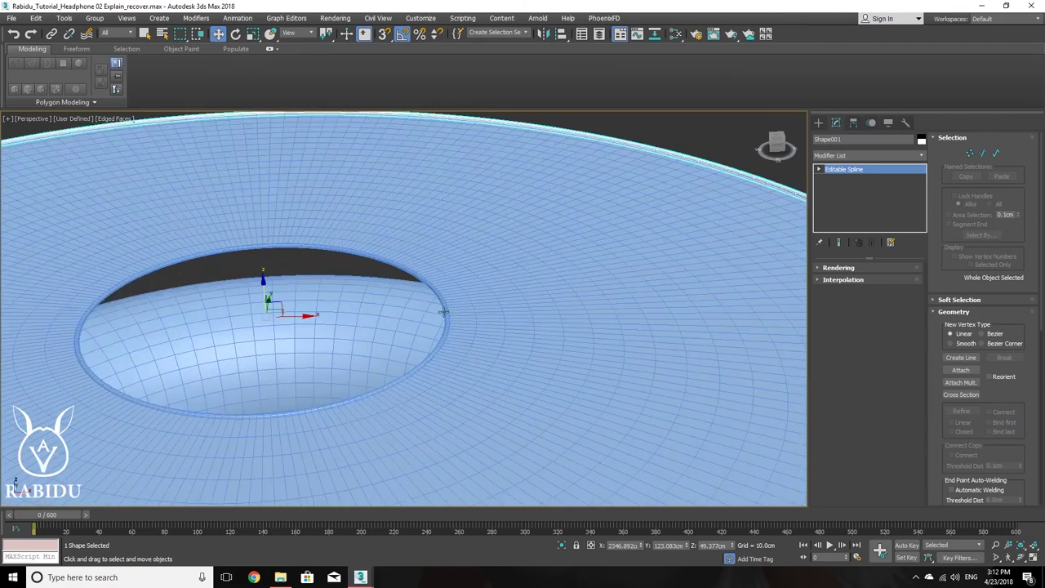
{"action": "scroll", "coordinate": [437, 312], "scroll_direction": "up", "scroll_amount": 3}
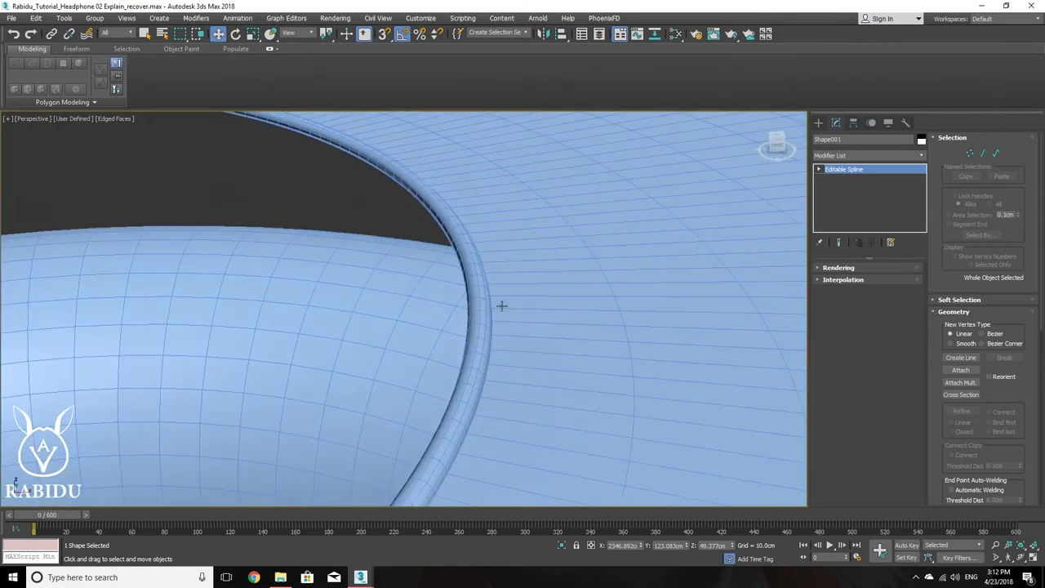
{"action": "scroll", "coordinate": [497, 306], "scroll_direction": "down", "scroll_amount": 5}
{"action": "scroll", "coordinate": [498, 303], "scroll_direction": "down", "scroll_amount": 3}
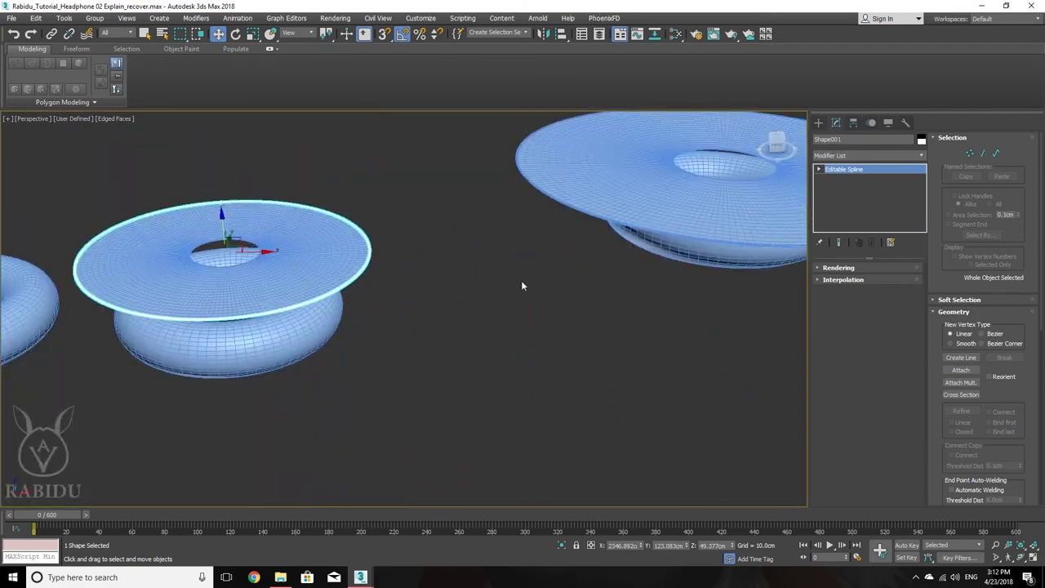
{"action": "middle_click_drag", "start_coordinate": [523, 285], "coordinate": [345, 303]}
{"action": "scroll", "coordinate": [403, 240], "scroll_direction": "up", "scroll_amount": 5}
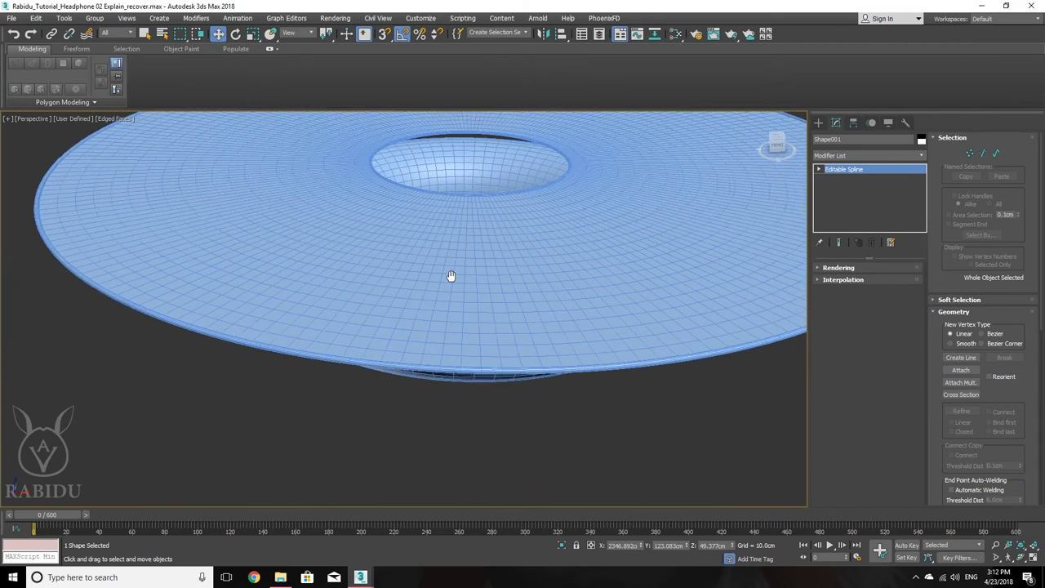
{"action": "middle_click_drag", "start_coordinate": [451, 276], "coordinate": [389, 334], "text": "alt"}
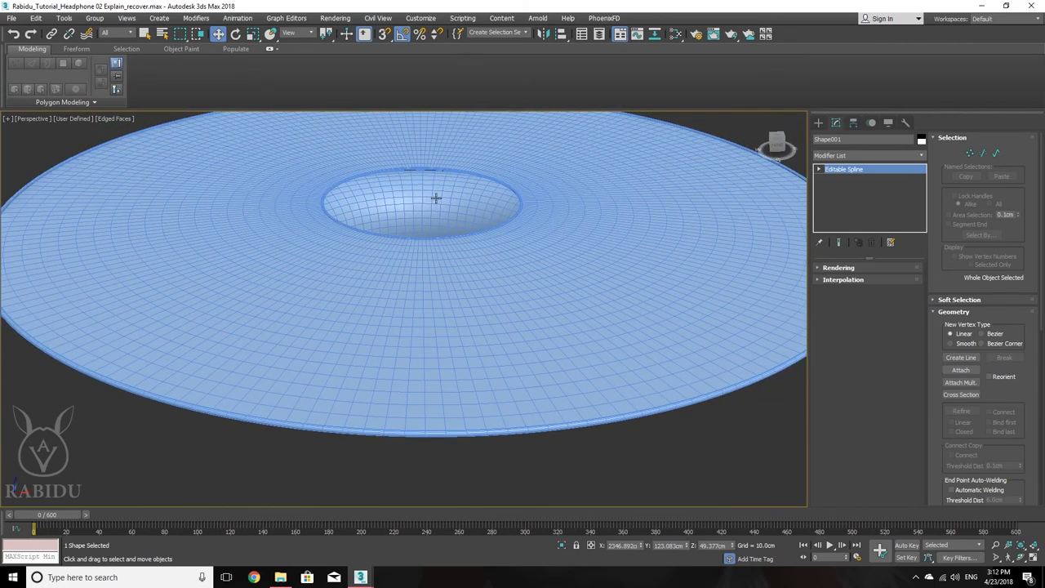
{"action": "left_click", "coordinate": [619, 197]}
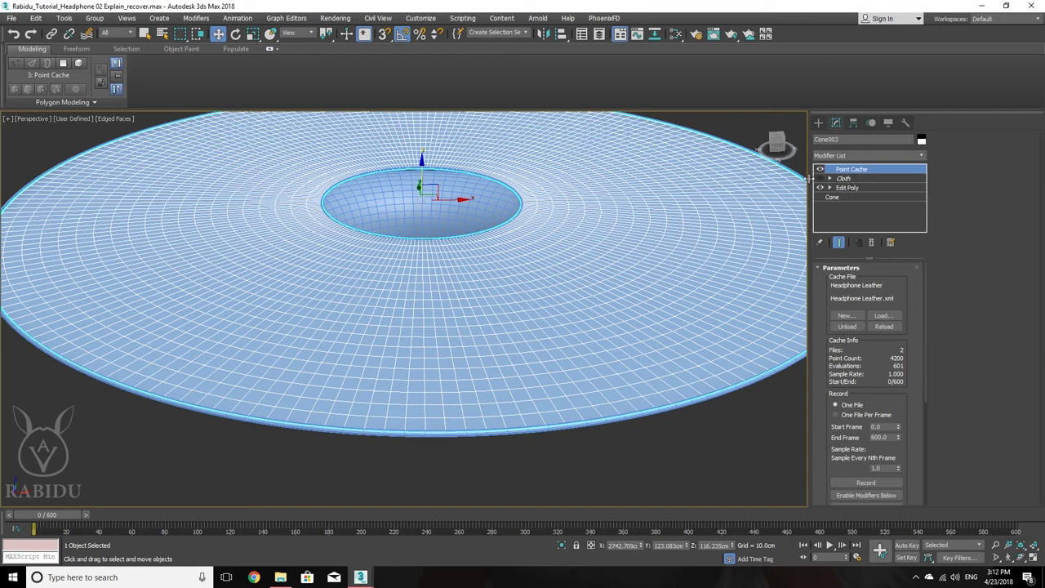
- Inspect Edit Poly and Cloth in Cone003's stack, accepting the topology warning, and switch Cloth off
{"action": "left_click", "coordinate": [857, 188]}
{"action": "left_click", "coordinate": [568, 320]}
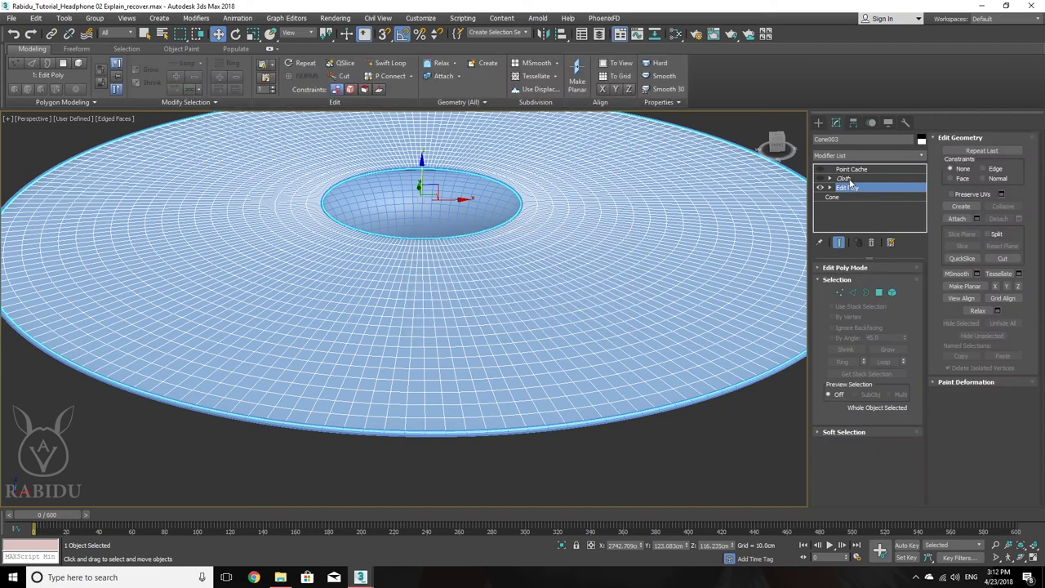
{"action": "left_click", "coordinate": [845, 178]}
{"action": "left_click", "coordinate": [919, 154]}
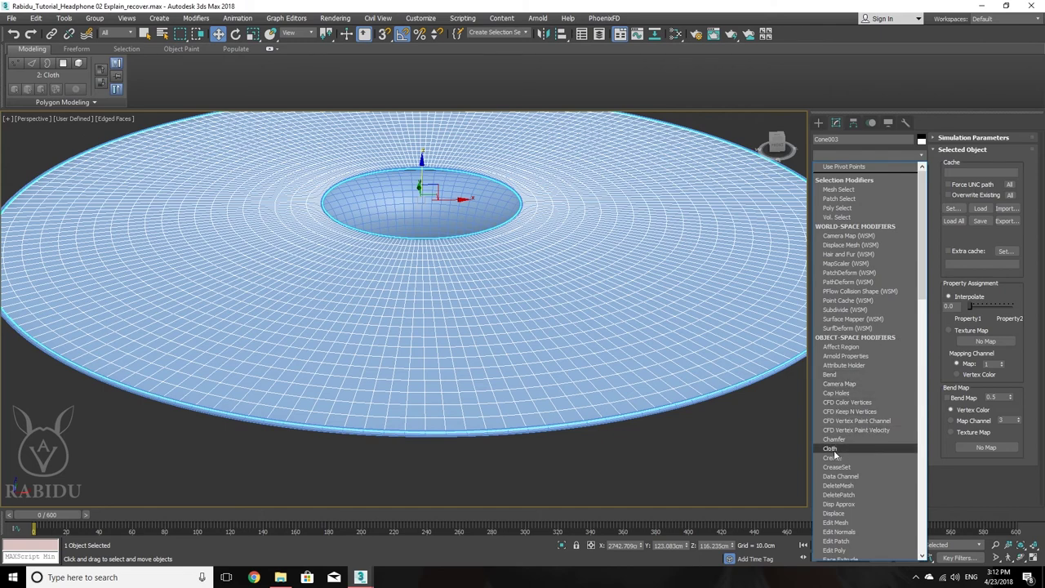
{"action": "left_click", "coordinate": [719, 14]}
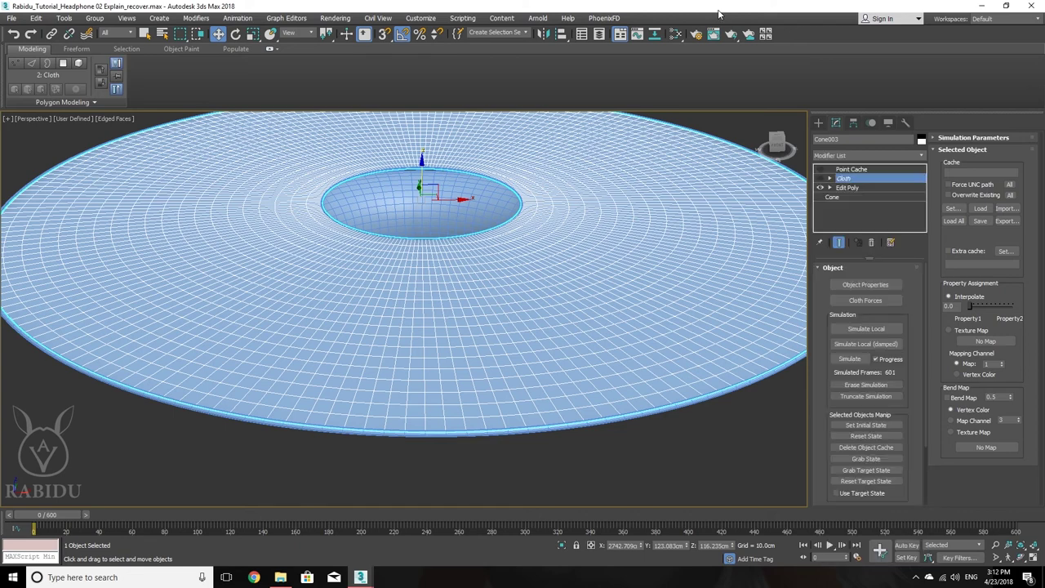
{"action": "right_click", "coordinate": [858, 183]}
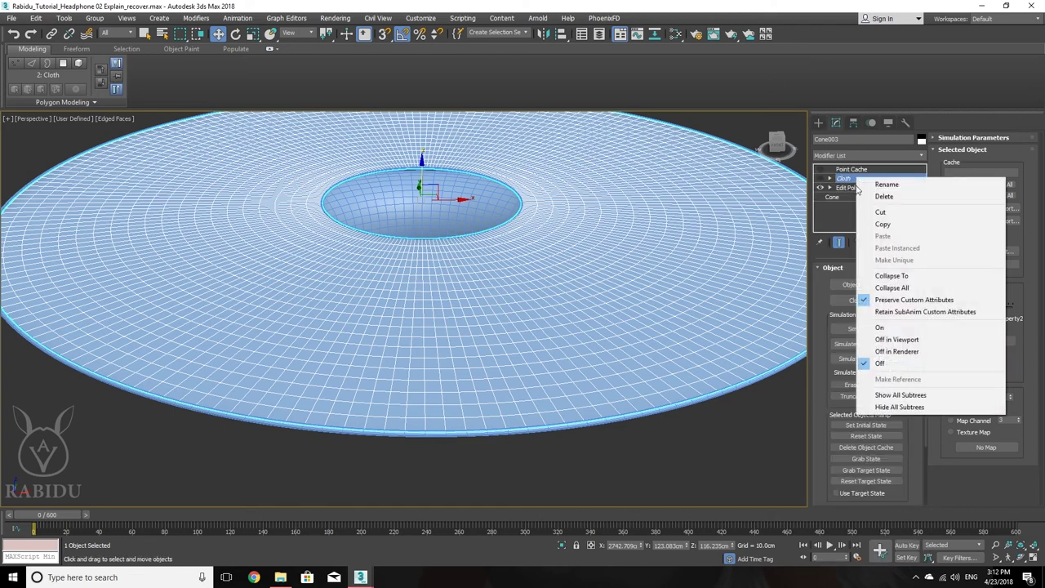
{"action": "left_click", "coordinate": [844, 182]}
{"action": "key", "text": "1"}
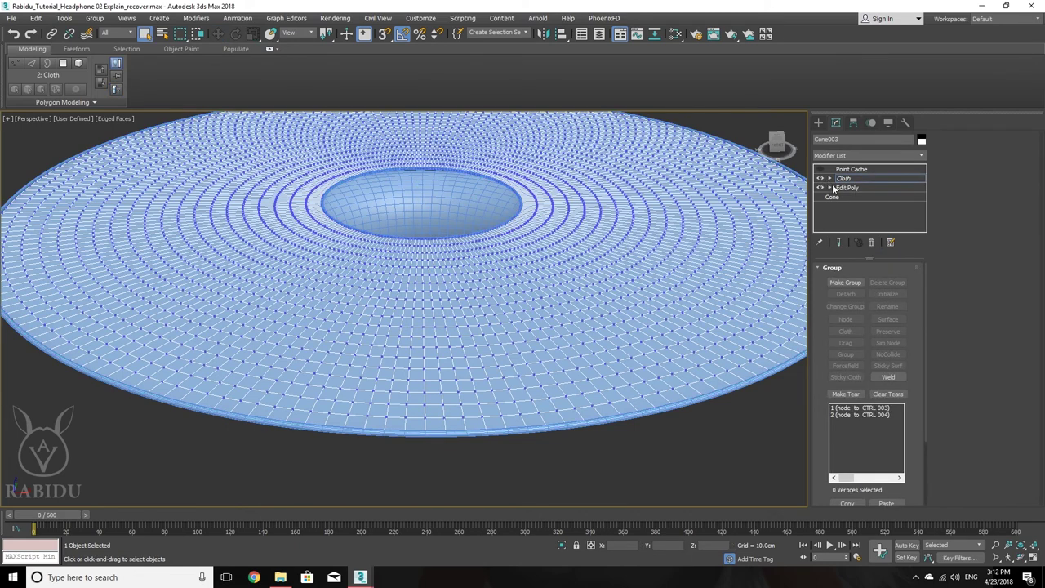
{"action": "left_click", "coordinate": [819, 178]}
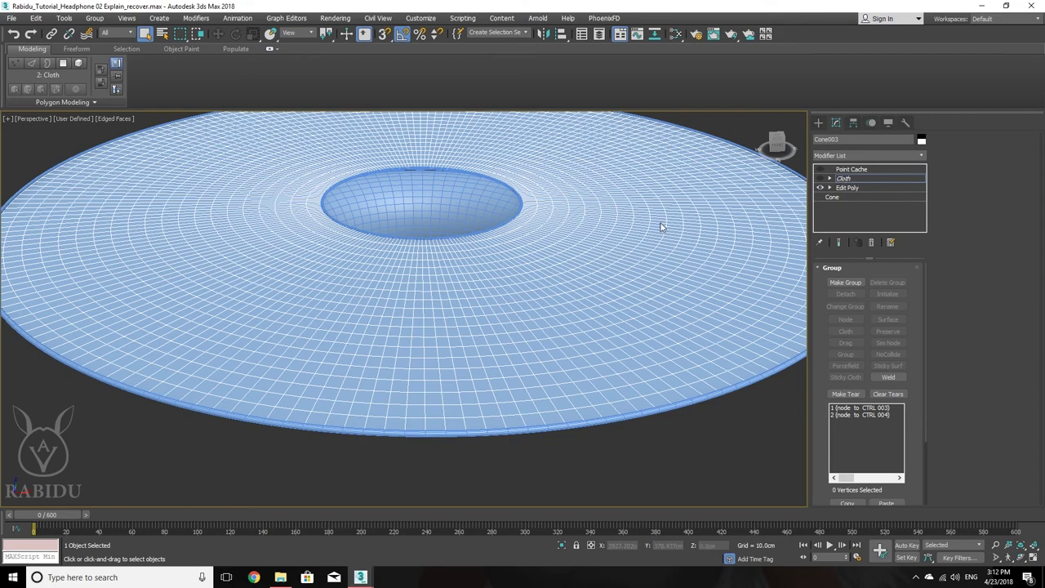
- Switch to Top view and bring up the Cloth modifier's right-click menu
{"action": "key", "text": "t"}
{"action": "middle_click_drag", "start_coordinate": [662, 226], "coordinate": [605, 241]}
{"action": "scroll", "coordinate": [555, 234], "scroll_direction": "down", "scroll_amount": 4}
{"action": "scroll", "coordinate": [464, 234], "scroll_direction": "up", "scroll_amount": 6}
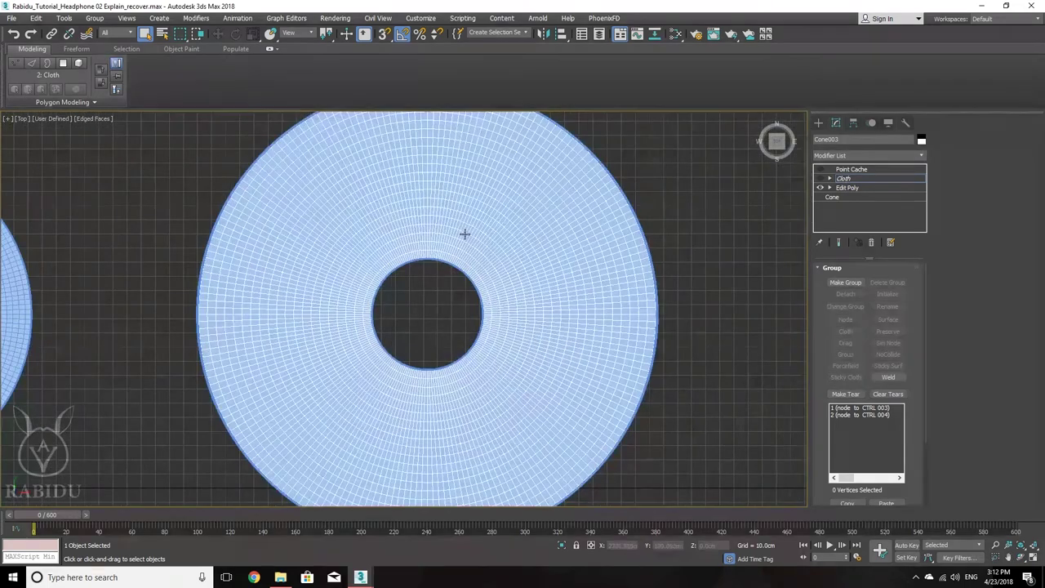
{"action": "scroll", "coordinate": [476, 219], "scroll_direction": "down", "scroll_amount": 3}
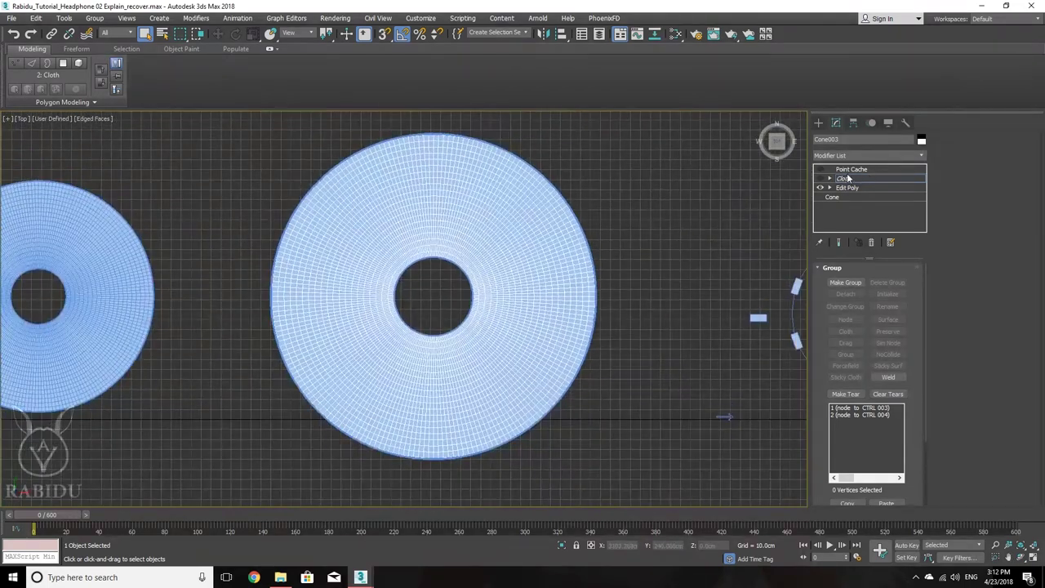
{"action": "left_click", "coordinate": [834, 179]}
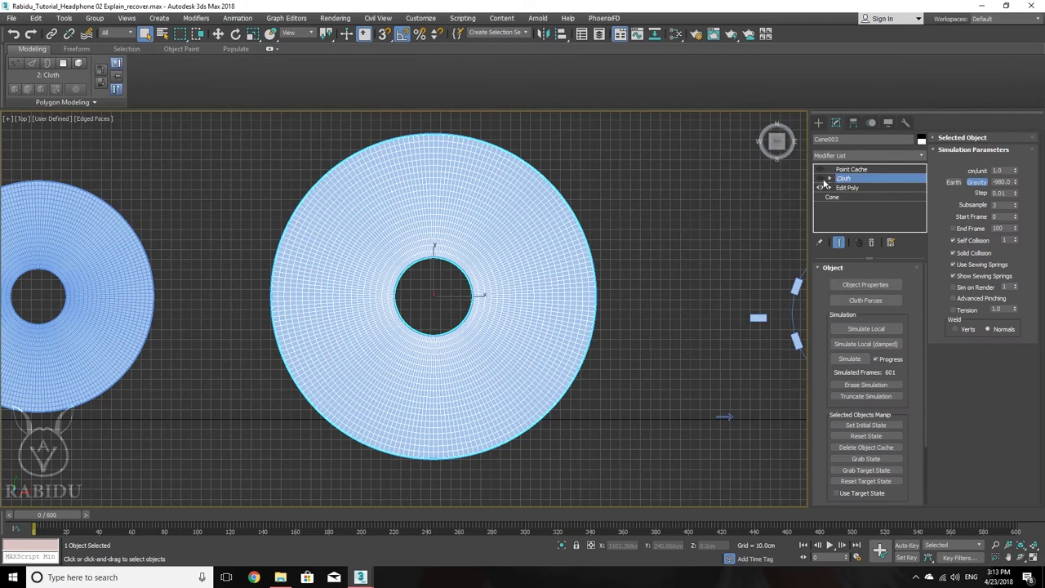
{"action": "right_click", "coordinate": [839, 181]}
- Delete the old Cloth modifier, add a new Cloth above Edit Poly, and expand its sub-objects
{"action": "left_click", "coordinate": [853, 197]}
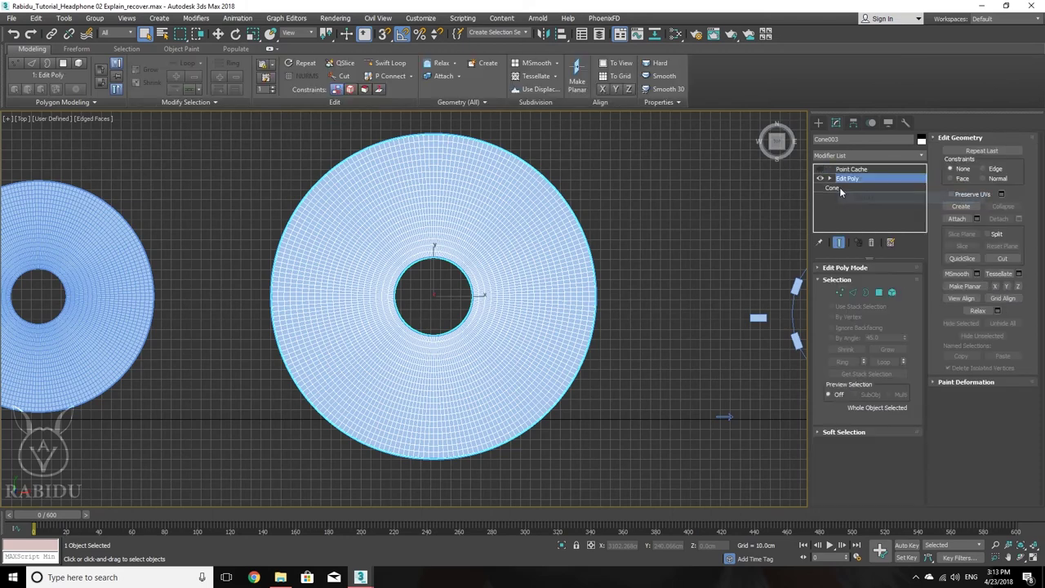
{"action": "left_click", "coordinate": [883, 152]}
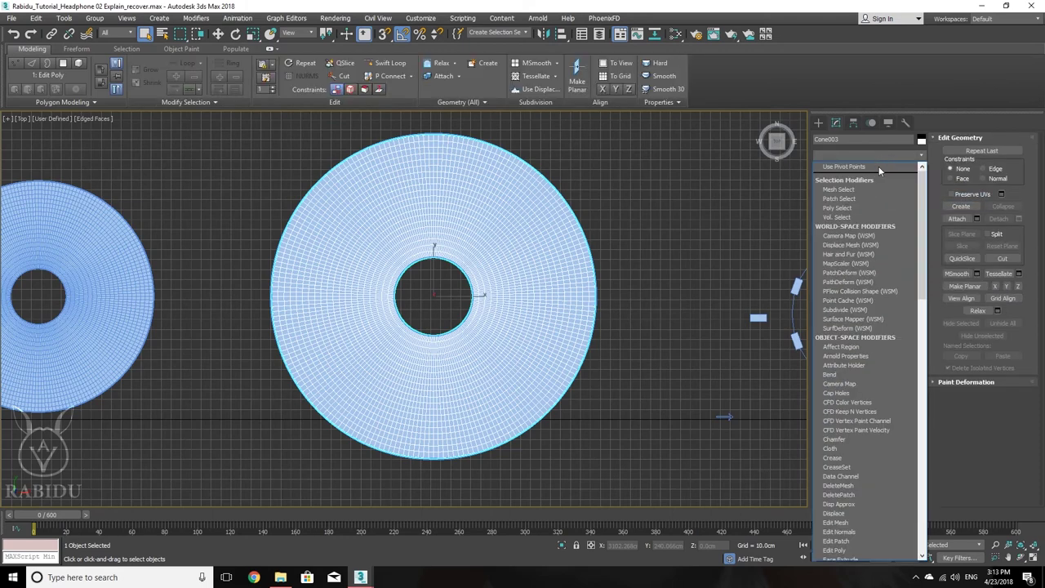
{"action": "left_click", "coordinate": [842, 448]}
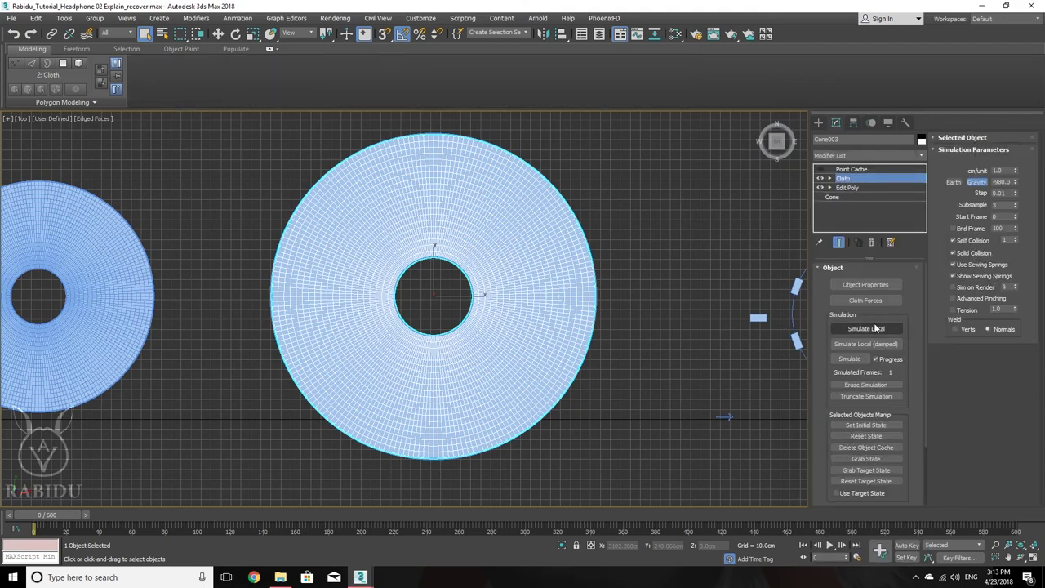
{"action": "scroll", "coordinate": [481, 293], "scroll_direction": "up", "scroll_amount": 4}
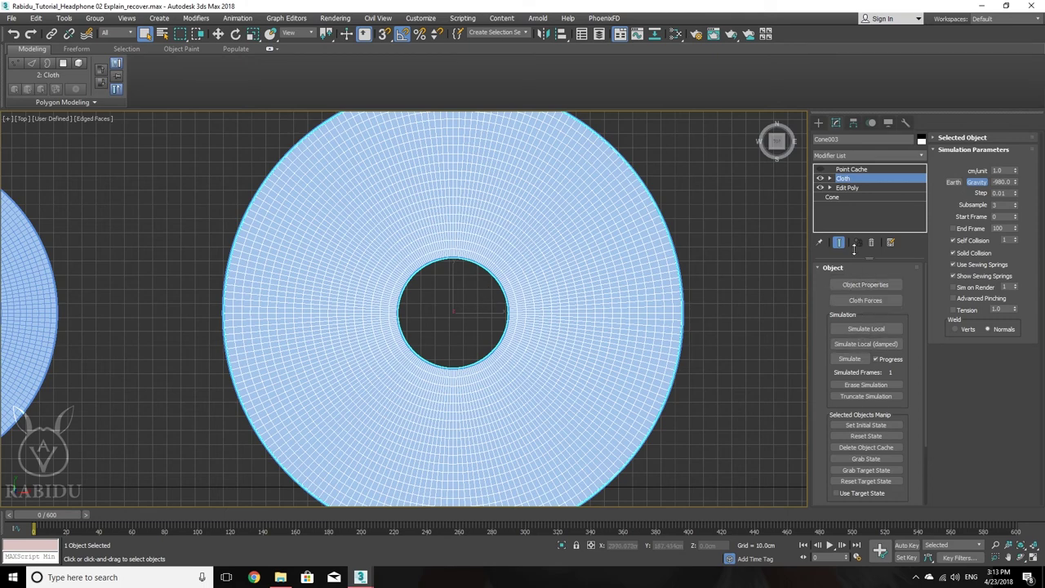
{"action": "left_click", "coordinate": [829, 178]}
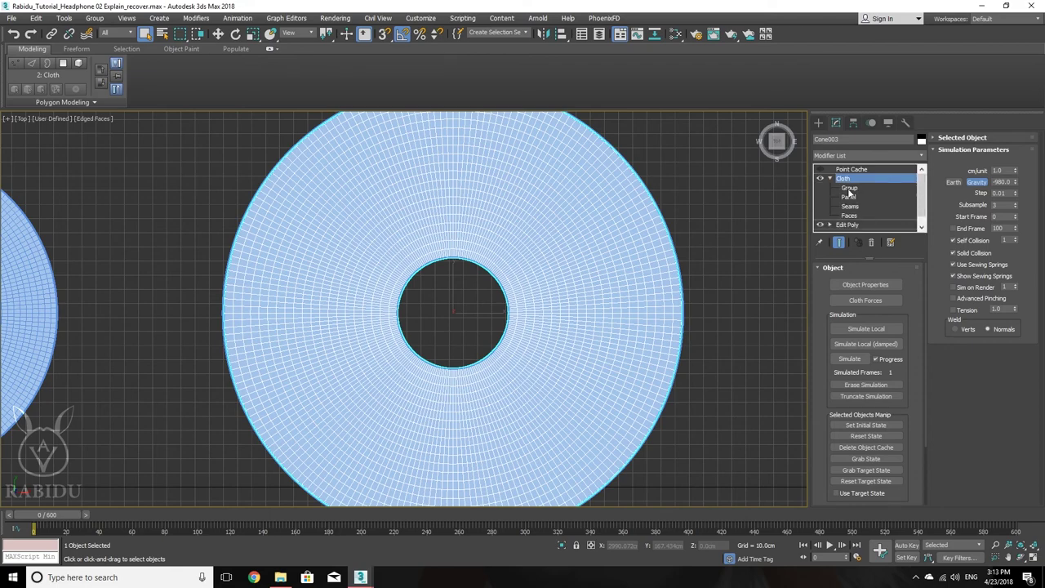
- At the Cloth Group level, region-select vertices along the hole's inner rim
{"action": "left_click", "coordinate": [849, 188]}
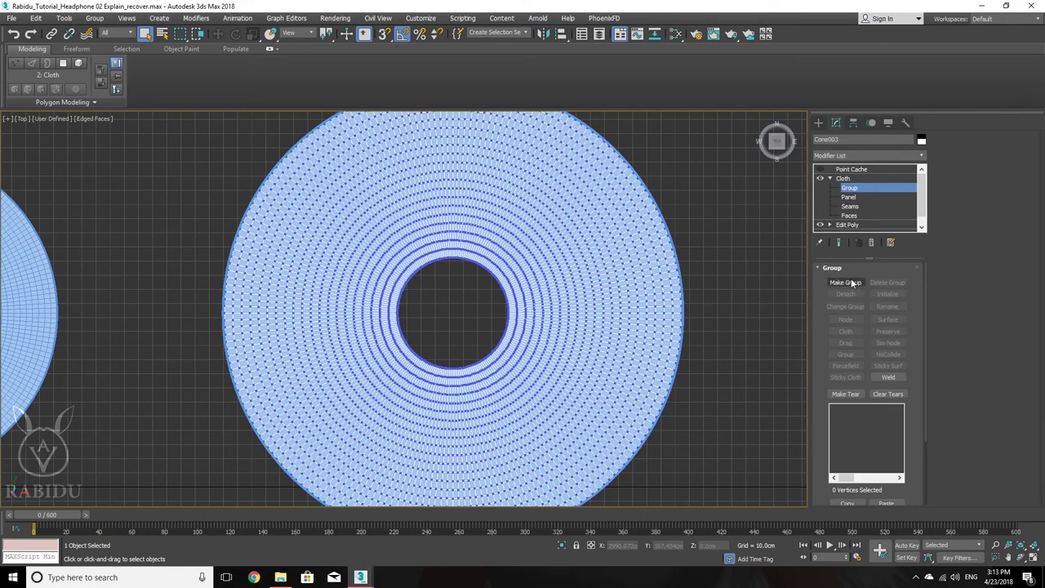
{"action": "scroll", "coordinate": [461, 306], "scroll_direction": "up", "scroll_amount": 5}
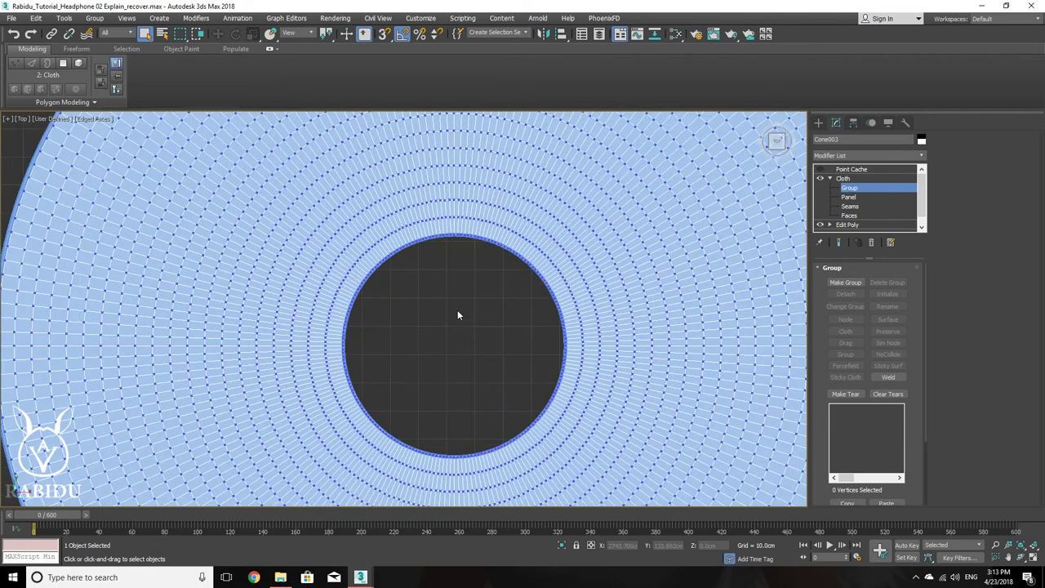
{"action": "middle_click_drag", "start_coordinate": [452, 303], "coordinate": [447, 298]}
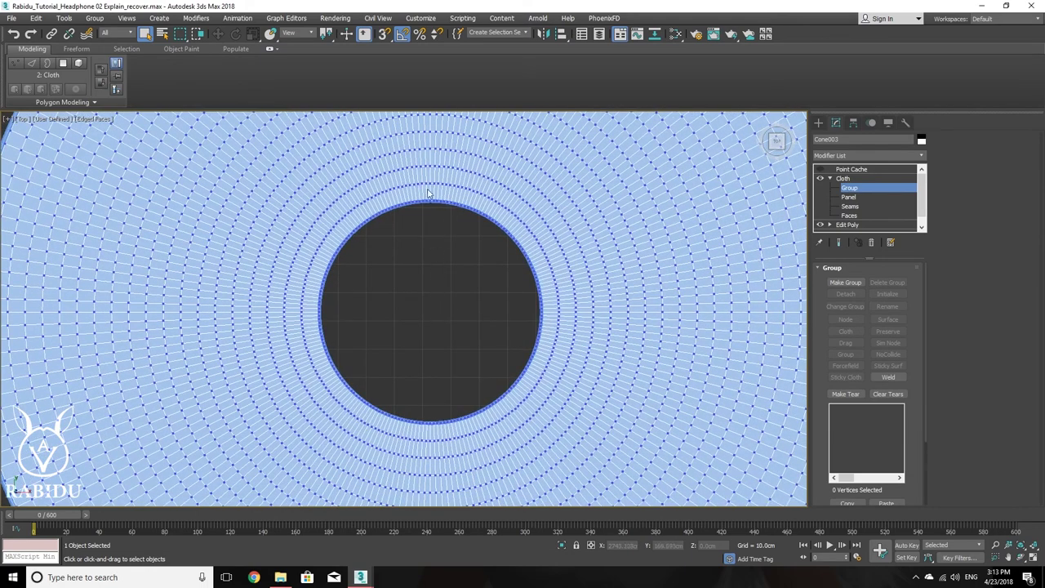
{"action": "left_click_drag", "start_coordinate": [366, 245], "coordinate": [349, 232]}
{"action": "left_click", "coordinate": [351, 234], "text": "ctrl"}
{"action": "left_click_drag", "start_coordinate": [329, 295], "coordinate": [322, 319], "text": "ctrl"}
{"action": "left_click_drag", "start_coordinate": [375, 241], "coordinate": [350, 274], "text": "ctrl"}
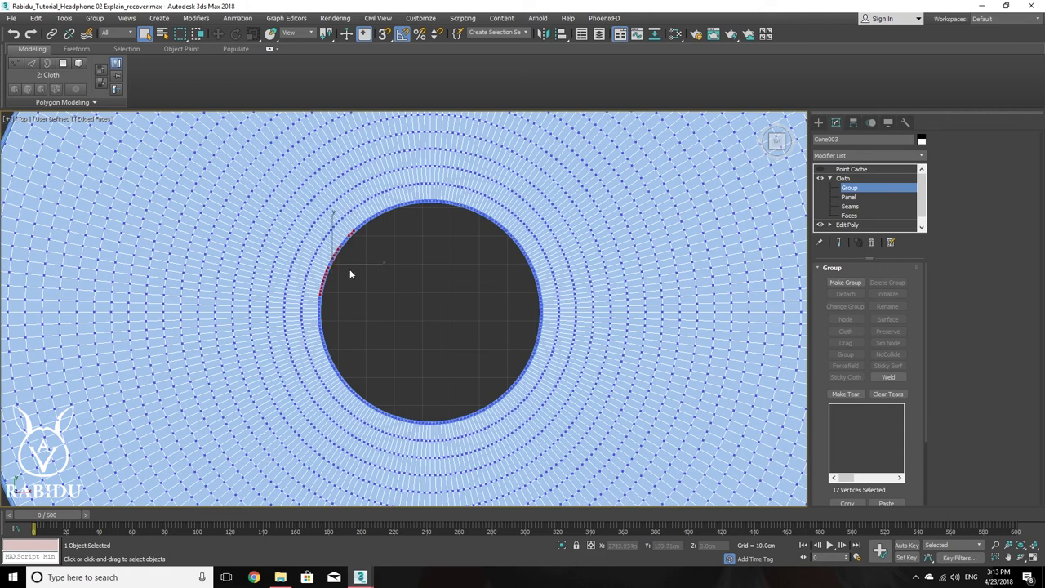
- Switch to circular region selection and circle-select the 200 hole-rim vertices
{"action": "left_click", "coordinate": [181, 35]}
{"action": "left_click_drag", "start_coordinate": [181, 38], "coordinate": [180, 70]}
{"action": "left_click_drag", "start_coordinate": [429, 315], "coordinate": [432, 201]}
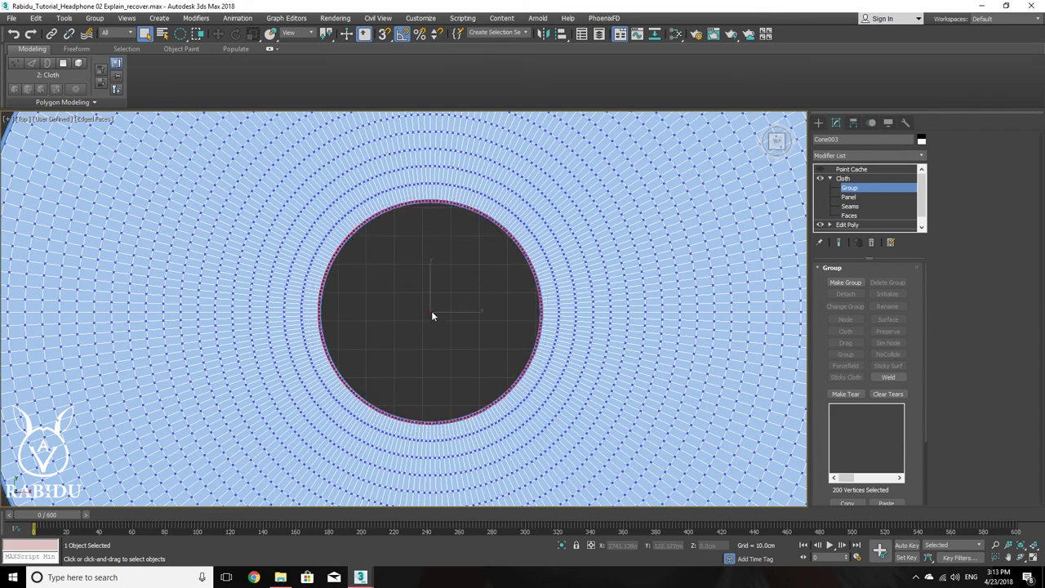
{"action": "left_click_drag", "start_coordinate": [431, 316], "coordinate": [437, 196]}
{"action": "scroll", "coordinate": [436, 307], "scroll_direction": "down", "scroll_amount": 5}
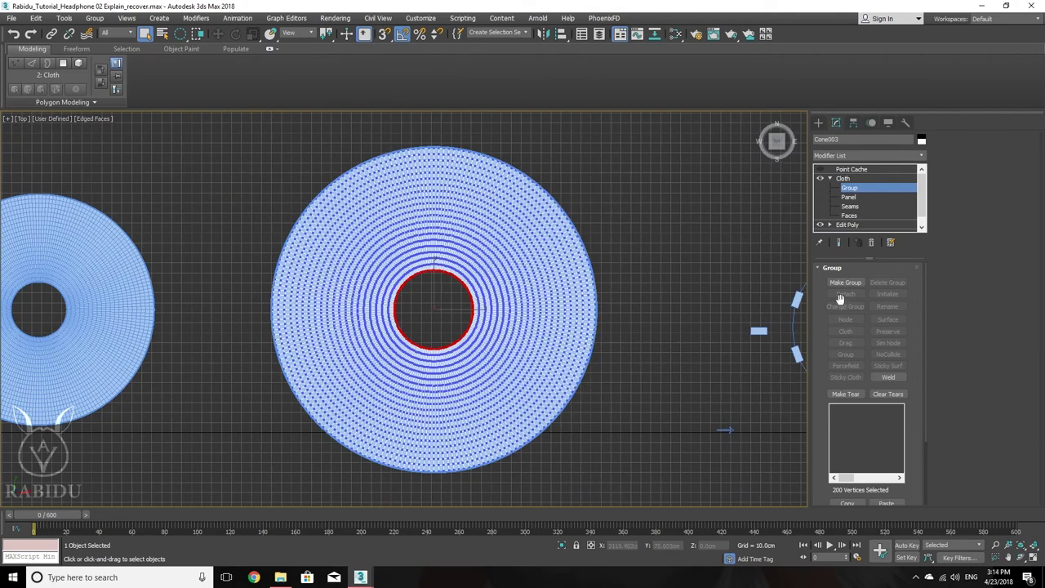
- Make the selected hole-rim vertices into a cloth group named 1
{"action": "left_click", "coordinate": [844, 283]}
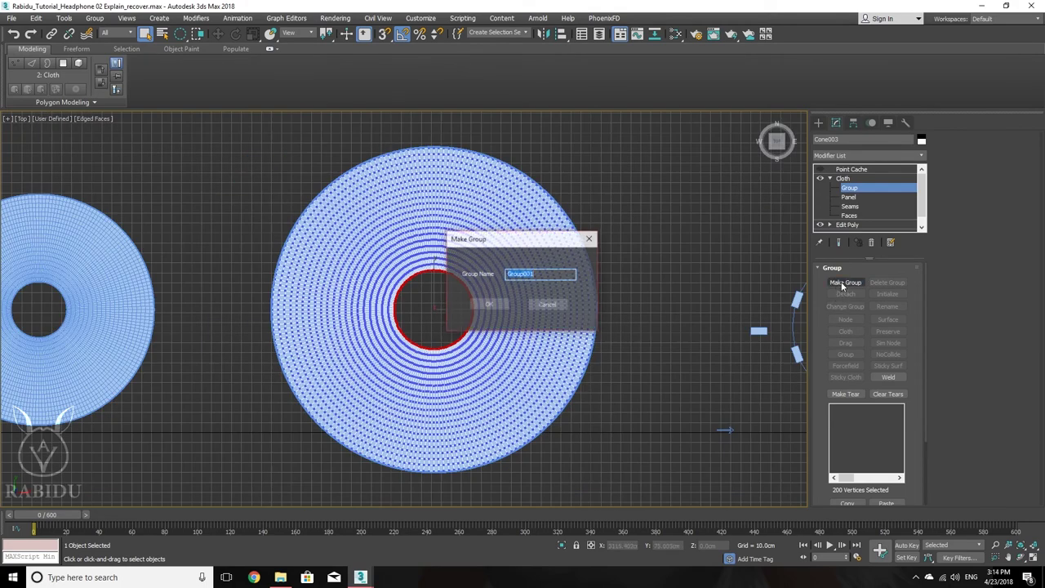
{"action": "type", "text": "1"}
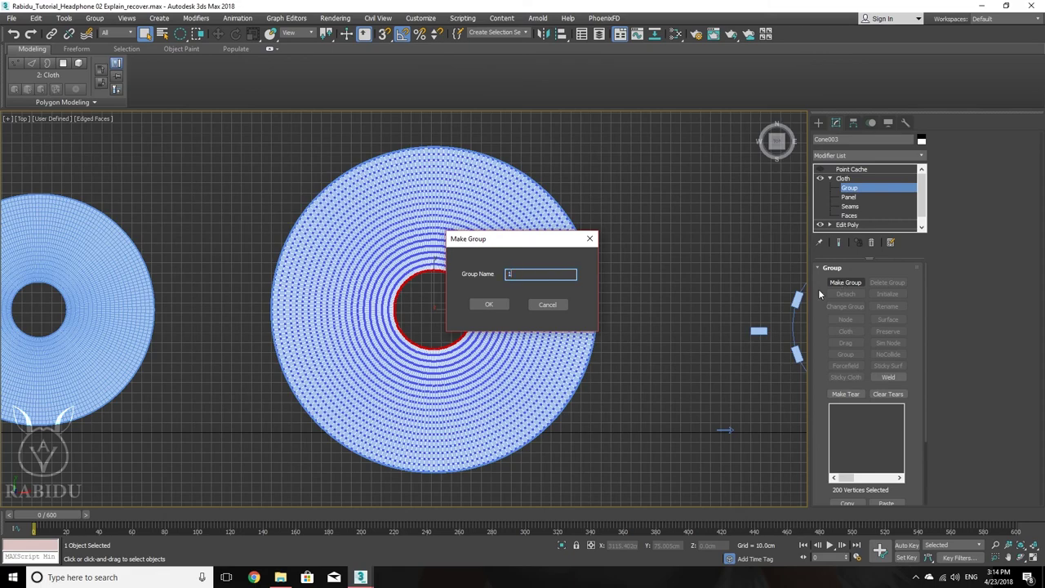
{"action": "left_click", "coordinate": [490, 304]}
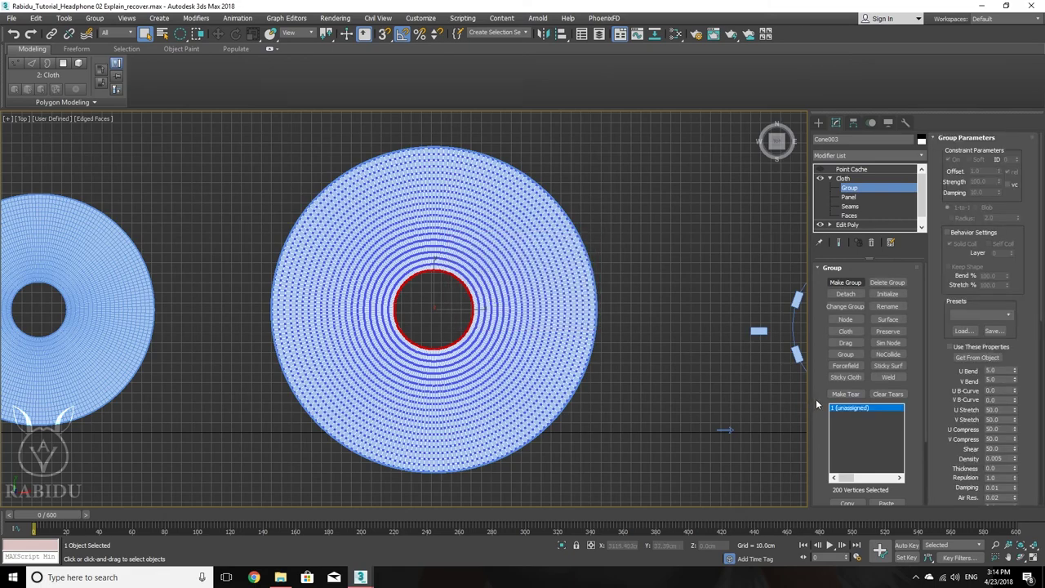
{"action": "scroll", "coordinate": [448, 330], "scroll_direction": "up", "scroll_amount": 5}
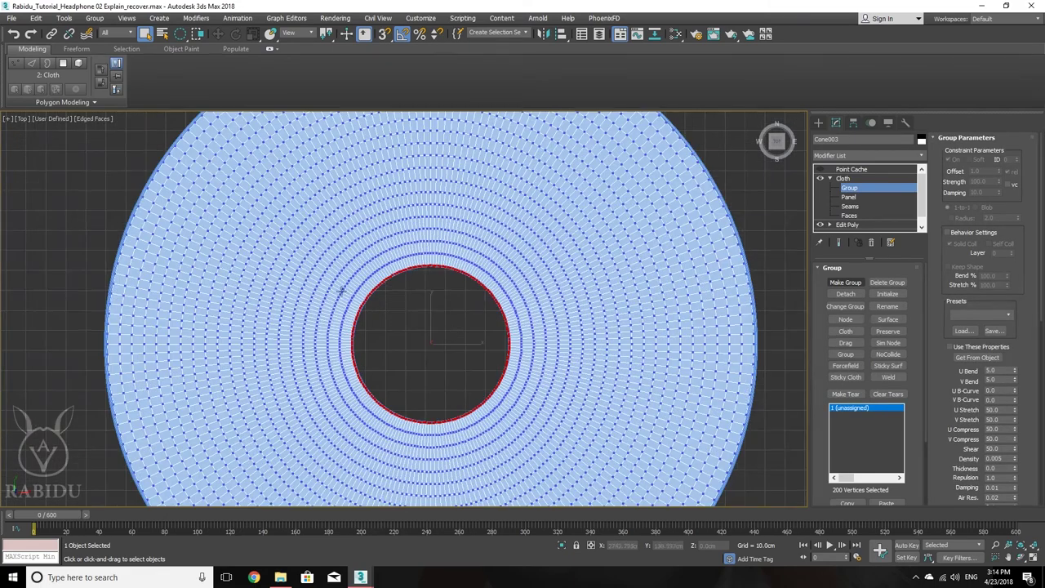
{"action": "scroll", "coordinate": [464, 337], "scroll_direction": "up", "scroll_amount": 5}
{"action": "scroll", "coordinate": [464, 335], "scroll_direction": "down", "scroll_amount": 6}
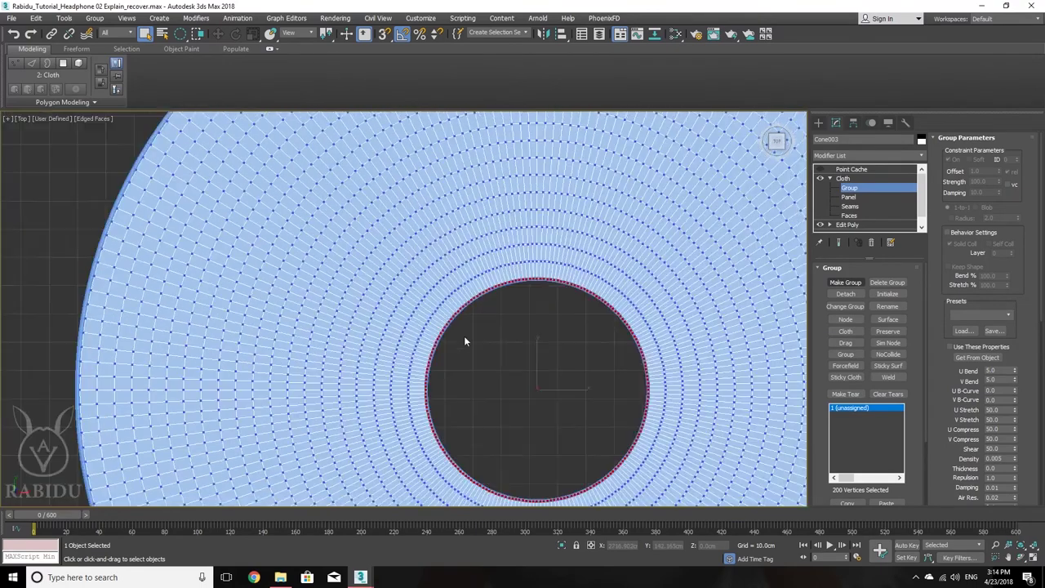
{"action": "scroll", "coordinate": [464, 342], "scroll_direction": "down", "scroll_amount": 2}
{"action": "scroll", "coordinate": [471, 343], "scroll_direction": "up", "scroll_amount": 8}
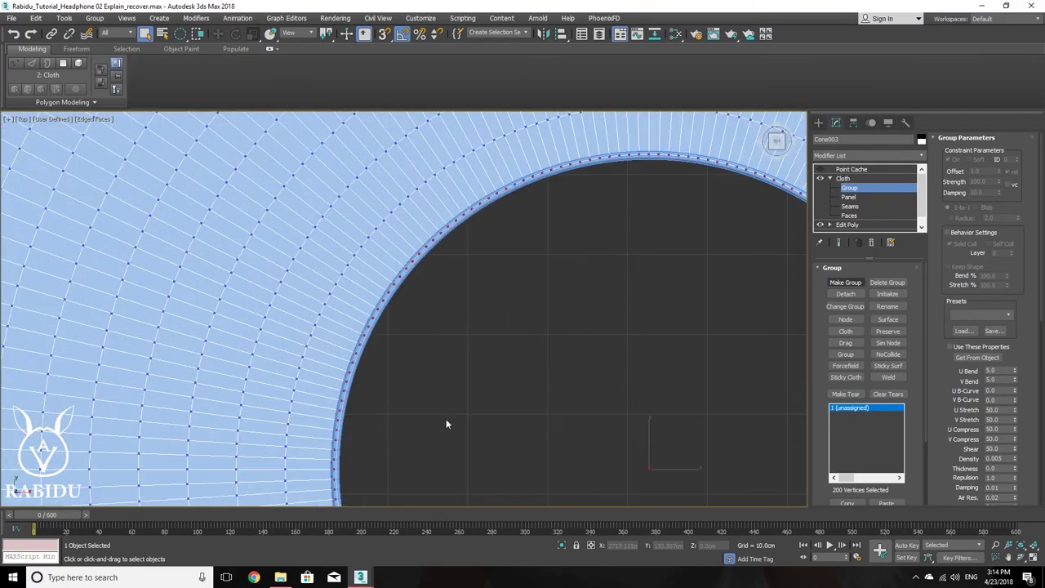
{"action": "scroll", "coordinate": [450, 424], "scroll_direction": "down", "scroll_amount": 1}
{"action": "scroll", "coordinate": [451, 424], "scroll_direction": "up", "scroll_amount": 1}
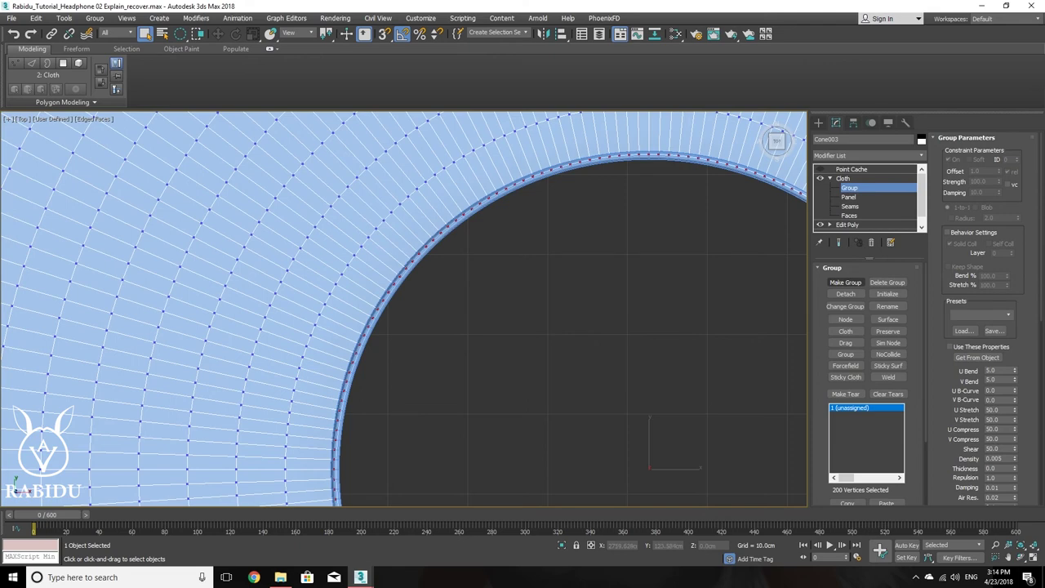
- Pin cloth group 1 to the CTRL 003 node
{"action": "left_click", "coordinate": [846, 319]}
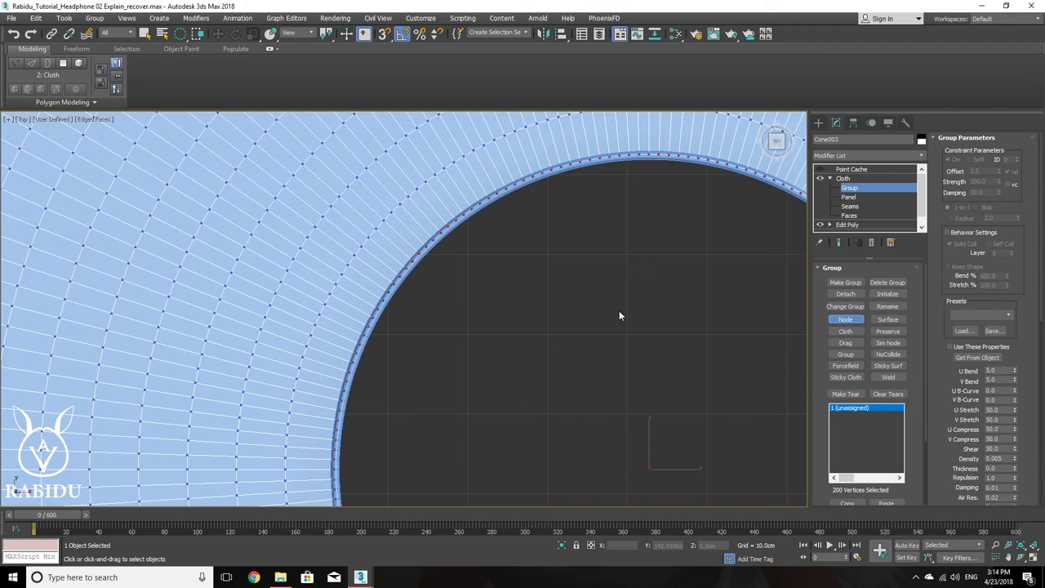
{"action": "left_click", "coordinate": [380, 311]}
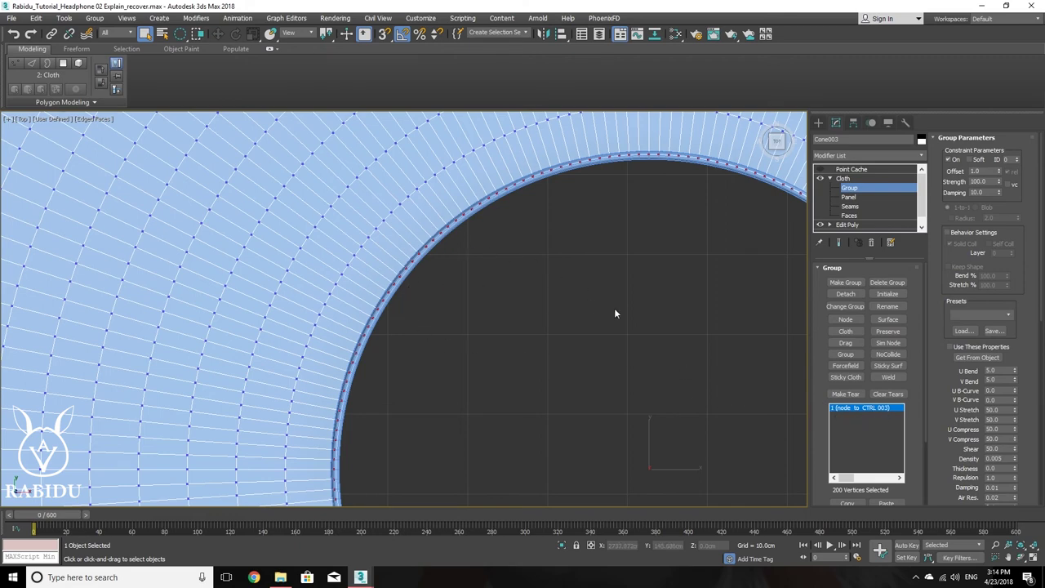
{"action": "scroll", "coordinate": [506, 312], "scroll_direction": "down", "scroll_amount": 8}
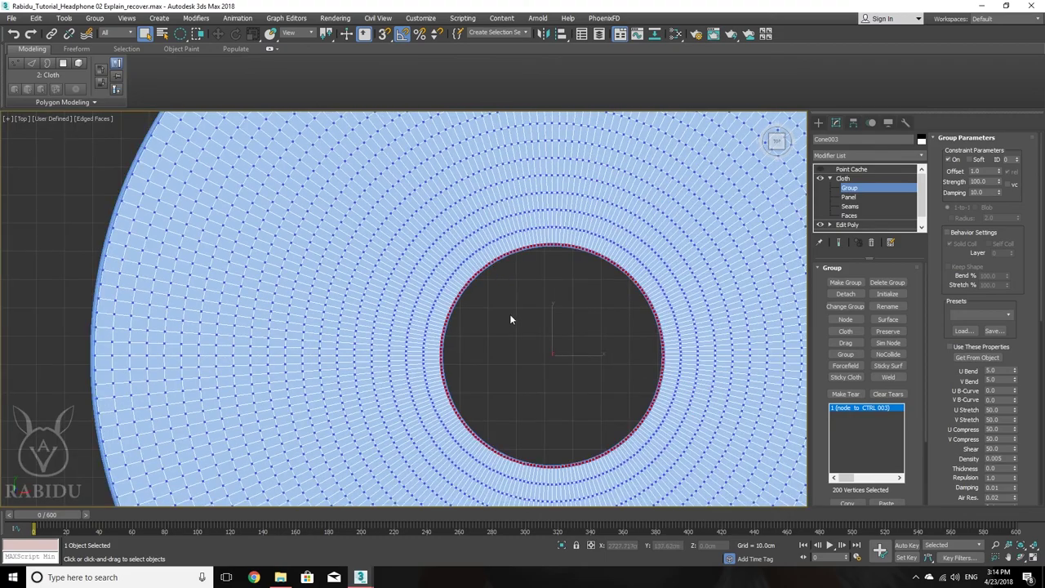
{"action": "middle_click_drag", "start_coordinate": [509, 313], "coordinate": [551, 333]}
{"action": "scroll", "coordinate": [426, 332], "scroll_direction": "down", "scroll_amount": 10}
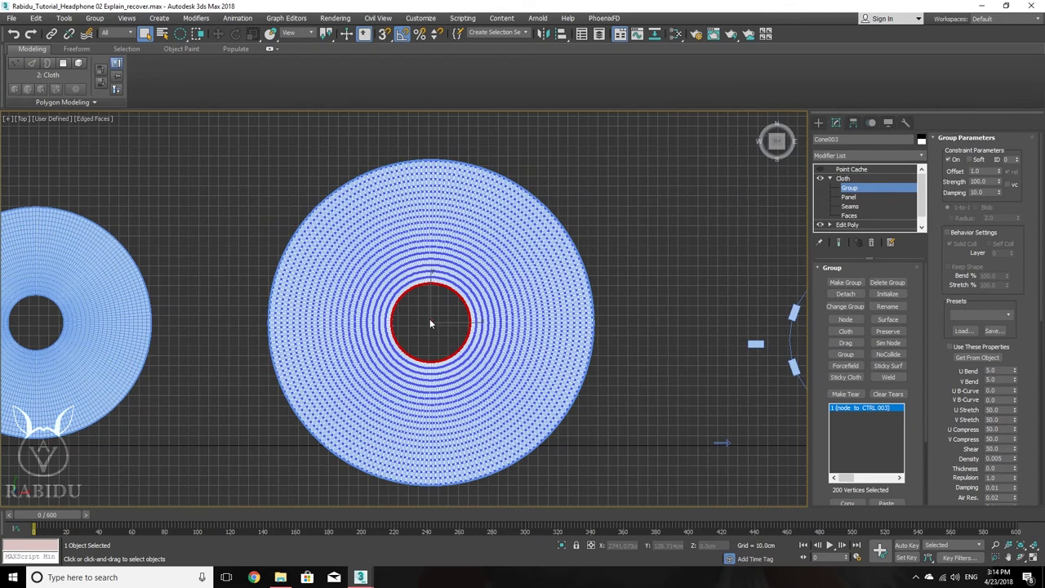
- Invert the selection with Ctrl+I and select only the disc's outer-edge vertices
{"action": "key", "text": "ctrl+i"}
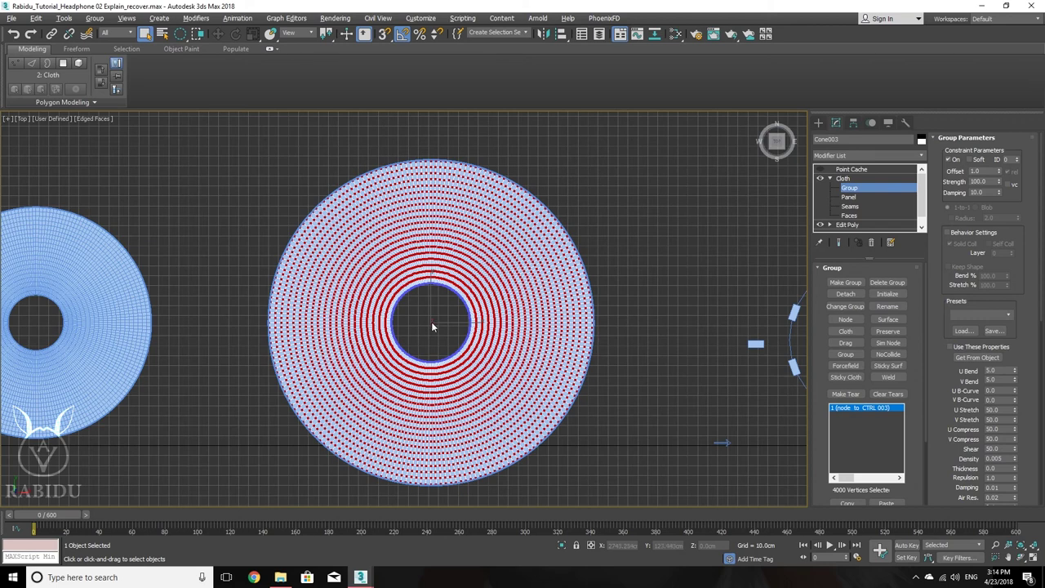
{"action": "left_click", "coordinate": [424, 170]}
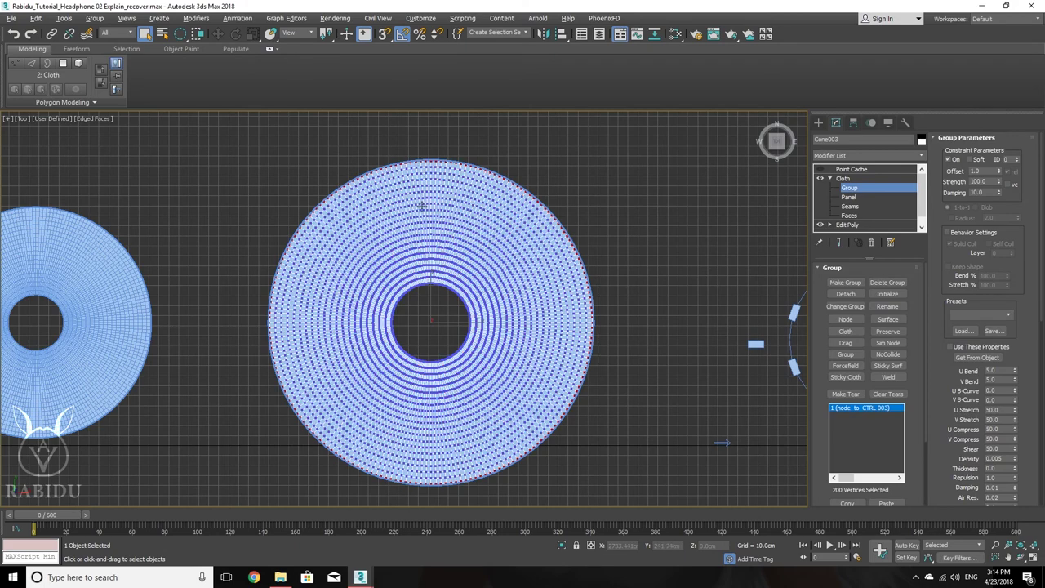
{"action": "scroll", "coordinate": [411, 252], "scroll_direction": "up", "scroll_amount": 5}
{"action": "scroll", "coordinate": [314, 251], "scroll_direction": "up", "scroll_amount": 4}
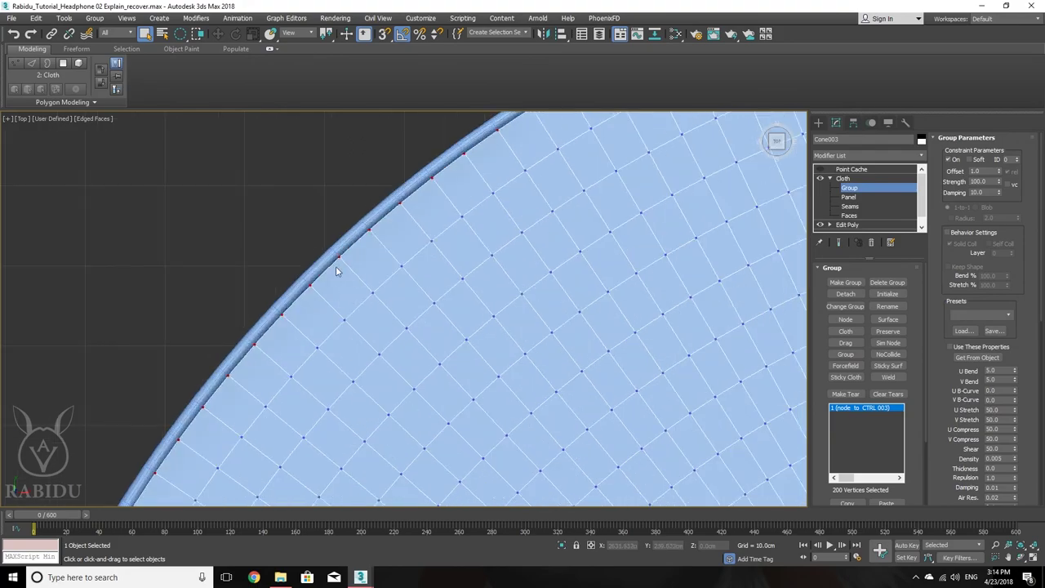
{"action": "scroll", "coordinate": [331, 282], "scroll_direction": "down", "scroll_amount": 4}
{"action": "scroll", "coordinate": [328, 289], "scroll_direction": "down", "scroll_amount": 10}
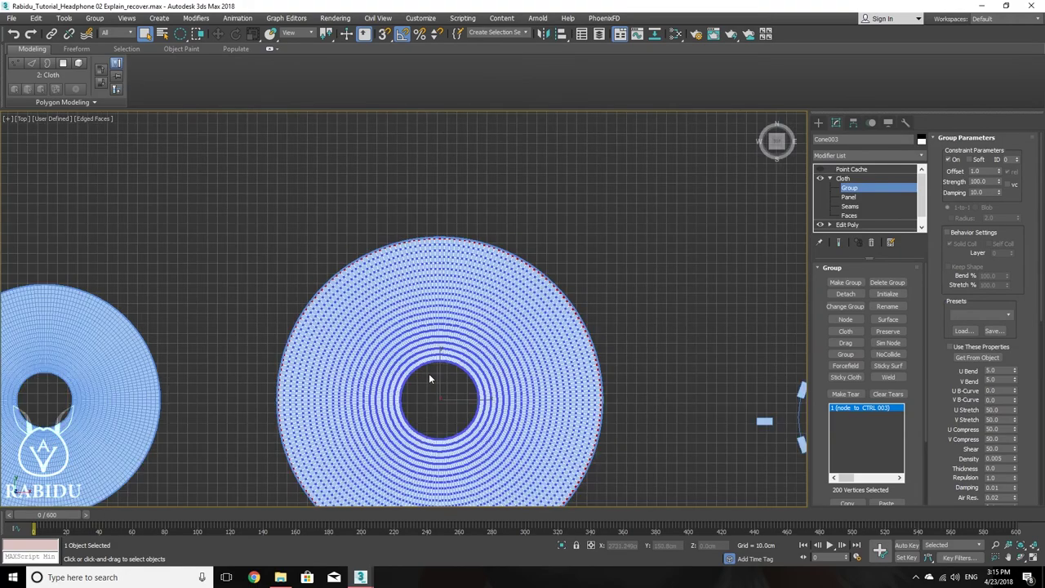
{"action": "scroll", "coordinate": [445, 467], "scroll_direction": "up", "scroll_amount": 5}
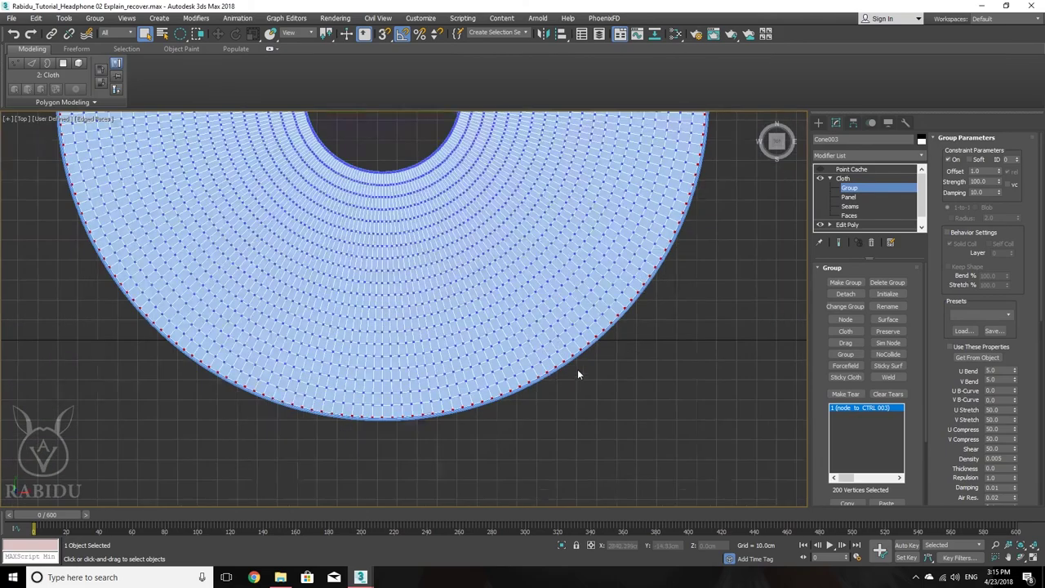
{"action": "middle_click_drag", "start_coordinate": [578, 373], "coordinate": [316, 335]}
{"action": "middle_click_drag", "start_coordinate": [502, 318], "coordinate": [415, 273]}
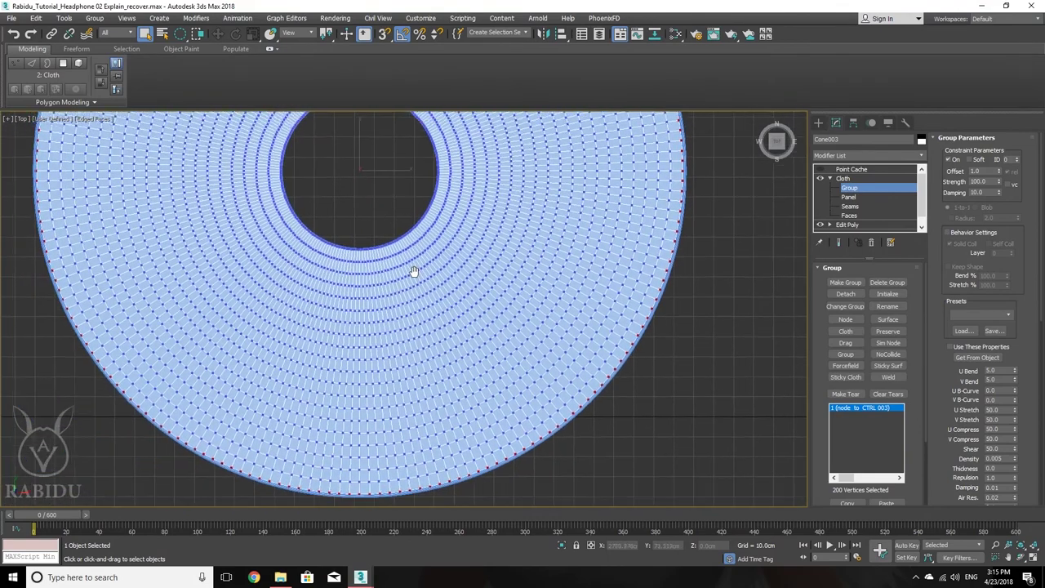
- Make the outer-edge vertices into cloth group 2
{"action": "left_click", "coordinate": [844, 282]}
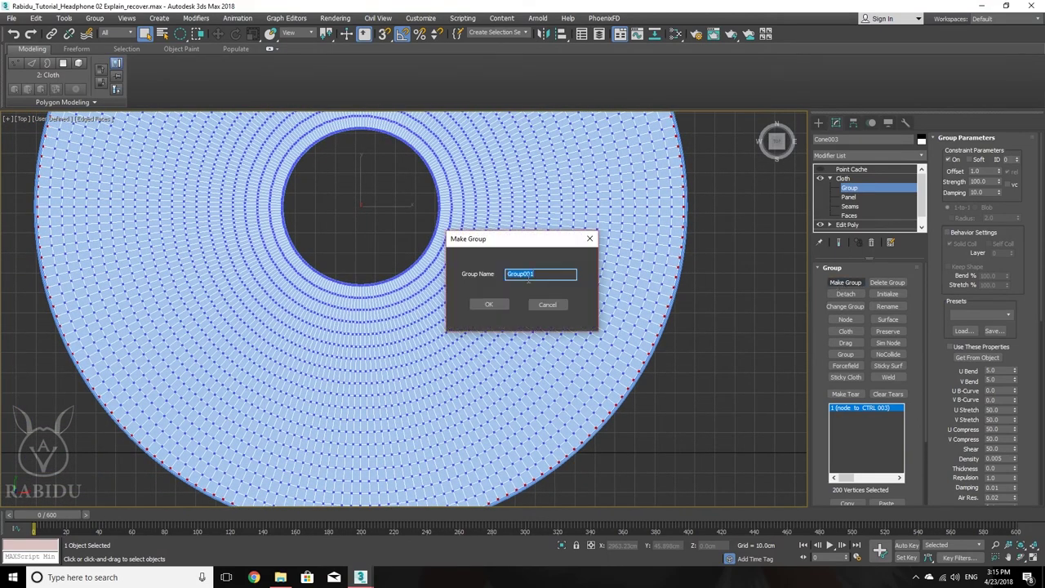
{"action": "left_click", "coordinate": [489, 304]}
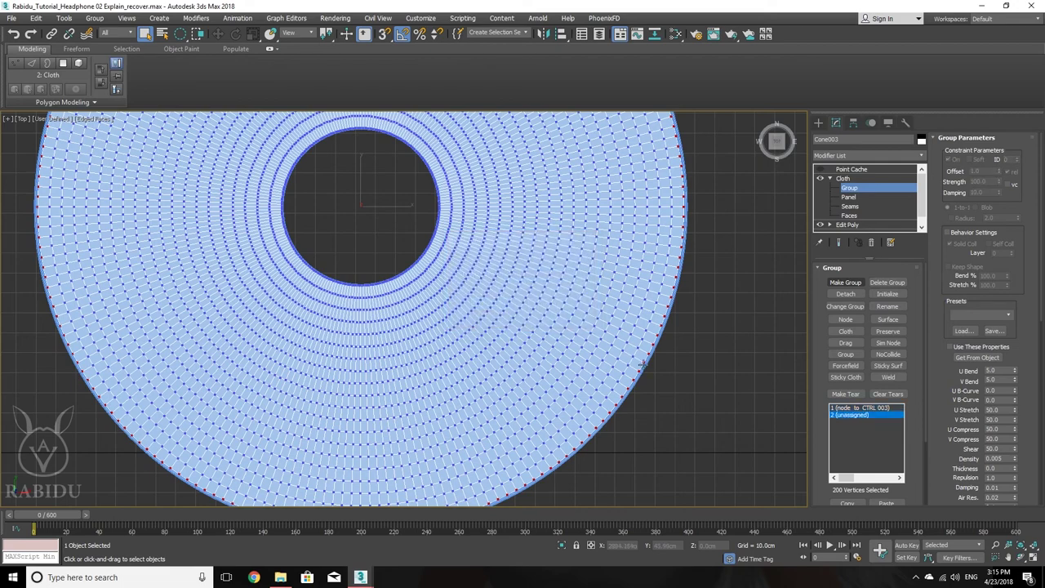
{"action": "scroll", "coordinate": [631, 317], "scroll_direction": "up", "scroll_amount": 5}
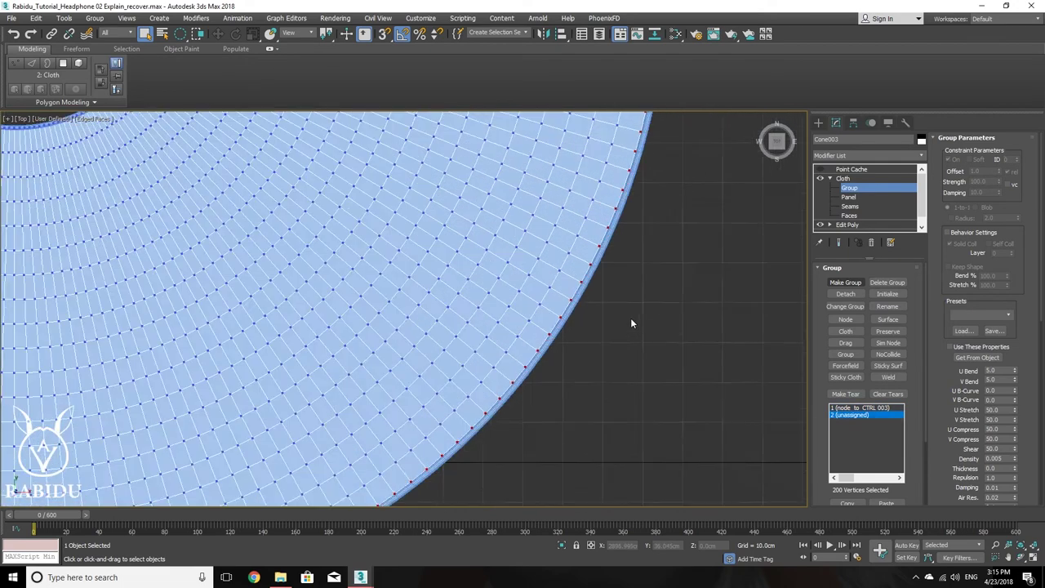
- Pin group 2 to the CTRL 004 node and orbit to inspect the cloth dish
{"action": "left_click", "coordinate": [849, 320]}
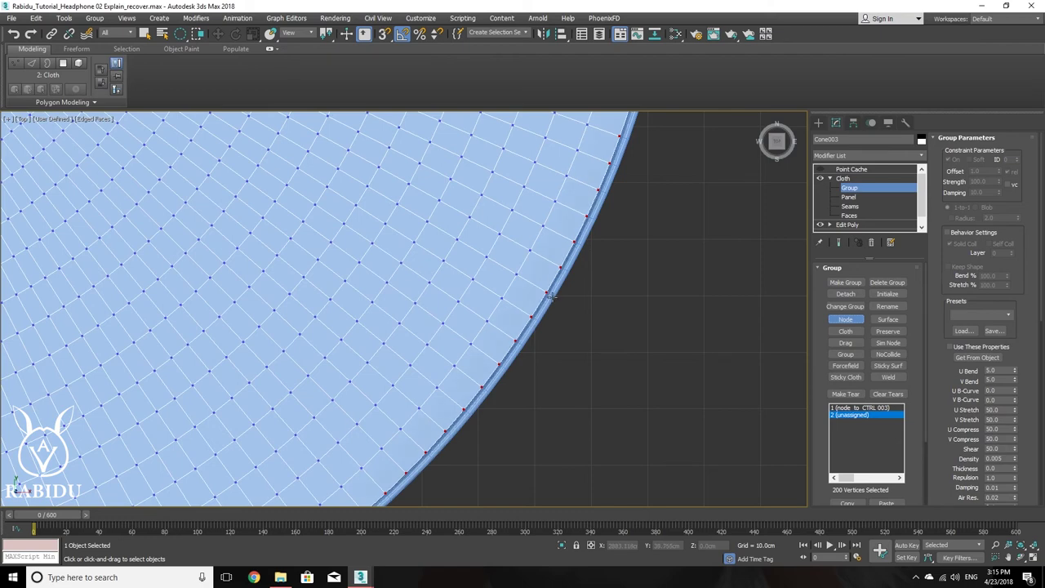
{"action": "left_click", "coordinate": [552, 298]}
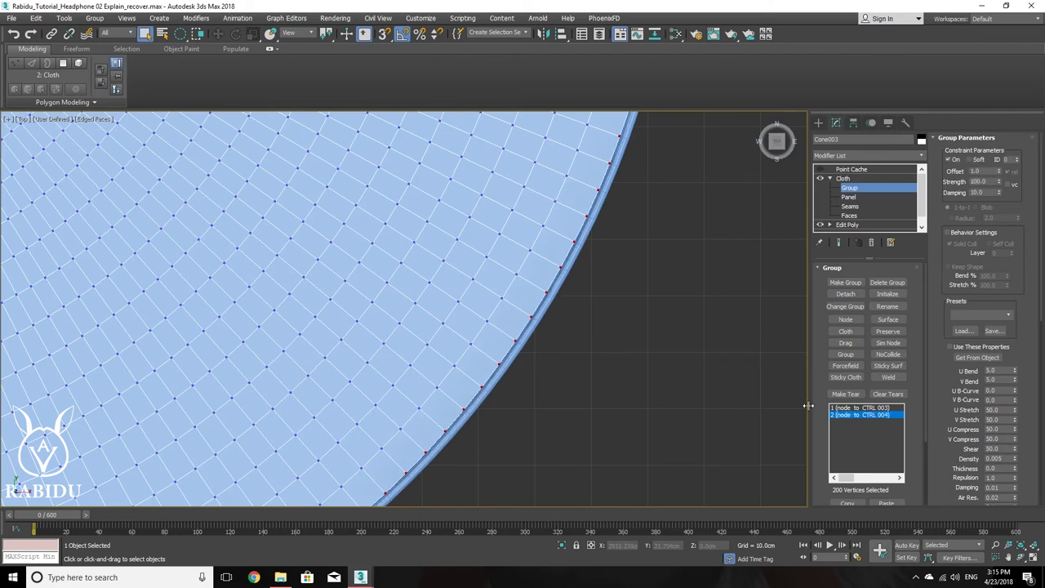
{"action": "scroll", "coordinate": [555, 322], "scroll_direction": "down", "scroll_amount": 3}
{"action": "scroll", "coordinate": [563, 328], "scroll_direction": "down", "scroll_amount": 4}
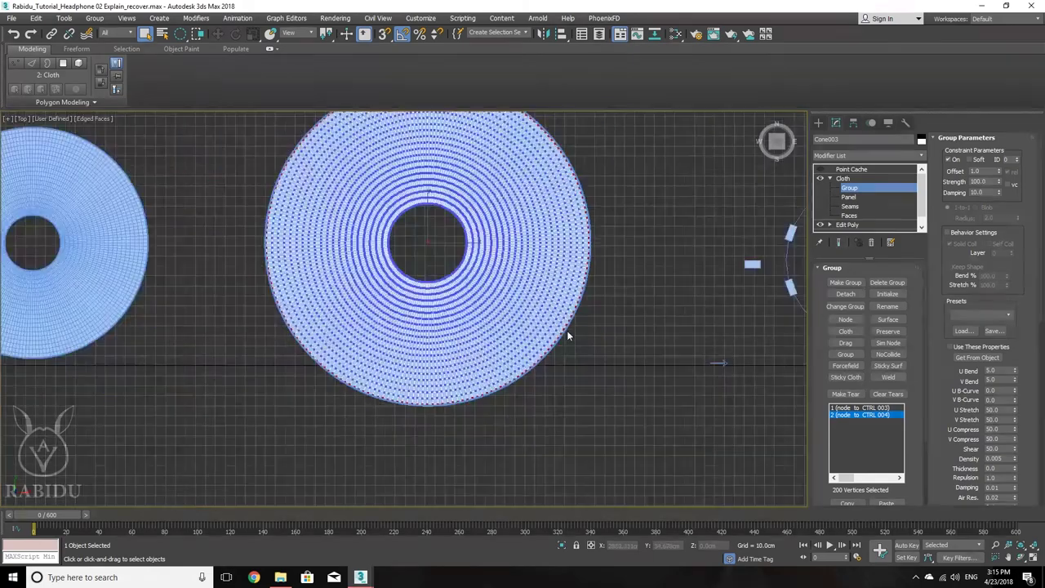
{"action": "middle_click_drag", "start_coordinate": [567, 333], "coordinate": [428, 250], "text": "alt"}
{"action": "scroll", "coordinate": [427, 251], "scroll_direction": "up", "scroll_amount": 5}
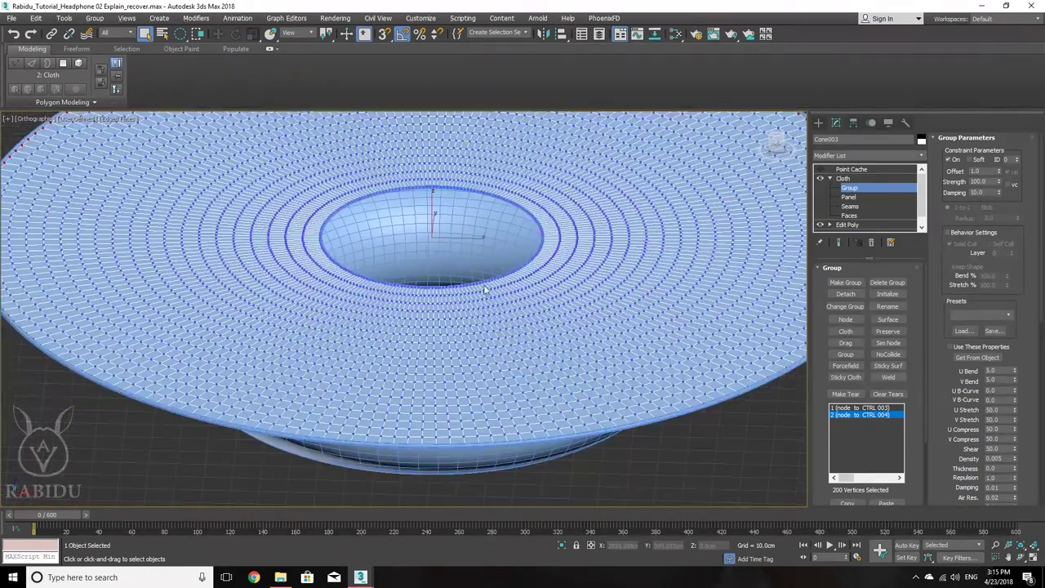
{"action": "middle_click_drag", "start_coordinate": [668, 353], "coordinate": [698, 256], "text": "alt"}
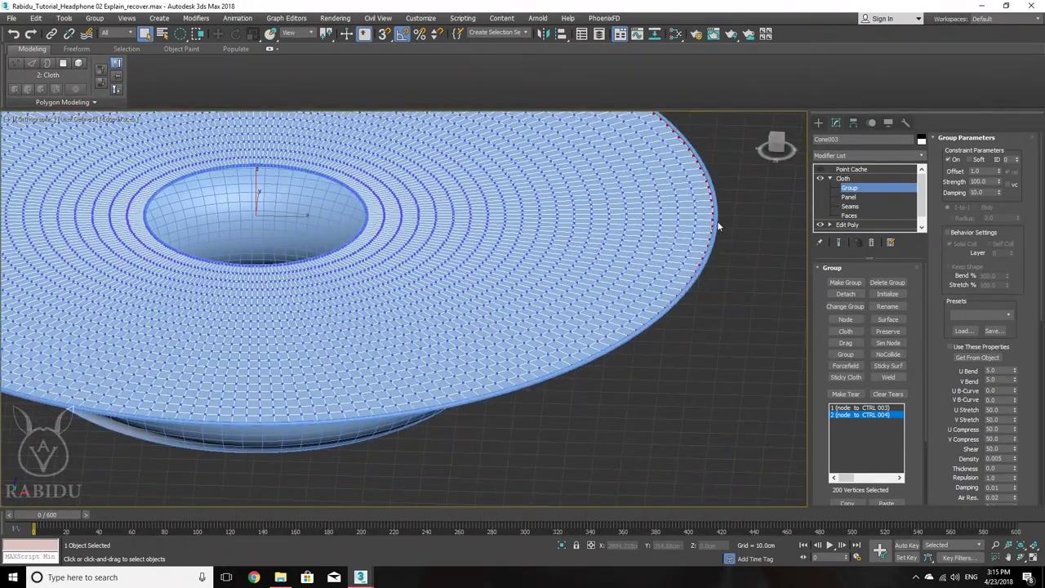
{"action": "middle_click_drag", "start_coordinate": [717, 221], "coordinate": [716, 223], "text": "alt"}
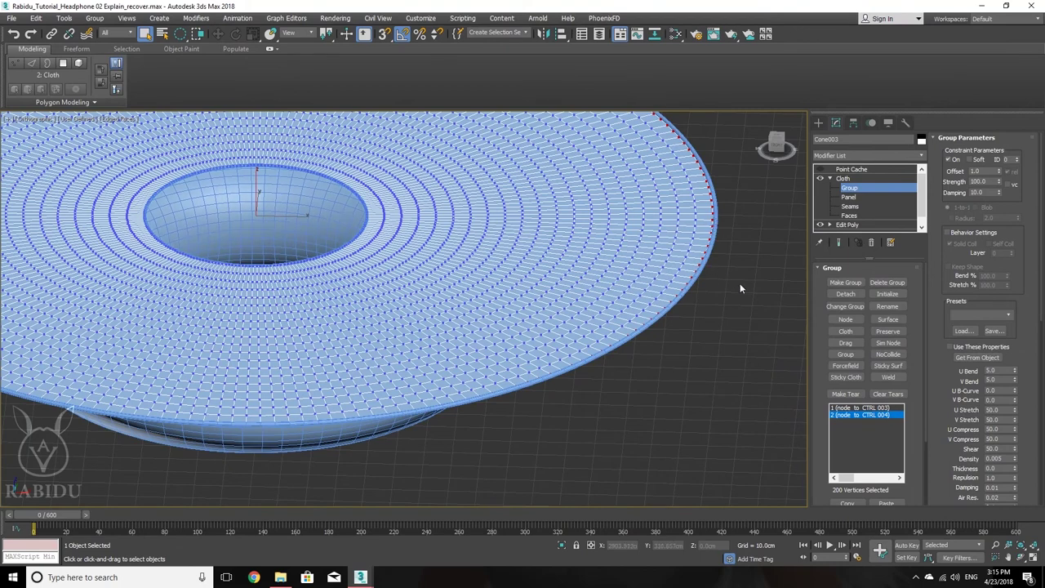
- Return to the Cloth modifier's top level and open Object Properties showing Cone003
{"action": "left_click", "coordinate": [843, 180]}
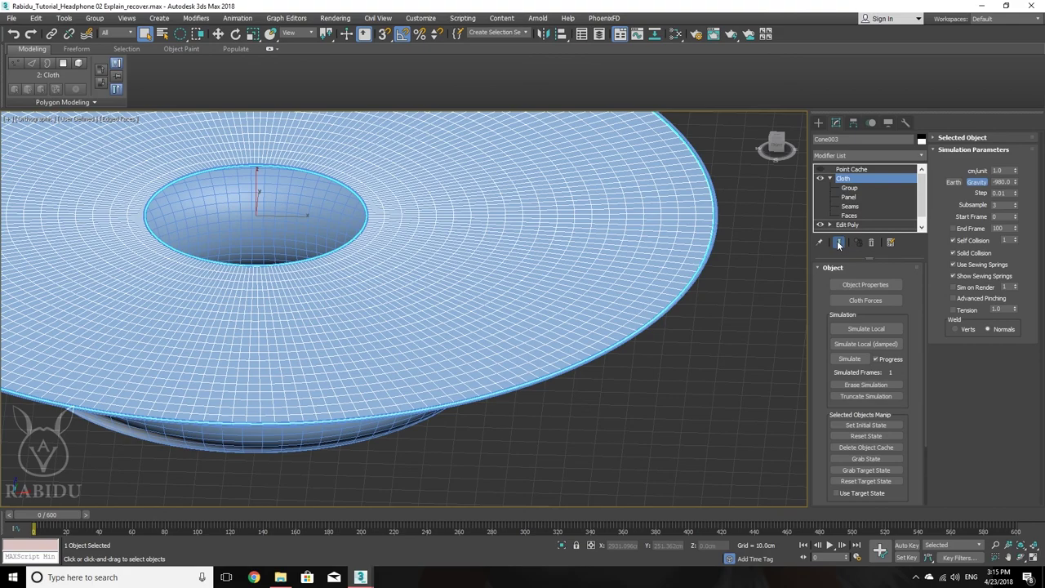
{"action": "left_click", "coordinate": [829, 178]}
{"action": "middle_click_drag", "start_coordinate": [398, 262], "coordinate": [408, 292]}
{"action": "scroll", "coordinate": [408, 292], "scroll_direction": "down", "scroll_amount": 4}
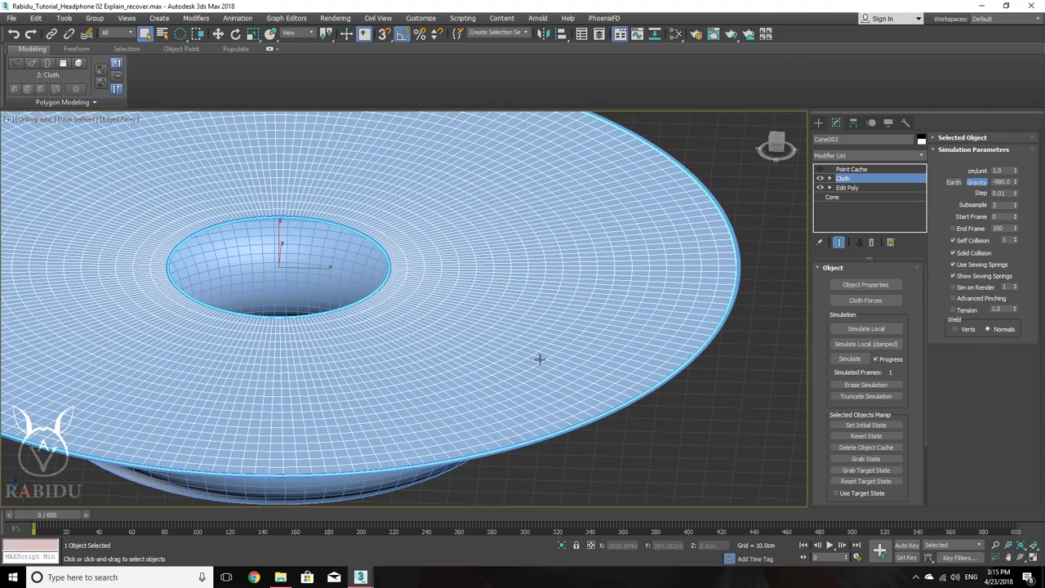
{"action": "middle_click_drag", "start_coordinate": [583, 357], "coordinate": [583, 353], "text": "alt"}
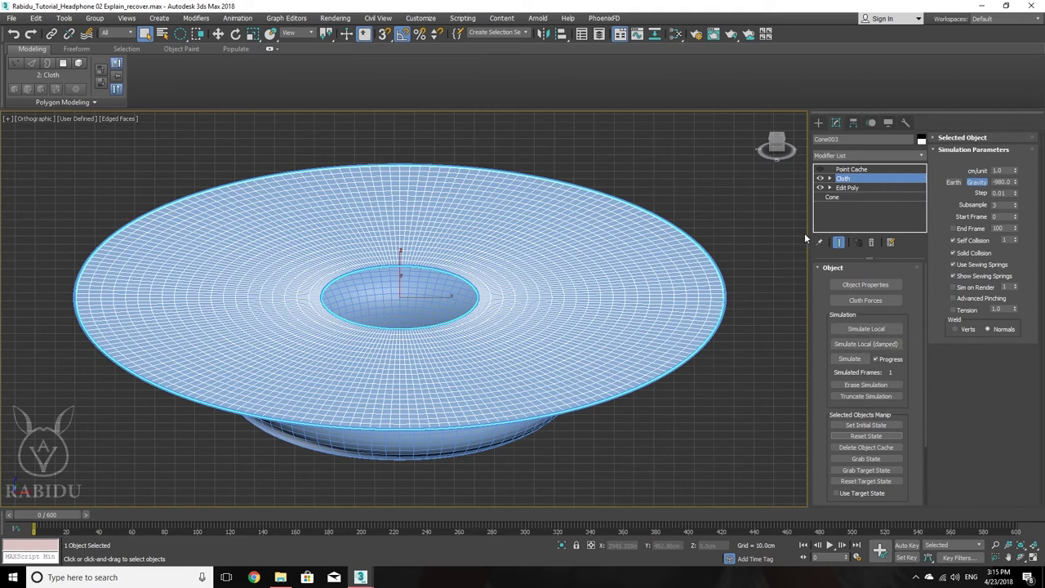
{"action": "left_click", "coordinate": [864, 297]}
{"action": "left_click", "coordinate": [873, 285]}
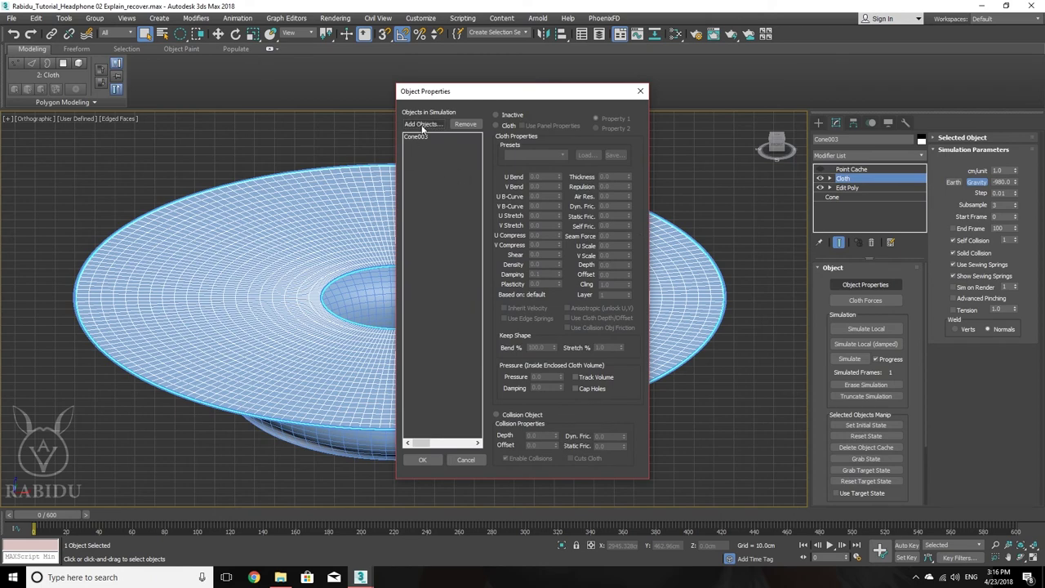
- Add Torus003 to the cloth simulation objects and confirm Object Properties
{"action": "left_click_drag", "start_coordinate": [454, 92], "coordinate": [659, 90]}
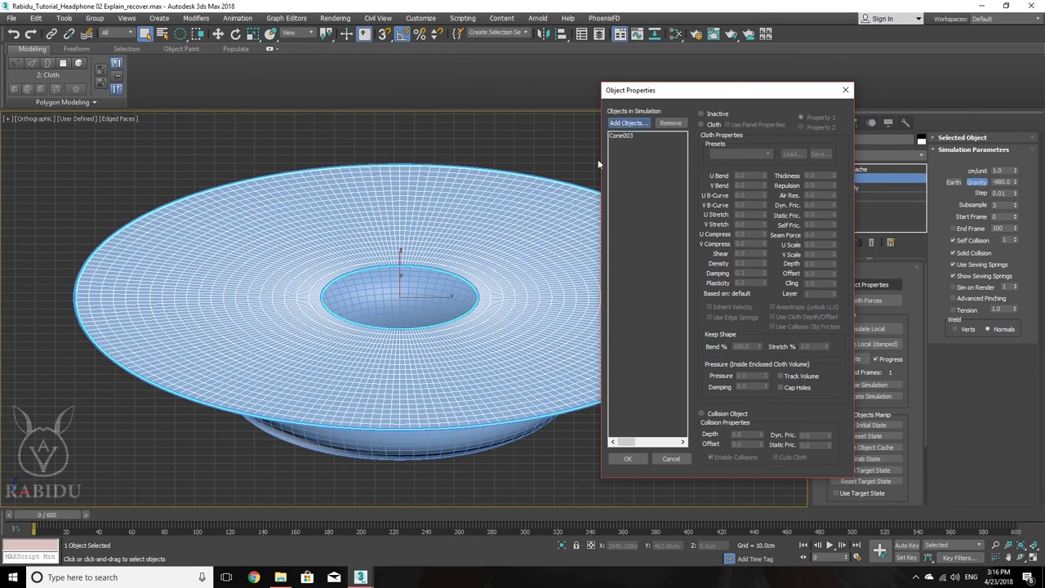
{"action": "left_click", "coordinate": [627, 122]}
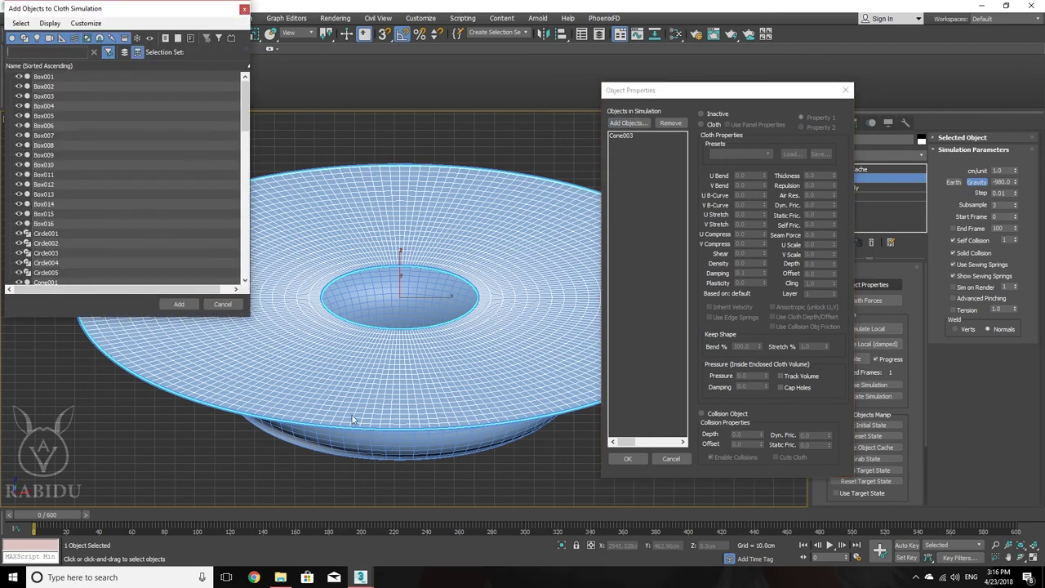
{"action": "left_click_drag", "start_coordinate": [243, 111], "coordinate": [244, 260]}
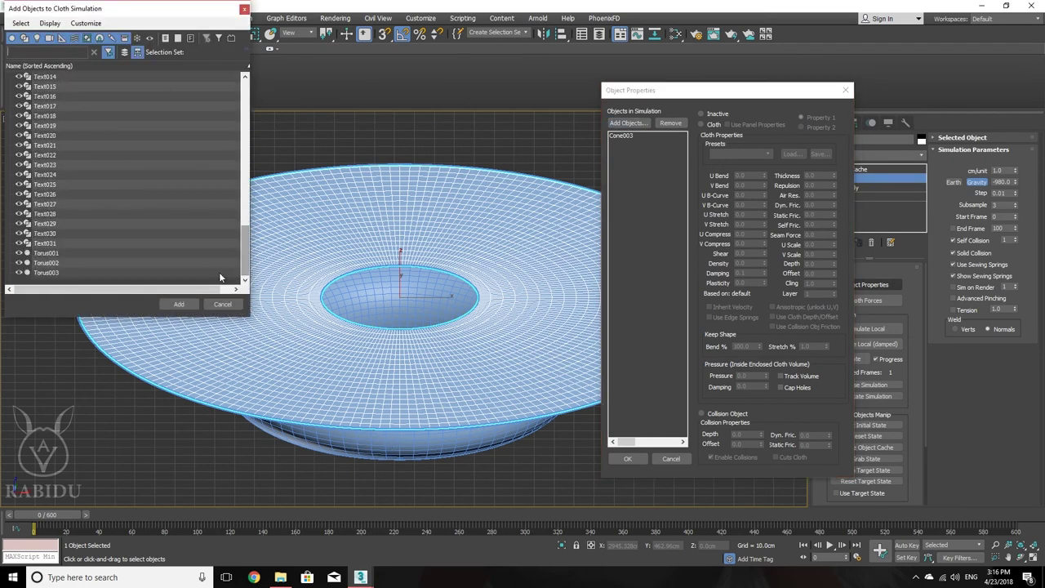
{"action": "left_click", "coordinate": [55, 272]}
{"action": "left_click", "coordinate": [179, 303]}
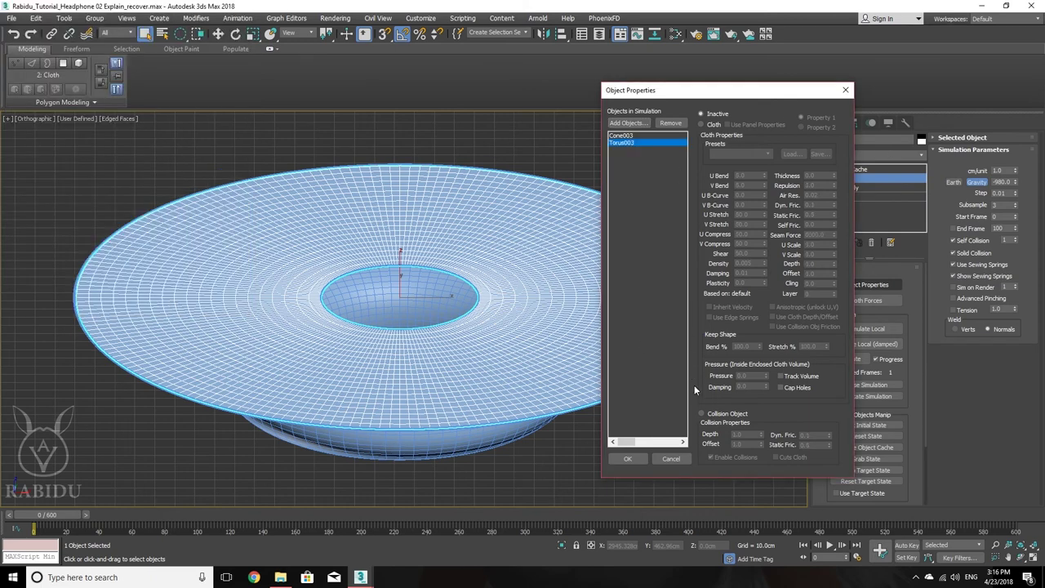
{"action": "left_click", "coordinate": [625, 459]}
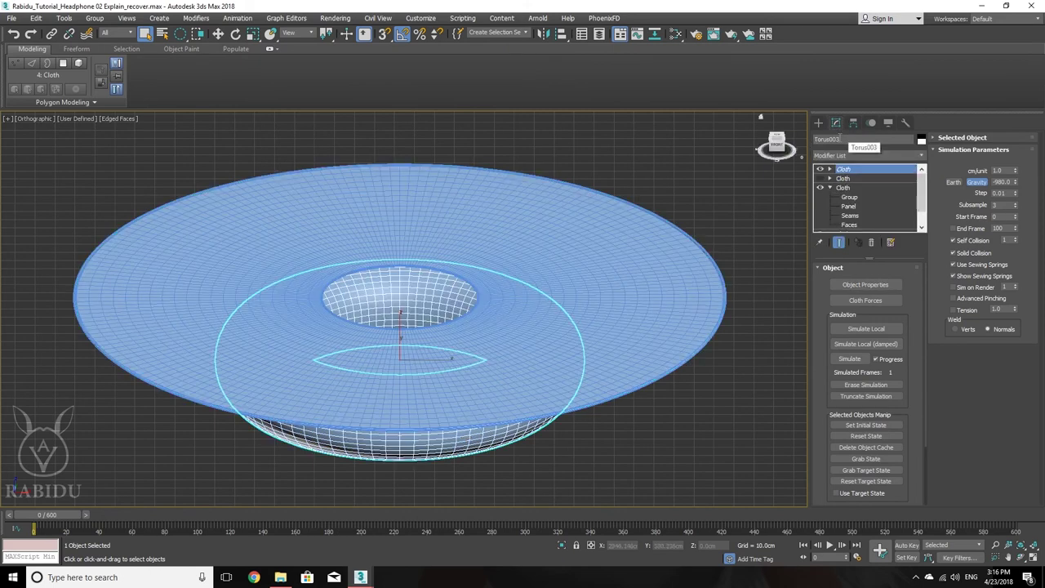
- Reopen the Cloth modifier's Object Properties with Cone003 selected in the list
{"action": "left_click", "coordinate": [635, 277]}
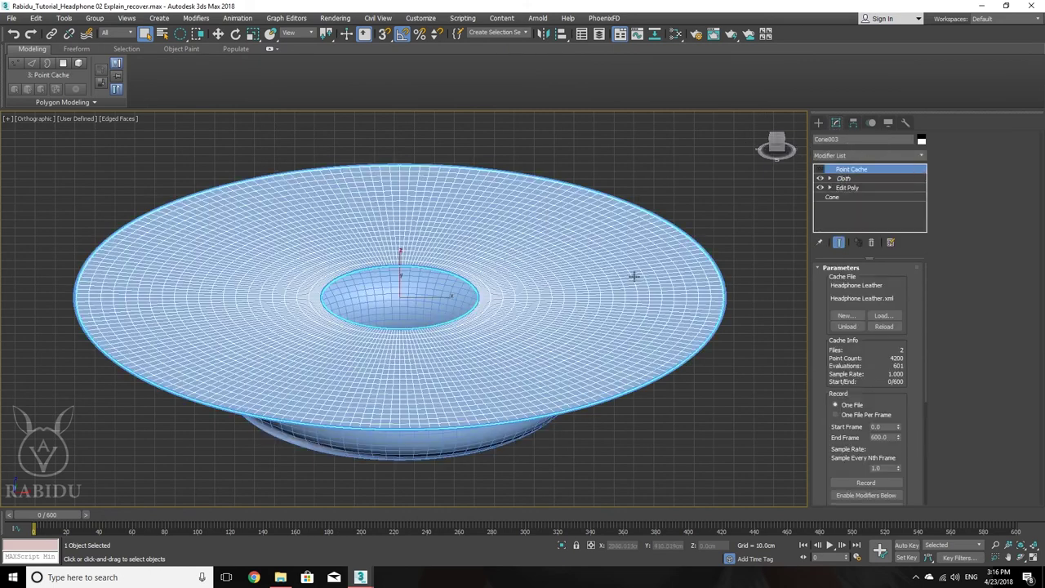
{"action": "left_click", "coordinate": [848, 179]}
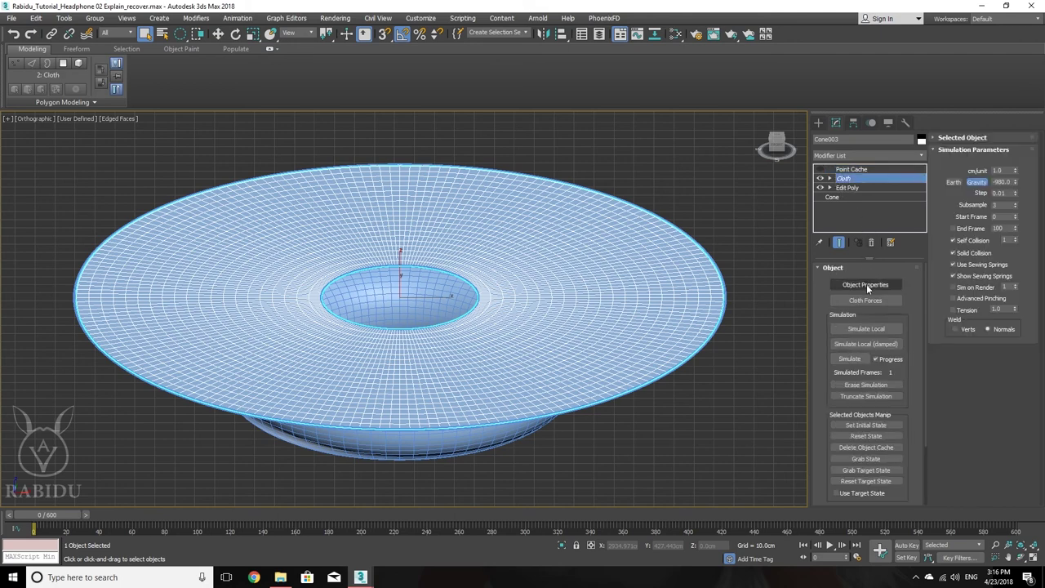
{"action": "left_click", "coordinate": [866, 284]}
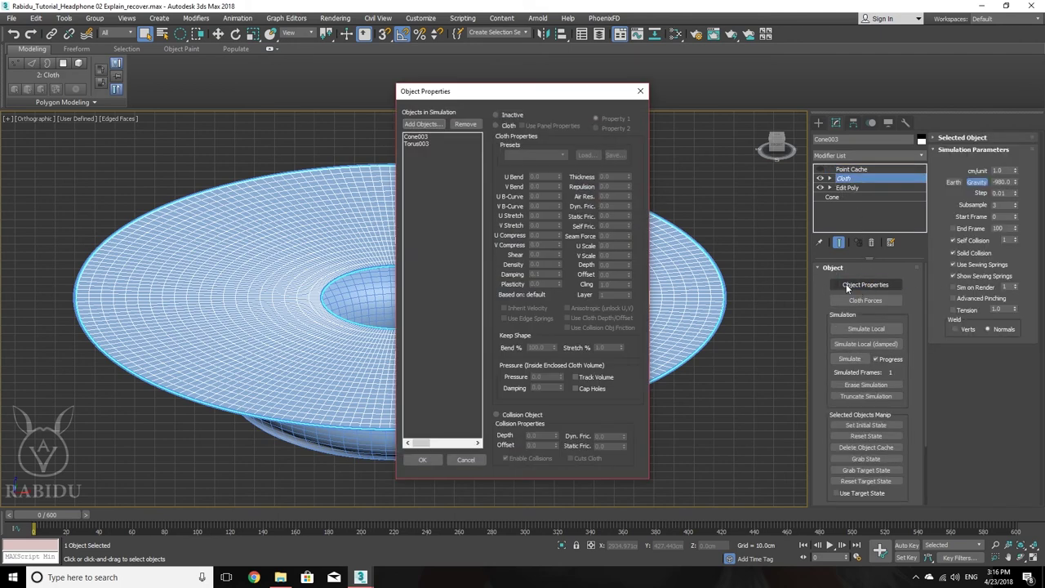
{"action": "left_click", "coordinate": [414, 138]}
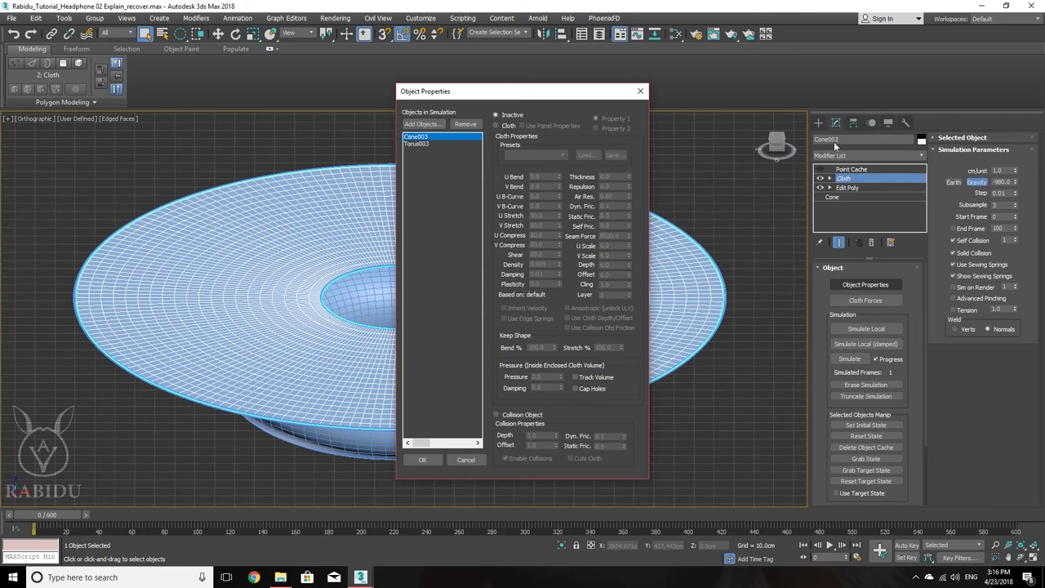
- Set Cone003 to Cloth using the Default preset
{"action": "left_click", "coordinate": [497, 126]}
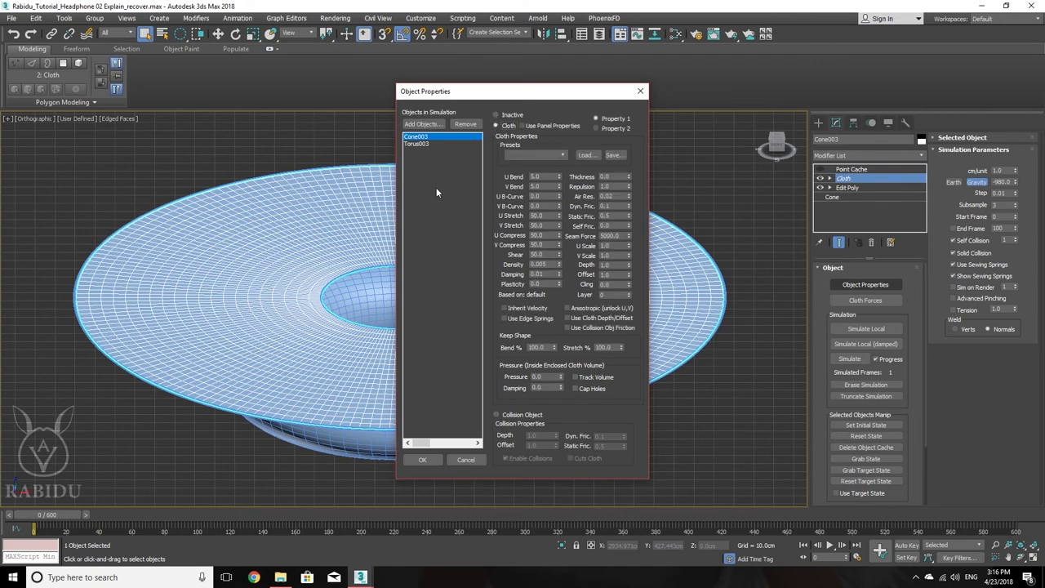
{"action": "left_click", "coordinate": [547, 155]}
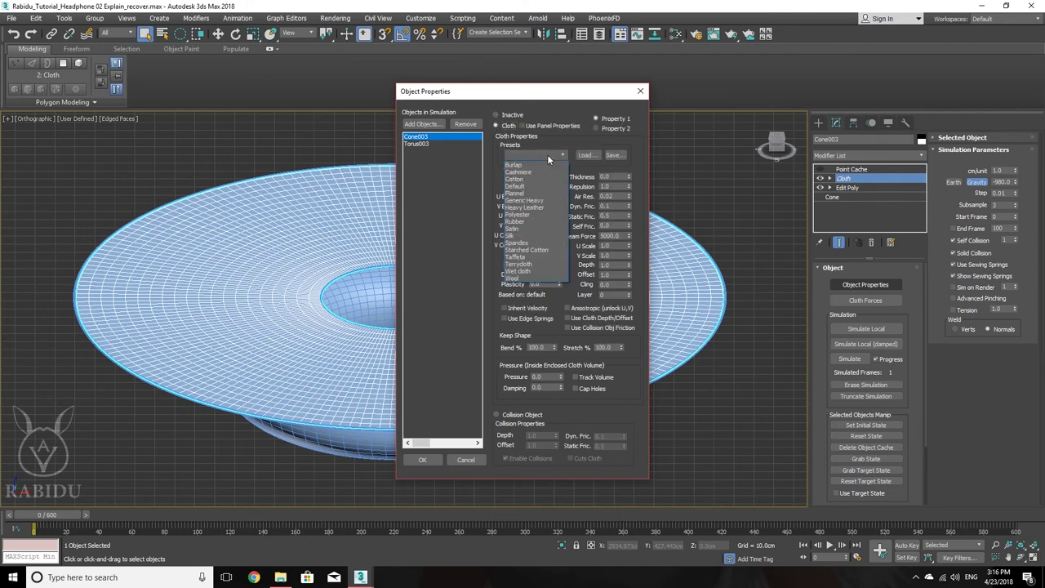
{"action": "left_click", "coordinate": [519, 187]}
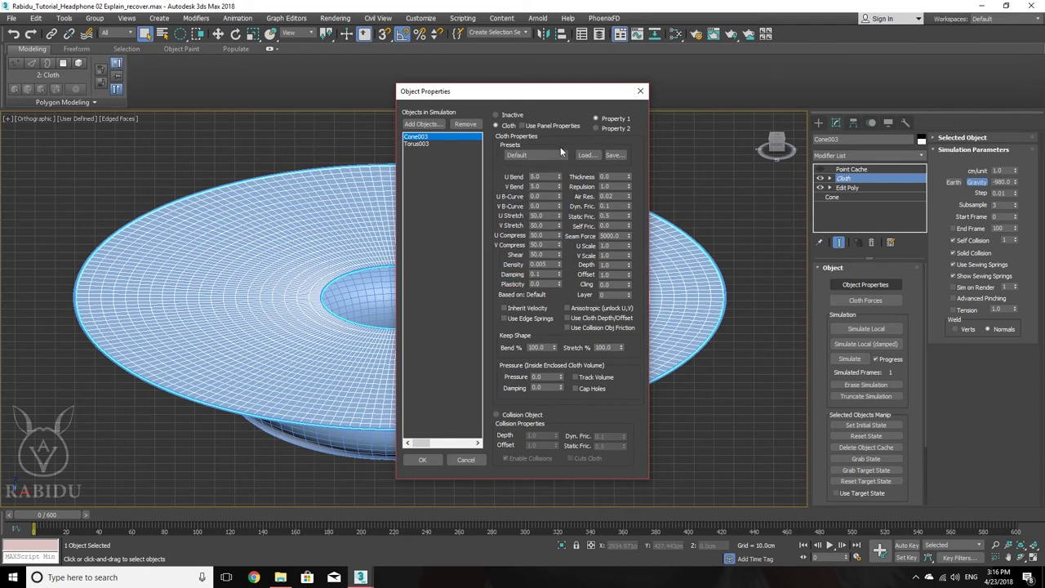
{"action": "left_click", "coordinate": [559, 152]}
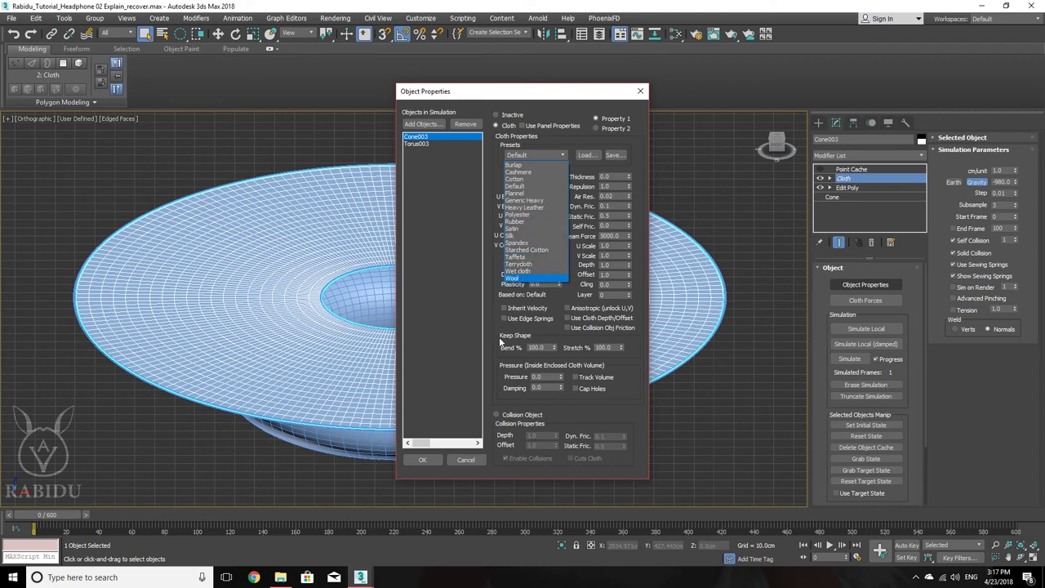
{"action": "left_click", "coordinate": [436, 379]}
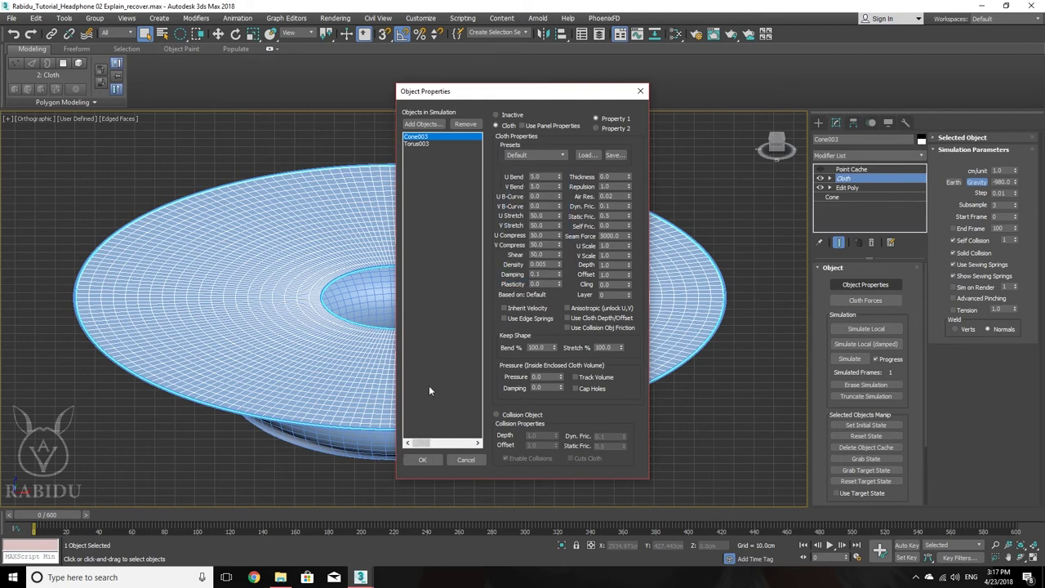
- Set Torus003 as a Collision Object and confirm the dialog
{"action": "left_click", "coordinate": [417, 144]}
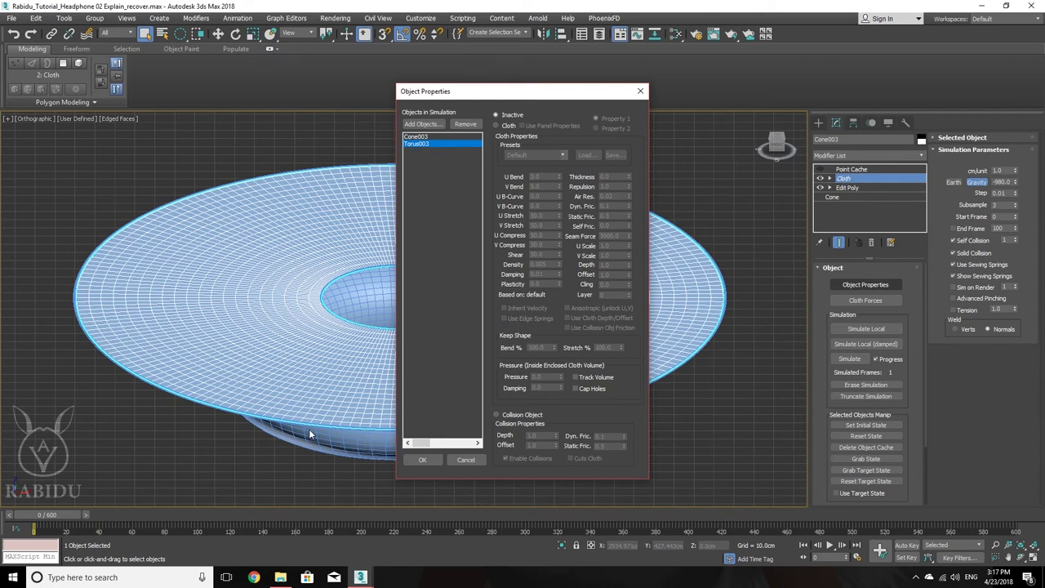
{"action": "left_click", "coordinate": [497, 415]}
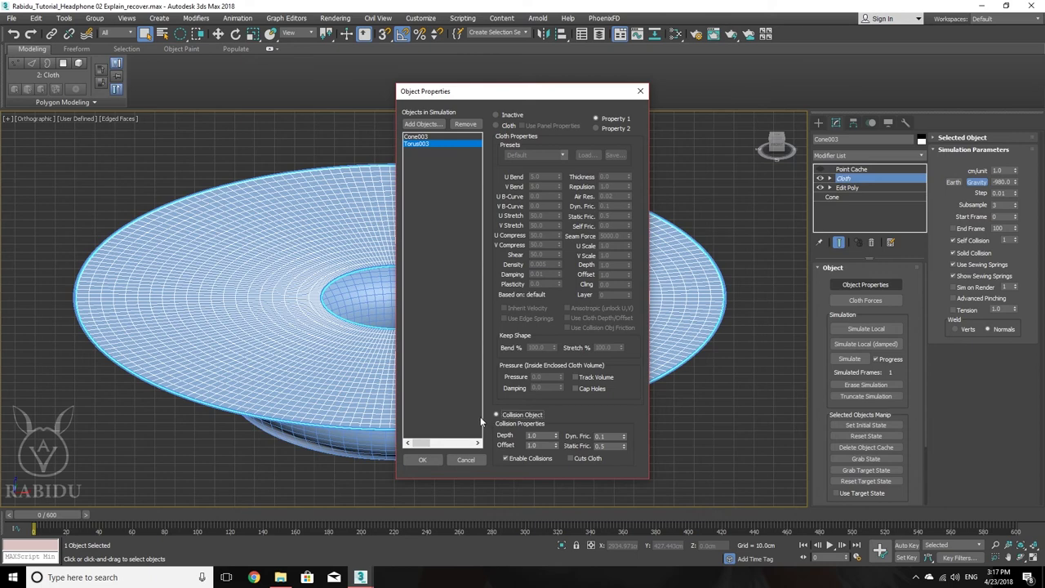
{"action": "left_click", "coordinate": [424, 460]}
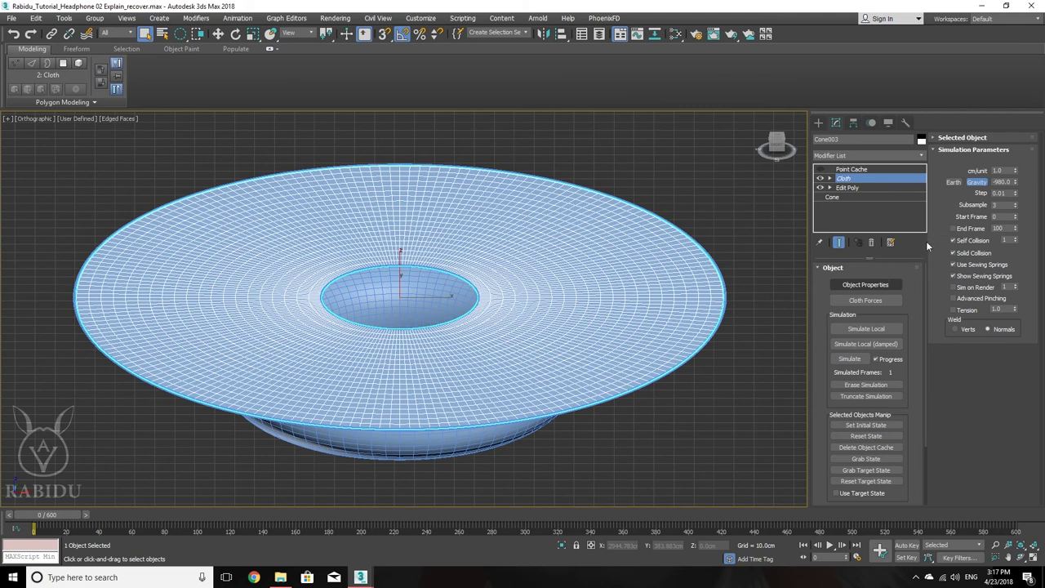
- Run Simulate Local while moving the CTRL 004 rim spline up in Z to deepen the bowl
{"action": "left_click", "coordinate": [863, 329]}
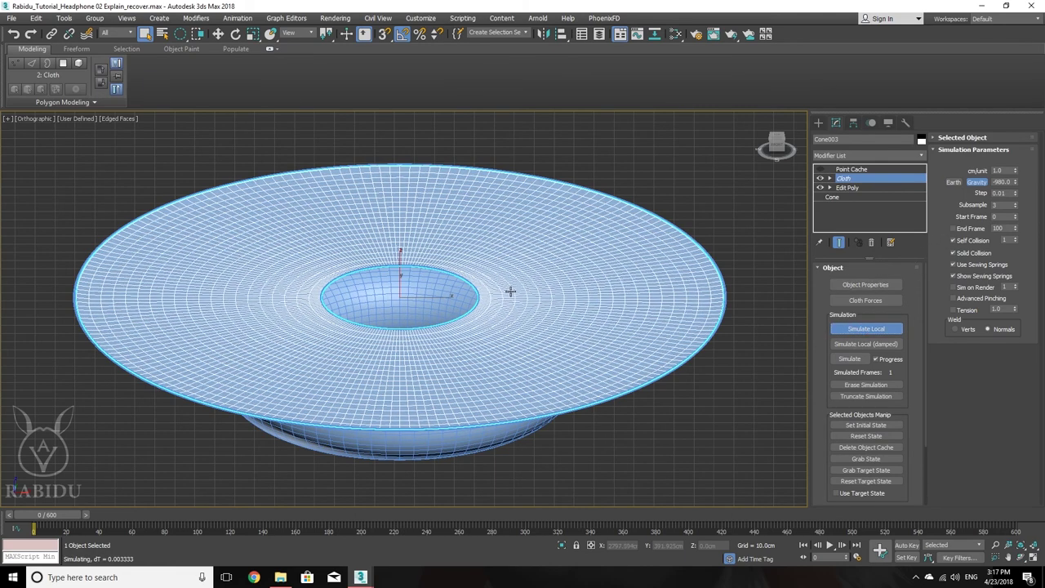
{"action": "left_click", "coordinate": [727, 302]}
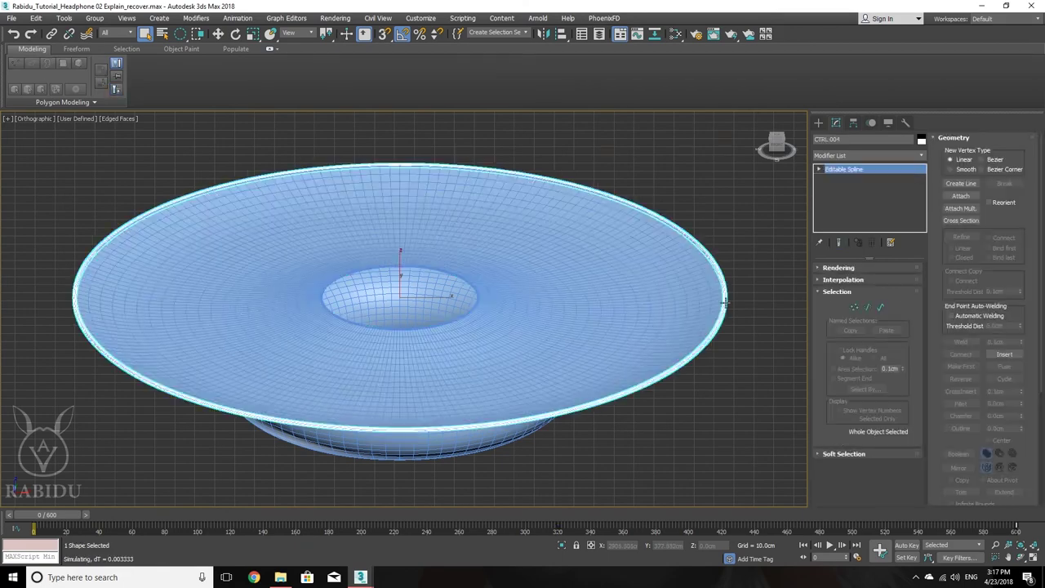
{"action": "key", "text": "w"}
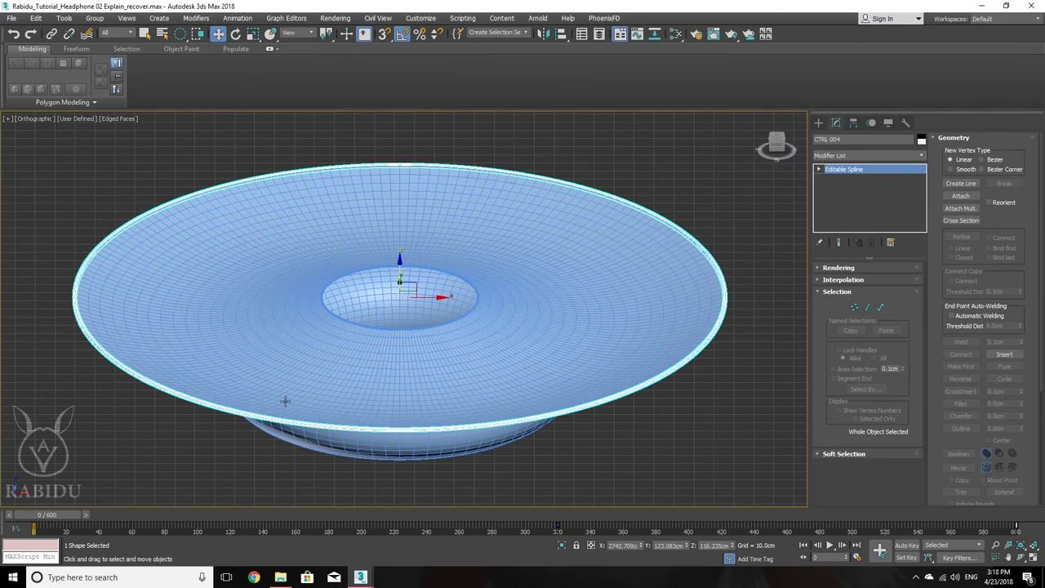
{"action": "left_click_drag", "start_coordinate": [401, 262], "coordinate": [391, 218]}
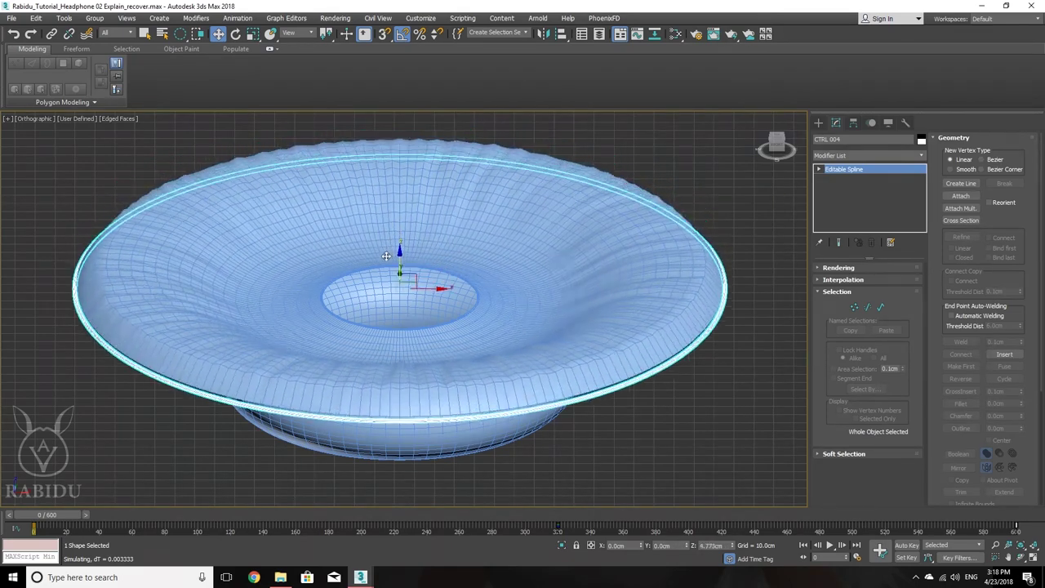
{"action": "left_click_drag", "start_coordinate": [385, 266], "coordinate": [409, 236]}
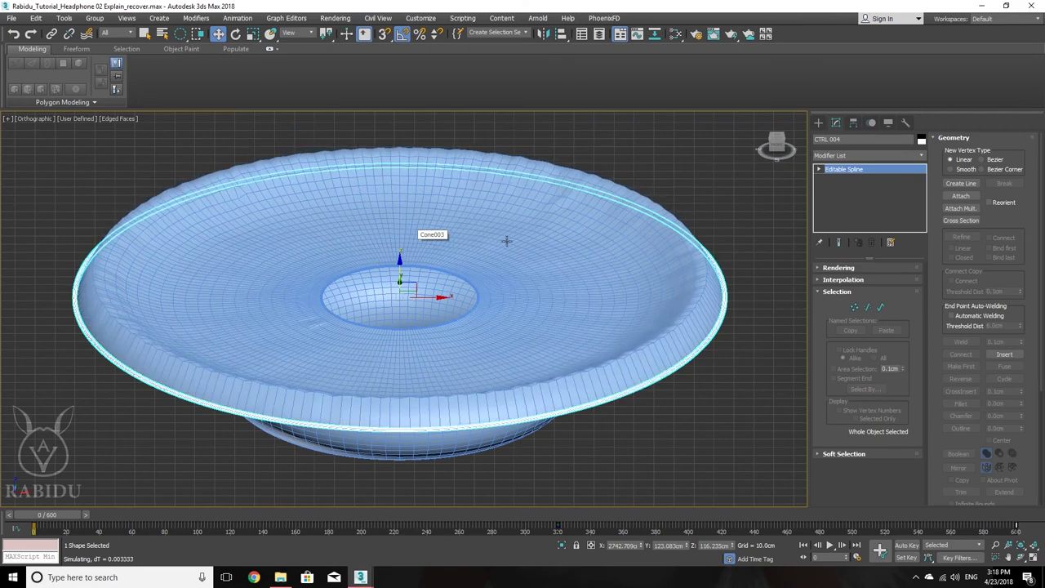
- Stop Cone003's running simulation and reset the cloth to its flat initial state
{"action": "left_click", "coordinate": [579, 240]}
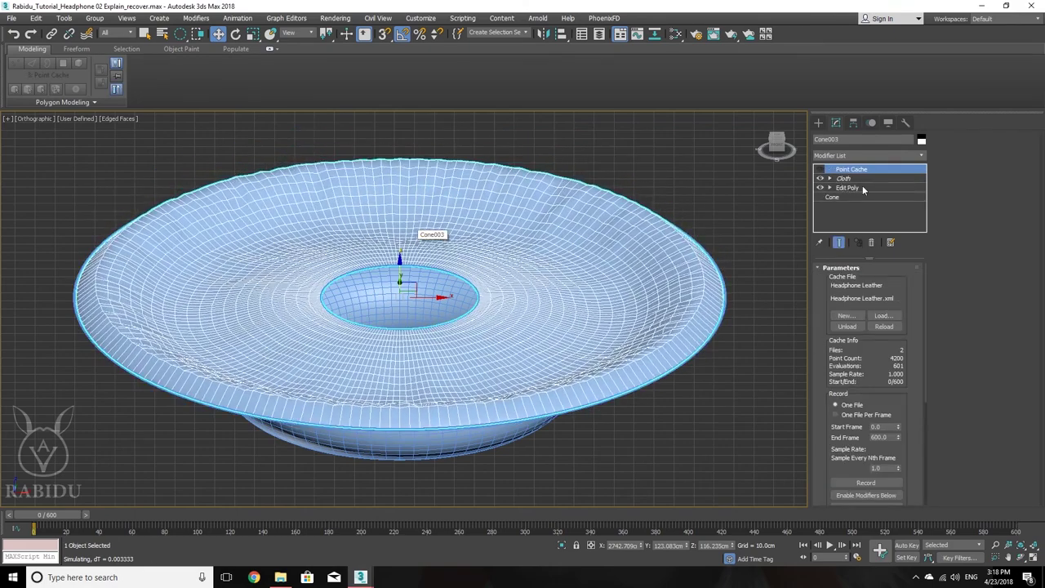
{"action": "left_click", "coordinate": [844, 179]}
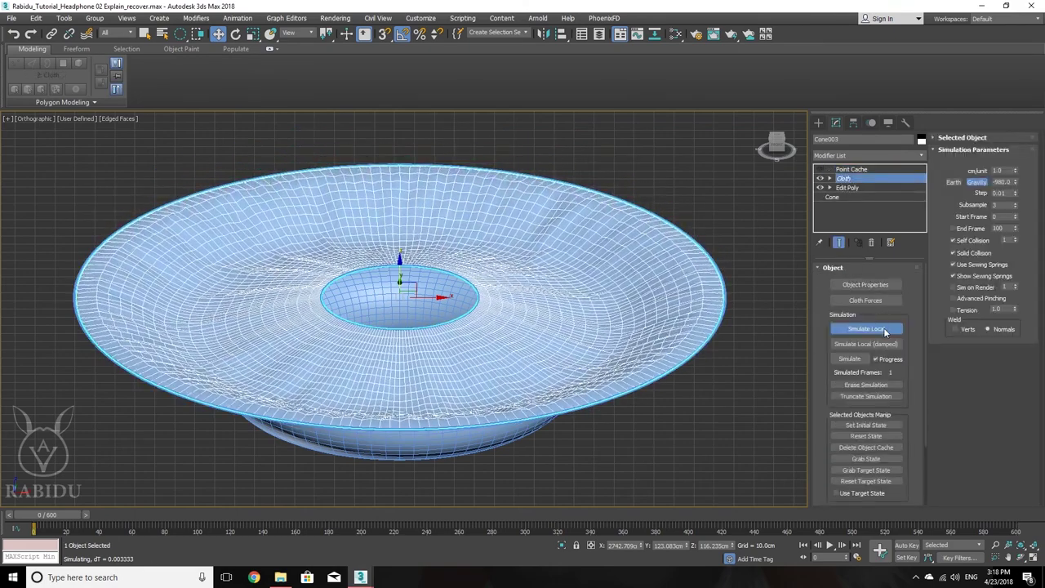
{"action": "left_click", "coordinate": [883, 328]}
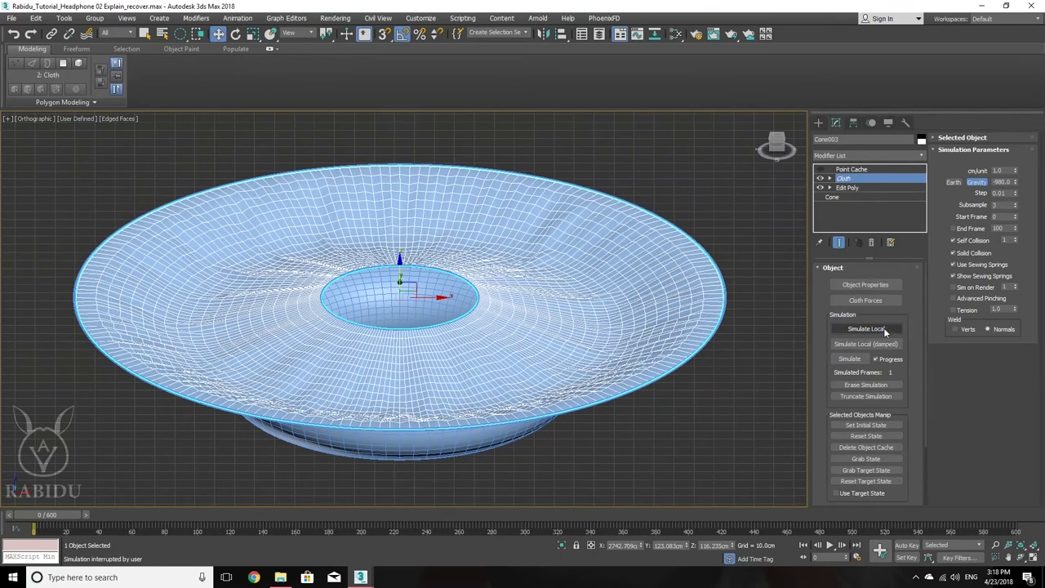
{"action": "left_click", "coordinate": [884, 436]}
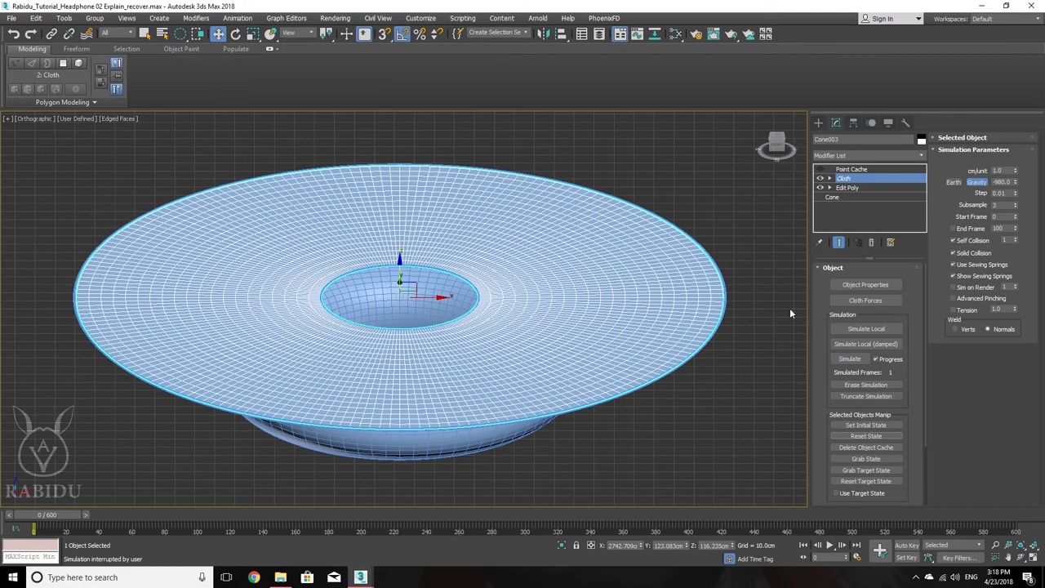
- Select the CTRL 004 outer spline together with the inner hole spline
{"action": "mouse_move", "coordinate": [508, 327]}
{"action": "middle_mouse_down", "text": "alt"}
{"action": "mouse_move", "coordinate": [504, 305]}
{"action": "mouse_move", "coordinate": [519, 301]}
{"action": "mouse_move", "coordinate": [528, 319]}
{"action": "middle_mouse_up", "text": "alt"}
{"action": "scroll", "coordinate": [503, 305], "scroll_direction": "down", "scroll_amount": 3}
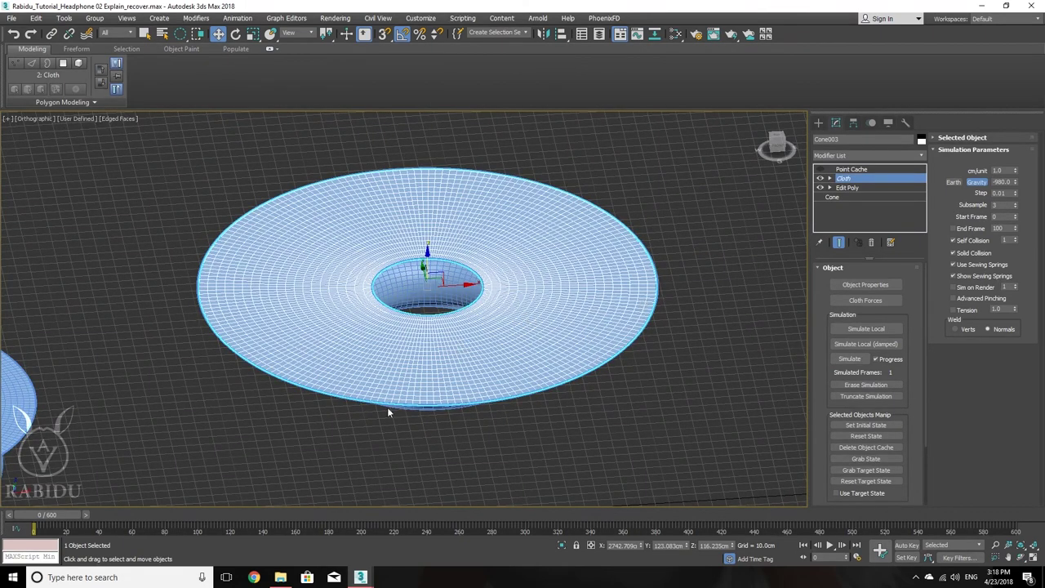
{"action": "left_click", "coordinate": [579, 375]}
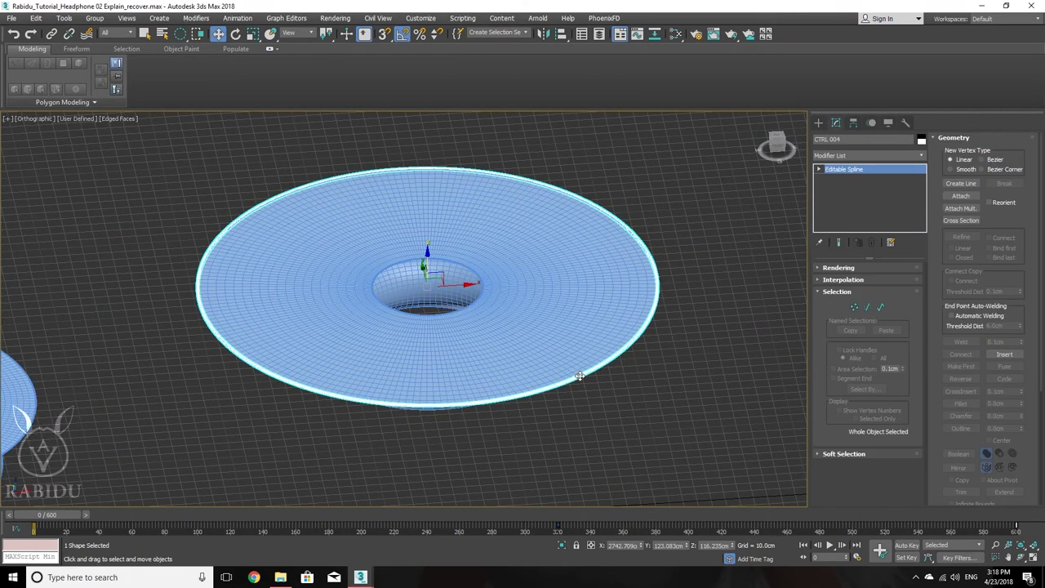
{"action": "scroll", "coordinate": [579, 376], "scroll_direction": "up", "scroll_amount": 4}
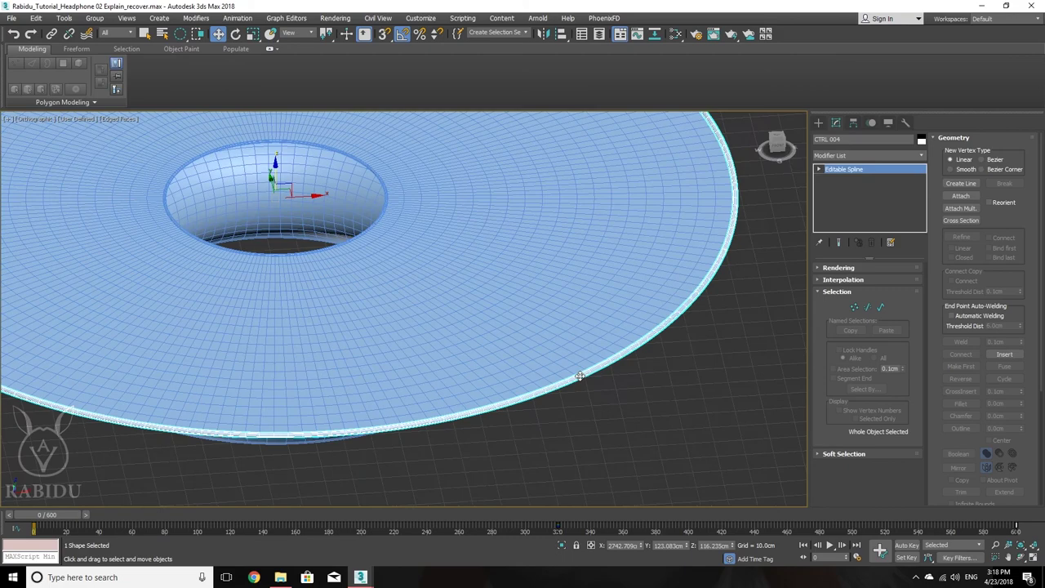
{"action": "left_click", "coordinate": [385, 202], "text": "ctrl"}
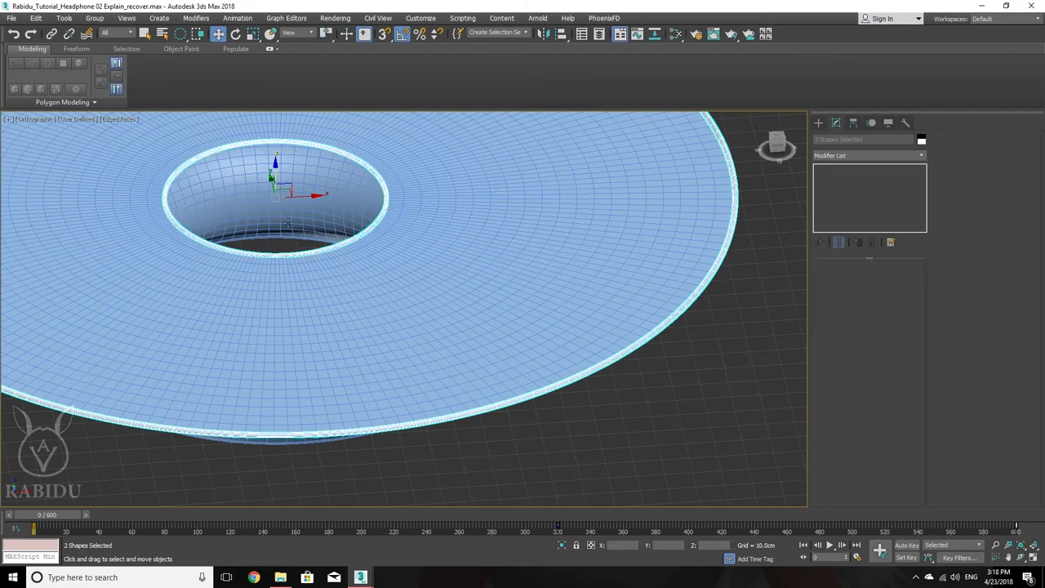
{"action": "scroll", "coordinate": [287, 224], "scroll_direction": "down", "scroll_amount": 4}
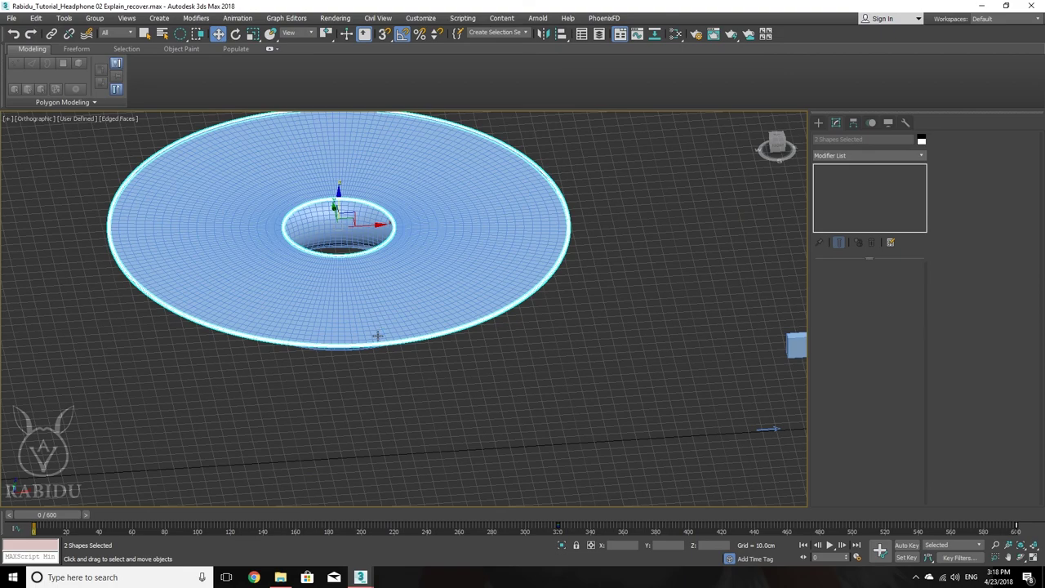
{"action": "middle_click_drag", "start_coordinate": [235, 438], "coordinate": [394, 337], "text": "alt"}
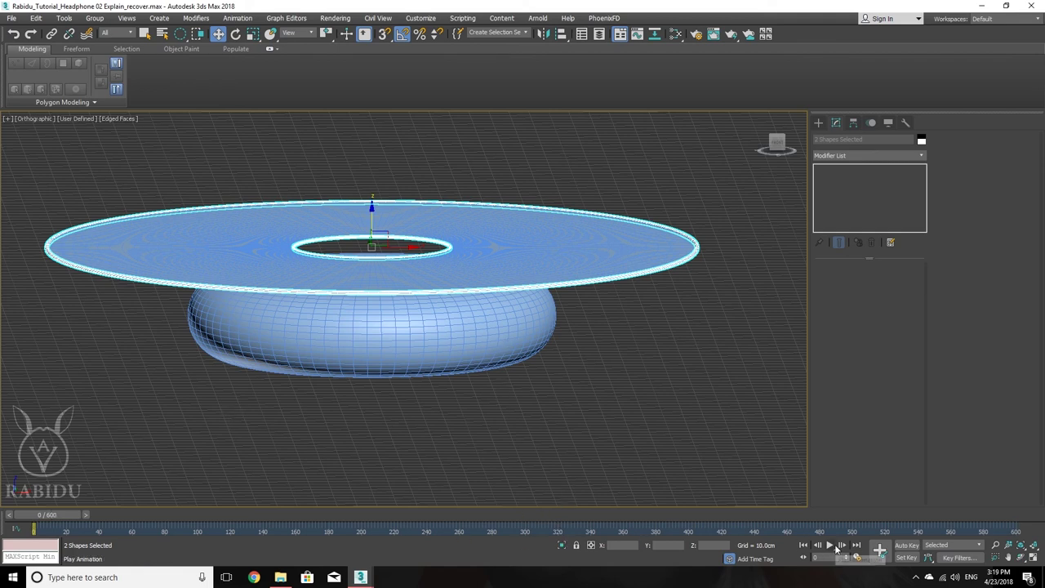
- With Auto Key on at frame 320 in Front view, move both rings down below the torus
{"action": "left_click", "coordinate": [906, 545]}
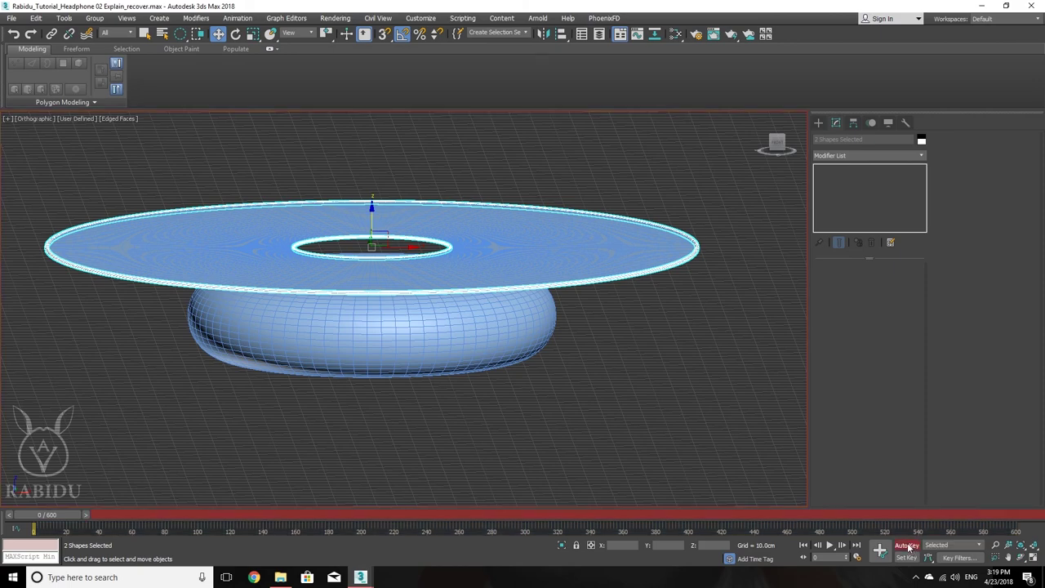
{"action": "mouse_move", "coordinate": [562, 318]}
{"action": "middle_mouse_down", "text": "alt"}
{"action": "mouse_move", "coordinate": [541, 348]}
{"action": "mouse_move", "coordinate": [539, 330]}
{"action": "middle_mouse_up", "text": "alt"}
{"action": "key", "text": "p"}
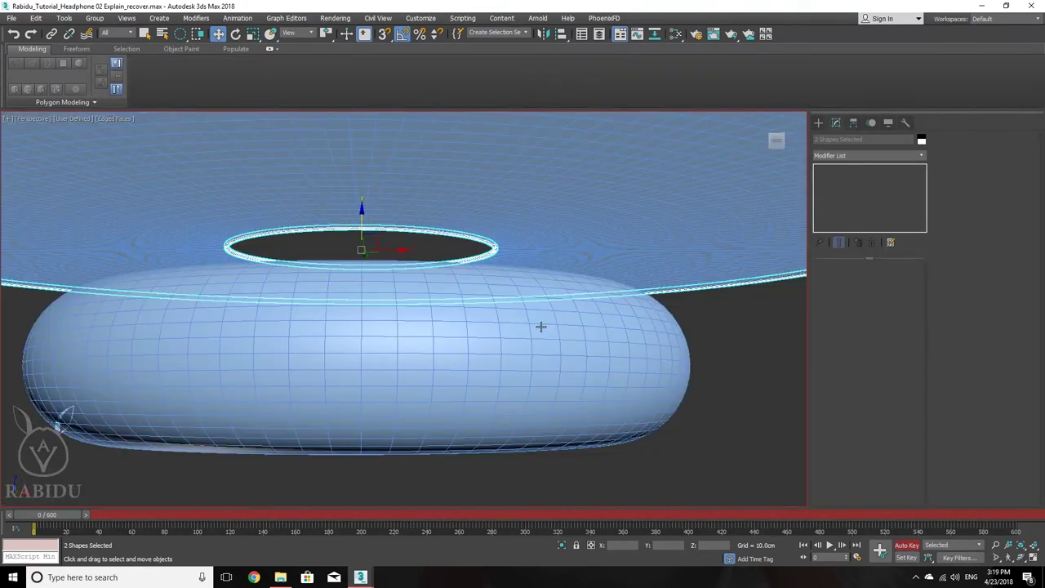
{"action": "key", "text": "f"}
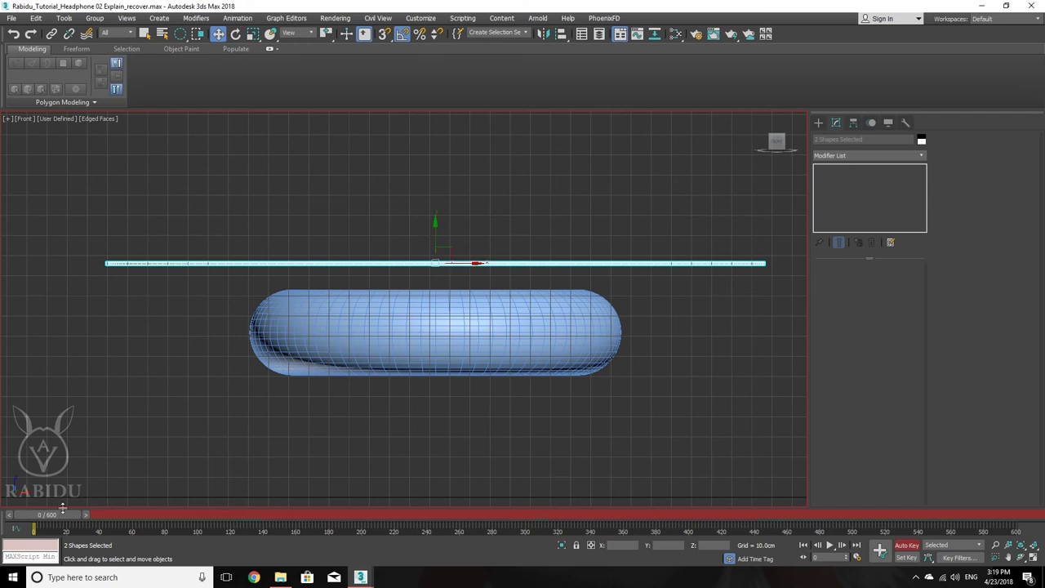
{"action": "left_click_drag", "start_coordinate": [53, 514], "coordinate": [562, 536]}
{"action": "key", "text": "w"}
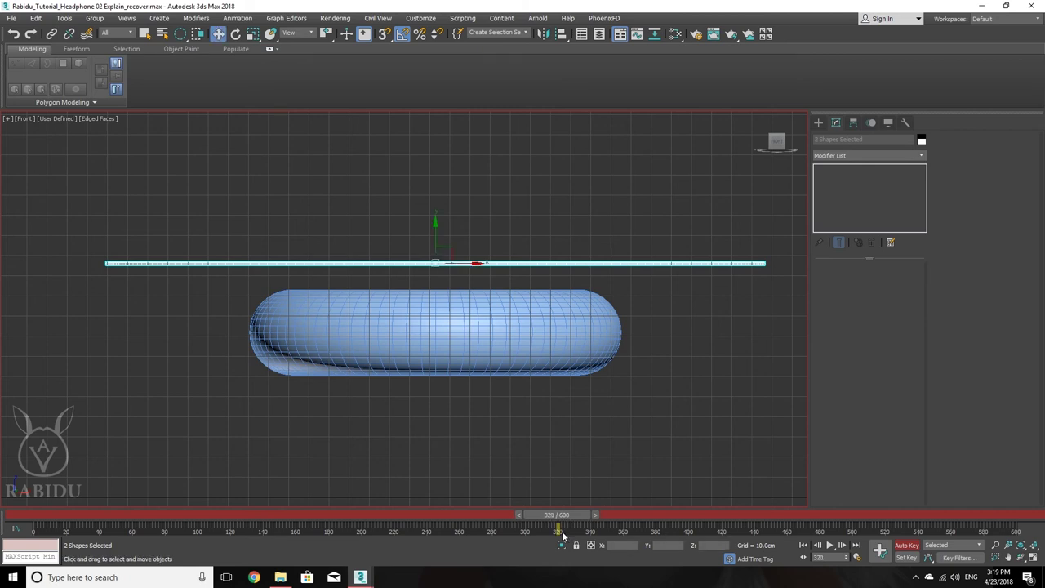
{"action": "left_click_drag", "start_coordinate": [433, 226], "coordinate": [419, 328]}
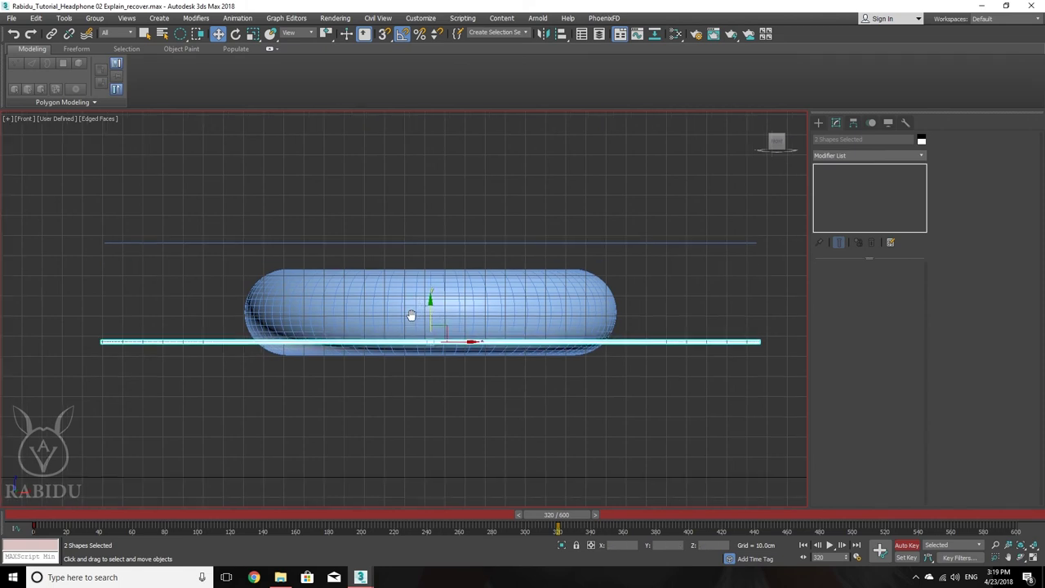
{"action": "middle_click_drag", "start_coordinate": [418, 337], "coordinate": [414, 317]}
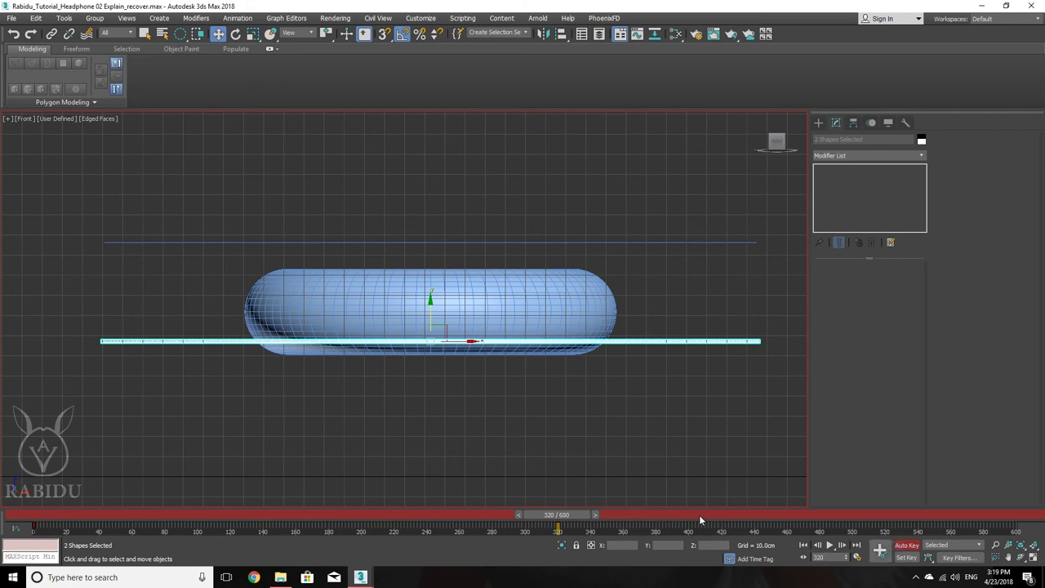
- Set a key for the lowered rings at frame 320
{"action": "key", "text": "r"}
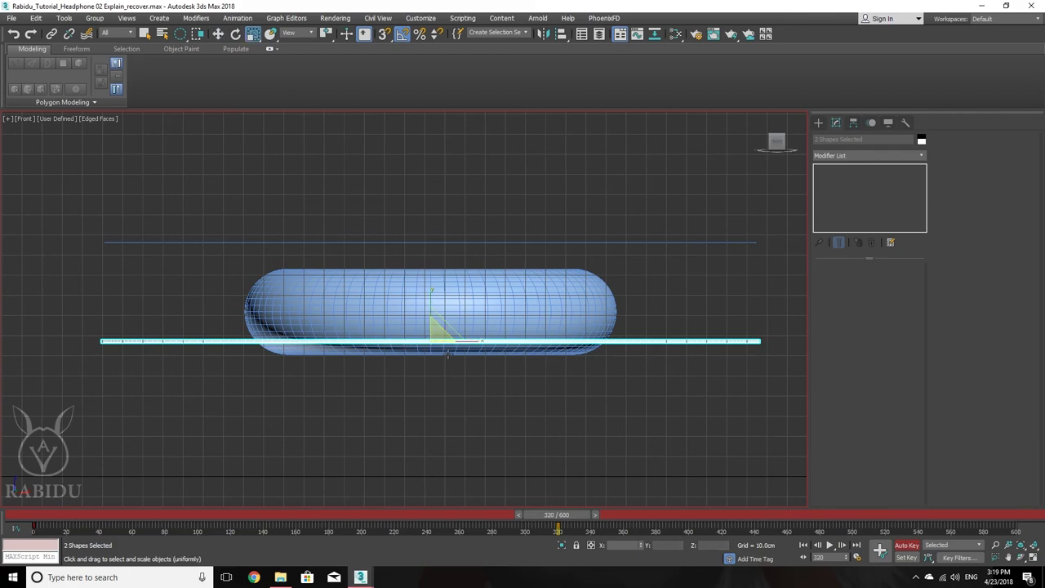
{"action": "middle_click_drag", "start_coordinate": [496, 364], "coordinate": [527, 374], "text": "alt"}
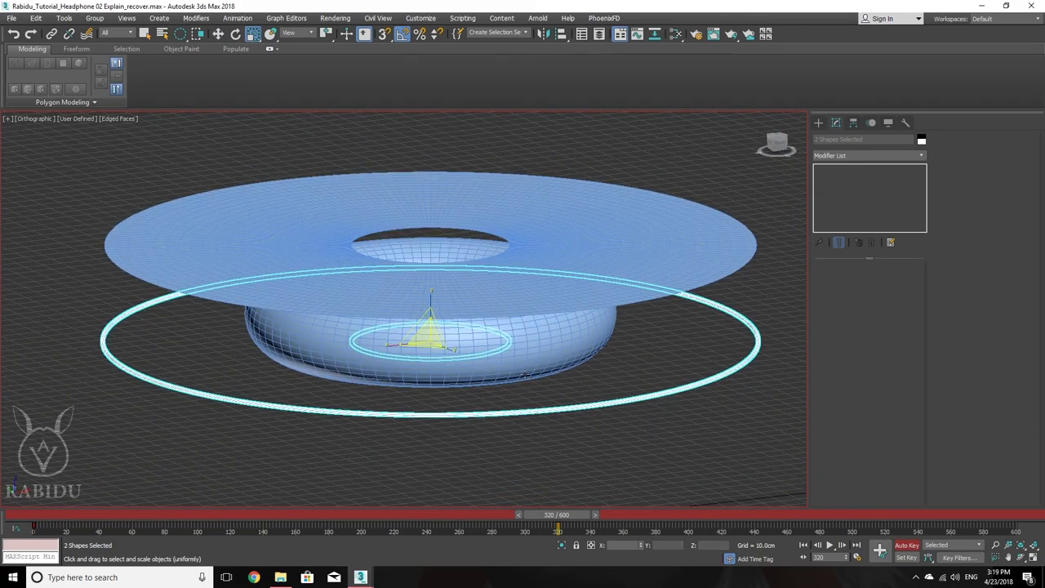
{"action": "middle_click_drag", "start_coordinate": [417, 357], "coordinate": [410, 335]}
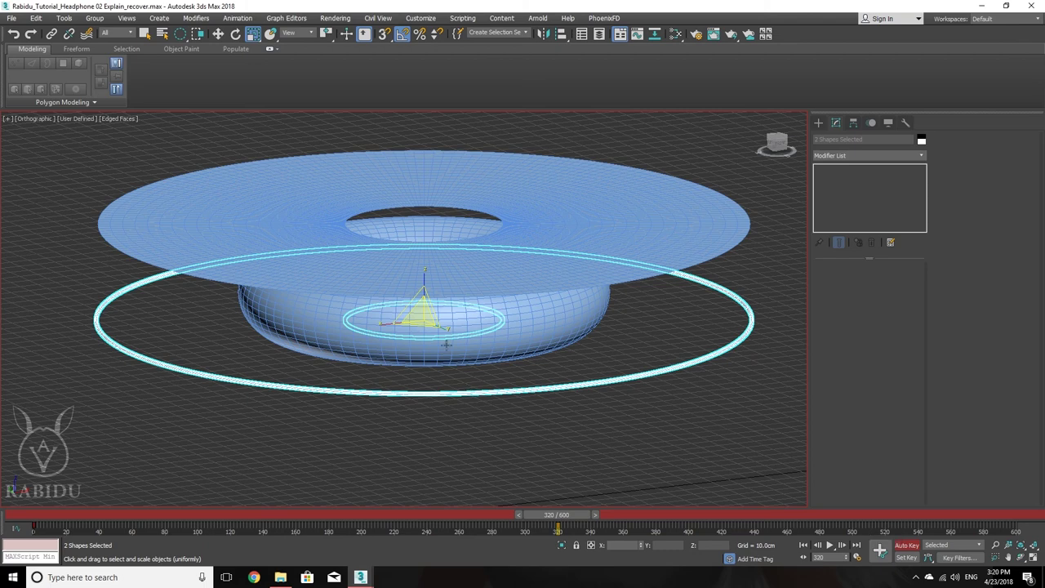
{"action": "left_click", "coordinate": [882, 552]}
- Scrub the timeline from frame 0 to frame 600 to review the ring motion
{"action": "mouse_move", "coordinate": [564, 519]}
{"action": "left_mouse_down"}
{"action": "mouse_move", "coordinate": [606, 519]}
{"action": "mouse_move", "coordinate": [548, 519]}
{"action": "mouse_move", "coordinate": [565, 534]}
{"action": "left_mouse_up"}
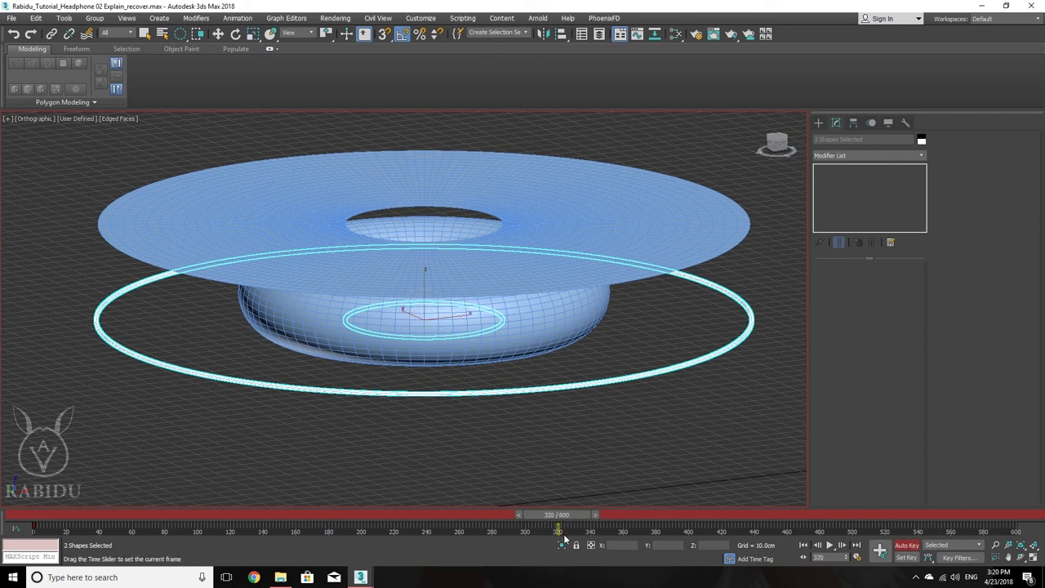
{"action": "left_click_drag", "start_coordinate": [563, 537], "coordinate": [7, 525]}
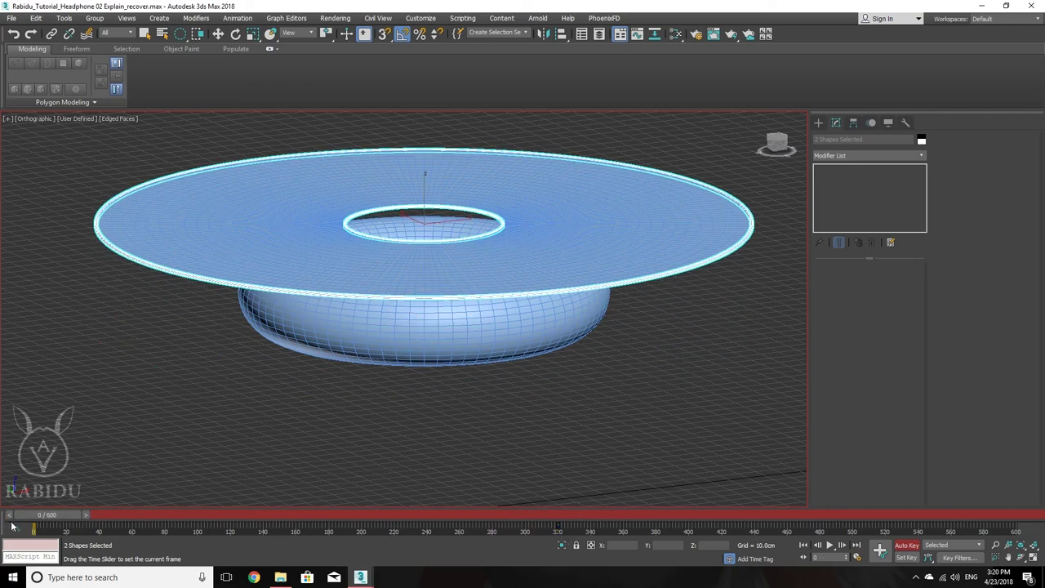
{"action": "left_click_drag", "start_coordinate": [22, 528], "coordinate": [1019, 543]}
- At frame 600, scale the inner ring CTRL 003 up to fit around the torus
{"action": "key", "text": "r"}
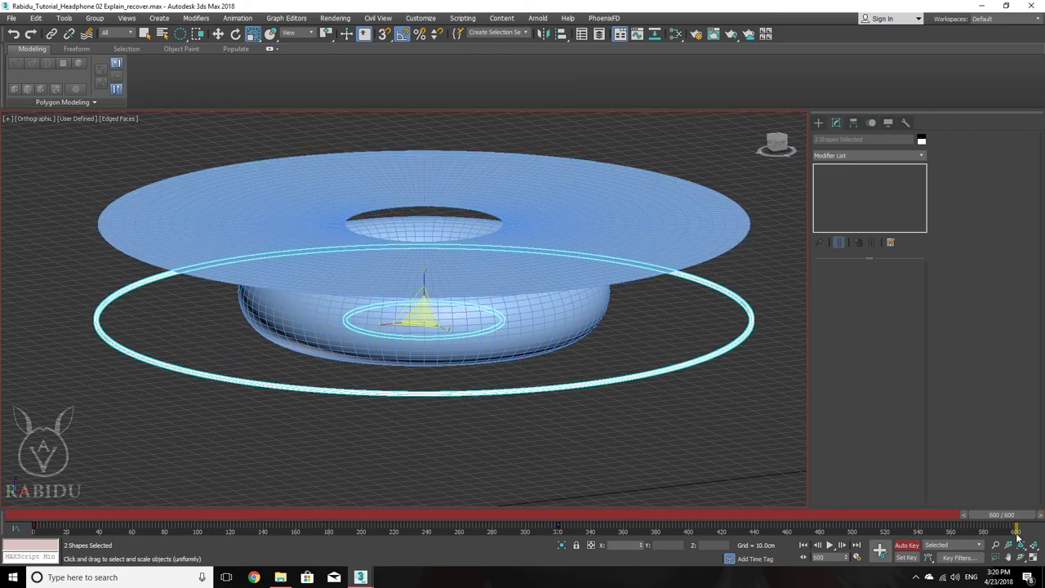
{"action": "middle_click_drag", "start_coordinate": [635, 347], "coordinate": [628, 291], "text": "alt"}
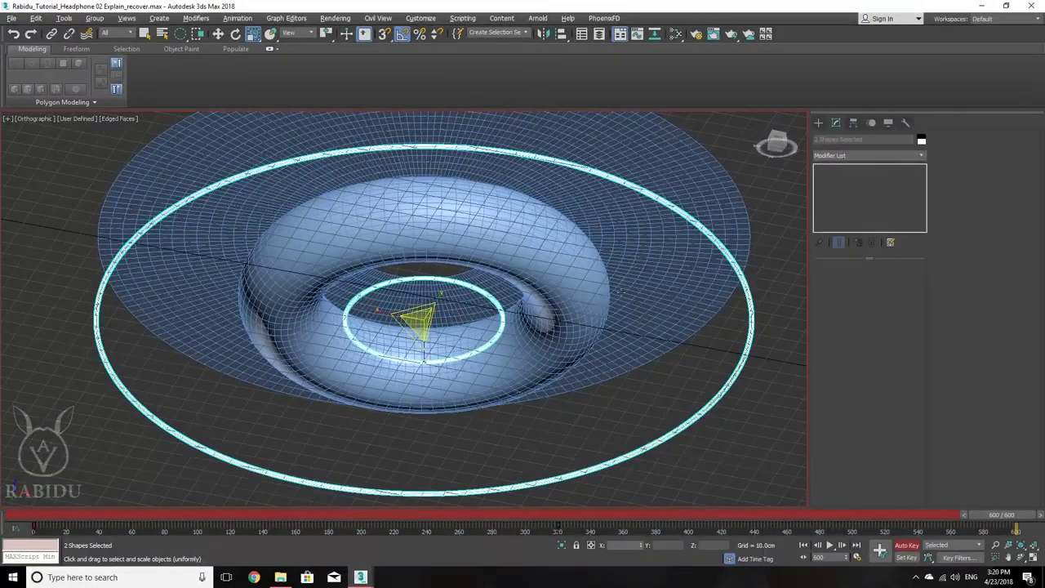
{"action": "scroll", "coordinate": [480, 294], "scroll_direction": "up", "scroll_amount": 4}
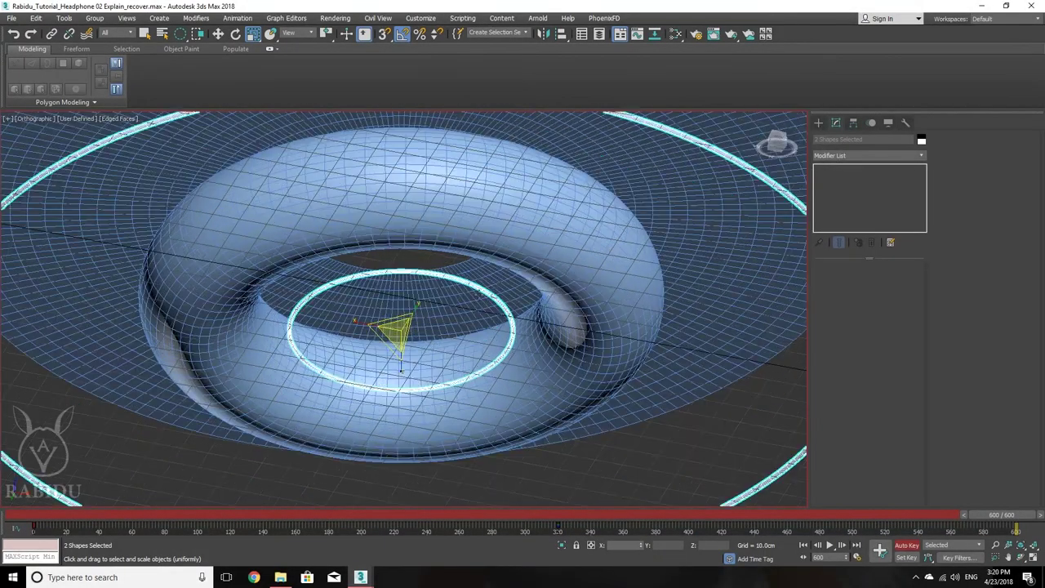
{"action": "left_click", "coordinate": [490, 294]}
{"action": "left_click_drag", "start_coordinate": [395, 329], "coordinate": [400, 310]}
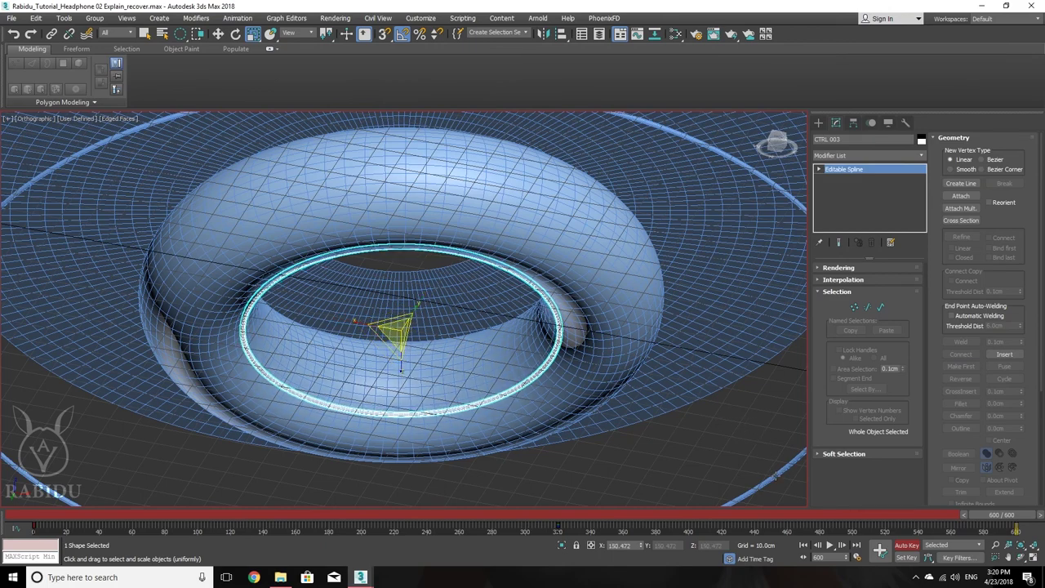
- Scale the outer ring CTRL 004 down tightly around the torus
{"action": "left_click_drag", "start_coordinate": [774, 476], "coordinate": [785, 527]}
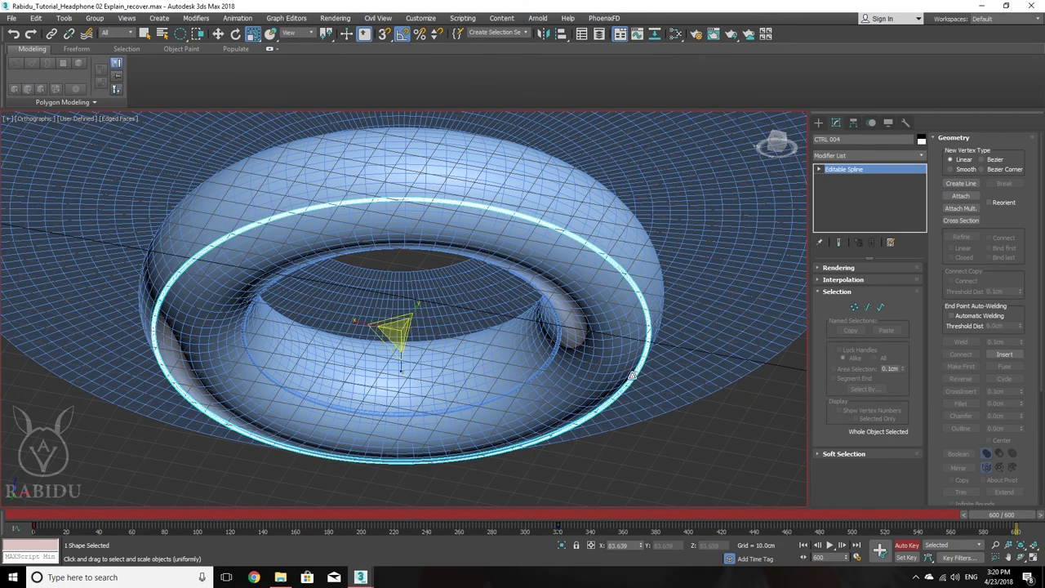
{"action": "scroll", "coordinate": [633, 378], "scroll_direction": "up", "scroll_amount": 6}
{"action": "left_click_drag", "start_coordinate": [635, 381], "coordinate": [633, 382]}
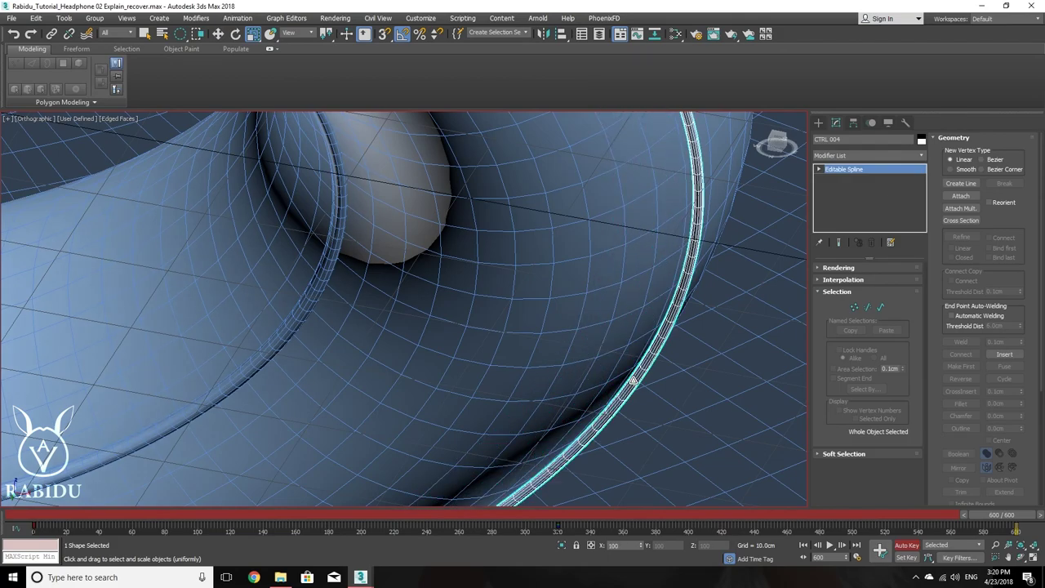
{"action": "scroll", "coordinate": [633, 381], "scroll_direction": "down", "scroll_amount": 6}
- Orbit around the torus and scrub the timeline to preview the ring animation
{"action": "middle_click_drag", "start_coordinate": [610, 402], "coordinate": [603, 444], "text": "alt"}
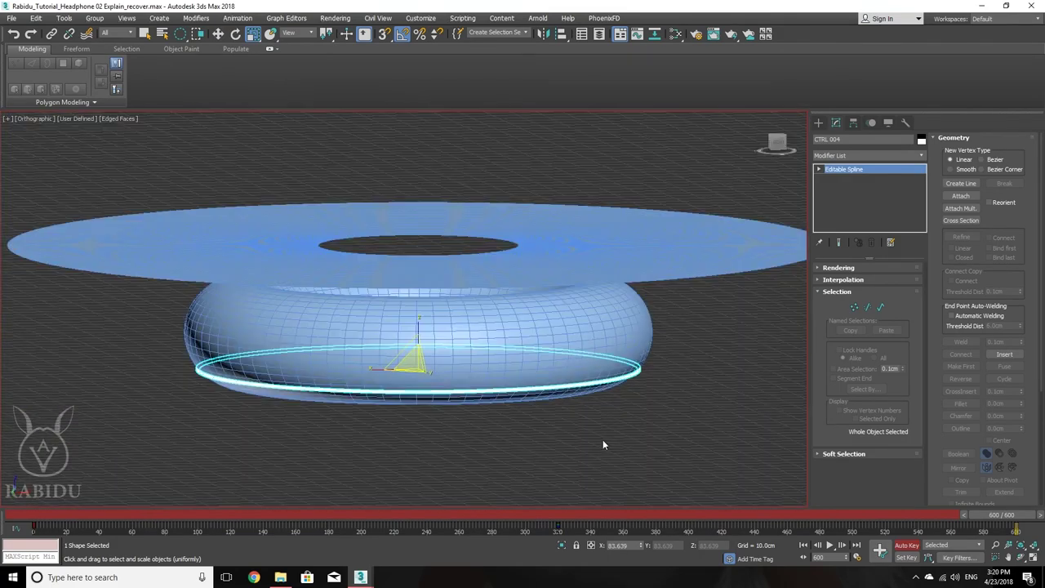
{"action": "middle_click_drag", "start_coordinate": [296, 500], "coordinate": [539, 404], "text": "alt"}
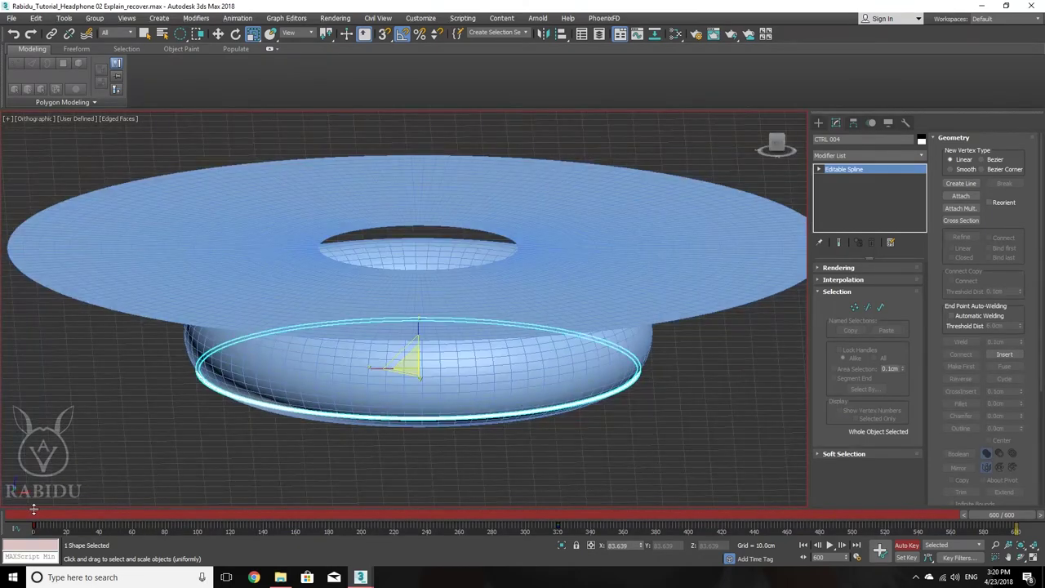
{"action": "left_click_drag", "start_coordinate": [34, 509], "coordinate": [71, 523]}
{"action": "left_click_drag", "start_coordinate": [225, 535], "coordinate": [33, 522]}
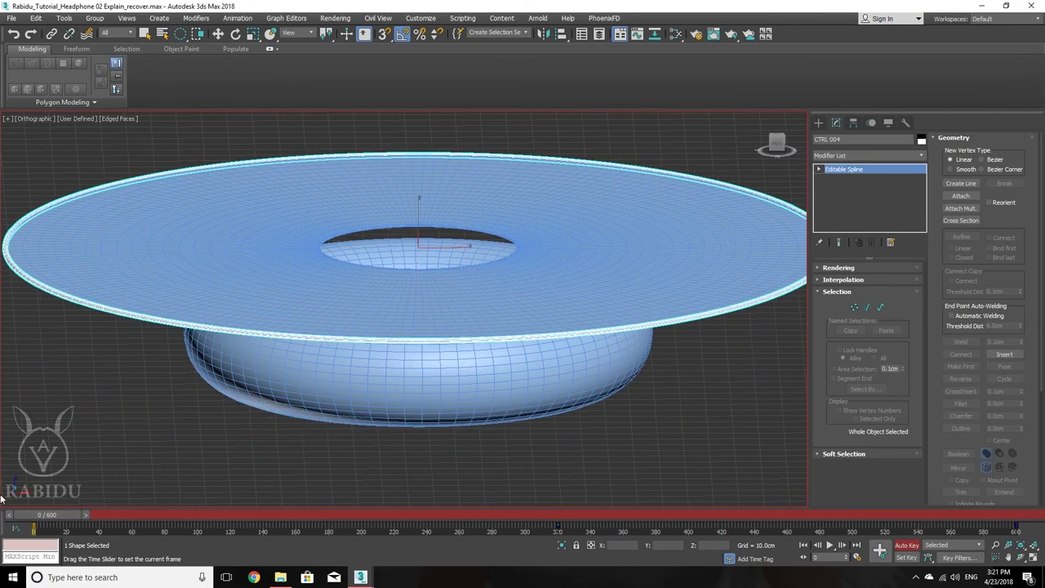
- Turn off Auto Key, select Cone003 and show its Cloth modifier parameters
{"action": "key", "text": "r"}
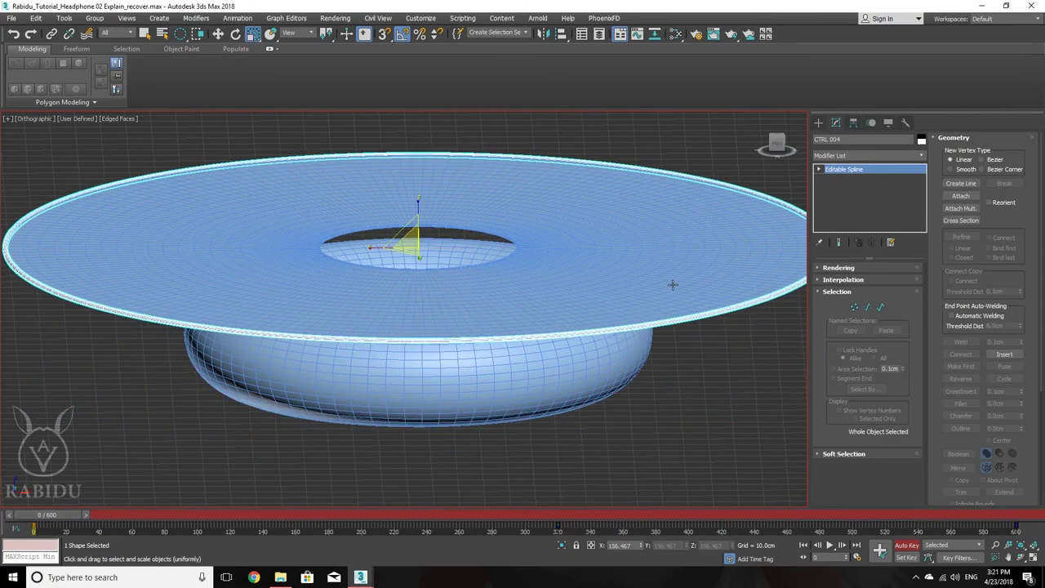
{"action": "left_click", "coordinate": [907, 546]}
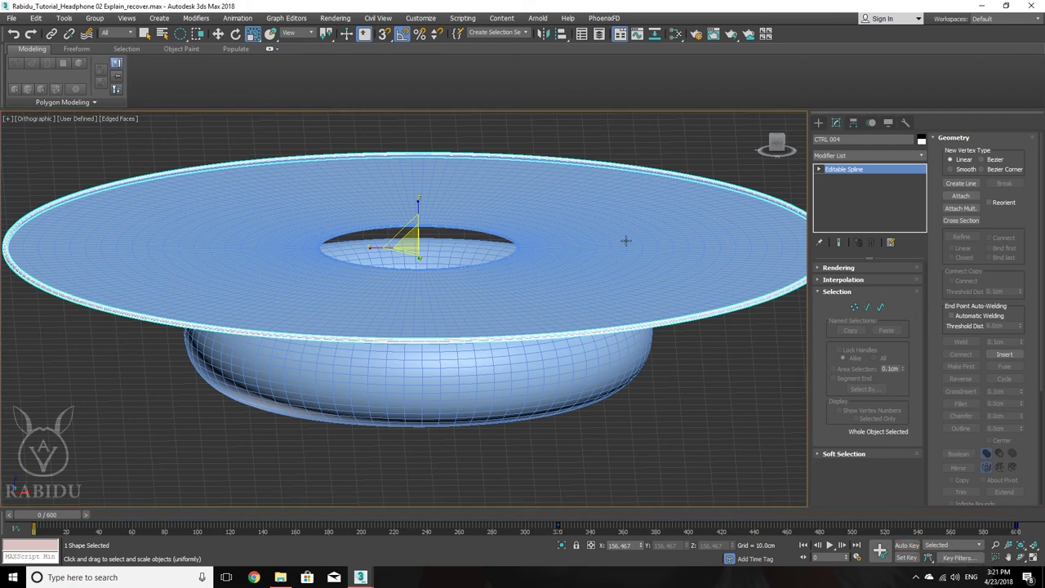
{"action": "left_click", "coordinate": [681, 215]}
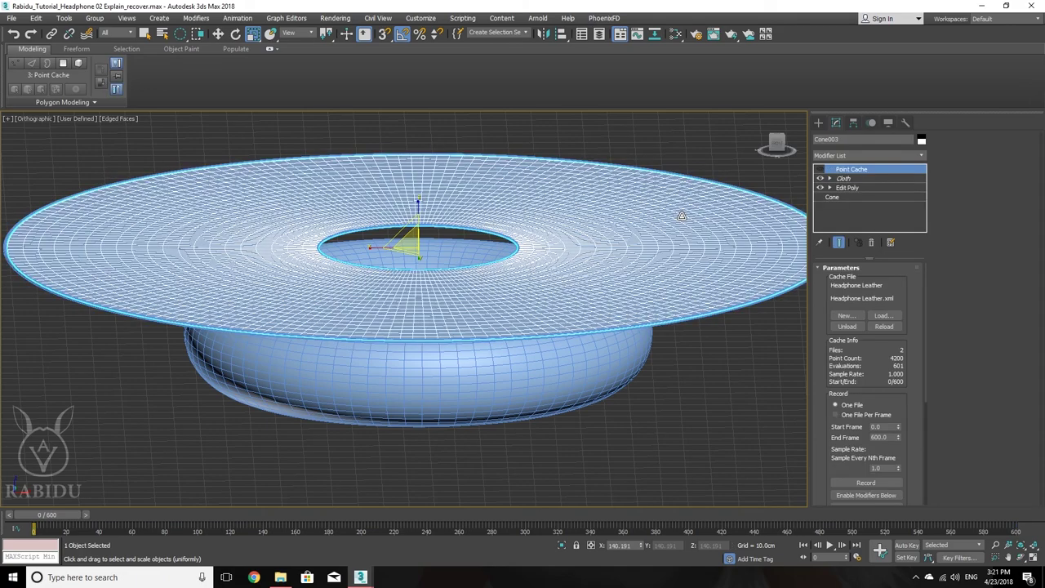
{"action": "key", "text": "q"}
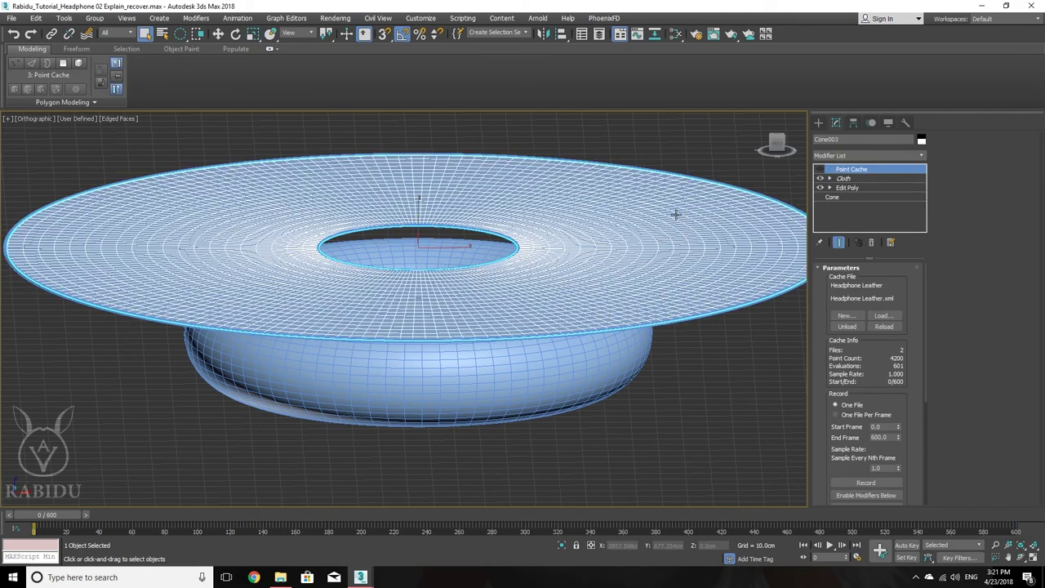
{"action": "left_click", "coordinate": [849, 178]}
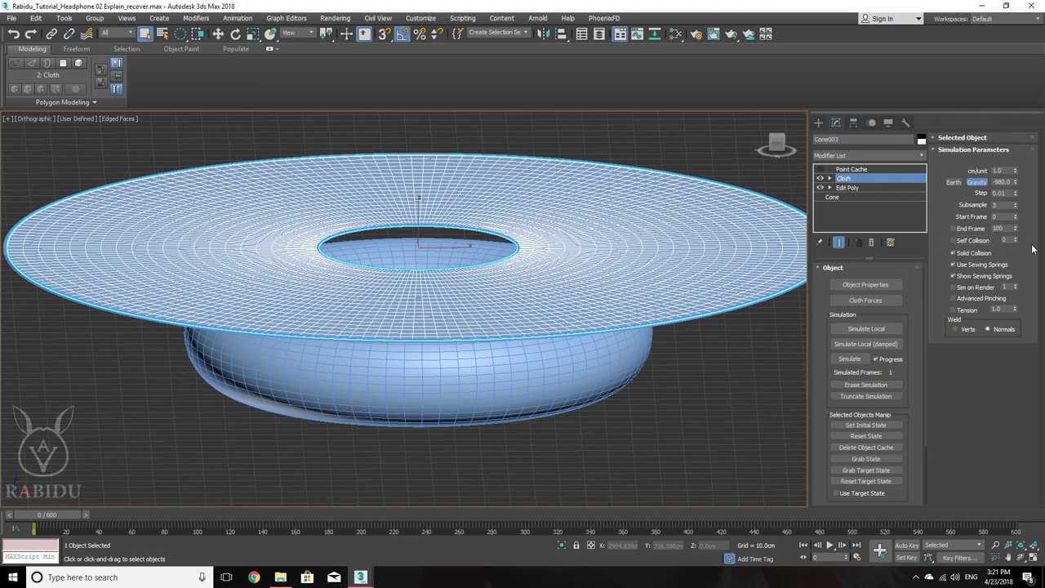
- Enable Solid Collision and set Self Collision to 1 in Cone003's Cloth parameters
{"action": "left_click", "coordinate": [951, 252]}
{"action": "double_click", "coordinate": [1005, 241]}
{"action": "mouse_move", "coordinate": [1017, 244]}
{"action": "left_mouse_down"}
{"action": "mouse_move", "coordinate": [1022, 181]}
{"action": "mouse_move", "coordinate": [1019, 246]}
{"action": "left_mouse_up"}
{"action": "double_click", "coordinate": [1011, 240]}
{"action": "double_click", "coordinate": [1006, 205]}
{"action": "type", "text": "0"}
{"action": "left_click_drag", "start_coordinate": [1022, 209], "coordinate": [1010, 178]}
{"action": "right_click", "coordinate": [1010, 178]}
- In Perspective view, simulate Cone003's cloth over 601 frames and orbit to inspect the cushion
{"action": "scroll", "coordinate": [607, 256], "scroll_direction": "down", "scroll_amount": 4}
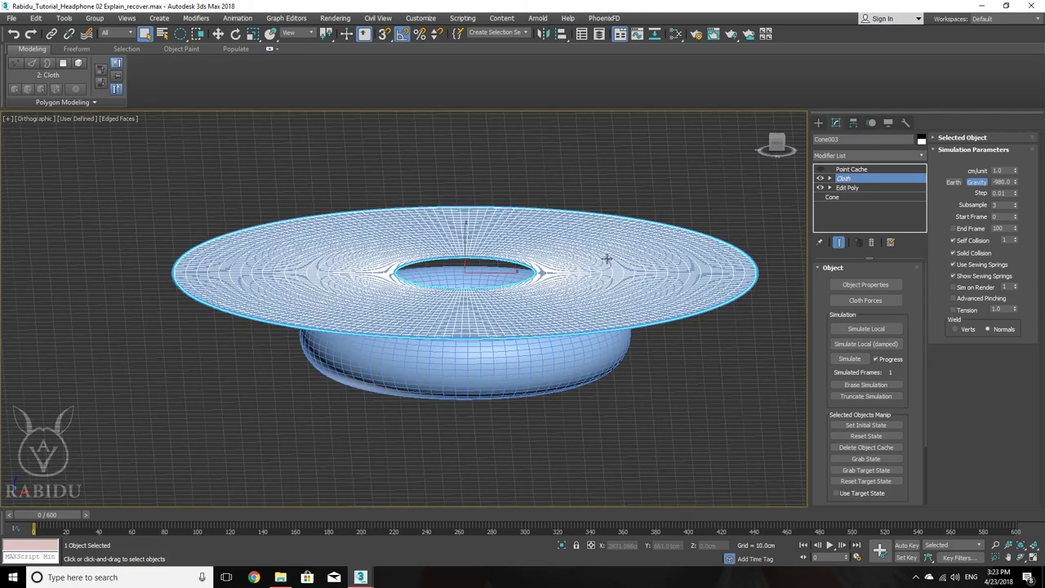
{"action": "key", "text": "p"}
{"action": "middle_click_drag", "start_coordinate": [583, 280], "coordinate": [531, 273], "text": "alt"}
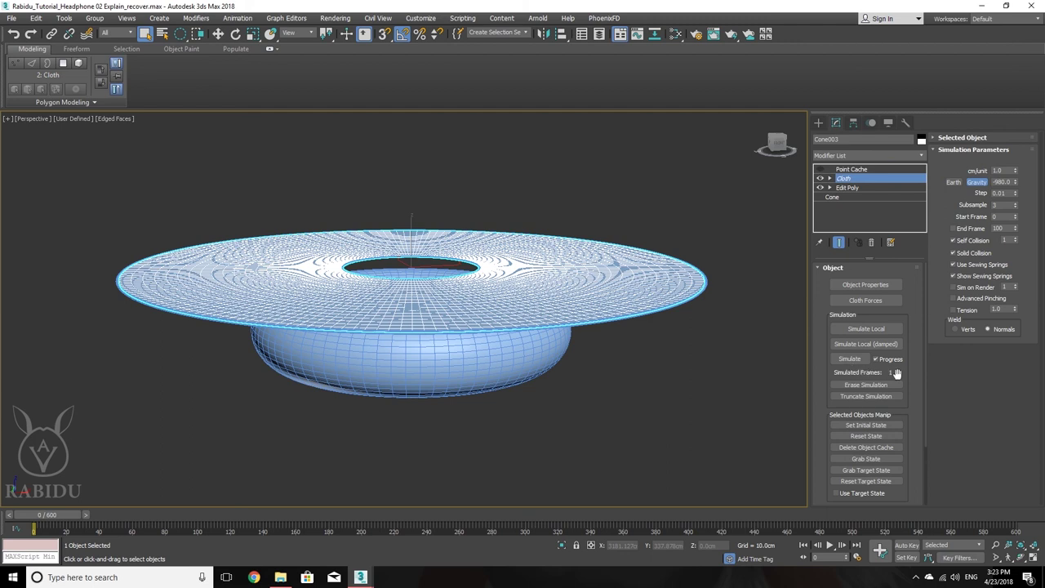
{"action": "left_click", "coordinate": [849, 360]}
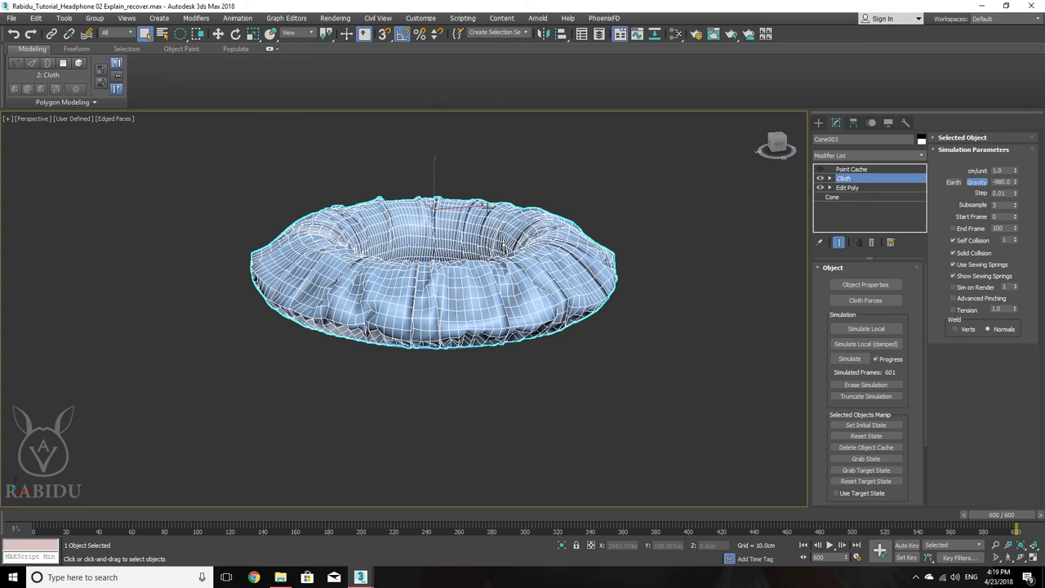
{"action": "mouse_move", "coordinate": [445, 248]}
{"action": "middle_mouse_down", "text": "alt"}
{"action": "mouse_move", "coordinate": [352, 266]}
{"action": "mouse_move", "coordinate": [434, 263]}
{"action": "middle_mouse_up", "text": "alt"}
{"action": "scroll", "coordinate": [429, 272], "scroll_direction": "up", "scroll_amount": 5}
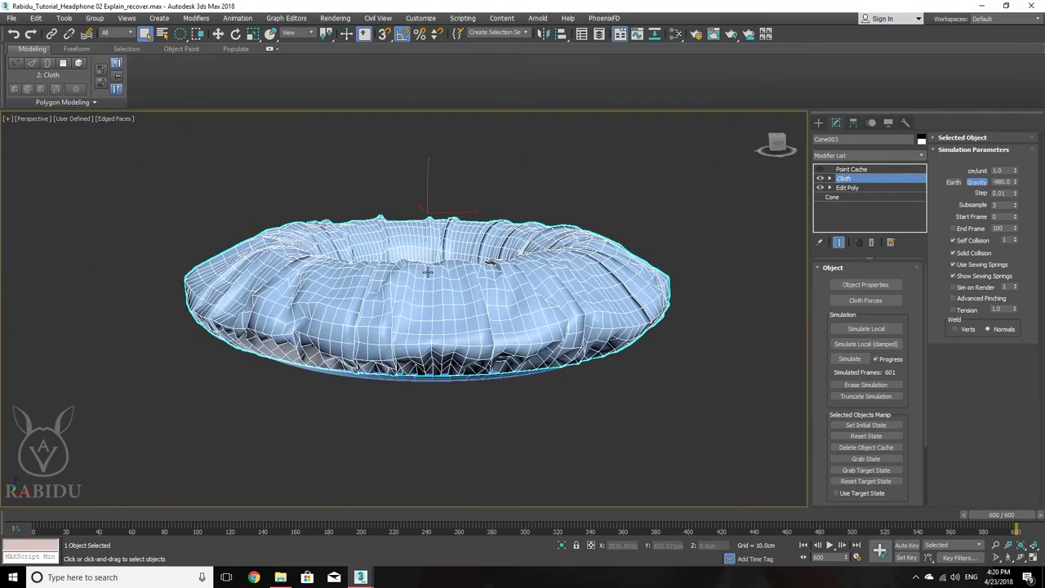
{"action": "middle_click_drag", "start_coordinate": [561, 274], "coordinate": [490, 286], "text": "alt"}
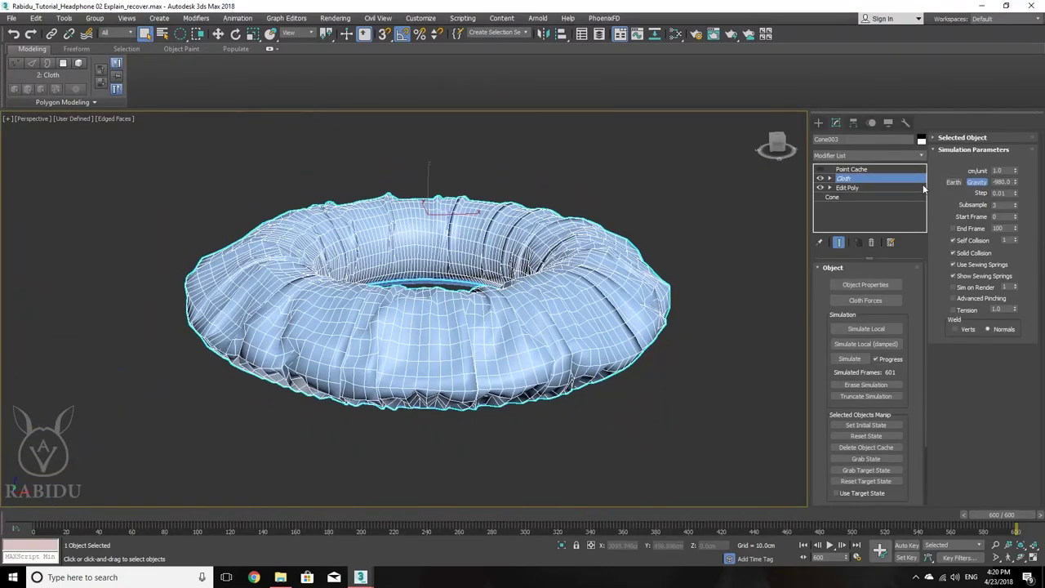
- Add a TurboSmooth modifier to Cone003 above Cloth, then deselect and orbit to inspect the smoothed cushion
{"action": "left_click", "coordinate": [863, 156]}
{"action": "scroll", "coordinate": [863, 157], "scroll_direction": "down", "scroll_amount": 15}
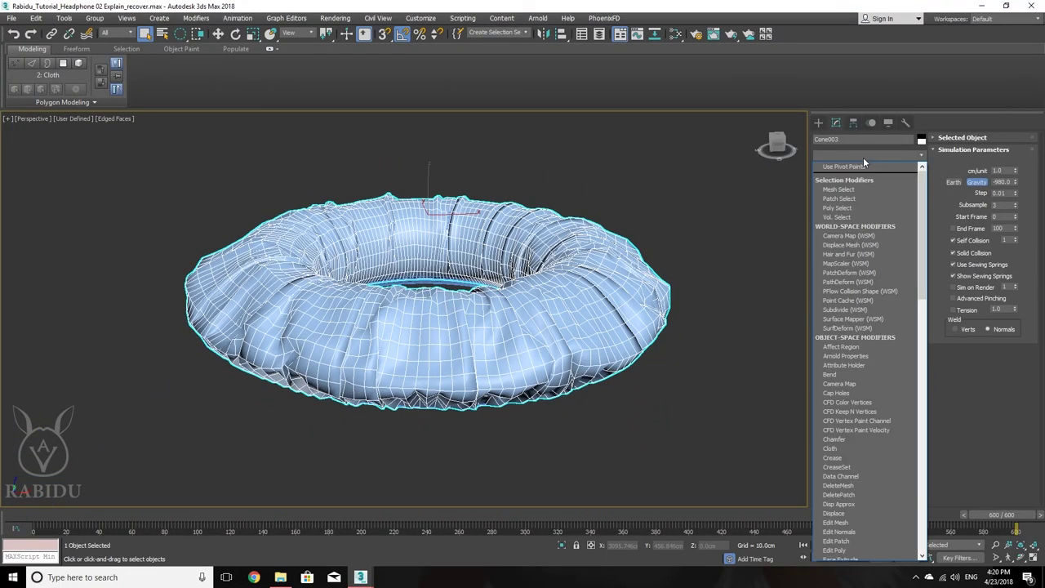
{"action": "left_click", "coordinate": [855, 360]}
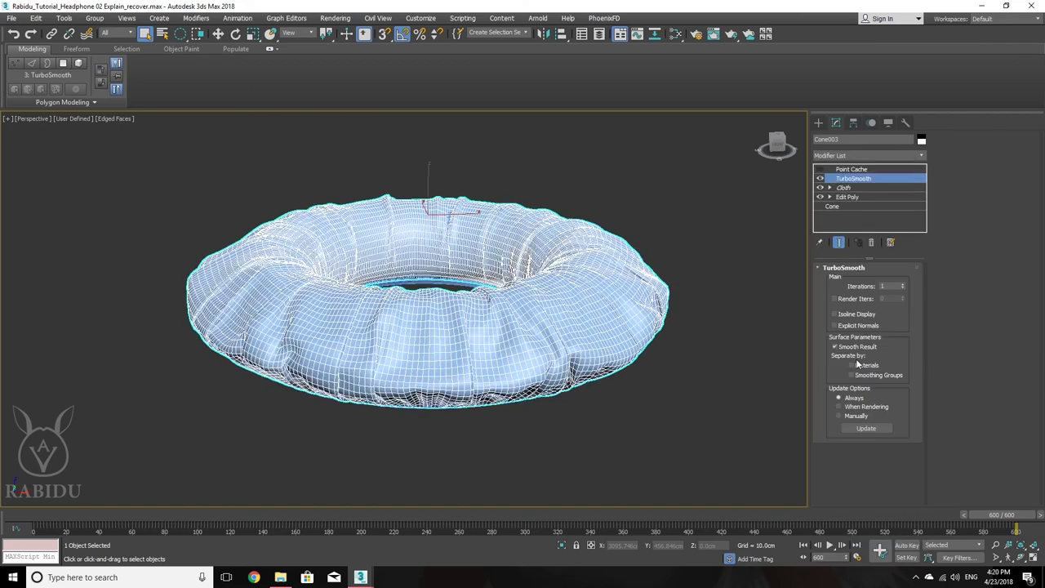
{"action": "middle_click_drag", "start_coordinate": [521, 299], "coordinate": [560, 321], "text": "alt"}
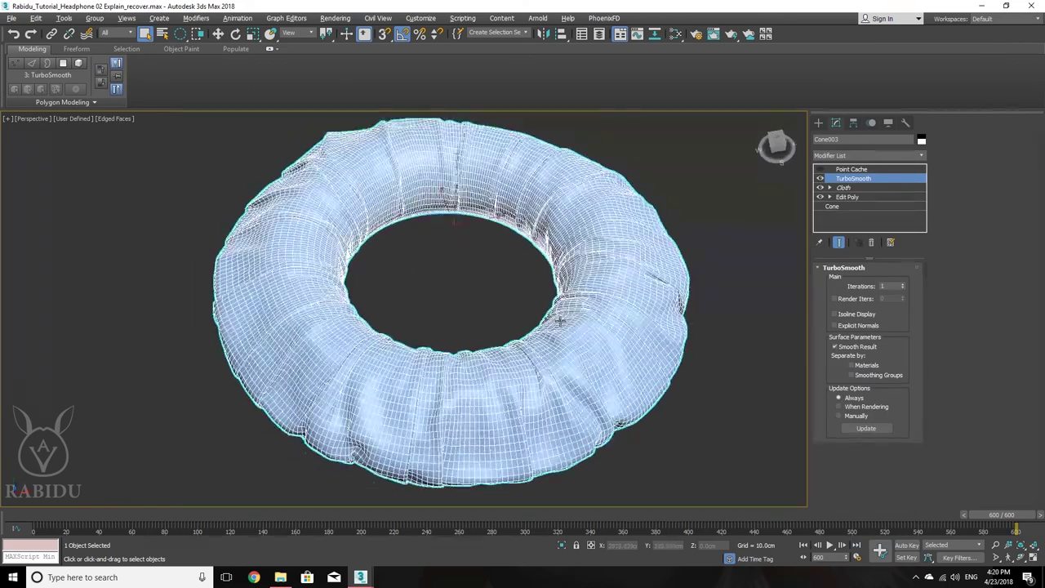
{"action": "left_click", "coordinate": [493, 278]}
{"action": "middle_click_drag", "start_coordinate": [493, 278], "coordinate": [515, 196], "text": "alt"}
{"action": "scroll", "coordinate": [513, 293], "scroll_direction": "up", "scroll_amount": 3}
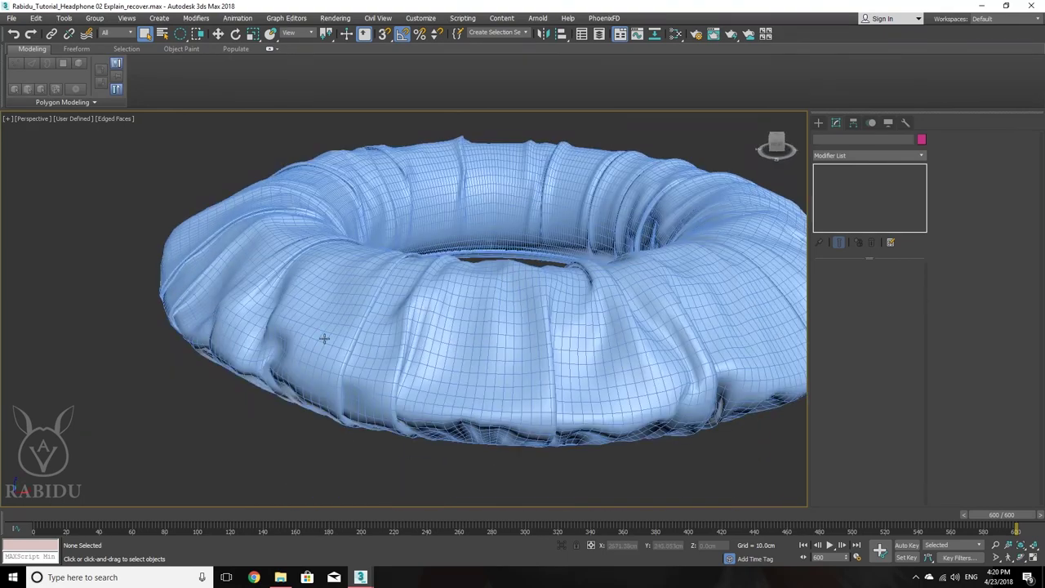
- Reselect Cone003 and zoom out to a higher, wider view of its smoothed folds
{"action": "left_click", "coordinate": [618, 317]}
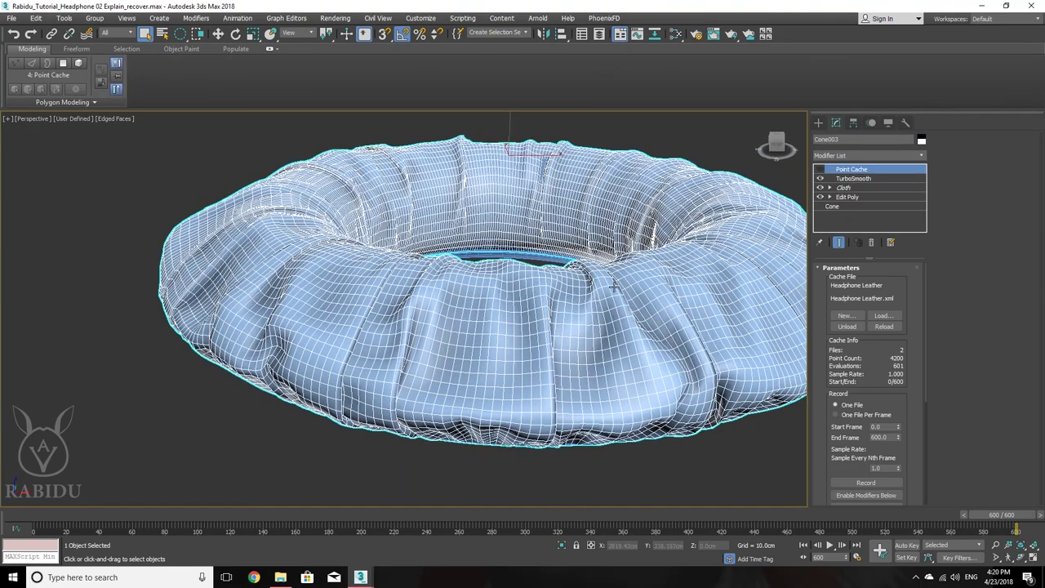
{"action": "scroll", "coordinate": [519, 284], "scroll_direction": "down", "scroll_amount": 3}
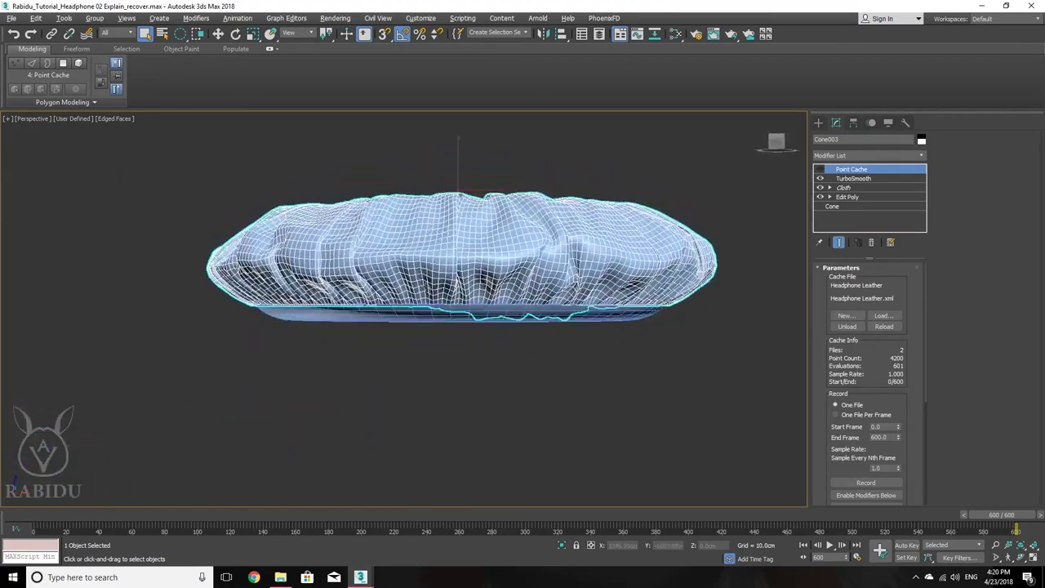
{"action": "middle_click_drag", "start_coordinate": [457, 270], "coordinate": [242, 292], "text": "alt"}
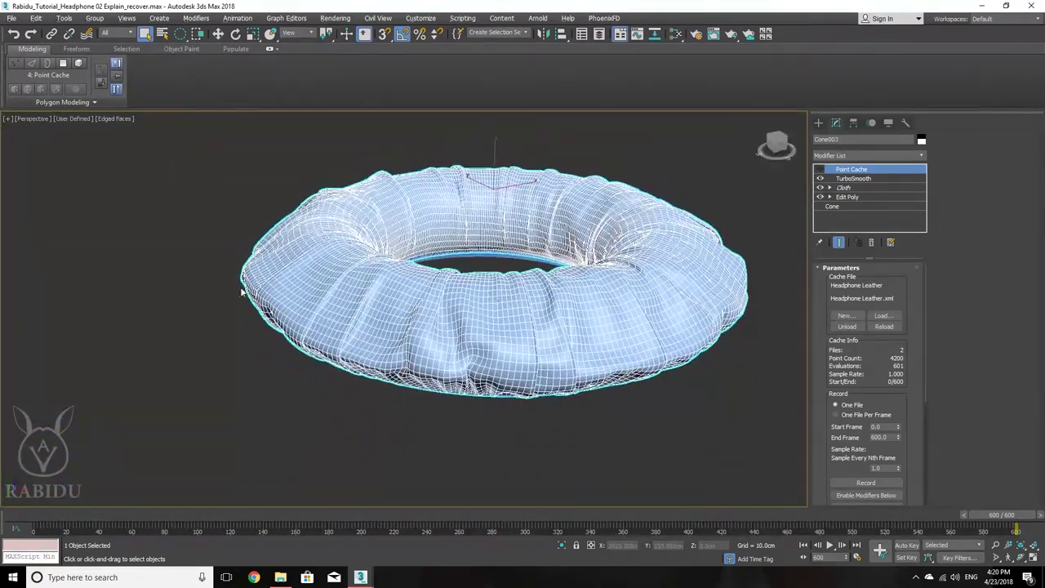
{"action": "middle_click_drag", "start_coordinate": [323, 239], "coordinate": [406, 236]}
{"action": "scroll", "coordinate": [362, 292], "scroll_direction": "down", "scroll_amount": 5}
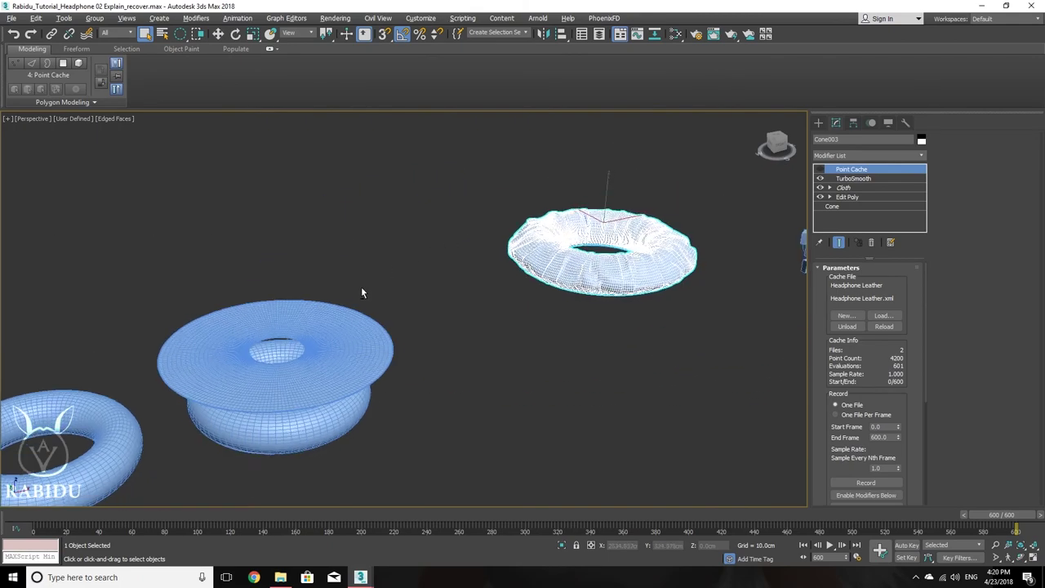
{"action": "middle_click_drag", "start_coordinate": [362, 291], "coordinate": [313, 294], "text": "alt"}
{"action": "scroll", "coordinate": [313, 294], "scroll_direction": "up", "scroll_amount": 5}
{"action": "middle_click_drag", "start_coordinate": [244, 252], "coordinate": [363, 265]}
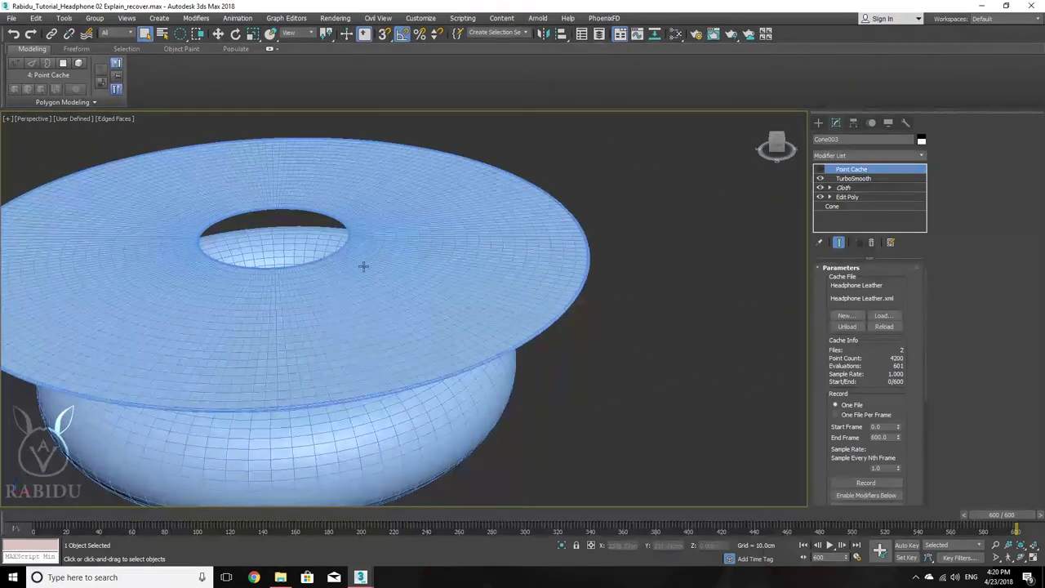
{"action": "middle_click_drag", "start_coordinate": [457, 269], "coordinate": [499, 305], "text": "alt"}
{"action": "scroll", "coordinate": [625, 241], "scroll_direction": "down", "scroll_amount": 5}
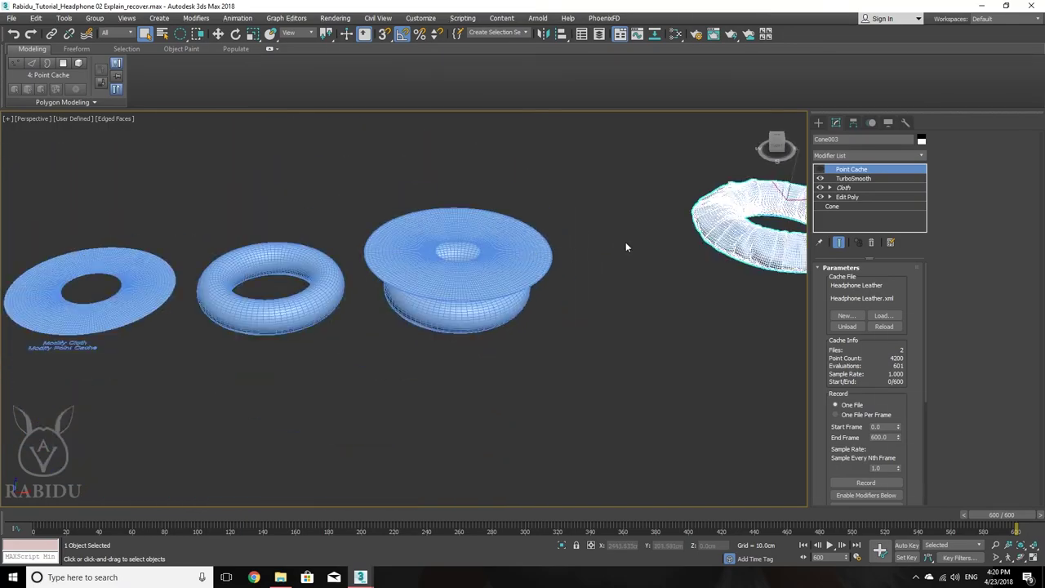
{"action": "middle_click_drag", "start_coordinate": [625, 242], "coordinate": [520, 320]}
{"action": "scroll", "coordinate": [512, 288], "scroll_direction": "up", "scroll_amount": 8}
{"action": "scroll", "coordinate": [377, 233], "scroll_direction": "up", "scroll_amount": 5}
{"action": "scroll", "coordinate": [342, 257], "scroll_direction": "up", "scroll_amount": 3}
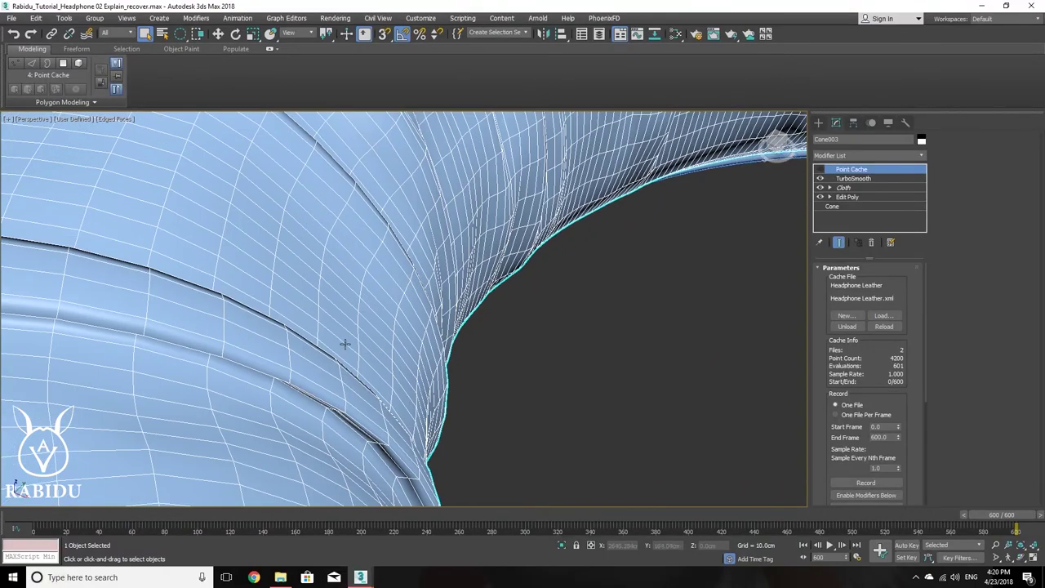
{"action": "scroll", "coordinate": [403, 331], "scroll_direction": "down", "scroll_amount": 5}
{"action": "middle_click_drag", "start_coordinate": [404, 331], "coordinate": [459, 319], "text": "alt"}
{"action": "scroll", "coordinate": [457, 317], "scroll_direction": "down", "scroll_amount": 5}
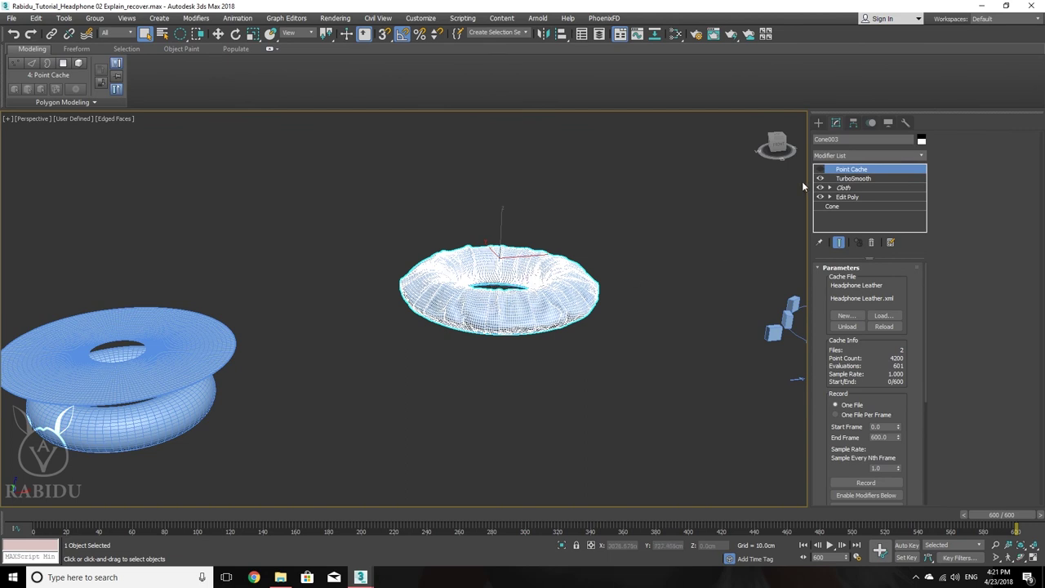
{"action": "middle_click_drag", "start_coordinate": [802, 186], "coordinate": [887, 186], "text": "alt"}
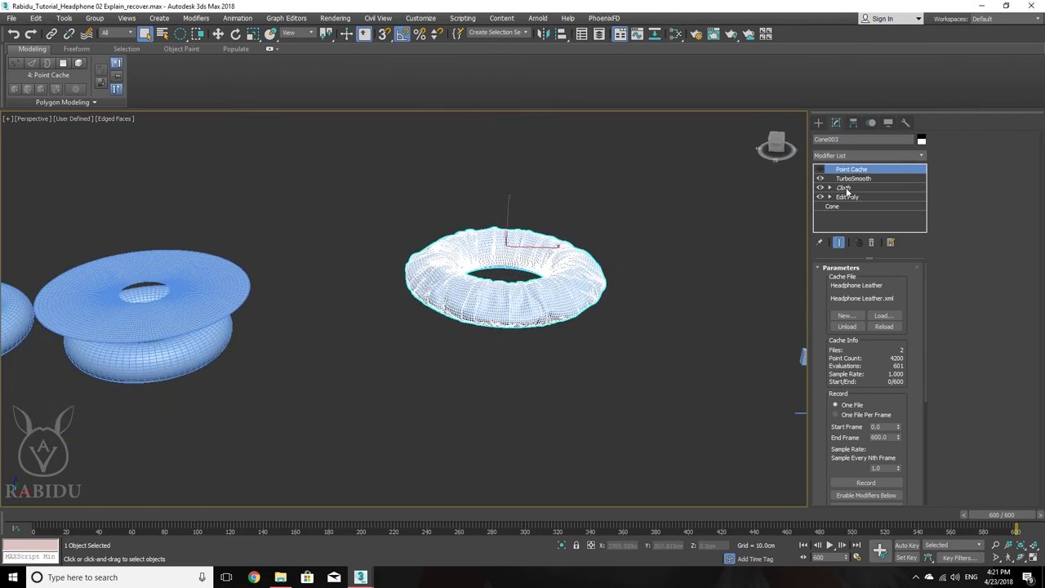
- Frame Cone003 and re-enable its Point Cache, which now reports a 4200-point count mismatch
{"action": "scroll", "coordinate": [502, 280], "scroll_direction": "down", "scroll_amount": 3}
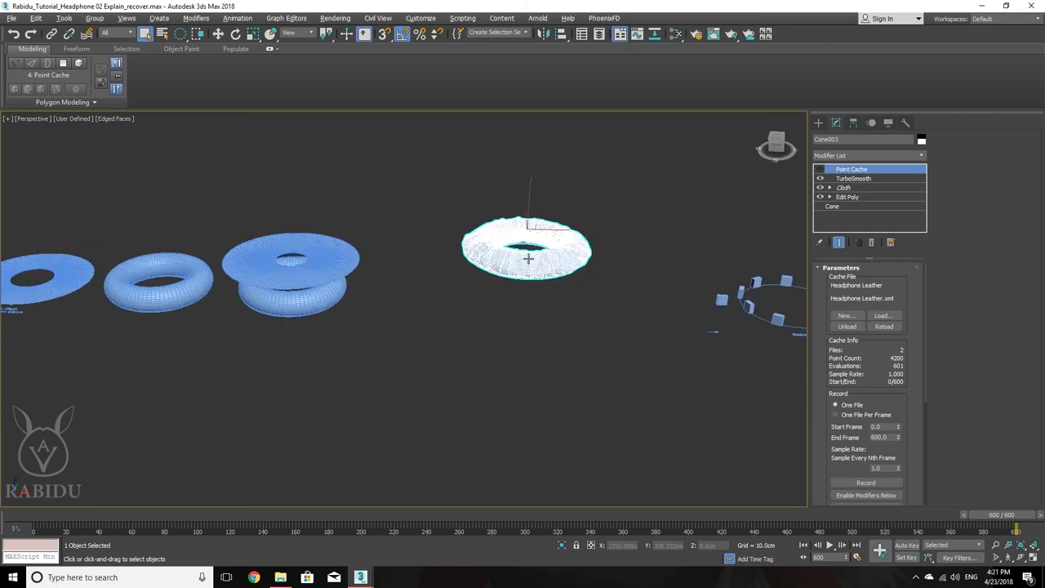
{"action": "scroll", "coordinate": [527, 264], "scroll_direction": "up", "scroll_amount": 2}
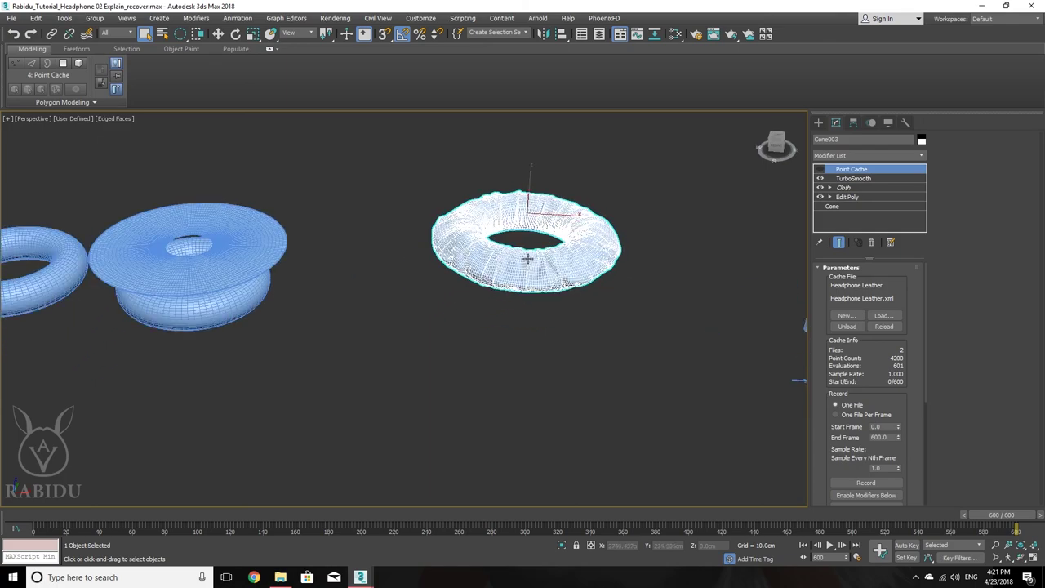
{"action": "scroll", "coordinate": [758, 193], "scroll_direction": "up", "scroll_amount": 3}
{"action": "middle_click_drag", "start_coordinate": [759, 194], "coordinate": [397, 264]}
{"action": "scroll", "coordinate": [397, 264], "scroll_direction": "down", "scroll_amount": 2}
{"action": "key", "text": "z"}
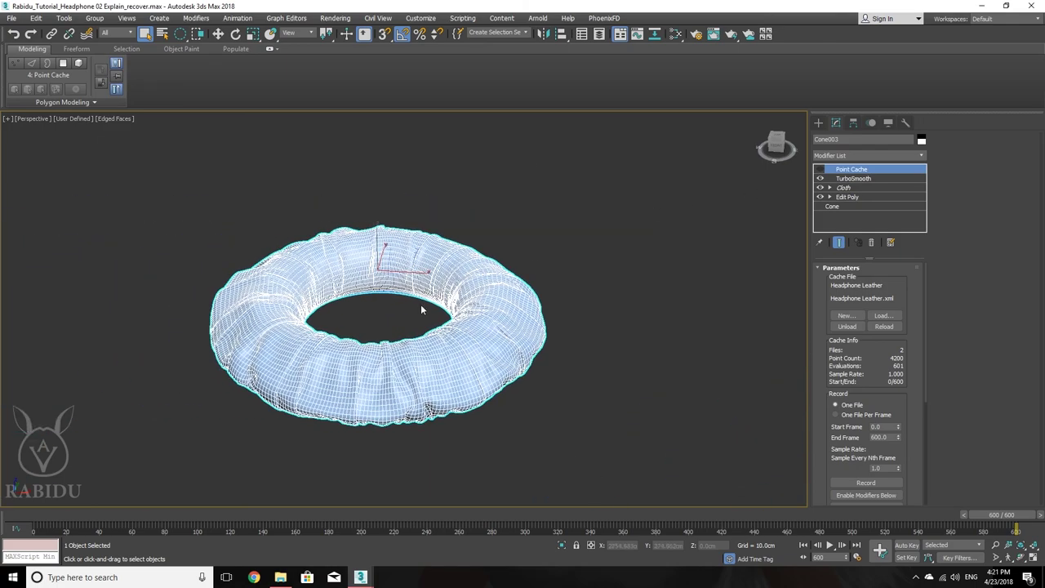
{"action": "scroll", "coordinate": [420, 304], "scroll_direction": "up", "scroll_amount": 2}
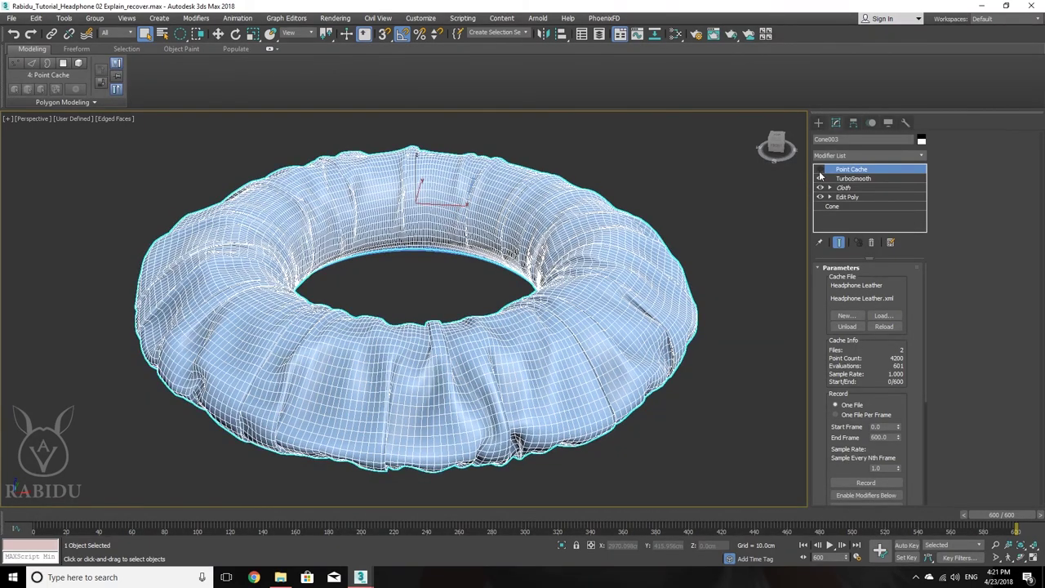
{"action": "left_click", "coordinate": [821, 169]}
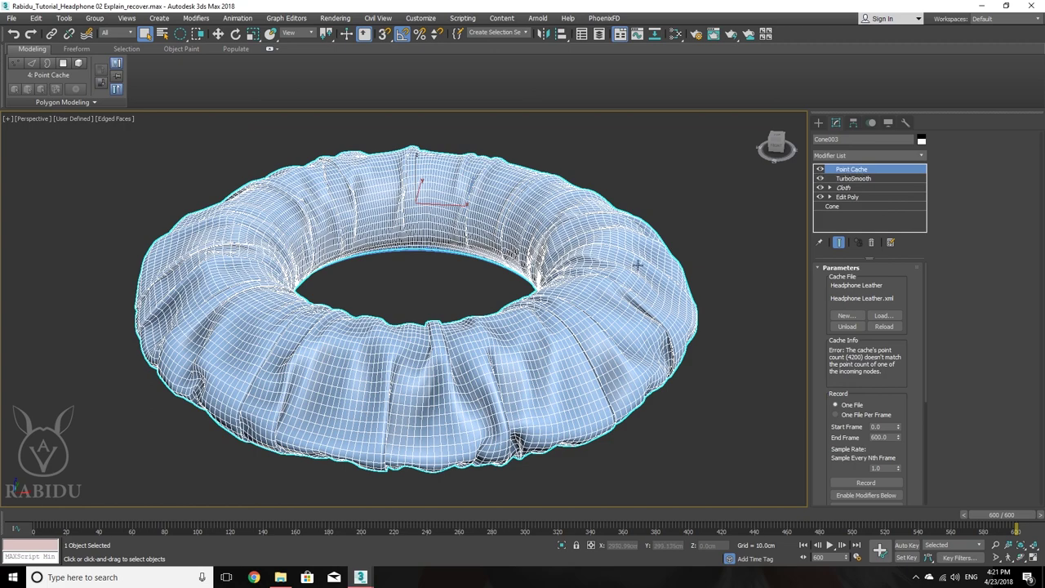
{"action": "middle_click_drag", "start_coordinate": [509, 305], "coordinate": [507, 285], "text": "alt"}
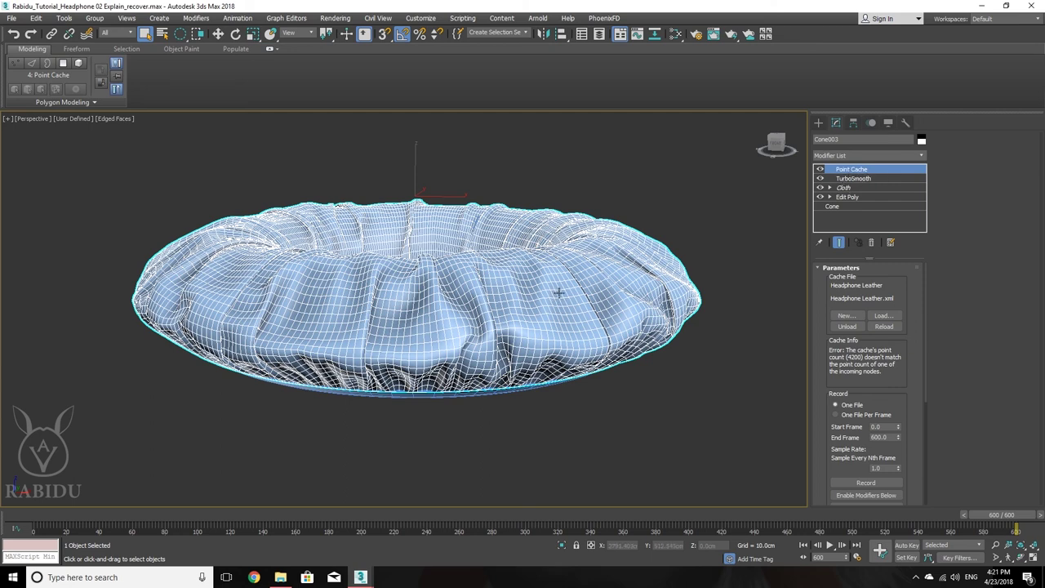
{"action": "middle_click_drag", "start_coordinate": [561, 298], "coordinate": [532, 325], "text": "alt"}
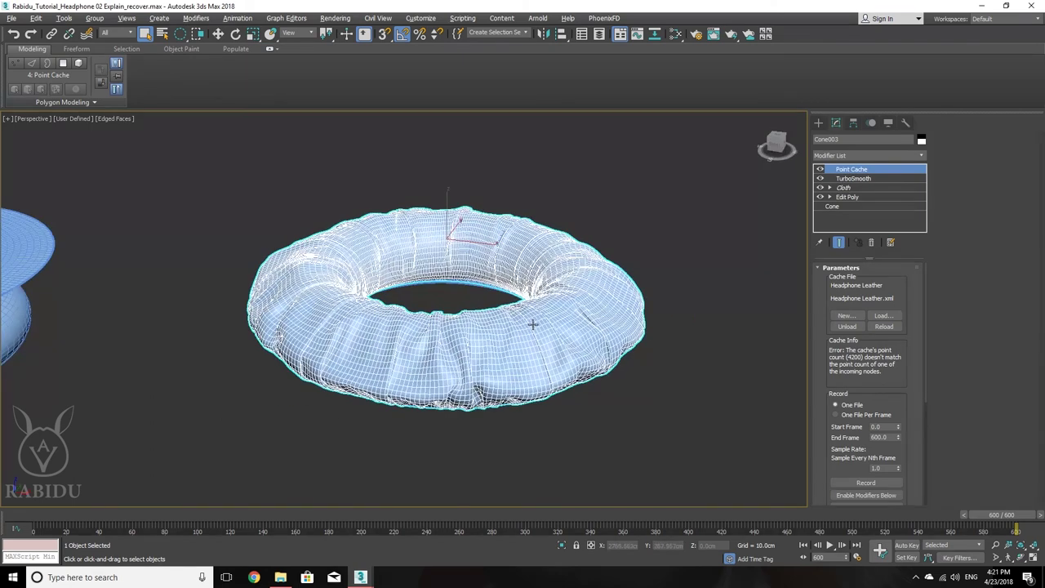
{"action": "scroll", "coordinate": [578, 301], "scroll_direction": "up", "scroll_amount": 4}
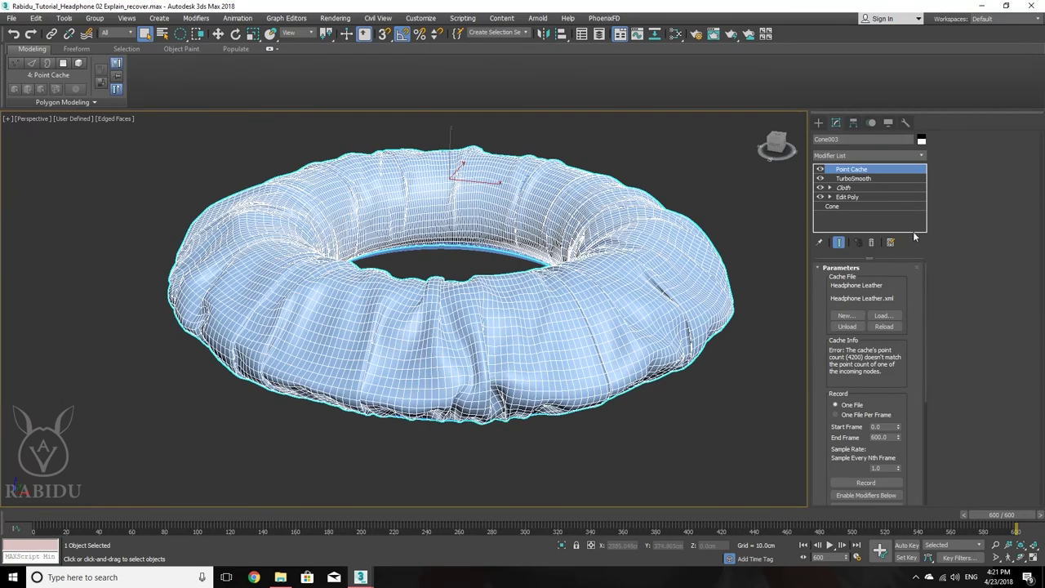
- Create a new Point Cache file named 'Headphone Leather 2' in the animations folder
{"action": "left_click", "coordinate": [846, 317]}
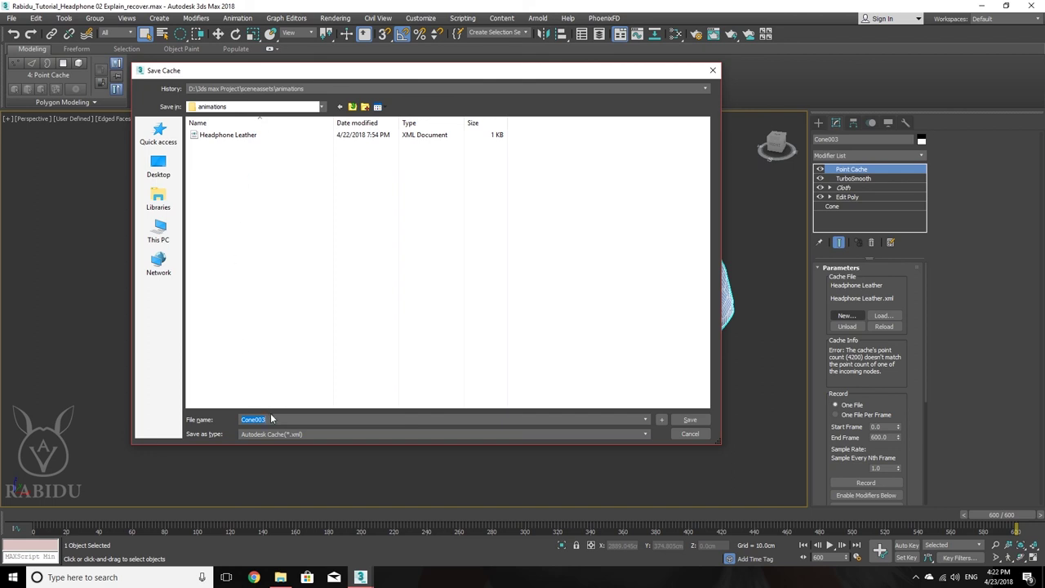
{"action": "left_click", "coordinate": [225, 134]}
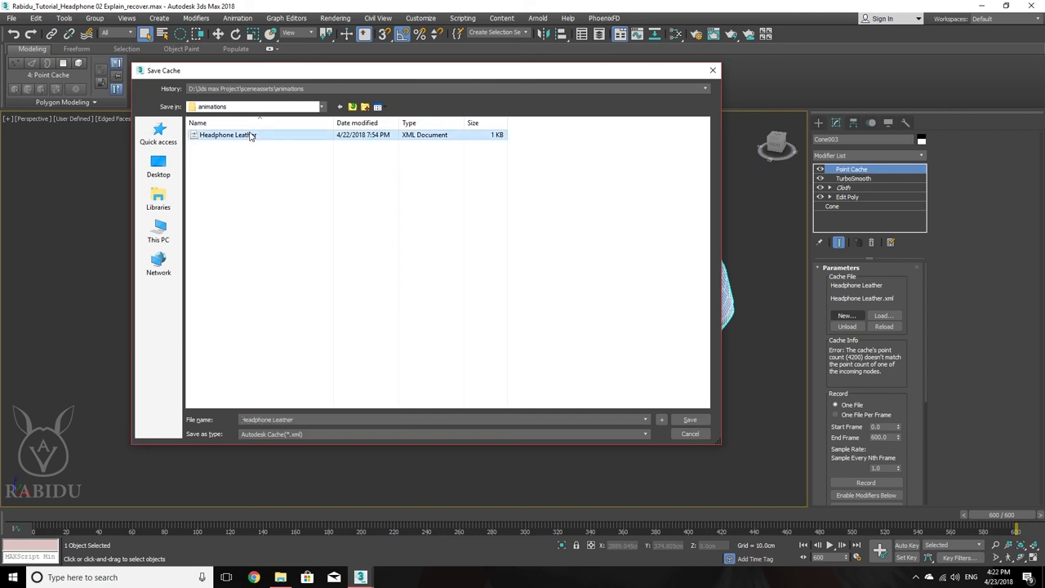
{"action": "left_click", "coordinate": [321, 381]}
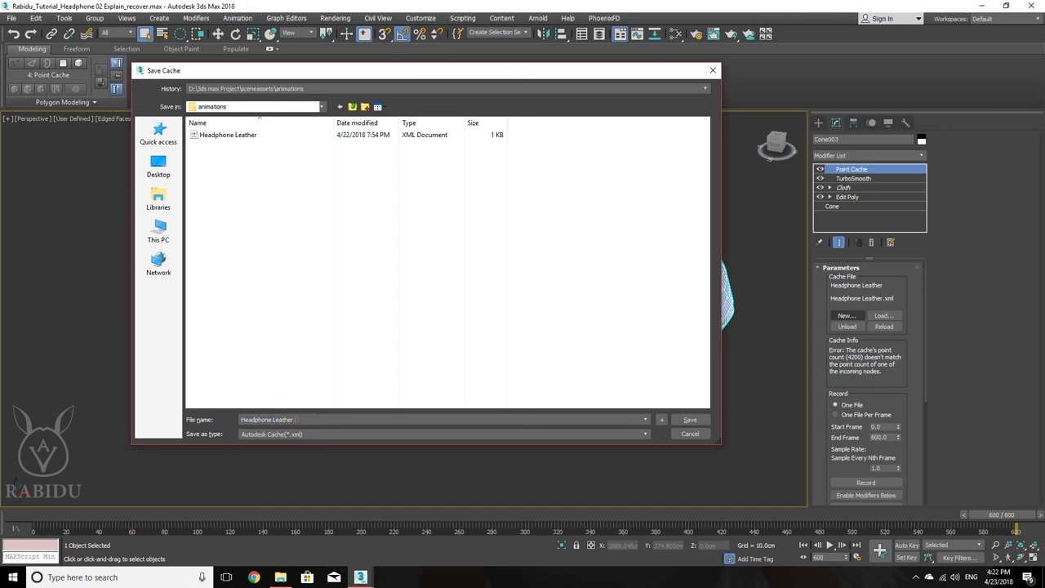
{"action": "left_click", "coordinate": [692, 420]}
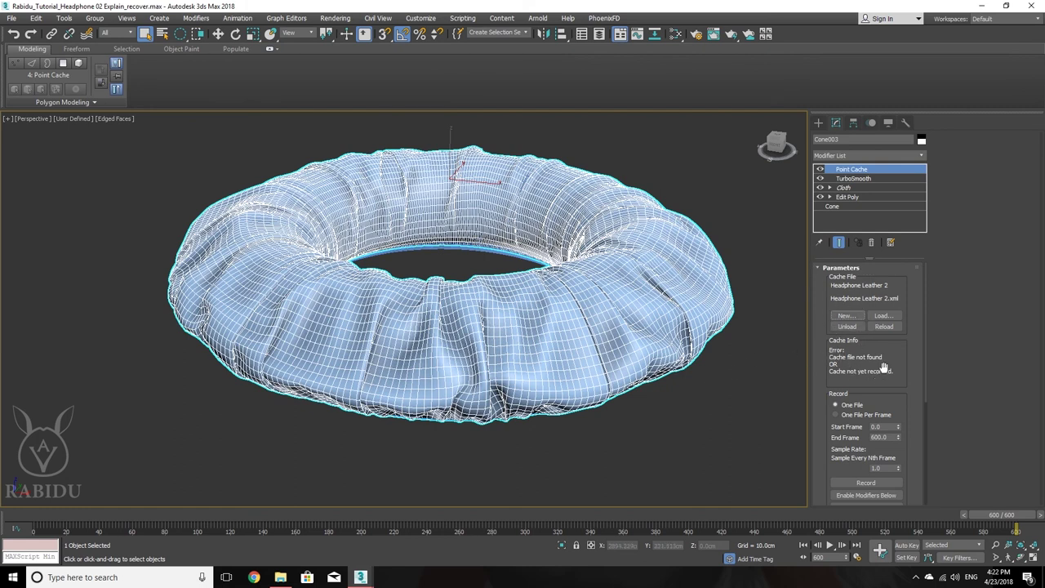
- Move Point Cache beneath TurboSmooth and record the cloth animation into Headphone Leather 2.xml
{"action": "scroll", "coordinate": [882, 363], "scroll_direction": "down", "scroll_amount": 3}
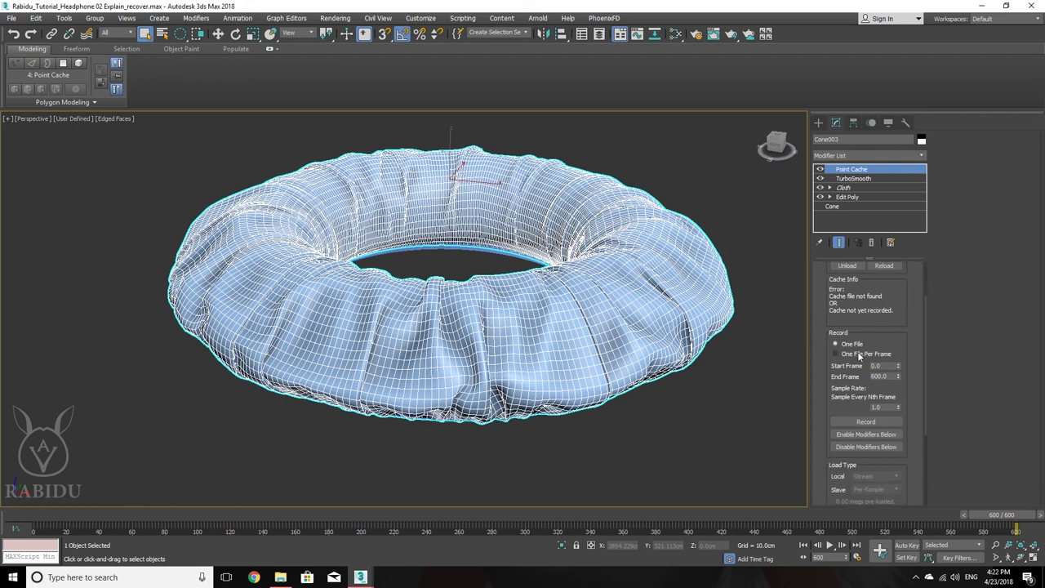
{"action": "left_click_drag", "start_coordinate": [845, 184], "coordinate": [853, 179]}
{"action": "left_click", "coordinate": [854, 169]}
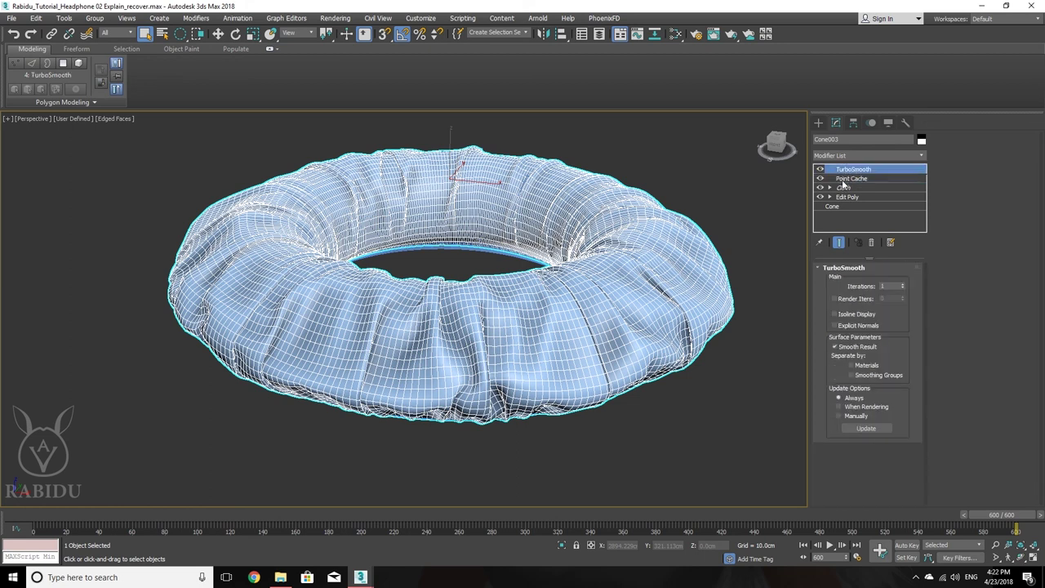
{"action": "left_click", "coordinate": [842, 179]}
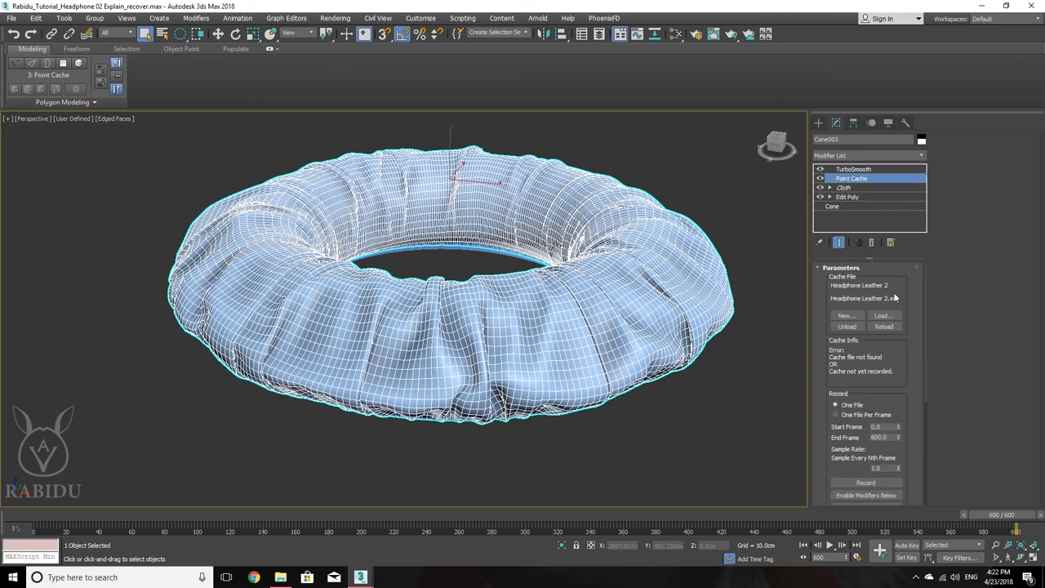
{"action": "left_click_drag", "start_coordinate": [836, 369], "coordinate": [841, 289]}
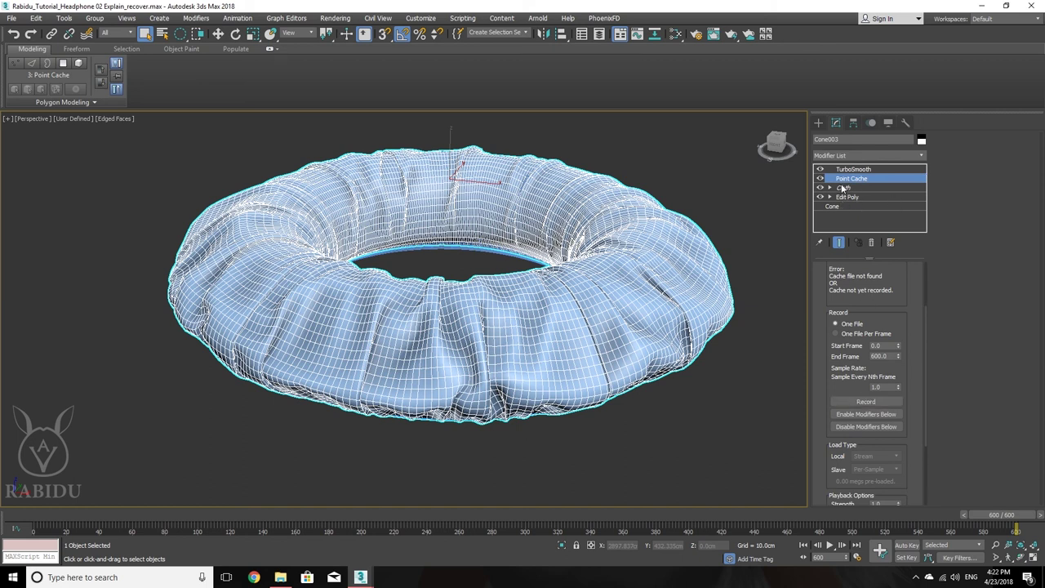
{"action": "left_click", "coordinate": [865, 400]}
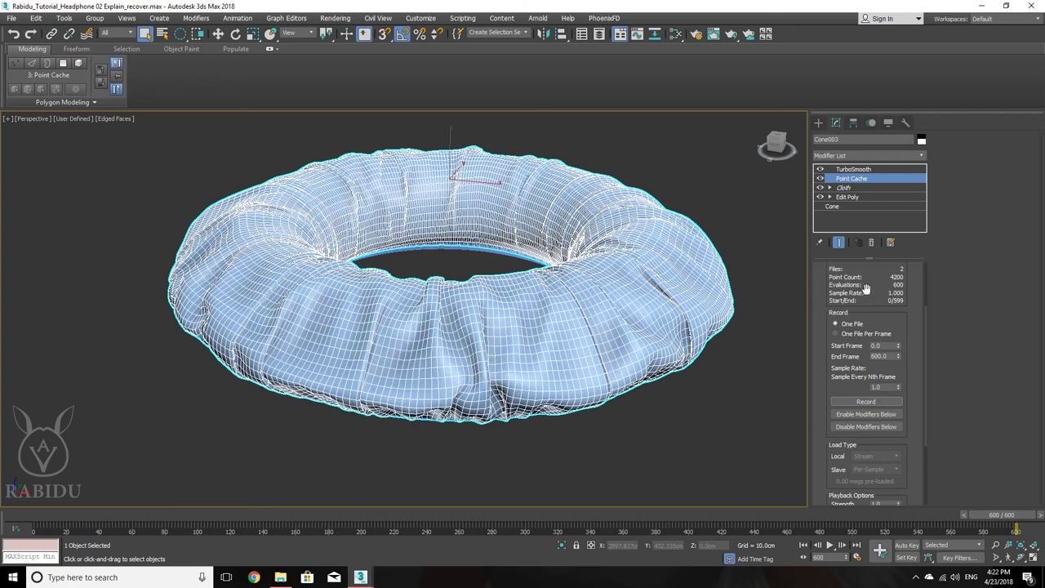
- Disable and delete the Cloth modifier, then scrub the timeline to check the cached cushion
{"action": "left_click", "coordinate": [820, 188]}
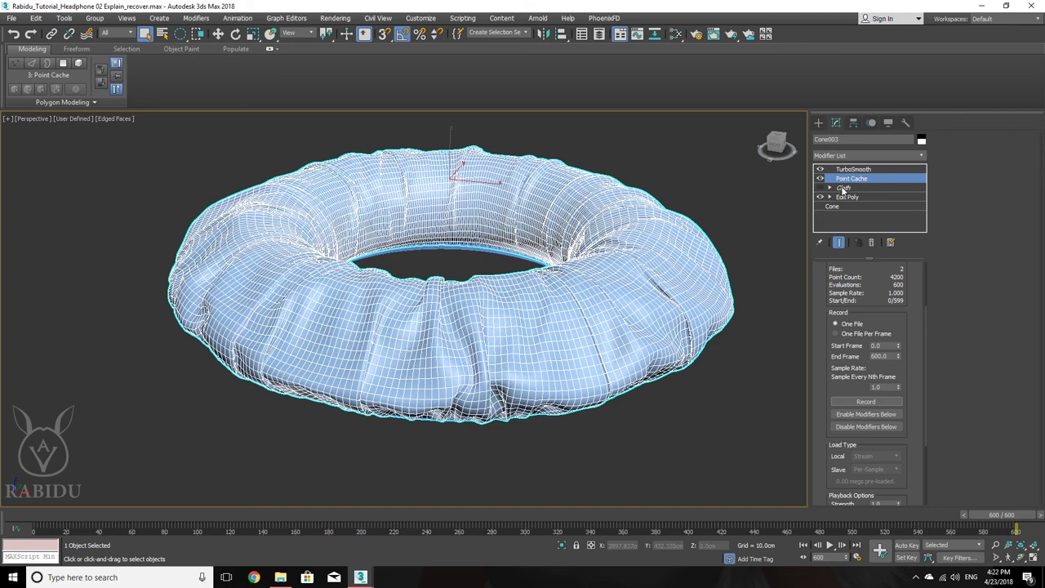
{"action": "left_click", "coordinate": [844, 188]}
{"action": "right_click", "coordinate": [843, 188]}
{"action": "left_click", "coordinate": [853, 202]}
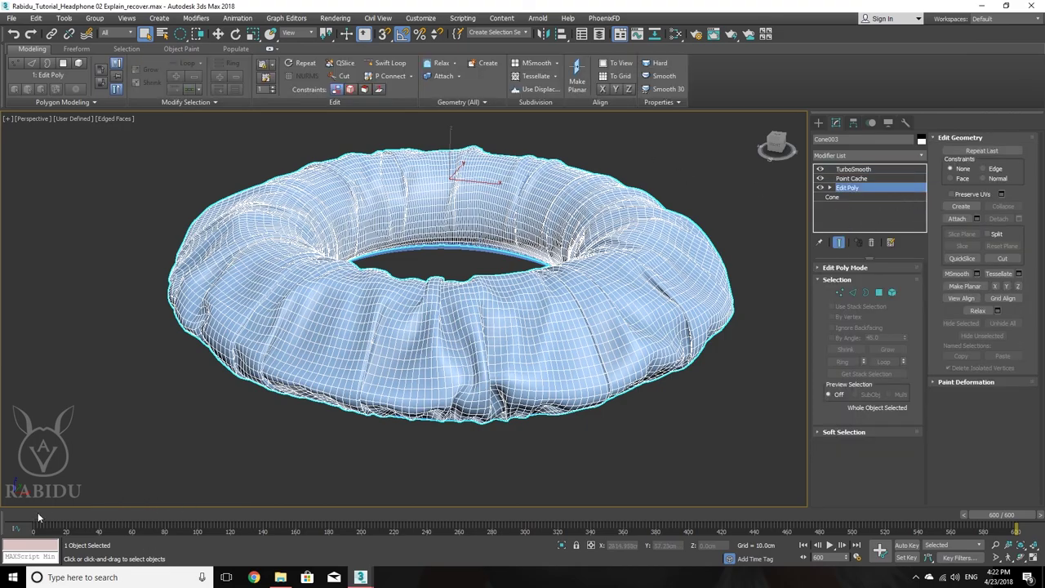
{"action": "left_click_drag", "start_coordinate": [39, 517], "coordinate": [49, 539]}
- Restore the Cloth modifier with Ctrl+Z and scrub the cloth from flat disc to wrinkled cushion
{"action": "key", "text": "ctrl+z"}
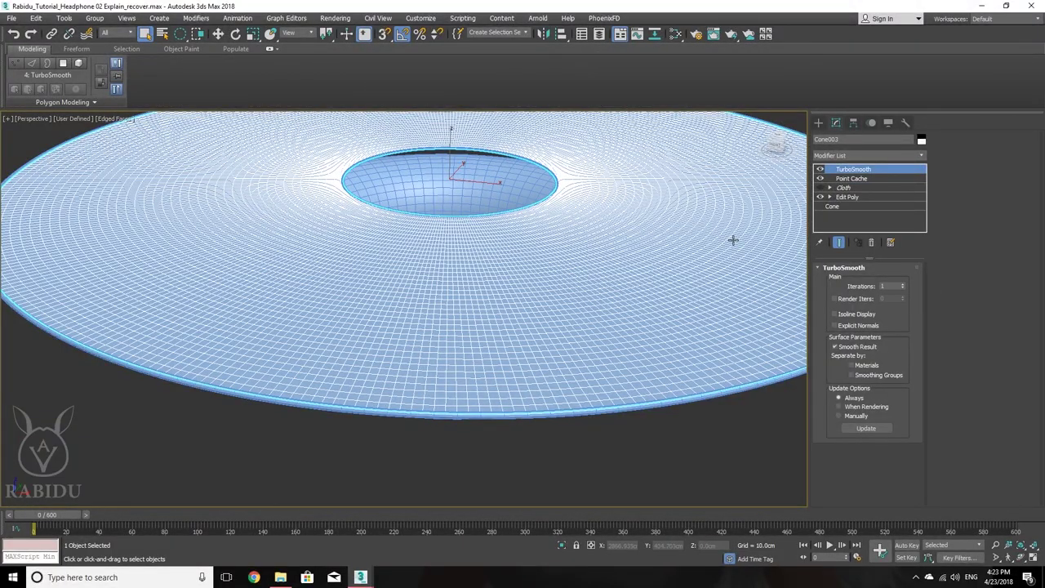
{"action": "mouse_move", "coordinate": [46, 517]}
{"action": "left_mouse_down"}
{"action": "mouse_move", "coordinate": [914, 522]}
{"action": "mouse_move", "coordinate": [840, 550]}
{"action": "mouse_move", "coordinate": [37, 534]}
{"action": "left_mouse_up"}
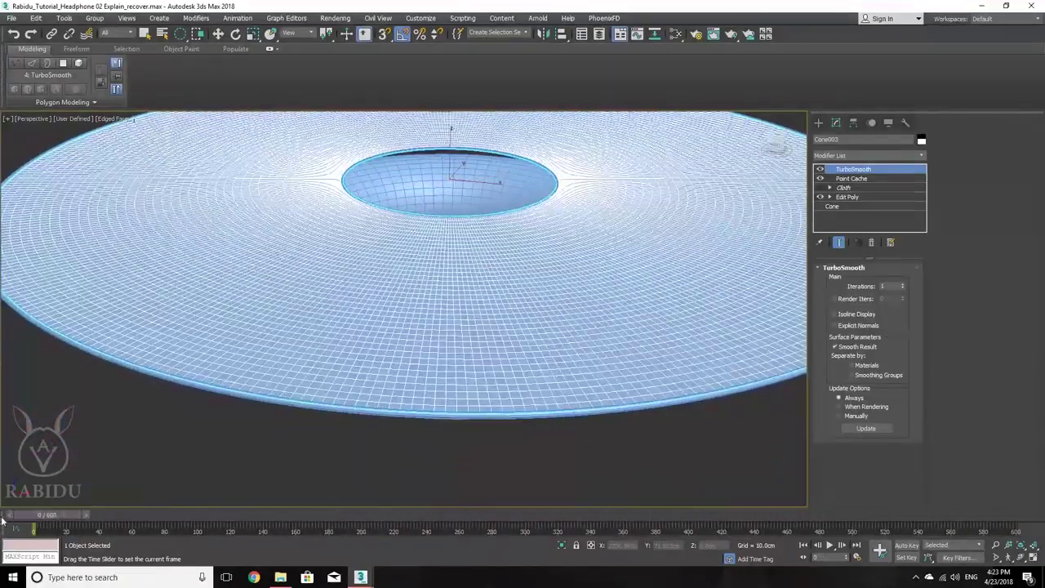
{"action": "scroll", "coordinate": [408, 373], "scroll_direction": "down", "scroll_amount": 3}
{"action": "middle_click_drag", "start_coordinate": [443, 366], "coordinate": [467, 343], "text": "alt"}
{"action": "left_click", "coordinate": [853, 179]}
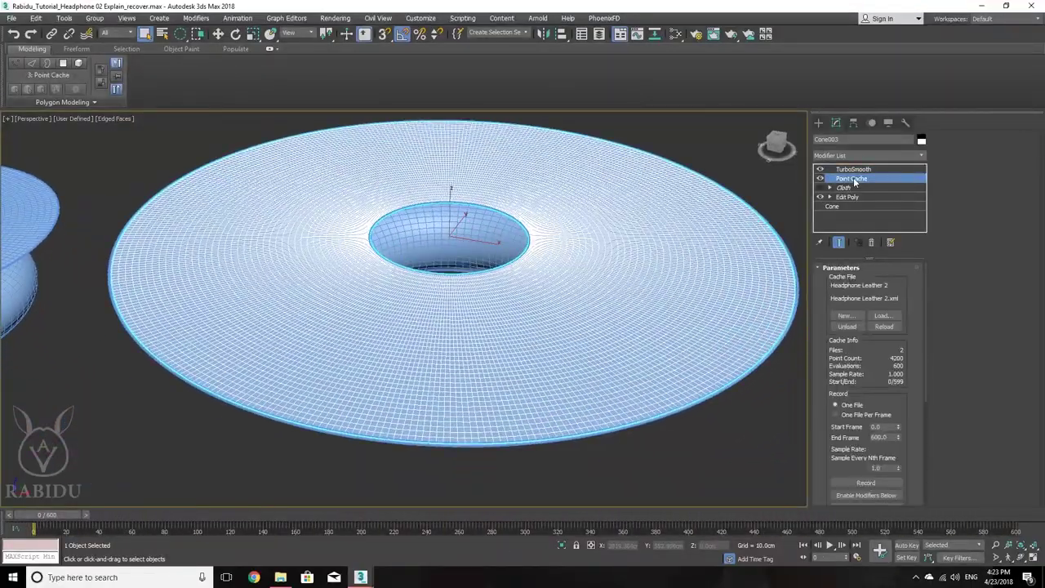
{"action": "left_click", "coordinate": [884, 315]}
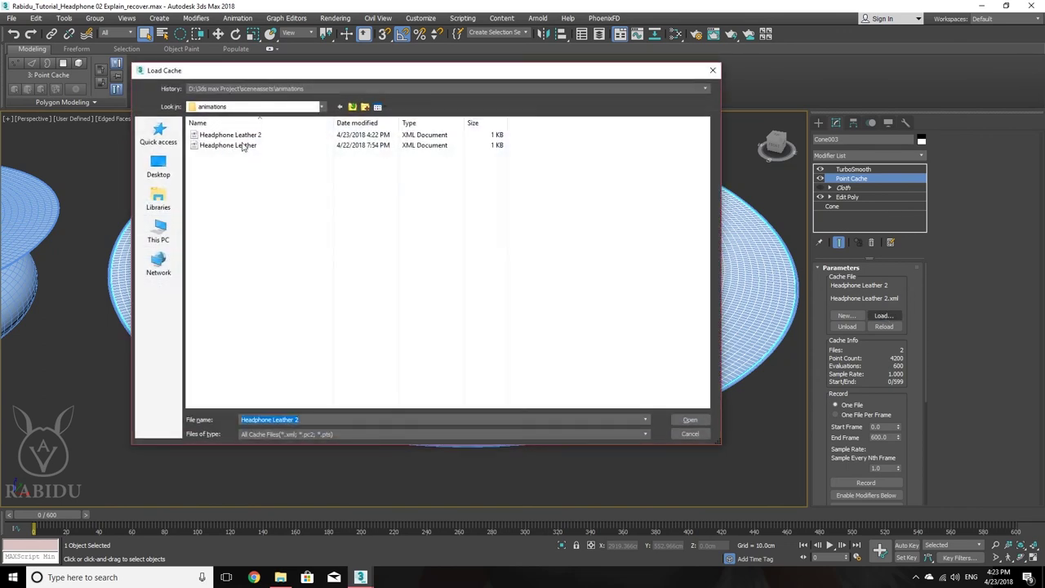
{"action": "left_click", "coordinate": [245, 135]}
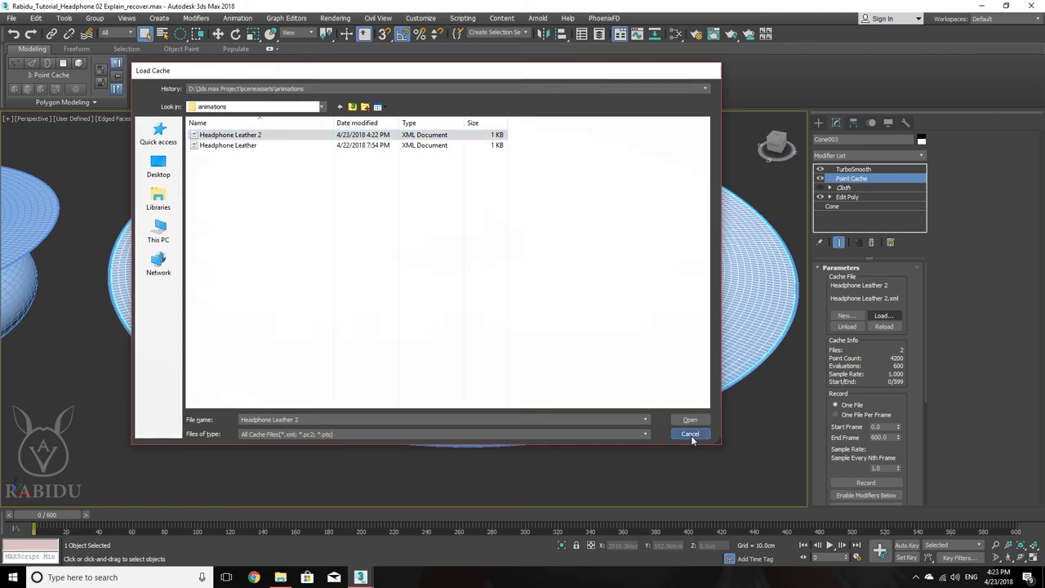
{"action": "left_click", "coordinate": [691, 434]}
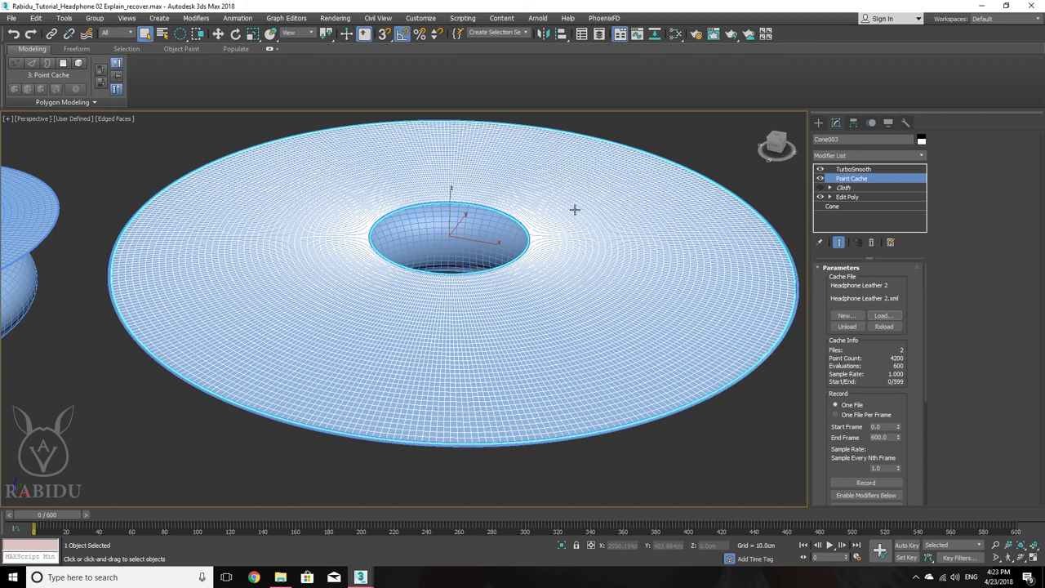
- Pan and zoom along the row of practice objects, past the cylinder and lathe models
{"action": "scroll", "coordinate": [653, 257], "scroll_direction": "down", "scroll_amount": 5}
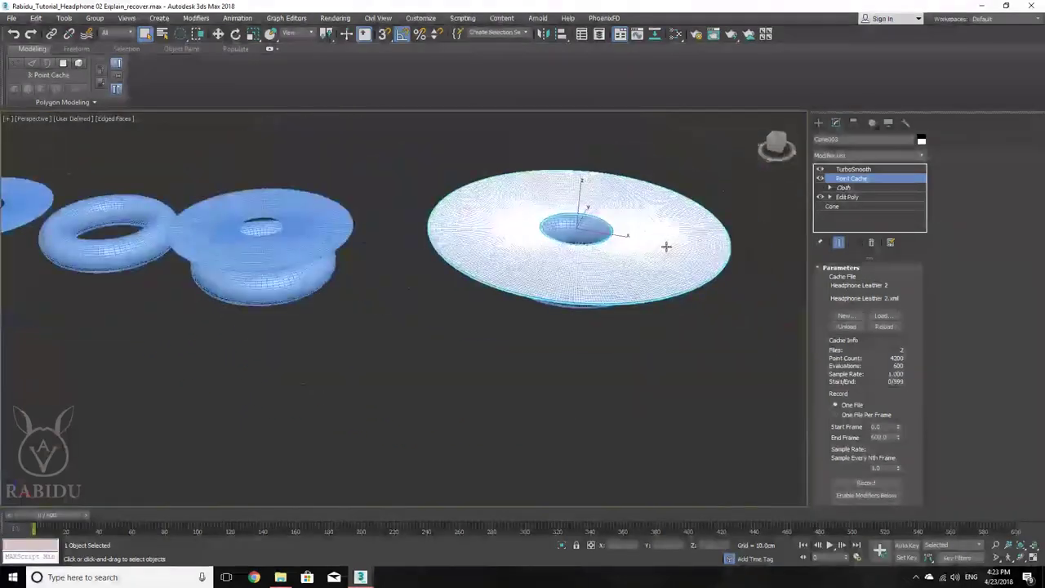
{"action": "scroll", "coordinate": [666, 245], "scroll_direction": "down", "scroll_amount": 3}
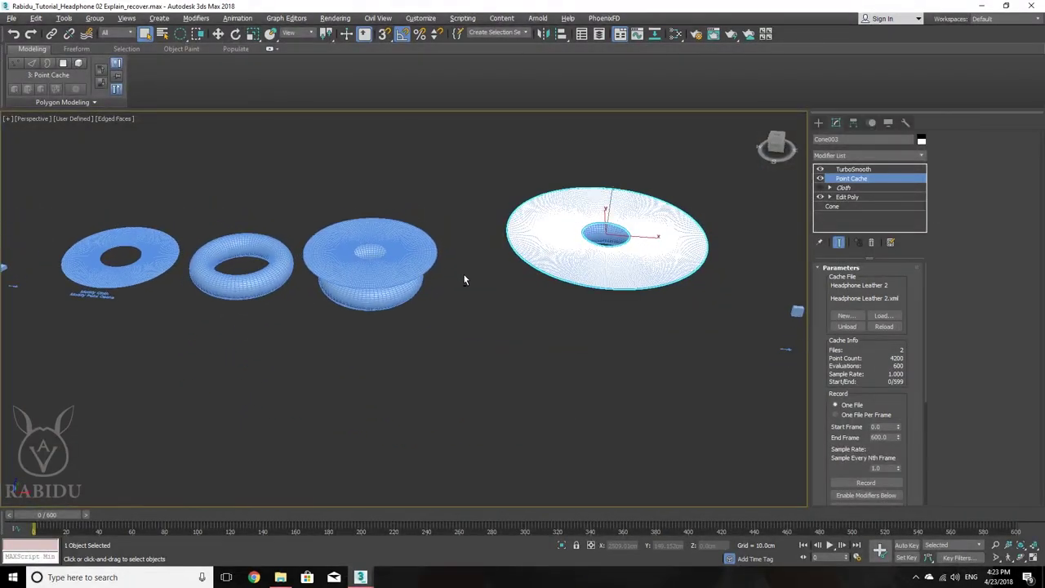
{"action": "middle_click_drag", "start_coordinate": [651, 326], "coordinate": [253, 268]}
{"action": "scroll", "coordinate": [424, 270], "scroll_direction": "down", "scroll_amount": 3}
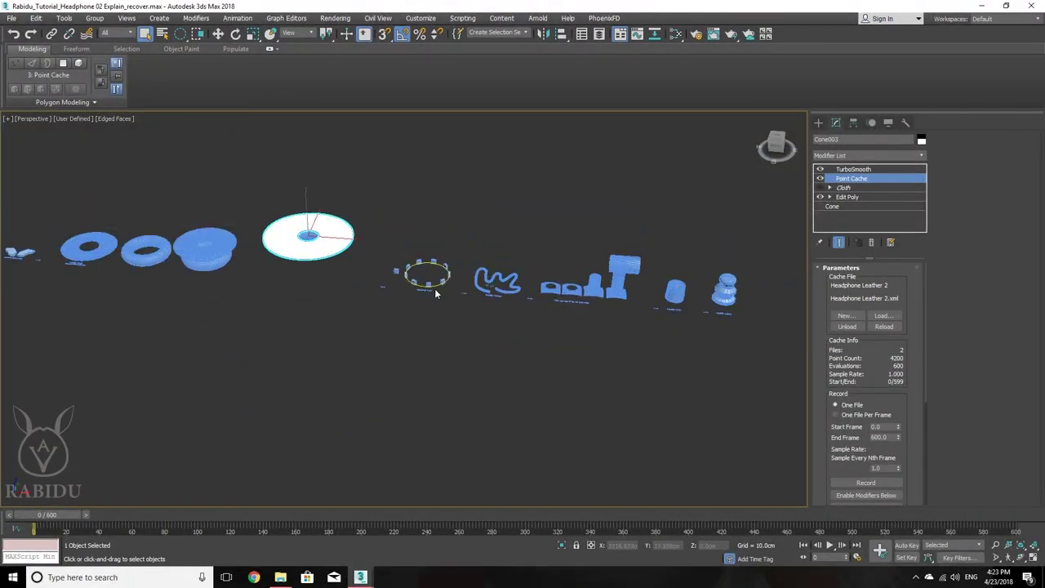
{"action": "middle_click_drag", "start_coordinate": [670, 292], "coordinate": [507, 289]}
{"action": "scroll", "coordinate": [507, 290], "scroll_direction": "up", "scroll_amount": 5}
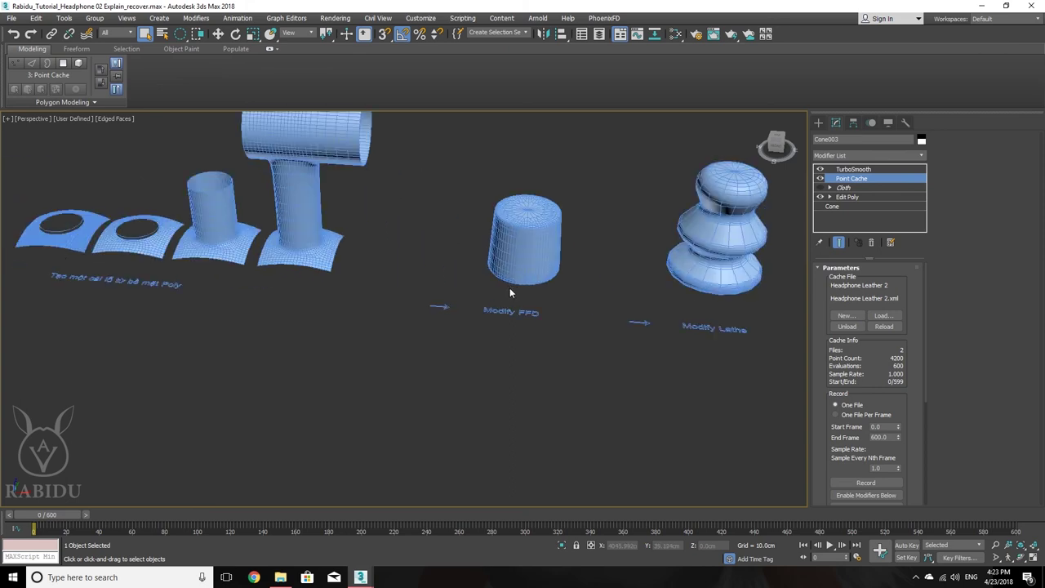
{"action": "scroll", "coordinate": [509, 293], "scroll_direction": "down", "scroll_amount": 6}
{"action": "middle_click_drag", "start_coordinate": [147, 269], "coordinate": [422, 303]}
{"action": "scroll", "coordinate": [494, 315], "scroll_direction": "up", "scroll_amount": 5}
{"action": "middle_click_drag", "start_coordinate": [254, 296], "coordinate": [403, 318]}
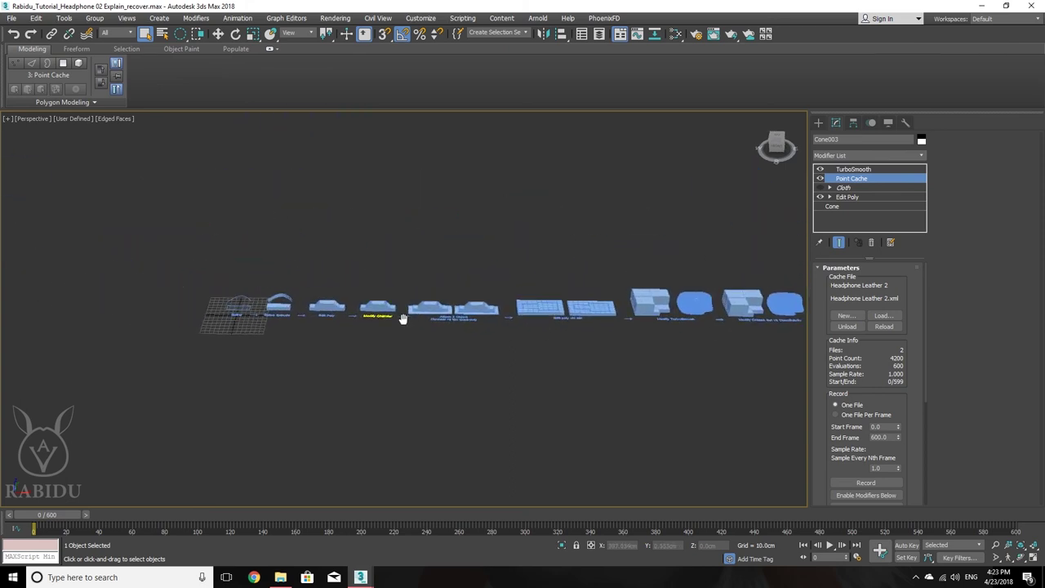
{"action": "scroll", "coordinate": [402, 318], "scroll_direction": "up", "scroll_amount": 4}
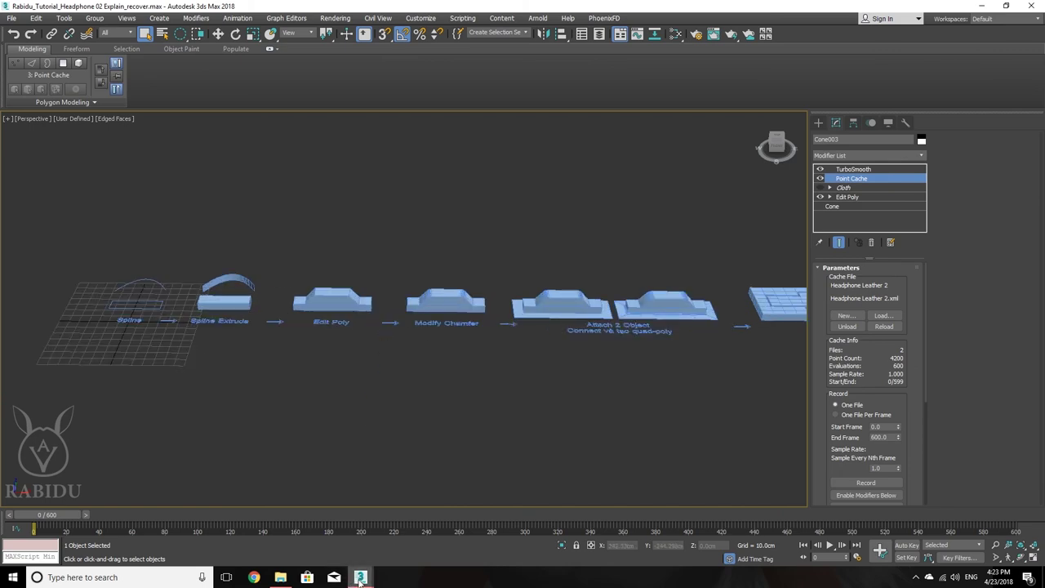
- Switch to the Headphone 01 scene window and orbit around the headphone
{"action": "mouse_move", "coordinate": [360, 577]}
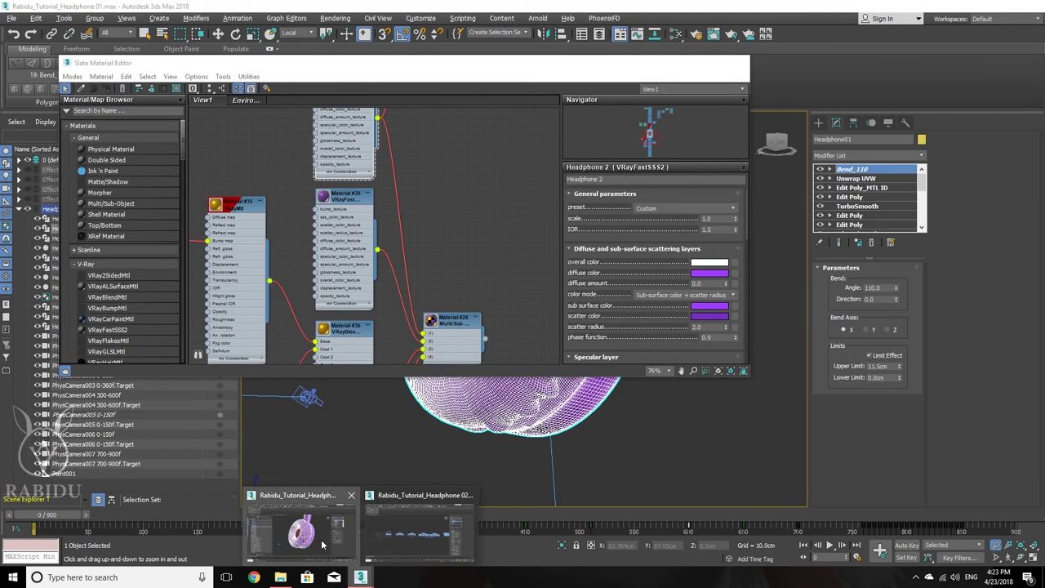
{"action": "left_click", "coordinate": [411, 531]}
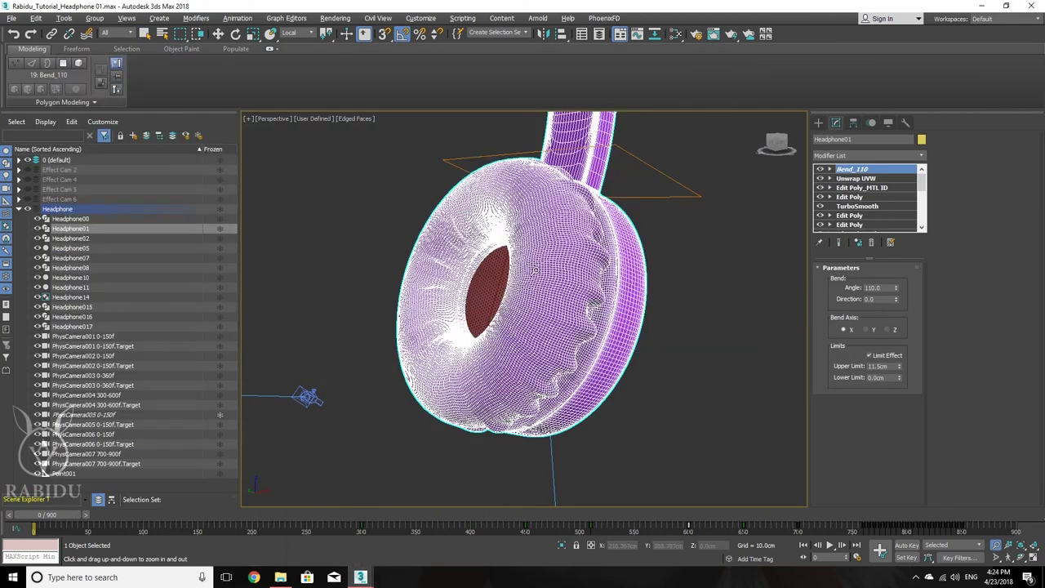
{"action": "scroll", "coordinate": [473, 316], "scroll_direction": "down", "scroll_amount": 8}
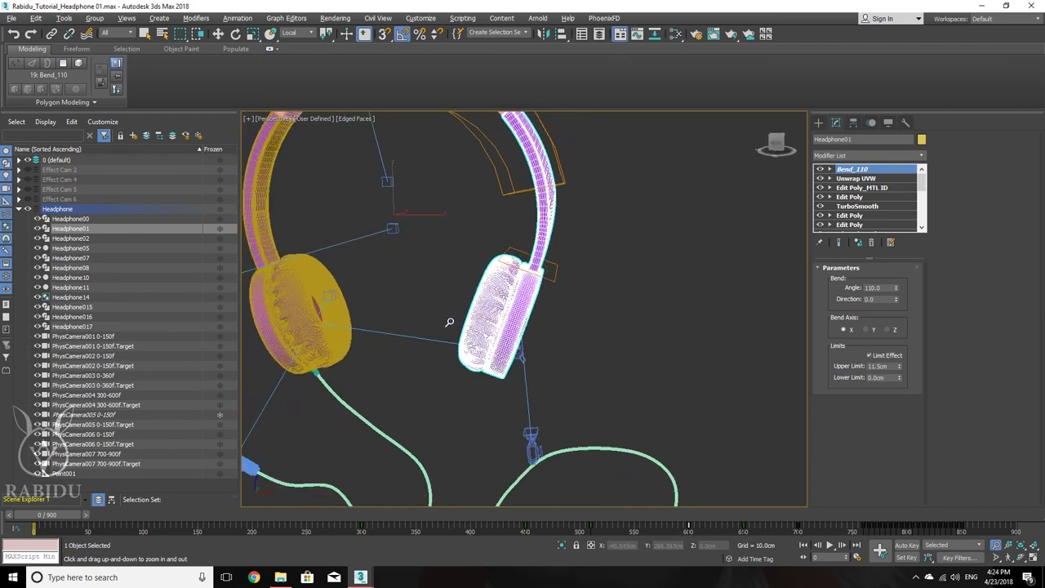
{"action": "scroll", "coordinate": [511, 320], "scroll_direction": "down", "scroll_amount": 10}
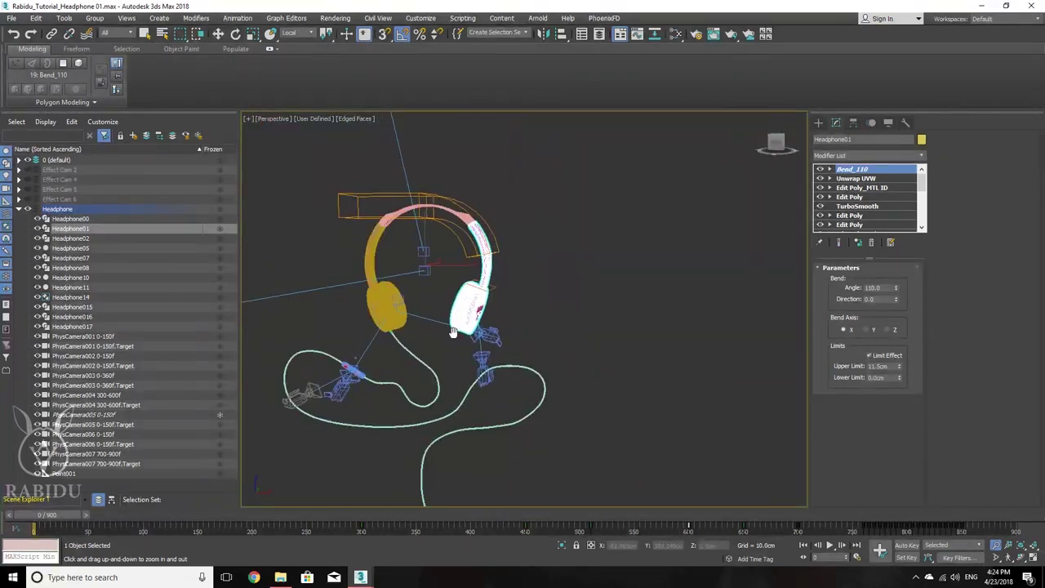
{"action": "middle_click_drag", "start_coordinate": [478, 321], "coordinate": [475, 314], "text": "alt"}
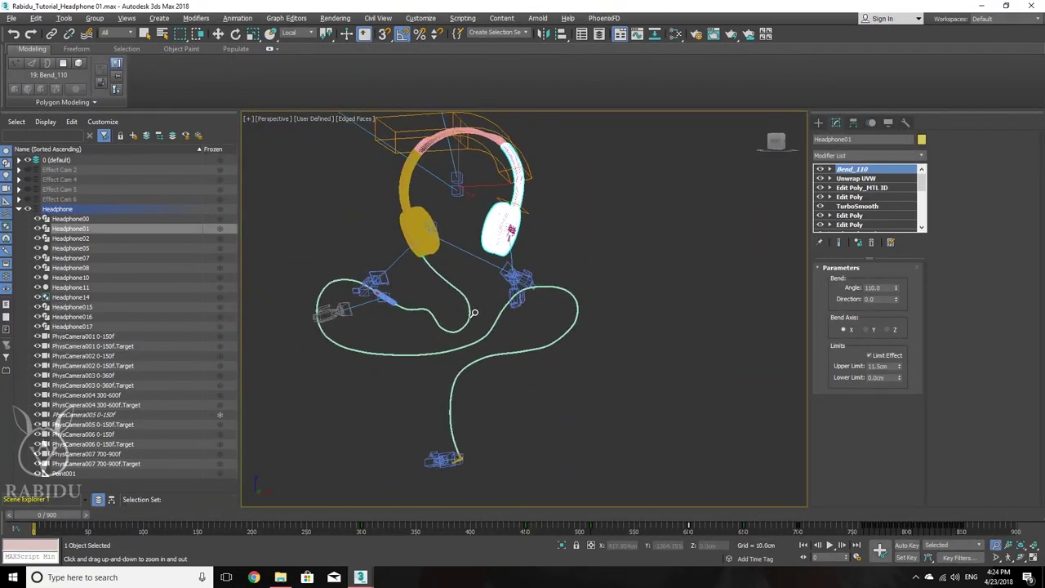
{"action": "middle_click_drag", "start_coordinate": [485, 259], "coordinate": [455, 364], "text": "alt"}
{"action": "scroll", "coordinate": [458, 370], "scroll_direction": "up", "scroll_amount": 2}
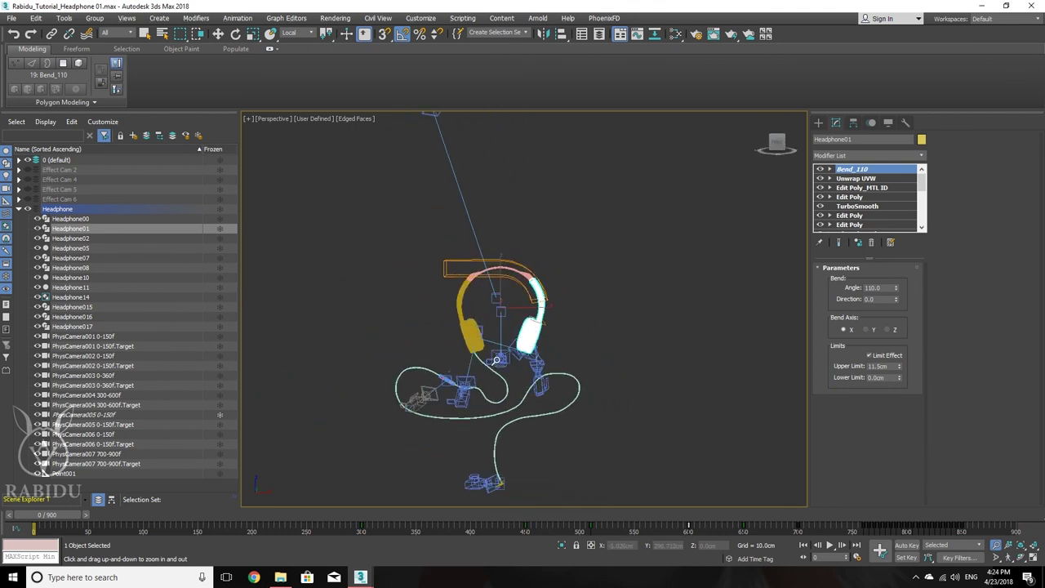
- Collapse the Headphone layer and look through PhysCamera001, previewing its animation
{"action": "key", "text": "w"}
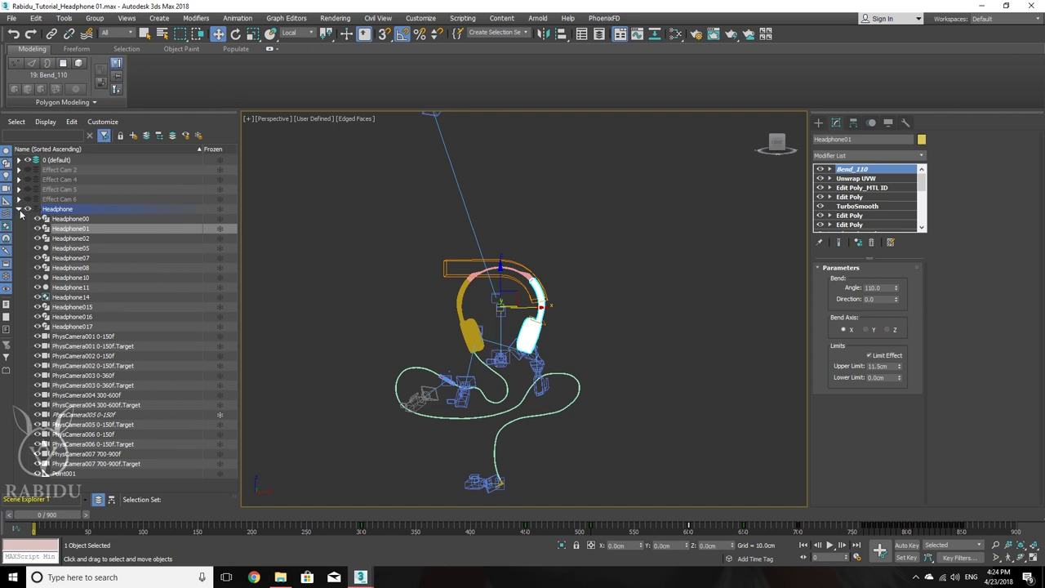
{"action": "left_click", "coordinate": [19, 210]}
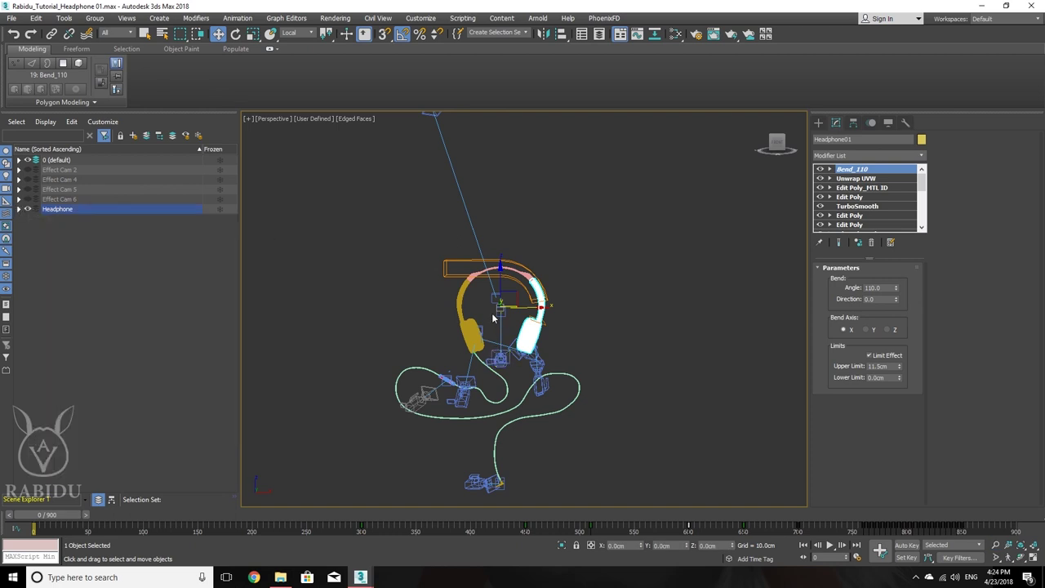
{"action": "key", "text": "c"}
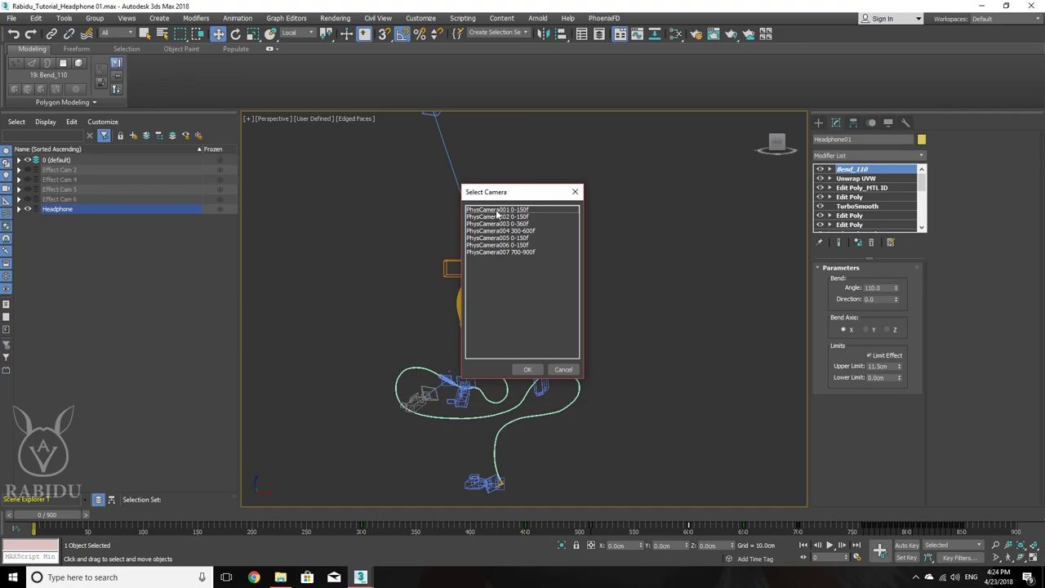
{"action": "double_click", "coordinate": [497, 211]}
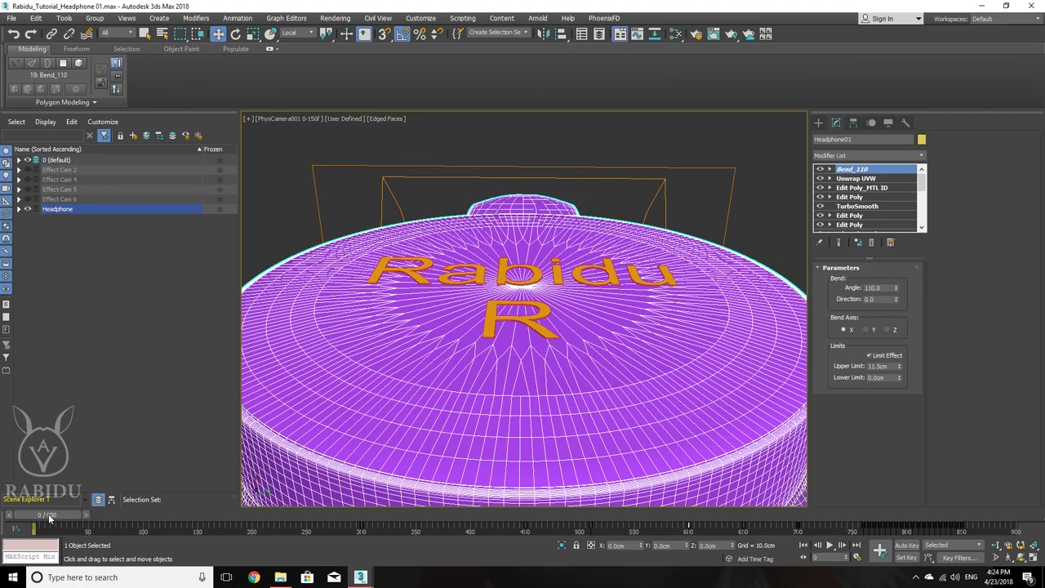
{"action": "mouse_move", "coordinate": [49, 517]}
{"action": "left_mouse_down"}
{"action": "mouse_move", "coordinate": [209, 516]}
{"action": "mouse_move", "coordinate": [48, 515]}
{"action": "left_mouse_up"}
- View through PhysCamera003 and scrub to about frame 151 as it closes in on the ear cushion
{"action": "key", "text": "c"}
{"action": "double_click", "coordinate": [515, 225]}
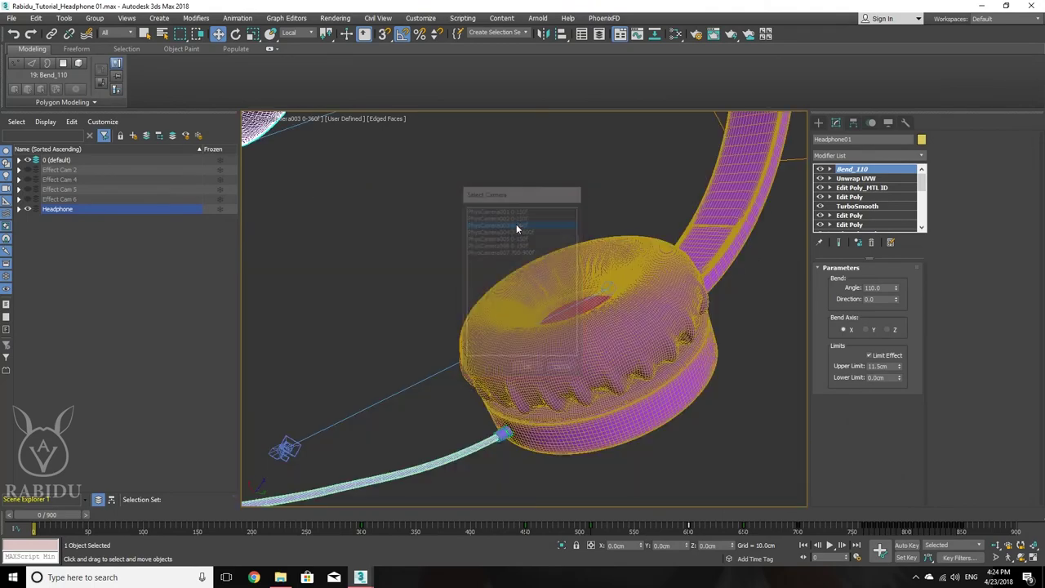
{"action": "mouse_move", "coordinate": [36, 519]}
{"action": "left_mouse_down"}
{"action": "mouse_move", "coordinate": [402, 536]}
{"action": "mouse_move", "coordinate": [588, 532]}
{"action": "mouse_move", "coordinate": [49, 529]}
{"action": "left_mouse_up"}
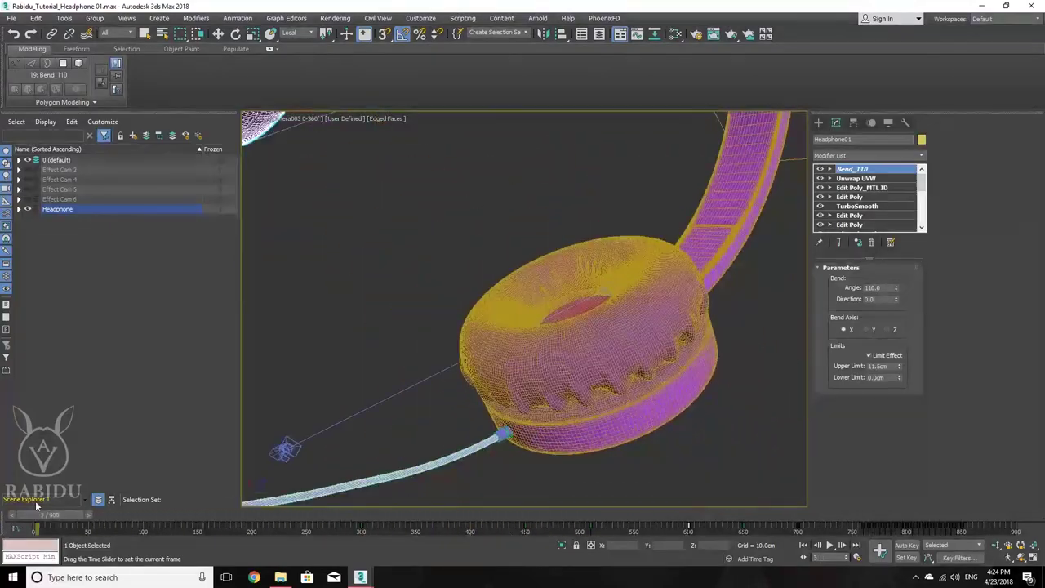